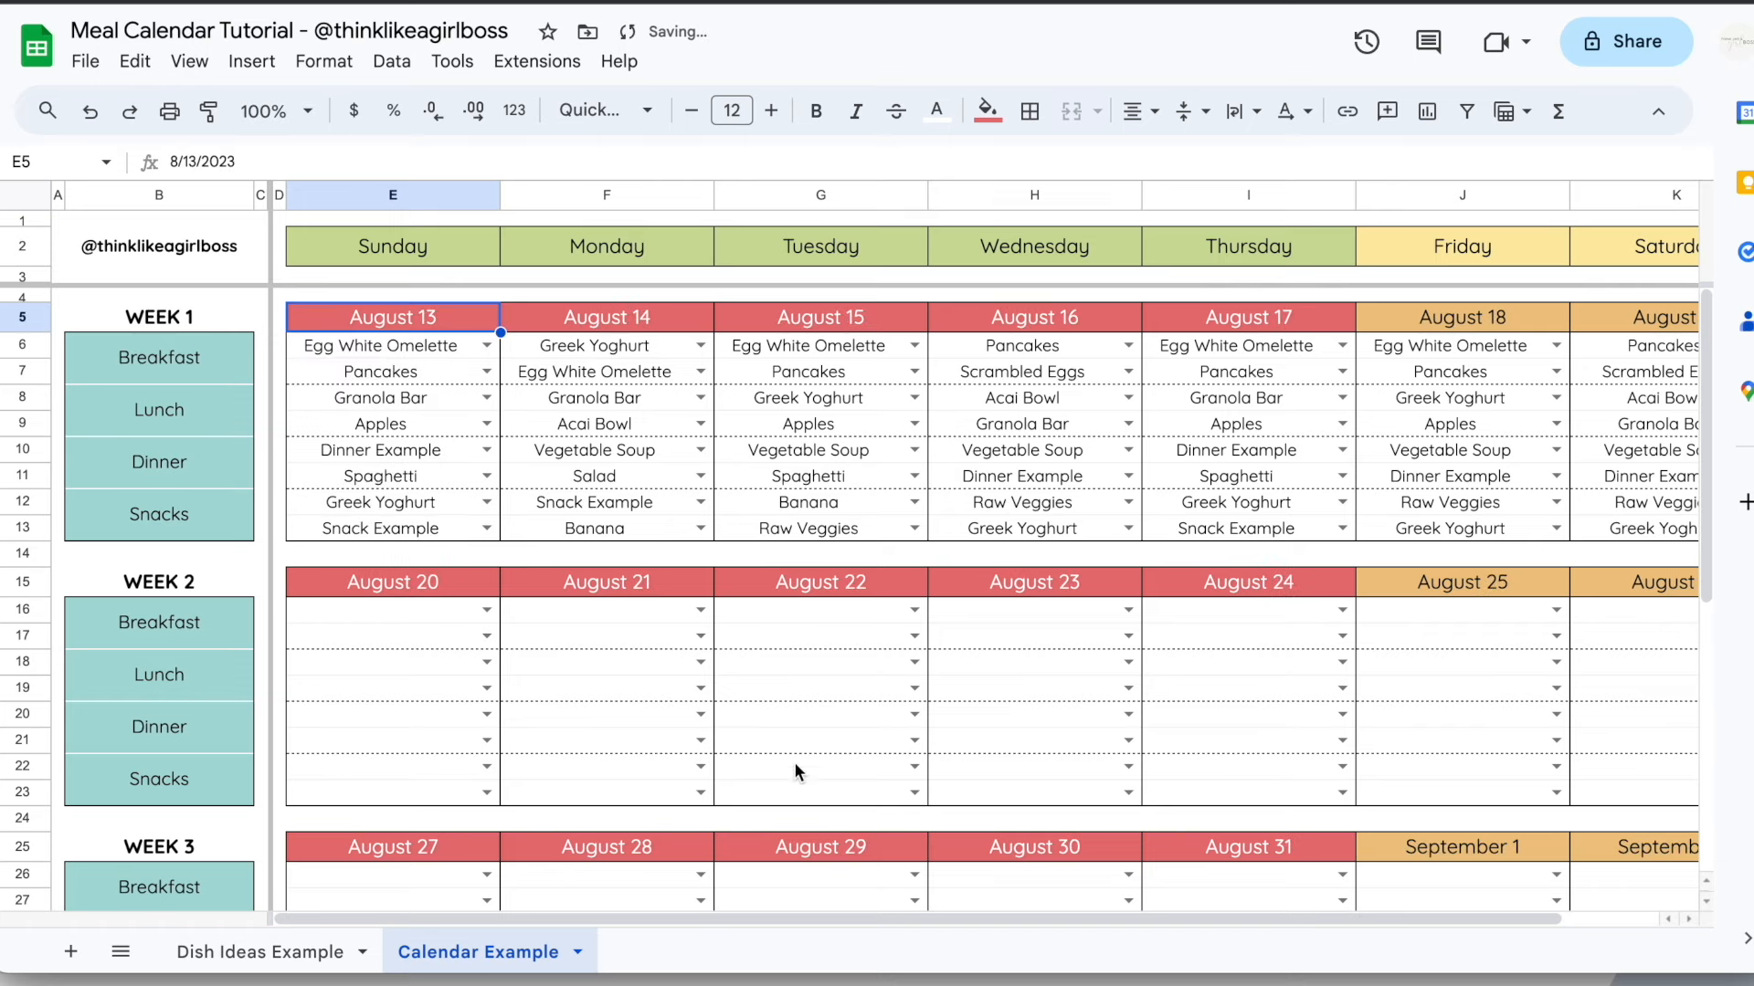
Look over the weekly layout of the Calendar Example sheet, from the Sunday to Saturday columns to the week blocks
scroll(1255, 364, right, 3)
scroll(1255, 364, left, 3)
scroll(517, 537, down, 7)
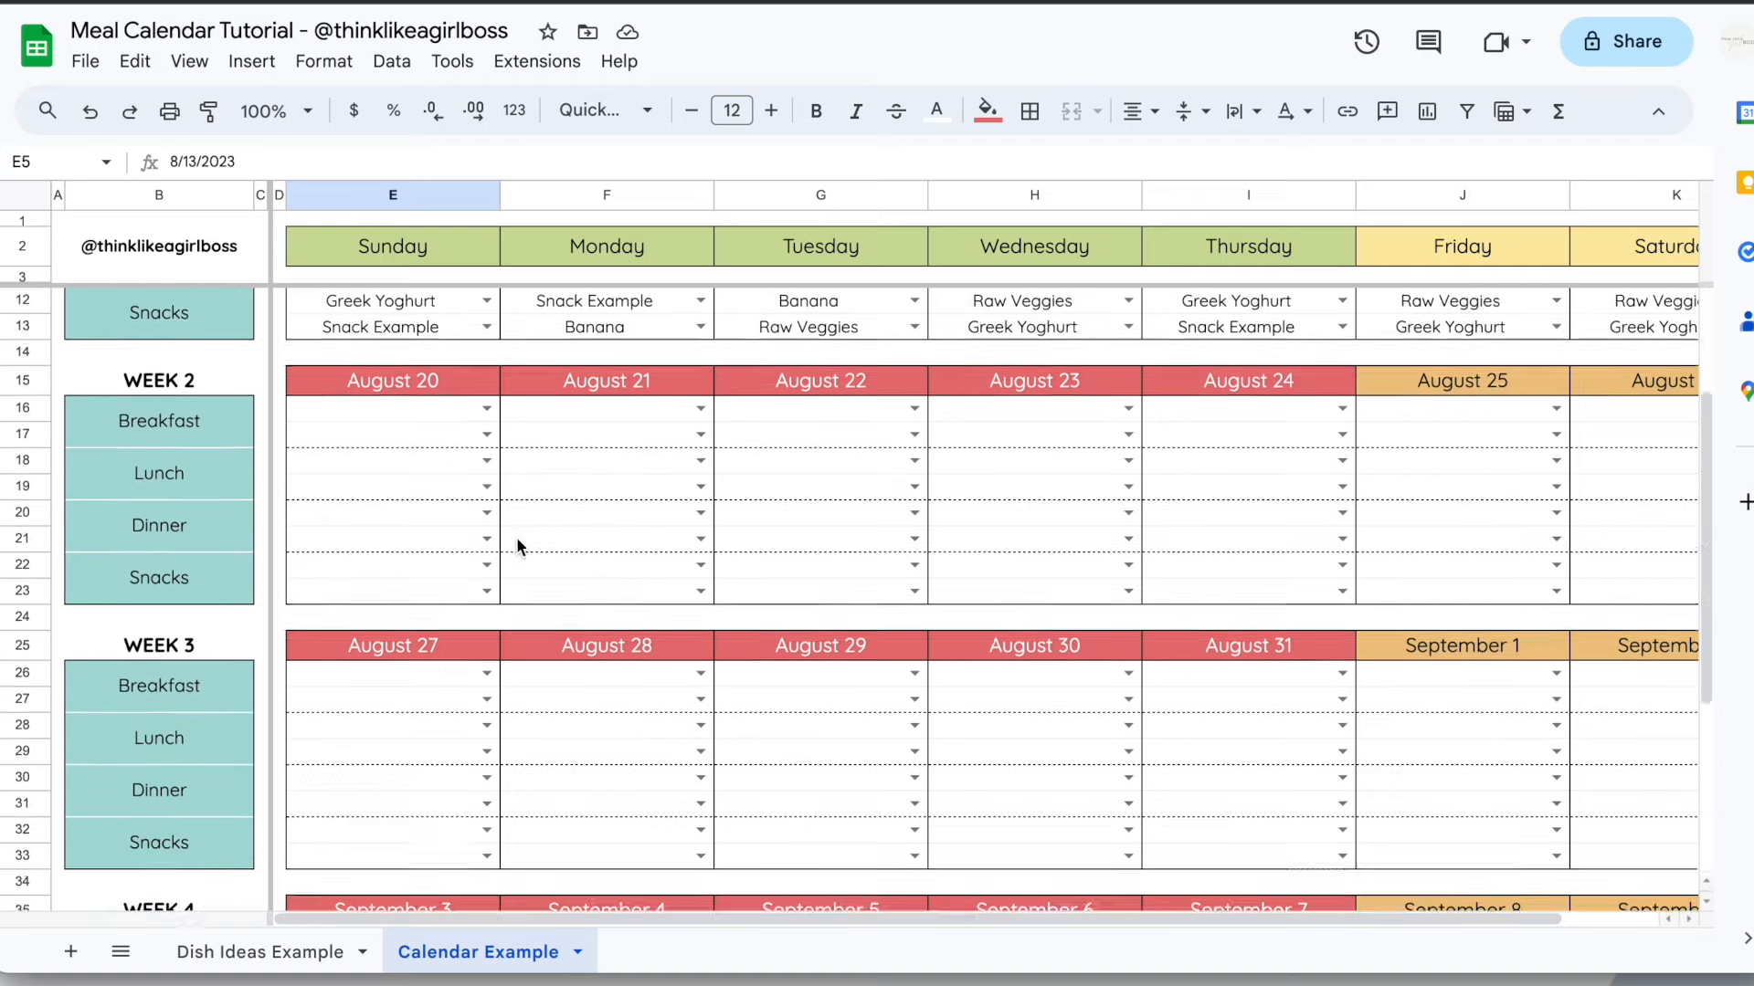
scroll(517, 536, up, 7)
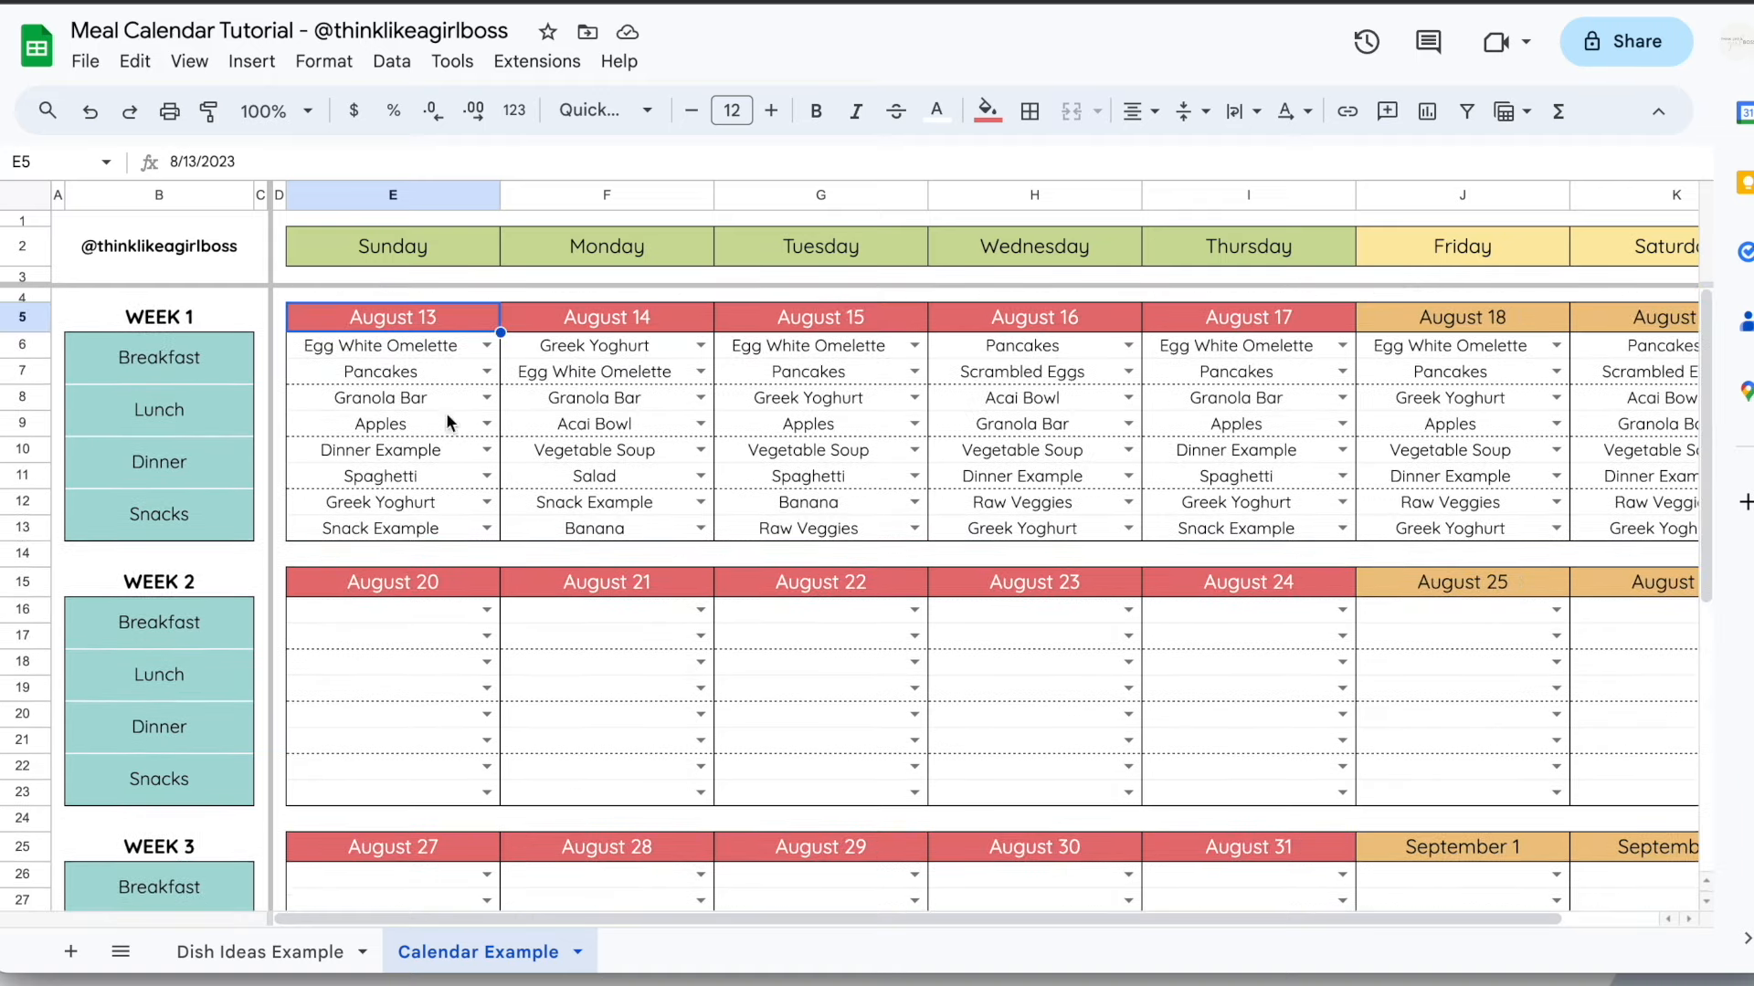
scroll(601, 501, down, 1)
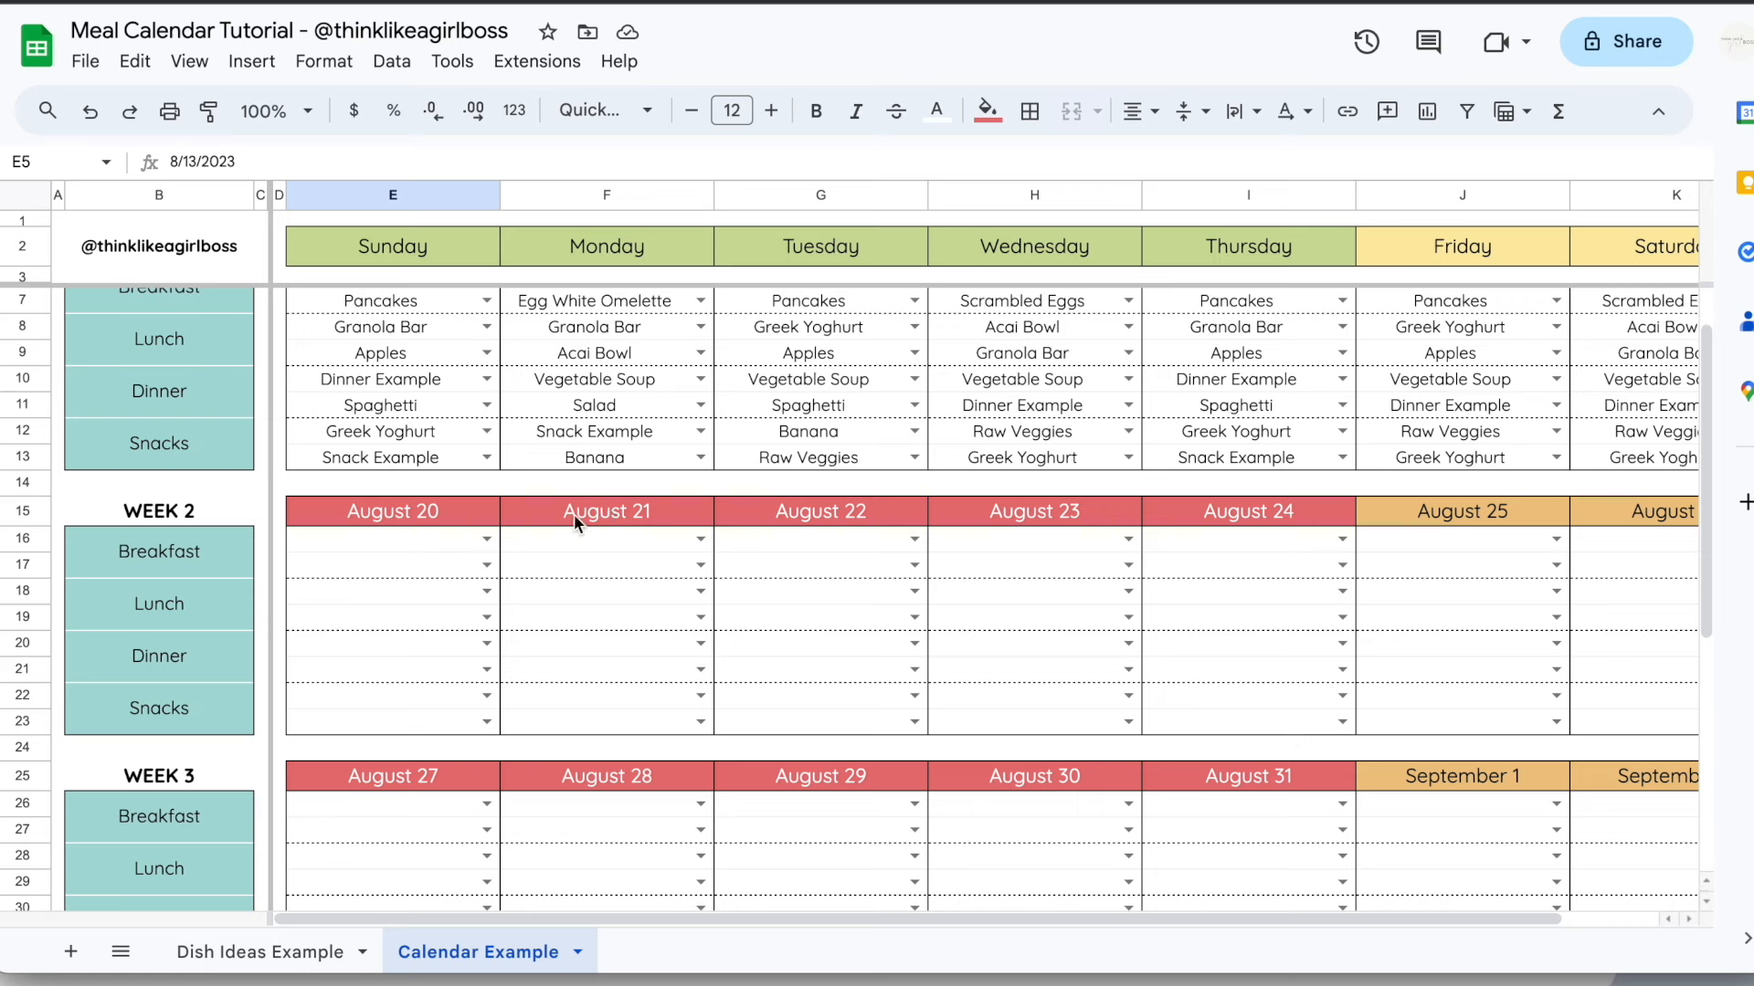
Examine the dish options offered for breakfast, lunch and dinner on August 20 without choosing any
drag(460, 537, 462, 567)
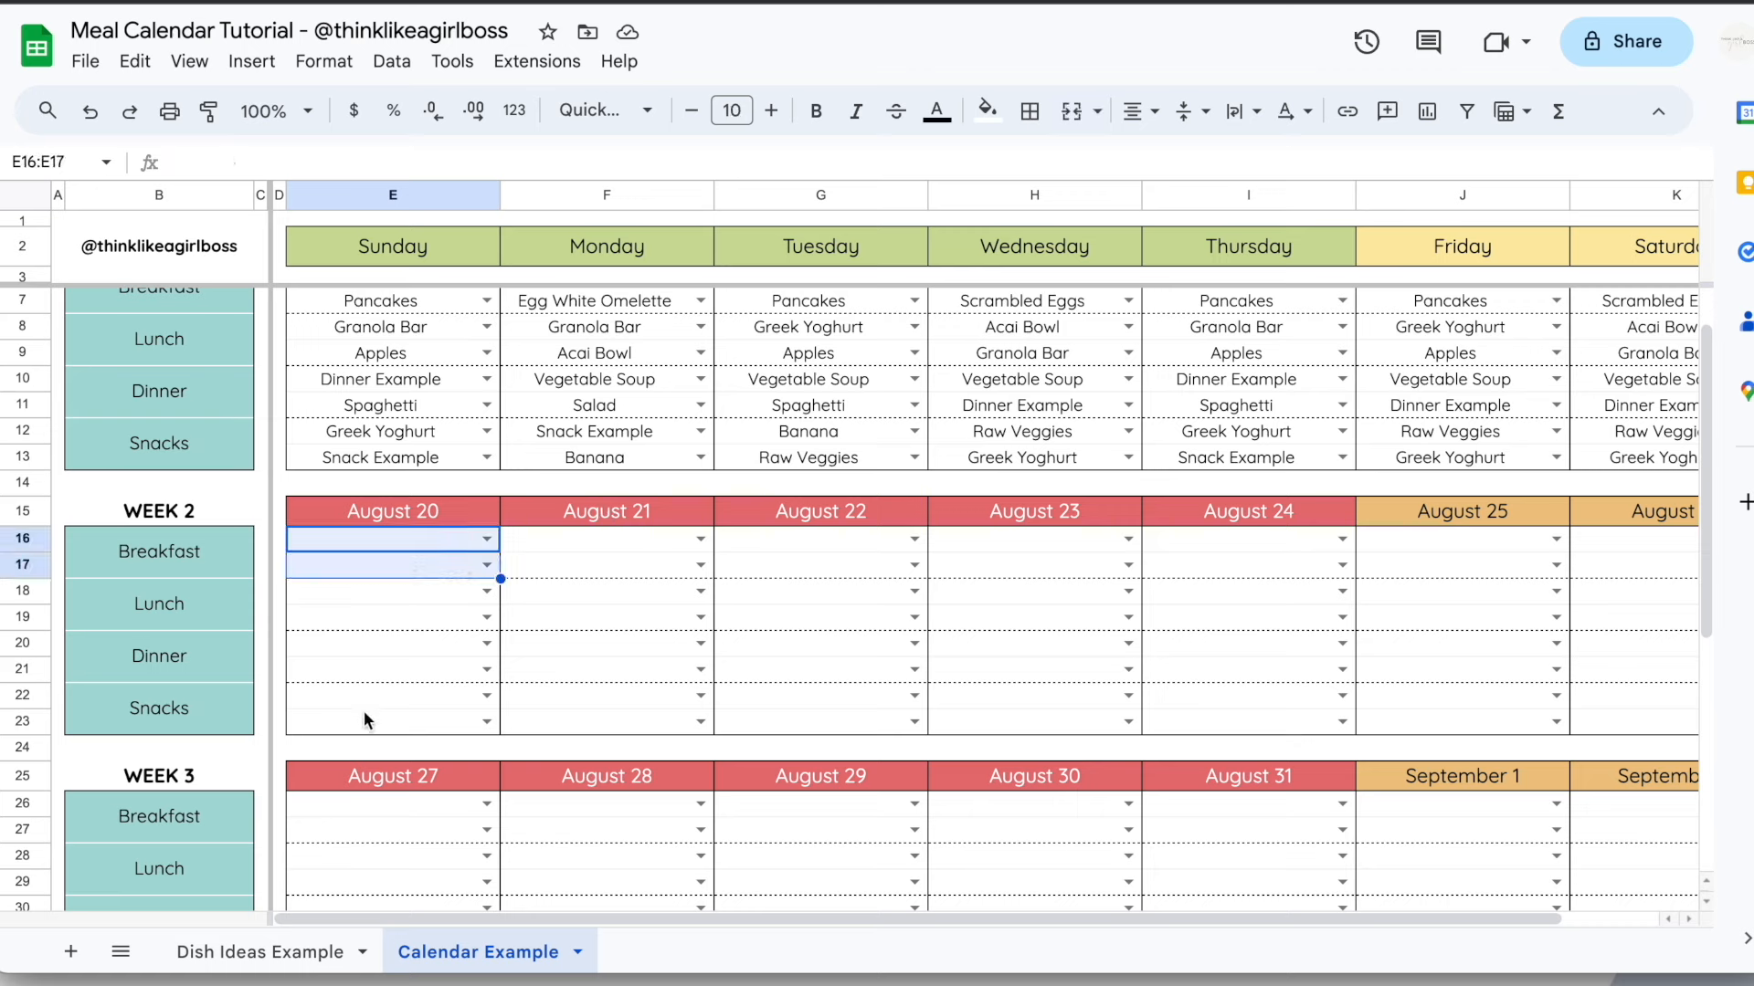
click(677, 534)
click(487, 539)
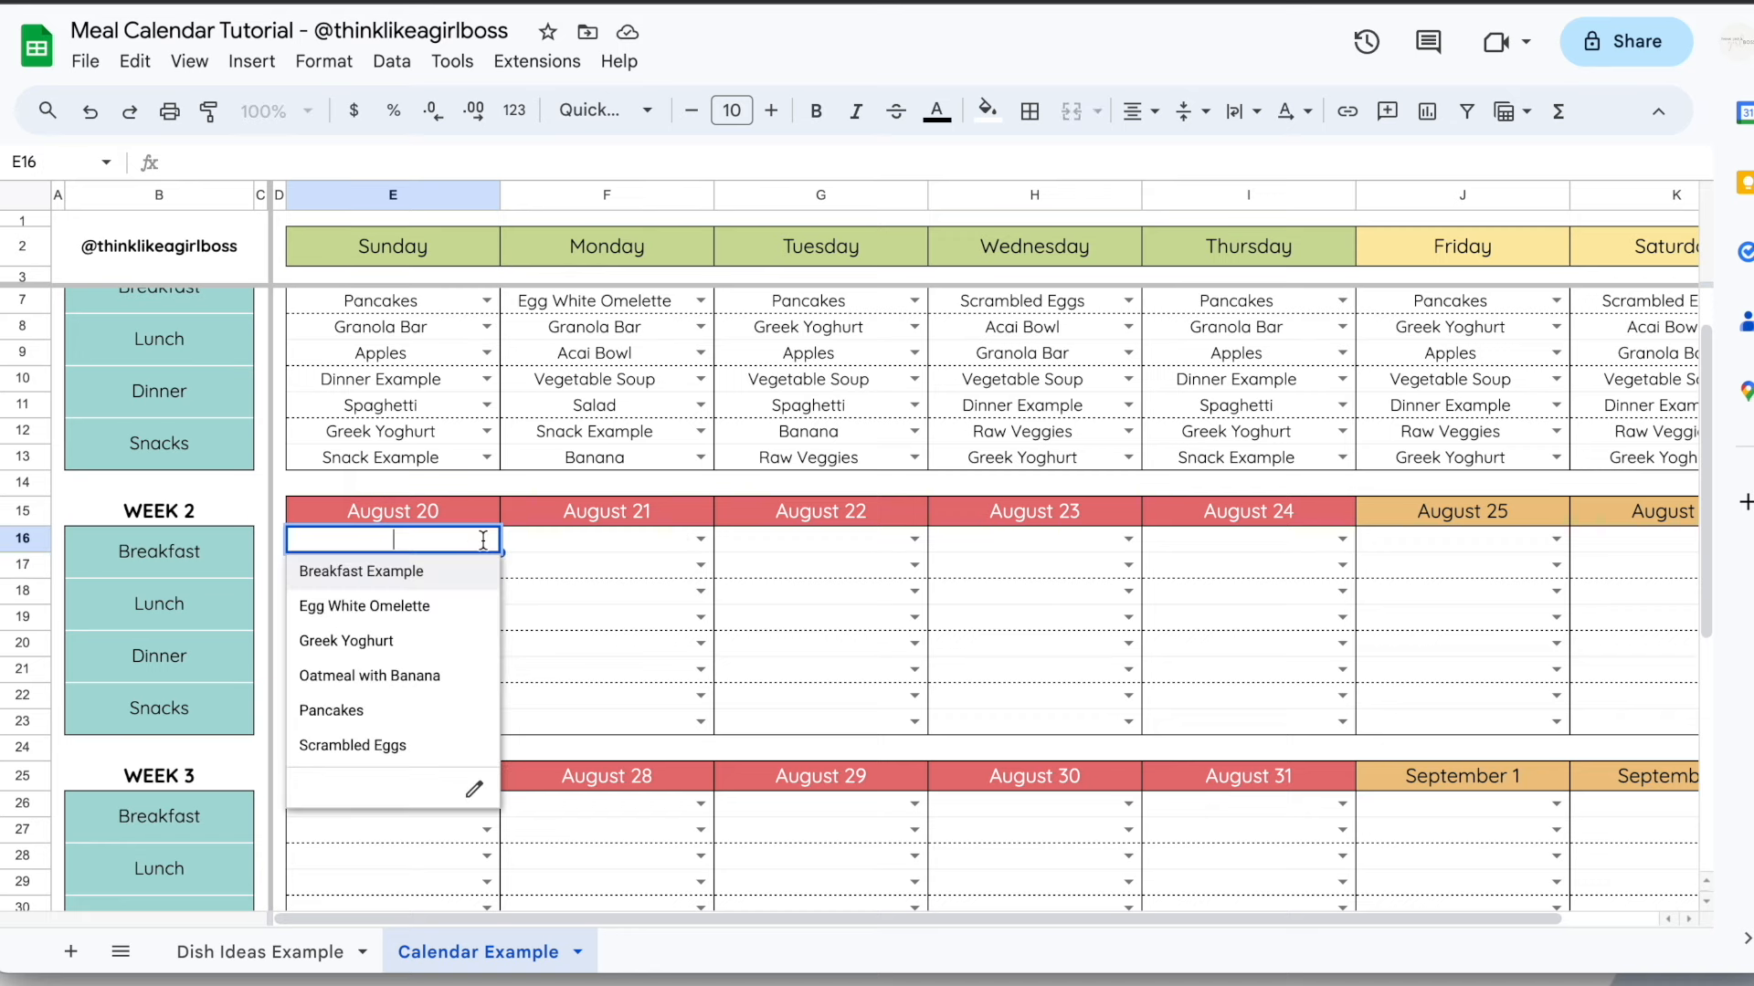
click(550, 540)
click(487, 591)
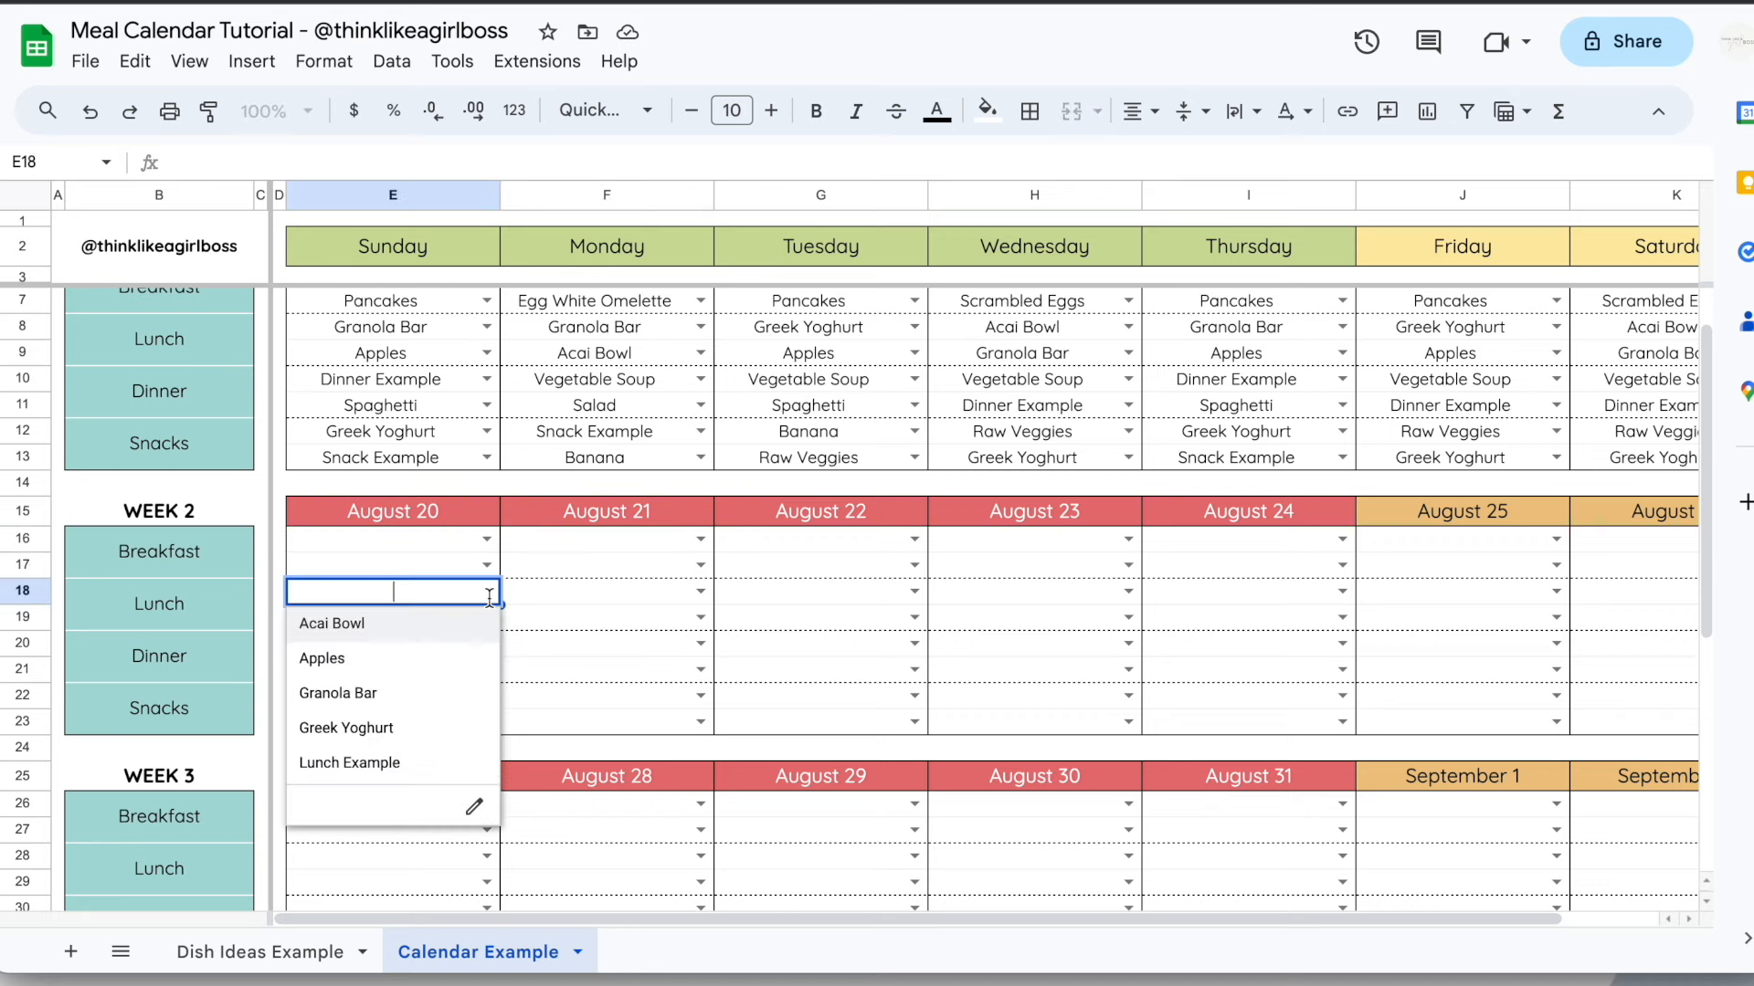
click(575, 601)
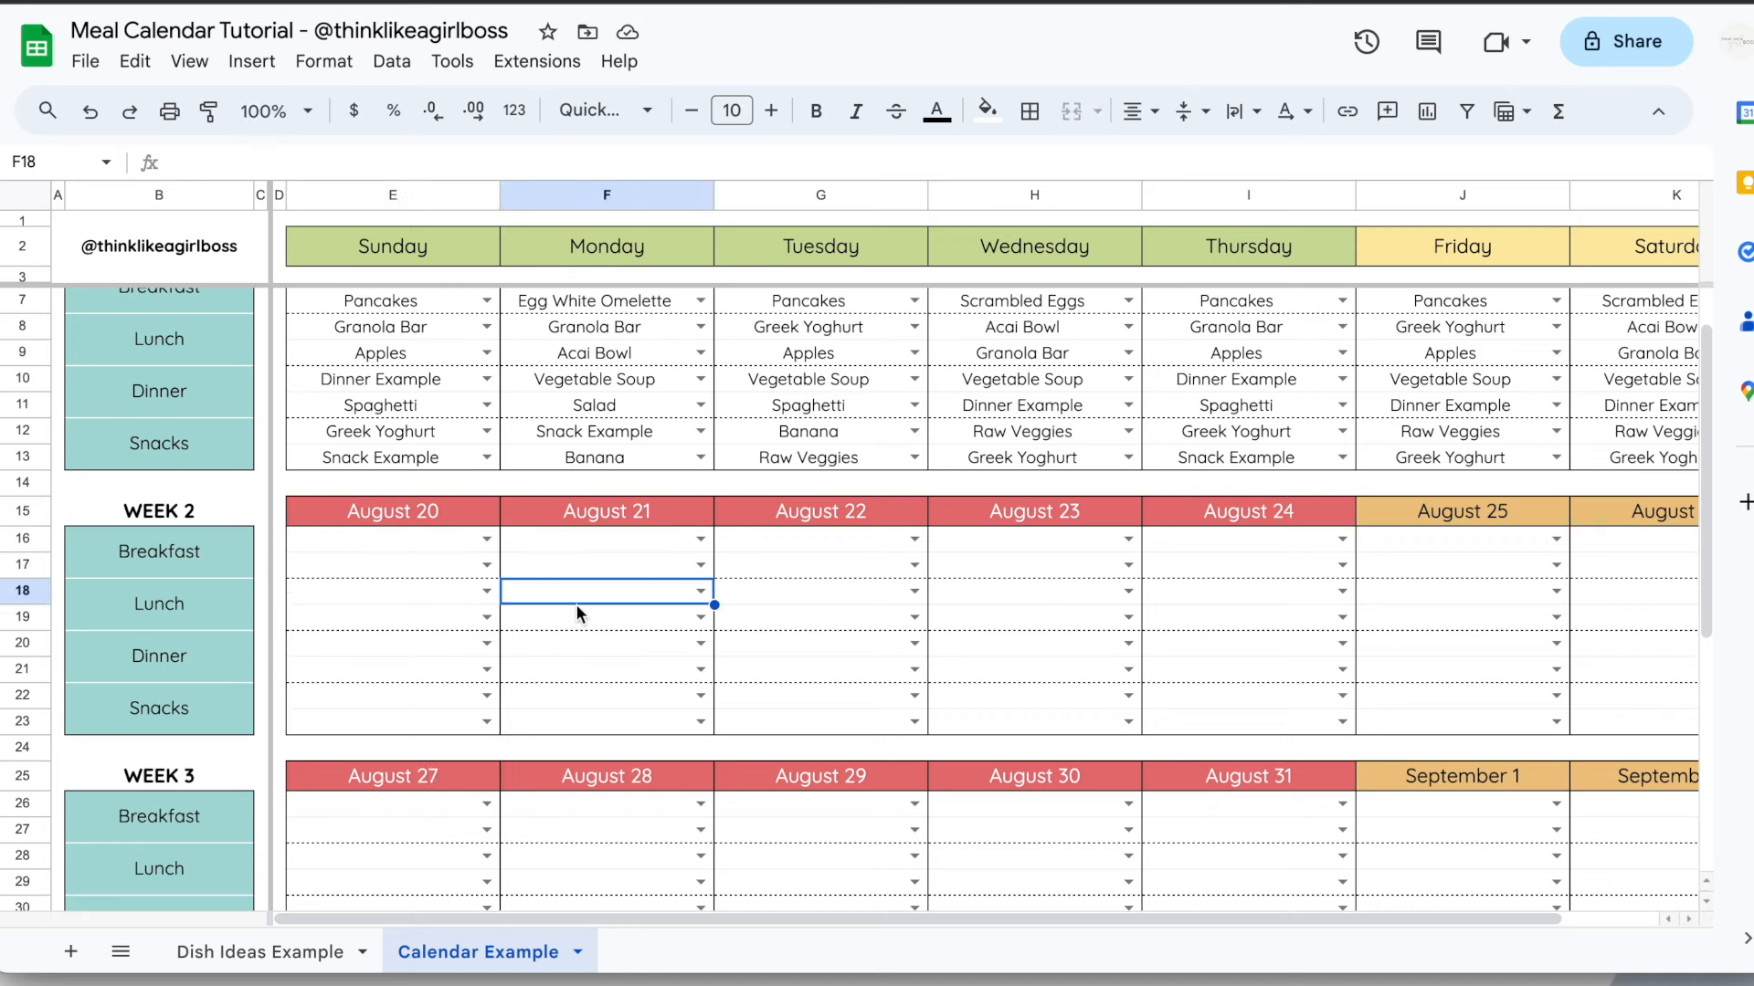
click(485, 650)
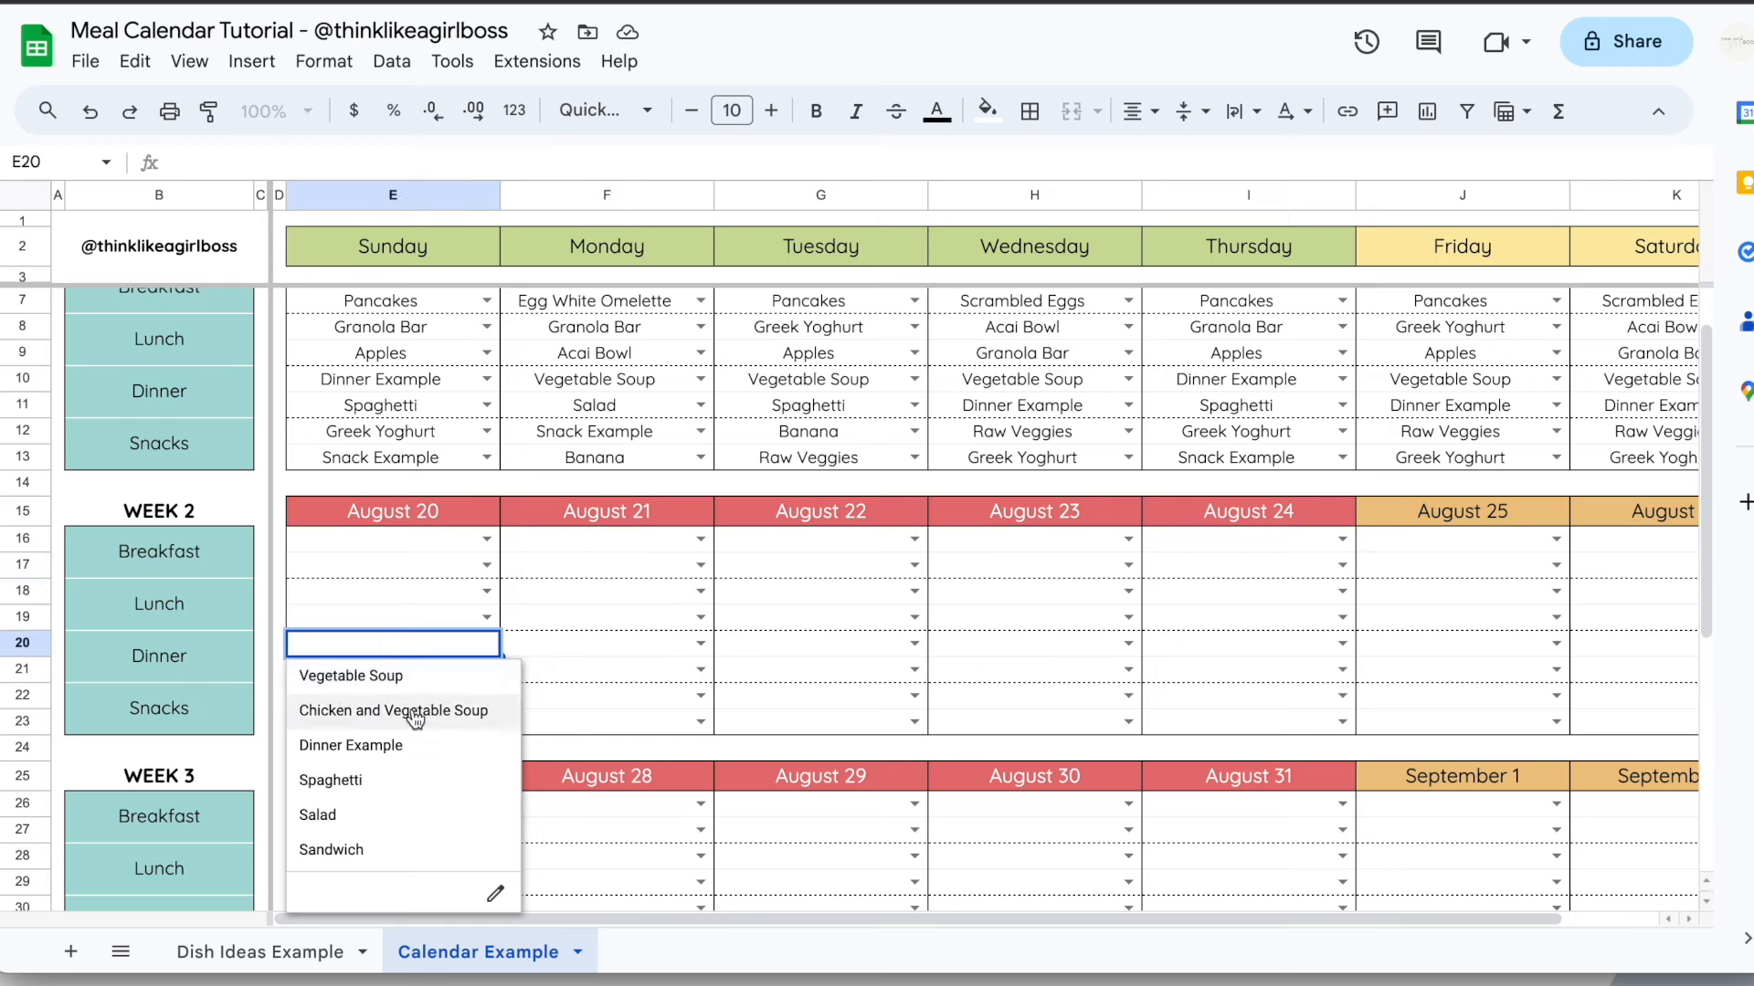
click(485, 591)
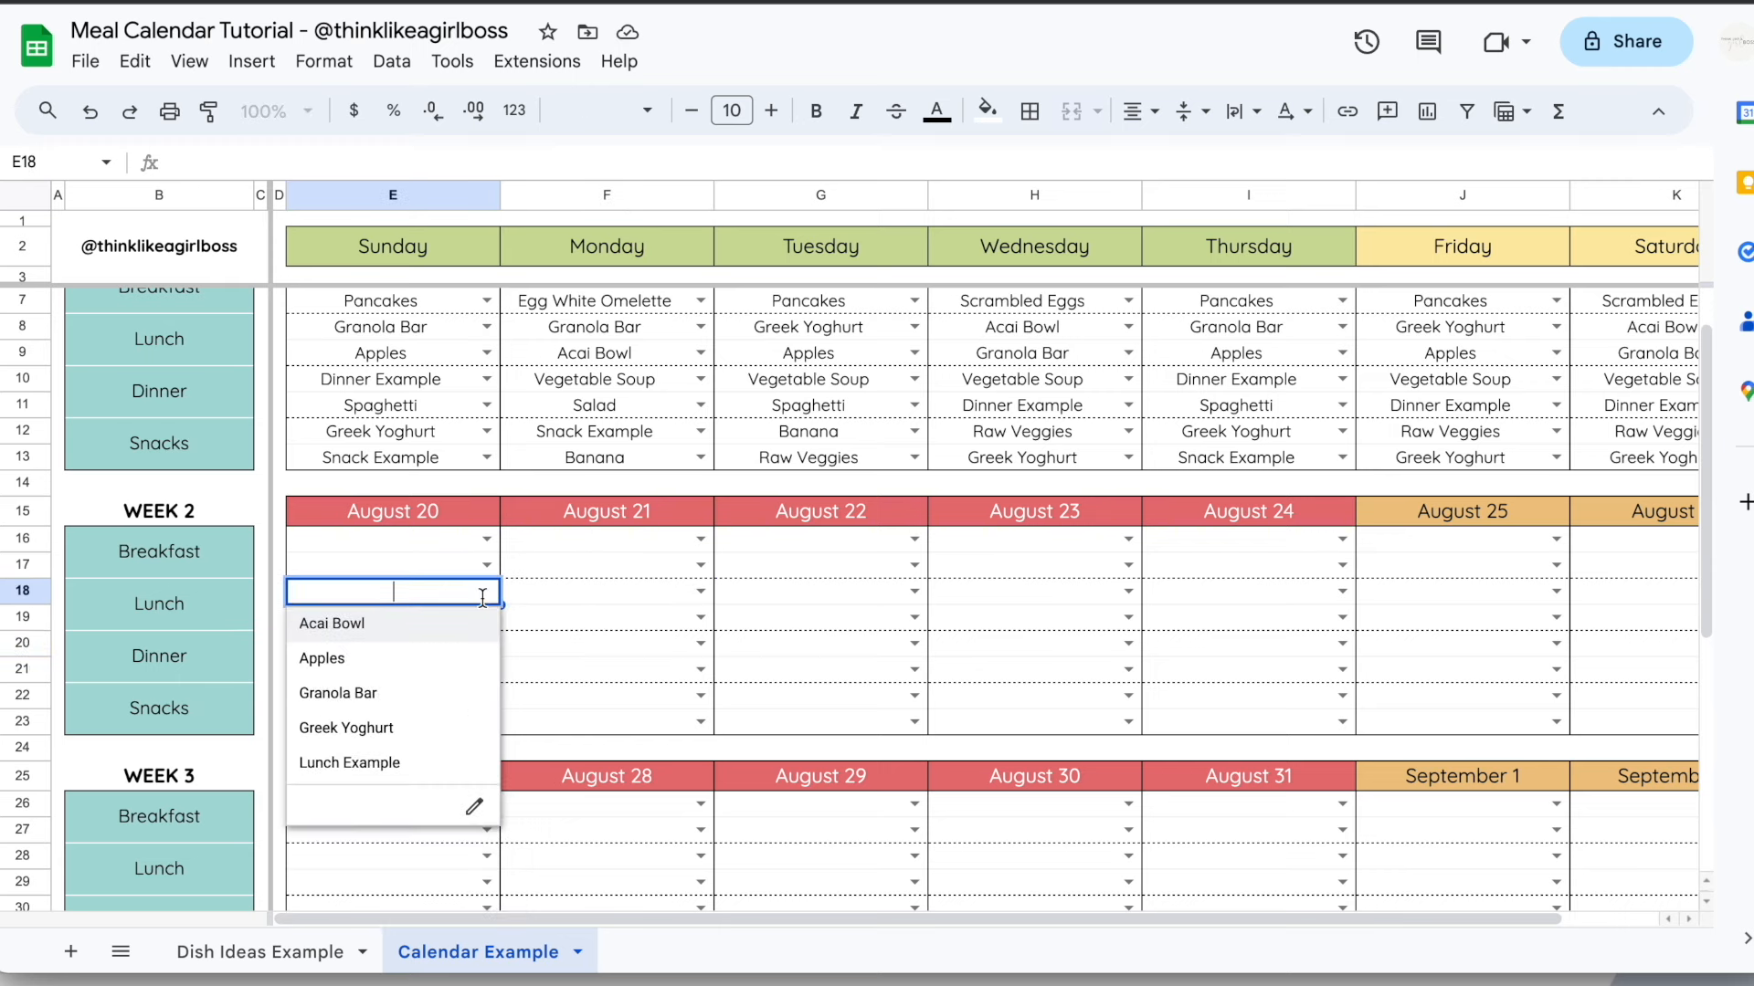
click(488, 541)
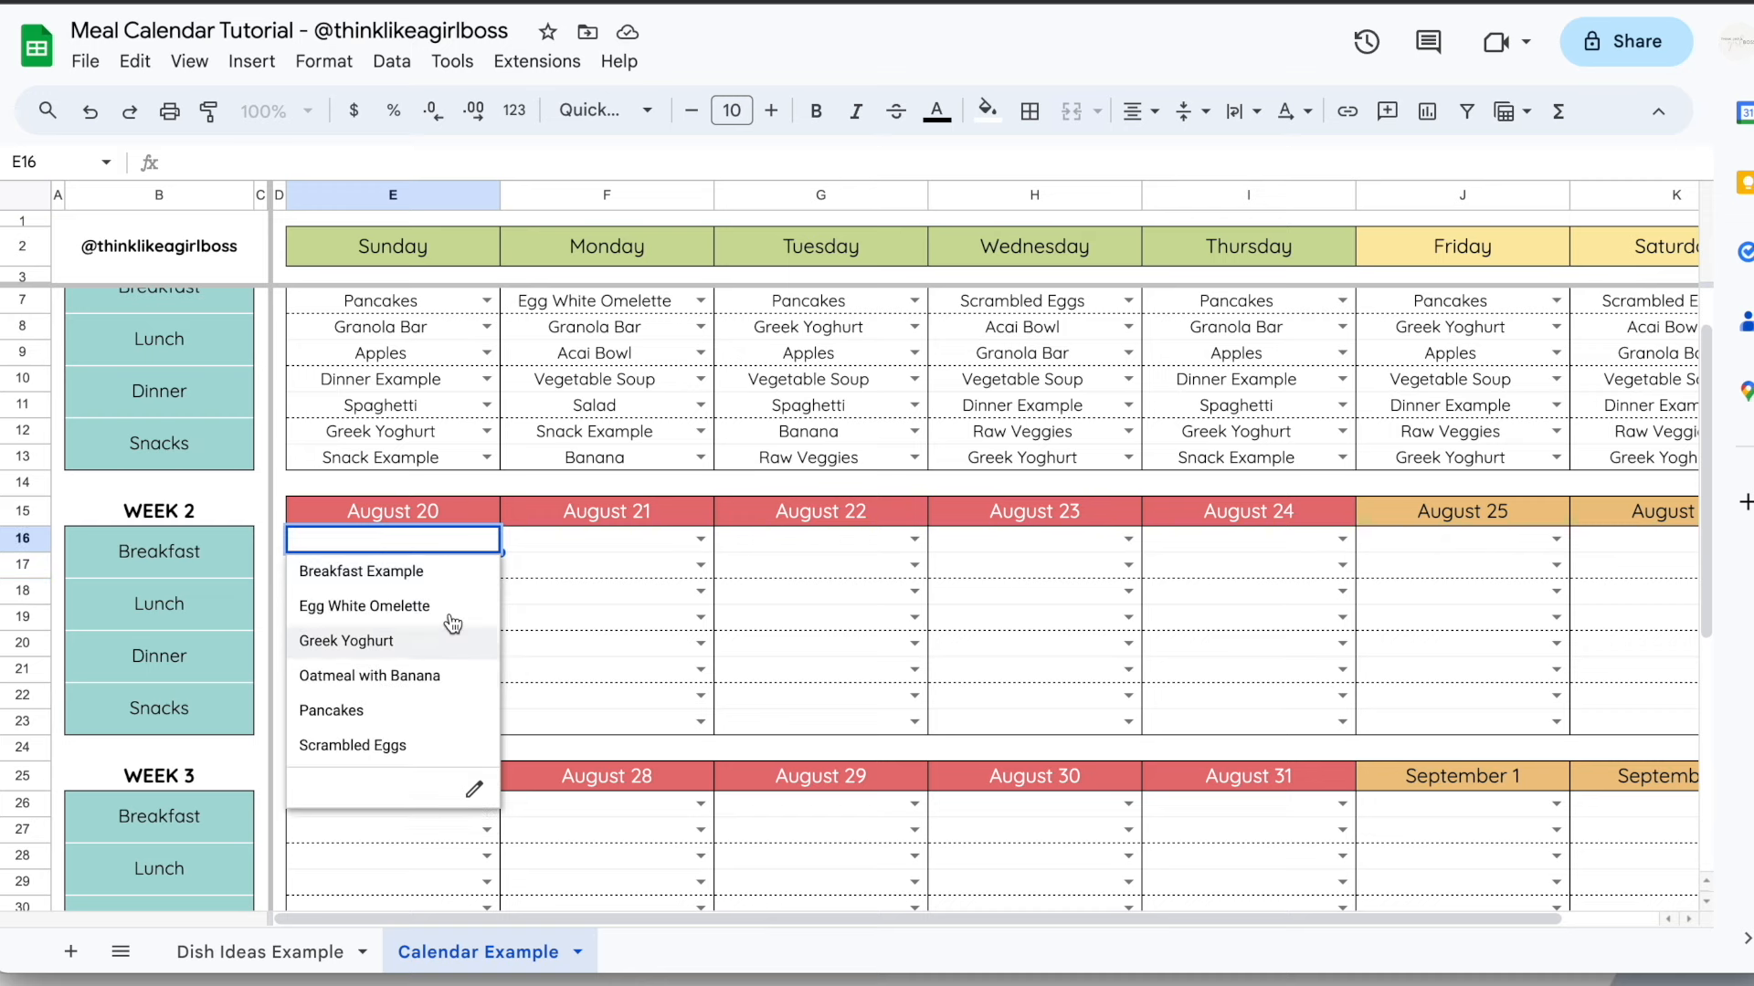
click(540, 543)
click(486, 540)
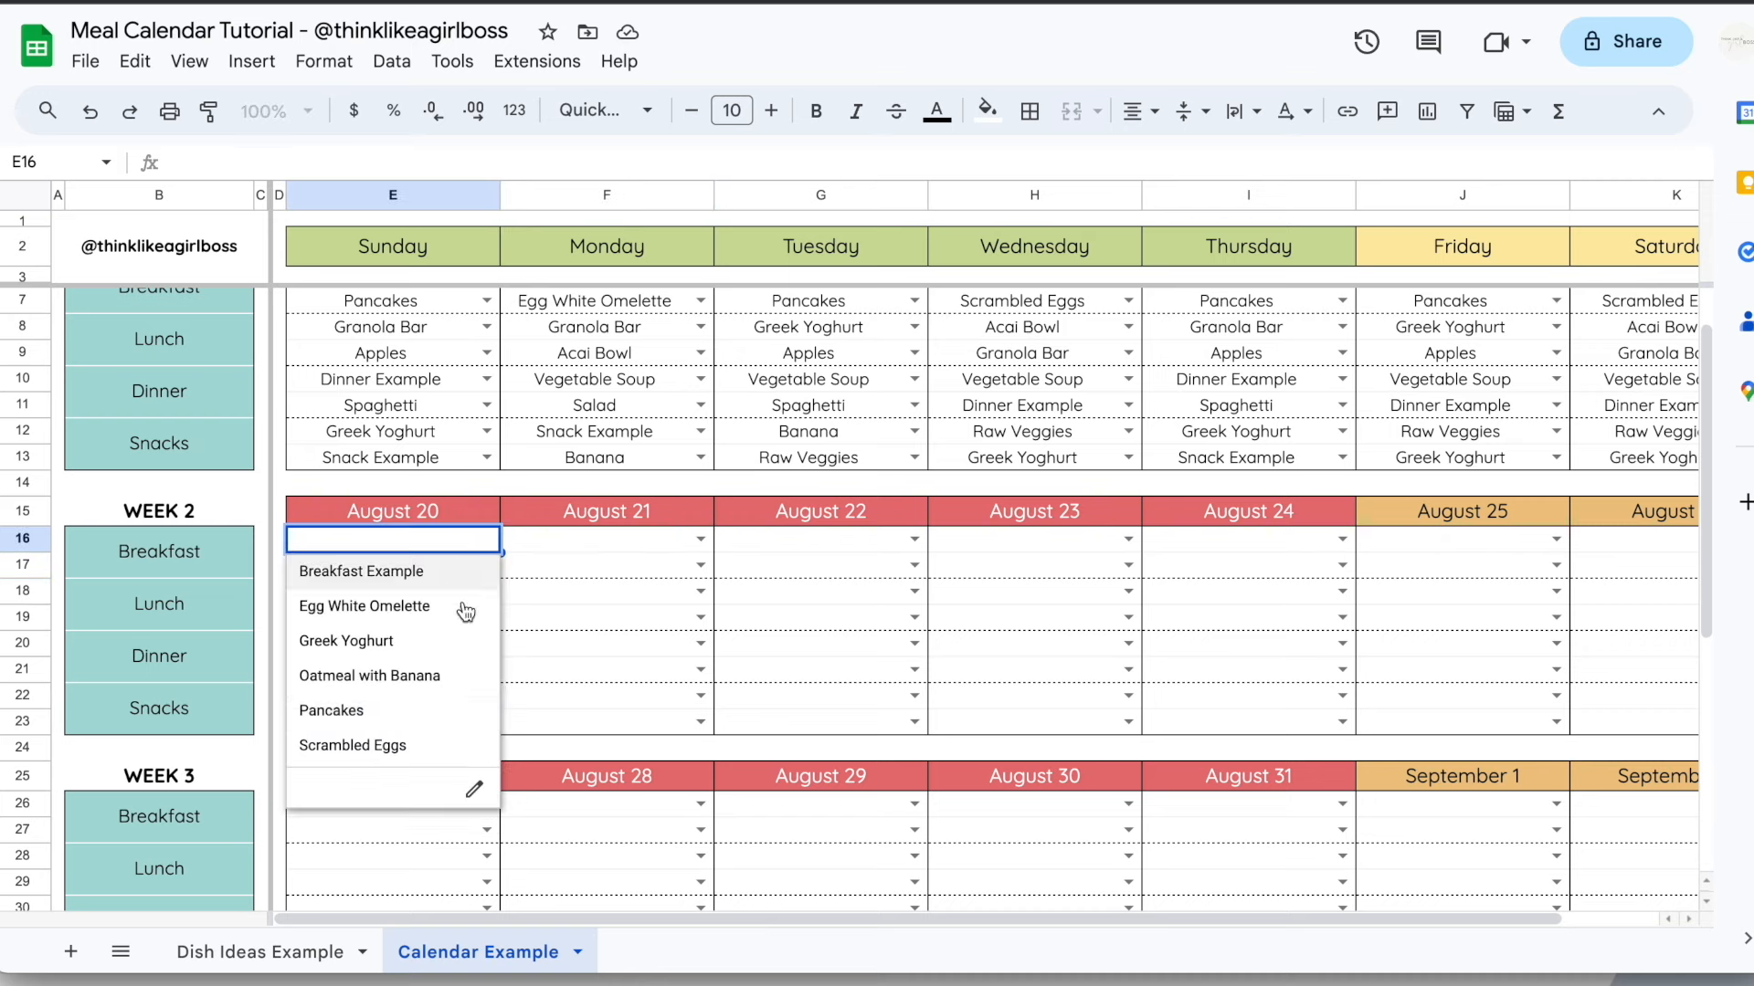
click(530, 539)
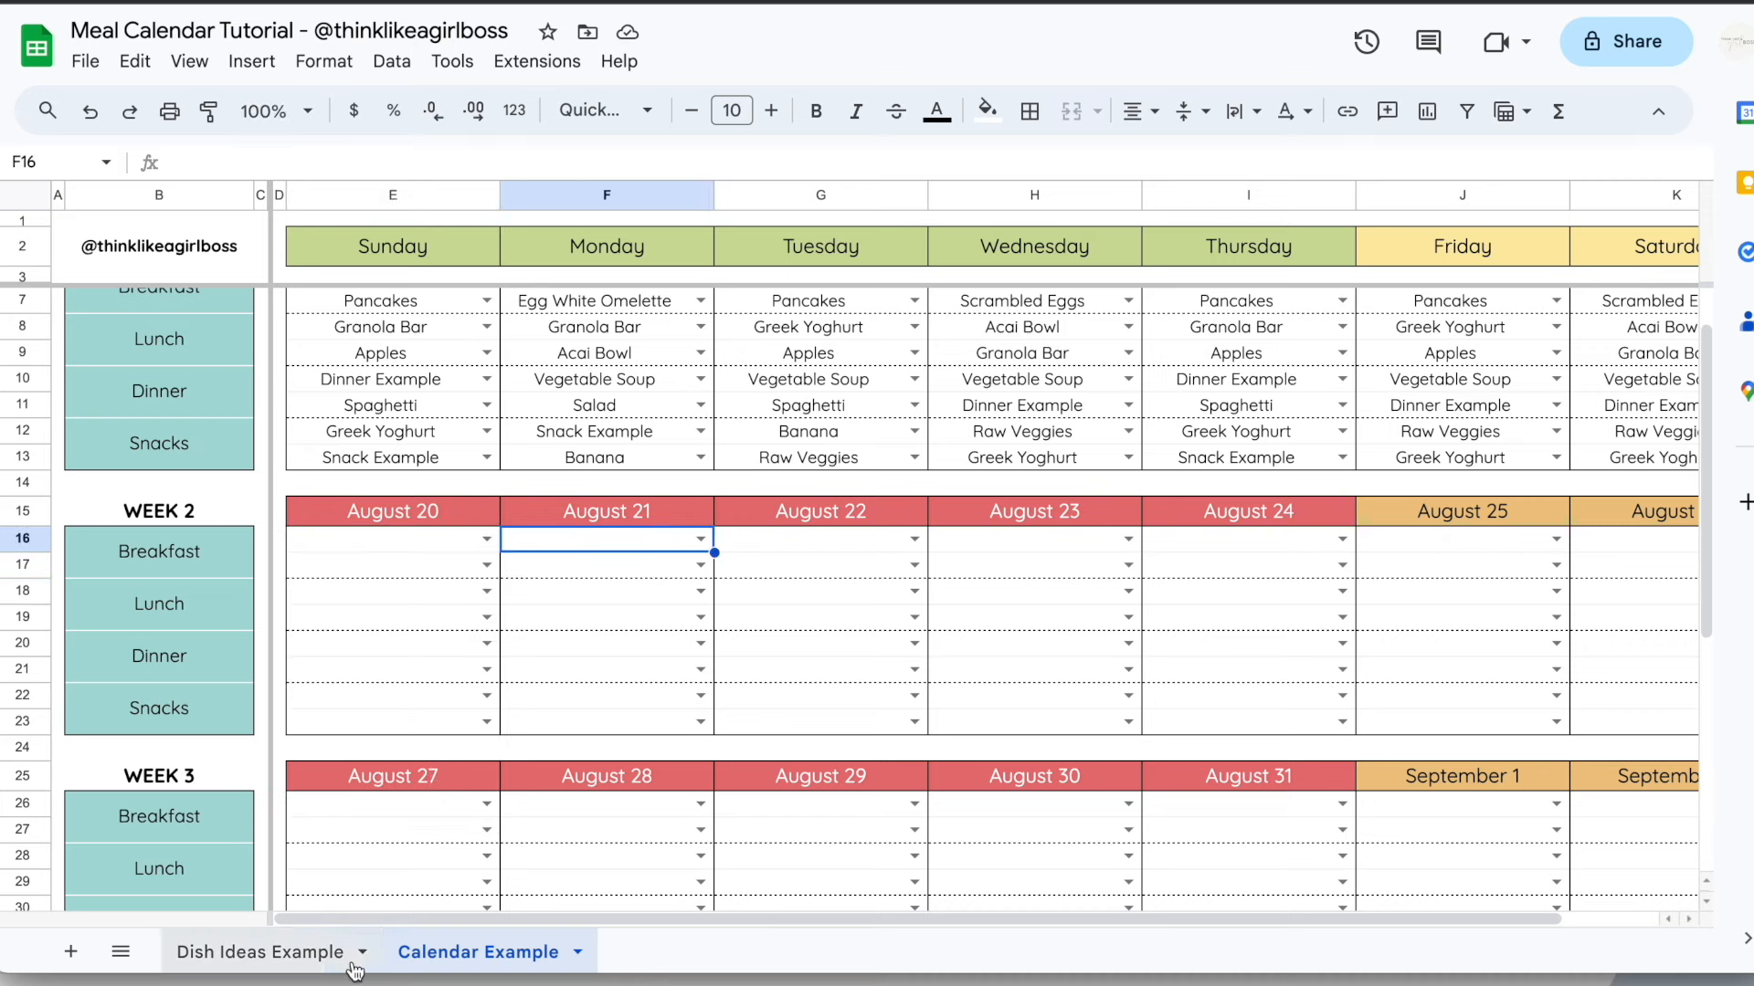
Add "New breakfast idea" below Scrambled Eggs in the Breakfast column of the Dish Ideas Example sheet
click(283, 953)
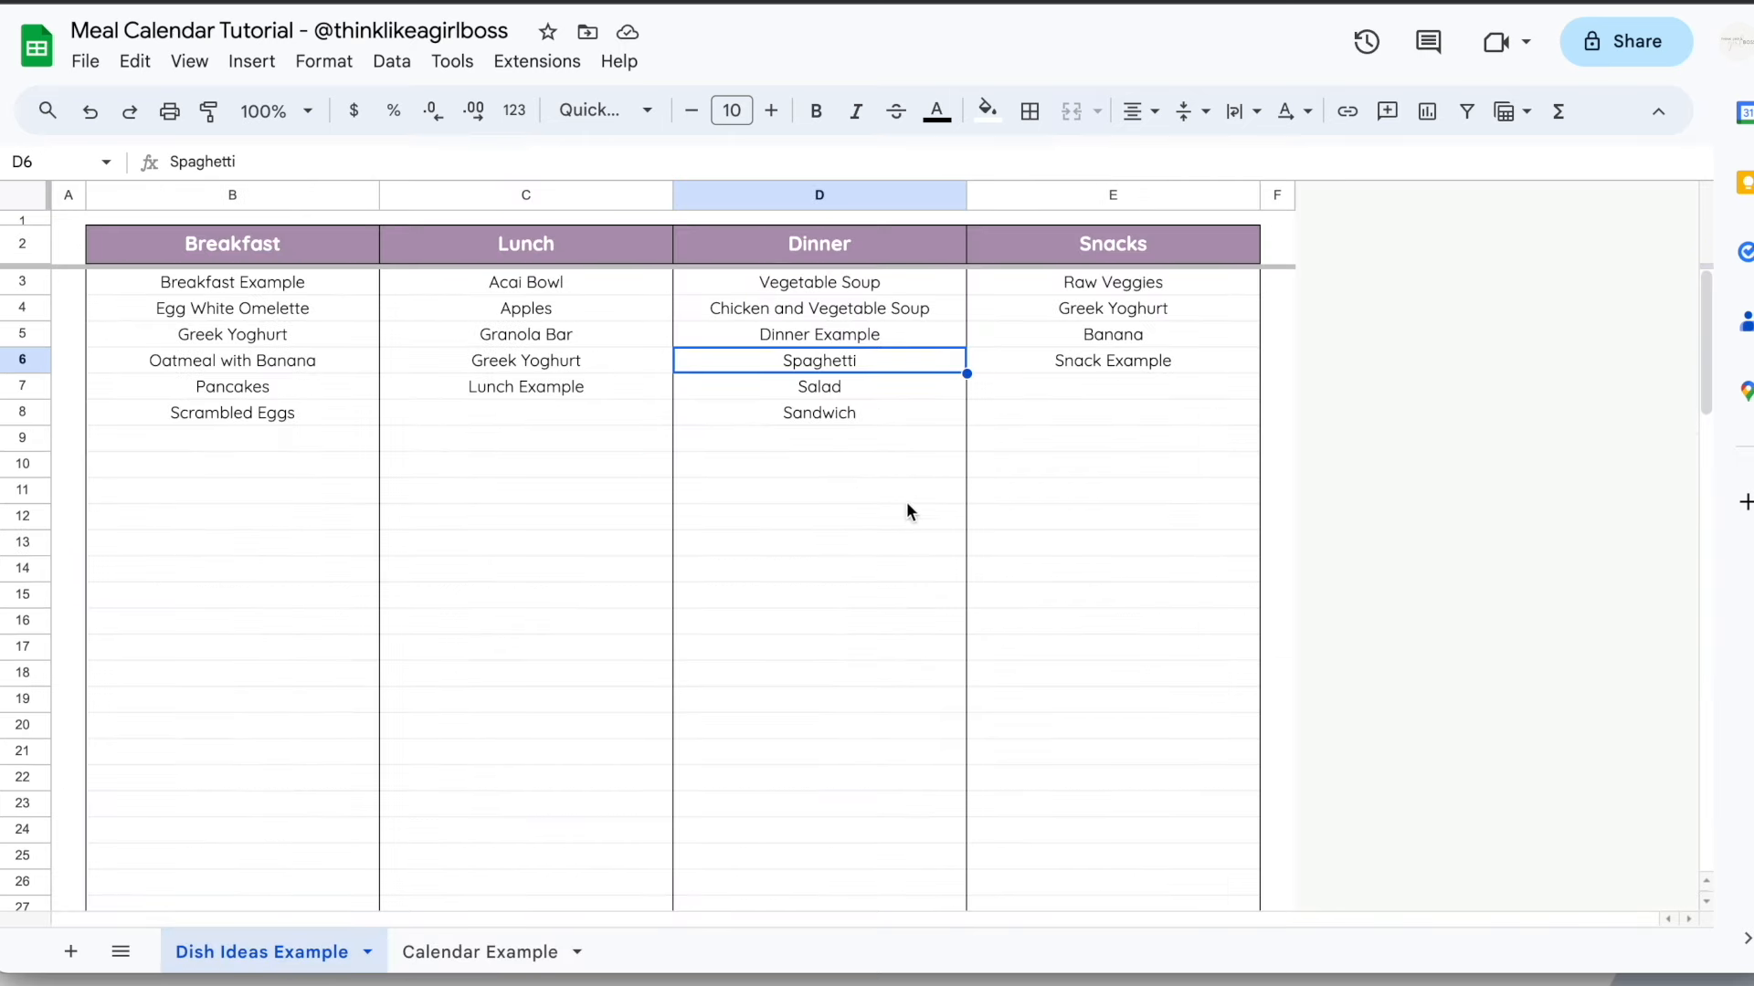
click(168, 443)
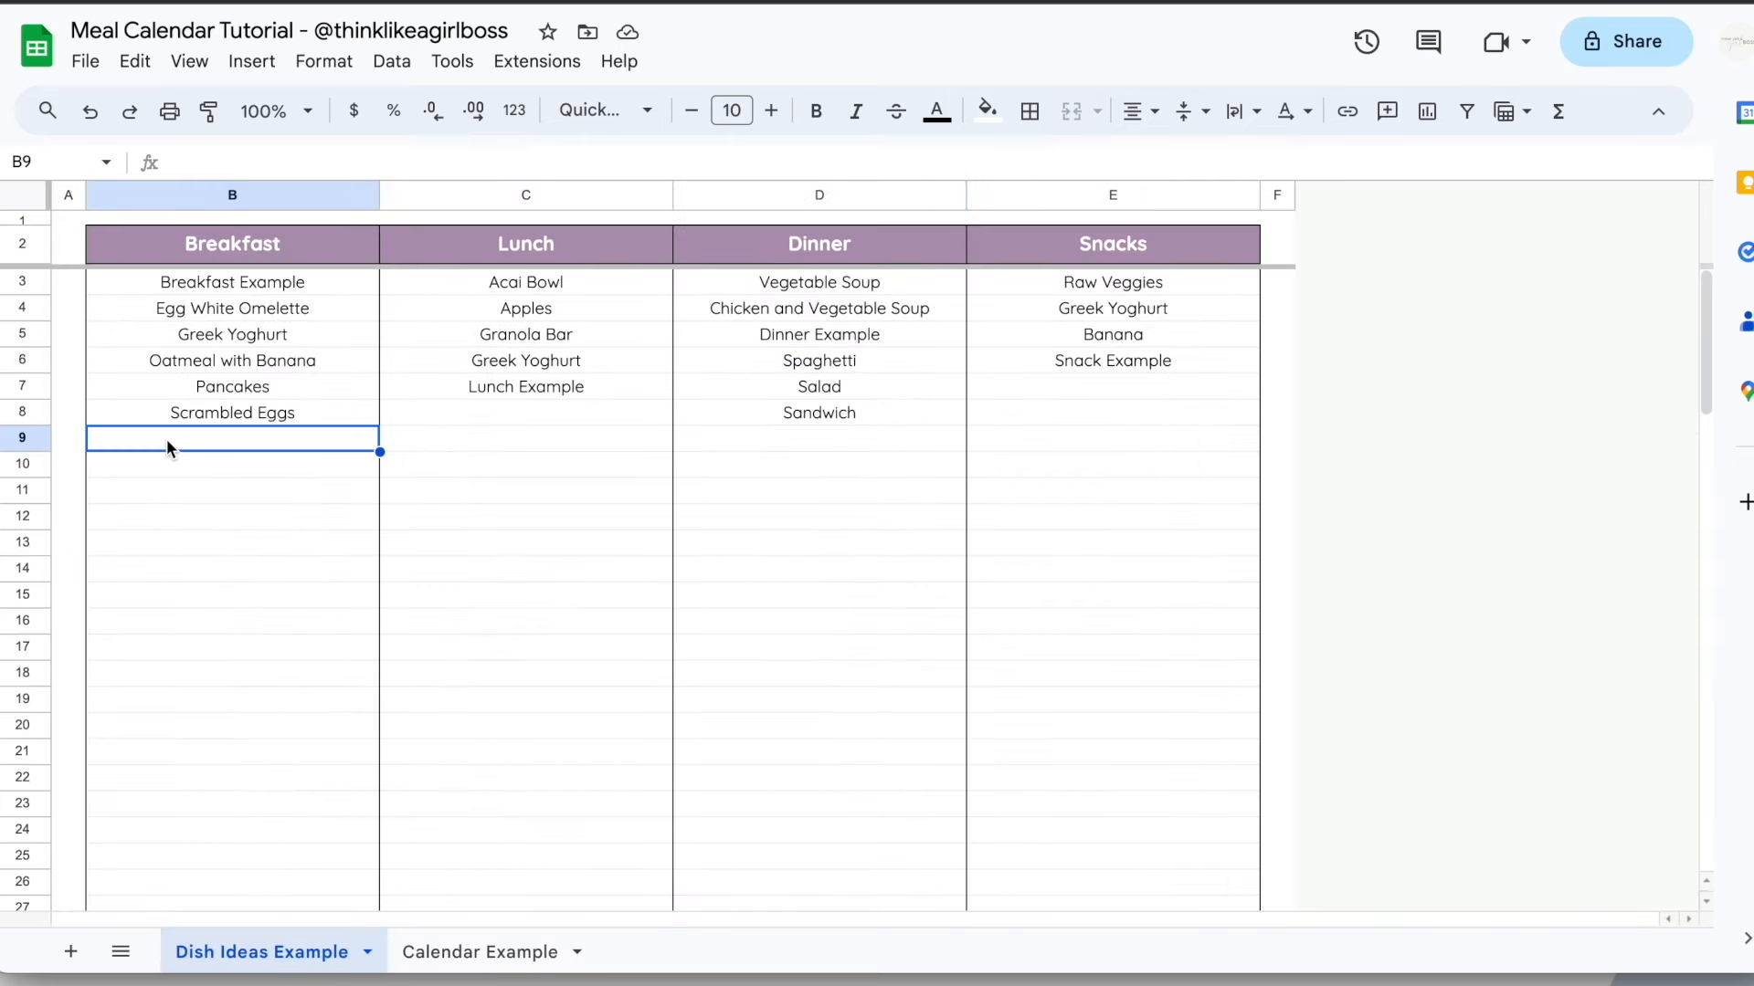
text(New)
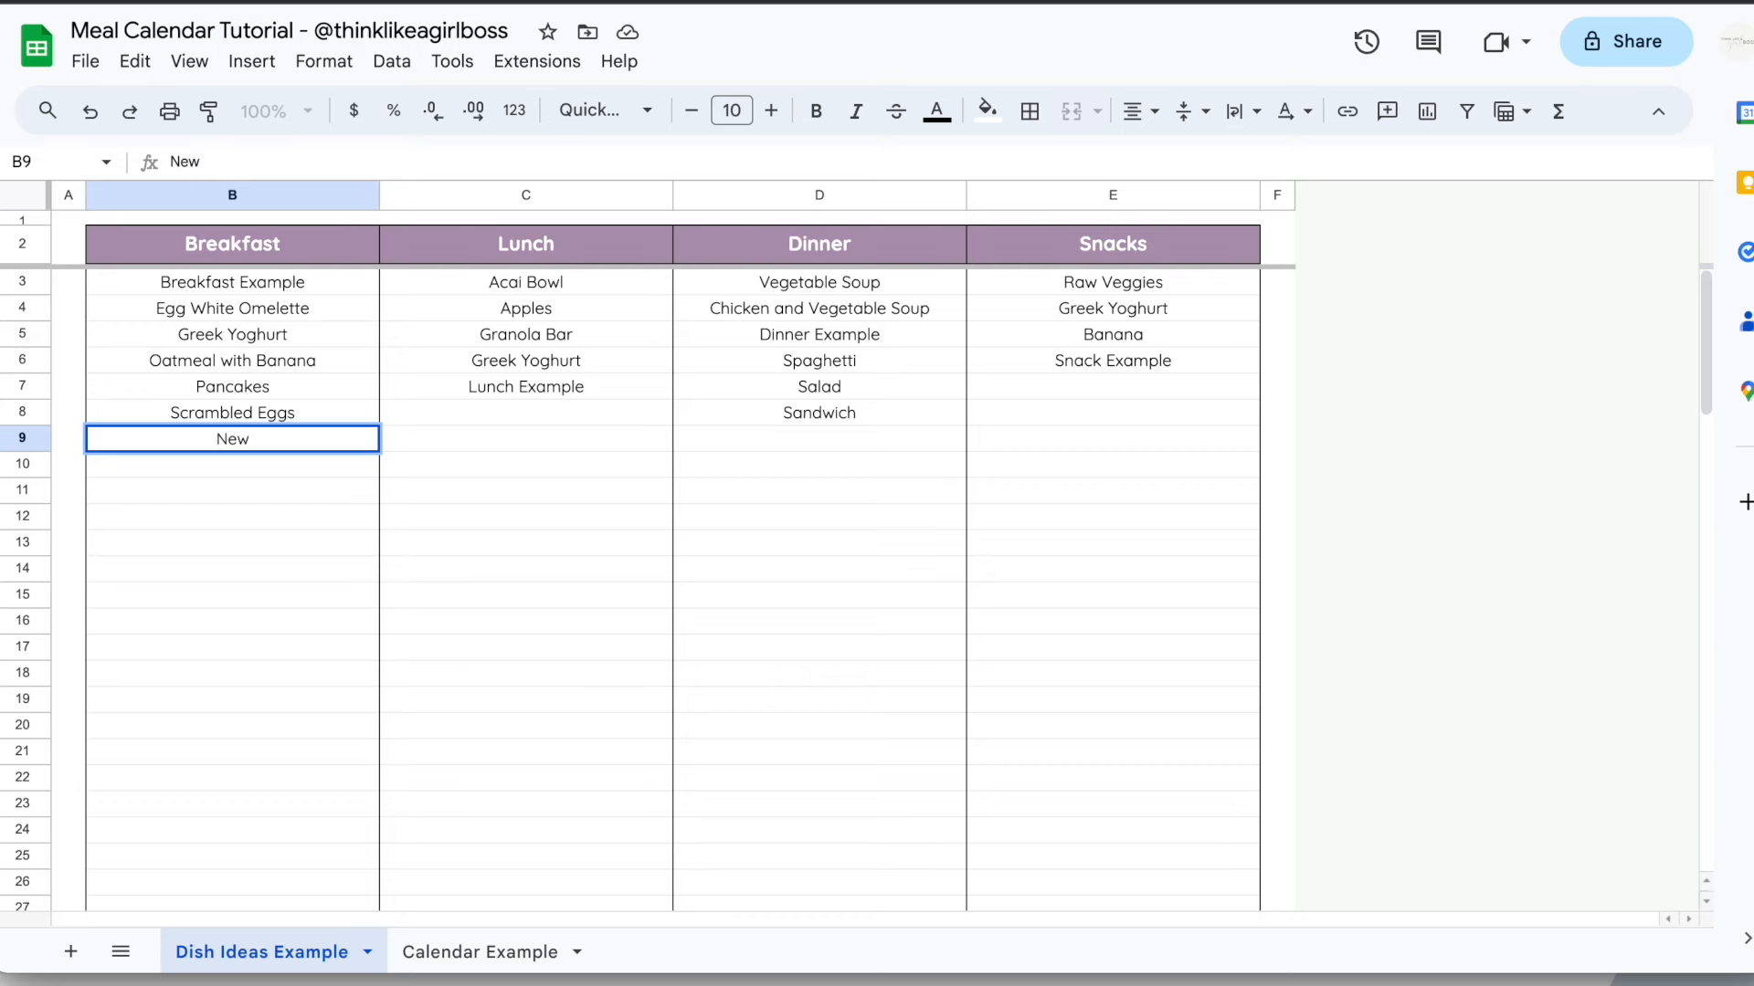
text( breakfast idea)
key(Return)
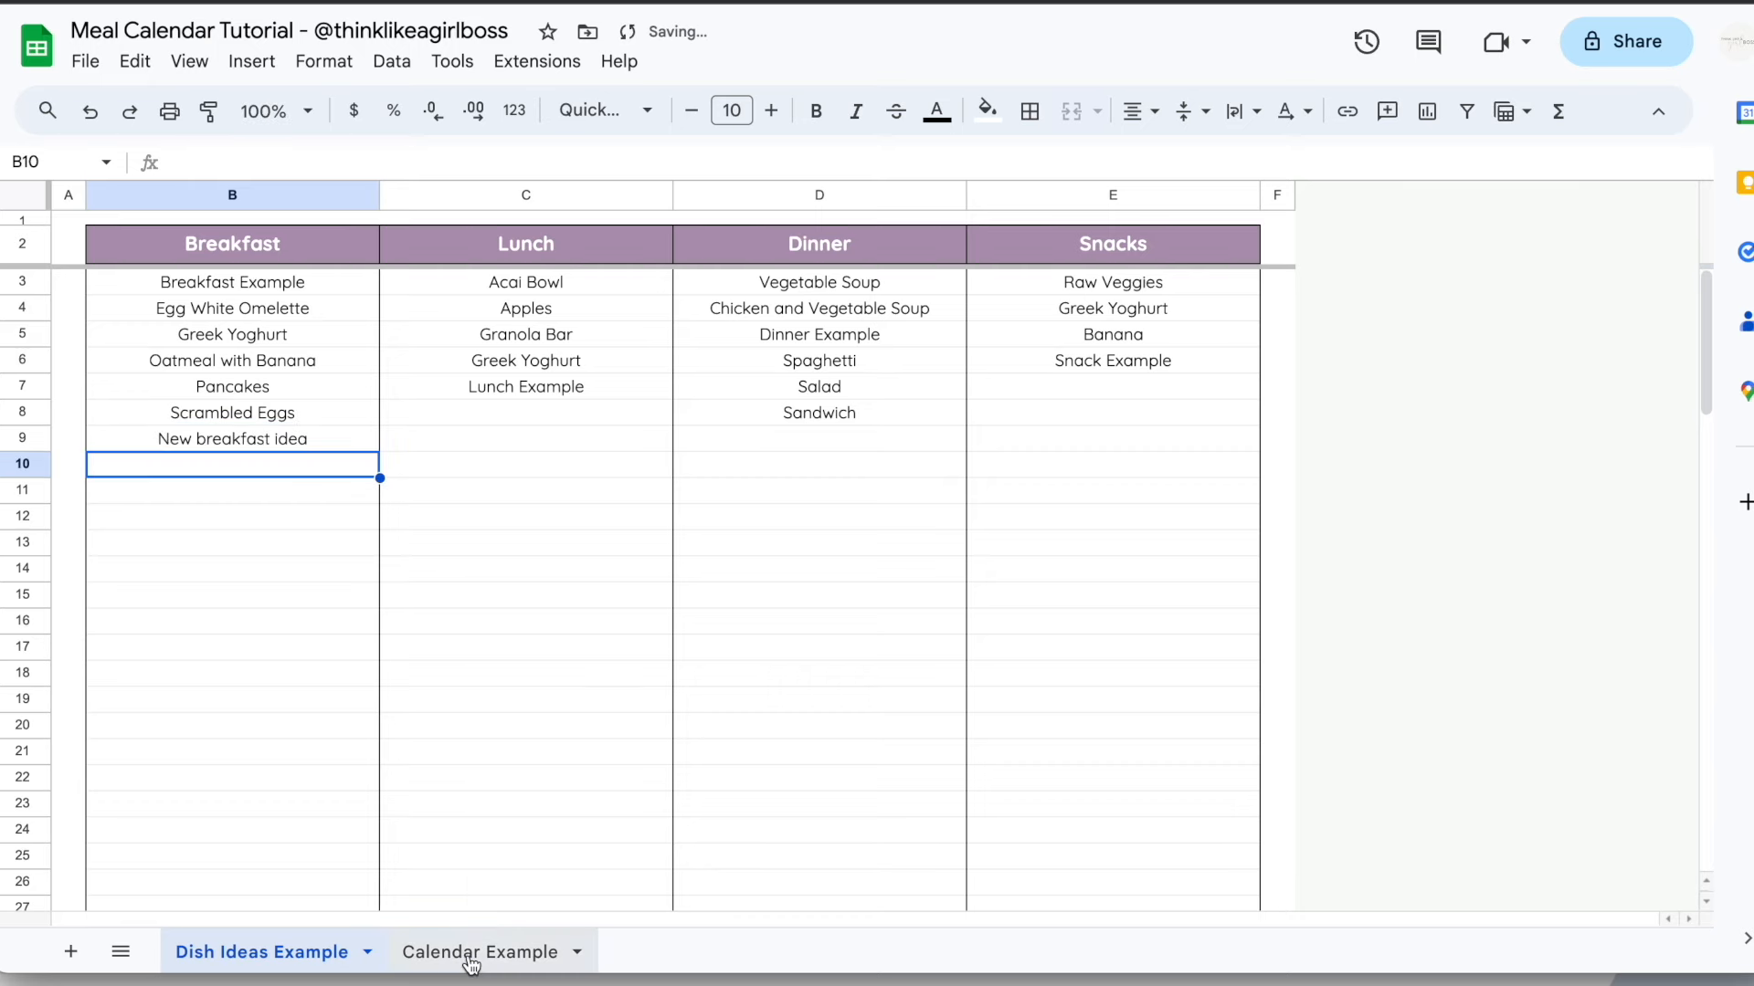
On the Calendar Example sheet, choose New breakfast idea as August 20's first breakfast and Greek Yoghurt as August 21's first lunch
click(470, 951)
click(486, 539)
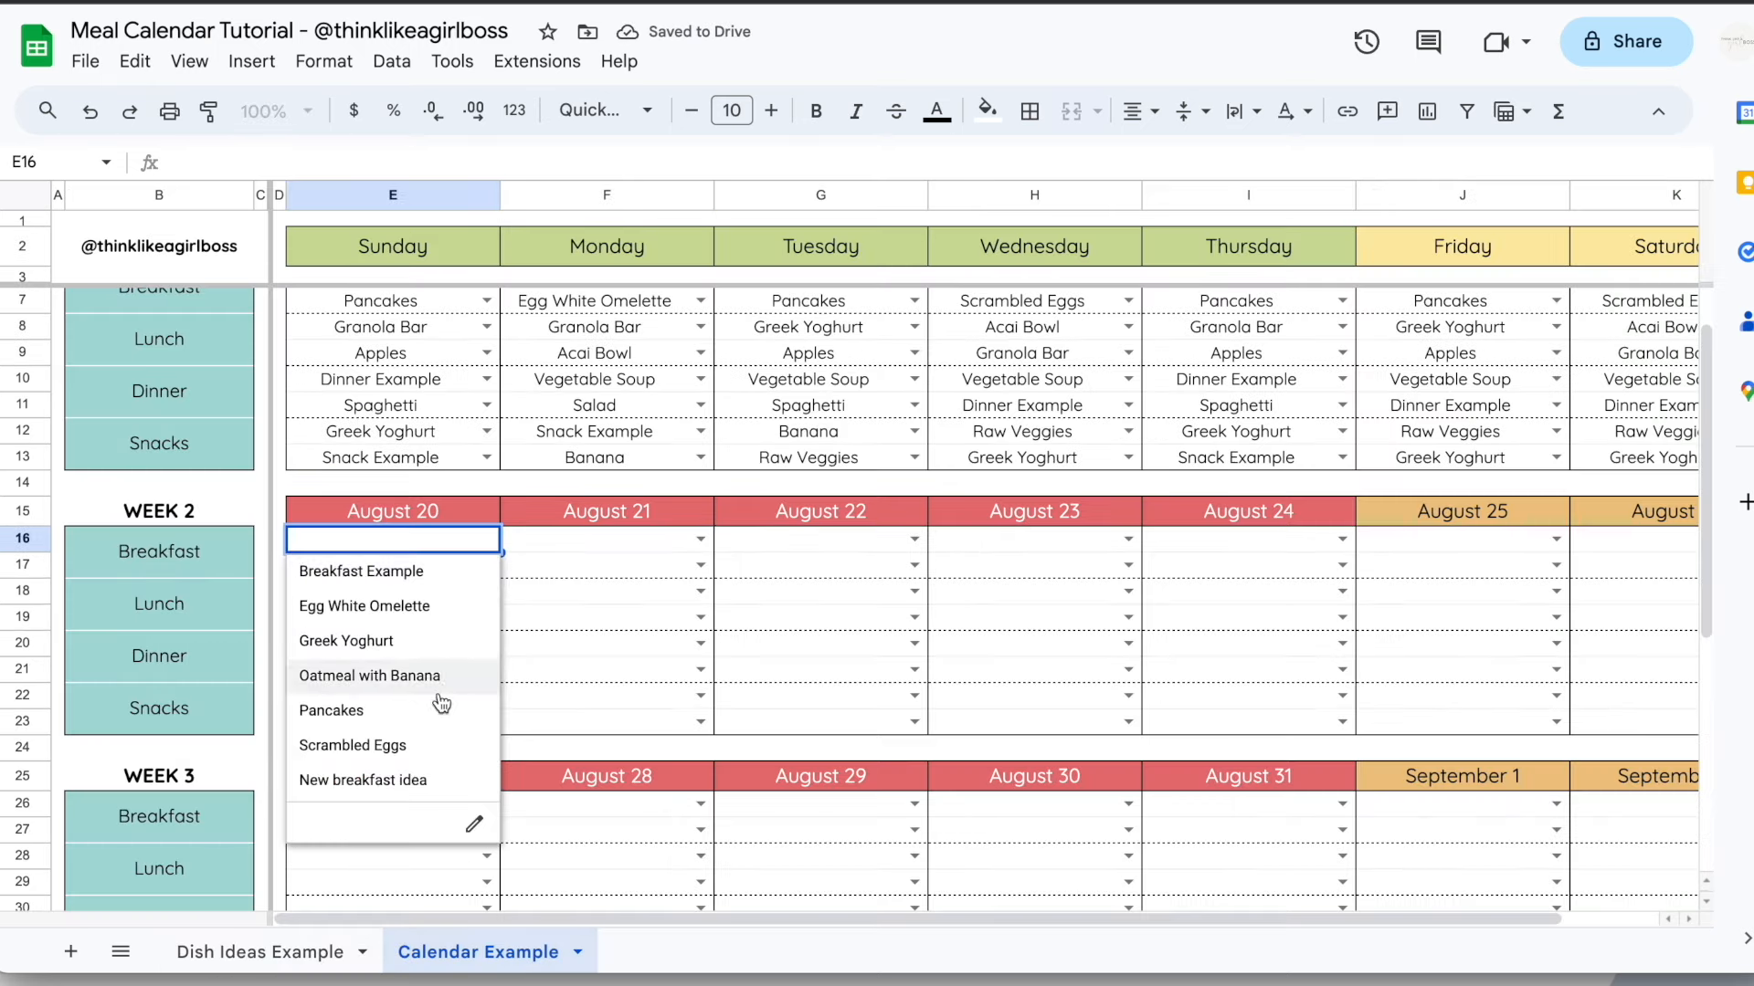
click(411, 780)
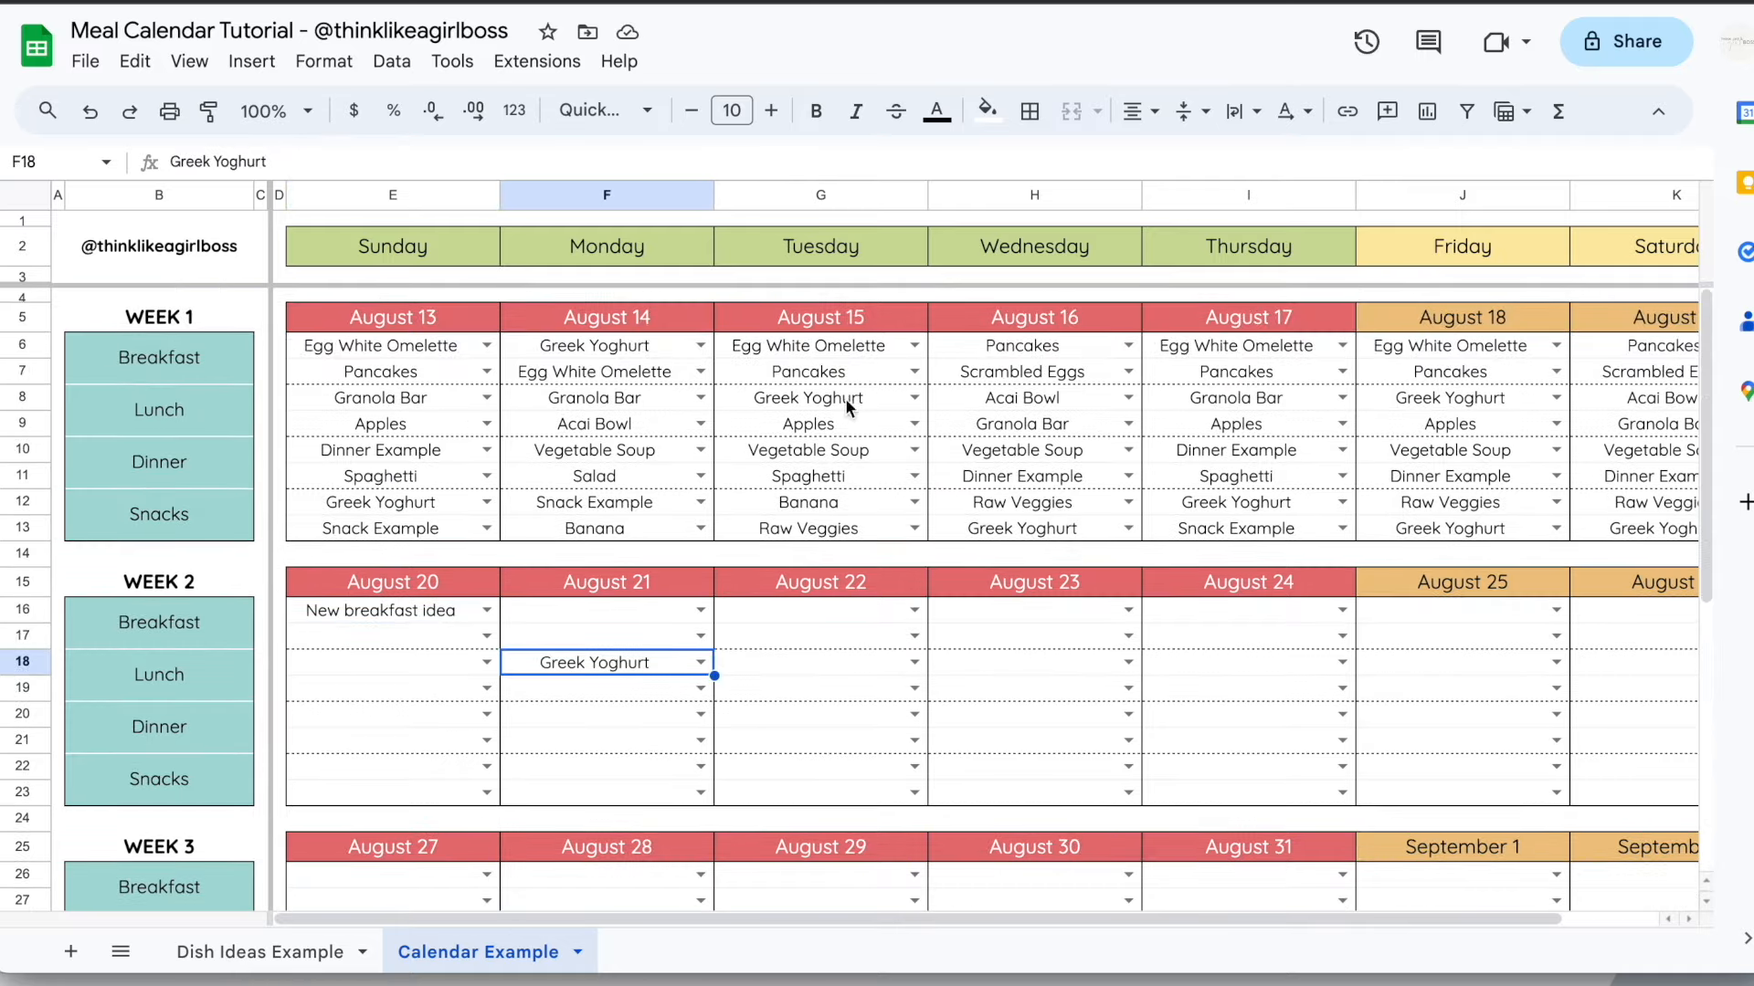
Compare the meal options offered on August 22, 23 and 24 with the Breakfast list on the Dish Ideas Example sheet
click(914, 609)
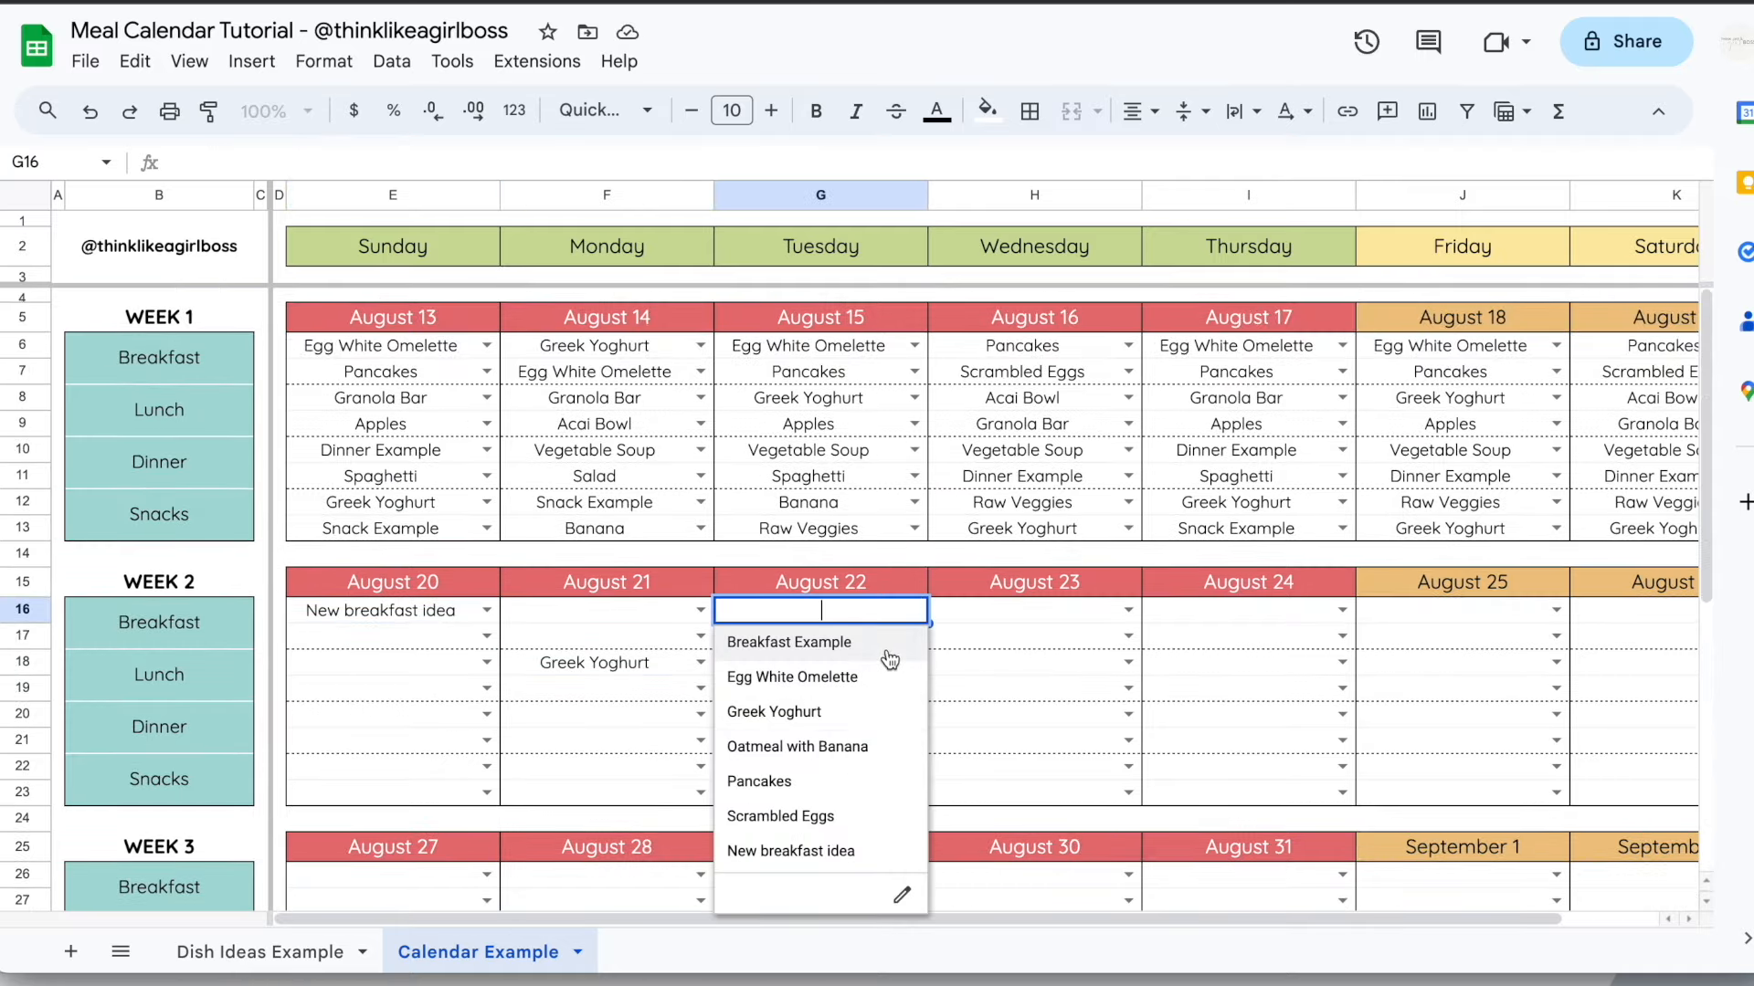
click(1128, 609)
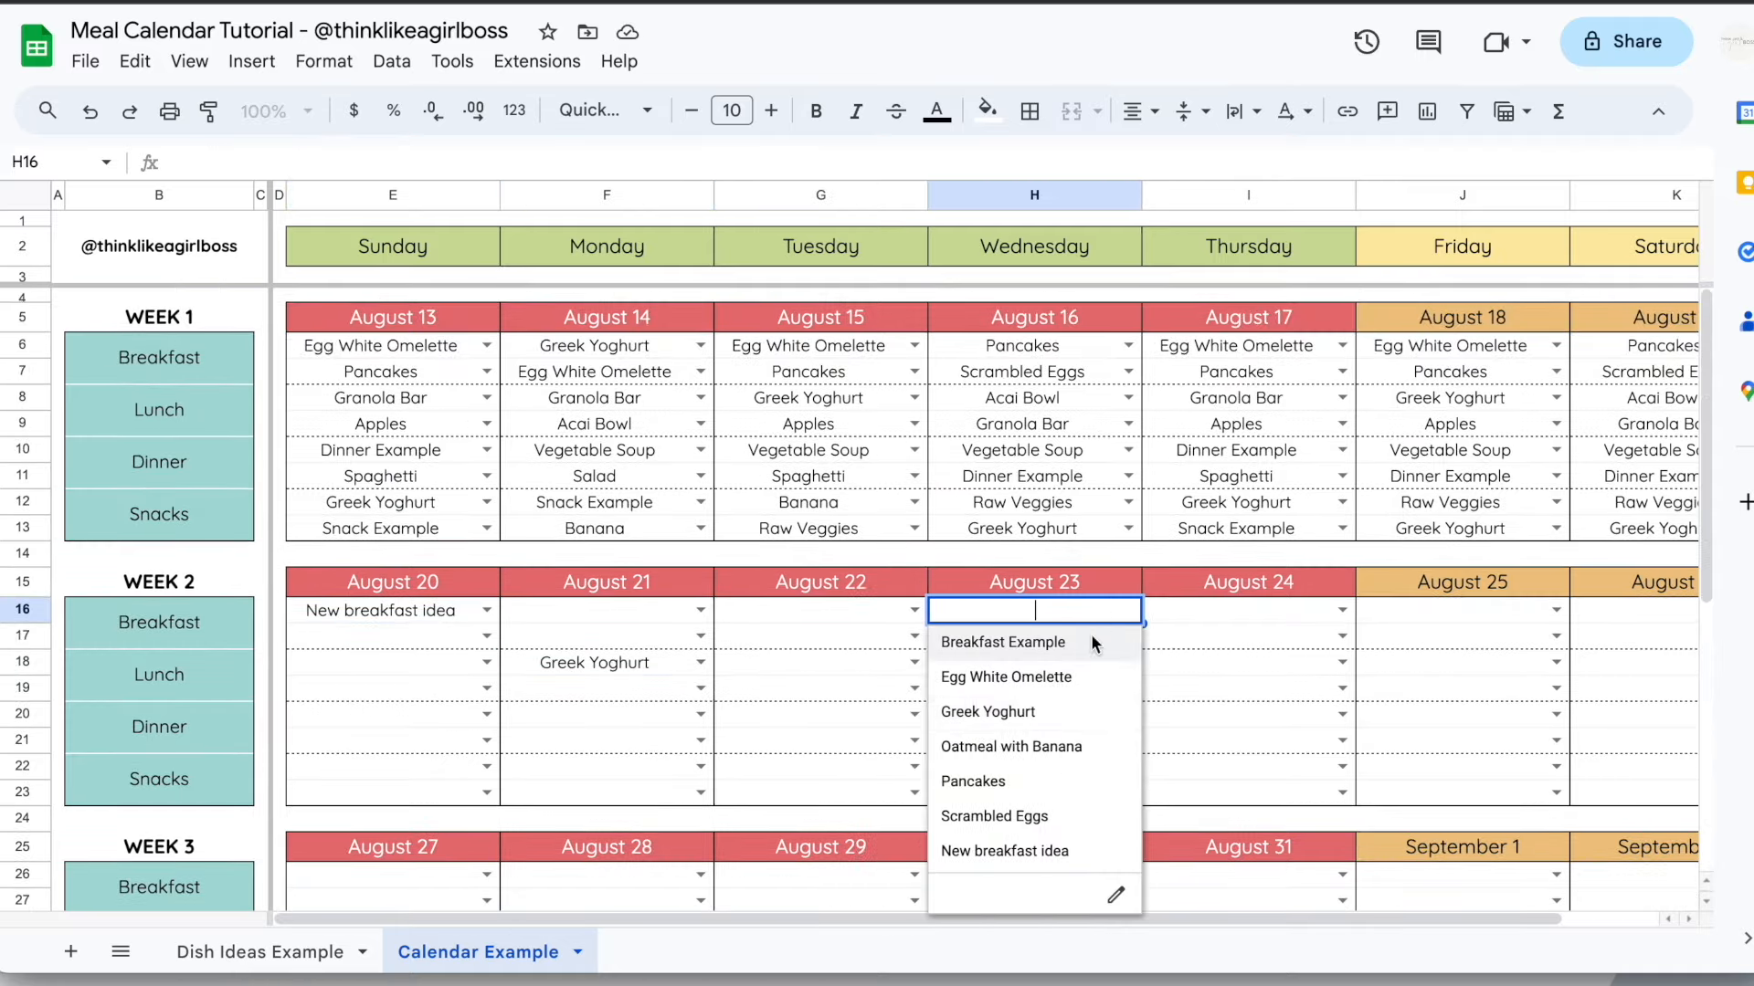
click(1342, 662)
click(237, 931)
drag(169, 283, 182, 562)
click(221, 497)
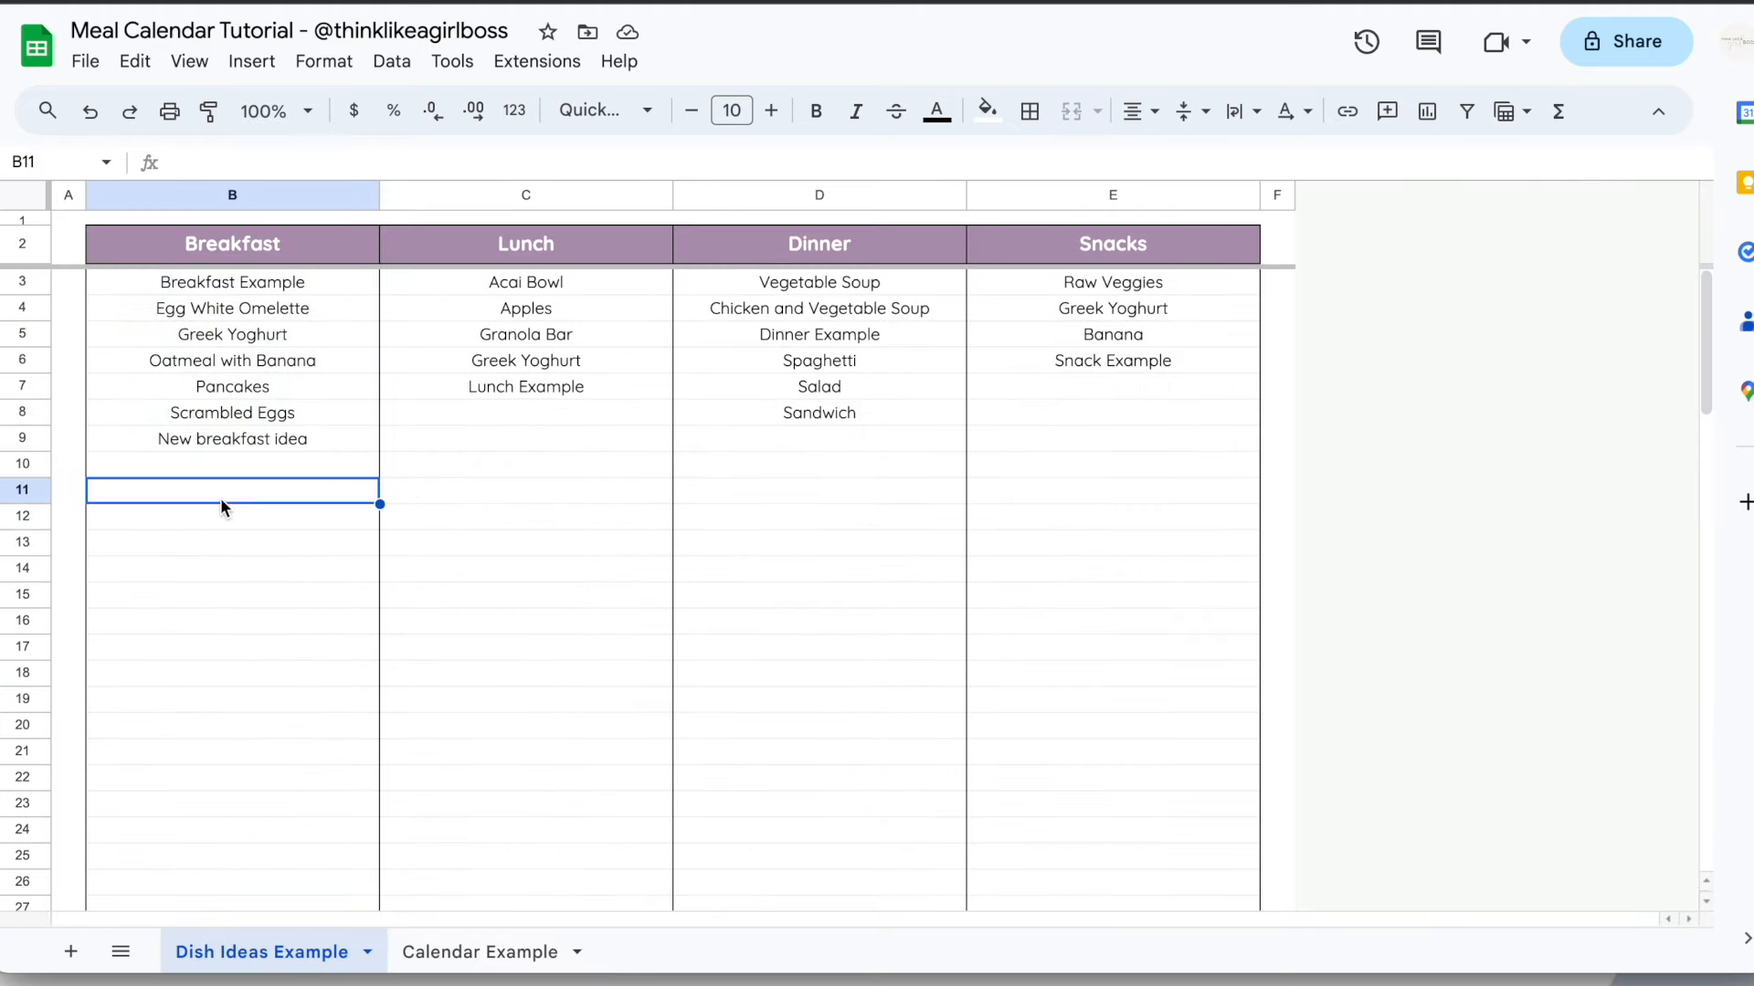
click(514, 952)
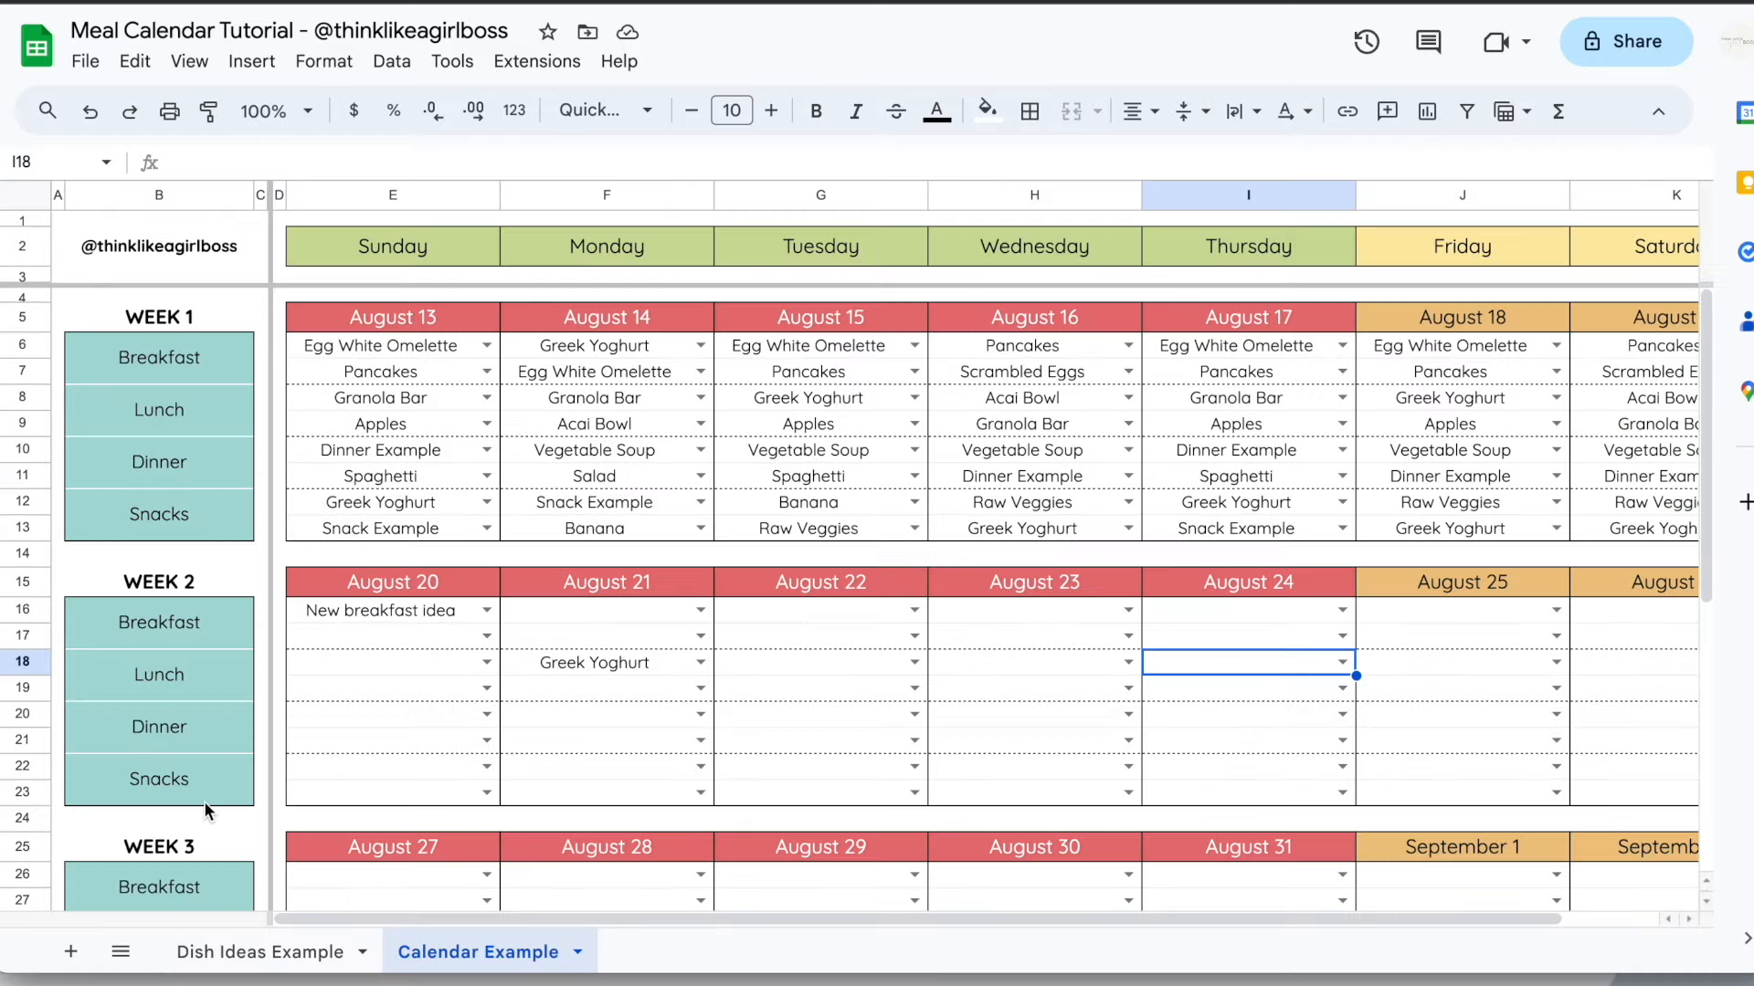
Look across the week 1 calendar and highlight the meal labels with the August 13 dishes, B6:E13
scroll(1154, 540, right, 2)
scroll(1155, 541, left, 2)
click(595, 528)
drag(214, 352, 422, 530)
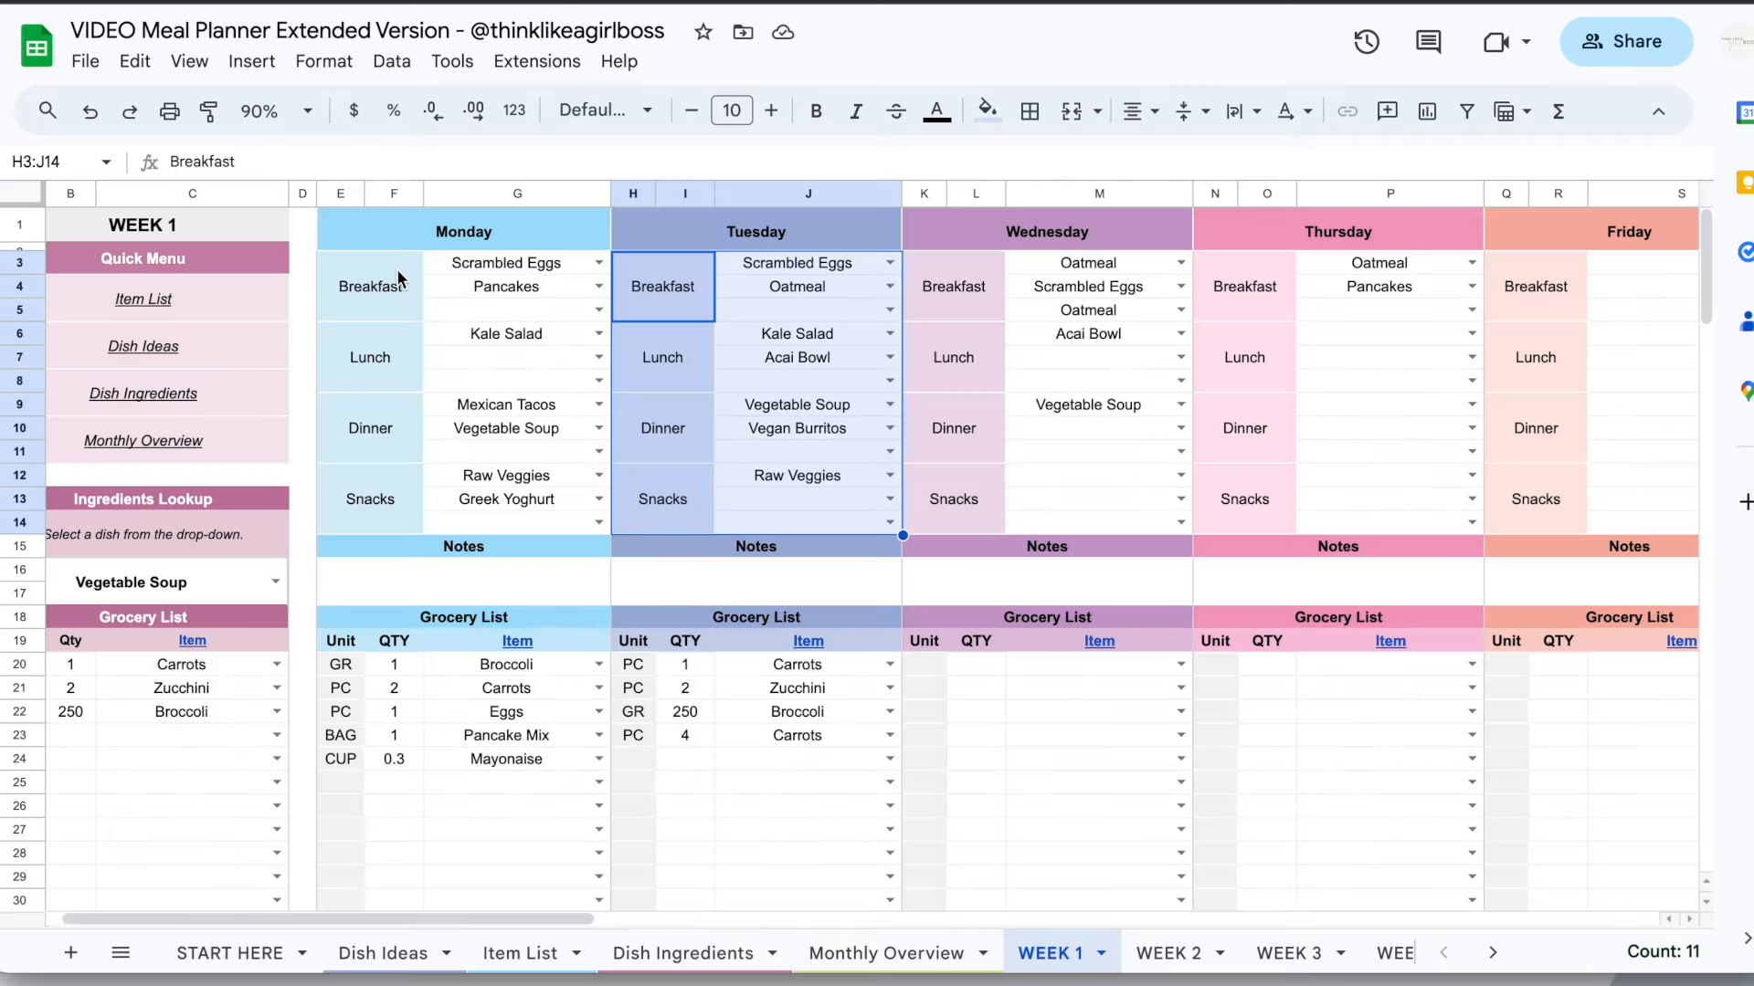
Switch to the Meal Planner Extended Version spreadsheet and examine Monday's and Tuesday's meal blocks on the WEEK 1 sheet
drag(397, 269, 589, 524)
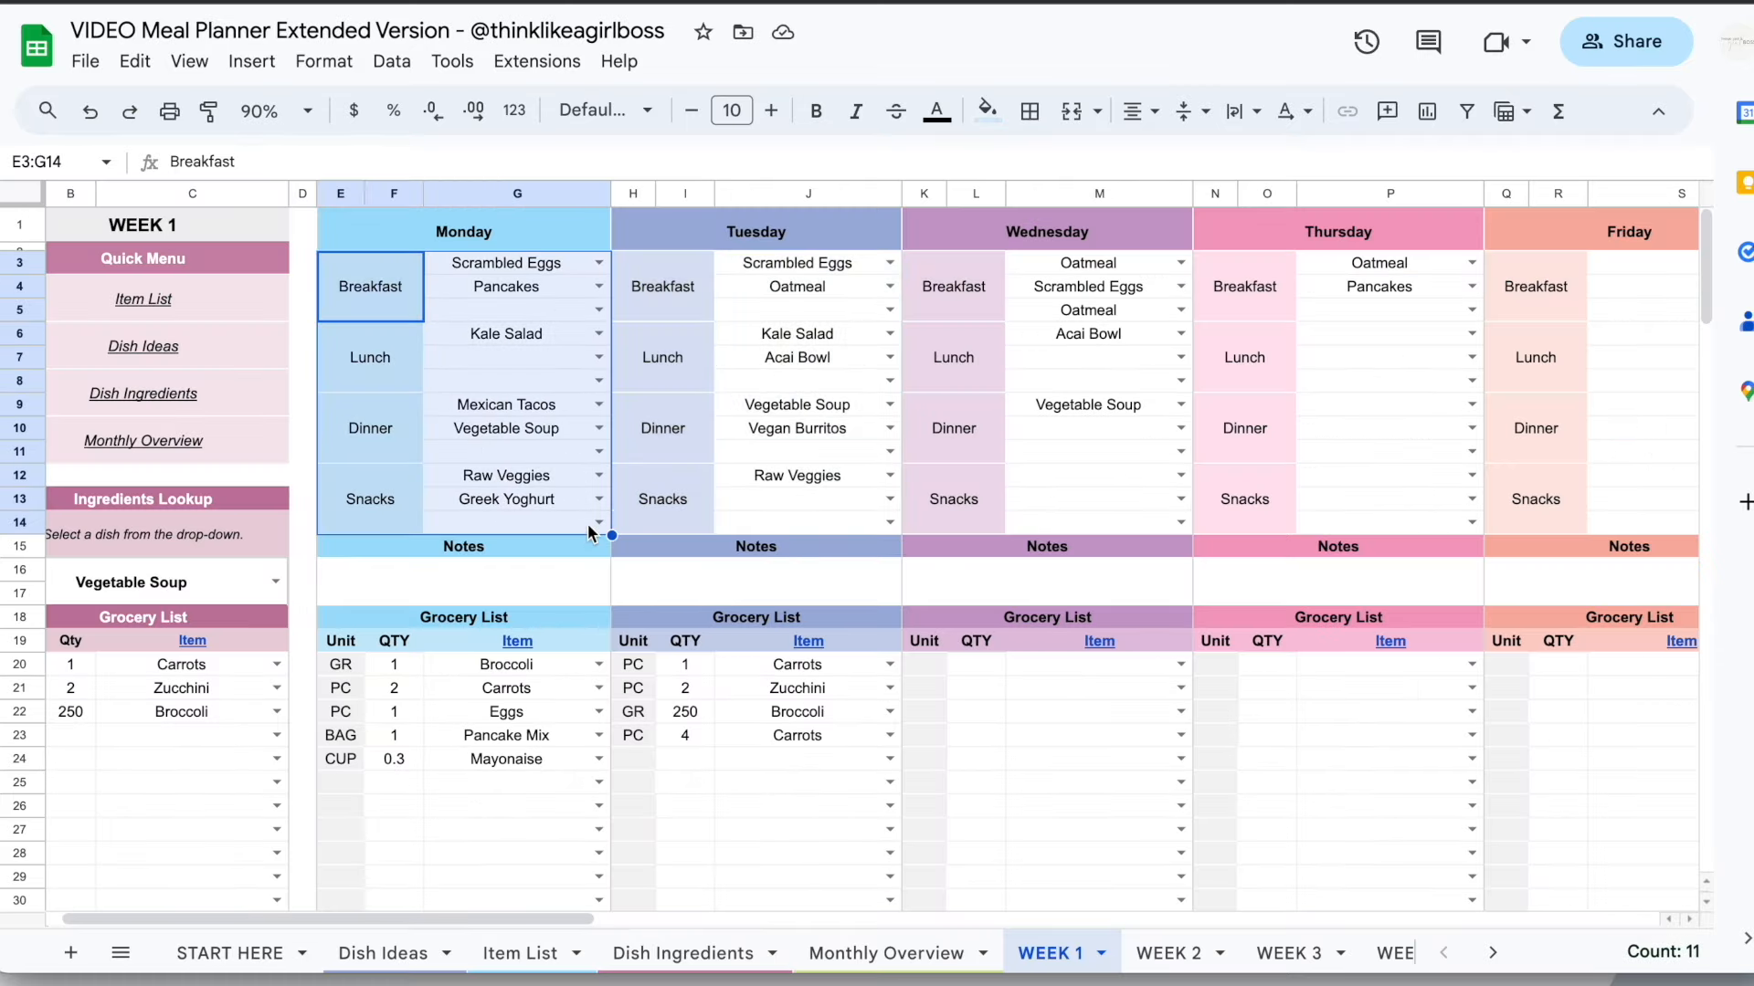
drag(649, 283, 833, 537)
click(1092, 807)
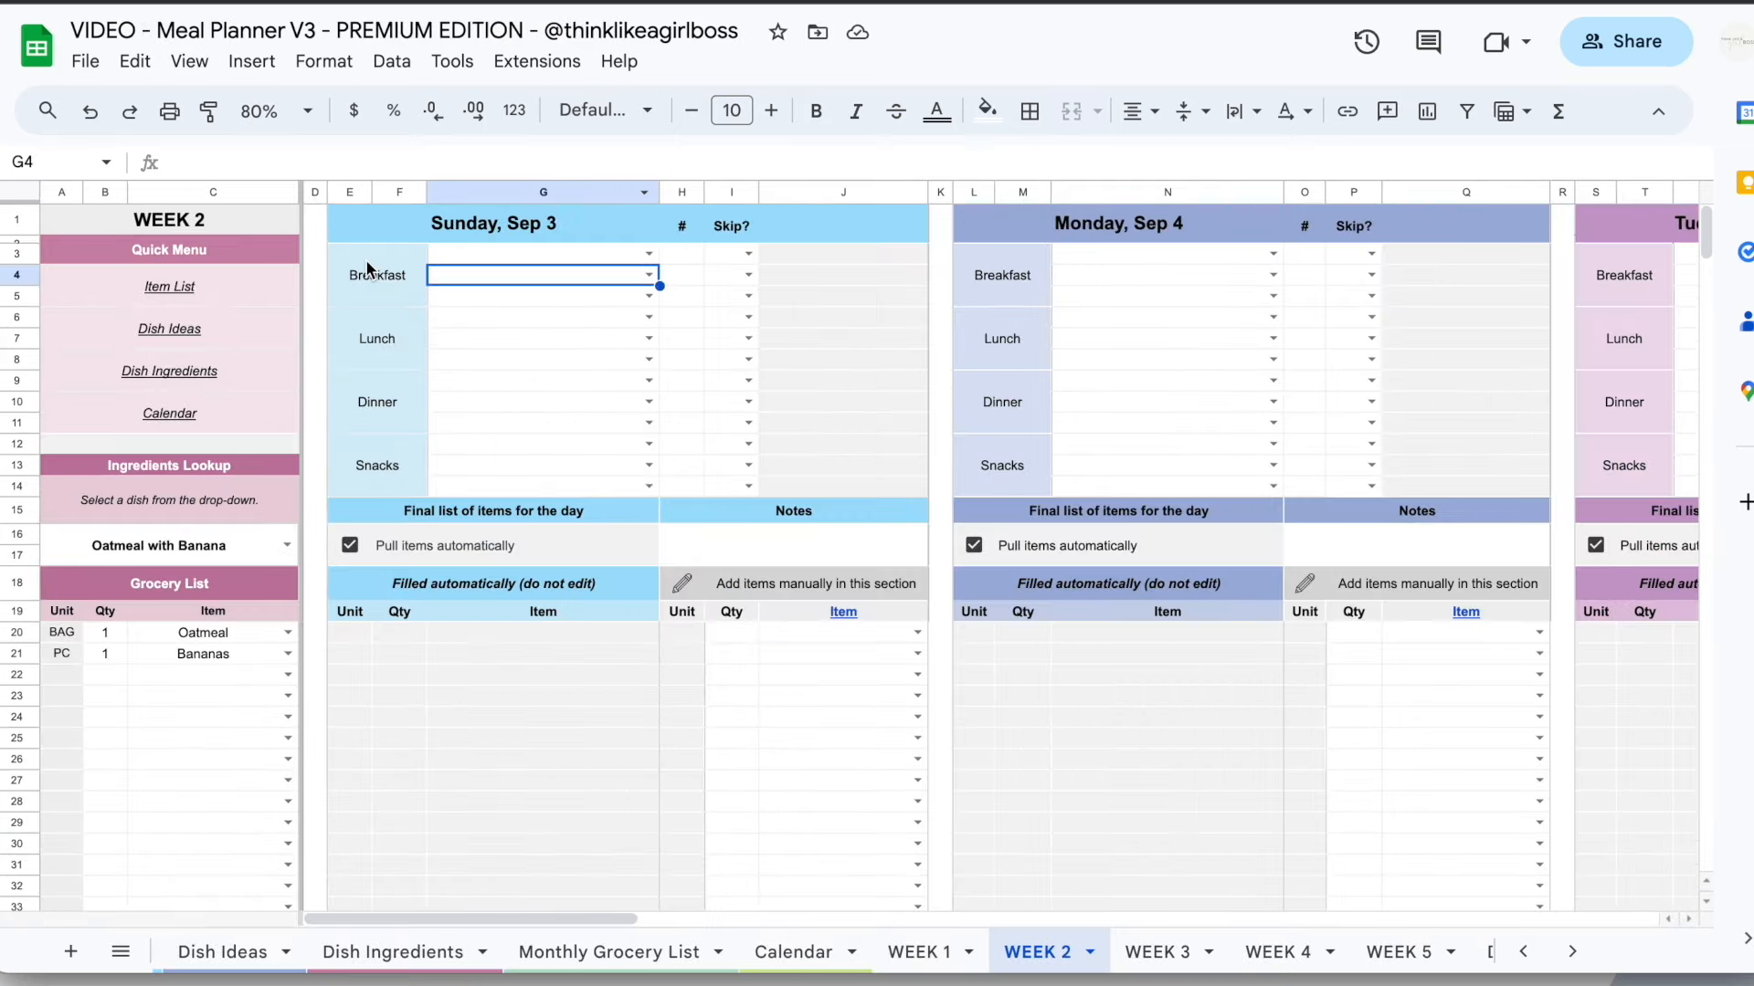
In the Meal Planner V3 Premium Edition, fill Sunday, Sep 3 on WEEK 2 with Breakfast Example, Granola Bar for lunch and Dinner Example
drag(367, 263, 619, 463)
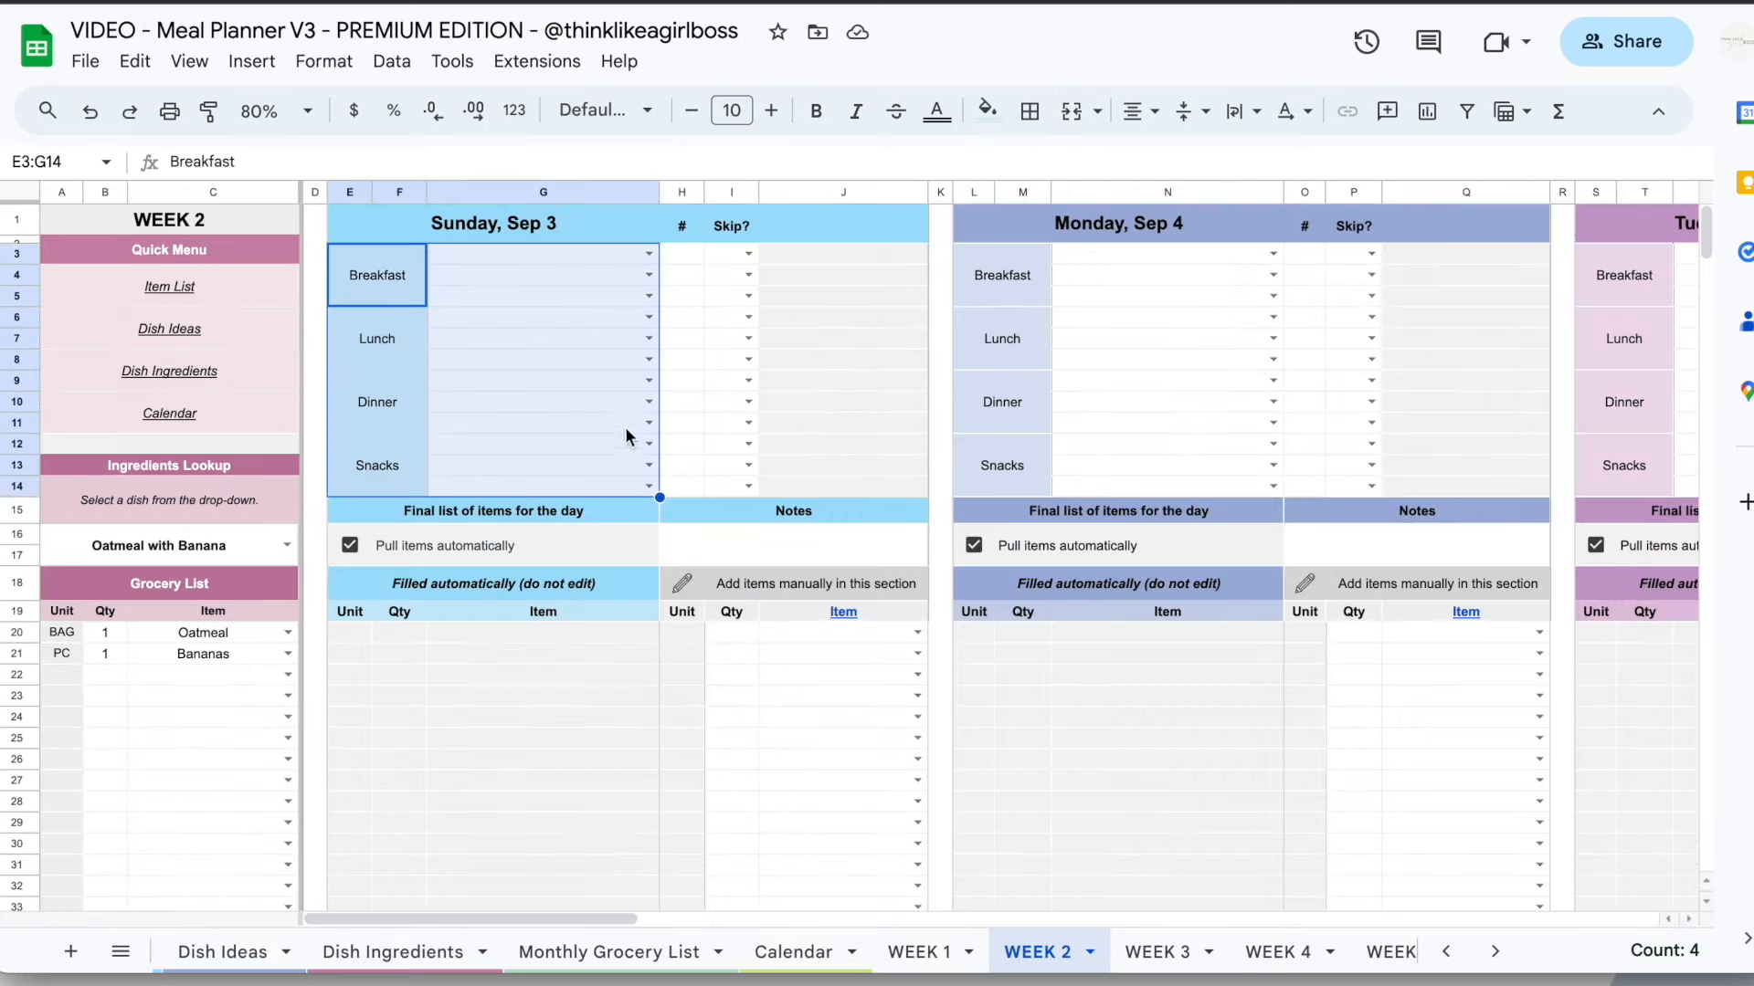
click(649, 253)
click(528, 285)
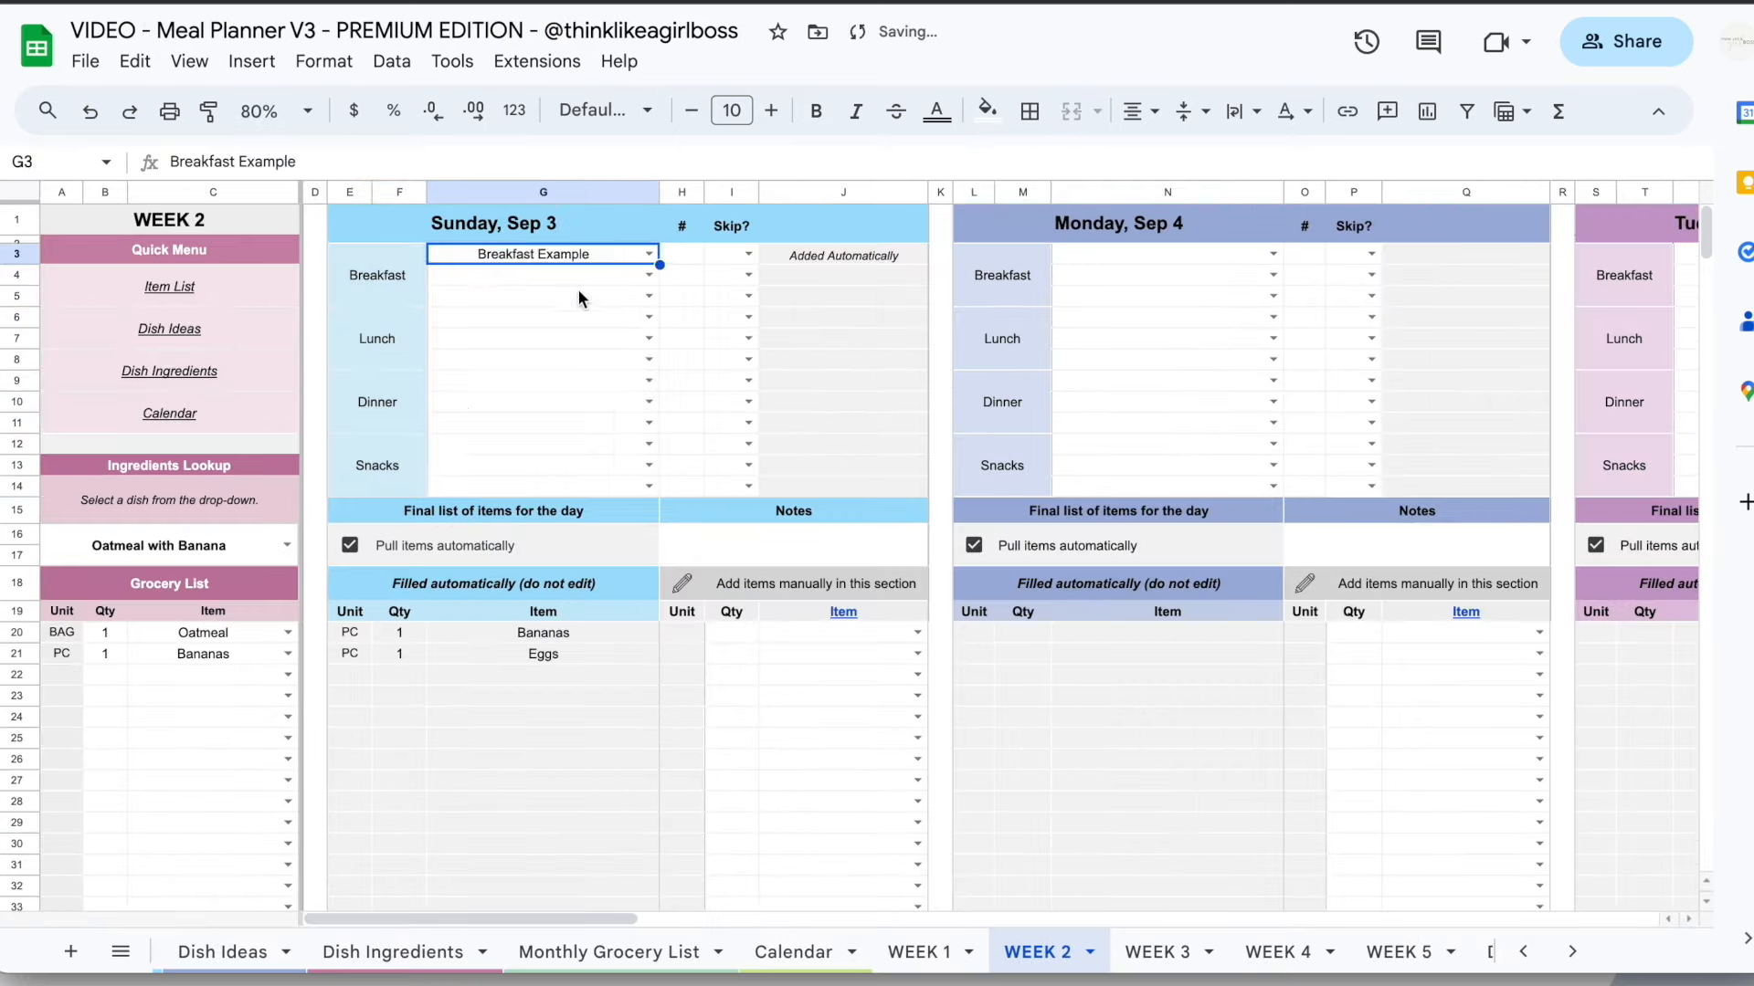
click(649, 317)
click(565, 411)
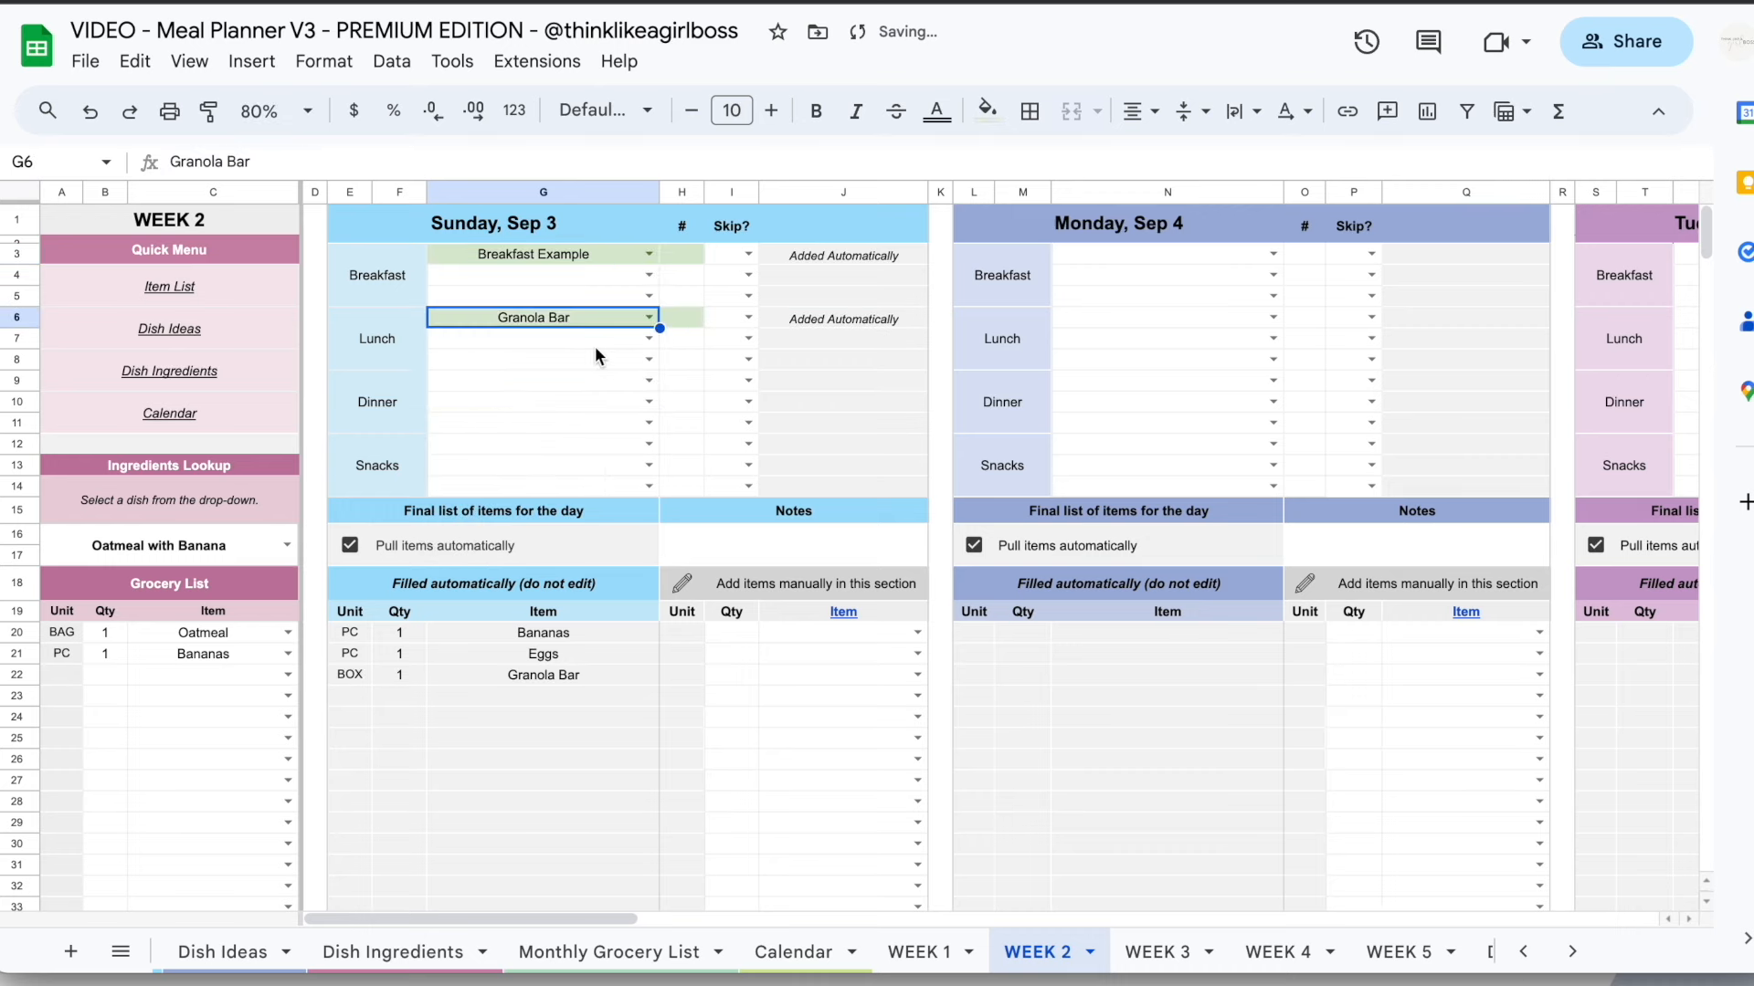
click(648, 380)
click(534, 442)
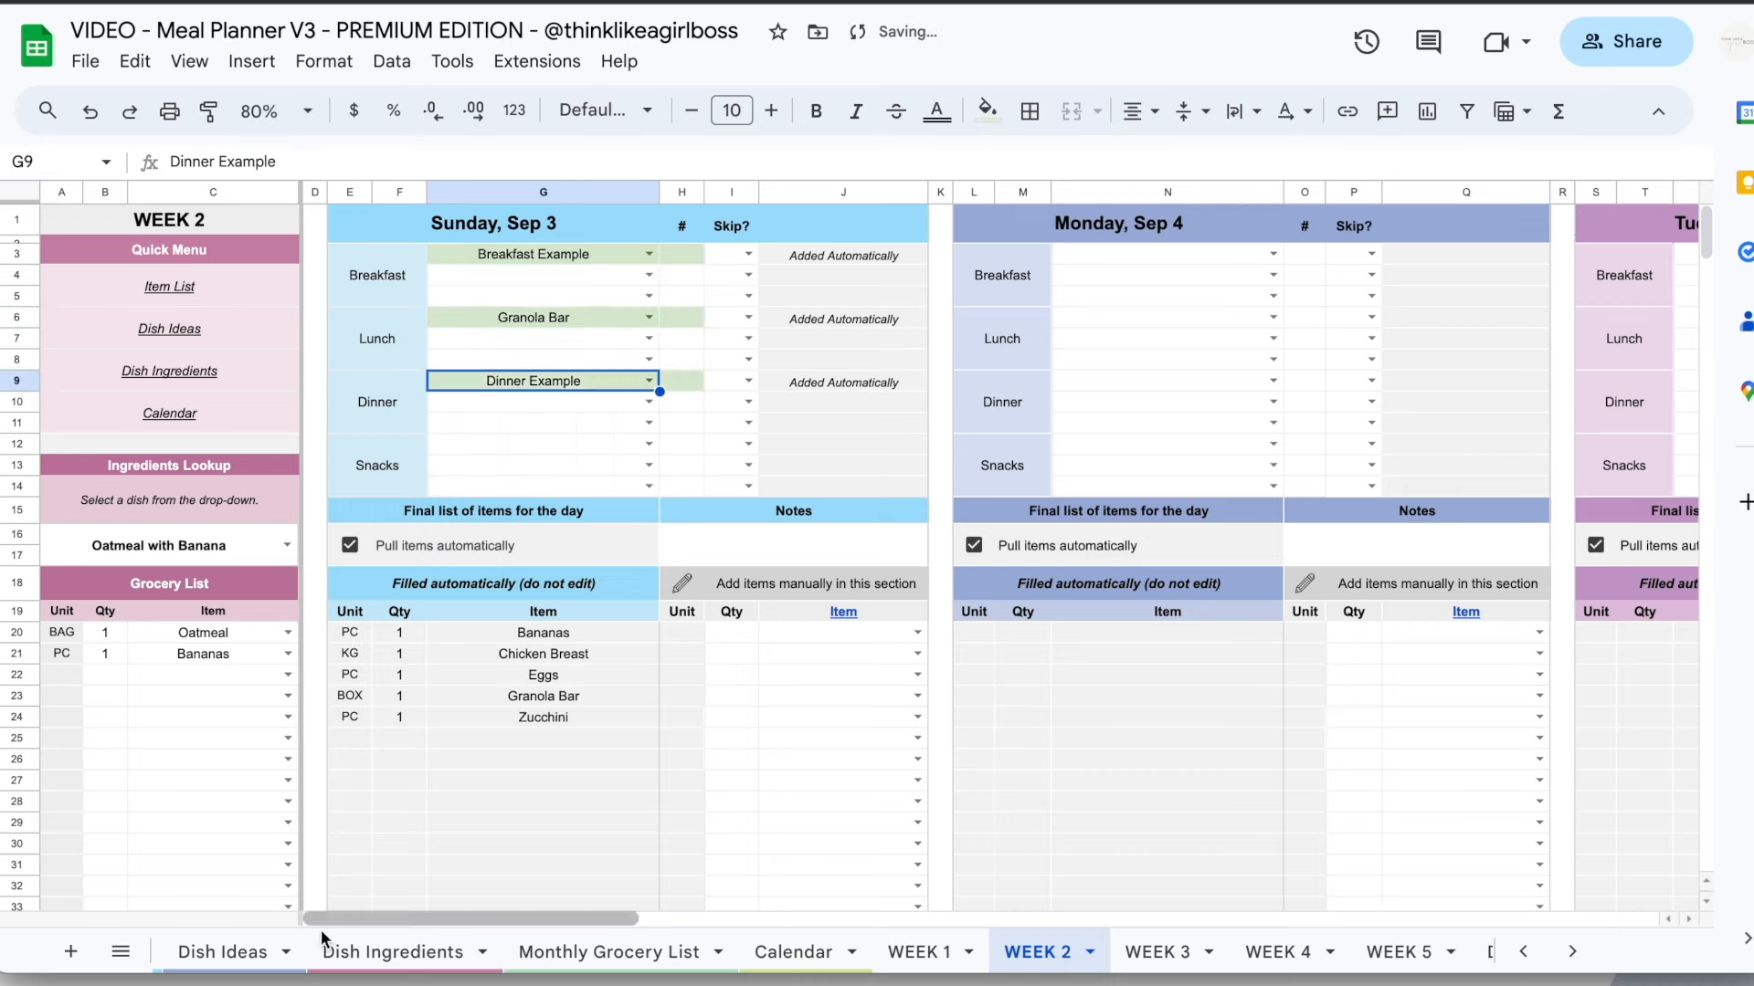
click(230, 952)
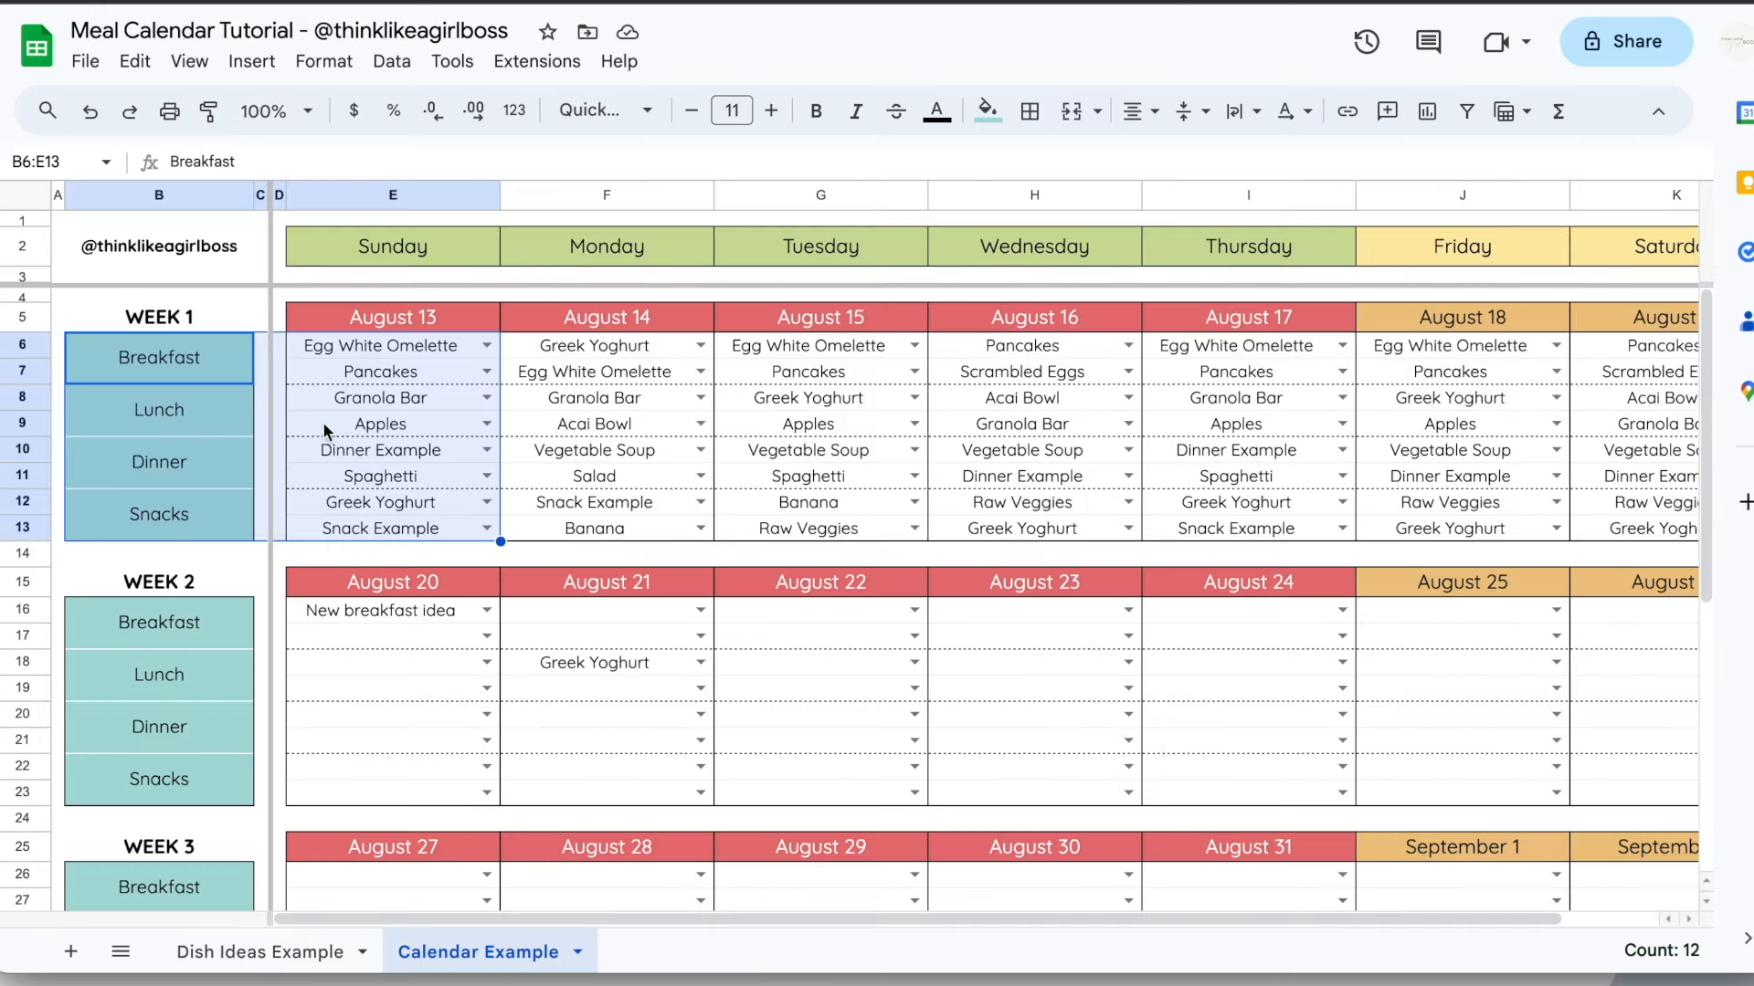
click(411, 350)
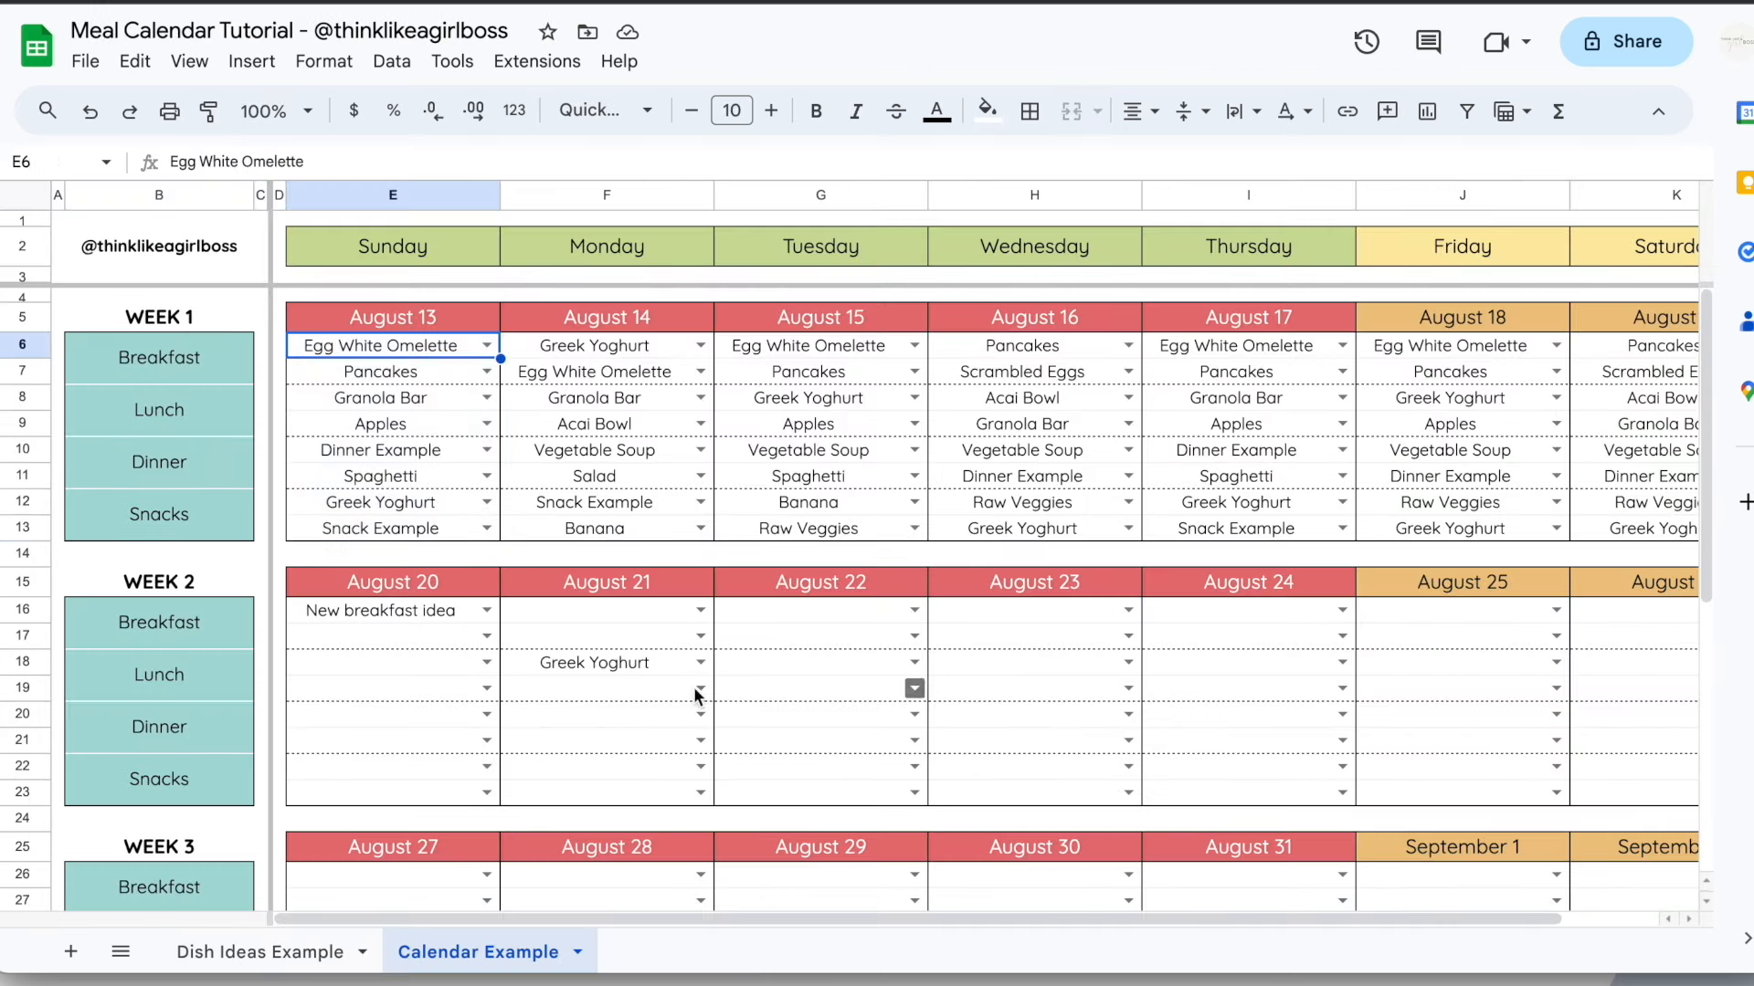
scroll(1010, 445, right, 2)
scroll(1010, 446, left, 2)
click(809, 424)
Add a new sheet to the Meal Calendar Tutorial spreadsheet and name it Calendar
click(71, 951)
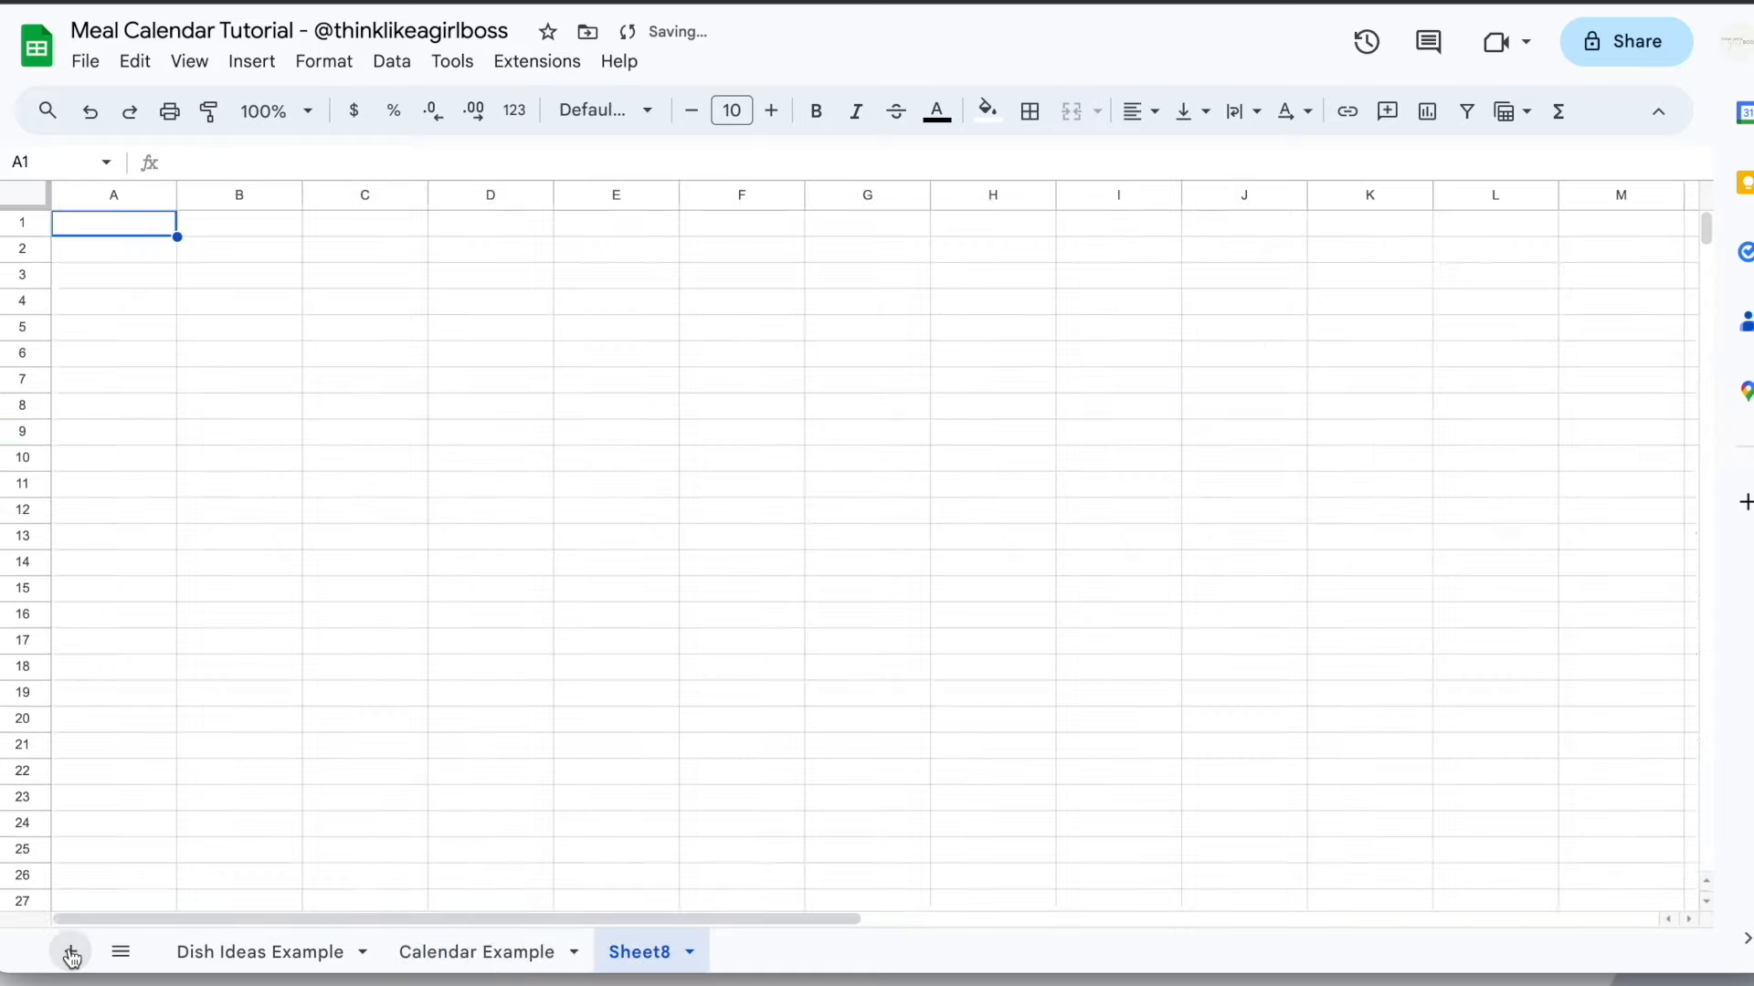
double_click(664, 962)
text(Calendar)
click(346, 302)
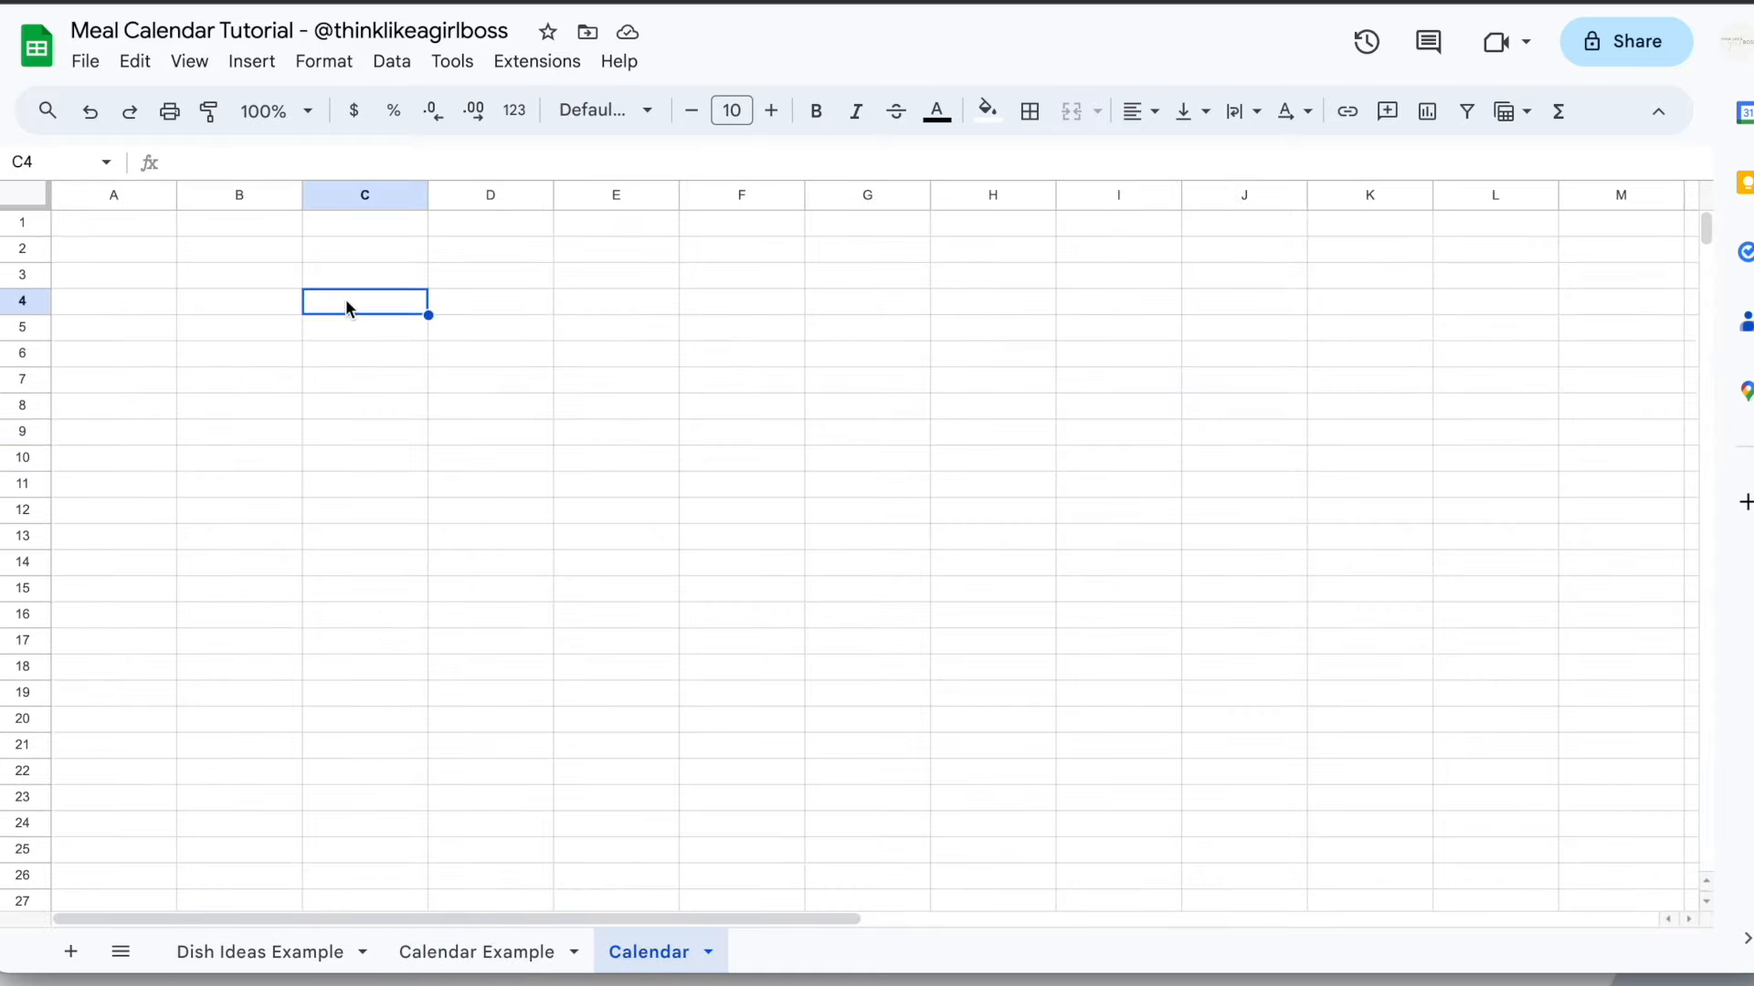
Return to the Calendar Example sheet and highlight the WEEK 1 labels together with the August 13 column, B5:E13
click(495, 307)
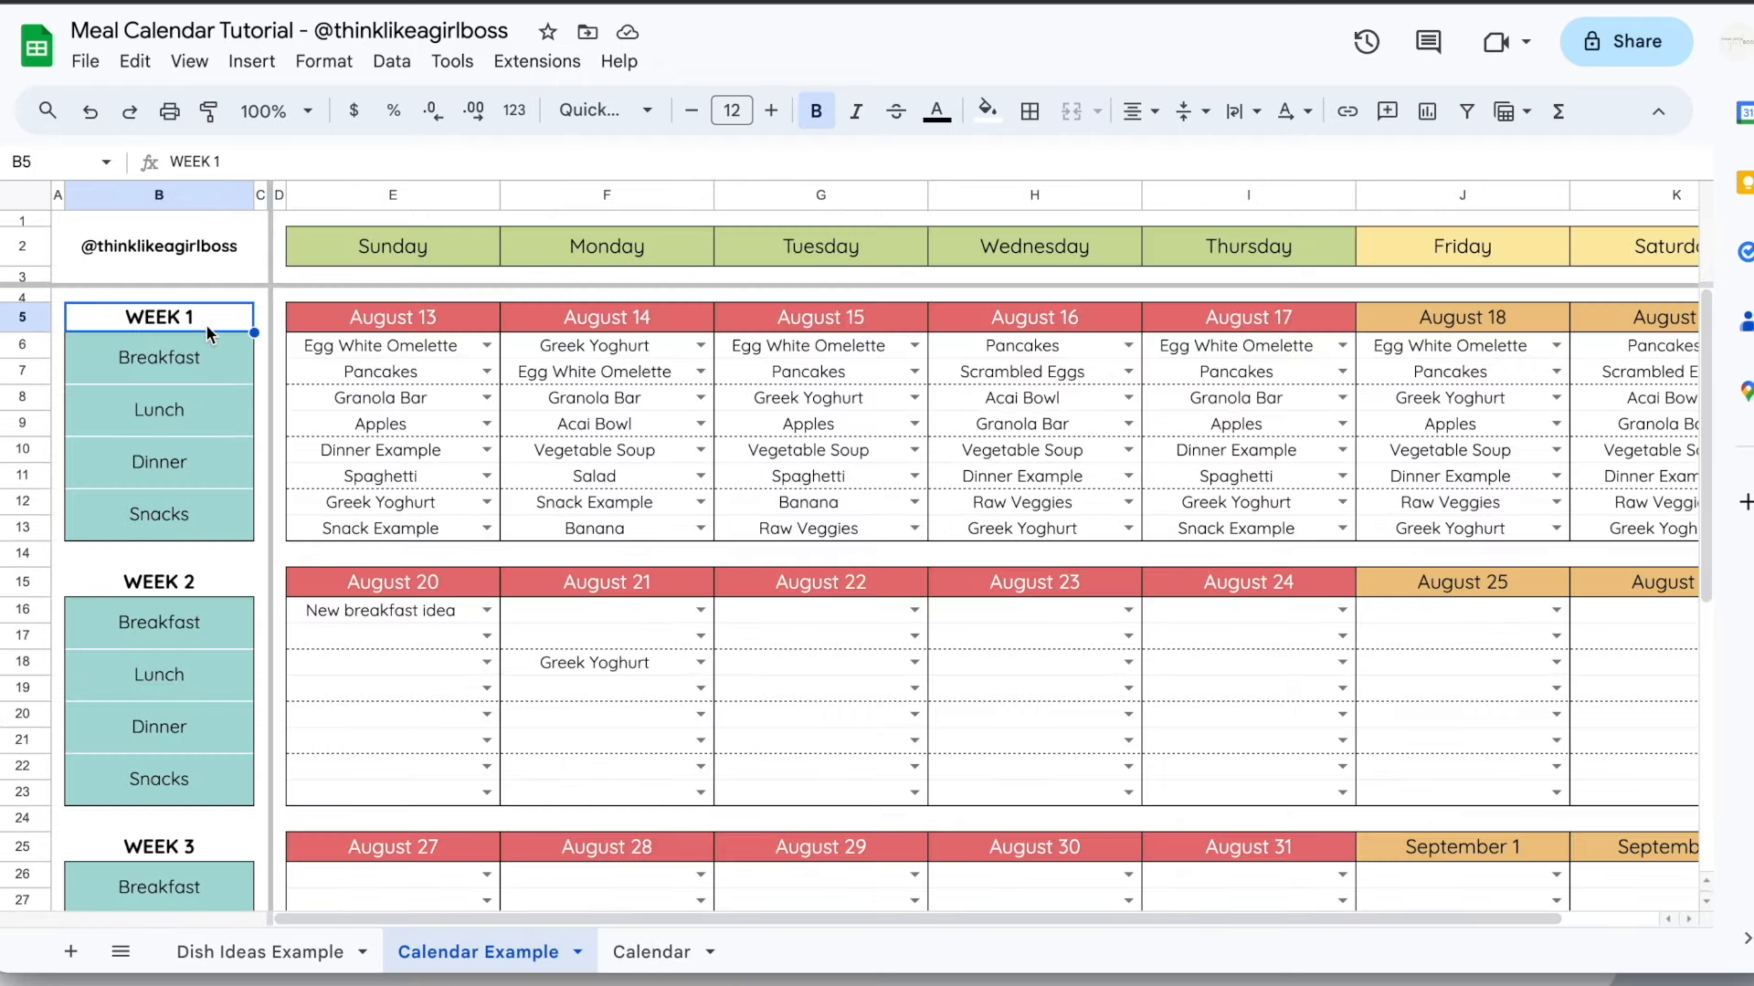
drag(206, 325, 391, 518)
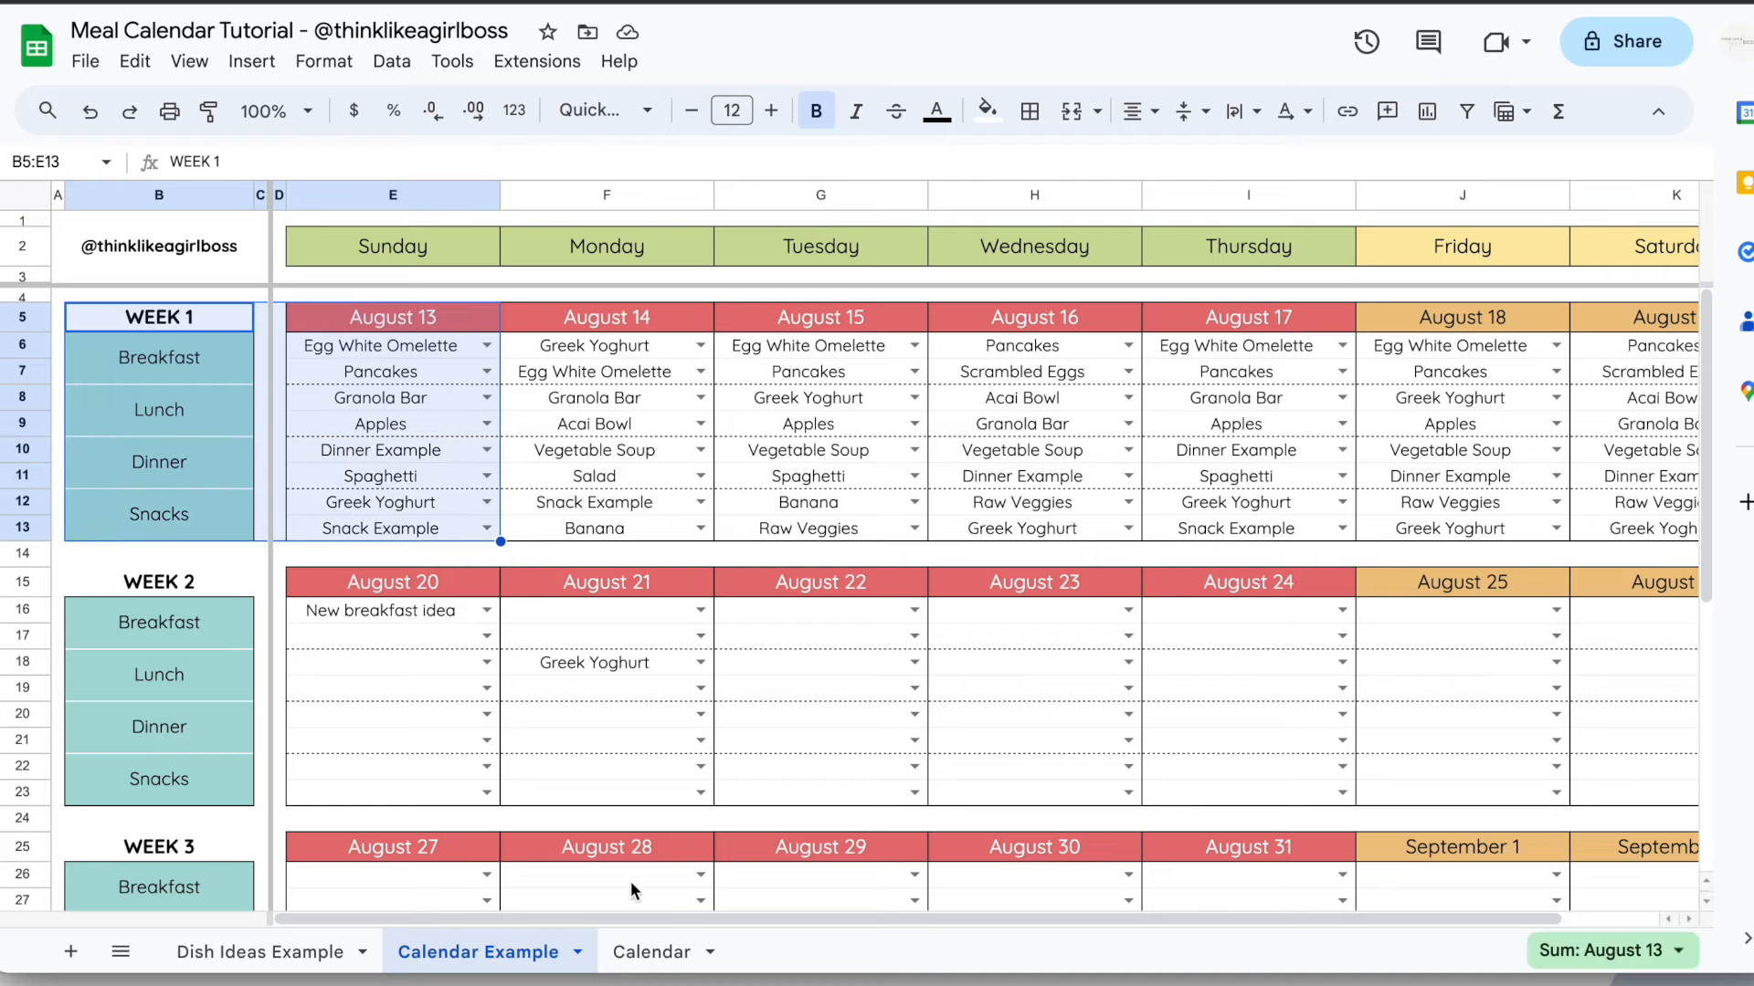
Enter WEEK 1 in cell B5 of the Calendar sheet
click(632, 951)
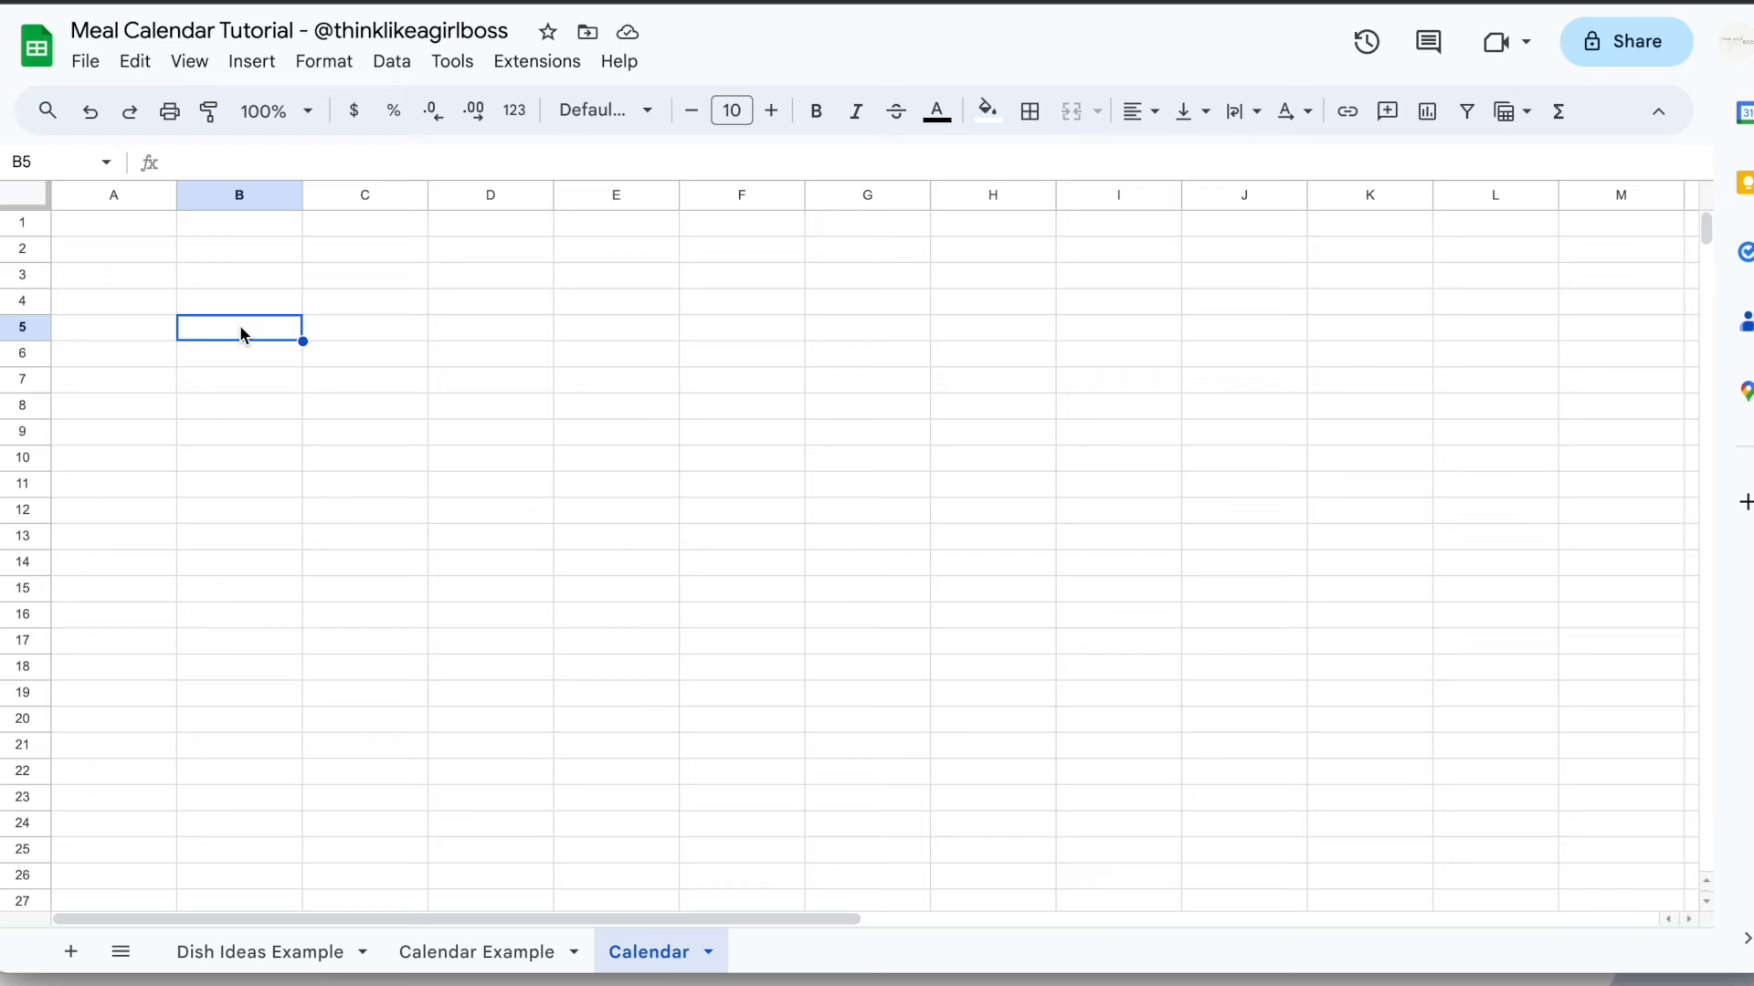
text(WEEK 1)
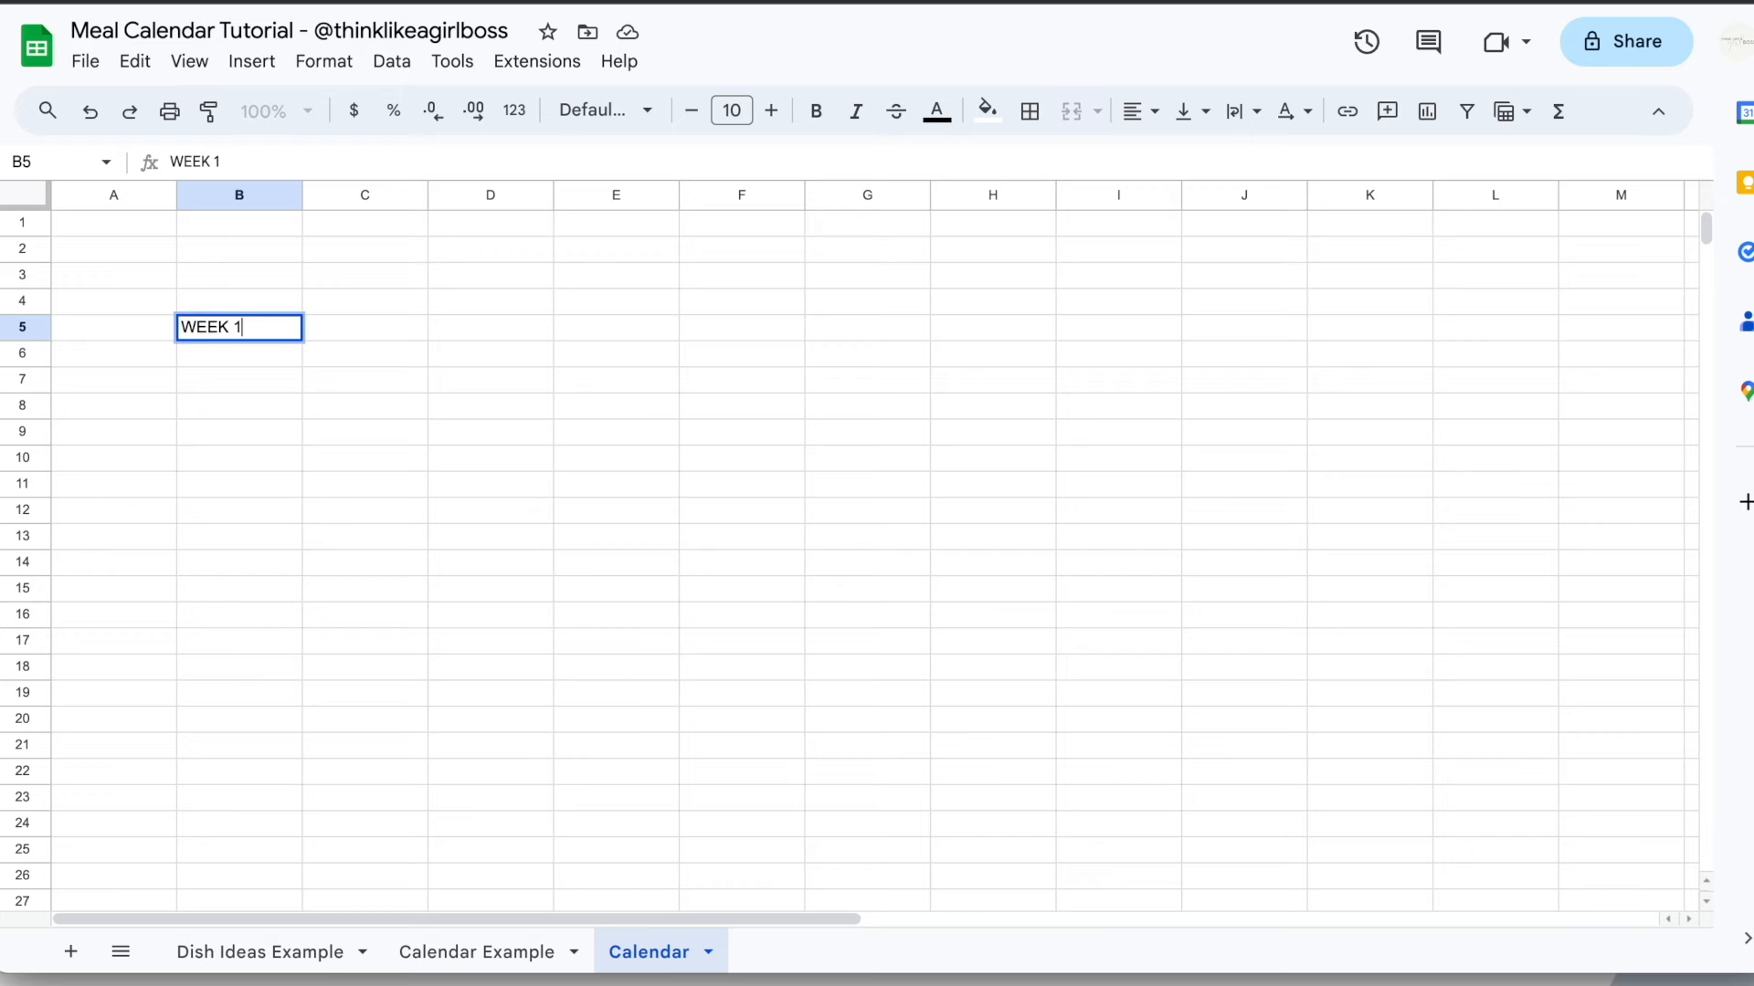
key(Return)
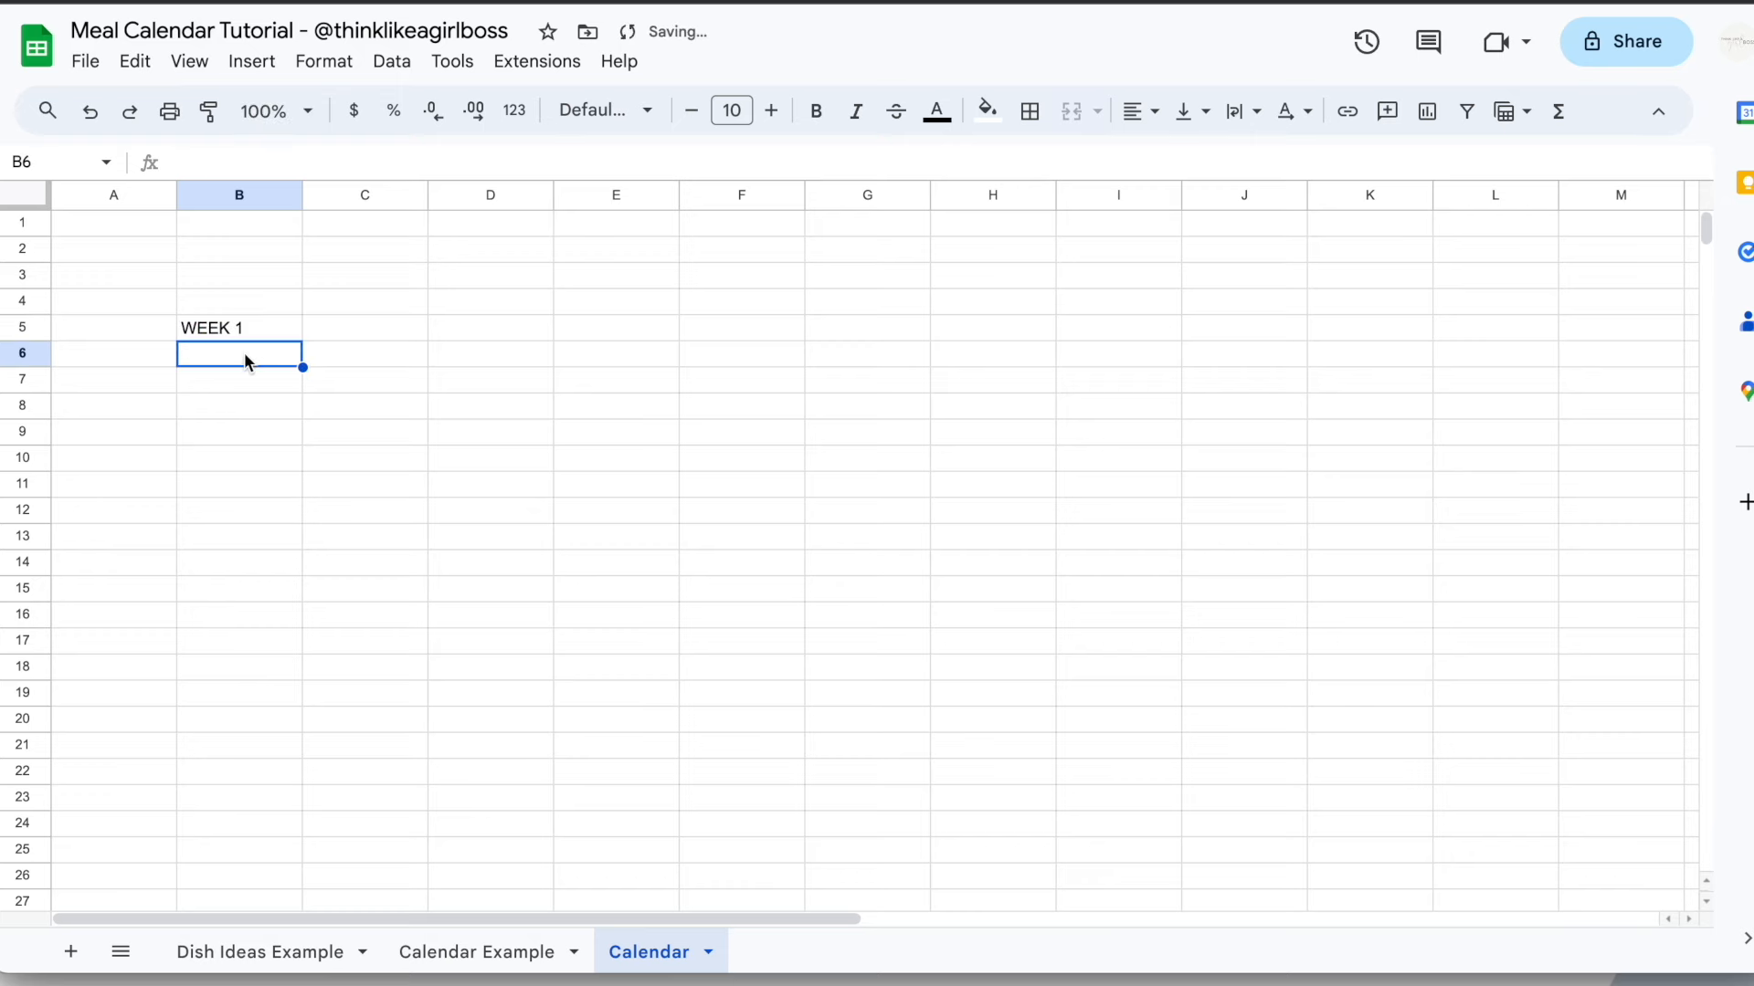
Merge cells B6:B7 below the WEEK 1 label and give the merged cell an outer border
drag(244, 361, 243, 380)
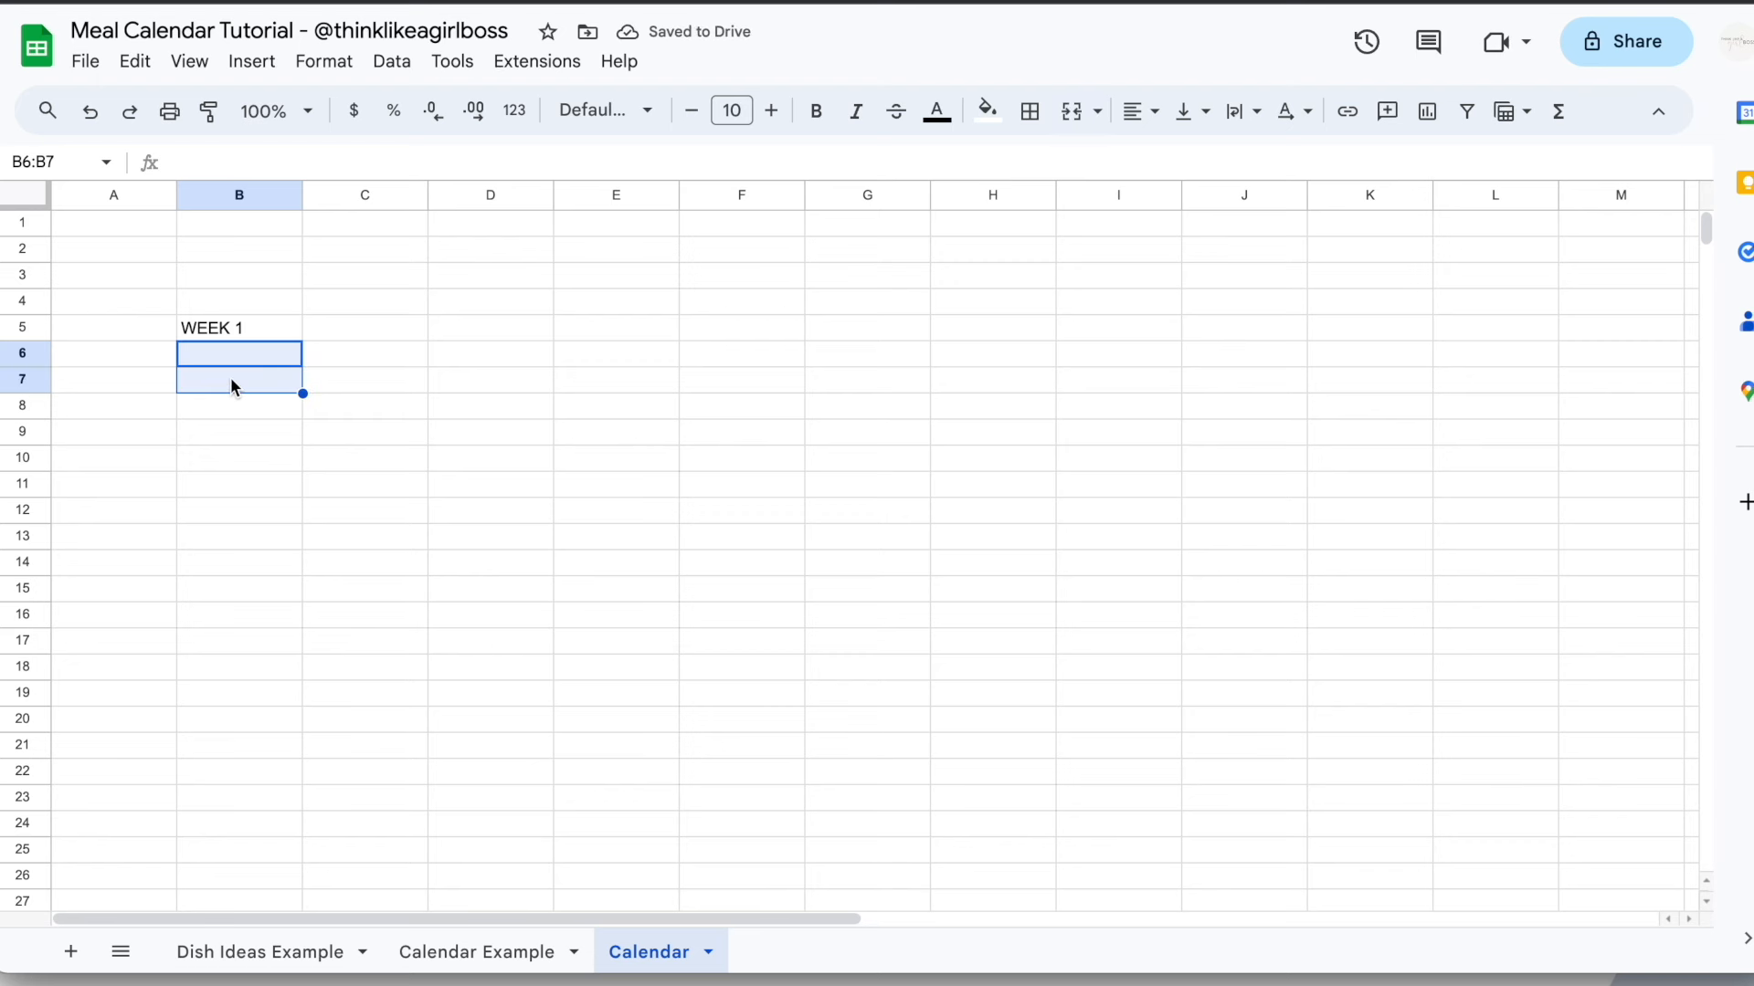
click(1074, 131)
click(1029, 111)
click(1270, 169)
click(1268, 254)
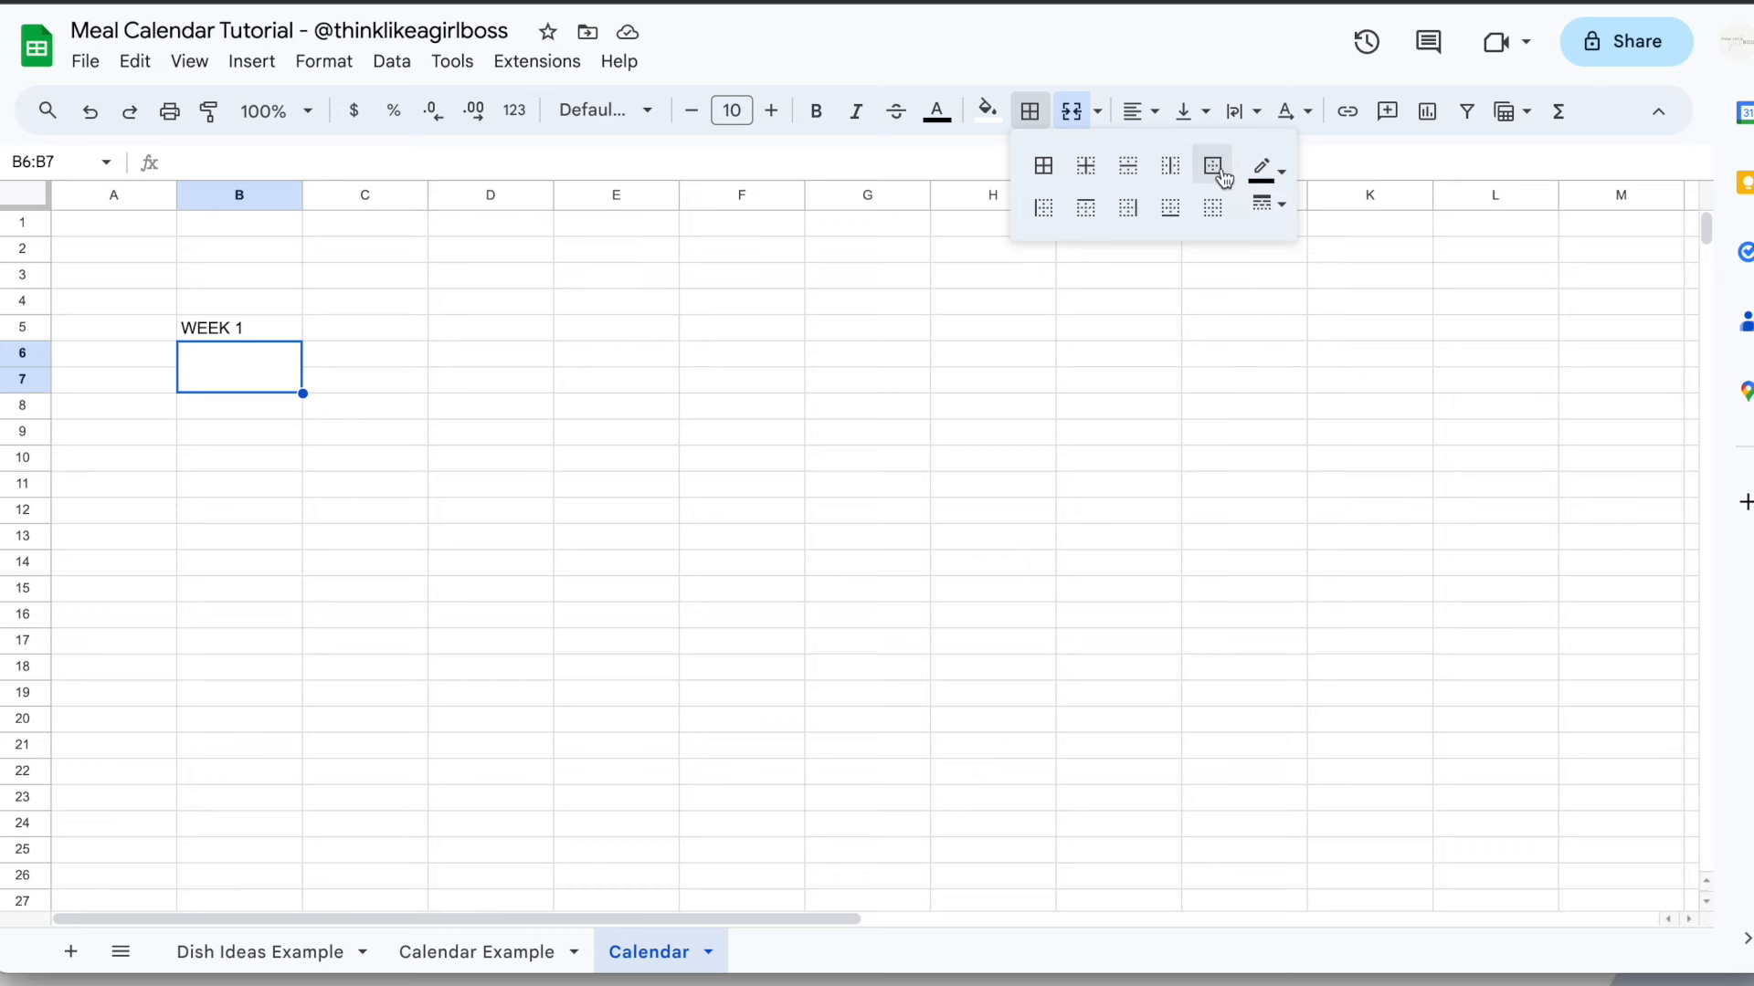
click(1222, 172)
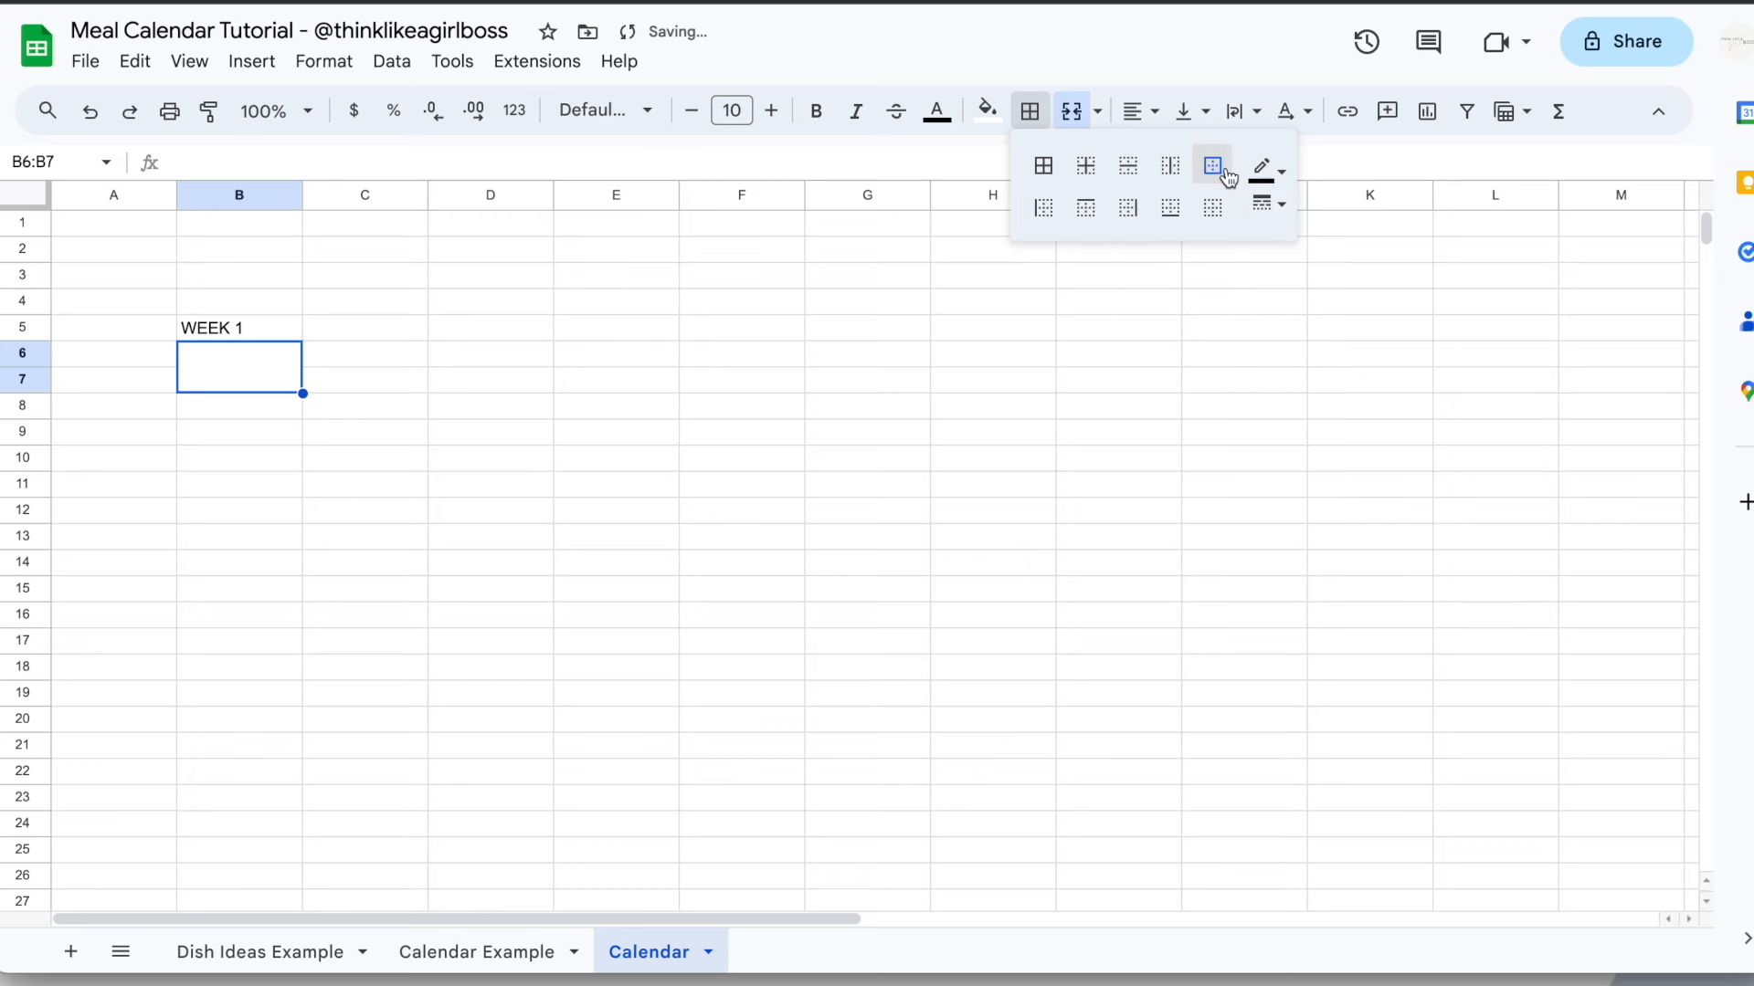
click(556, 467)
Copy the bordered merged cell B6:B7 into B8:B13 to make three more meal blocks
click(266, 362)
key(ctrl+c)
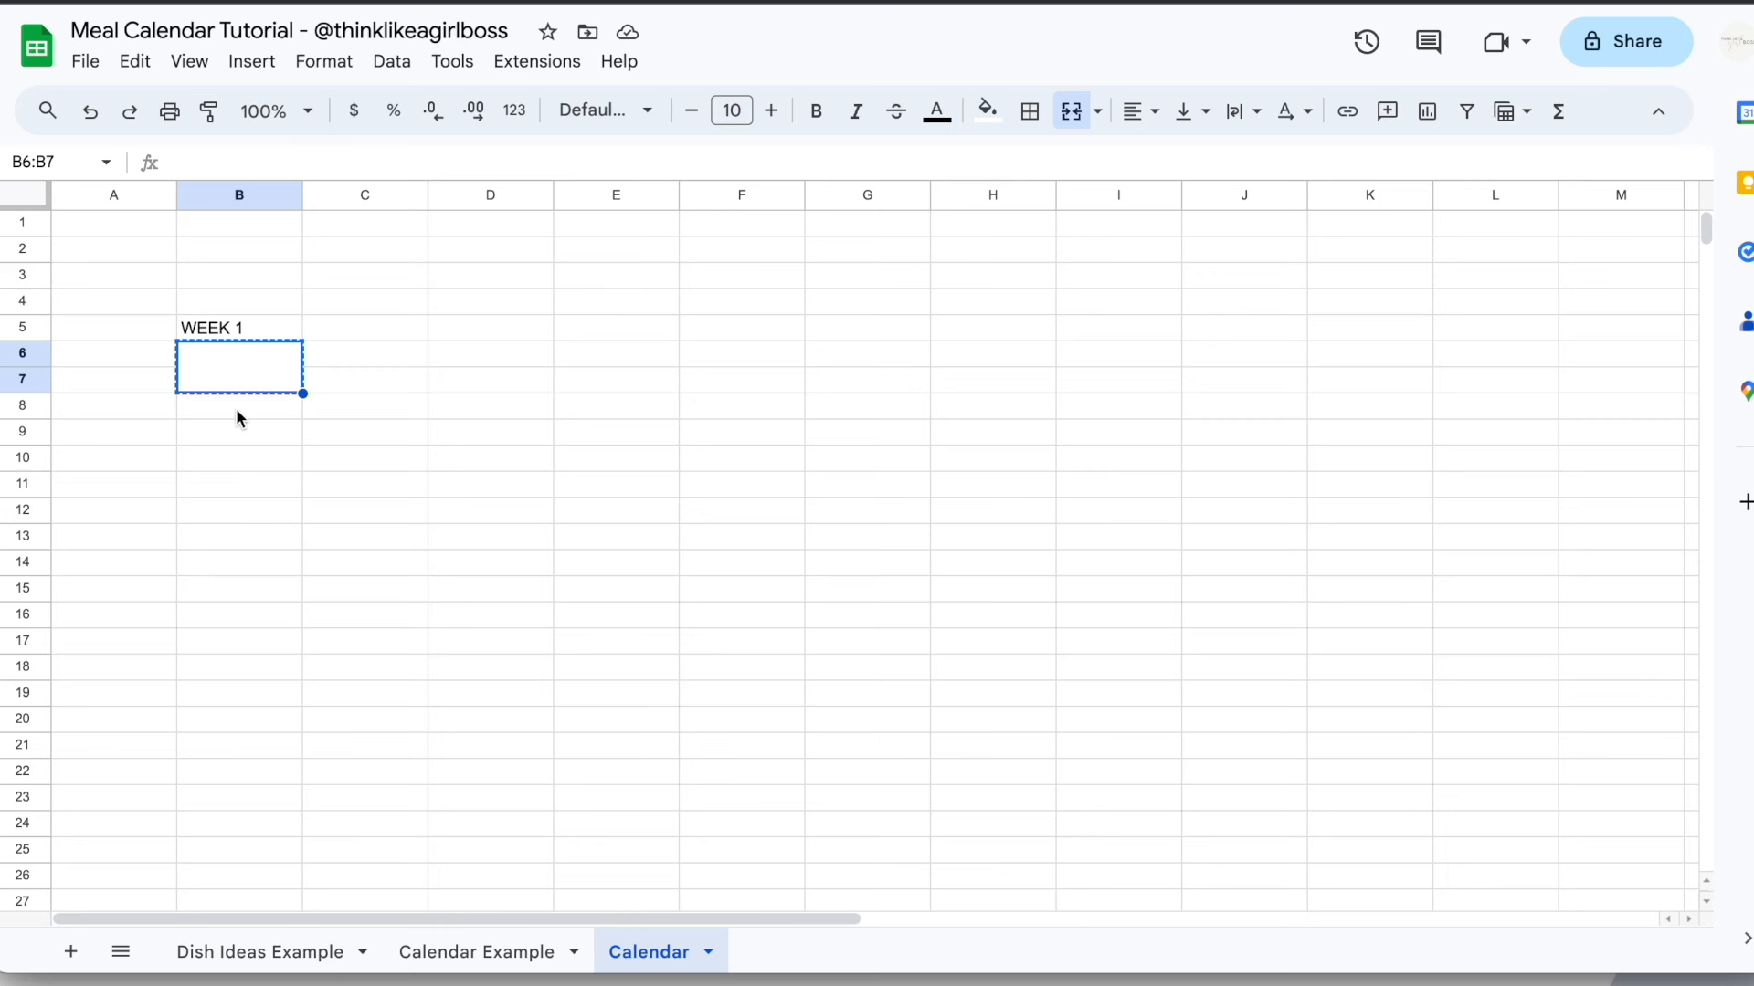
drag(252, 409, 249, 535)
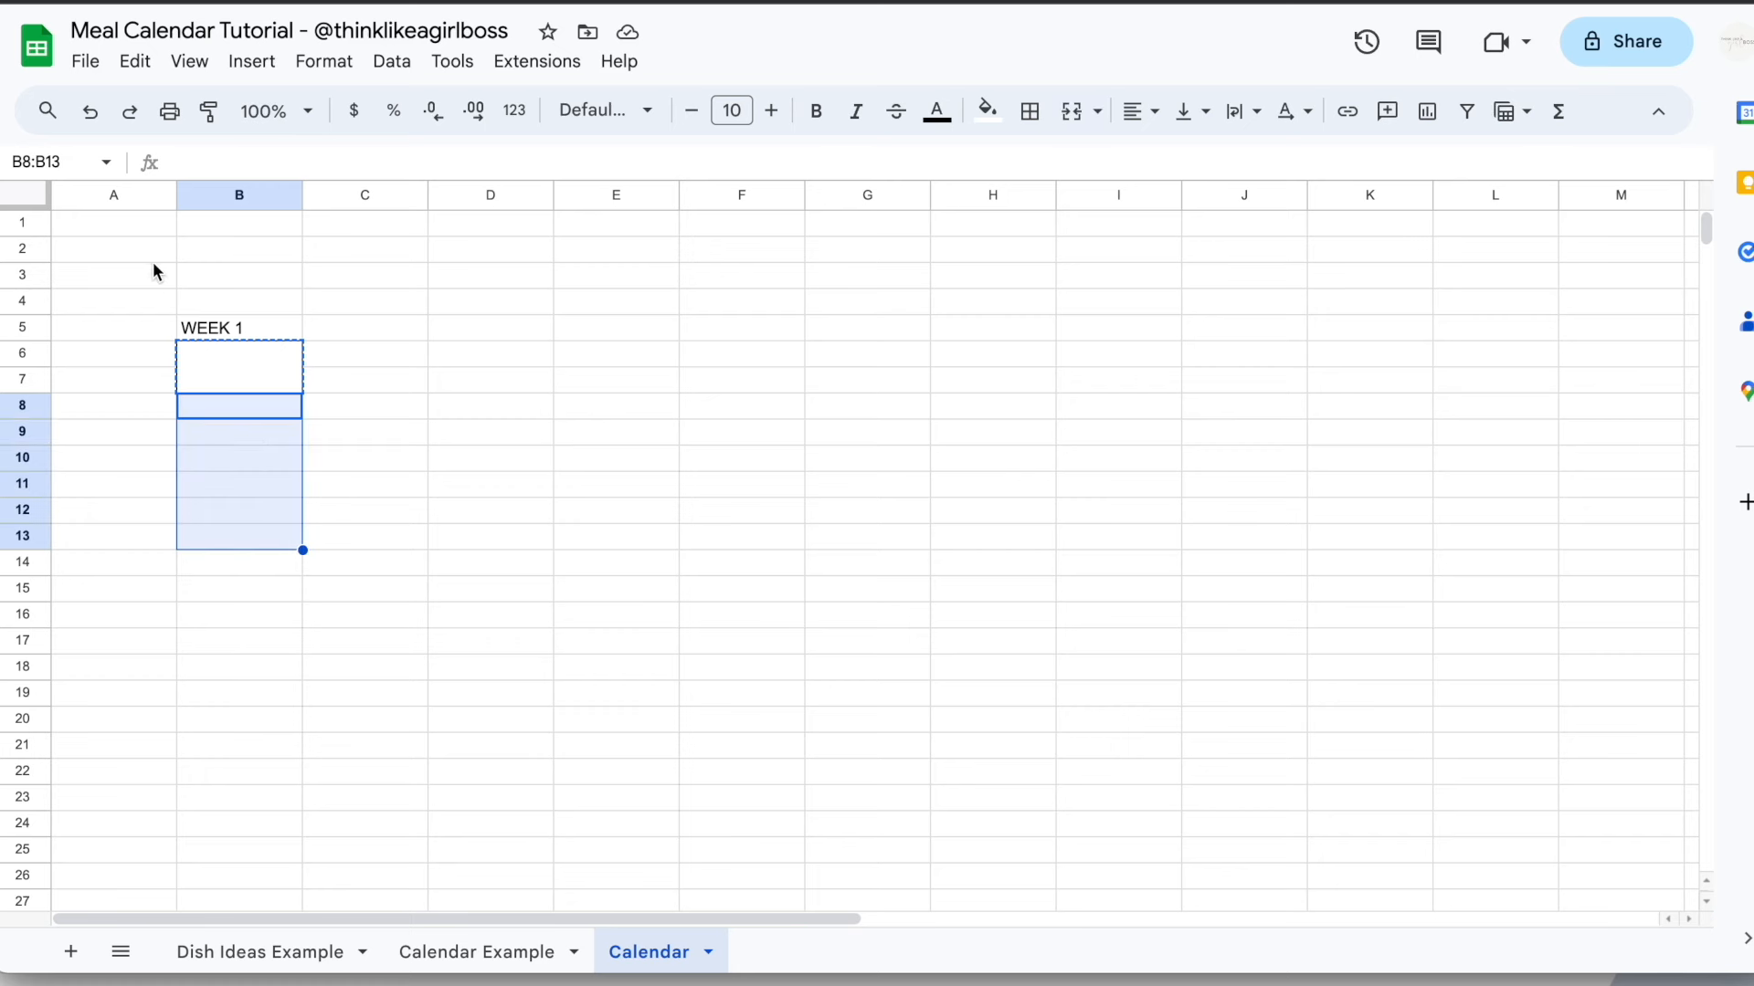
key(ctrl+v)
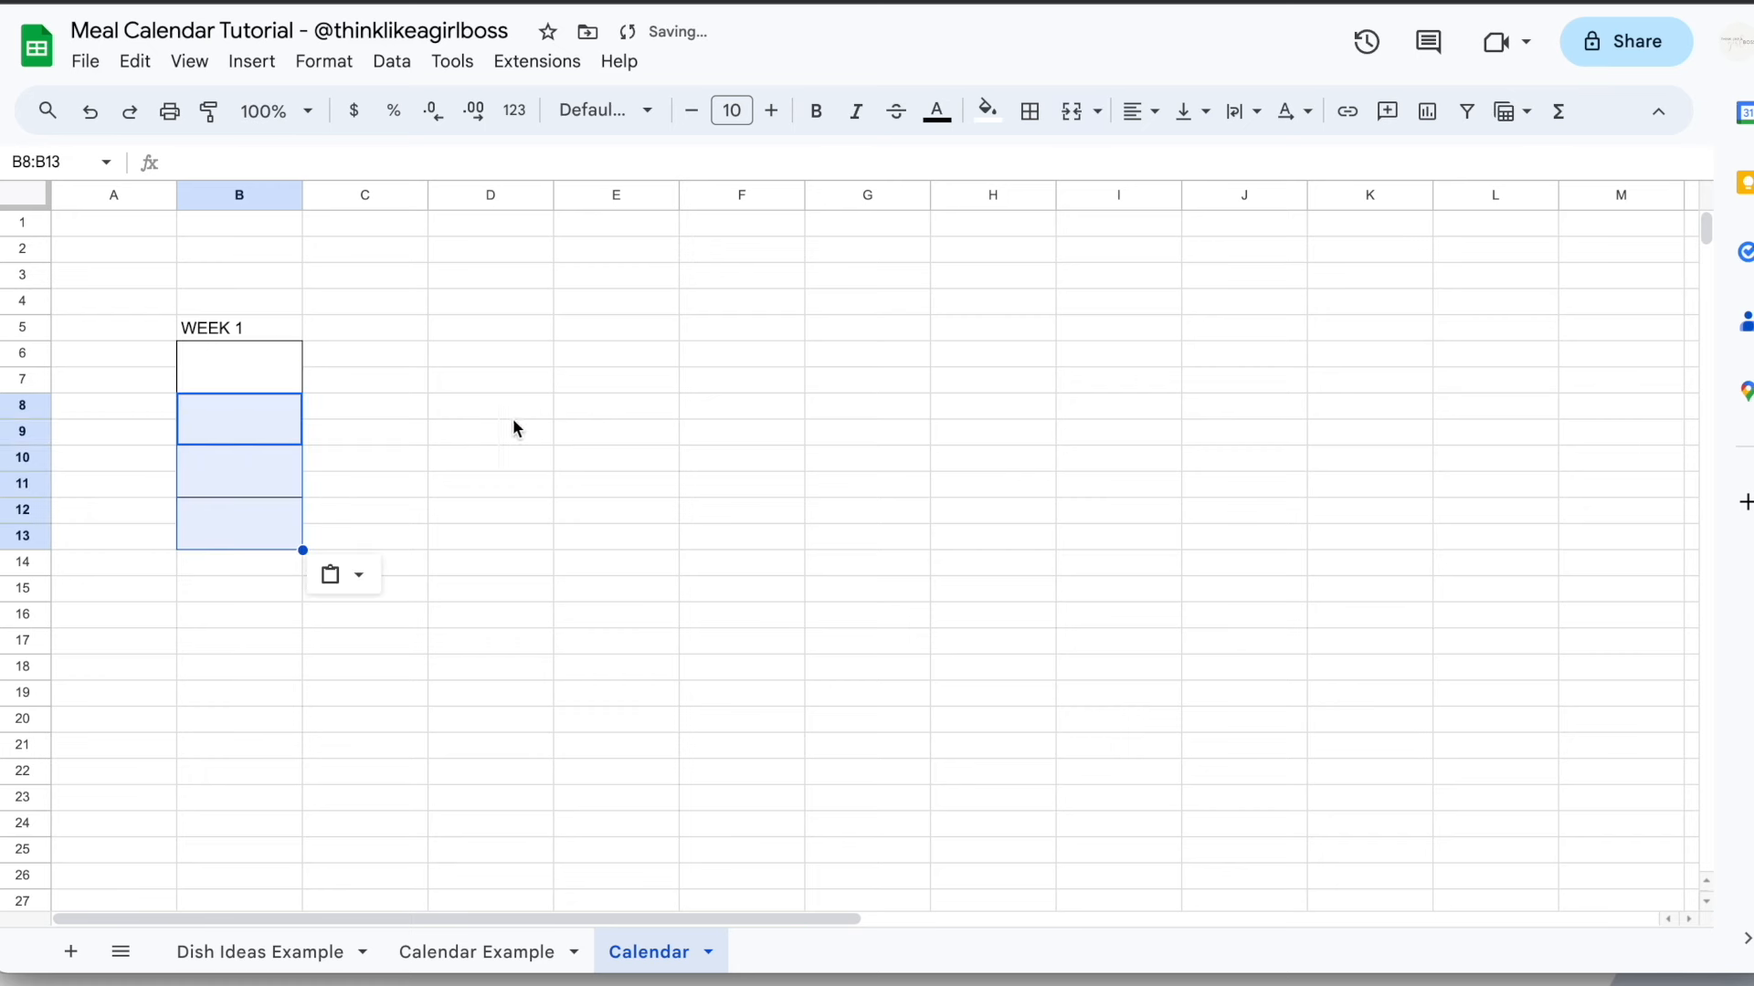
click(441, 413)
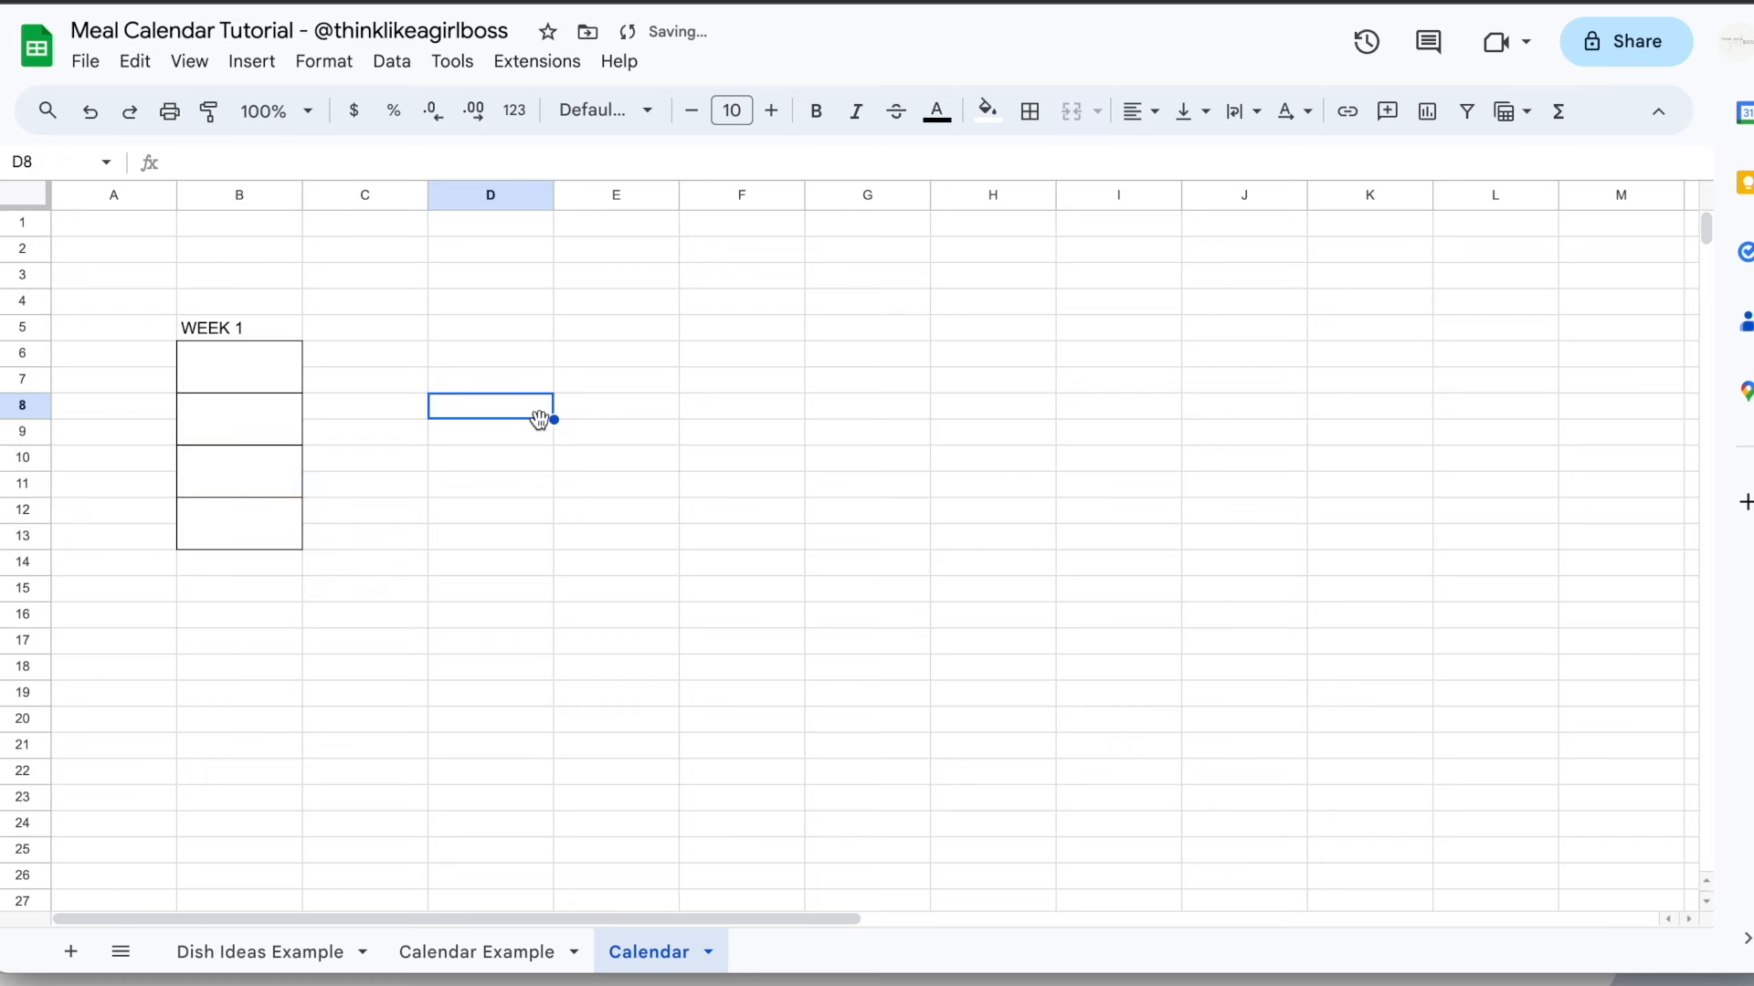
click(258, 422)
click(255, 473)
click(255, 528)
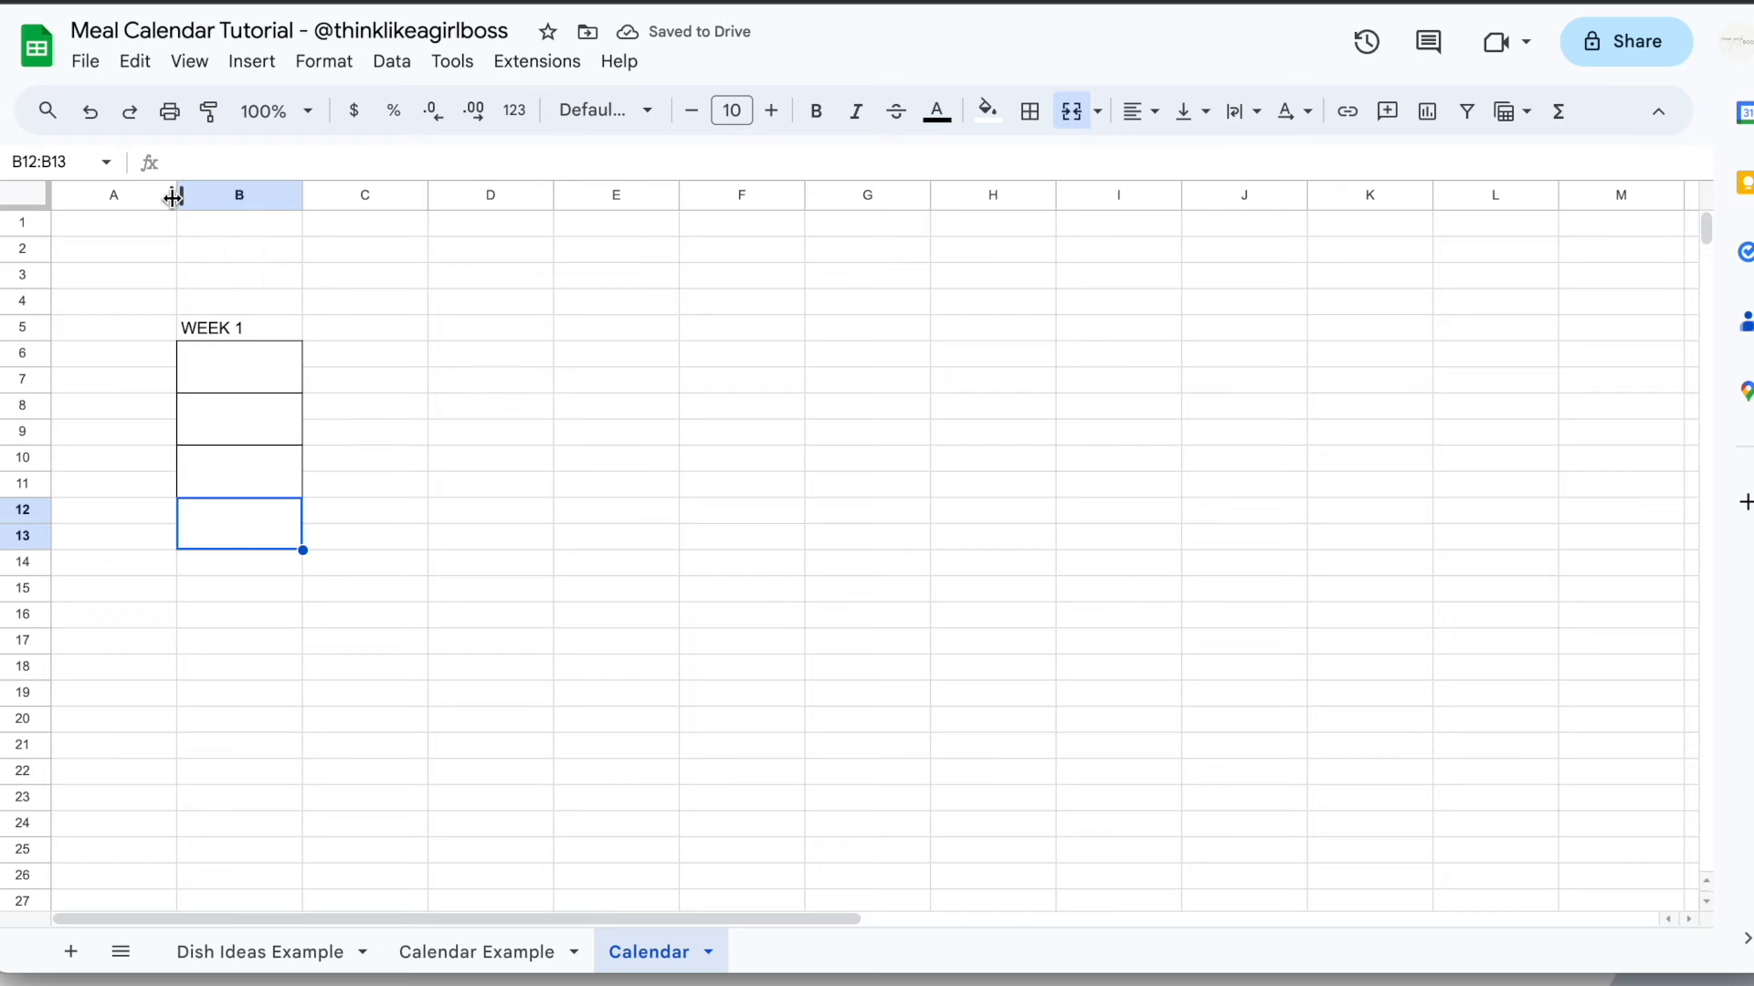
Label the four merged blocks Breakfast, Lunch, Dinner and Snacks, making column A narrow and column B wider
drag(173, 197, 72, 197)
key(Up)
key(Up)
key(Up)
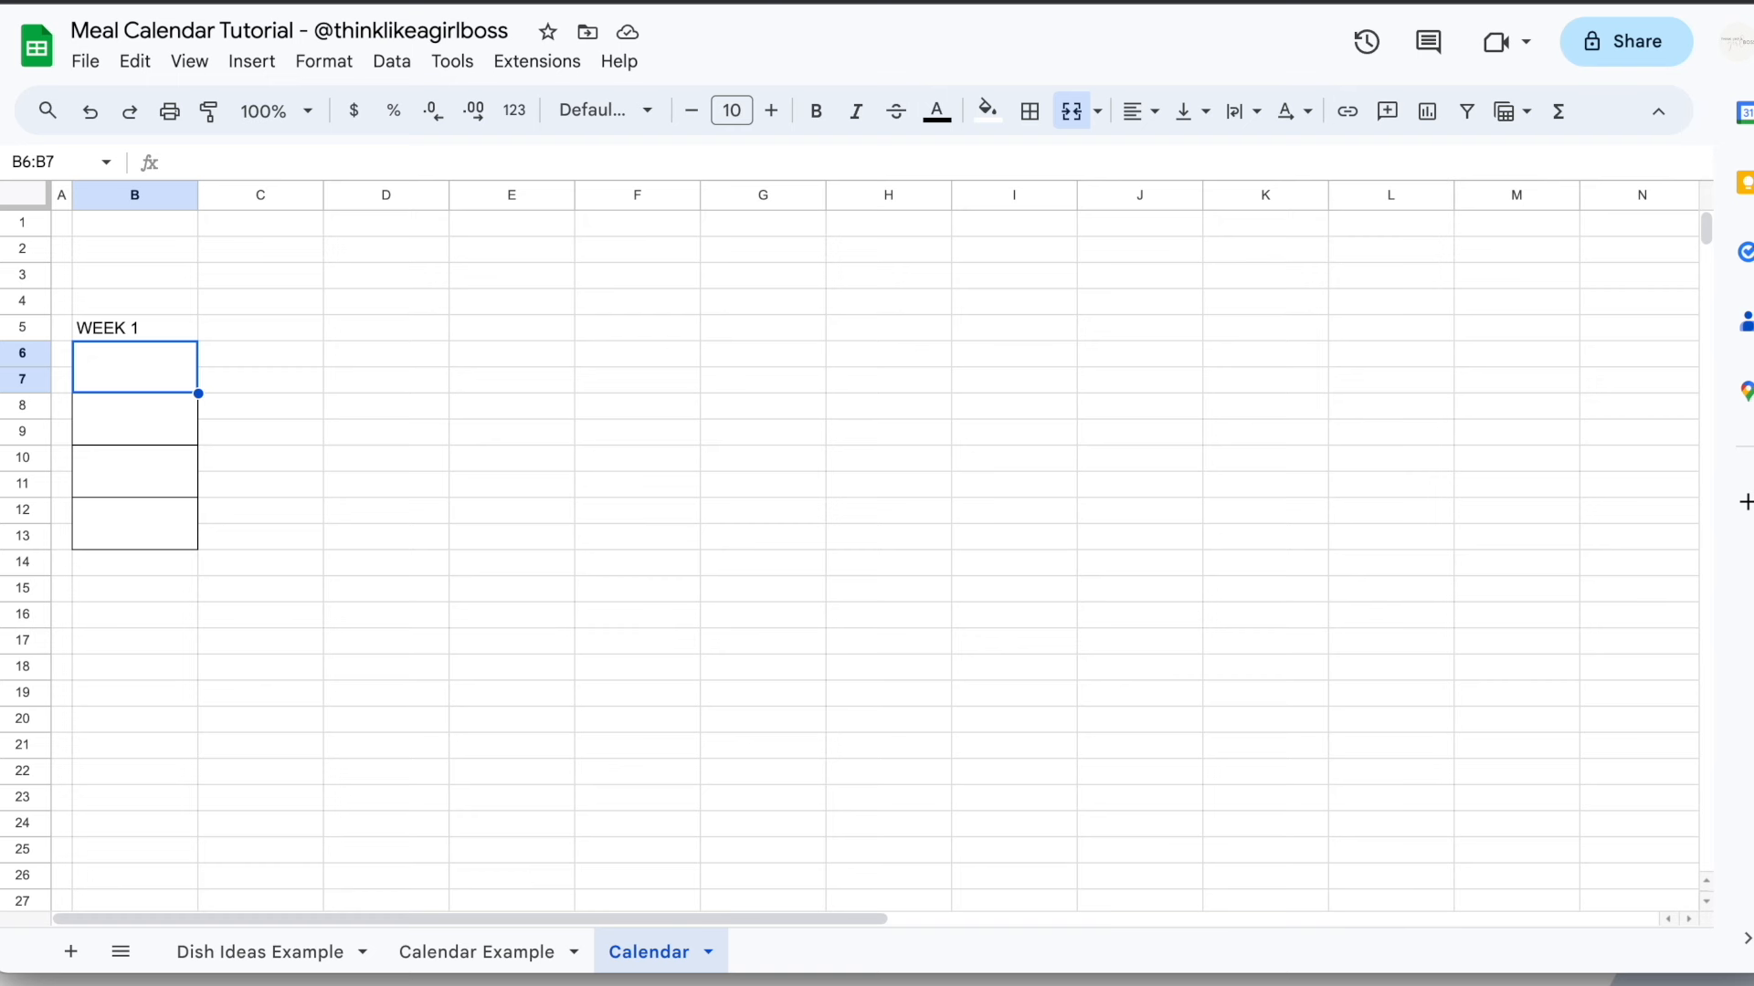
text(Breakfast)
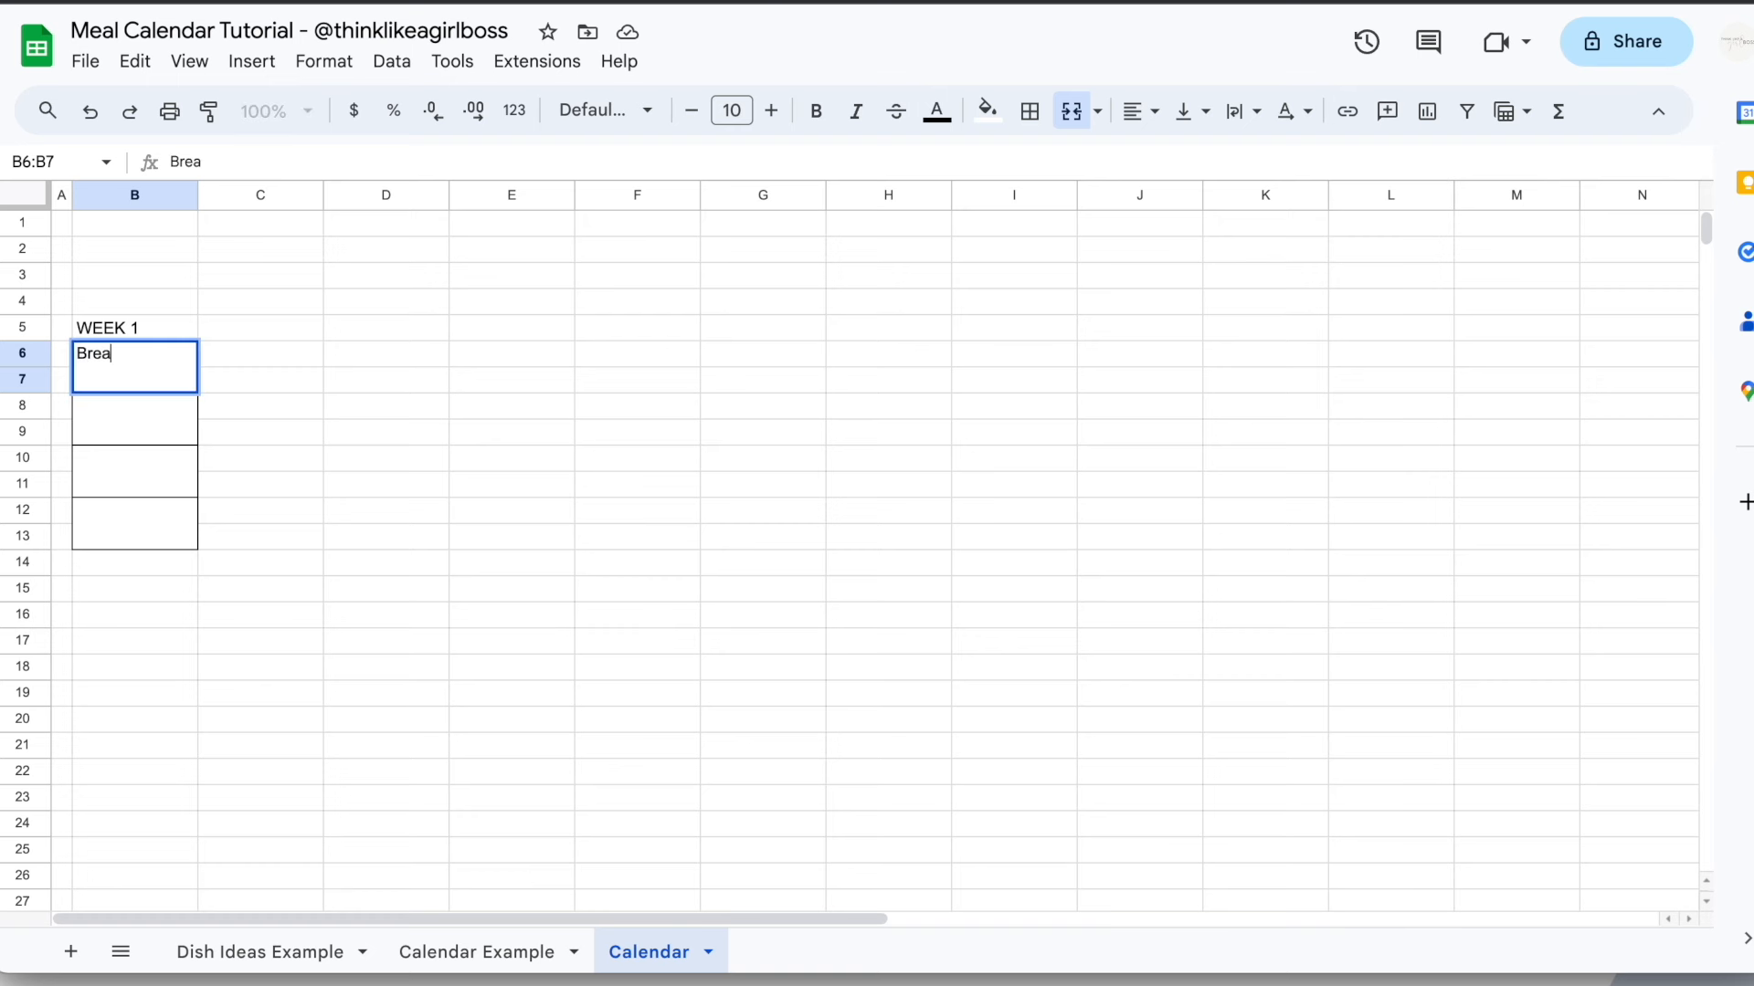
key(Return)
text(Lunch)
key(Return)
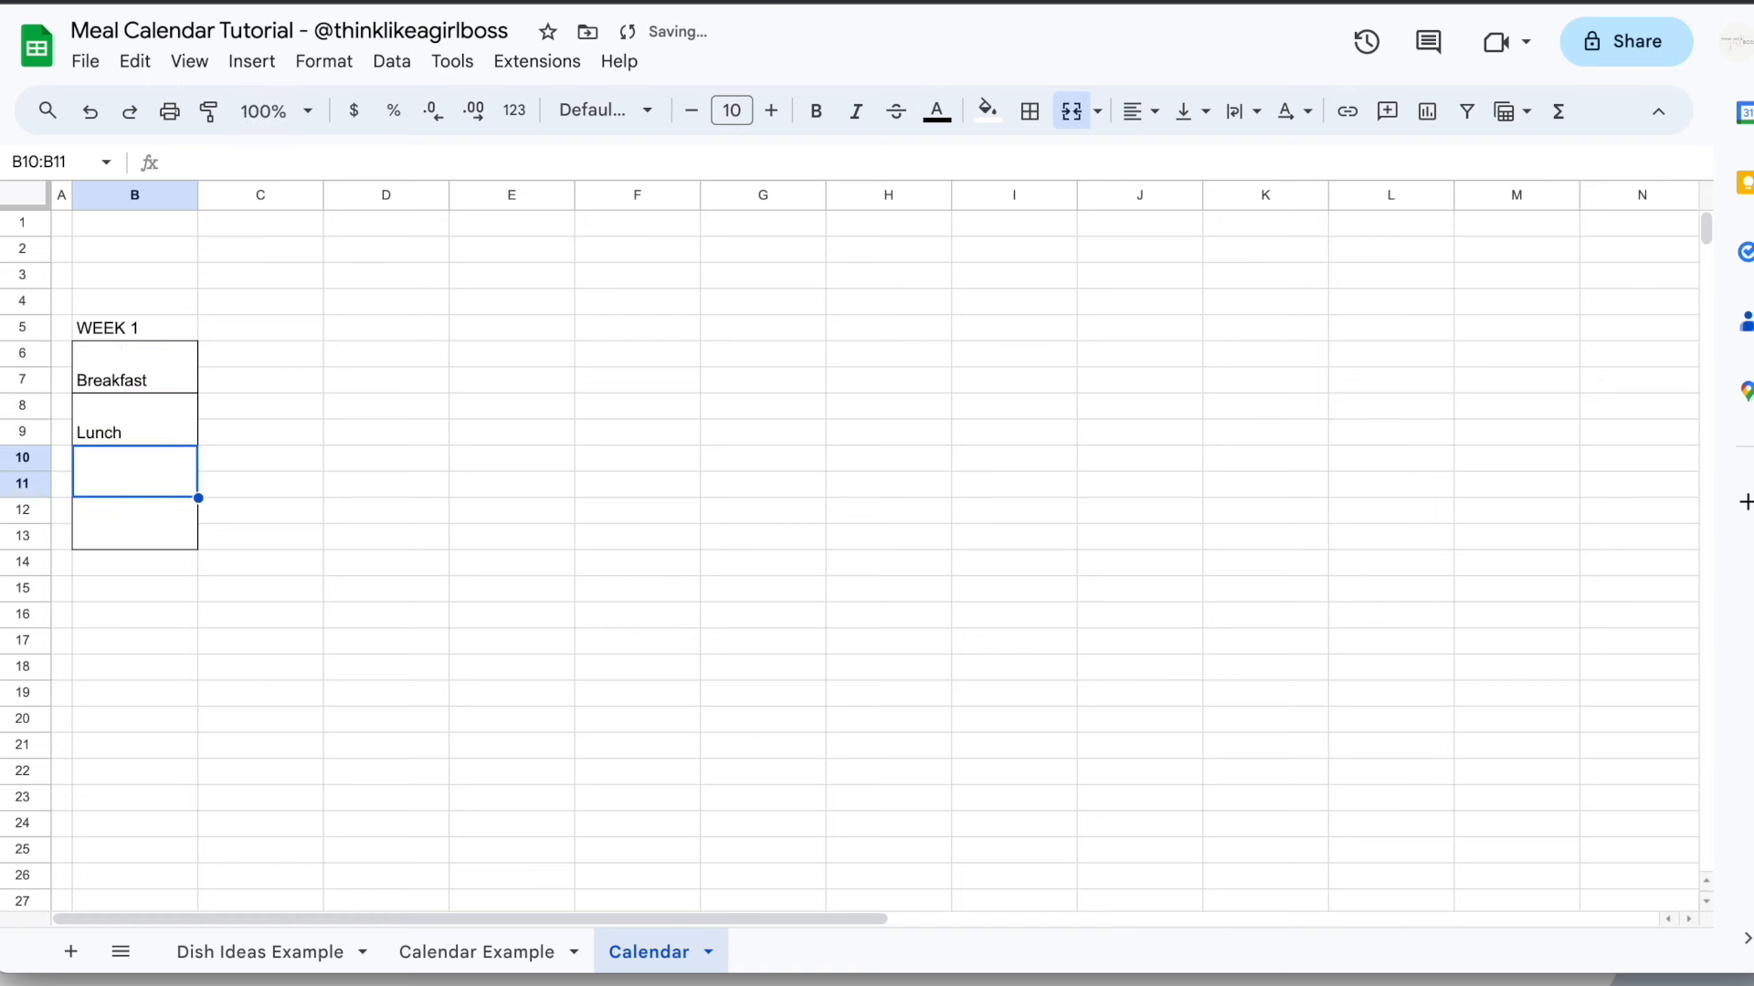
text(Dinner)
key(Return)
text(Snacks)
click(420, 407)
drag(198, 195, 278, 195)
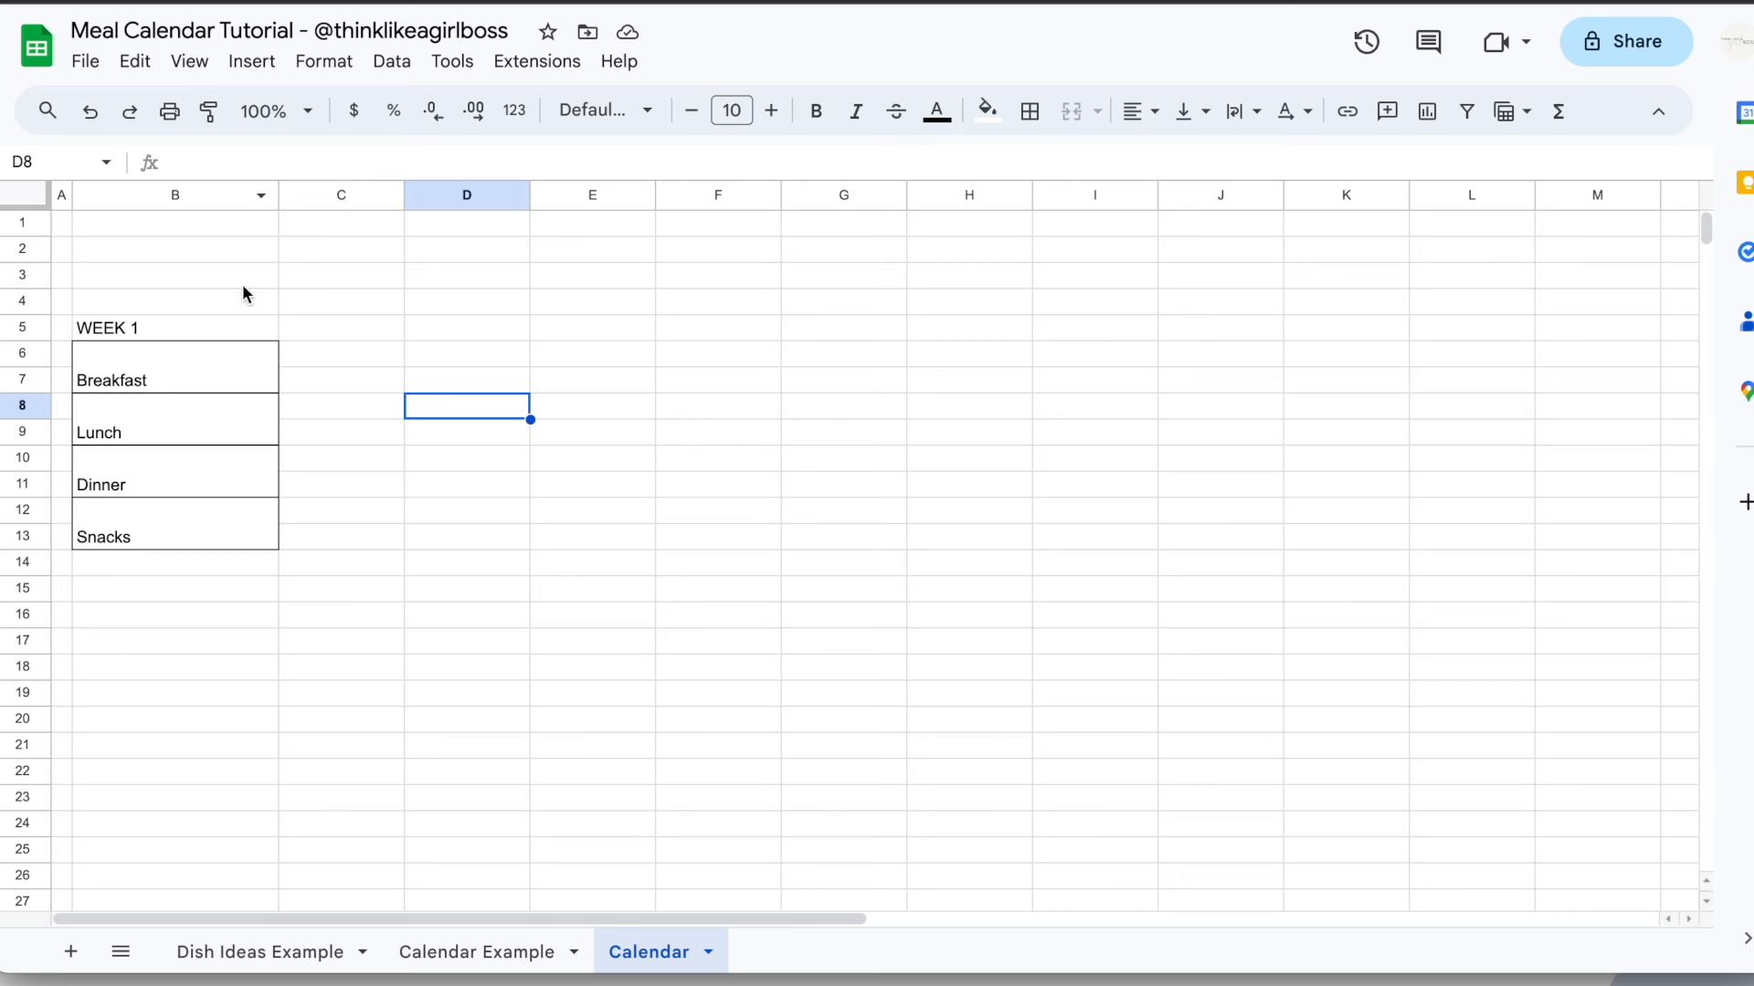
Center all cells of the sheet horizontally and vertically, and set their text to wrap
click(25, 199)
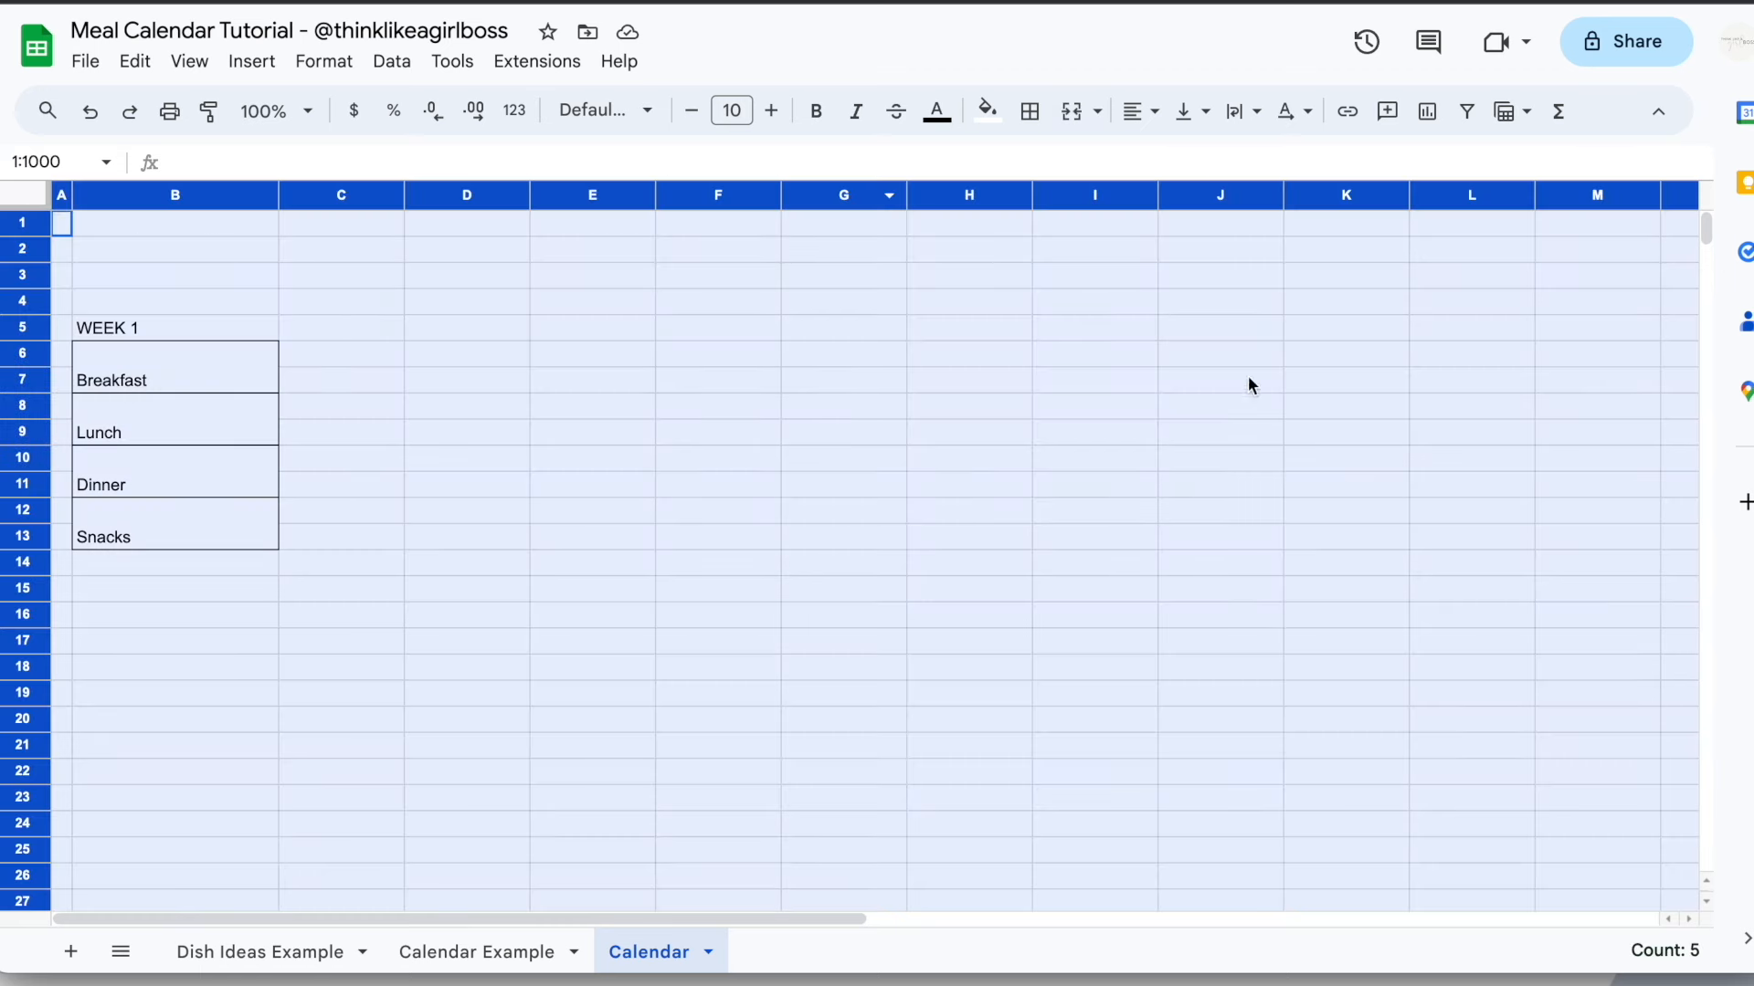
click(1157, 113)
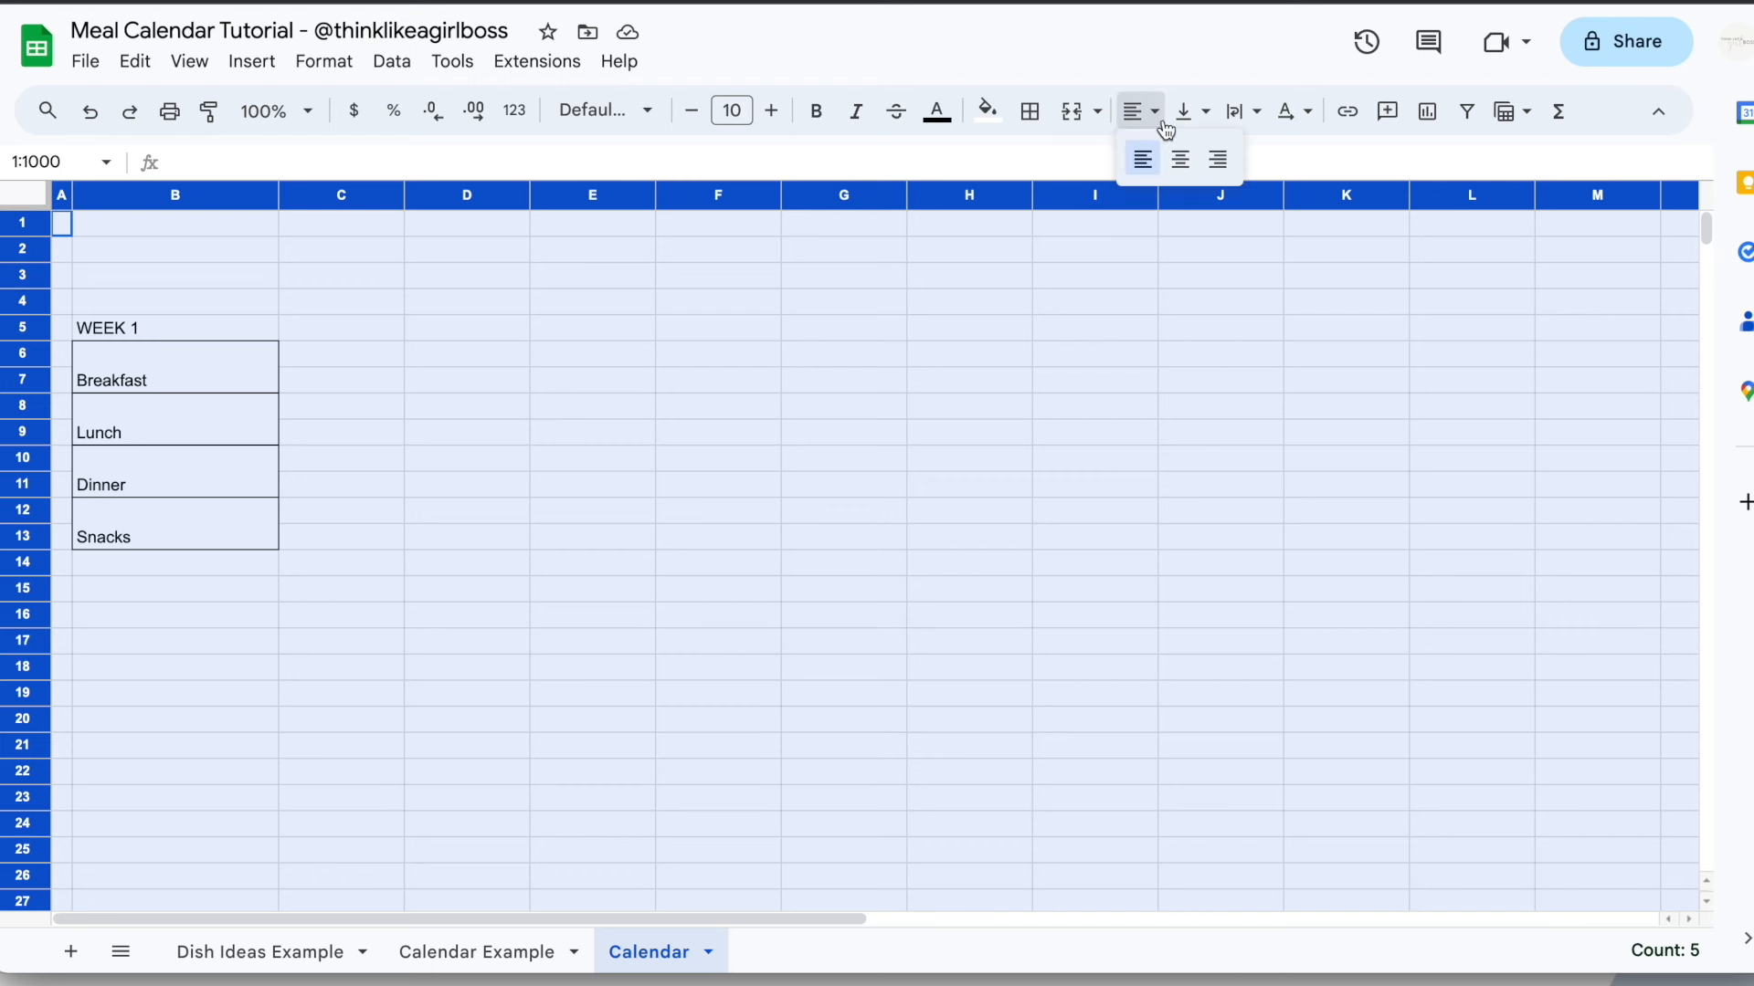
click(1185, 162)
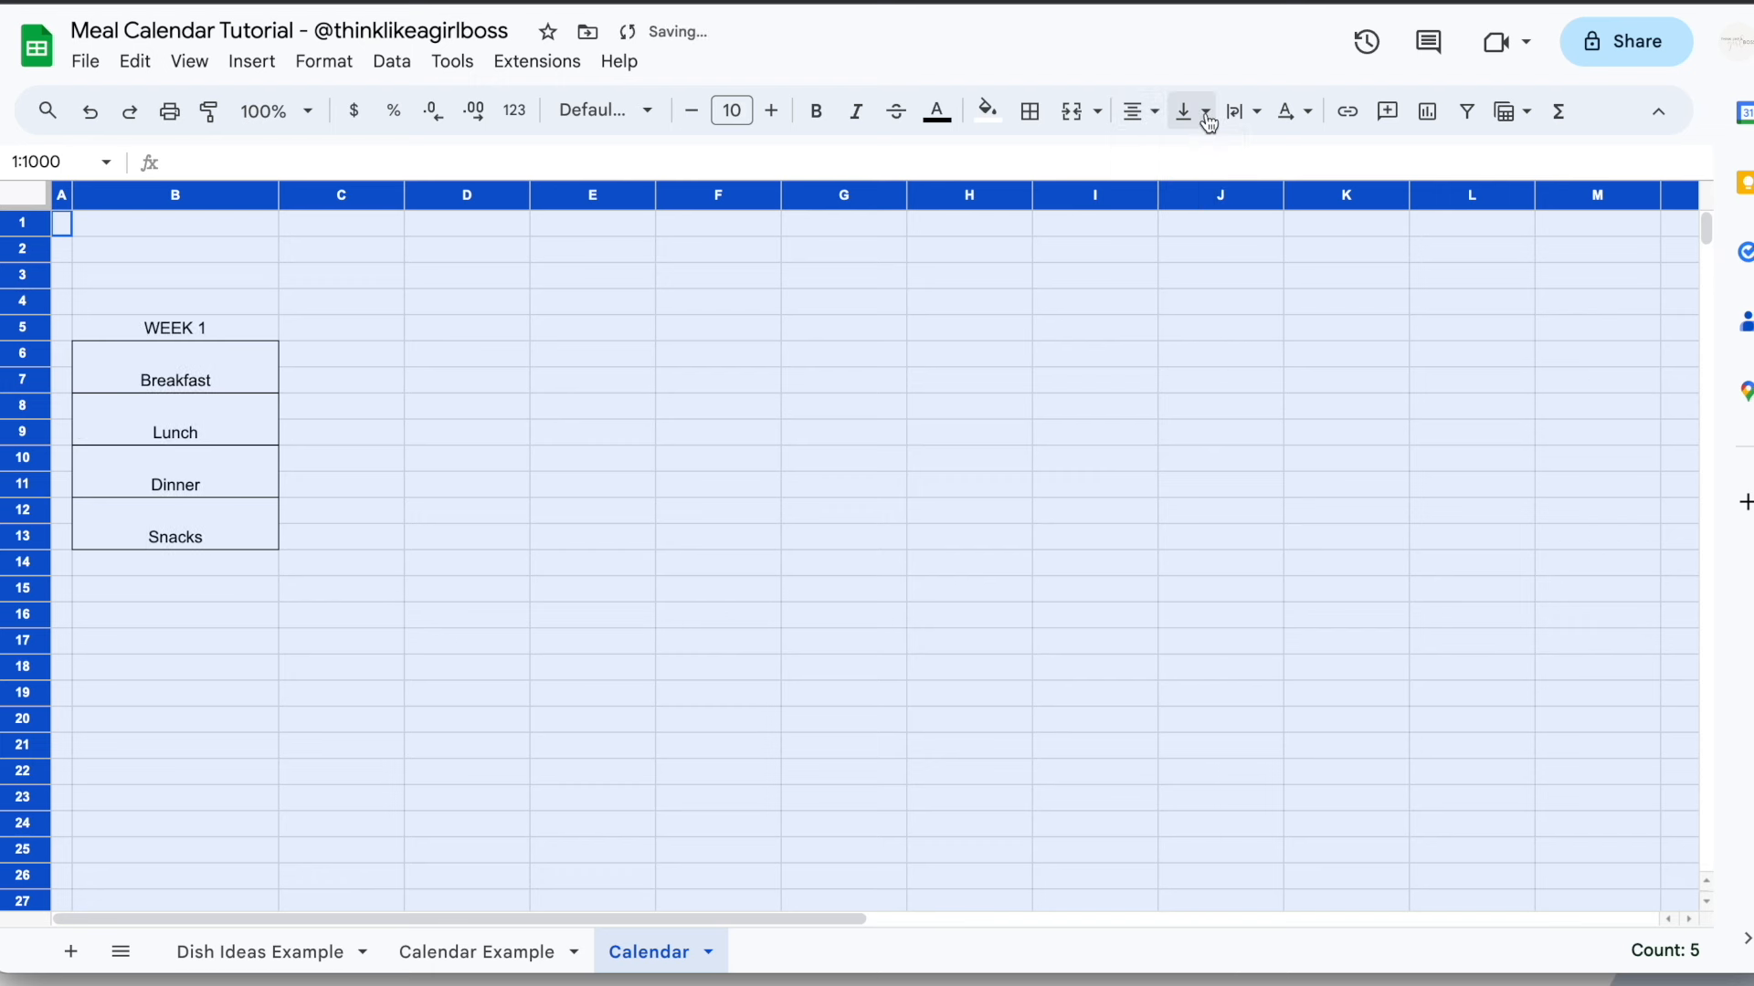
click(1195, 111)
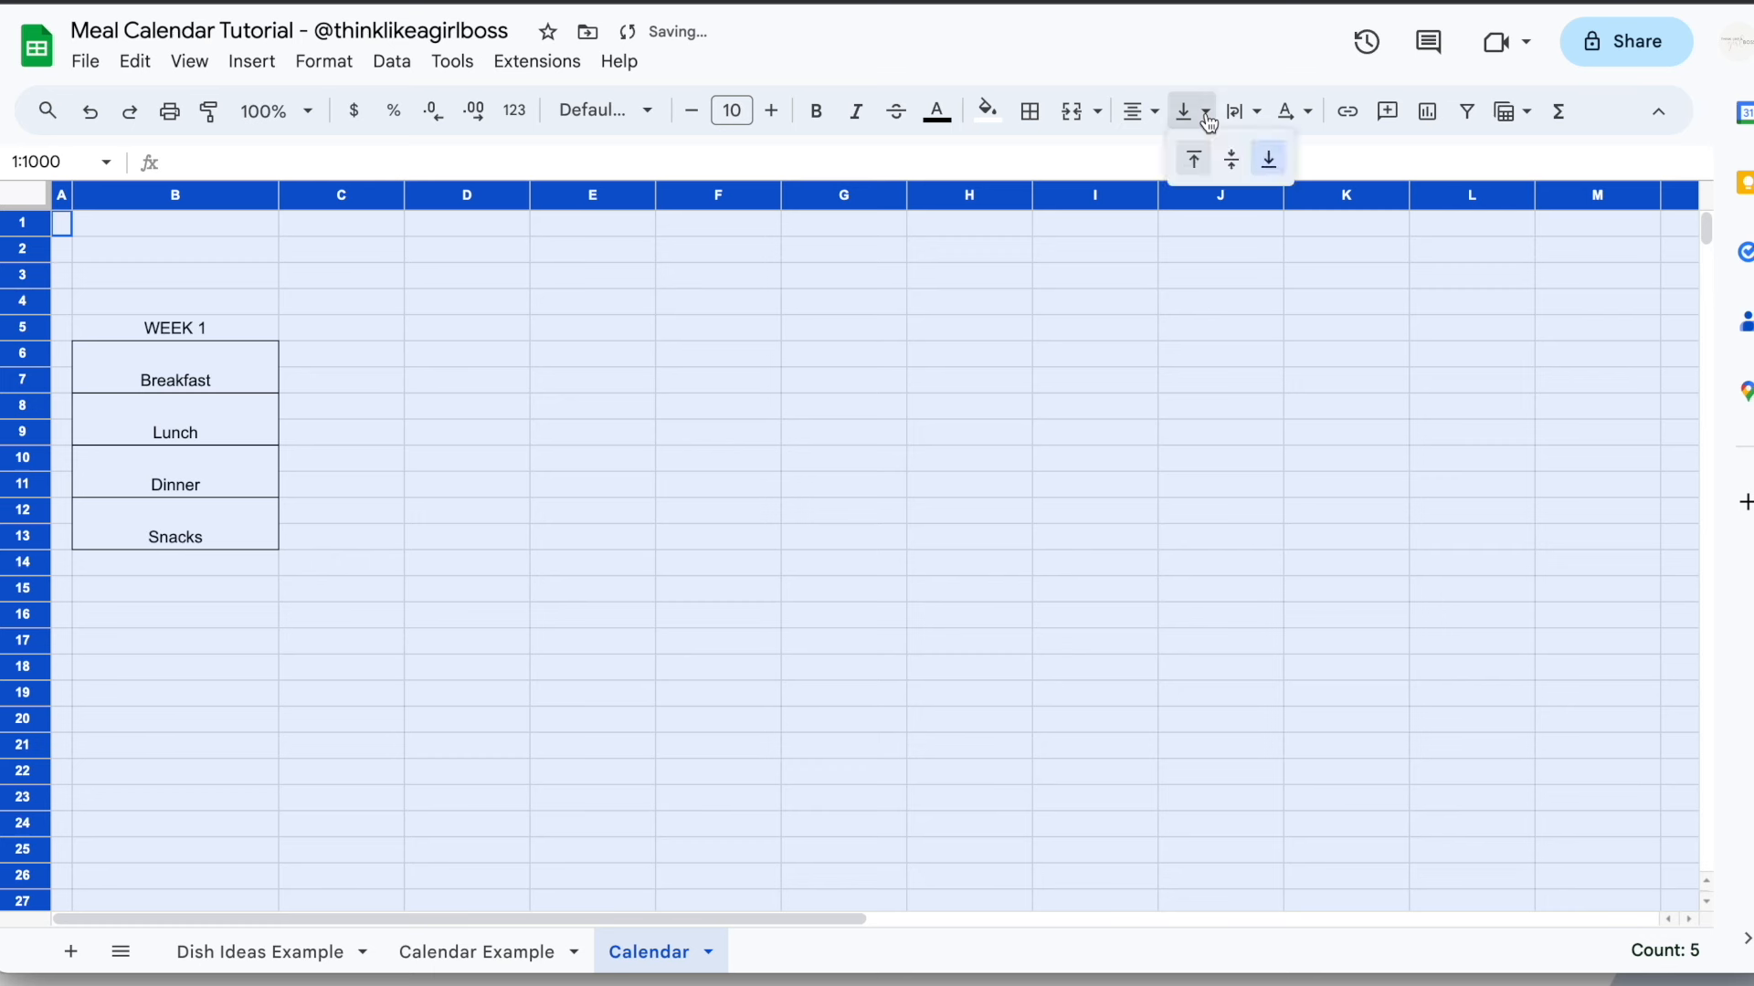
click(1232, 161)
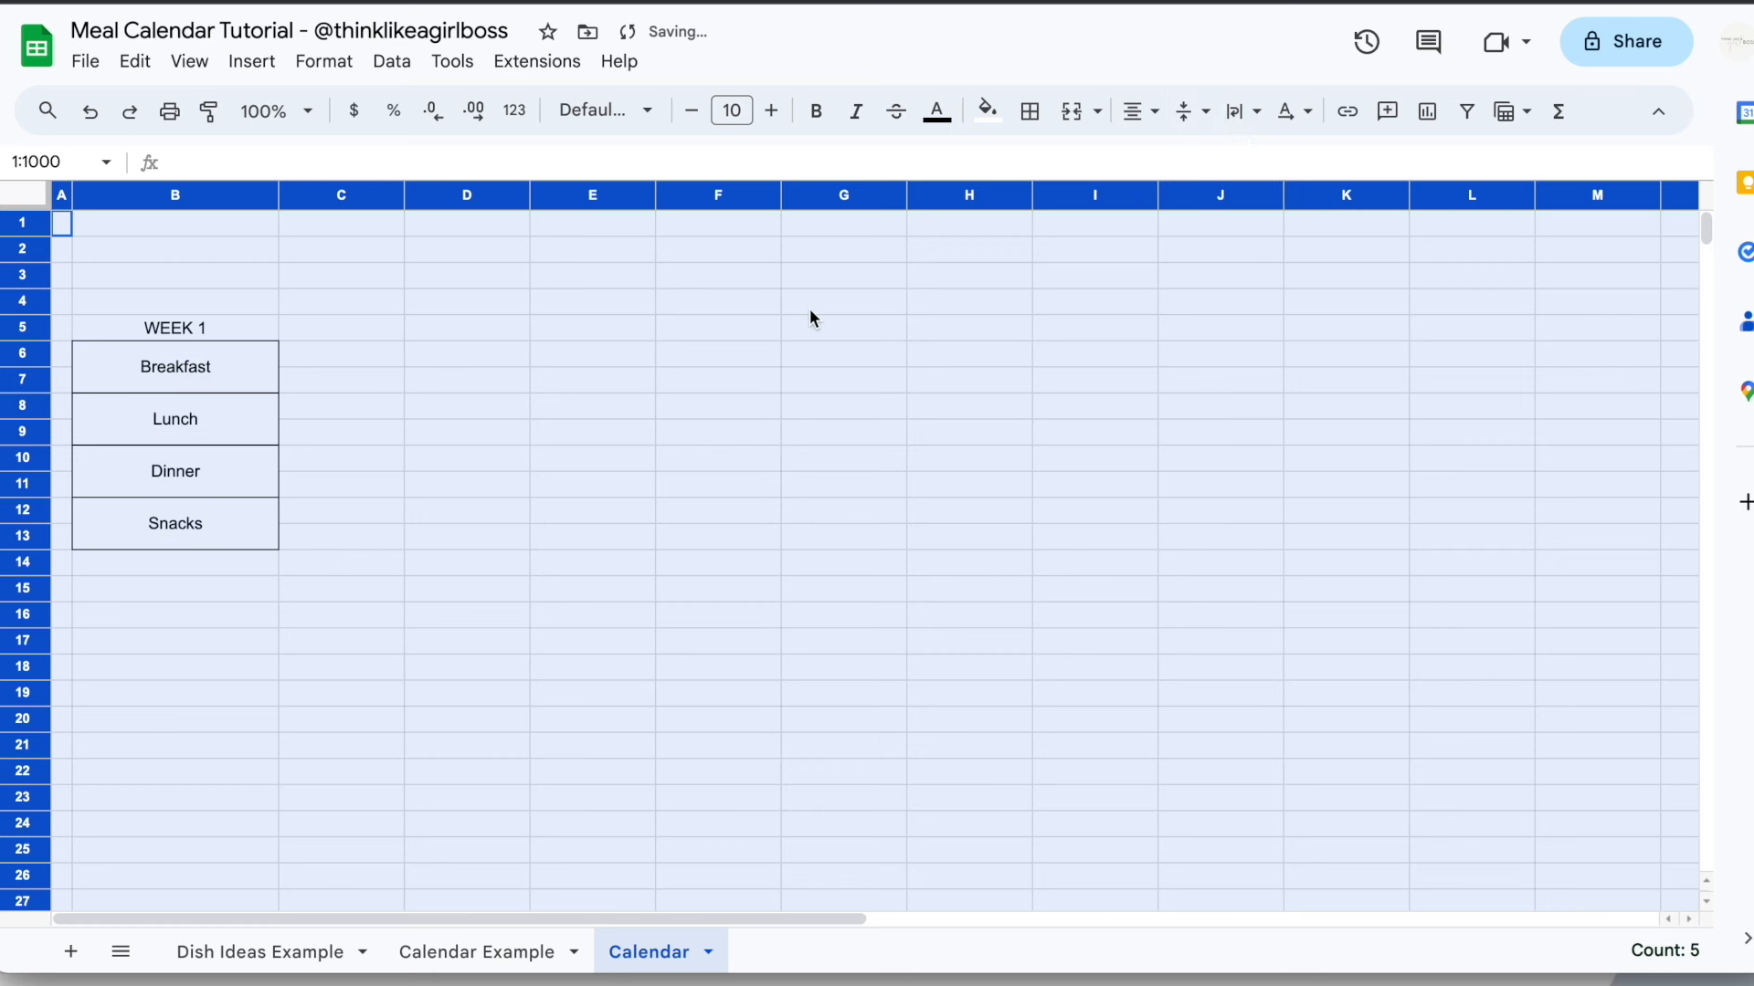
click(1259, 115)
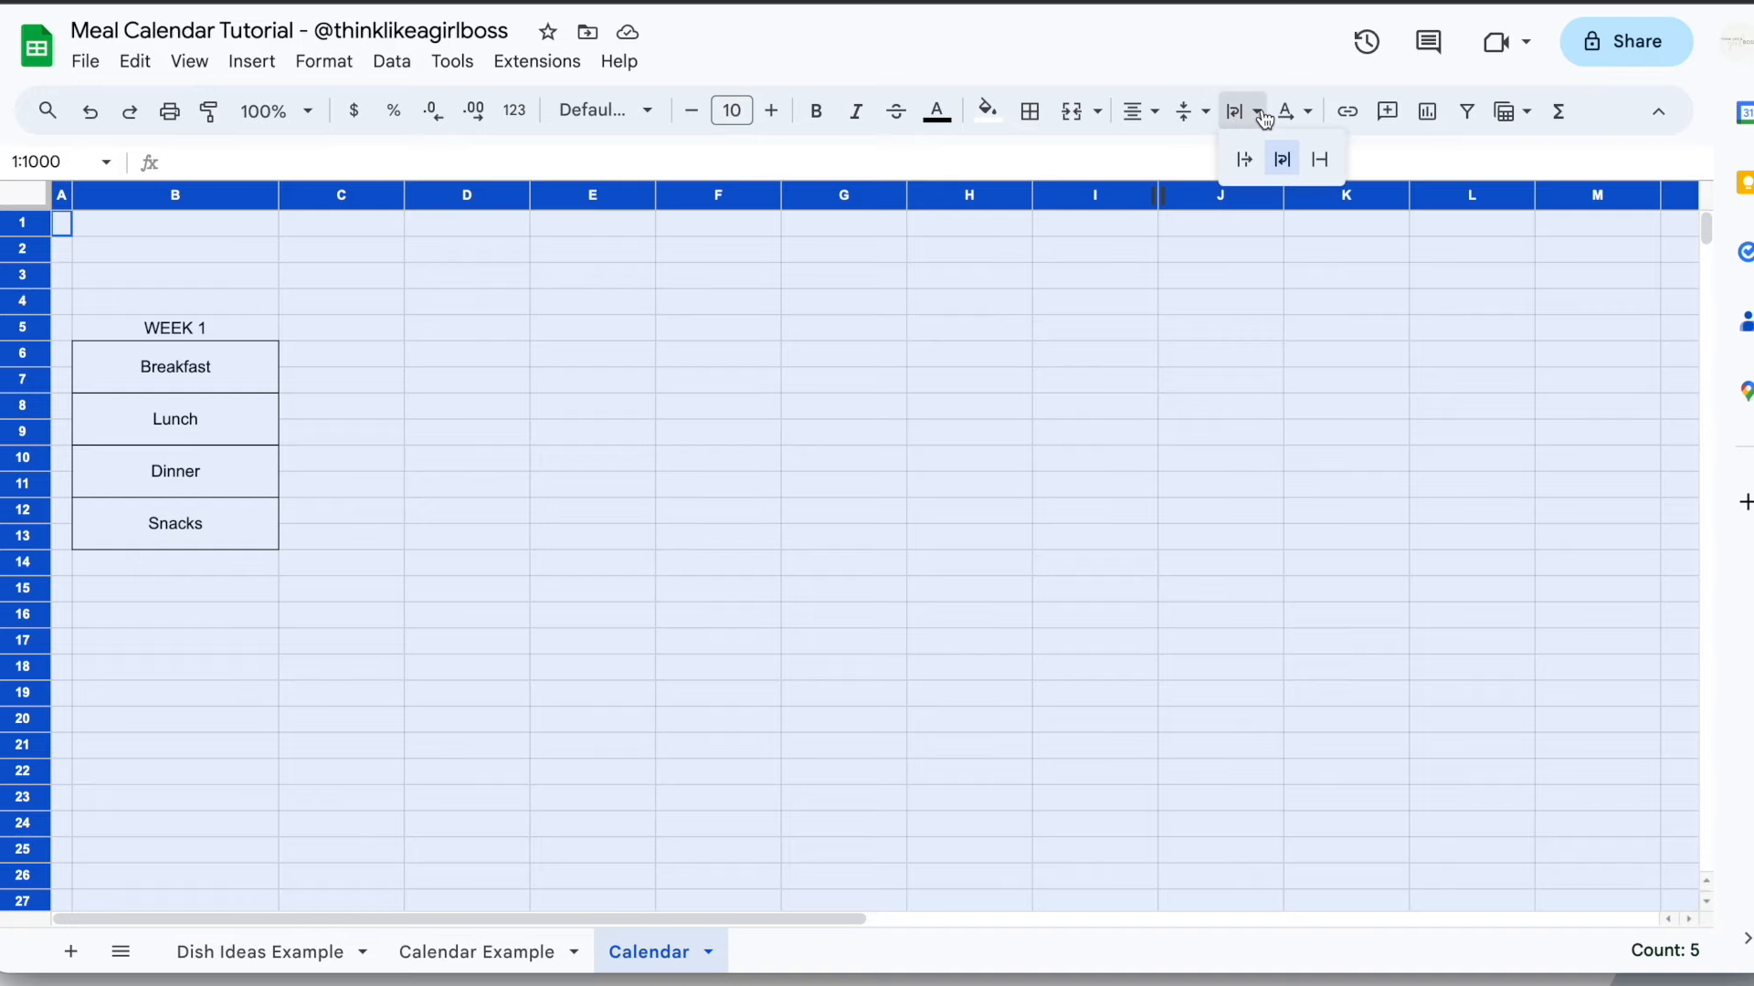
click(1284, 162)
click(408, 373)
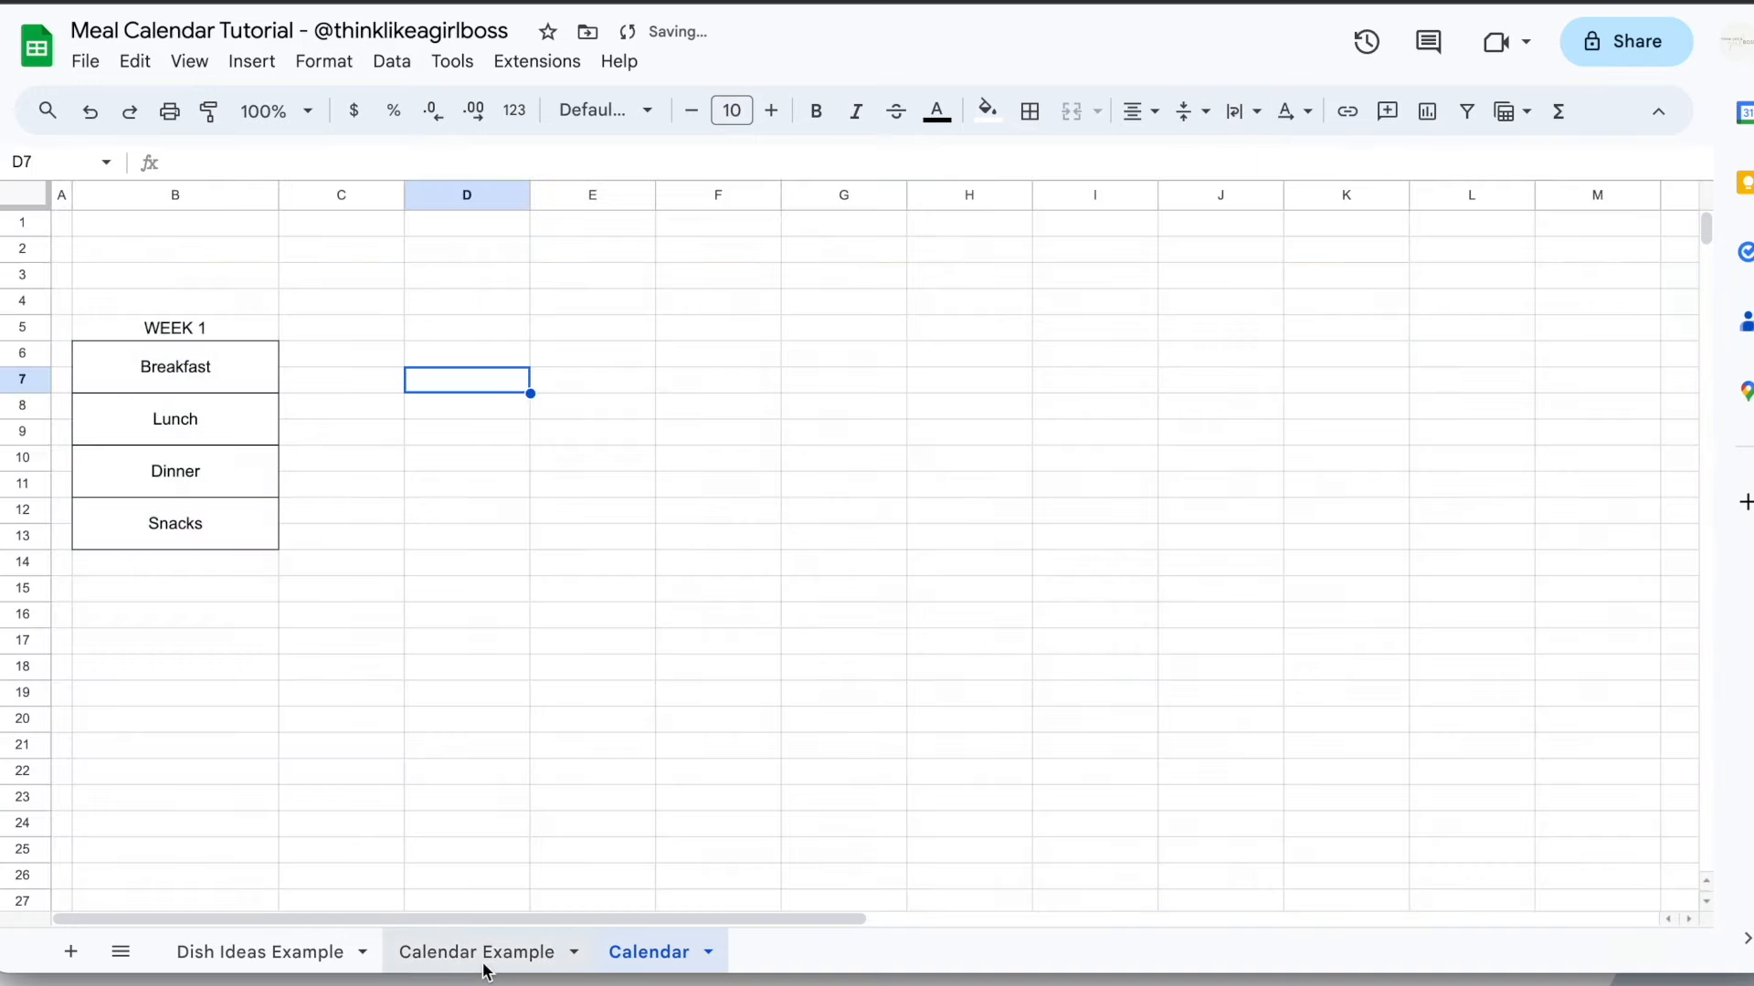
Examine the WEEK 1 meal labels and the August 13 column on the Calendar Example sheet
click(477, 952)
click(200, 362)
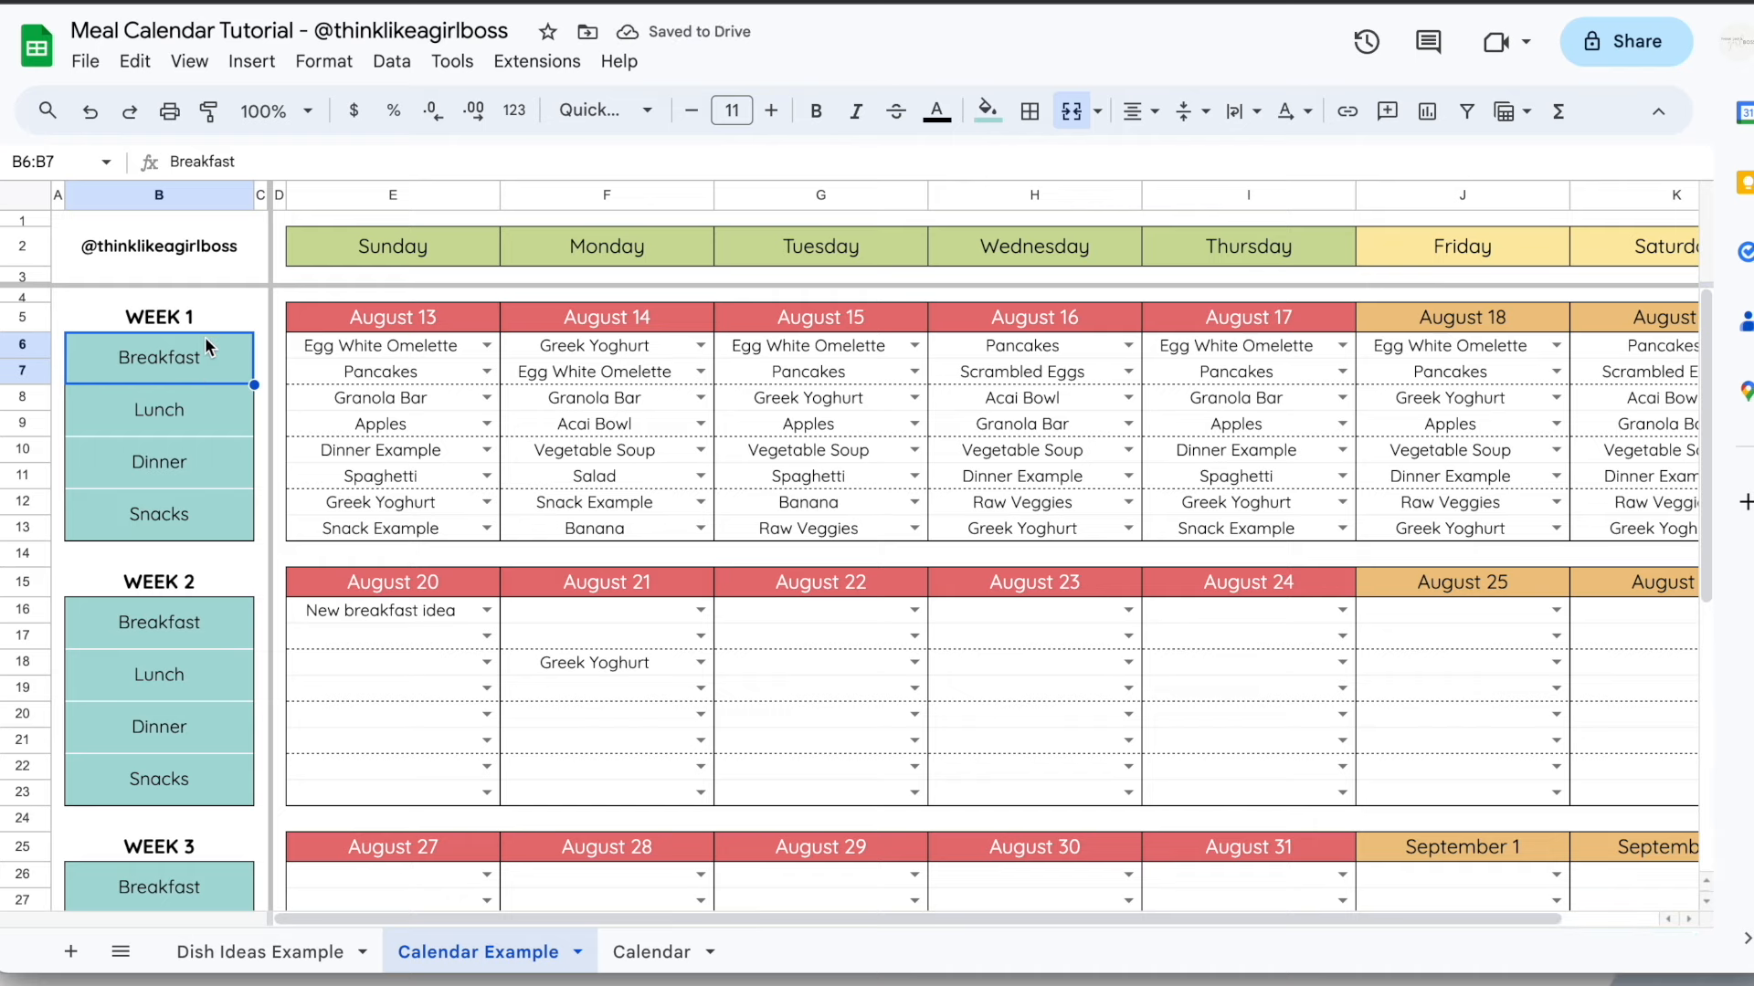
drag(205, 320, 206, 502)
drag(348, 321, 367, 524)
Narrow columns C and D of the Calendar sheet into thin spacer columns beside the meal labels
click(625, 941)
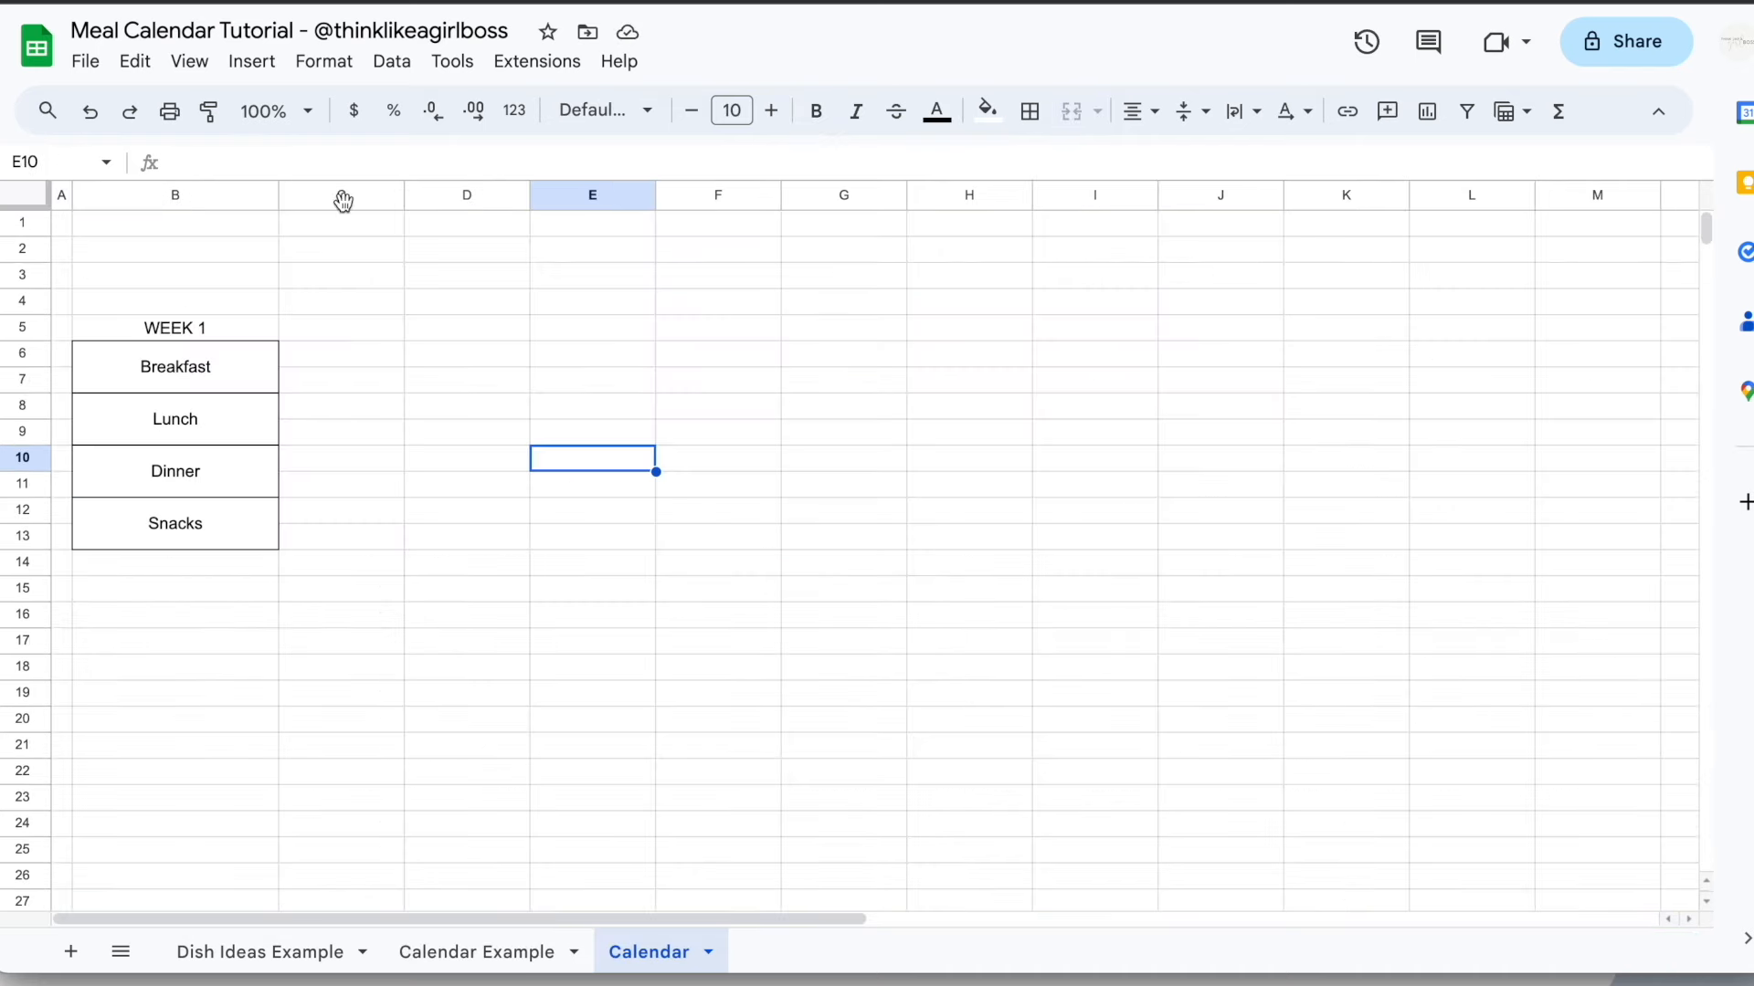
drag(341, 195, 433, 172)
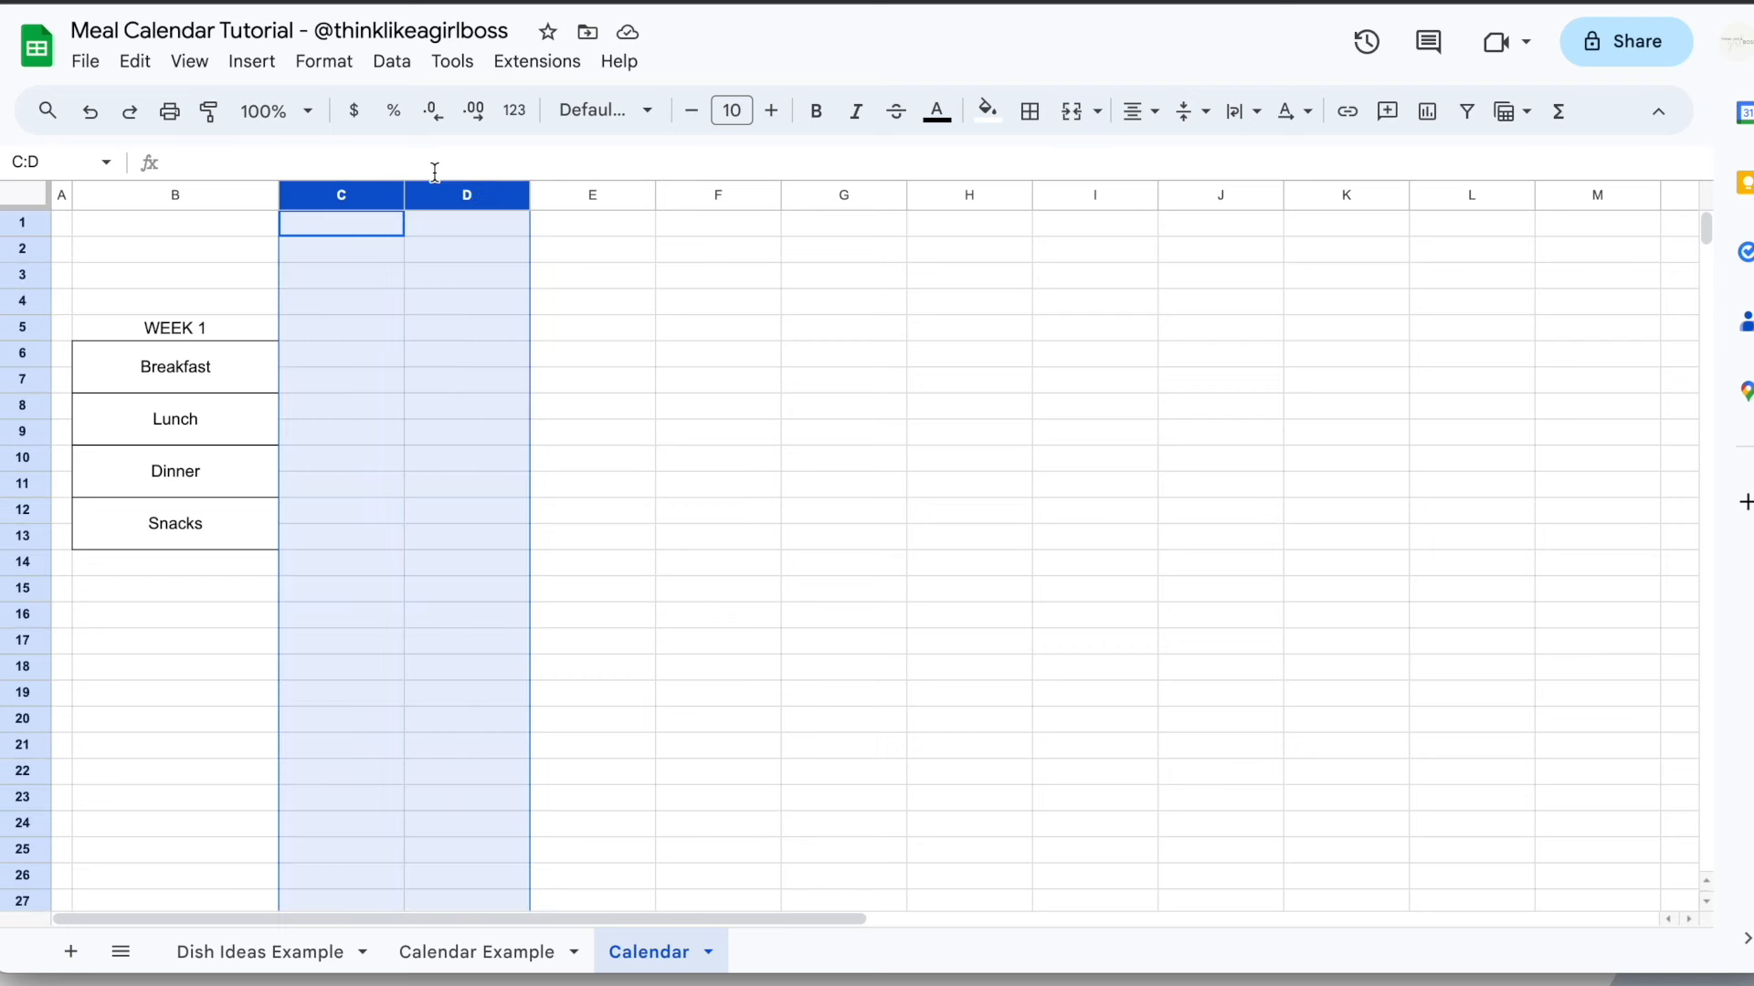
click(423, 320)
drag(356, 196, 411, 190)
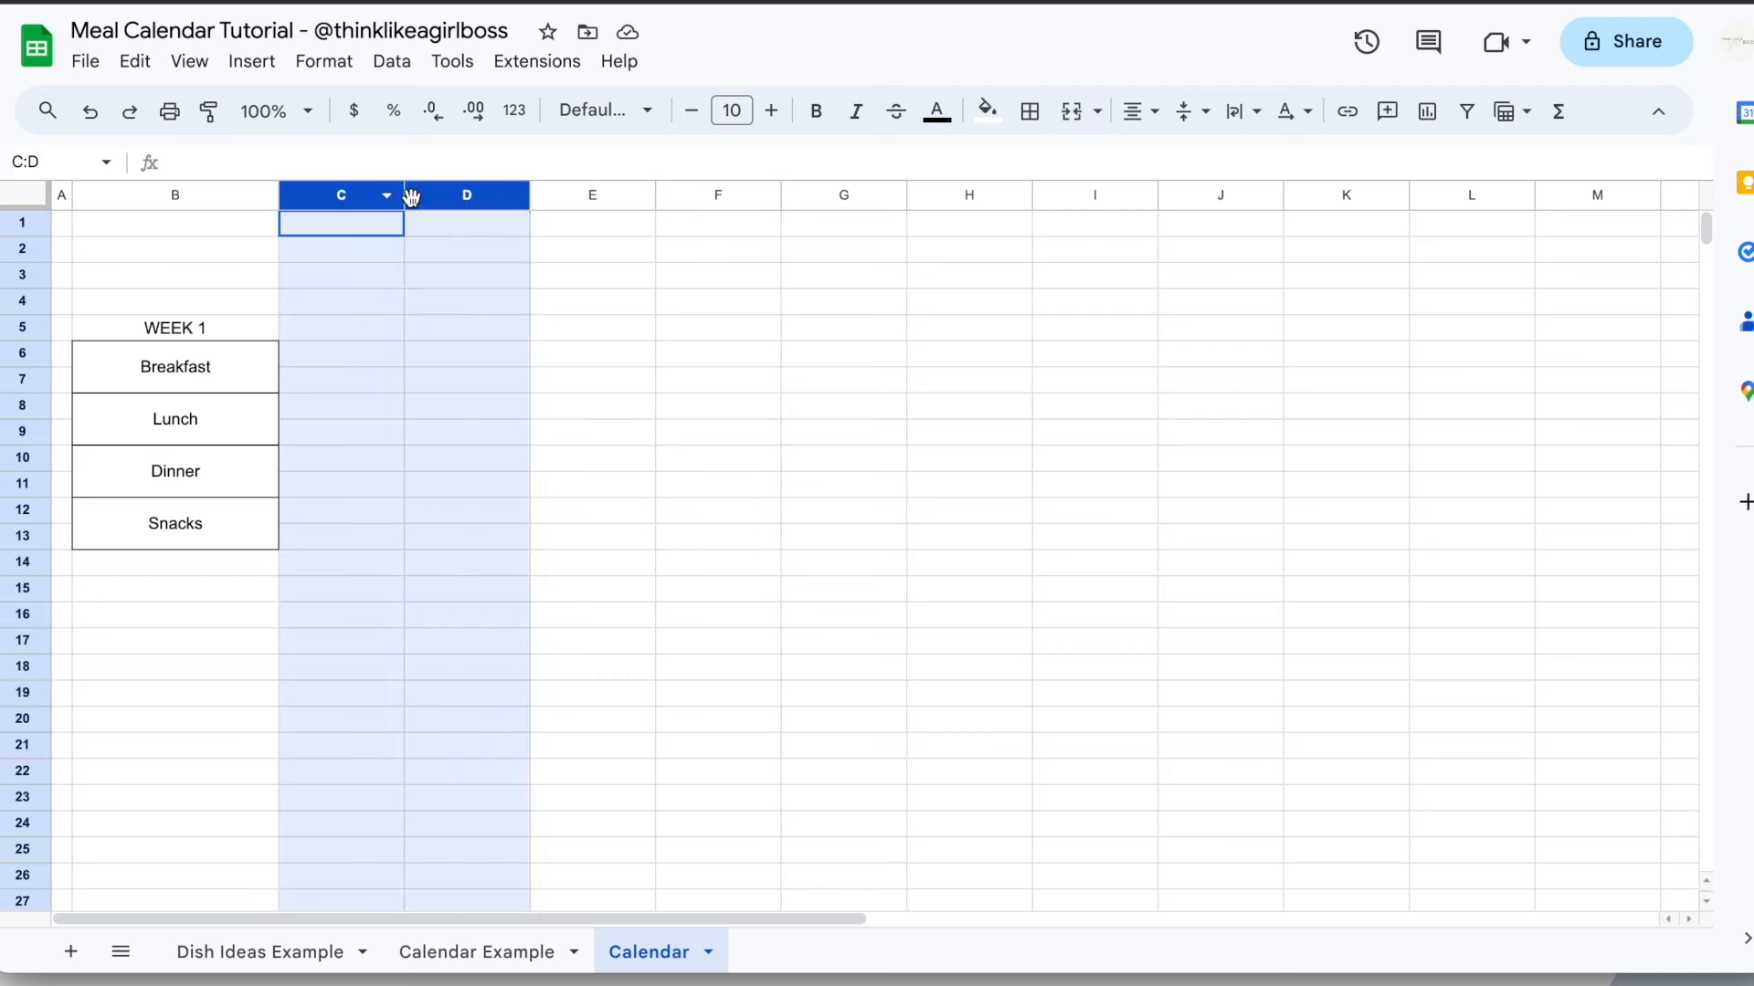
drag(404, 196, 299, 209)
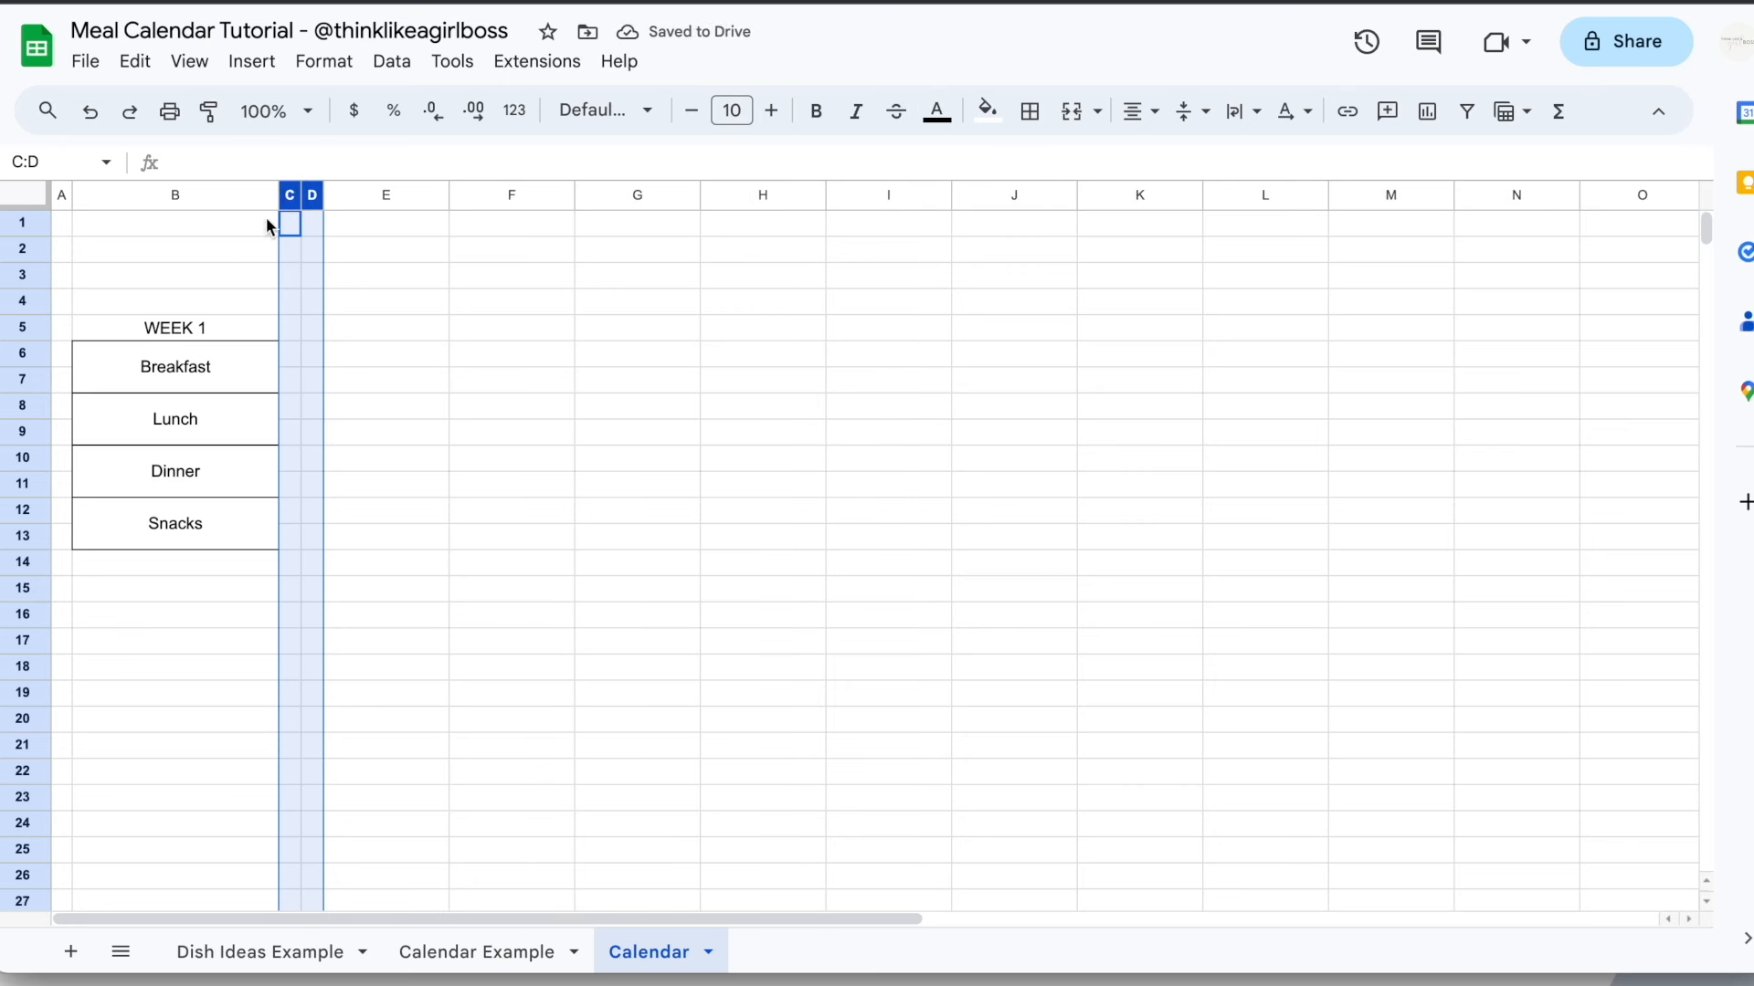
click(394, 274)
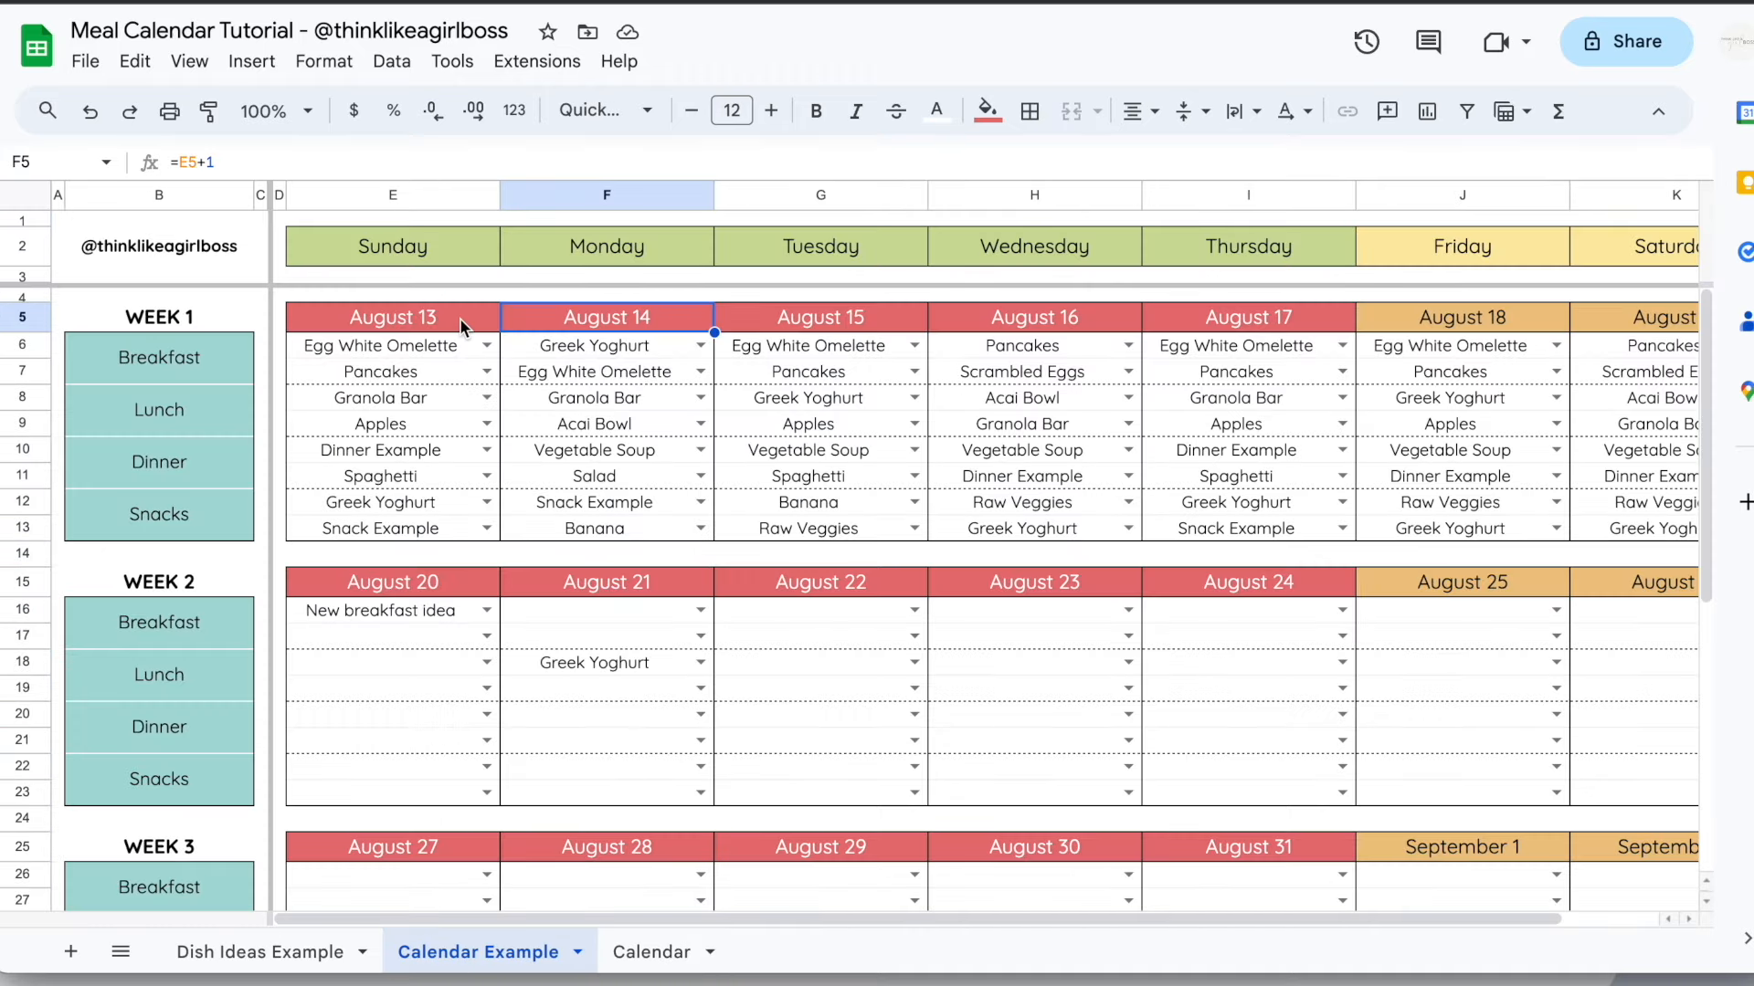
Check the date picker of the August 13 cell on the Calendar Example sheet, and return to the Calendar sheet
double_click(458, 317)
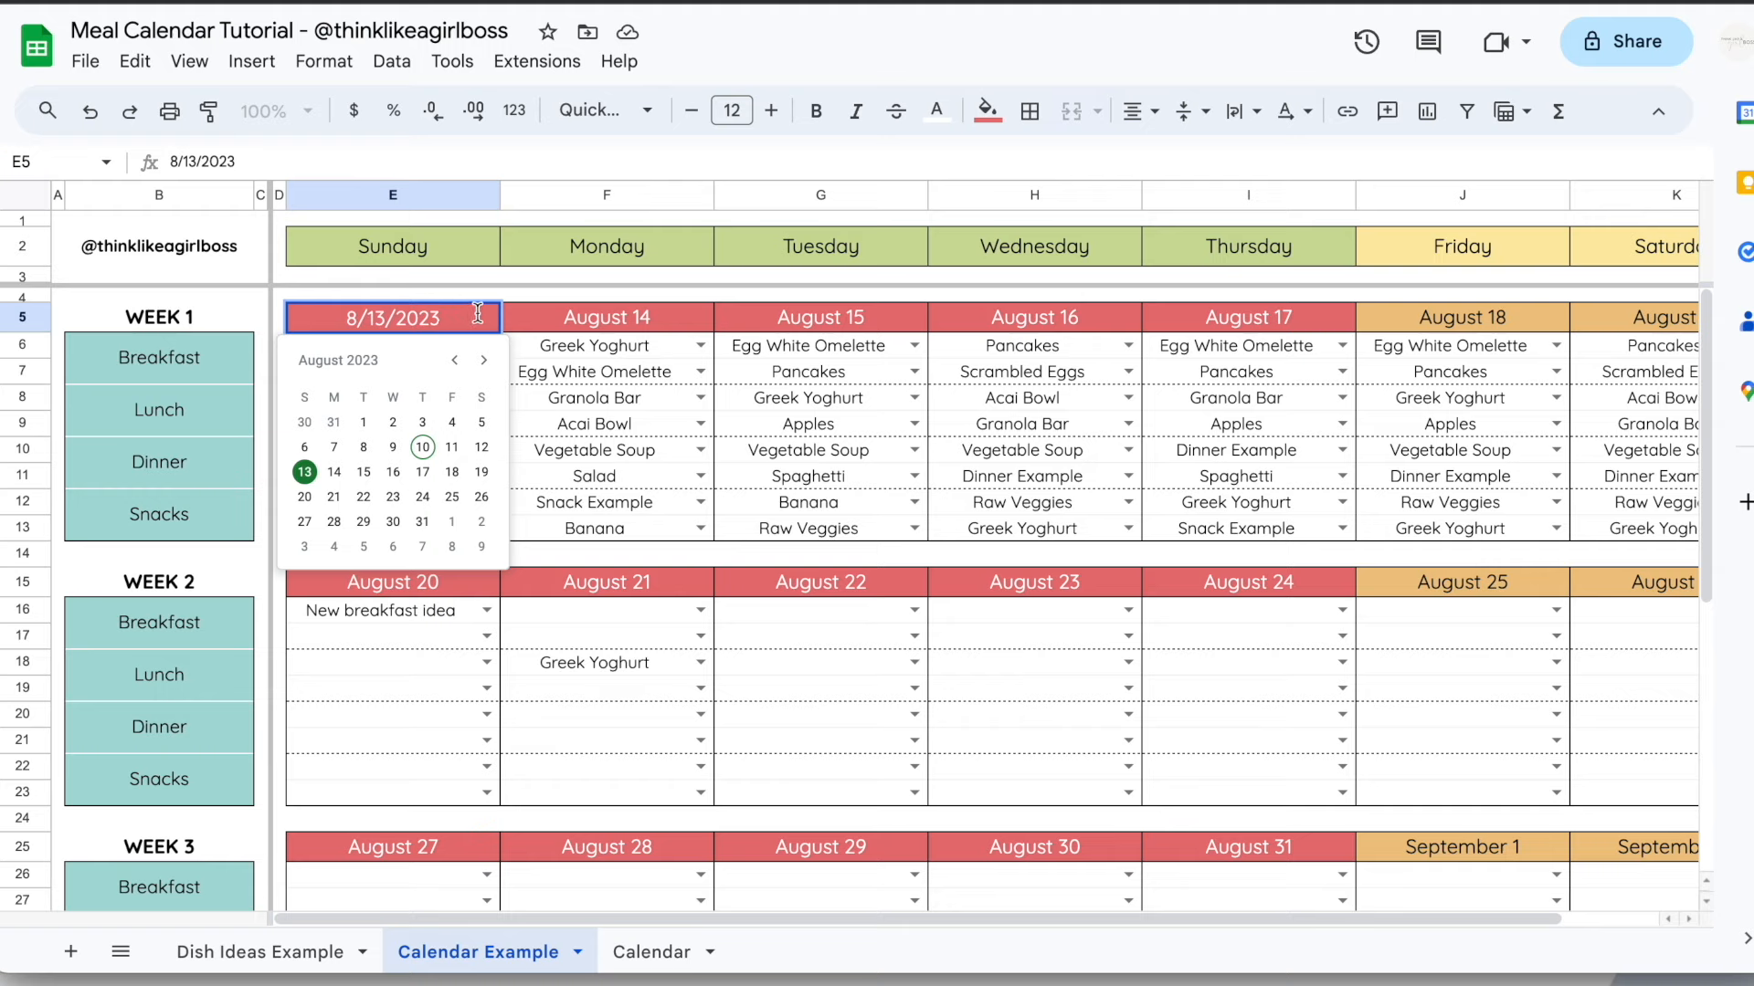
key(Tab)
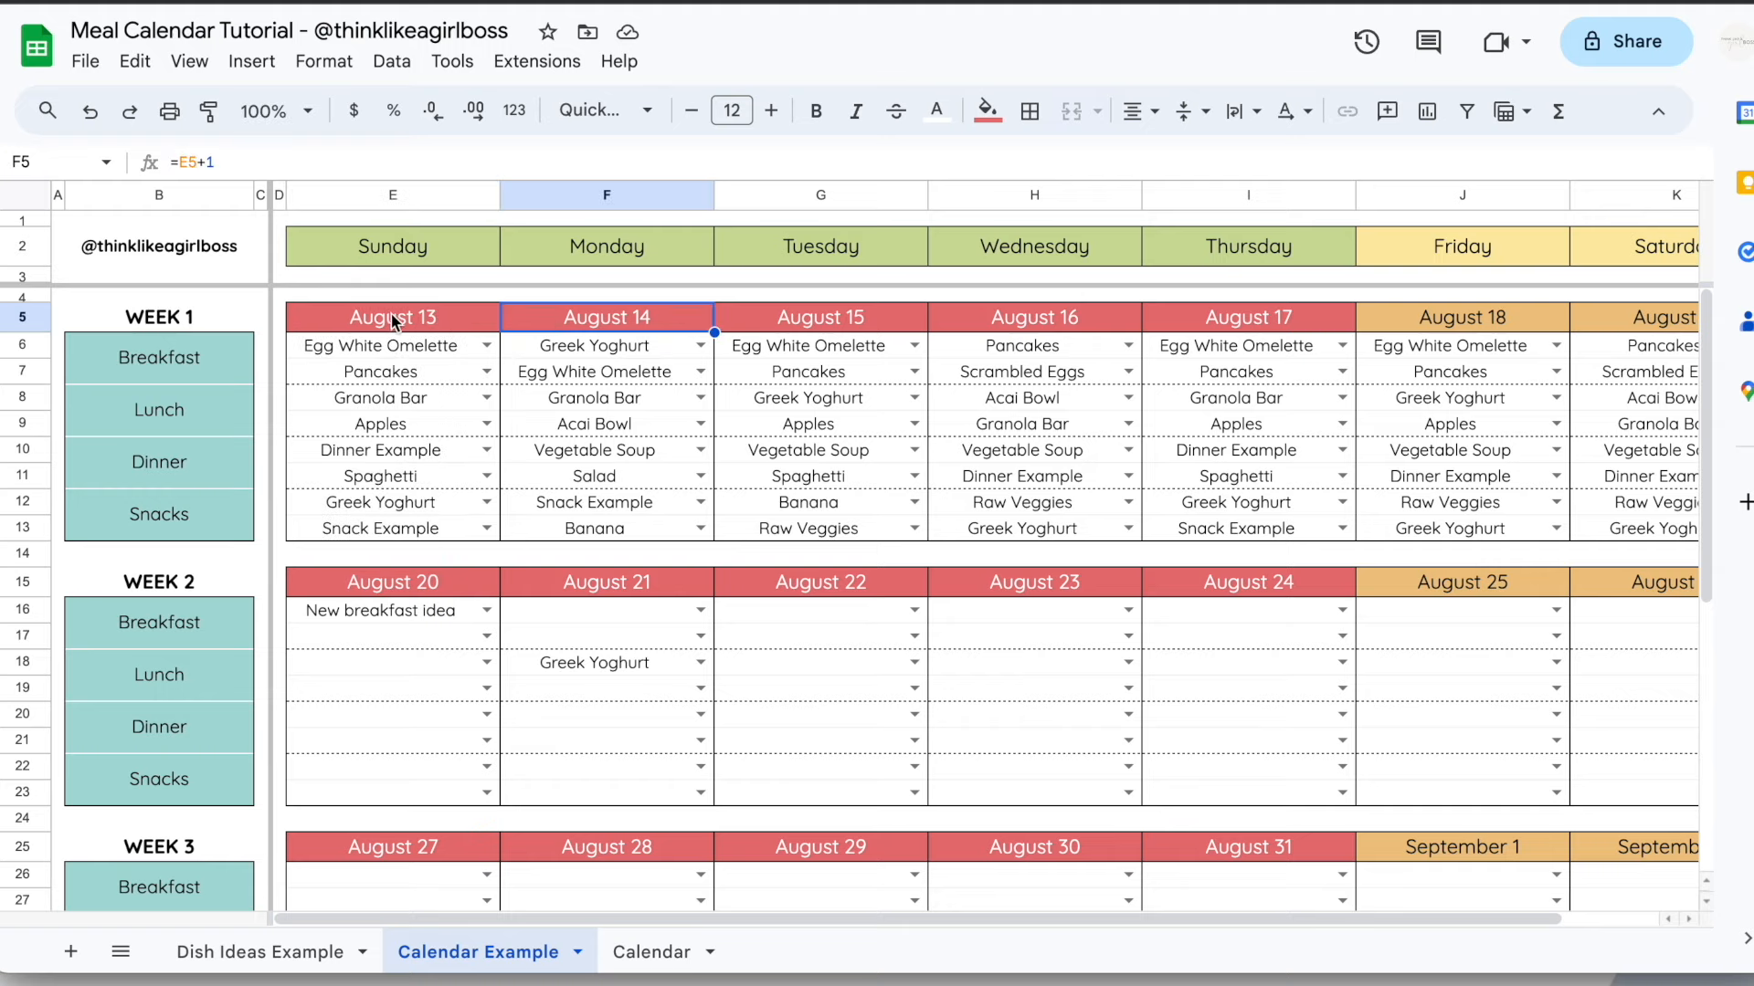
click(644, 951)
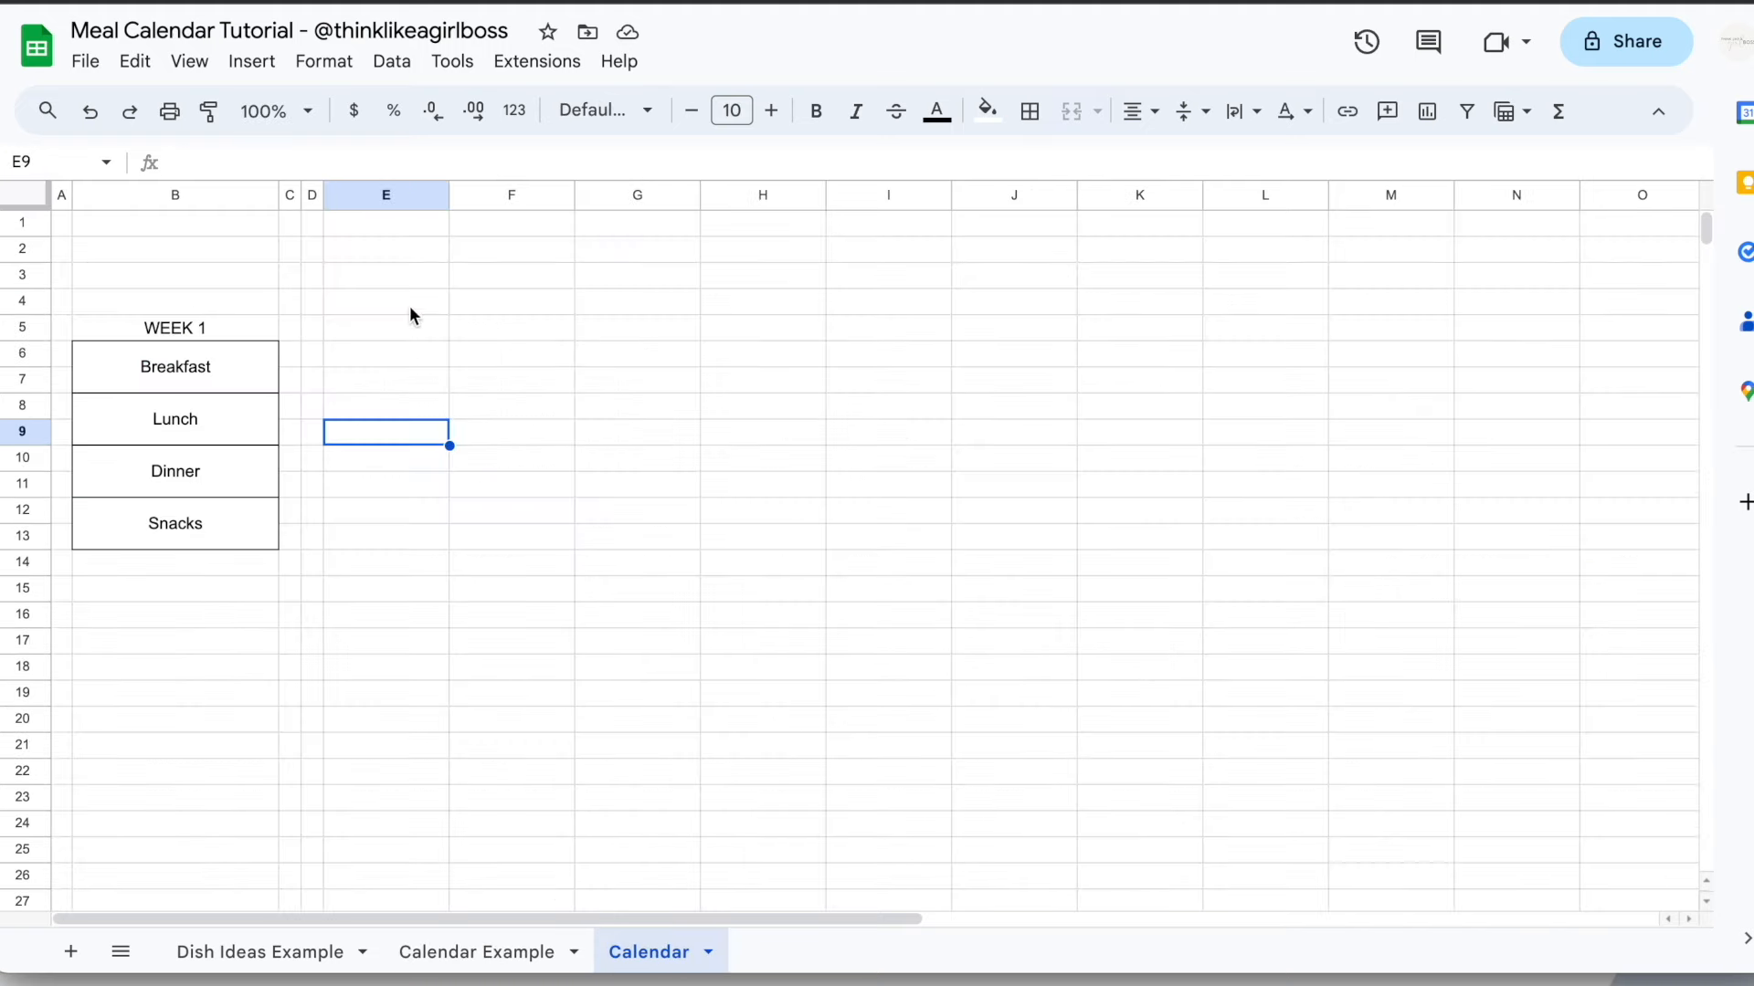
Add a data validation rule to cell E5 with the criterion Is valid date, rejecting invalid input
click(367, 330)
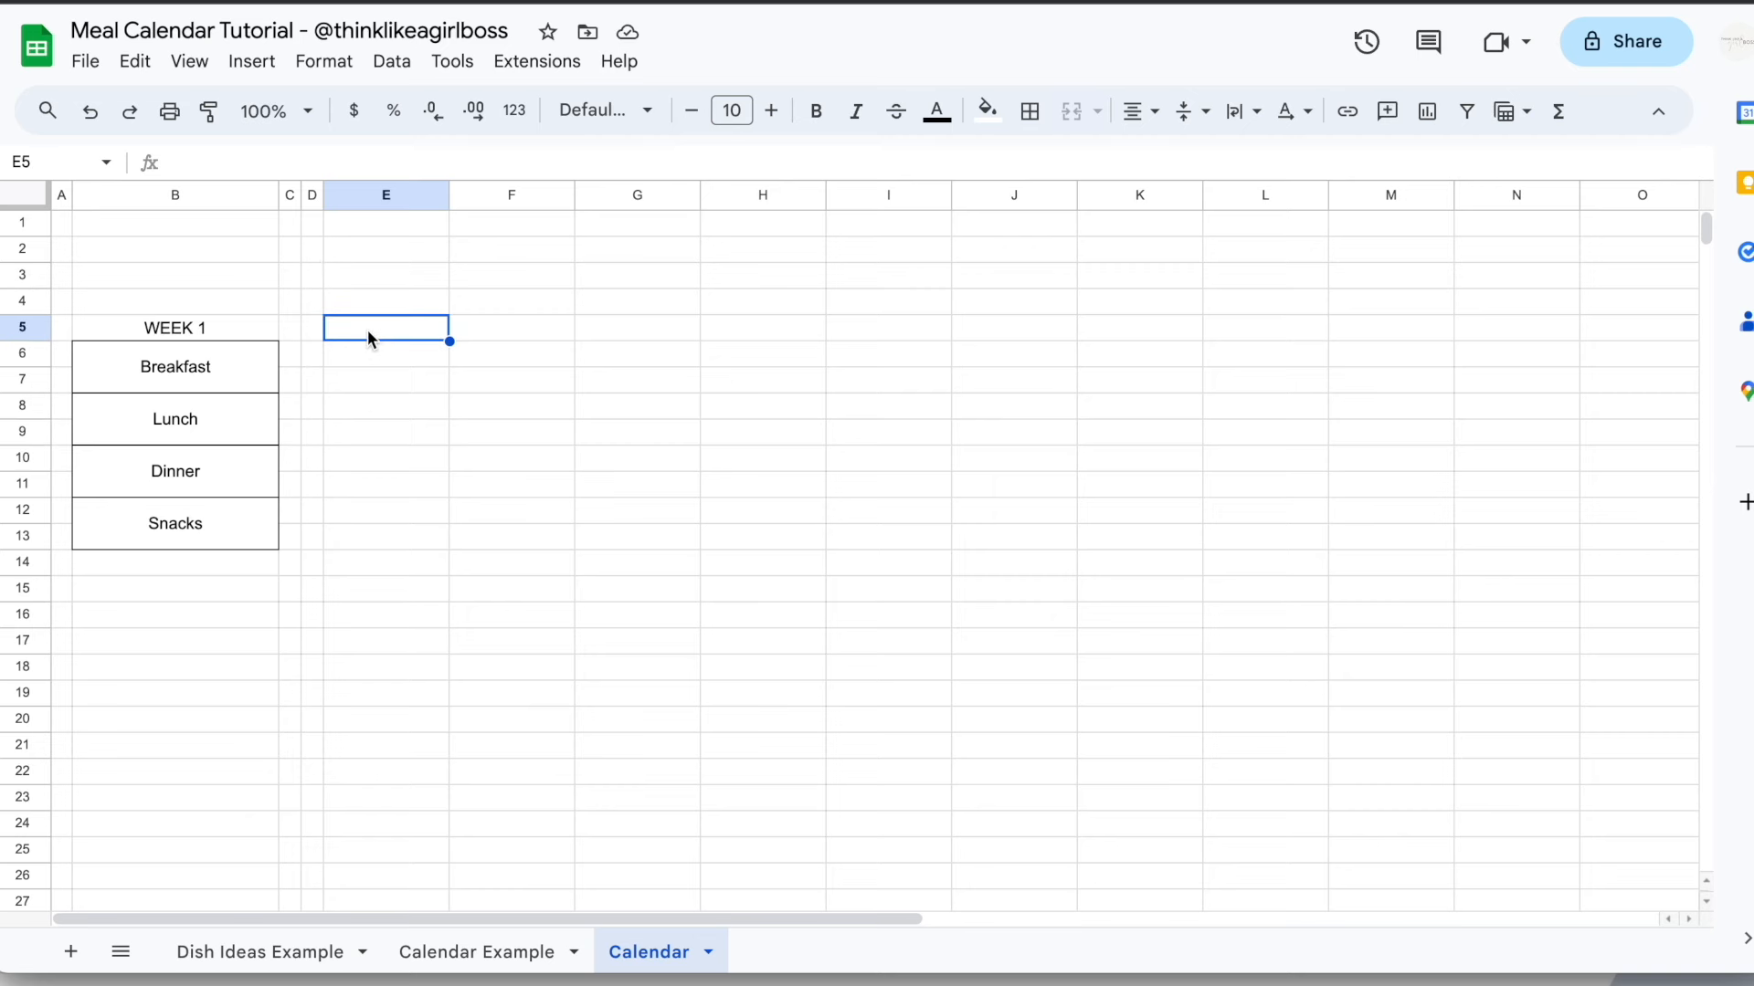
click(392, 61)
click(479, 563)
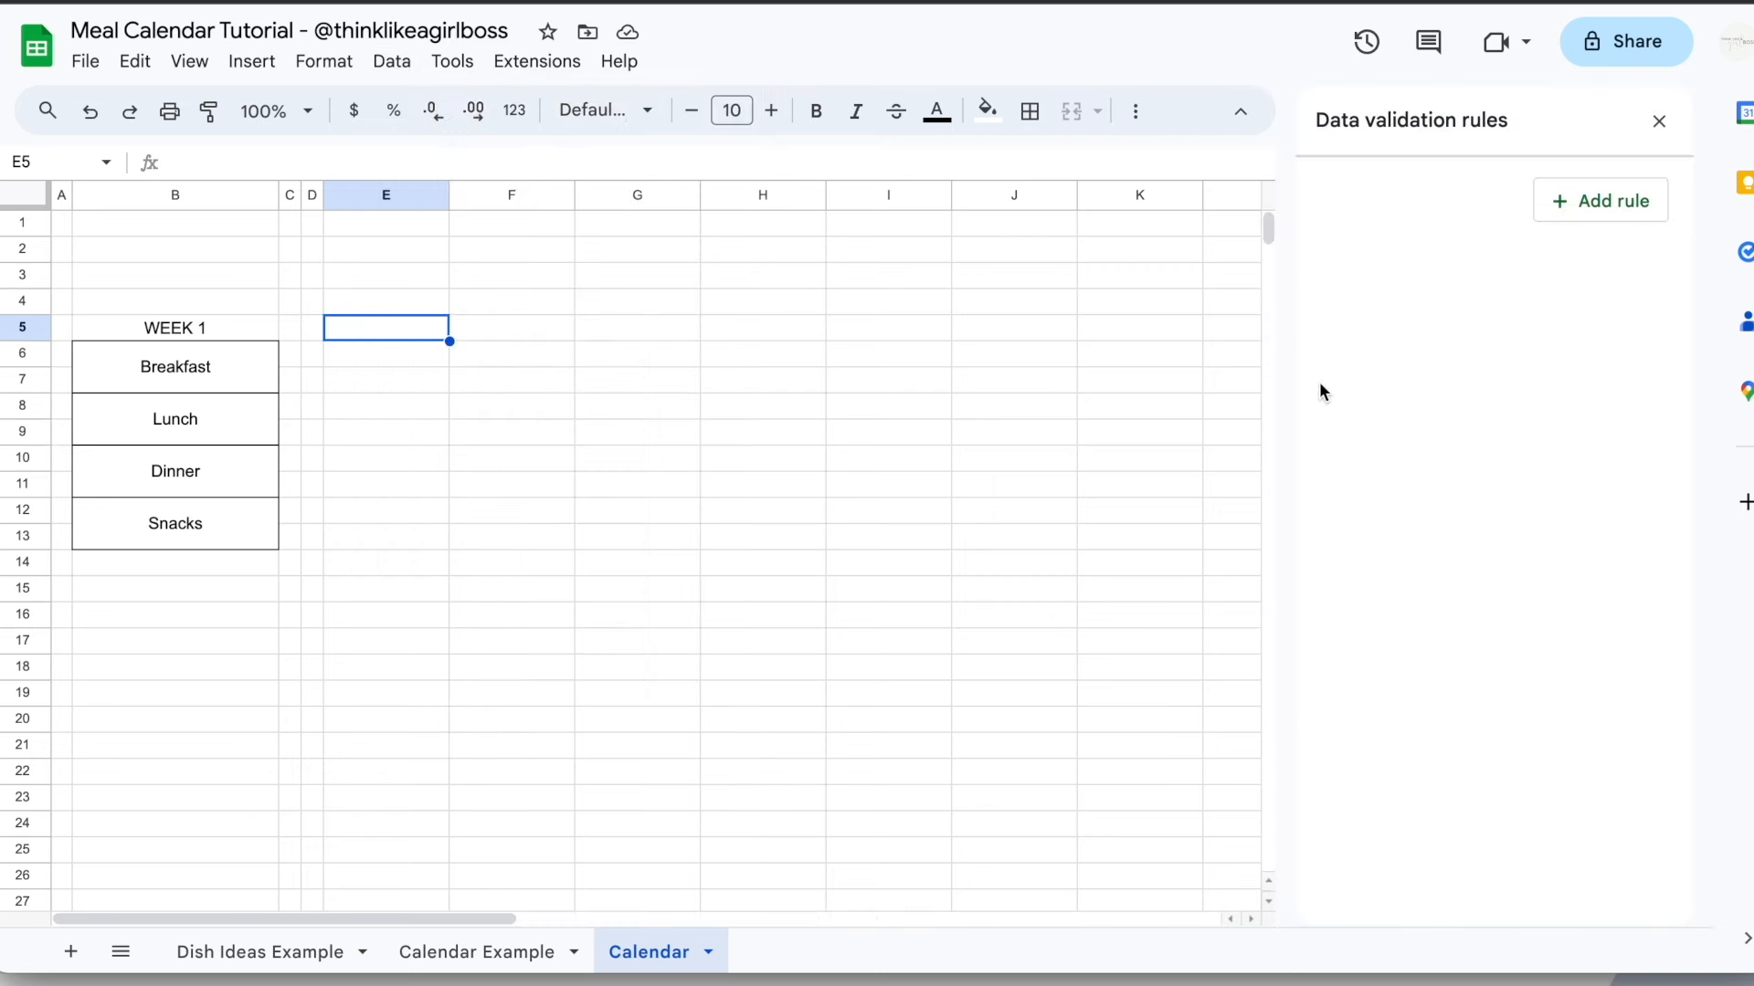
click(1629, 204)
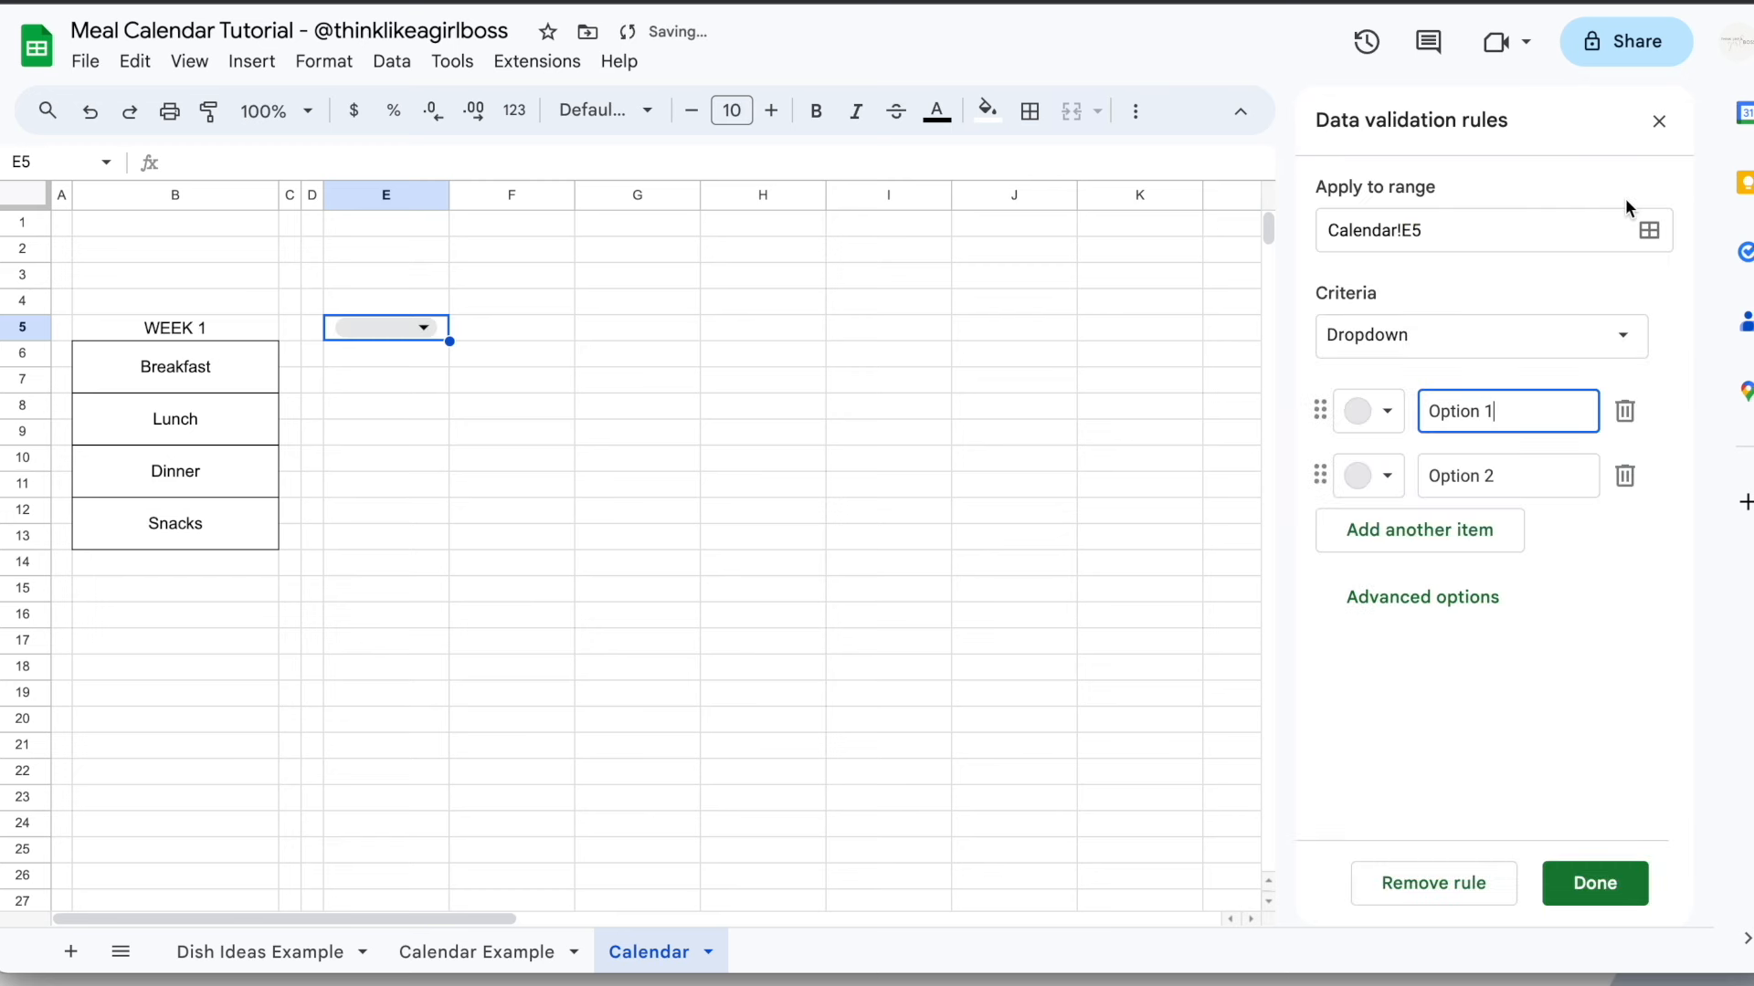
click(1620, 336)
scroll(1469, 607, down, 1)
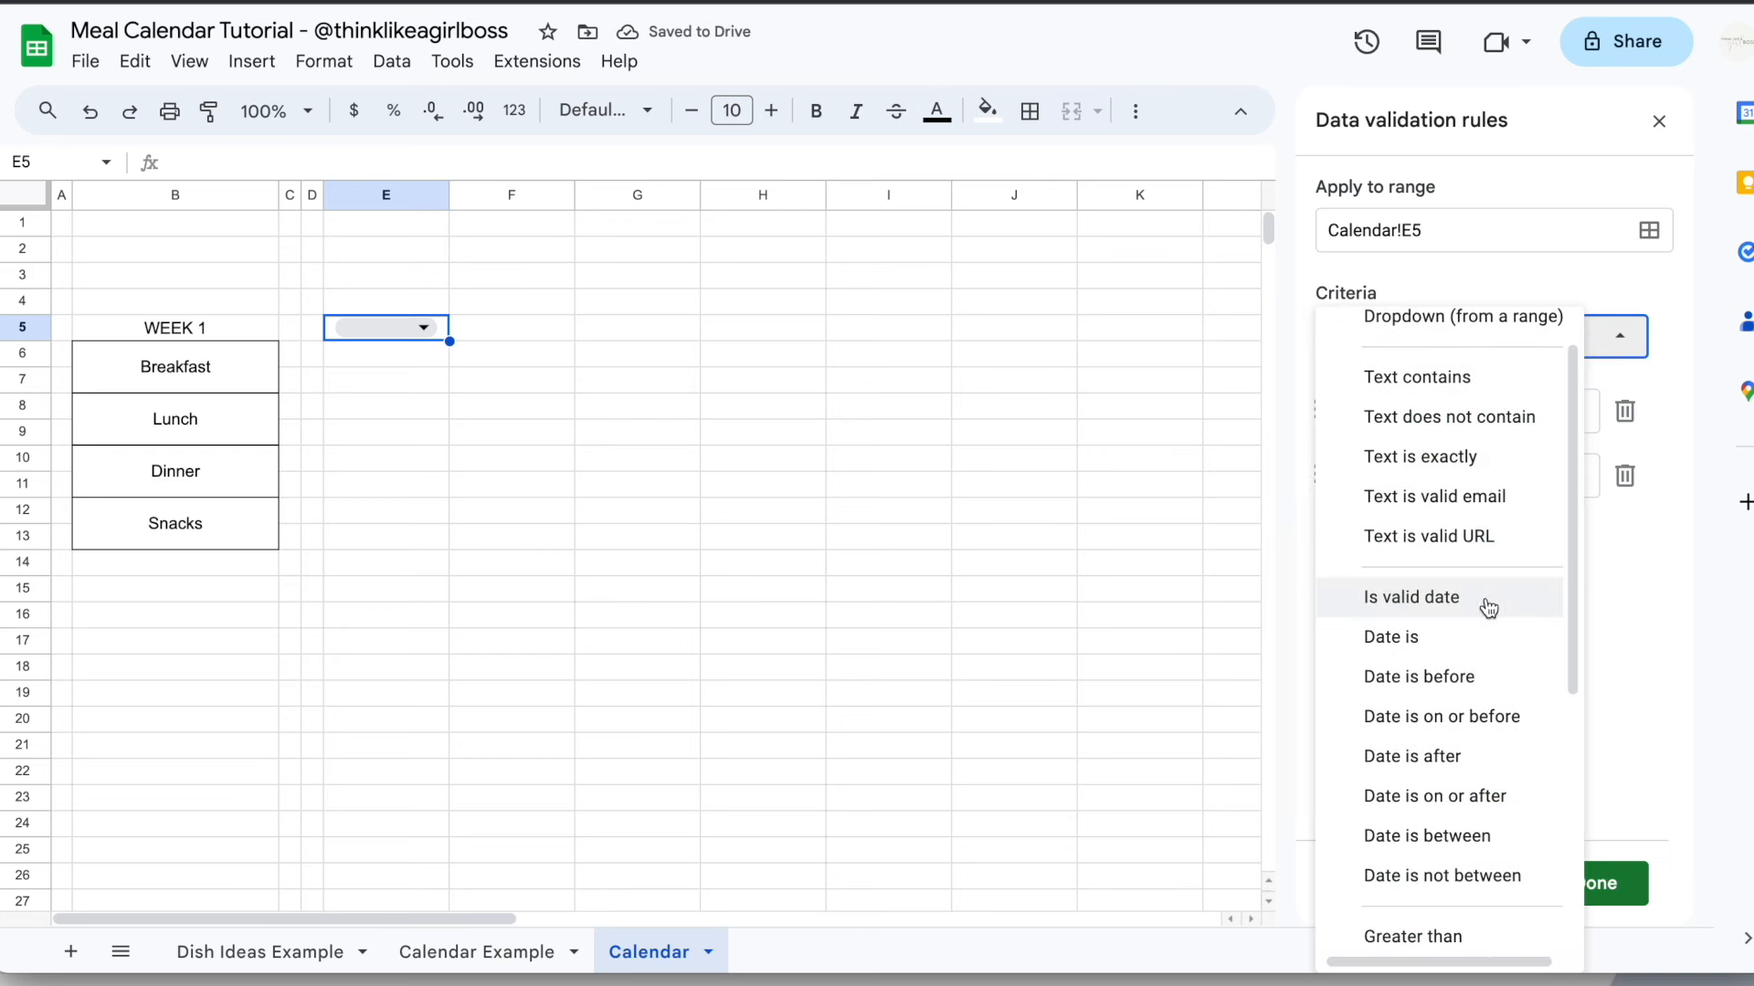
click(1505, 599)
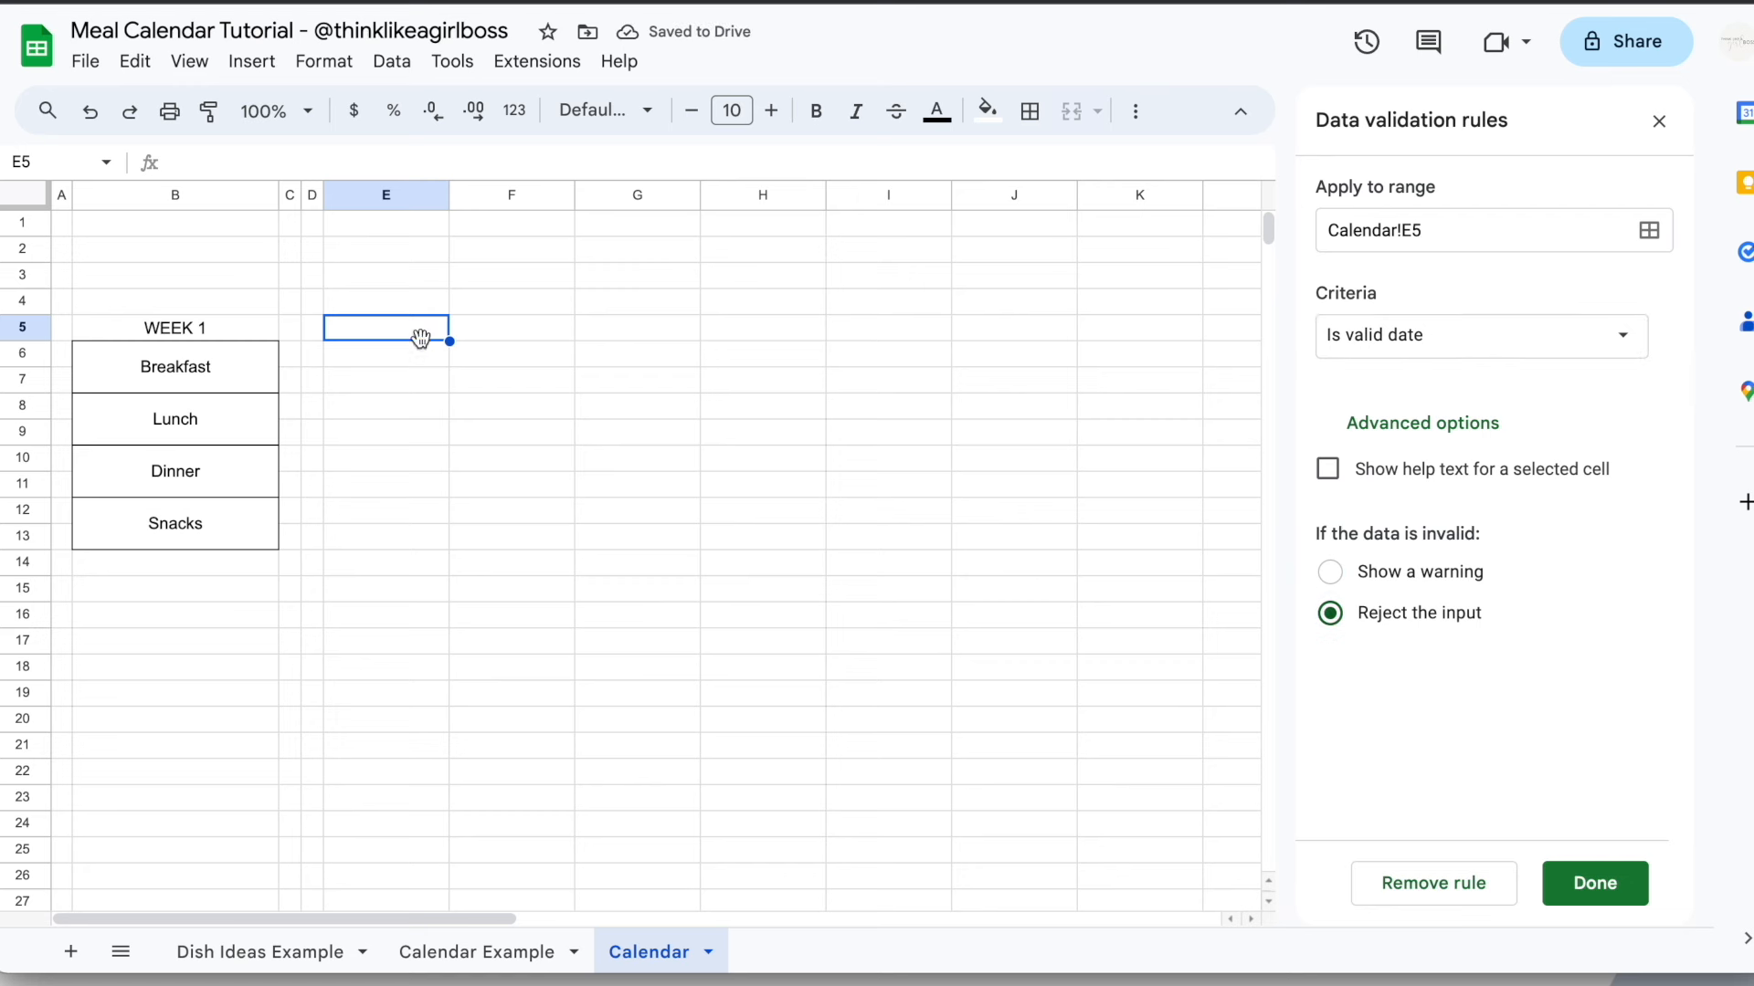
click(1634, 898)
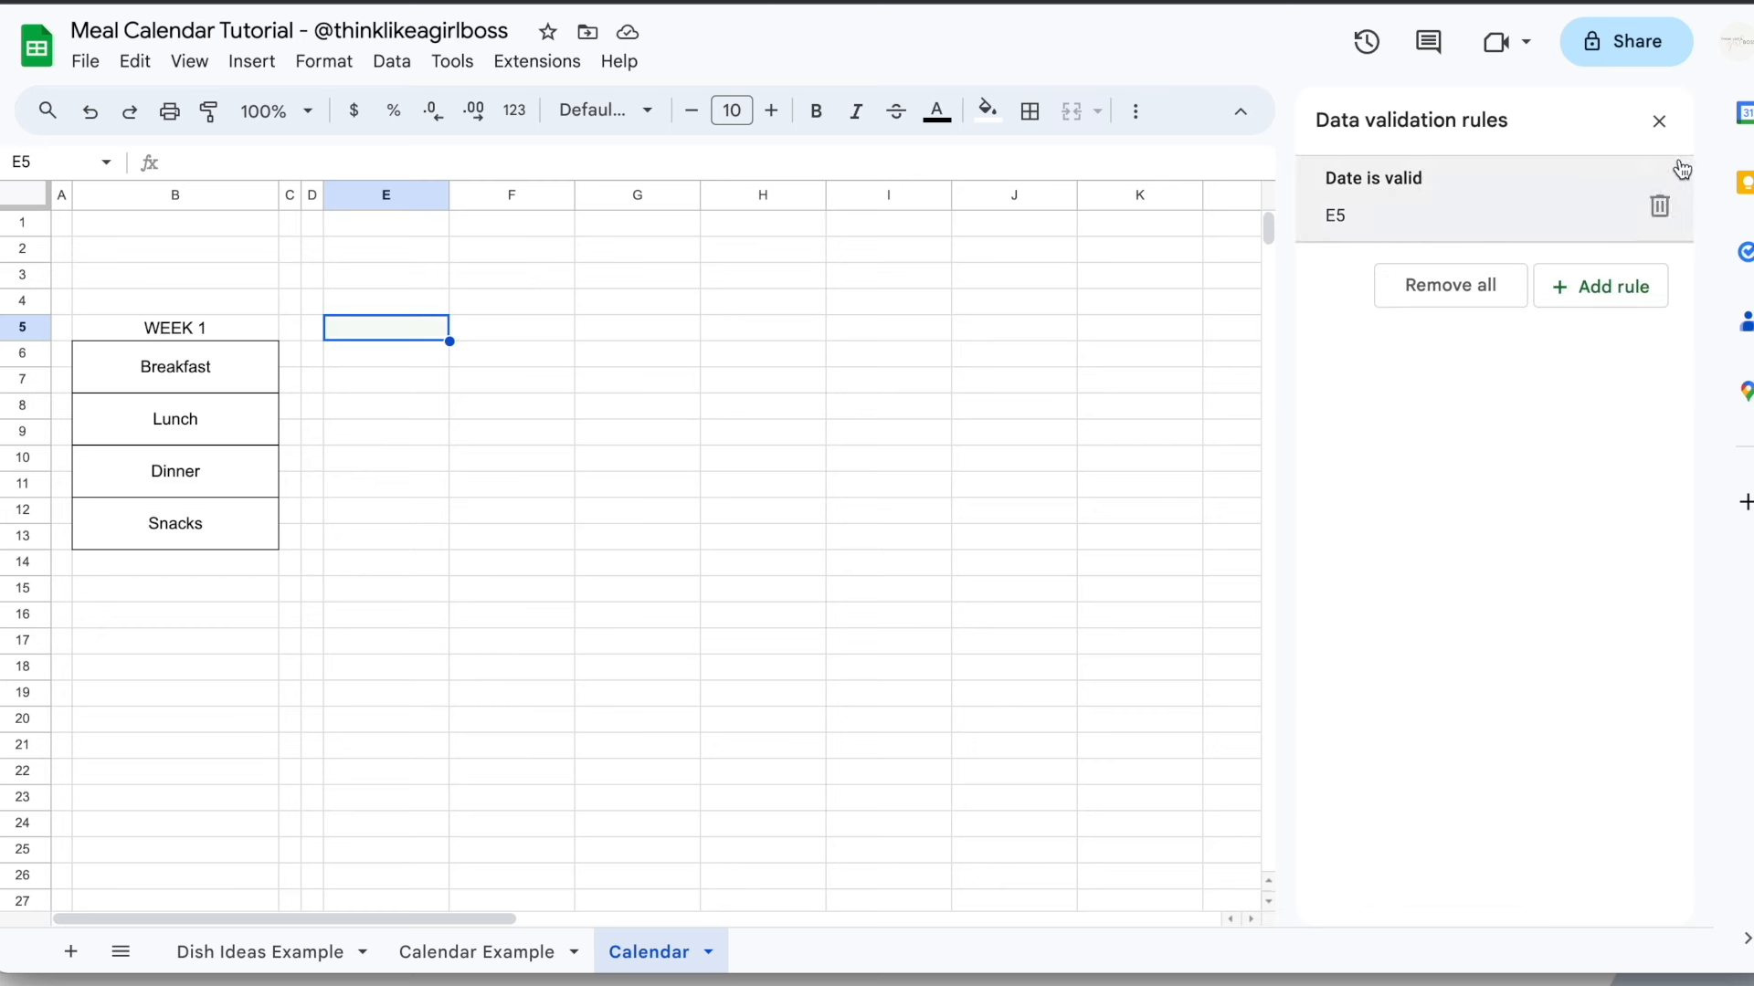
Enter 8/13/2023 in cell E5 from its date picker, and close the data validation rules
double_click(400, 322)
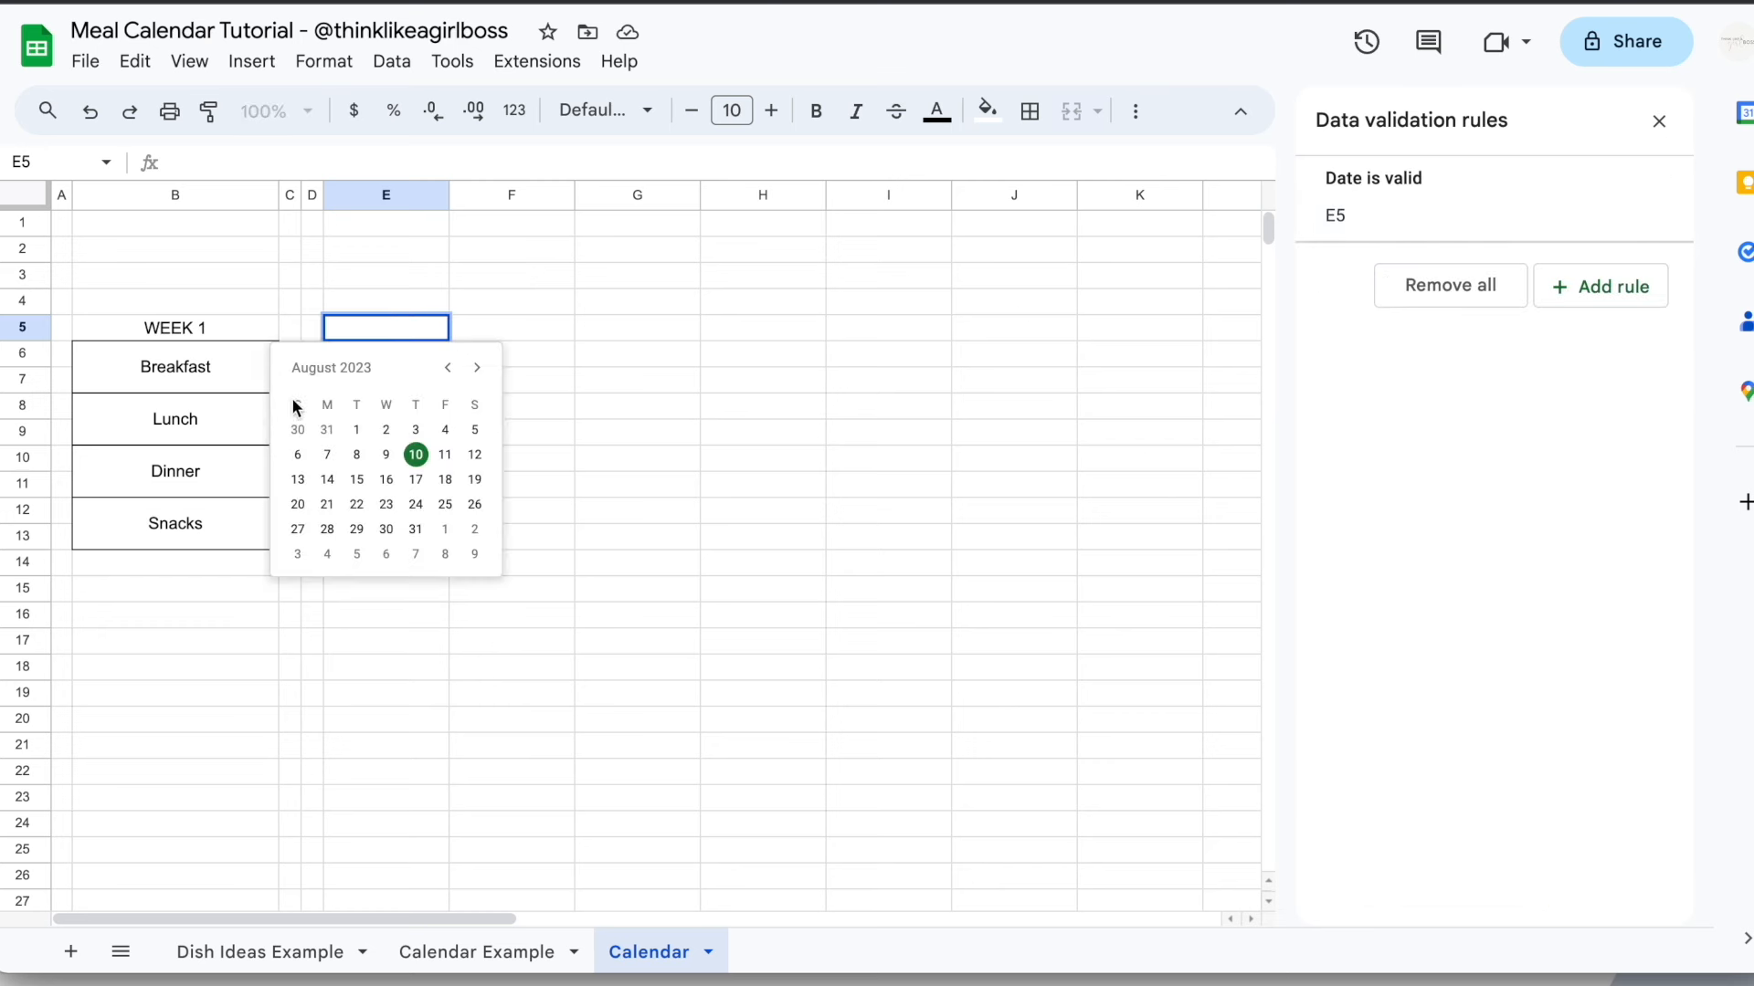
click(300, 481)
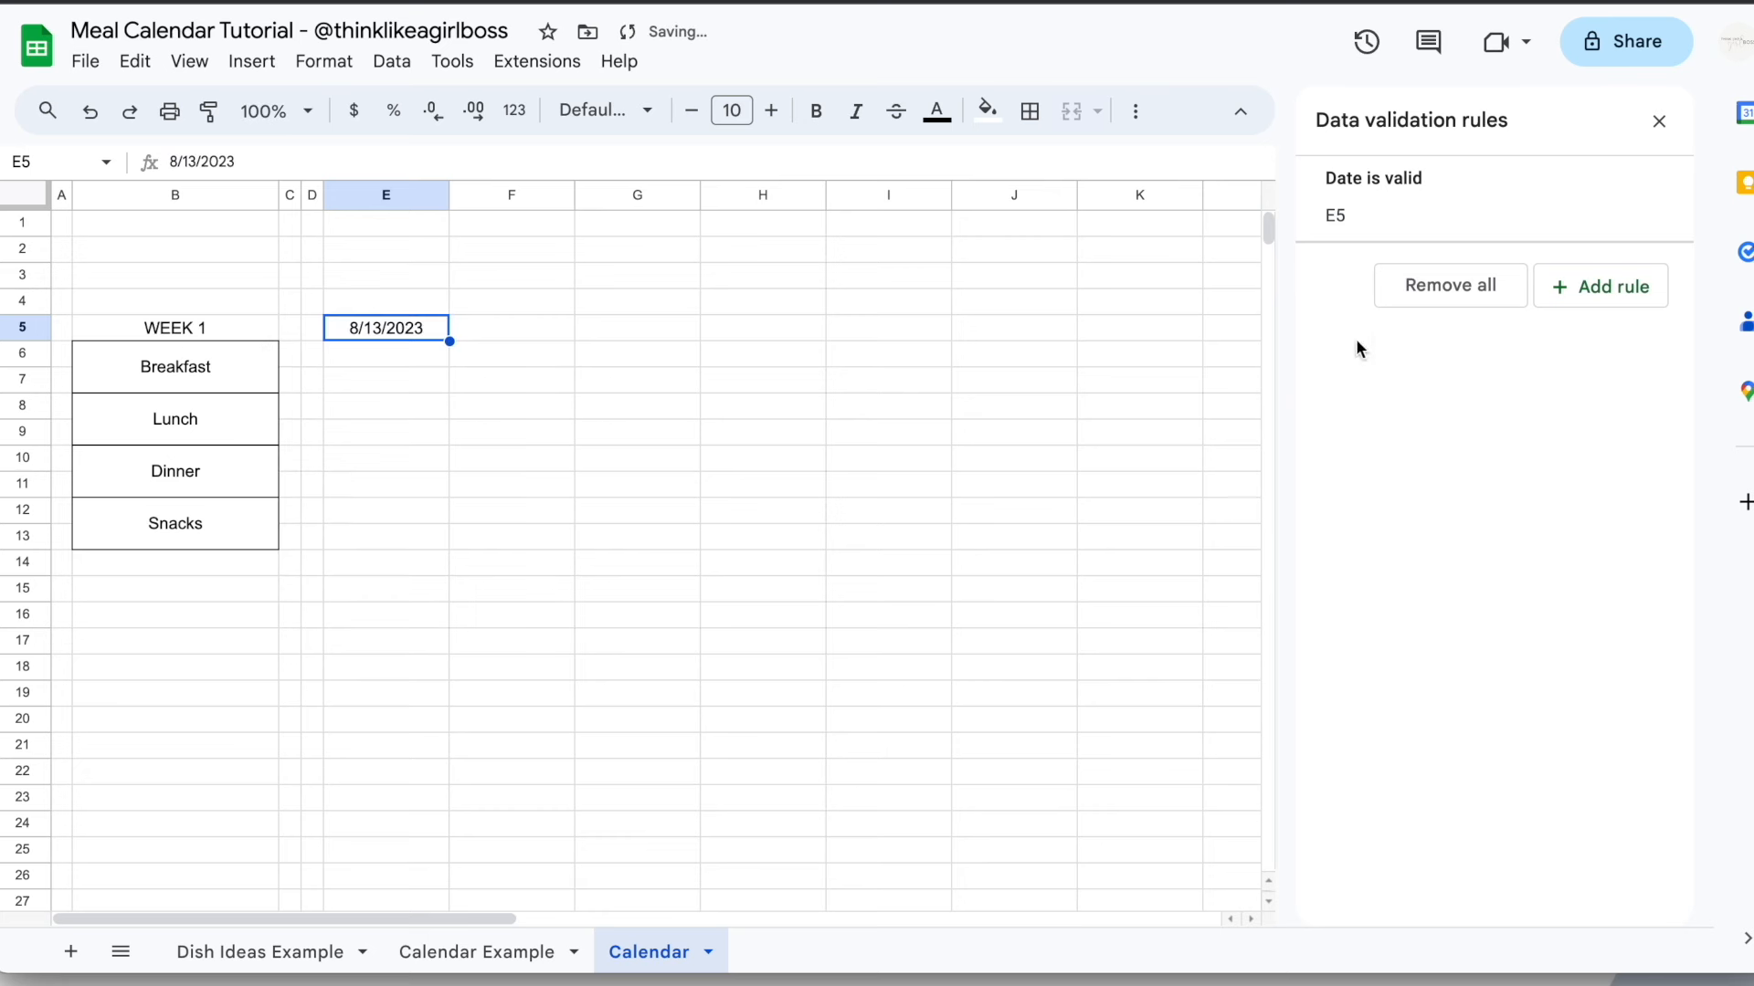
click(1658, 122)
click(400, 329)
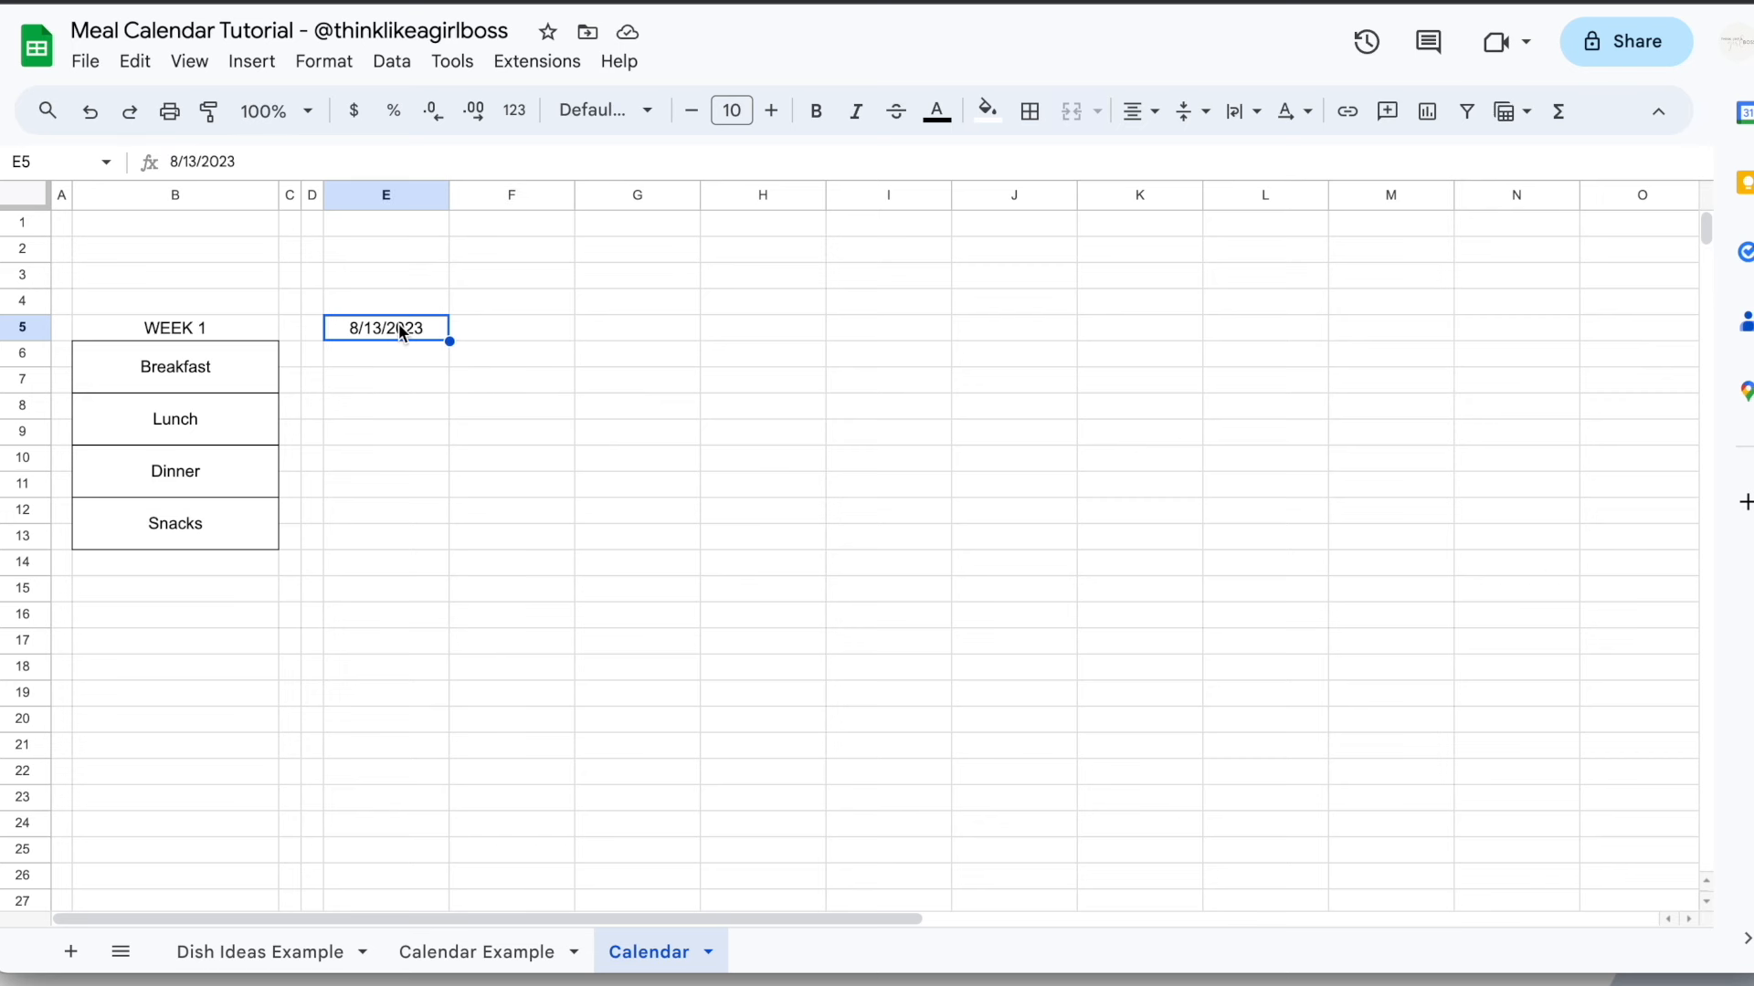
key(Right)
key(Right)
key(Right)
key(Right)
key(Right)
key(Right)
key(Left)
key(Left)
key(Left)
key(Left)
key(Left)
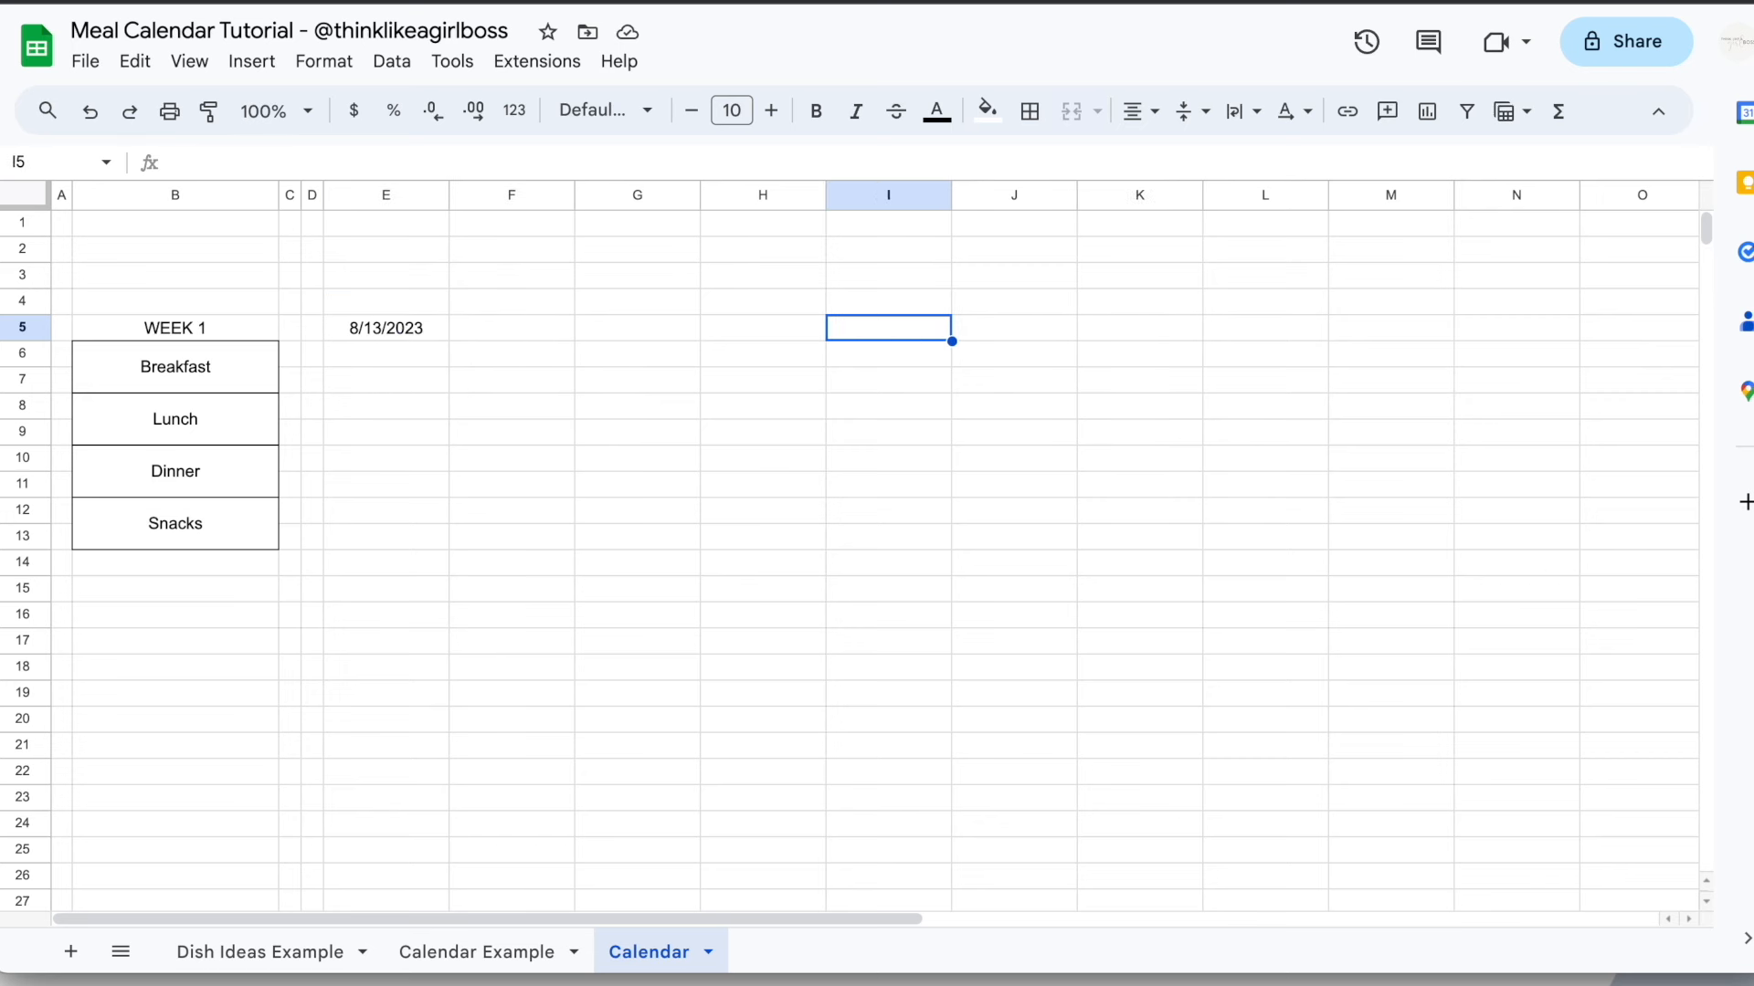
click(399, 330)
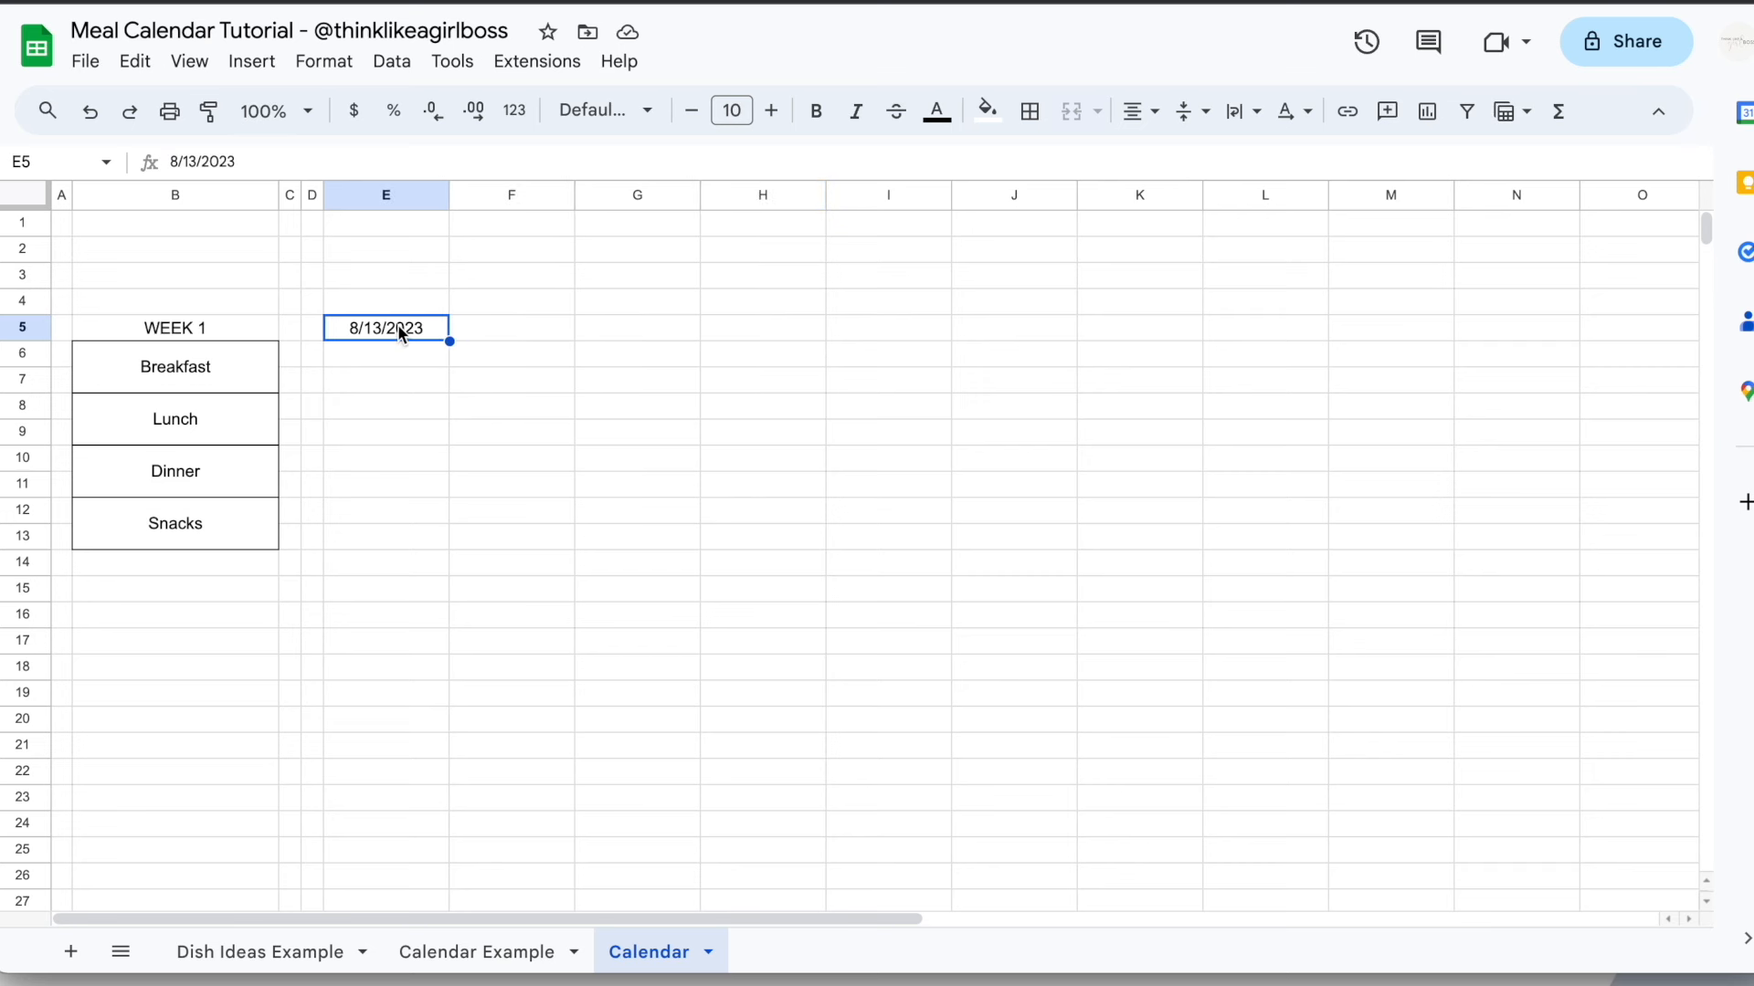
Enter the formula =E5+1 in cell F5 for the day after the start date
click(498, 336)
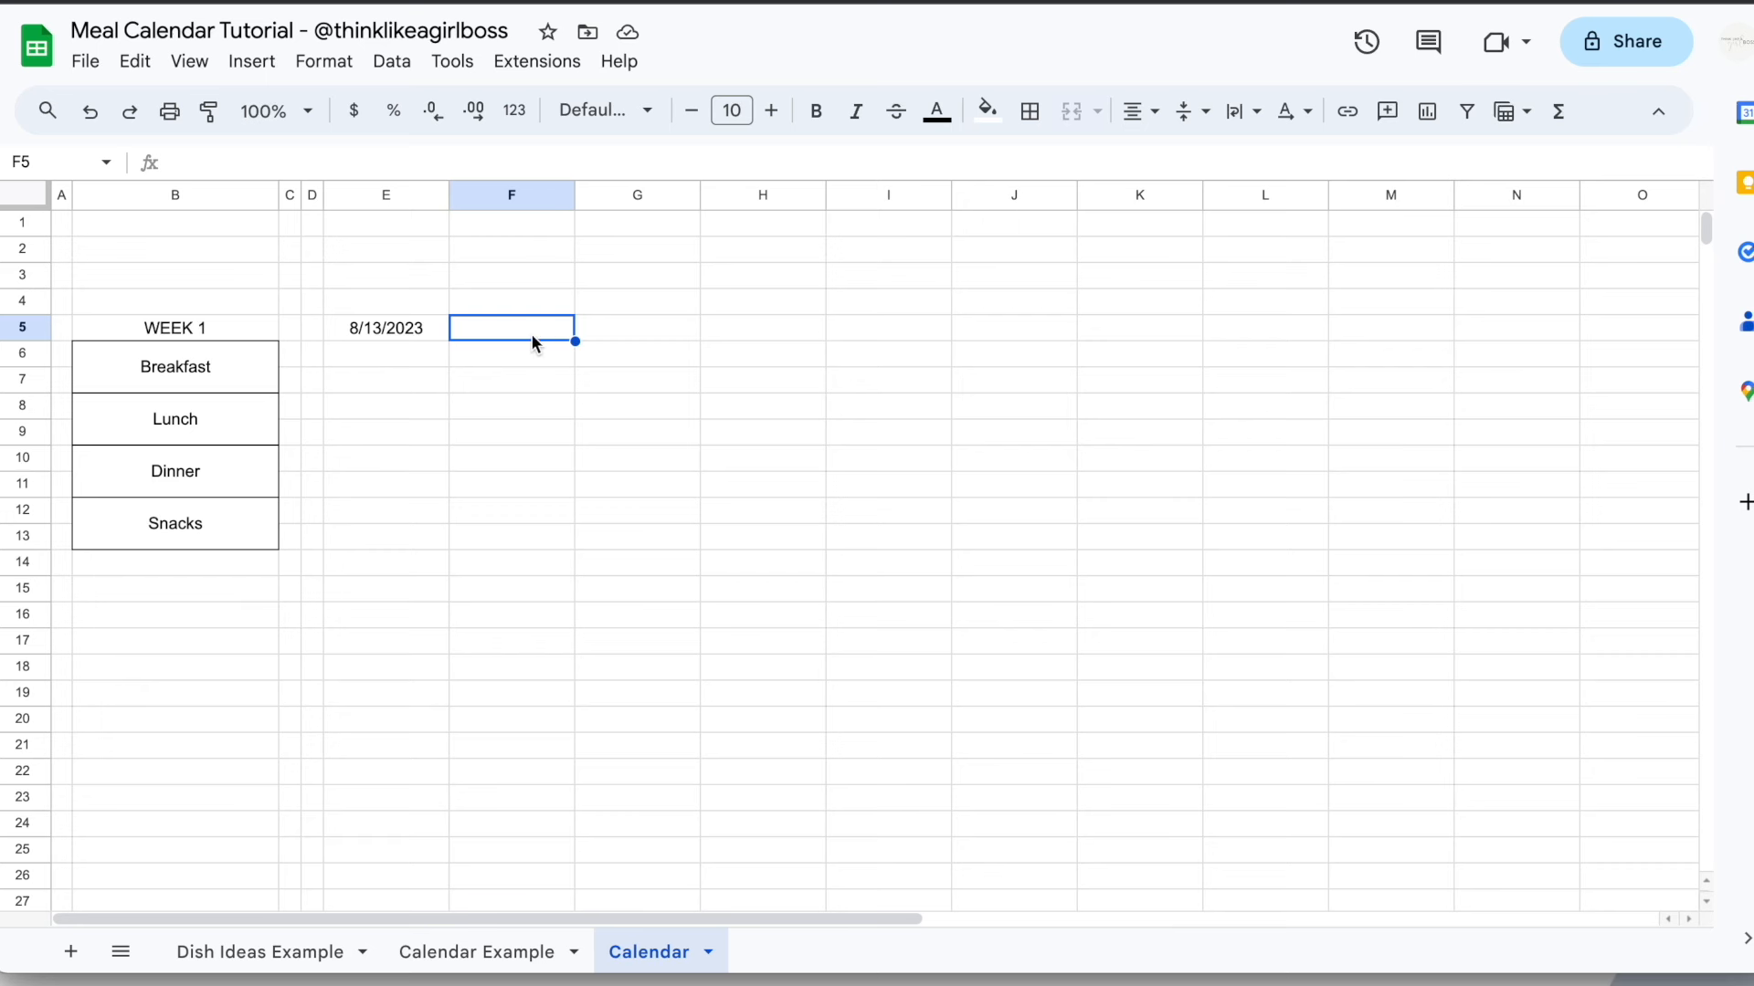
text(=)
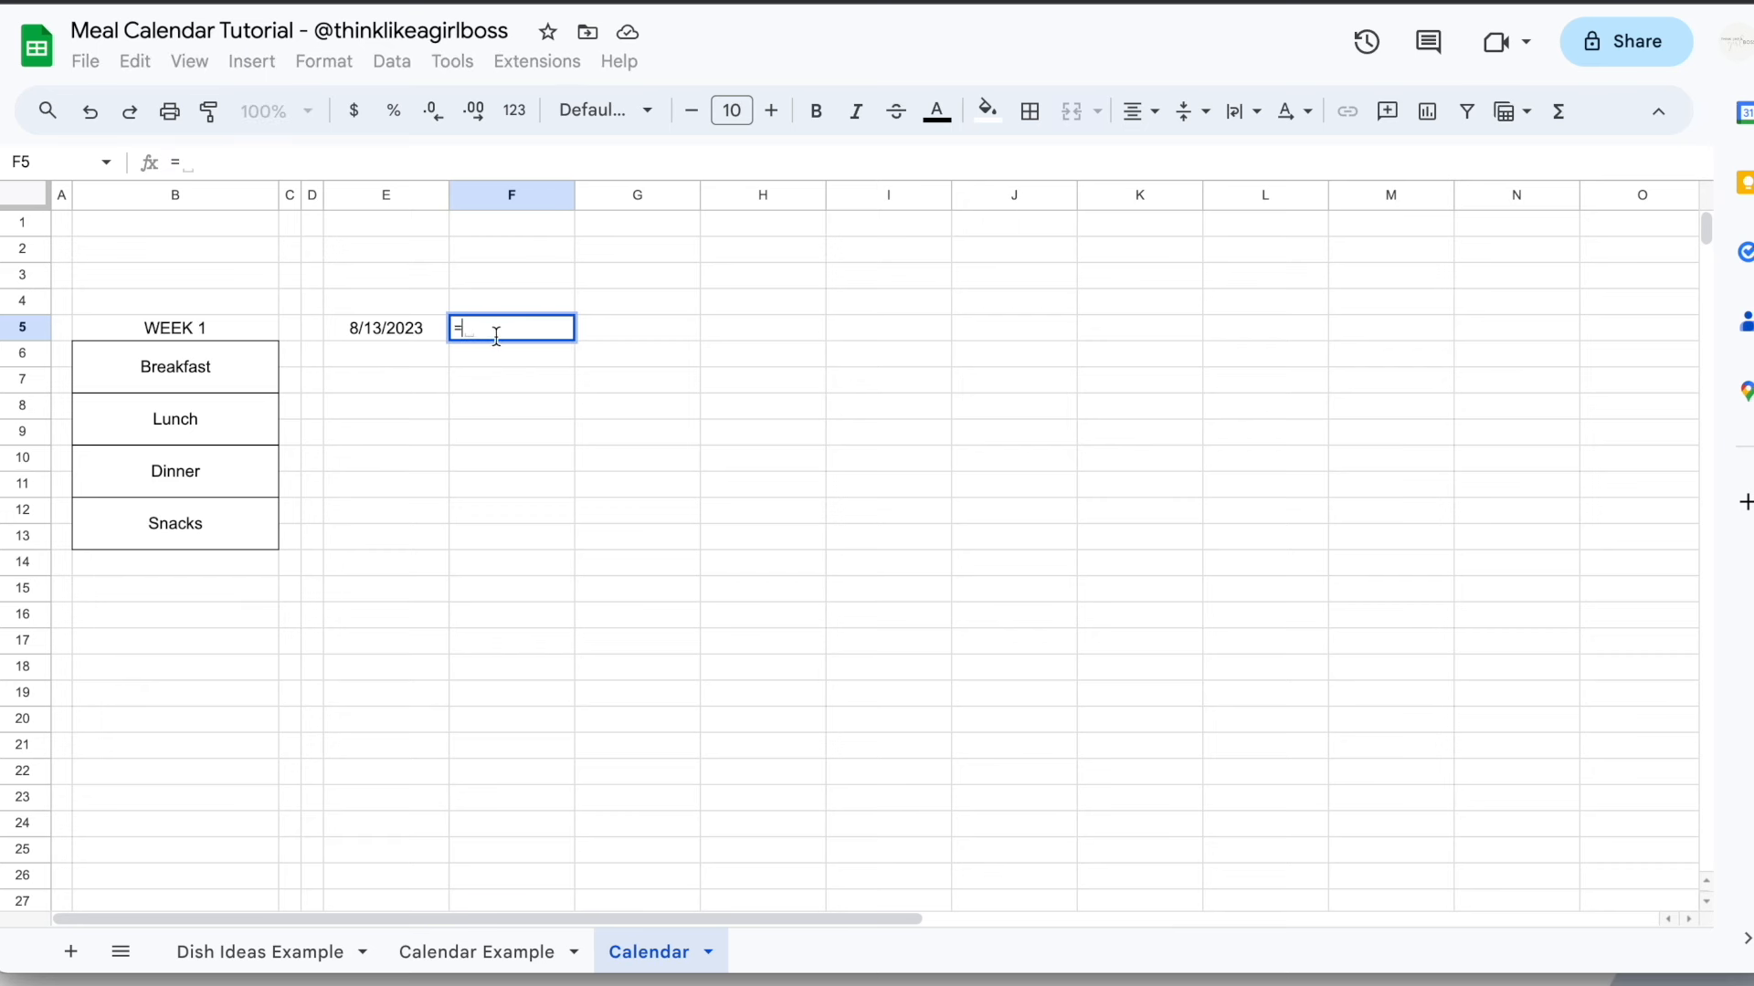
click(412, 329)
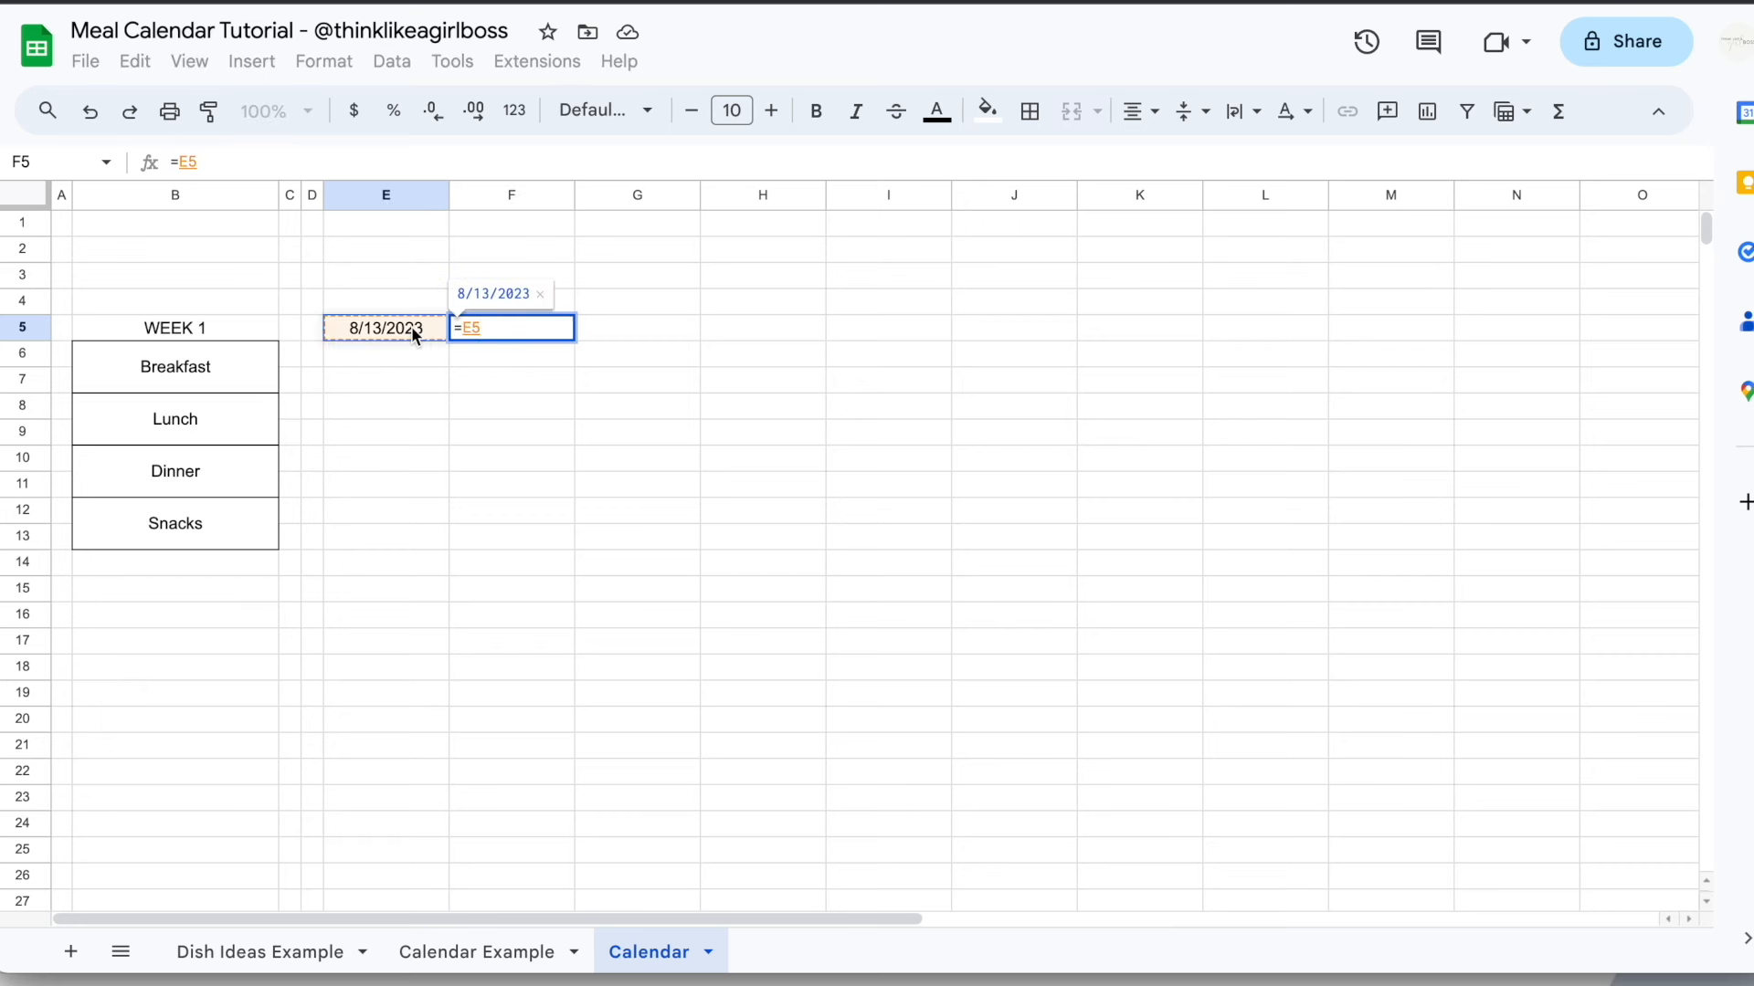
text(+1)
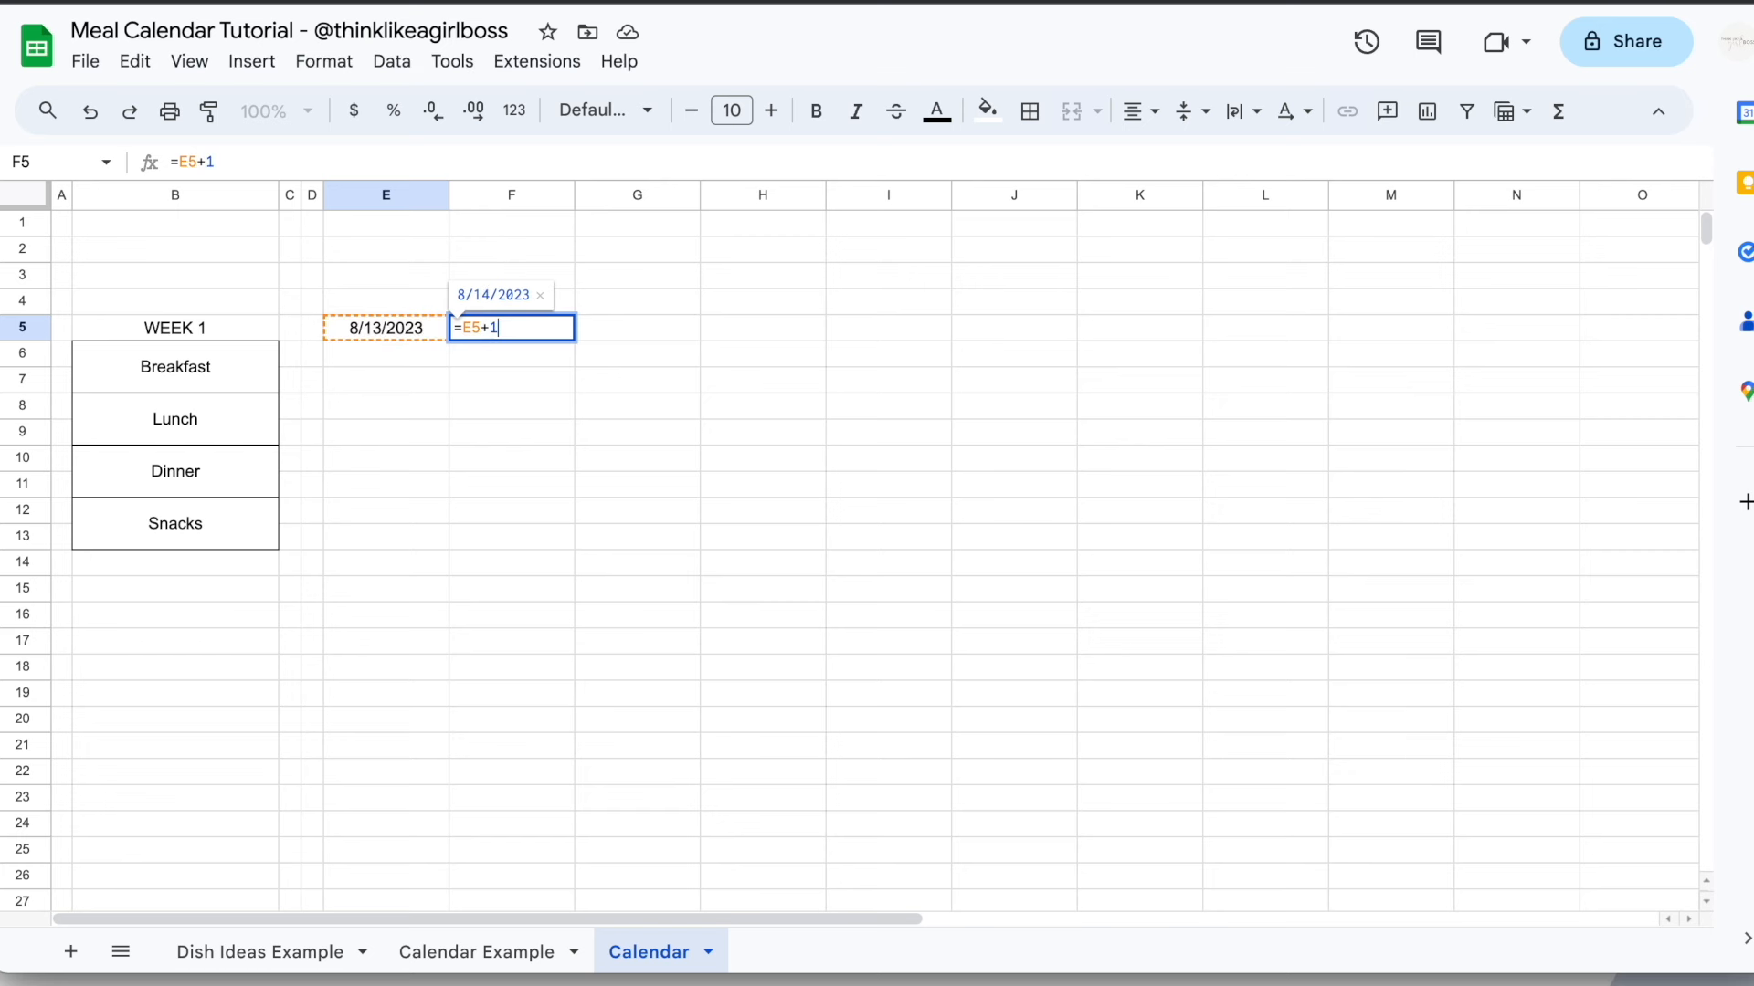
key(Return)
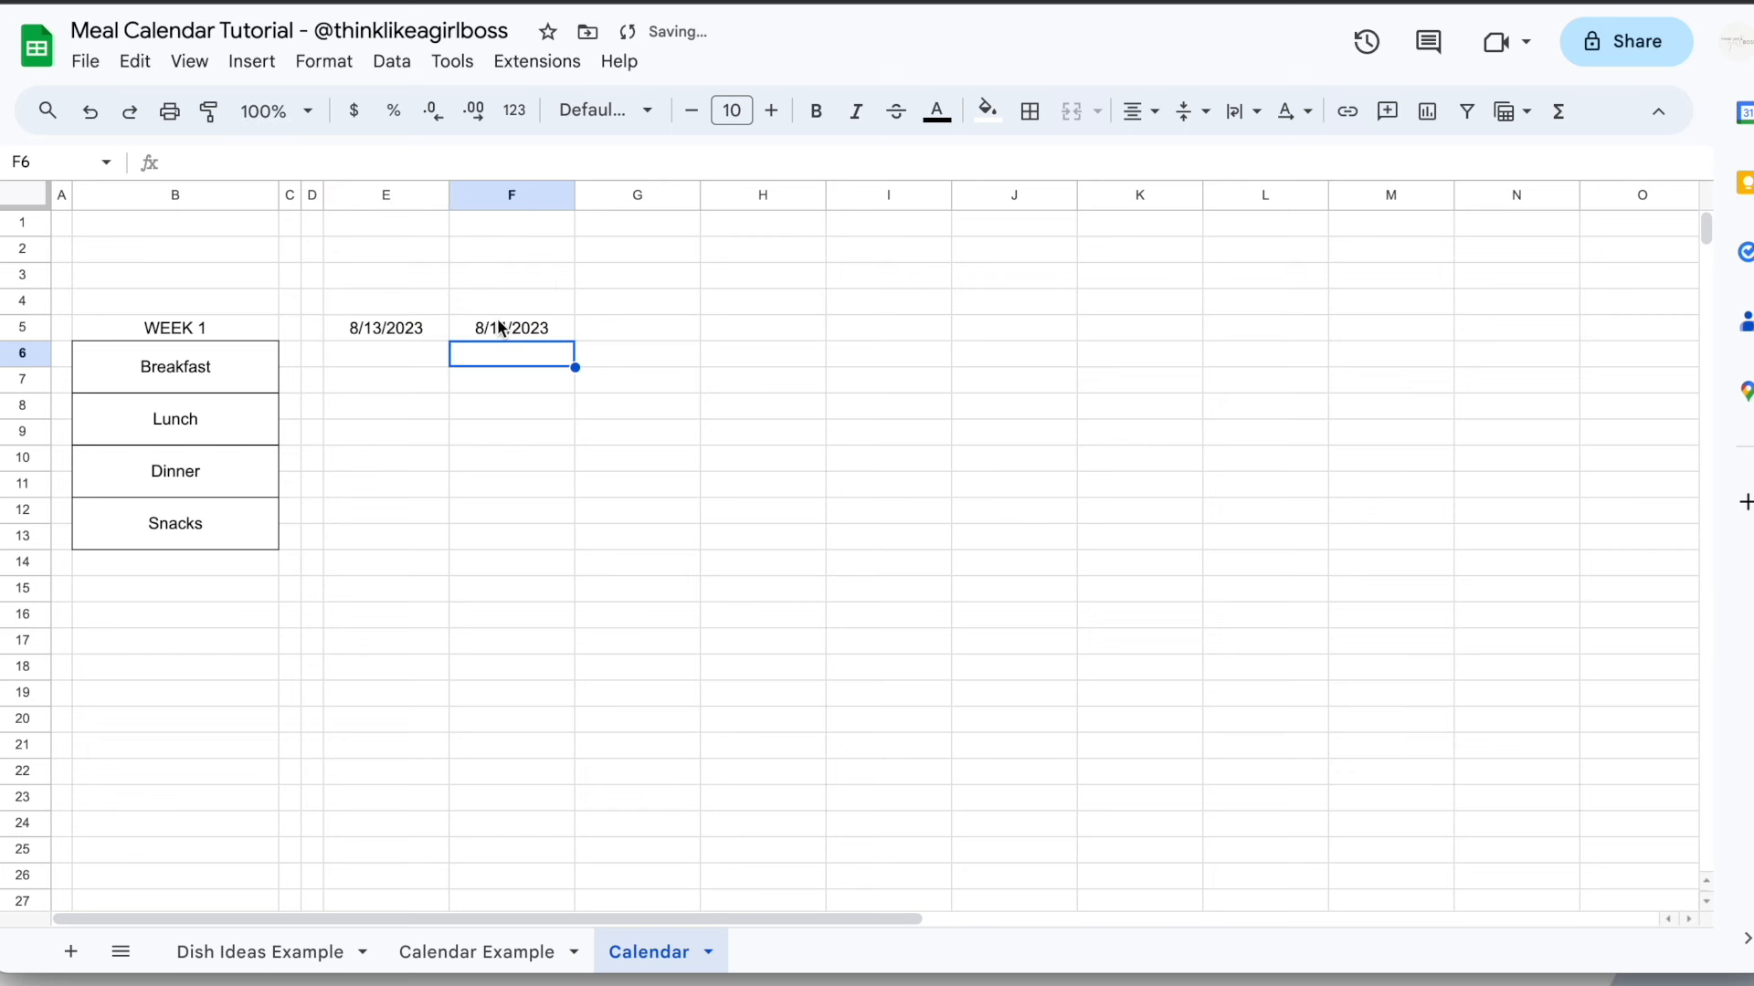
Fill the date formula from F5 across the row through K5
click(501, 328)
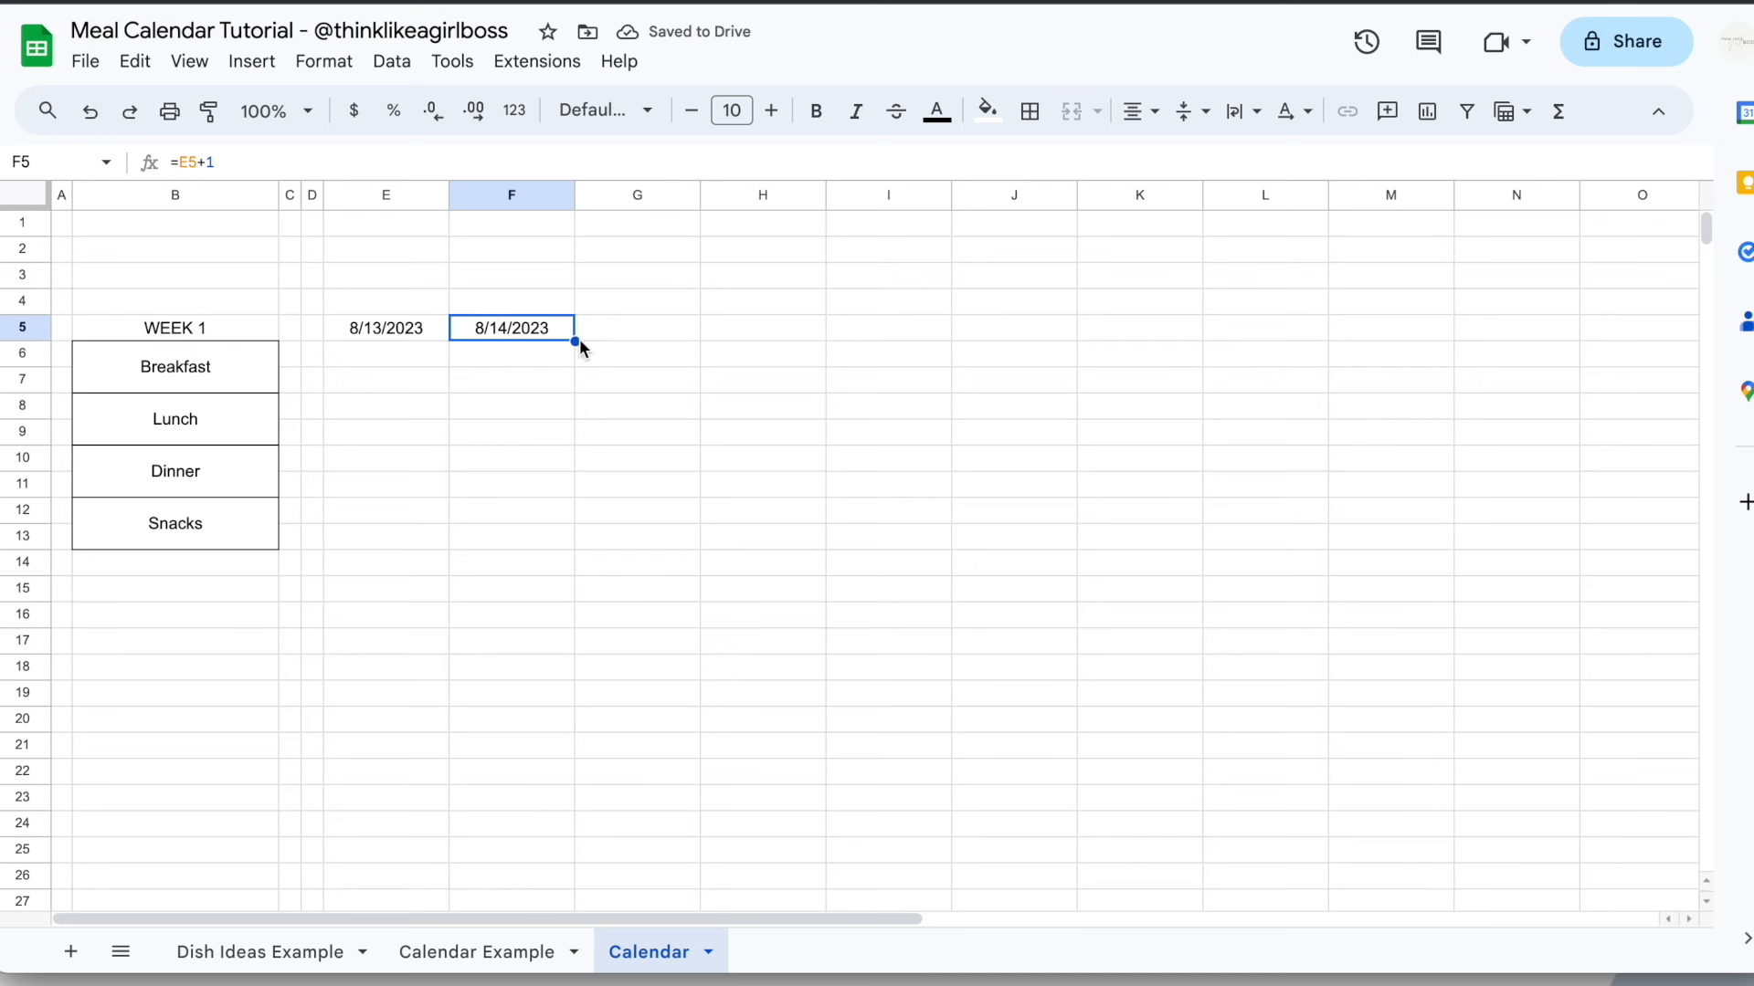
click(644, 331)
click(758, 331)
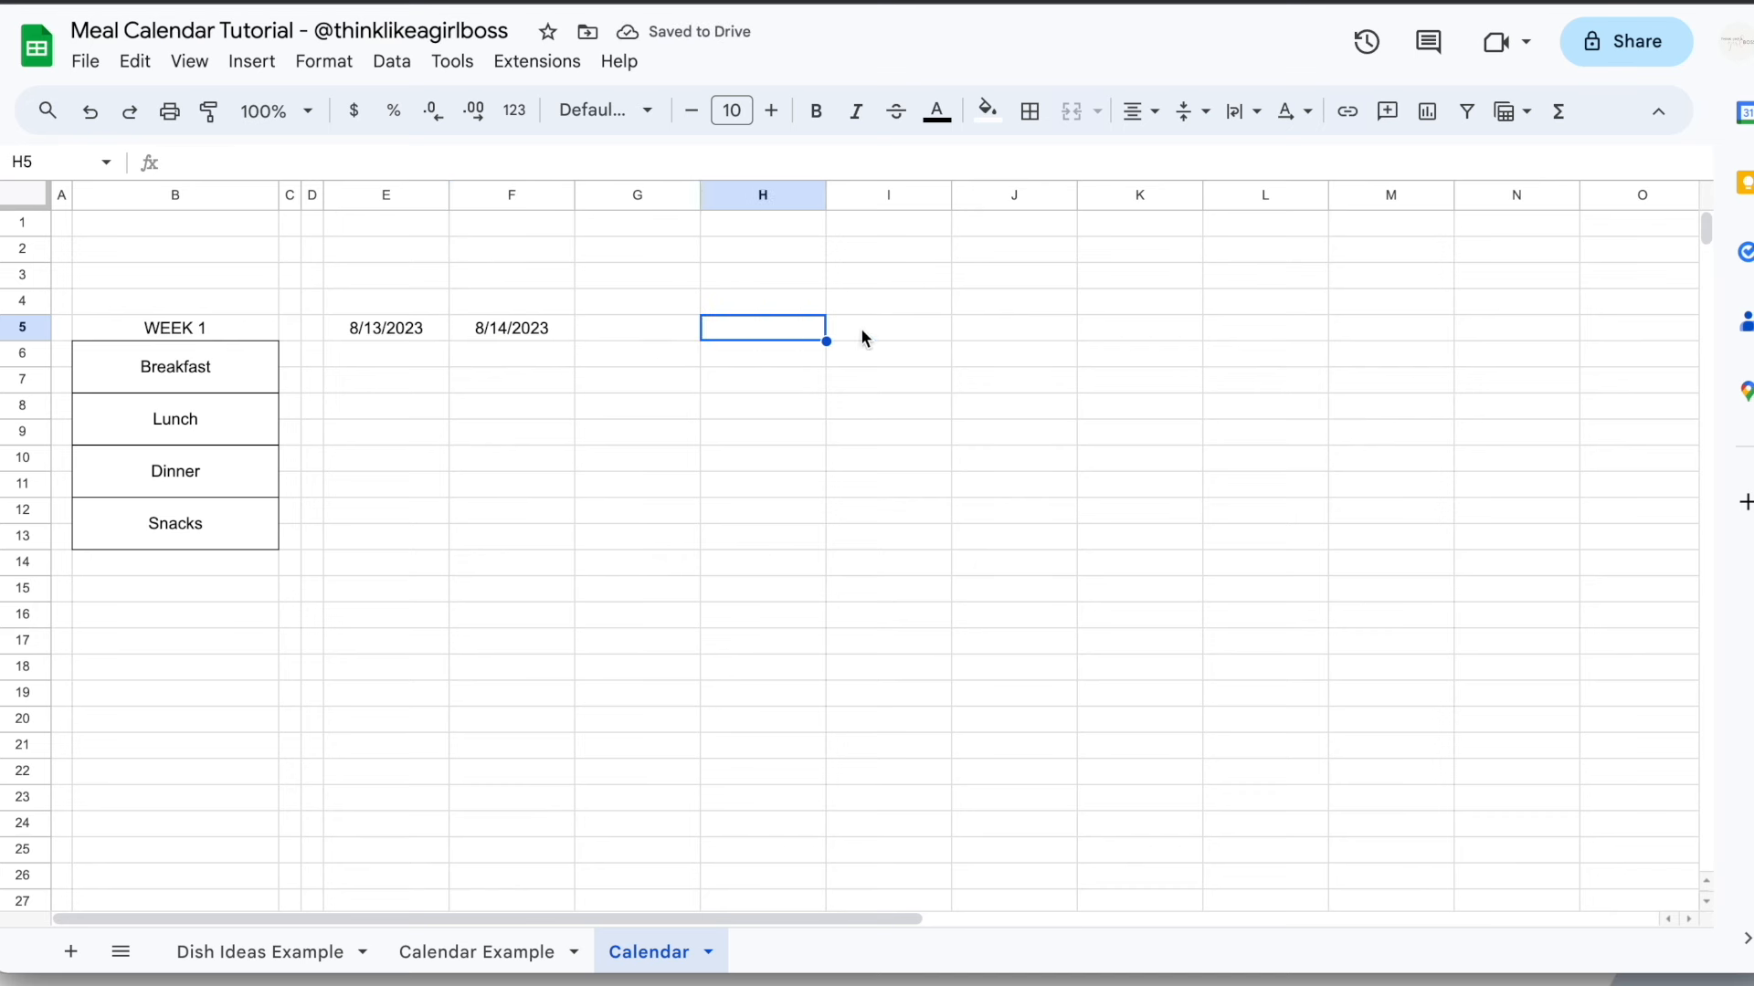
click(860, 327)
click(983, 327)
click(544, 334)
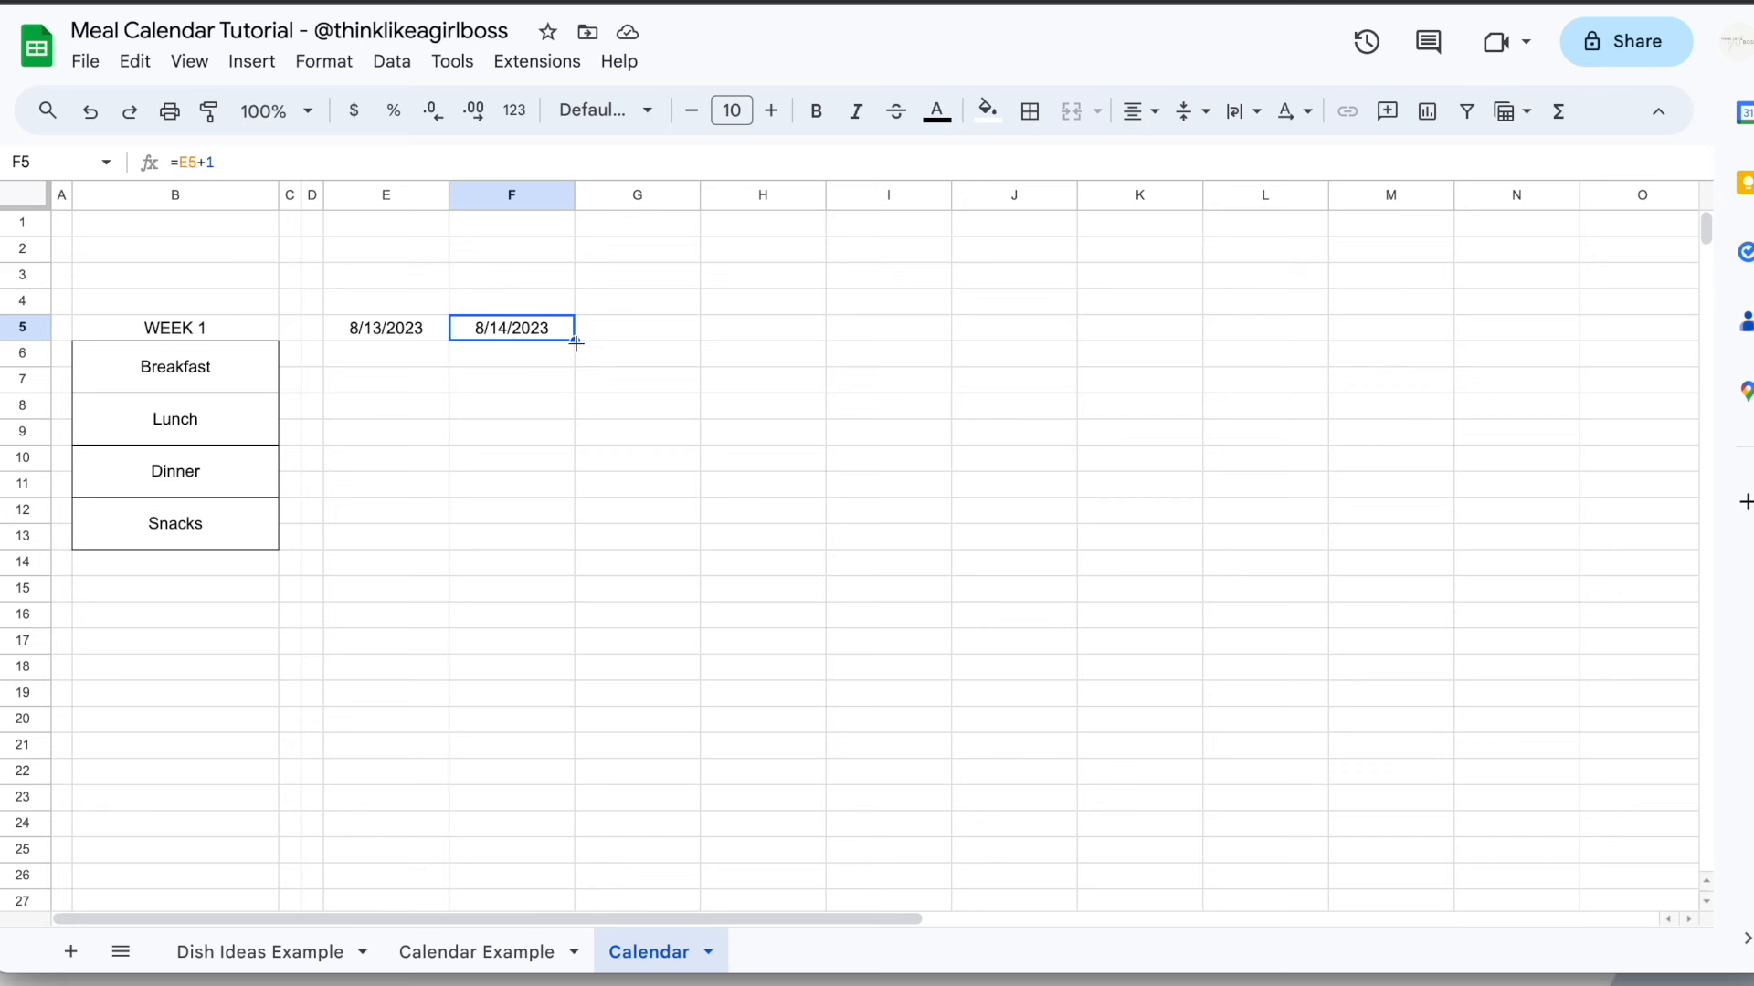
drag(575, 342, 1132, 333)
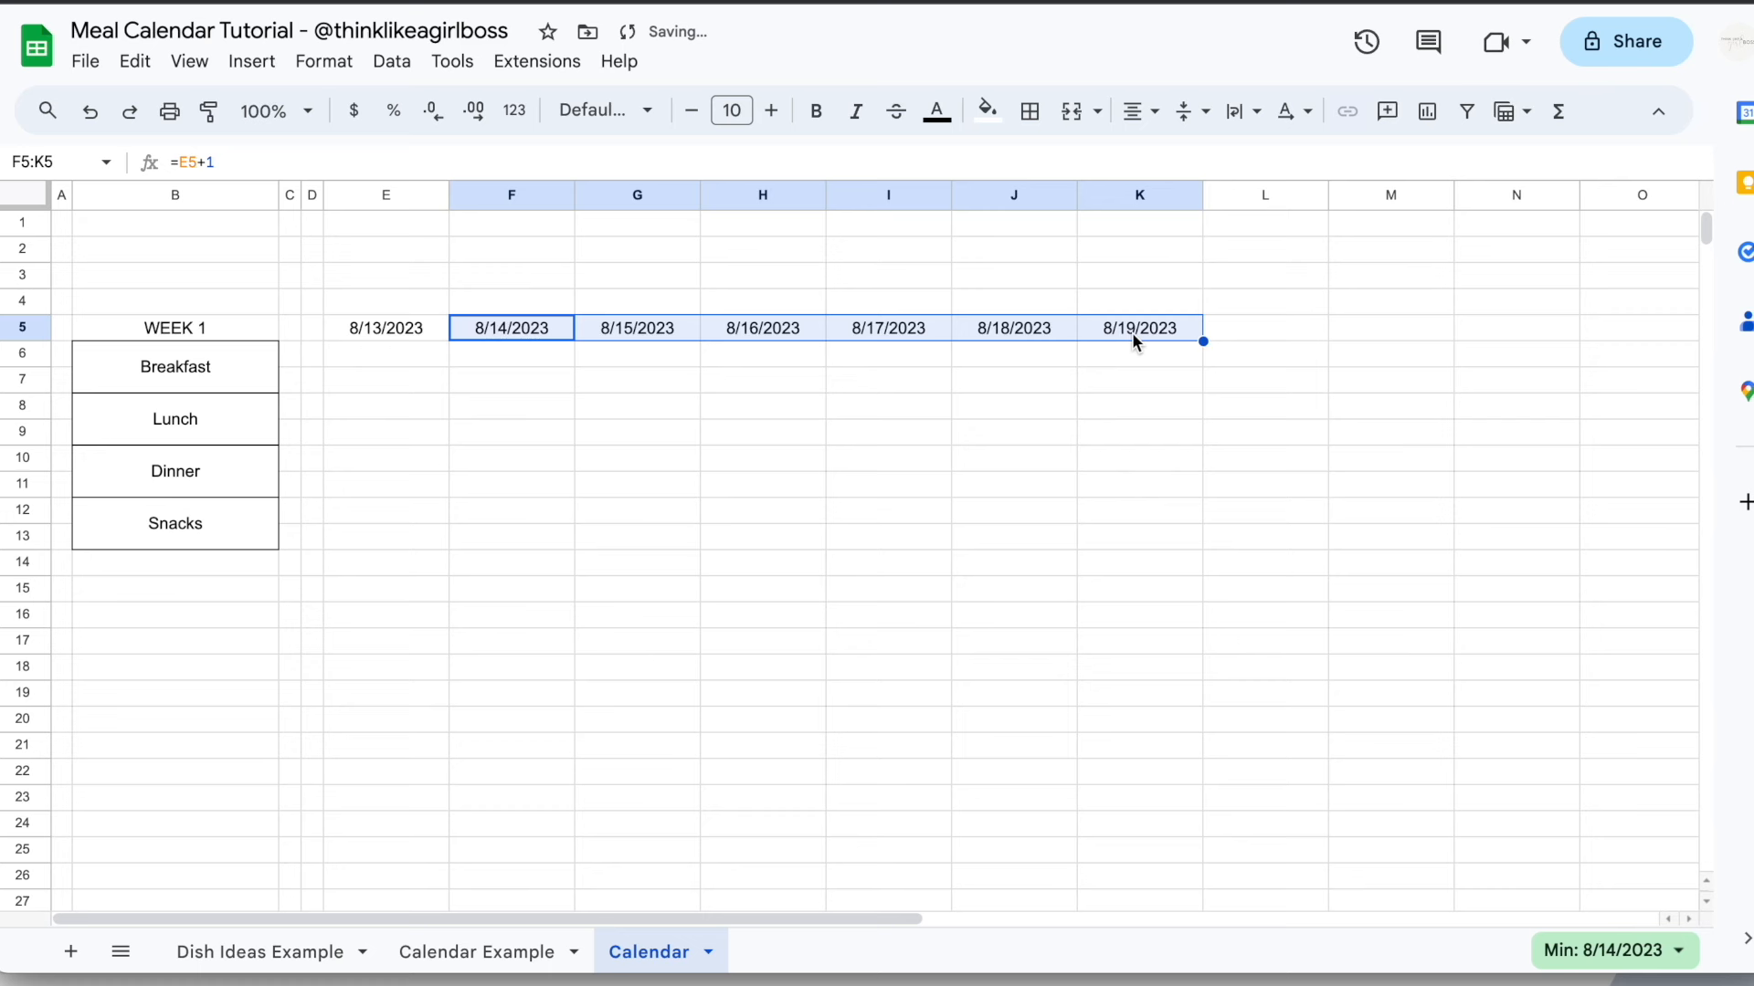
Examine the filled date cells F5 through K5 one by one
click(1135, 430)
click(521, 328)
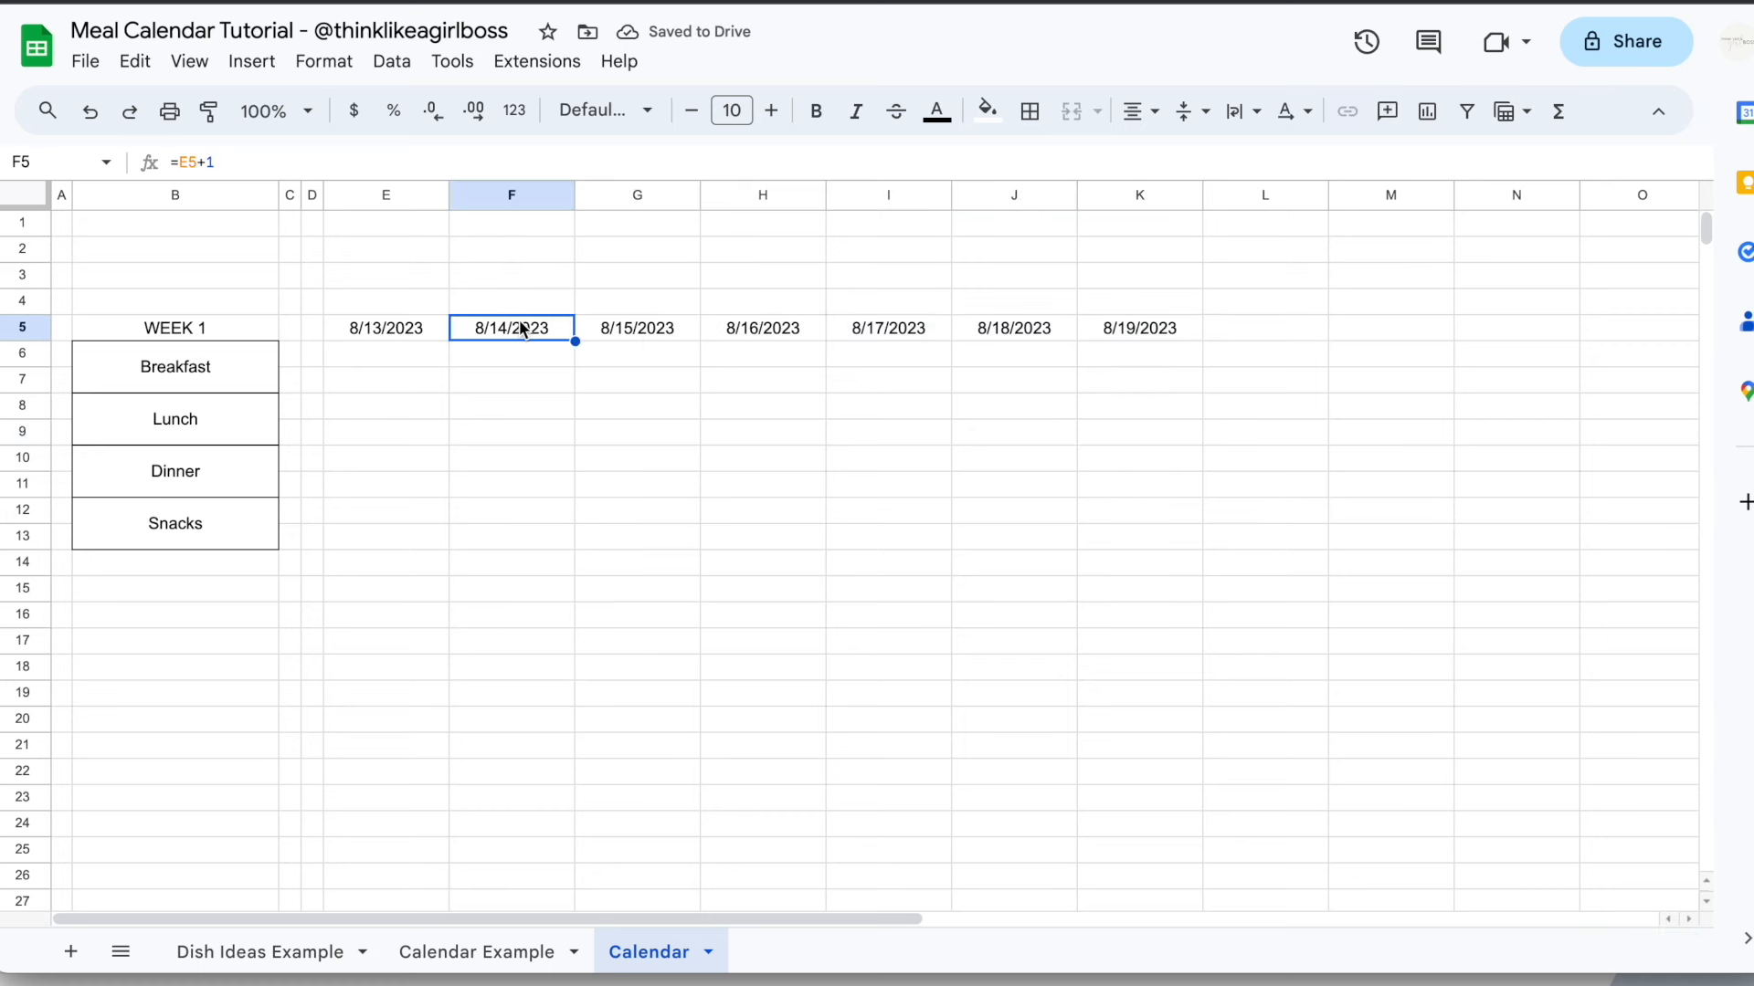
click(643, 330)
click(791, 324)
click(876, 326)
click(1023, 329)
click(1133, 327)
click(649, 373)
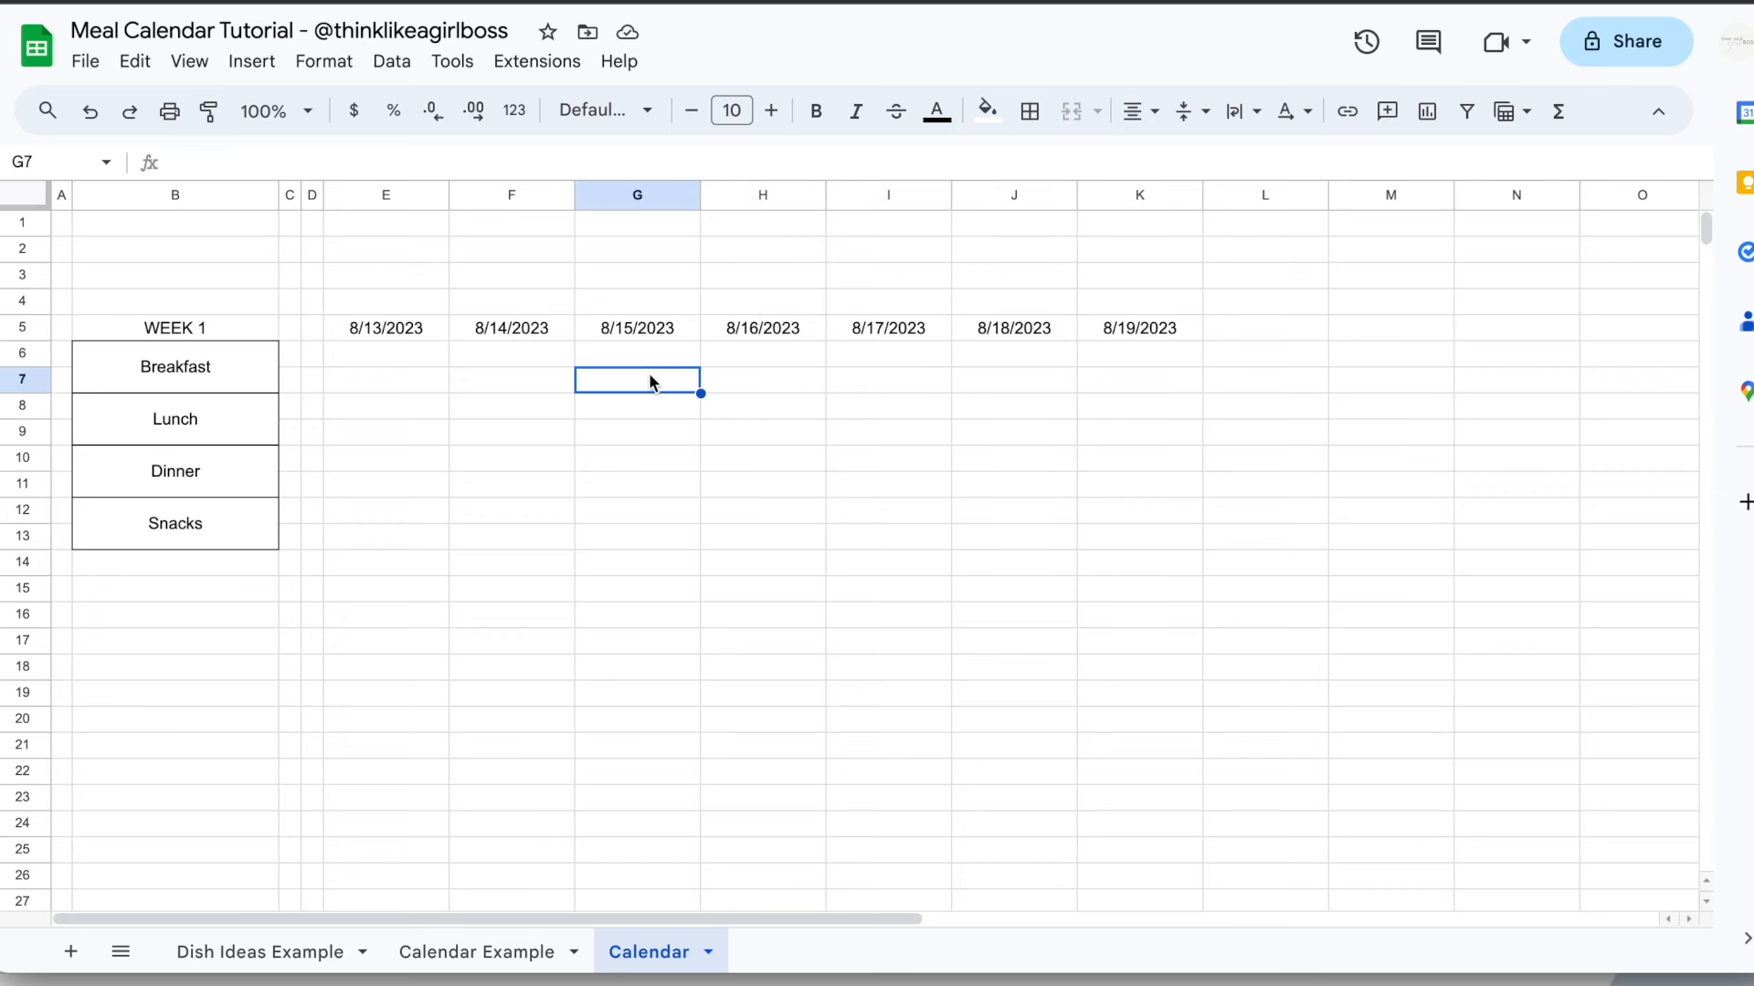
Undo the fill, and copy the F5 date formula and paste it into G5:K5 instead
key(ctrl+z)
key(ctrl+c)
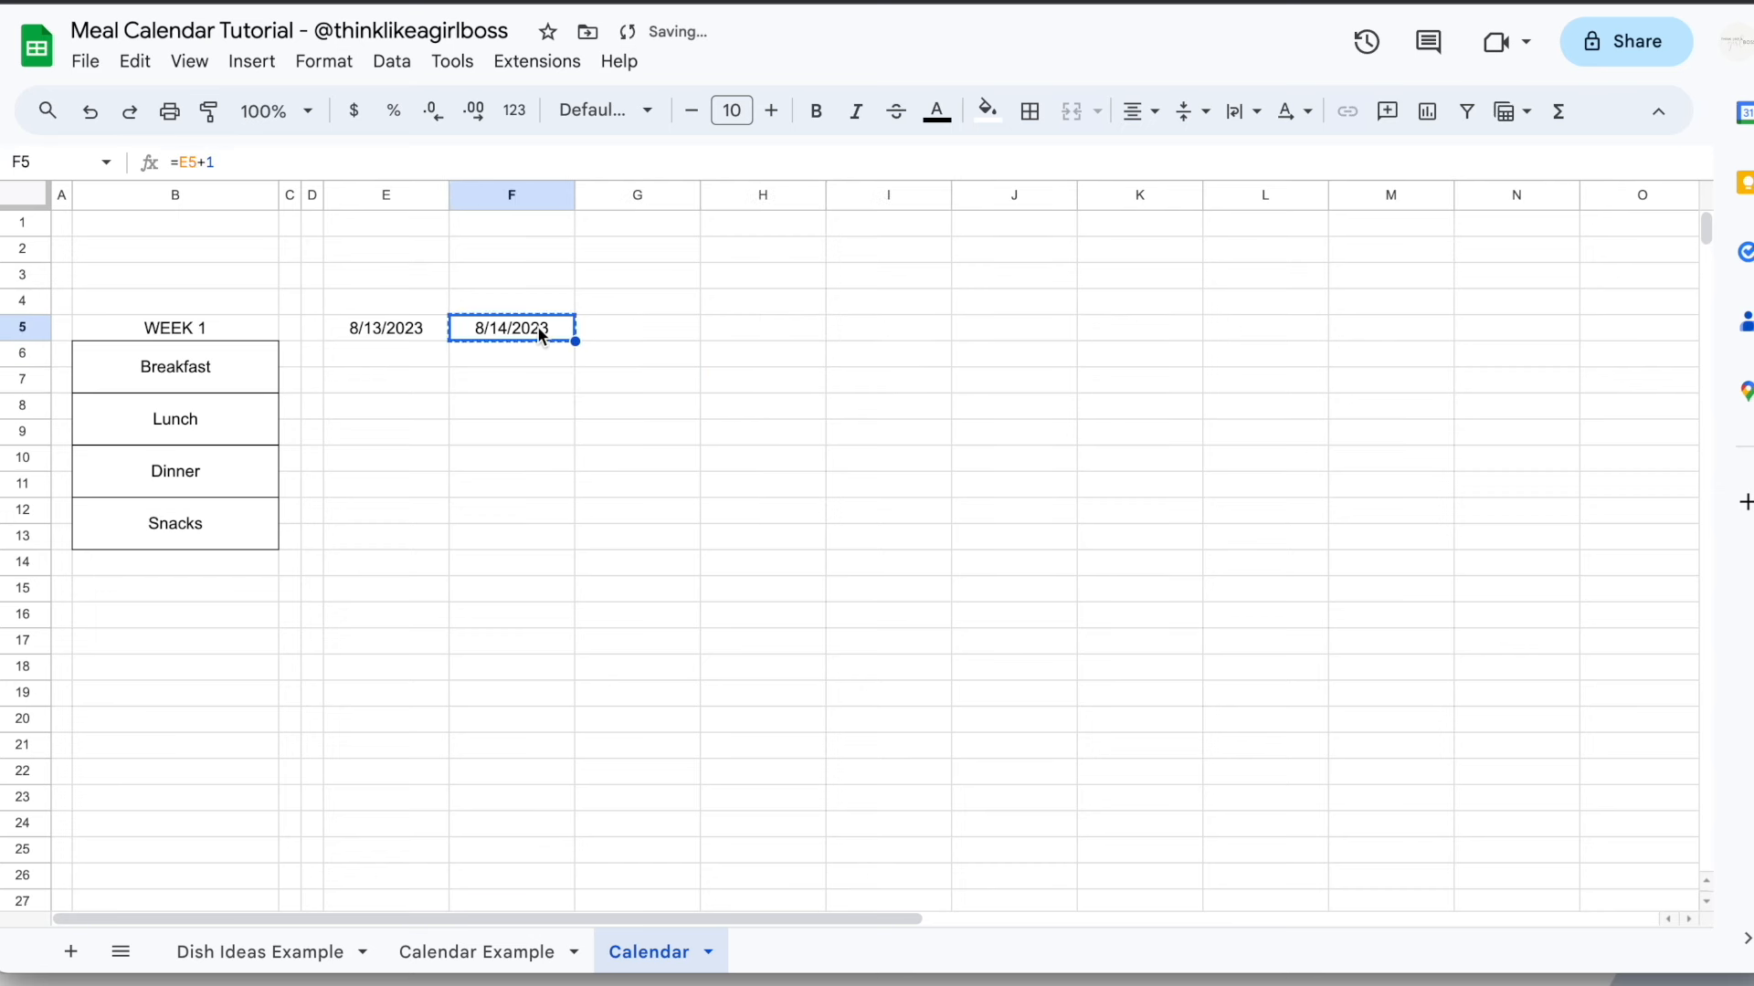
drag(611, 333, 1104, 326)
key(ctrl+v)
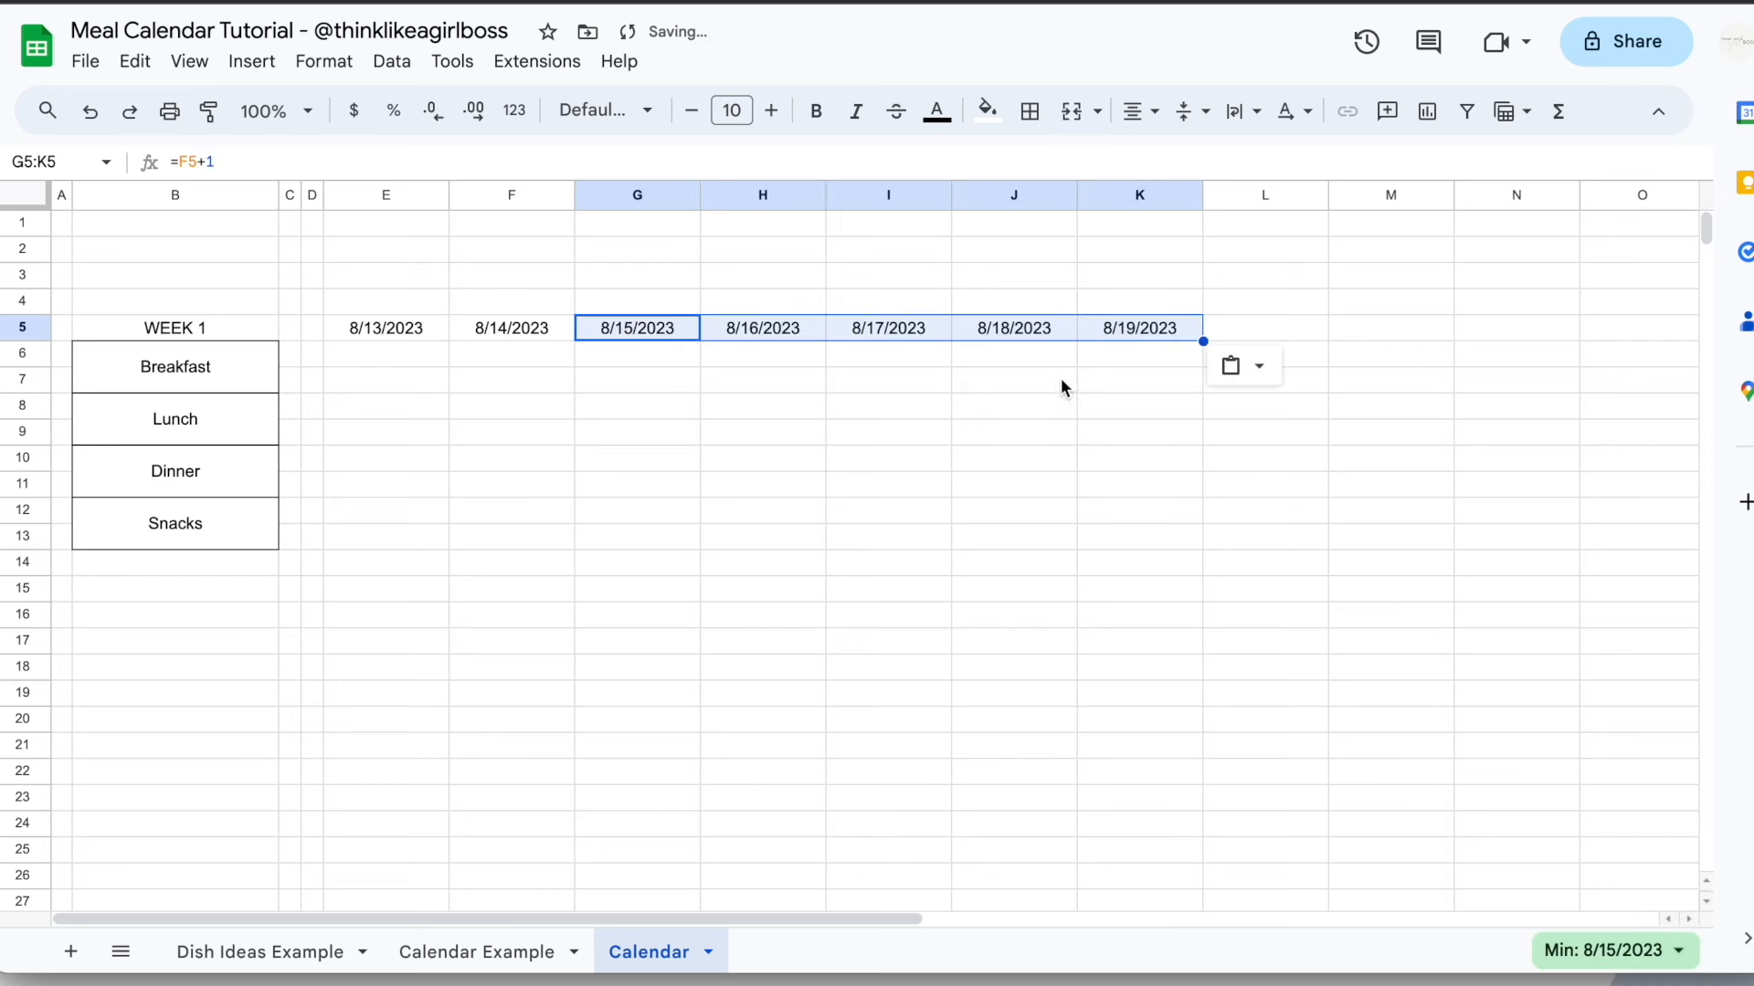
click(1003, 433)
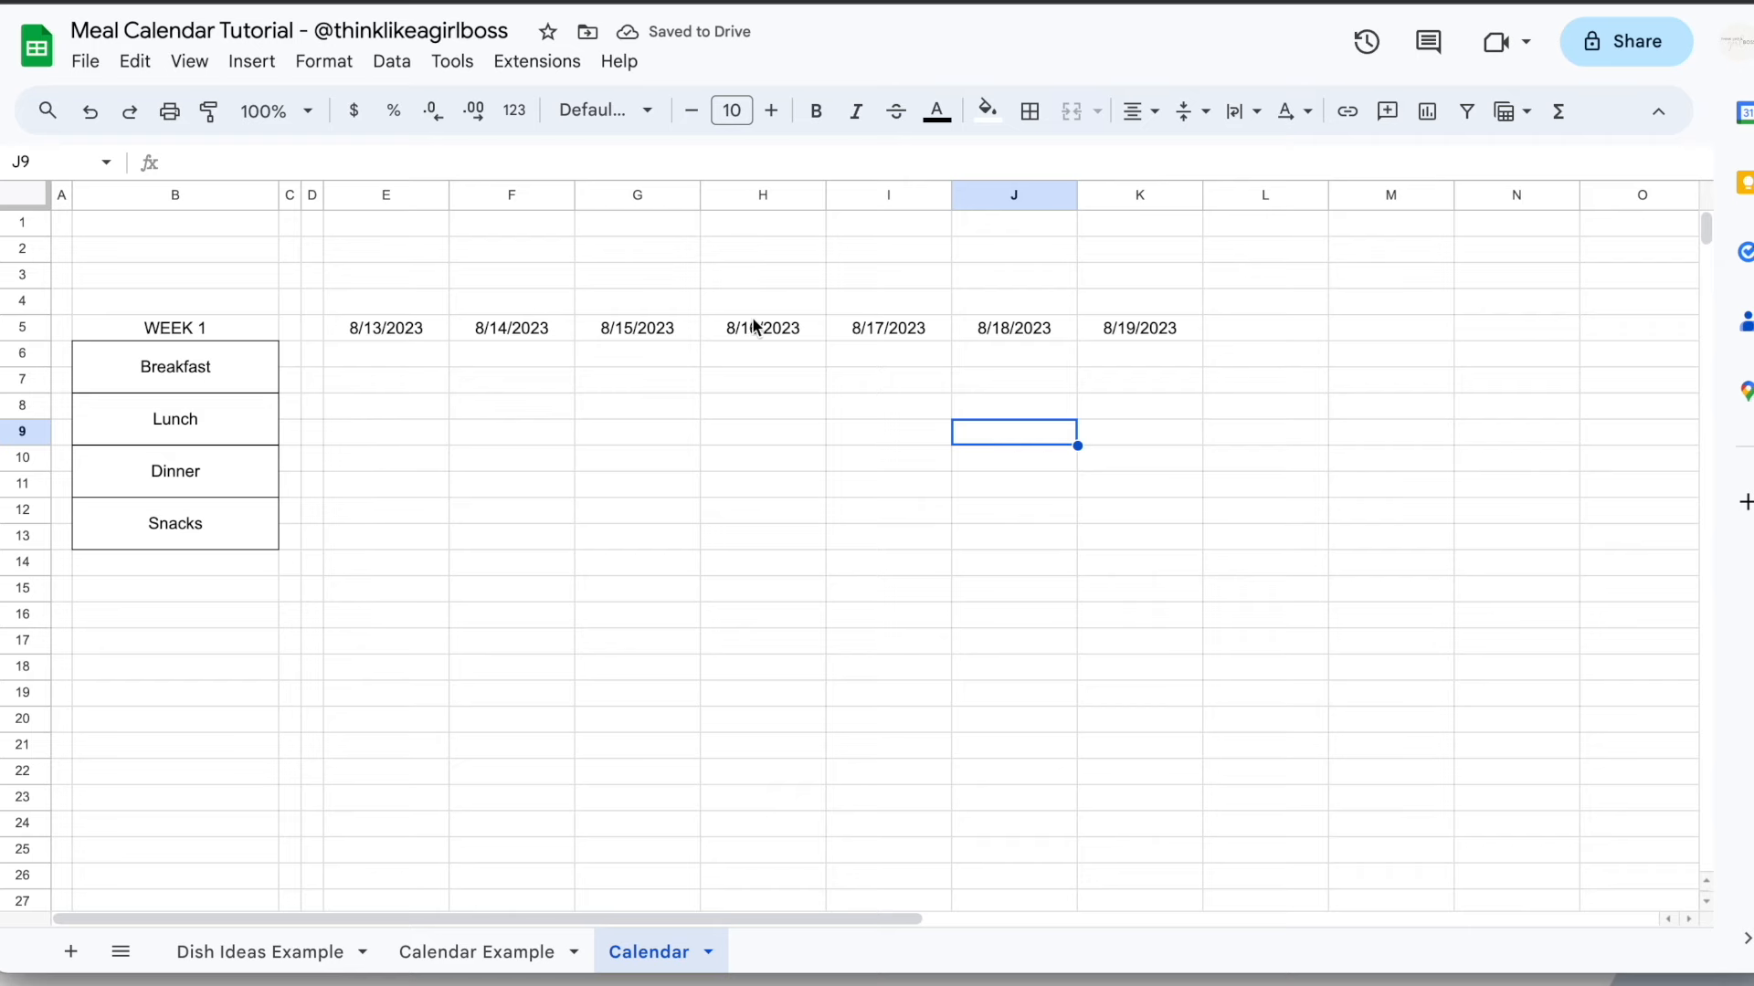
Examine the August 13 and August 14 date cells on the Calendar Example sheet, and return to the Calendar sheet
click(465, 950)
click(447, 311)
key(Right)
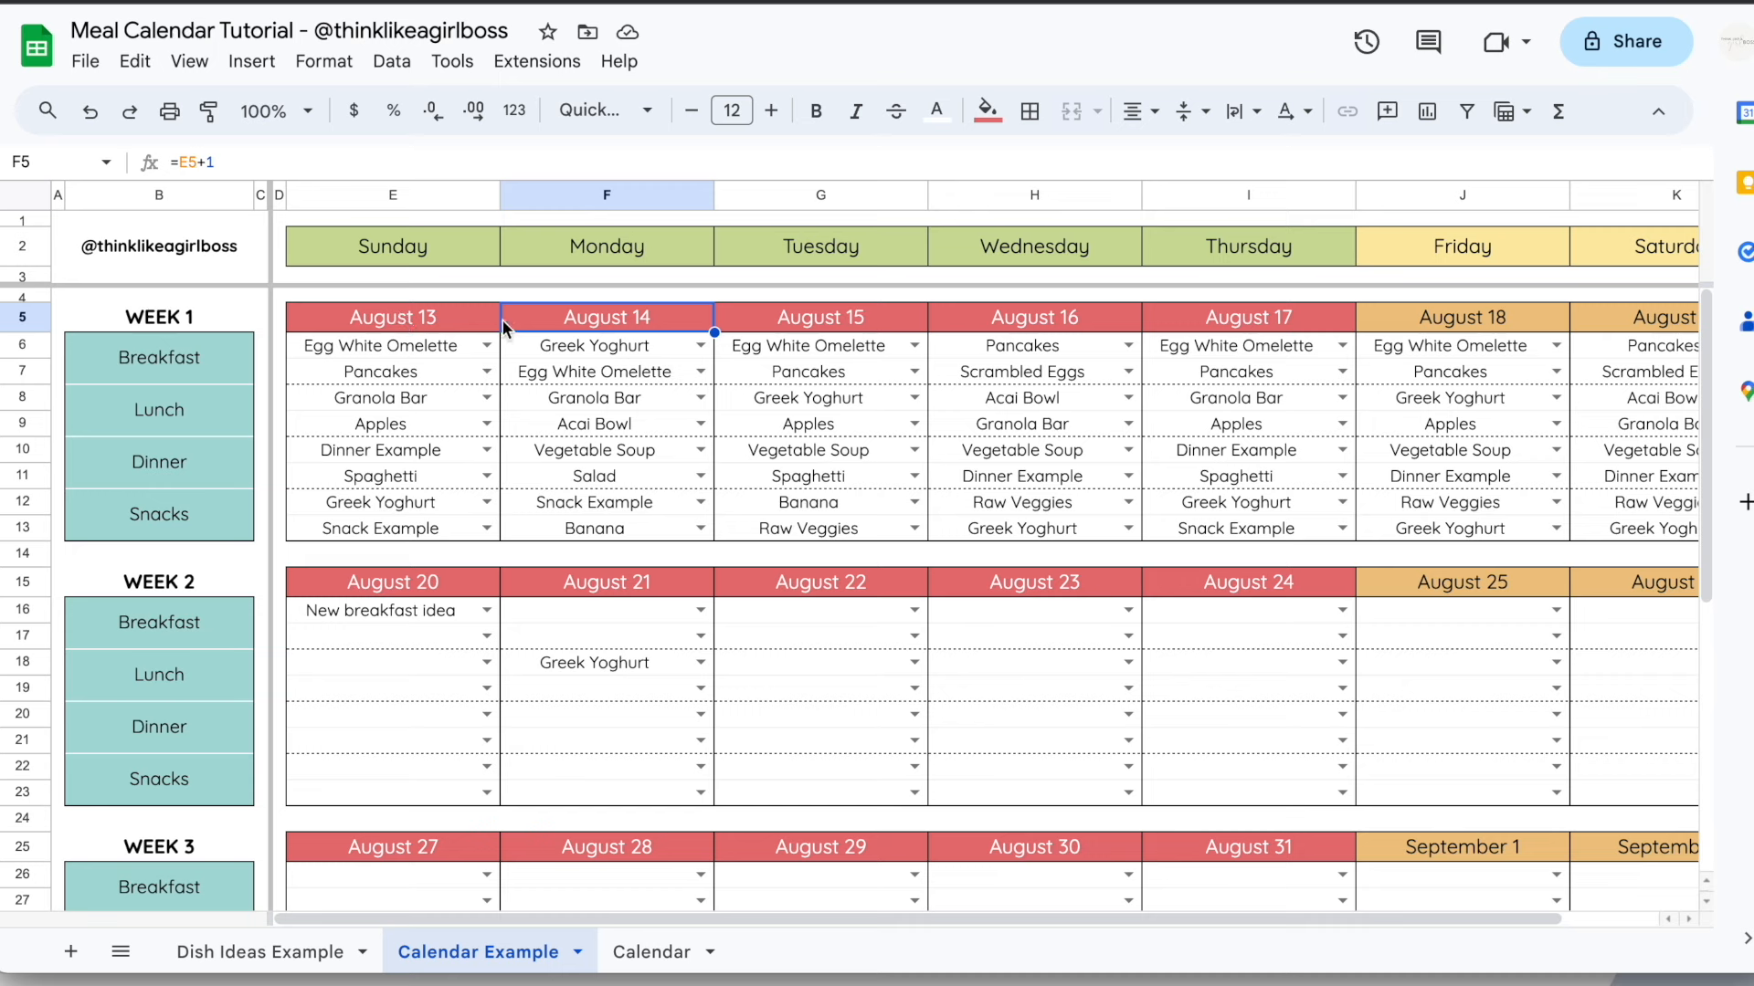
click(494, 324)
click(573, 316)
click(451, 316)
click(530, 320)
click(650, 954)
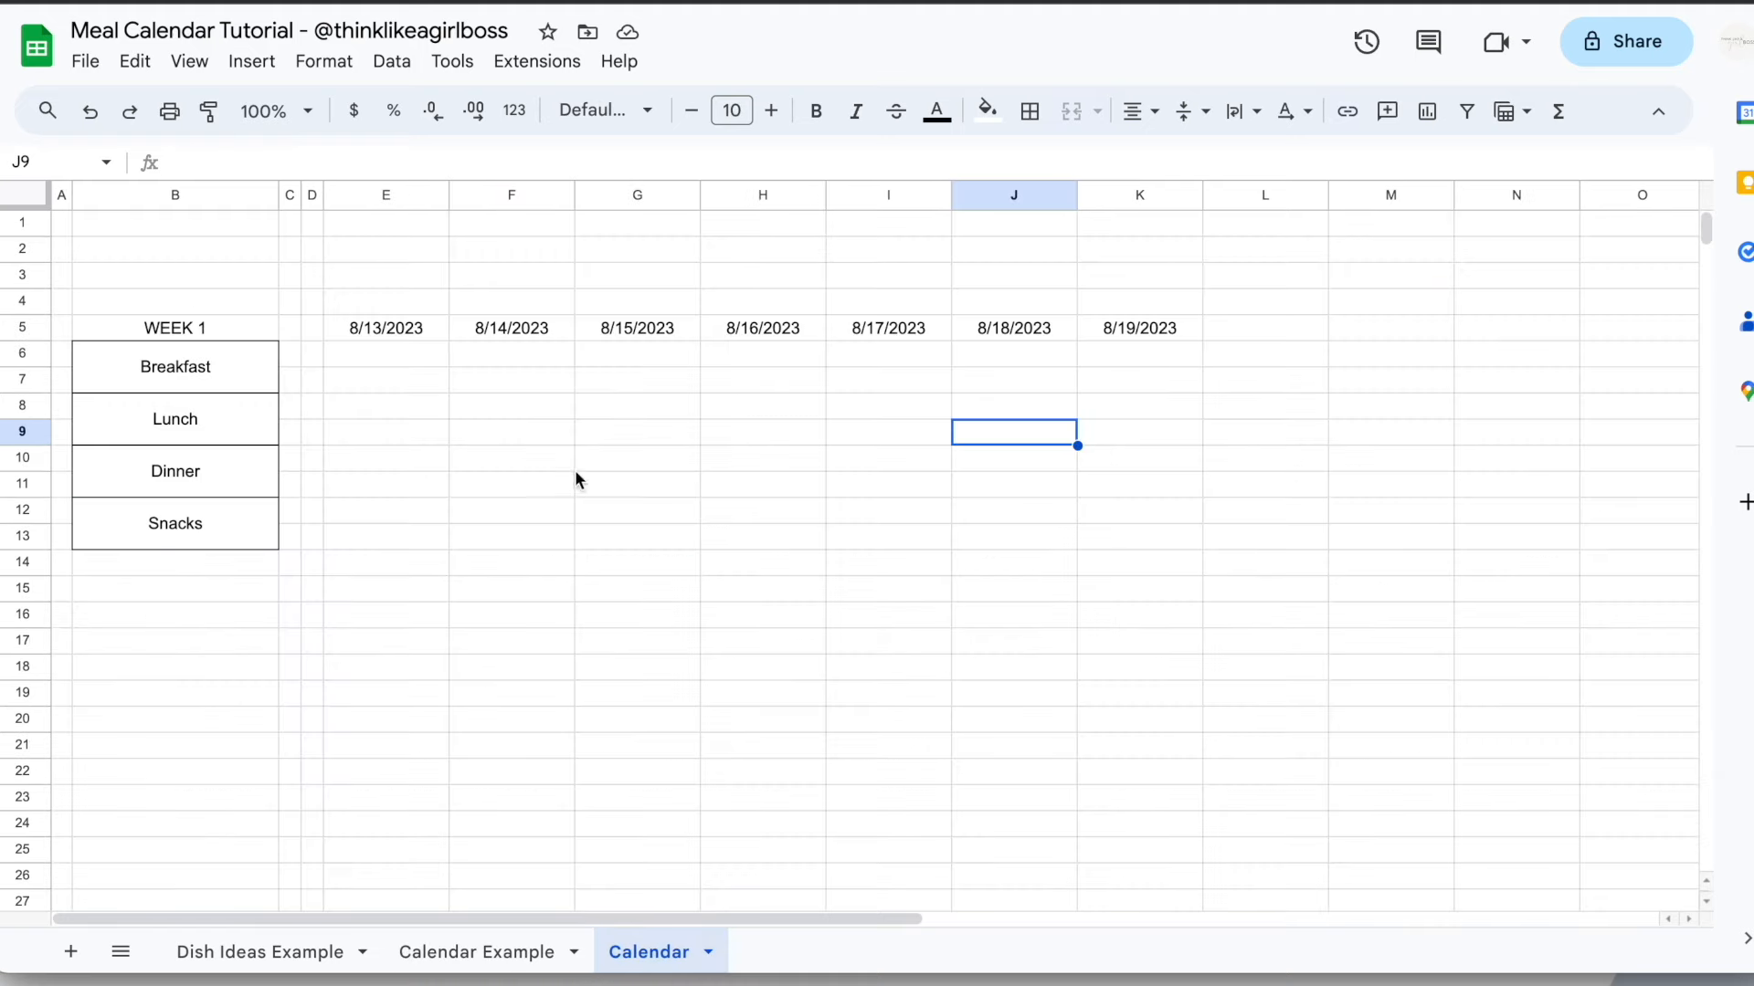
Format the dates in E5:K5 with the custom date format showing full month name and day (August 5)
click(416, 331)
drag(413, 332, 1139, 330)
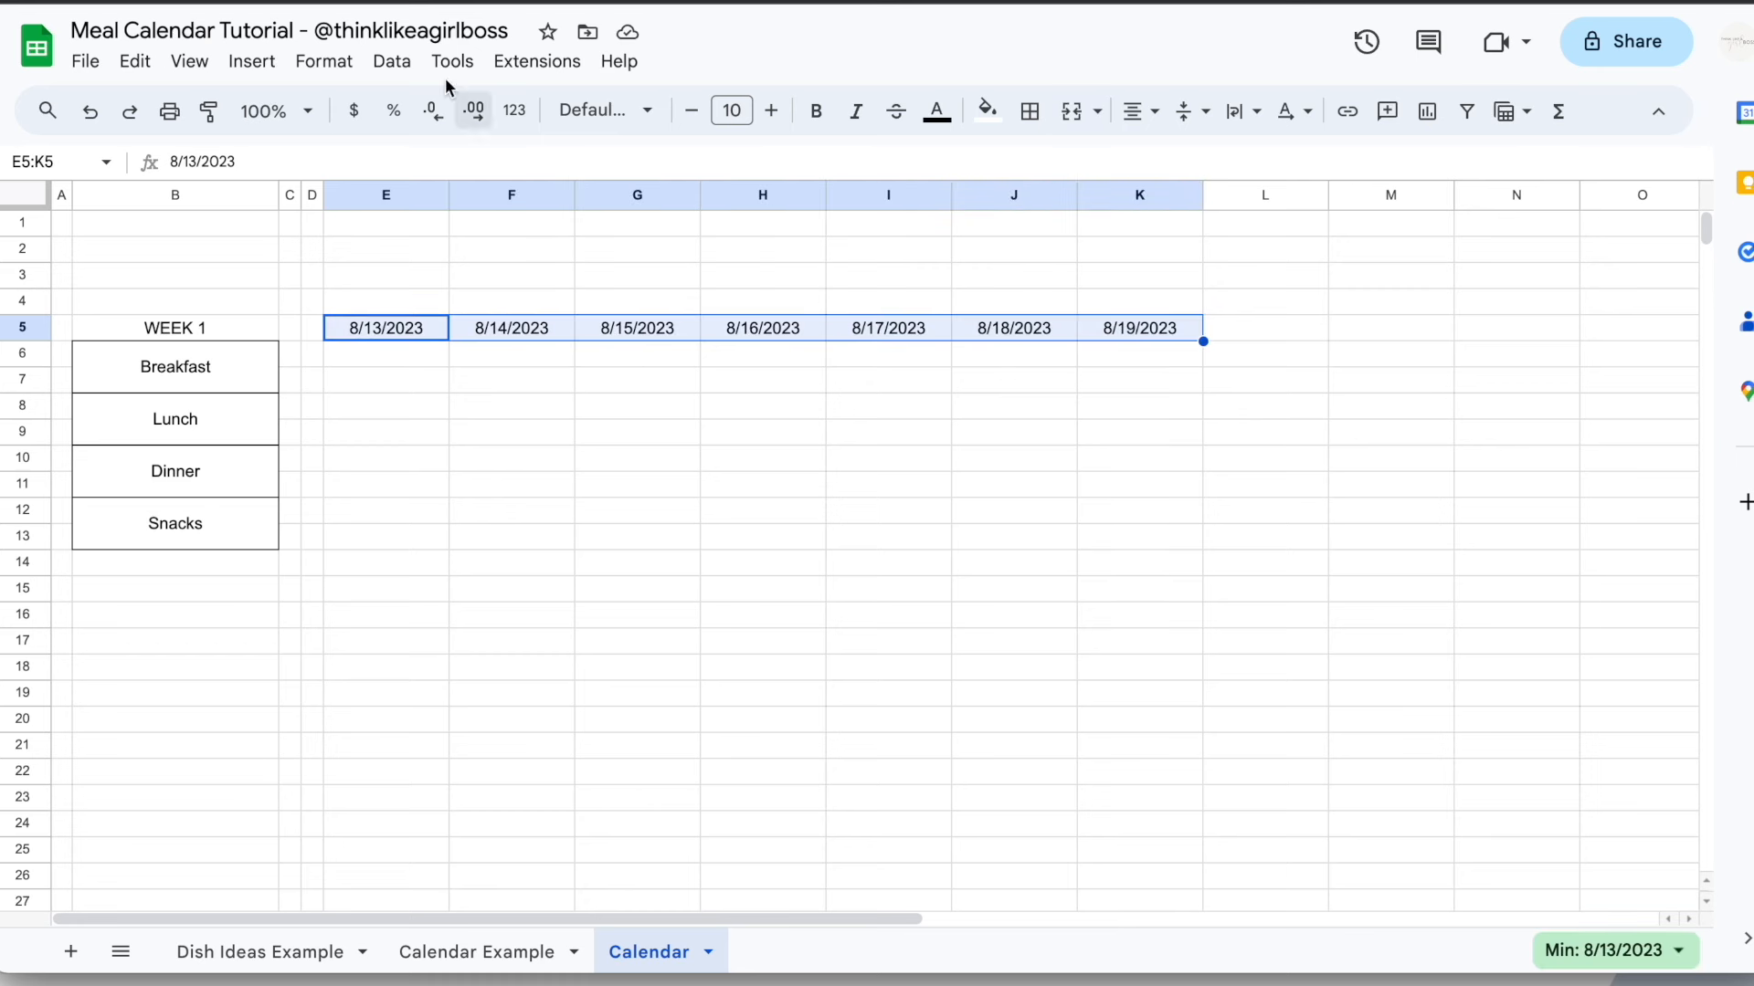
click(334, 67)
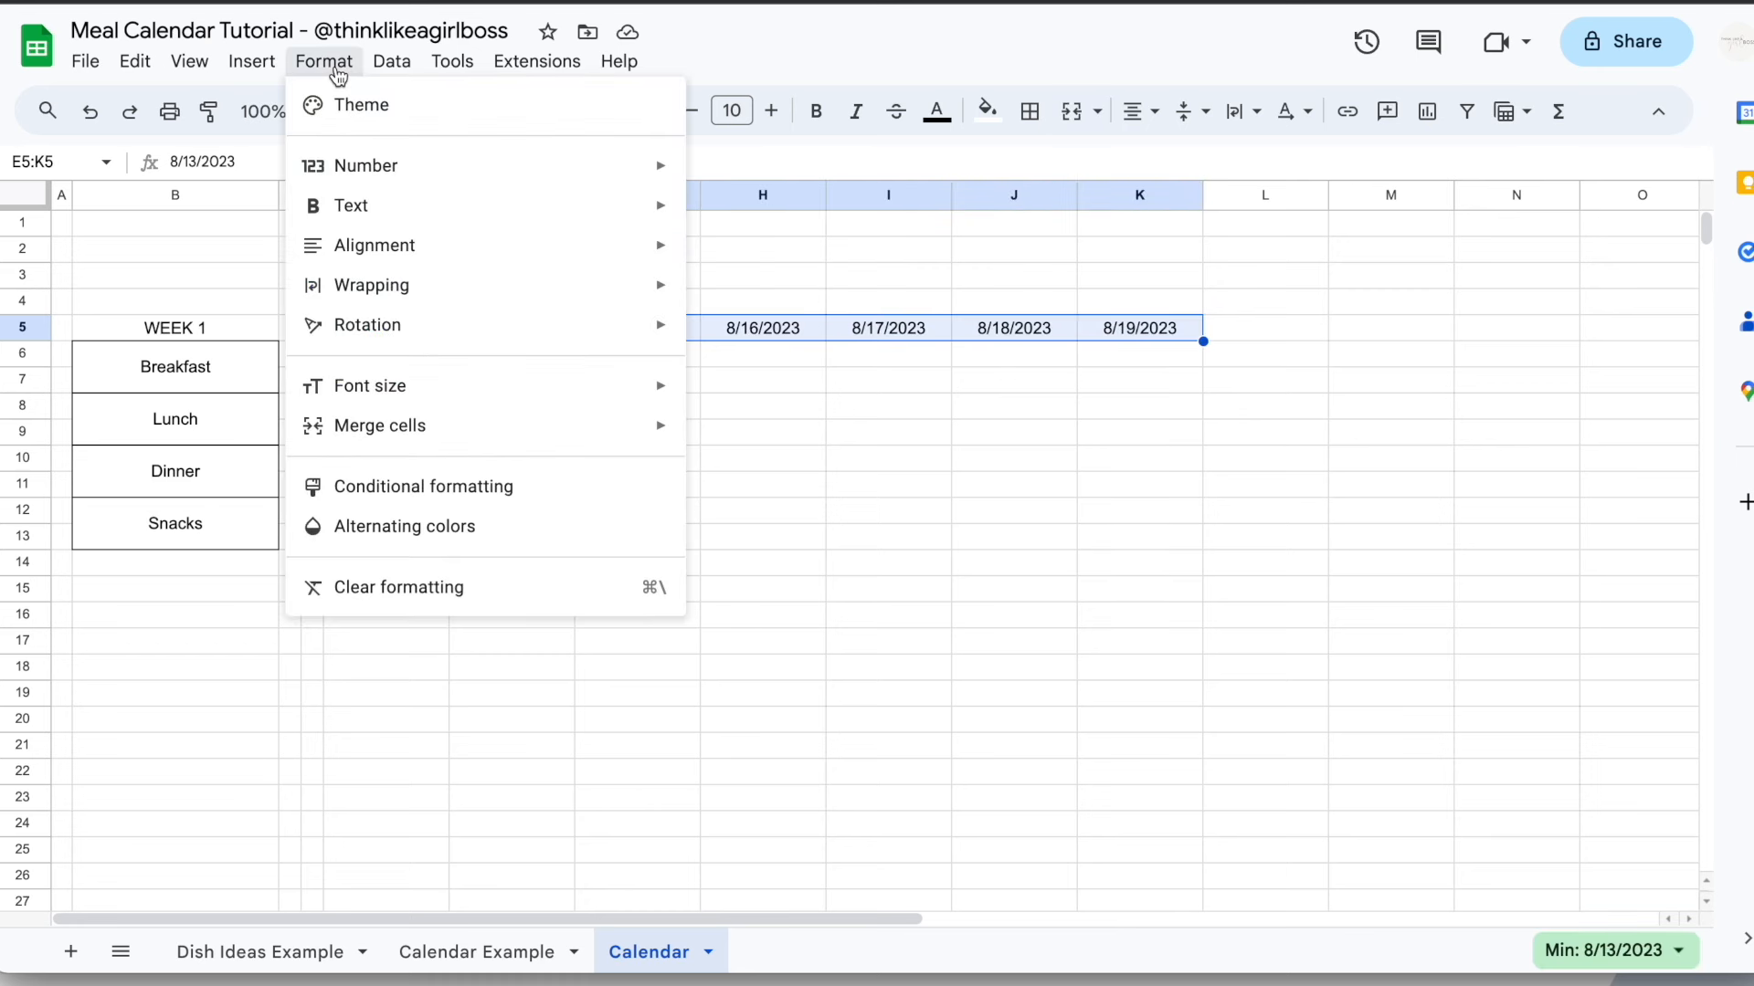
mouse_move(360, 165)
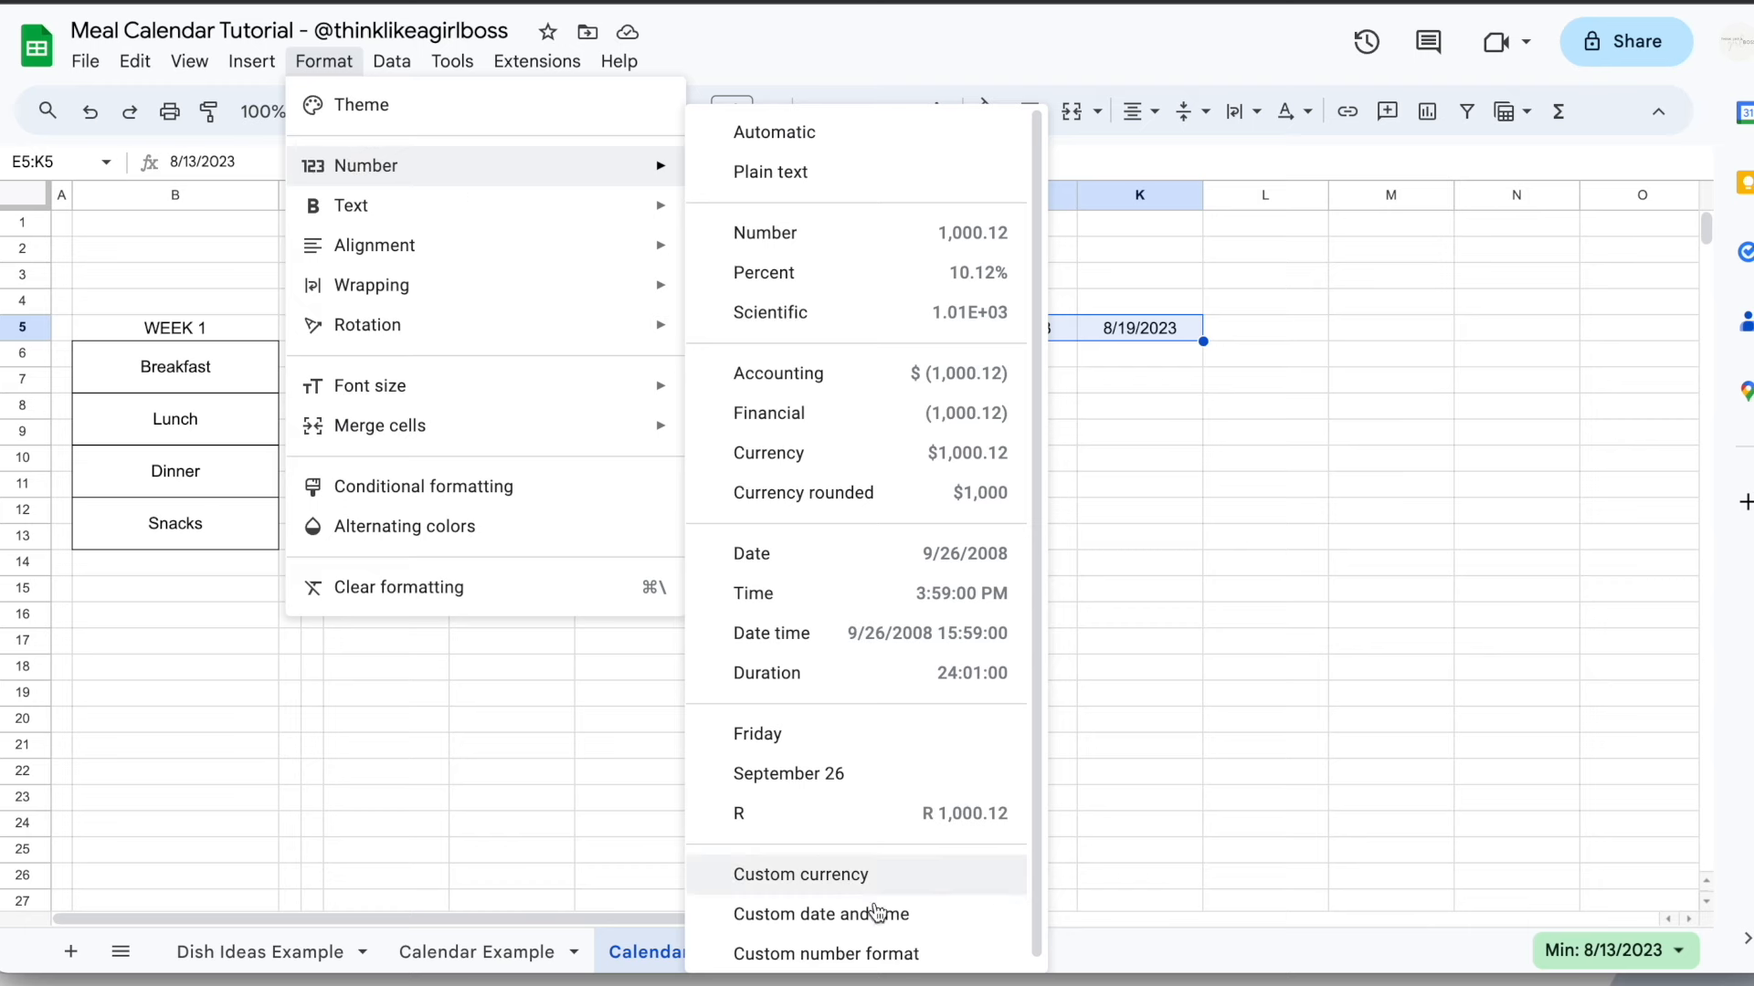
click(936, 929)
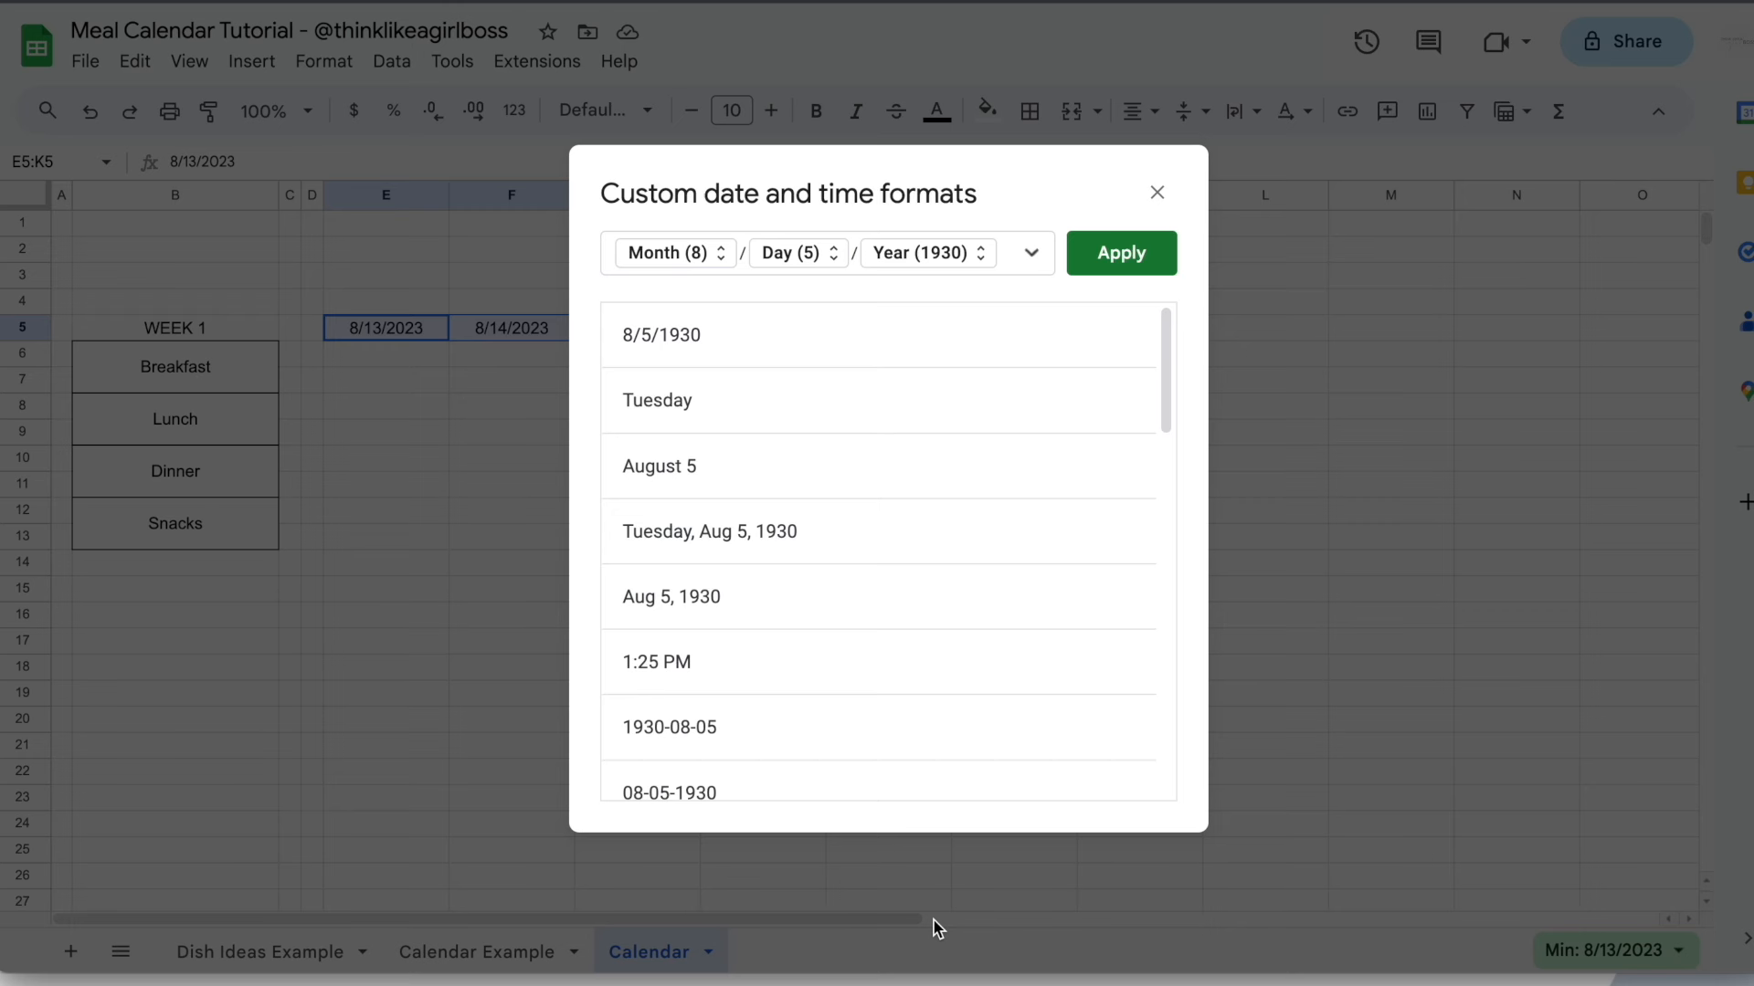
scroll(925, 606, down, 3)
scroll(928, 608, up, 3)
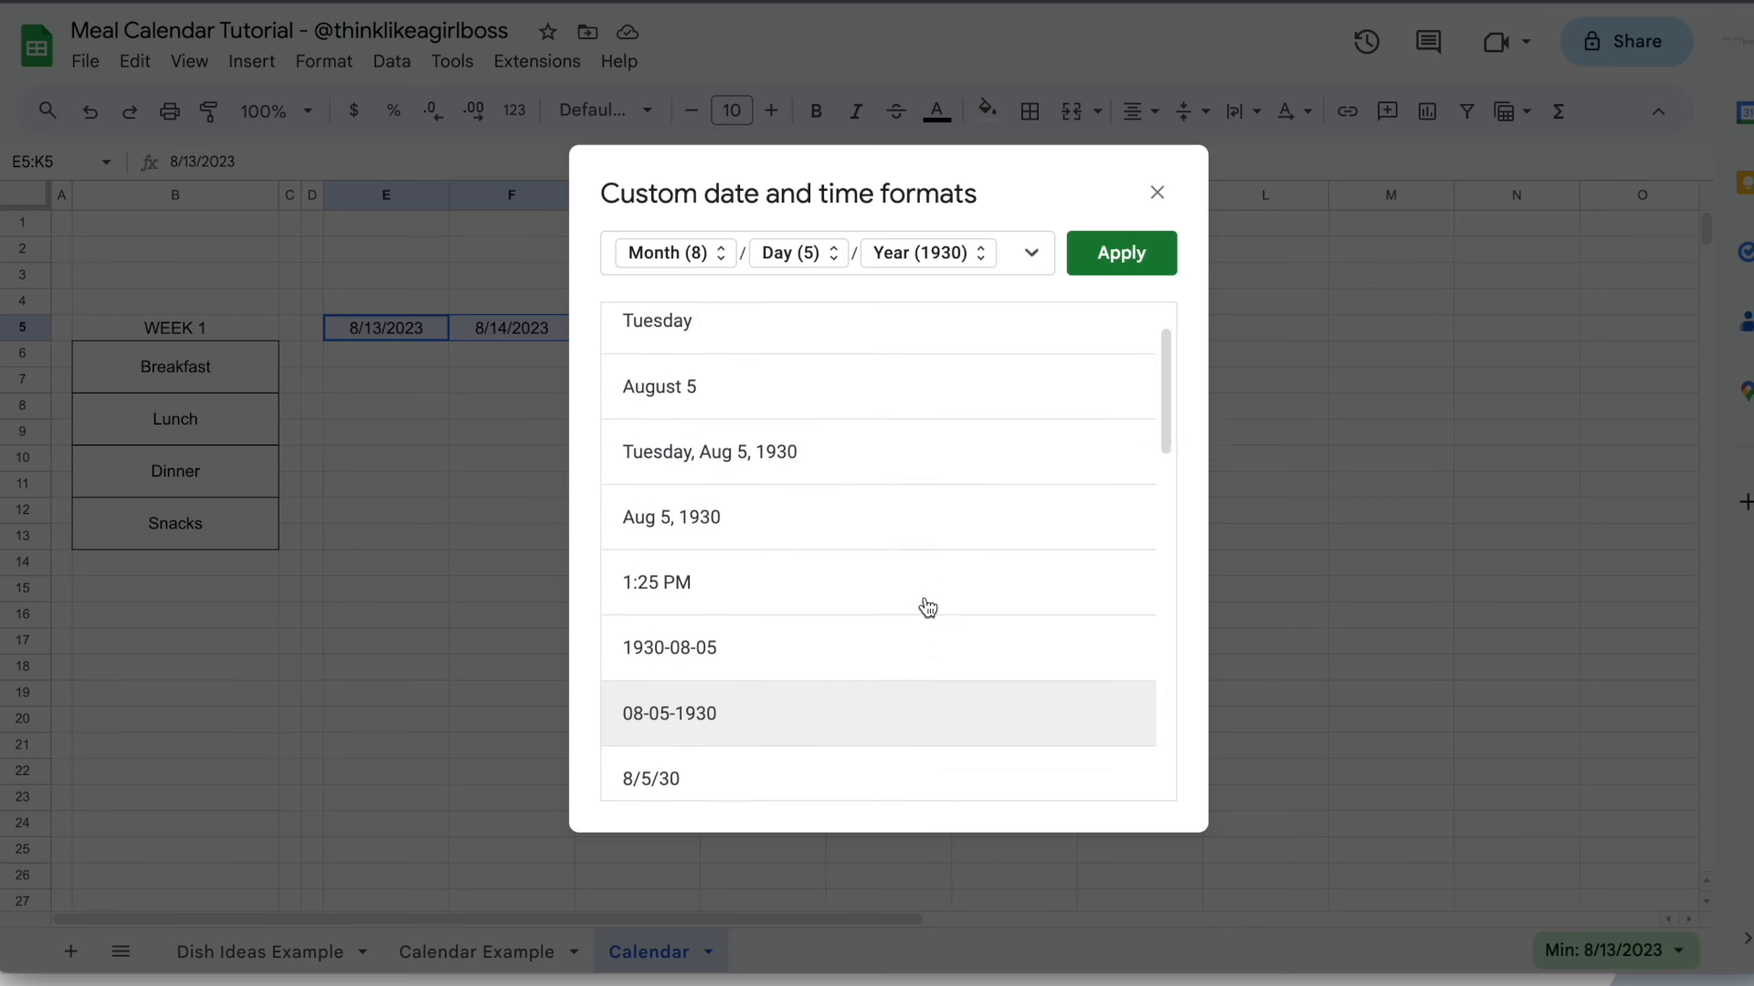
click(760, 412)
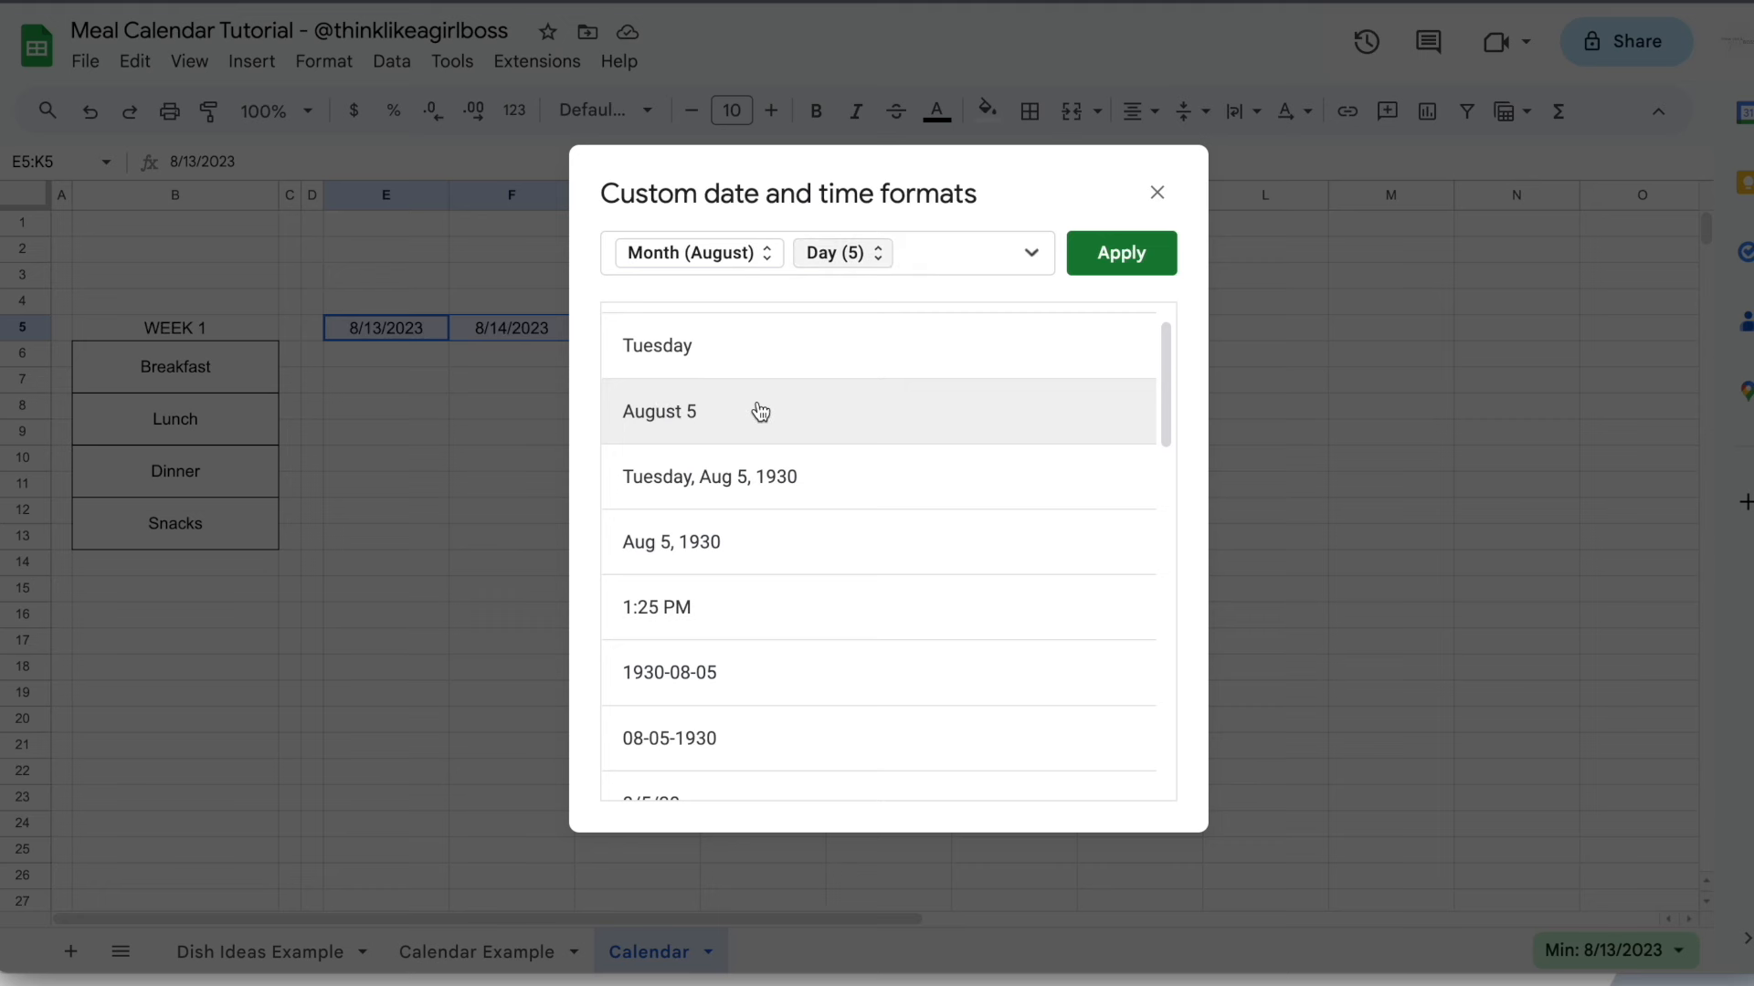
click(1137, 261)
click(564, 494)
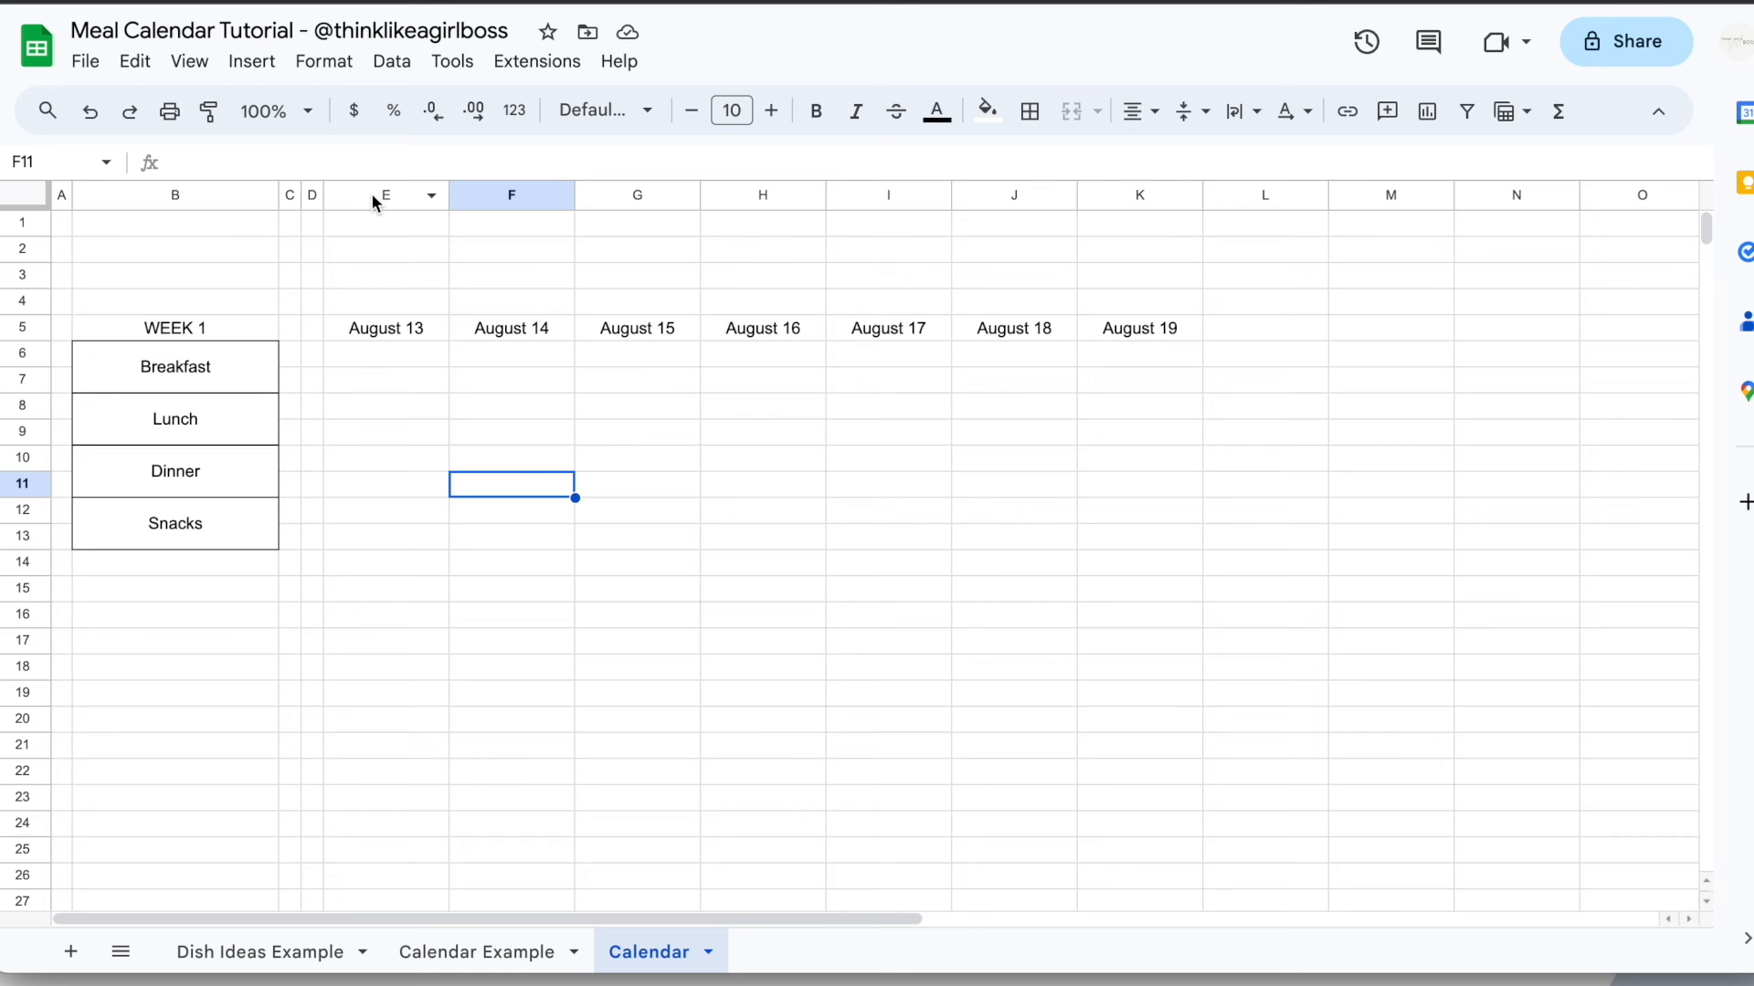
Widen columns E through K together to about one and a half times their width
drag(364, 203, 1147, 195)
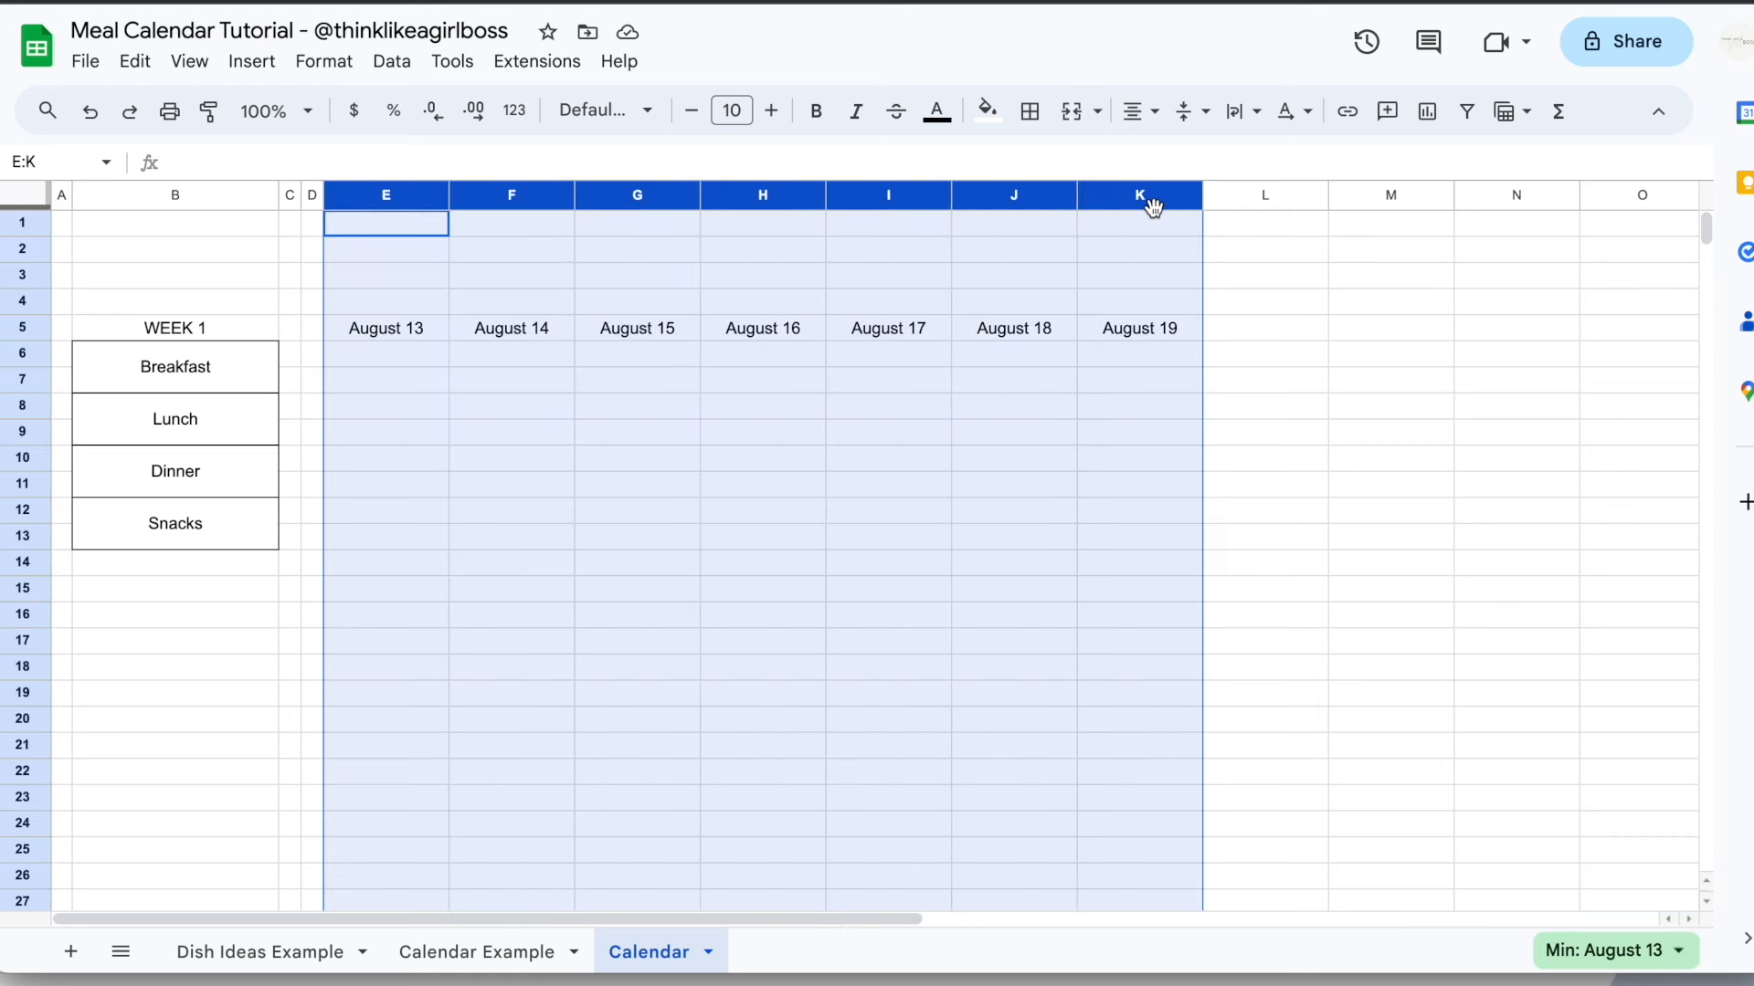
drag(700, 199, 750, 200)
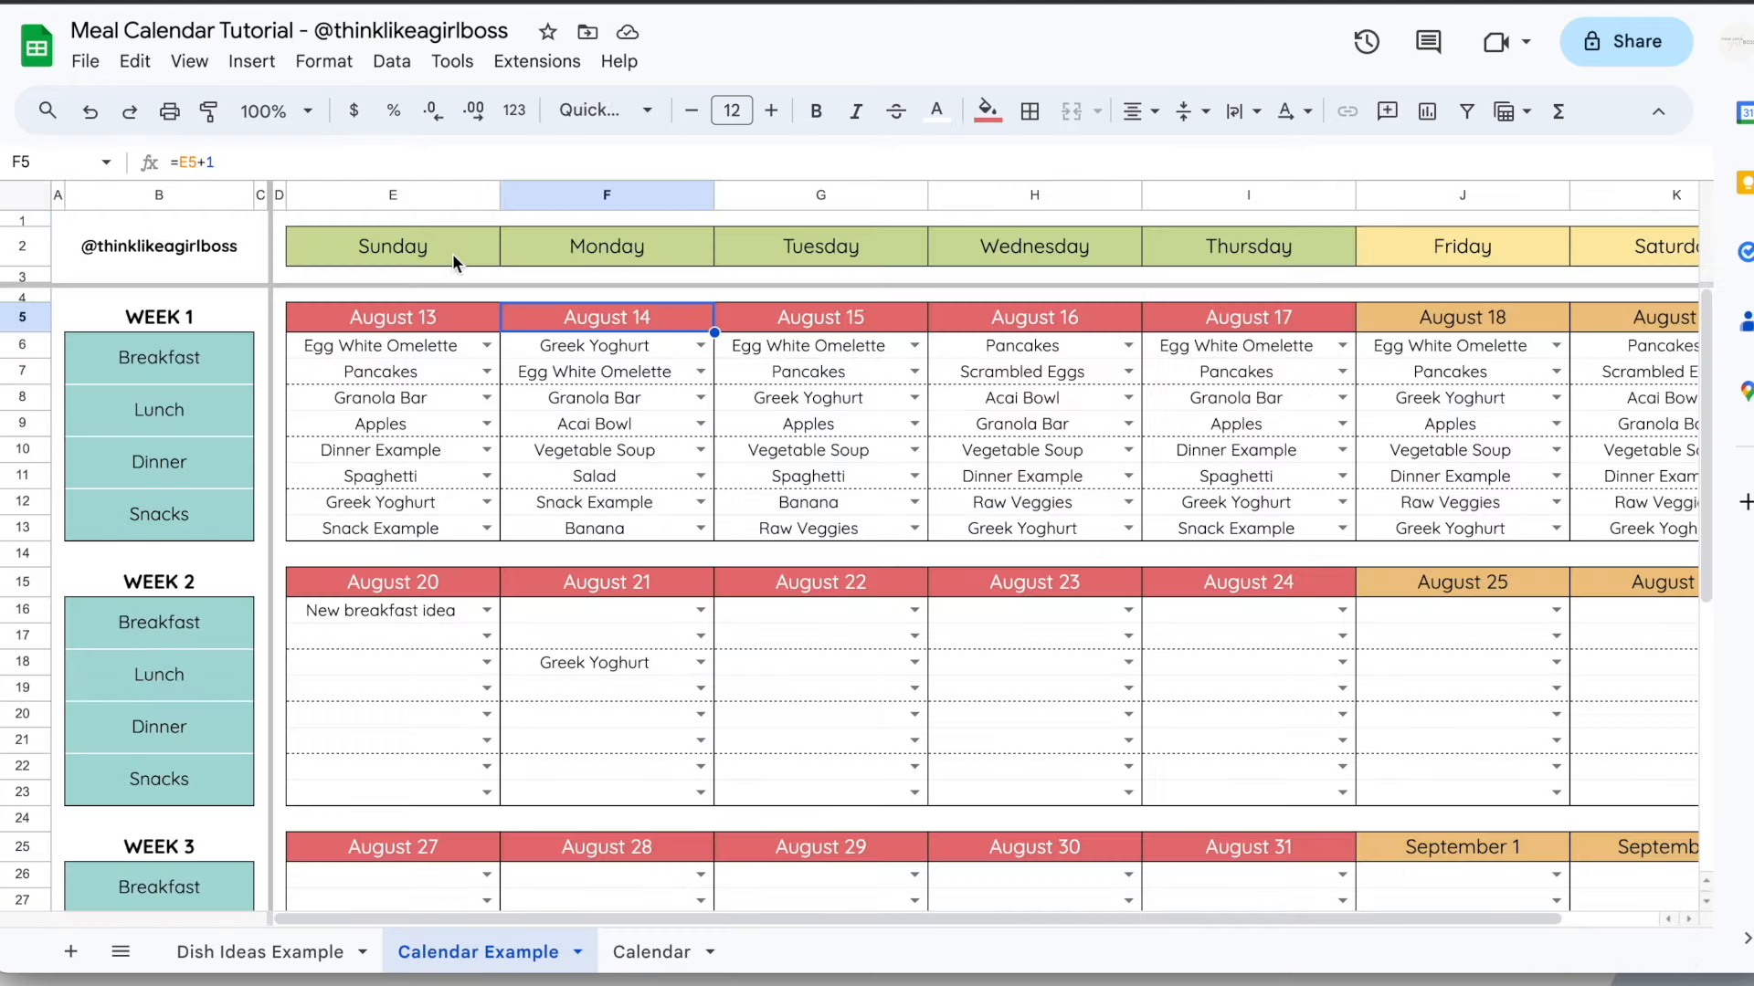
Examine the weekday header cells E2, F2 and G2 on the Calendar Example sheet, and return to the Calendar sheet
click(451, 248)
click(570, 251)
click(753, 260)
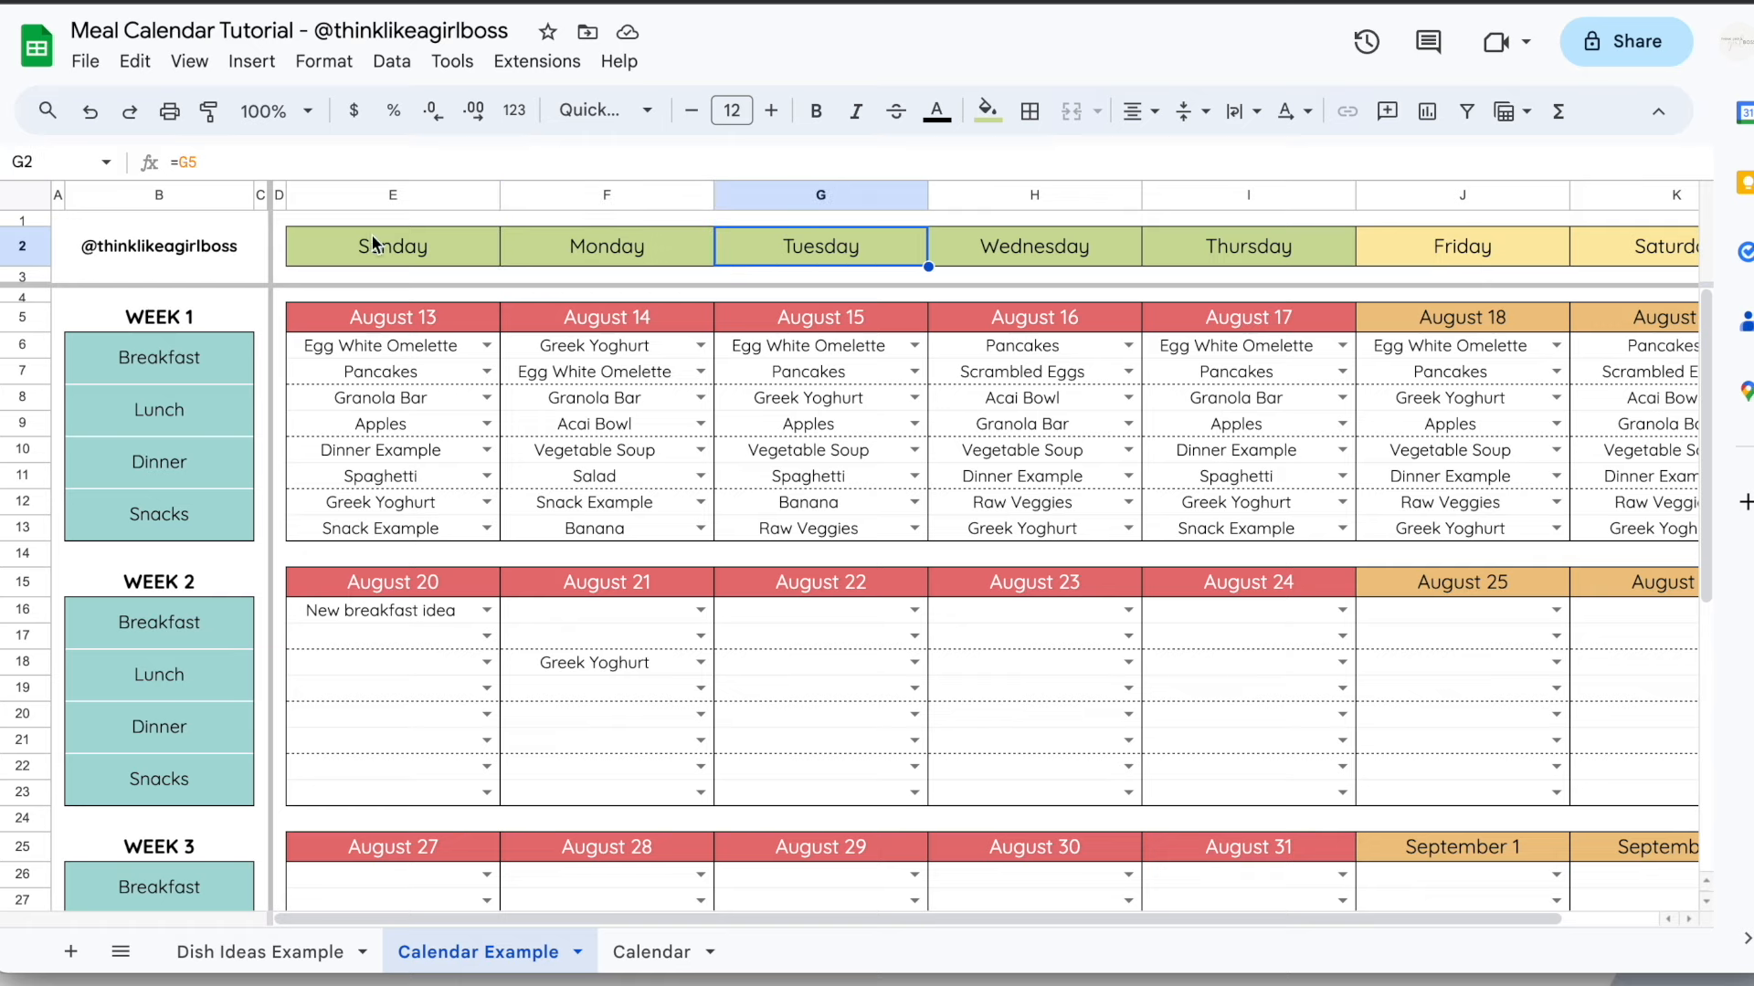
click(666, 950)
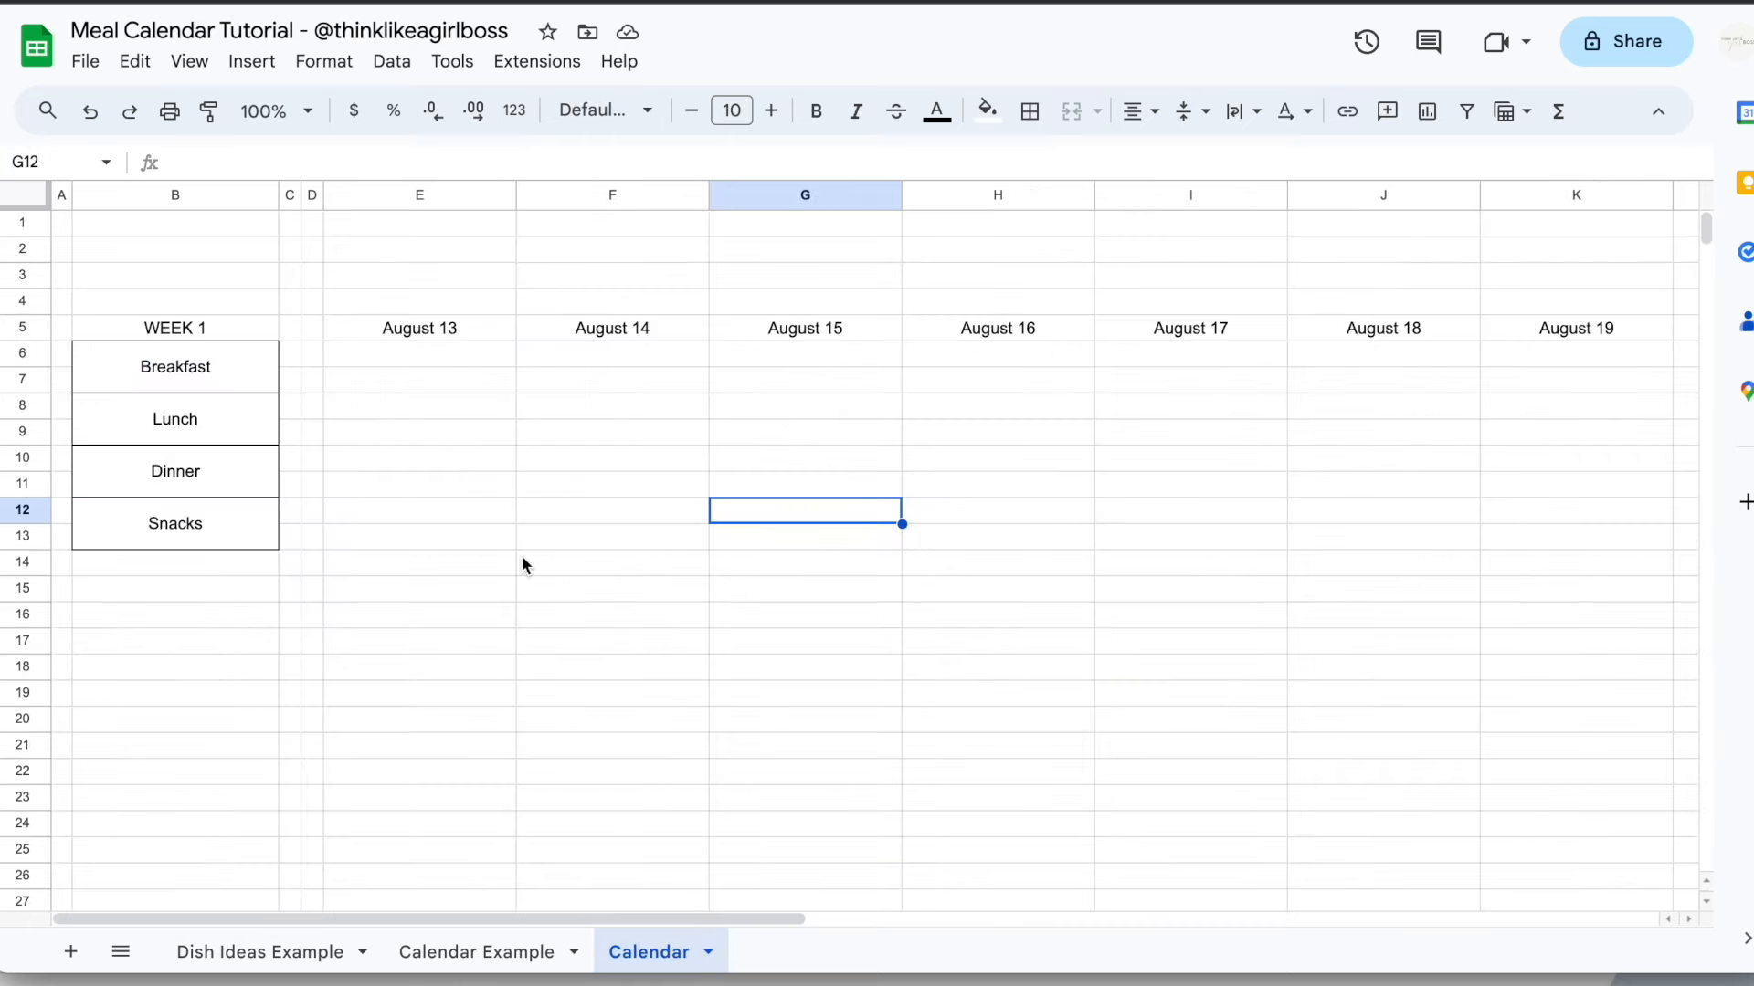
On the Calendar Example sheet, change the E5 start date to 8/10/2023 and again to 8/7/2023, and return to the Calendar sheet
click(548, 948)
double_click(407, 317)
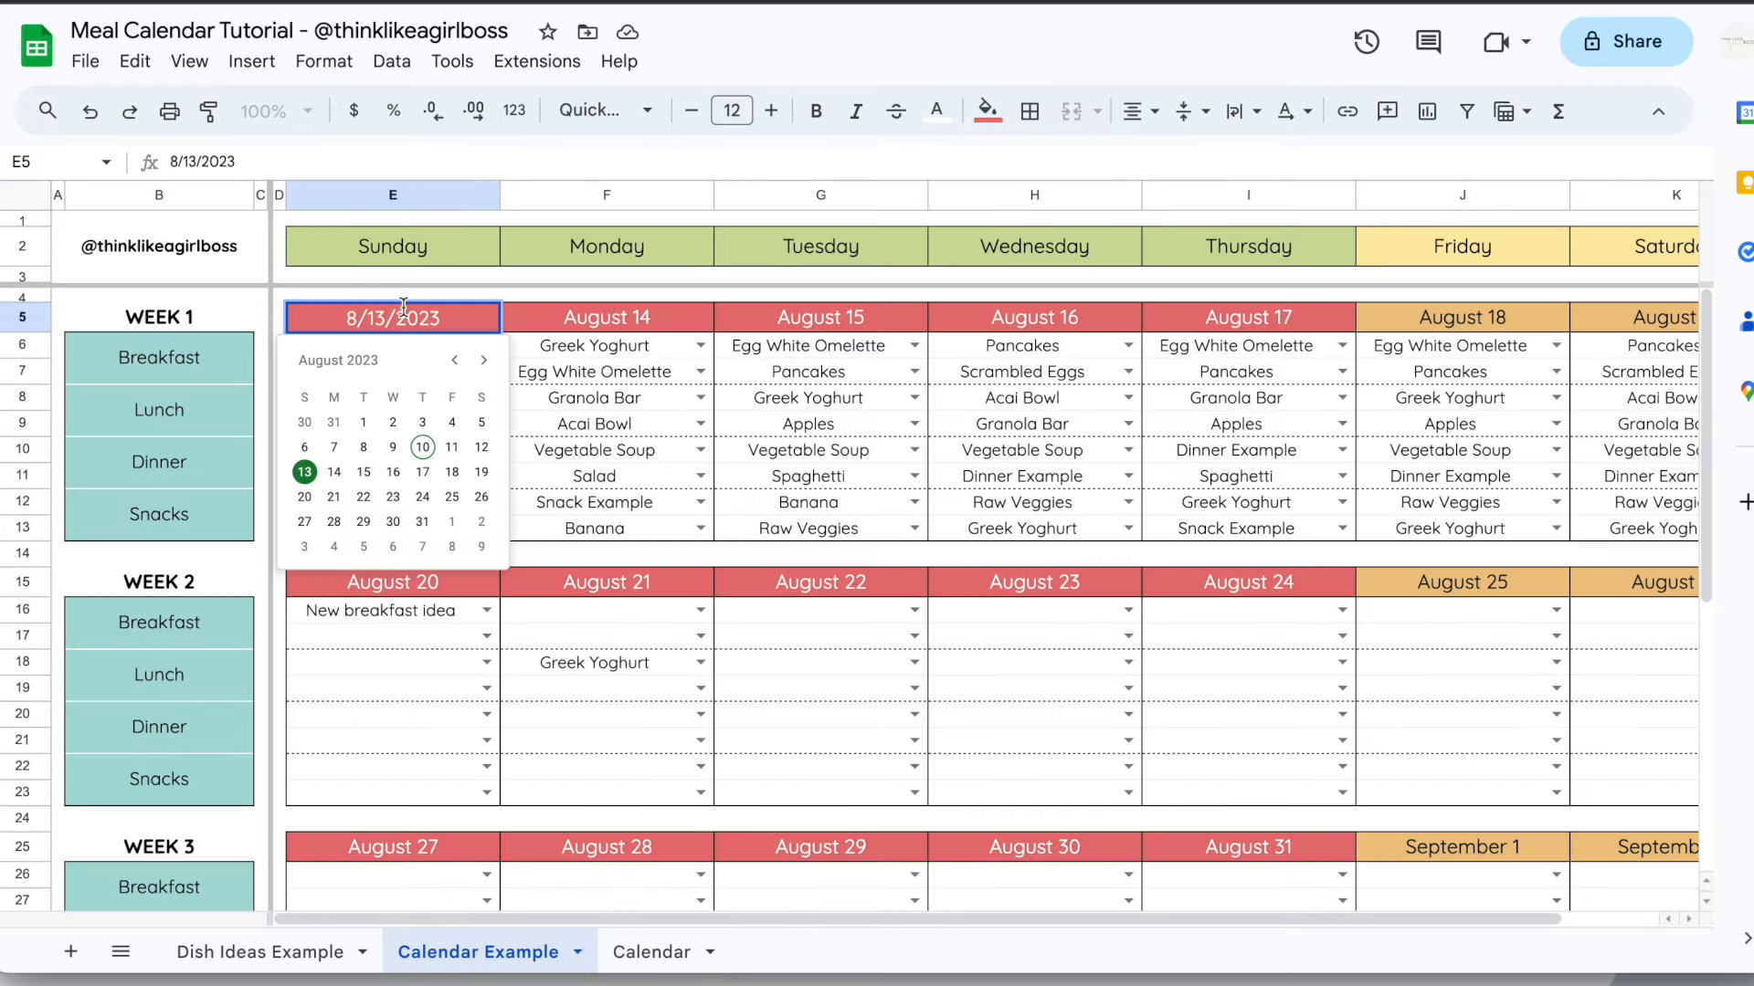
click(422, 447)
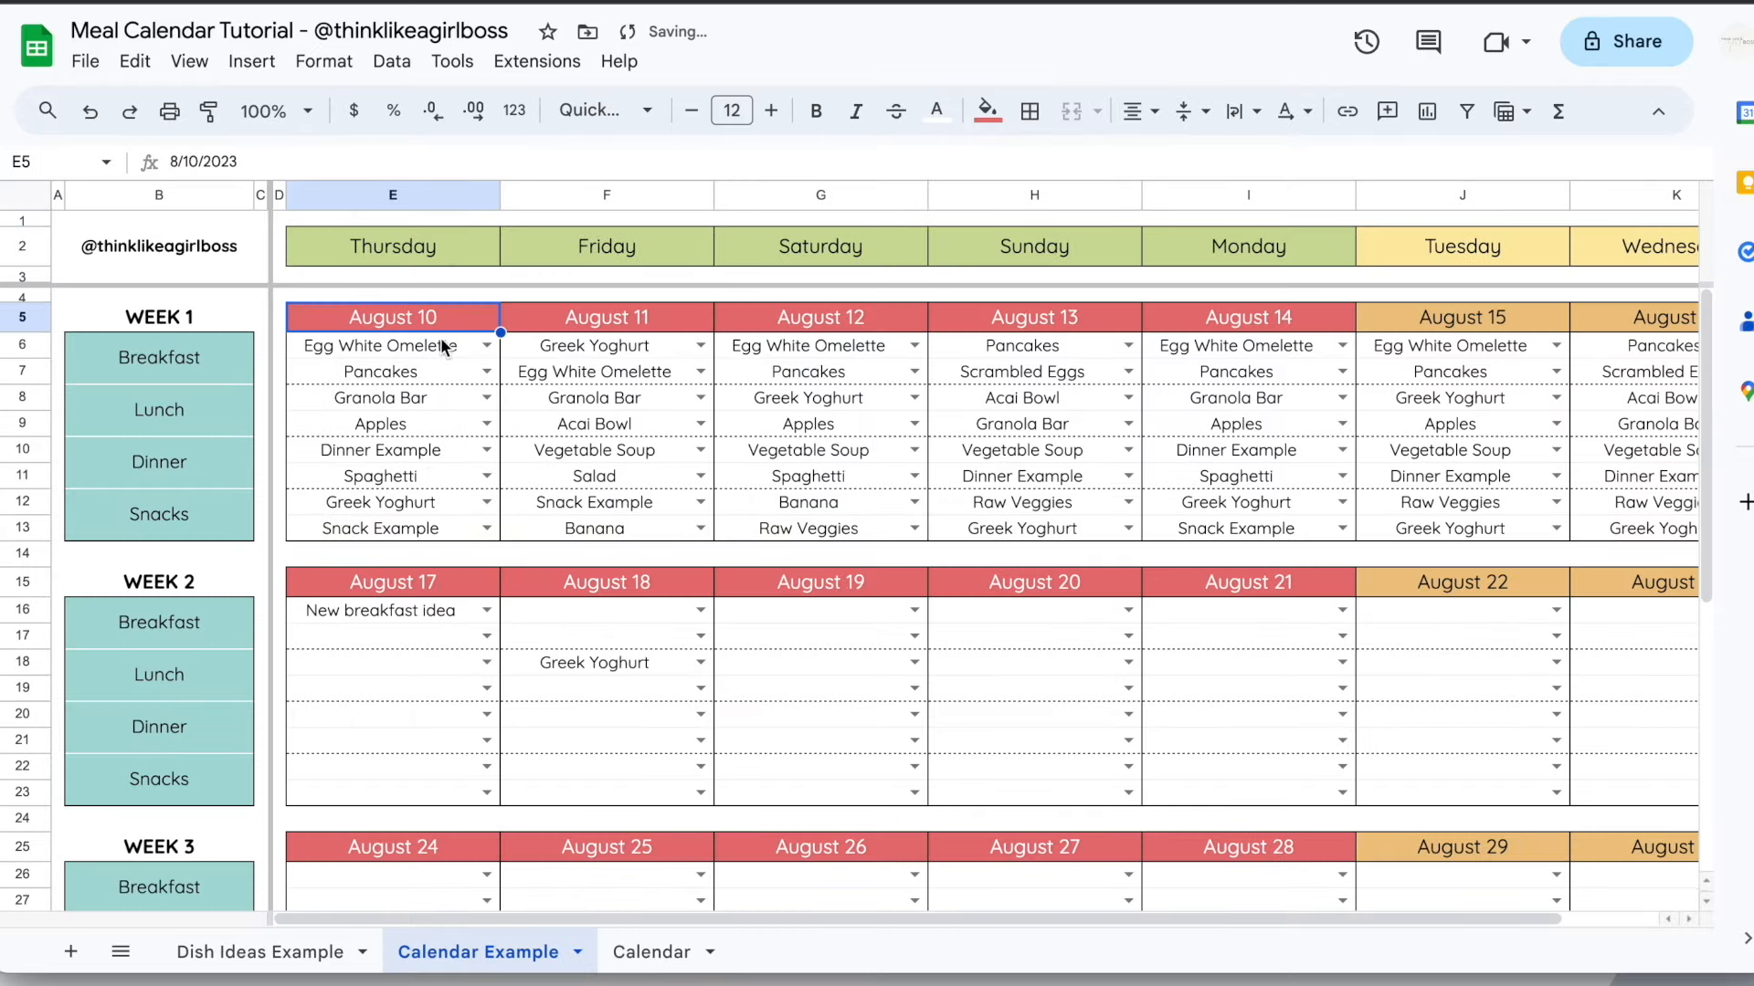
double_click(407, 321)
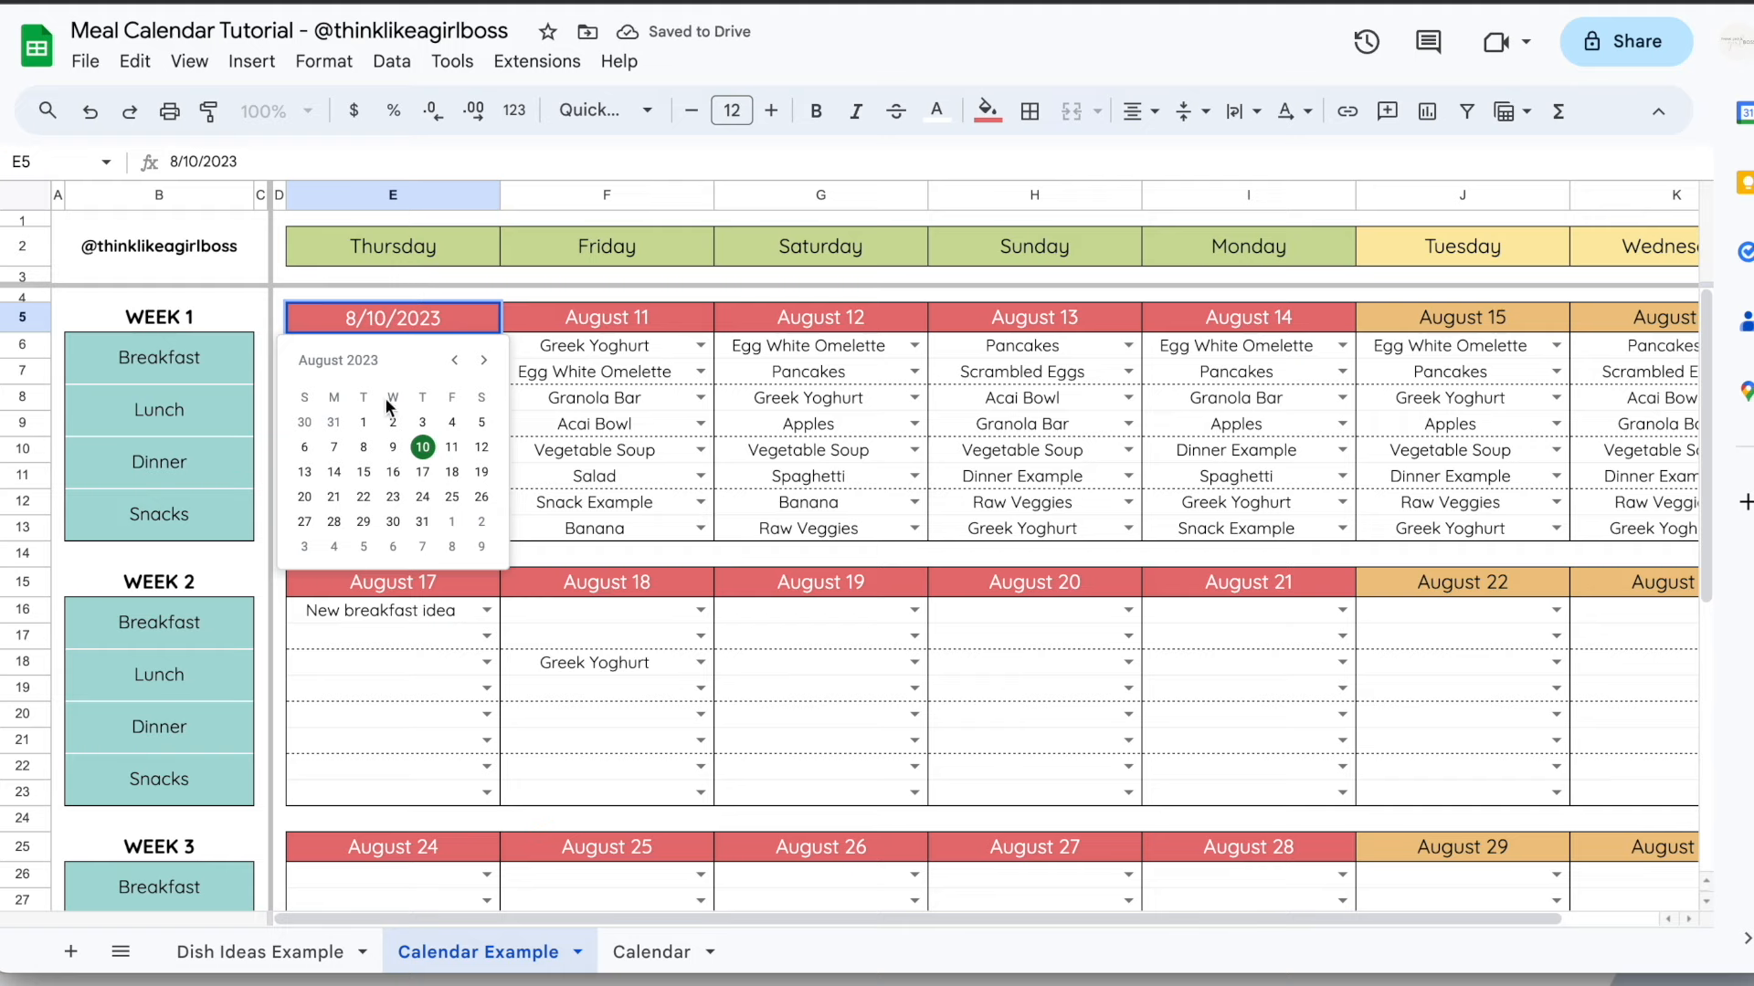
click(335, 448)
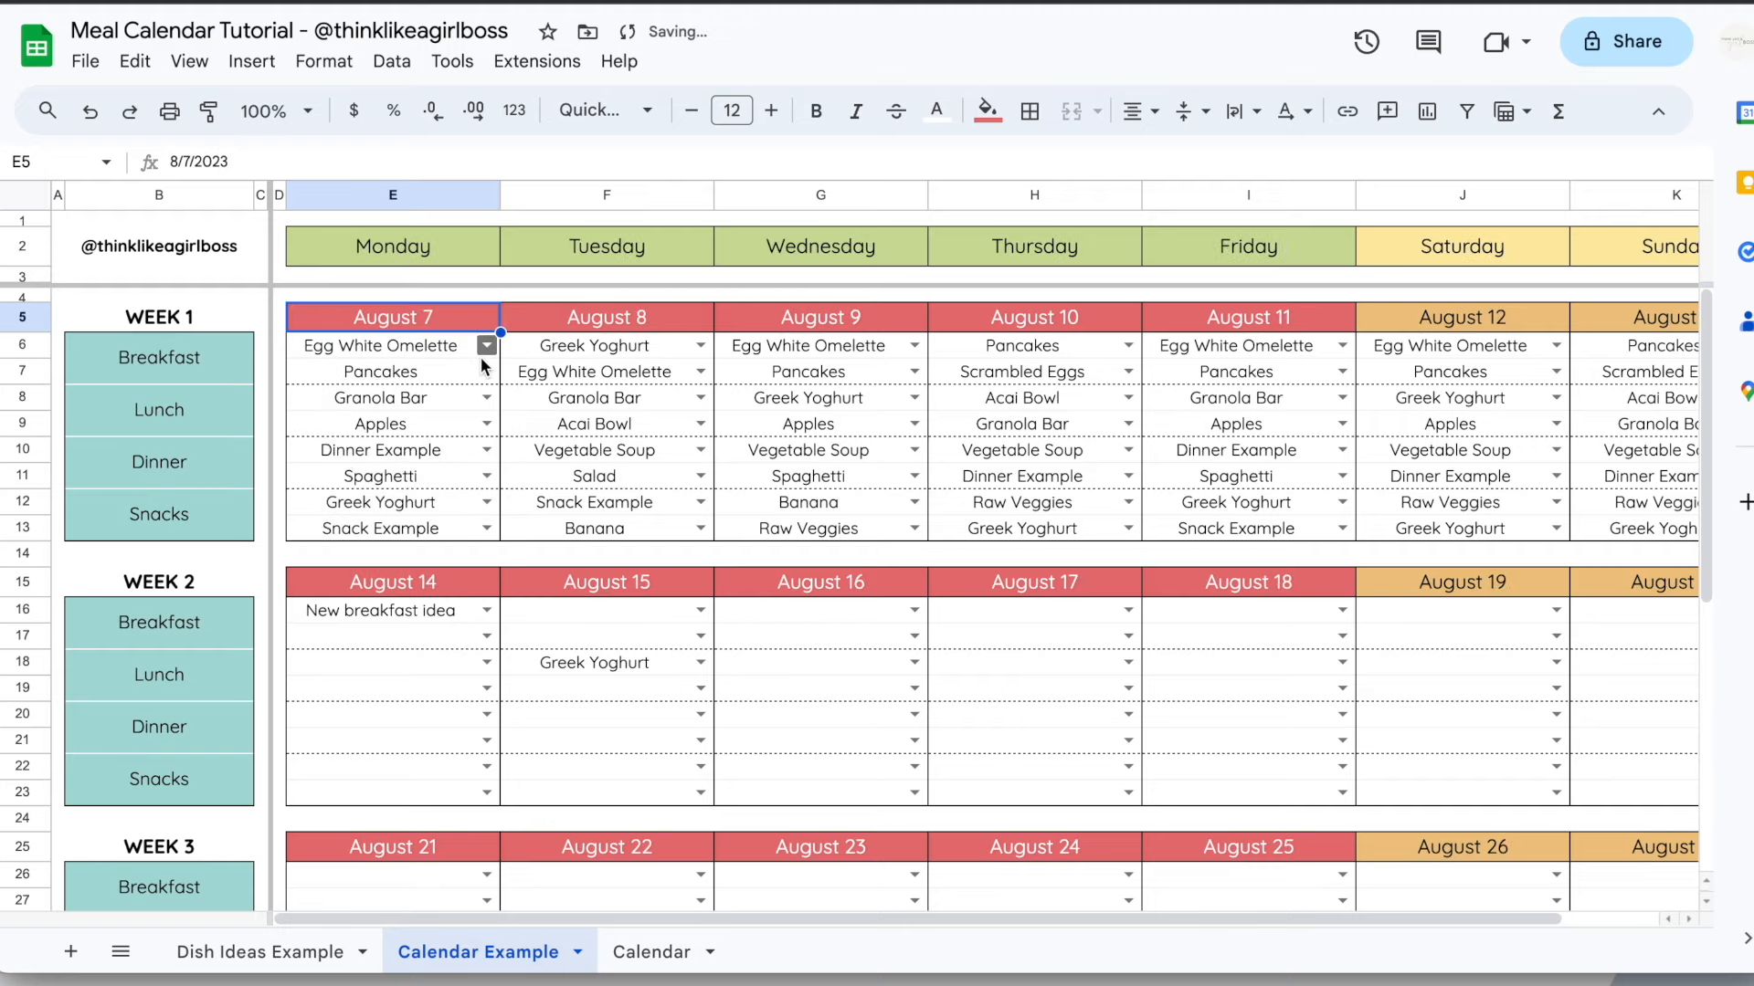
click(644, 951)
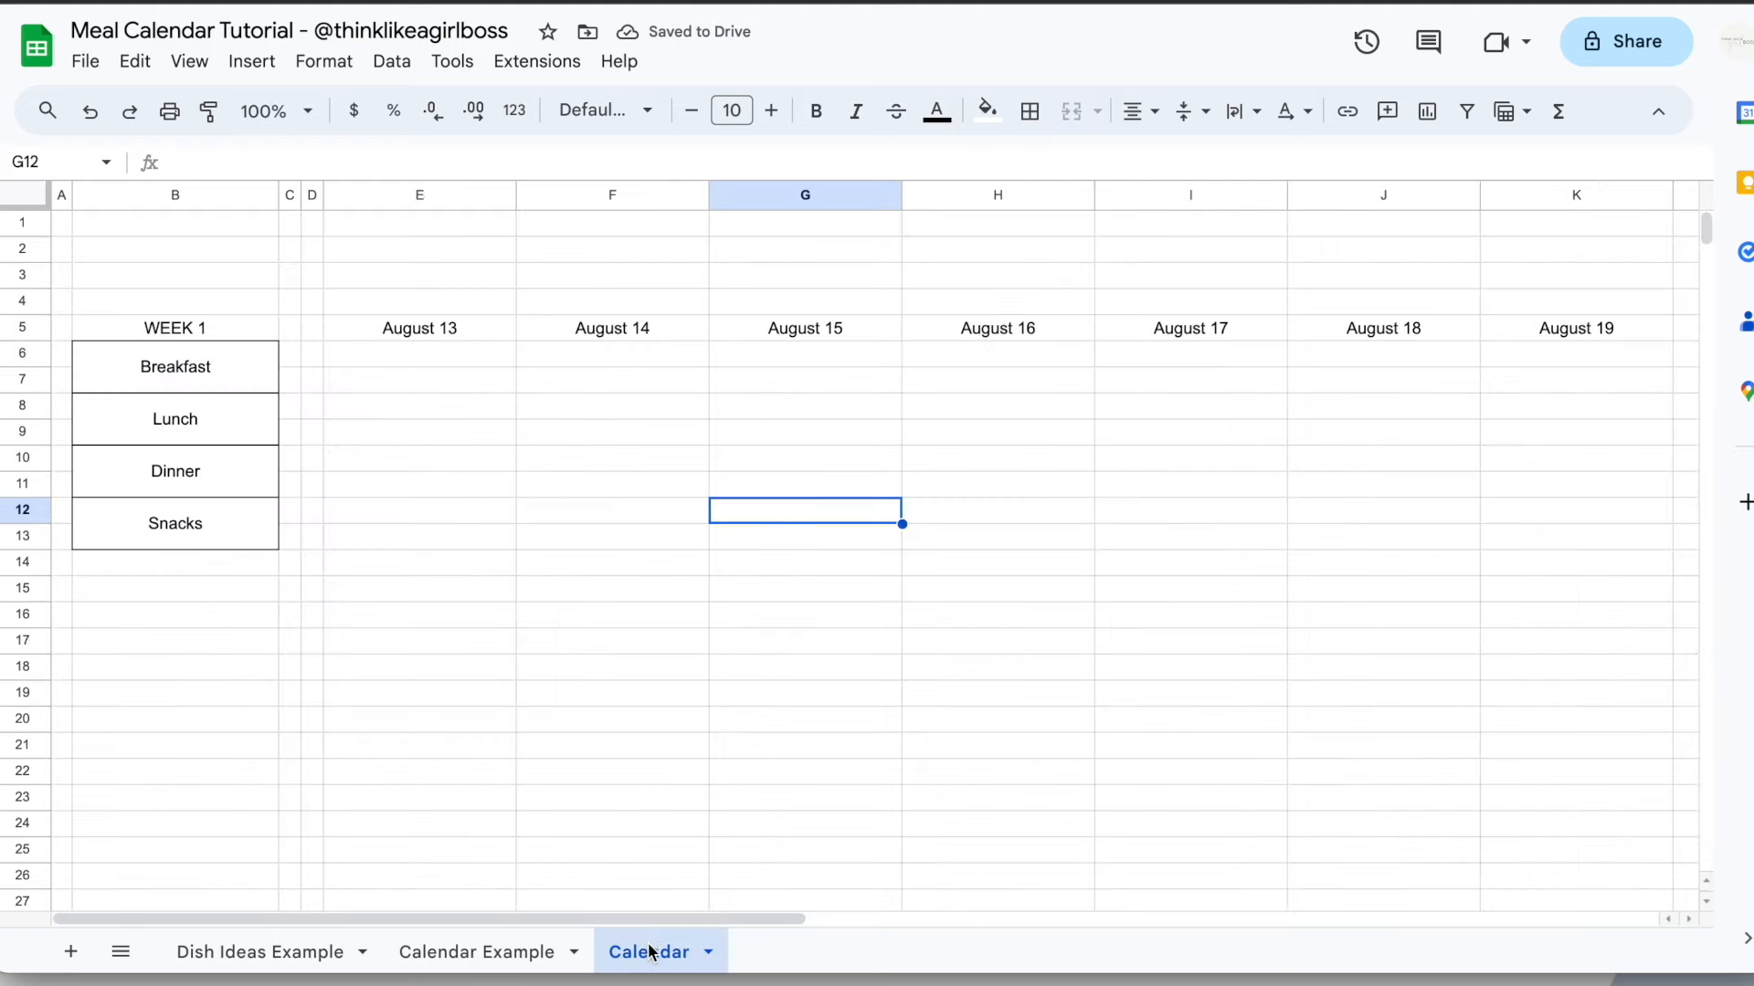
Enter the formula =E5 in cell E2 so it references the first date of week 1
click(442, 253)
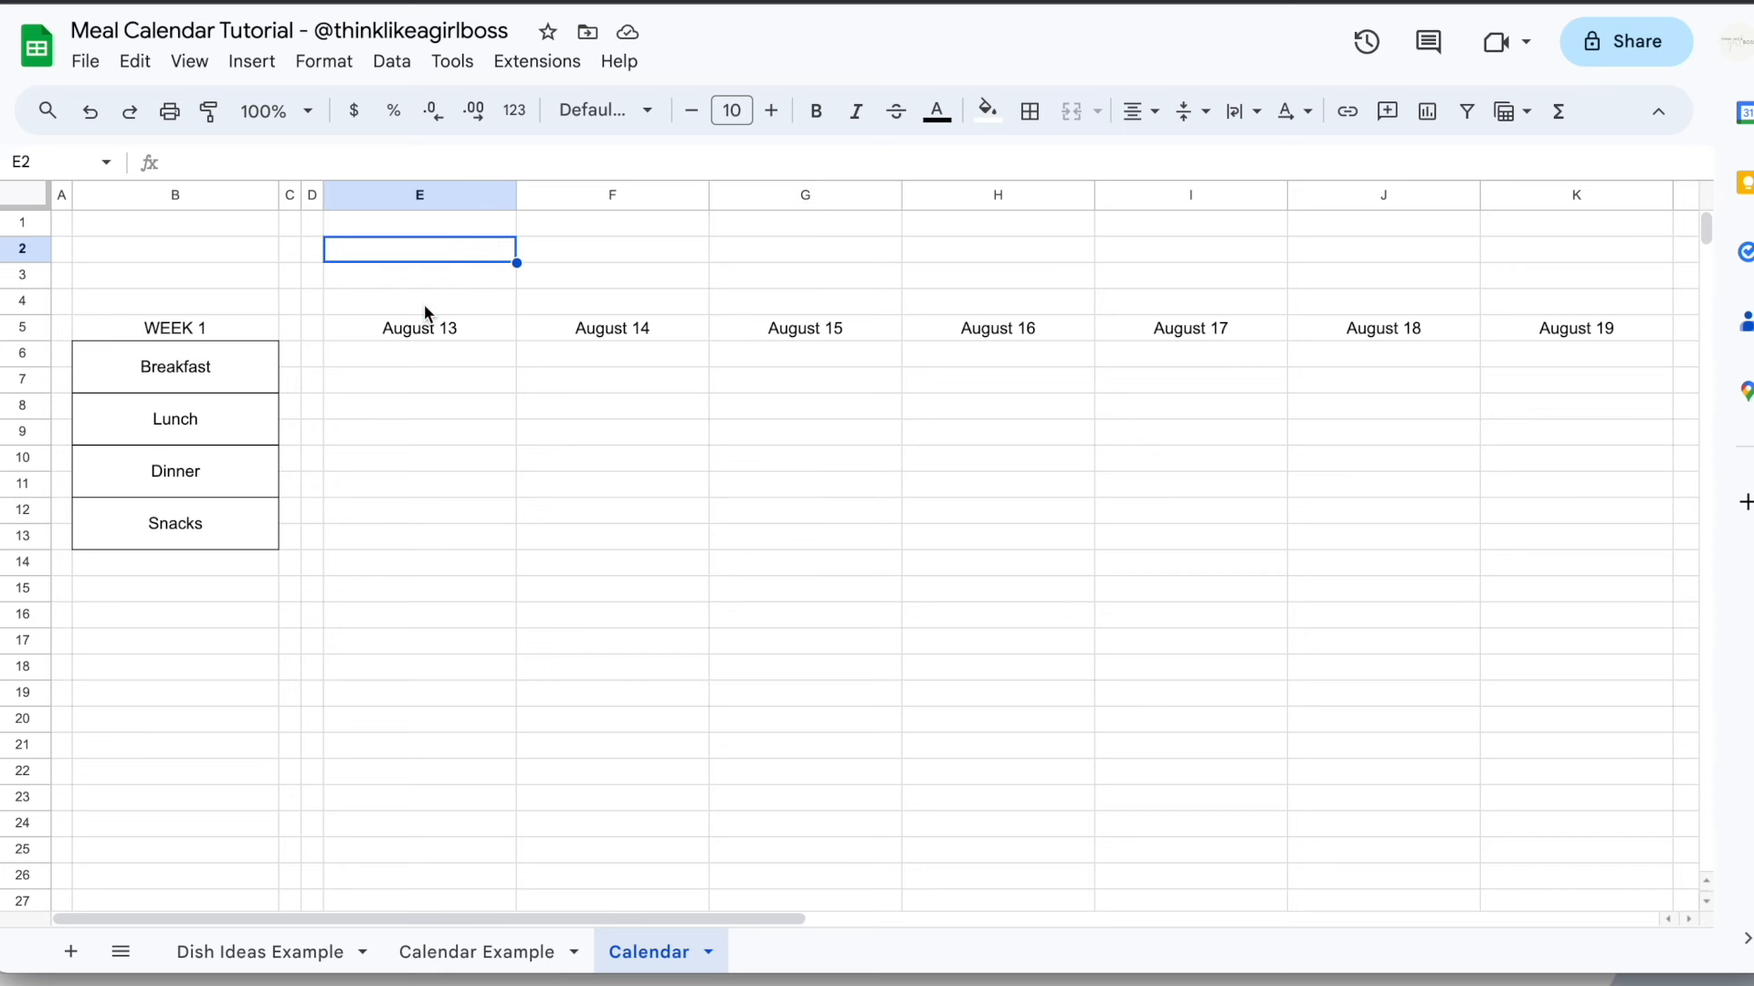
text(=)
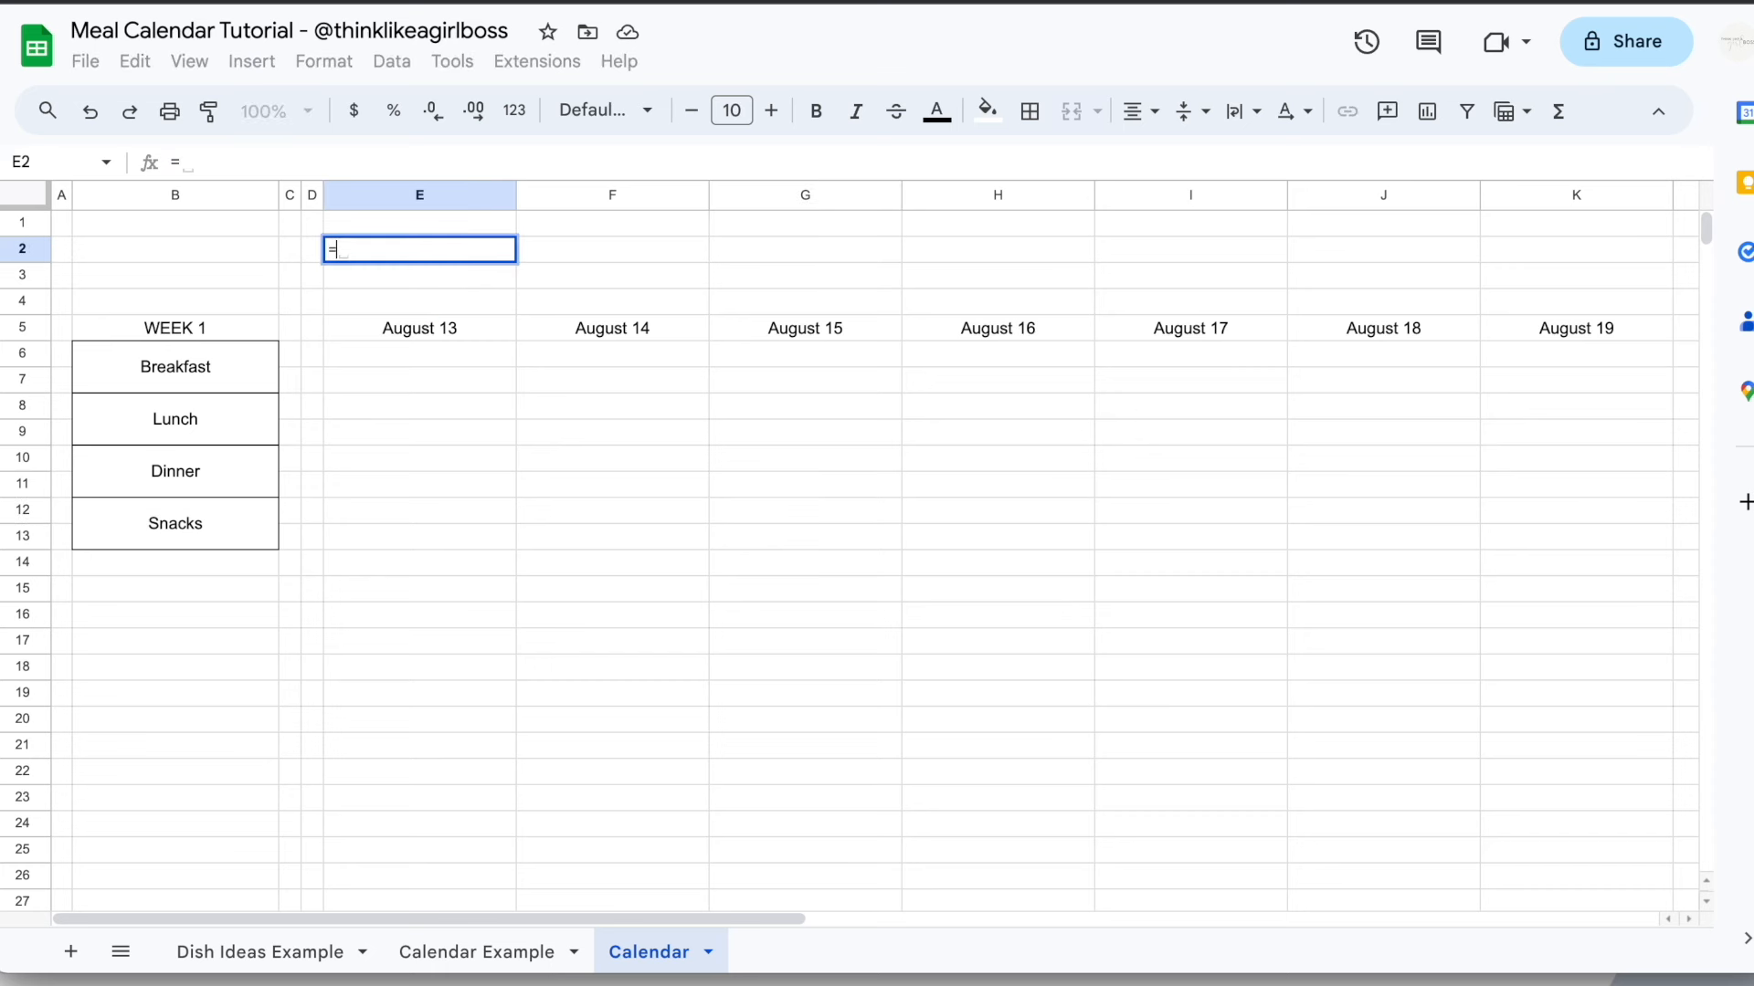
click(474, 326)
key(Return)
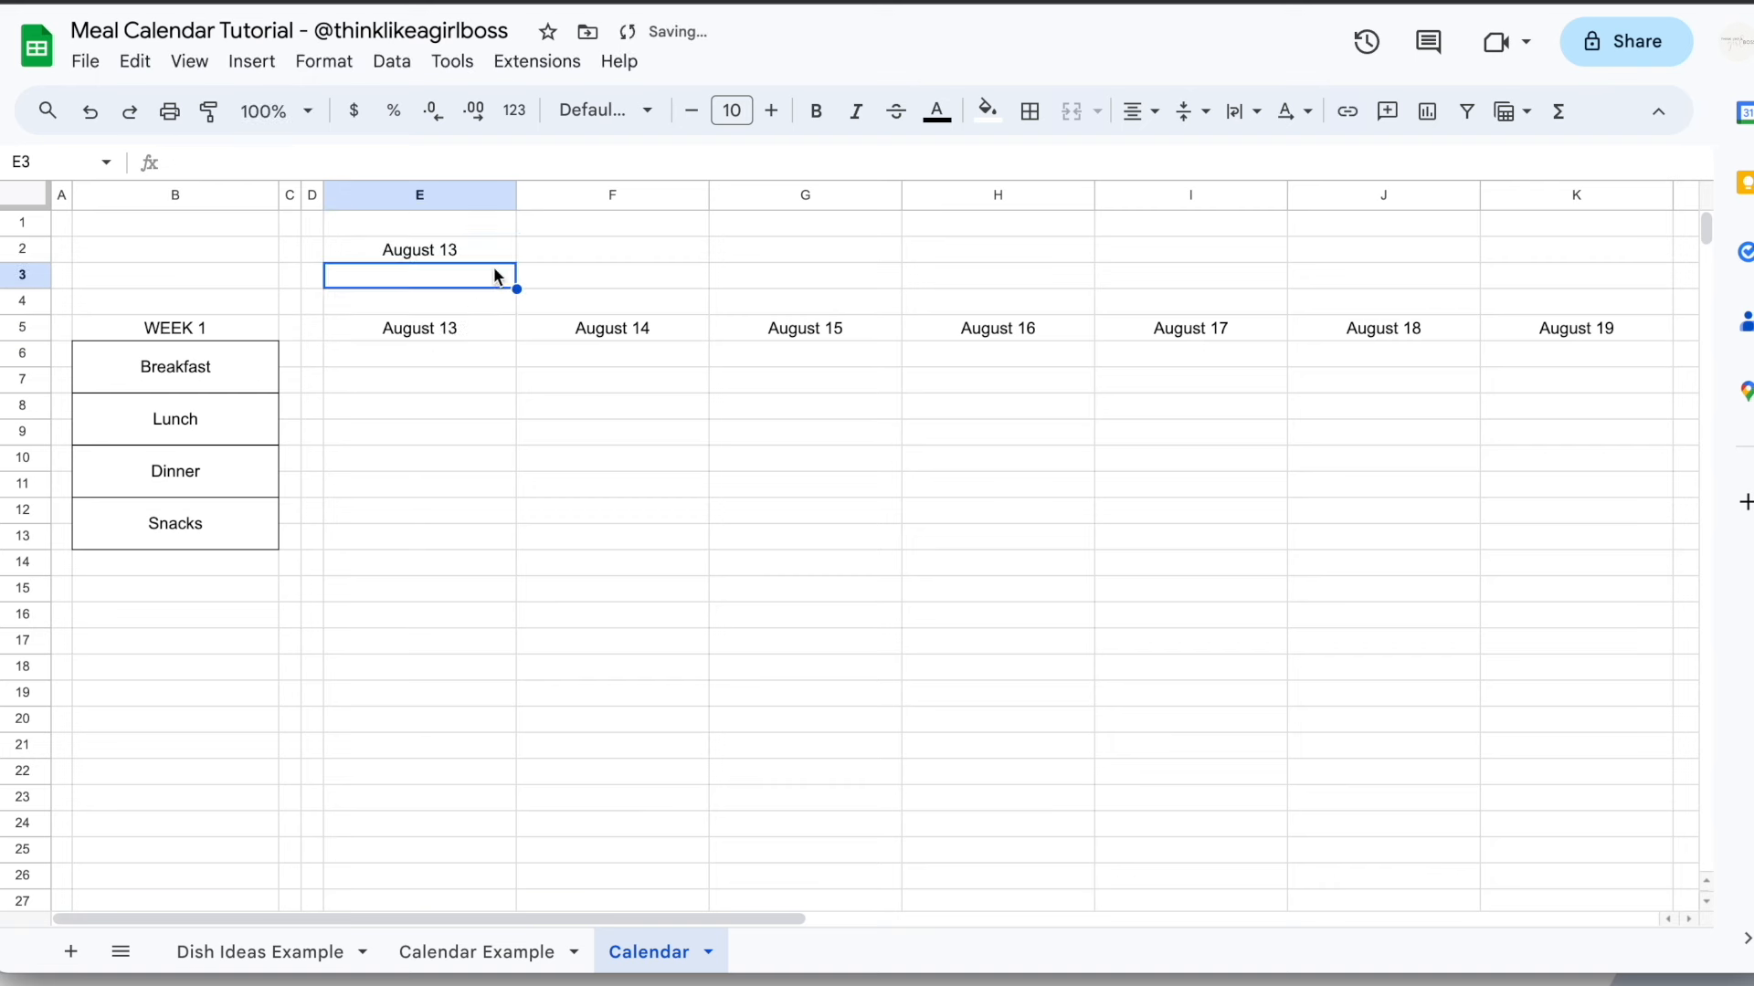
Try filling the E2 formula across row 2 to column K, and undo the fill
click(493, 258)
scroll(529, 274, right, 1)
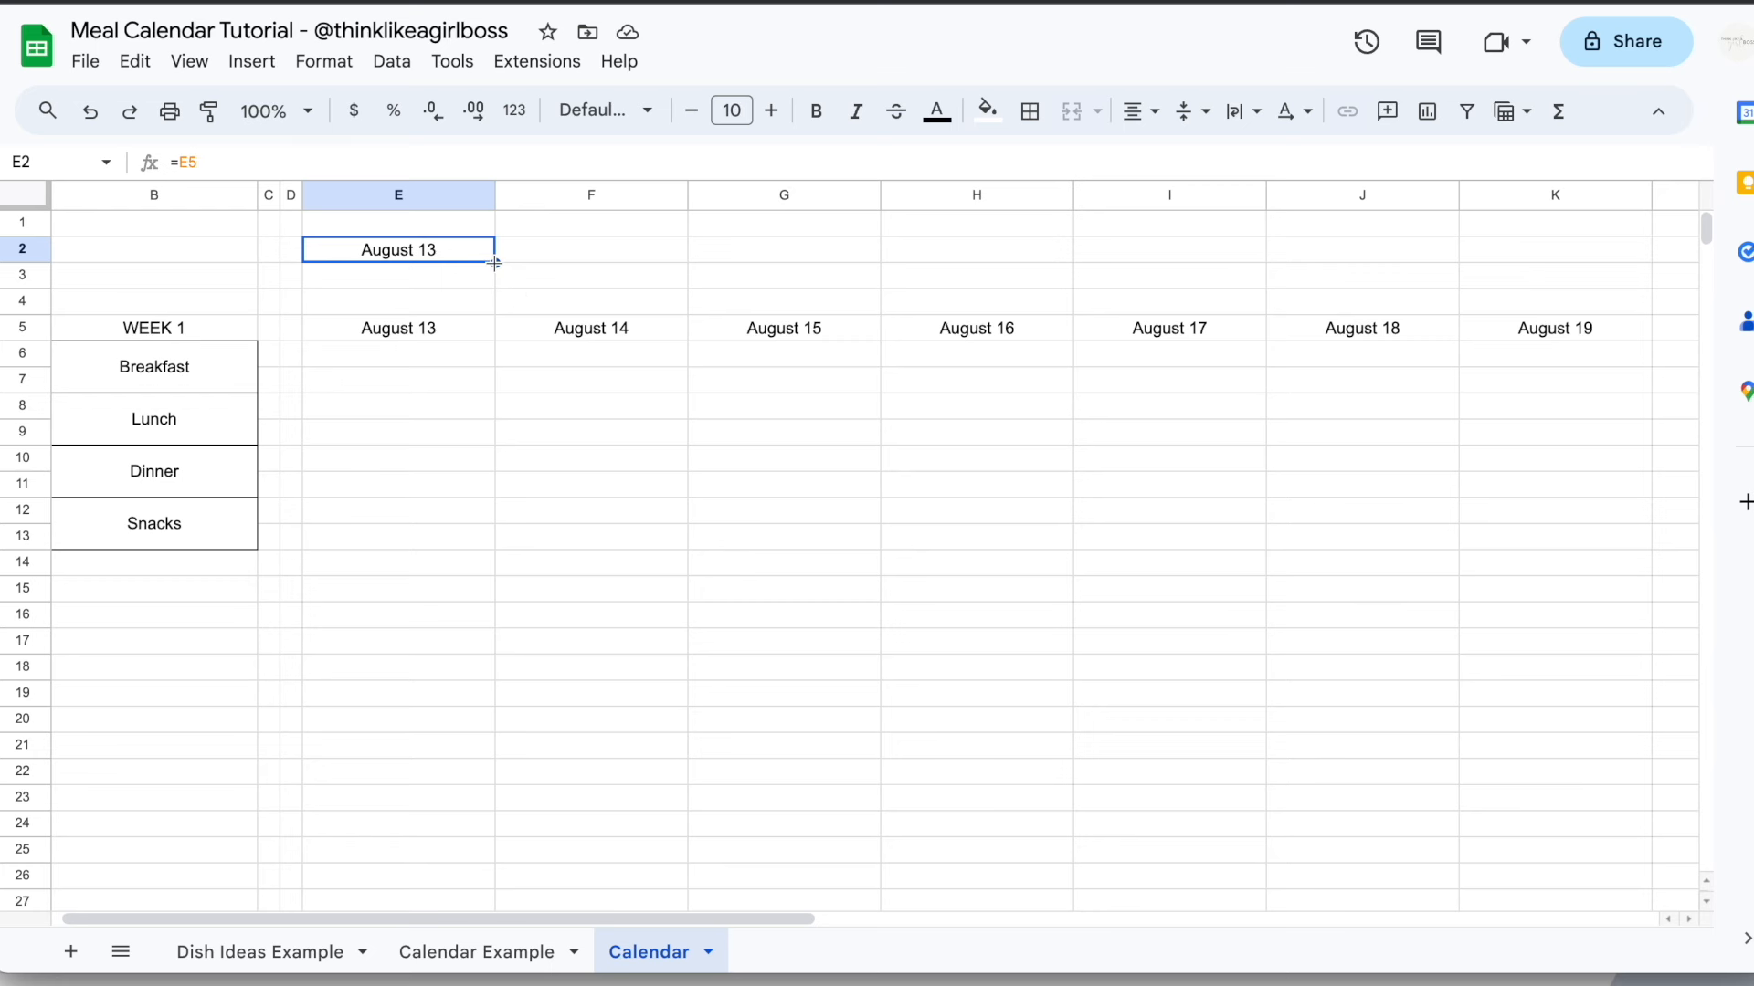
drag(494, 263, 1482, 257)
click(988, 556)
click(928, 304)
key(ctrl+z)
Copy the E2 formula, paste it into F2:K2, and check the date cells E5 through H5
key(ctrl+c)
drag(511, 257, 1472, 256)
key(ctrl+v)
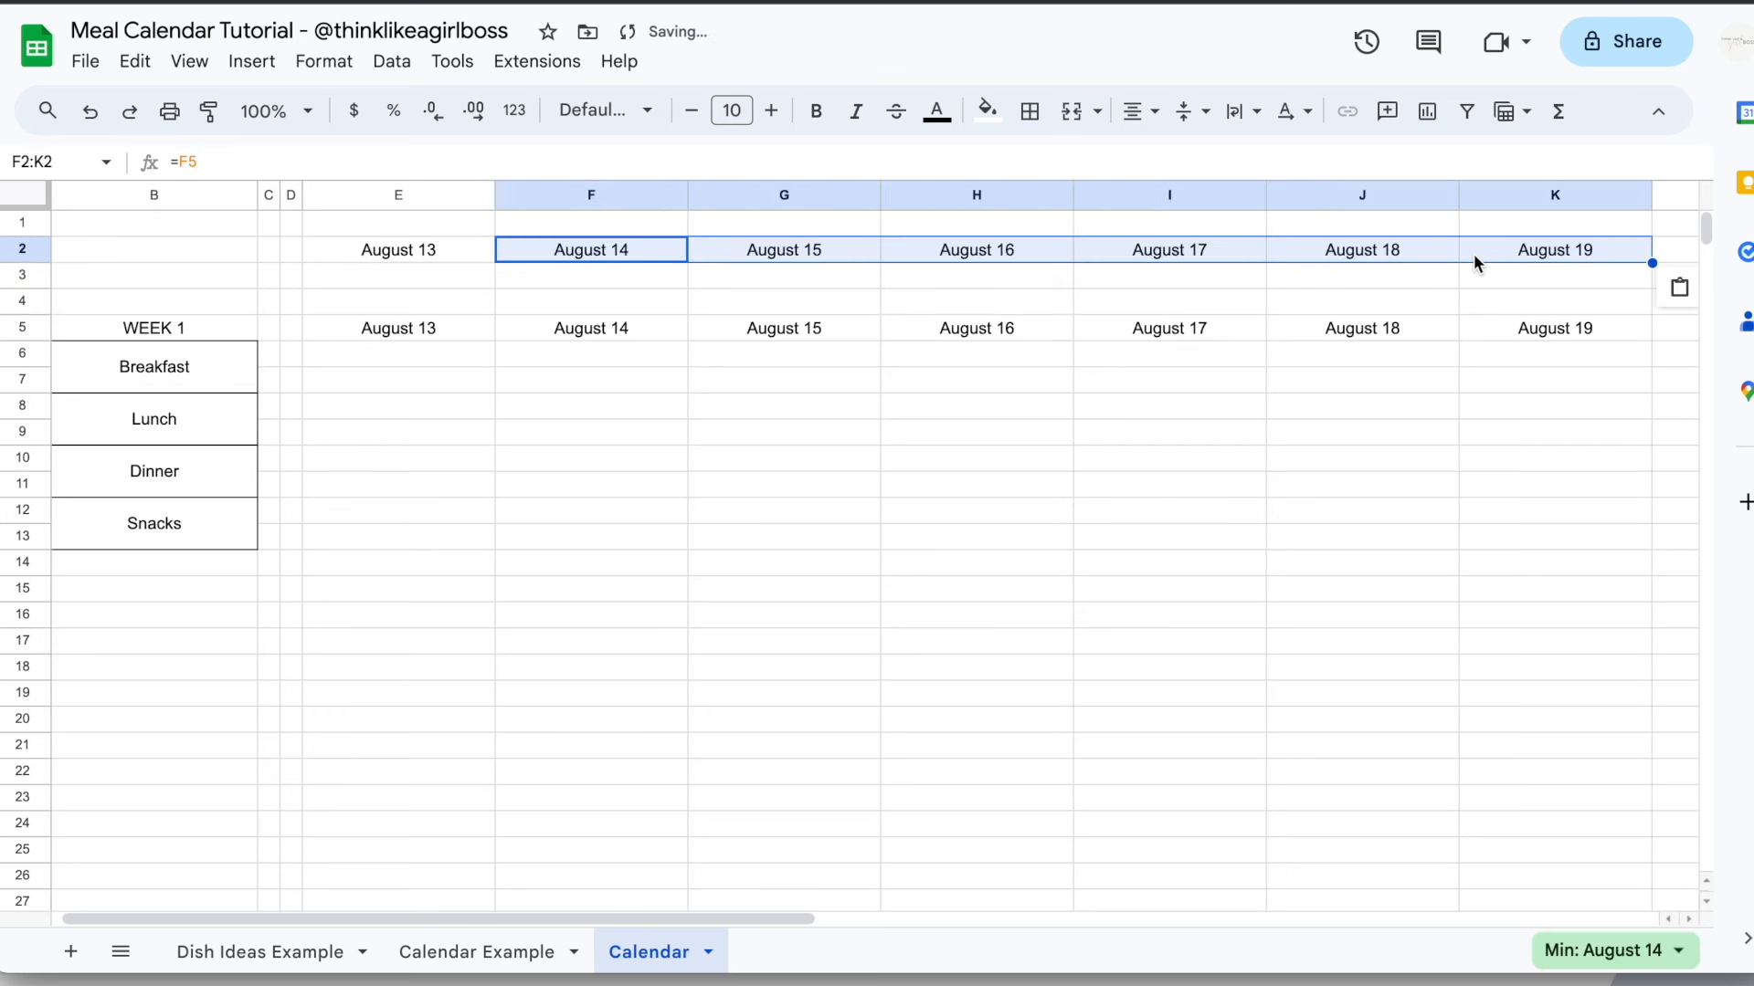
click(932, 511)
click(475, 329)
click(540, 329)
click(738, 326)
click(936, 326)
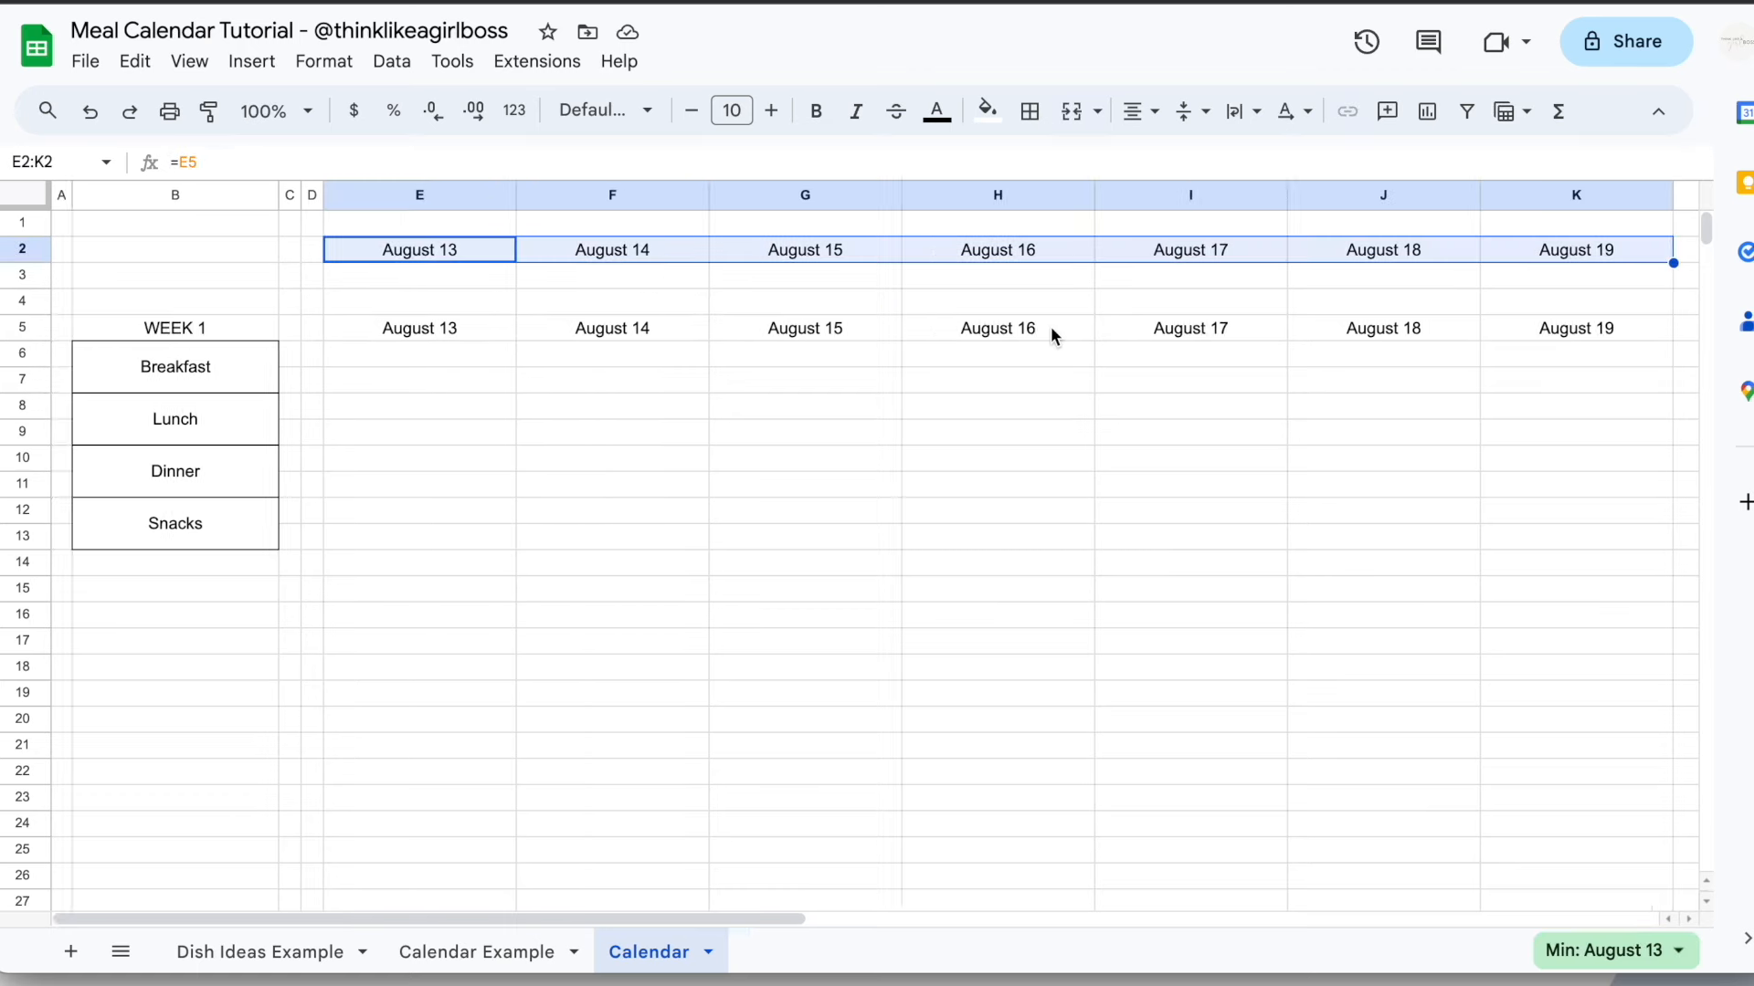
Open the custom date and time formats for E2:K2 and remove the existing Month and Day elements
scroll(1050, 326, right, 1)
click(462, 259)
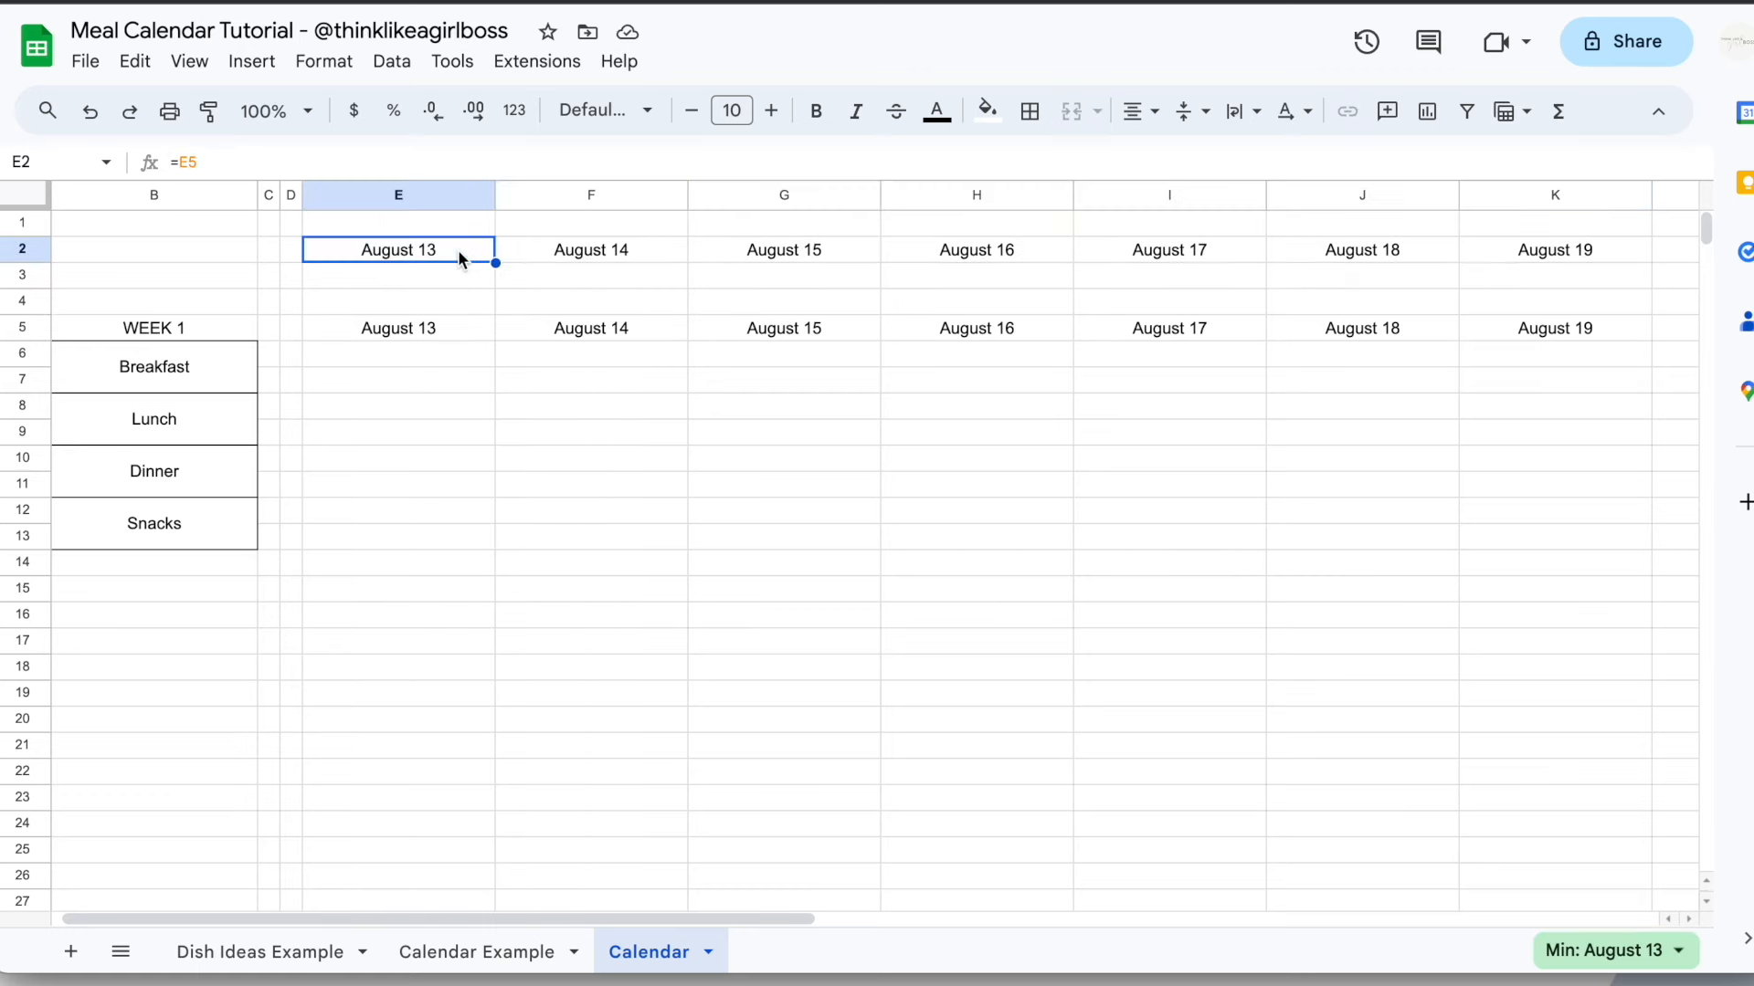
shift+click(1509, 251)
scroll(644, 319, left, 1)
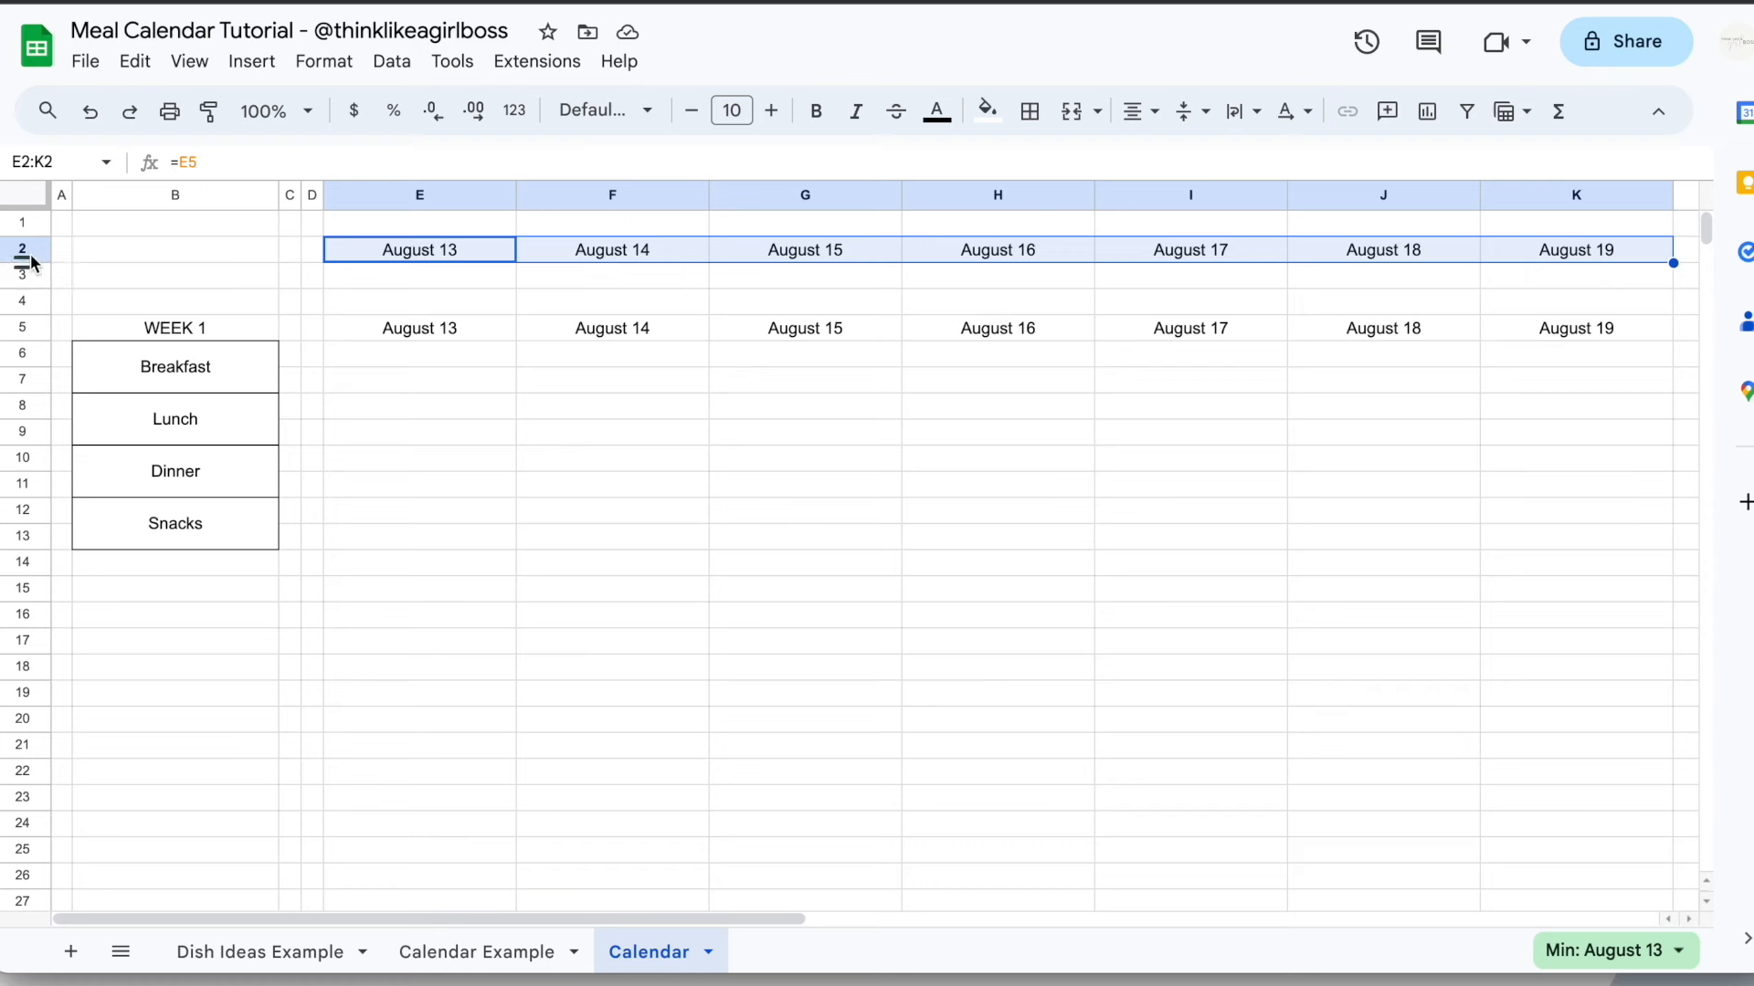
click(324, 61)
mouse_move(353, 165)
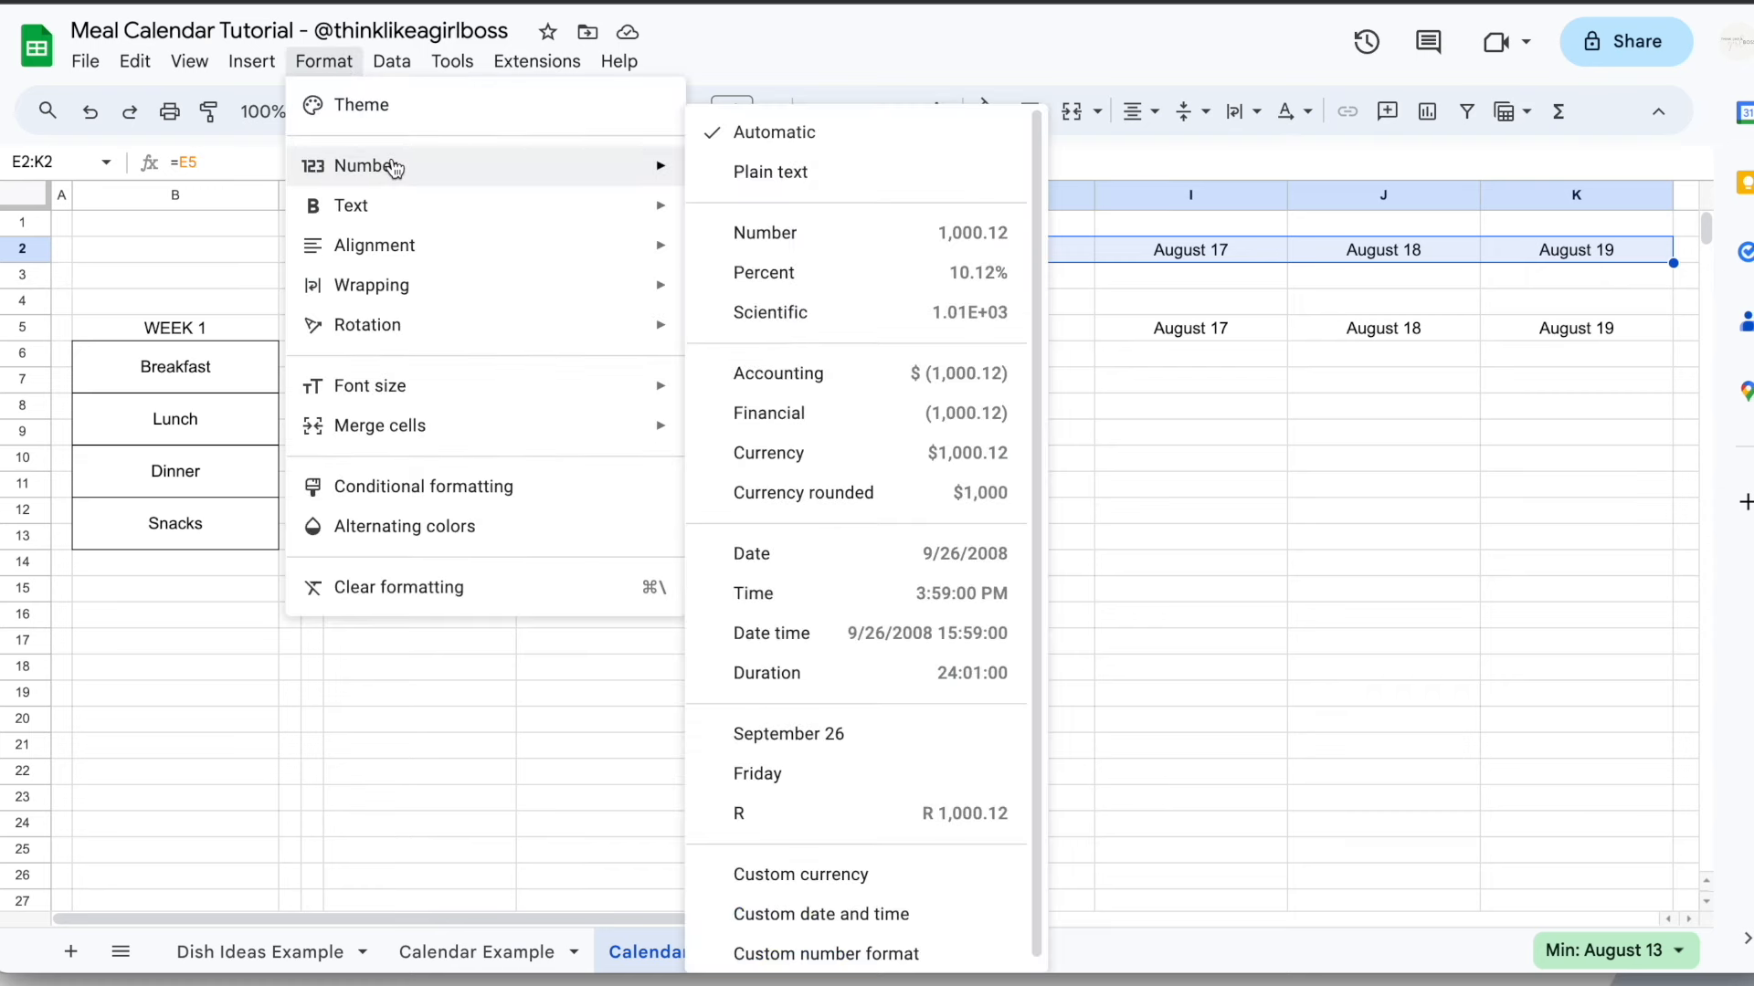
click(847, 920)
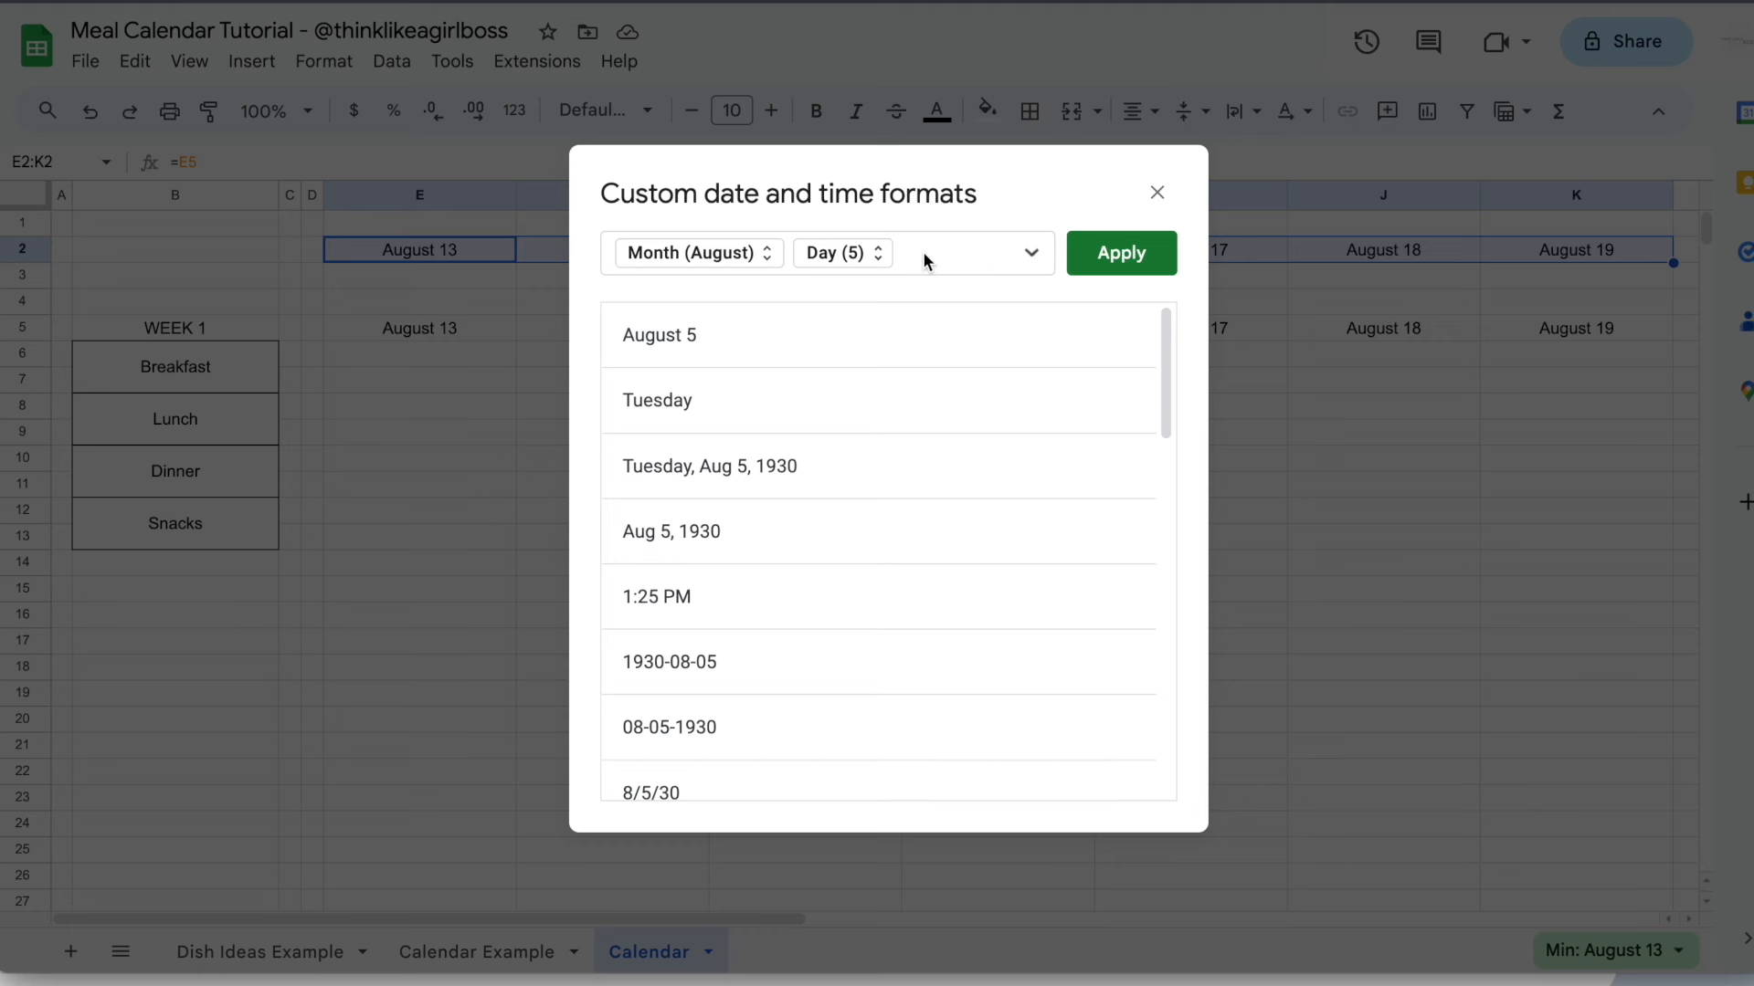
key(BackSpace)
key(BackSpace)
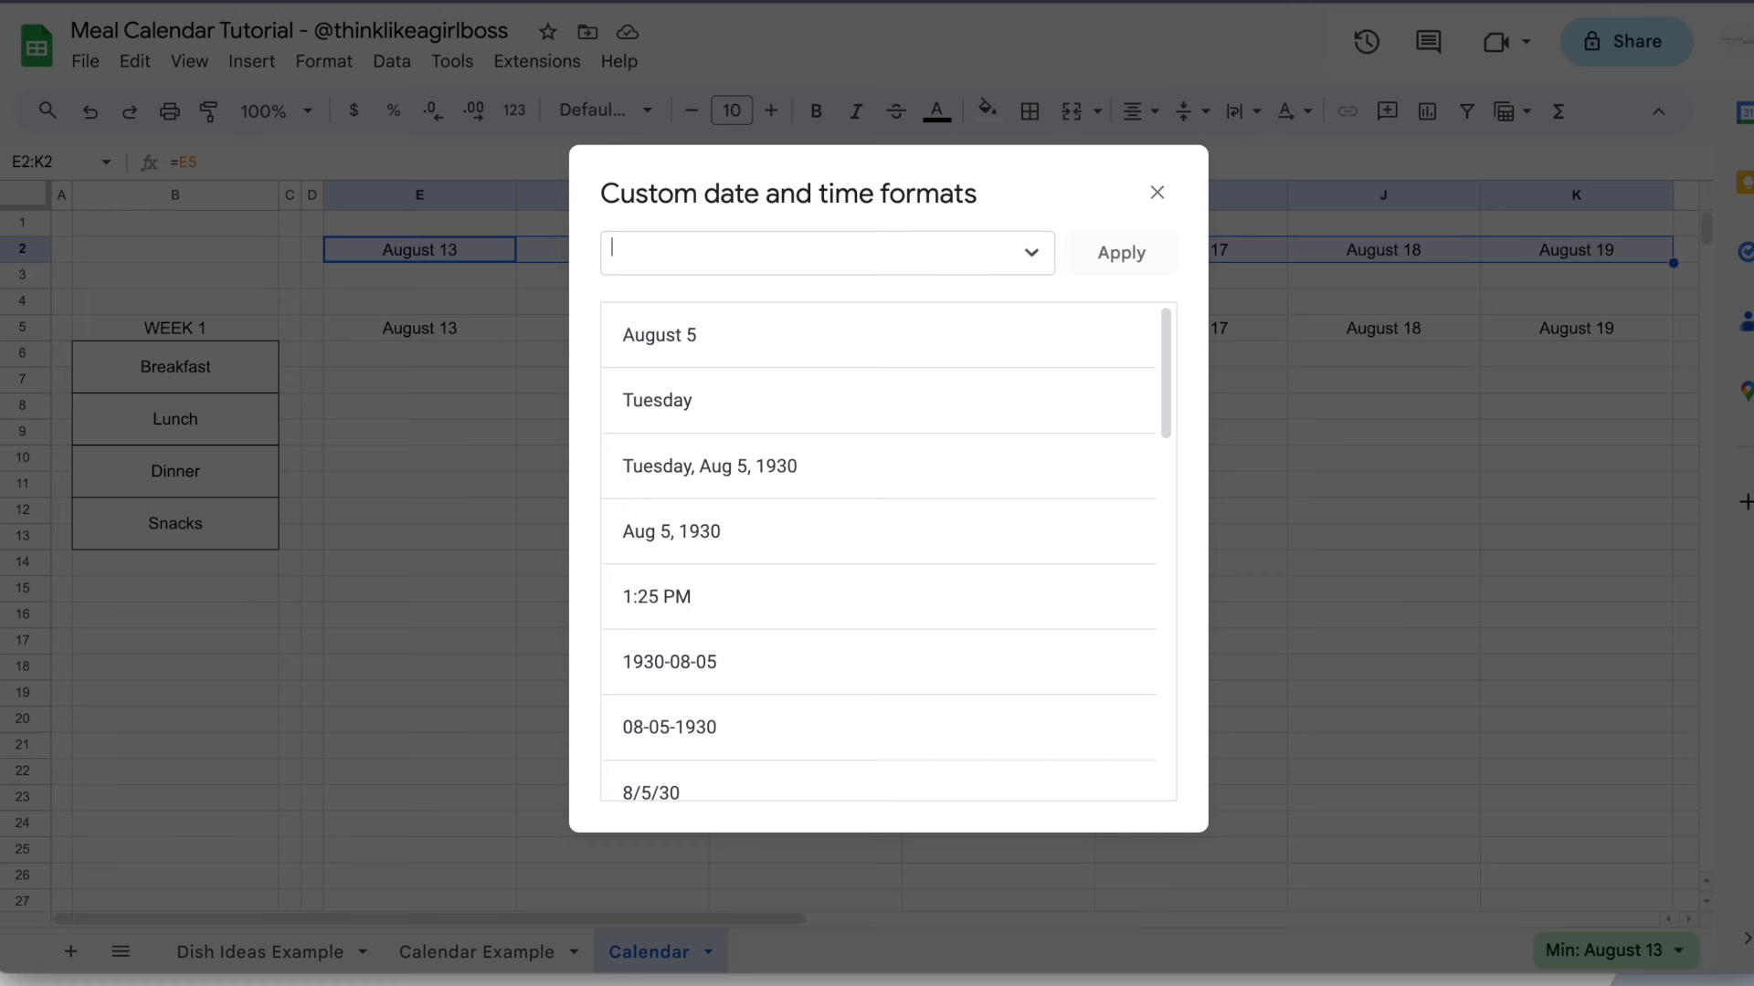
Add a Day element shown as full name (Tuesday) and apply this custom format to E2:K2
click(1032, 254)
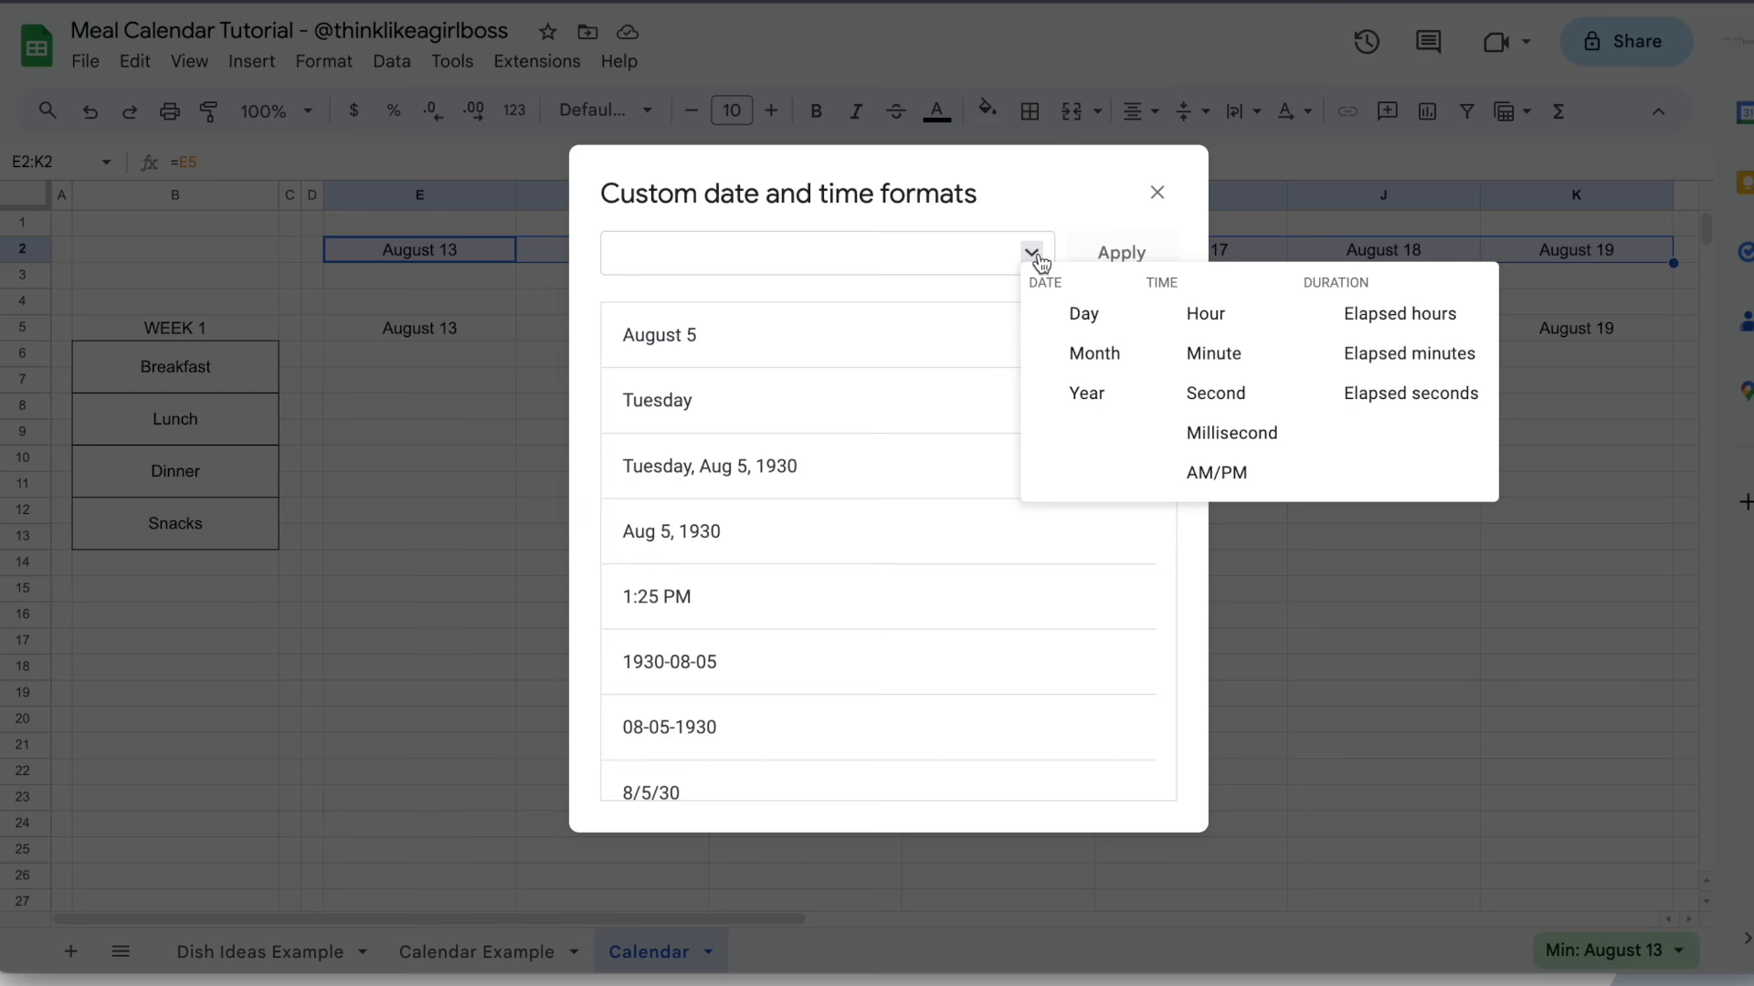
click(1116, 316)
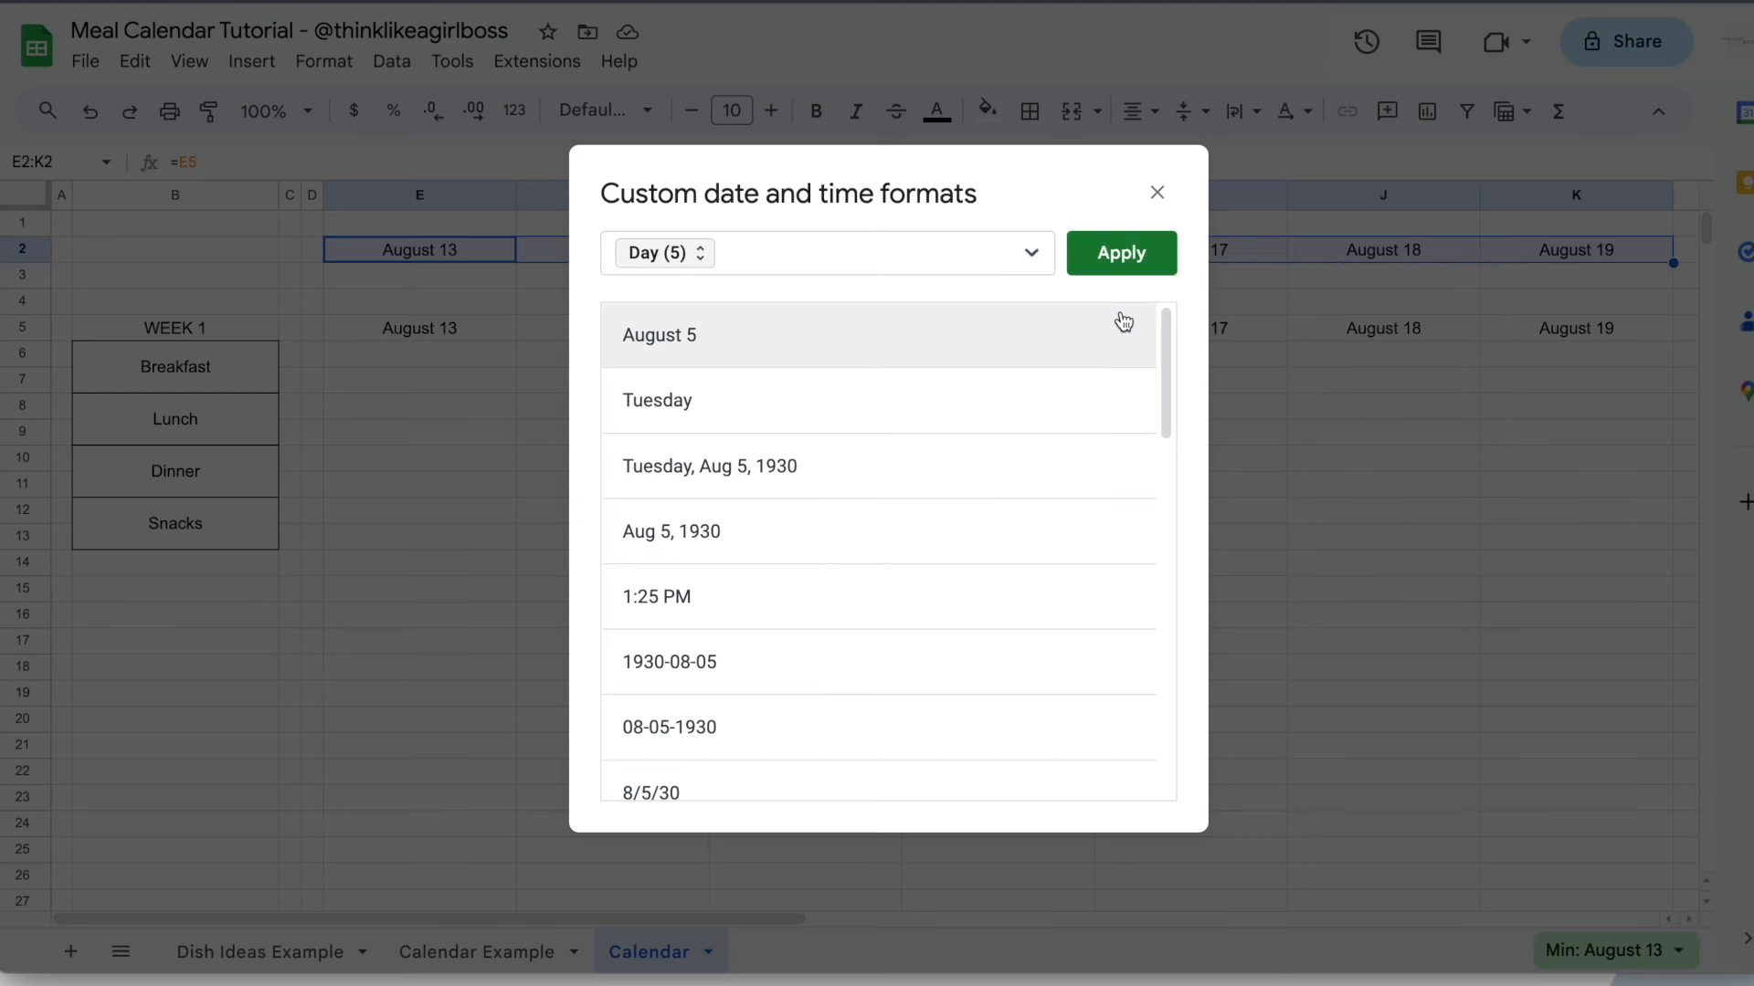
click(703, 258)
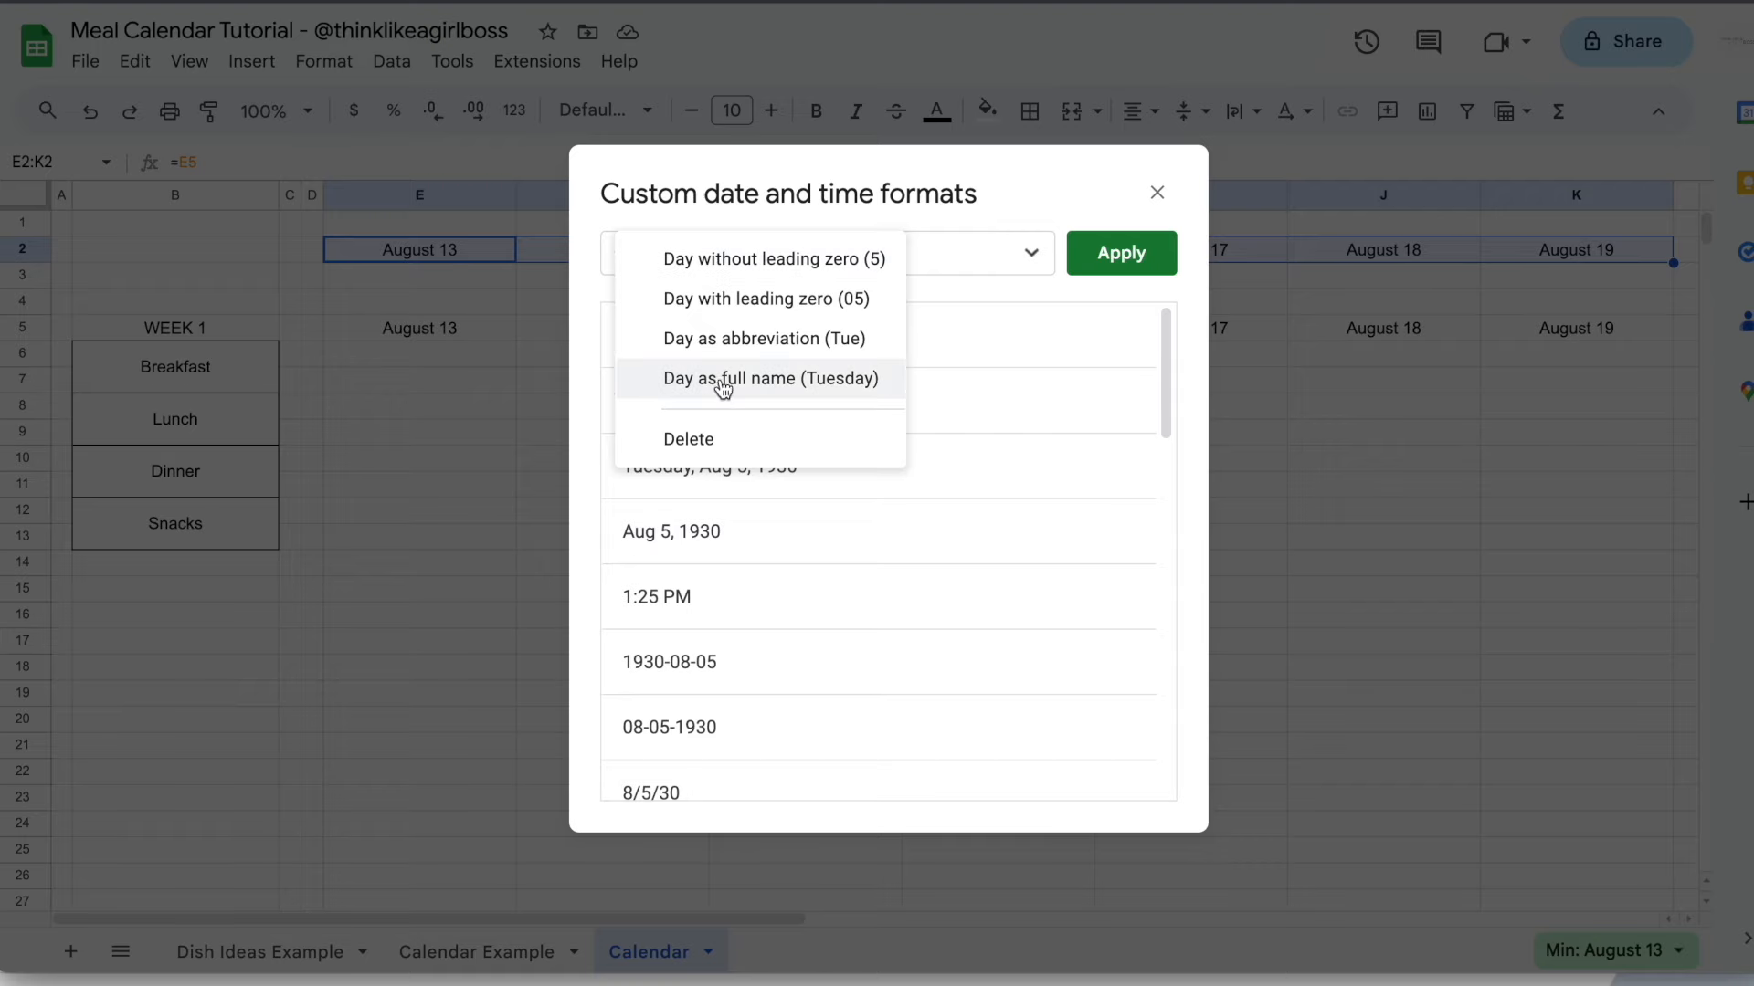
click(868, 380)
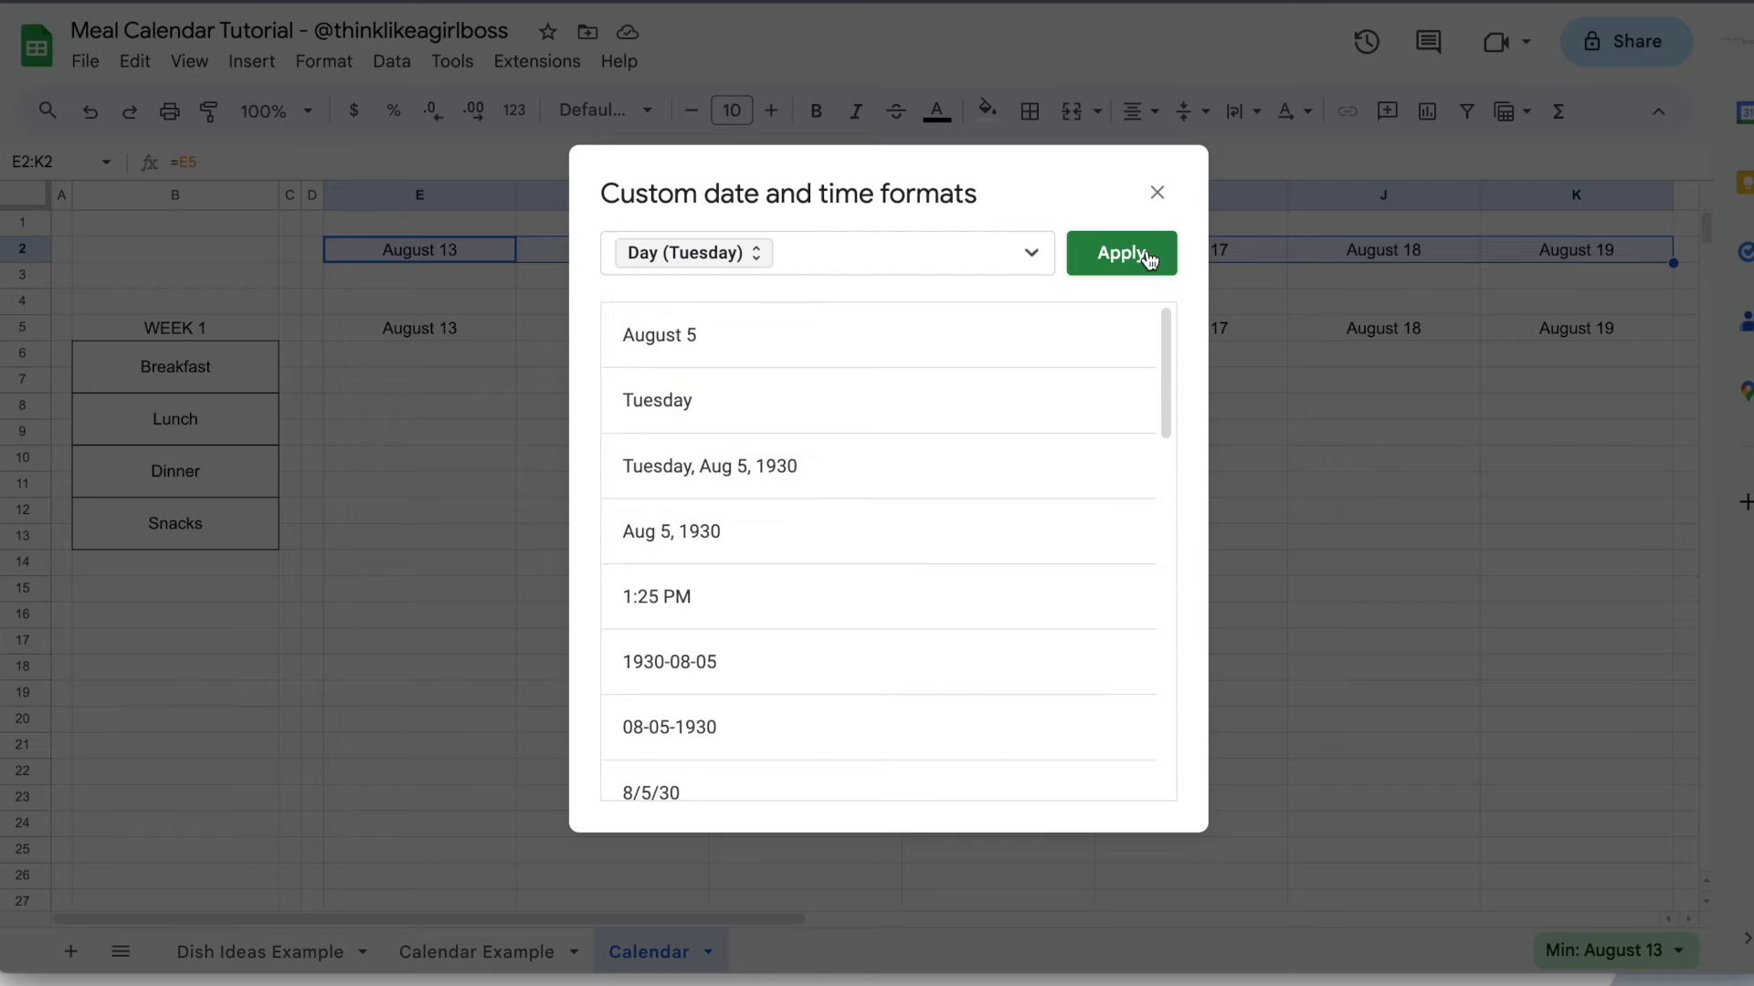
click(1147, 249)
click(612, 510)
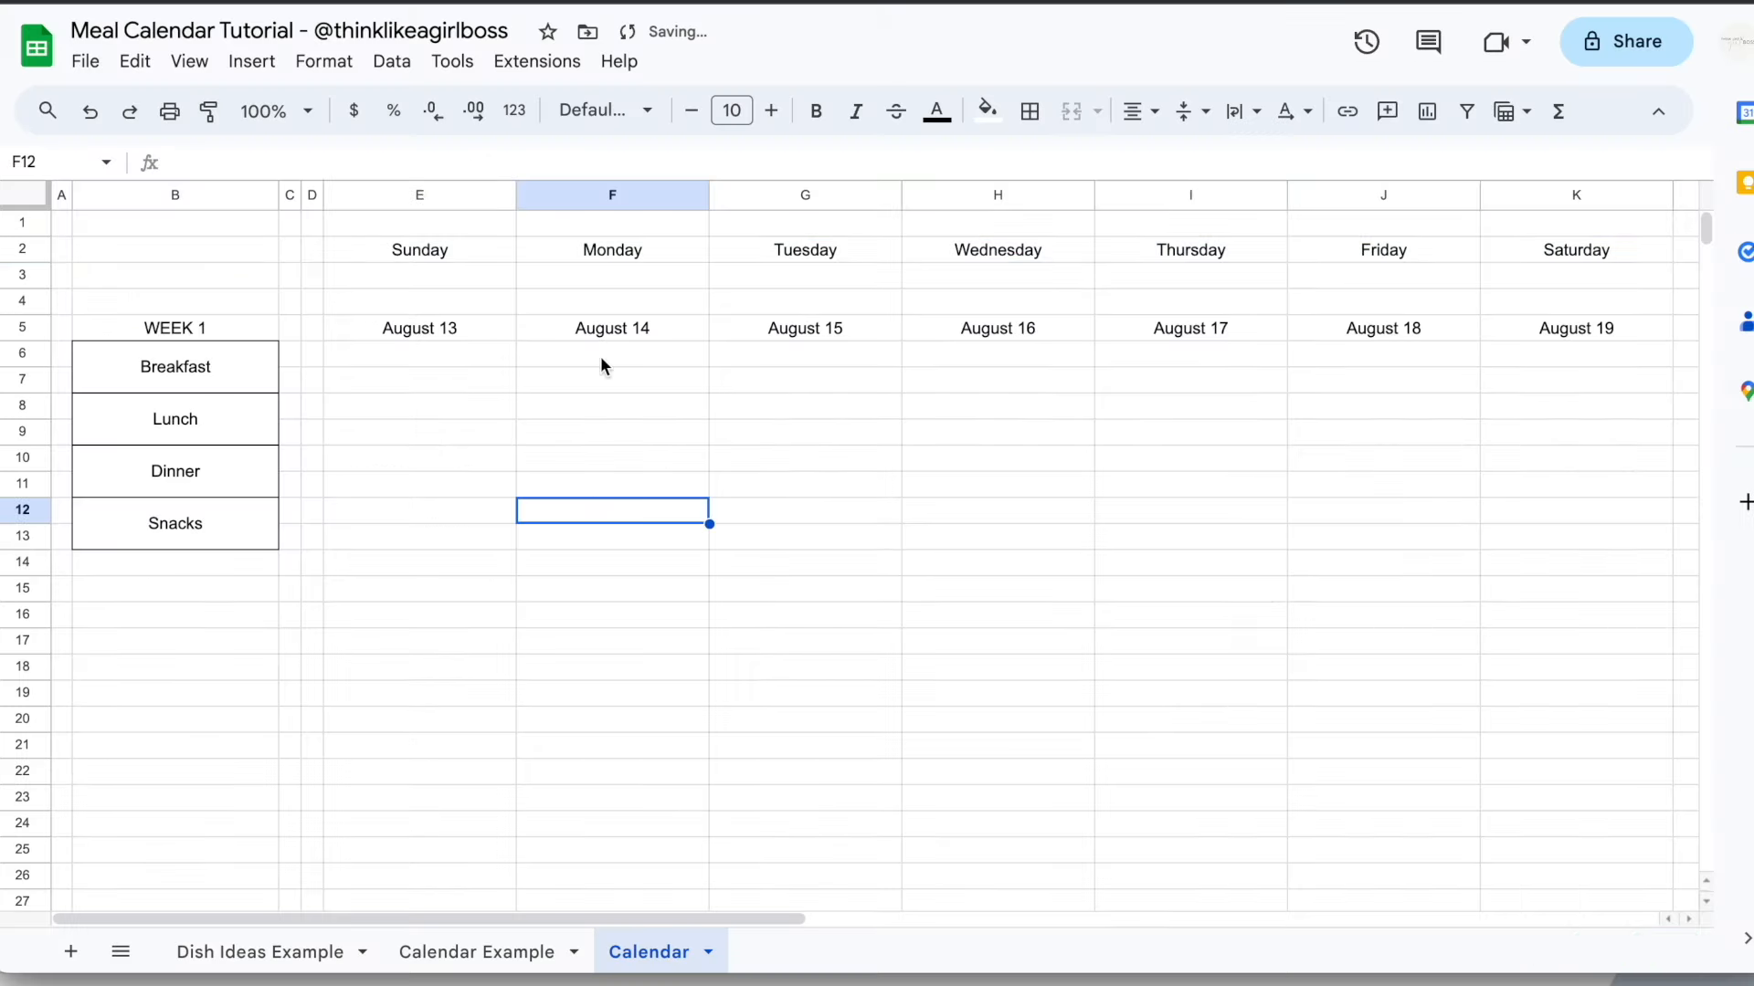
Check the weekday cells E2 and F2, and set the start date in E5 to August 11
click(427, 250)
click(579, 250)
click(473, 245)
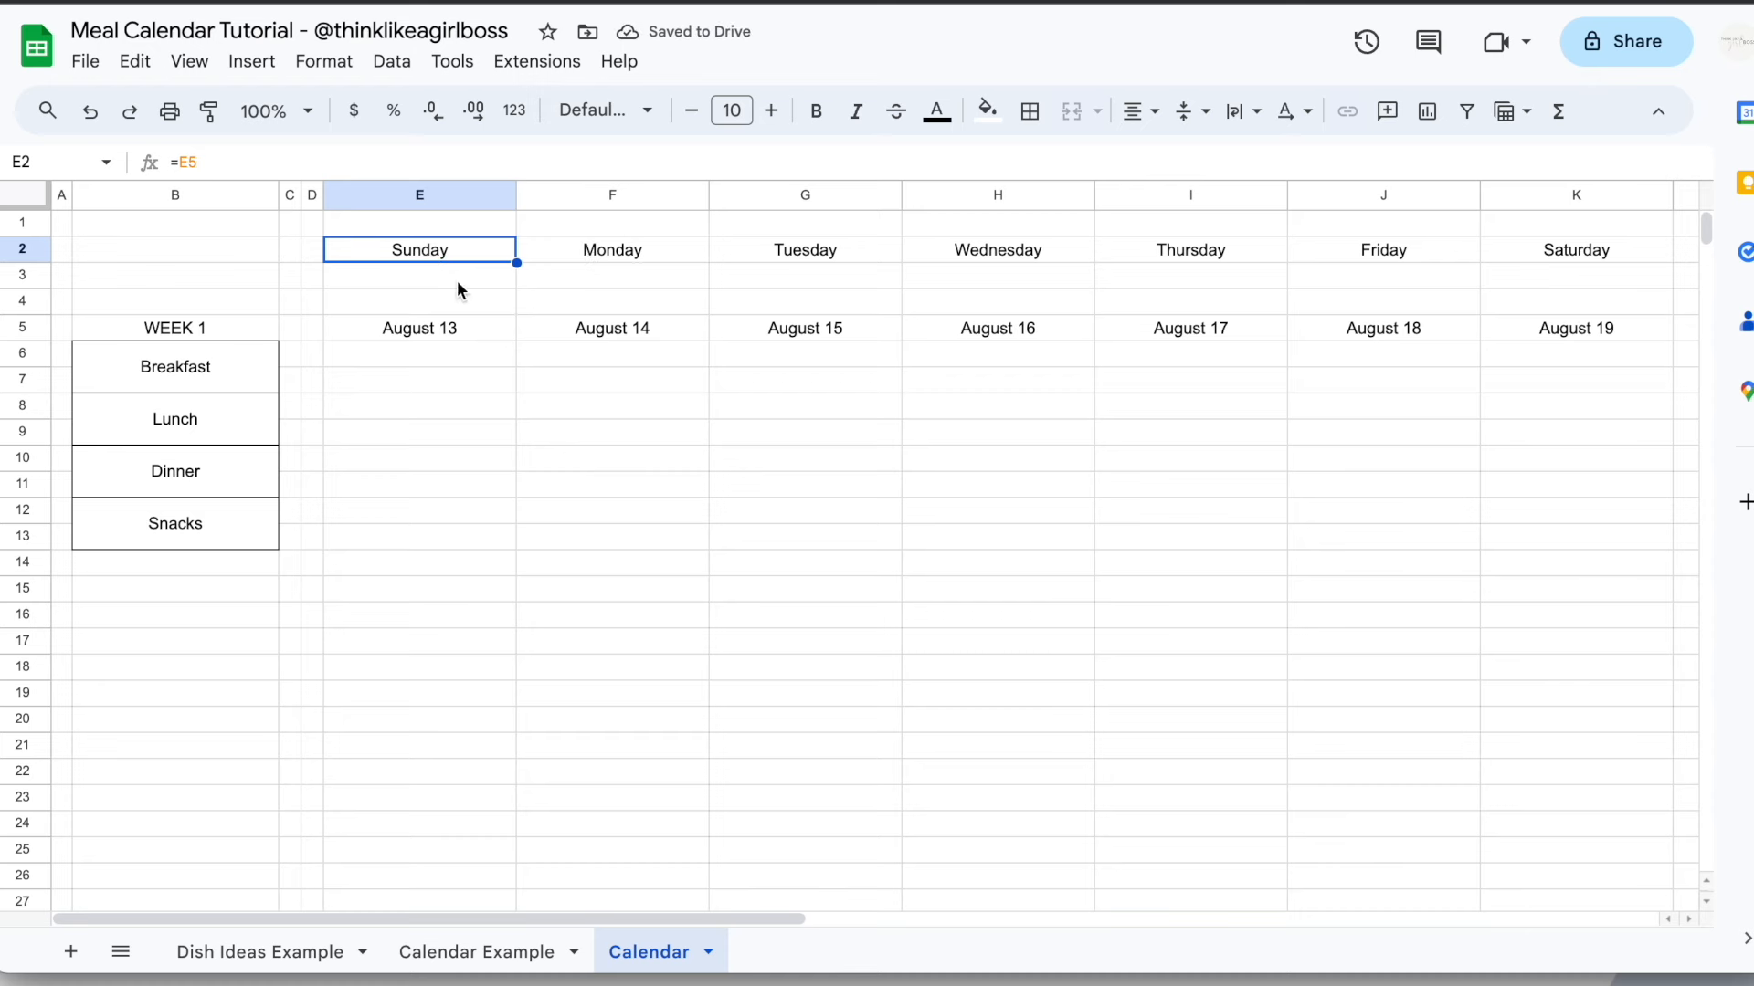
click(446, 326)
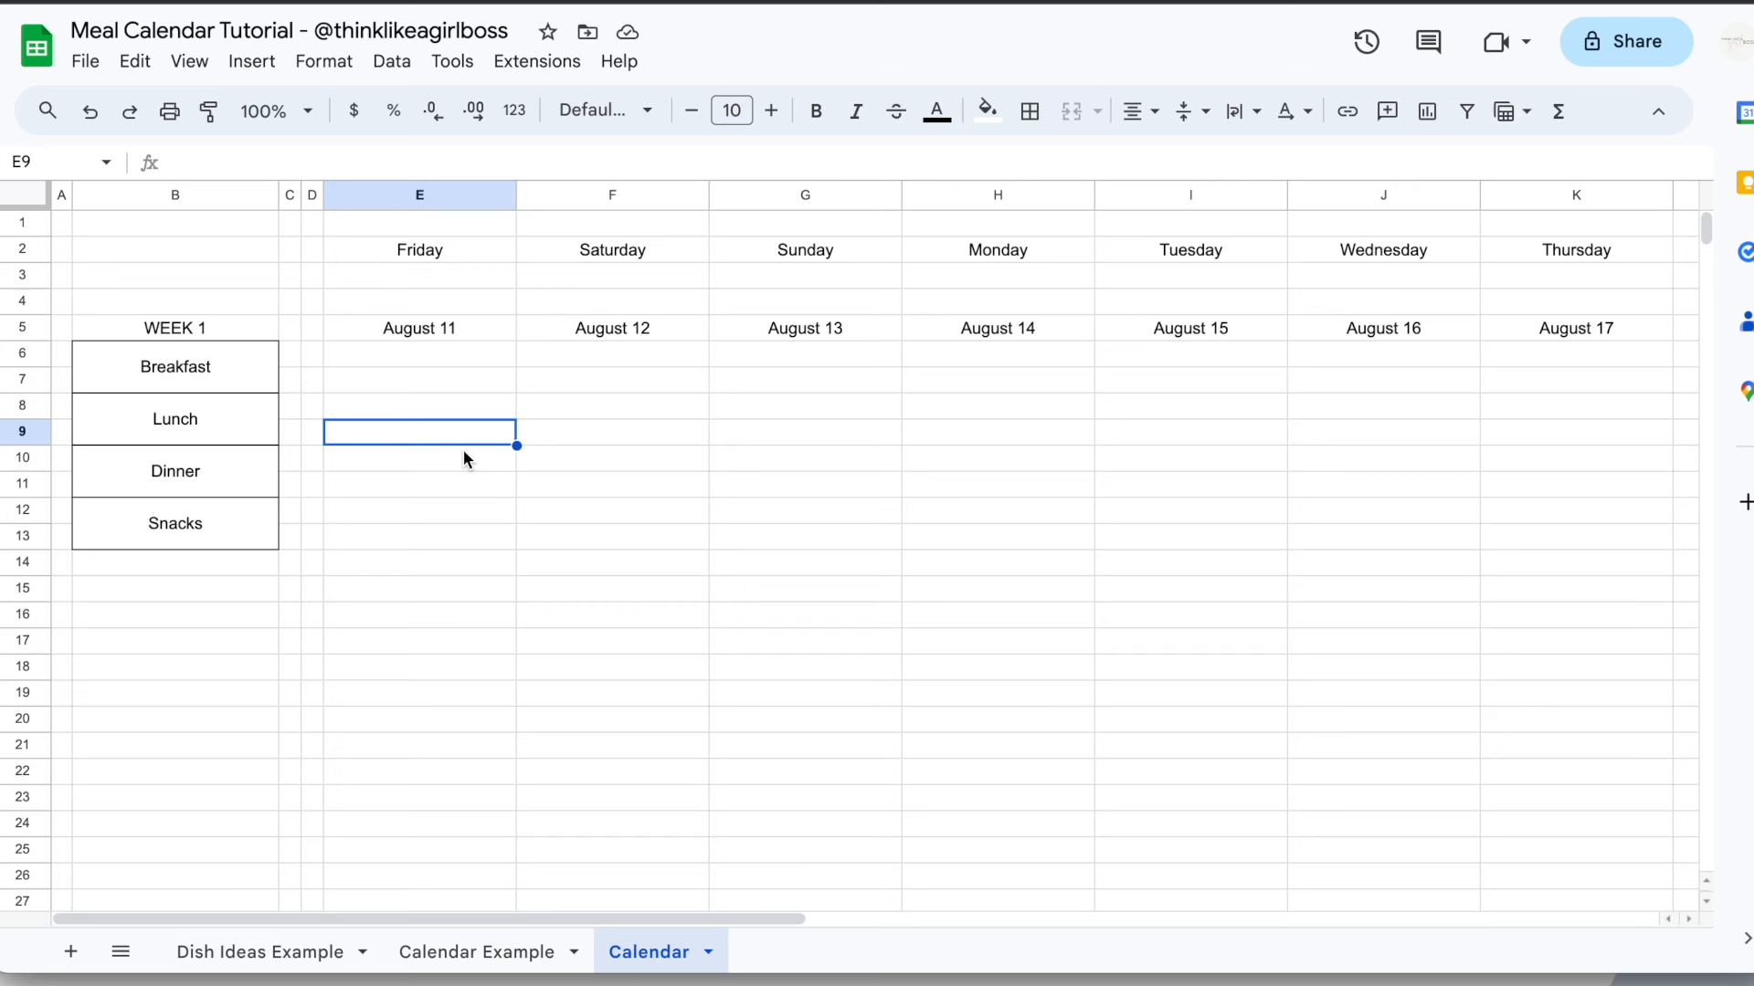
key(Down)
key(Down)
key(Down)
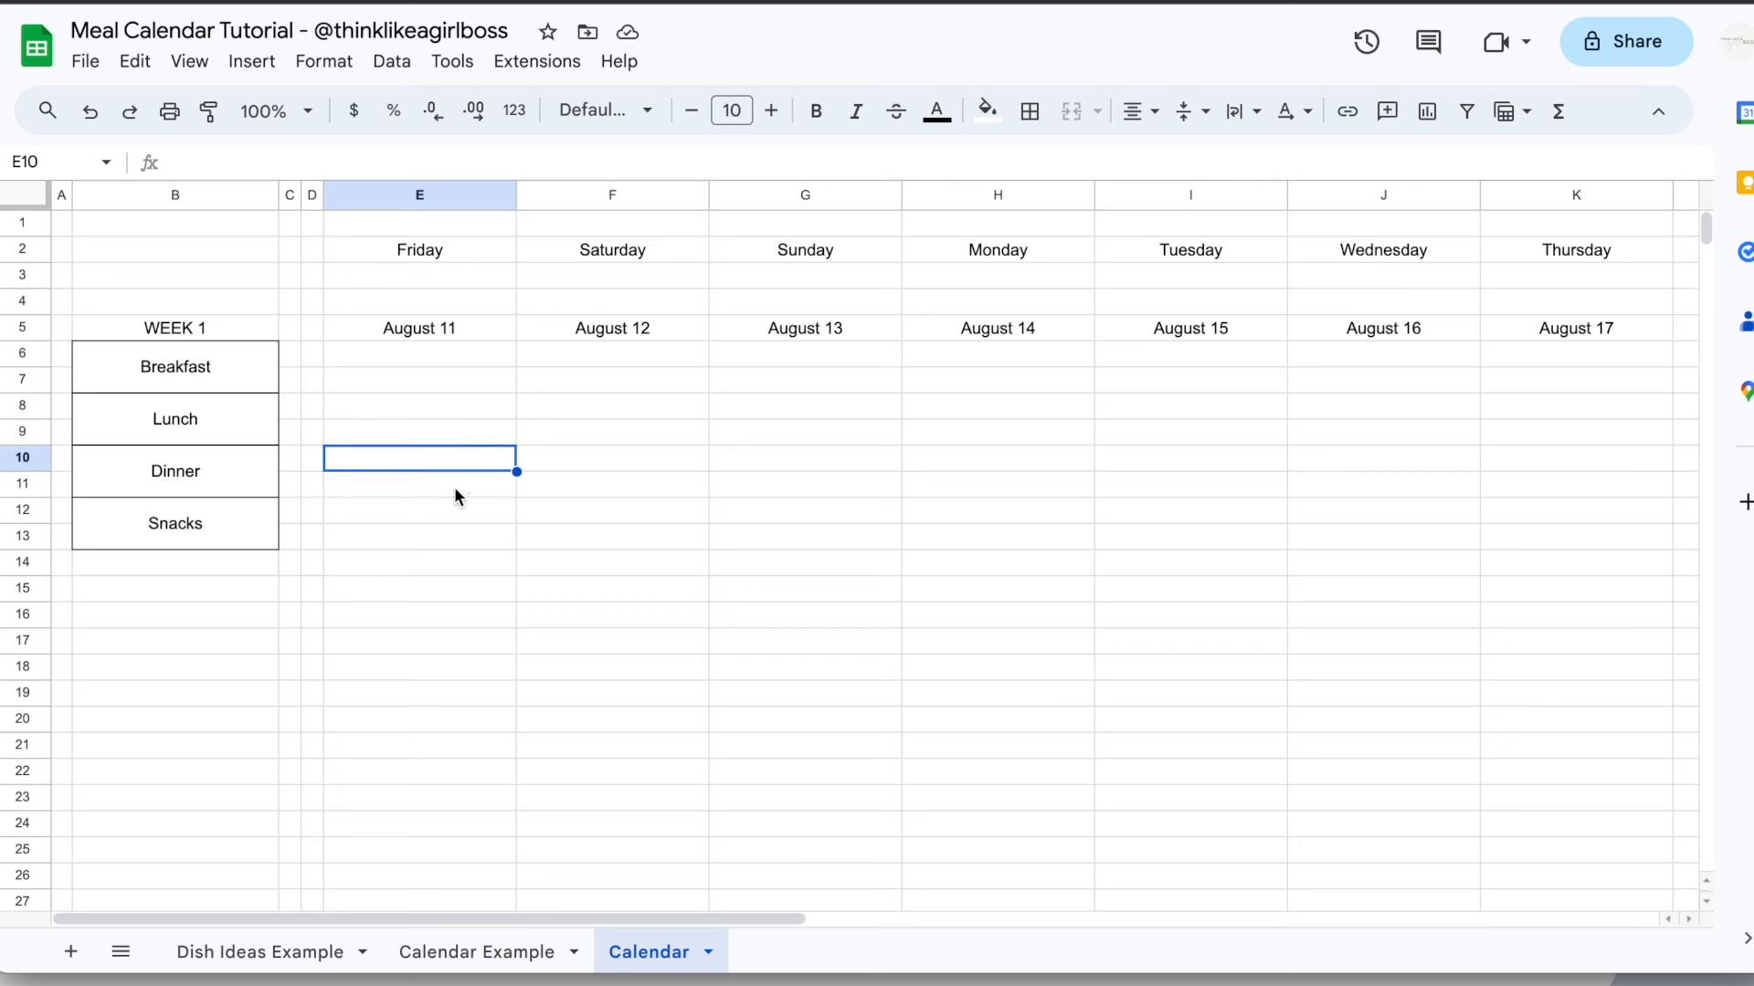
click(451, 539)
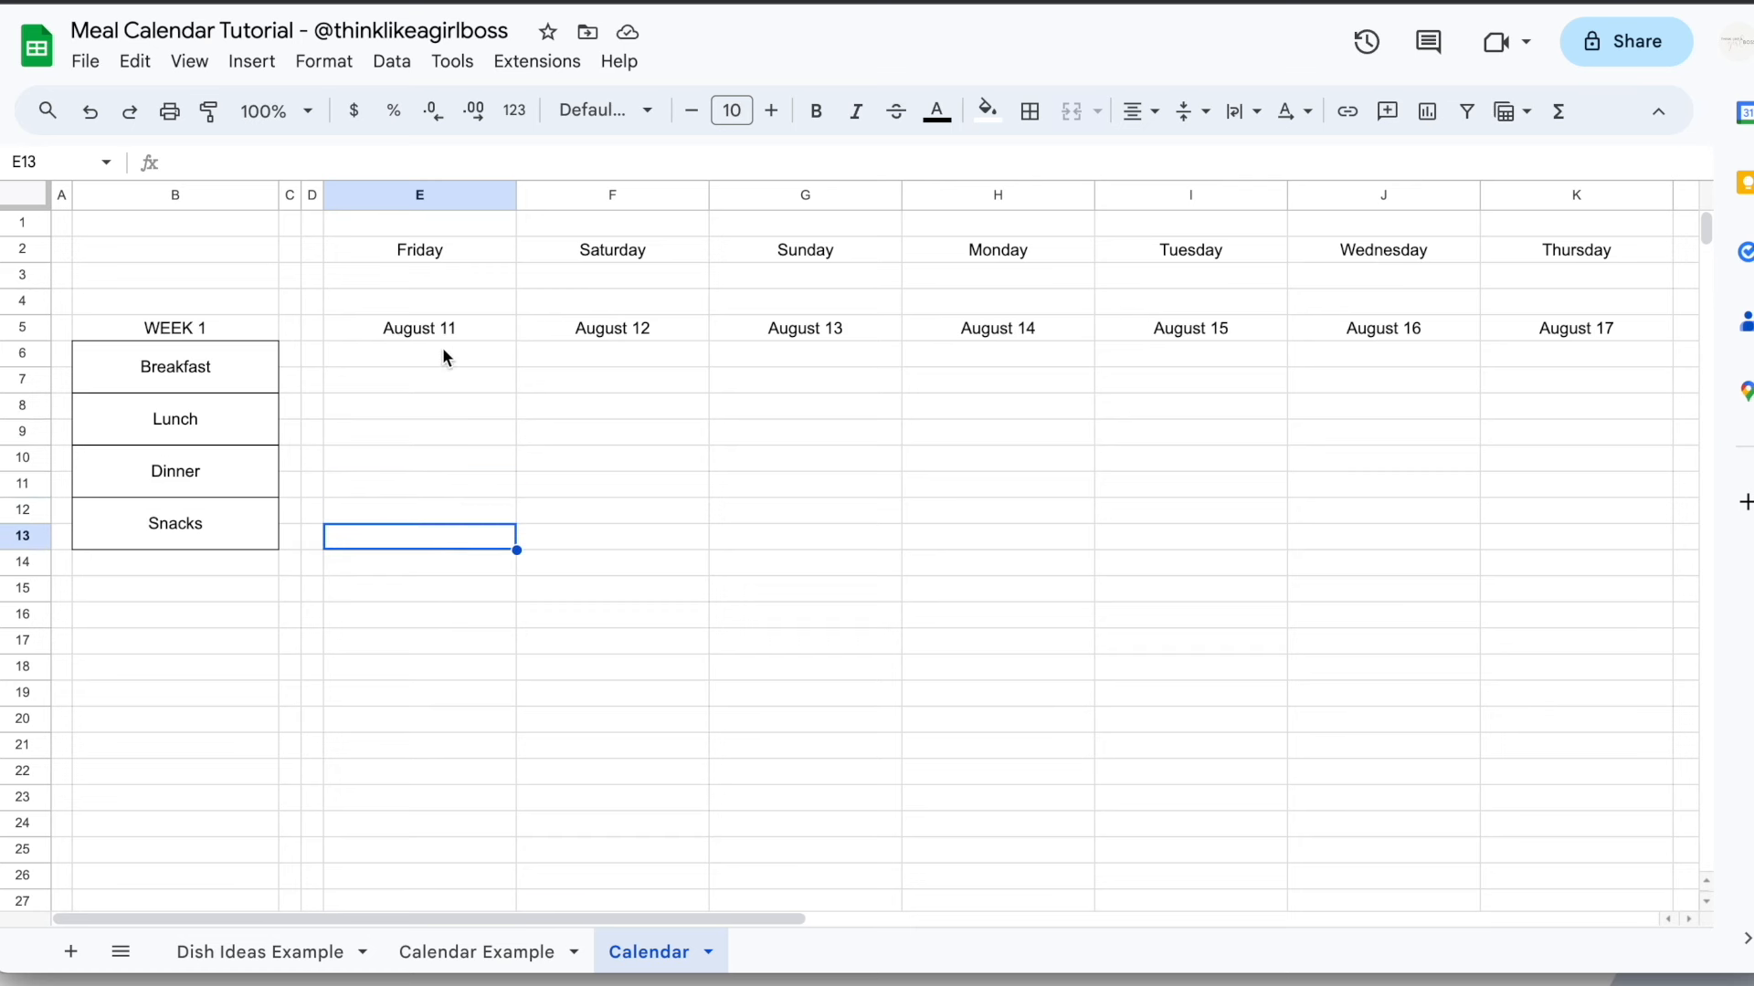
Add a black outer border around the first day's meal cells E6:E13
click(481, 363)
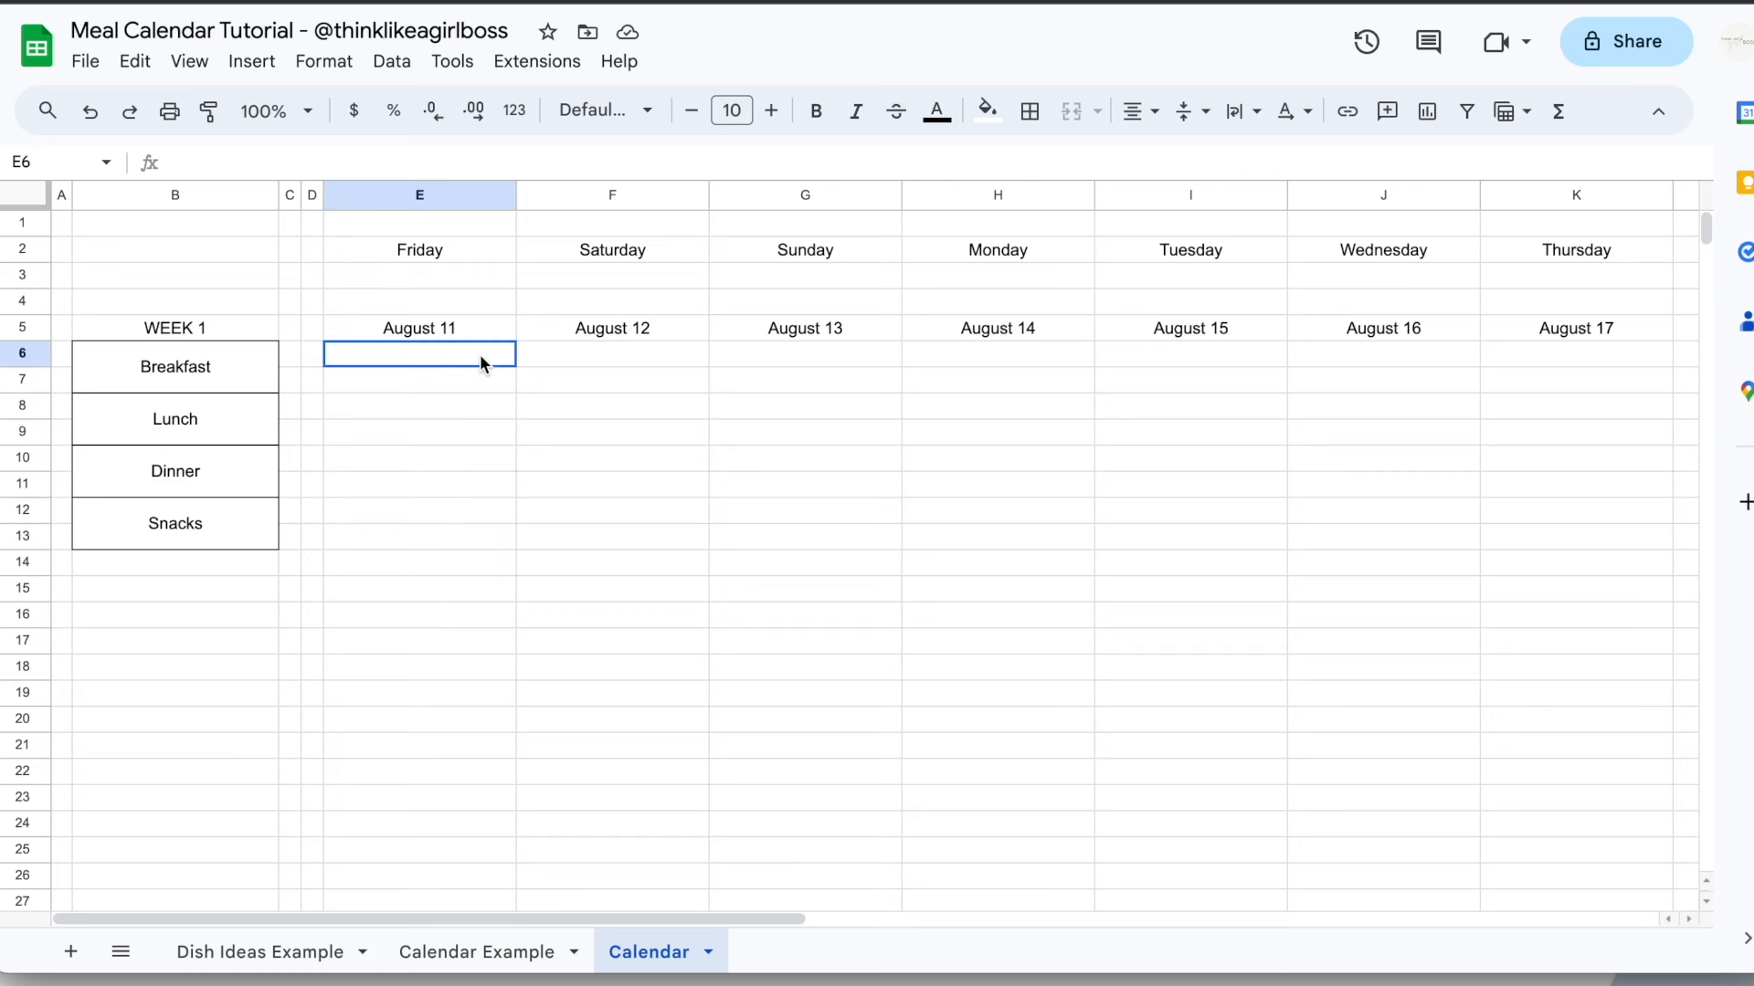
drag(478, 362, 468, 536)
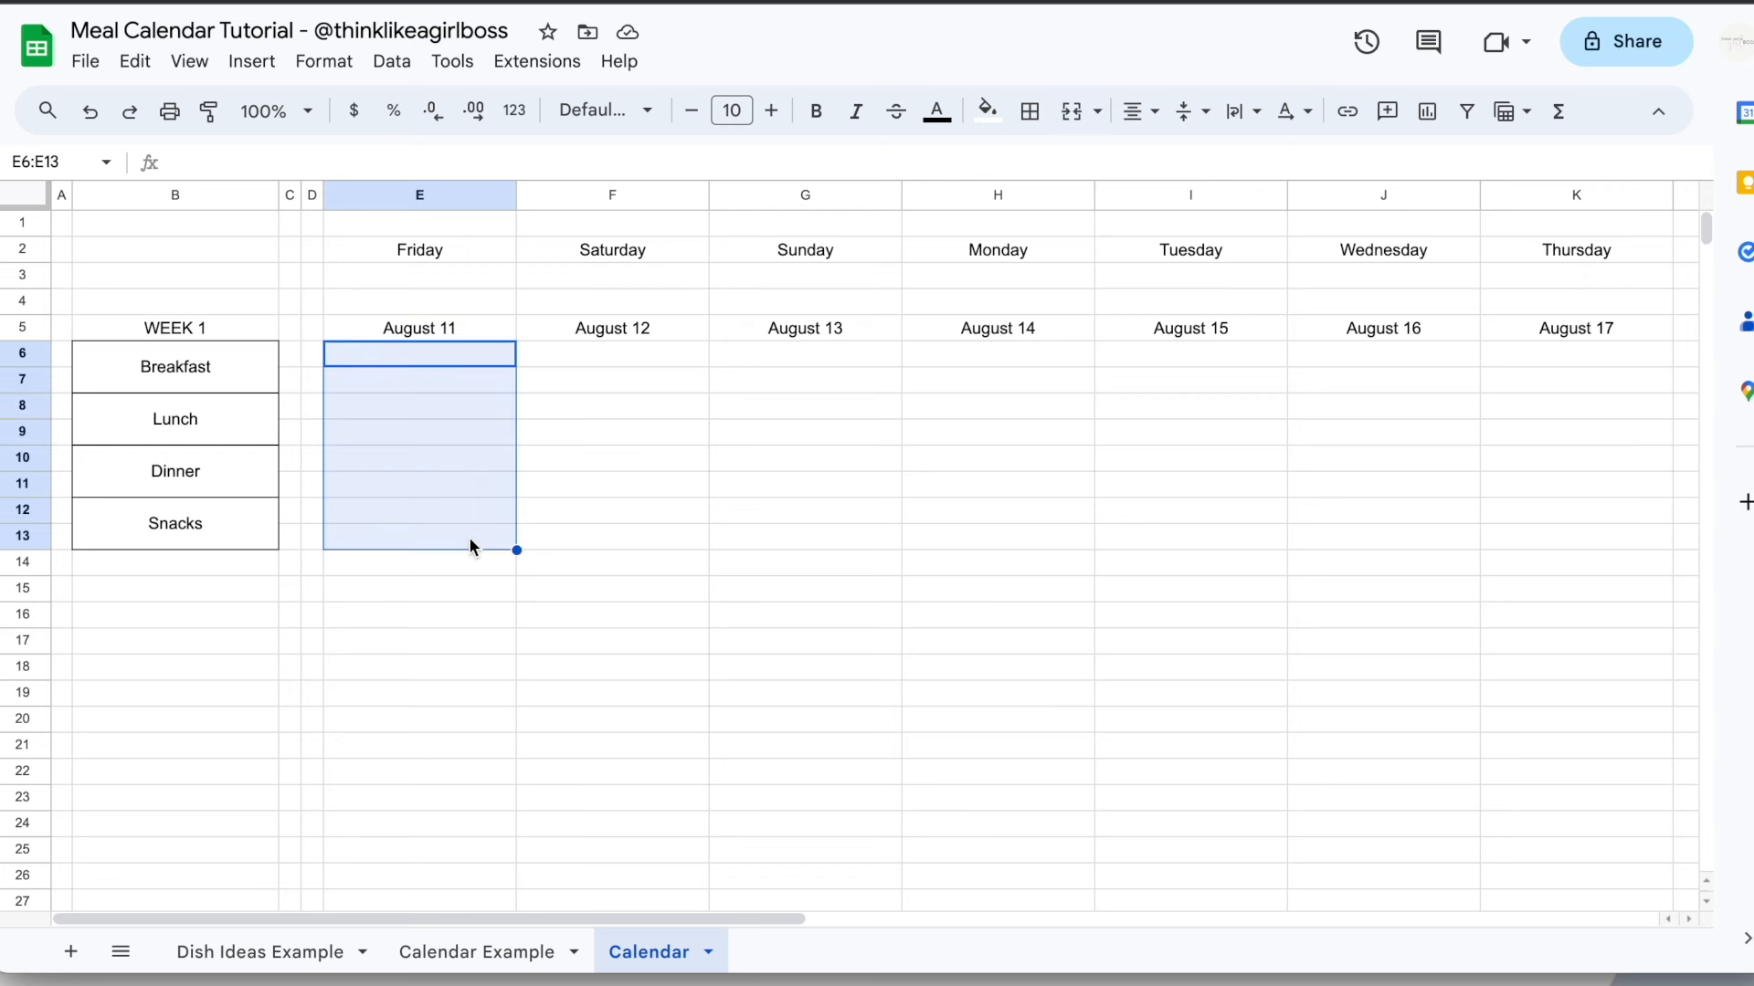
click(1033, 117)
click(1270, 170)
click(1278, 267)
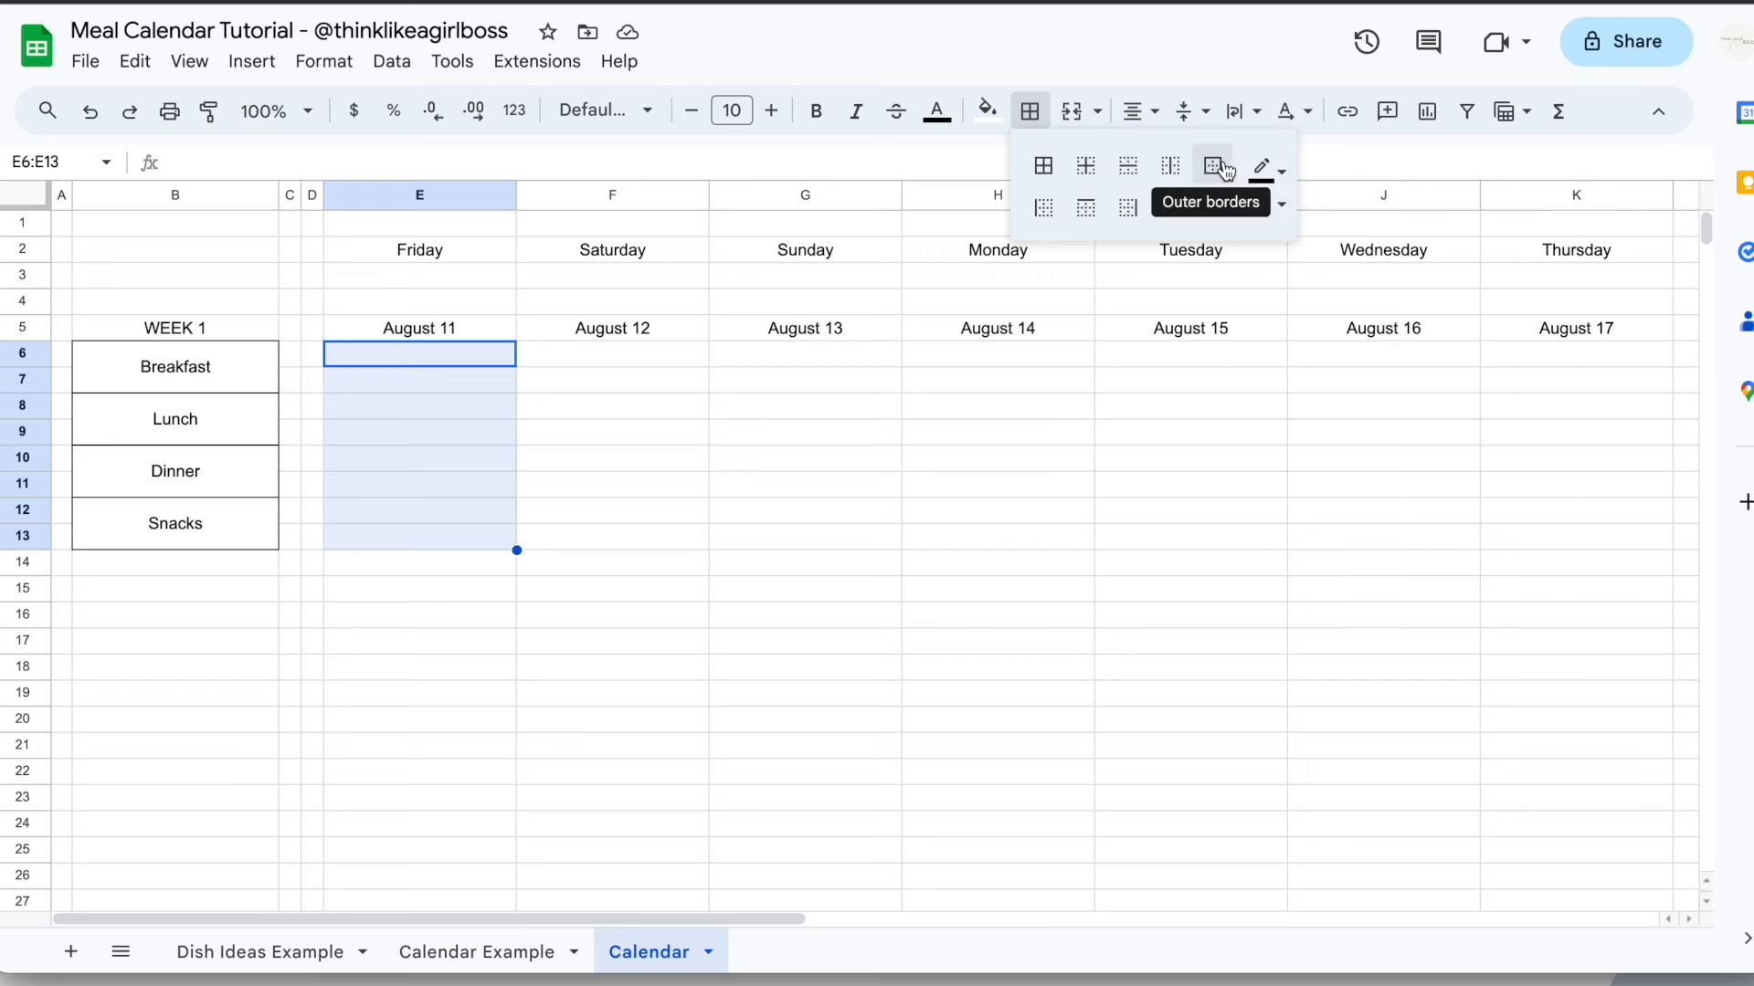
click(1225, 170)
click(758, 457)
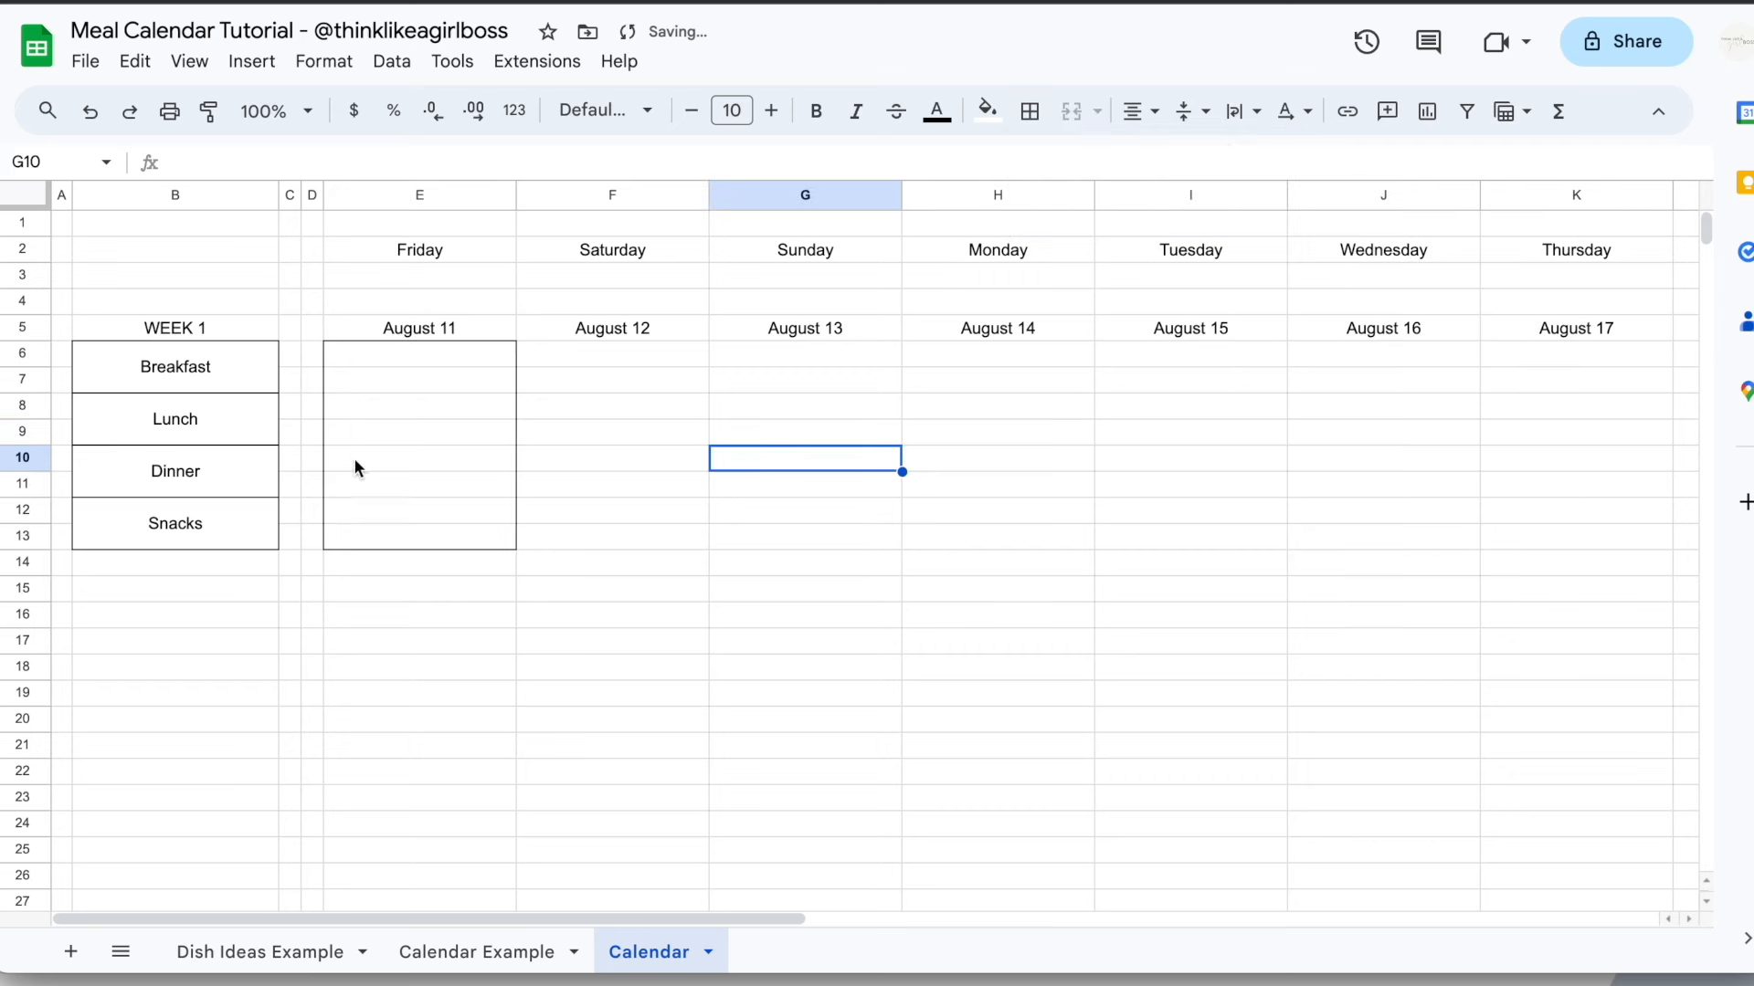
Add a new blank sheet to the spreadsheet
click(639, 484)
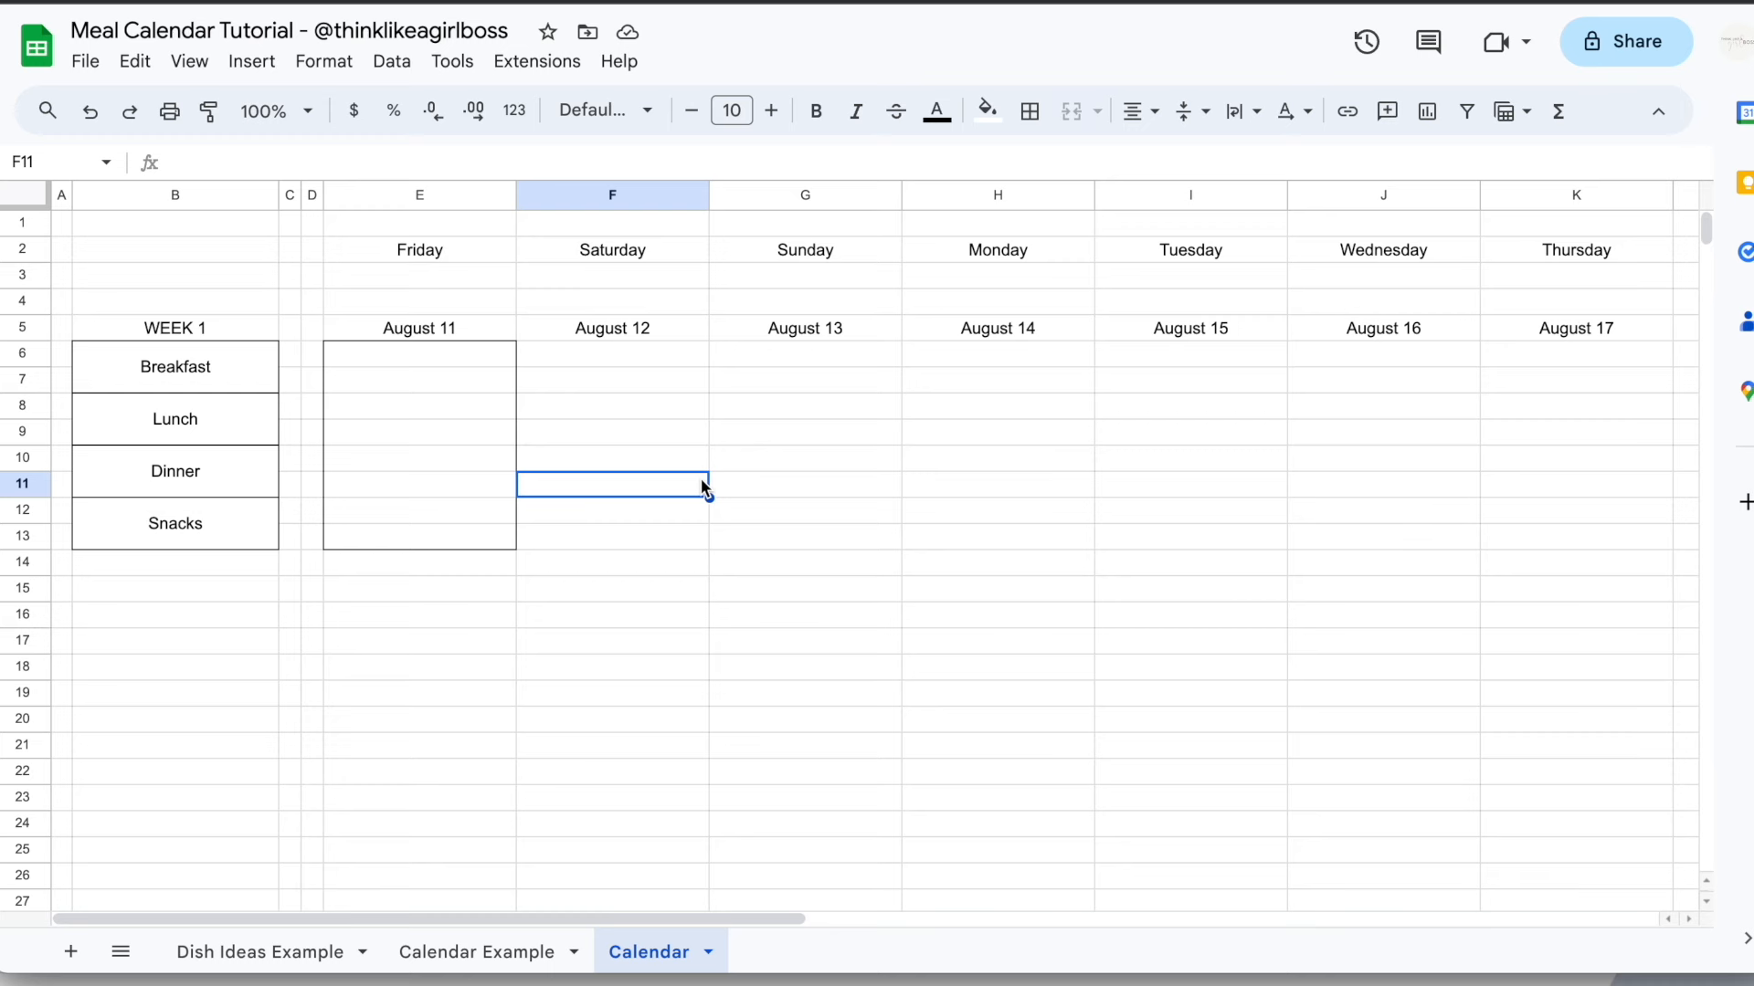
click(73, 952)
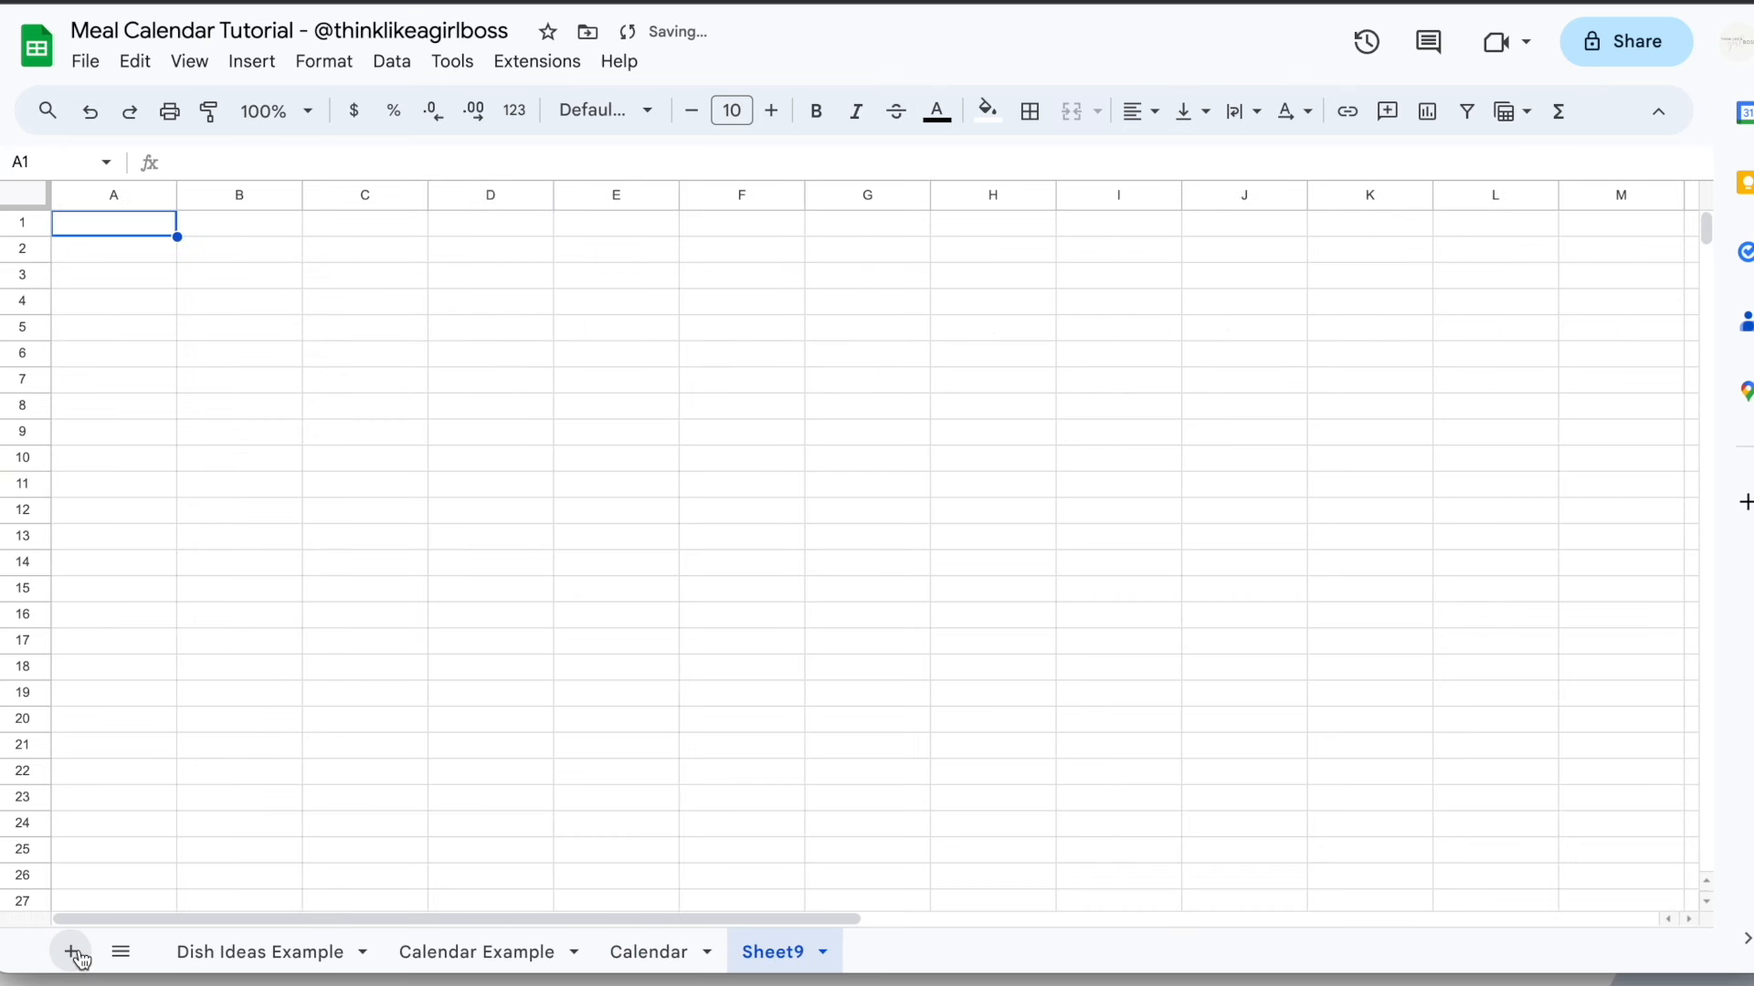
Rename the new sheet Dish Ideas and check the layout of the Dish Ideas Example sheet
double_click(781, 955)
text(Dish Ideas)
key(Return)
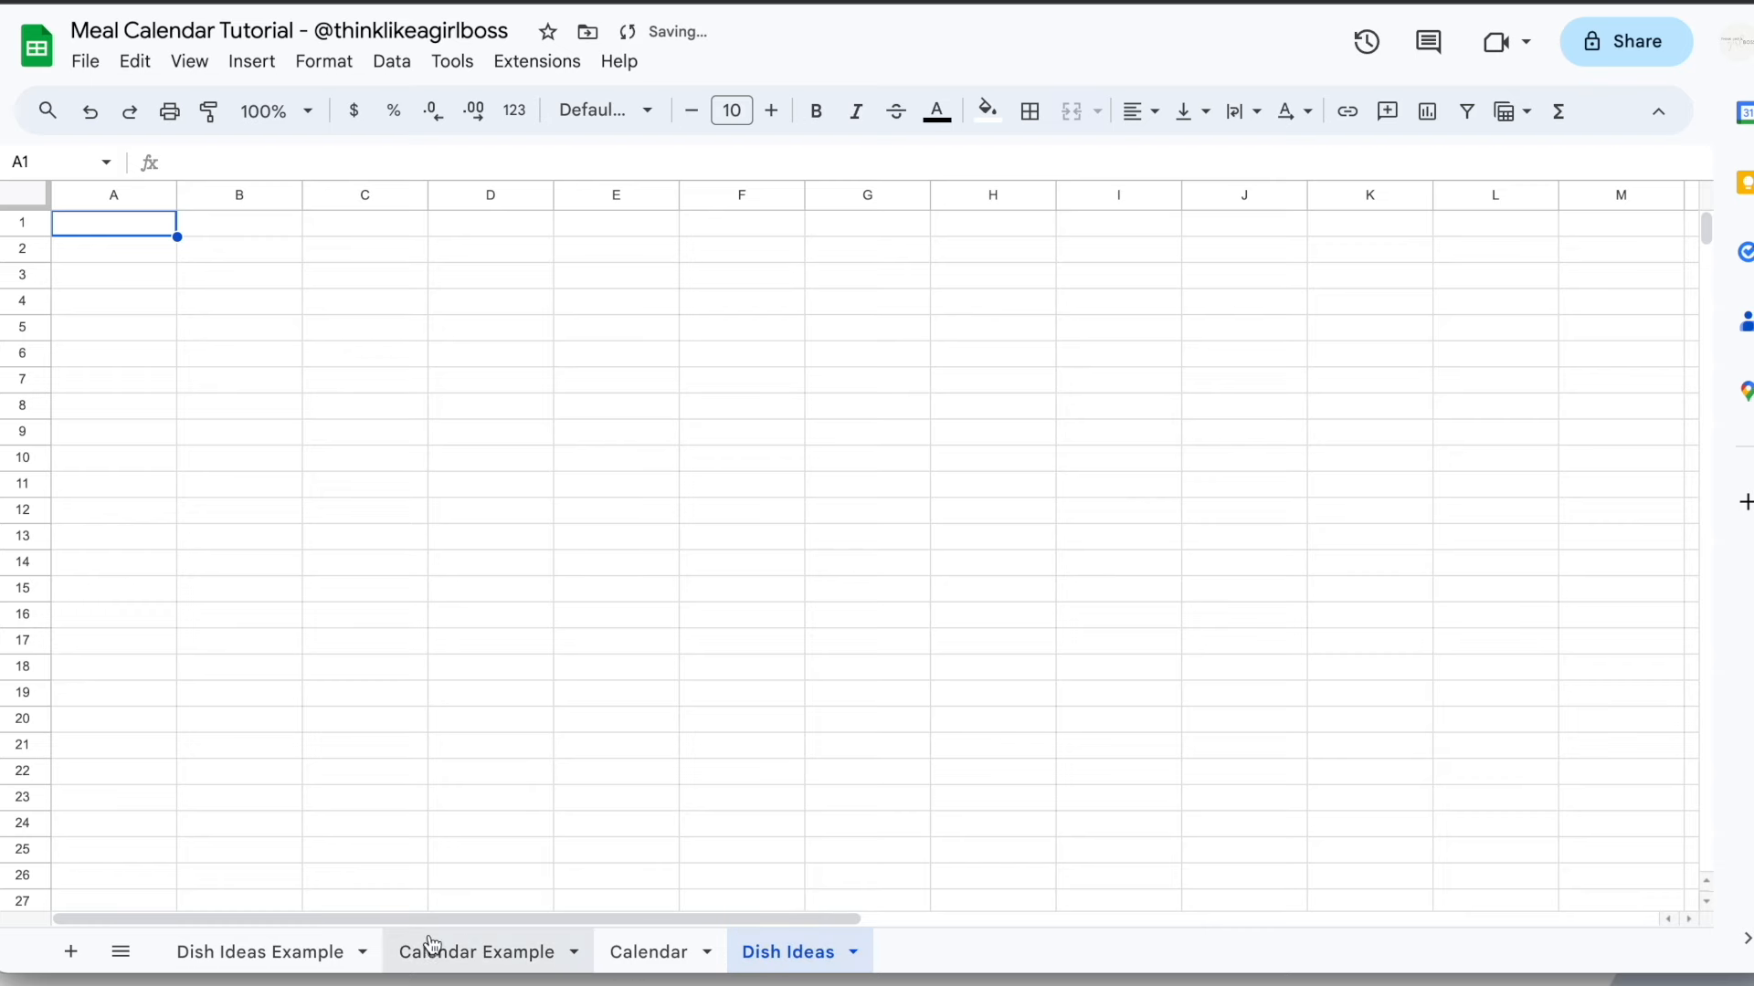
click(282, 951)
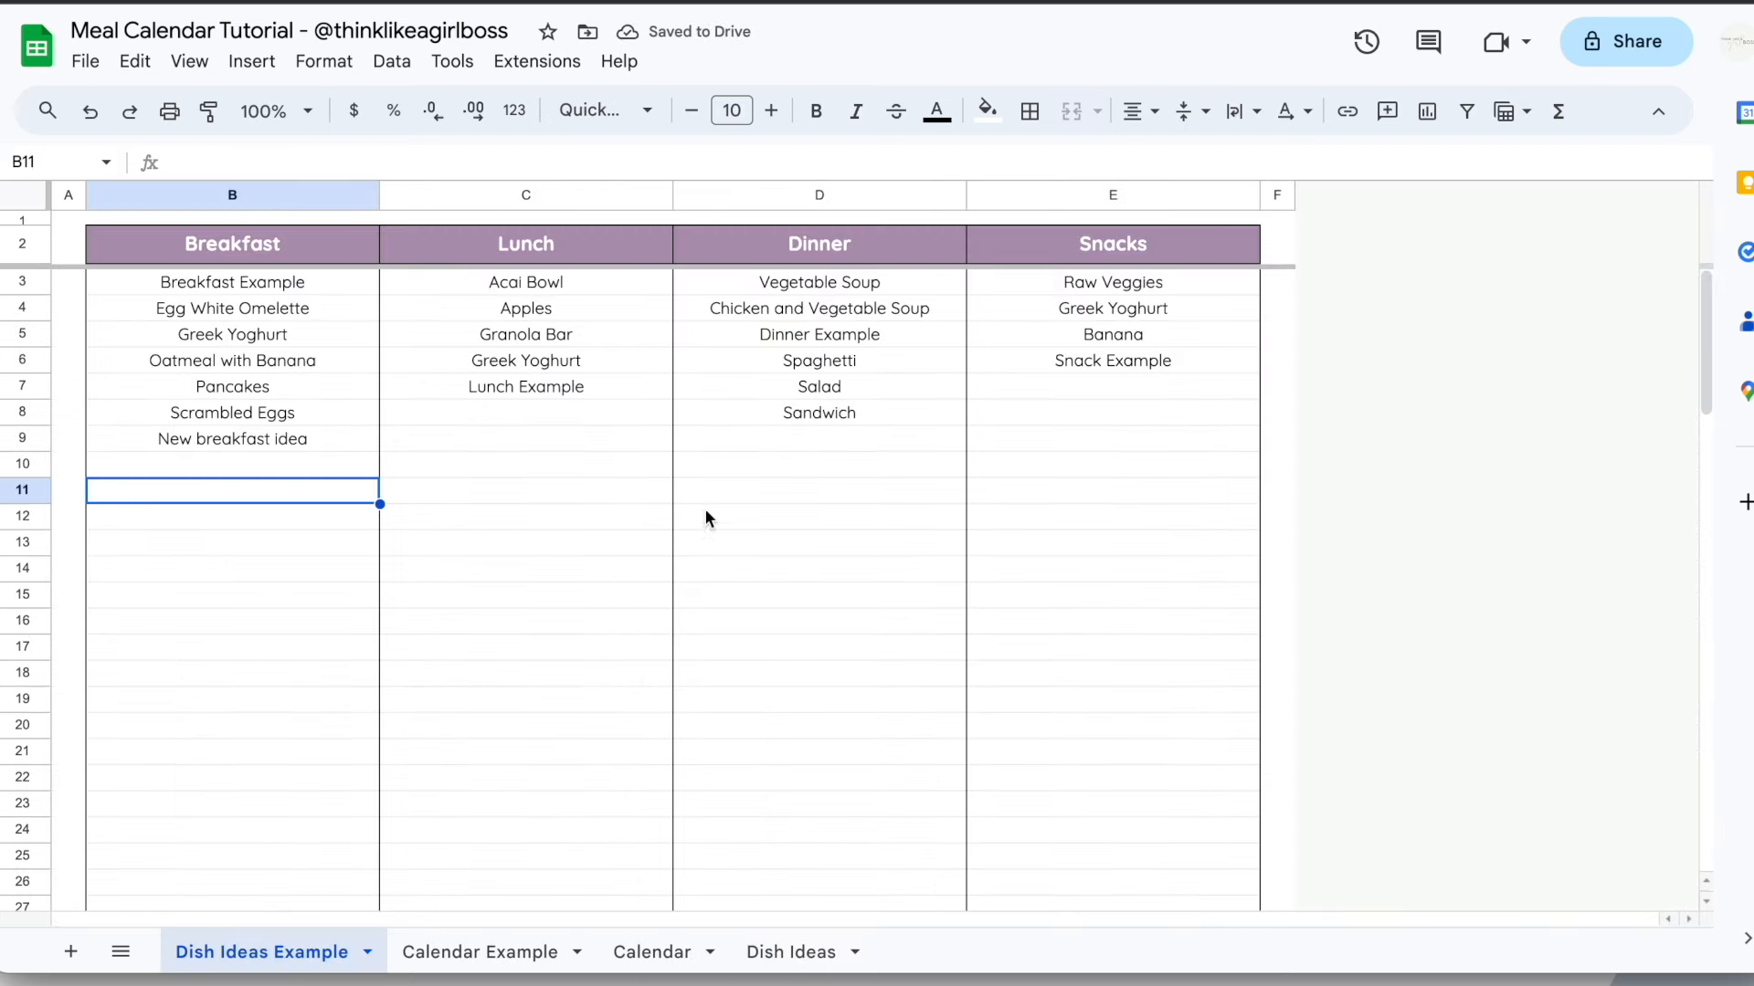
click(770, 953)
Enter the heading Breakfast in cell B2 of the Dish Ideas sheet
click(222, 248)
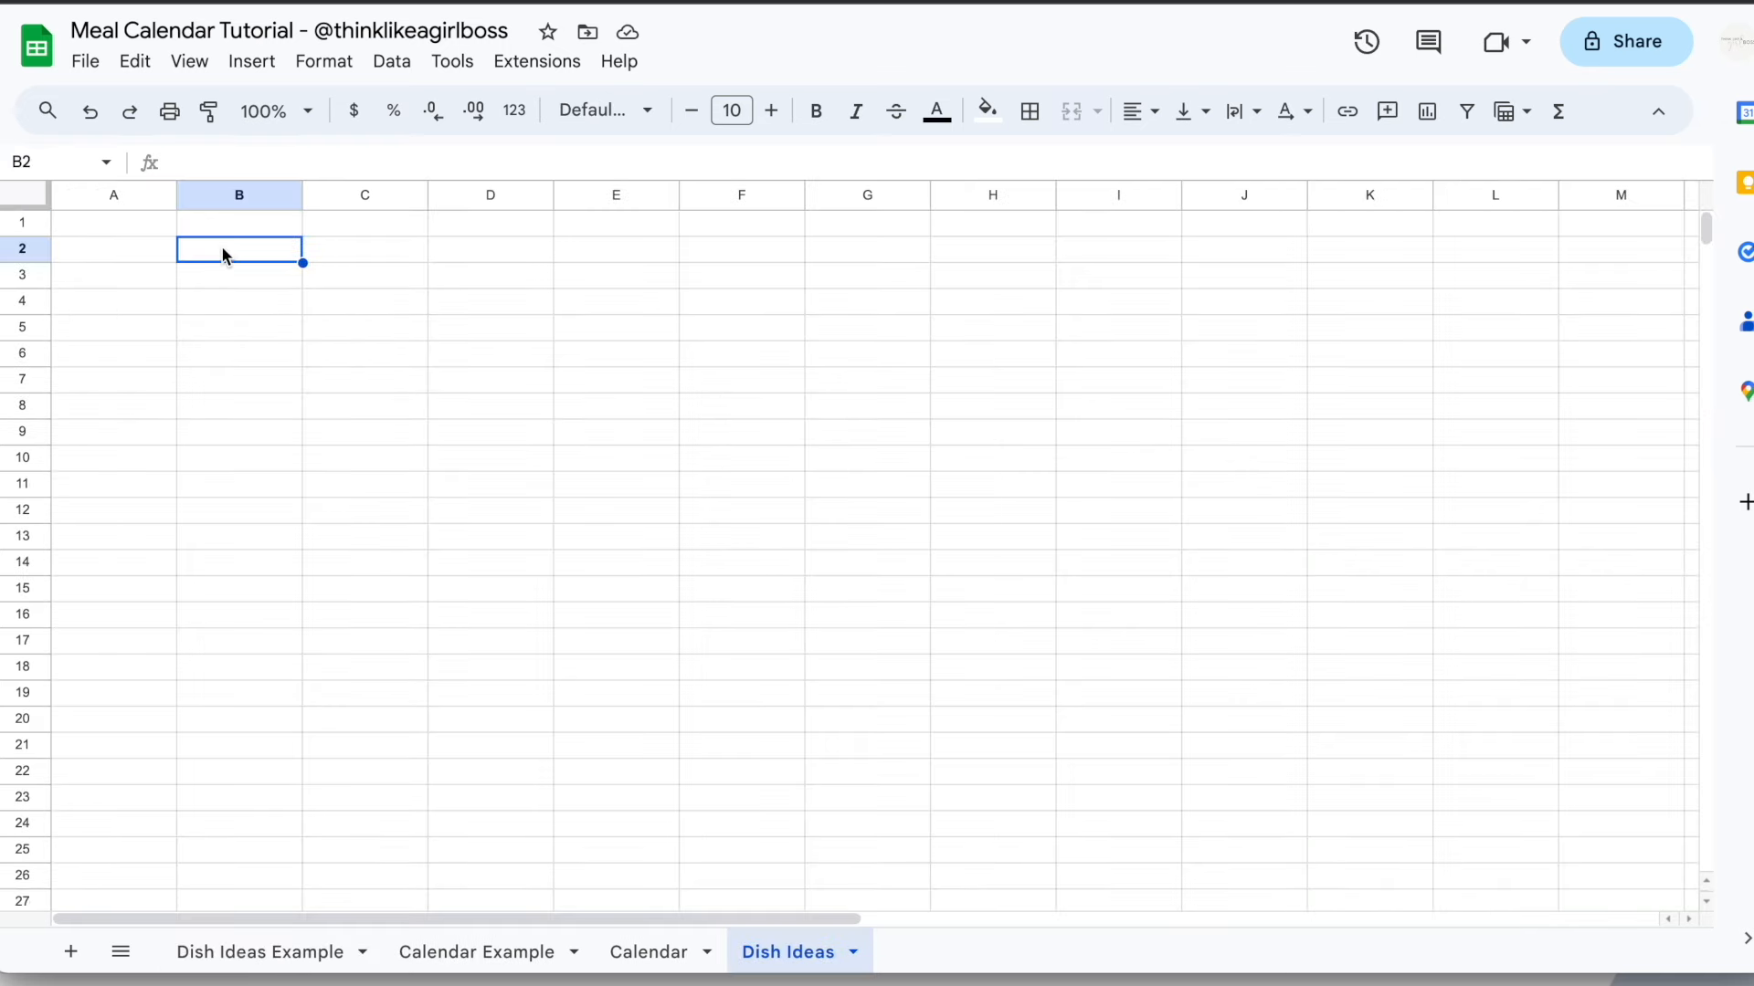
text(Breakfast)
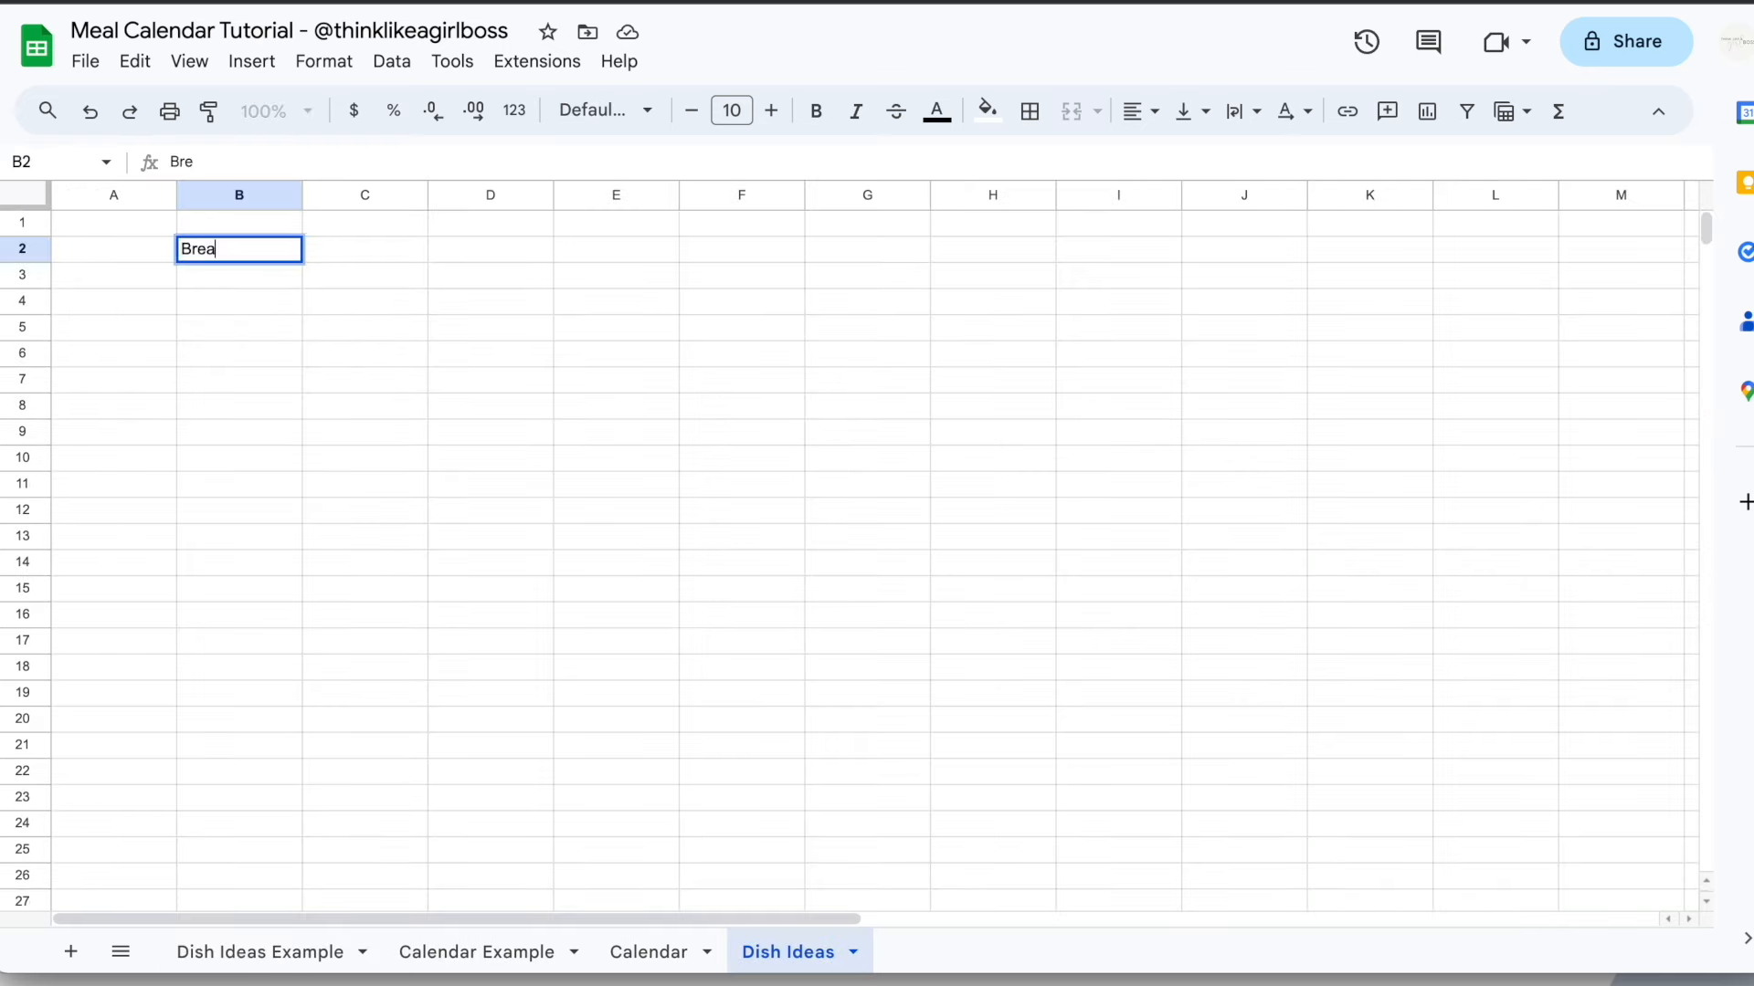
key(Tab)
key(Right)
key(Right)
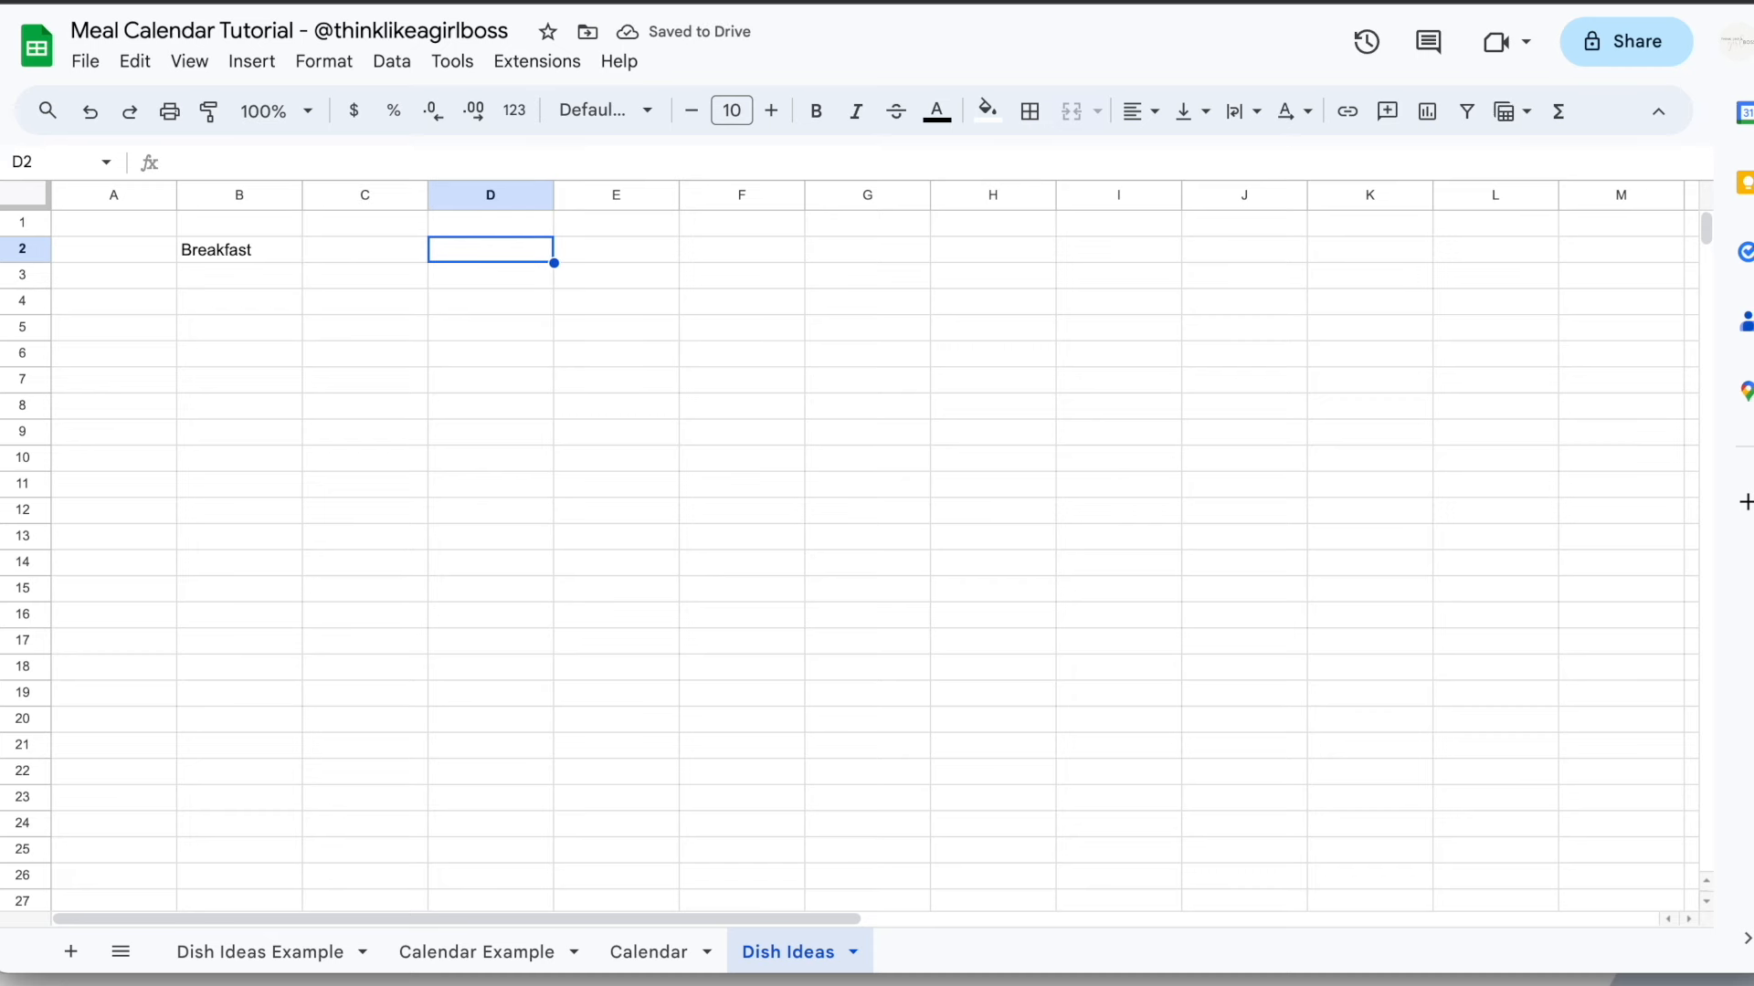
Enter the headings Lunch, Dinner and Snacks in cells C2 to E2
key(Left)
key(Left)
key(Right)
key(Right)
key(Left)
key(Left)
text(Lunch)
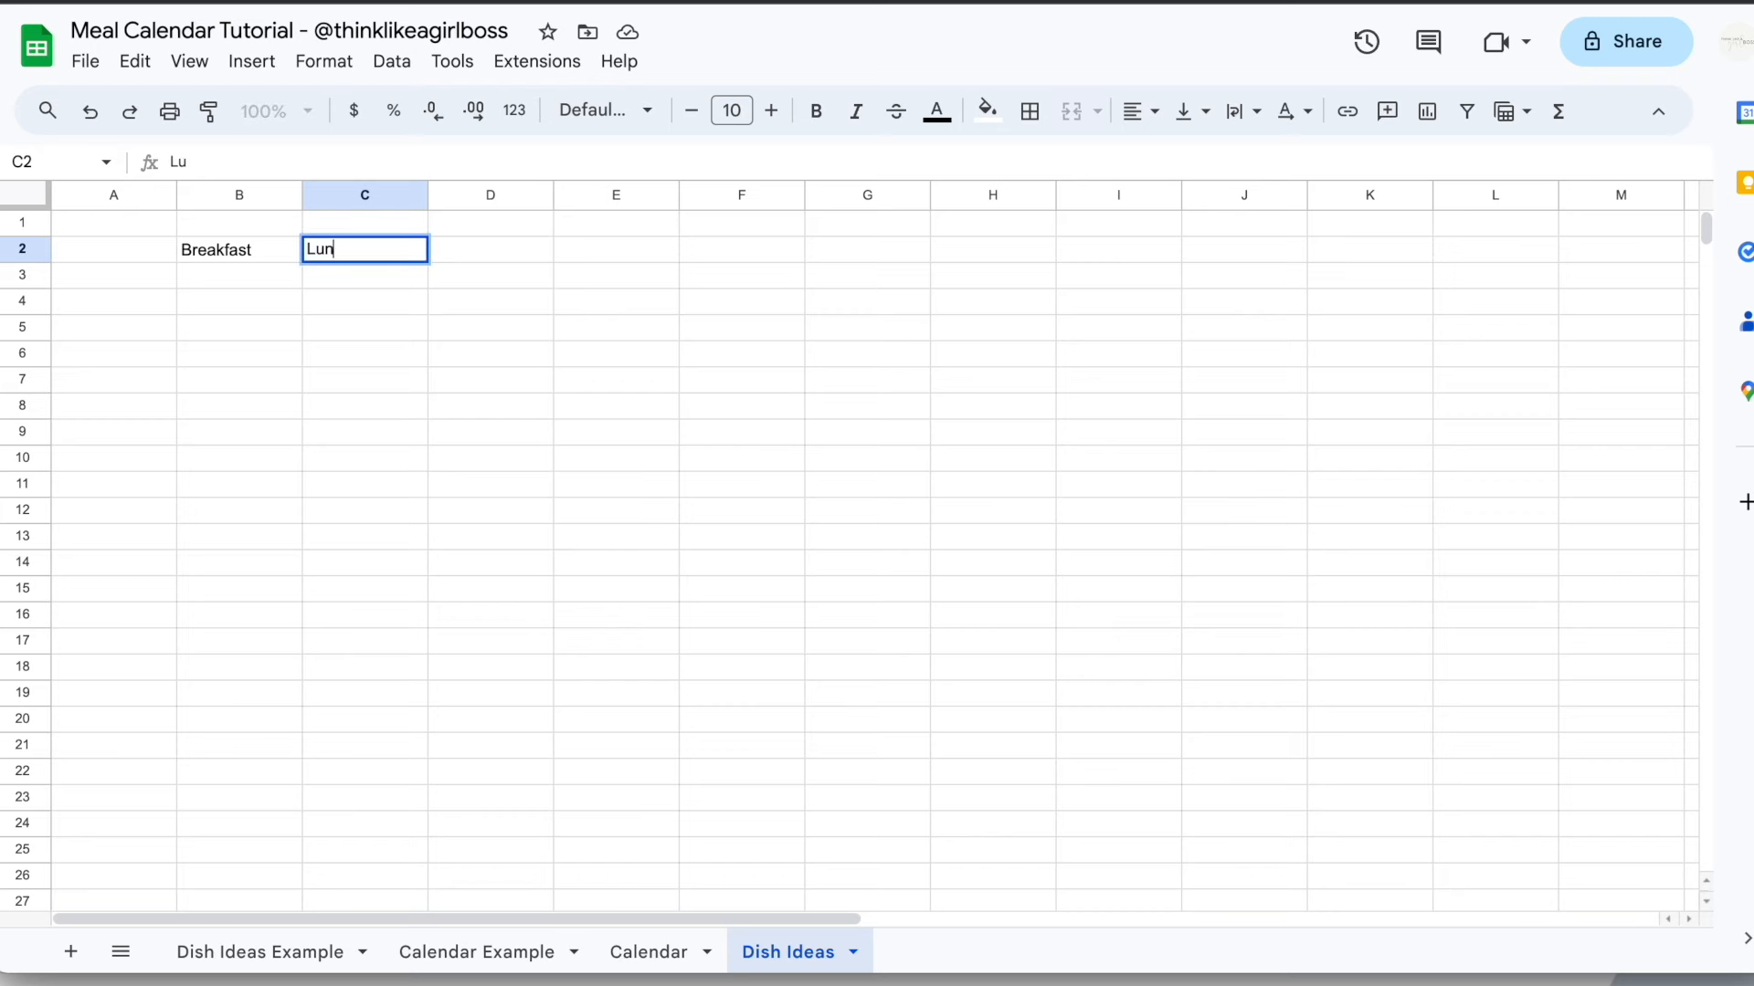
key(Tab)
text(Dinner)
key(Tab)
text(Snacks)
key(Return)
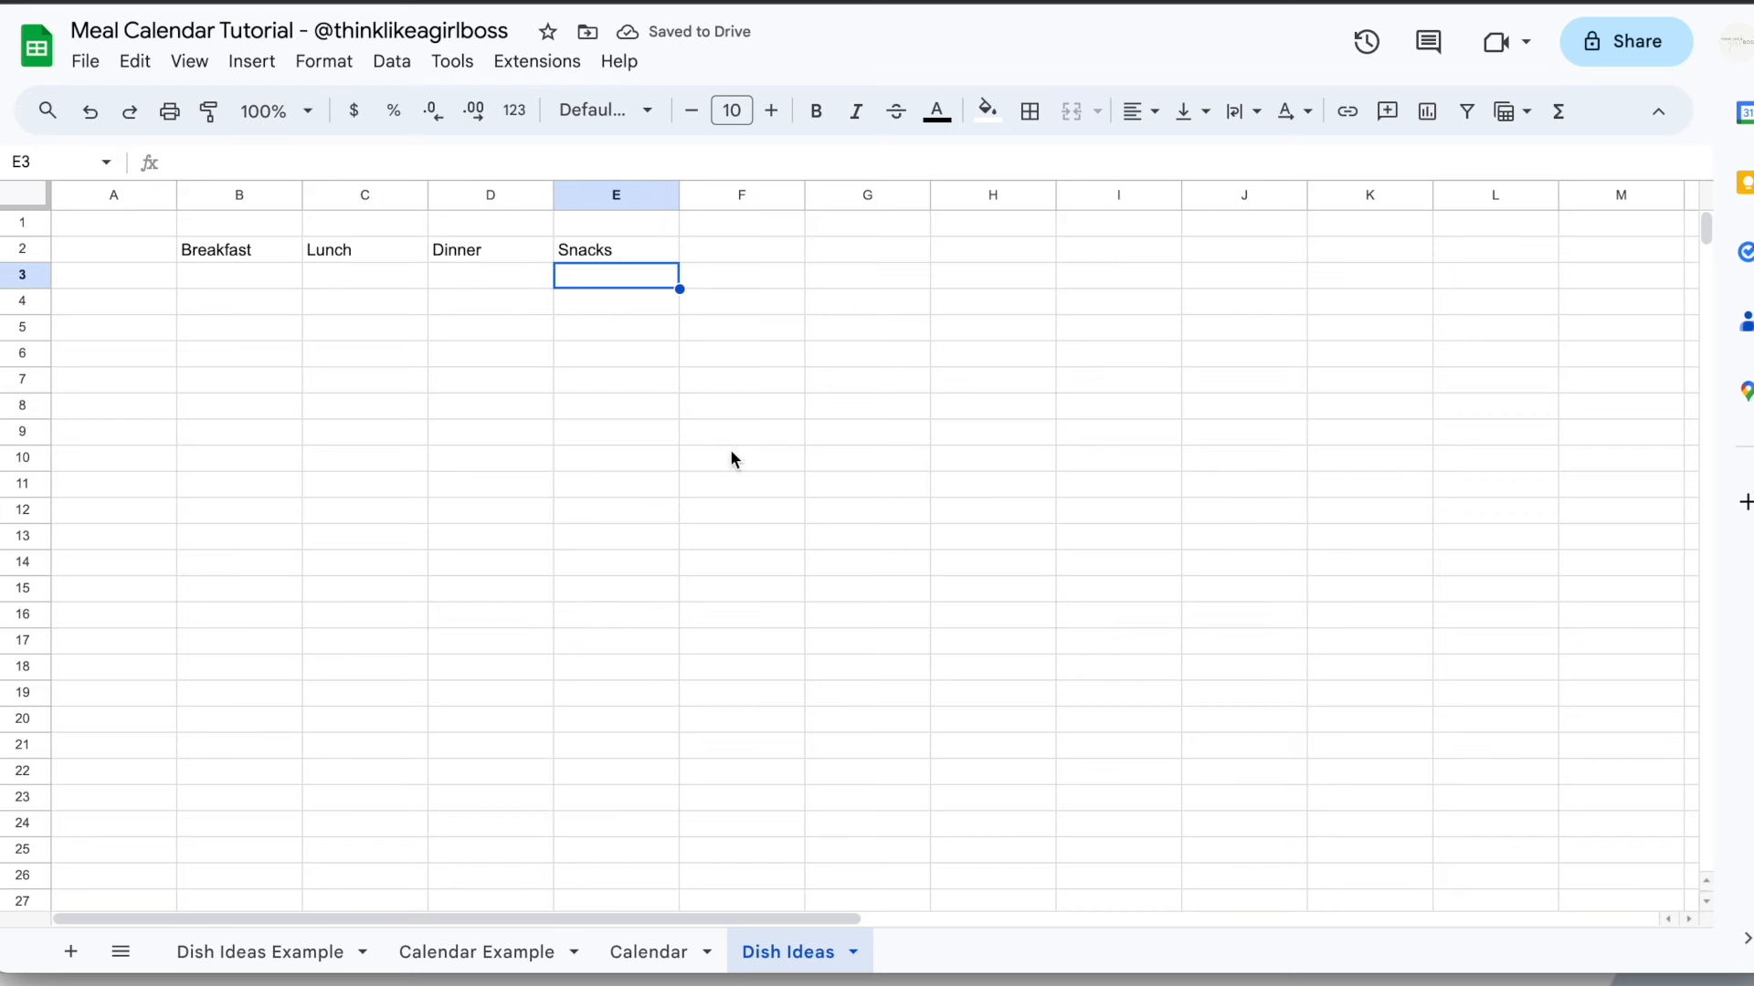
Format all cells of the sheet with centered horizontal alignment, middle vertical alignment and text wrapping
click(25, 198)
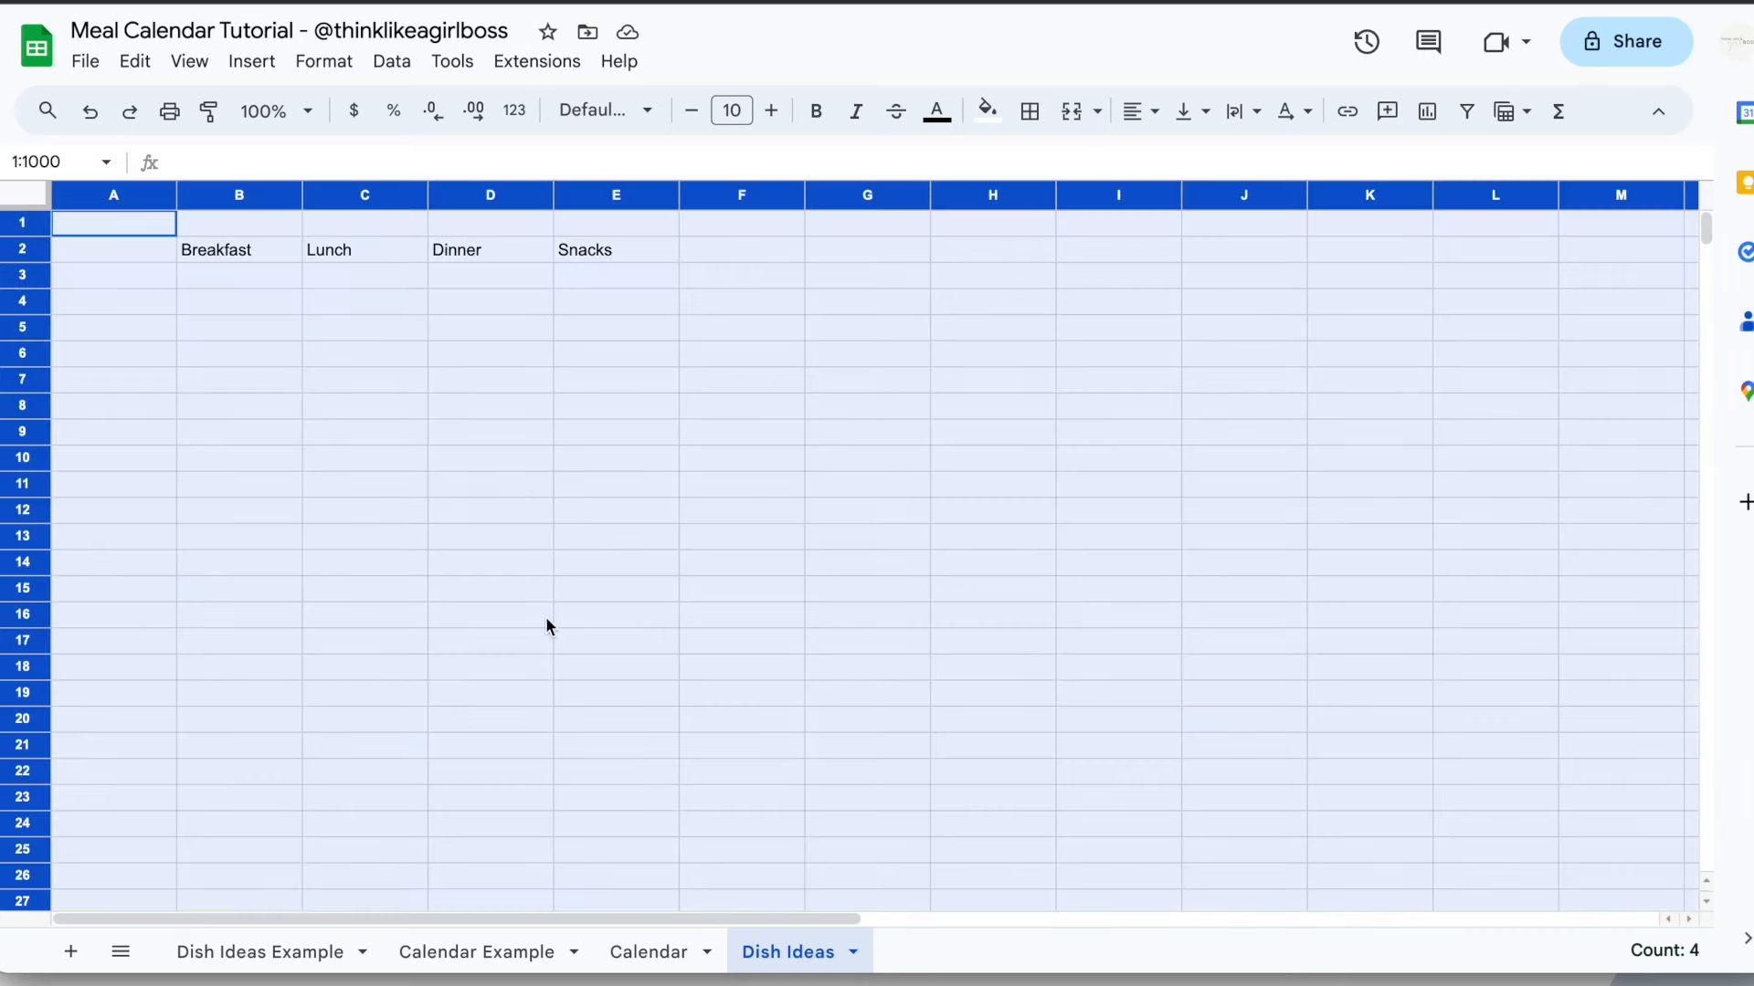
click(1140, 111)
click(1181, 170)
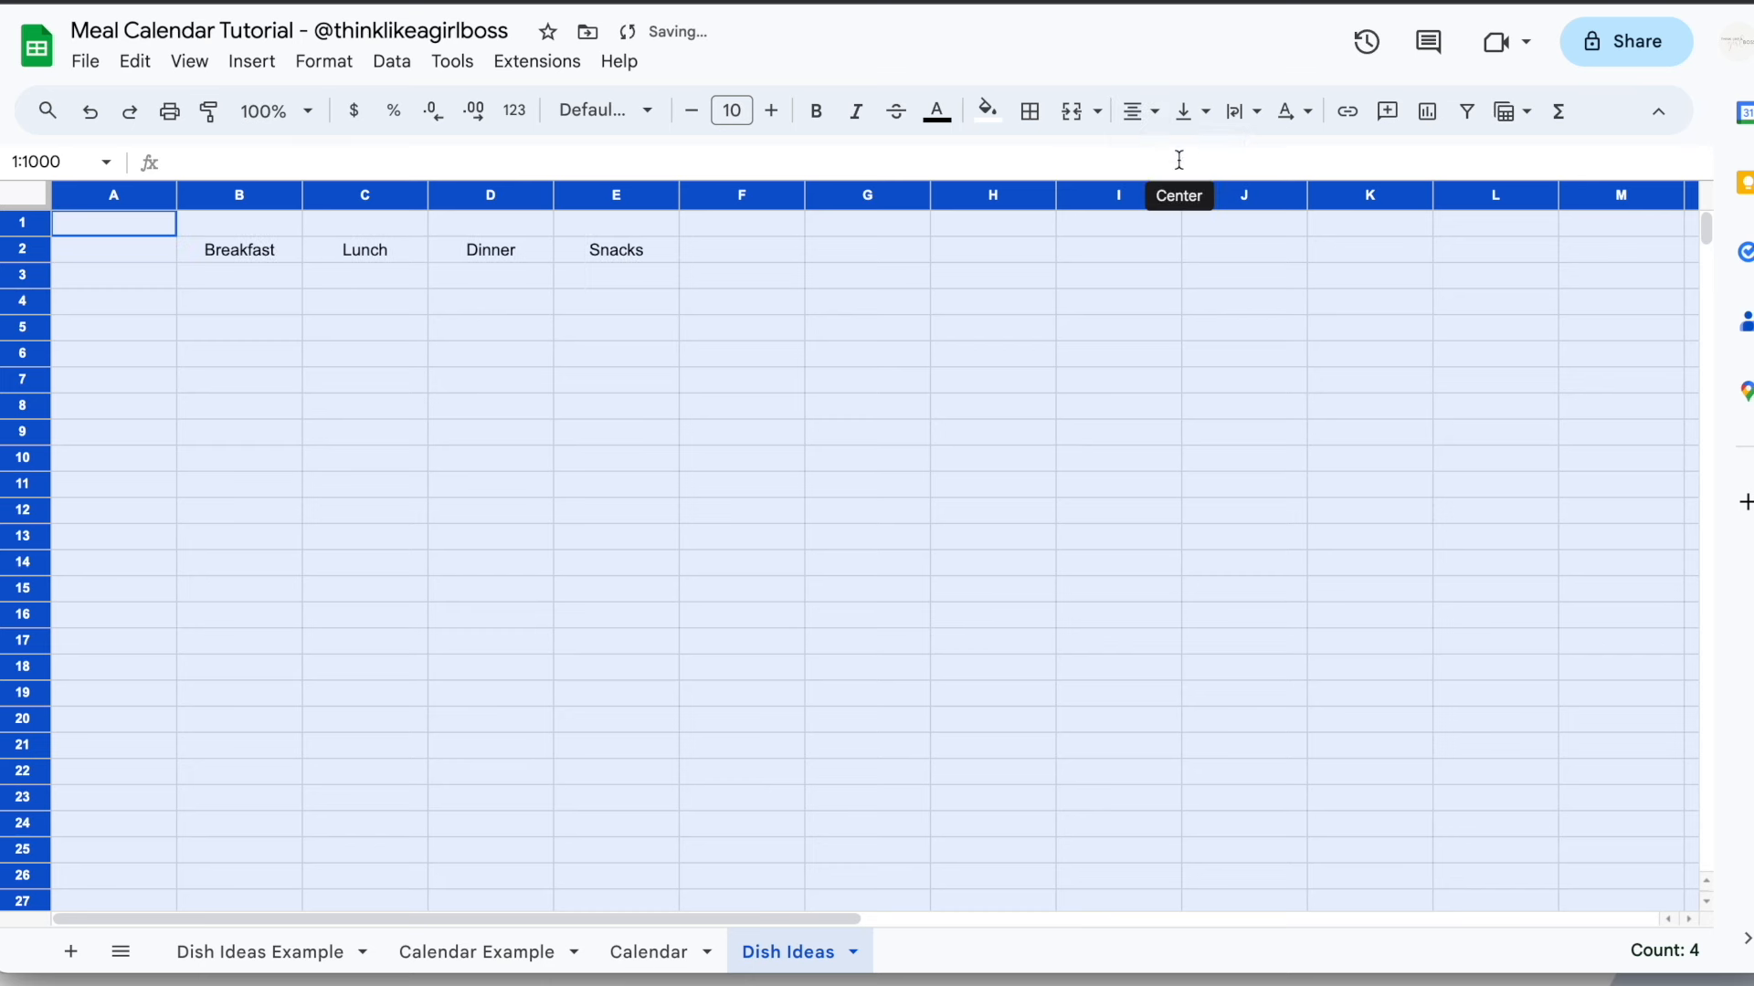
click(1202, 111)
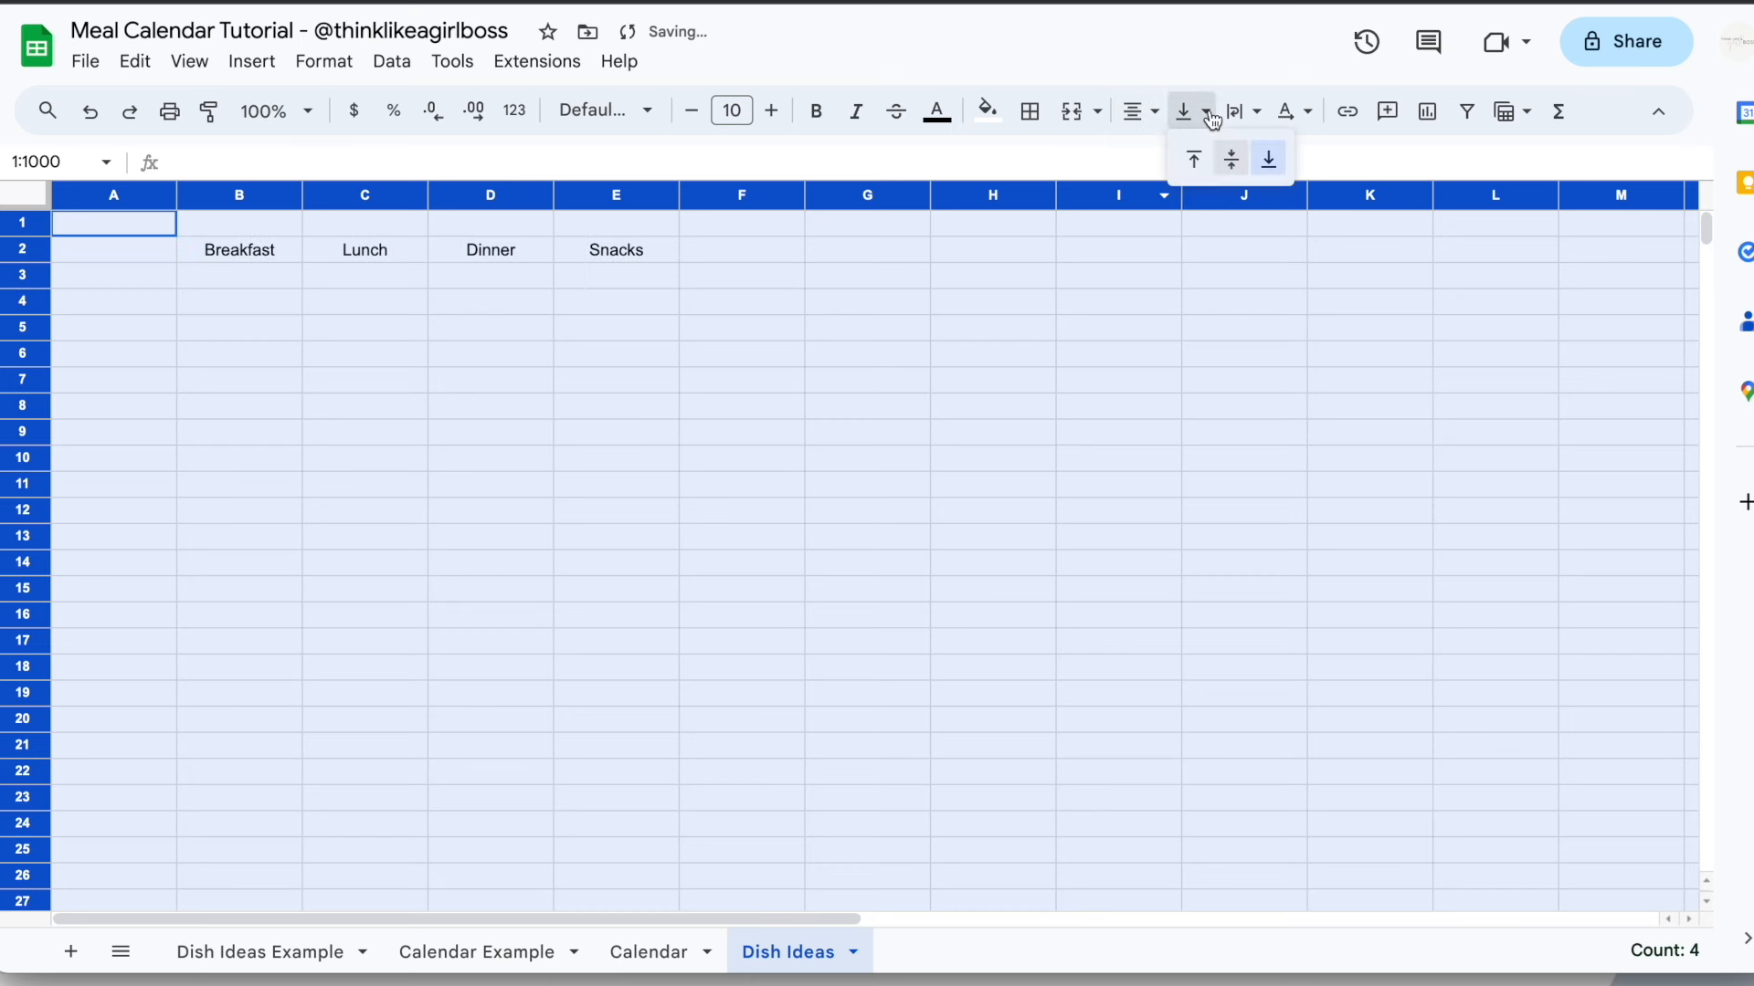
click(1238, 167)
click(1242, 111)
click(1283, 162)
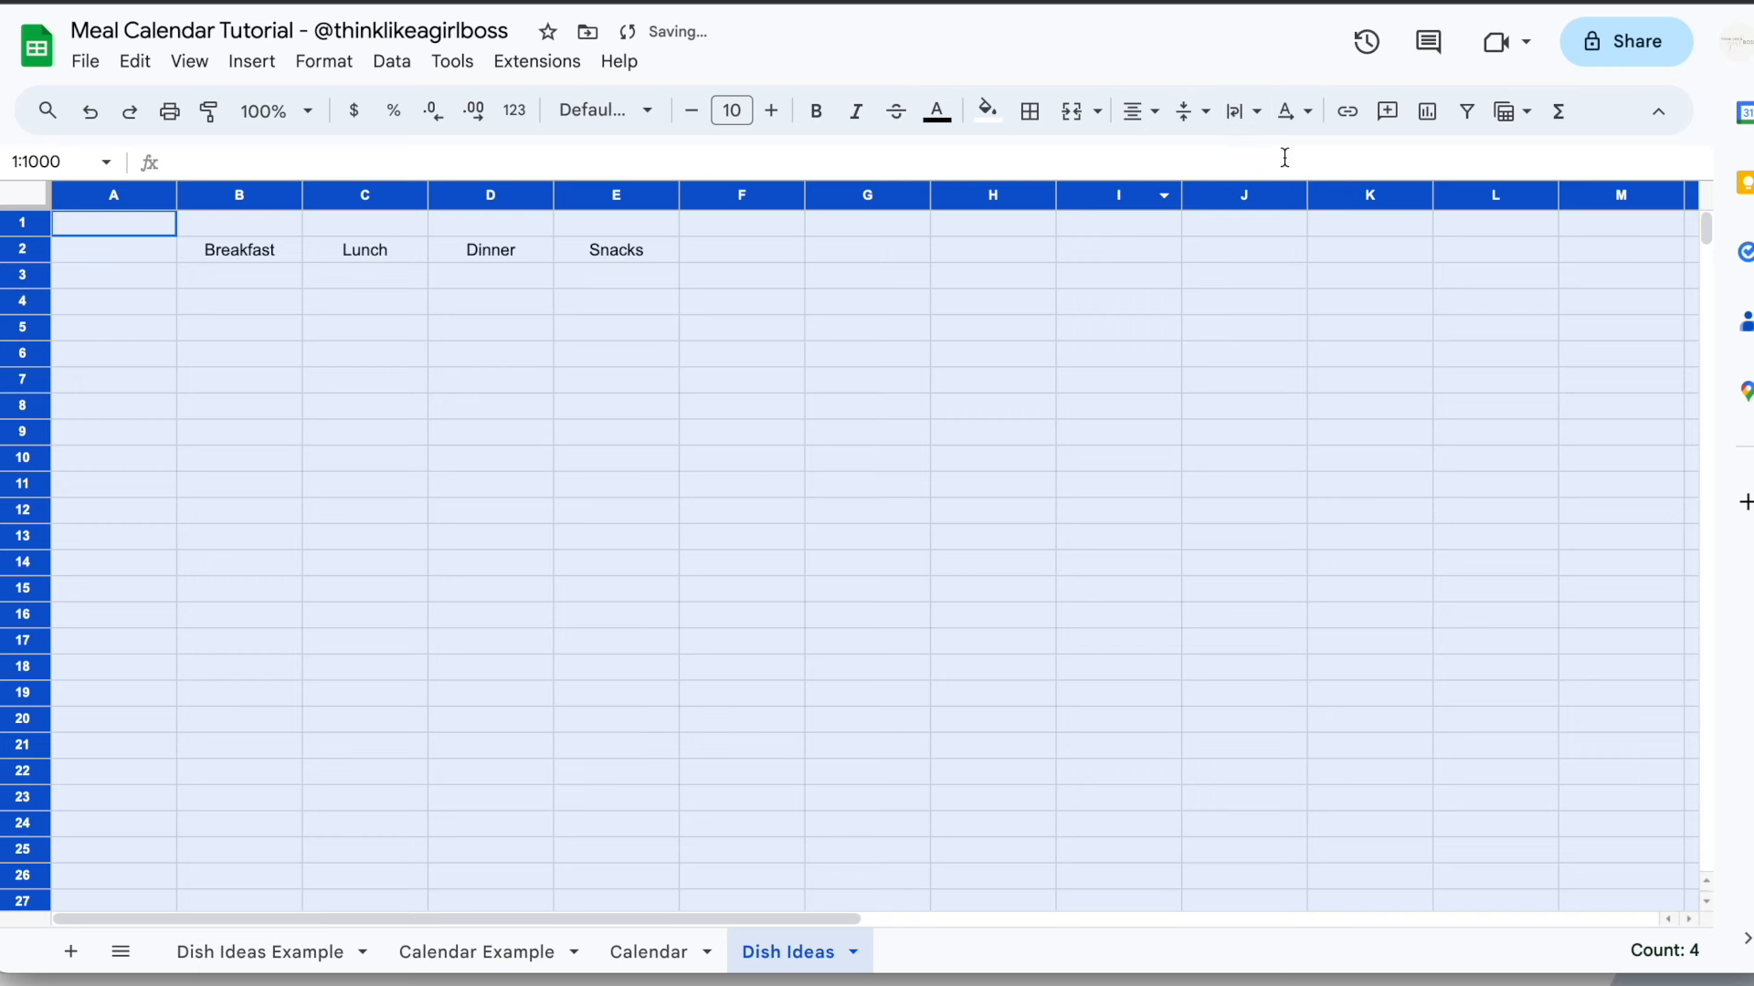
click(702, 335)
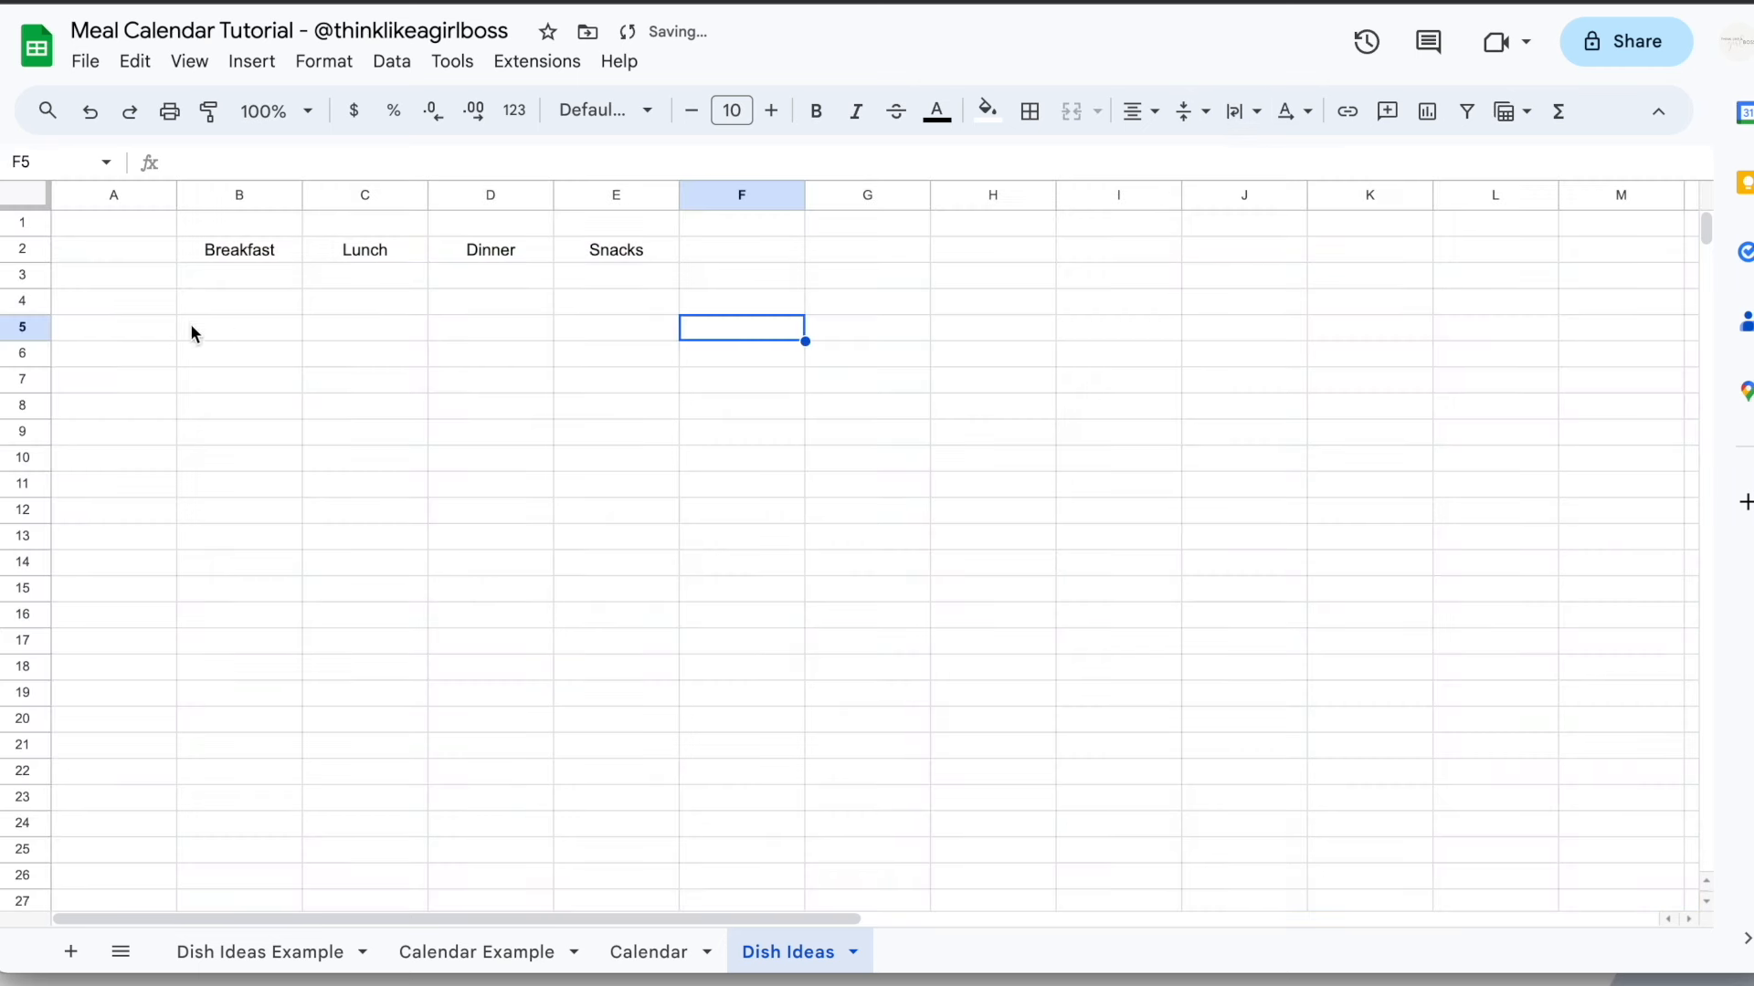
Narrow column A to a slim margin and widen columns B to E equally to about twice their width
drag(176, 195, 461, 196)
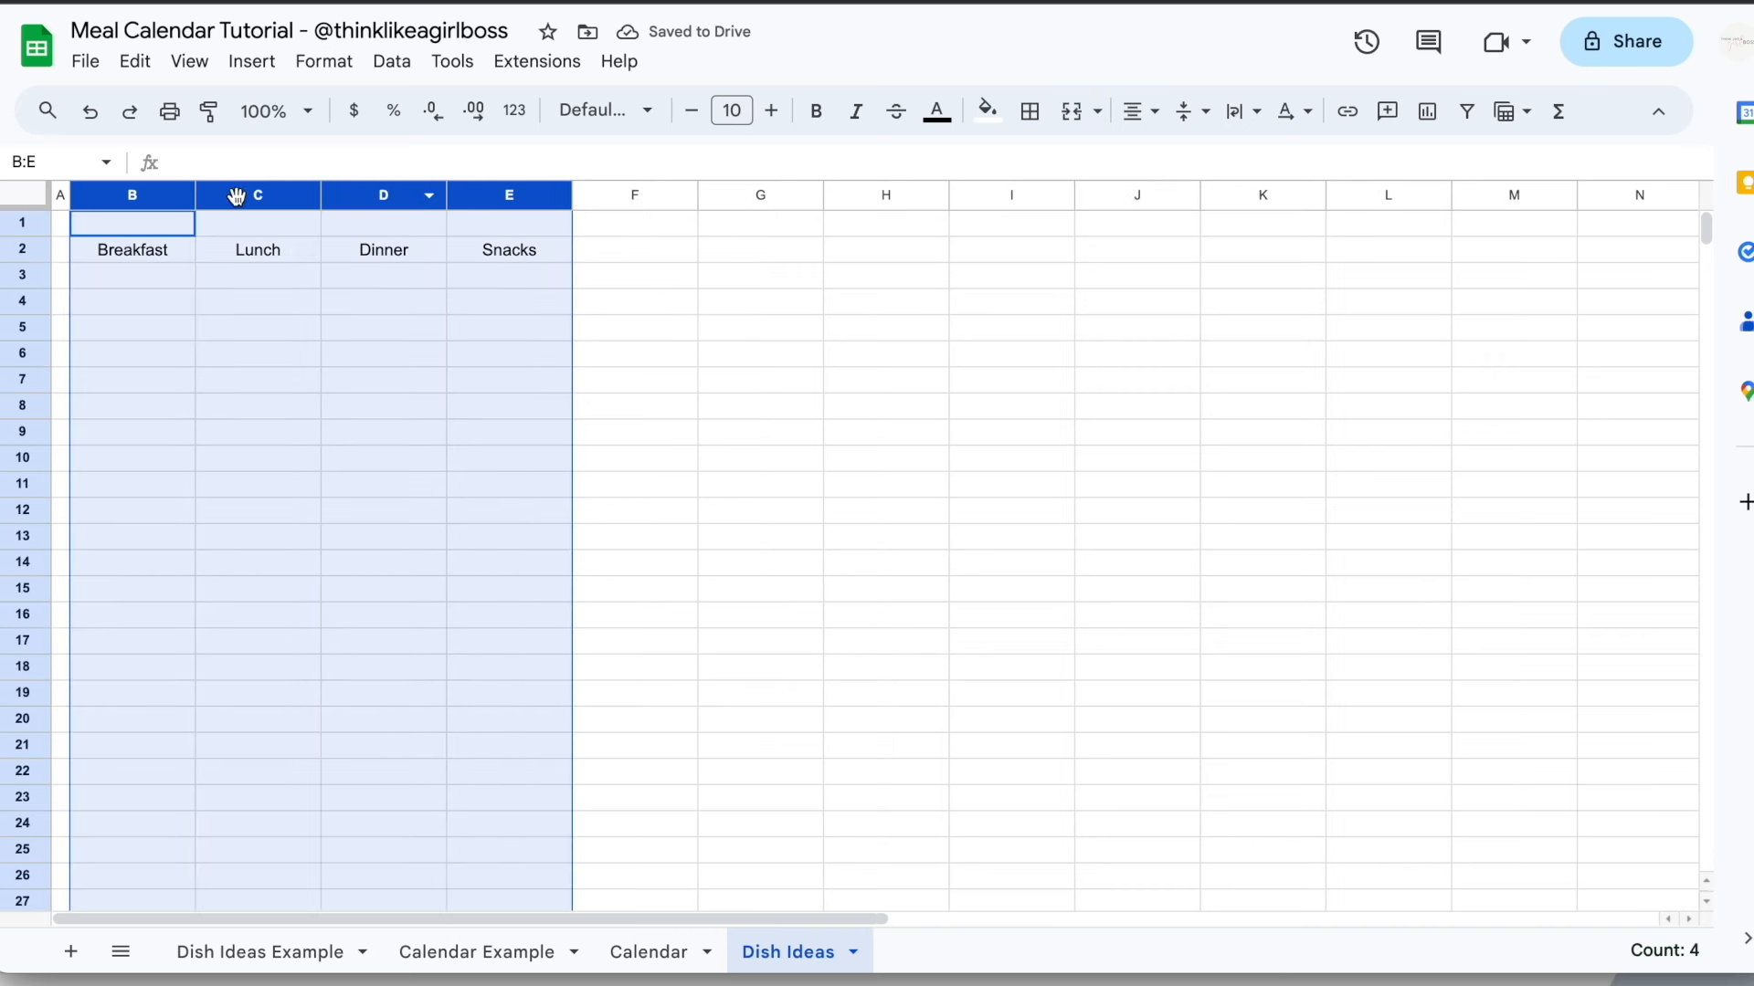
drag(198, 197, 318, 197)
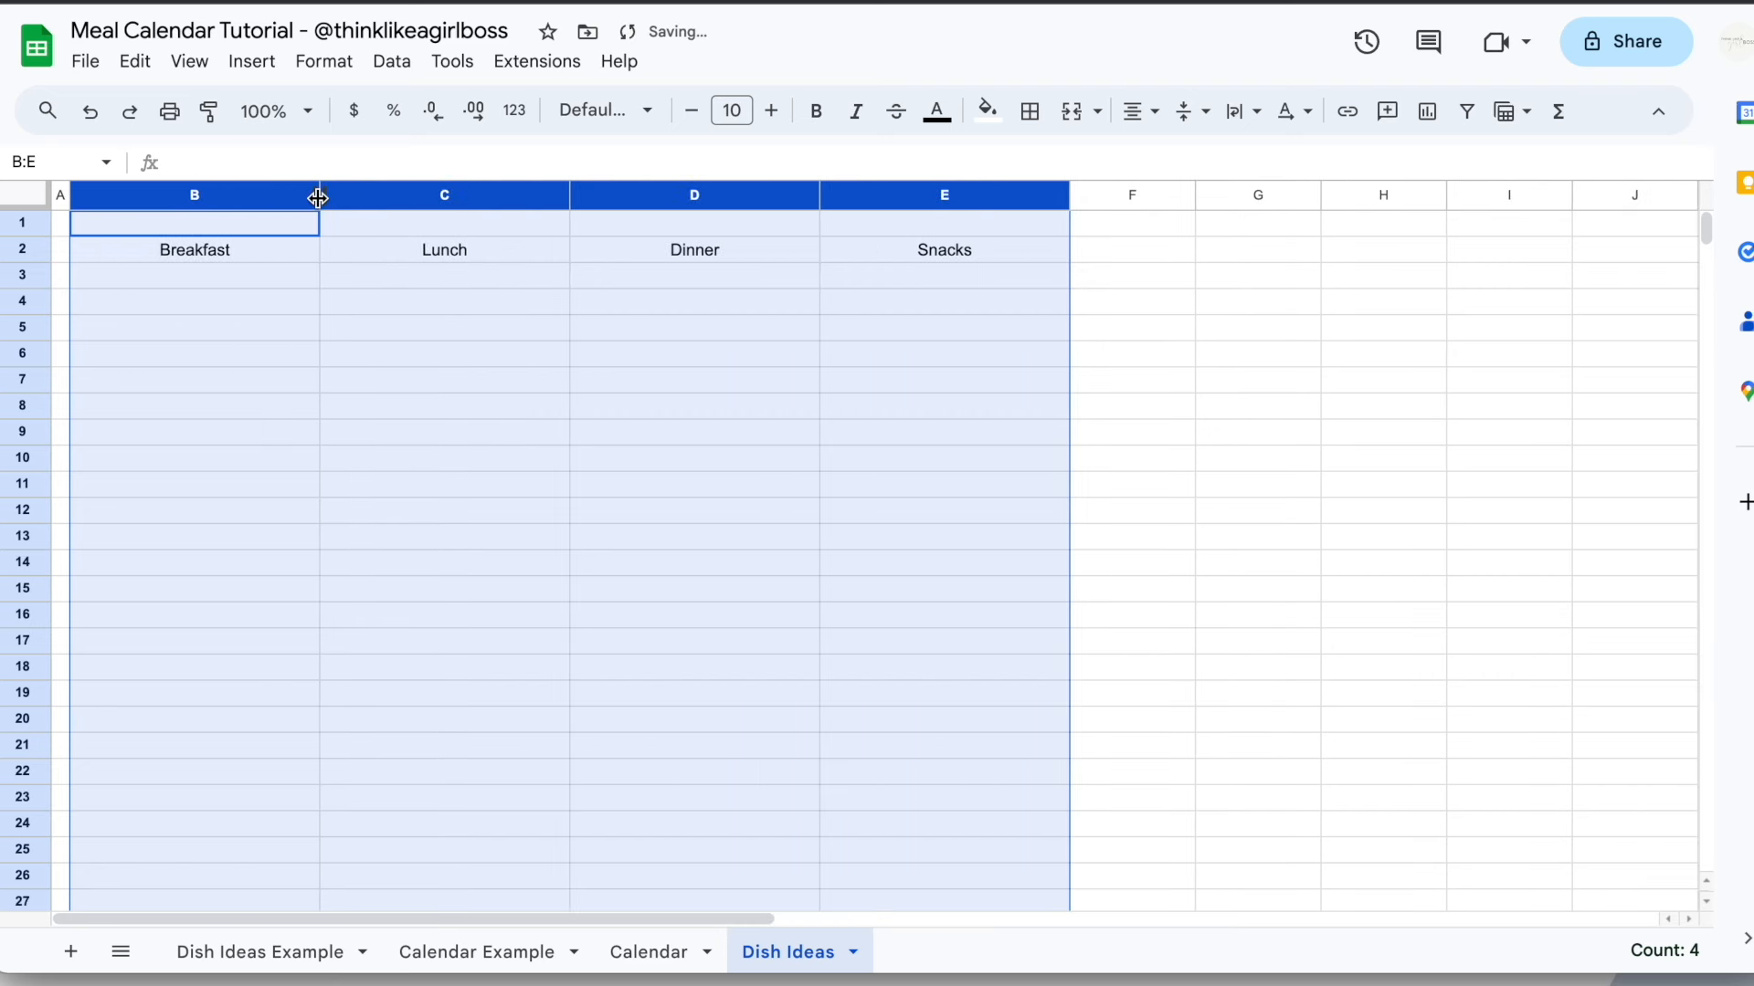
click(325, 301)
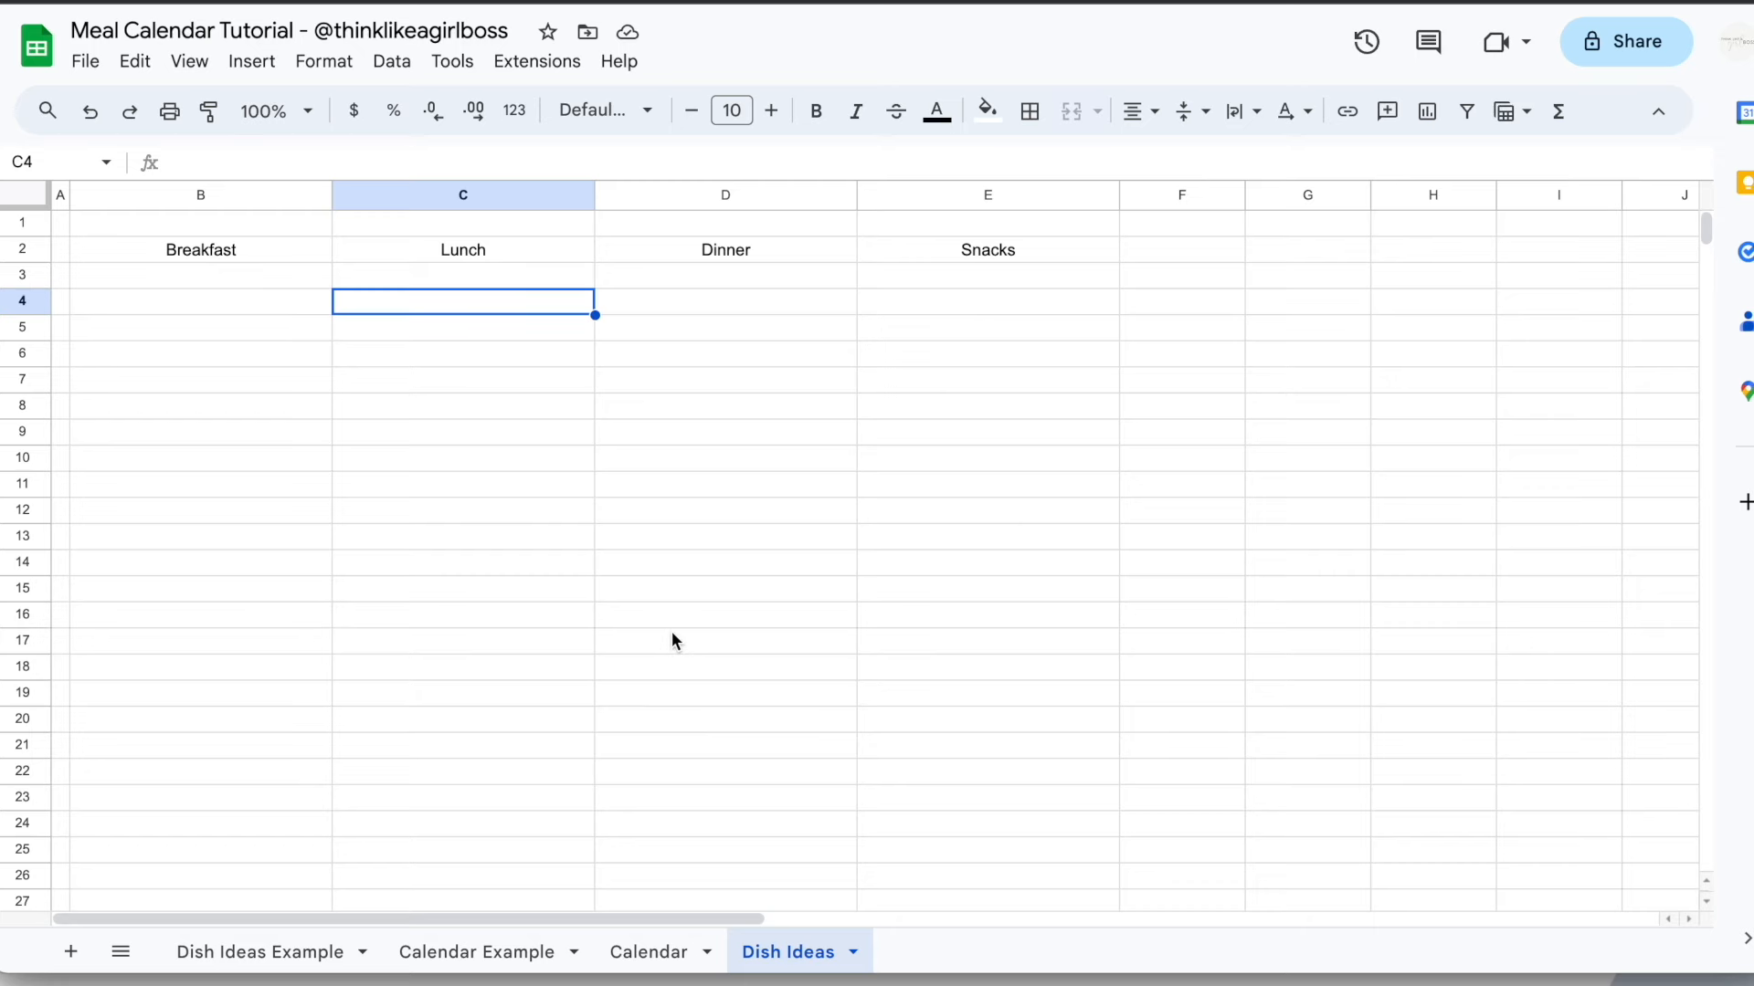
Delete rows 101 to 1000 from the Dish Ideas sheet
scroll(672, 634, down, 20)
scroll(671, 634, down, 4)
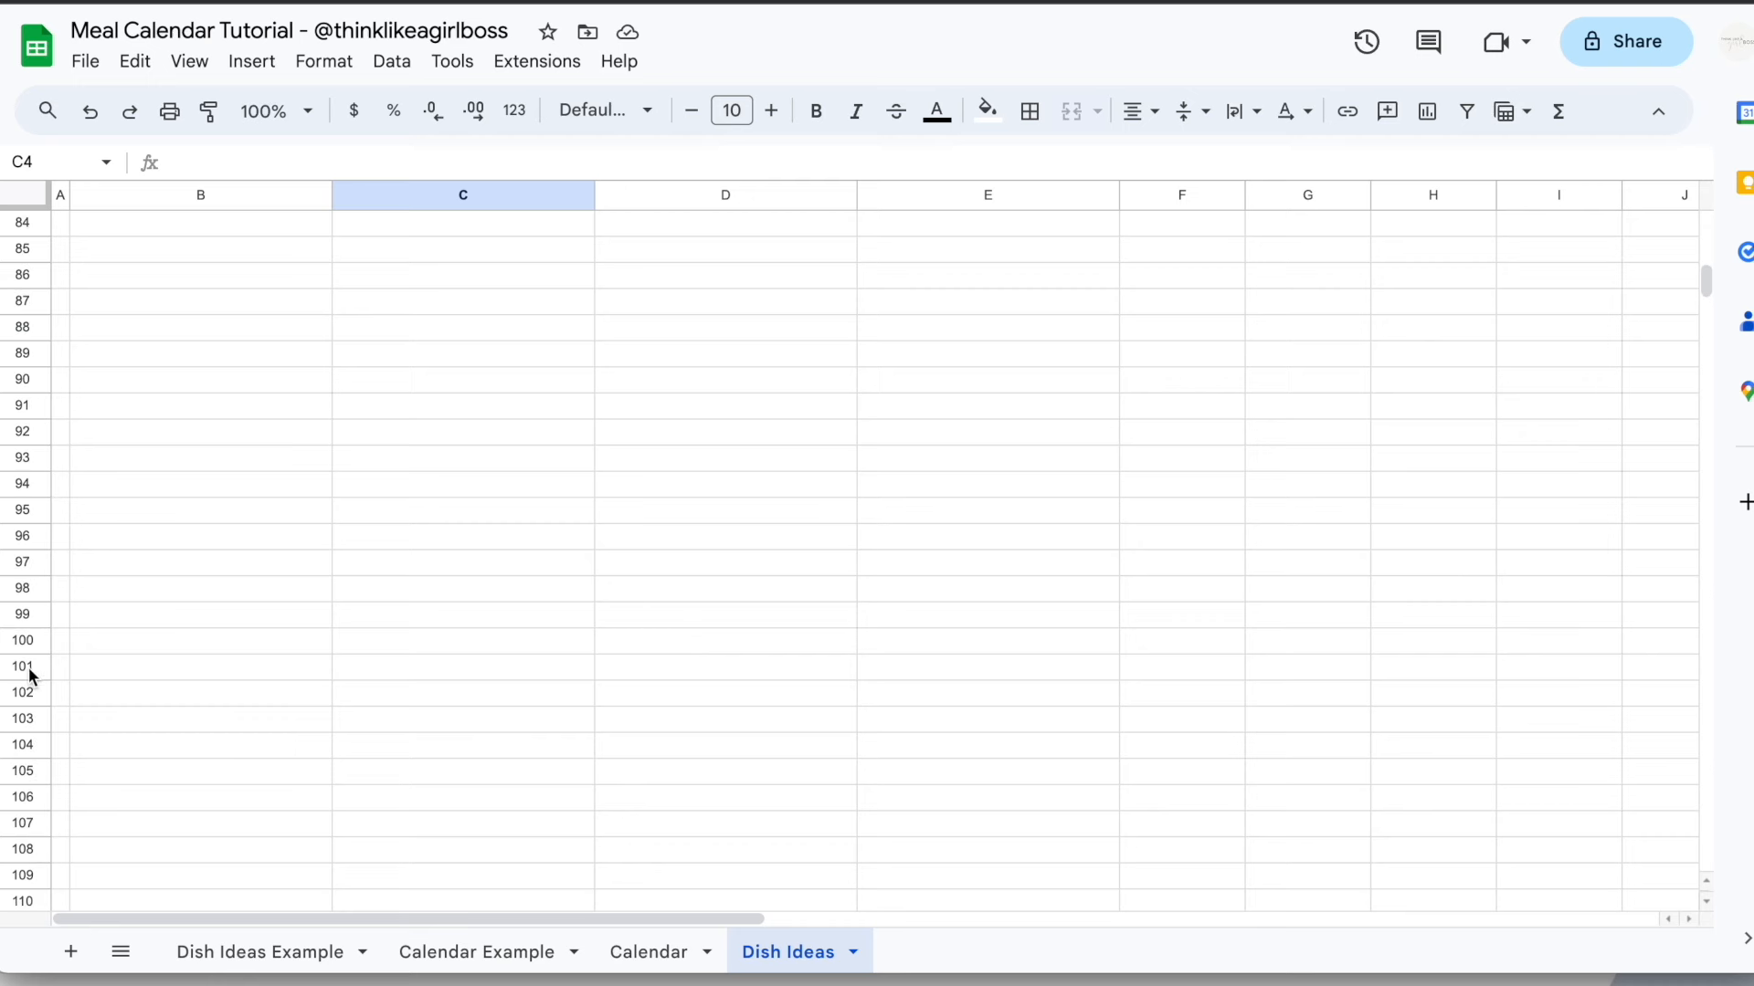
click(37, 669)
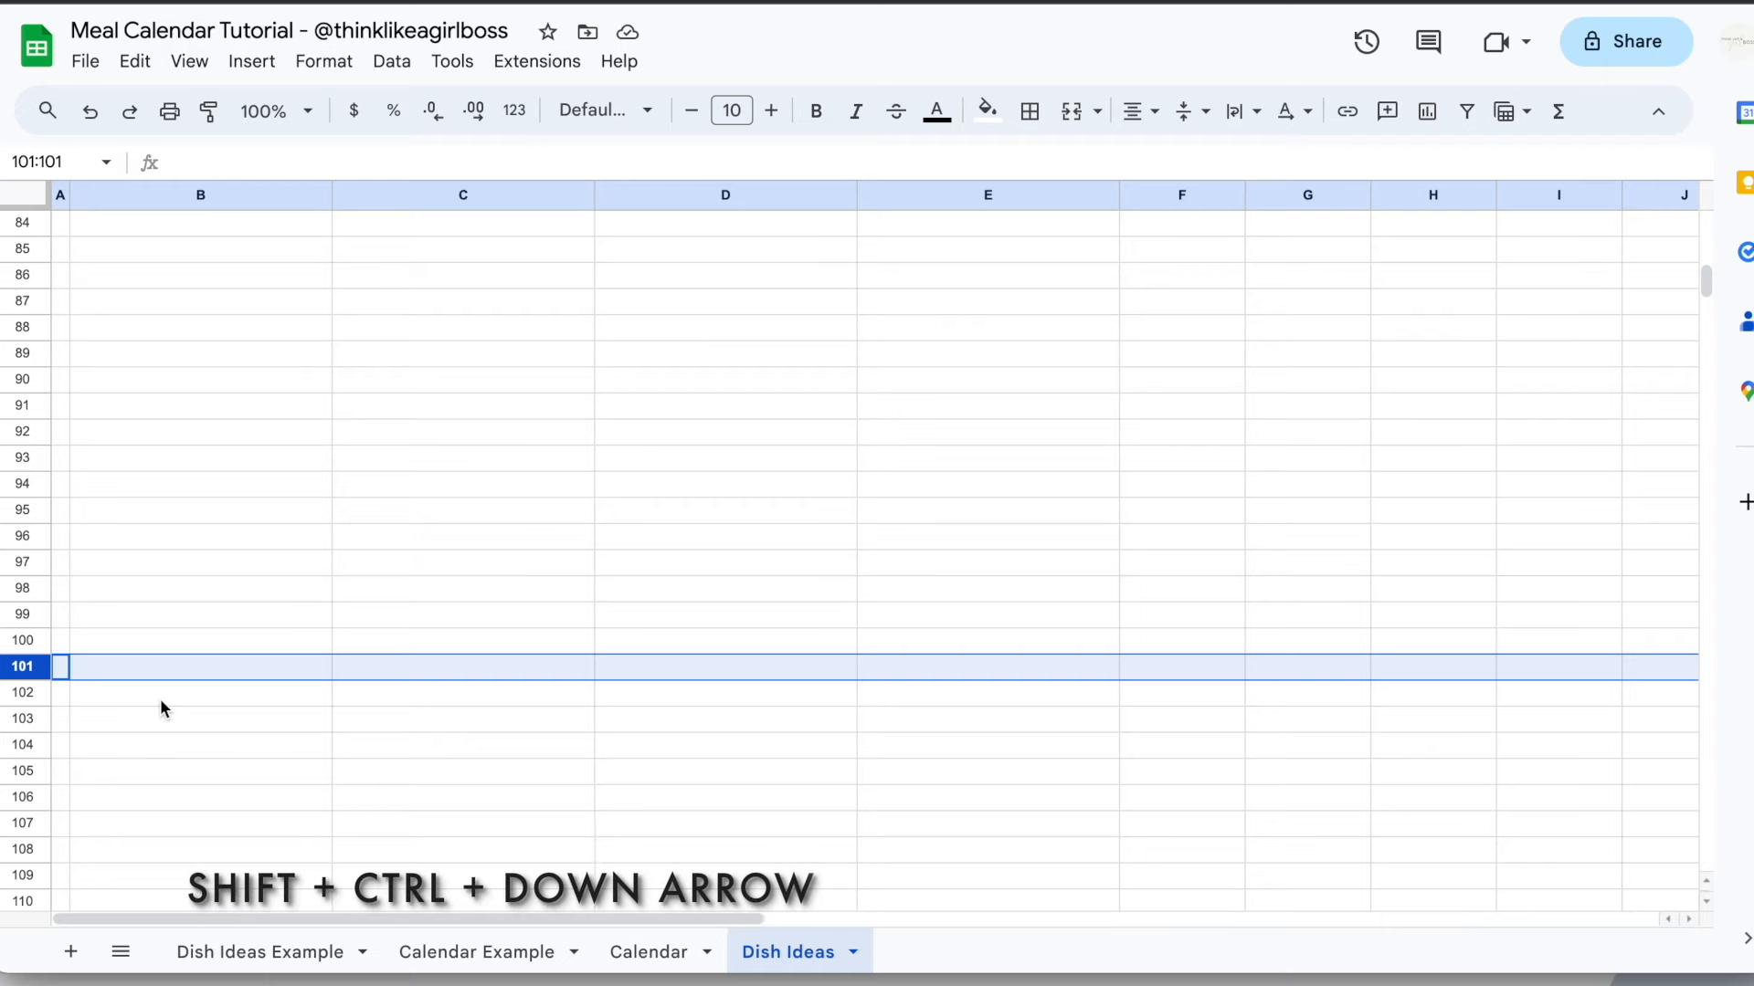
key(ctrl+shift+Down)
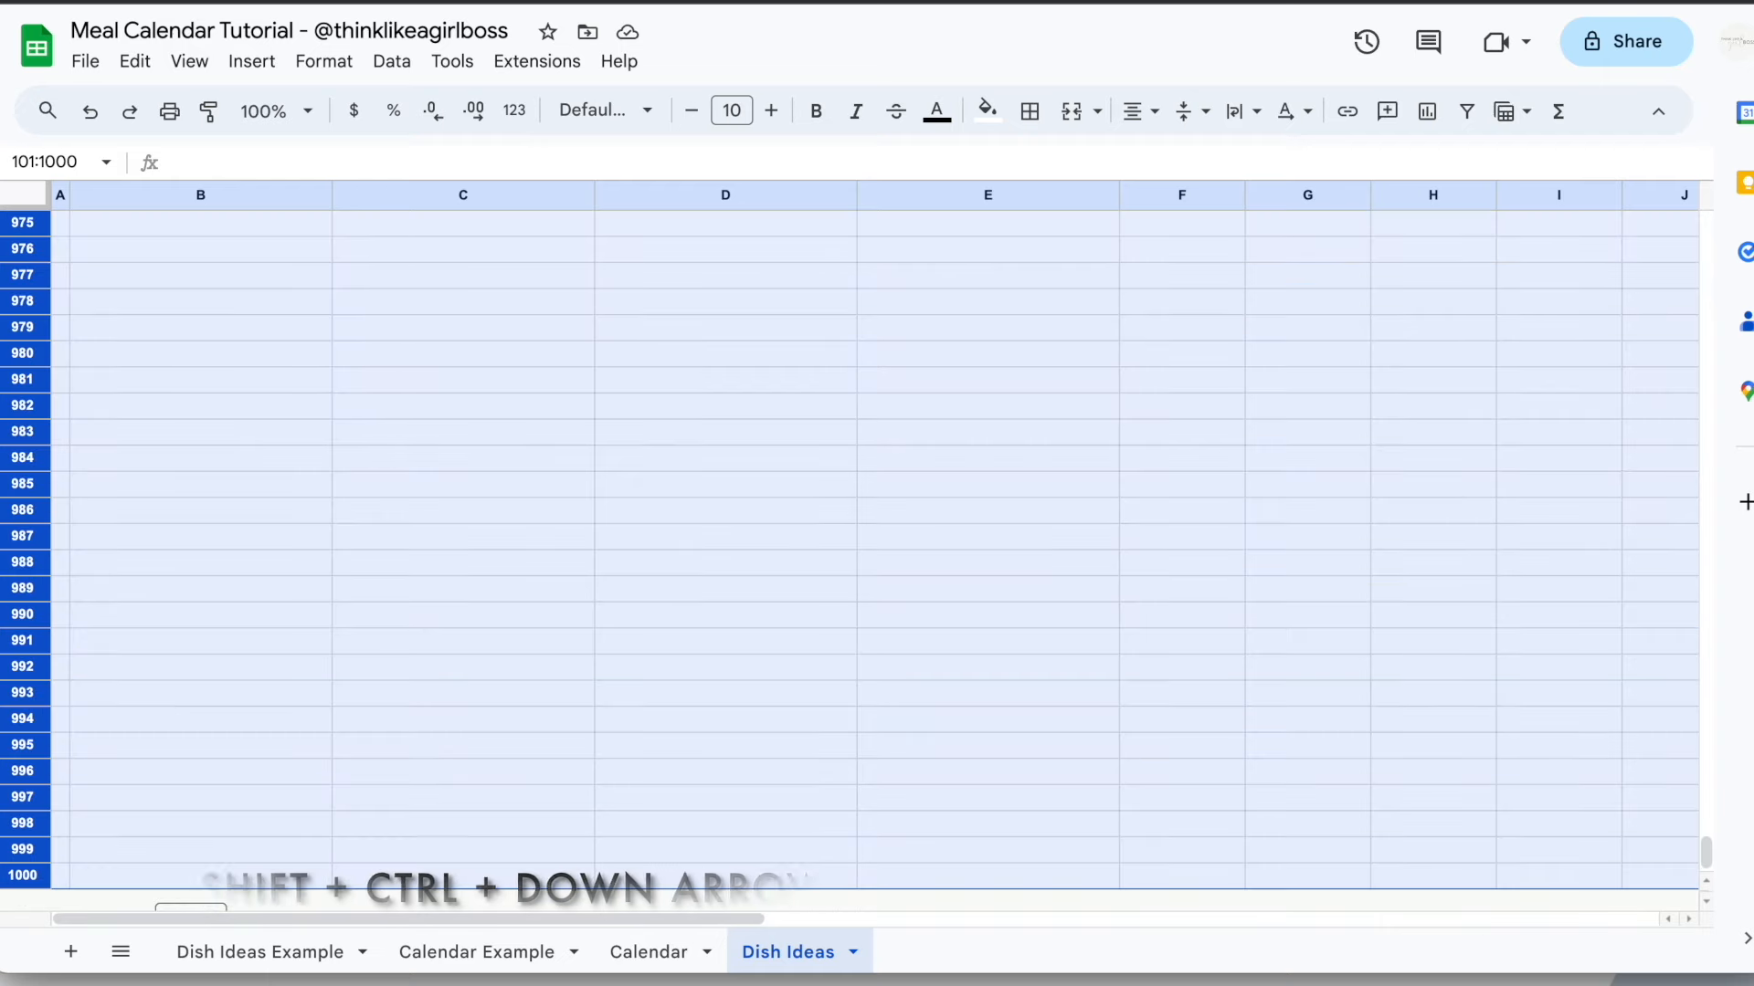
scroll(262, 405, up, 15)
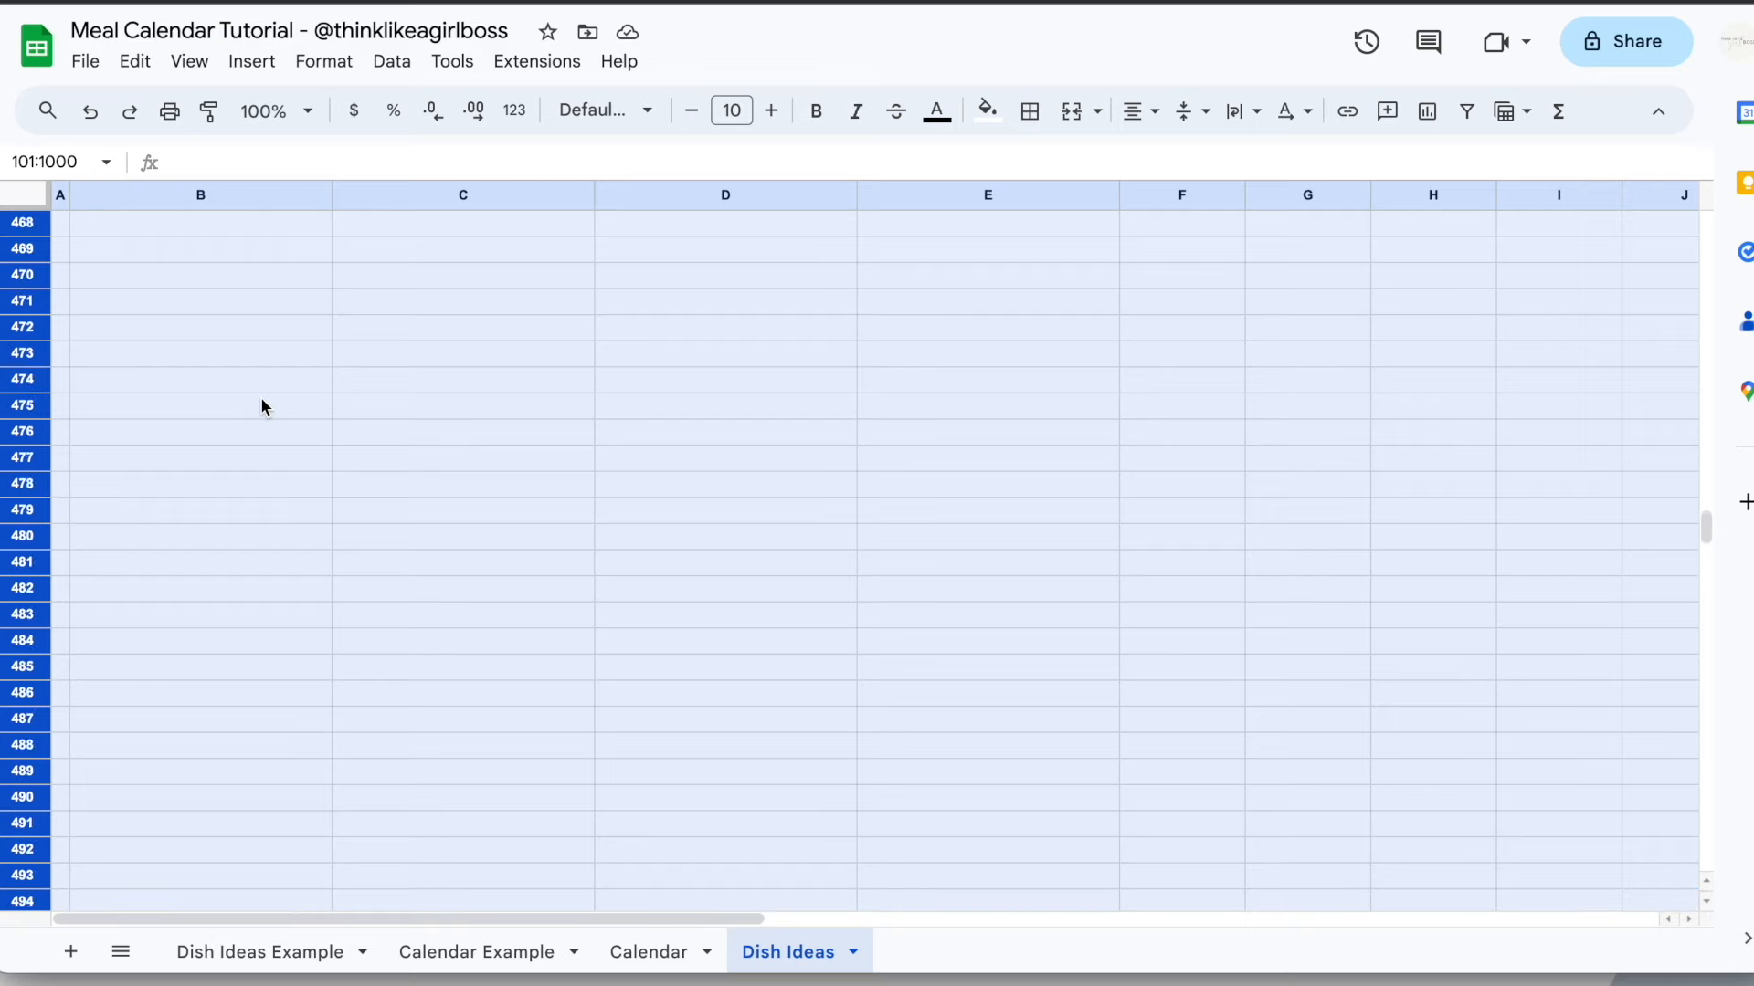
scroll(262, 405, down, 15)
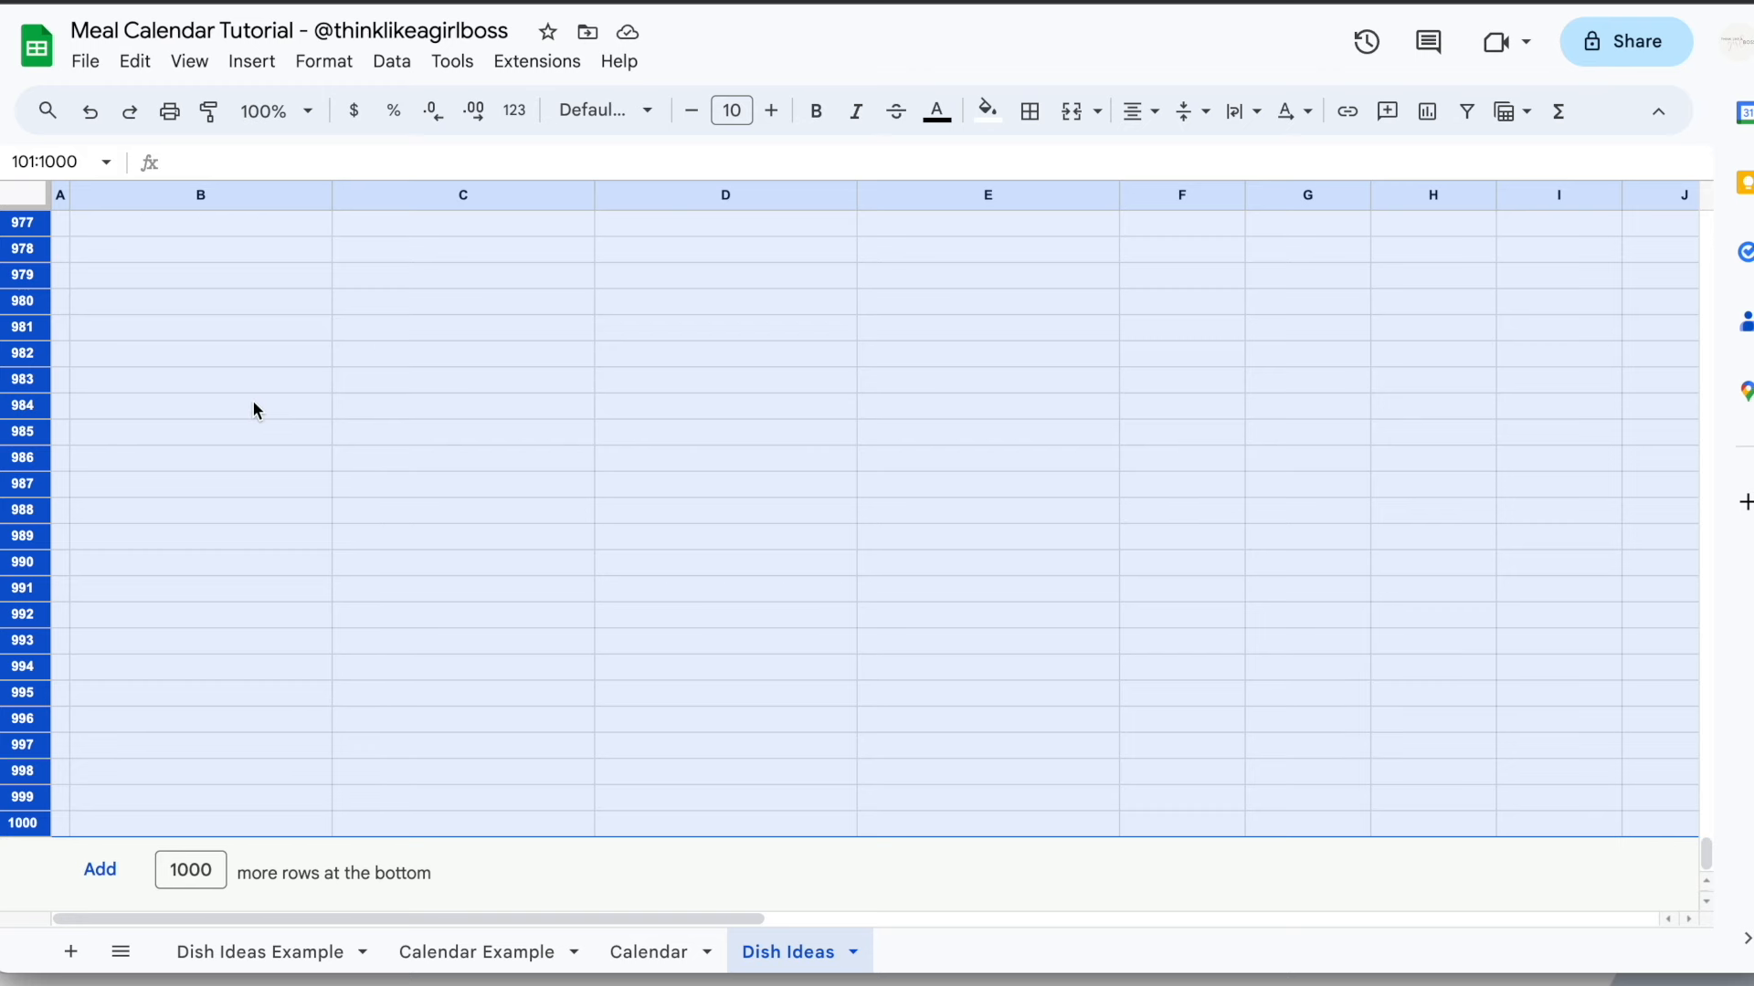
scroll(255, 408, up, 20)
scroll(252, 400, up, 8)
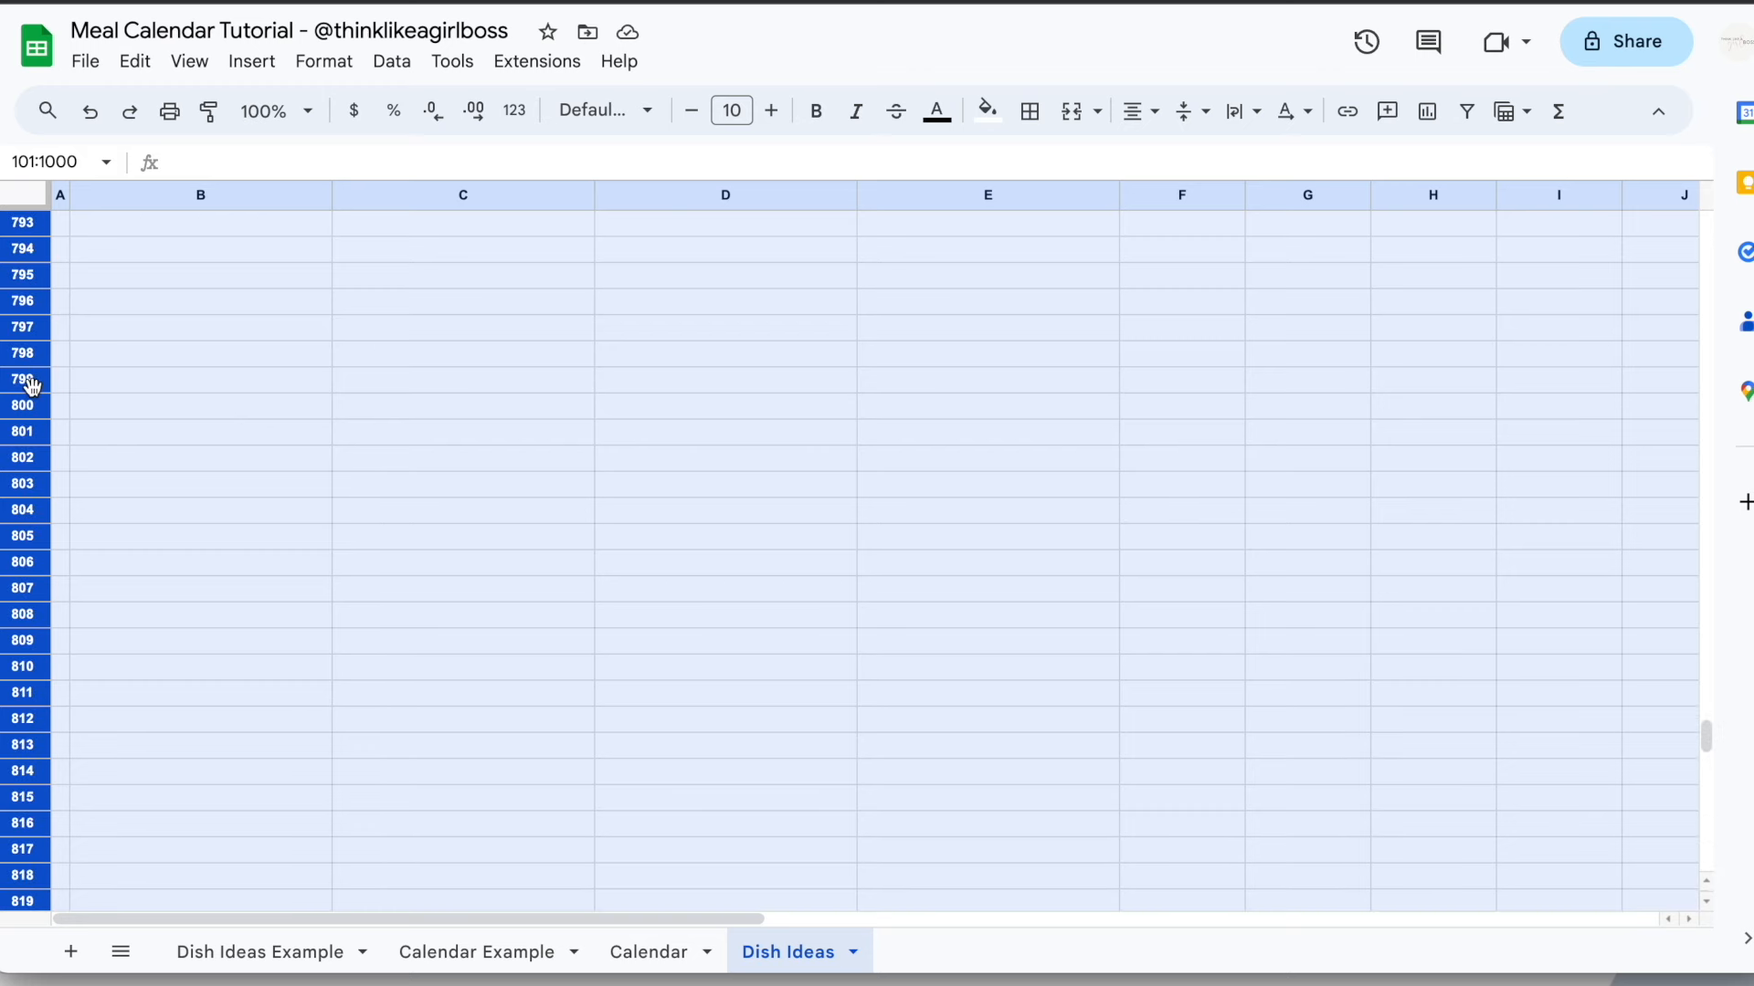
right_click(34, 395)
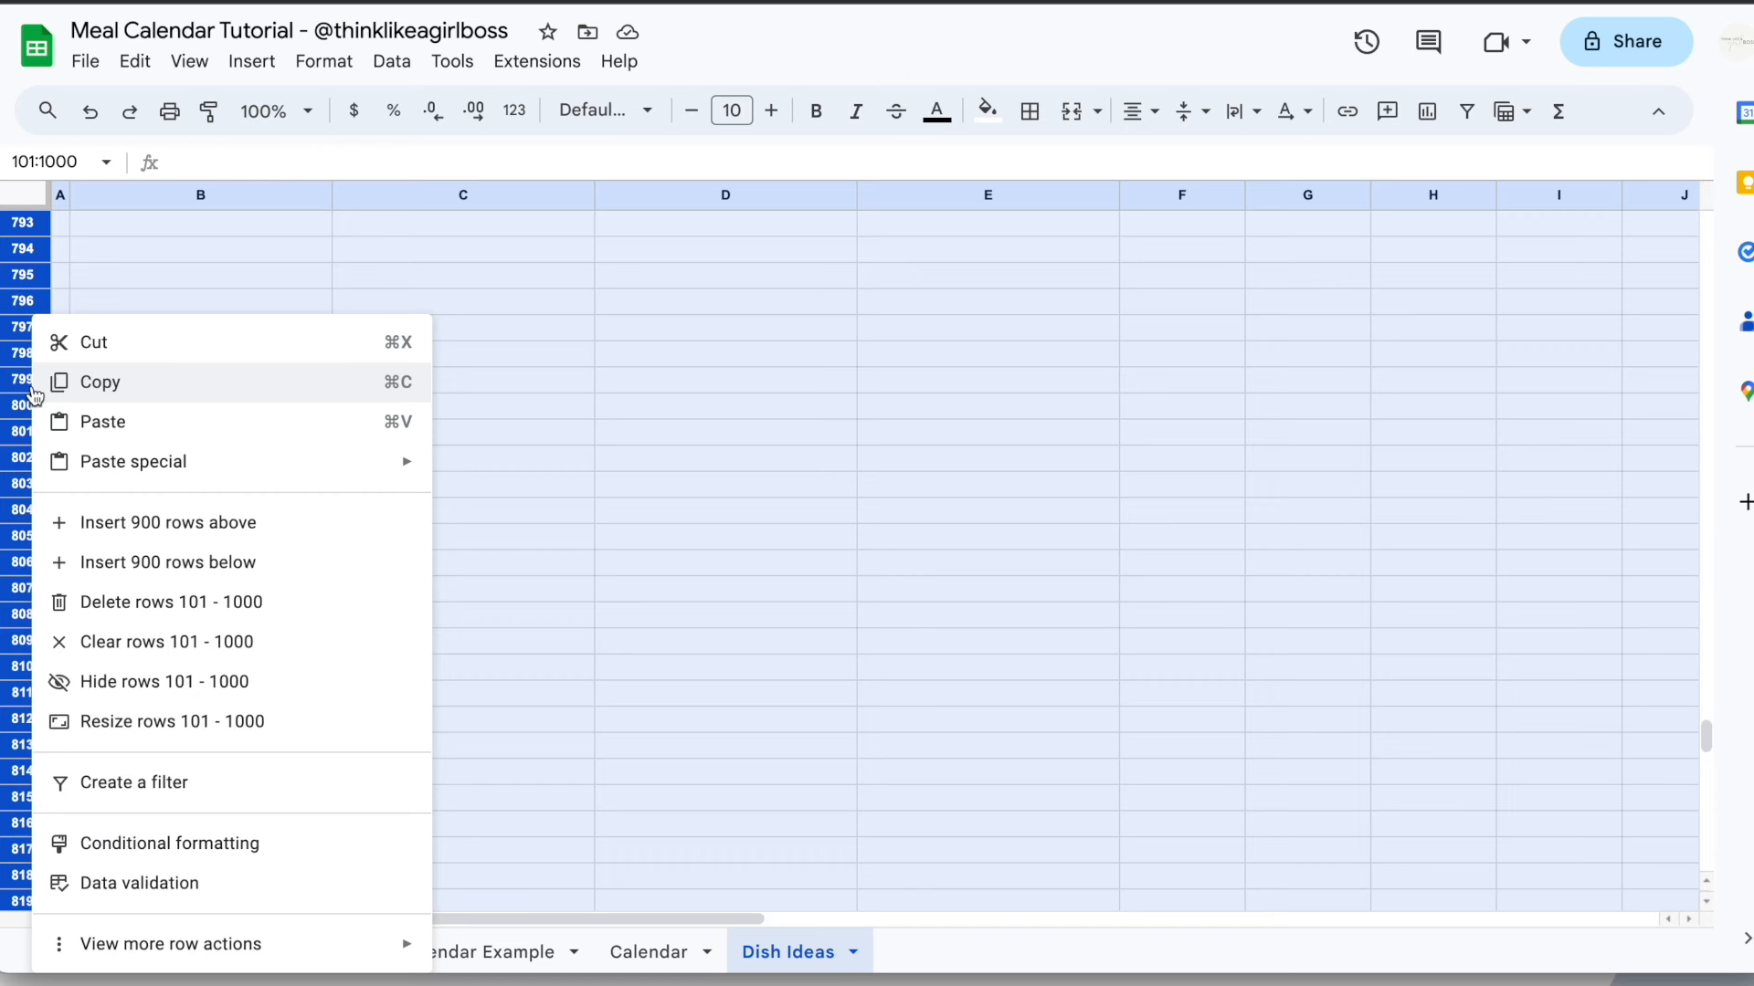
click(144, 602)
click(681, 513)
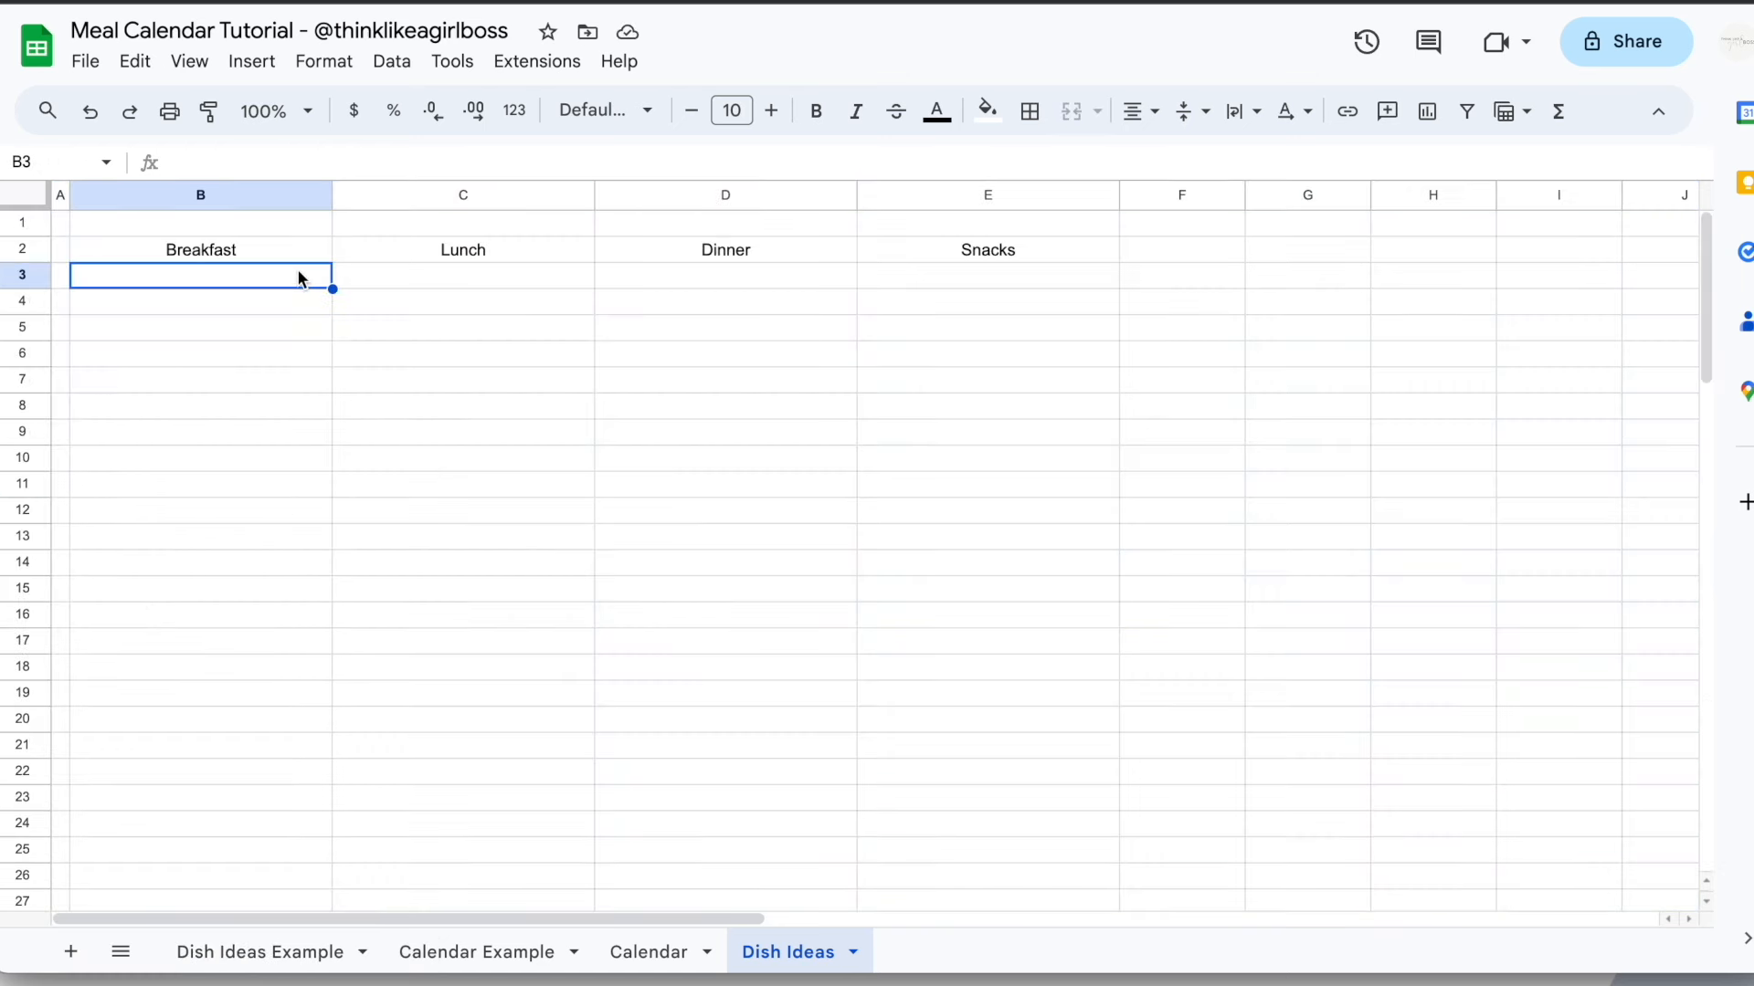
Enter the placeholder dishes B1, L1, D1 and S1 in row 3 under the four meal headings
click(404, 279)
click(653, 279)
click(866, 279)
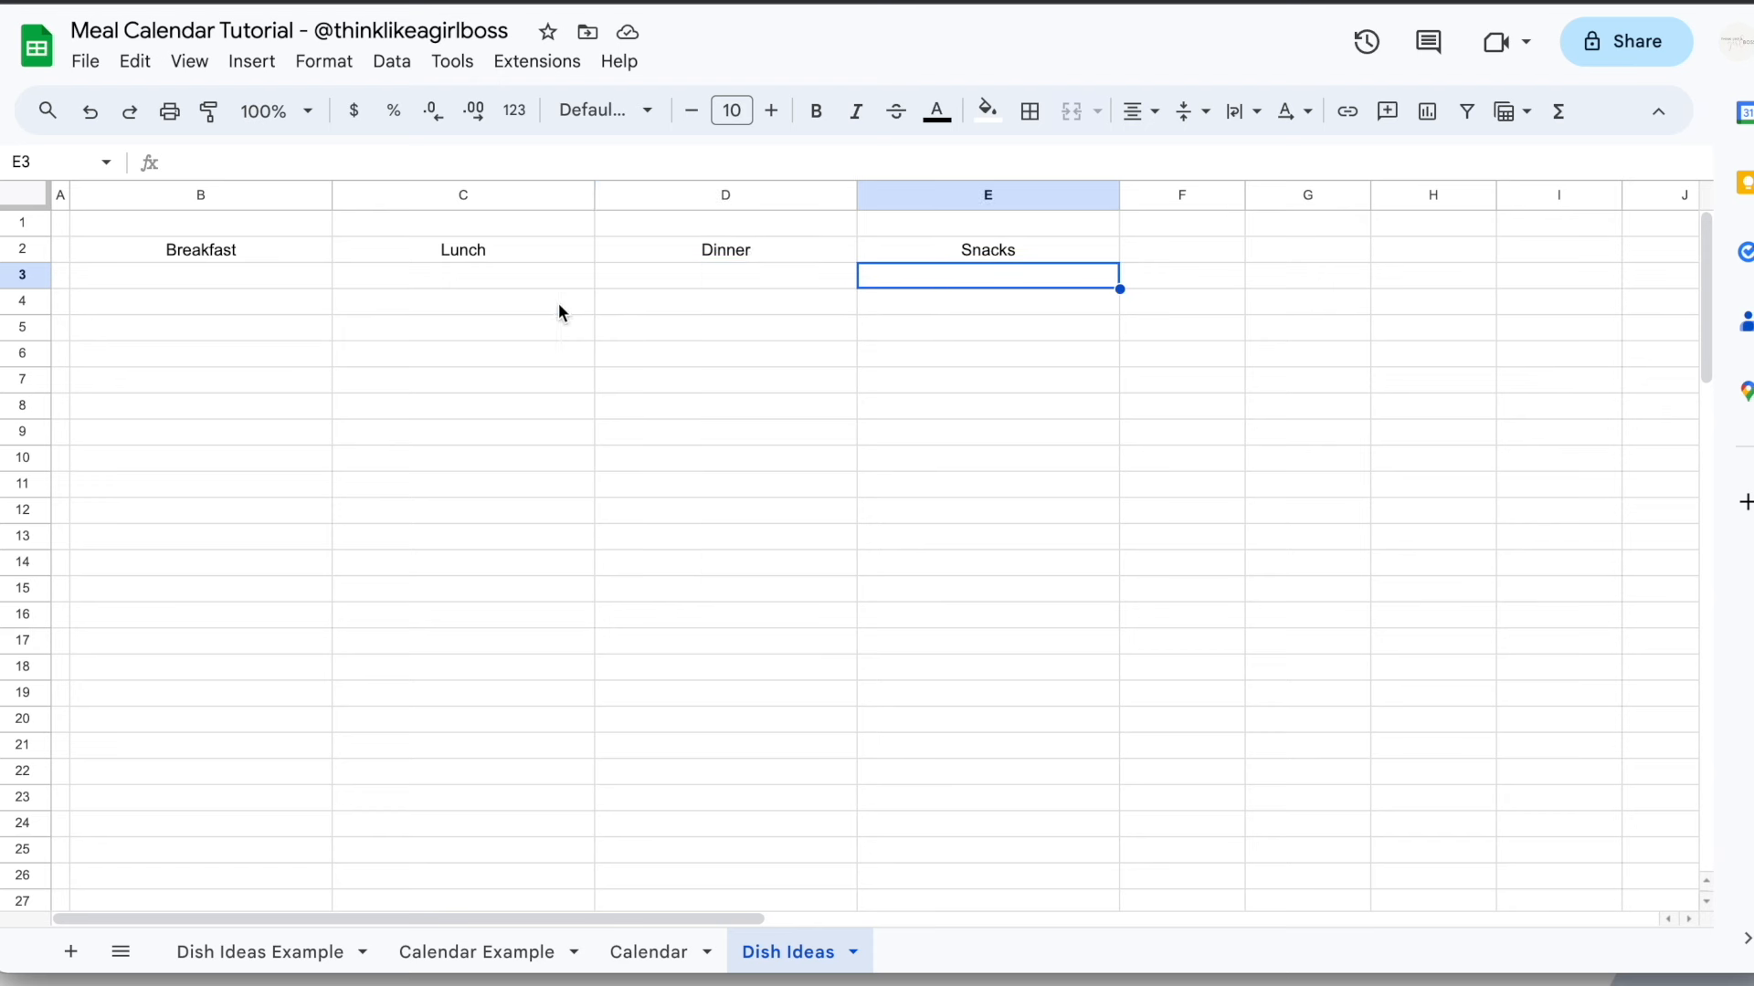
click(263, 279)
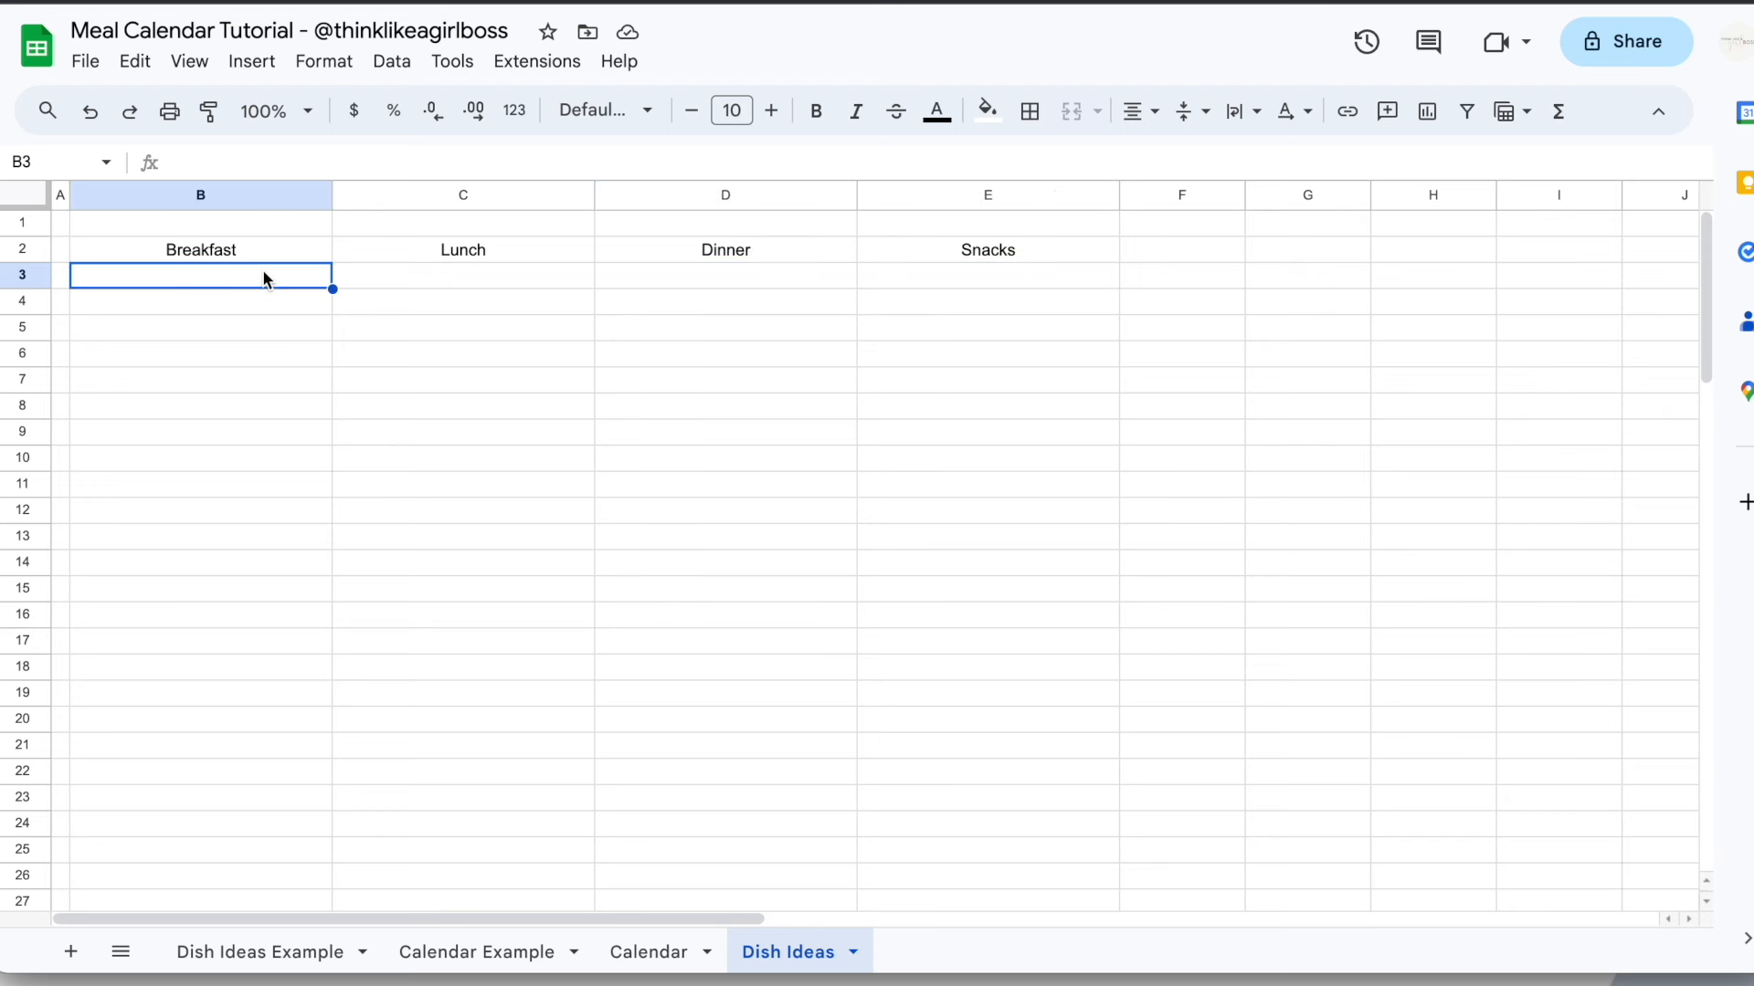
text(B1)
key(Tab)
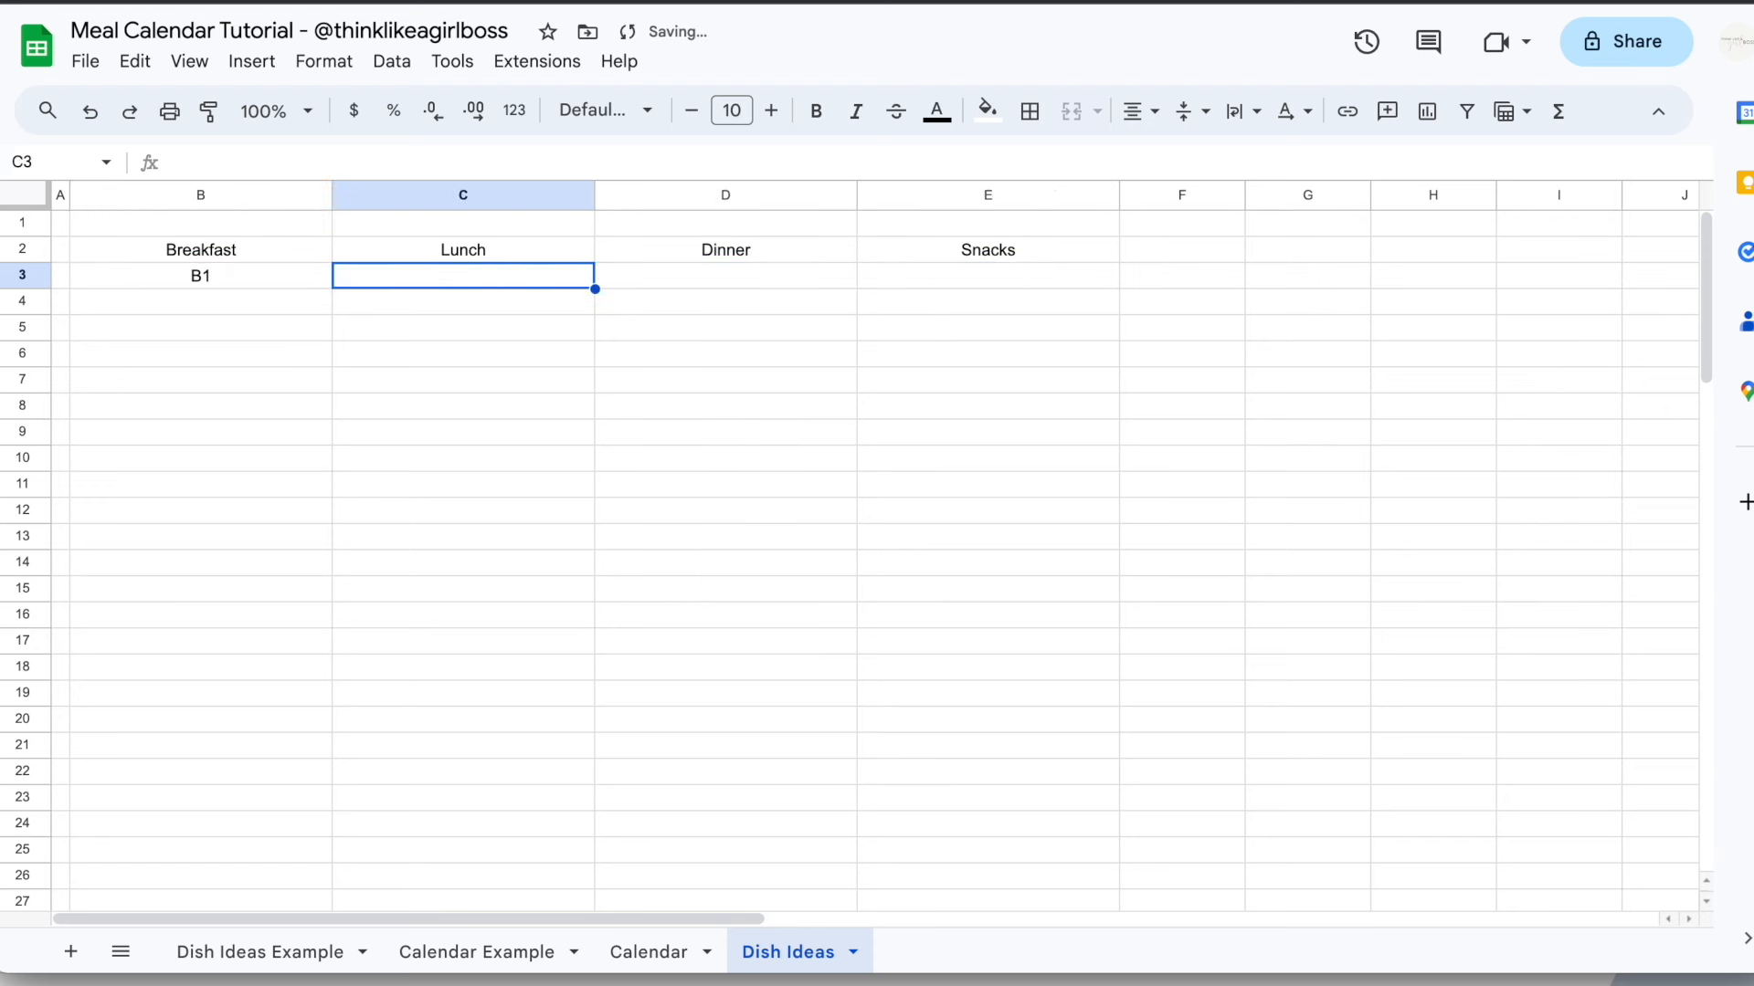
text(L1)
key(Tab)
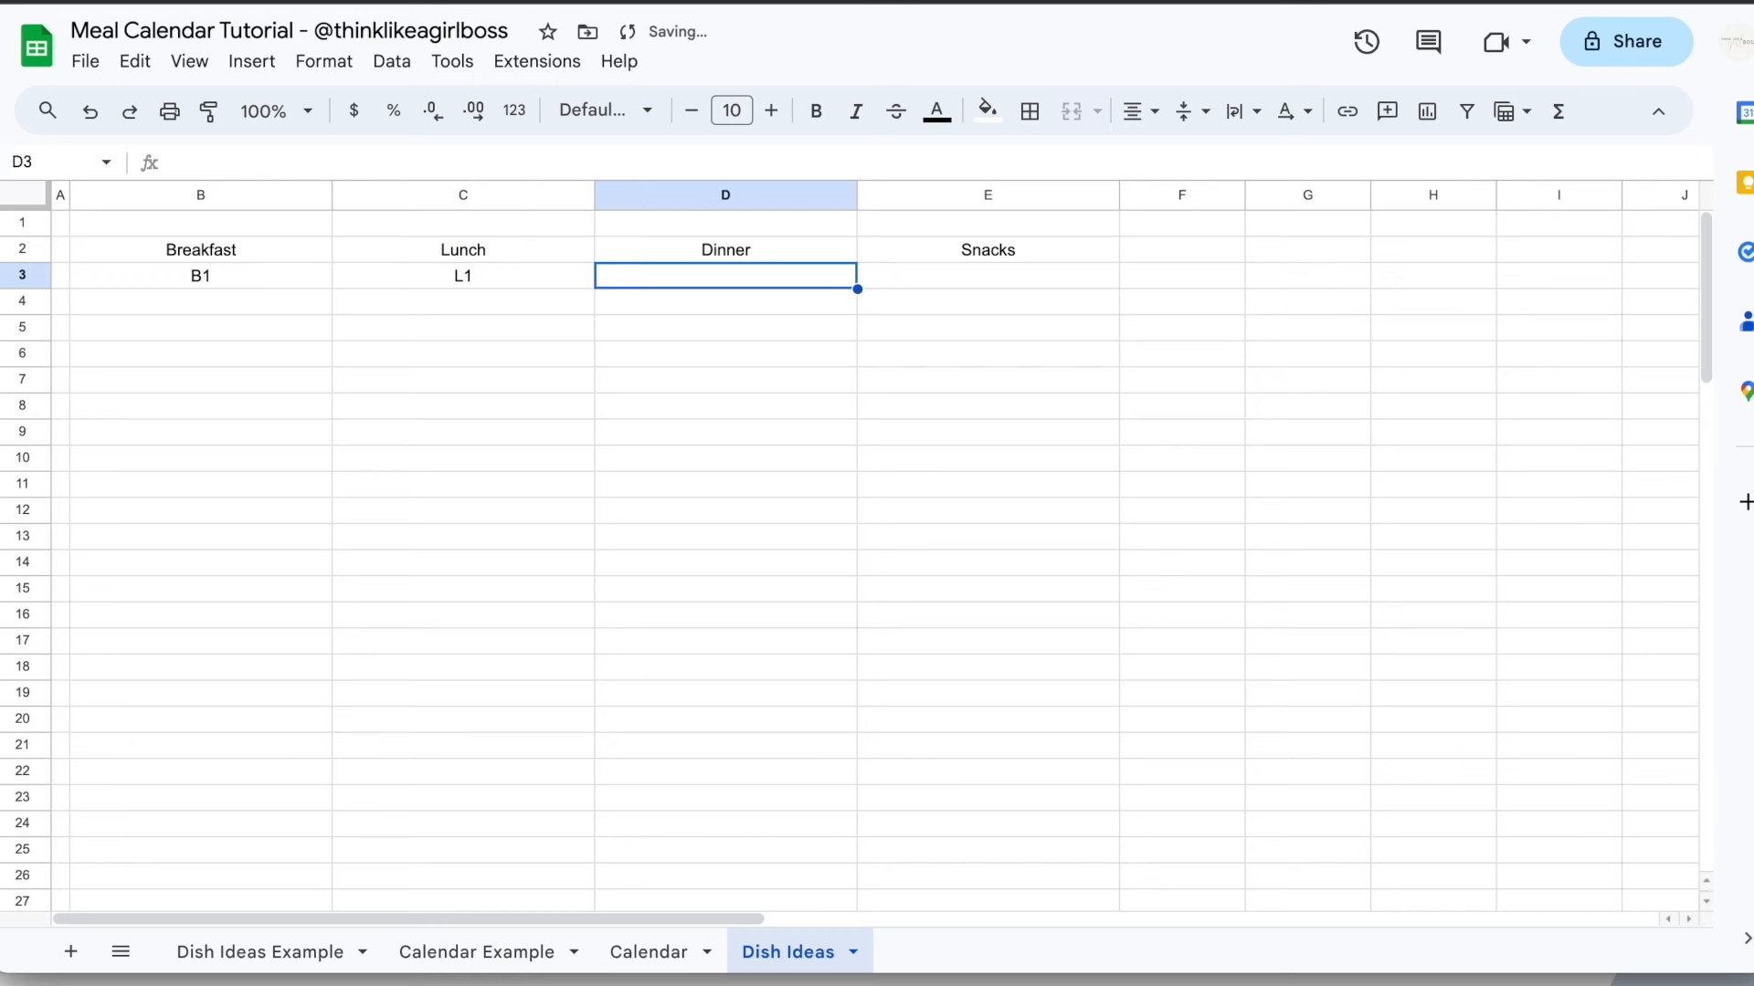
text(D1)
key(Tab)
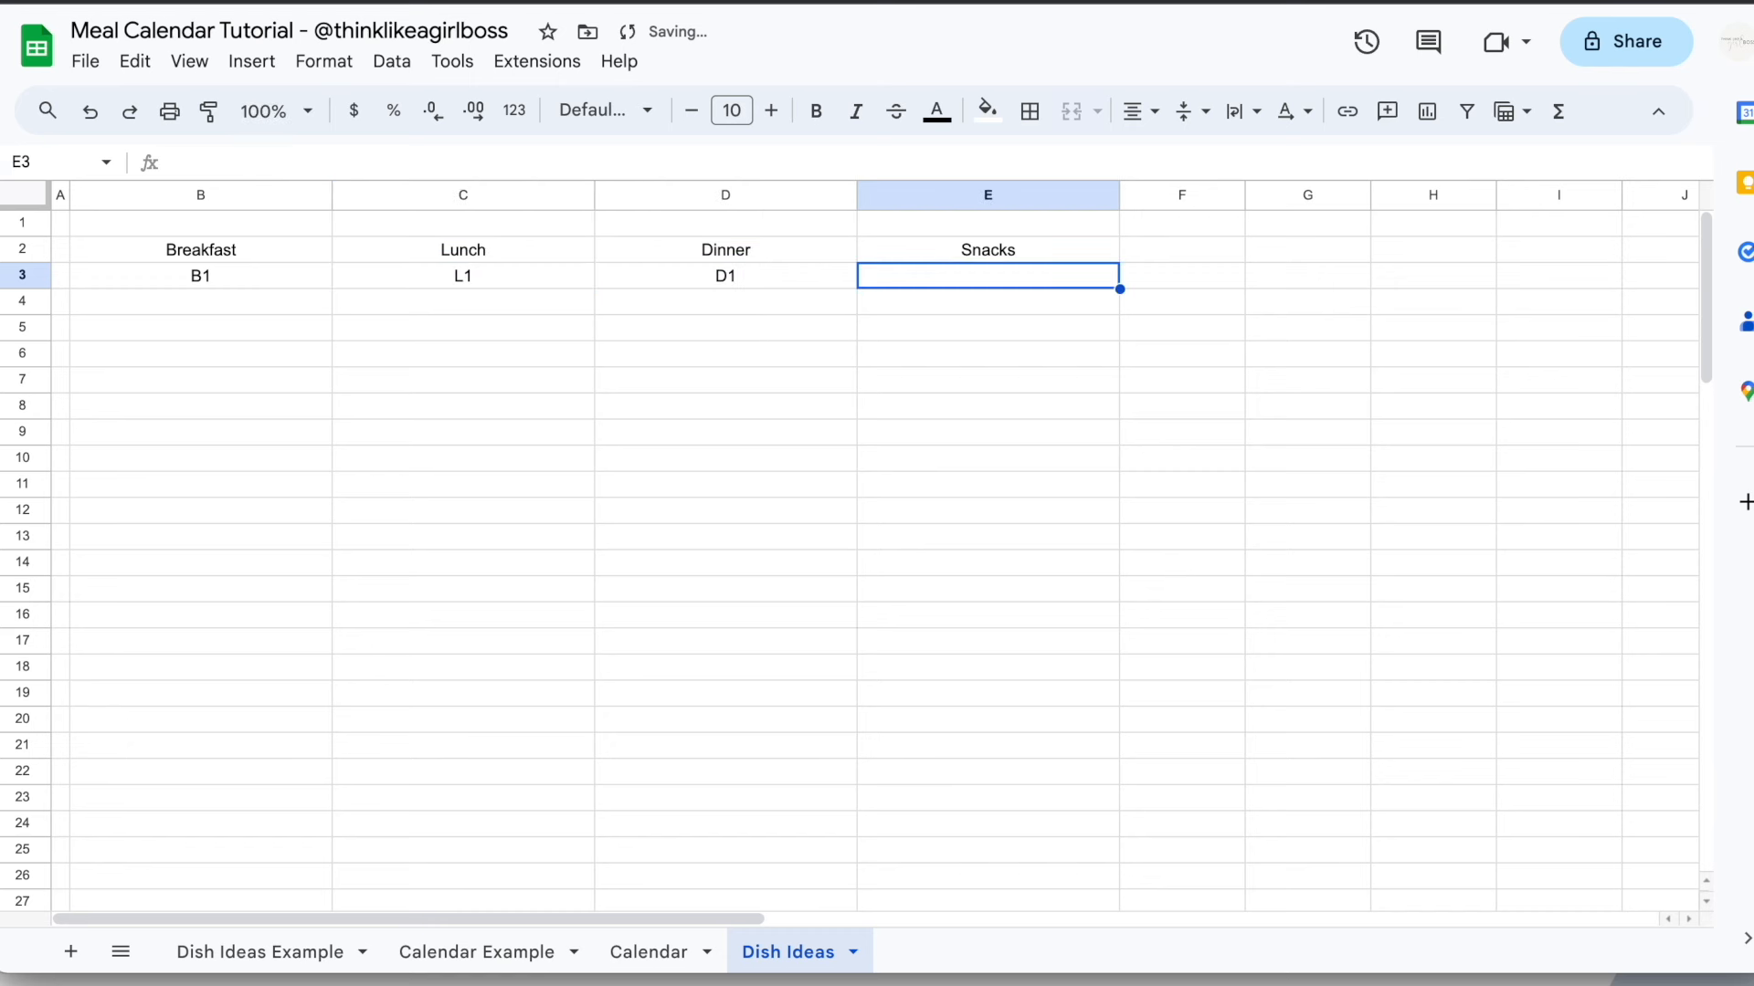
text(S1)
key(Tab)
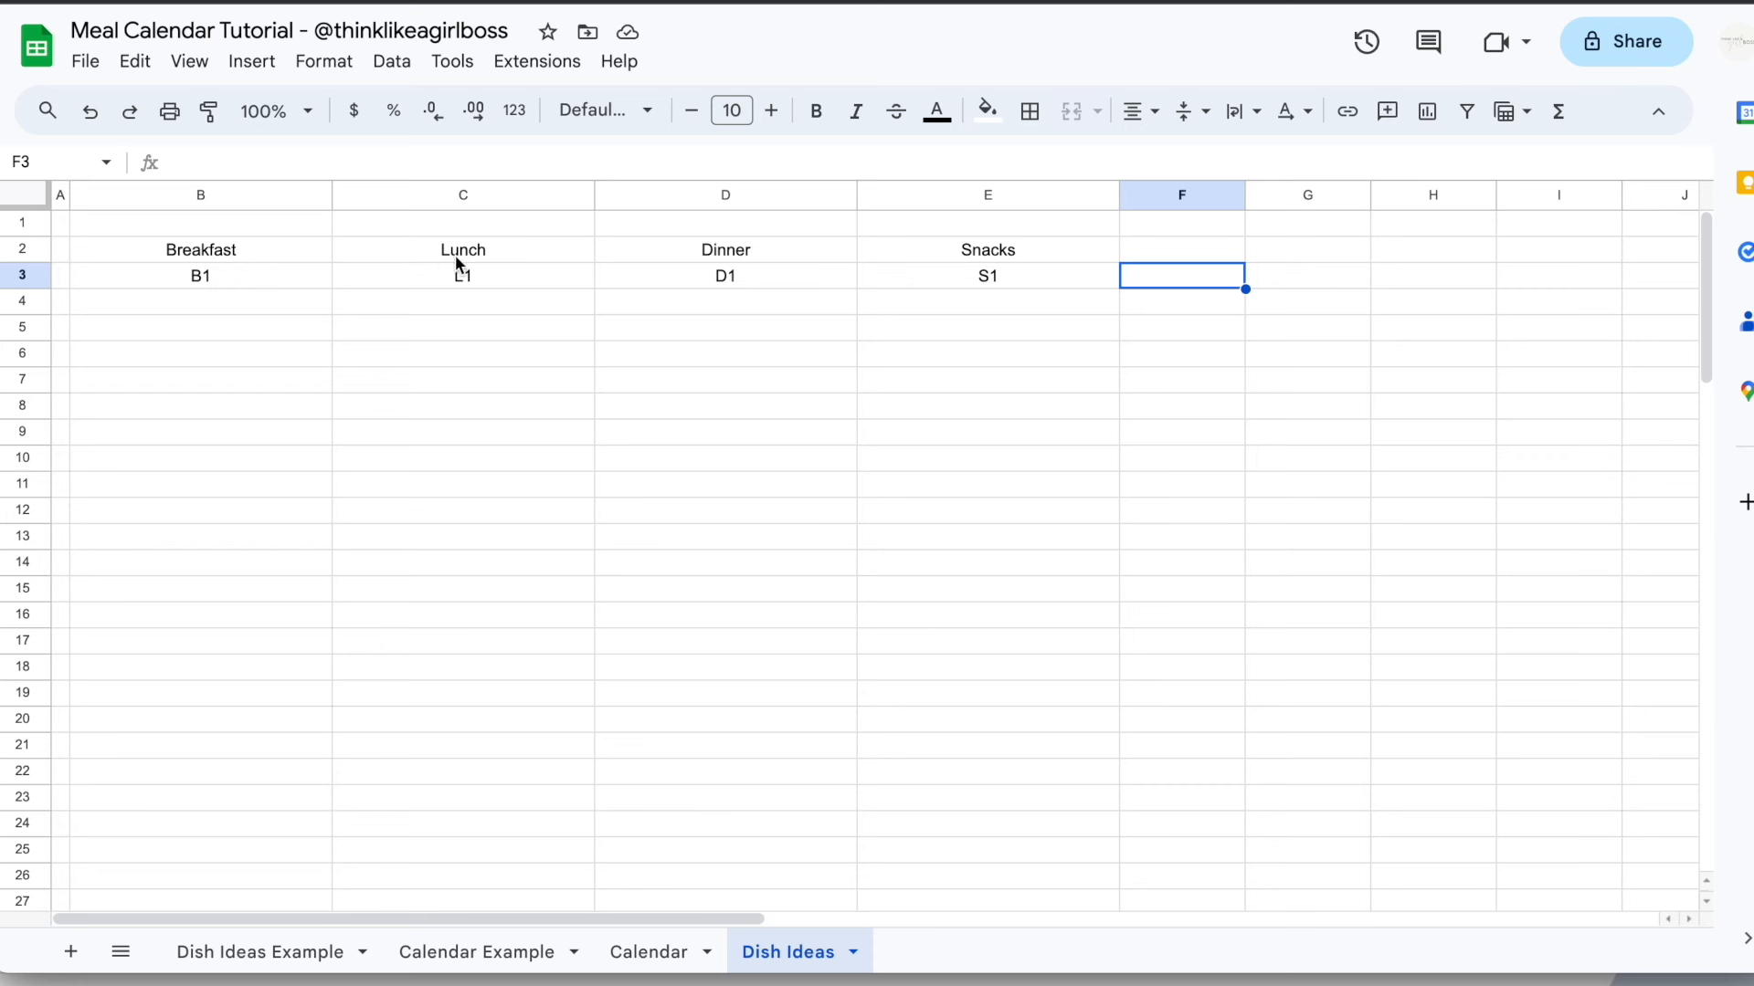
Add an outer border around the Breakfast dish cells B3:B100
click(305, 279)
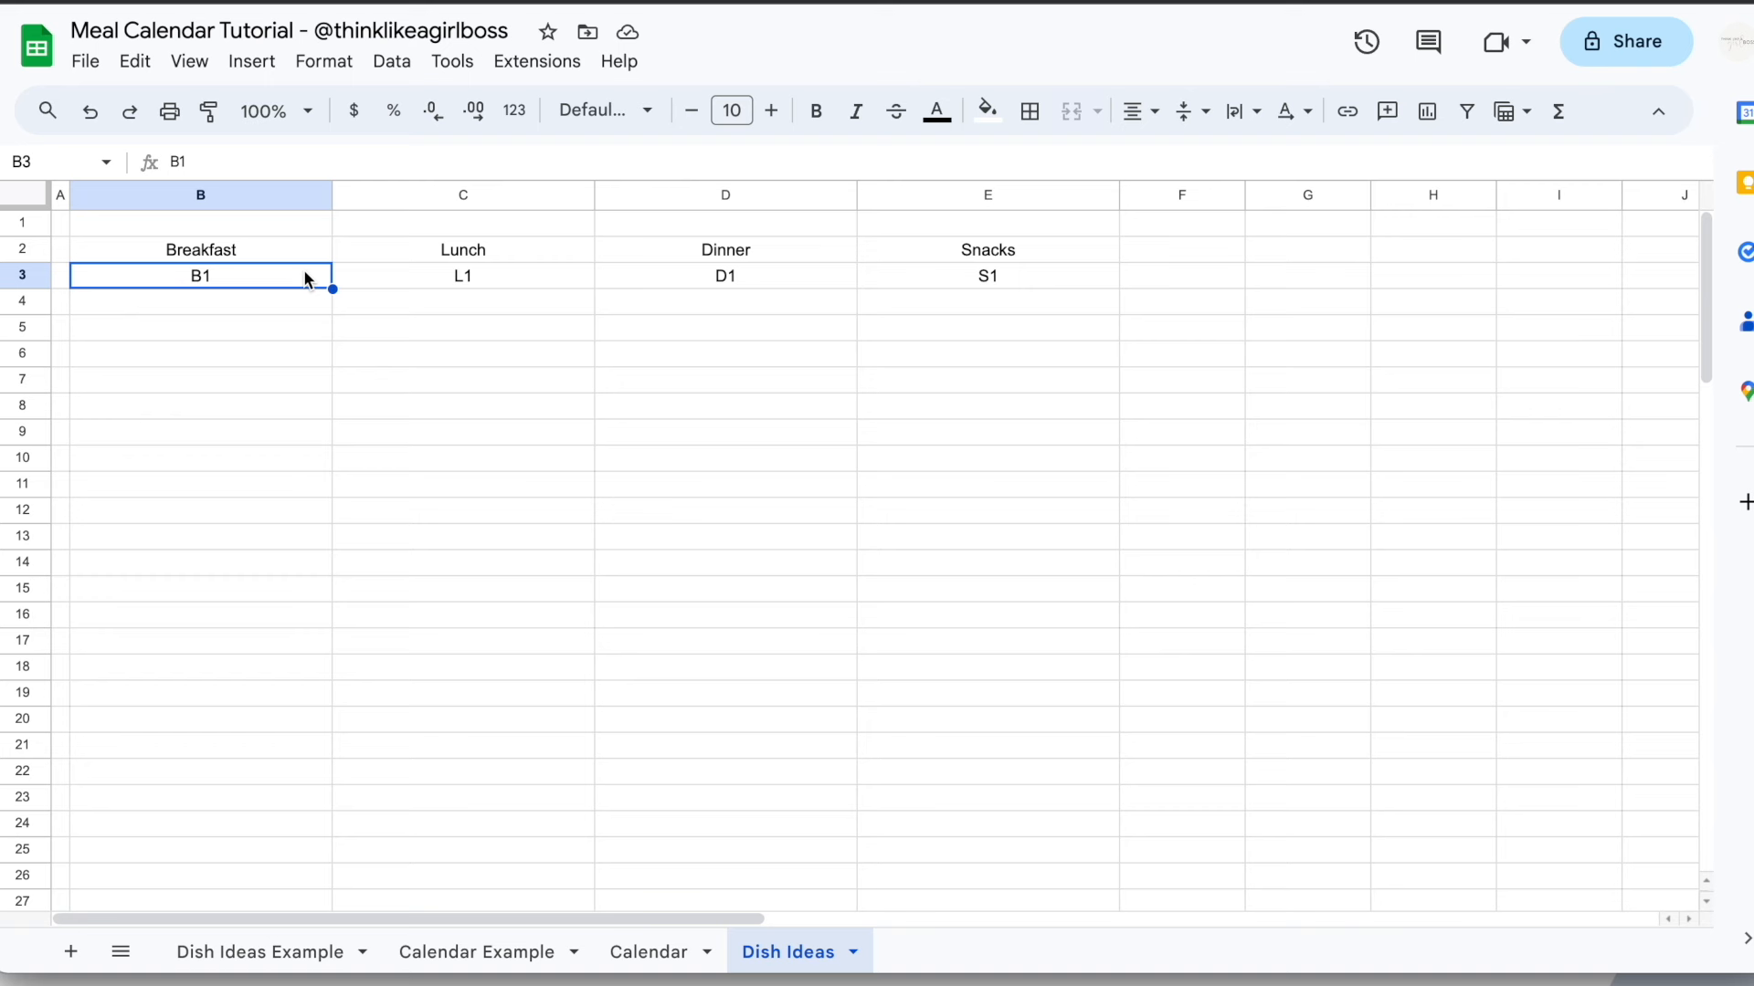
drag(294, 278, 274, 492)
scroll(274, 491, down, 20)
shift+click(265, 822)
scroll(261, 439, up, 20)
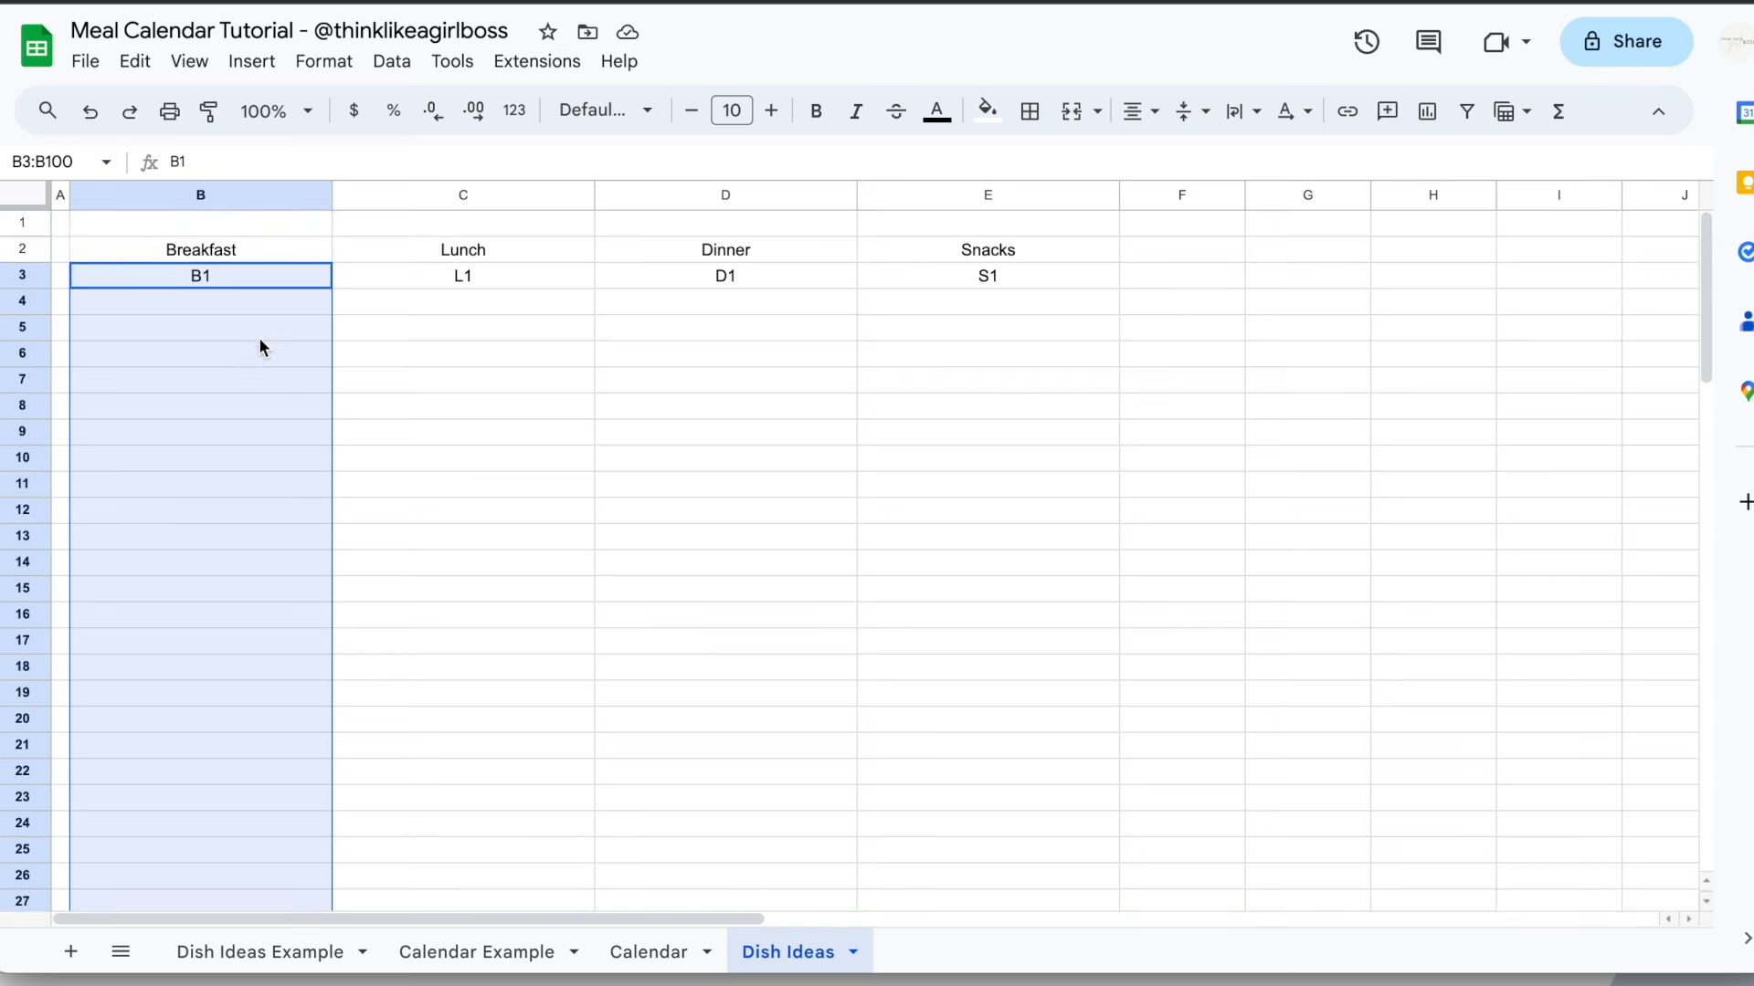
scroll(254, 623, down, 20)
scroll(195, 621, up, 20)
click(1032, 108)
click(1229, 169)
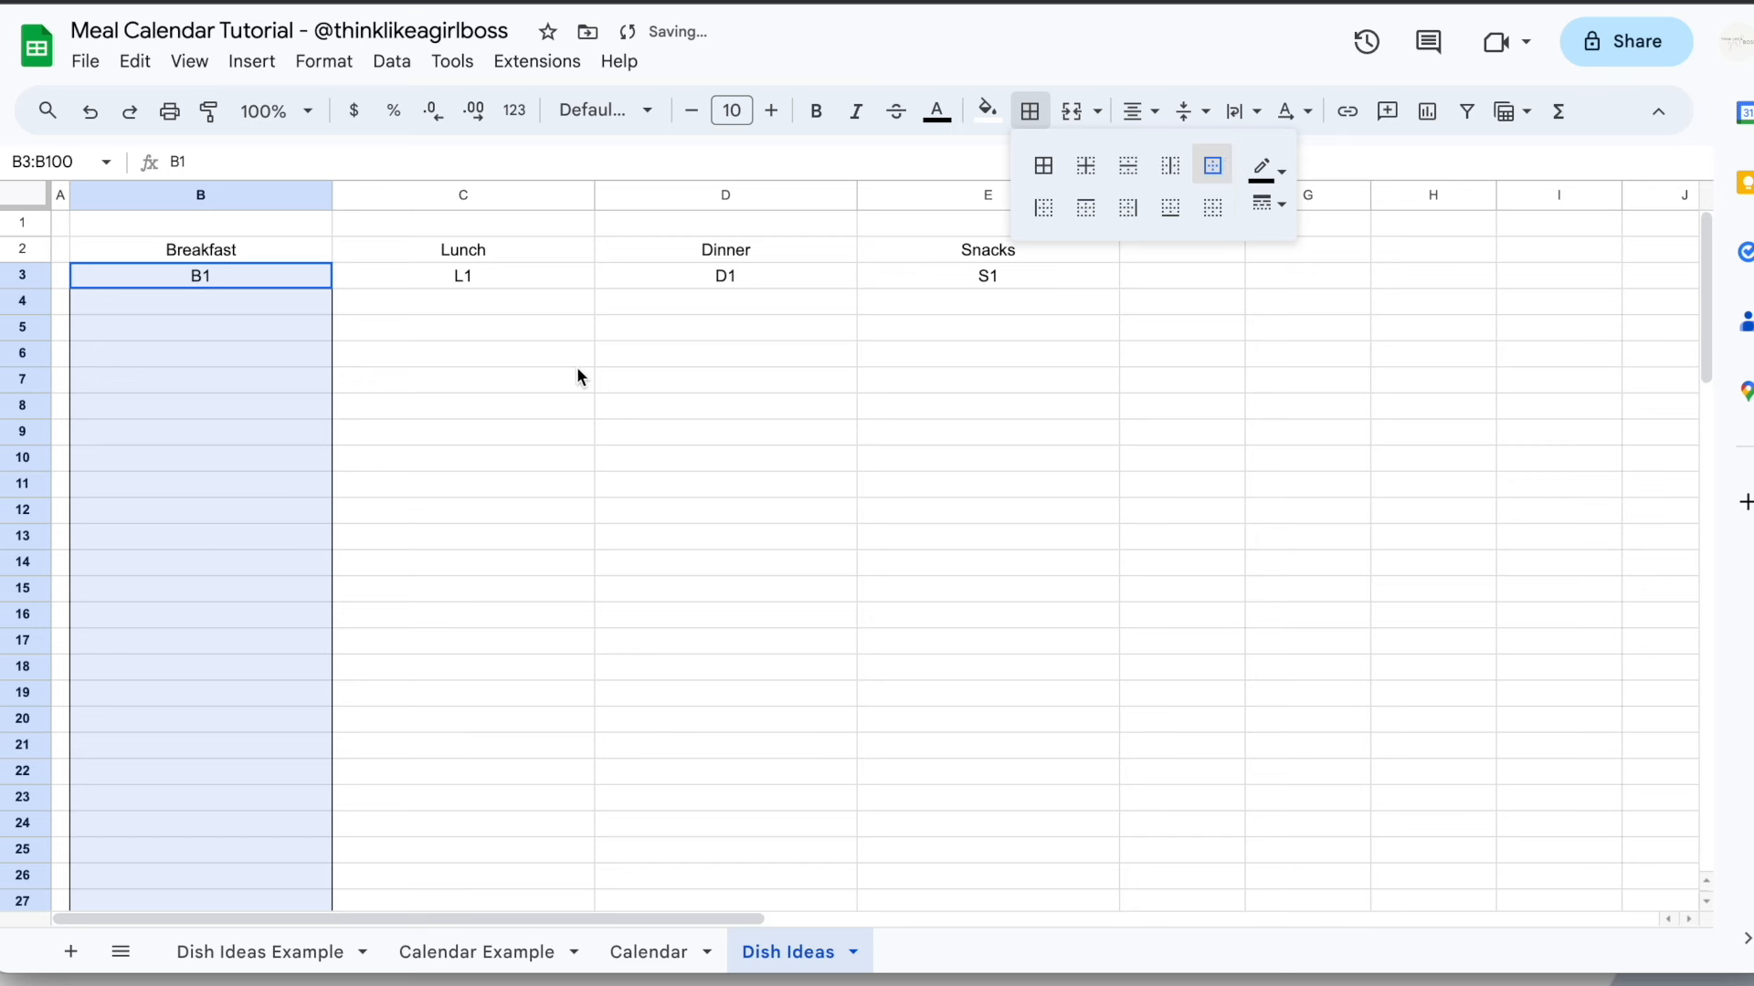
Copy the Breakfast column's border formatting to the Lunch, Dinner and Snacks cells C3:E100
click(224, 124)
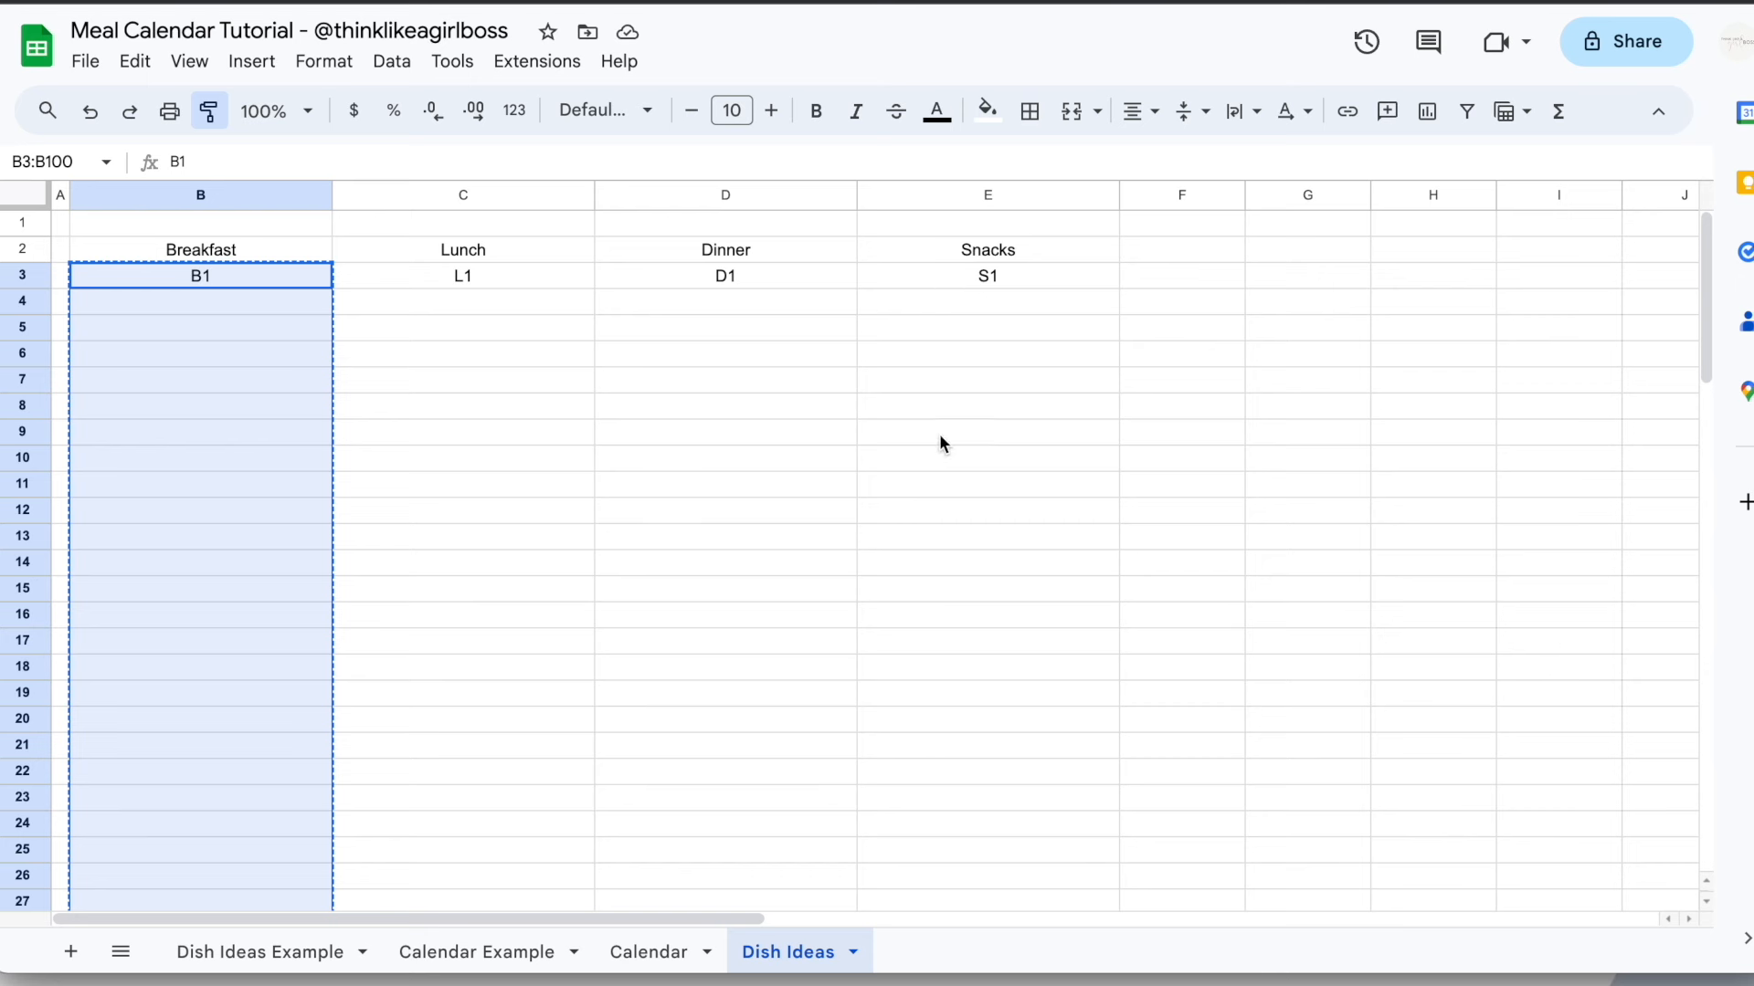
drag(381, 275, 1002, 275)
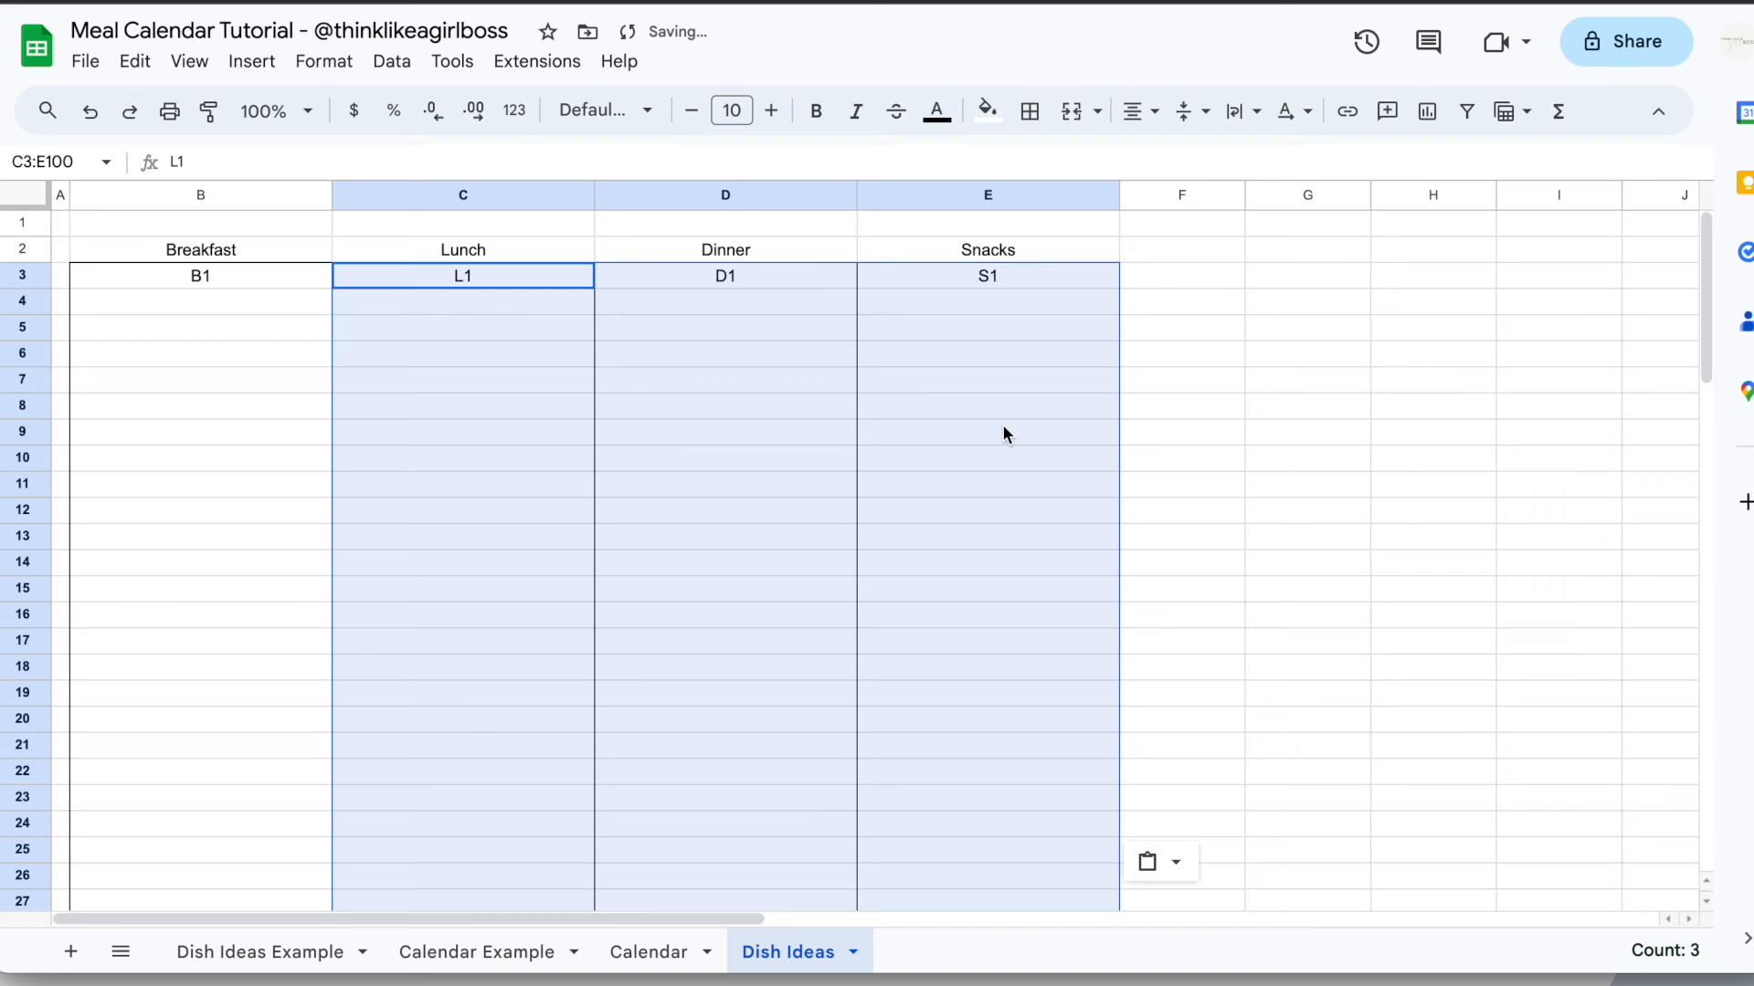
click(1003, 428)
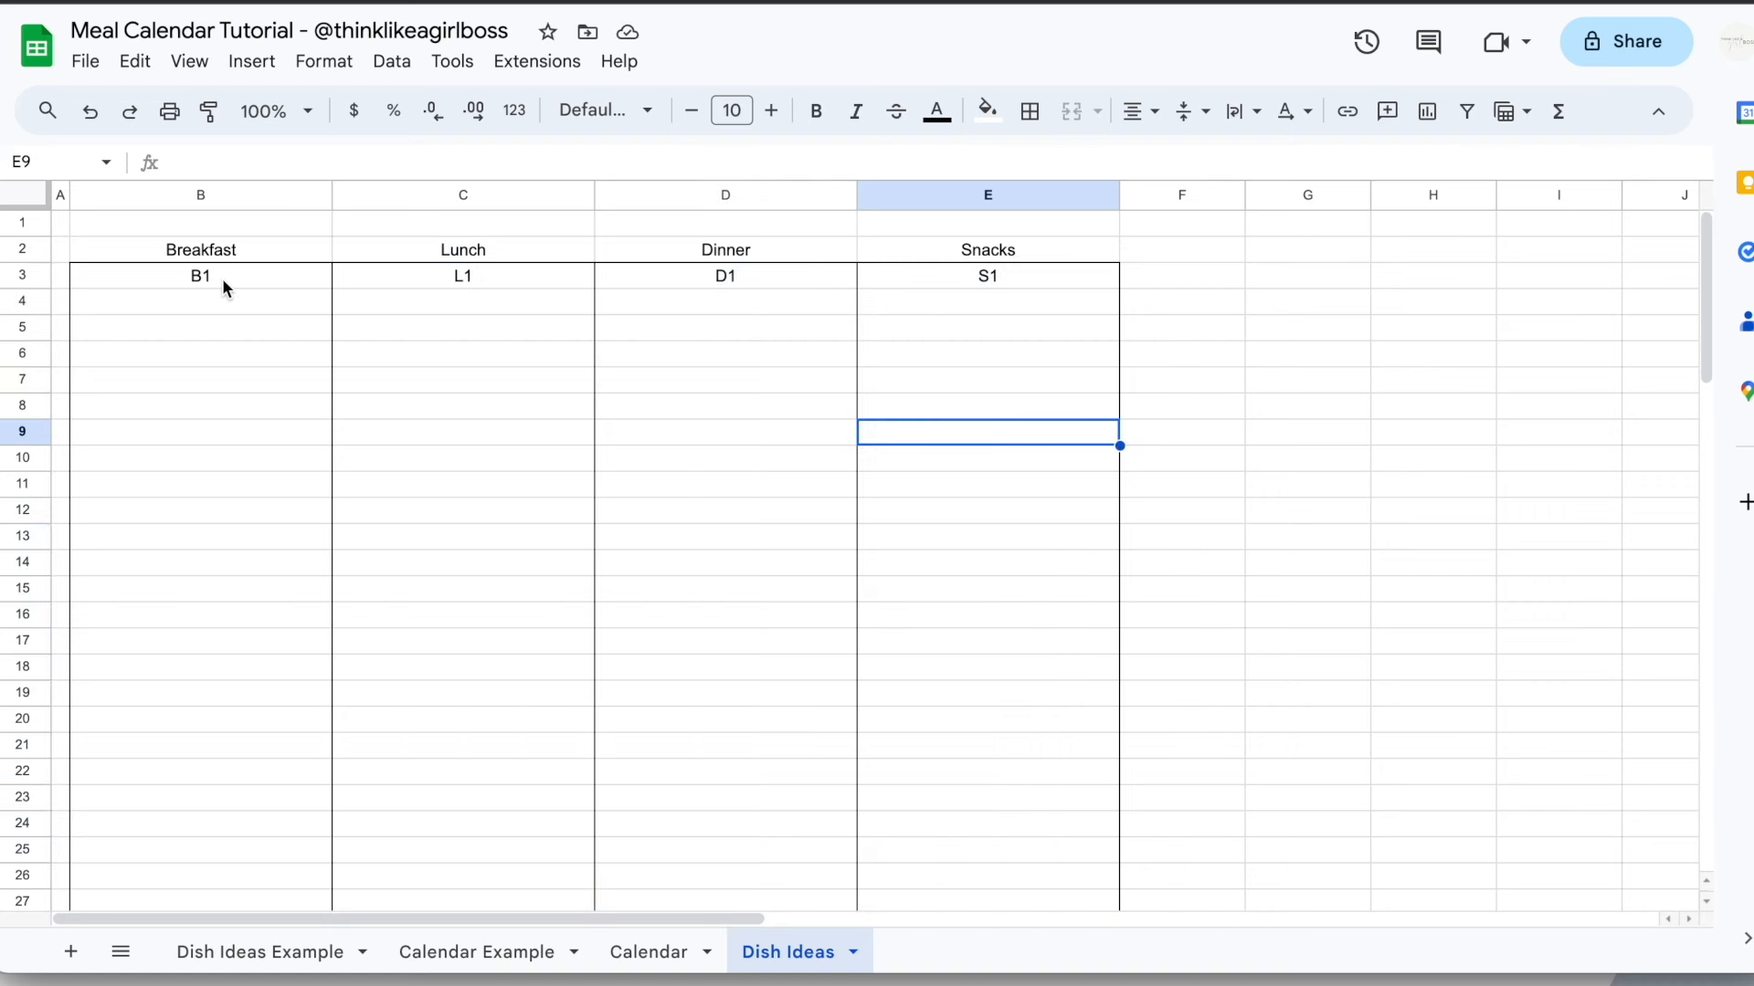
drag(225, 283, 302, 539)
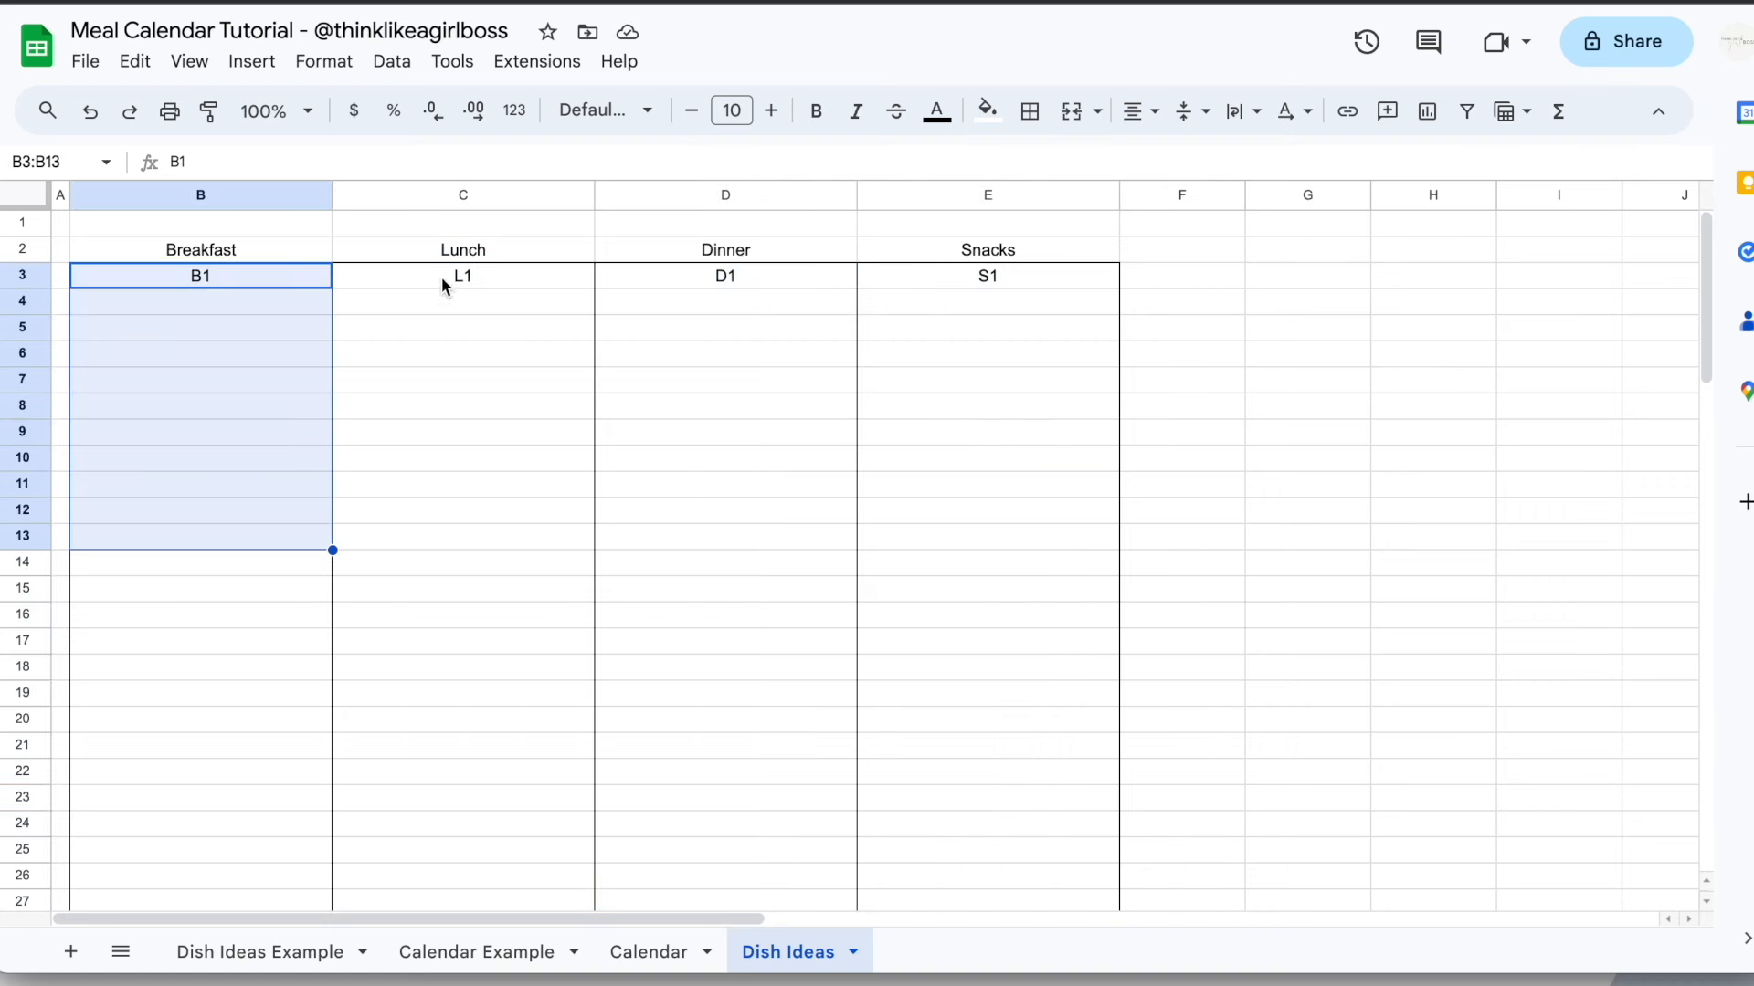
drag(442, 277, 1026, 533)
click(1014, 454)
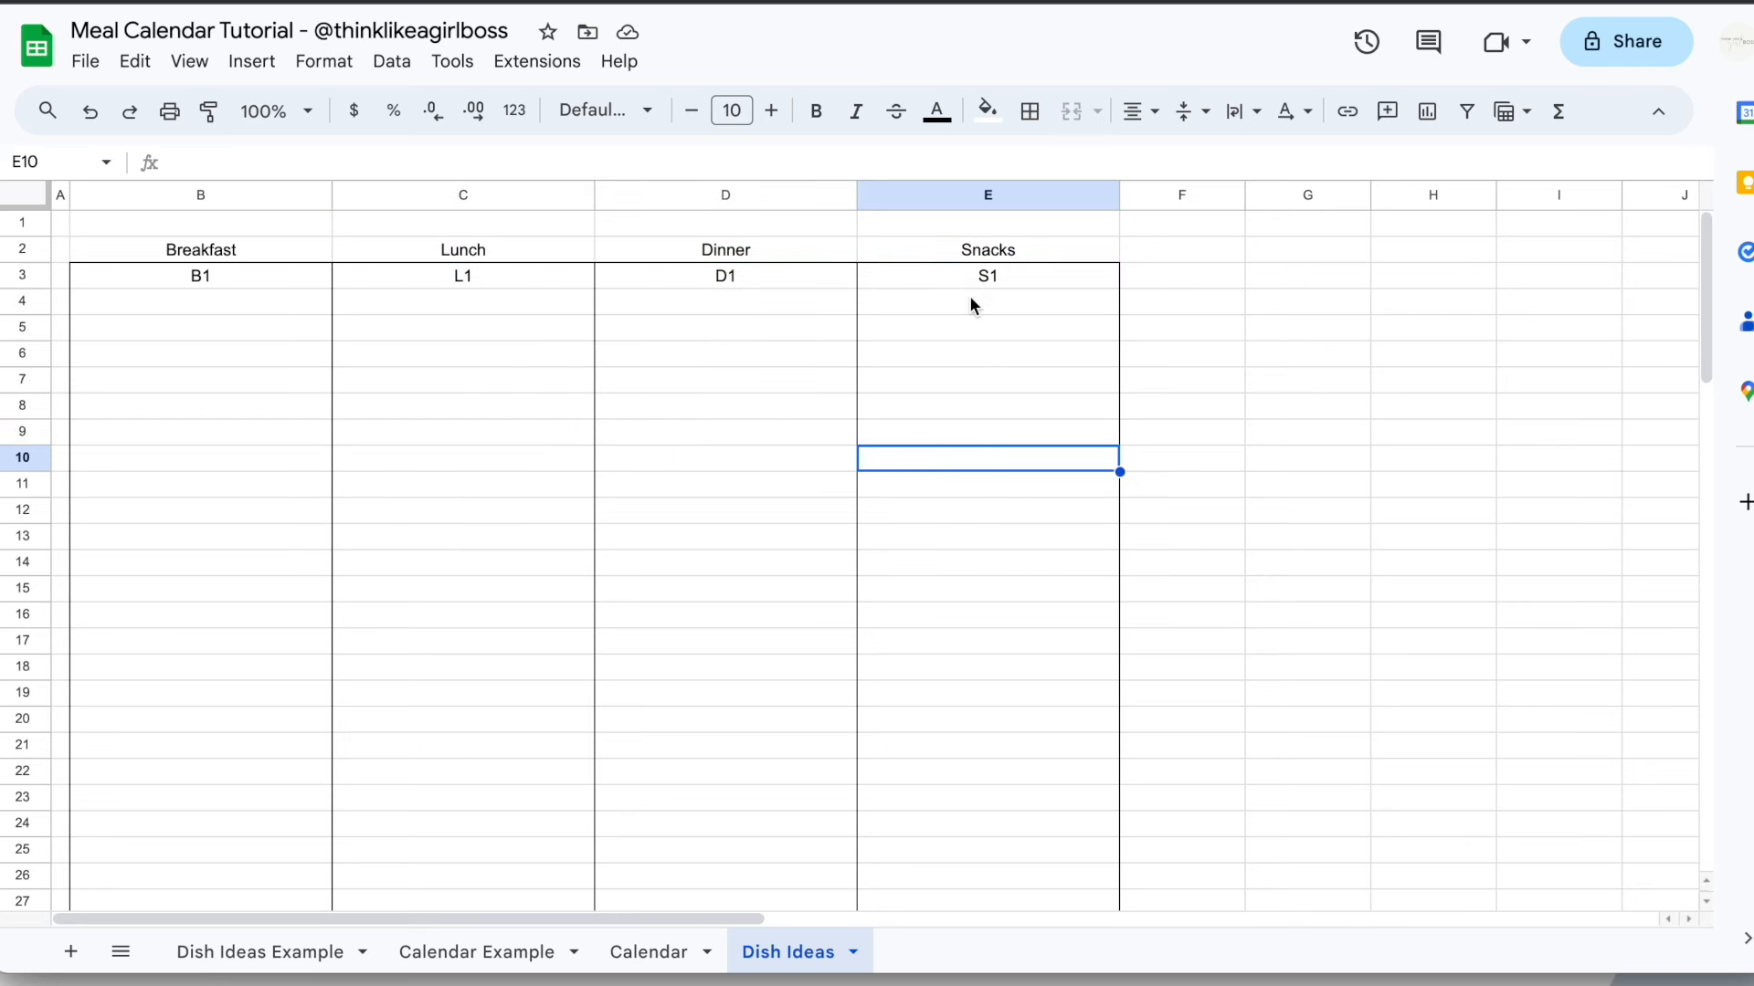
click(463, 405)
Apply all borders to the four meal heading cells B2:E2 on the Dish Ideas sheet
drag(280, 254, 917, 265)
click(916, 260)
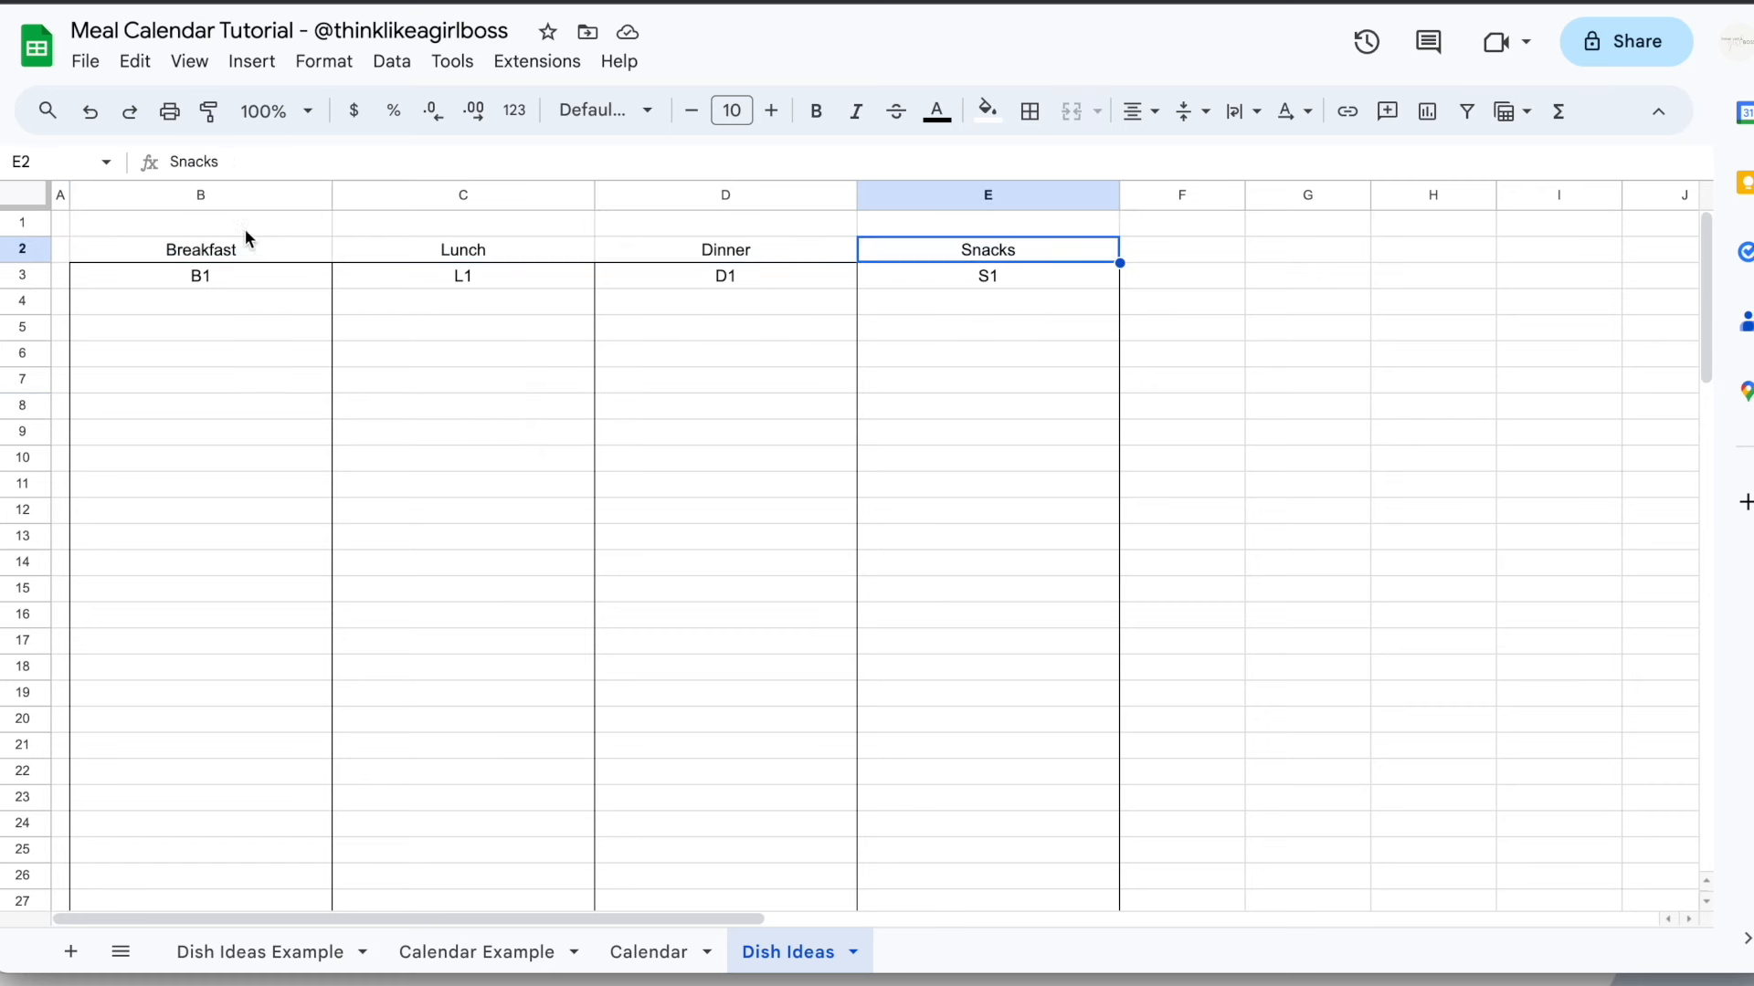
drag(249, 243, 900, 261)
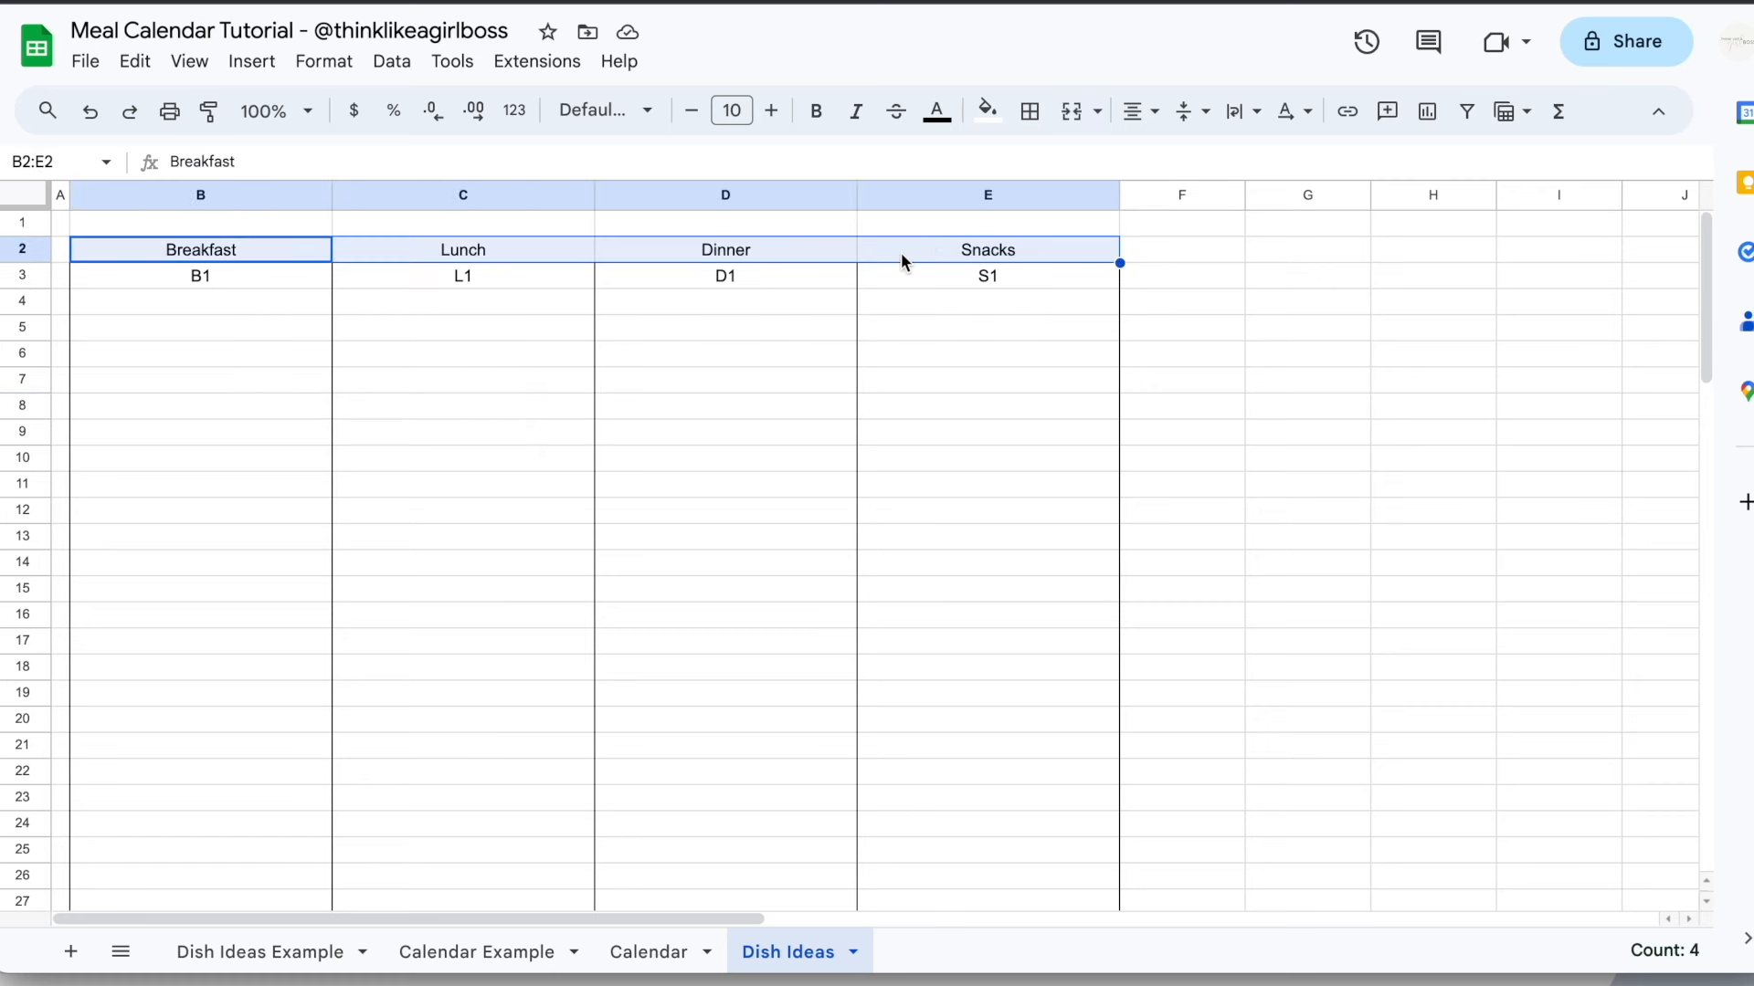
click(1030, 111)
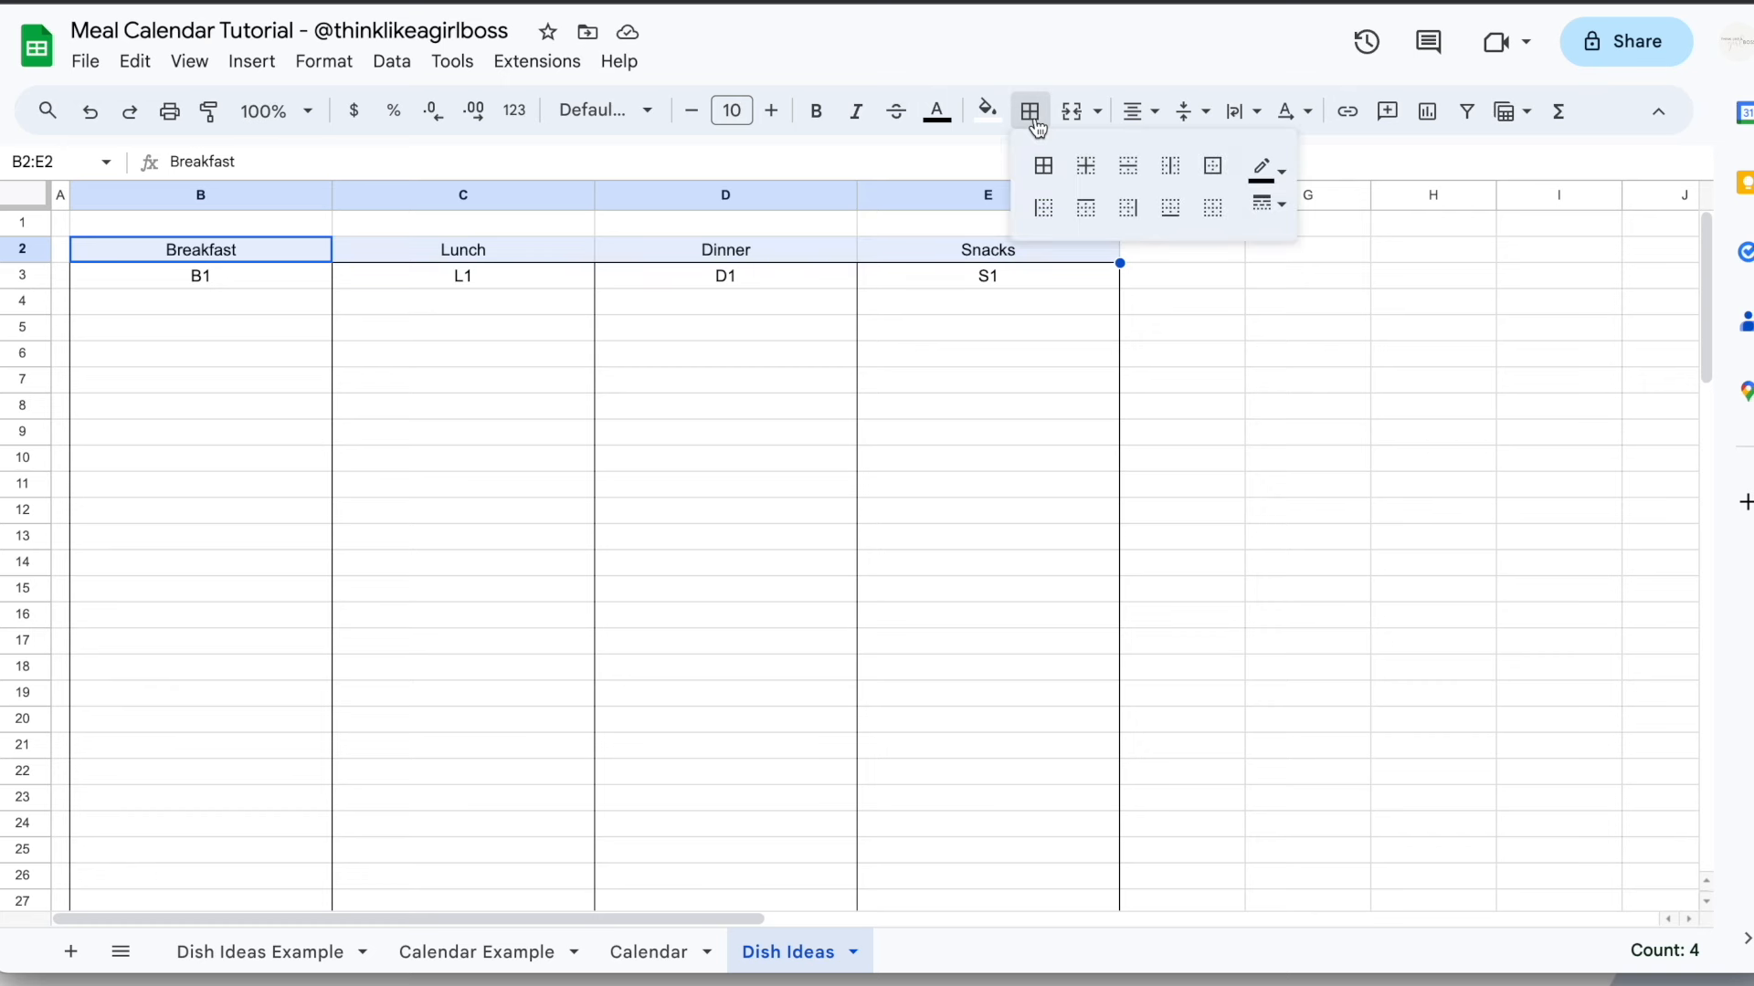
click(1272, 171)
click(1286, 166)
click(1057, 171)
click(677, 404)
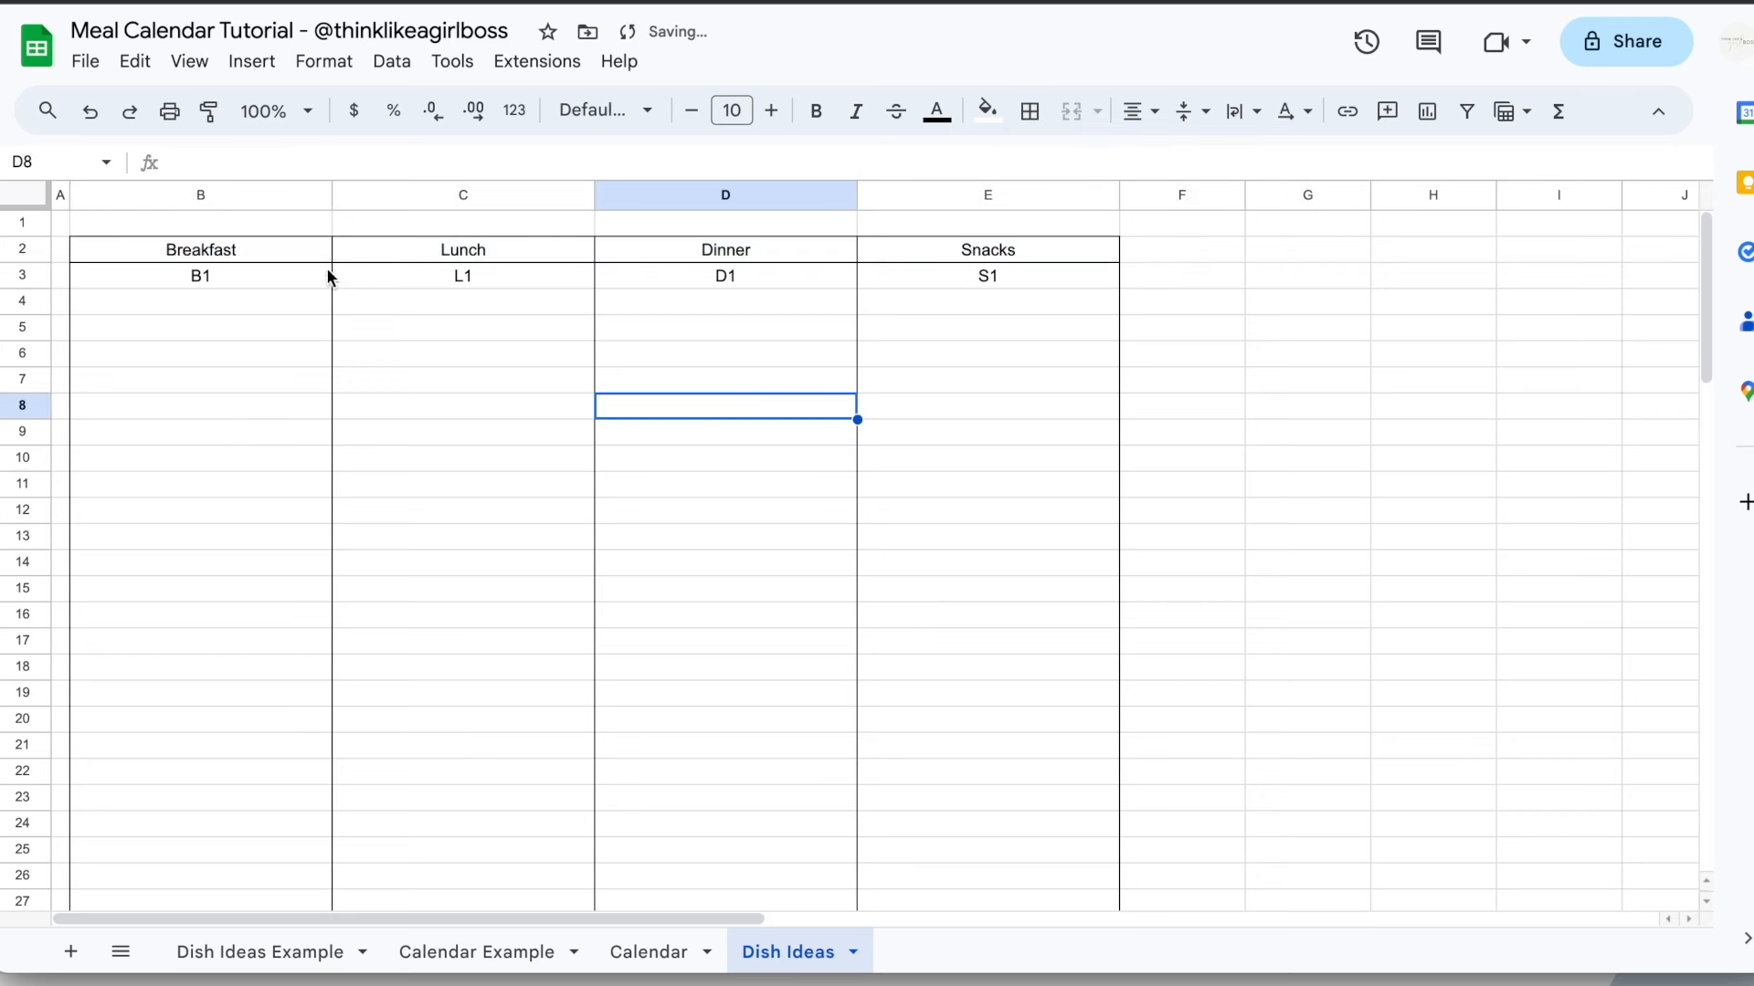
Increase the height of row 2, which holds the meal headings
click(293, 250)
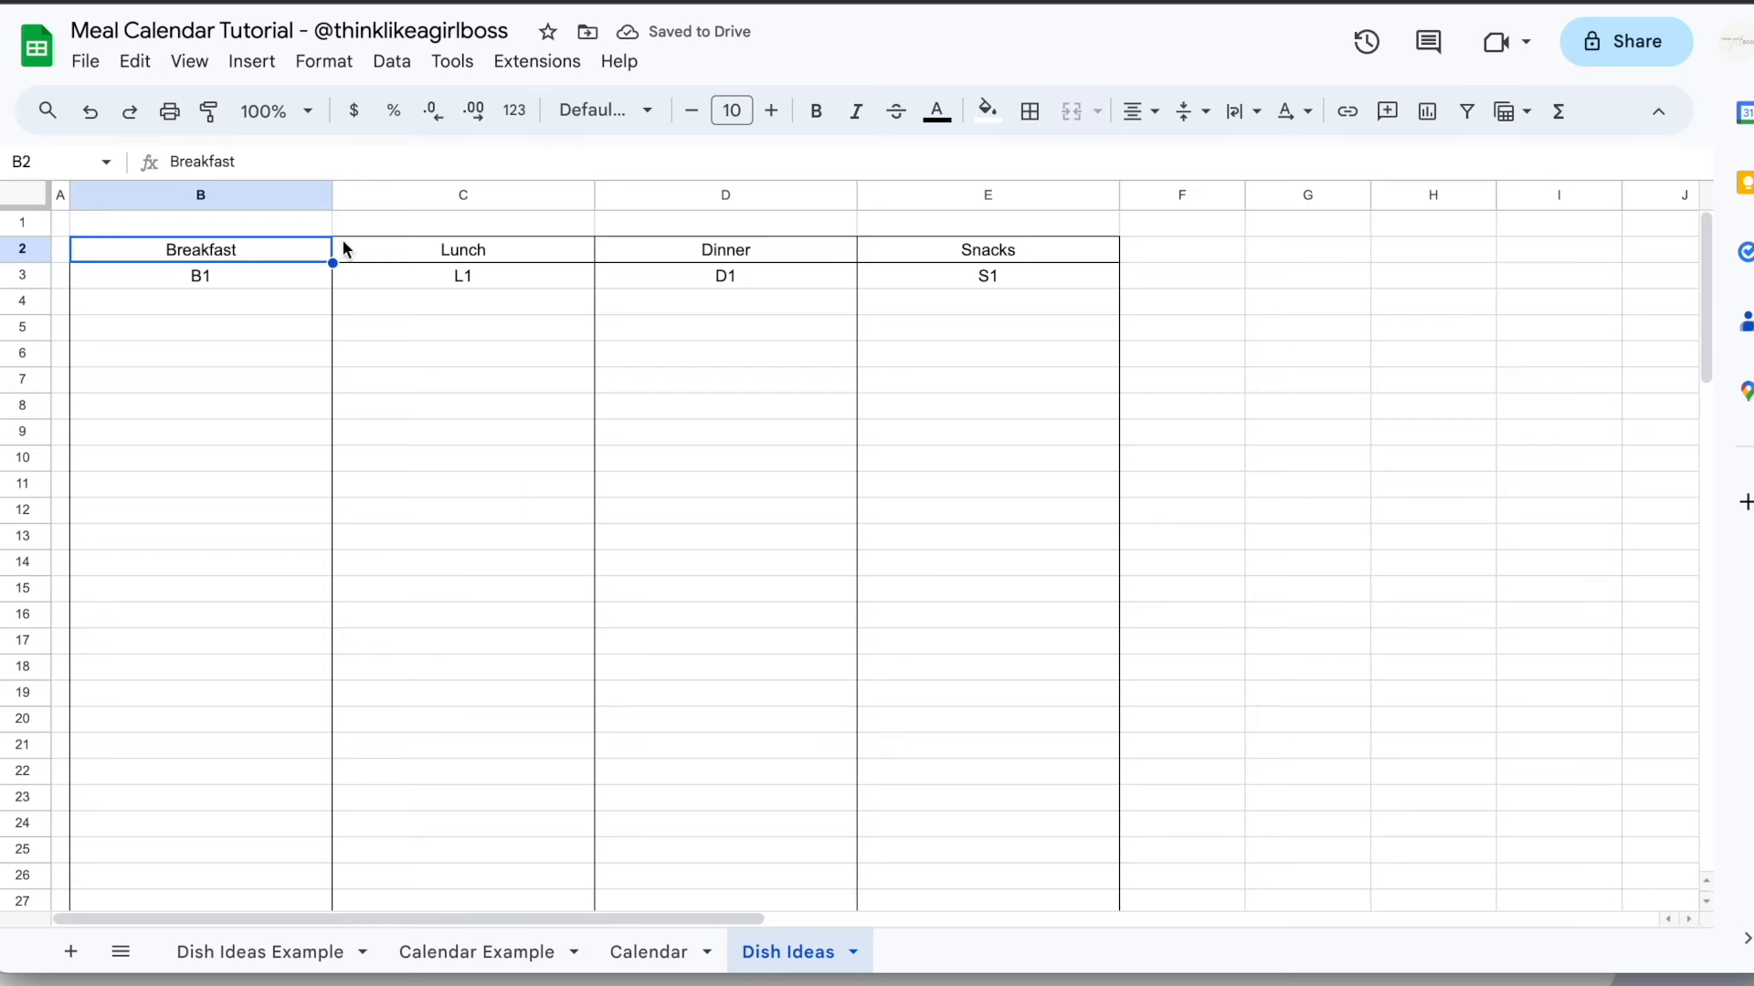
click(454, 404)
drag(24, 260, 24, 280)
Make the meal headings in B2:E2 bold and set their font size to 12
drag(214, 250, 917, 234)
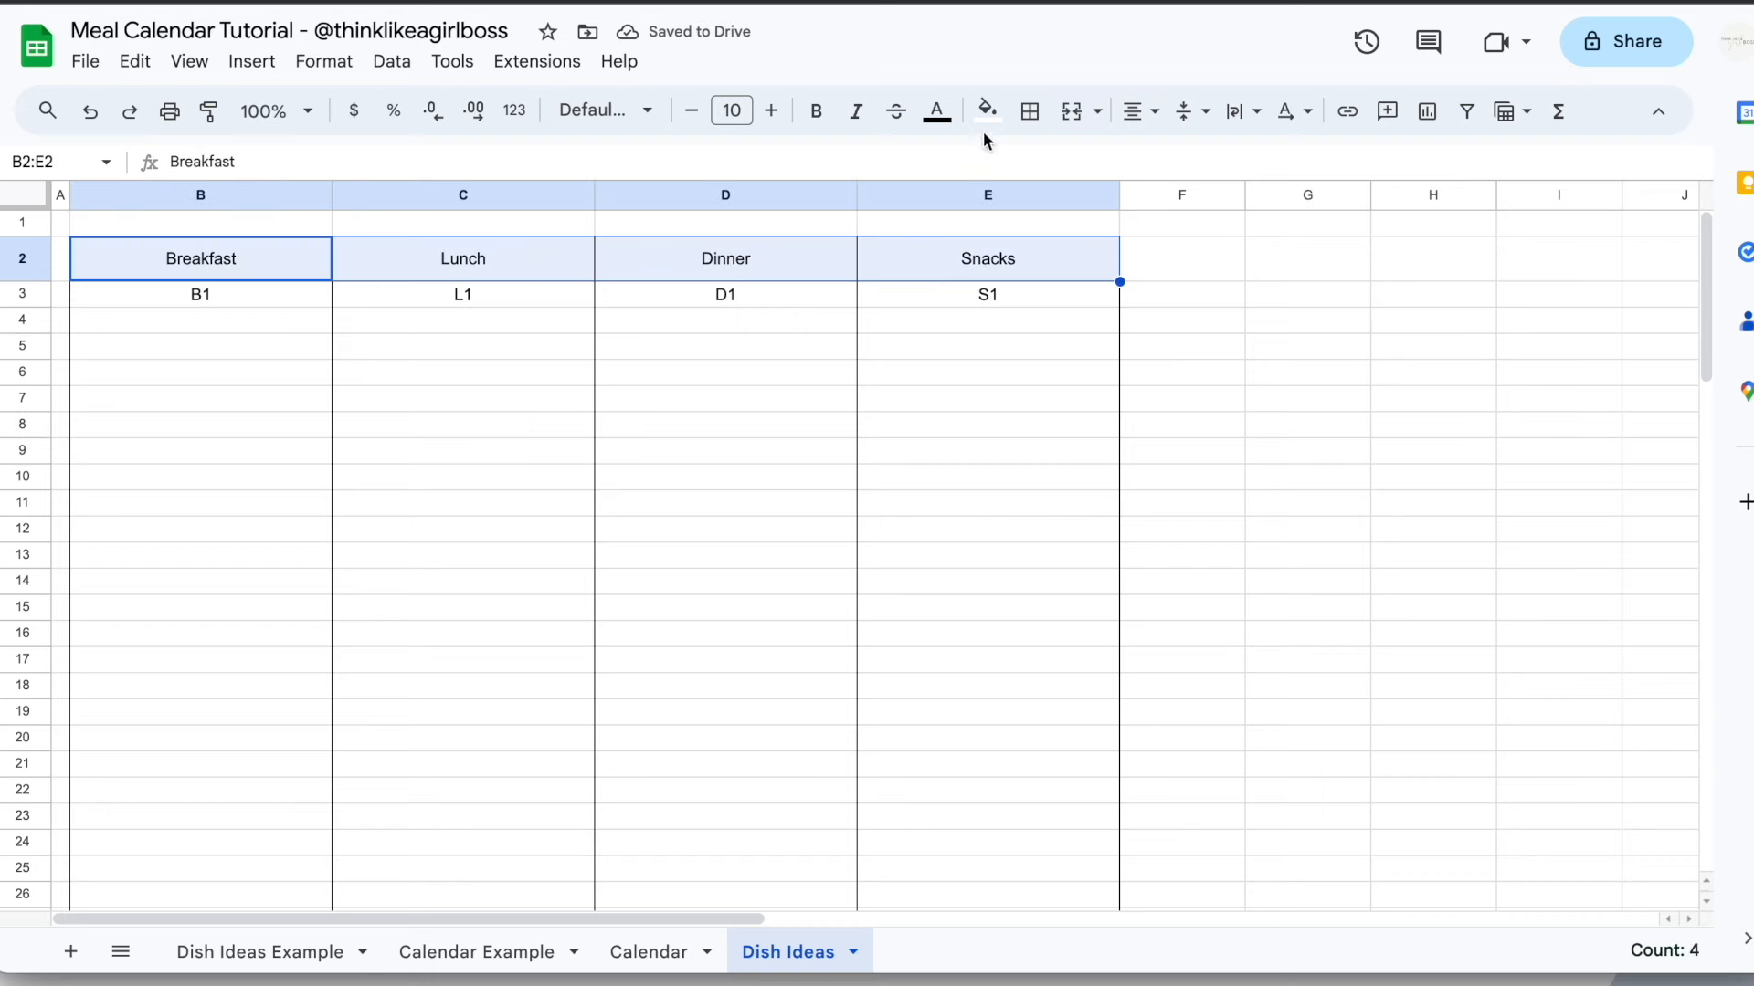
click(821, 117)
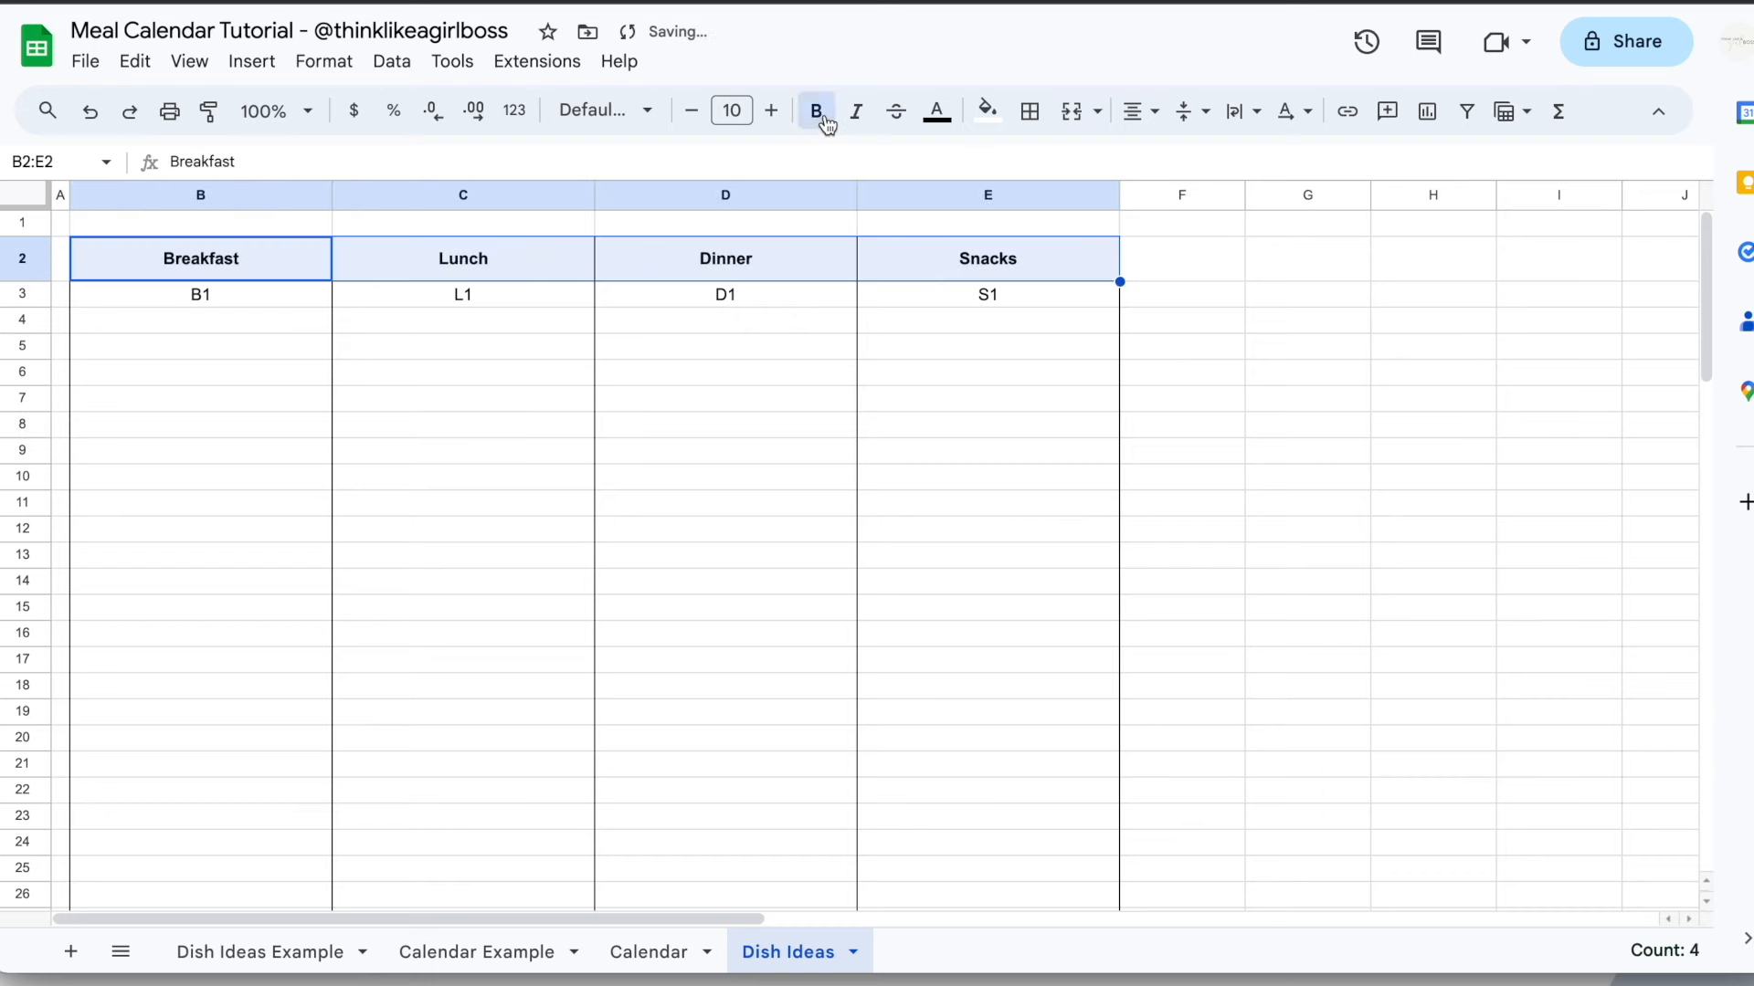
click(736, 107)
text(12)
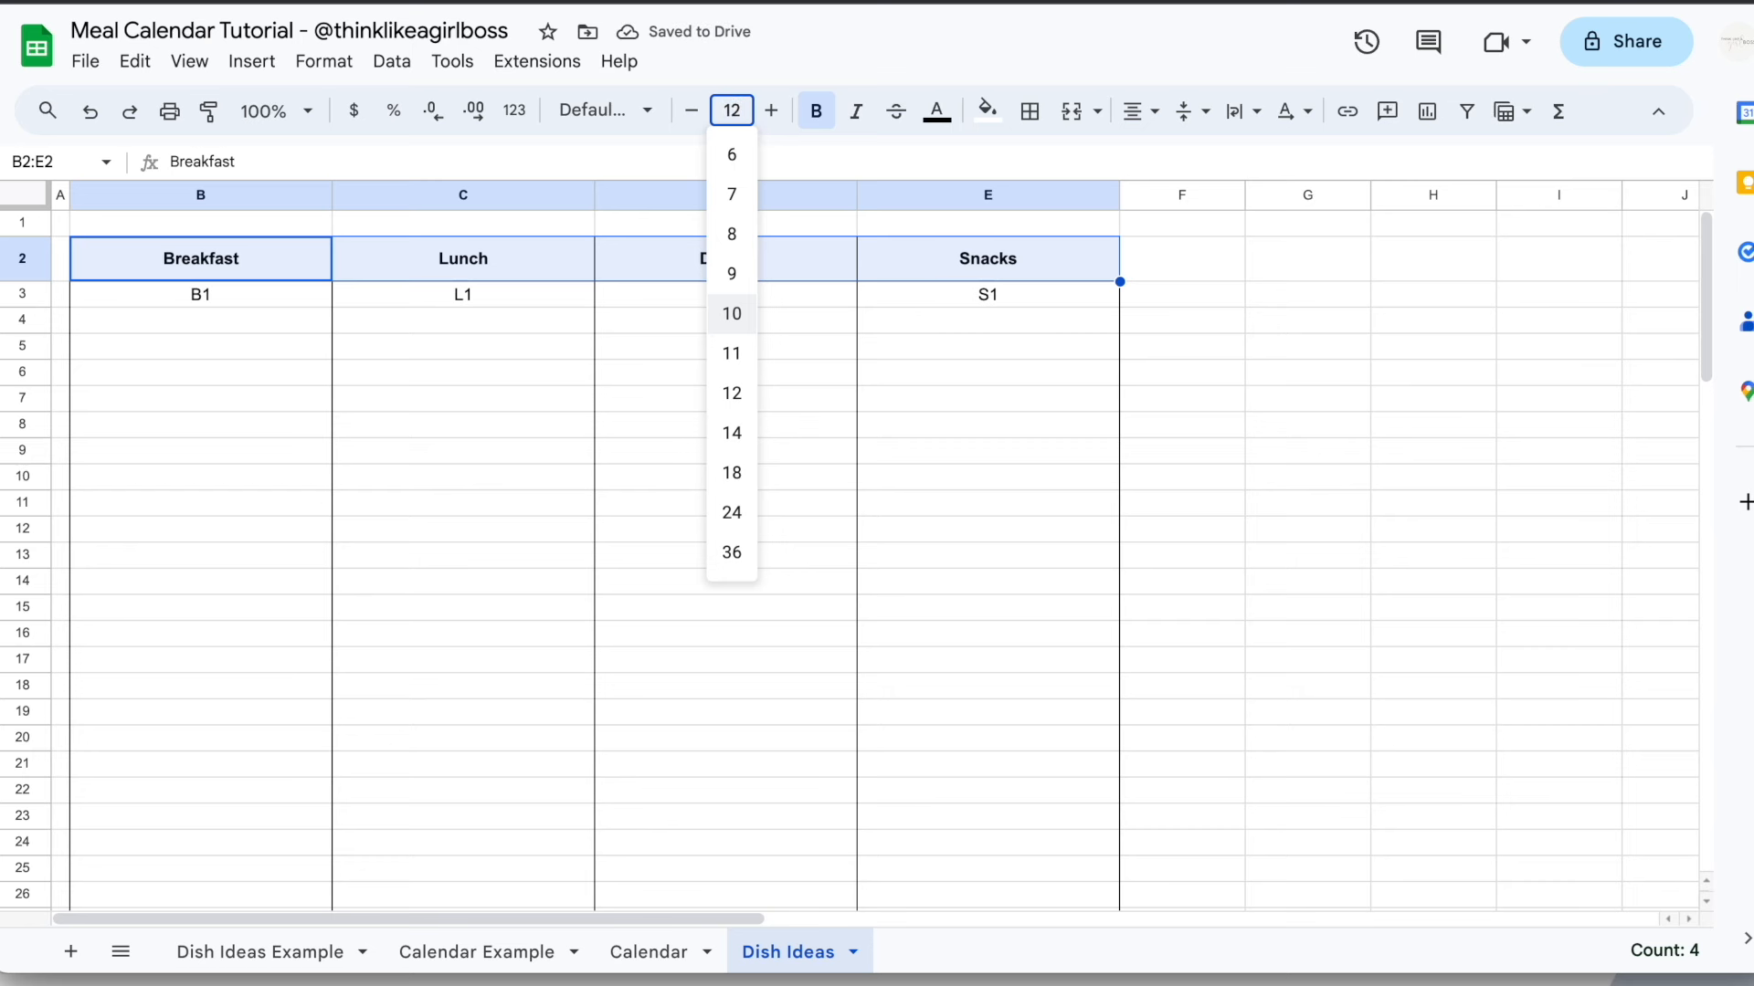
key(Return)
click(783, 451)
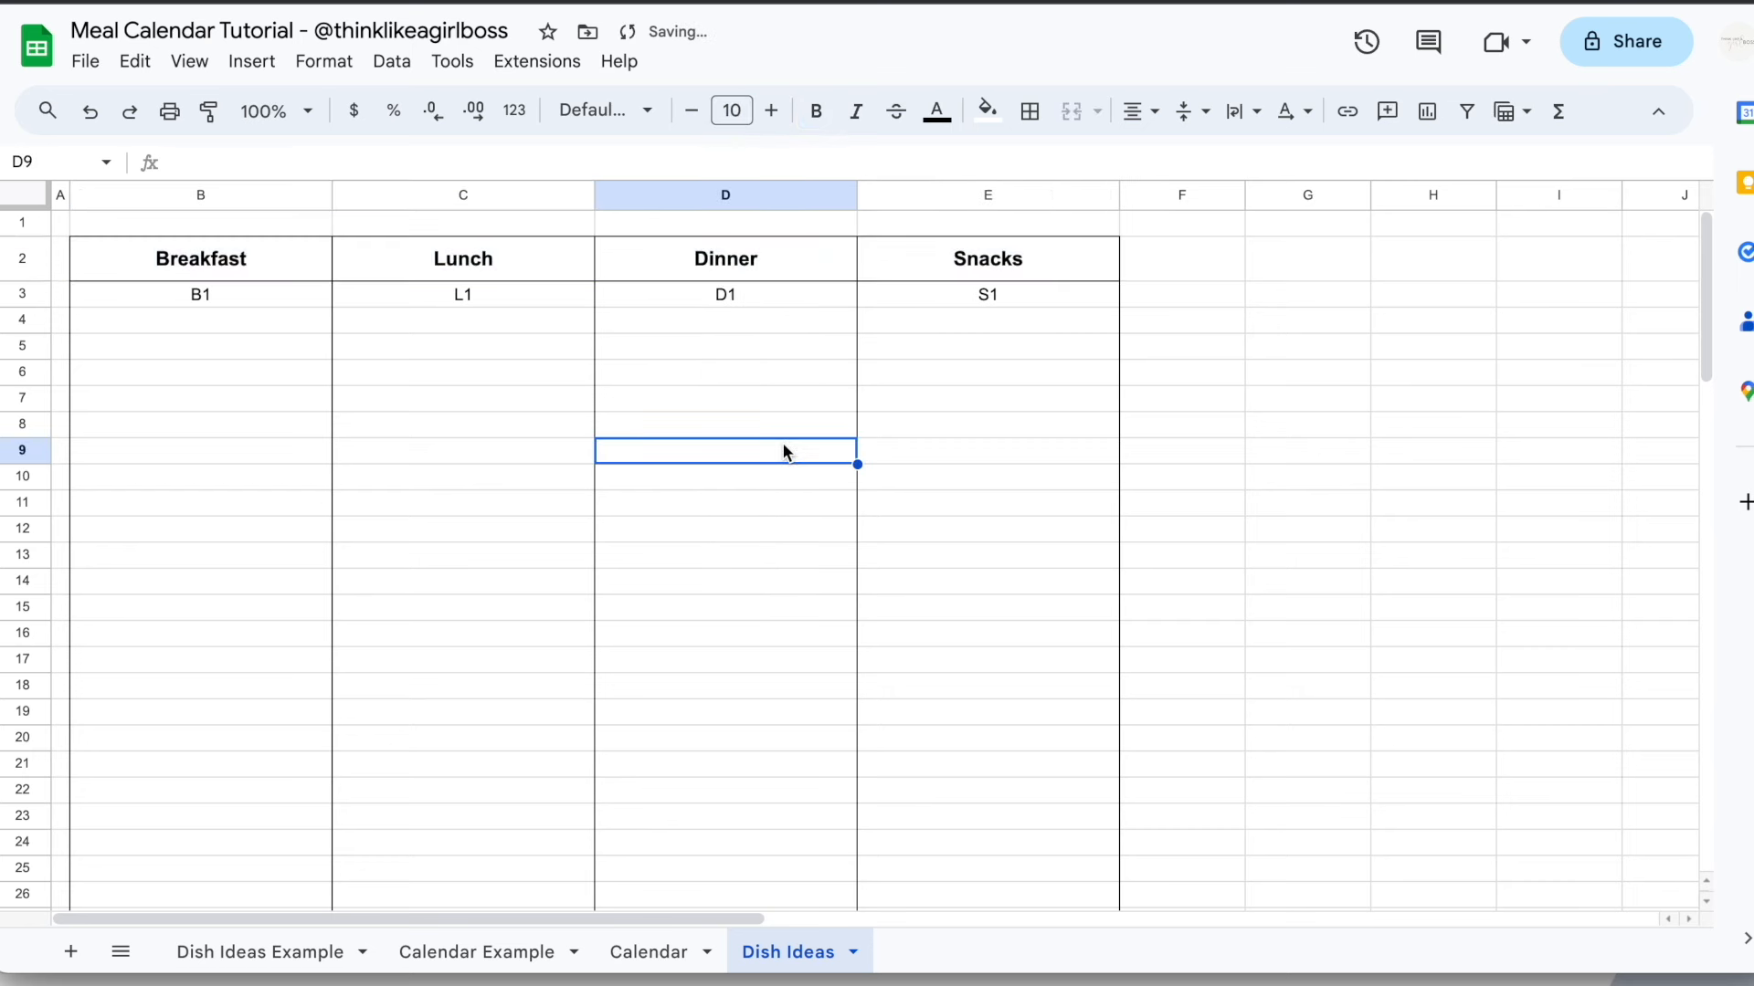
drag(226, 294, 238, 557)
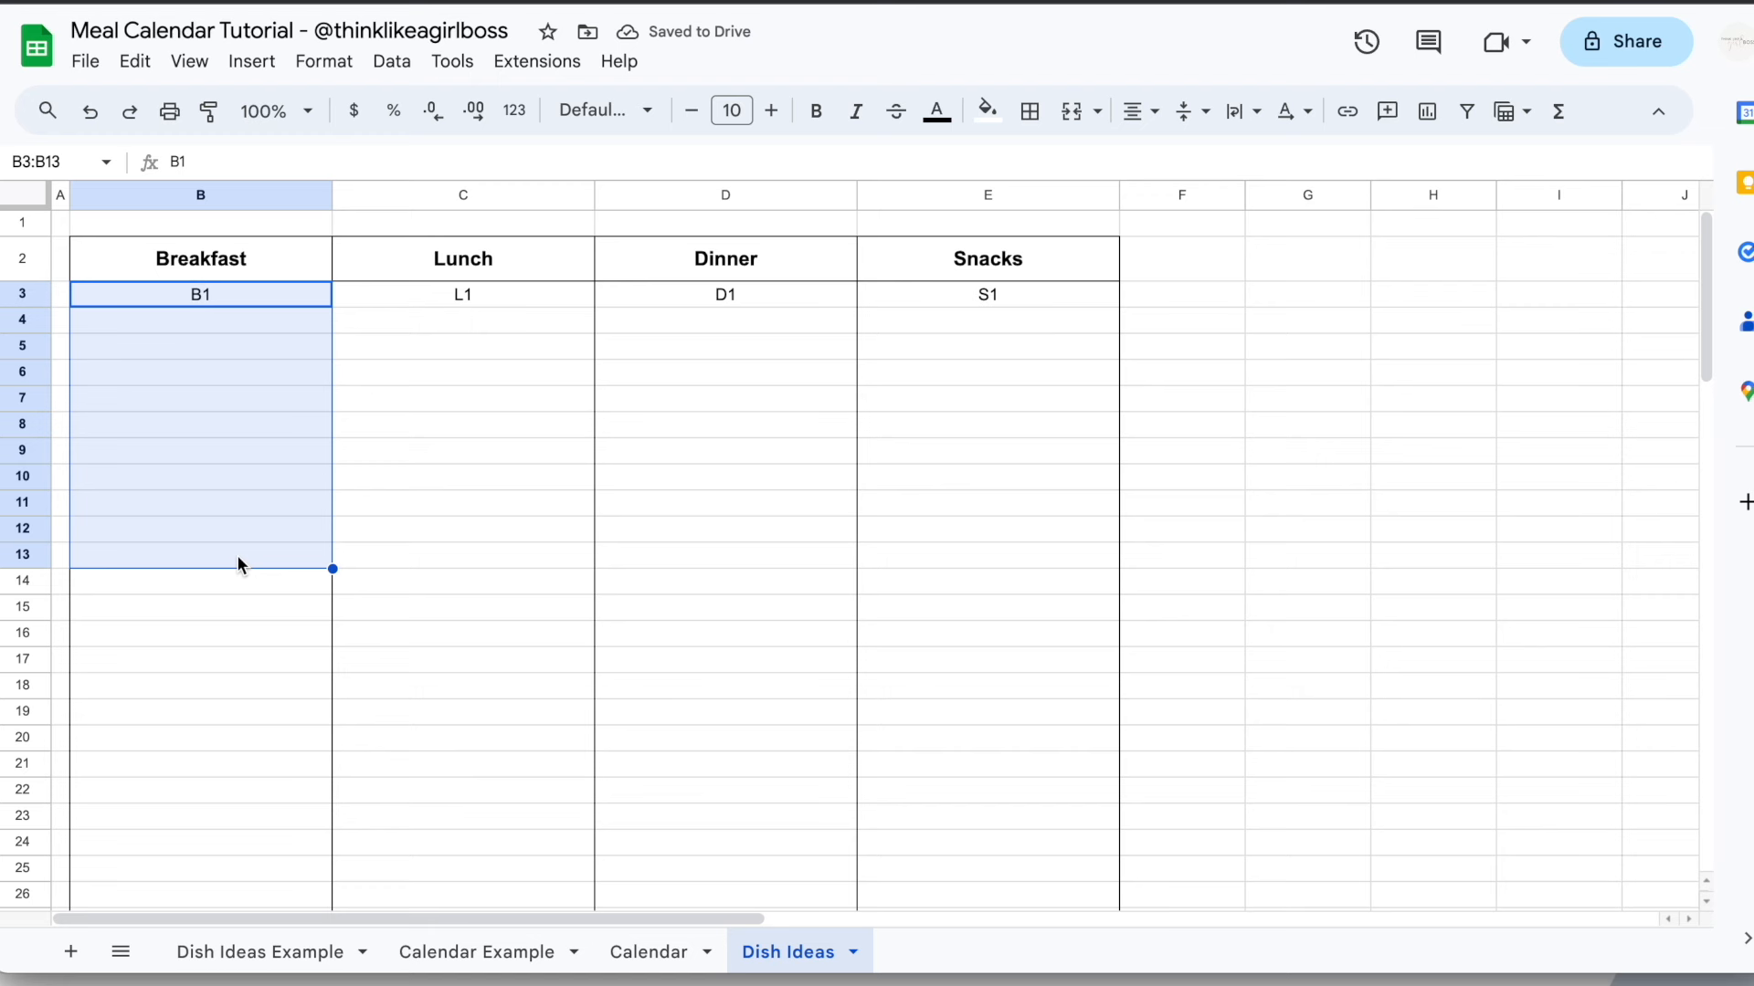
drag(288, 249, 897, 243)
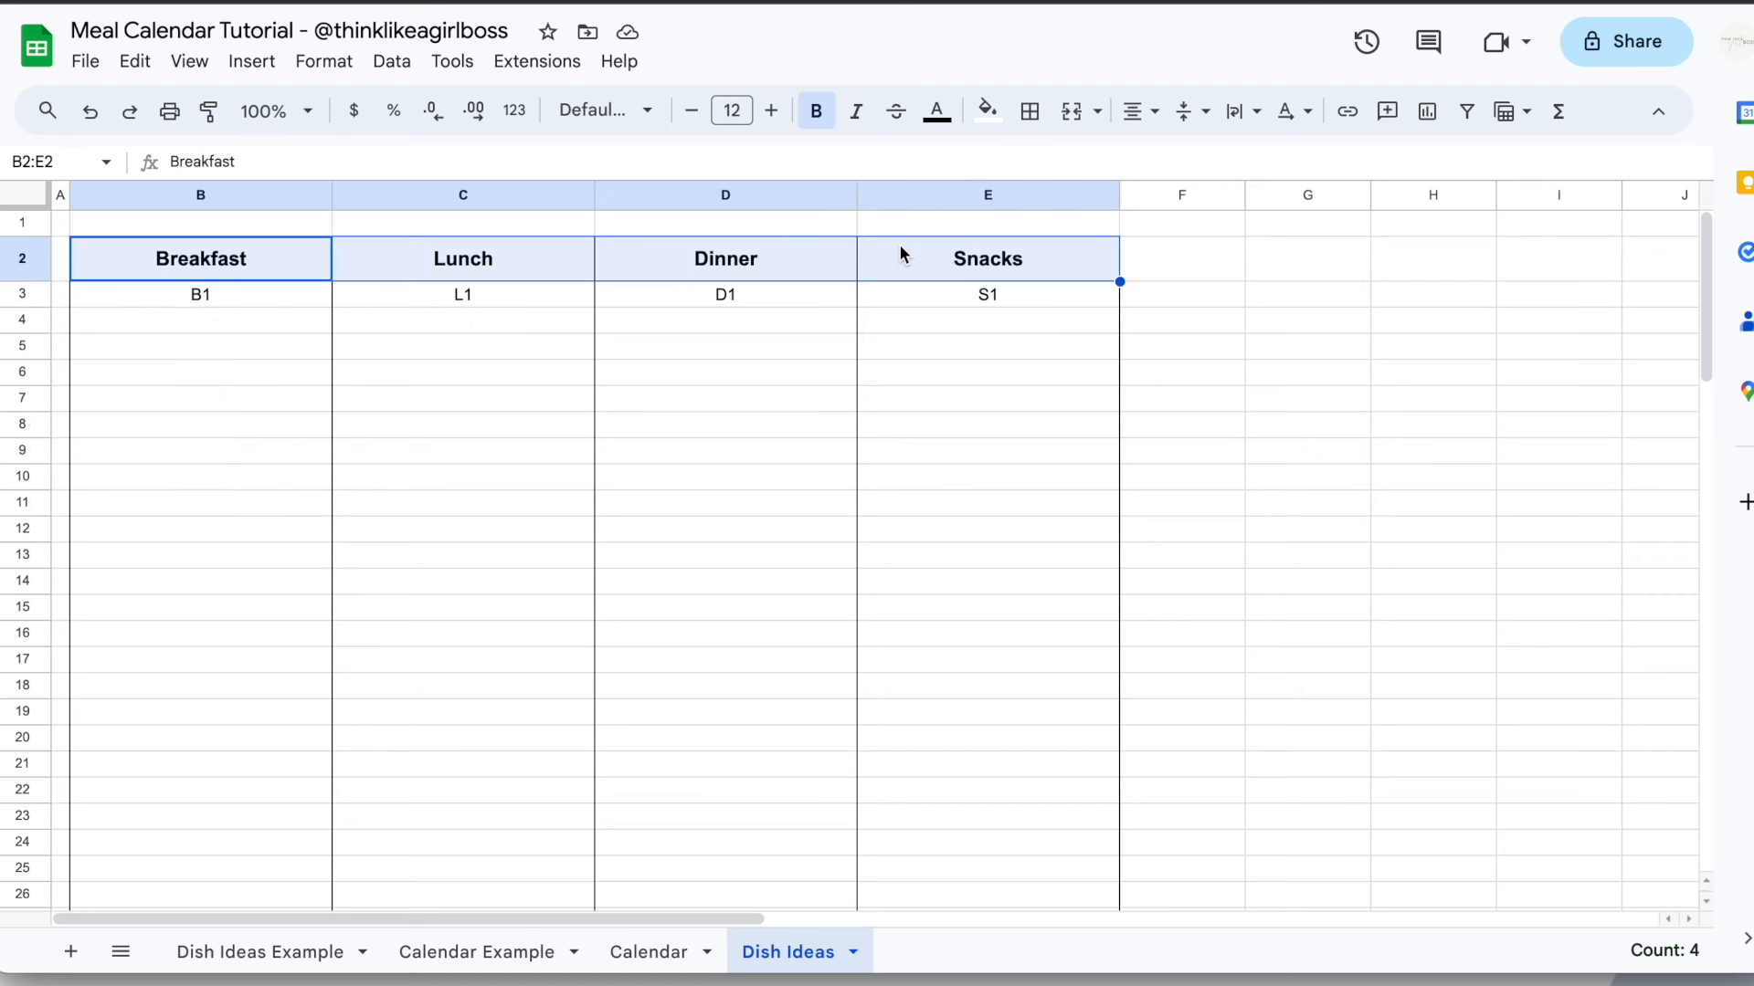
click(757, 420)
click(728, 477)
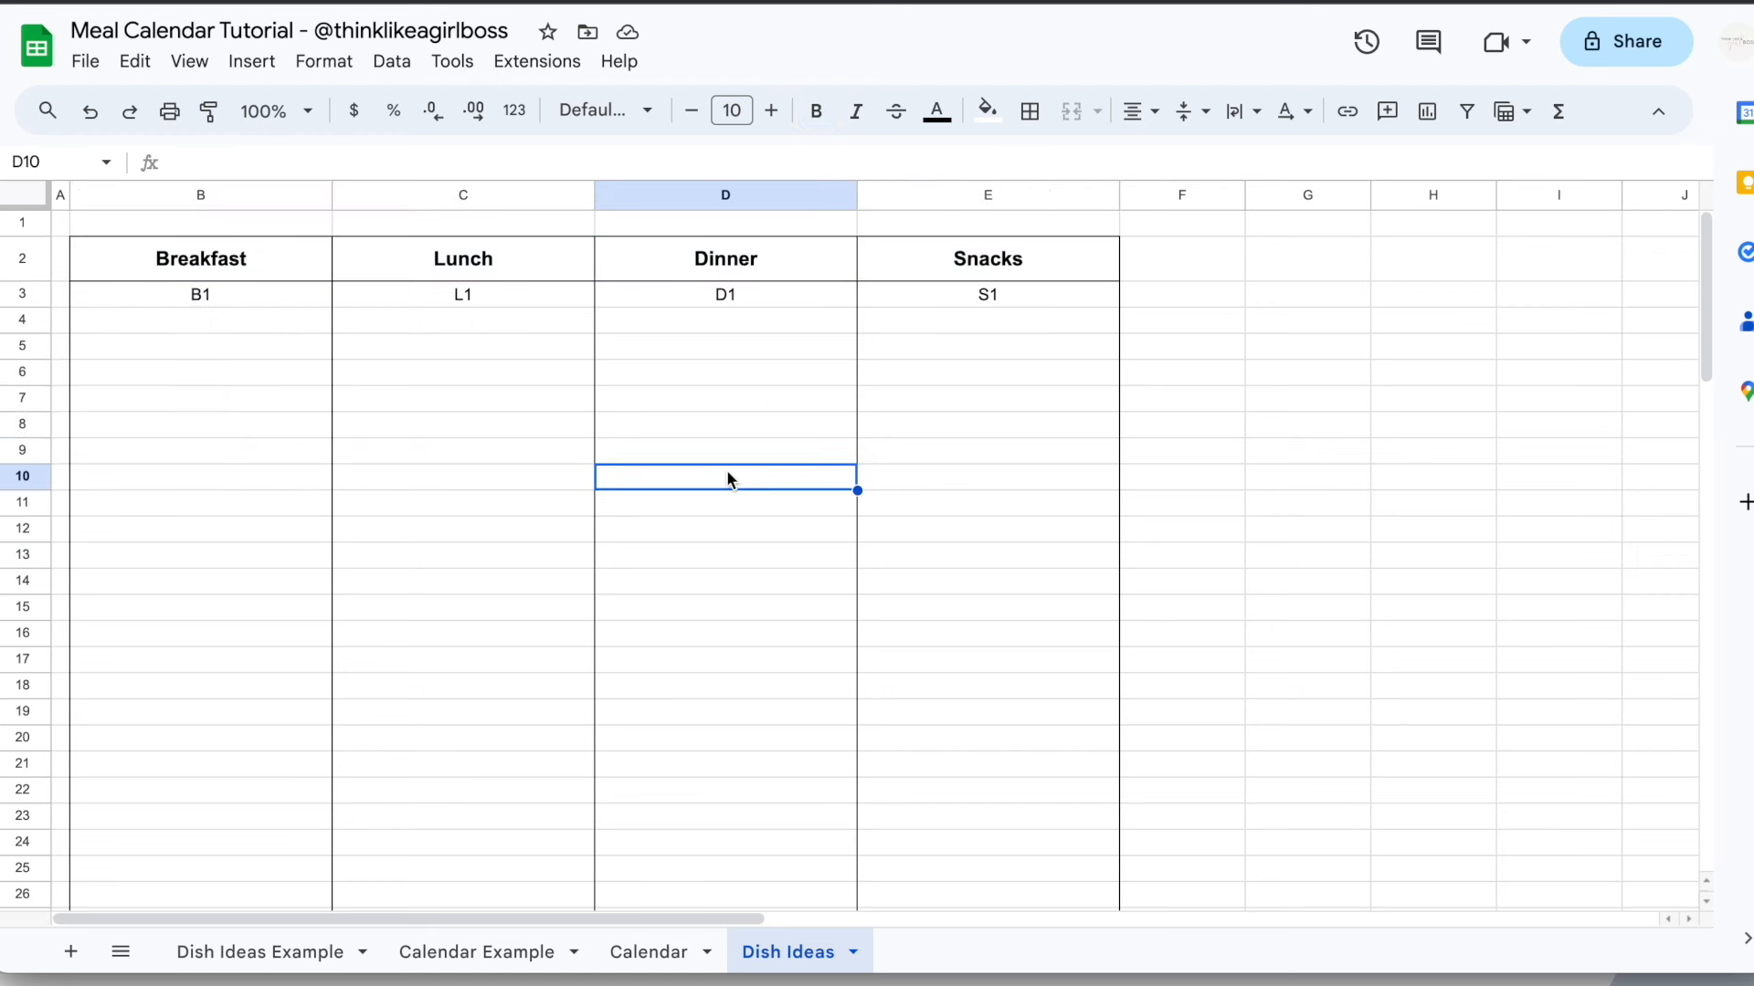
Add a new data validation rule to the first breakfast cell, E6, on the Calendar sheet
click(647, 950)
click(365, 355)
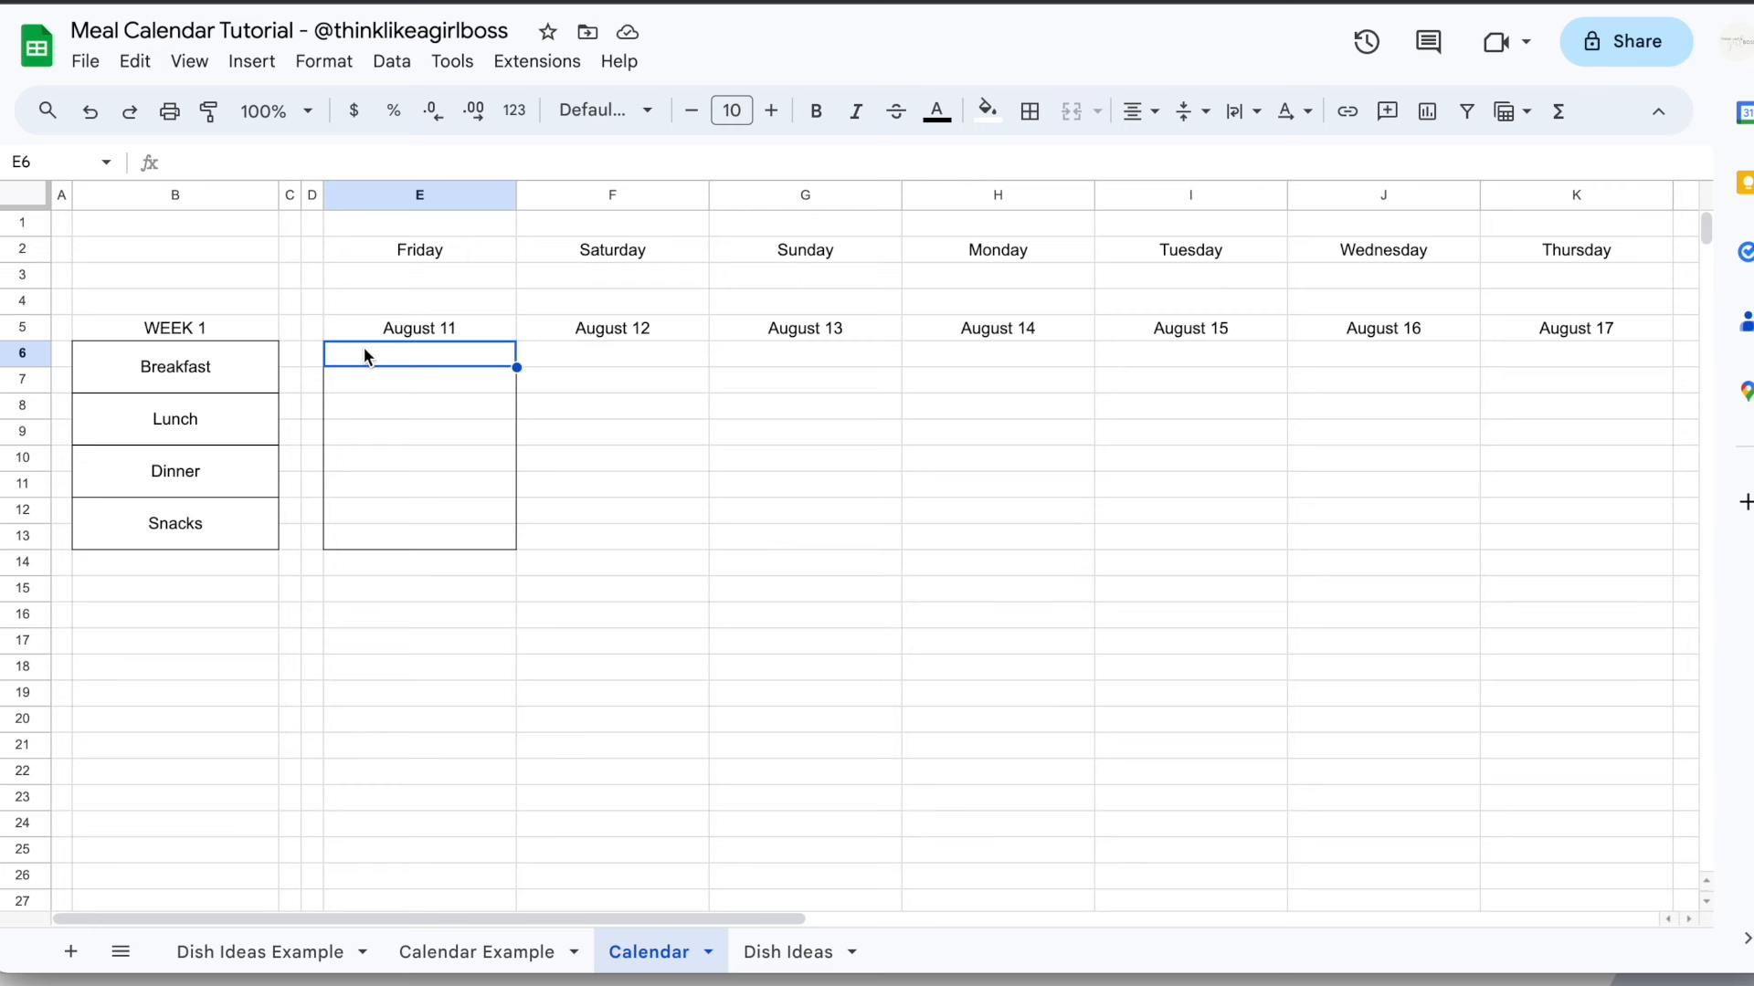
drag(366, 328, 445, 528)
click(675, 491)
click(402, 64)
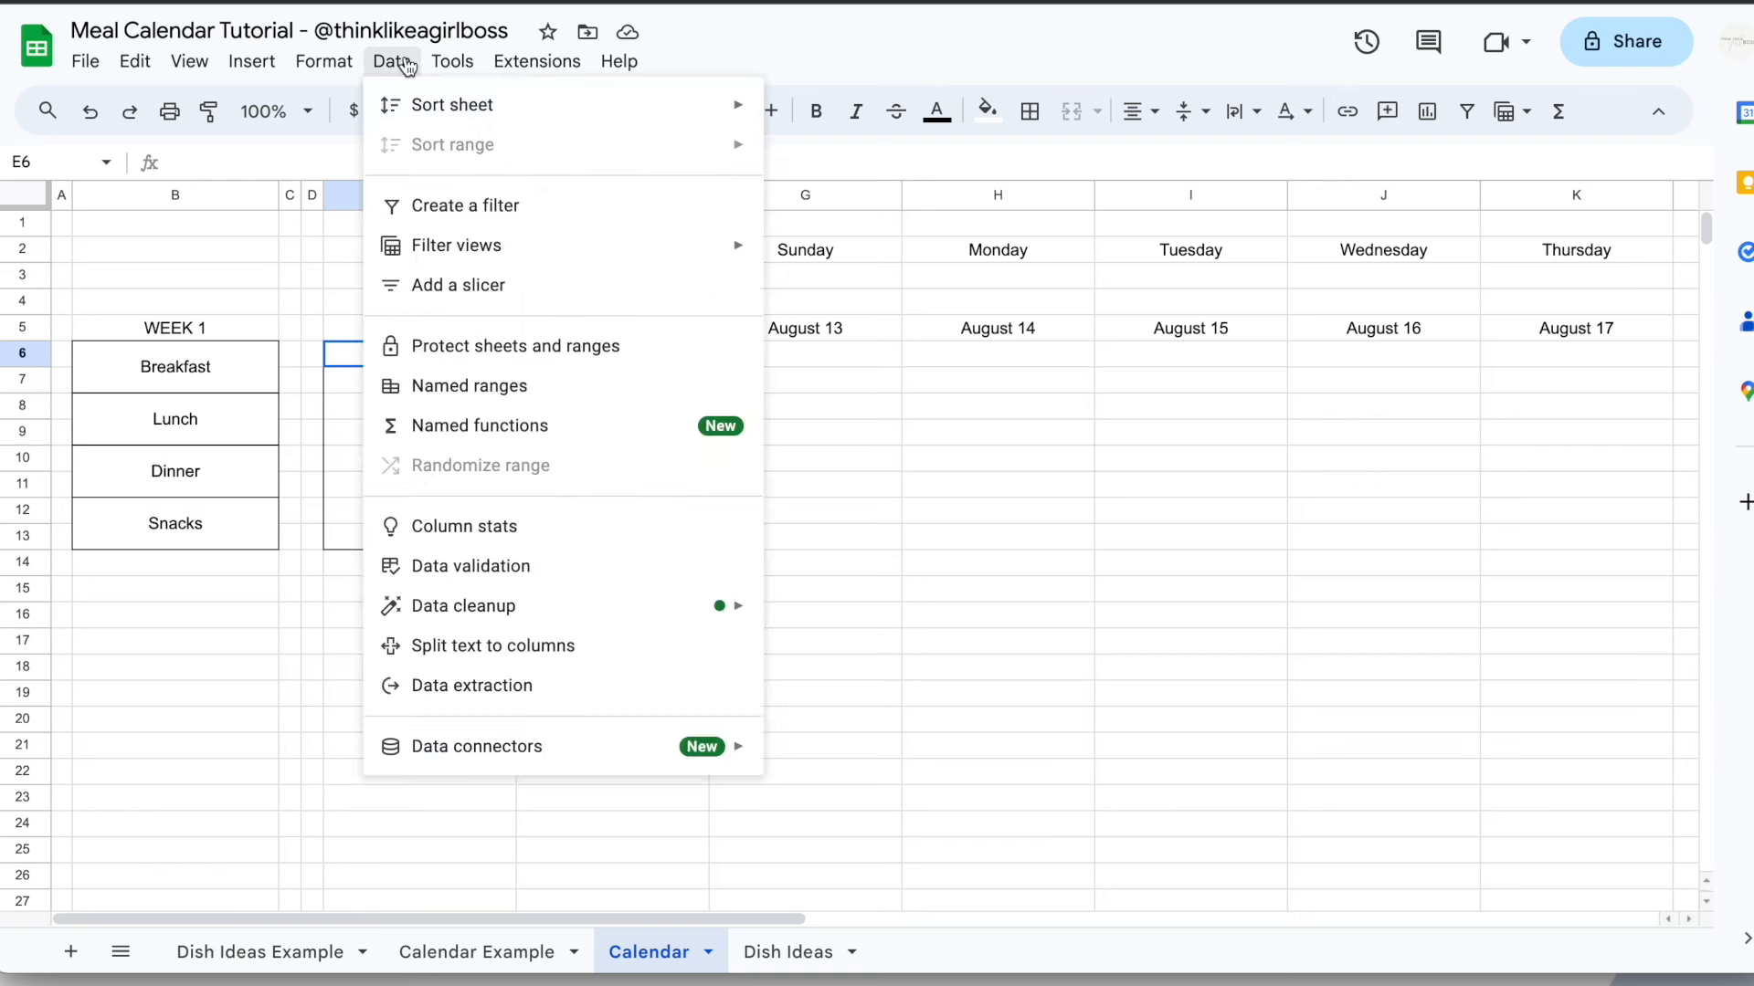
click(540, 565)
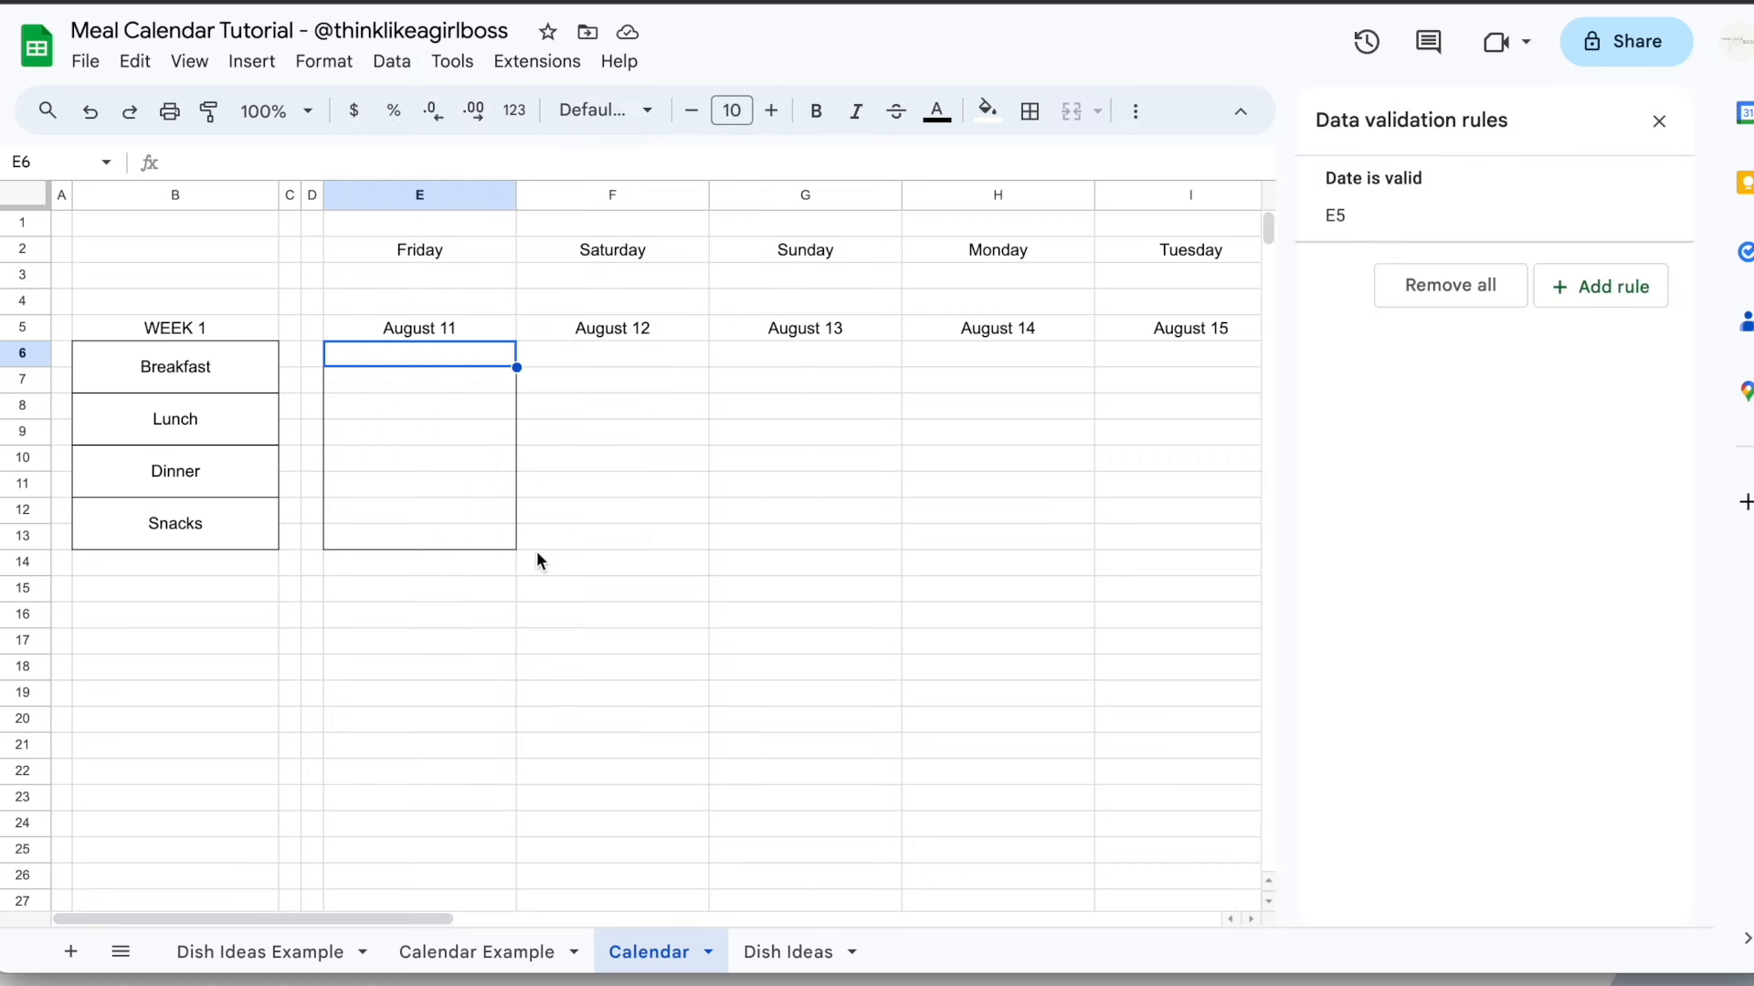
click(1634, 304)
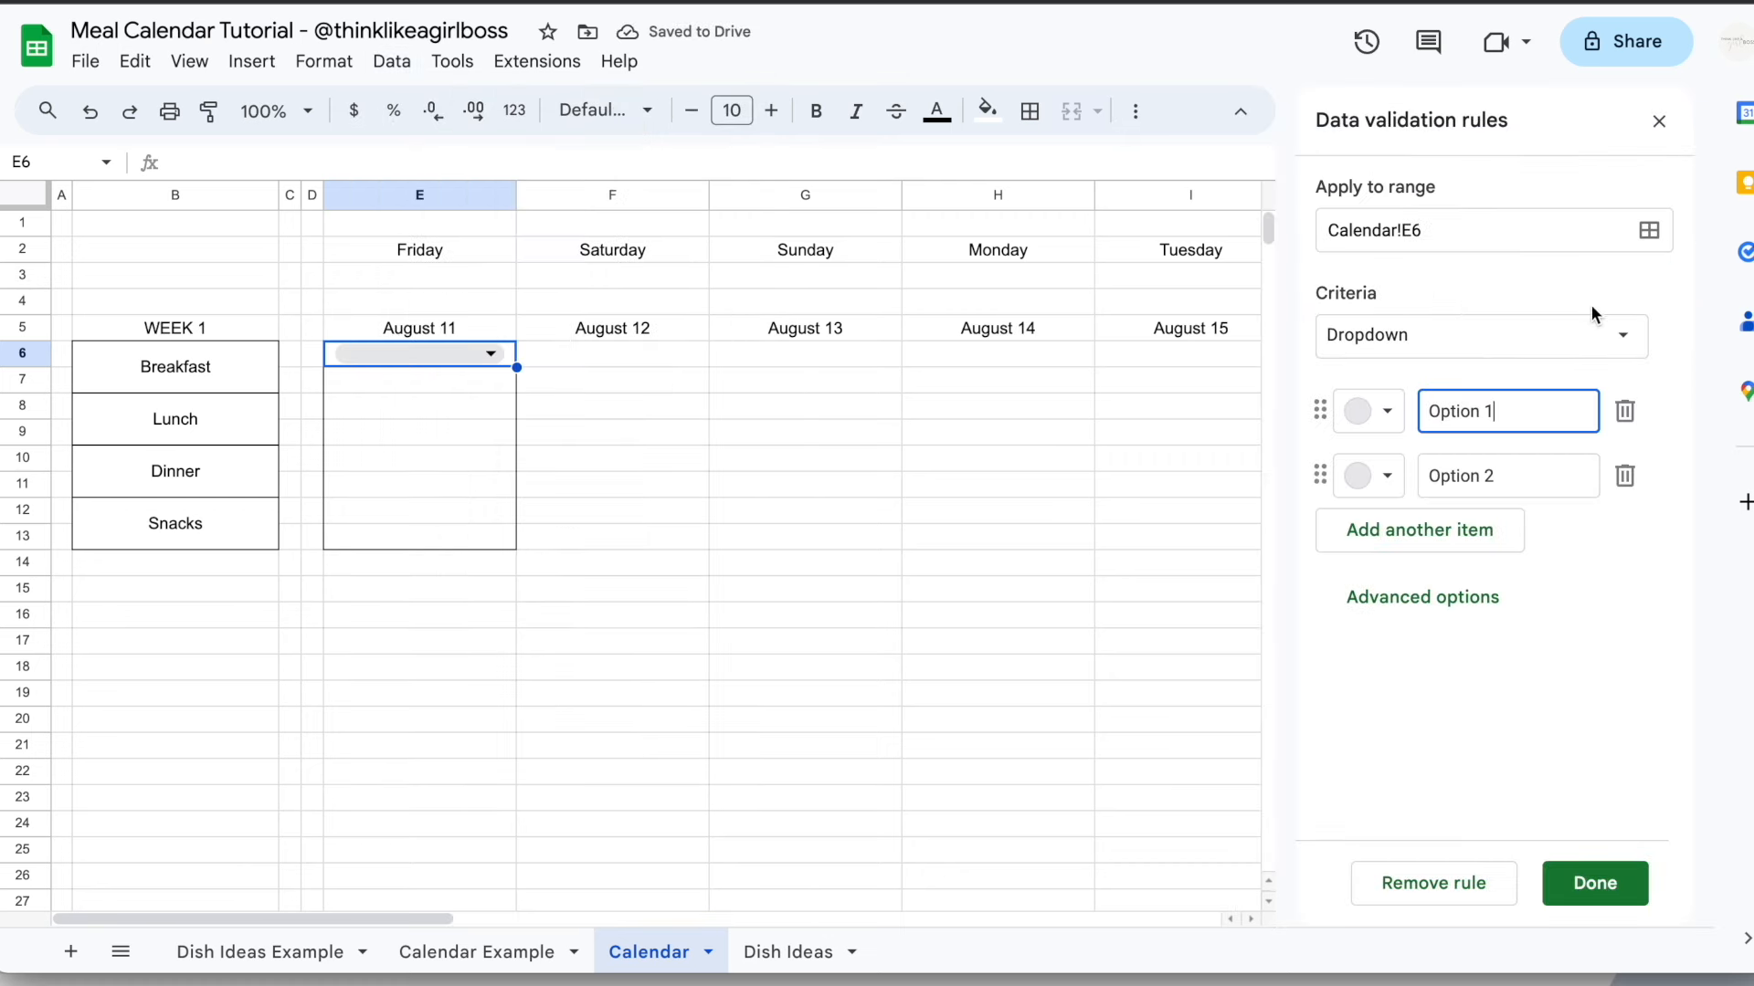
Set the criteria of the E6 validation rule to Dropdown (from a range)
click(1627, 344)
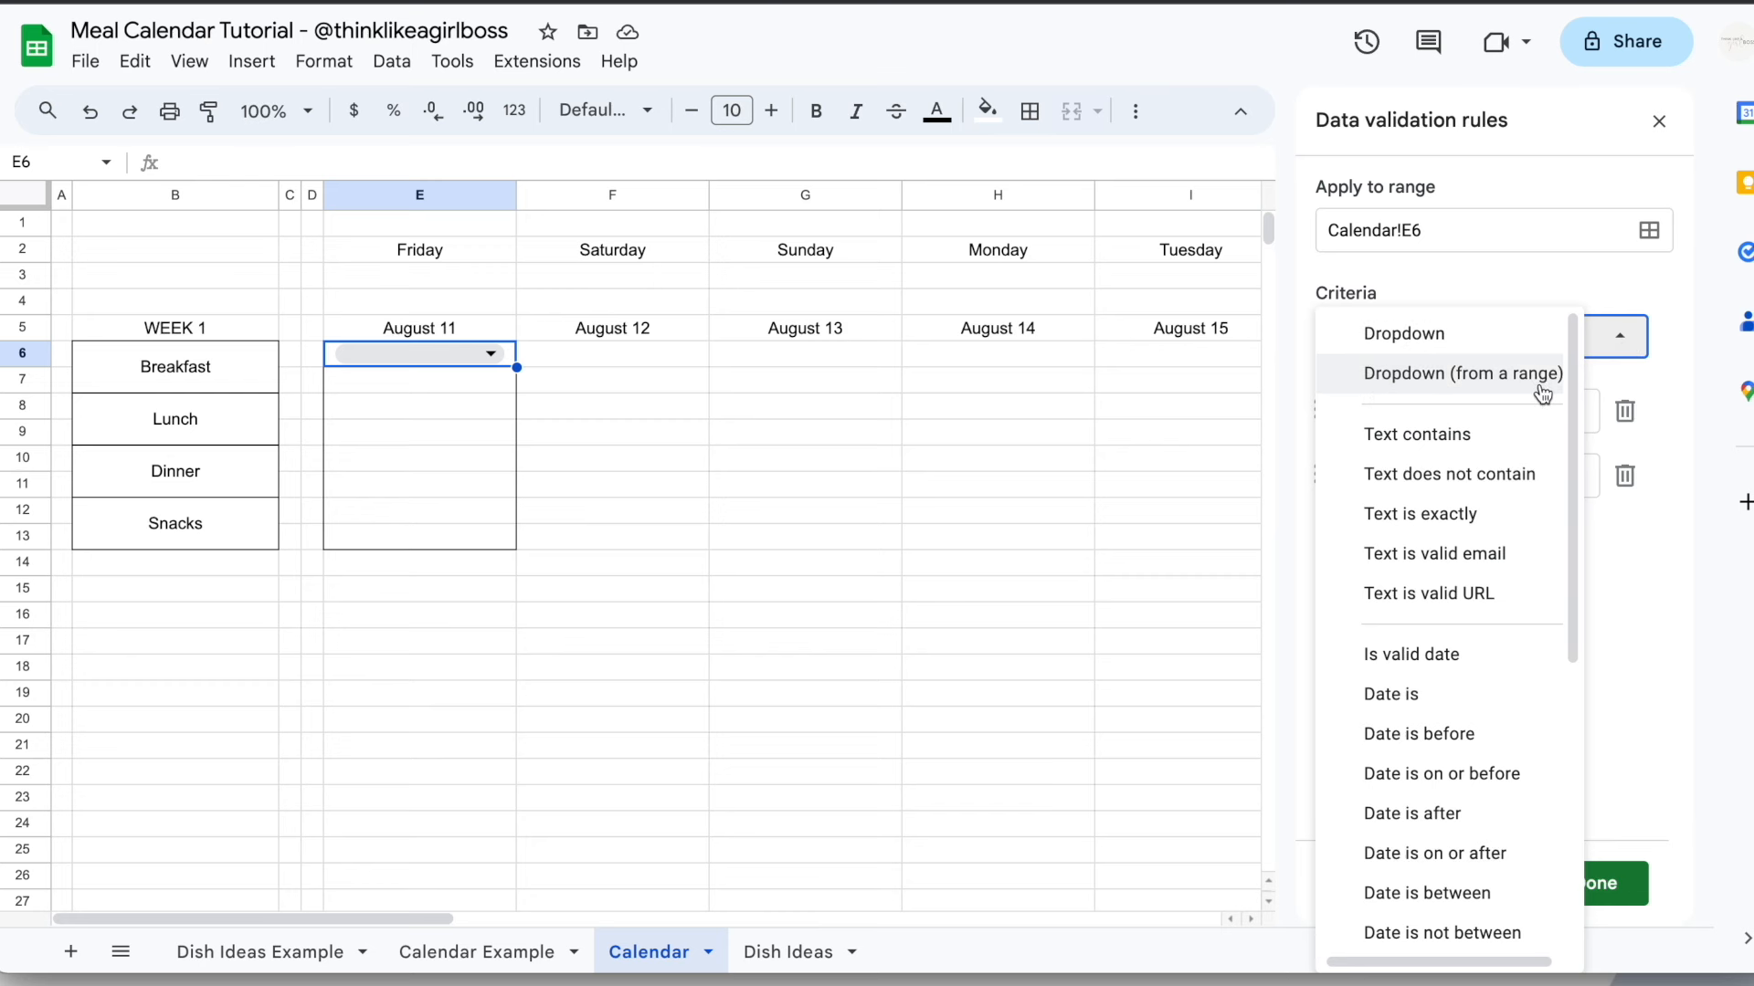
click(1473, 336)
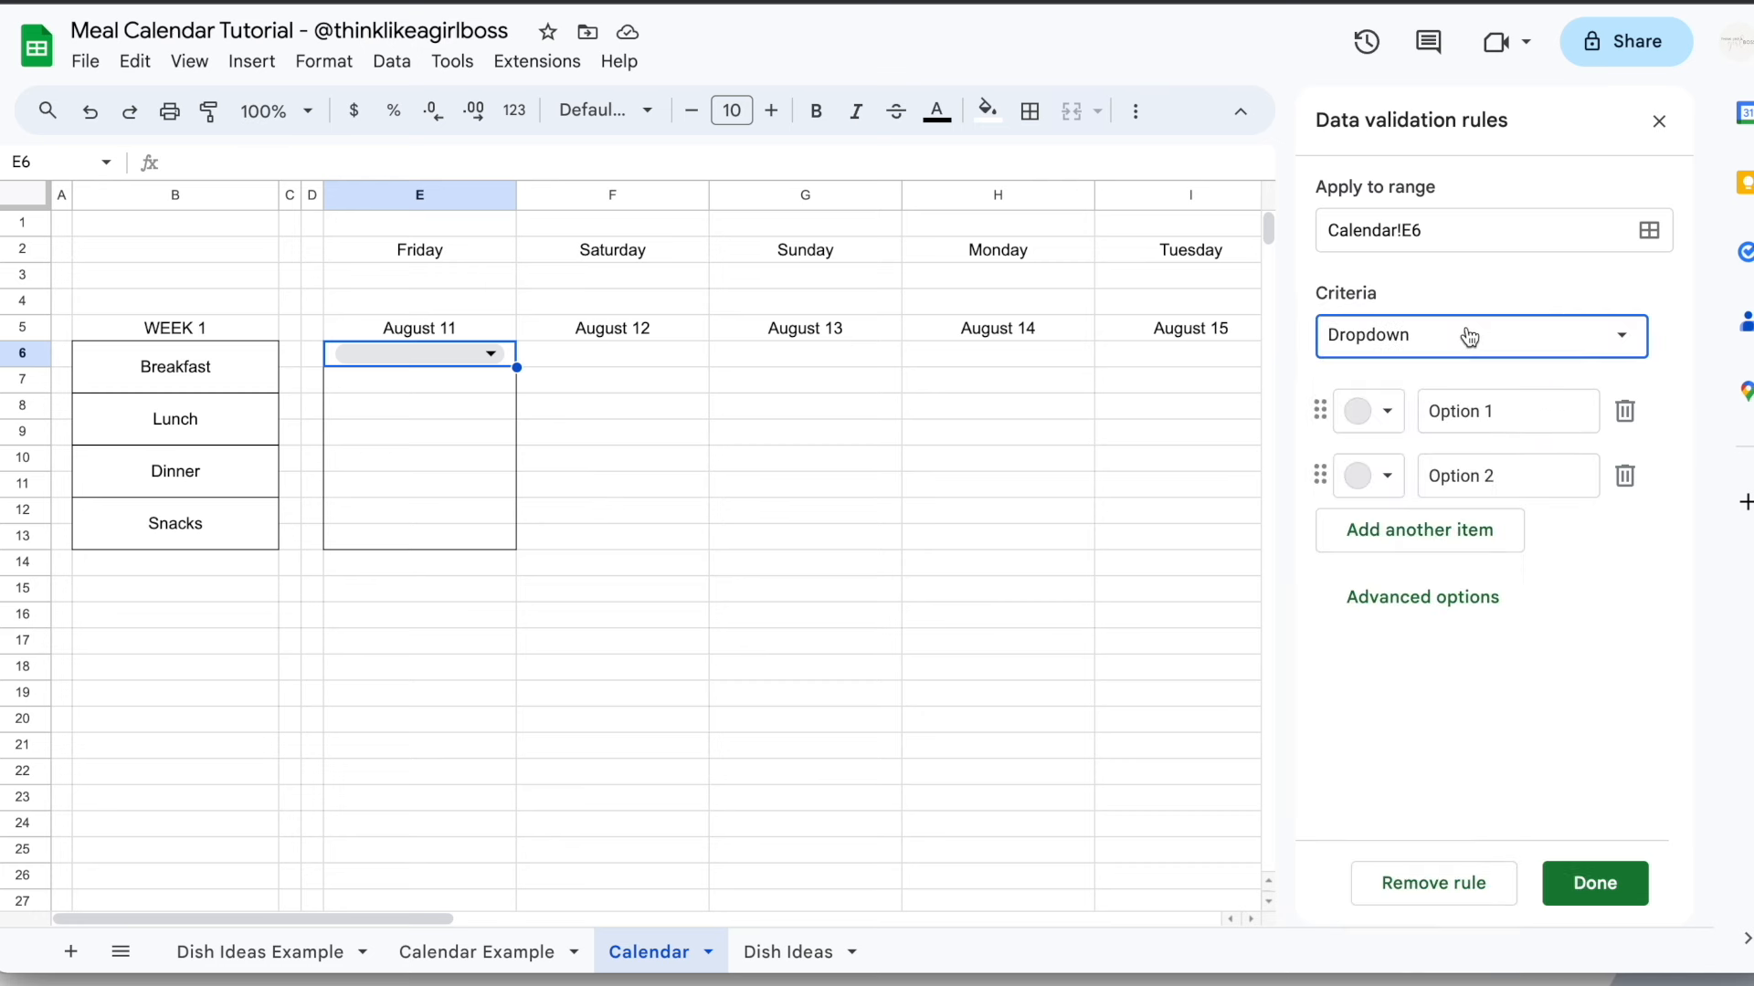
click(1507, 403)
click(1512, 473)
click(1563, 336)
click(1415, 379)
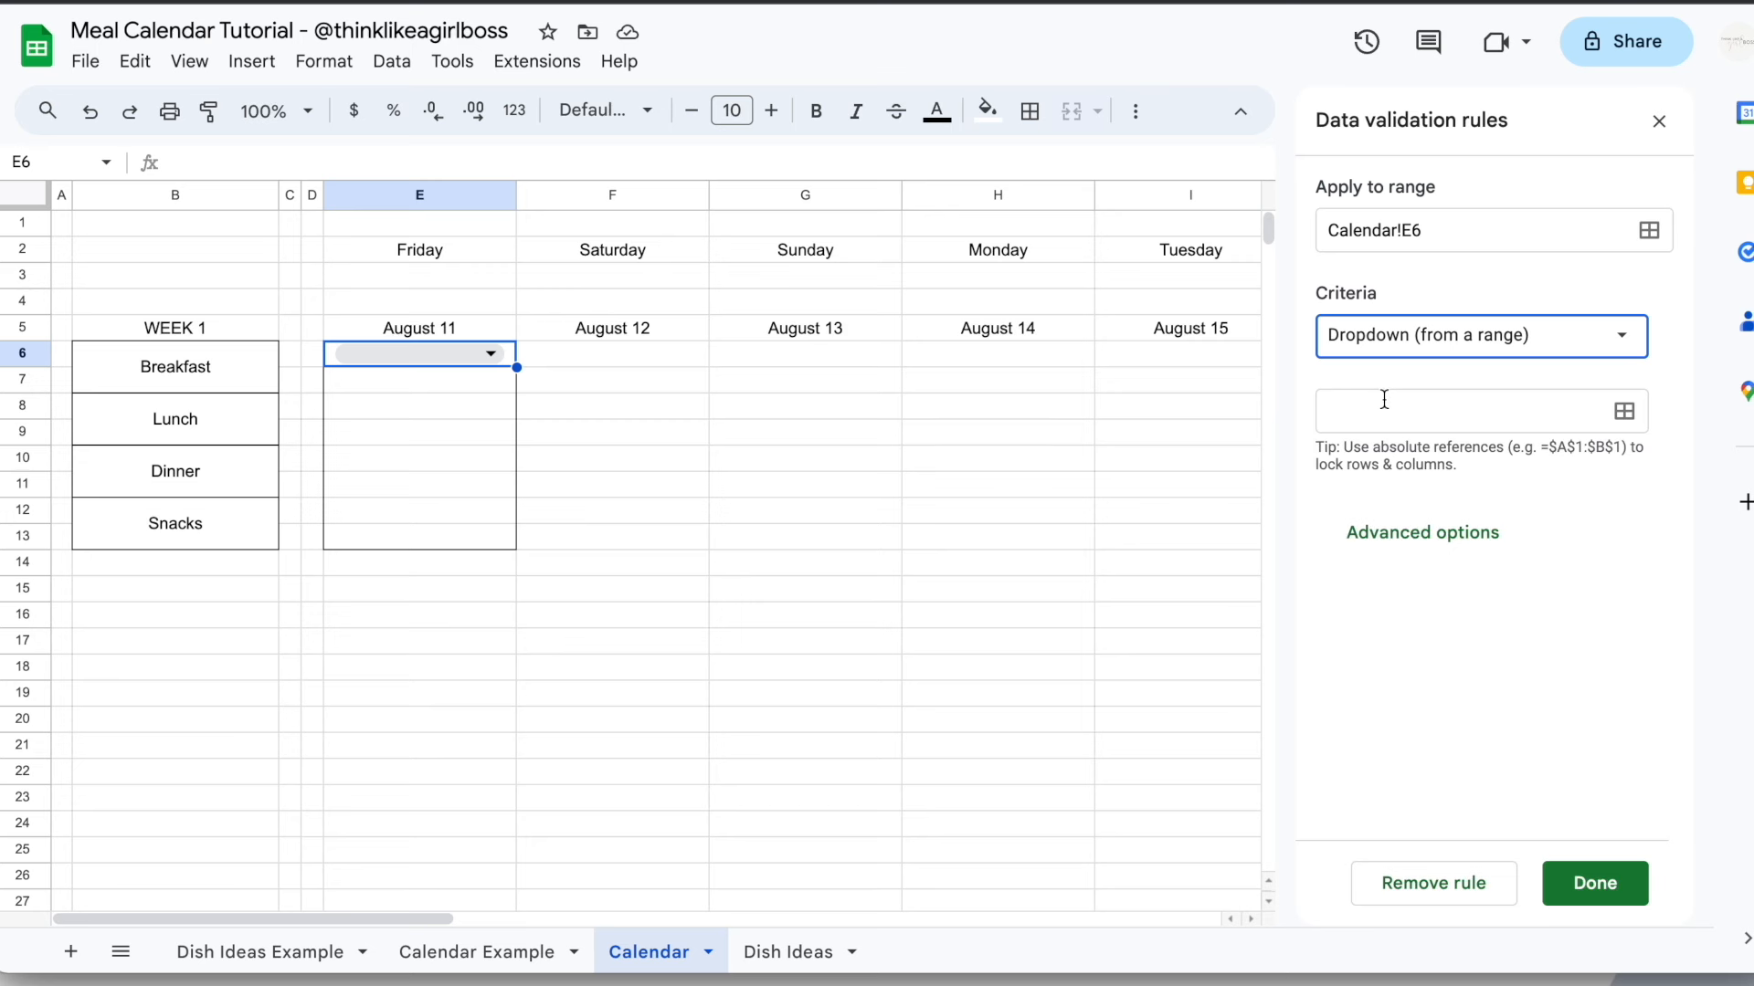
Set the drop-down's source to the open-ended Breakfast range 'Dish Ideas'!B3:B
click(1625, 413)
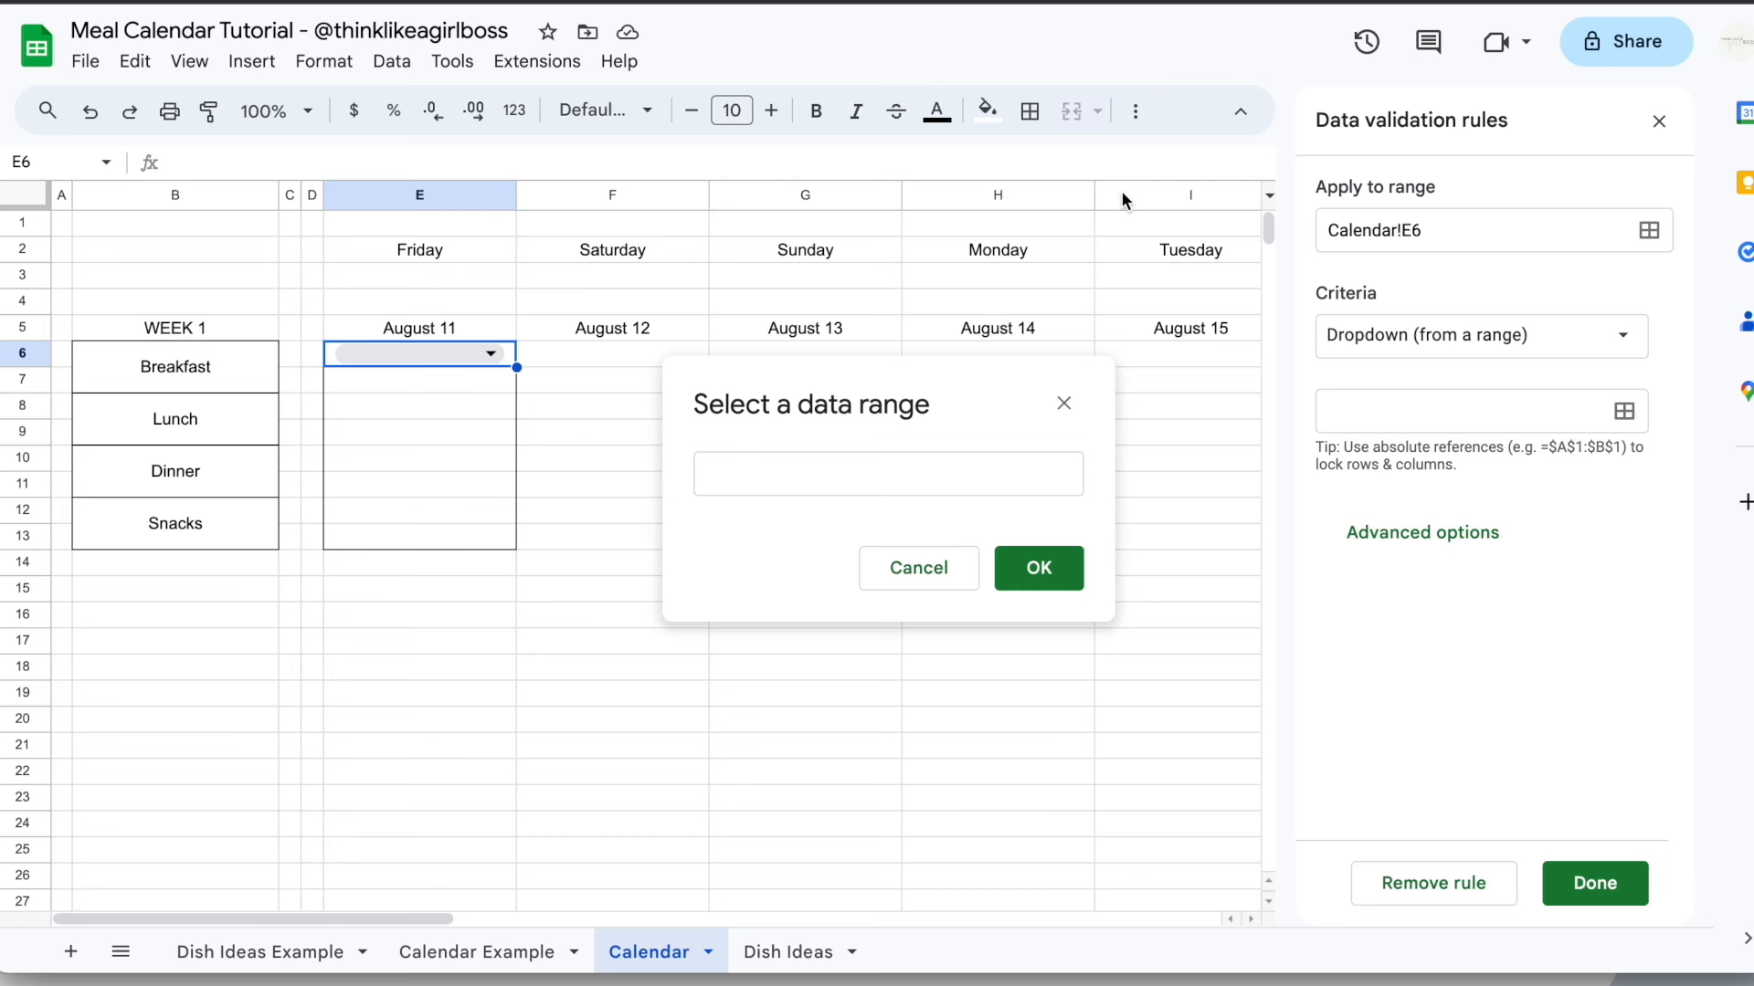
click(802, 949)
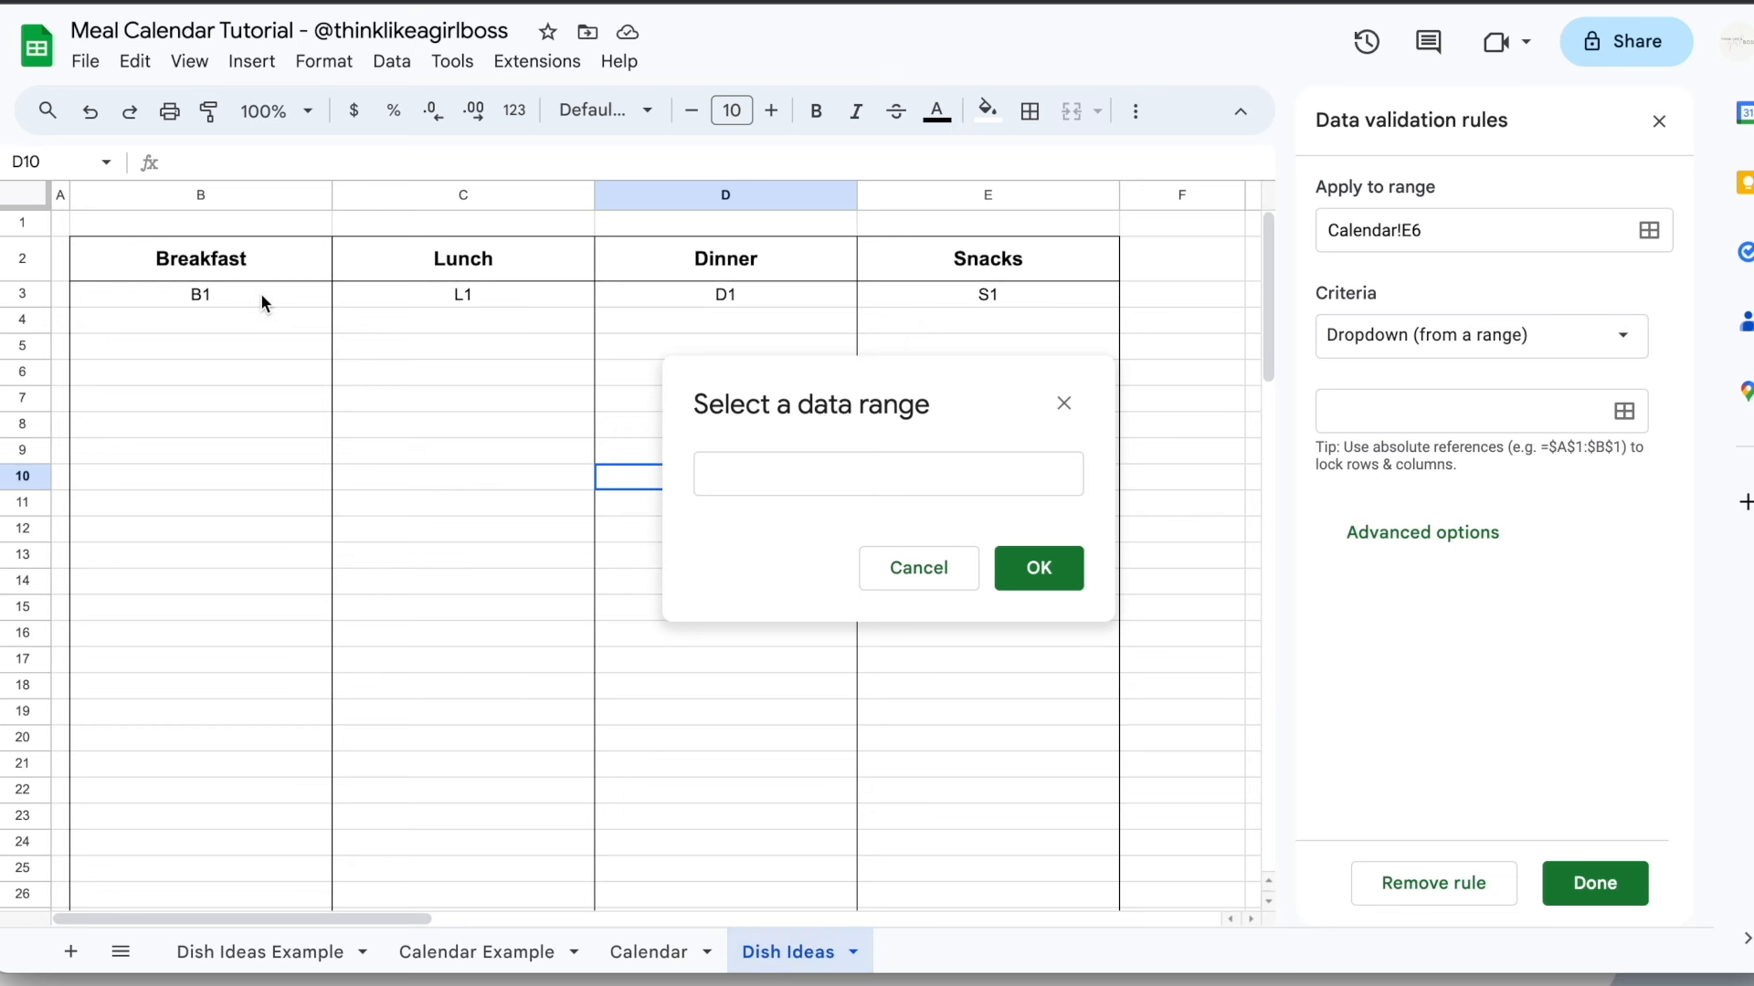
drag(260, 293, 243, 424)
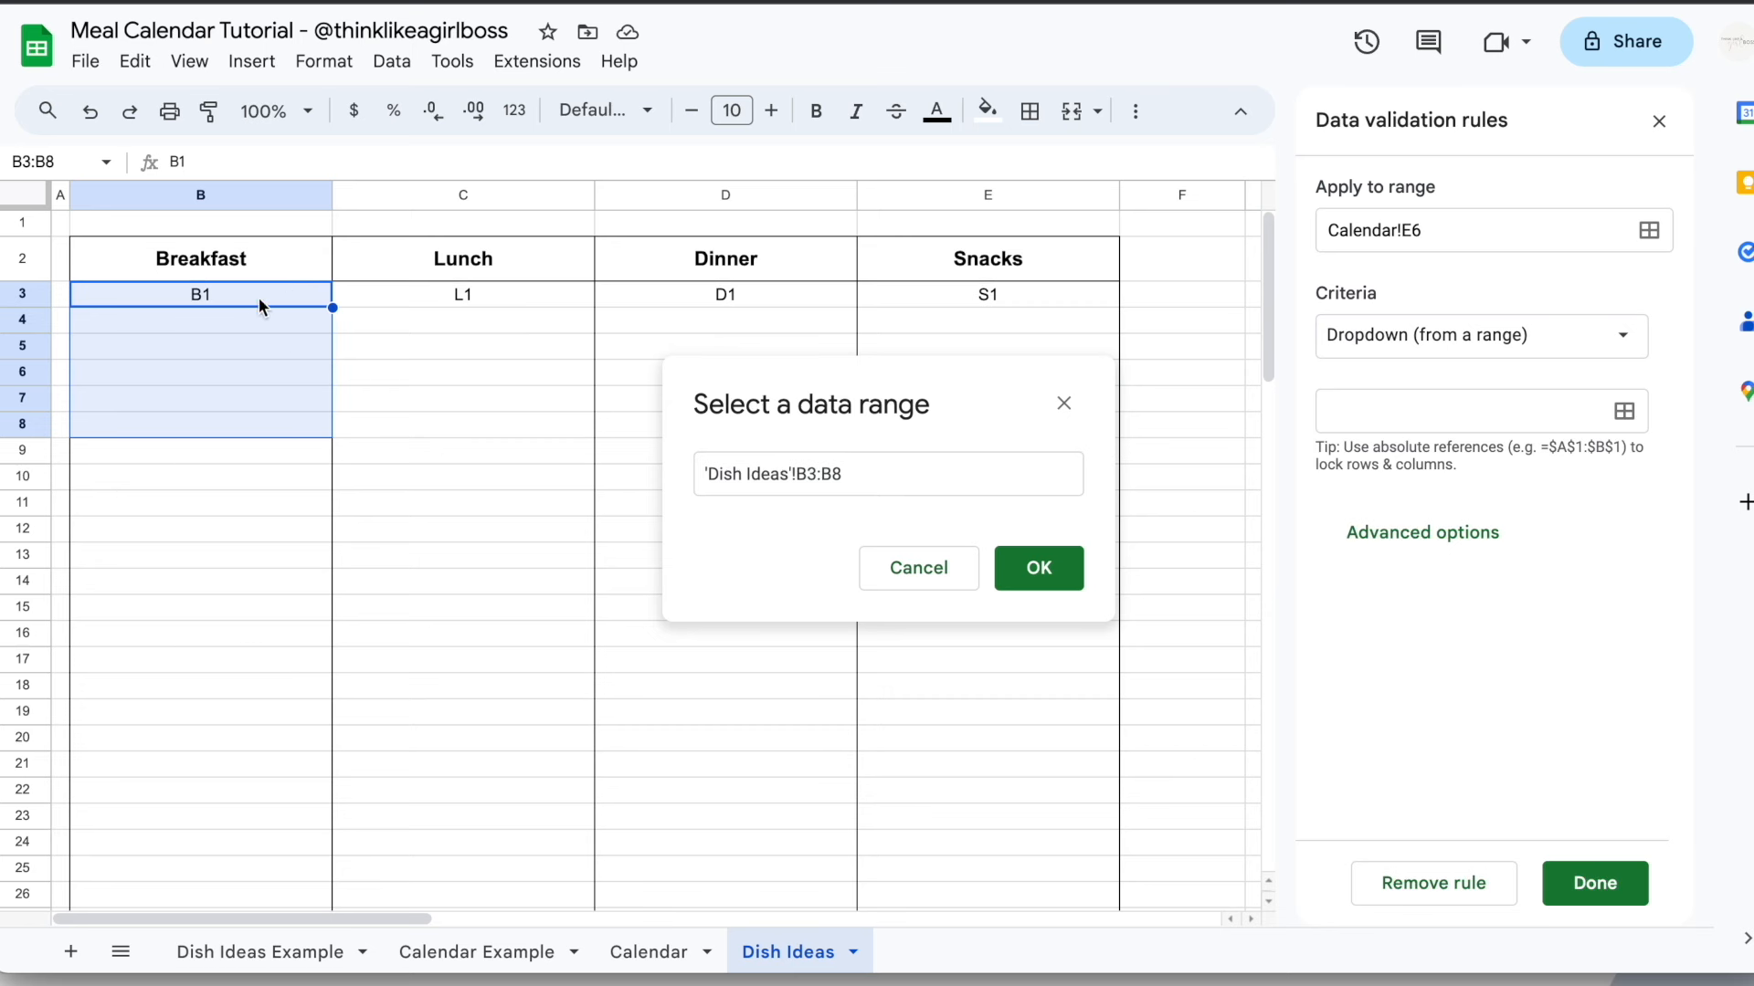
drag(266, 293, 250, 411)
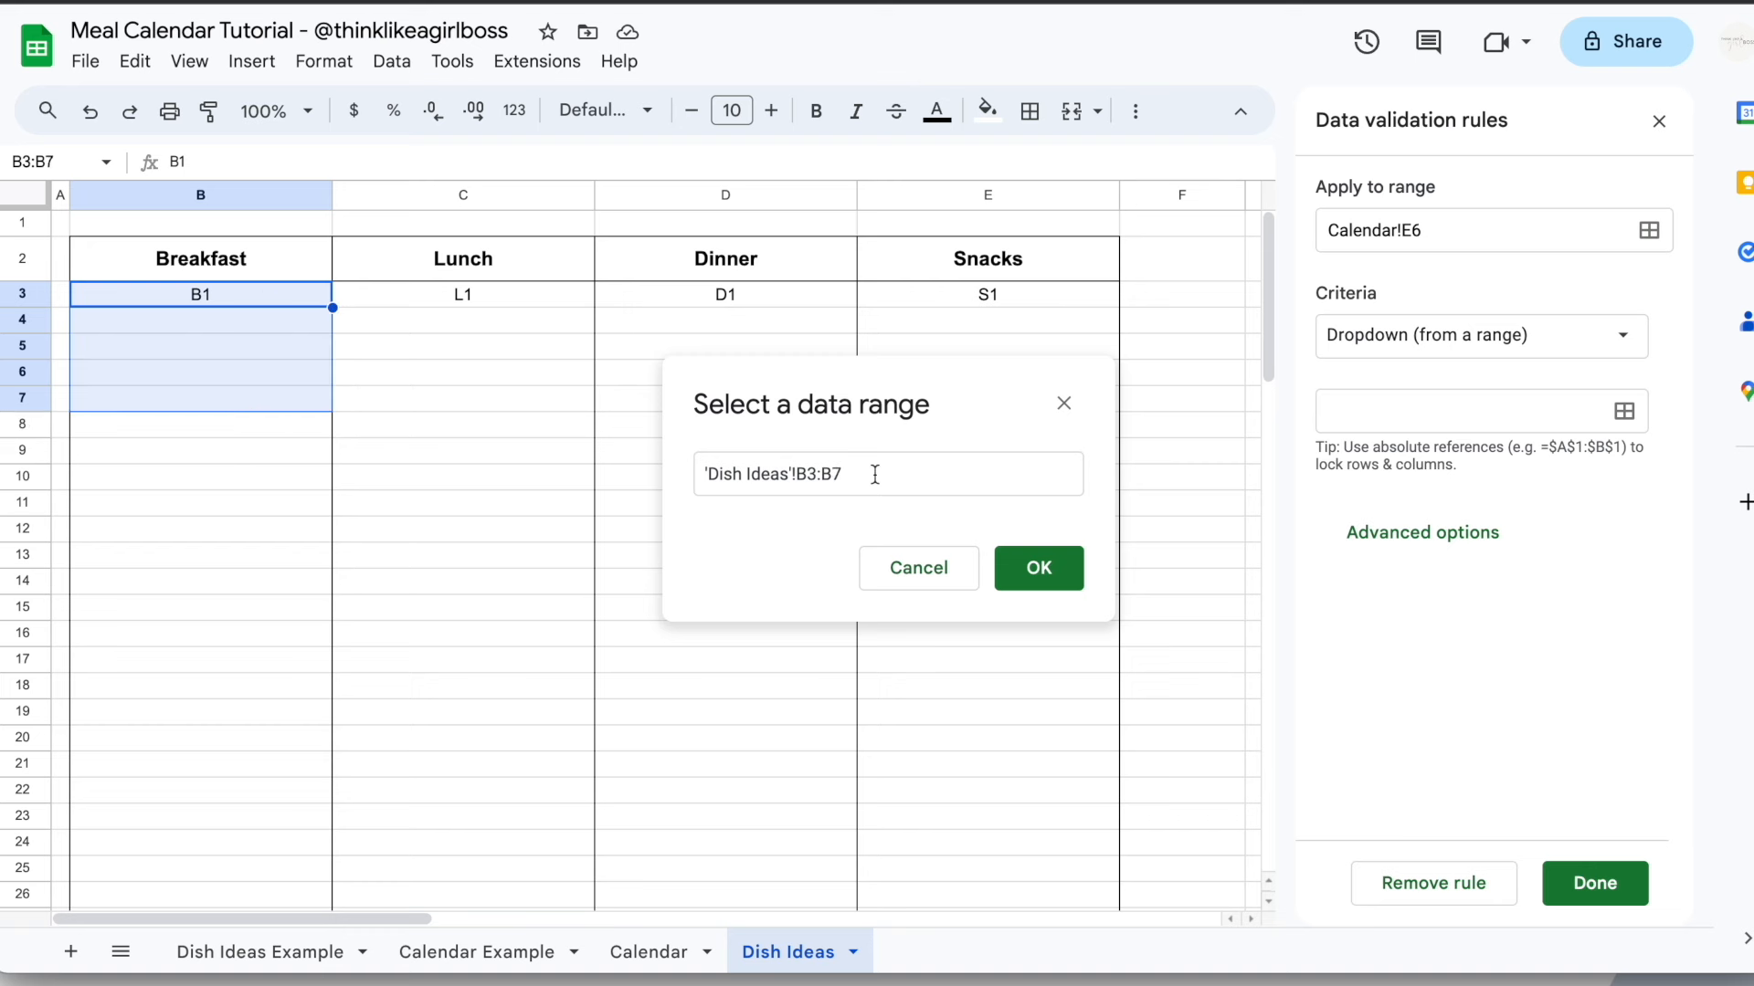
drag(301, 304, 288, 459)
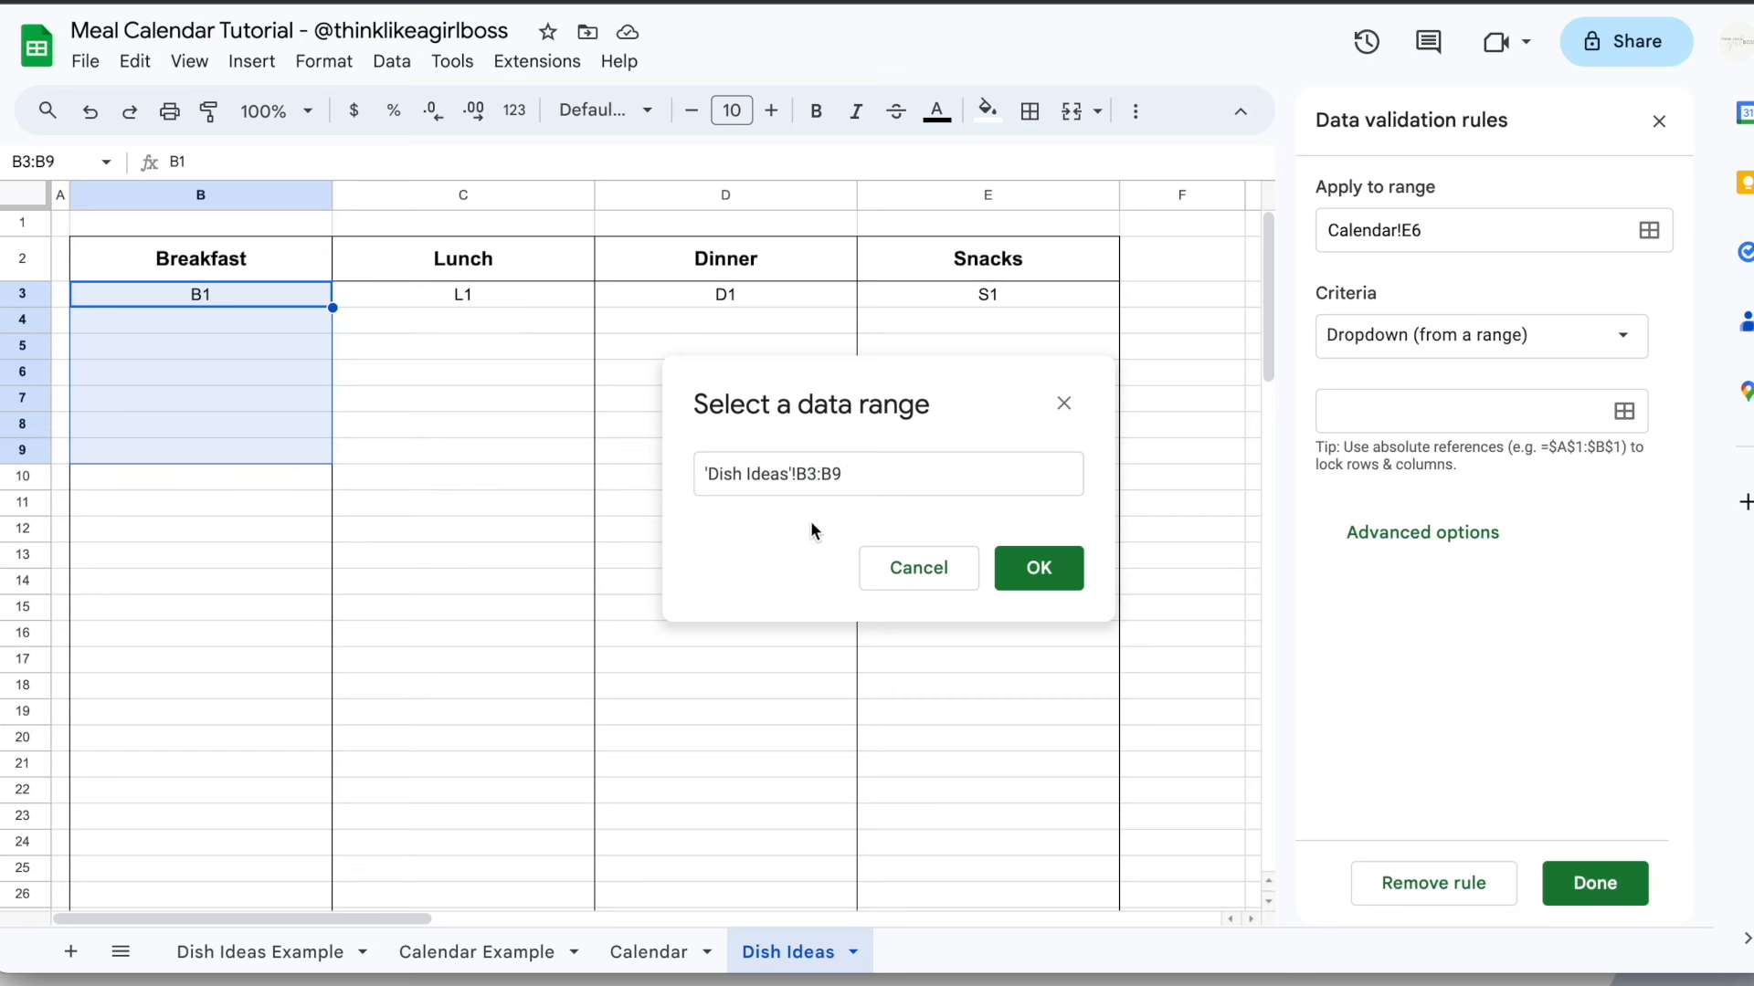
click(874, 480)
key(BackSpace)
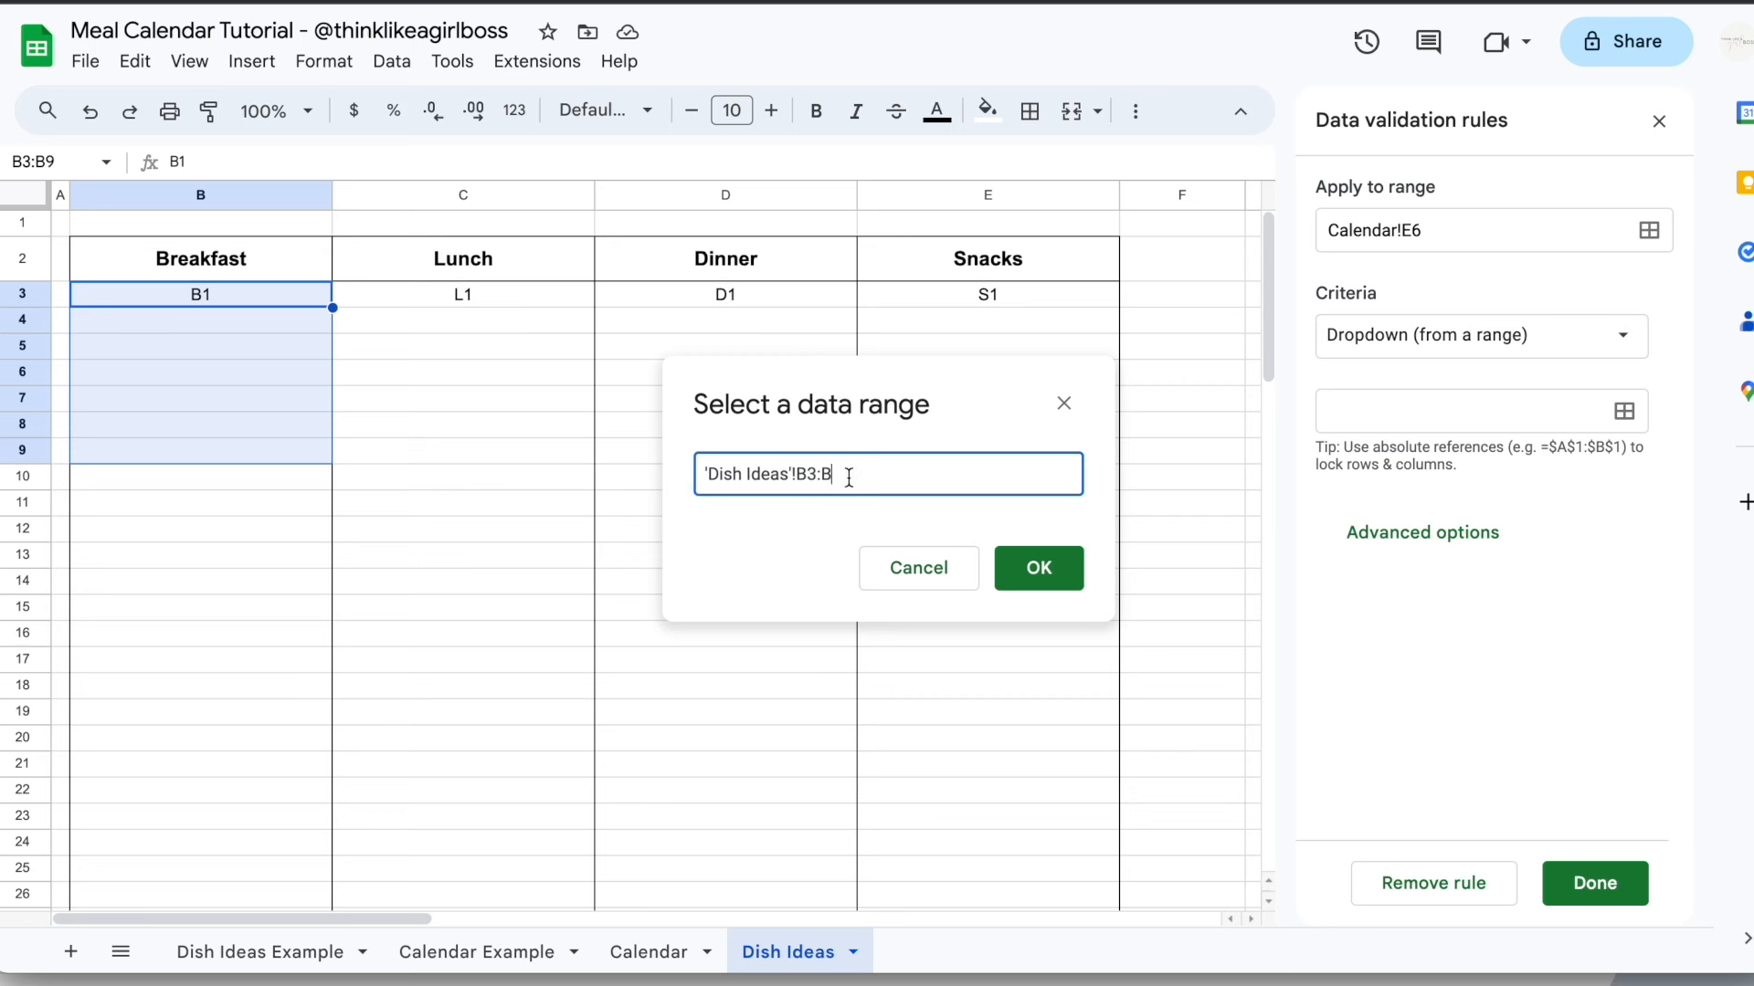
click(1059, 572)
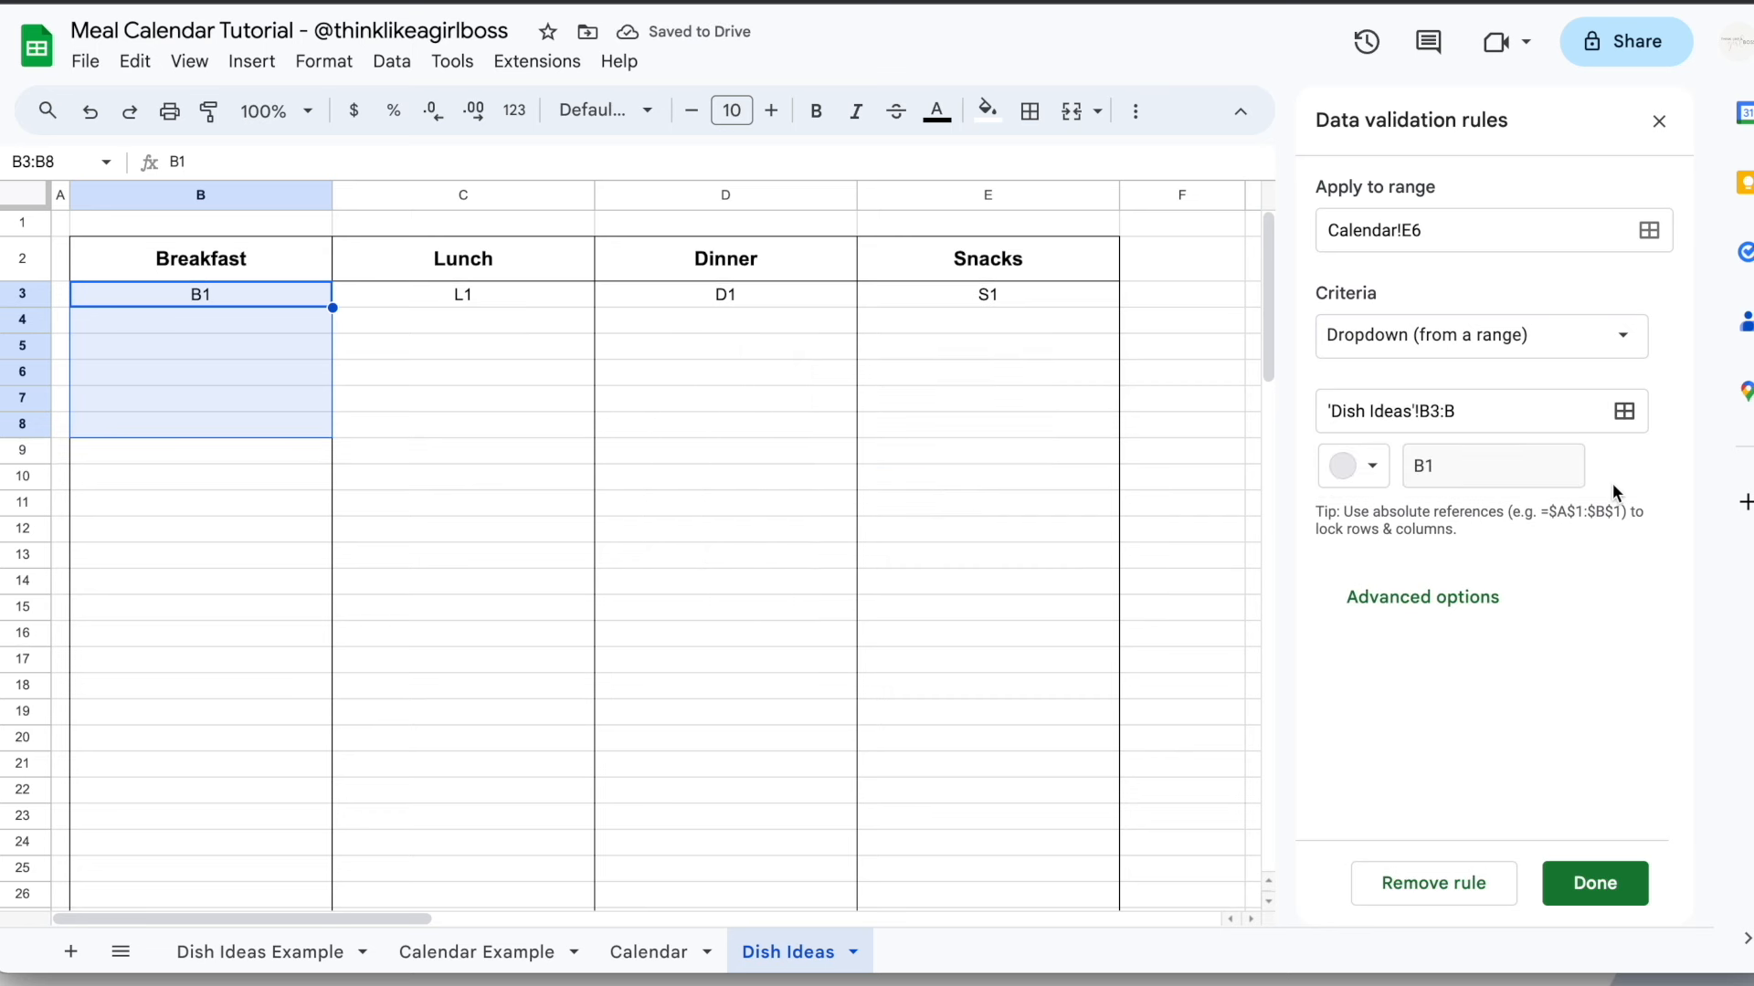
Set the drop-down's display style to Arrow in the advanced options, save the rule and close the validation settings
click(1364, 600)
scroll(1538, 672, down, 2)
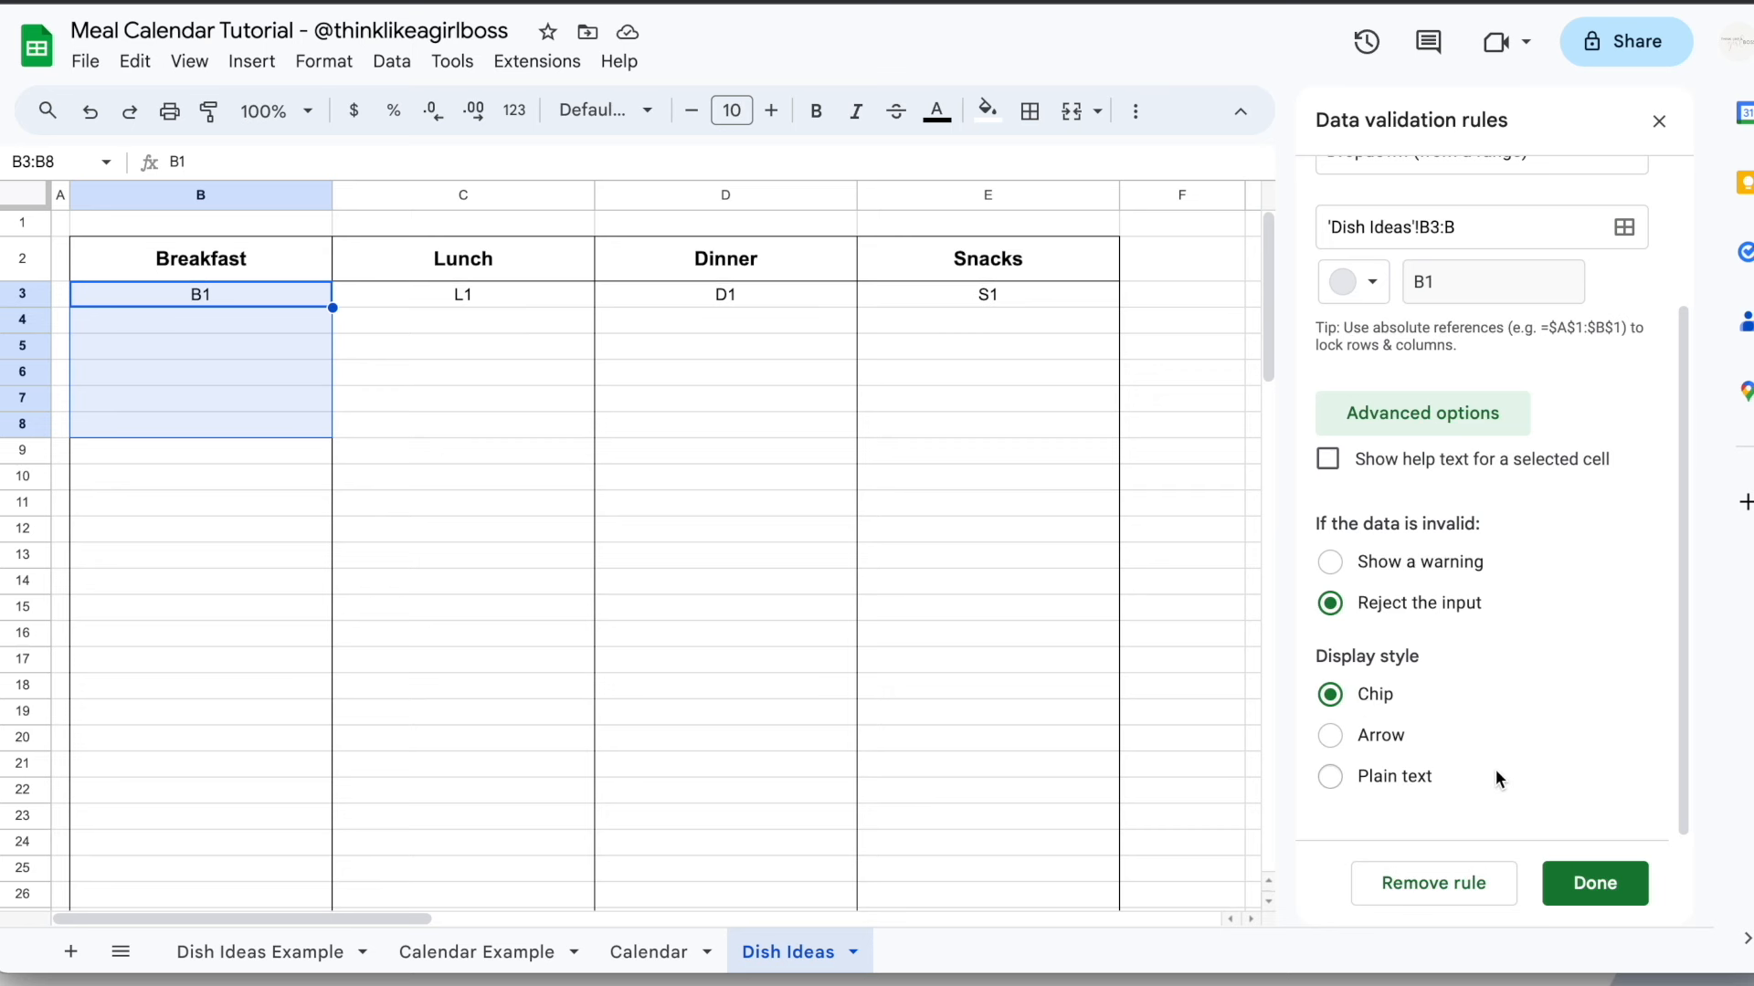
click(1331, 738)
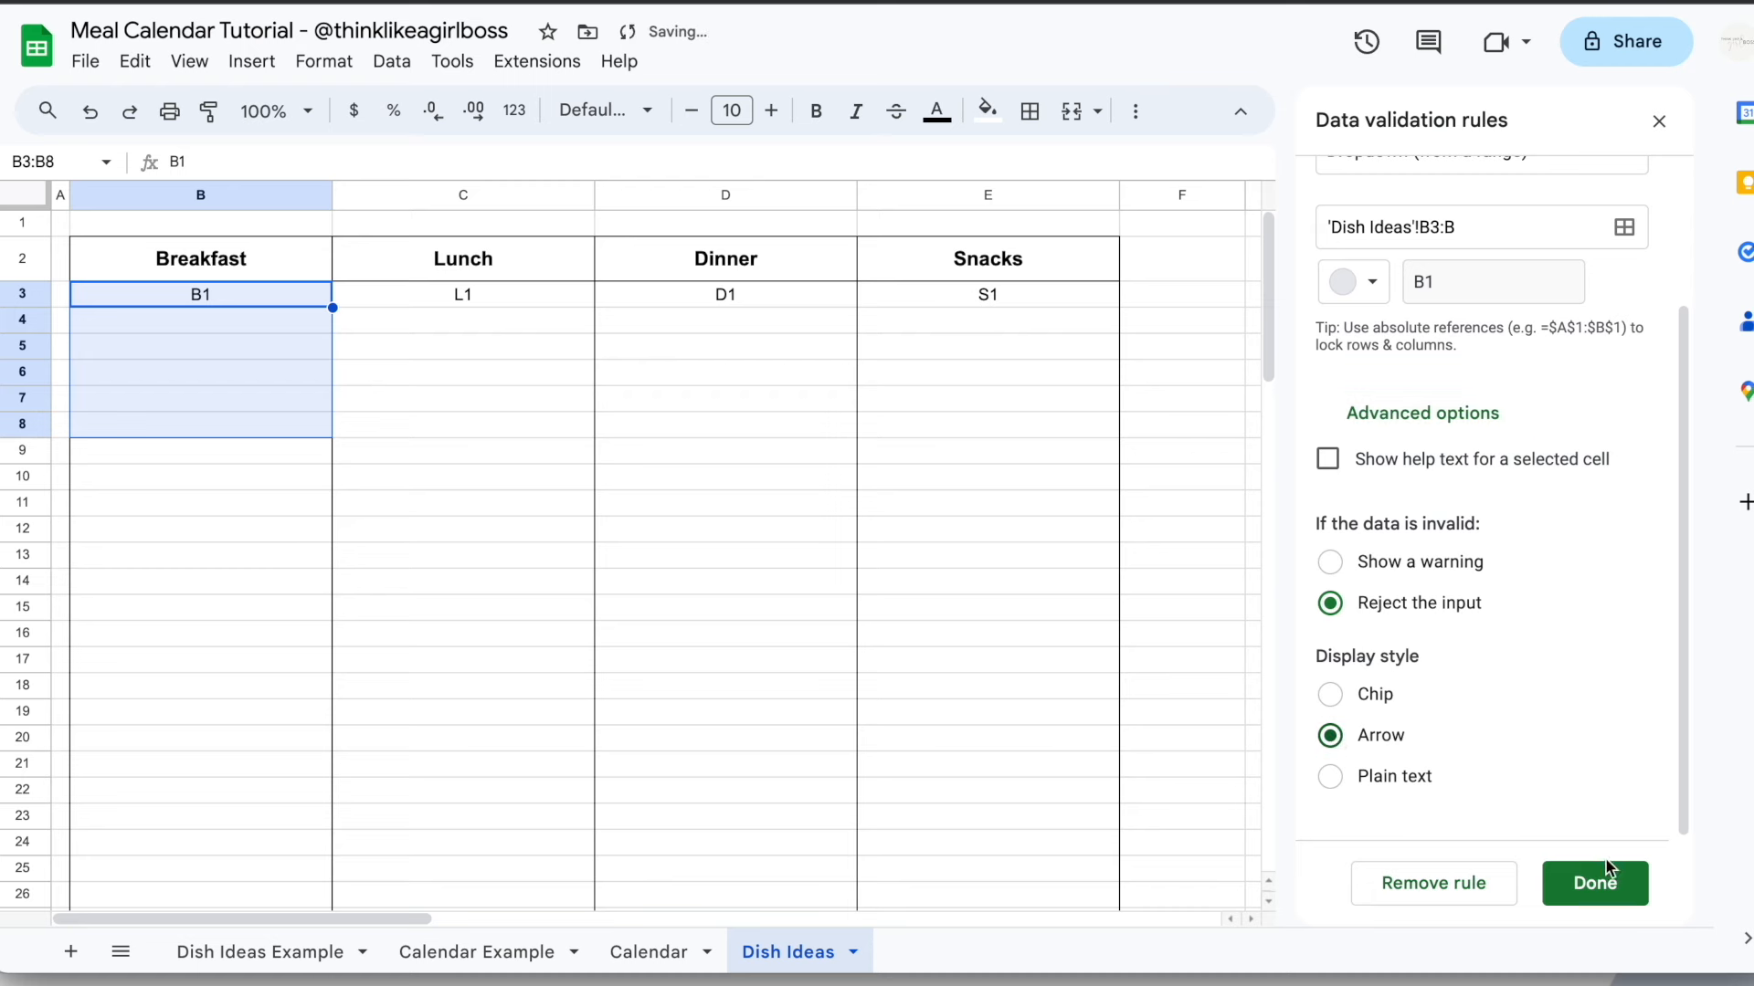
click(1601, 883)
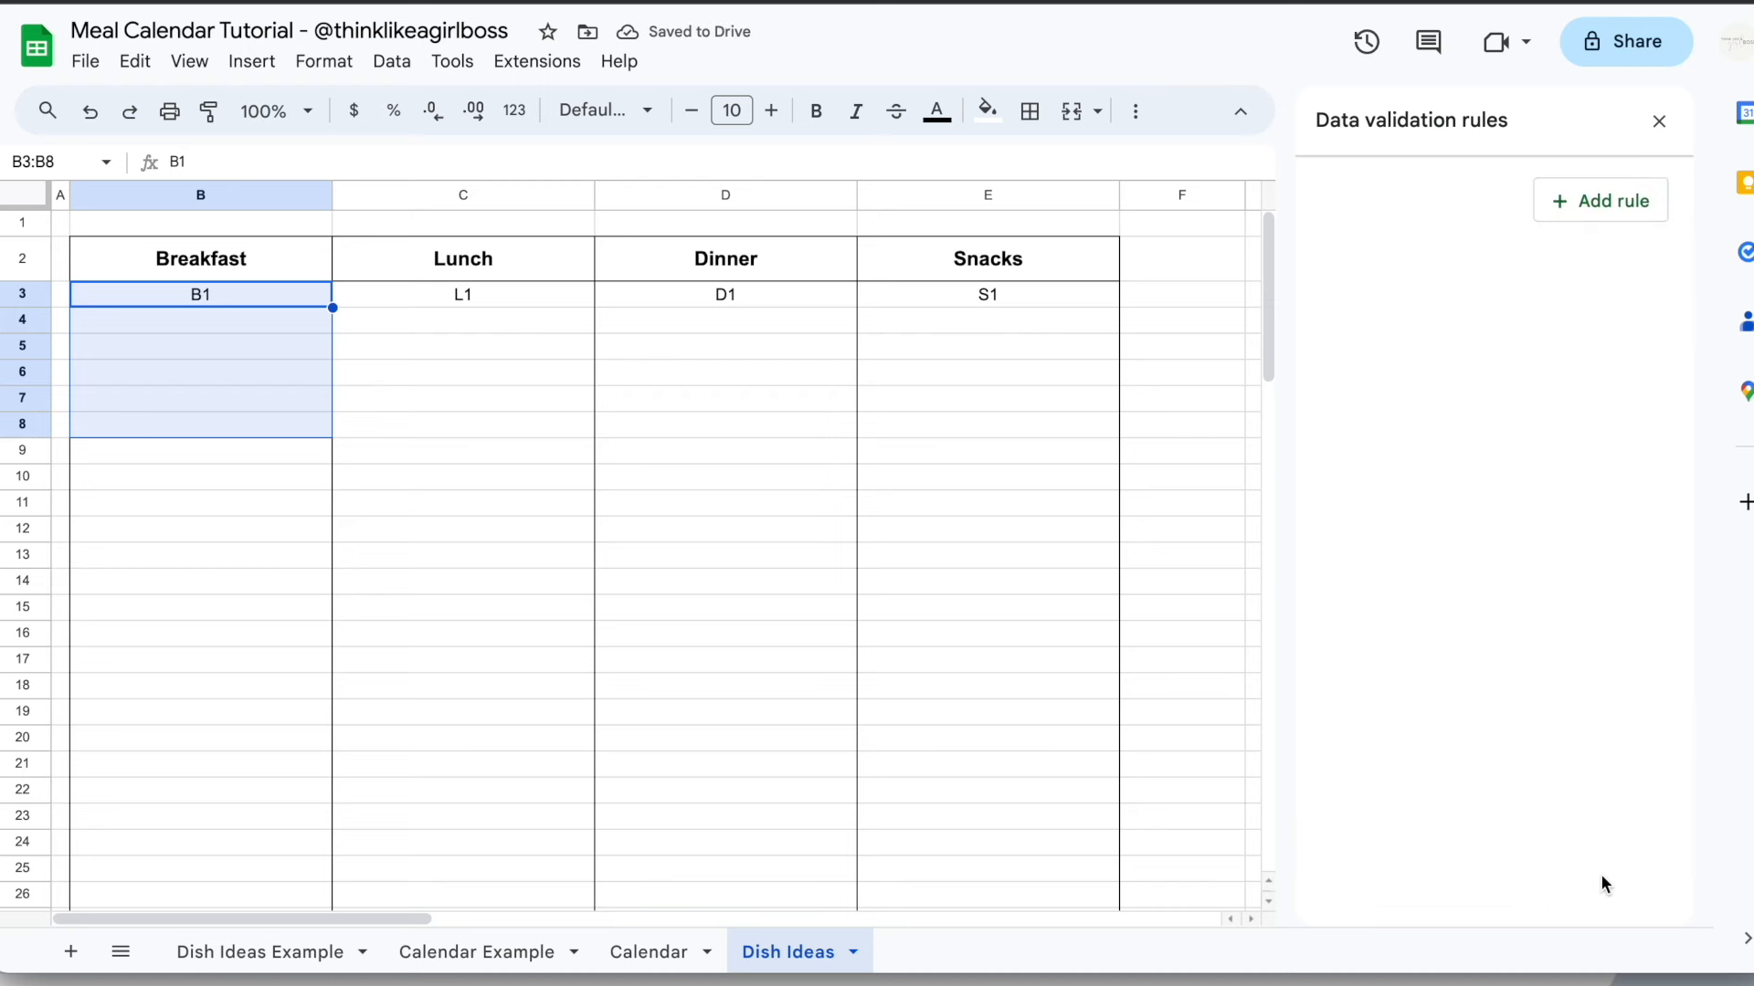
click(1660, 124)
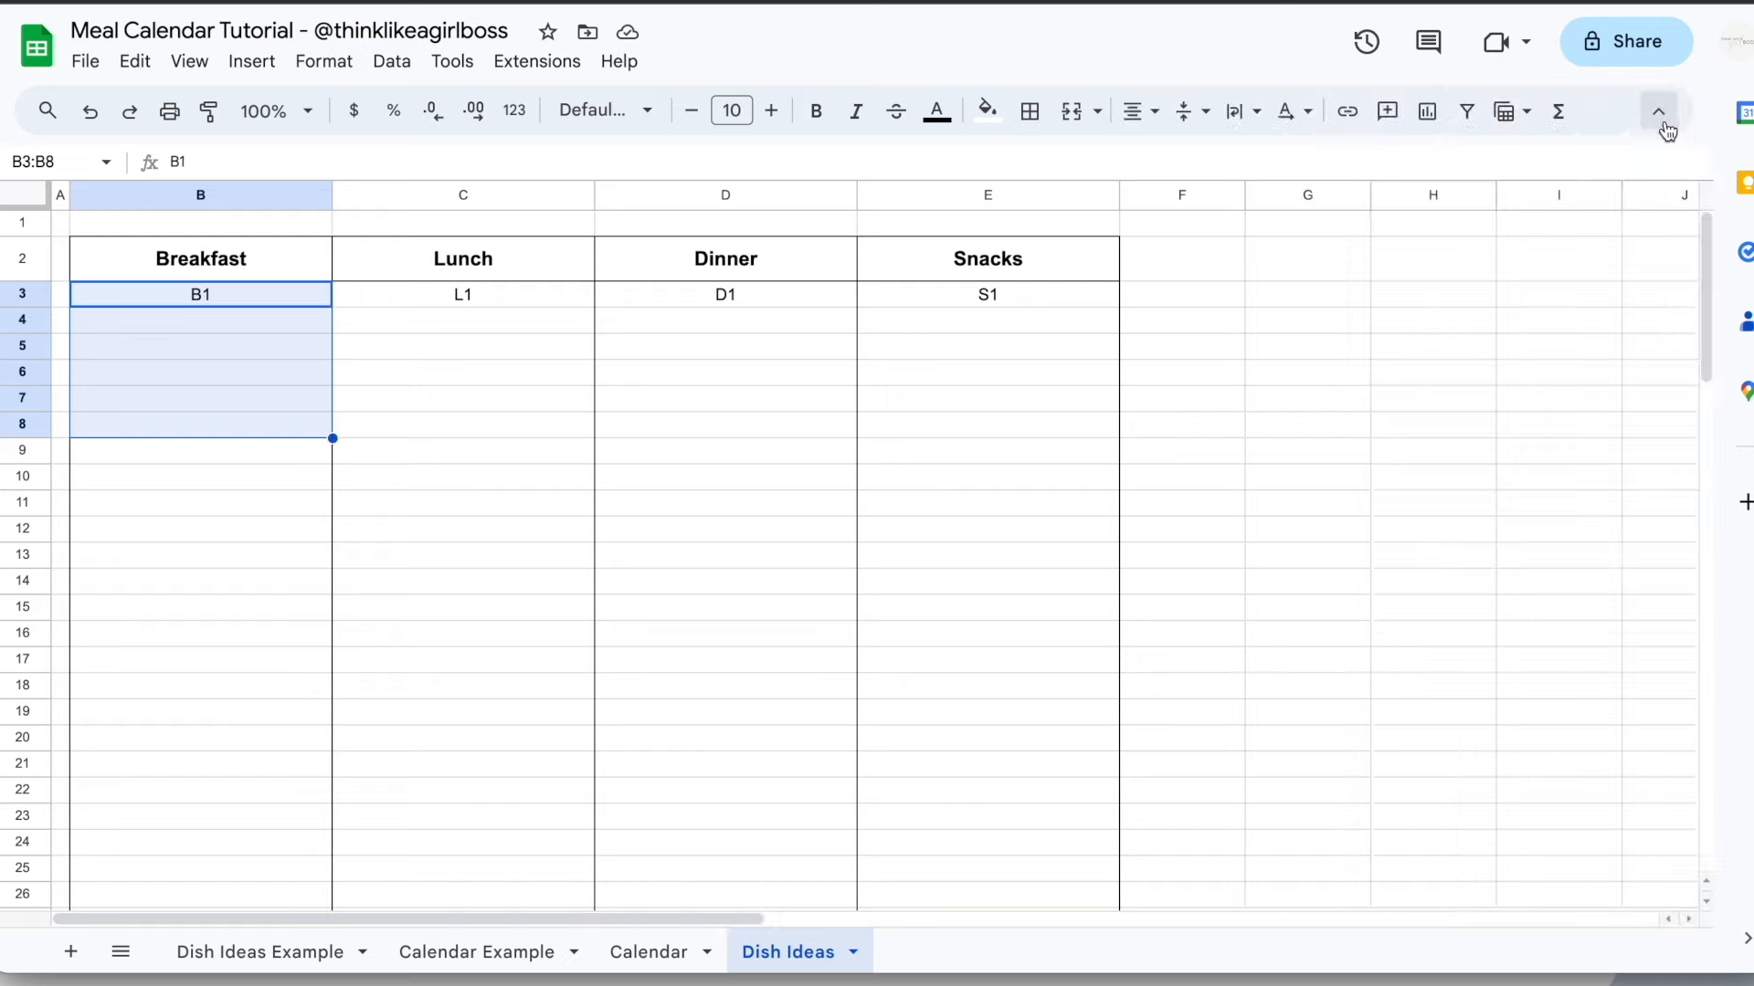
Check the options offered by the breakfast drop-down in Calendar cell E6, and return to the Dish Ideas sheet
click(655, 955)
click(695, 546)
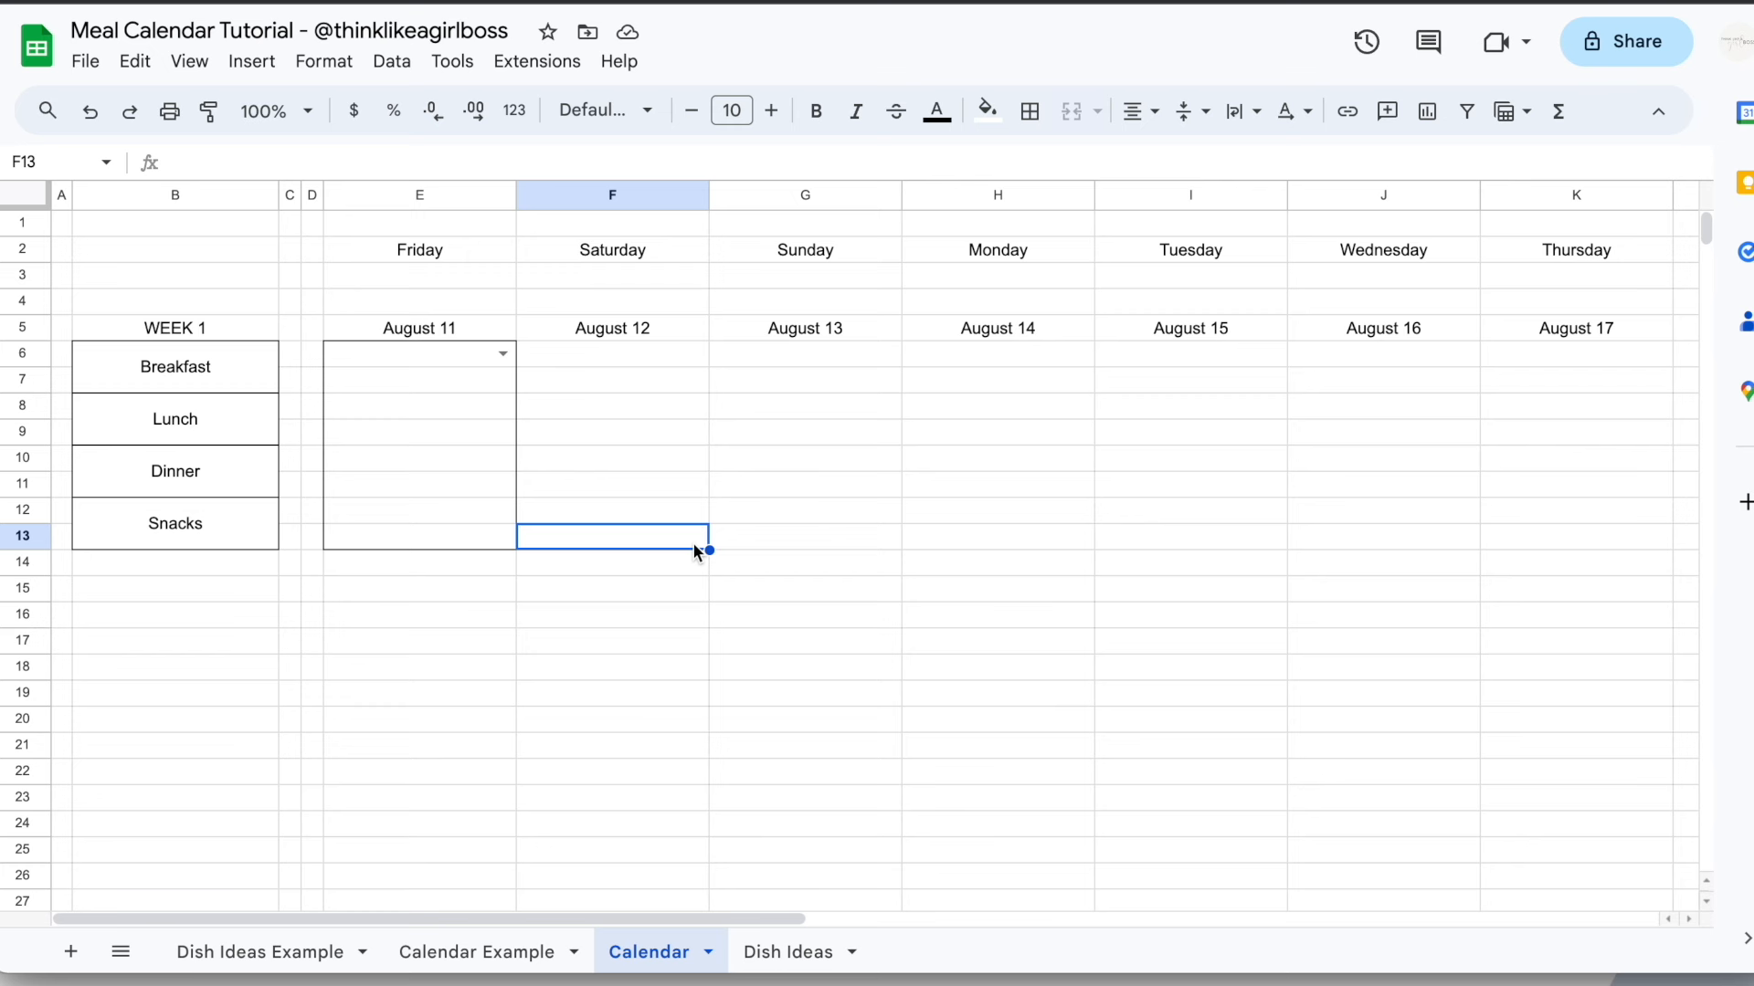
click(502, 355)
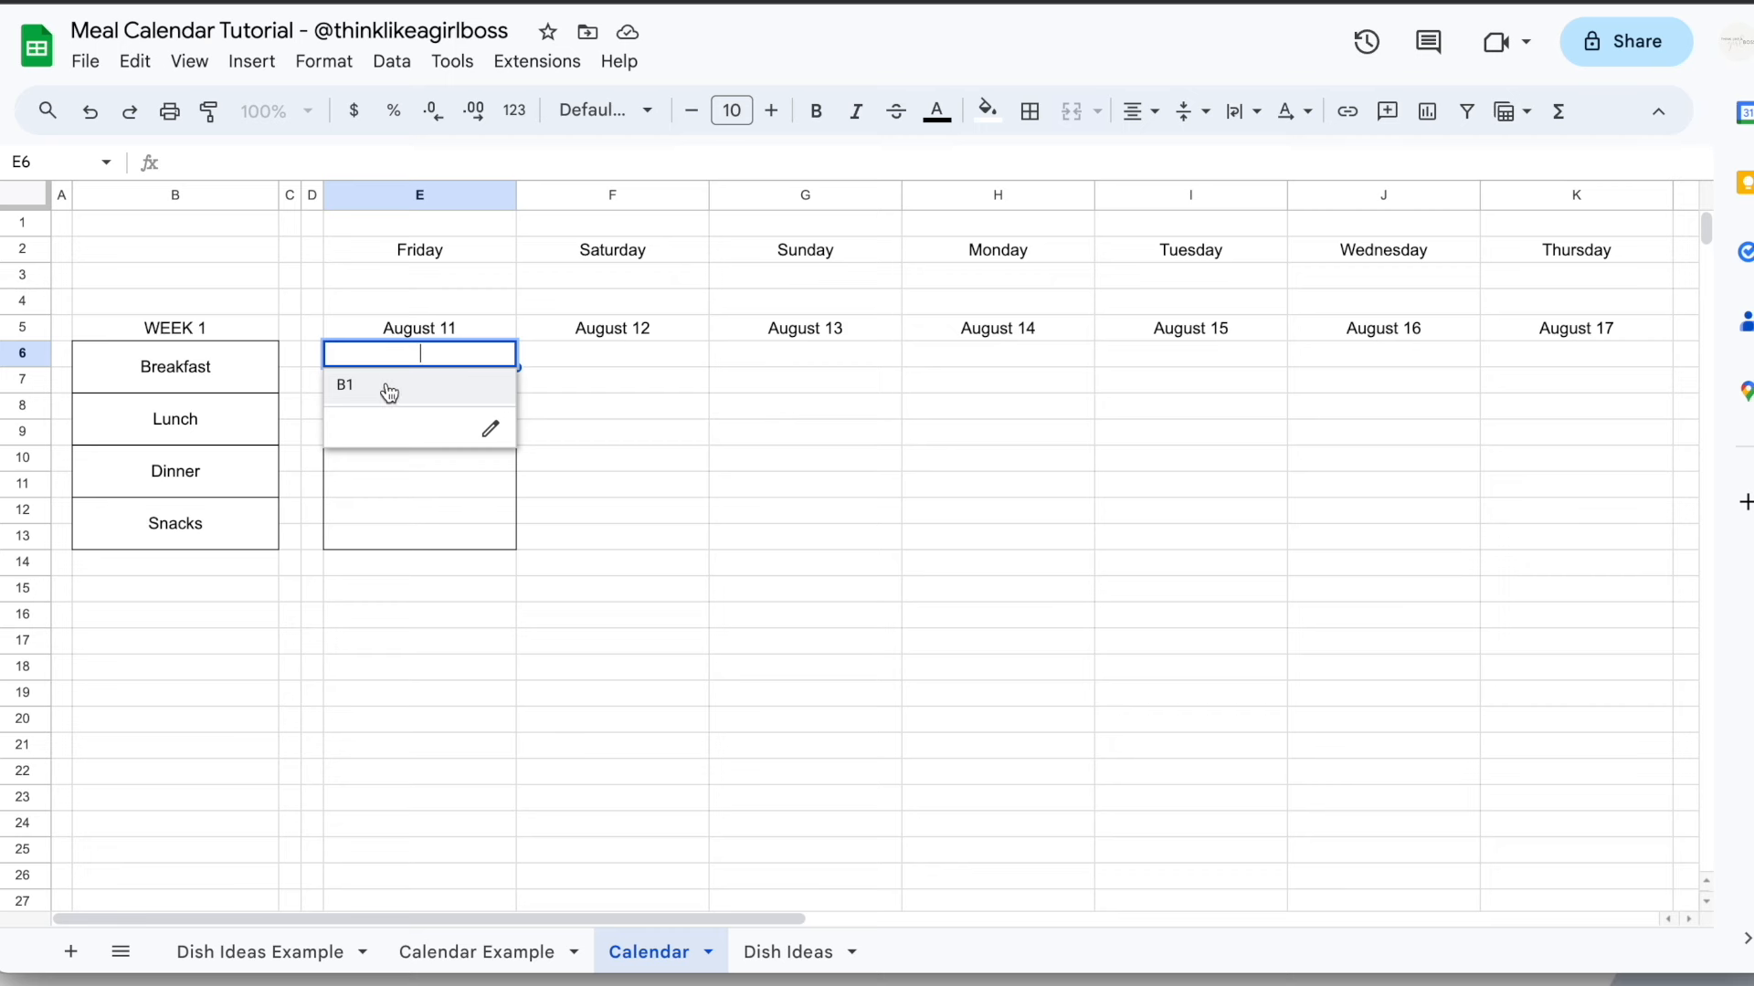
click(718, 380)
click(779, 952)
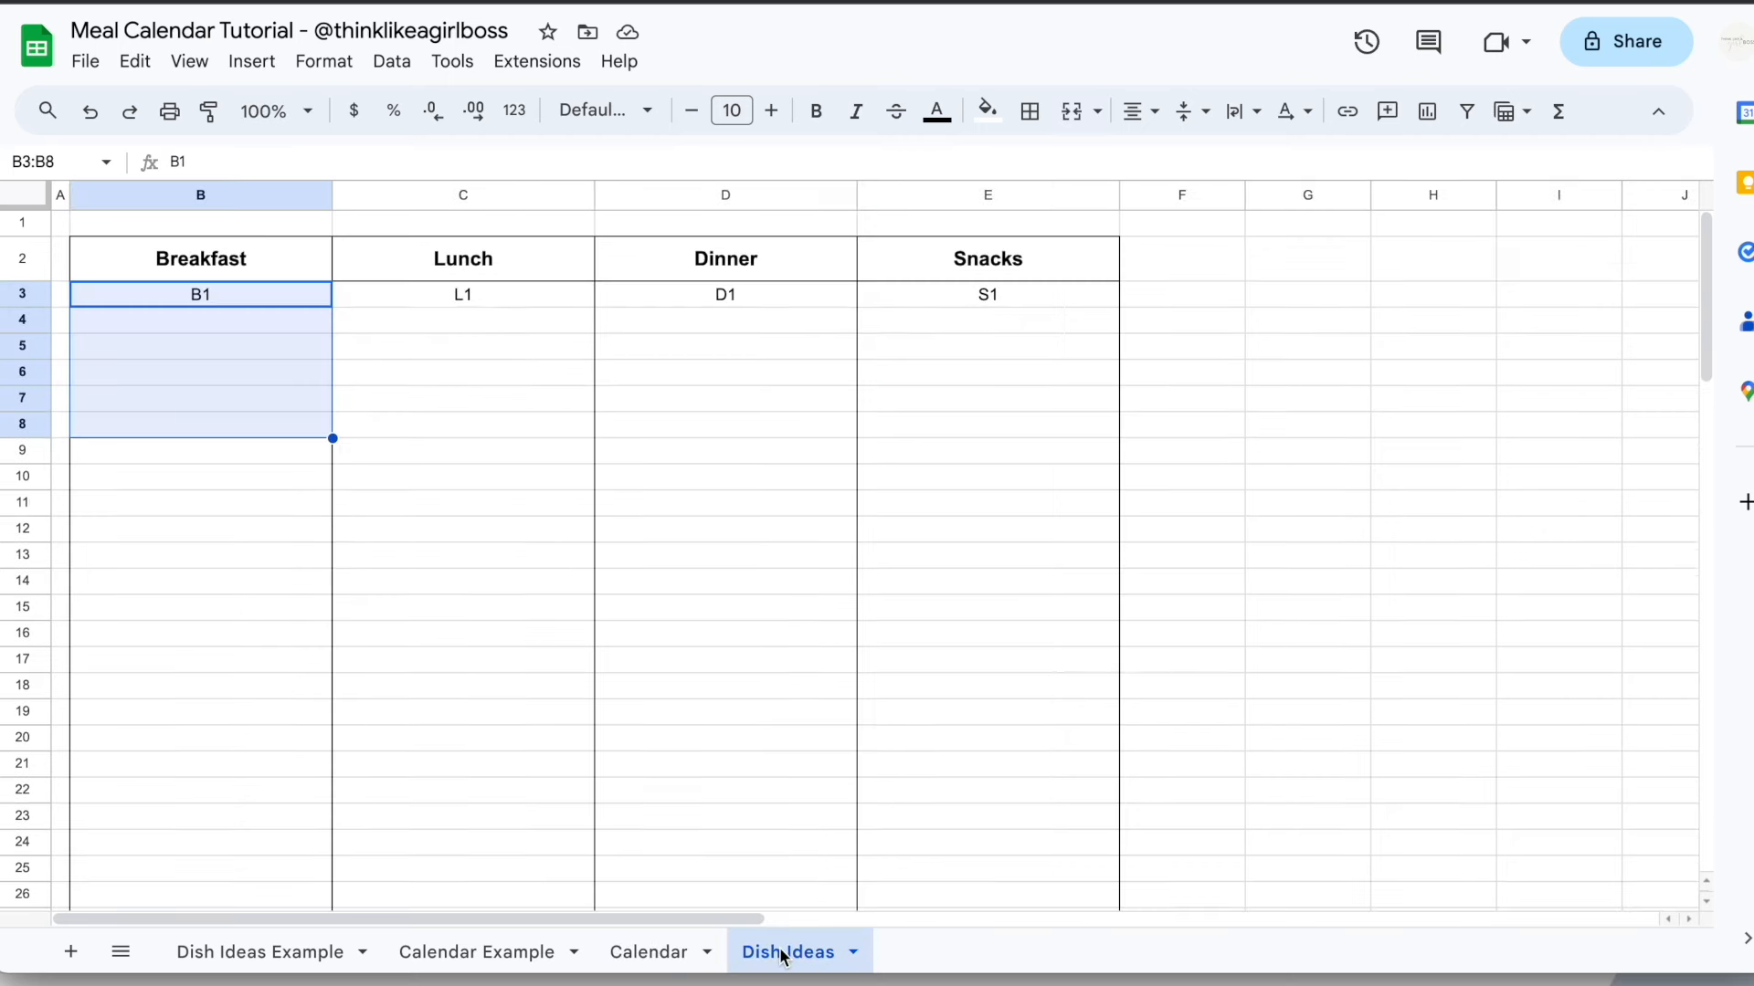
Add the dish B2 in cell B100, the last row of the Breakfast column on the Dish Ideas sheet
click(451, 635)
scroll(439, 740, down, 20)
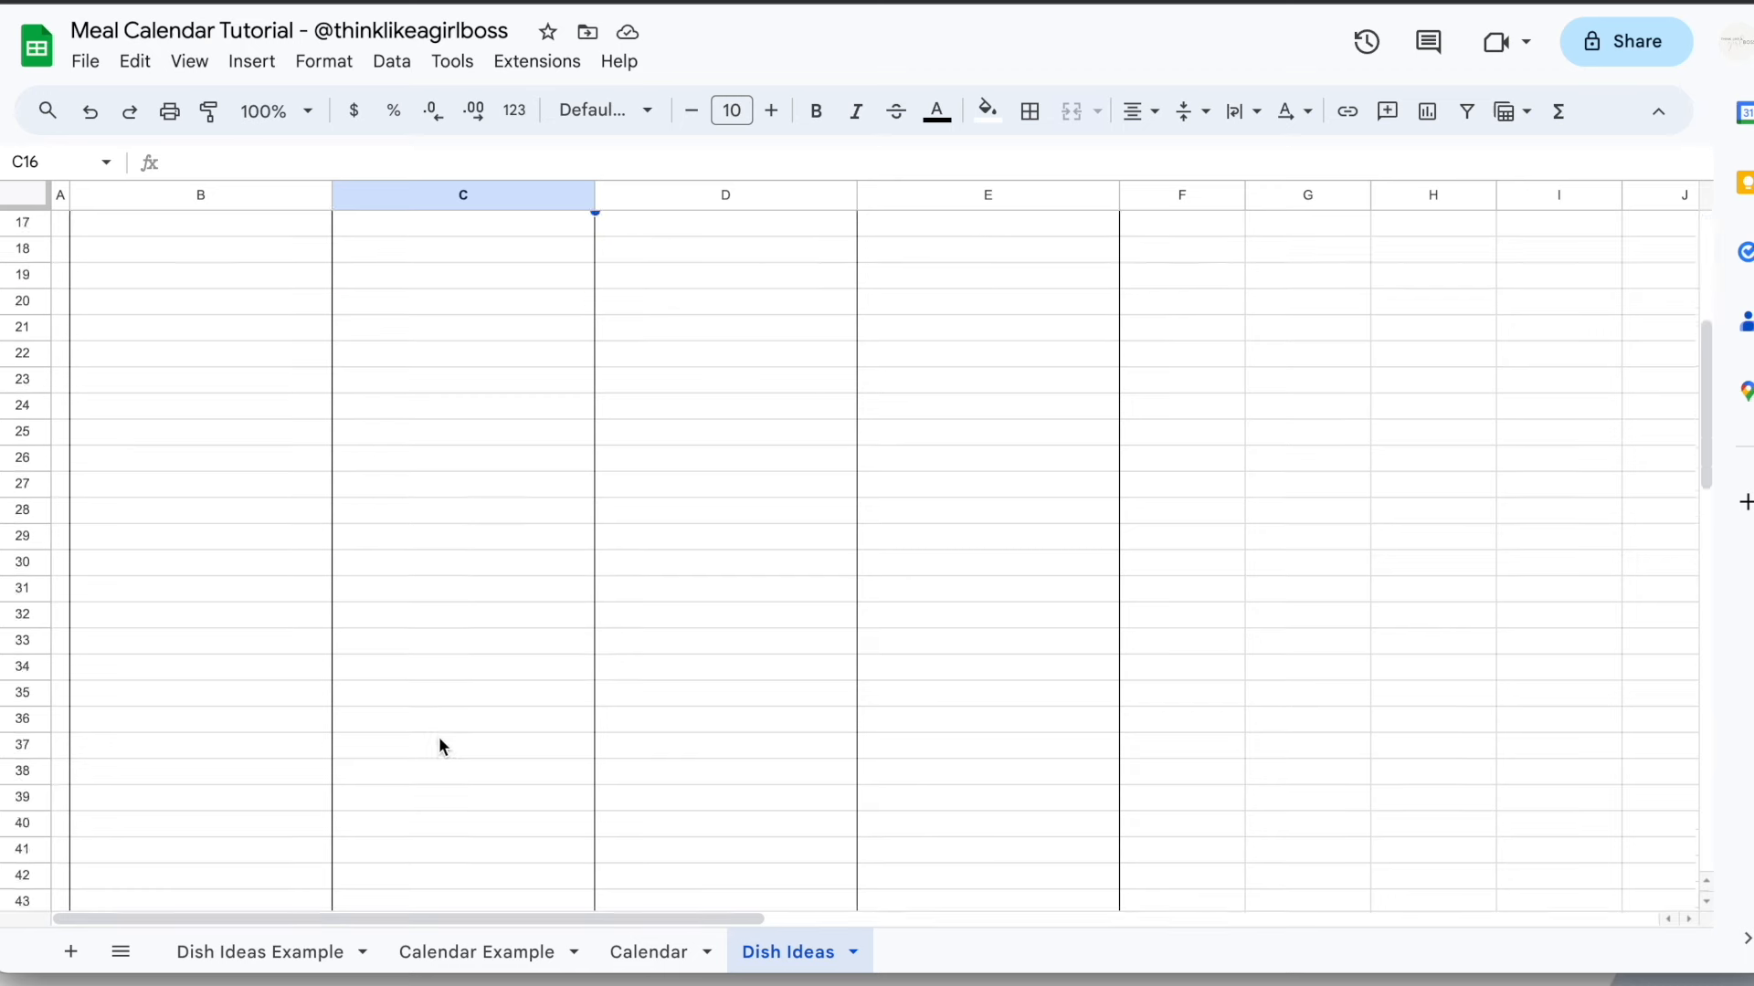
click(294, 824)
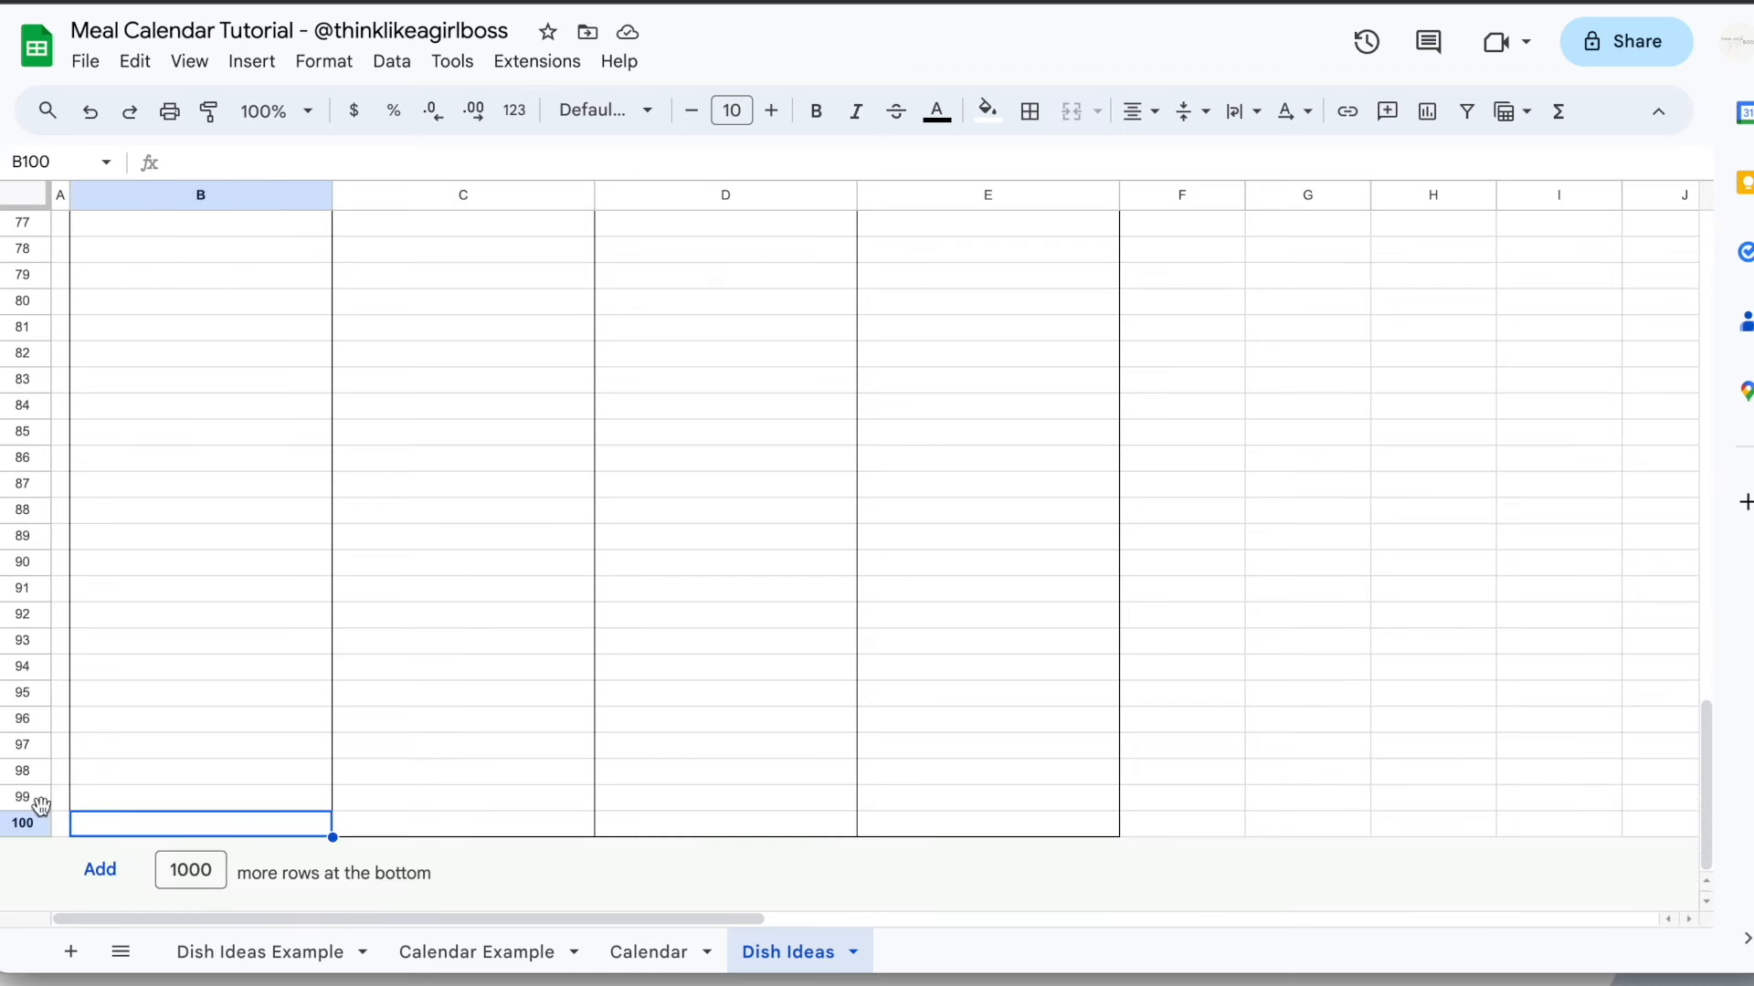
scroll(496, 477, up, 20)
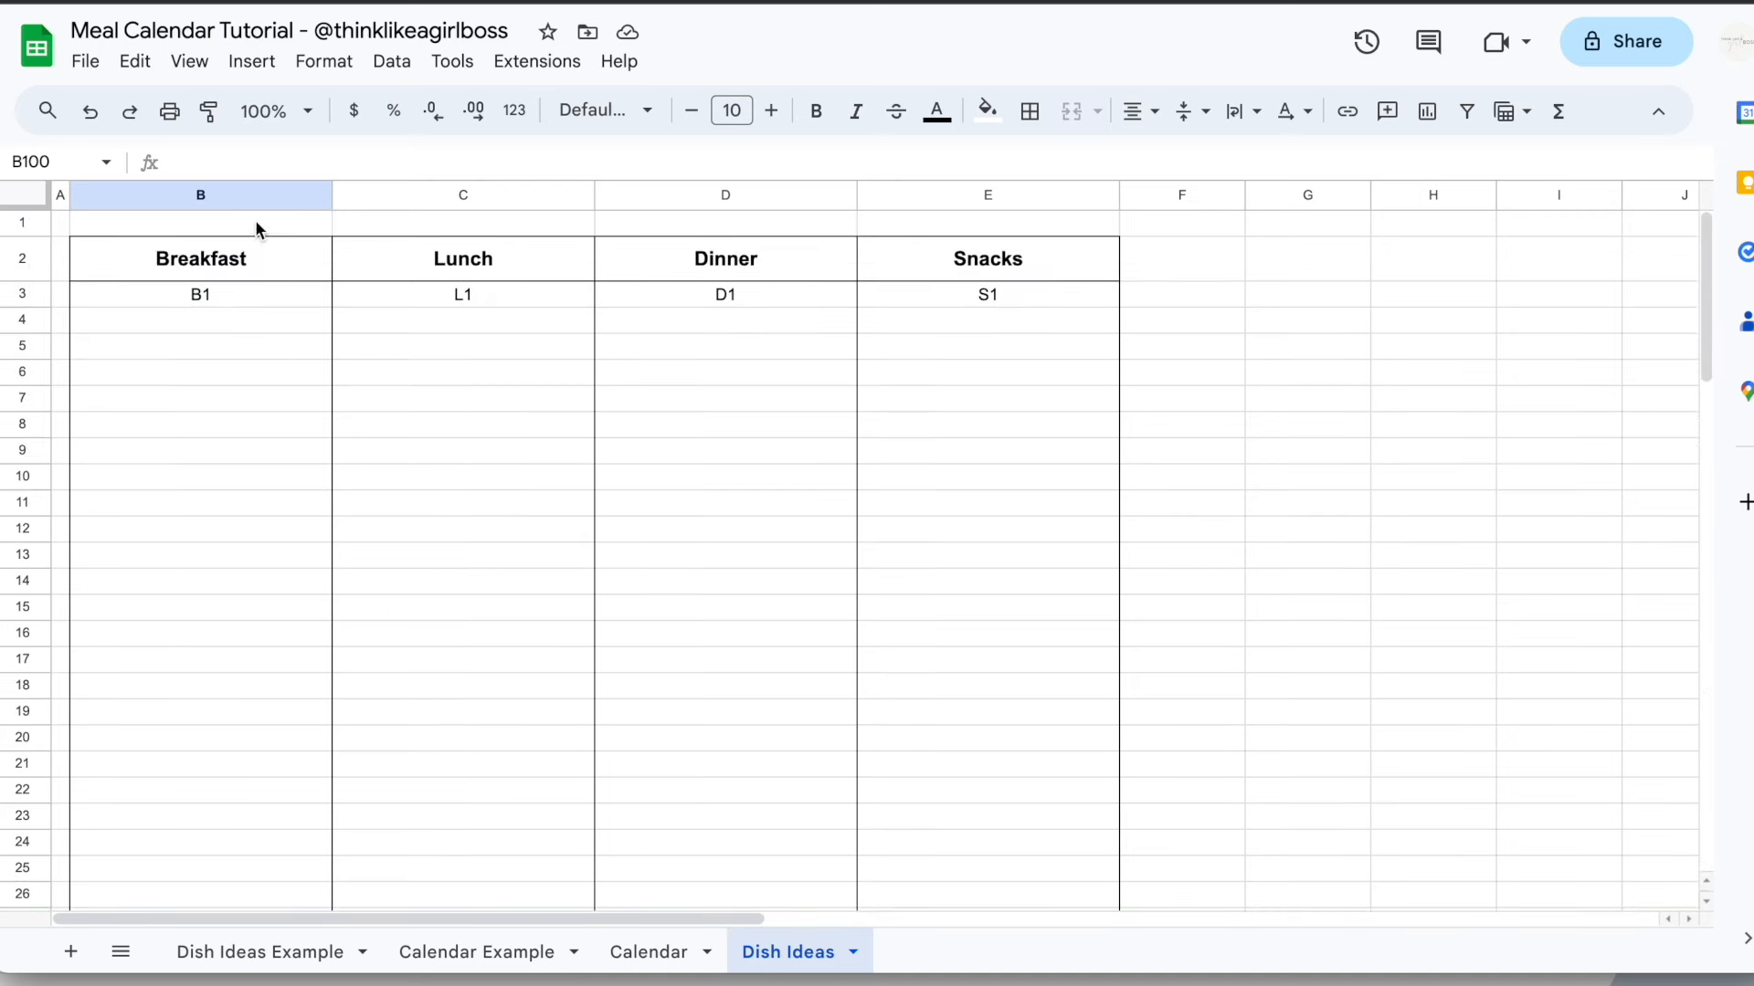
scroll(252, 464, down, 20)
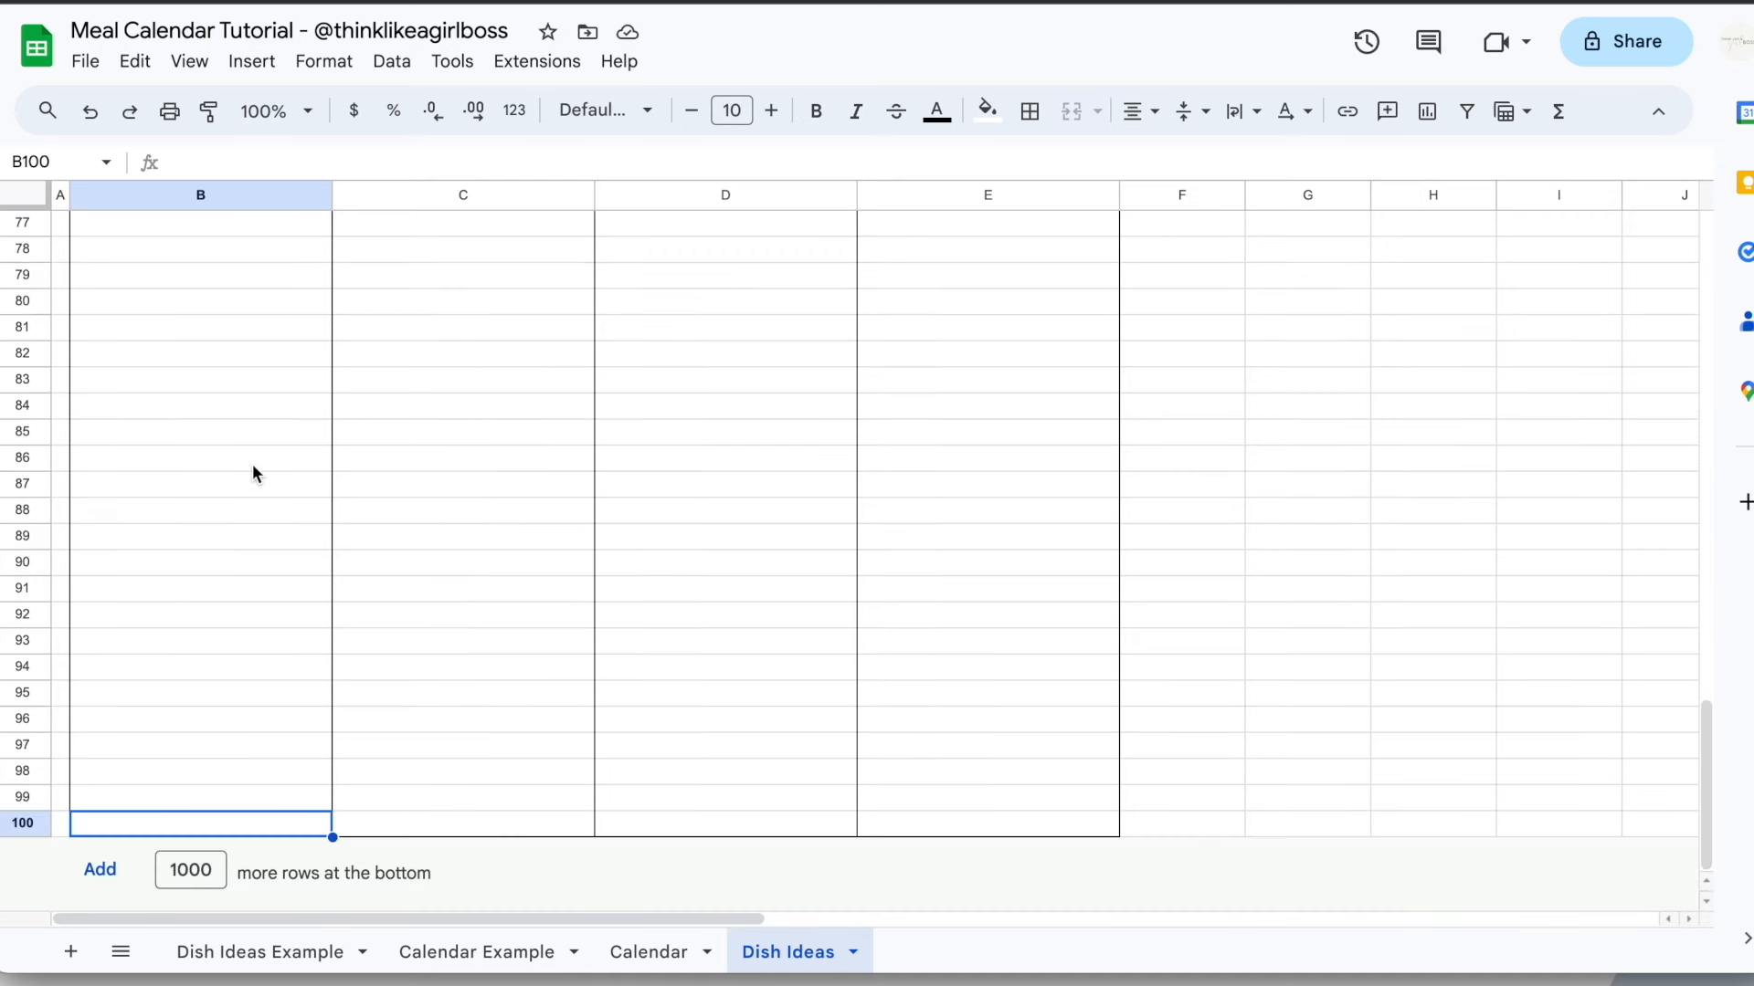
Check on the Calendar sheet whether the breakfast drop-down in E6 offers the dish added in row 100
click(673, 950)
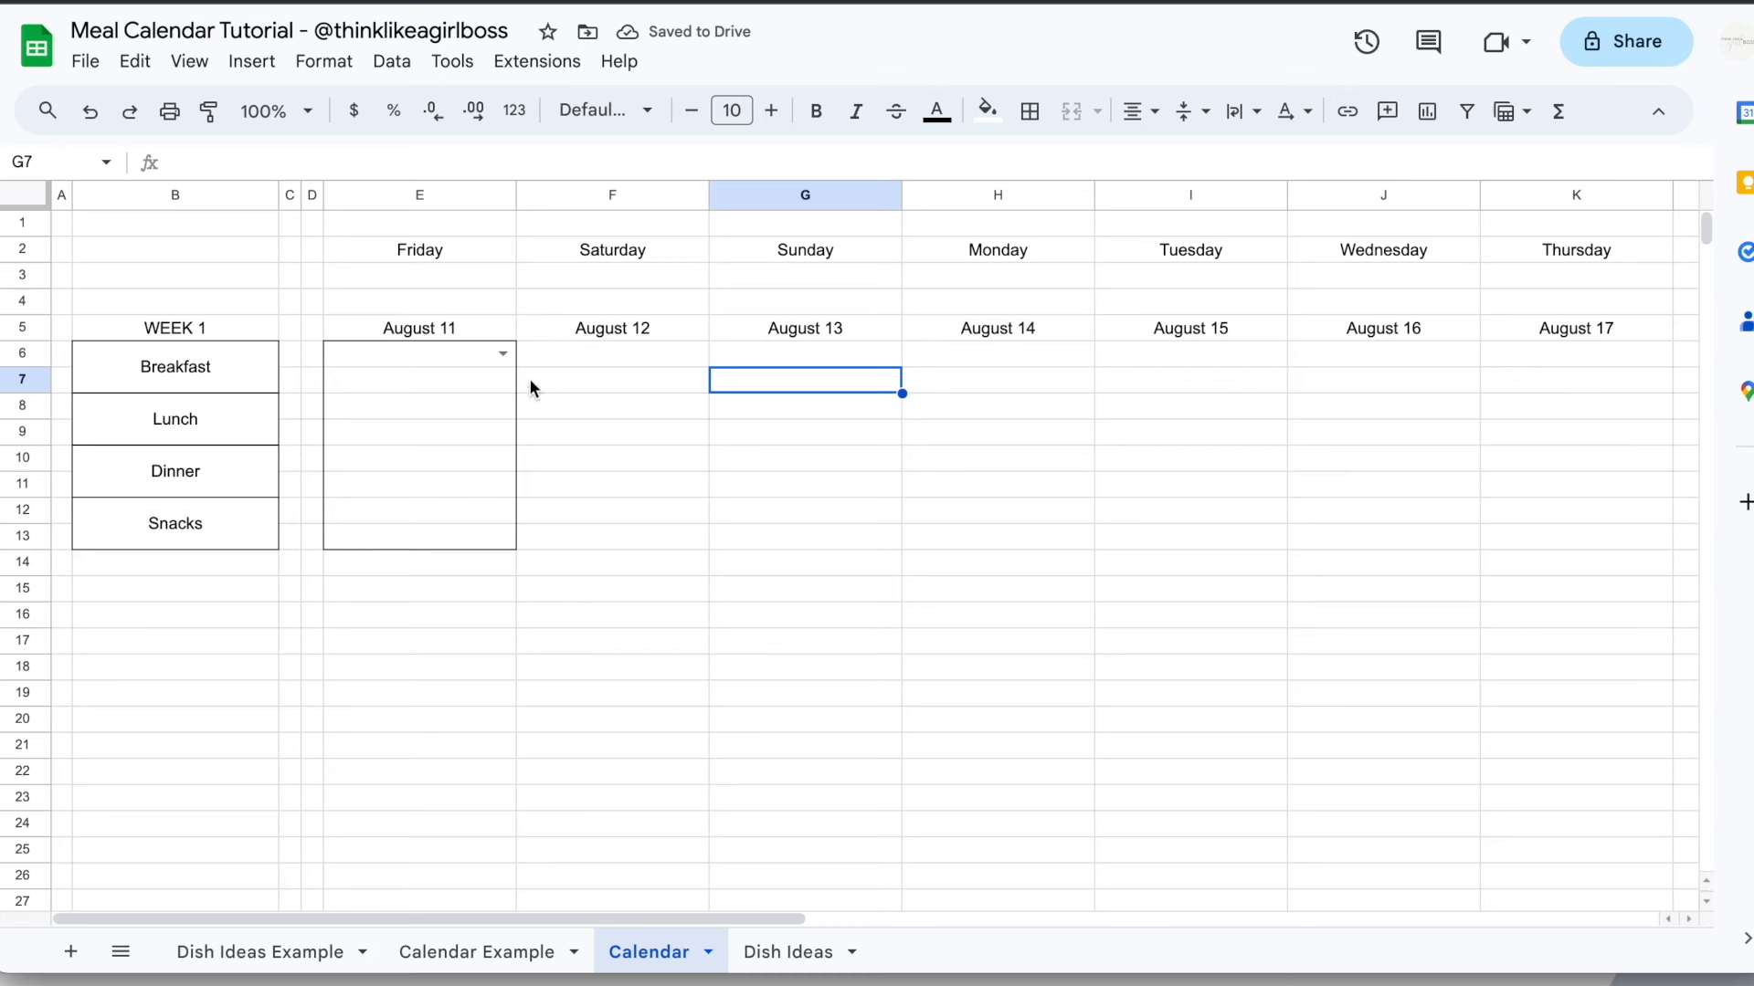
click(505, 356)
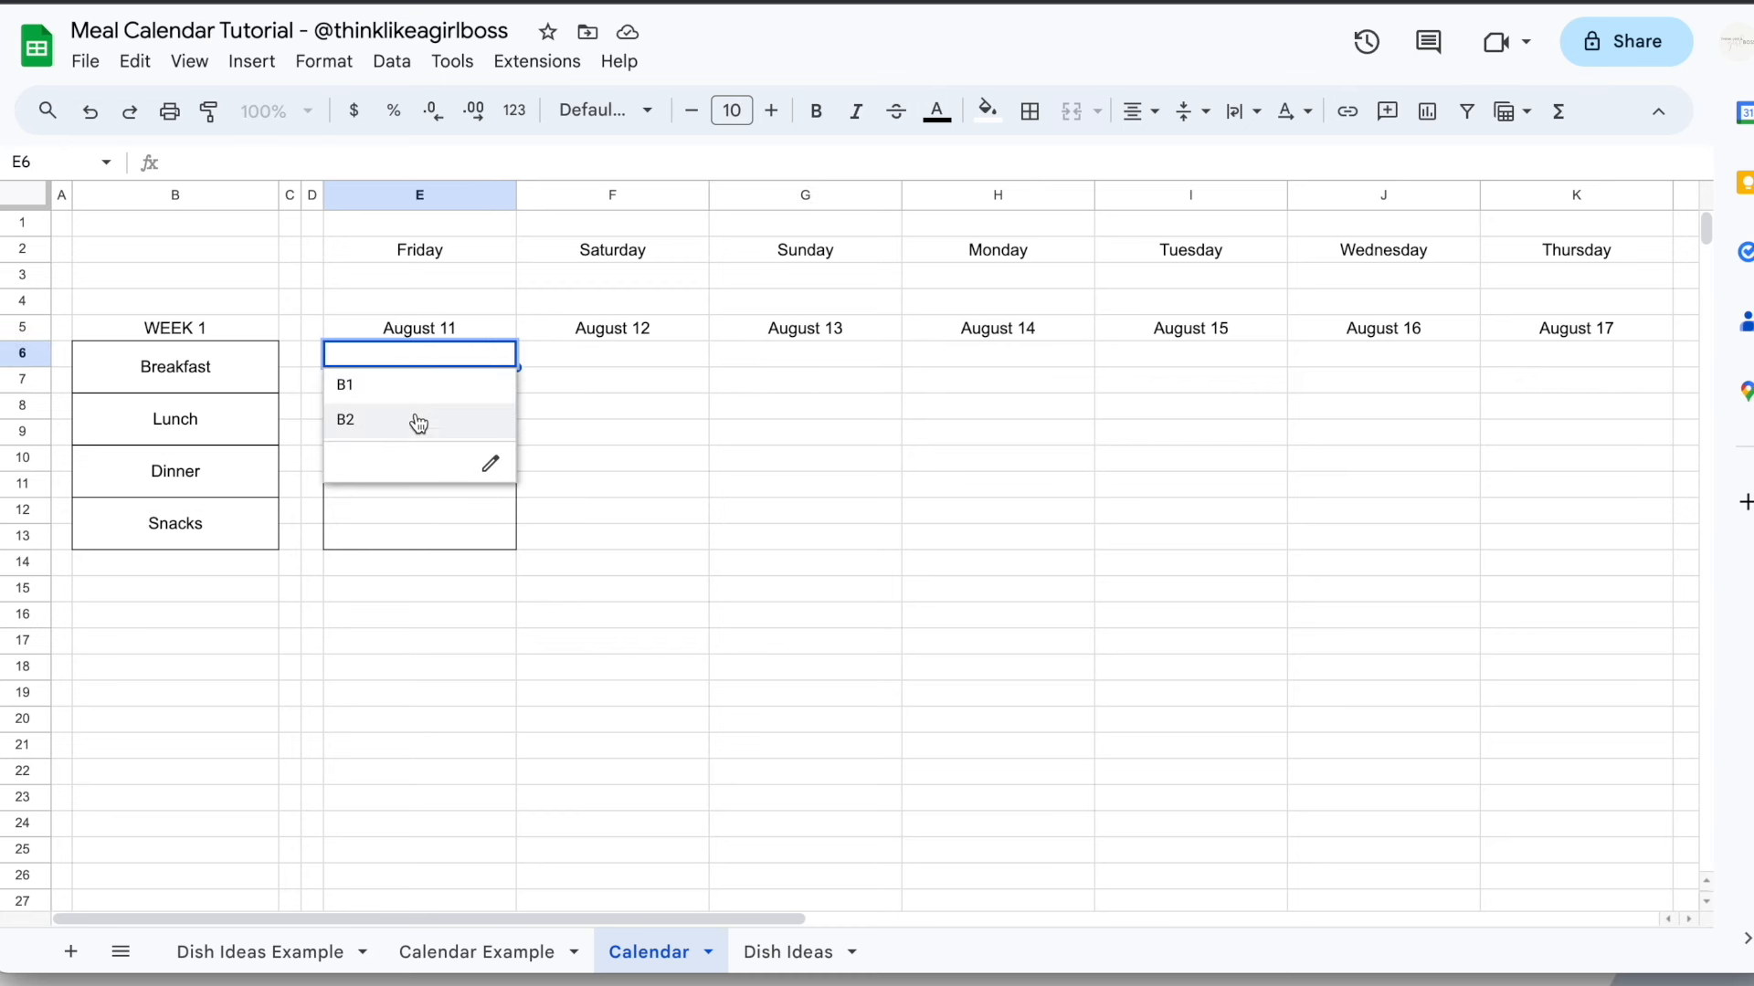
click(558, 397)
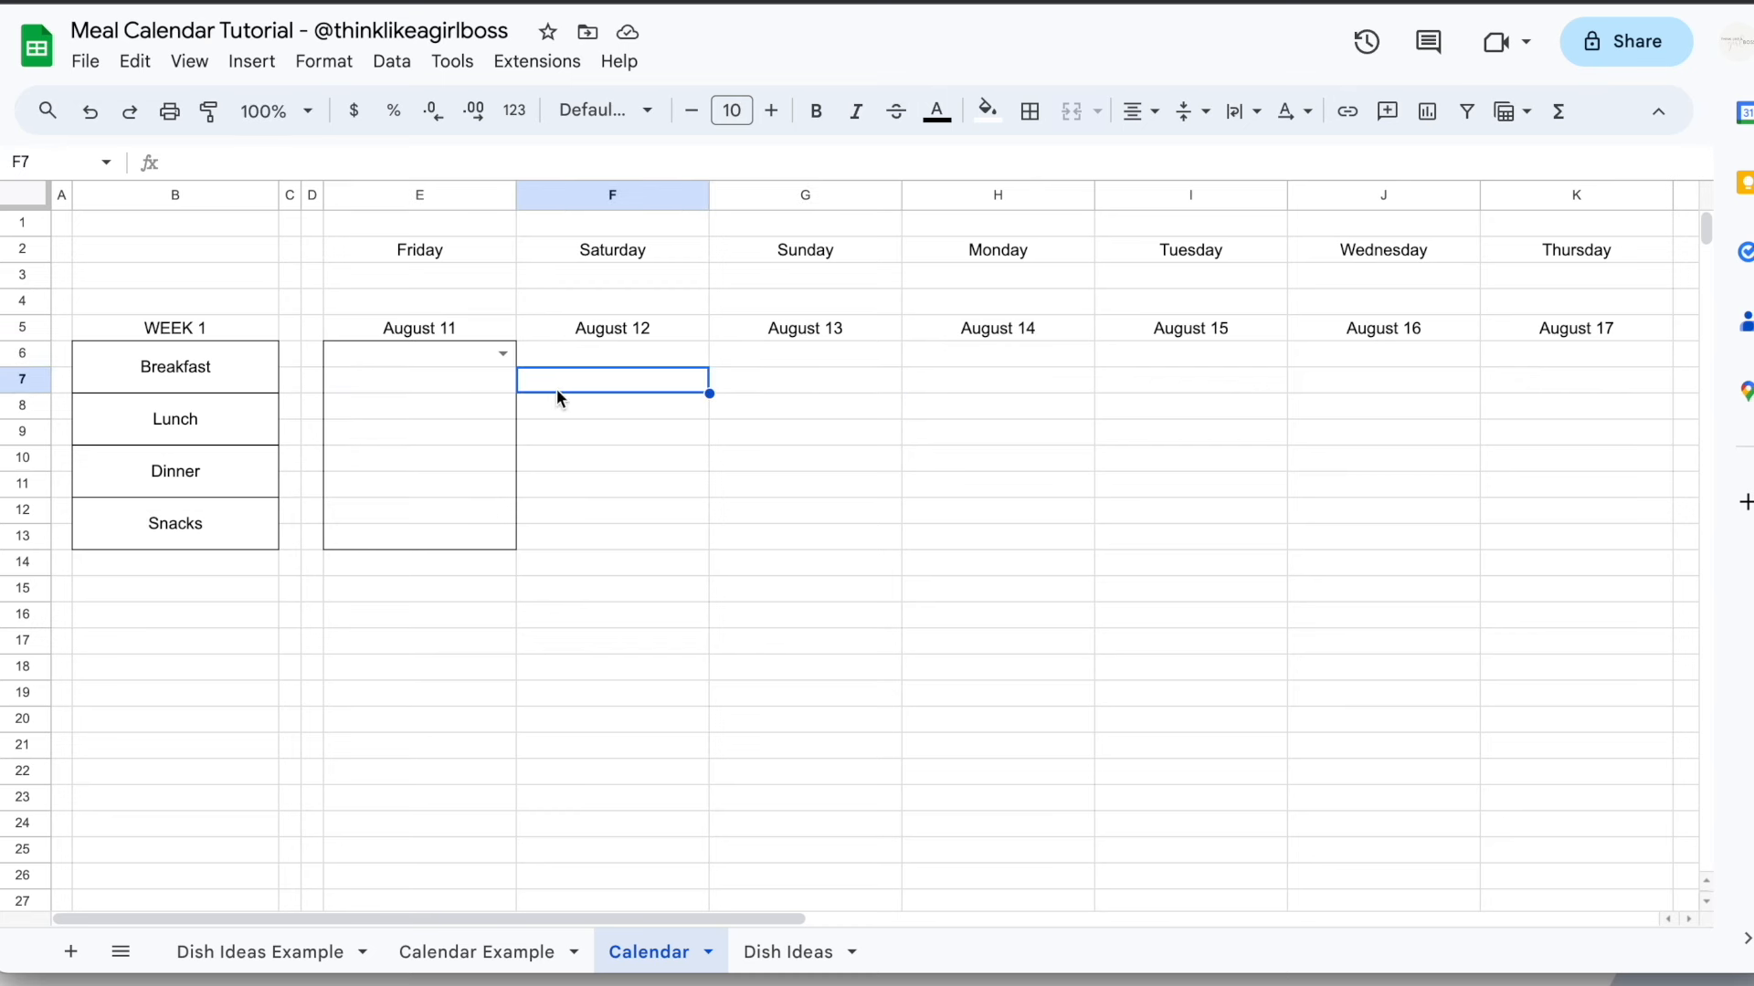
Review the Breakfast column on the Dish Ideas sheet from the first dish in B3 to the last in B100
click(769, 940)
click(249, 493)
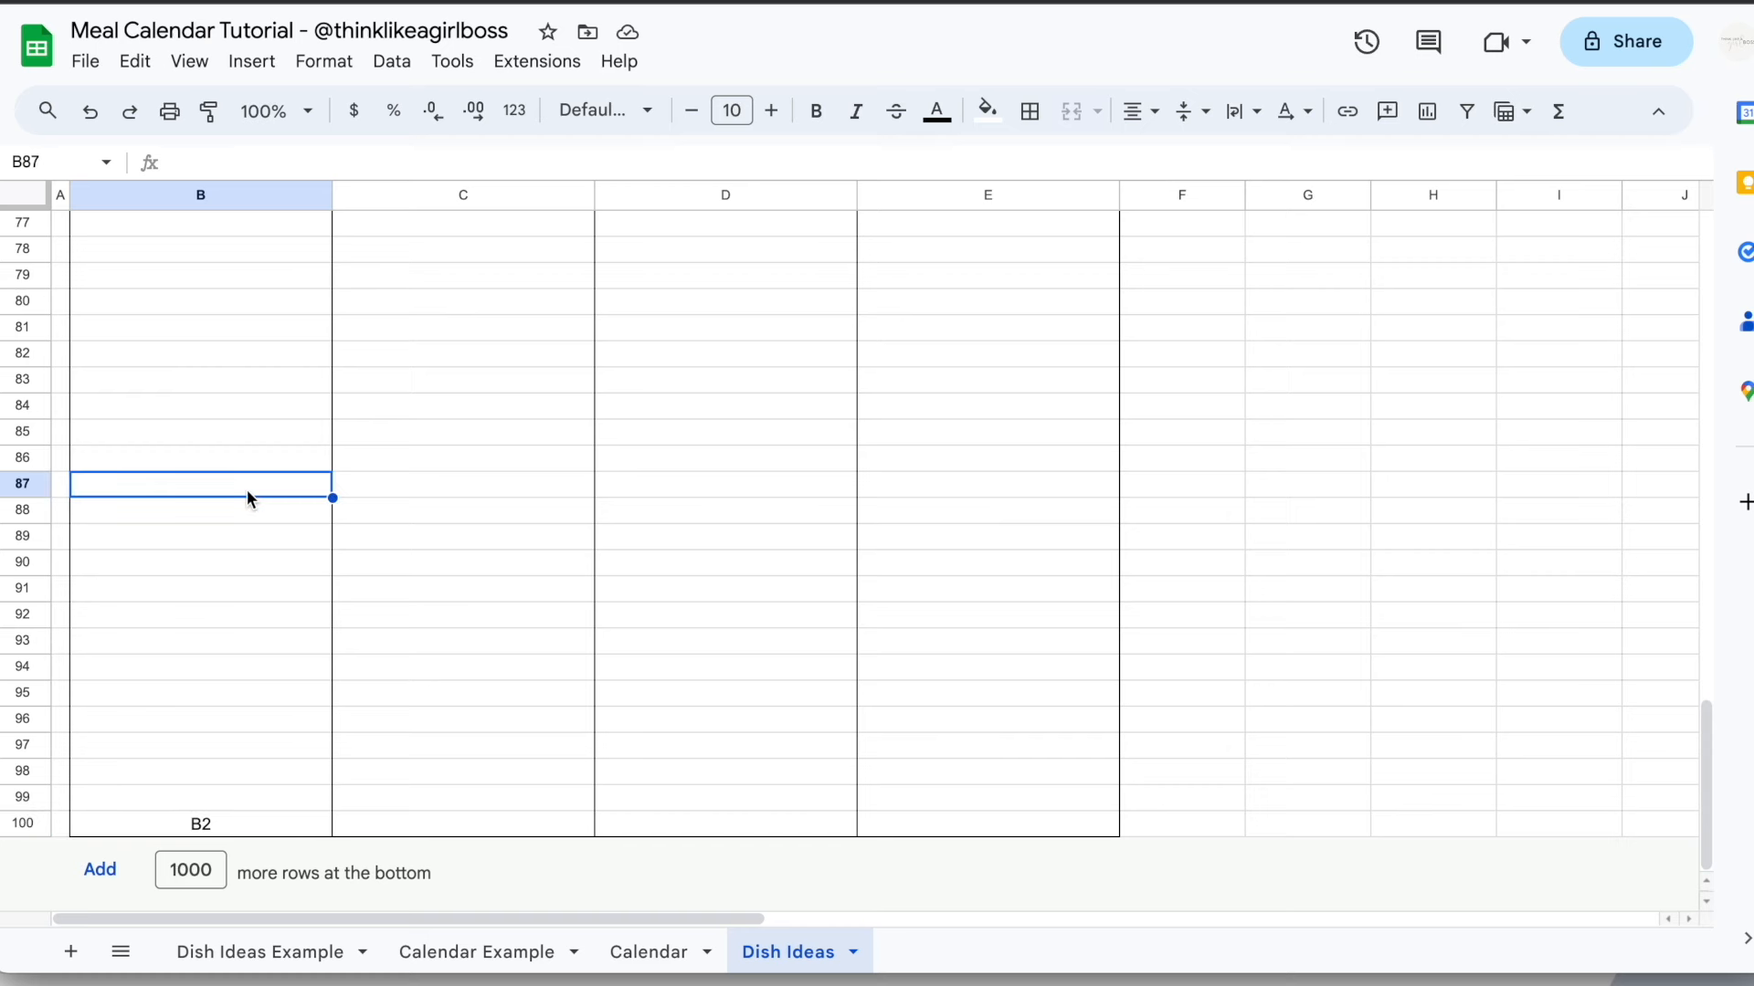
scroll(247, 490, up, 20)
click(201, 302)
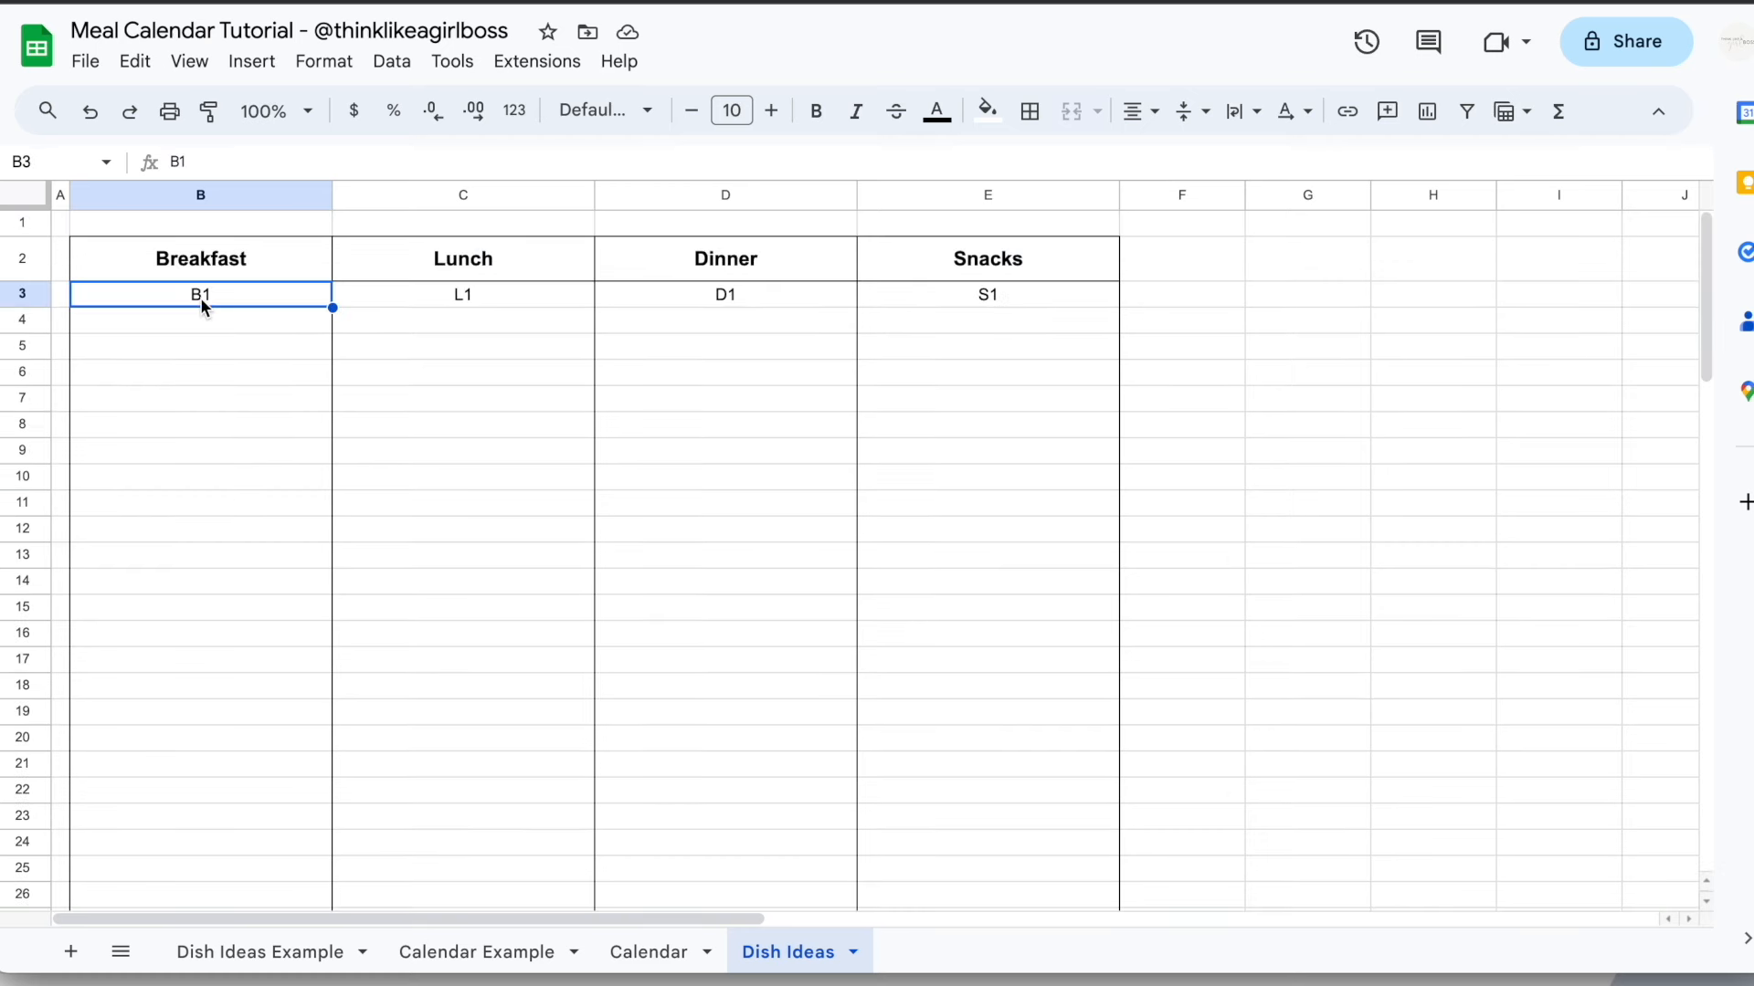
scroll(243, 659, down, 20)
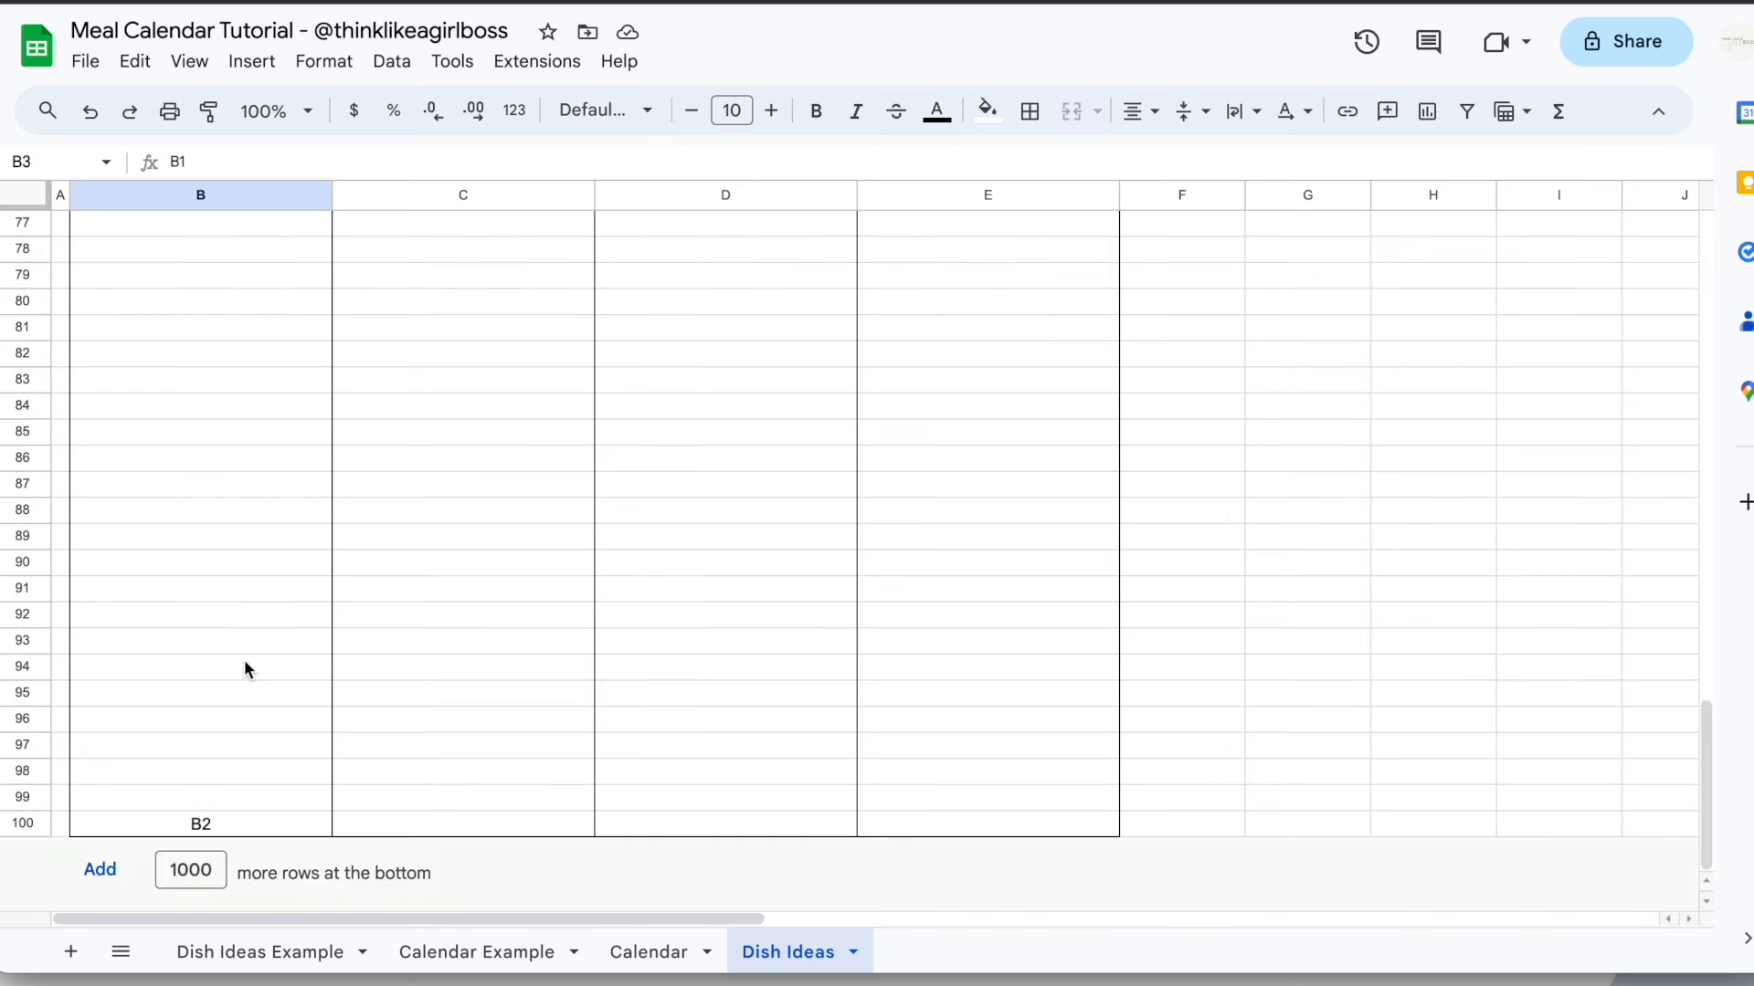
click(247, 826)
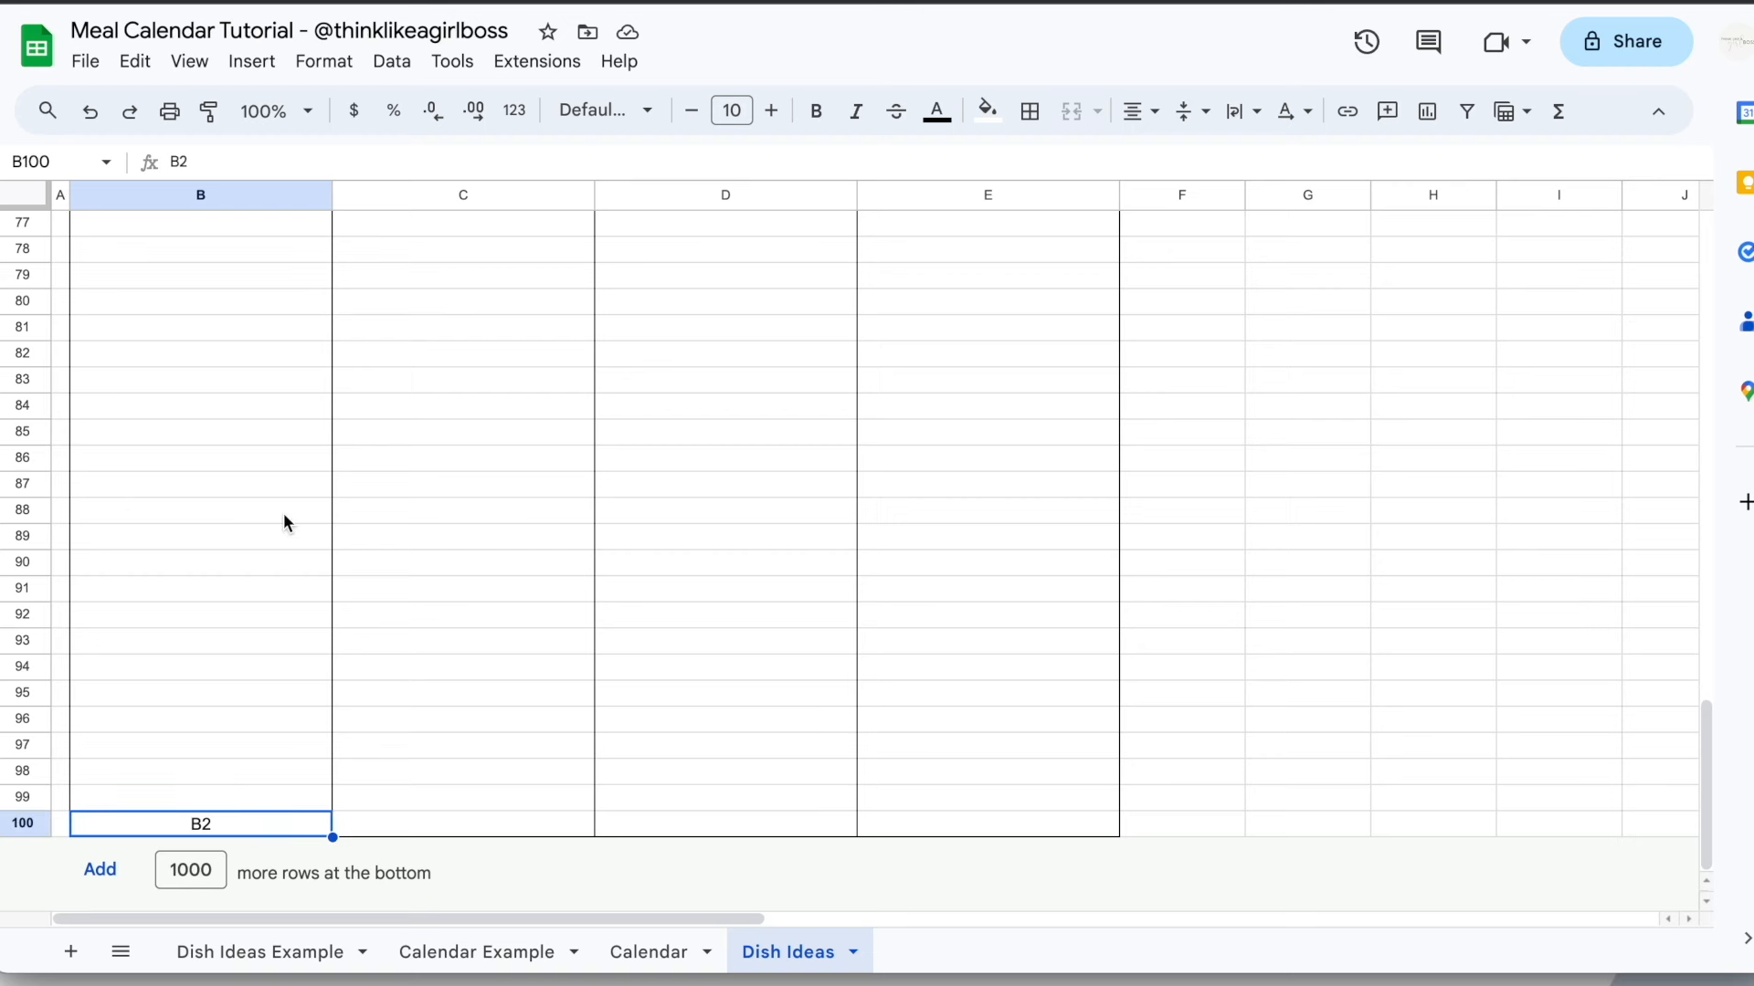
scroll(283, 512, up, 20)
Return to the Calendar sheet and inspect the E6 breakfast drop-down's options and the lunch, dinner and snack cells beneath it
click(653, 951)
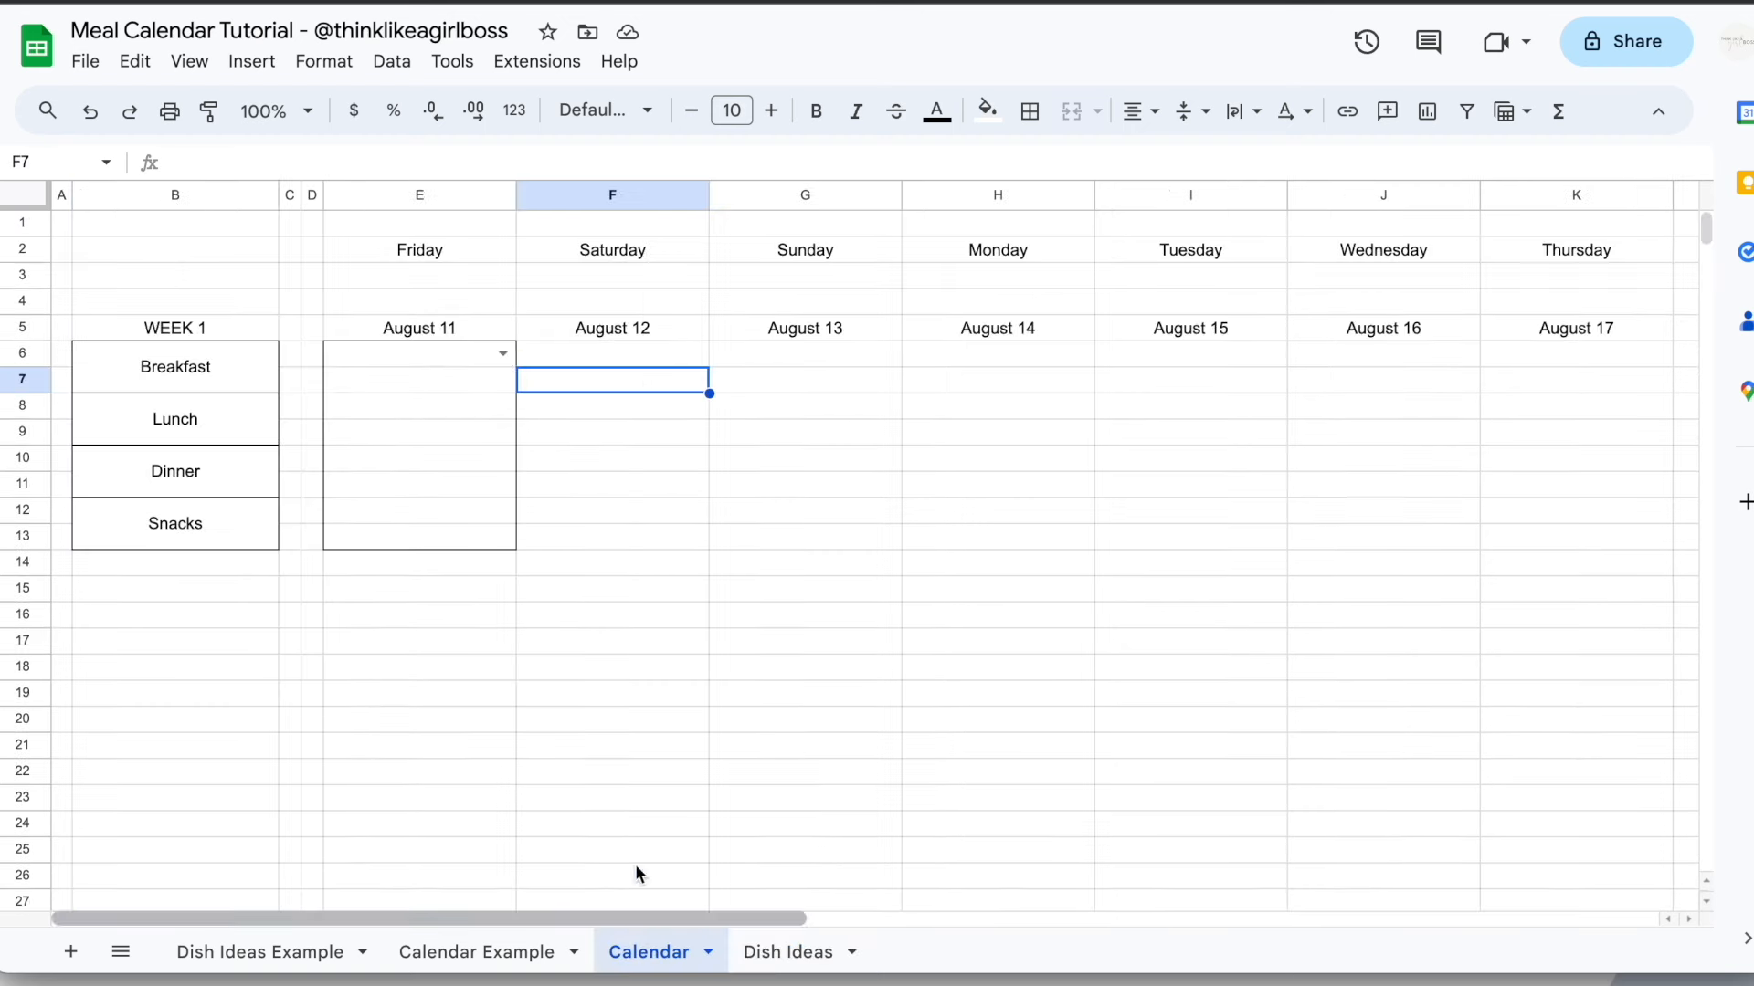
click(503, 355)
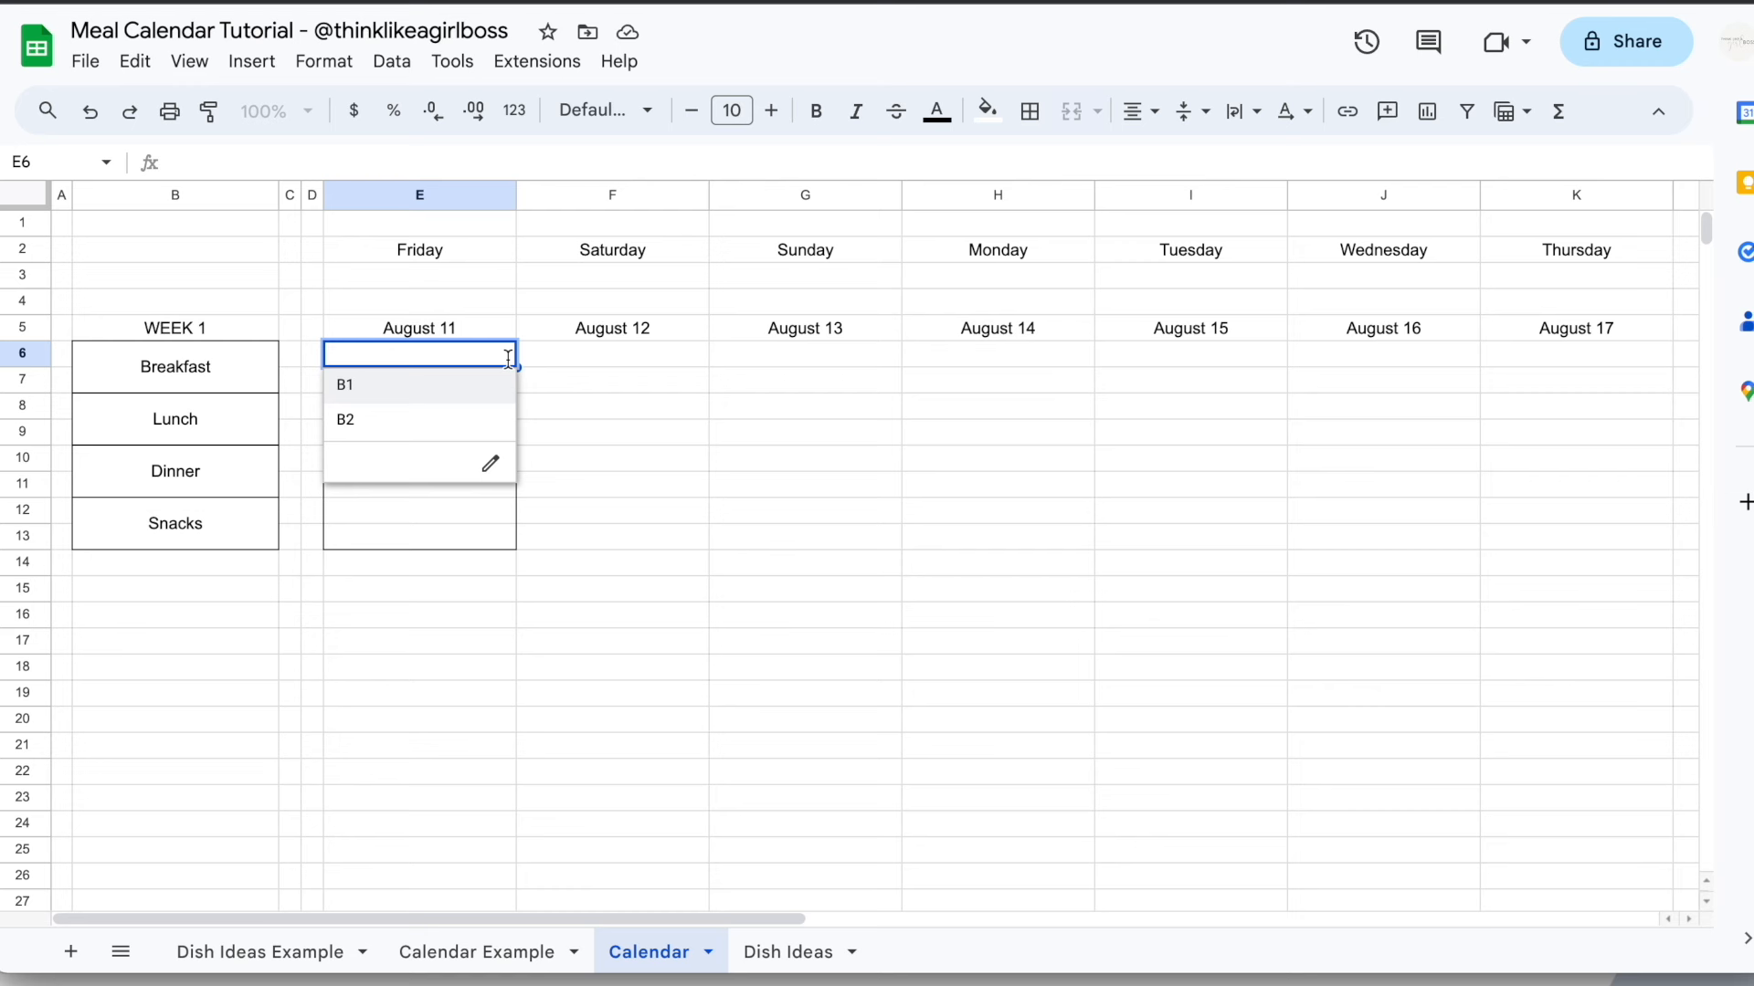
click(669, 419)
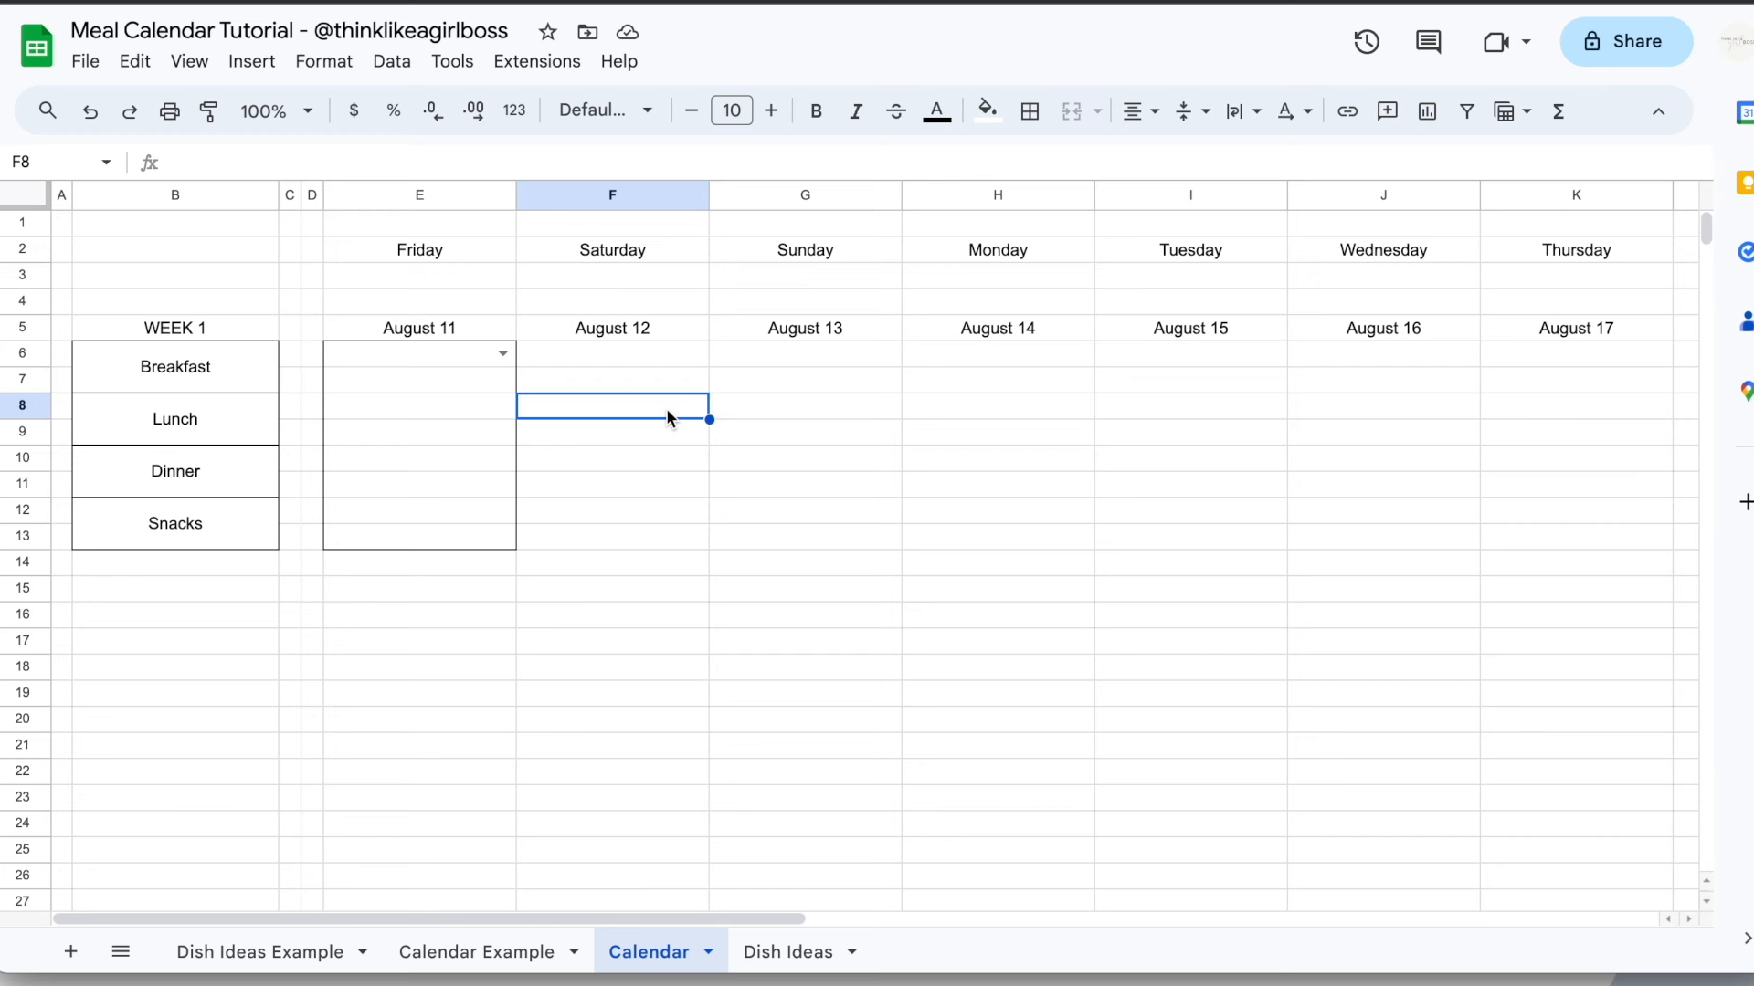
click(439, 404)
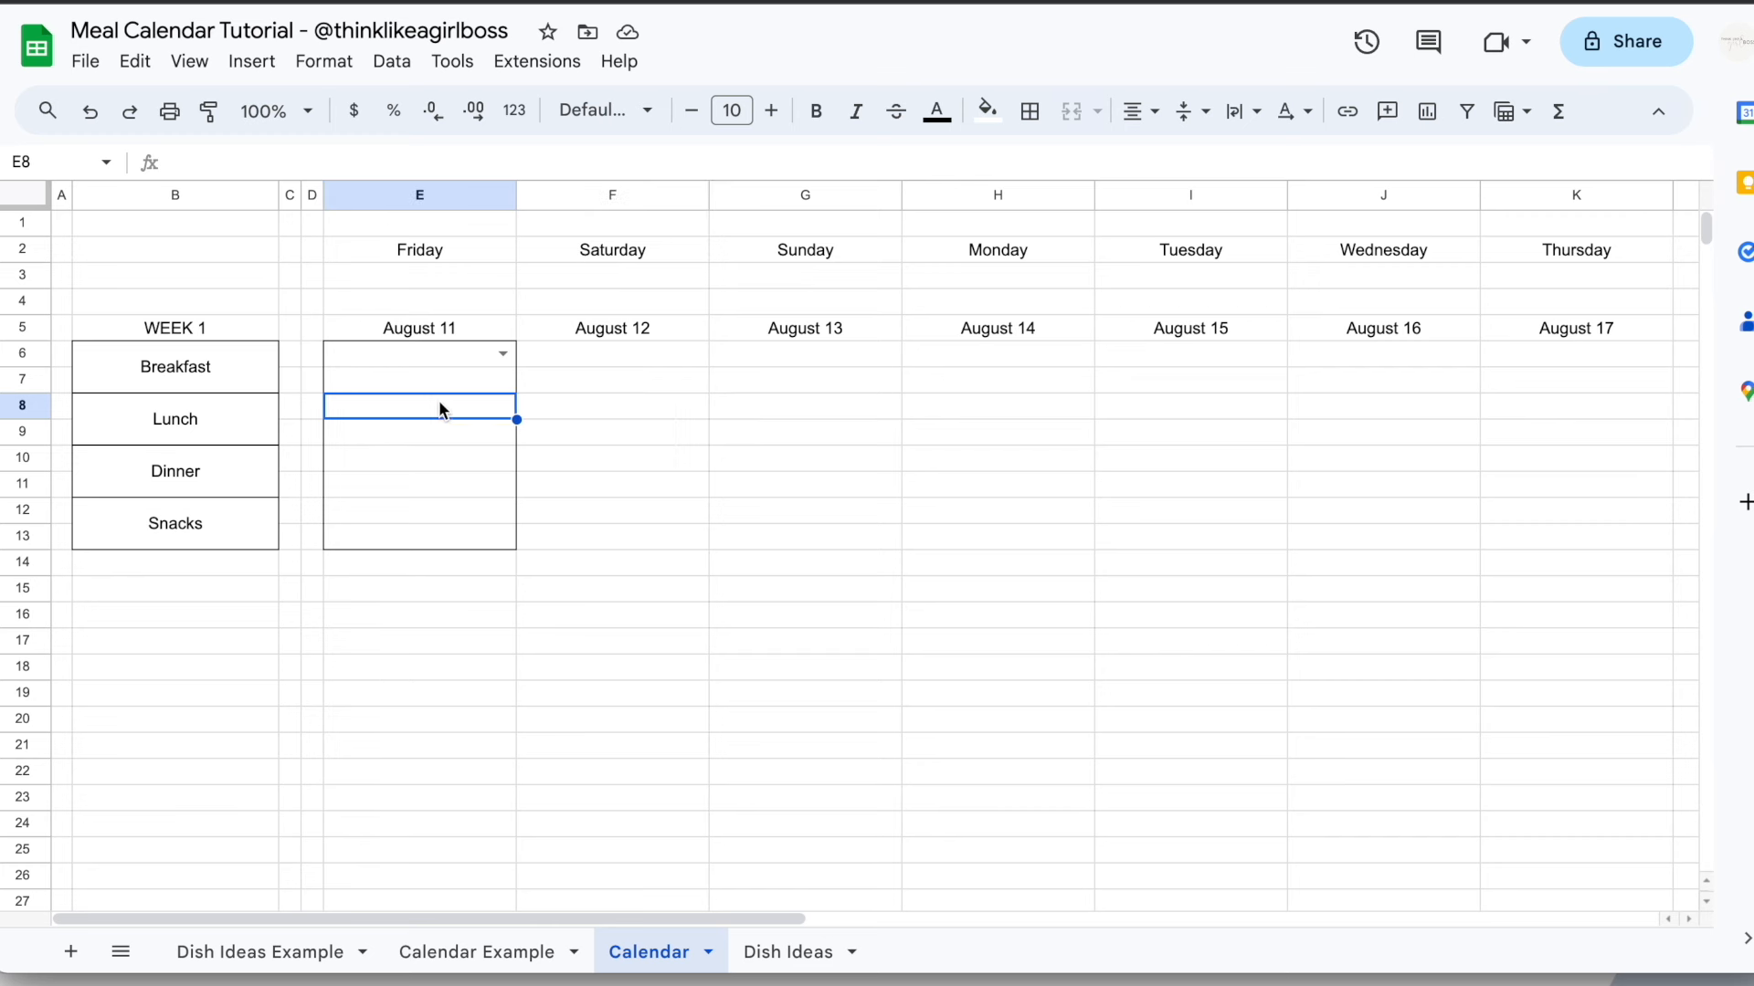
click(409, 449)
click(400, 513)
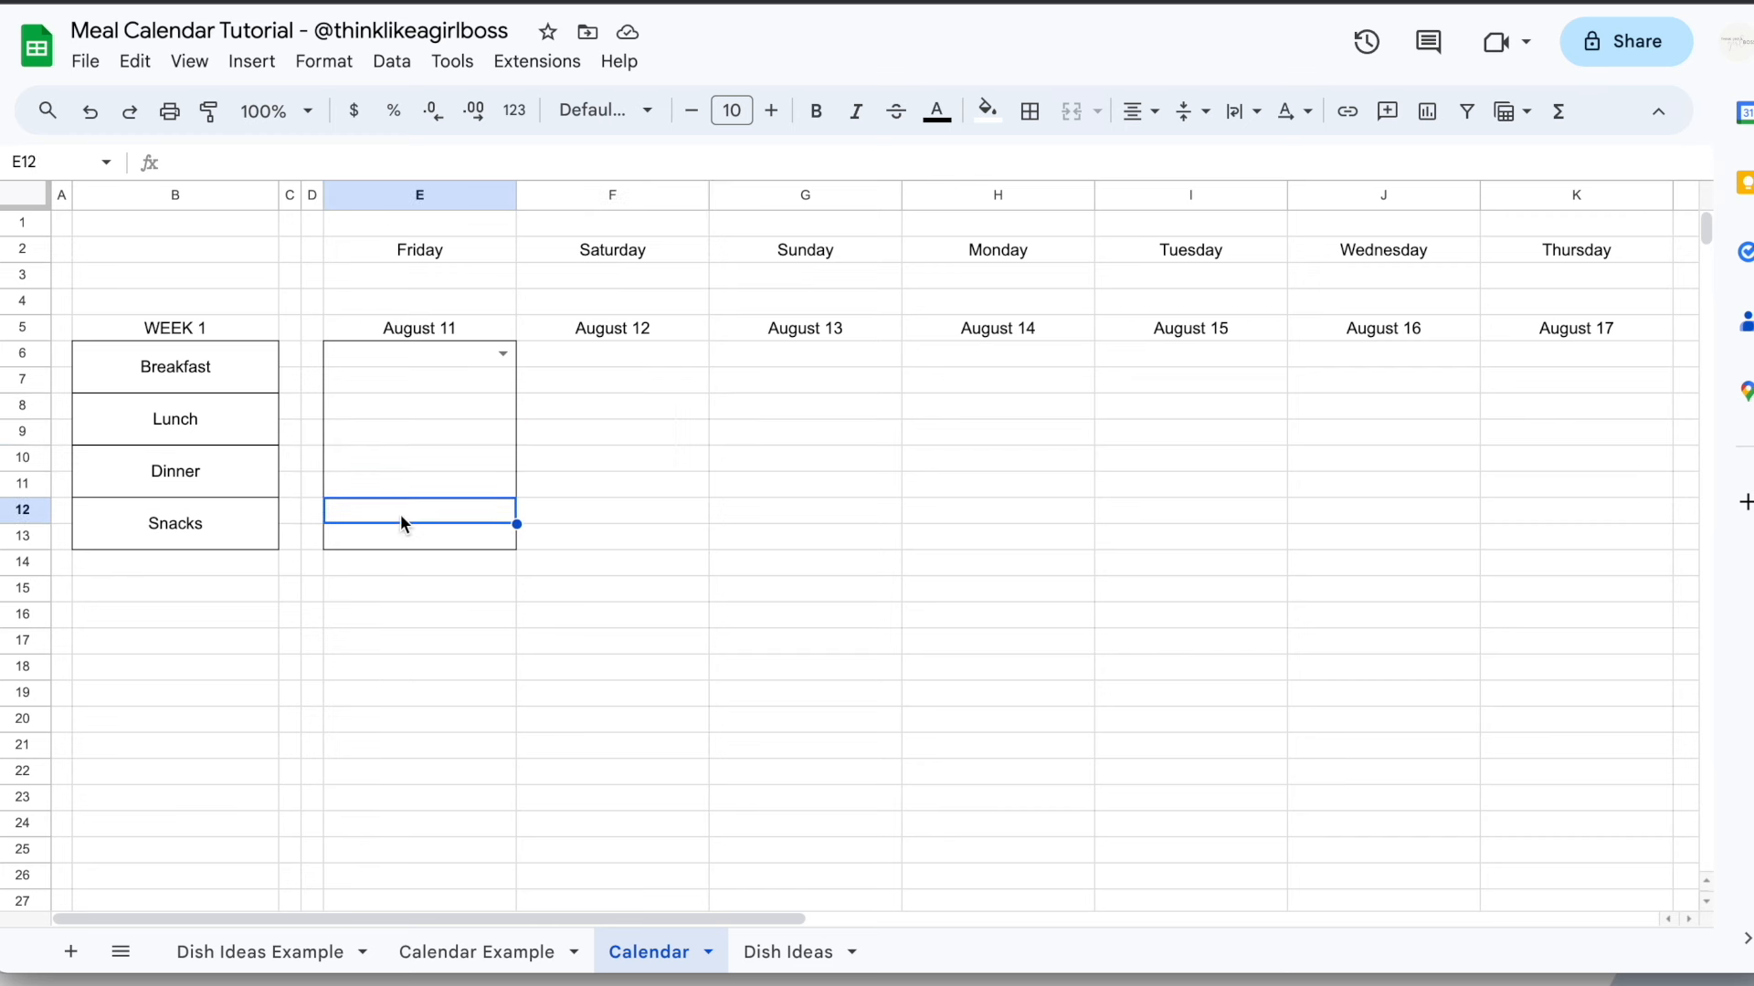
click(750, 560)
click(506, 353)
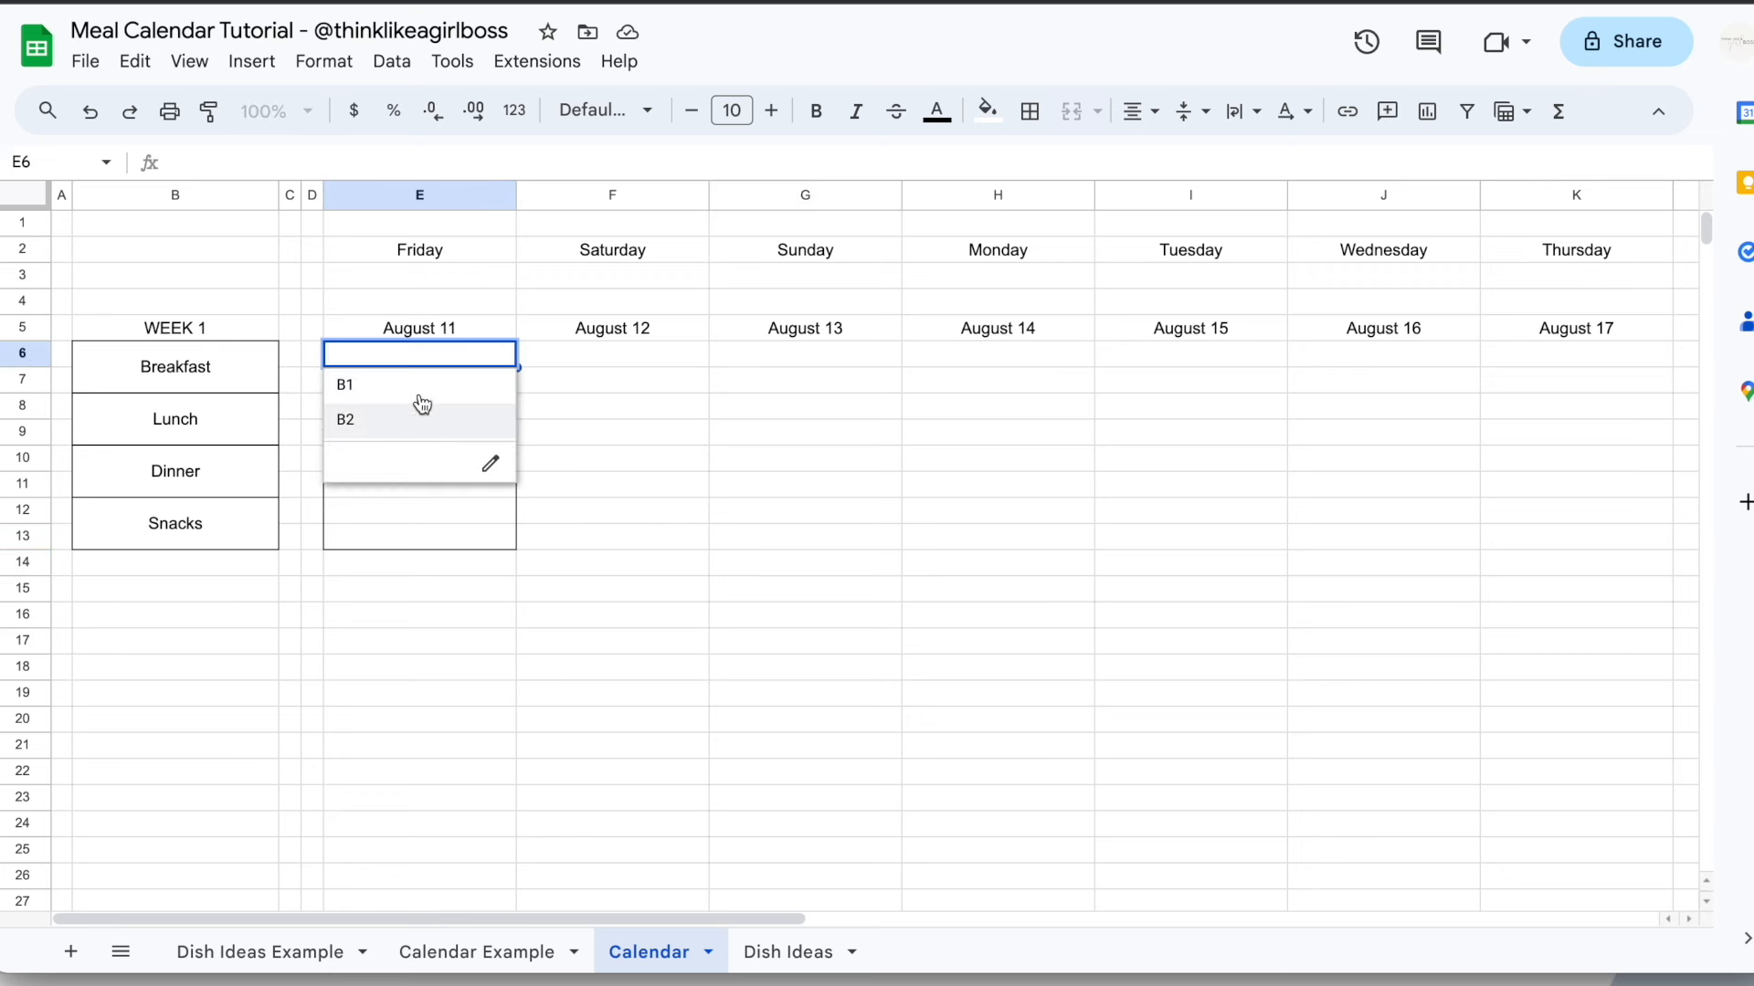
click(745, 401)
Copy the breakfast drop-down from cell E6 into E7, the second breakfast row
click(456, 353)
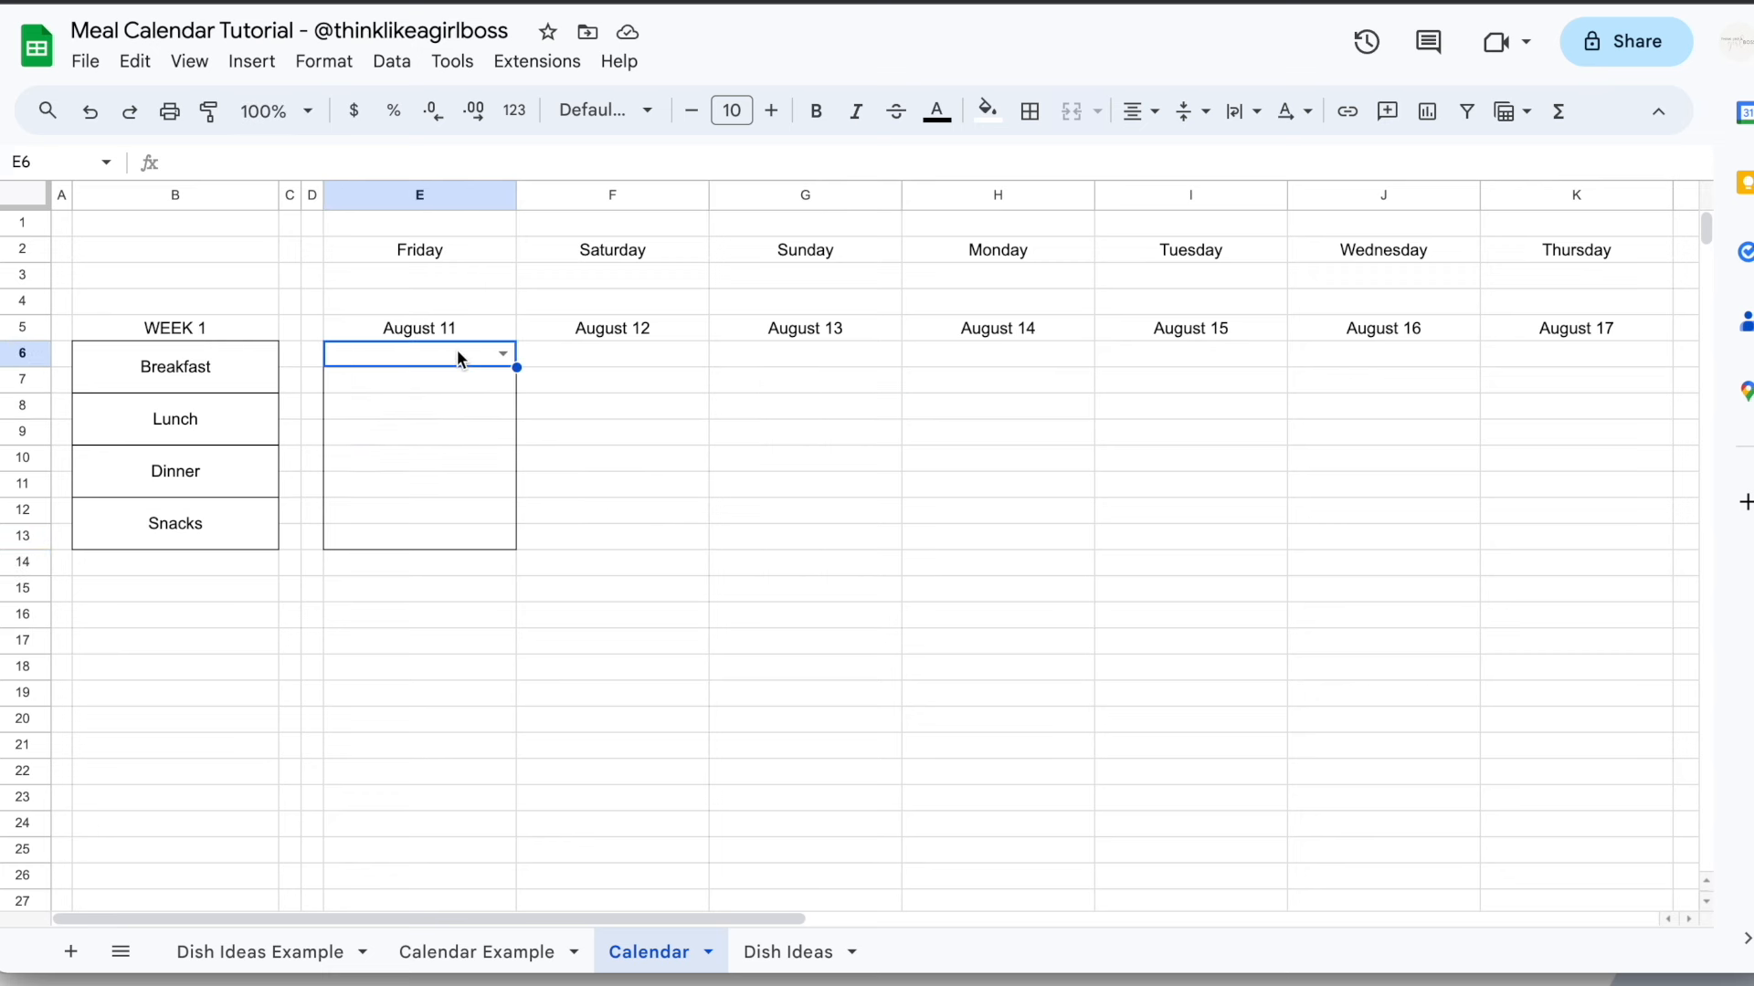
key(ctrl+c)
click(435, 388)
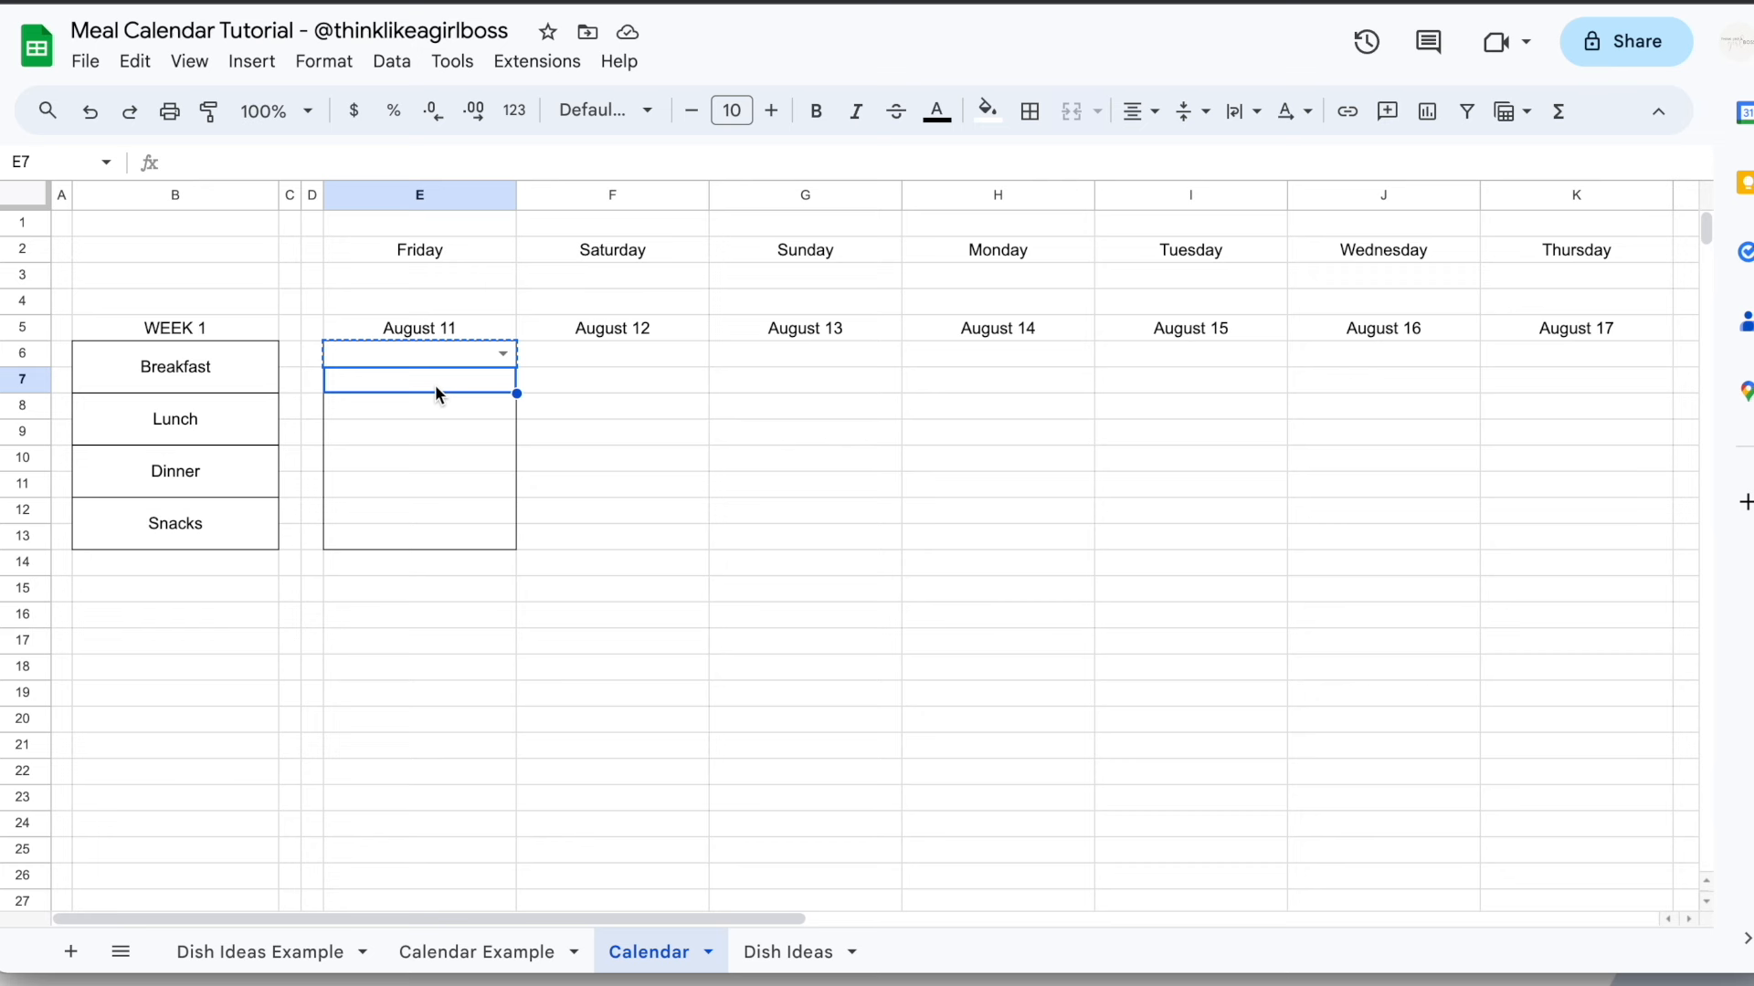
key(ctrl+v)
click(827, 526)
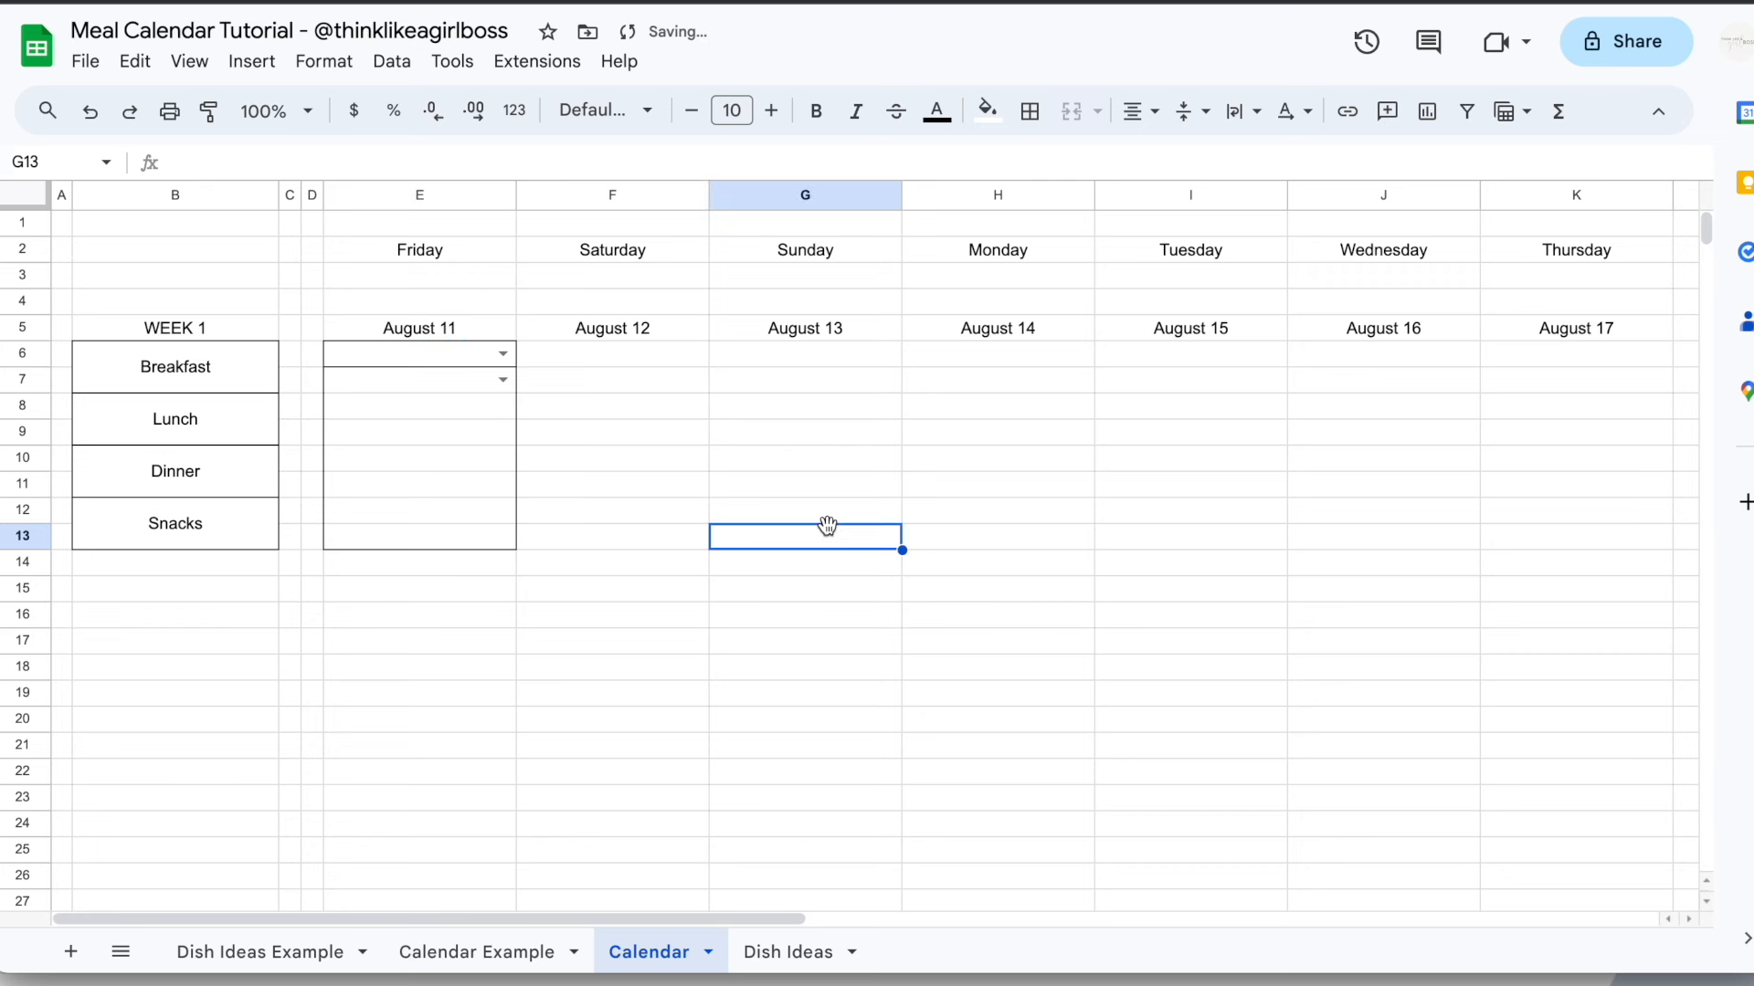
Compare the options offered by the two breakfast drop-downs in cells E6 and E7
click(502, 354)
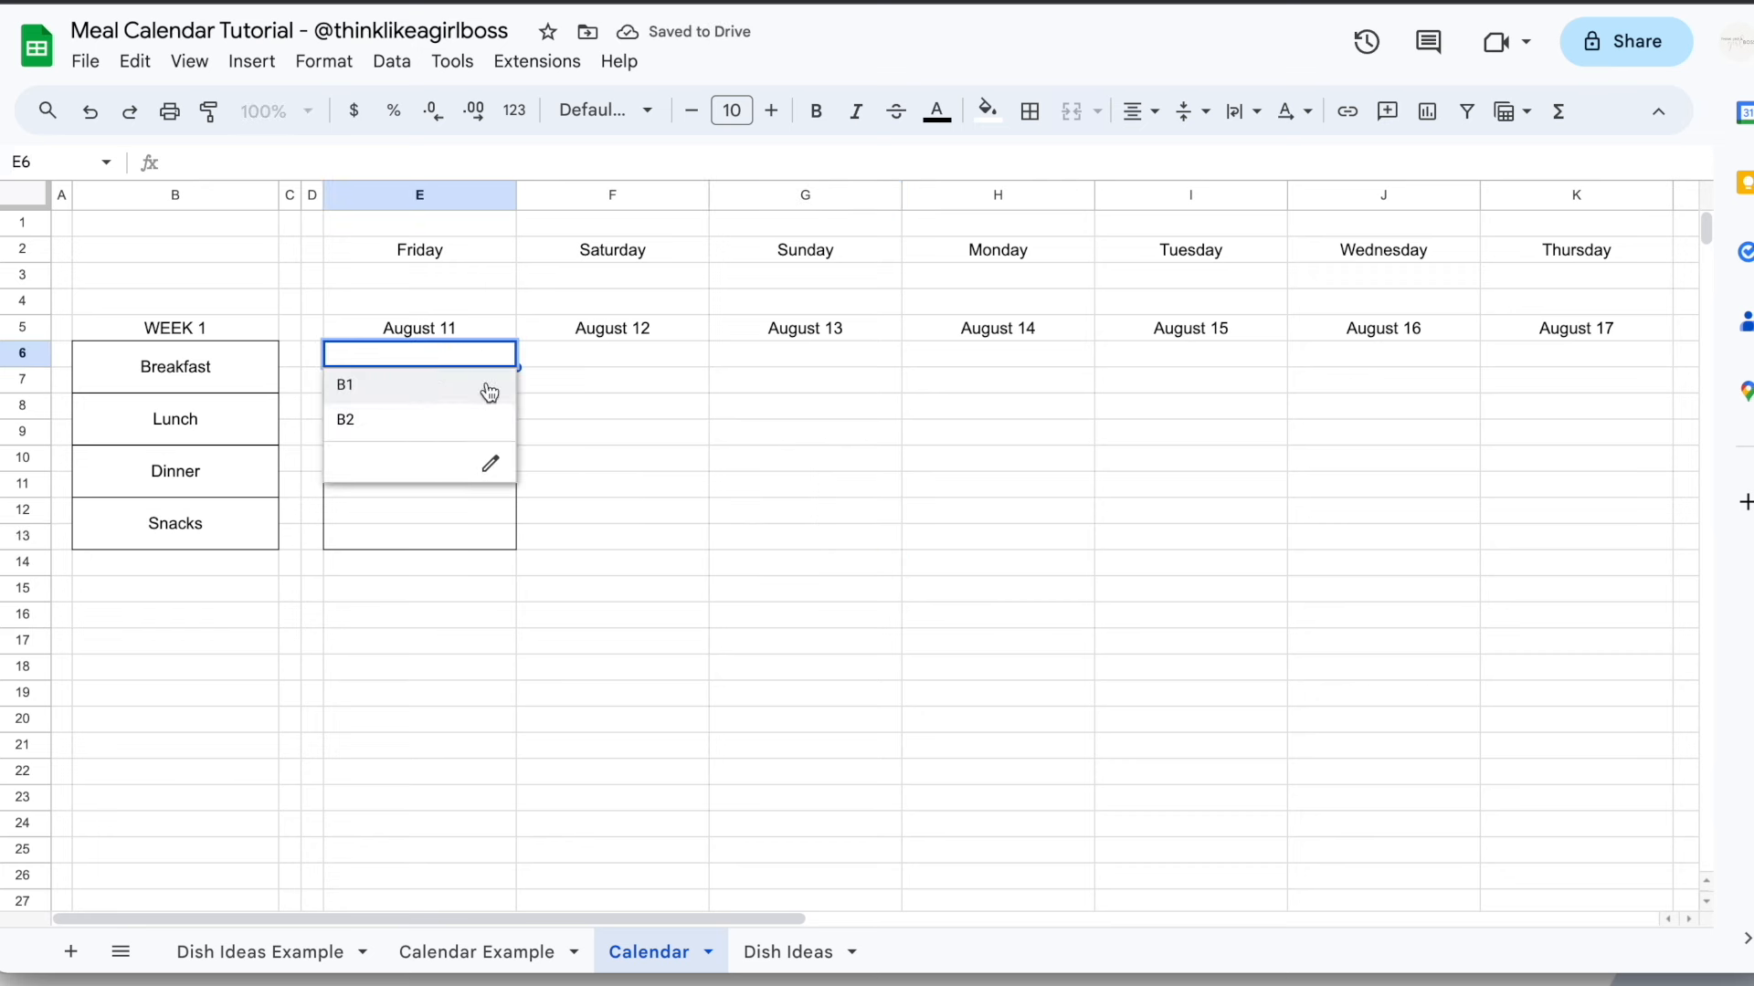
click(645, 379)
click(503, 379)
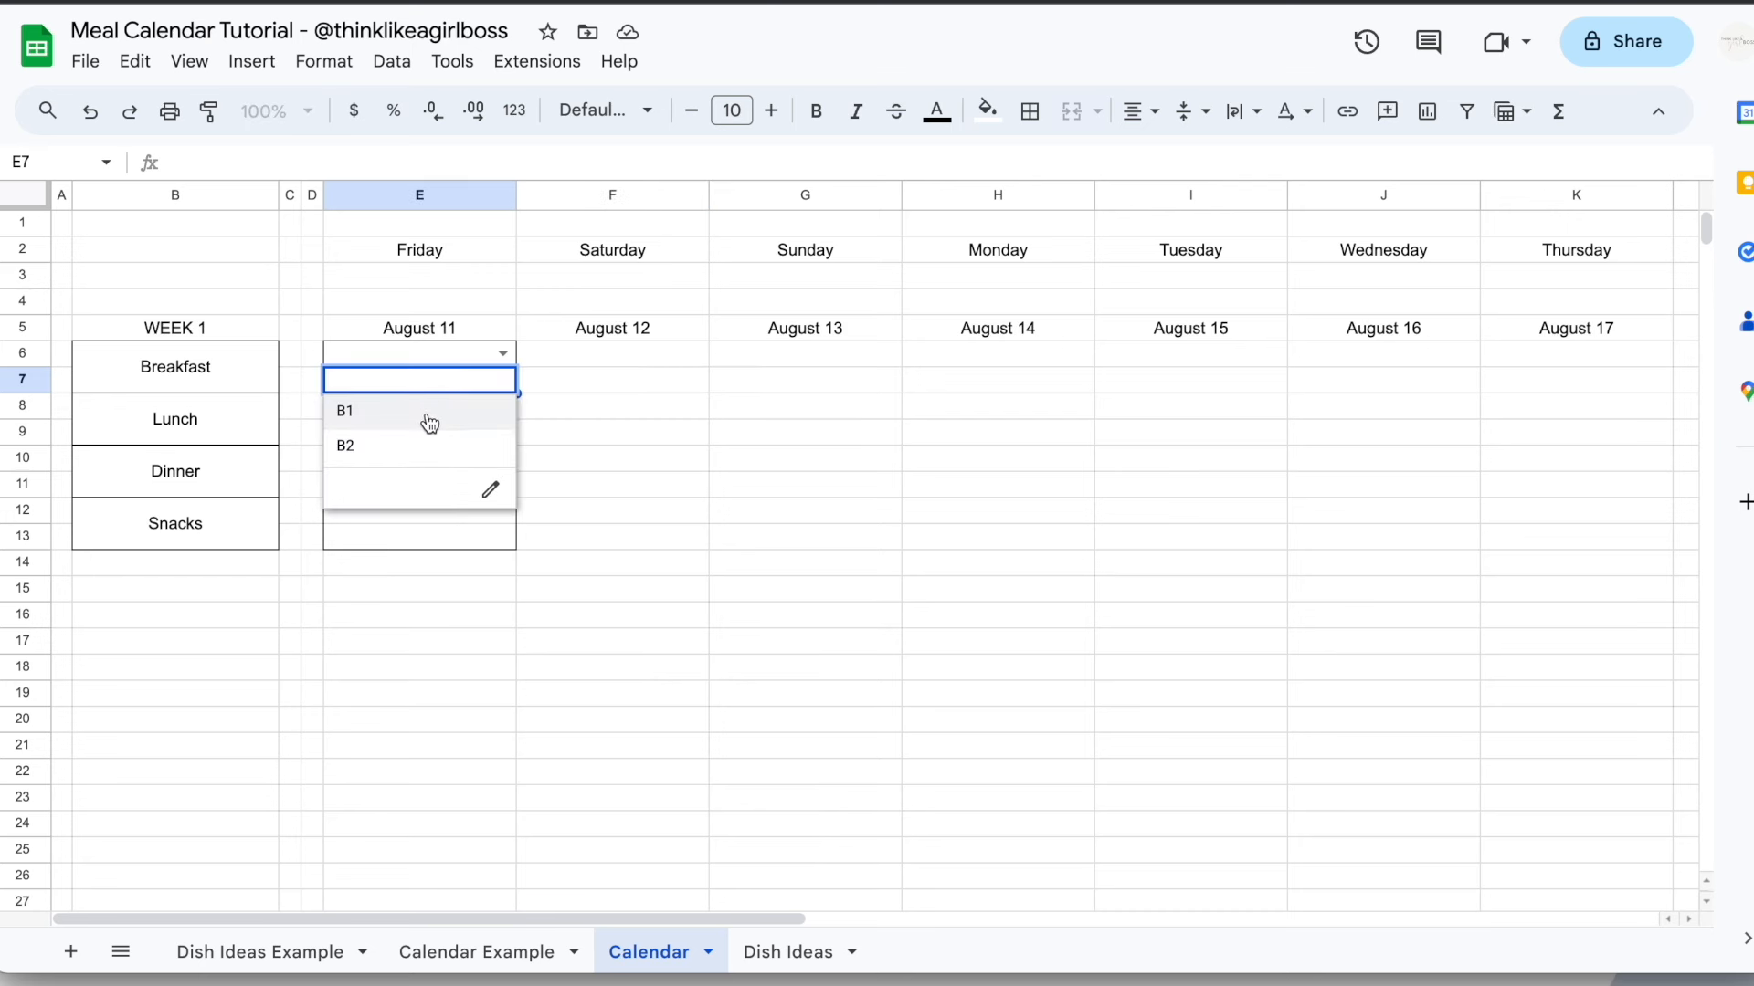
click(596, 421)
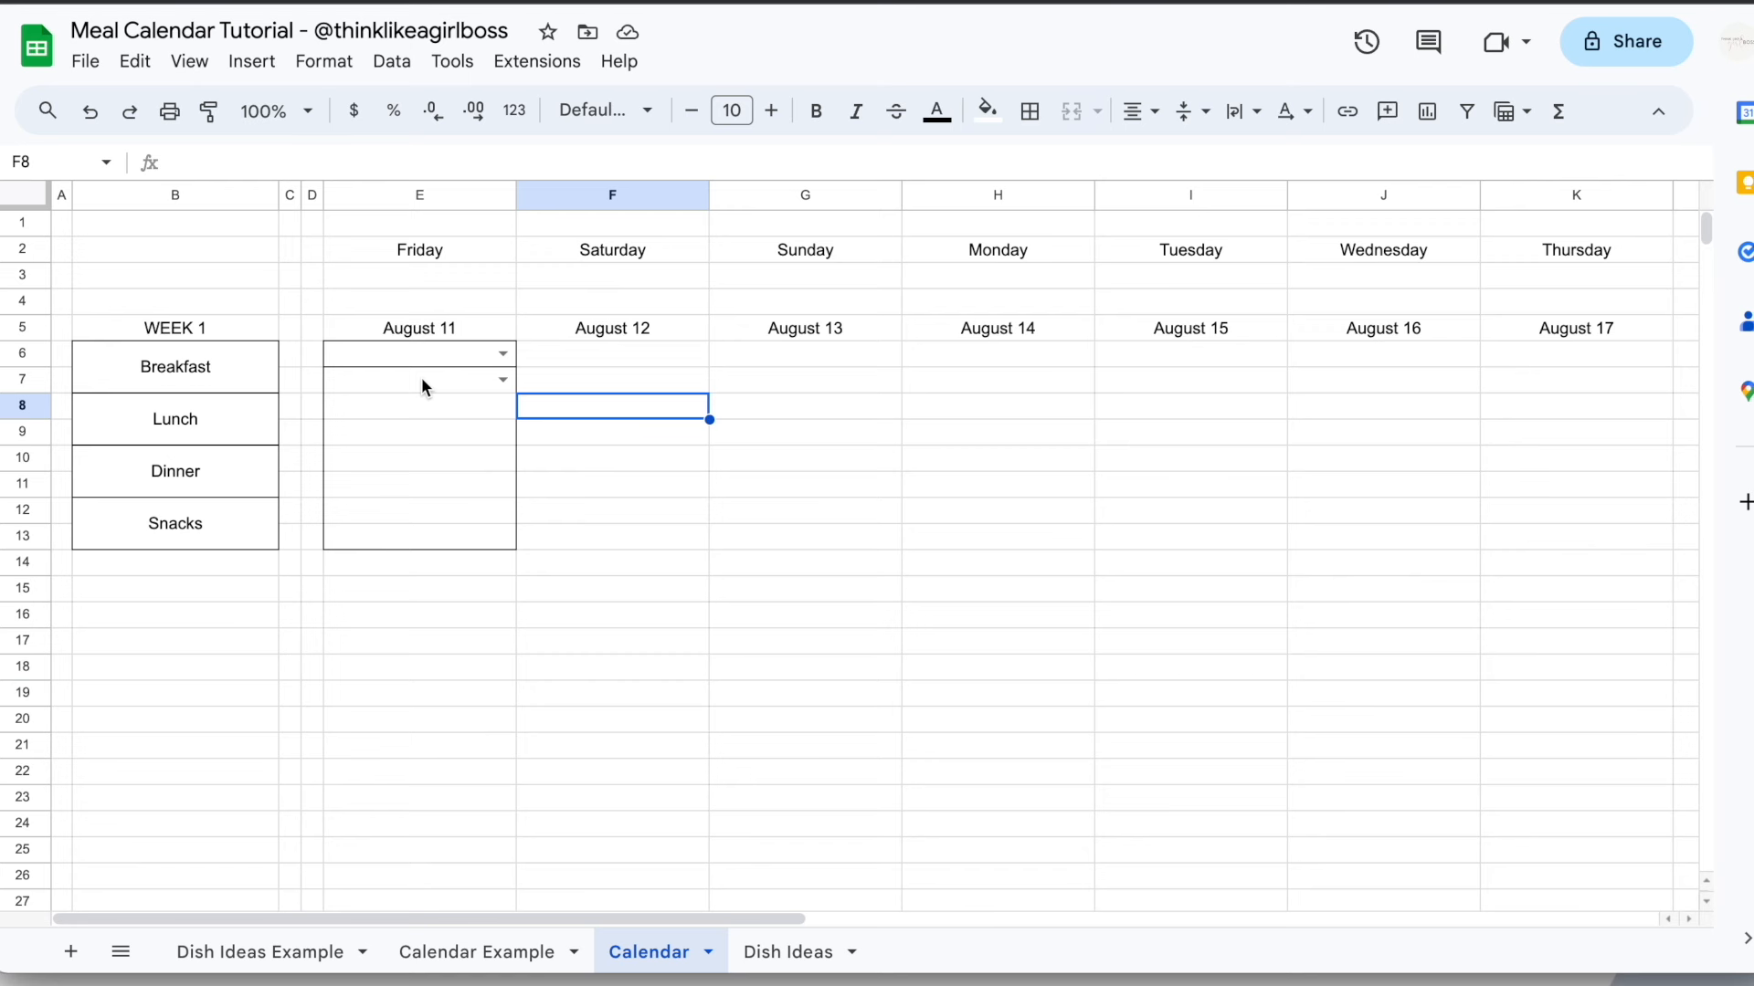
Add a data validation rule for the first lunch cell, E8, with the criteria Dropdown (from a range)
click(390, 420)
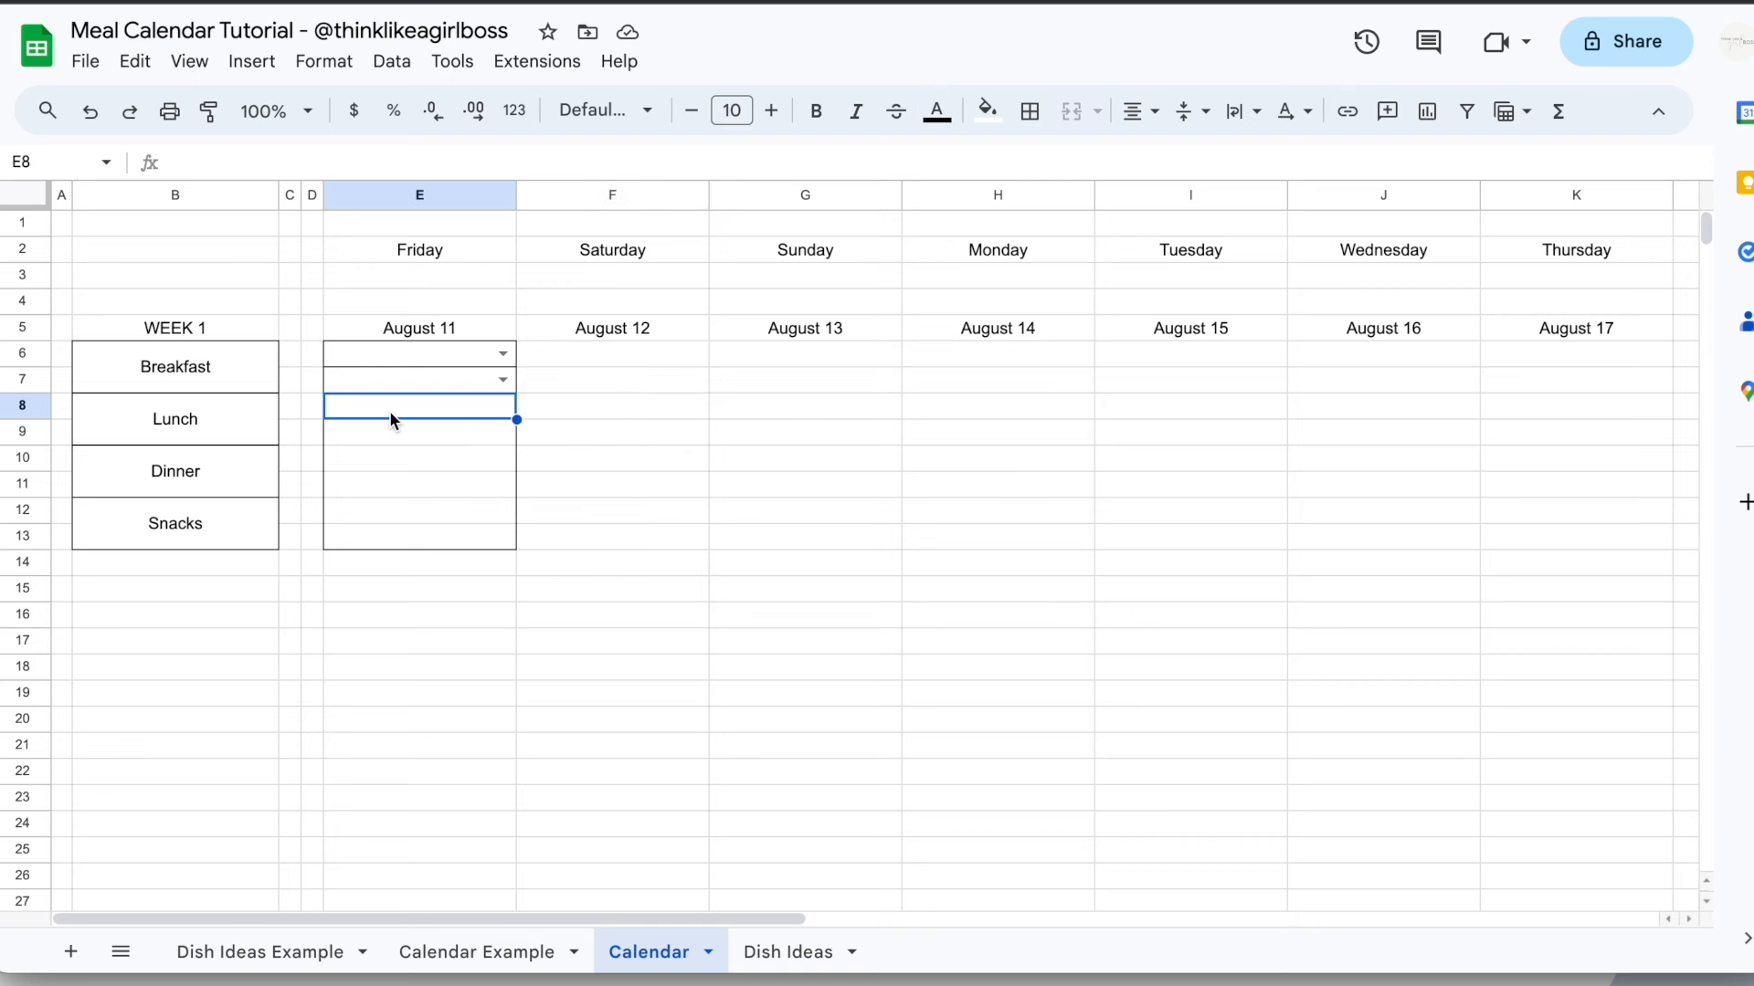
click(394, 67)
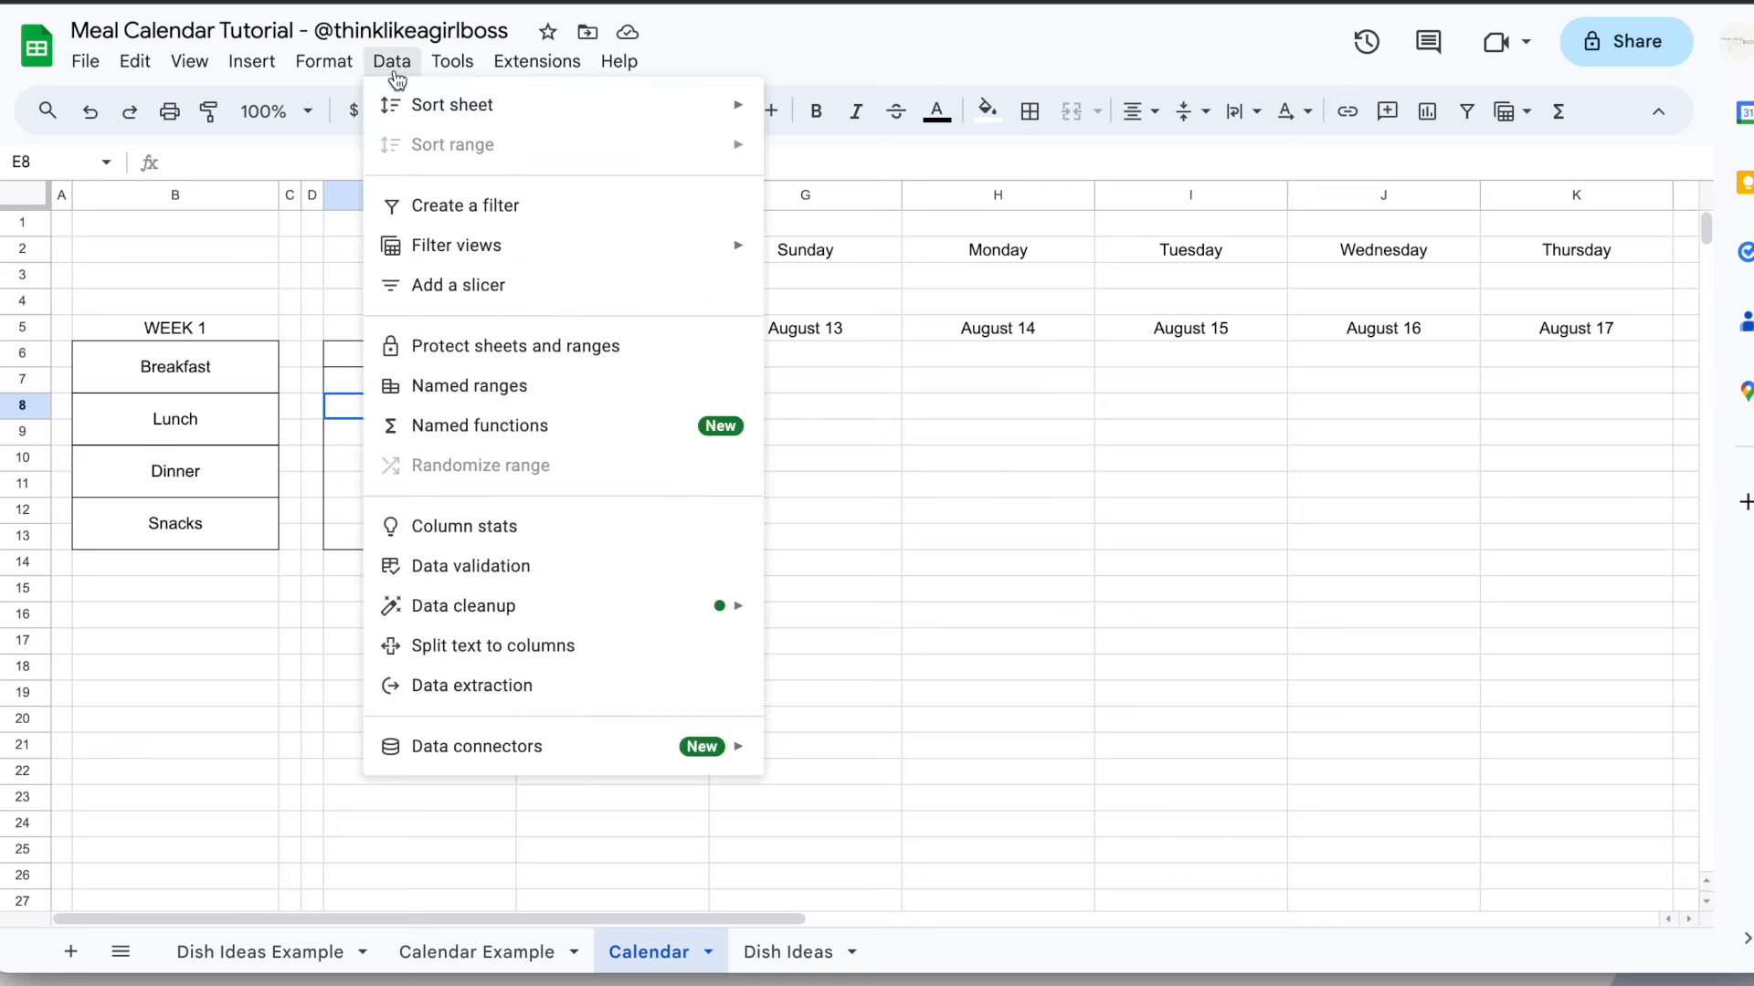
click(507, 568)
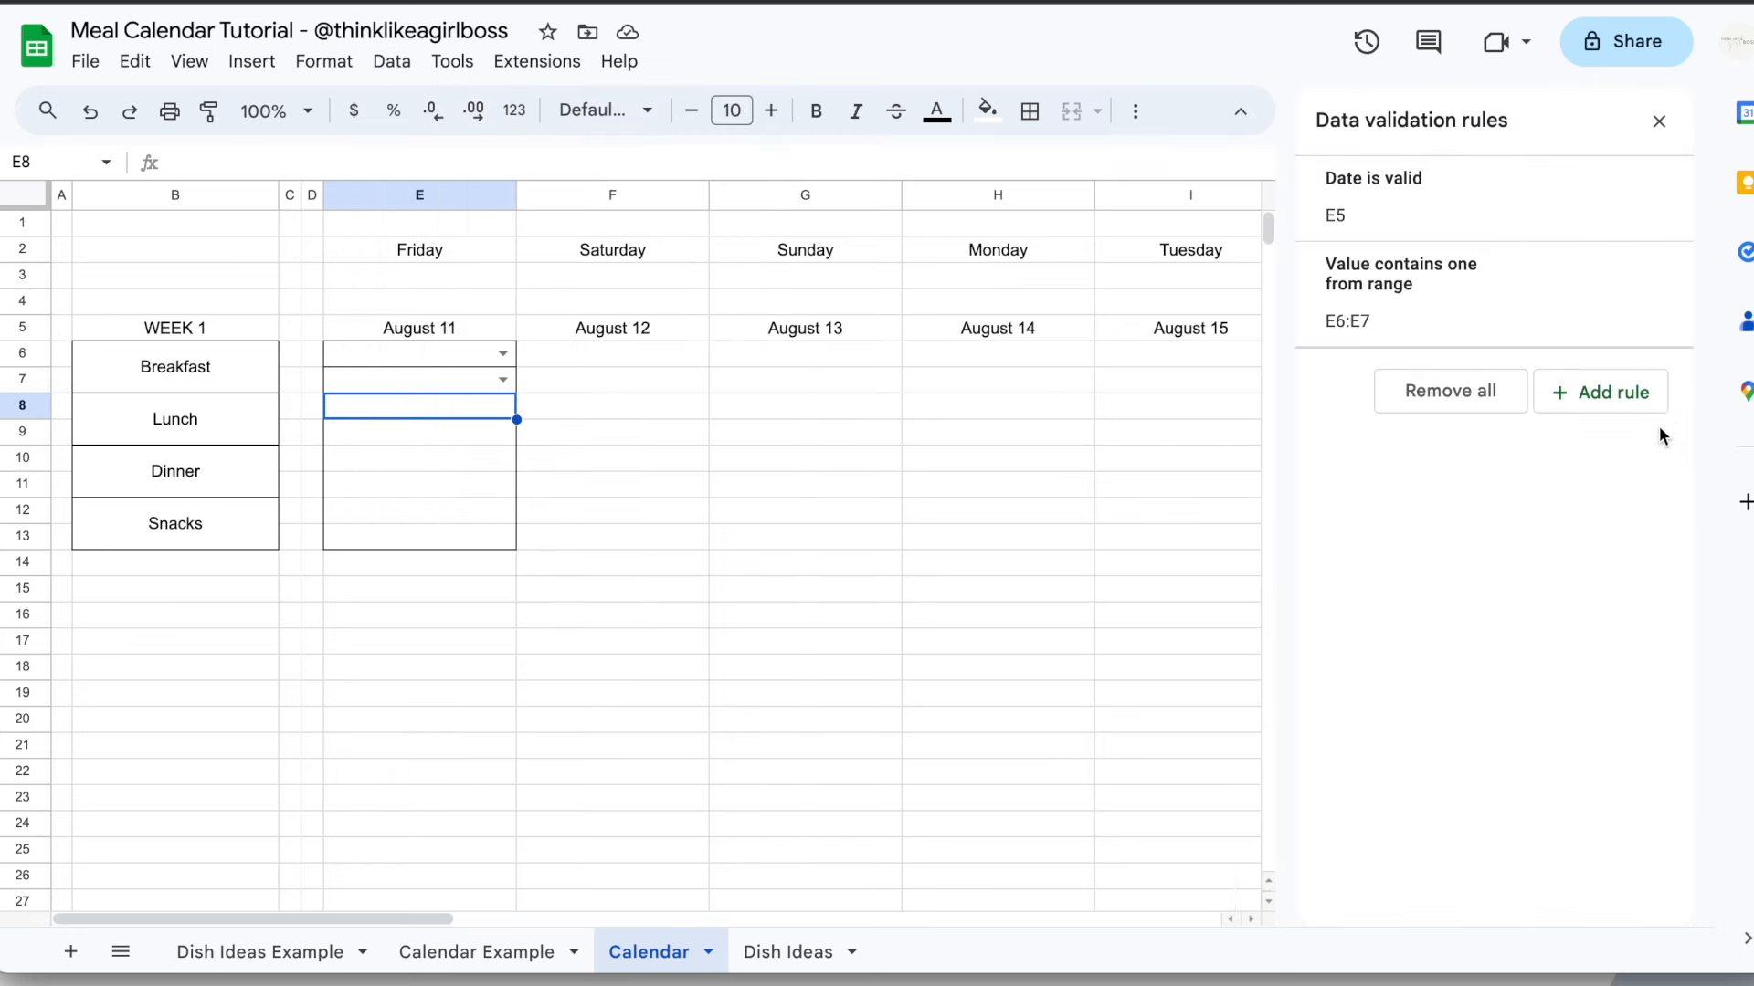
click(1635, 400)
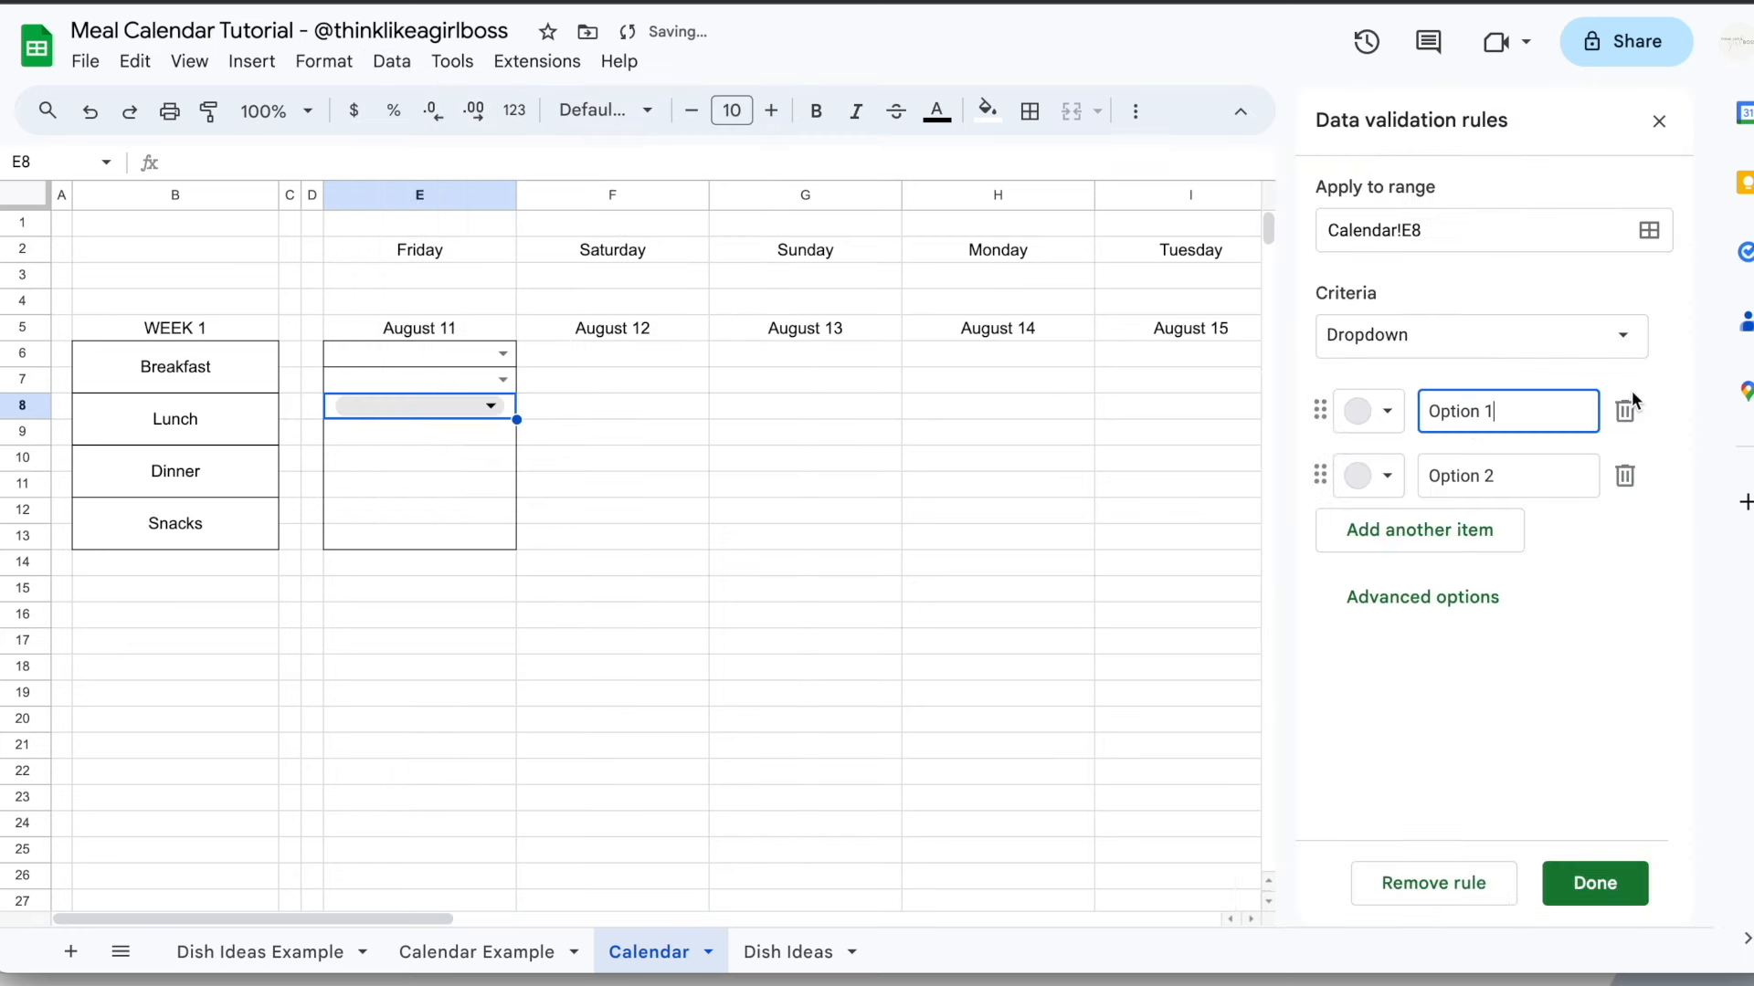
click(1498, 336)
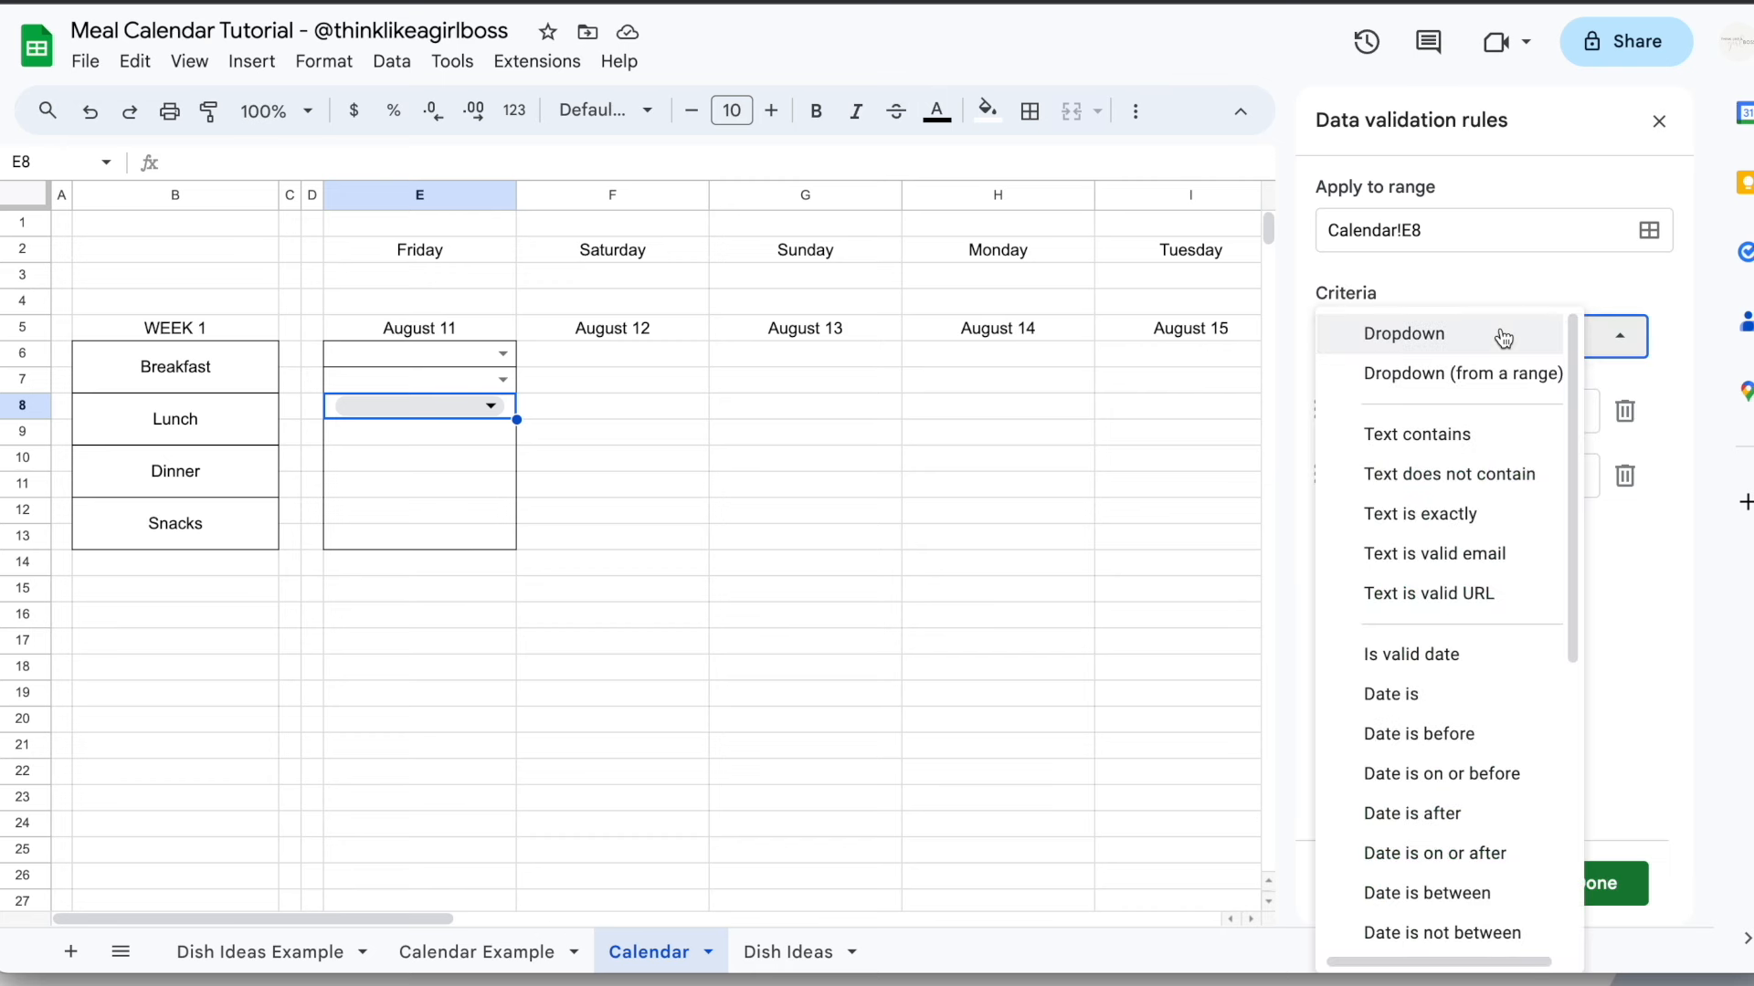
click(1402, 377)
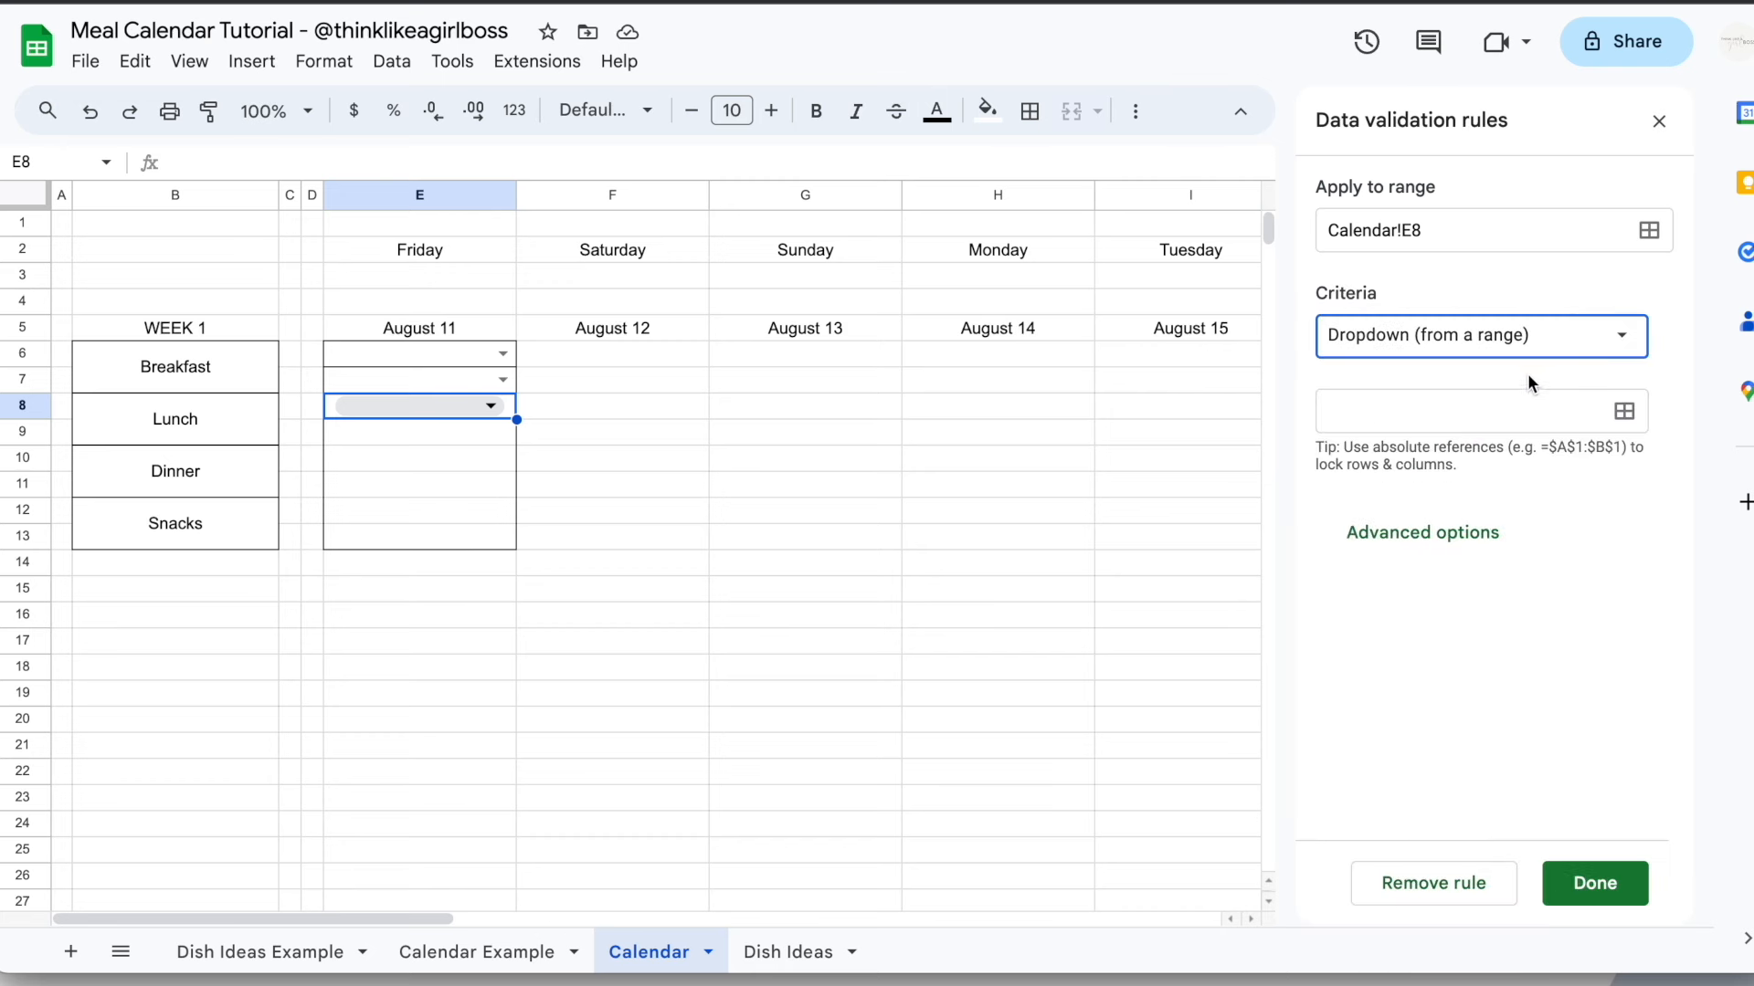
Set the E8 drop-down's source to the open-ended Lunch range 'Dish Ideas'!C3:C
click(1632, 422)
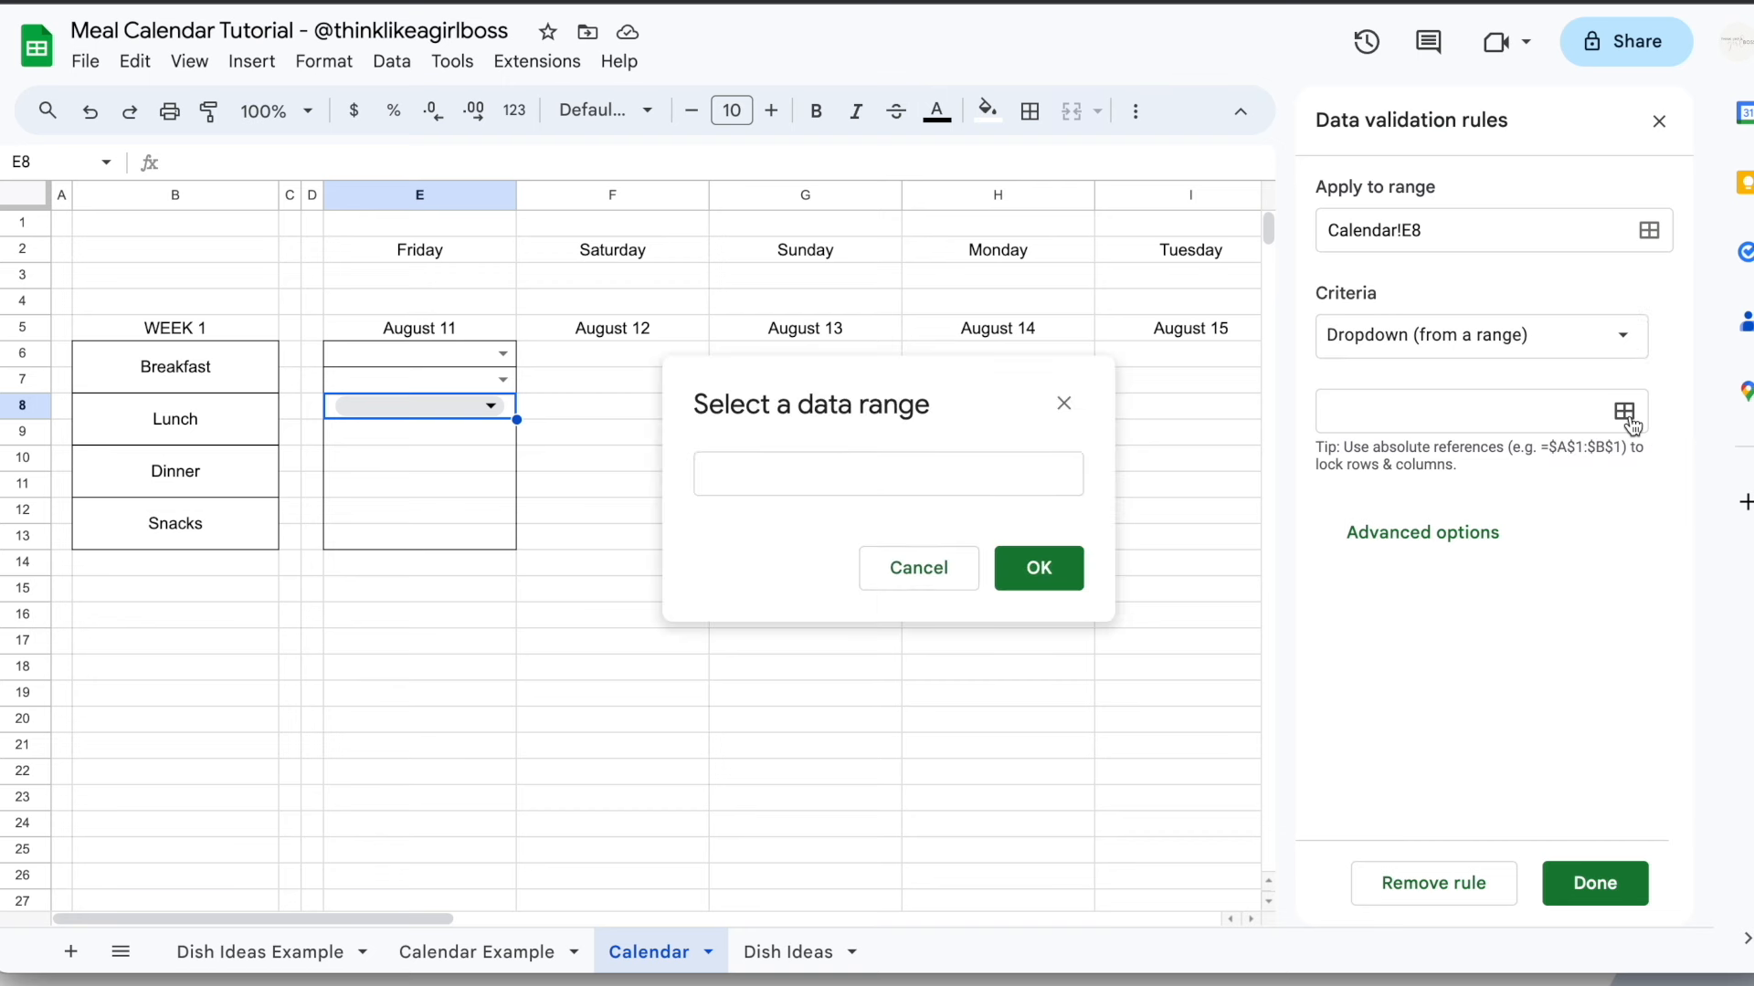
click(804, 954)
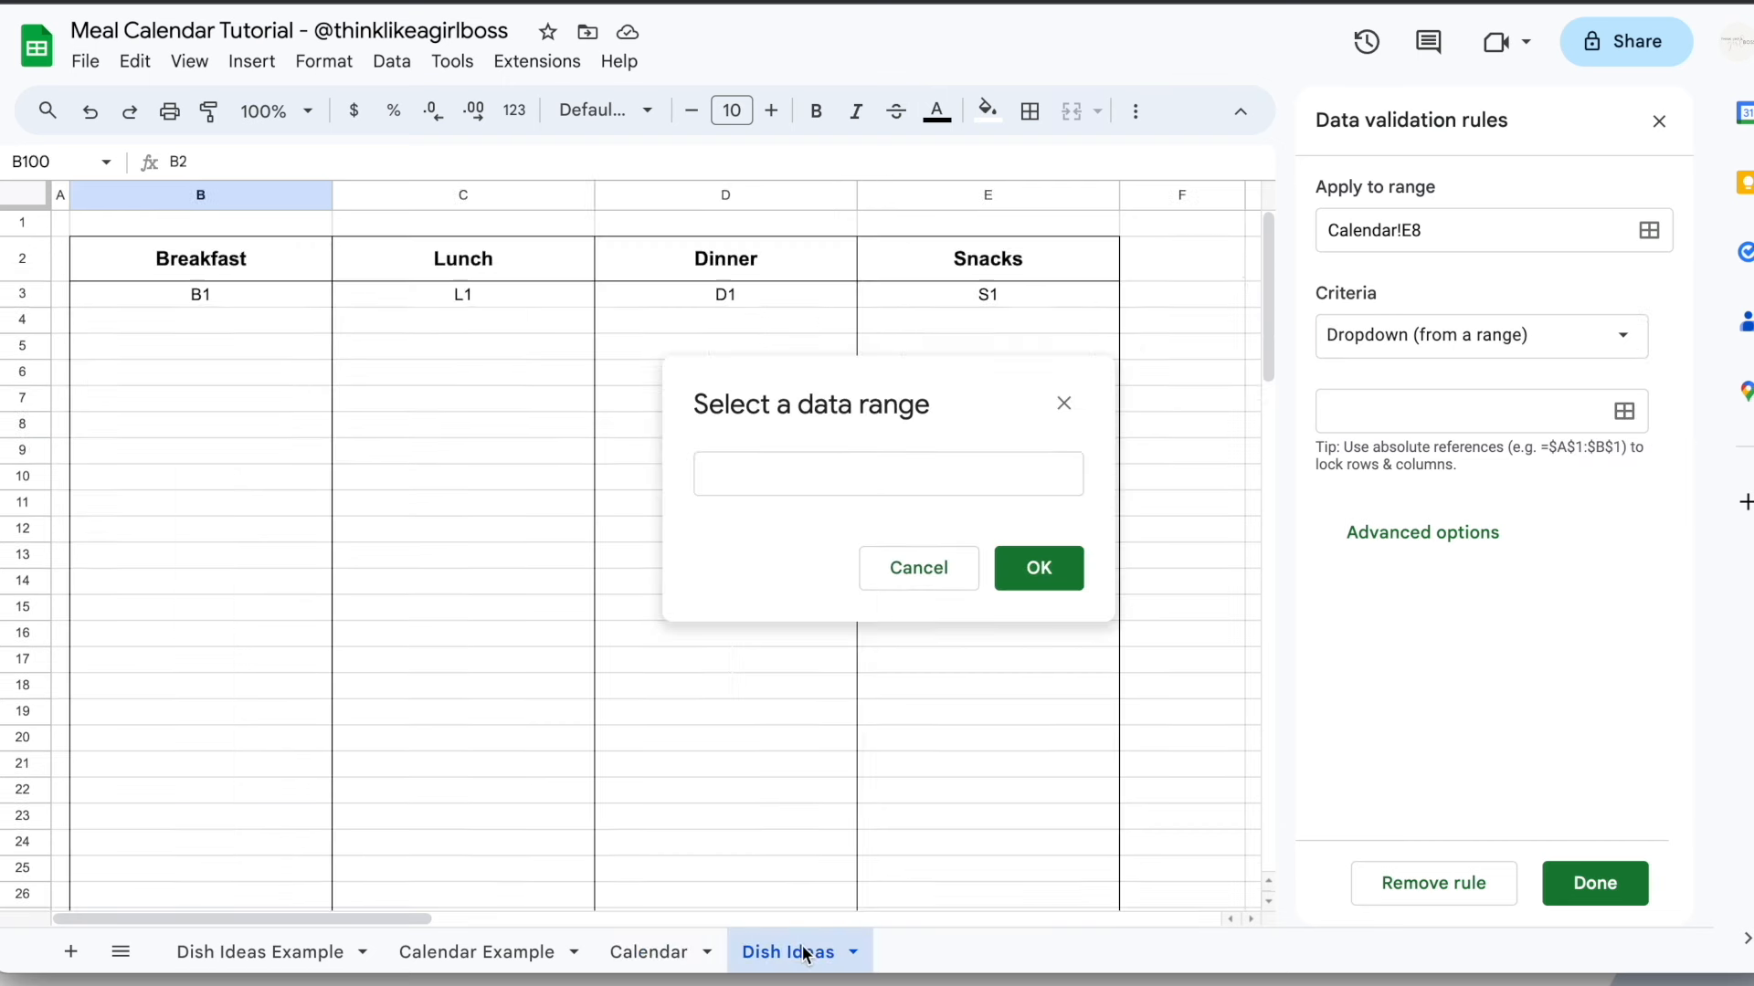
drag(507, 293, 502, 383)
click(863, 476)
key(BackSpace)
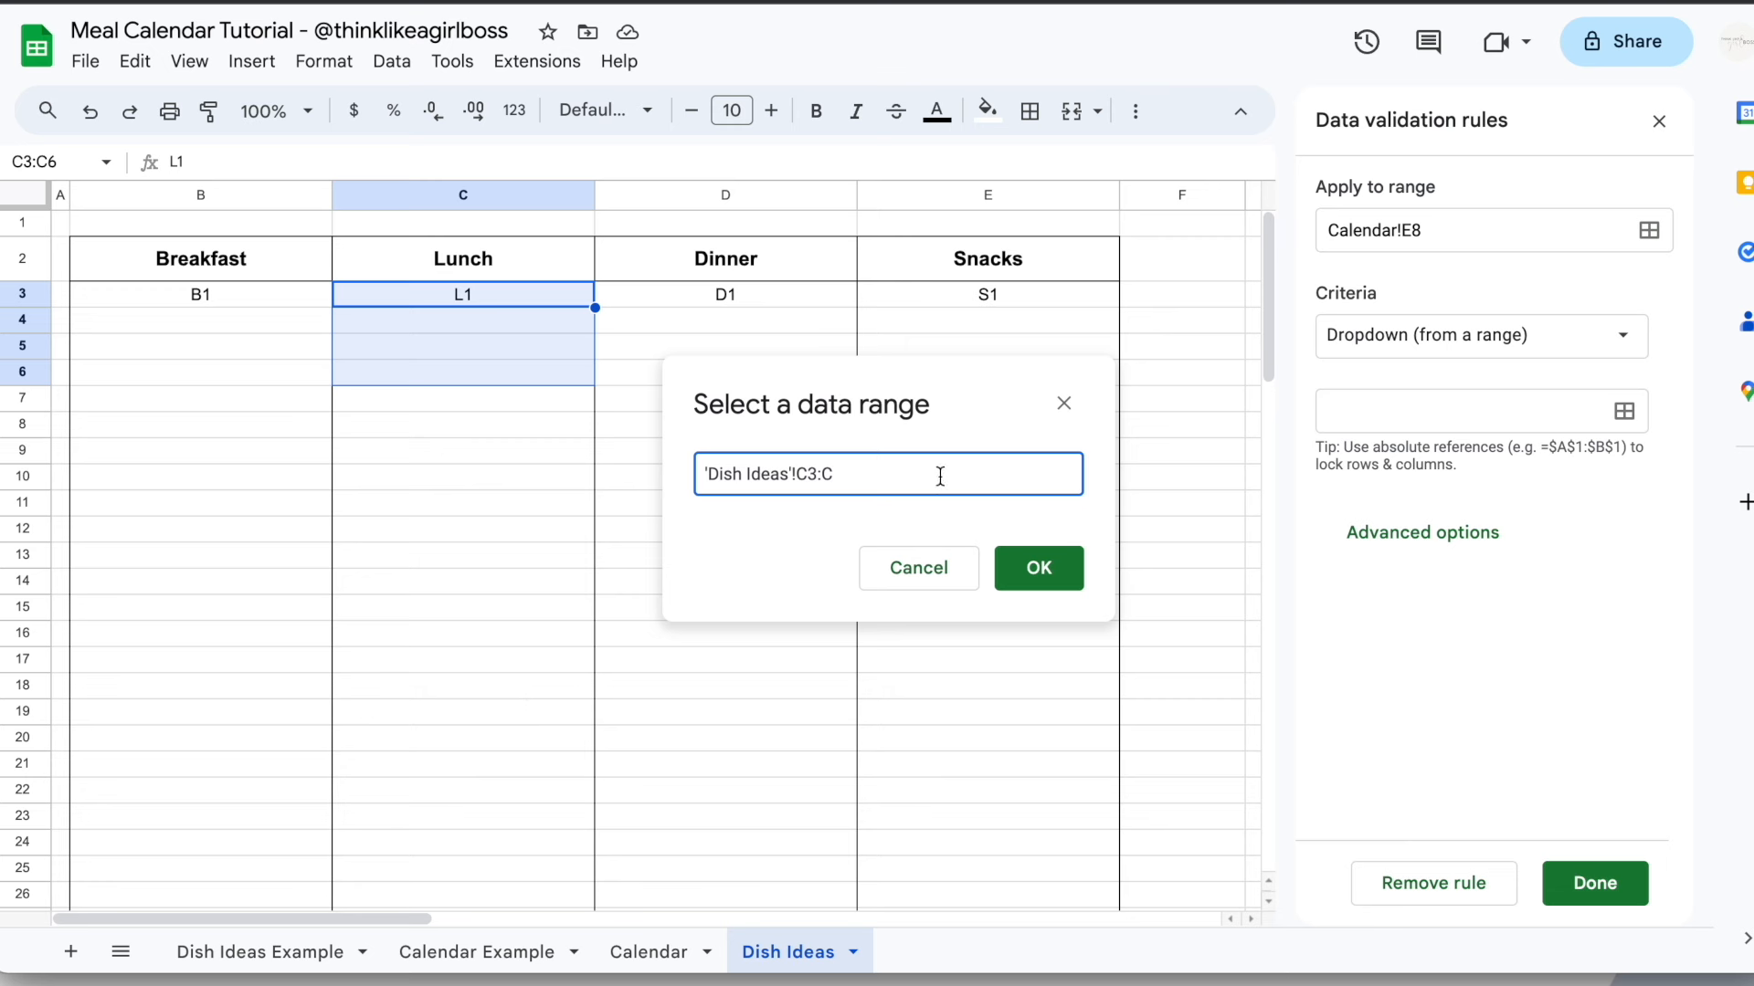
click(1041, 568)
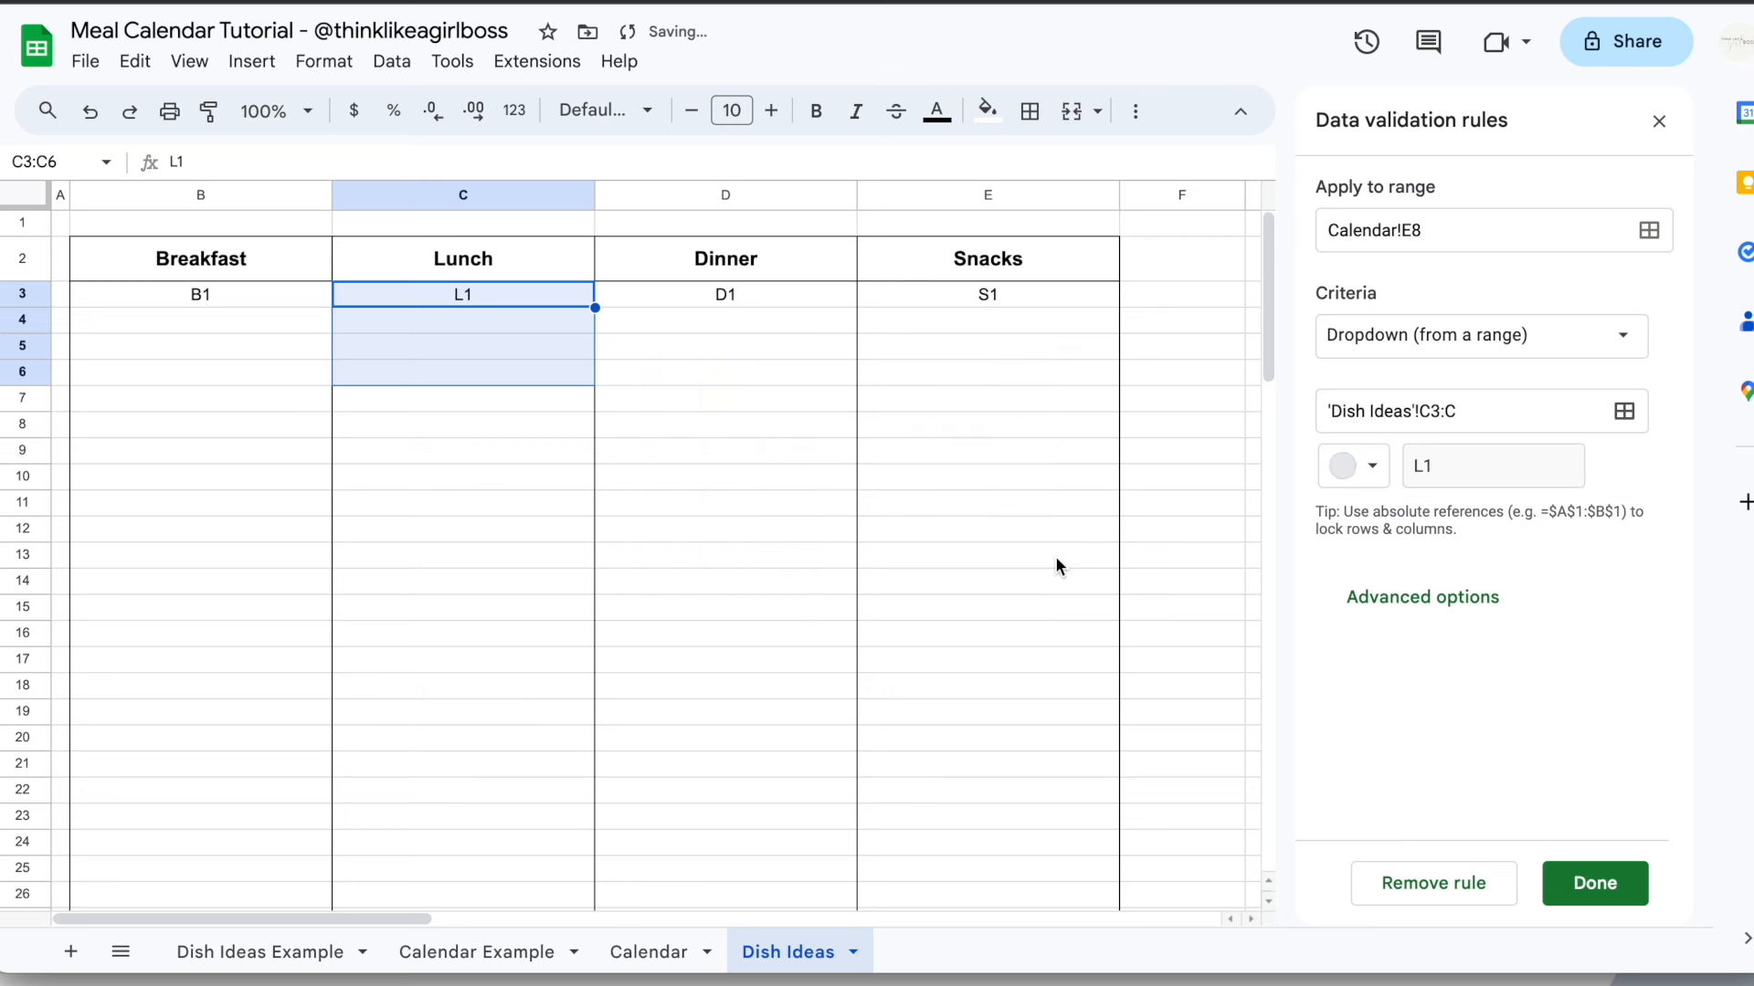
Set the E8 lunch drop-down's display style to Arrow and finish the data validation rule
click(1393, 612)
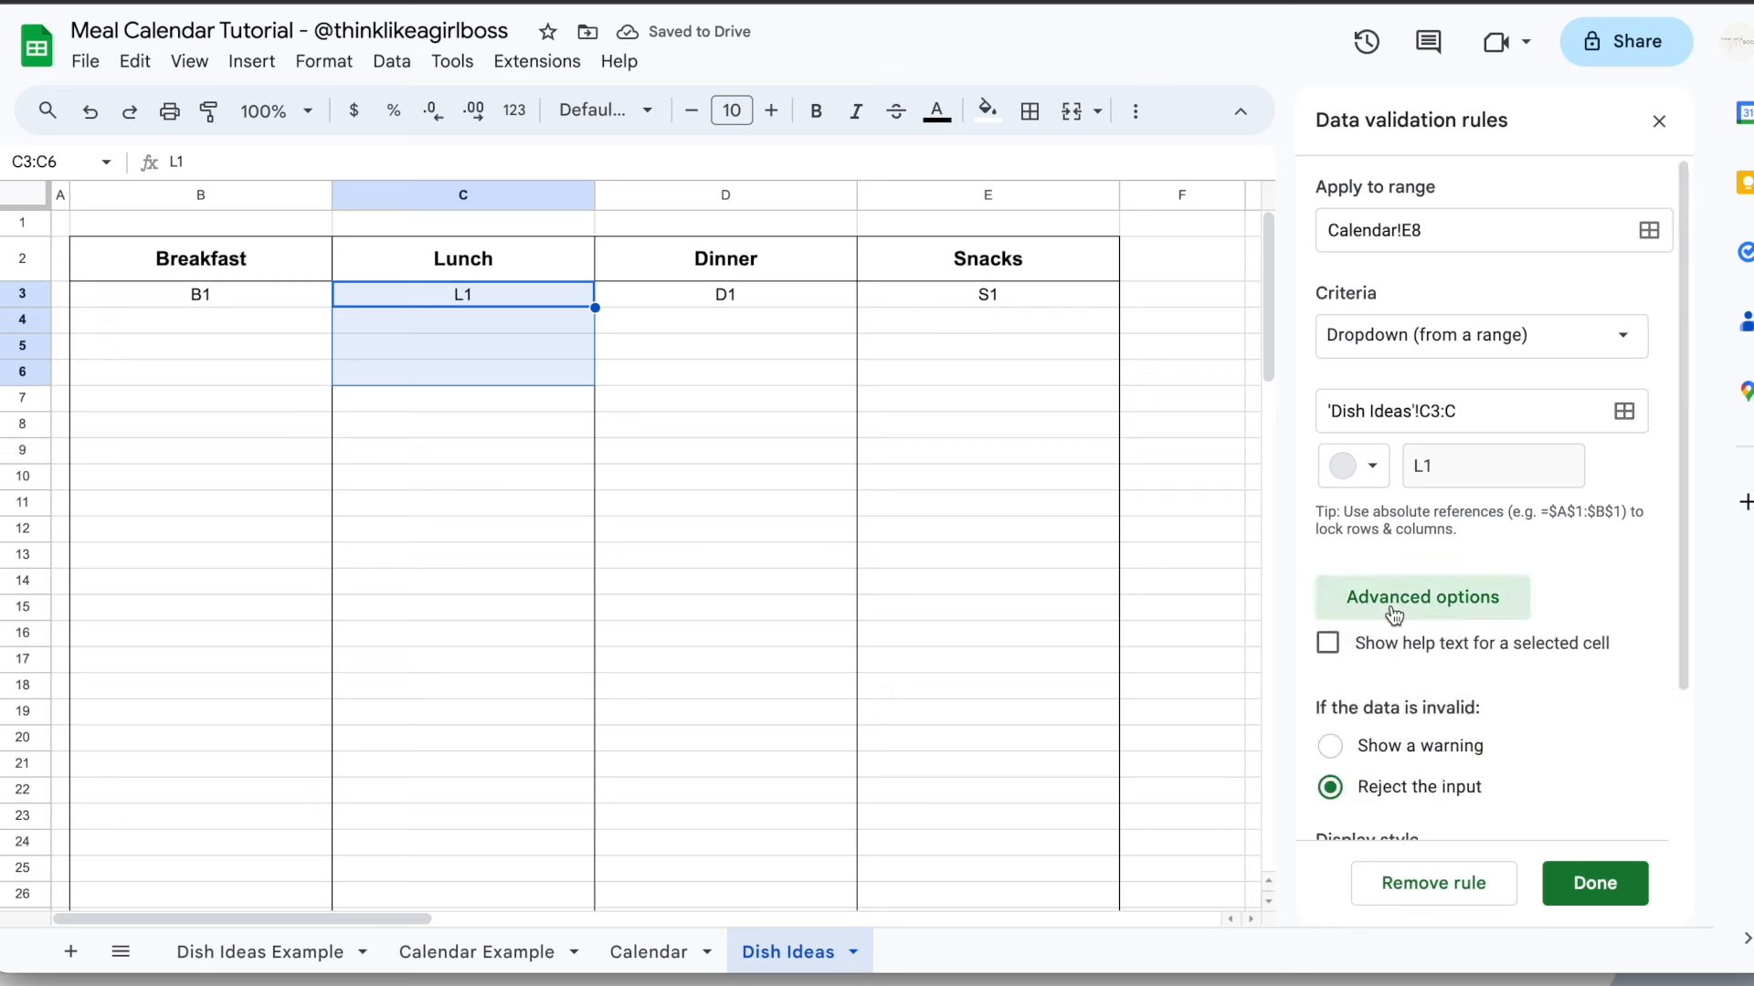
scroll(1587, 716, down, 2)
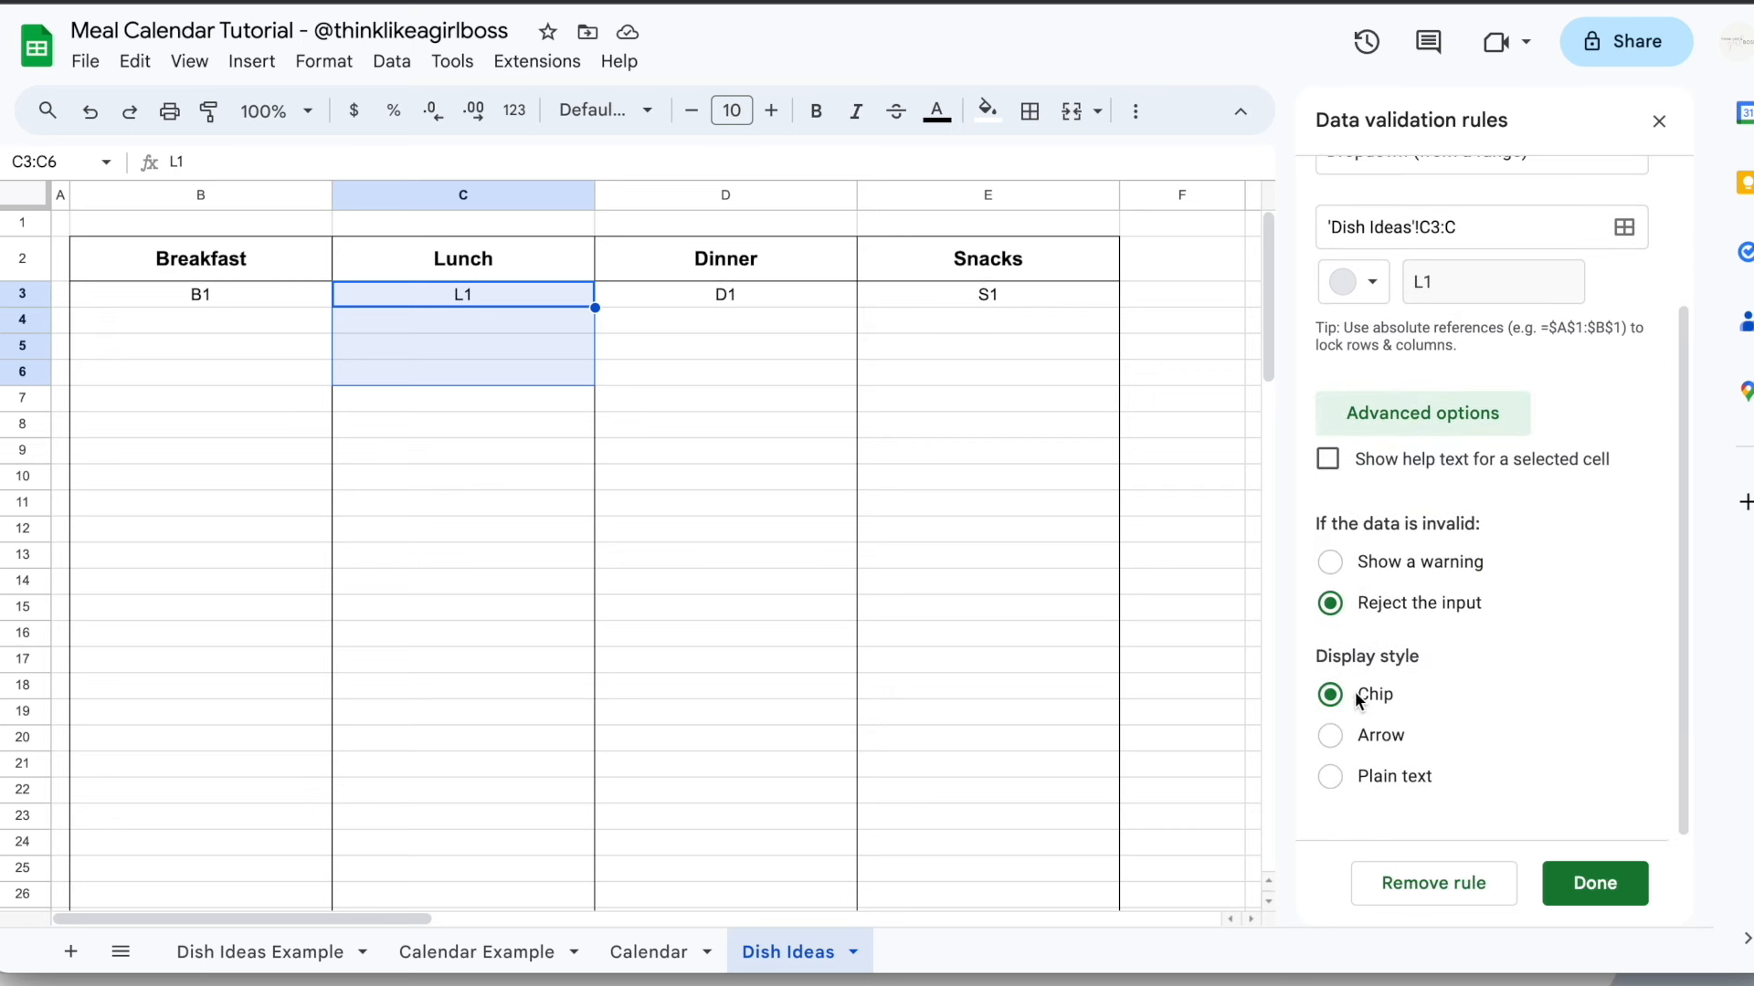
click(656, 948)
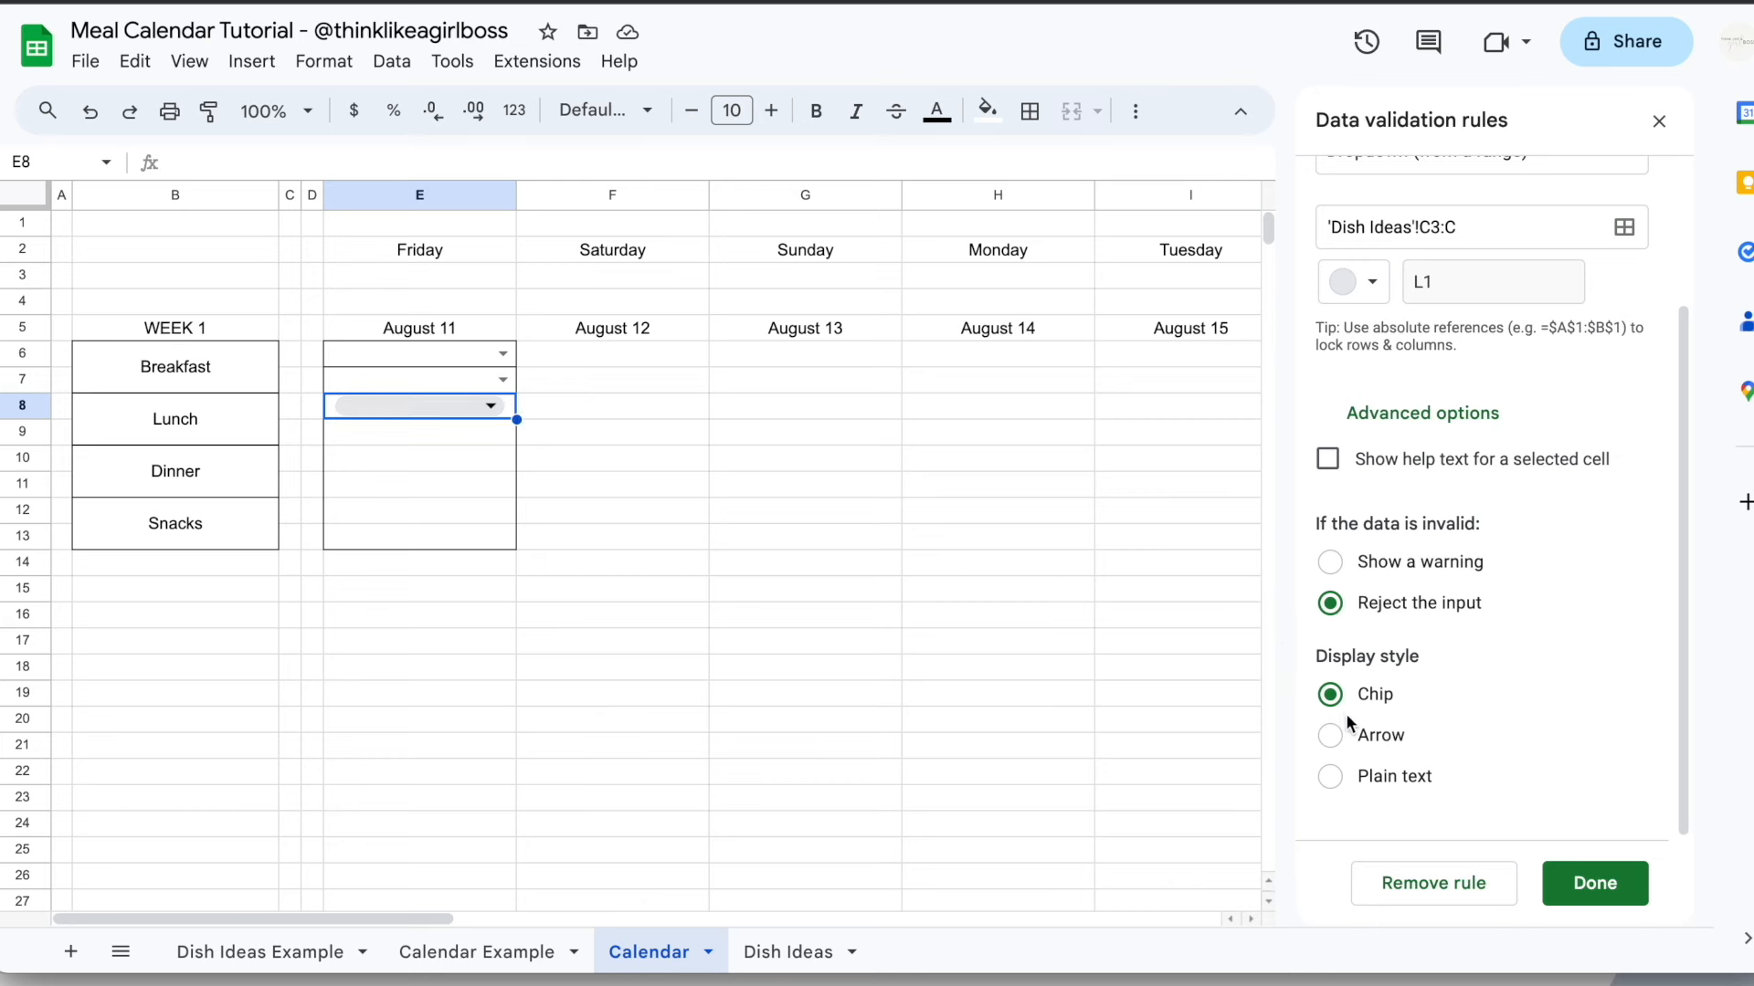
click(1331, 738)
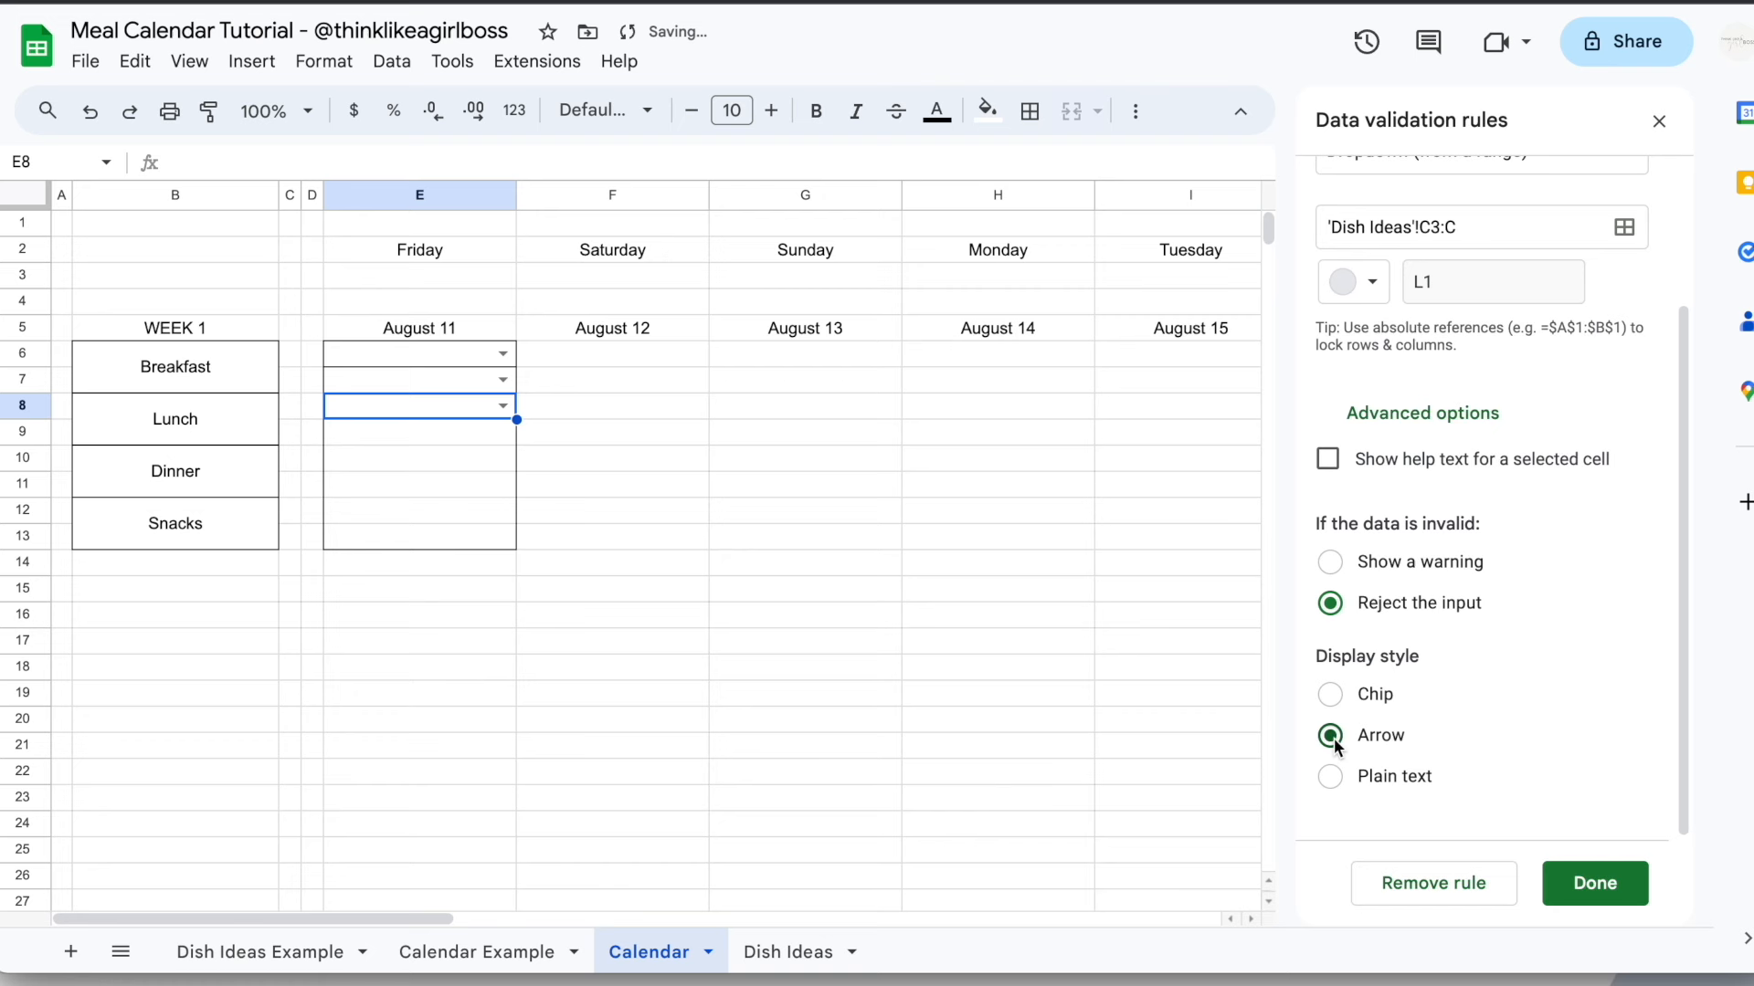
click(1587, 881)
click(1660, 122)
Check the options offered by the lunch drop-down in cell E8
click(587, 456)
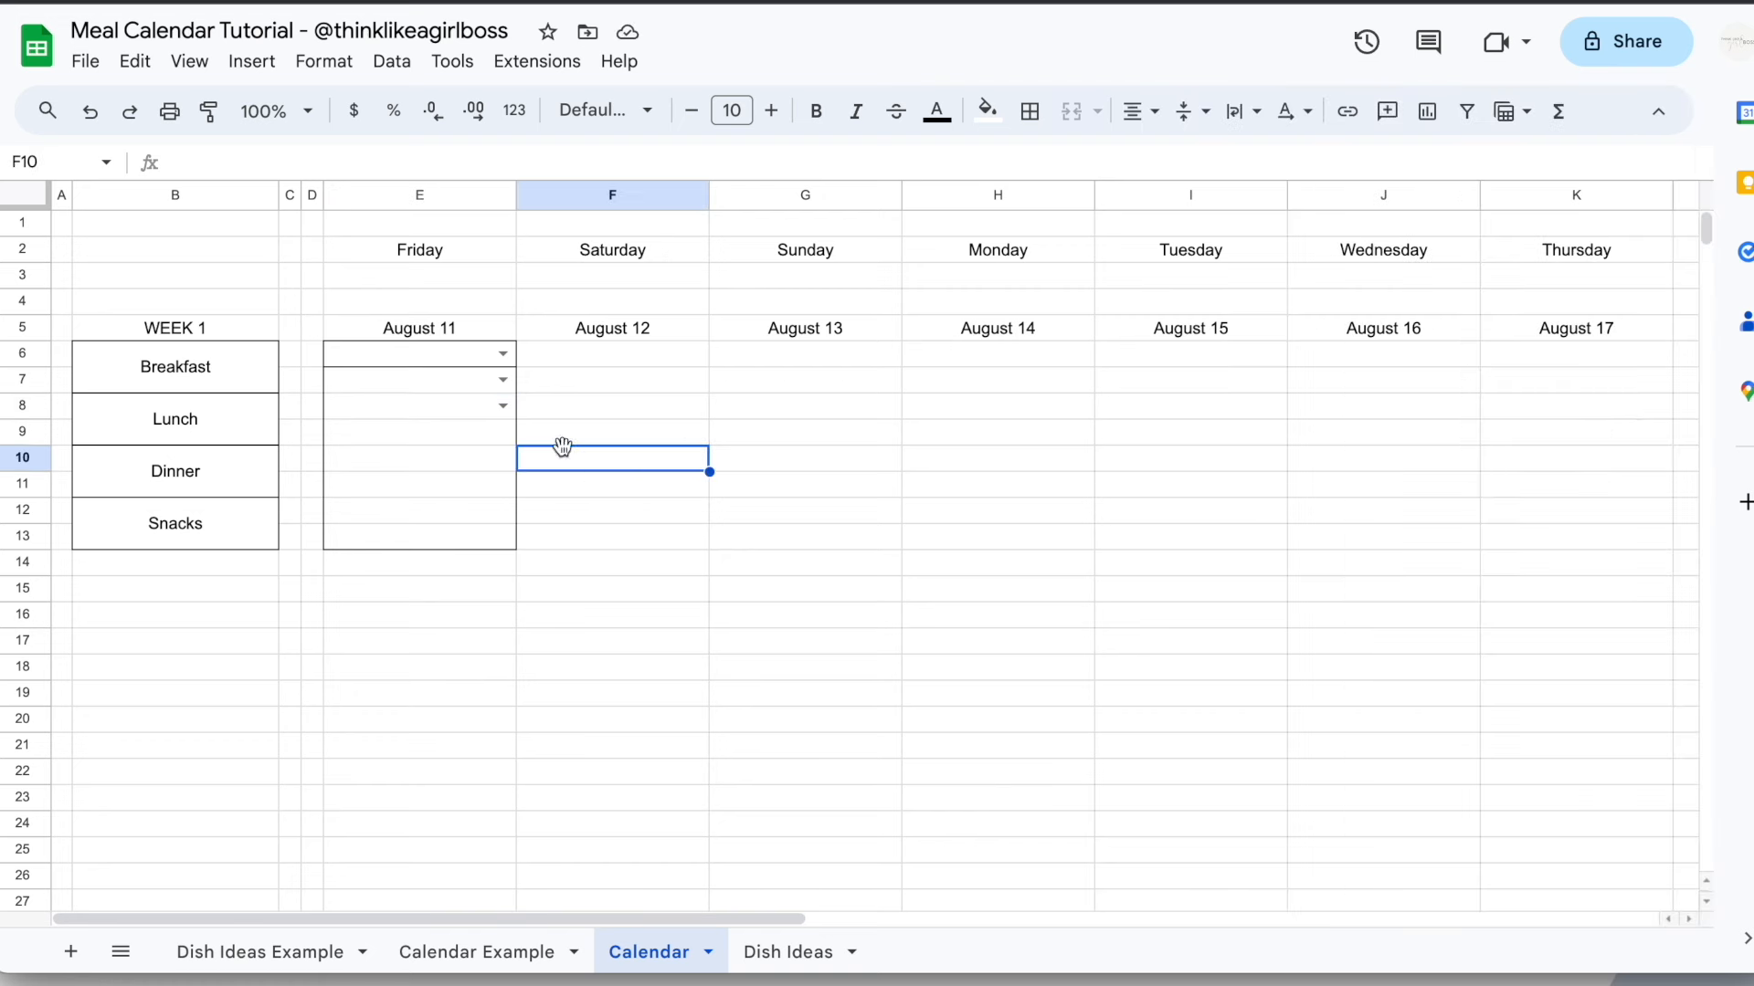
click(502, 408)
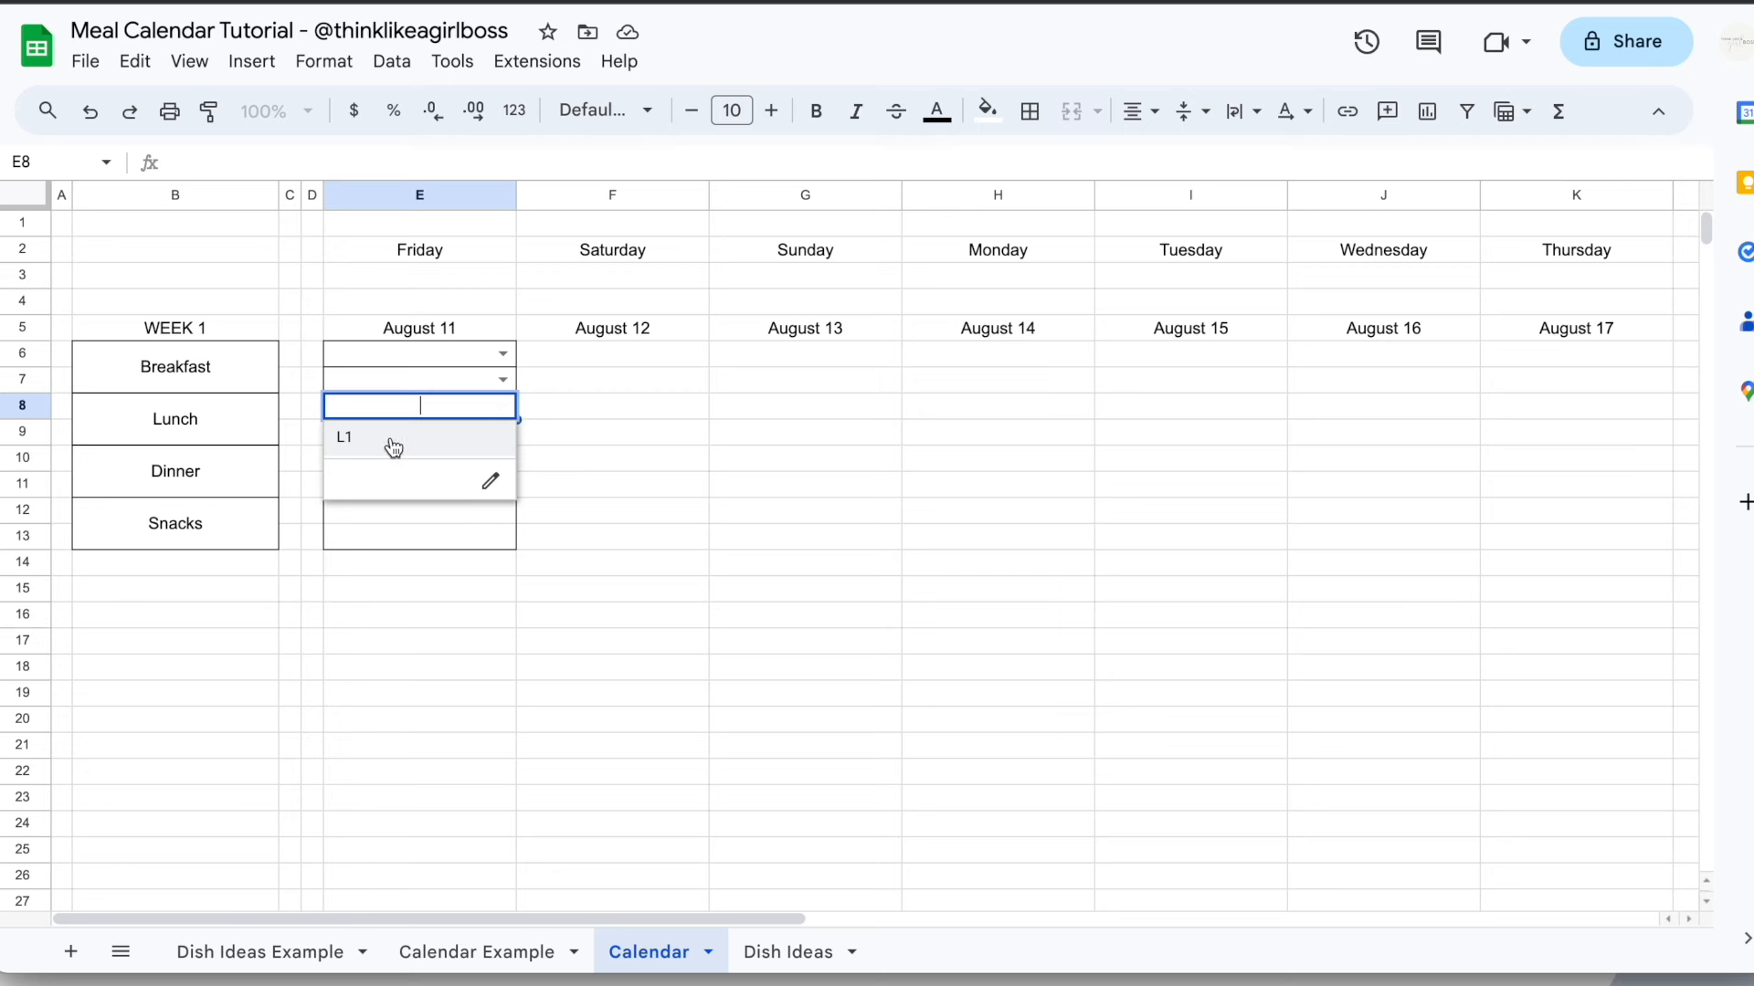
click(533, 440)
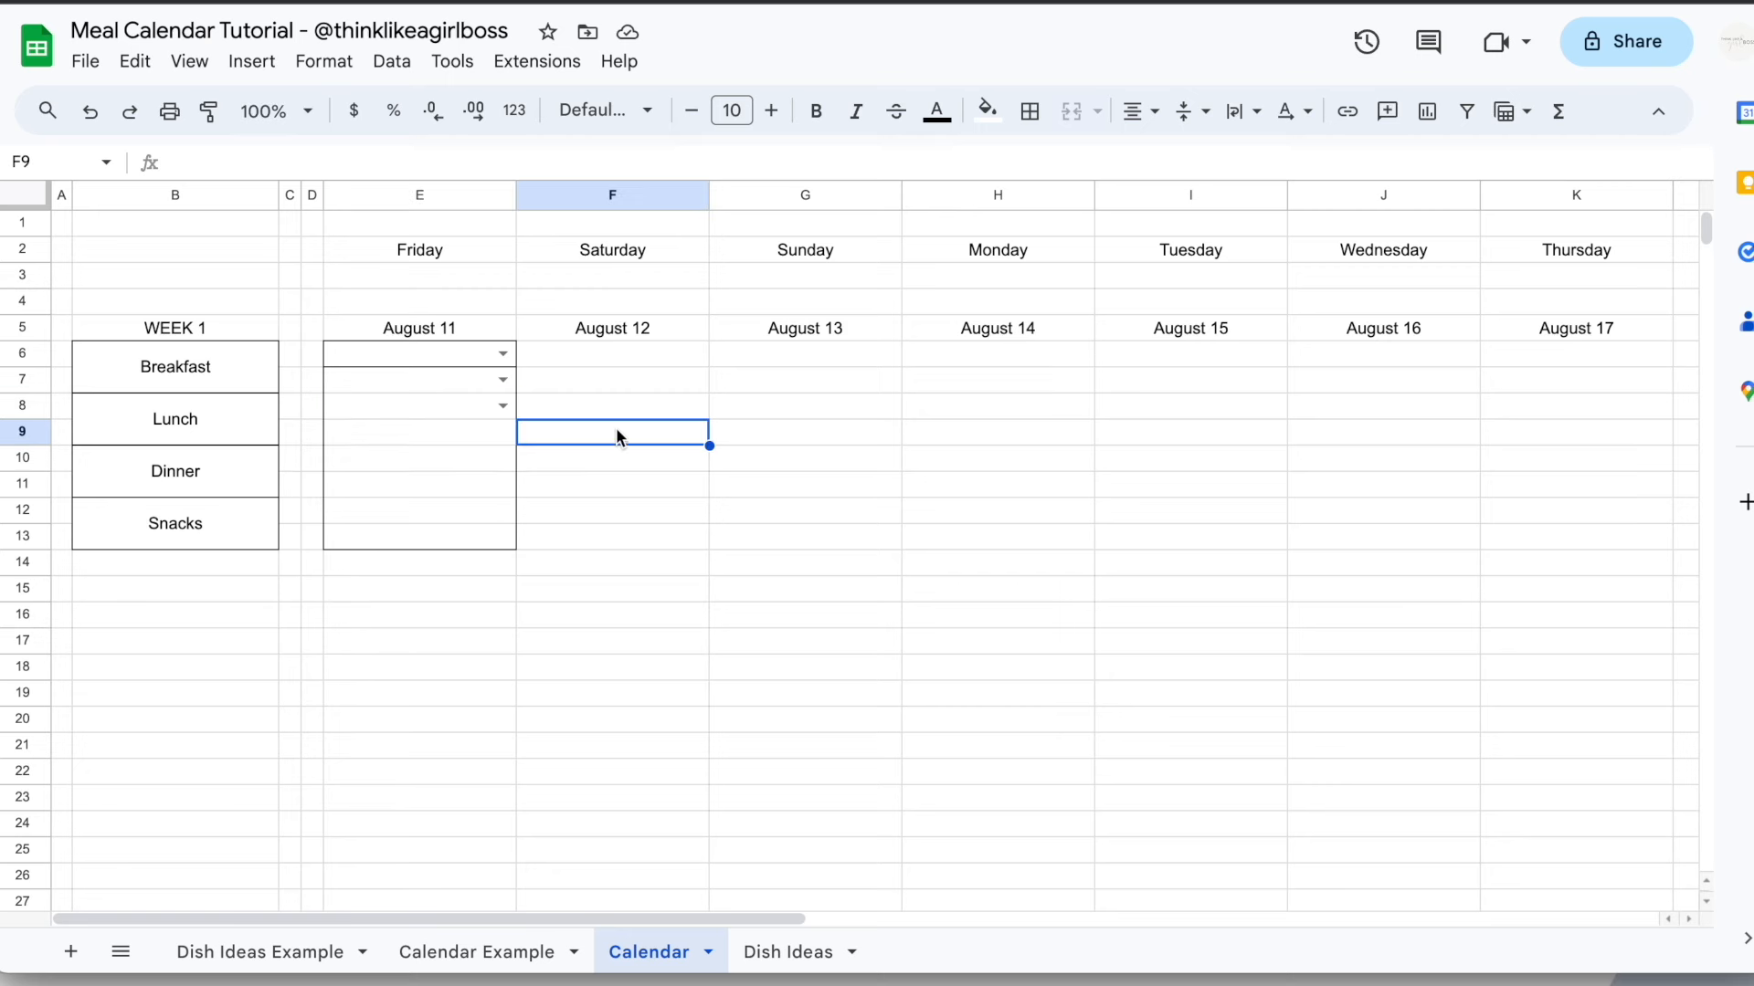
Enter L2 as a test dish in cell C100, the last row of the Lunch column on the Dish Ideas sheet
click(774, 950)
scroll(721, 640, down, 20)
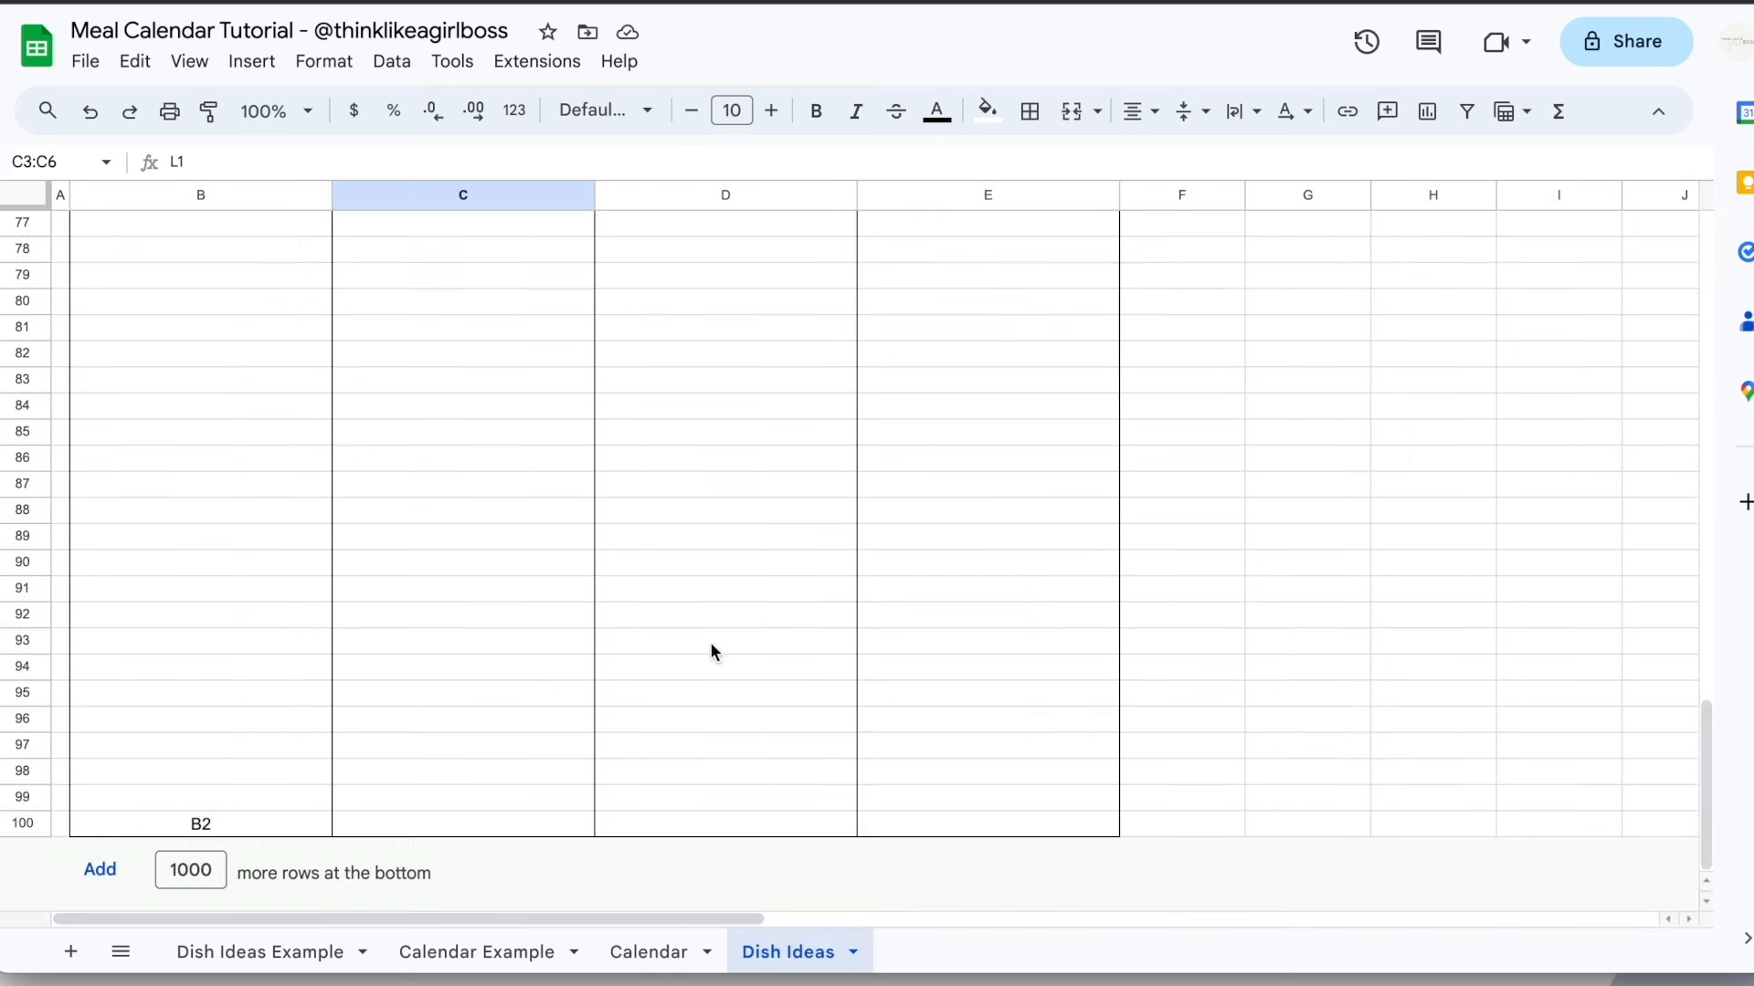
click(523, 827)
text(L2)
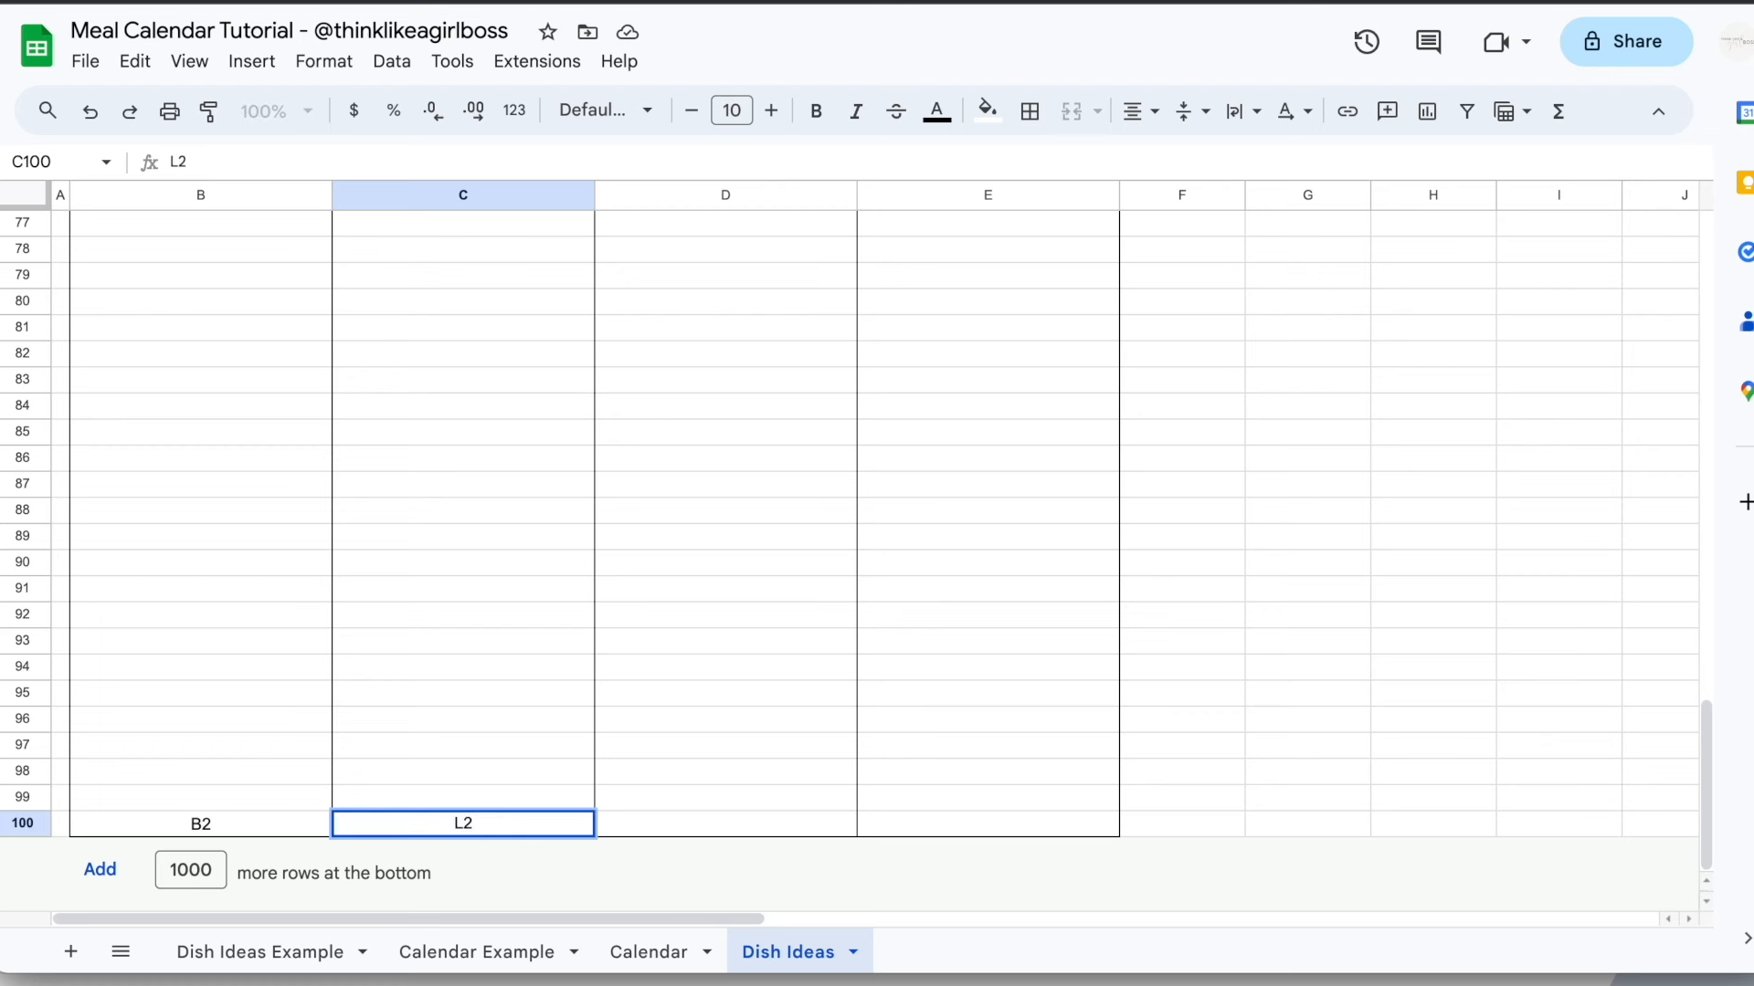
key(Return)
Recheck the Calendar sheet's E8 lunch drop-down for the test dish L2
click(646, 950)
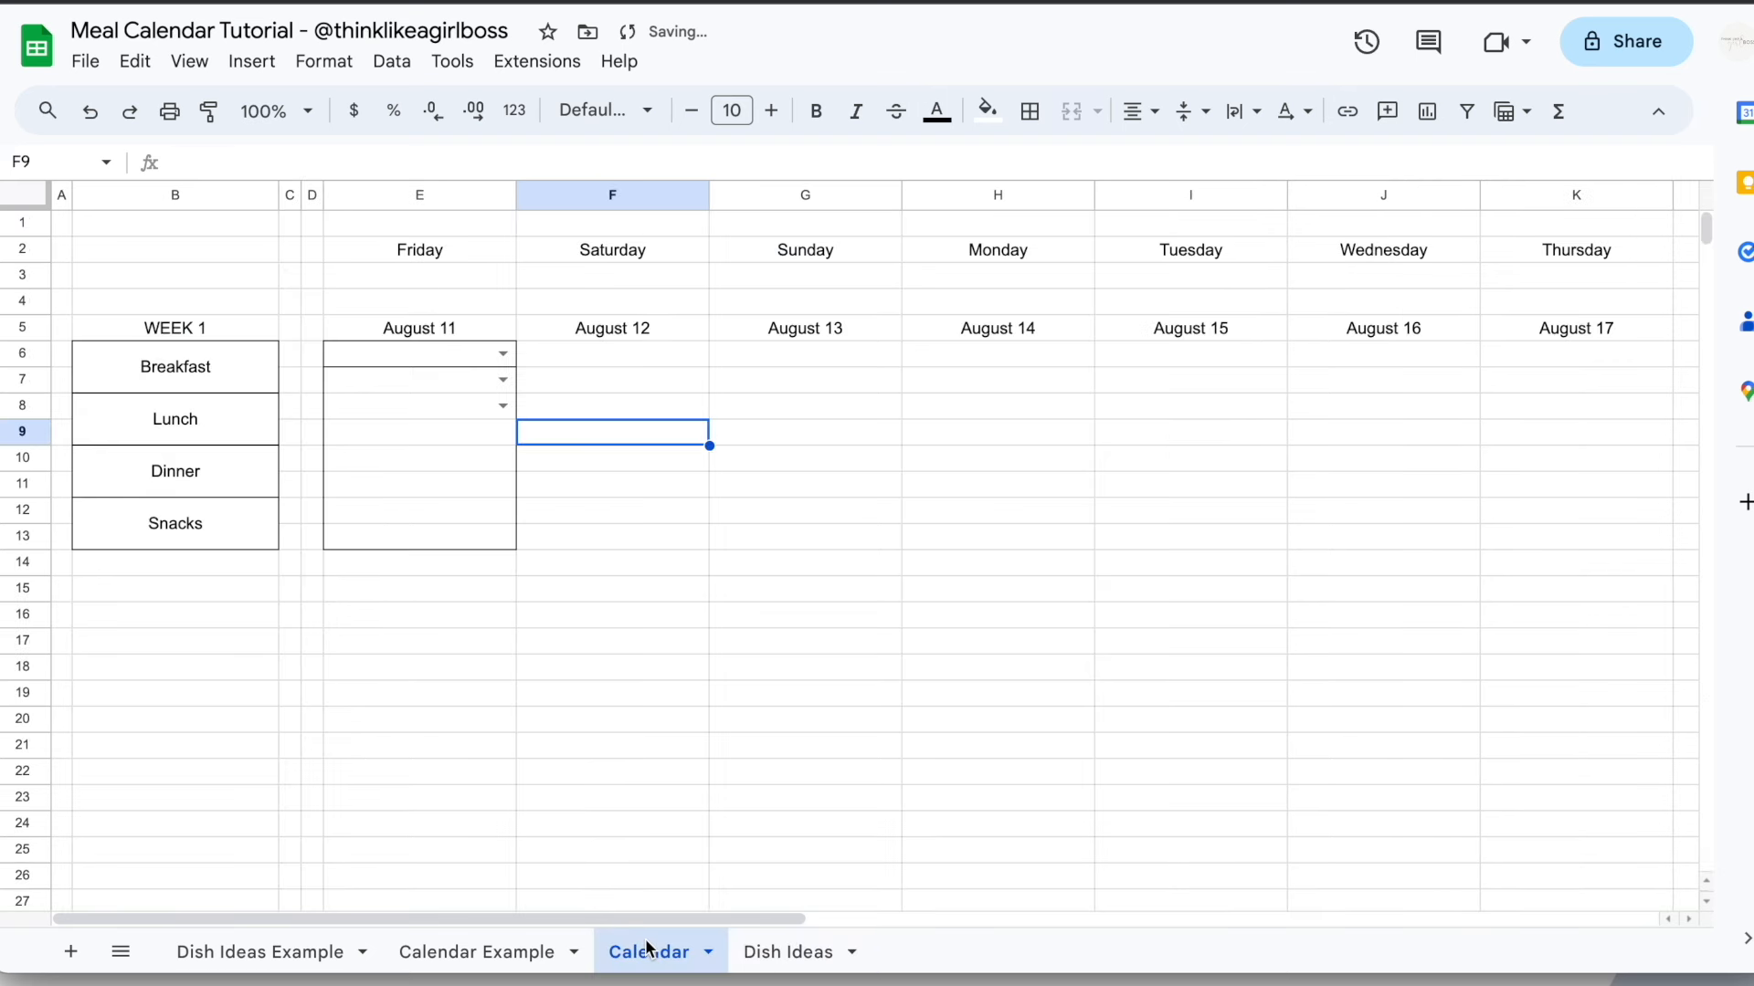
click(391, 411)
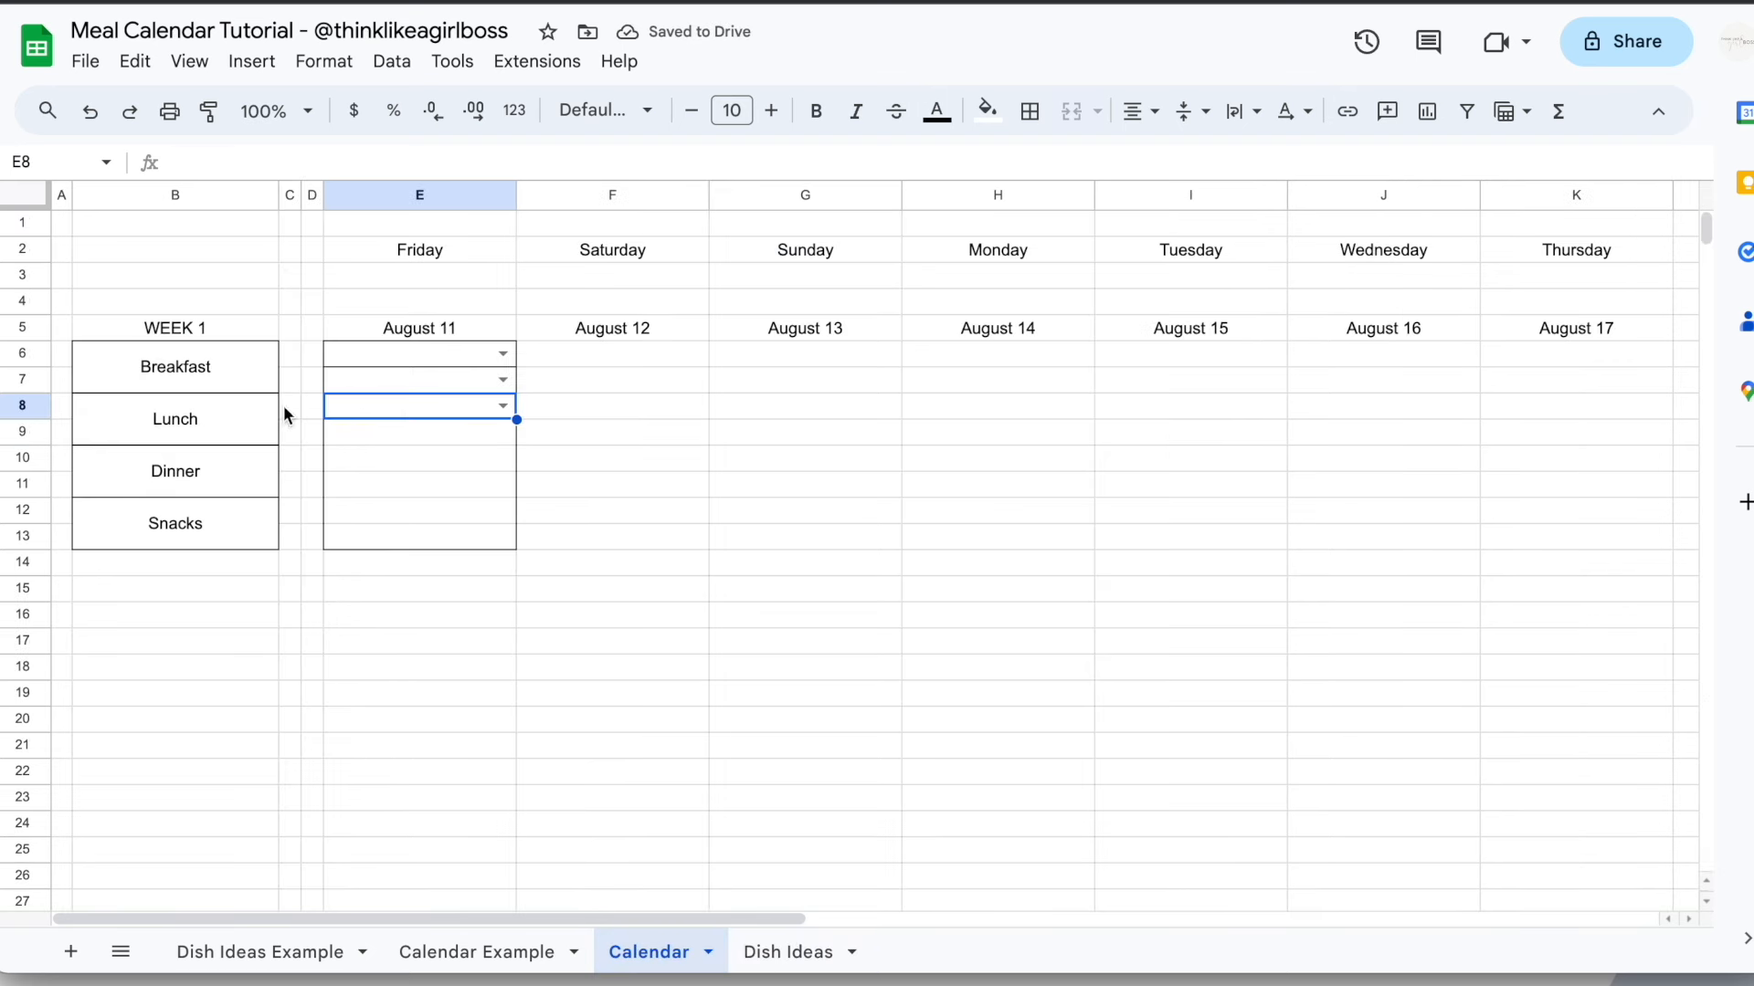
click(502, 407)
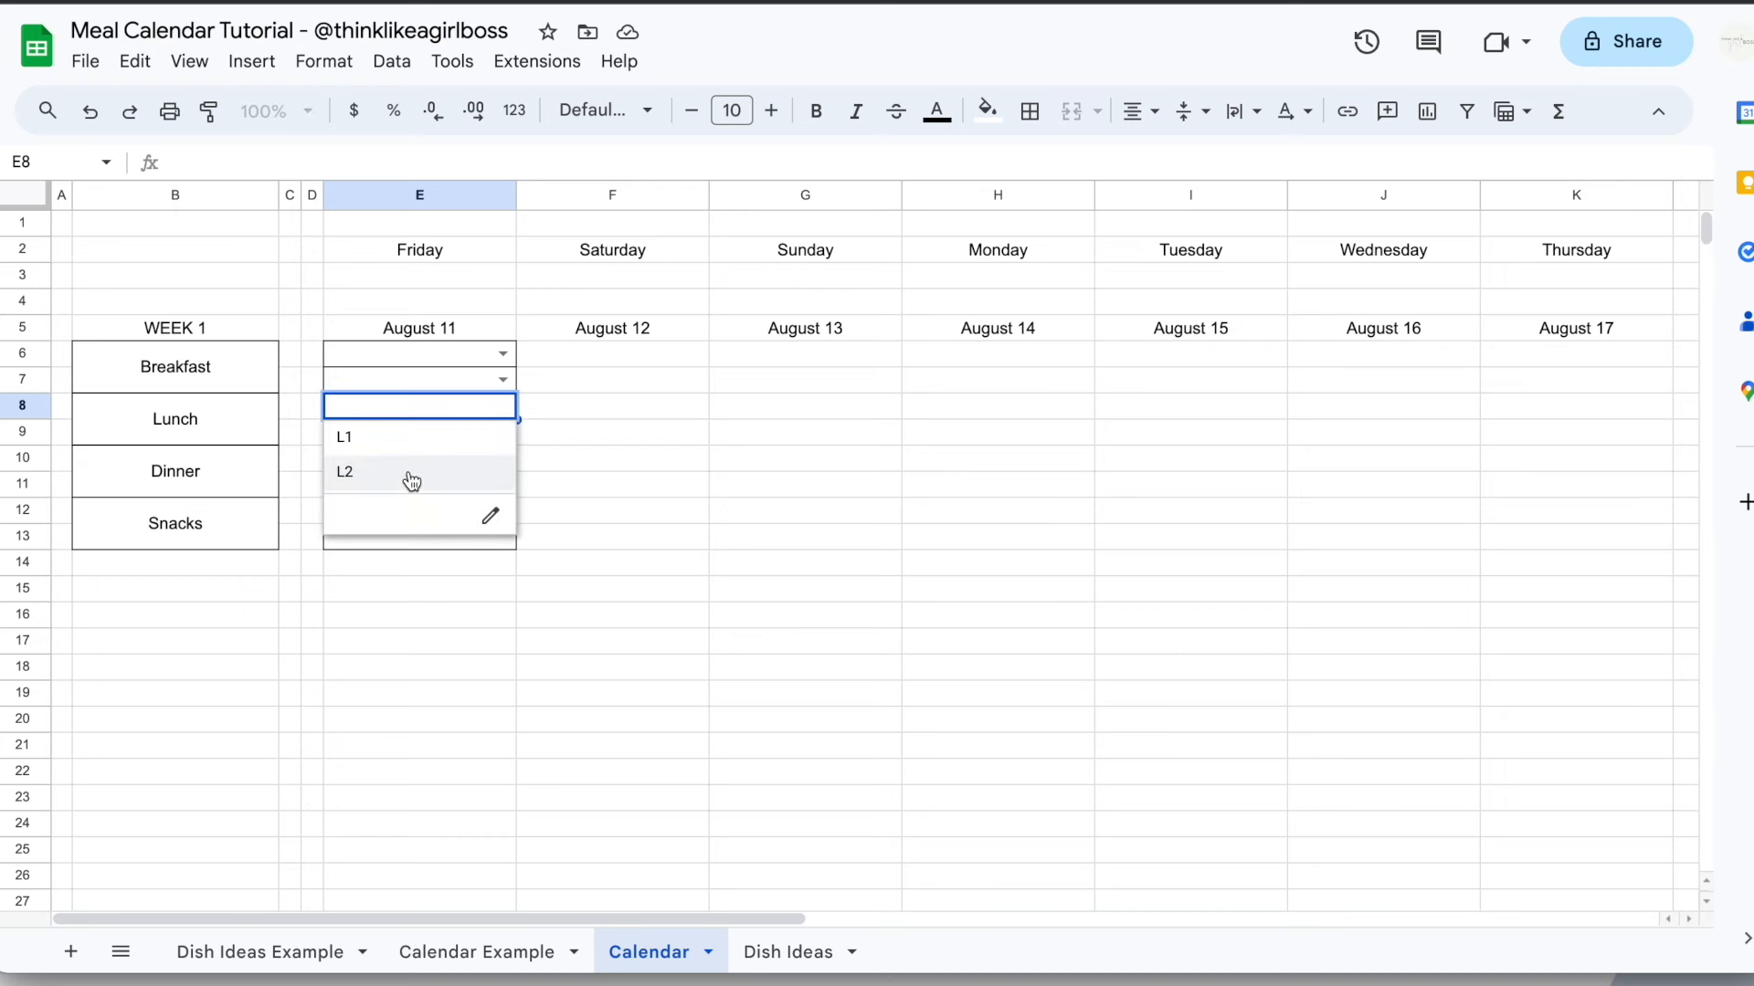
click(617, 418)
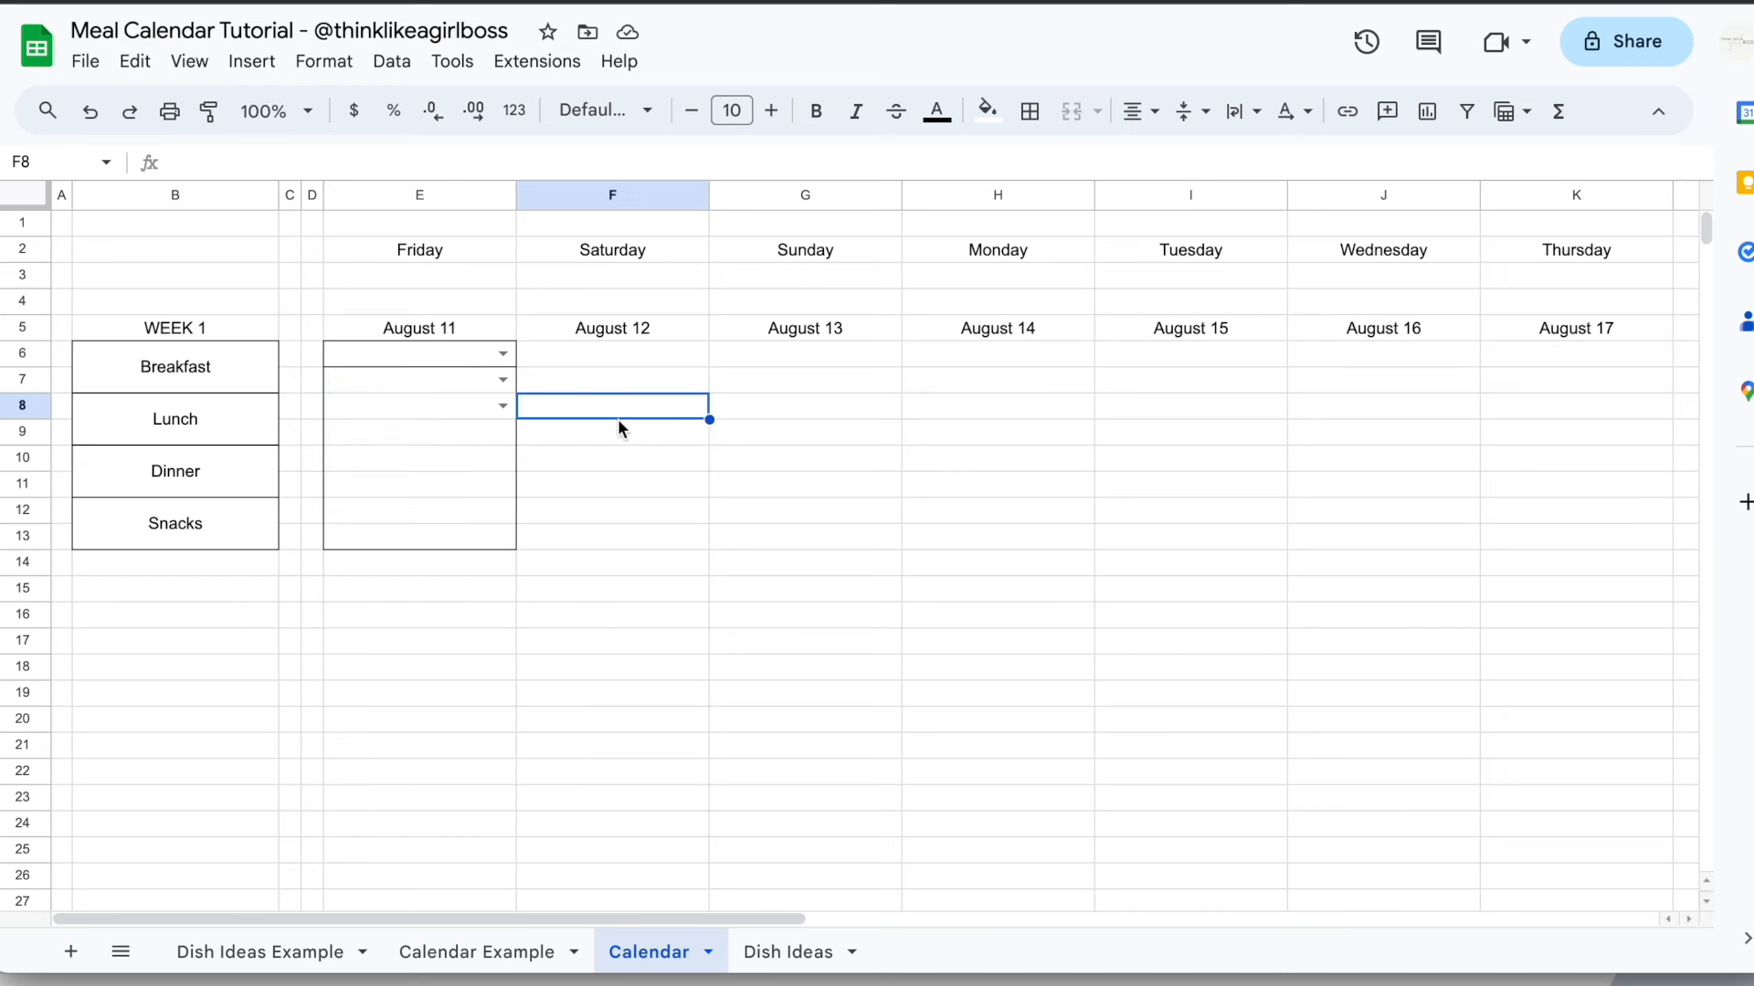
Copy the lunch drop-down from cell E8 into E9, the second lunch row
click(417, 420)
key(ctrl+c)
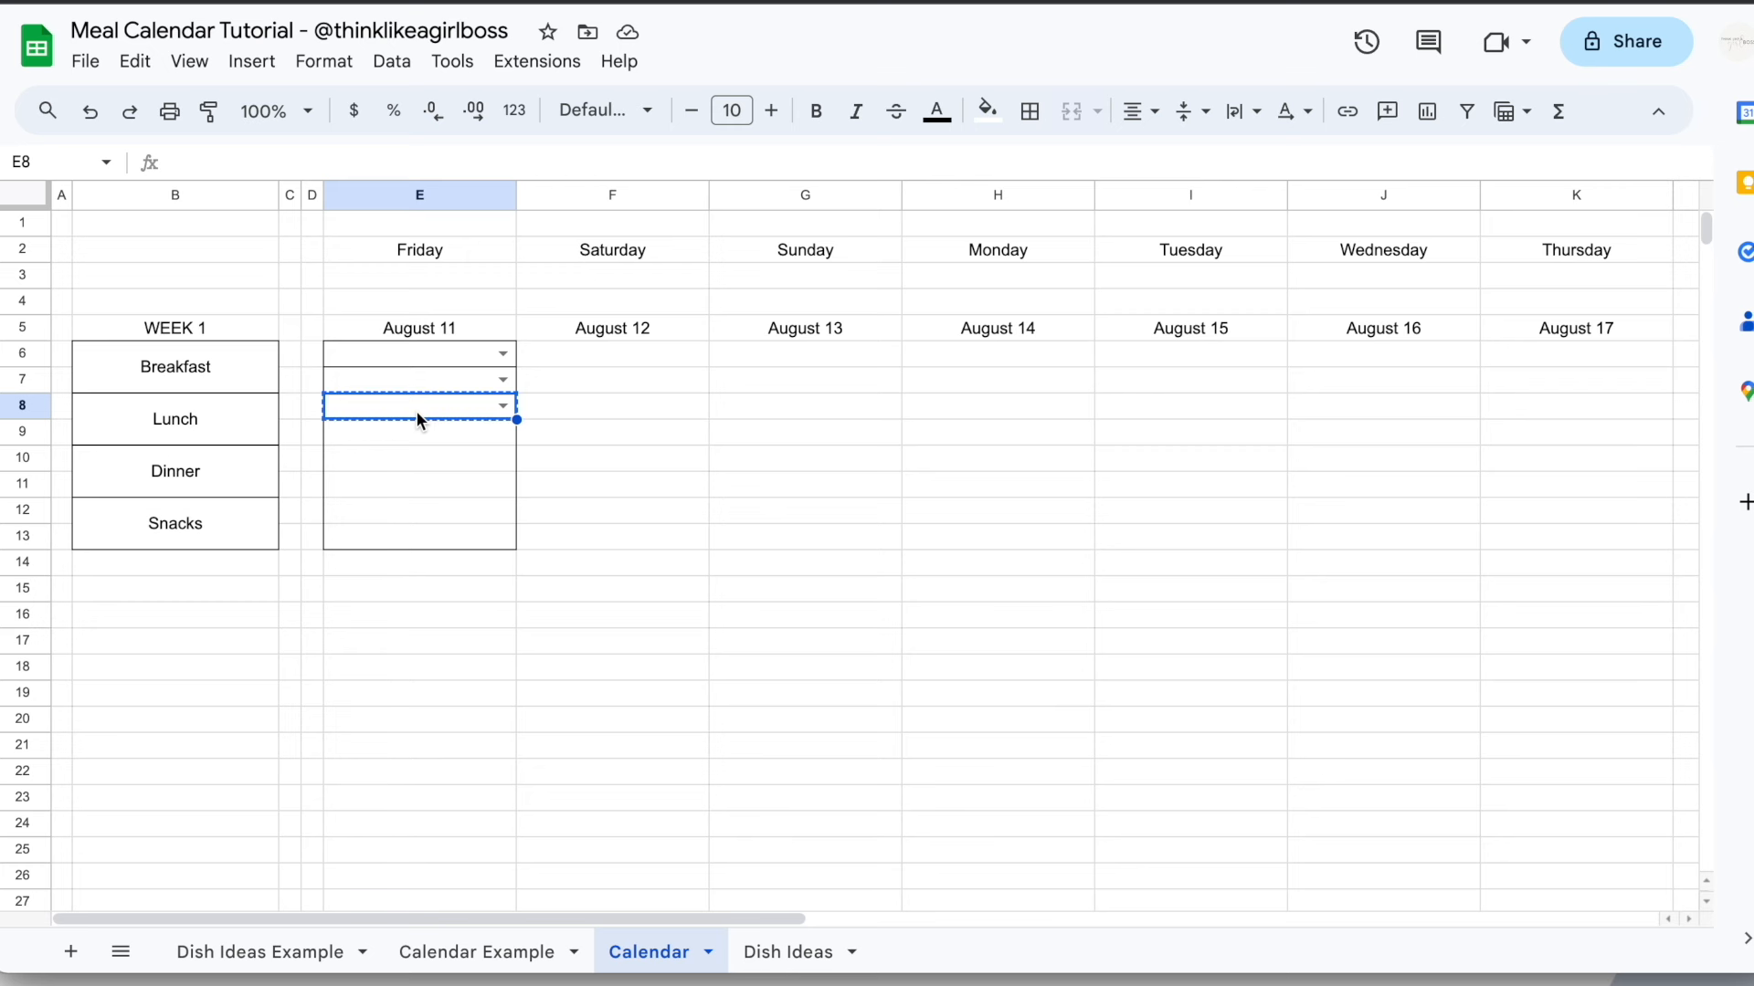
click(391, 436)
key(ctrl+v)
click(802, 510)
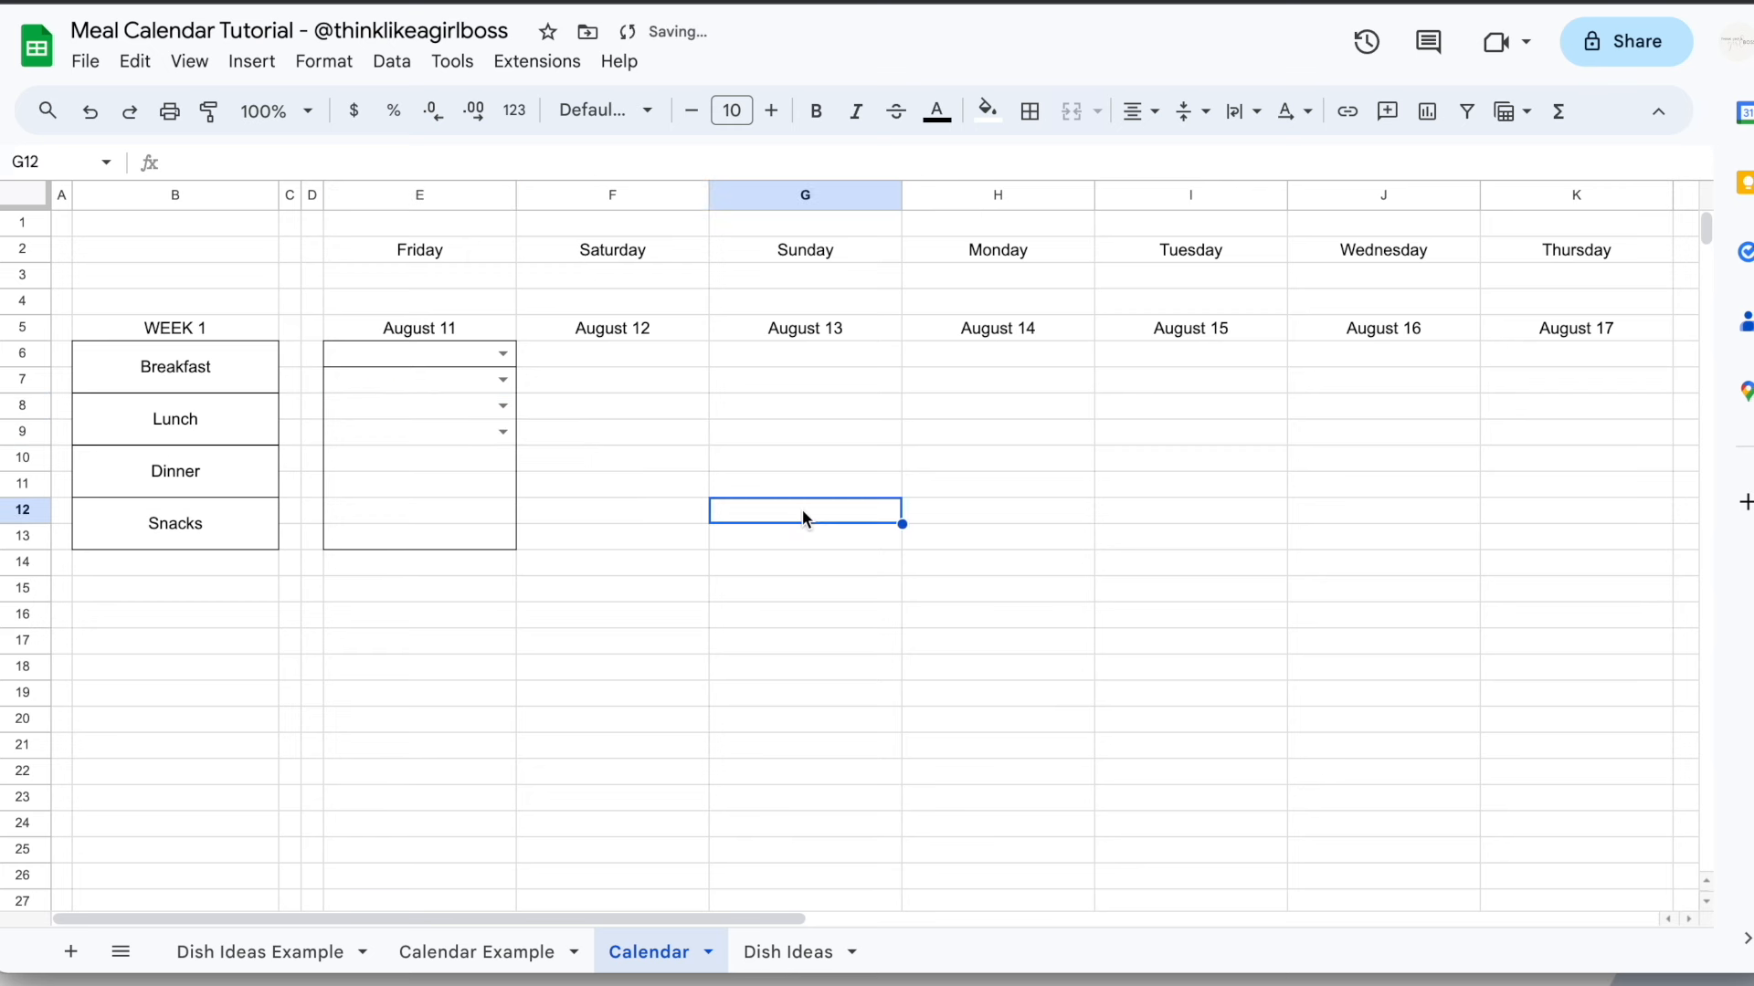
drag(454, 457, 454, 536)
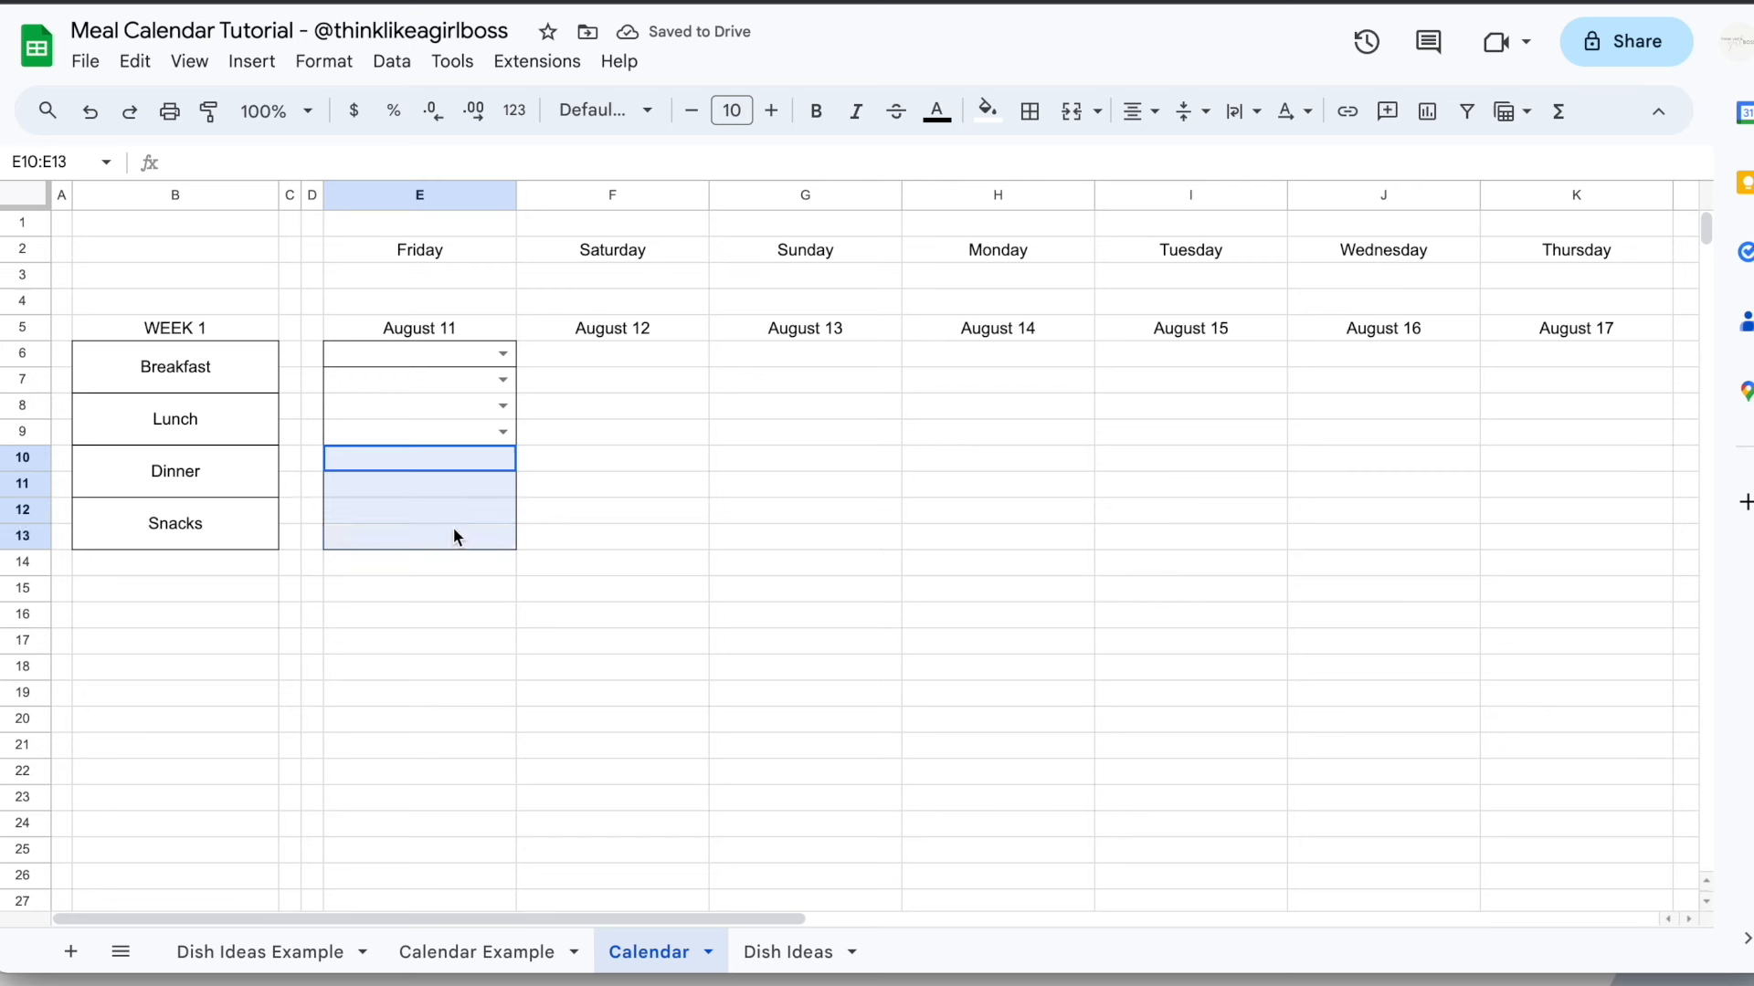
click(645, 494)
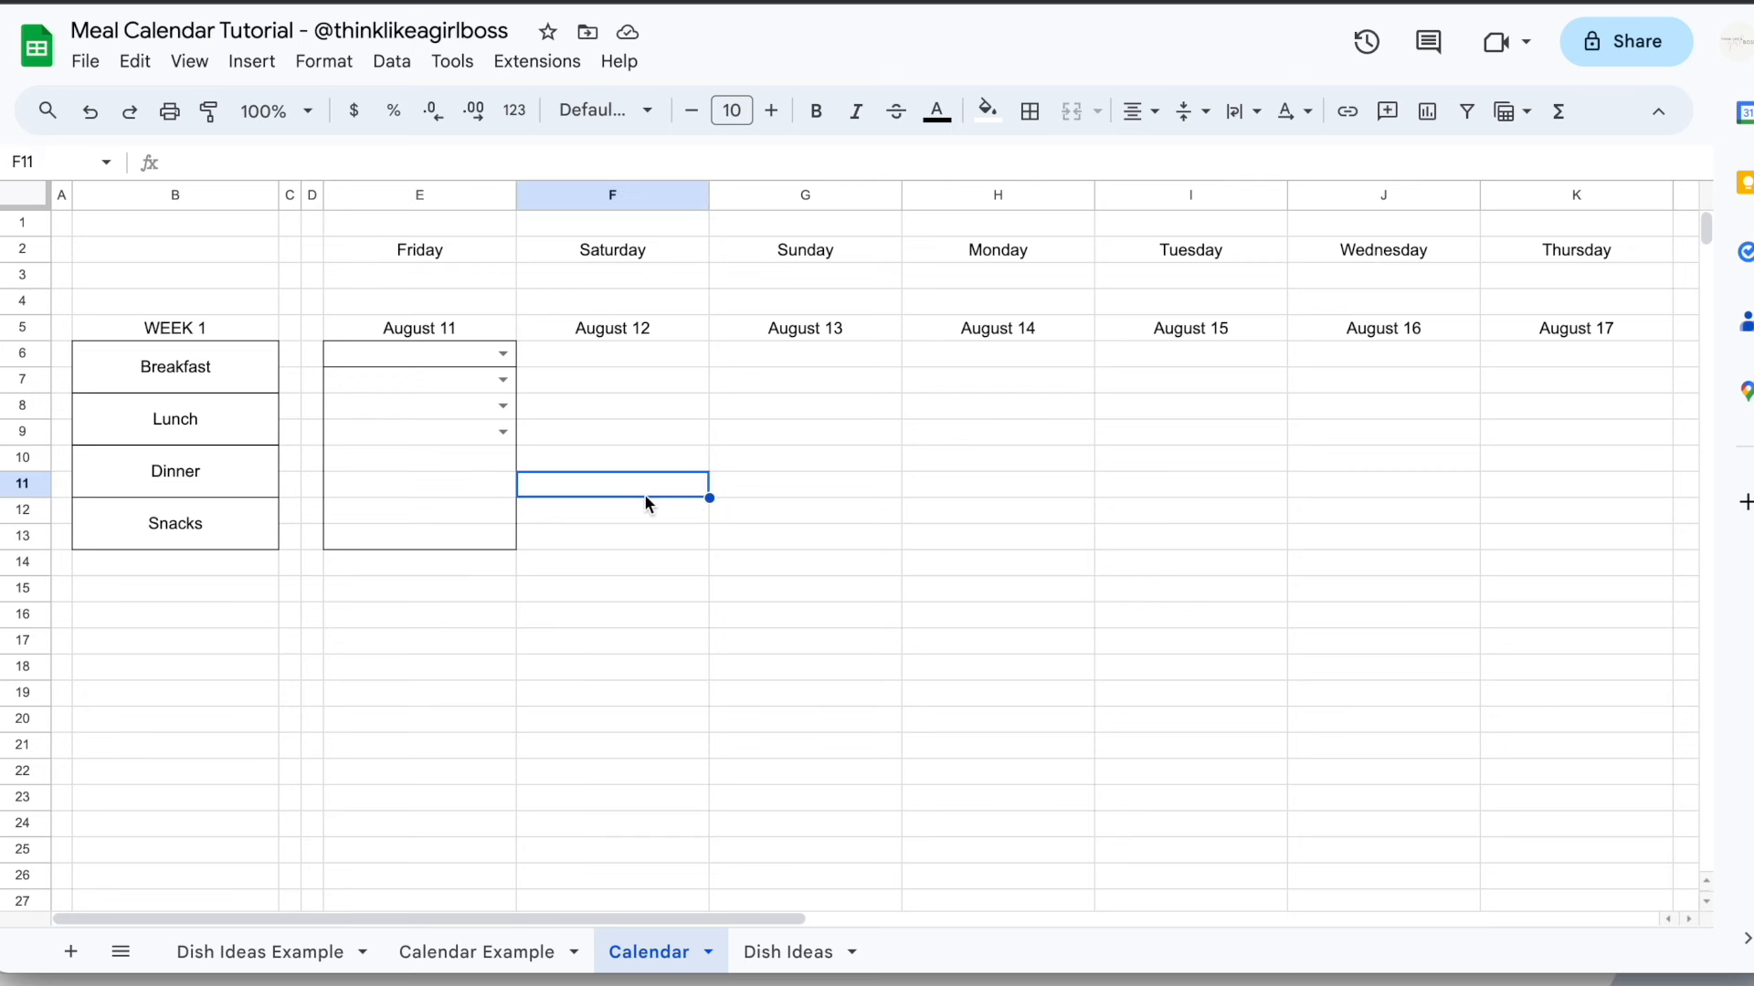
drag(428, 469, 426, 557)
click(627, 513)
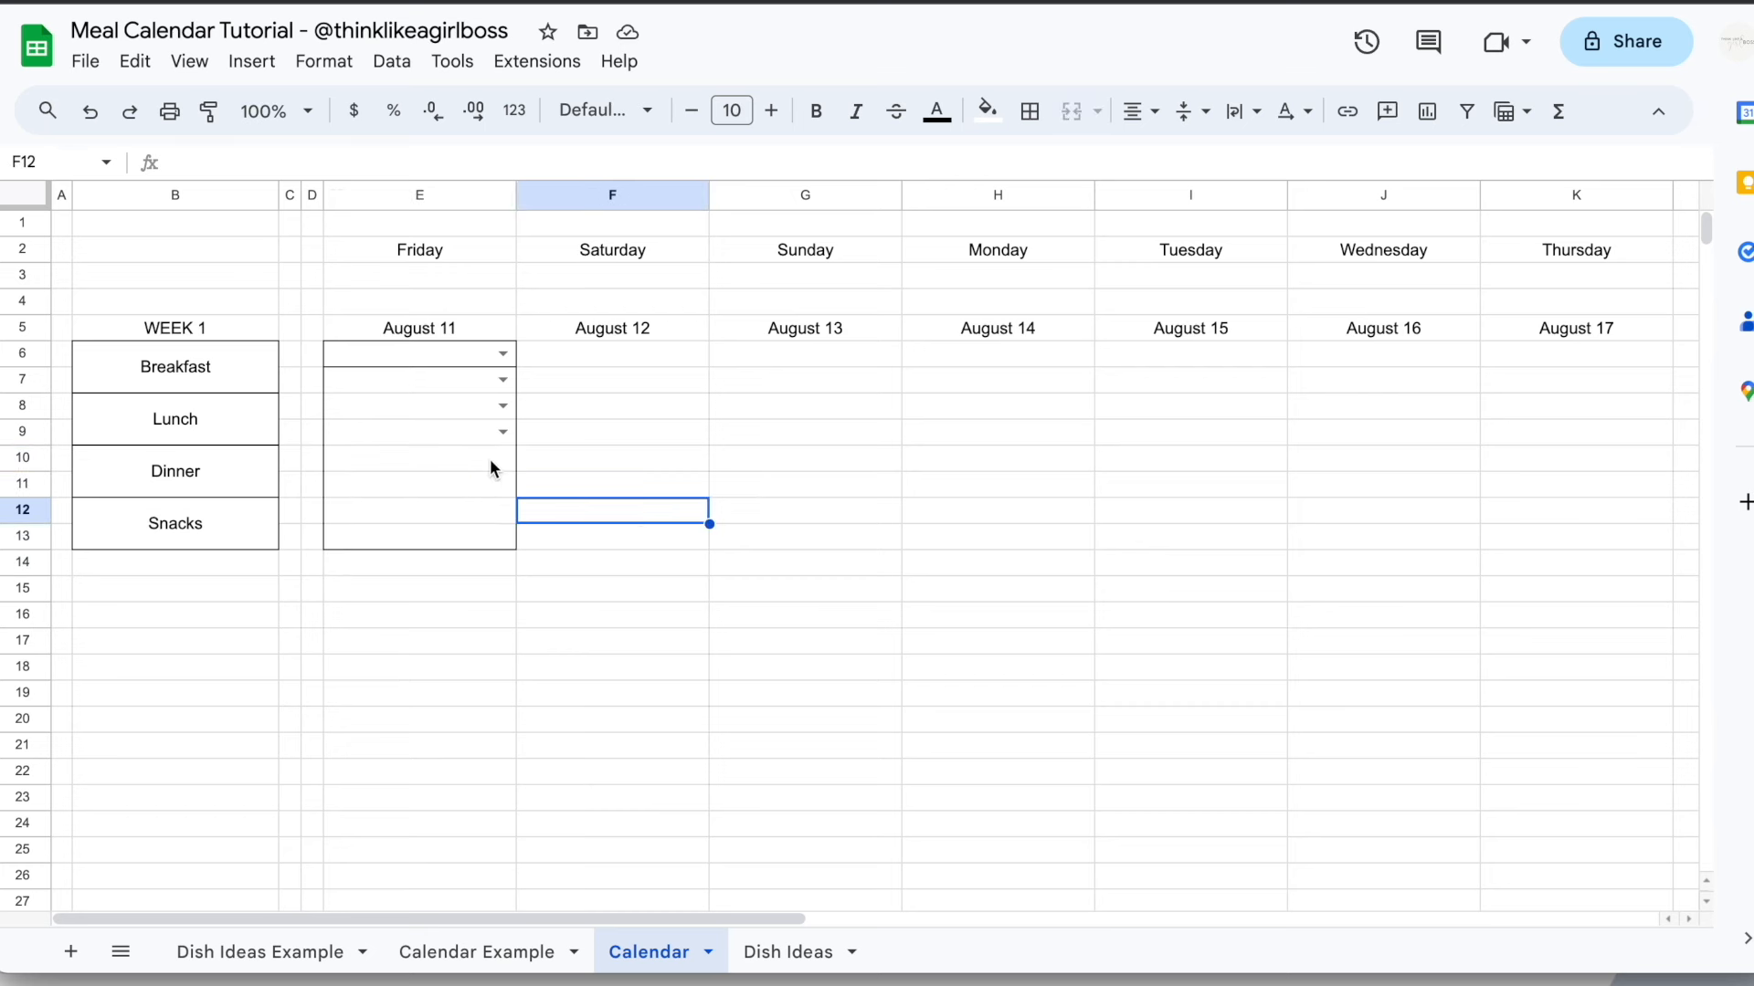
Add a data validation rule for the first dinner cell, E10, with the criteria Dropdown (from a range)
click(395, 467)
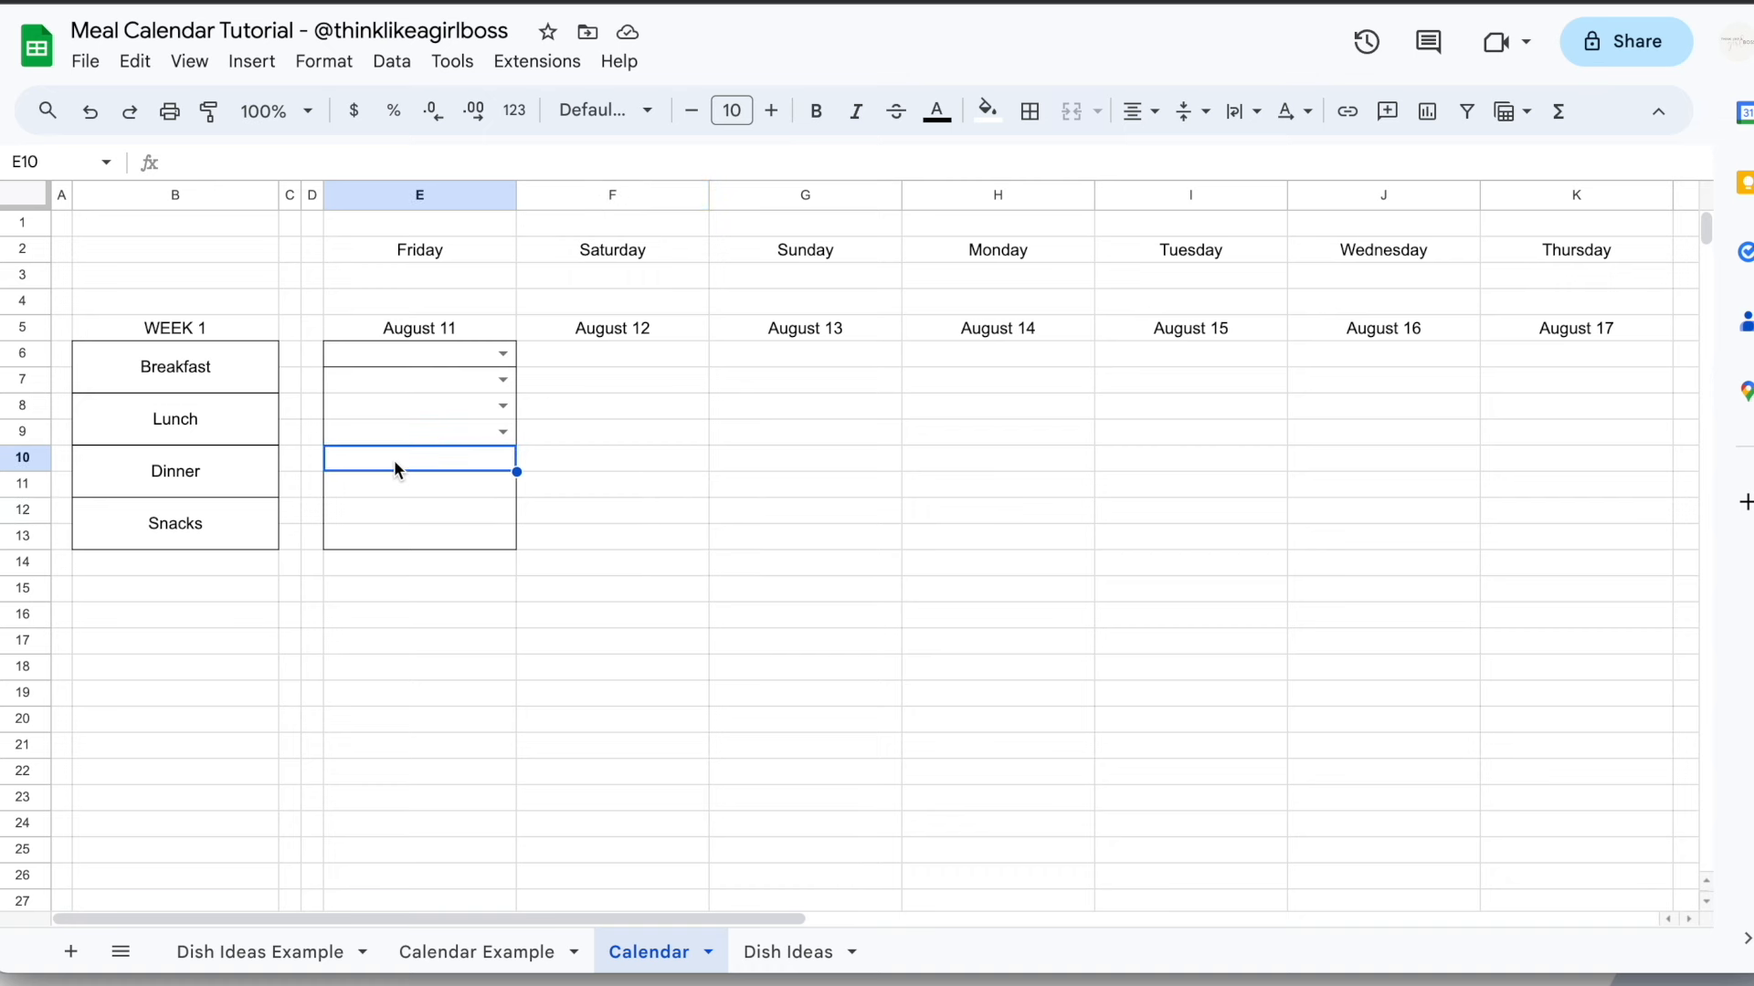
click(391, 60)
click(471, 568)
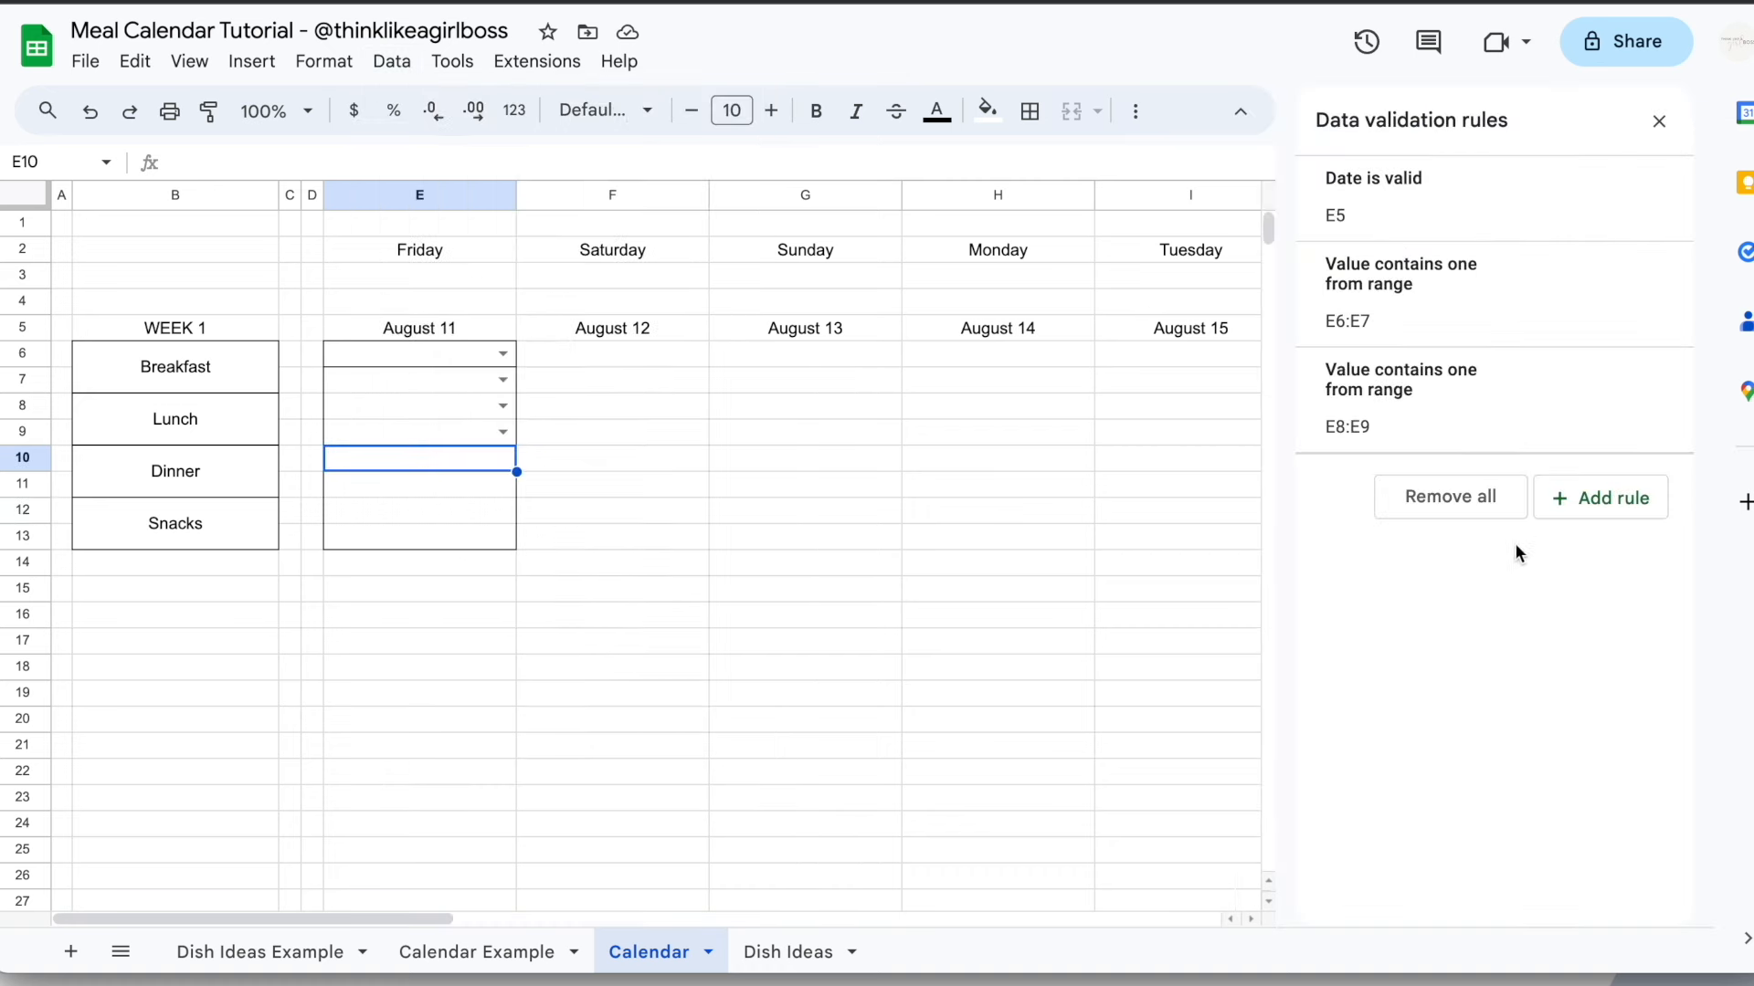
click(1635, 497)
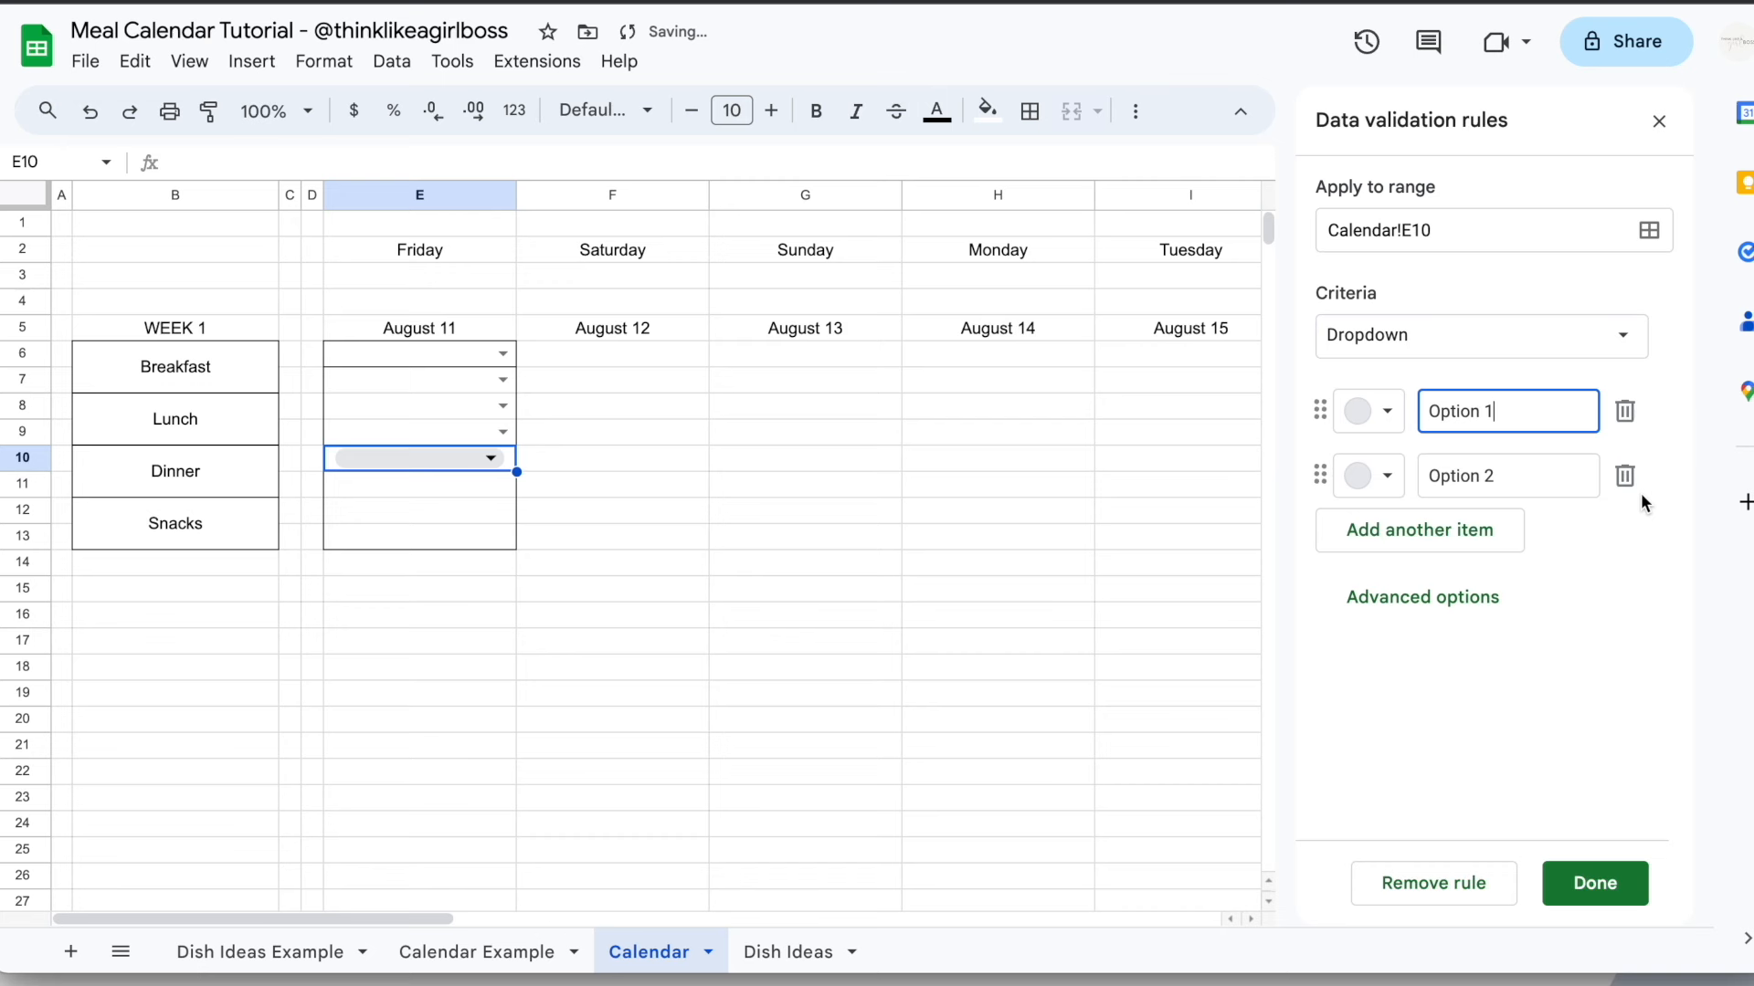
click(1502, 344)
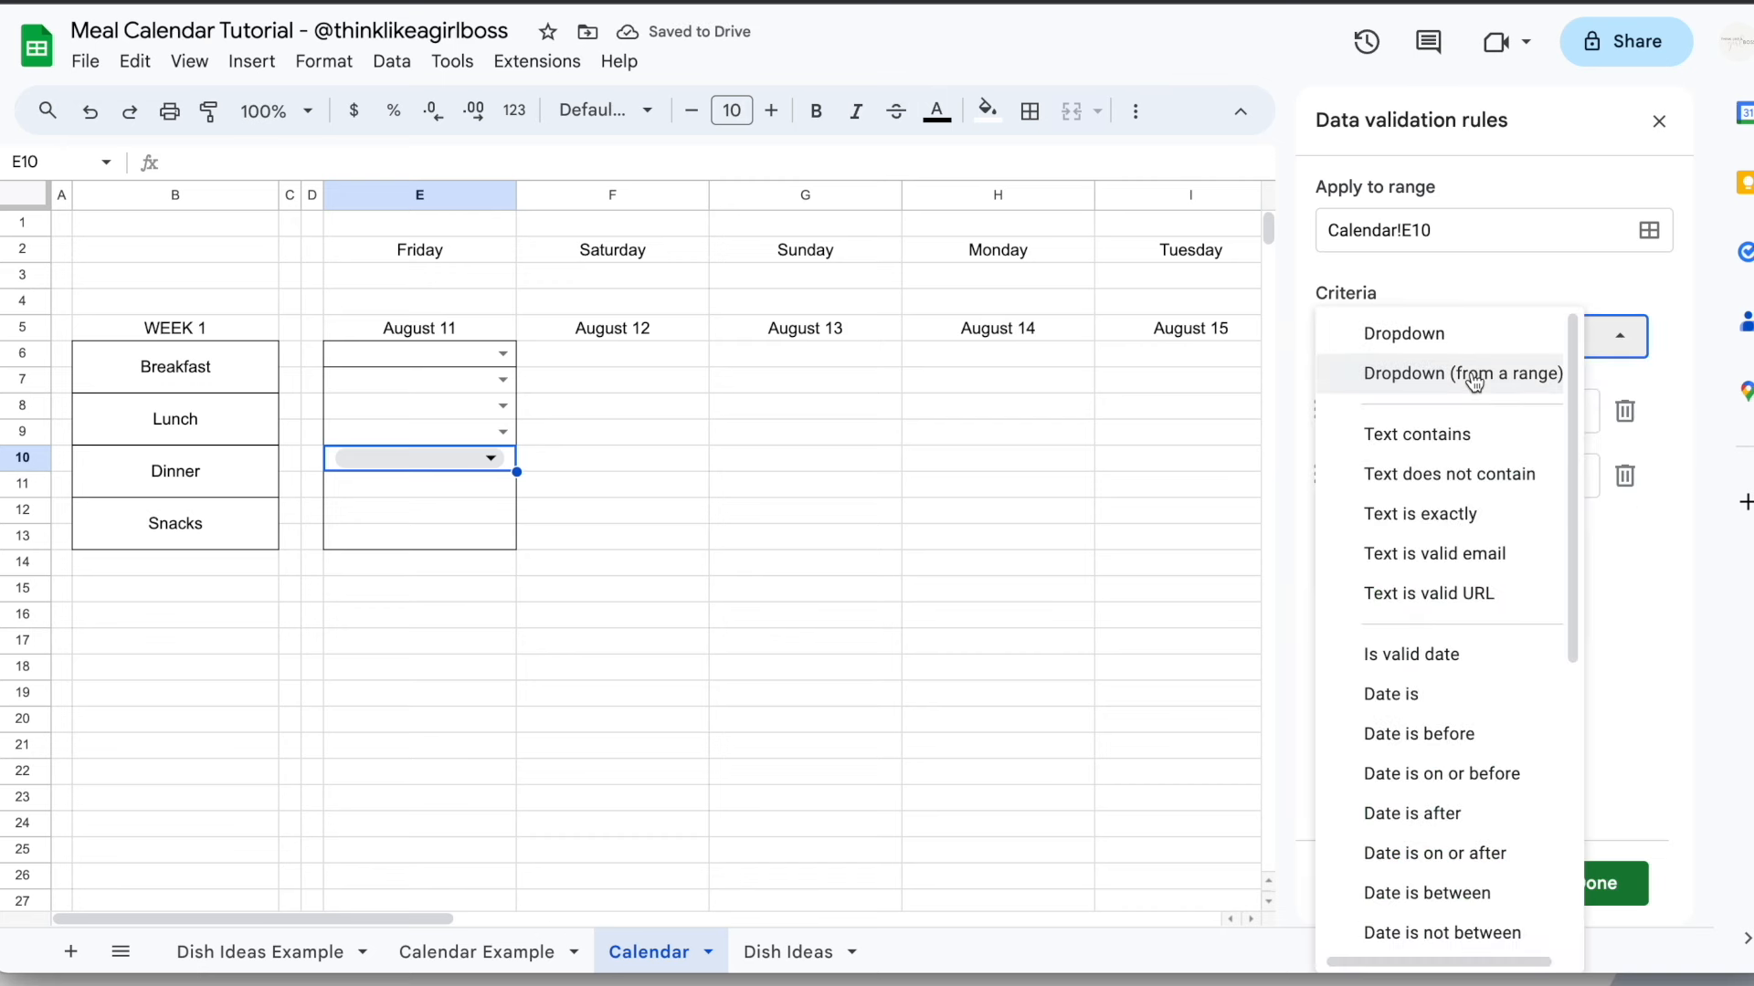
click(1473, 375)
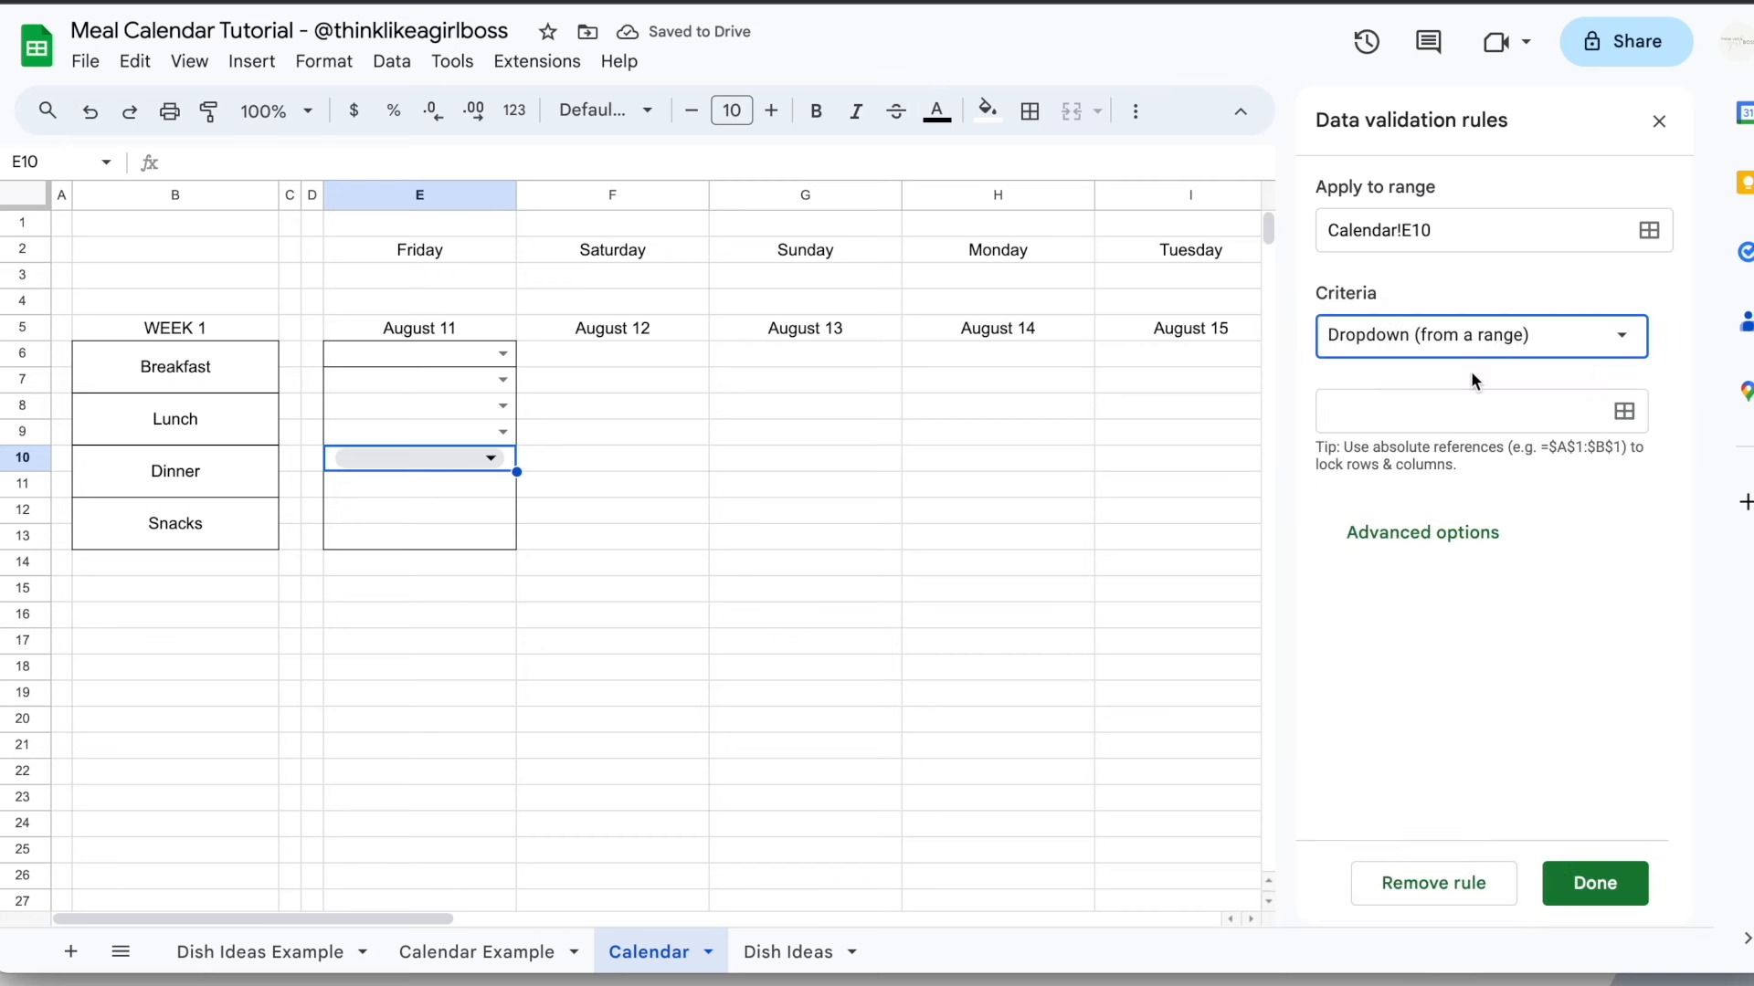
Set the E10 drop-down's source to the open-ended Dinner range 'Dish Ideas'!D3:D
click(1632, 423)
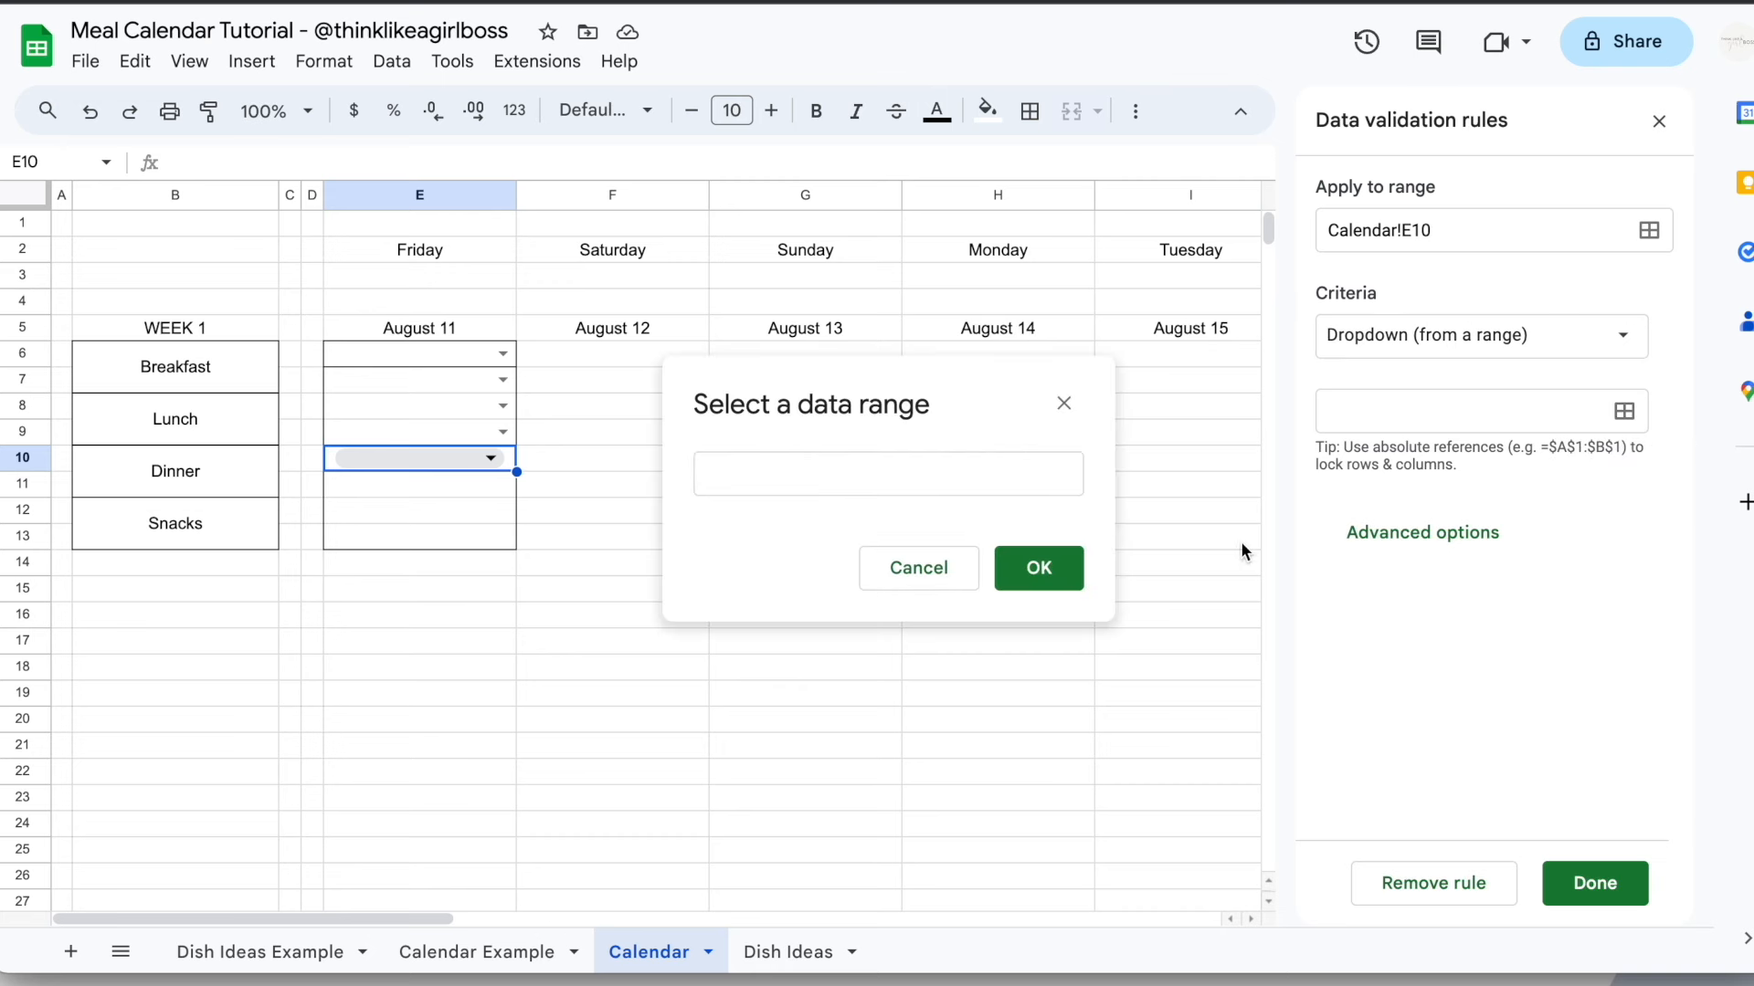
click(786, 948)
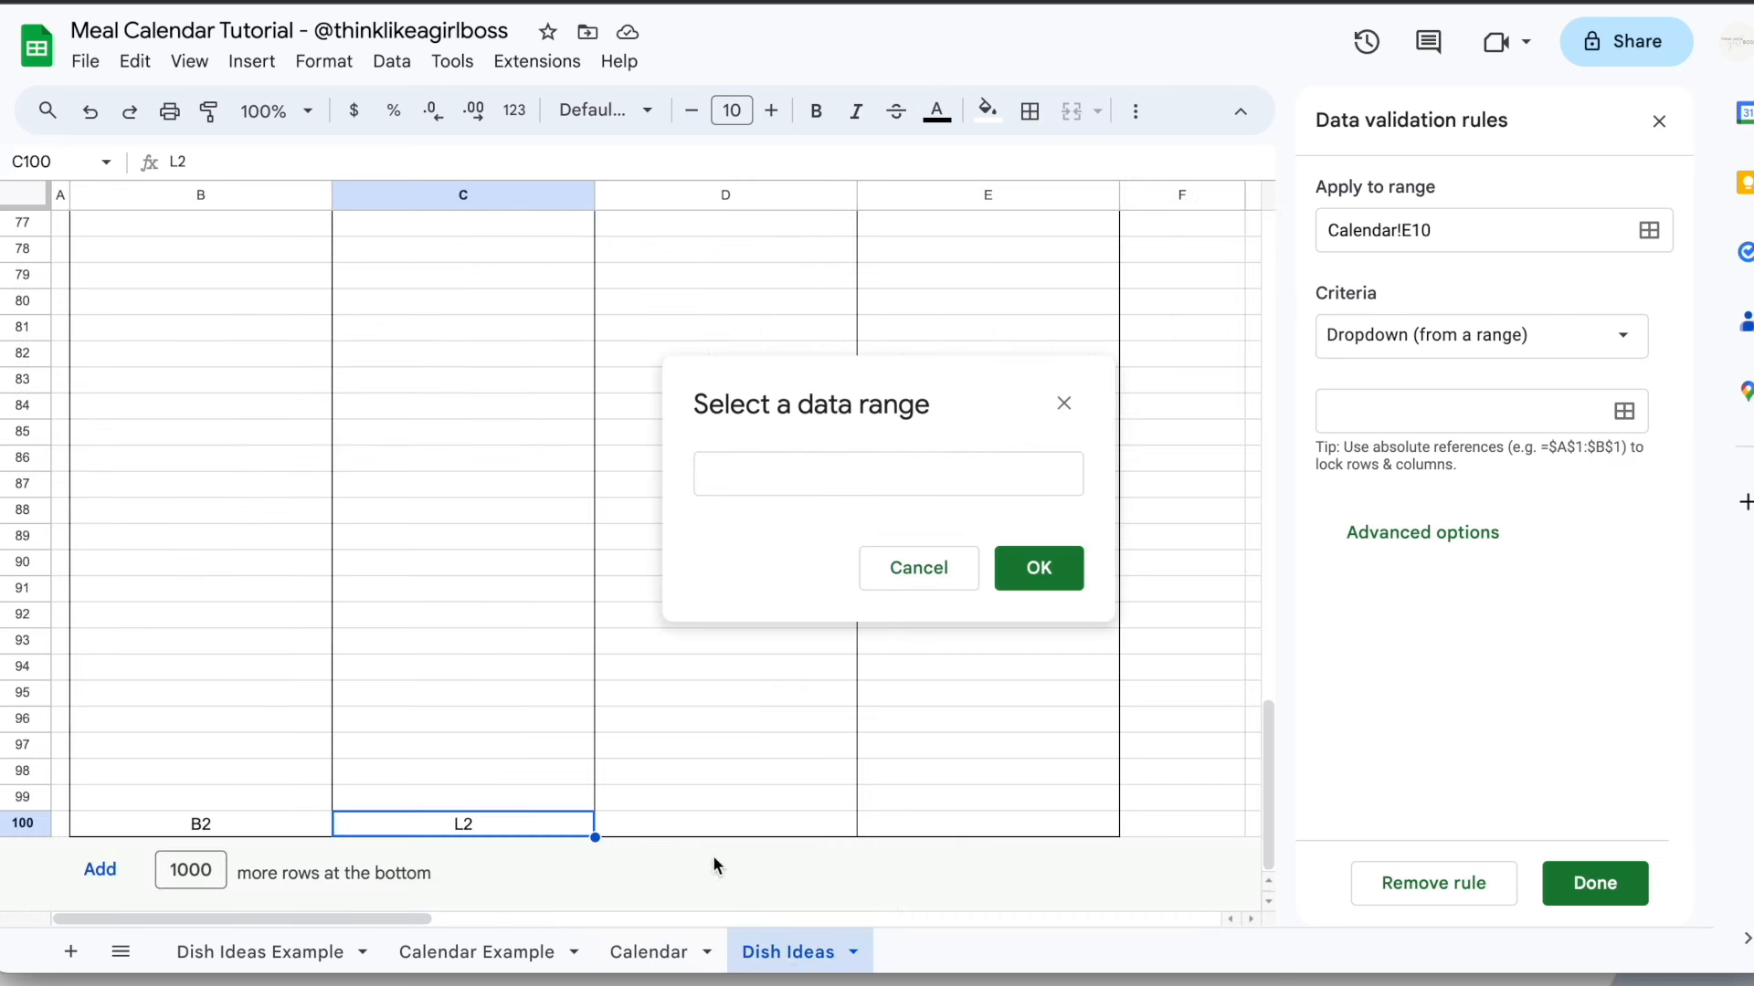
scroll(491, 570, up, 15)
scroll(491, 570, right, 5)
scroll(492, 570, left, 2)
scroll(491, 570, right, 1)
drag(369, 292, 364, 405)
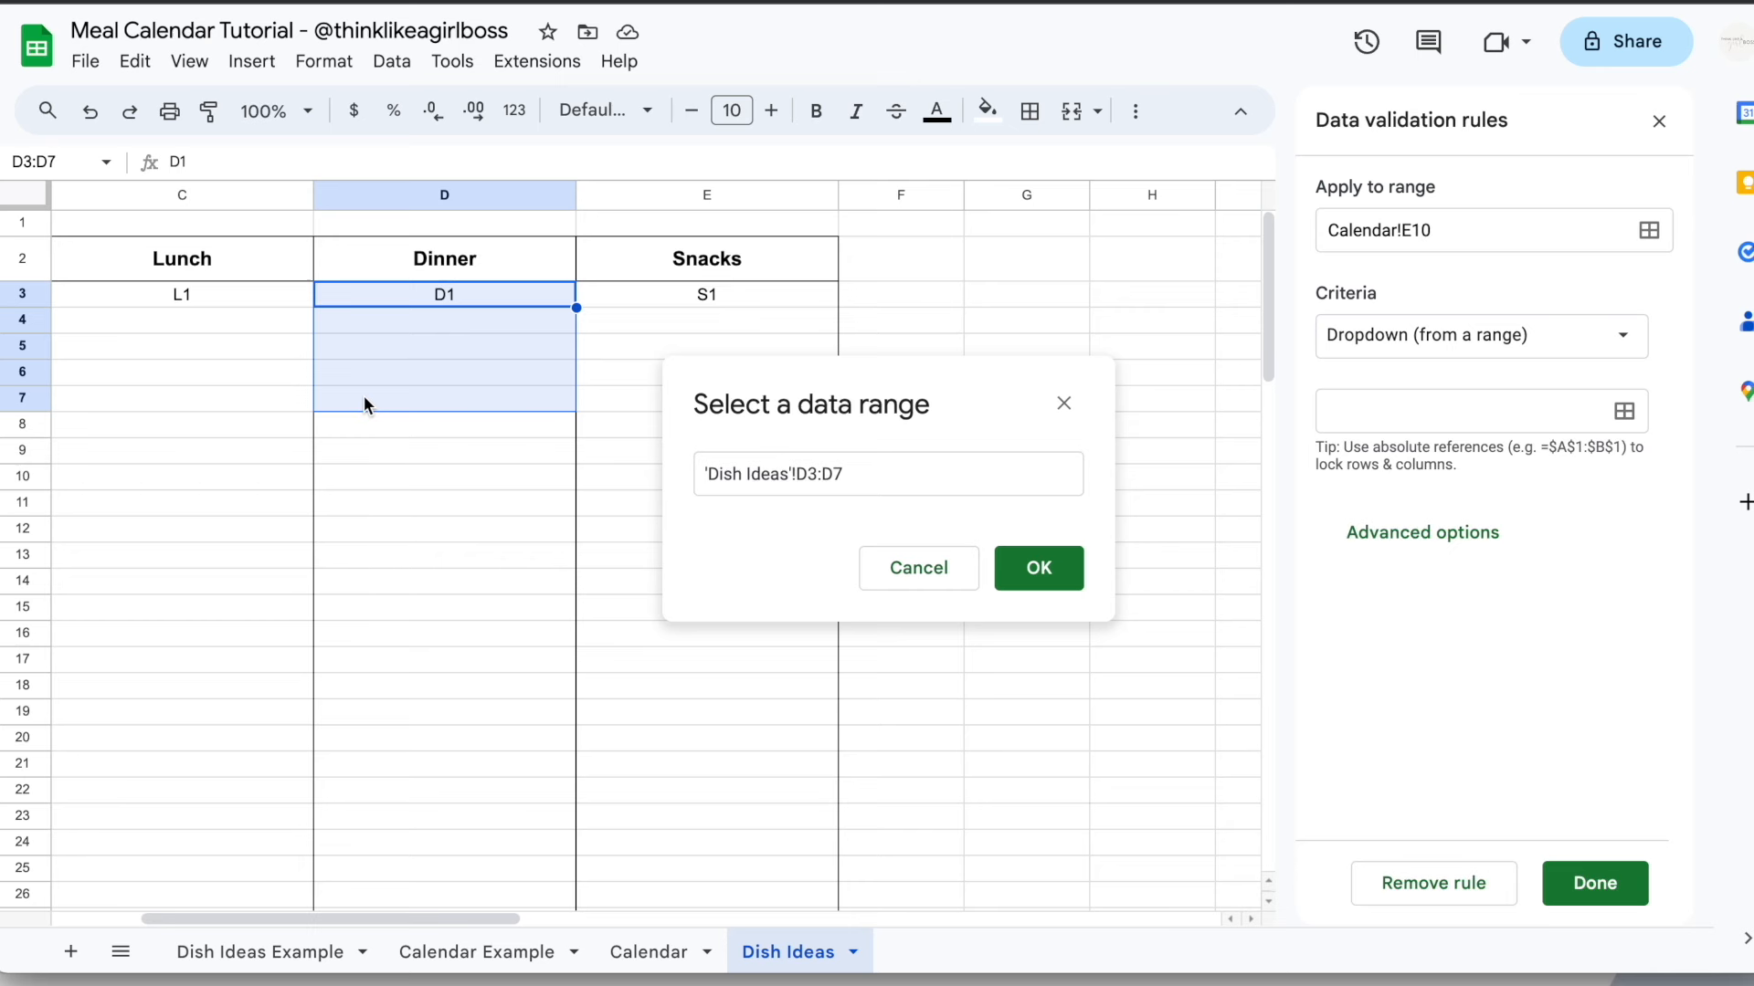
click(869, 484)
key(BackSpace)
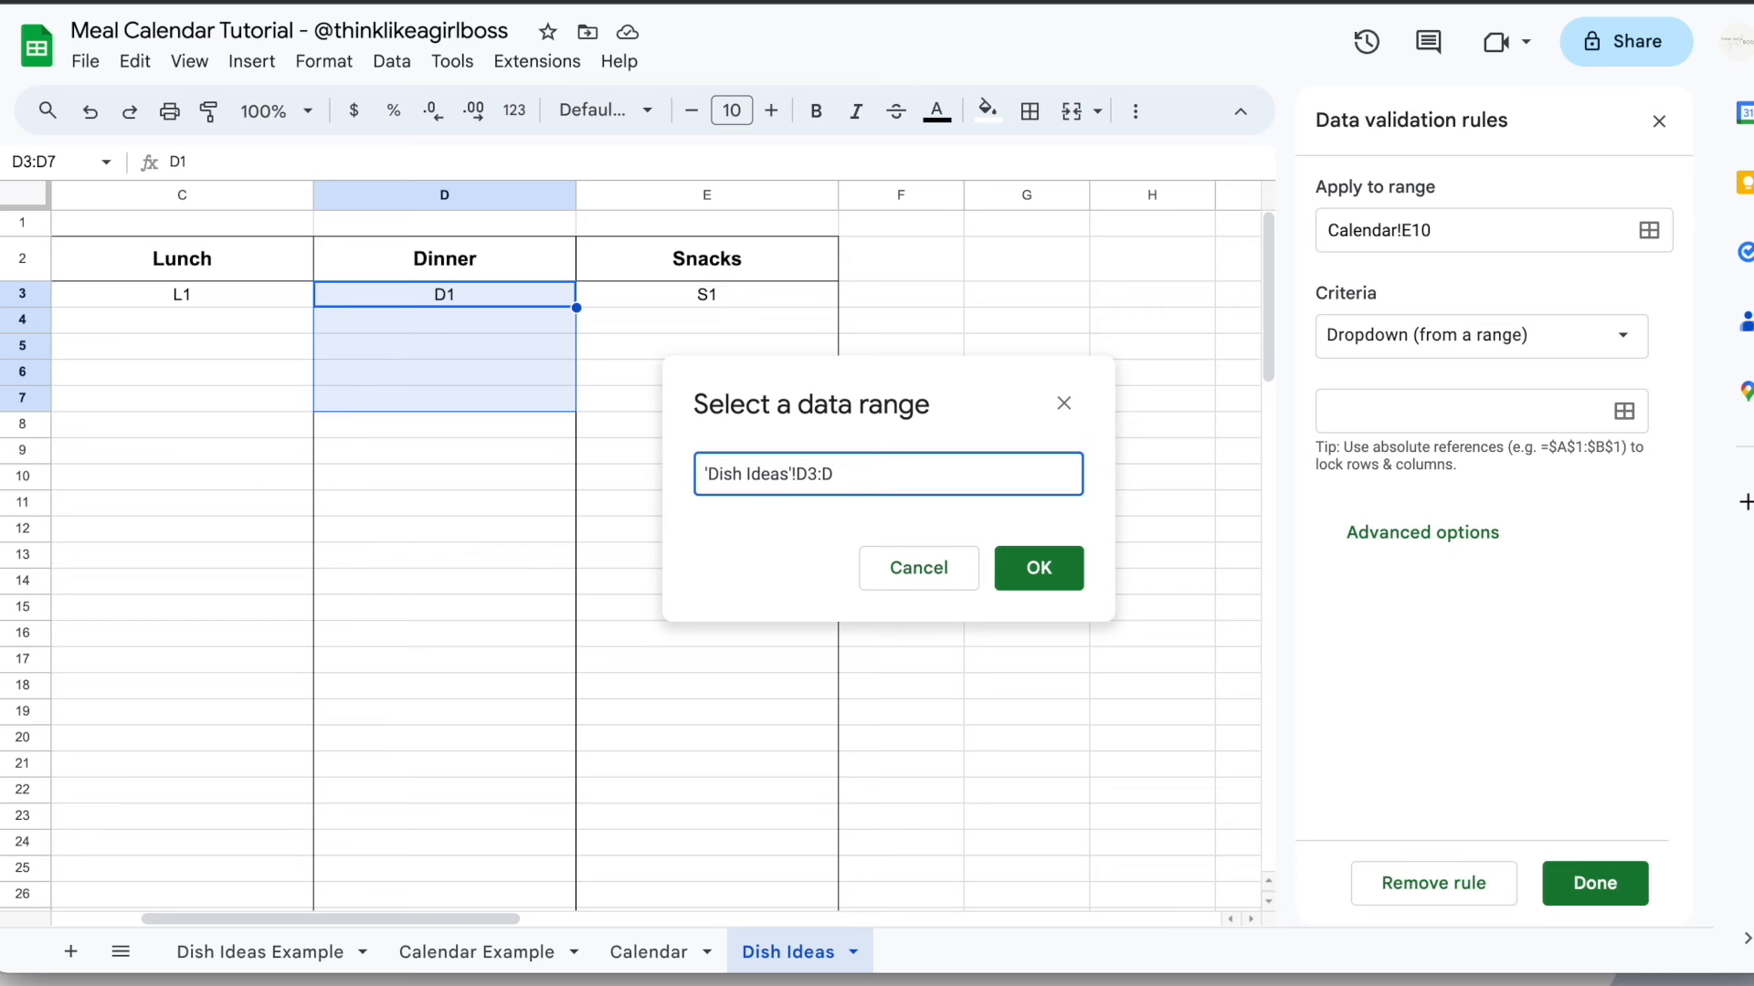
click(1038, 568)
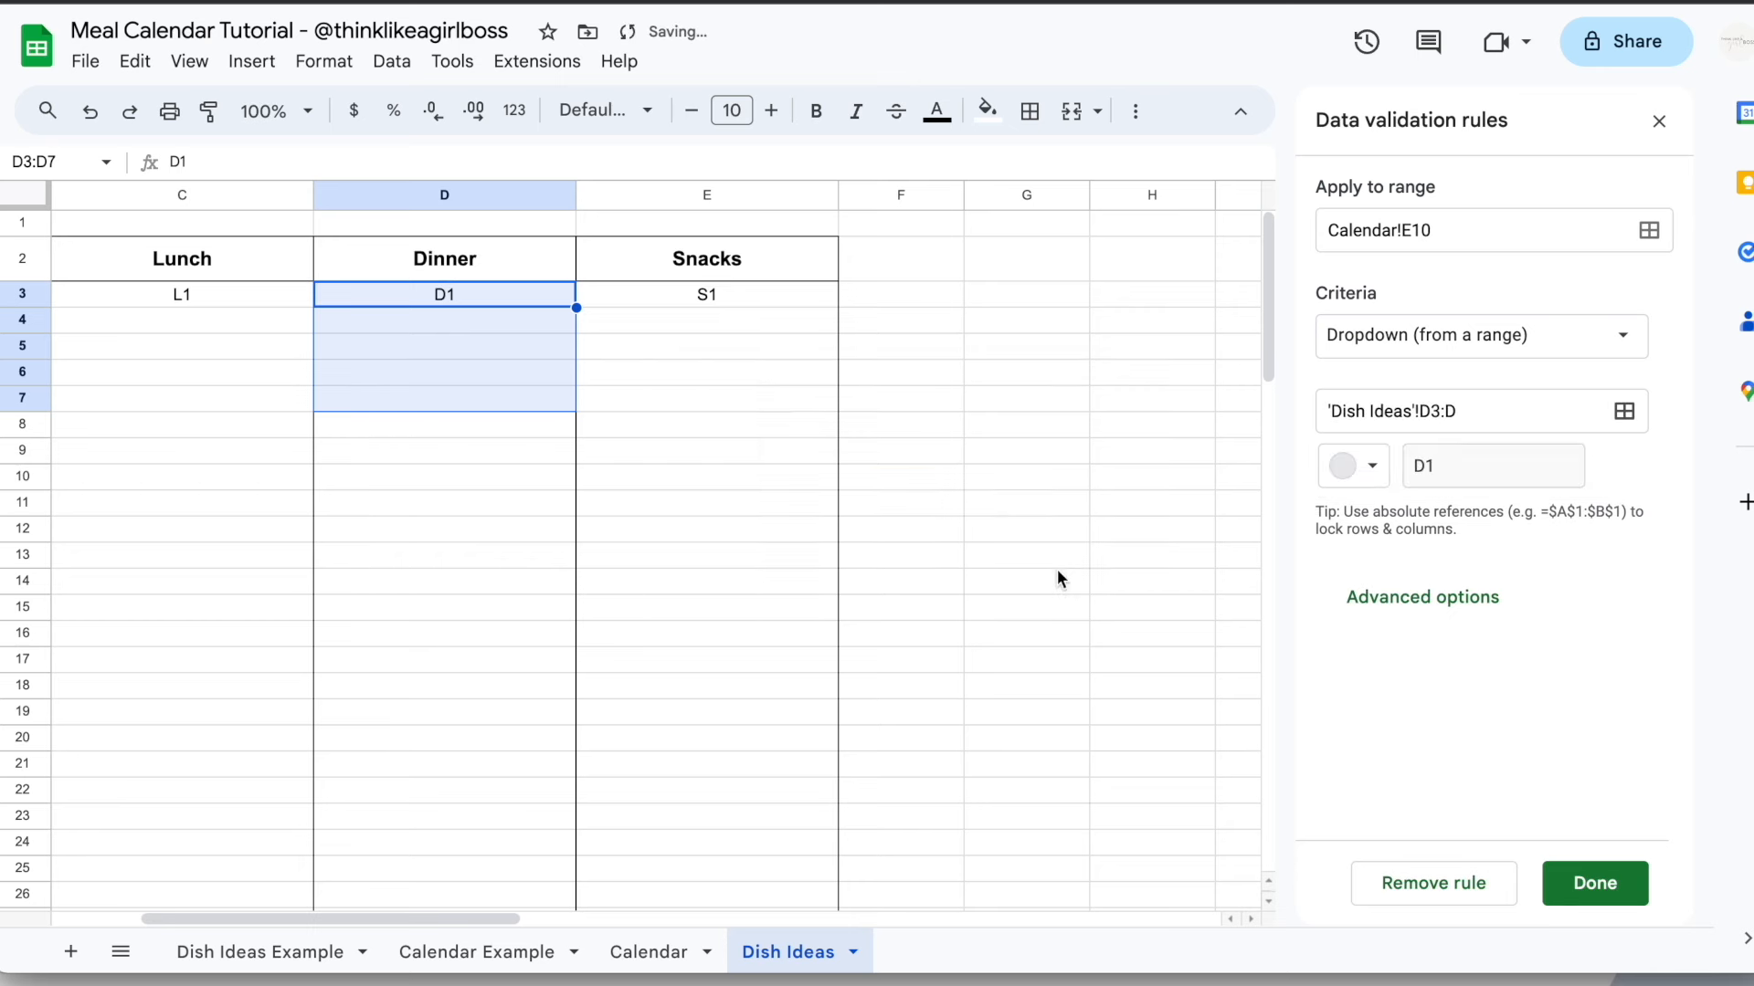
Set the E10 dinner drop-down's display style to Arrow and finish the data validation rule
click(660, 948)
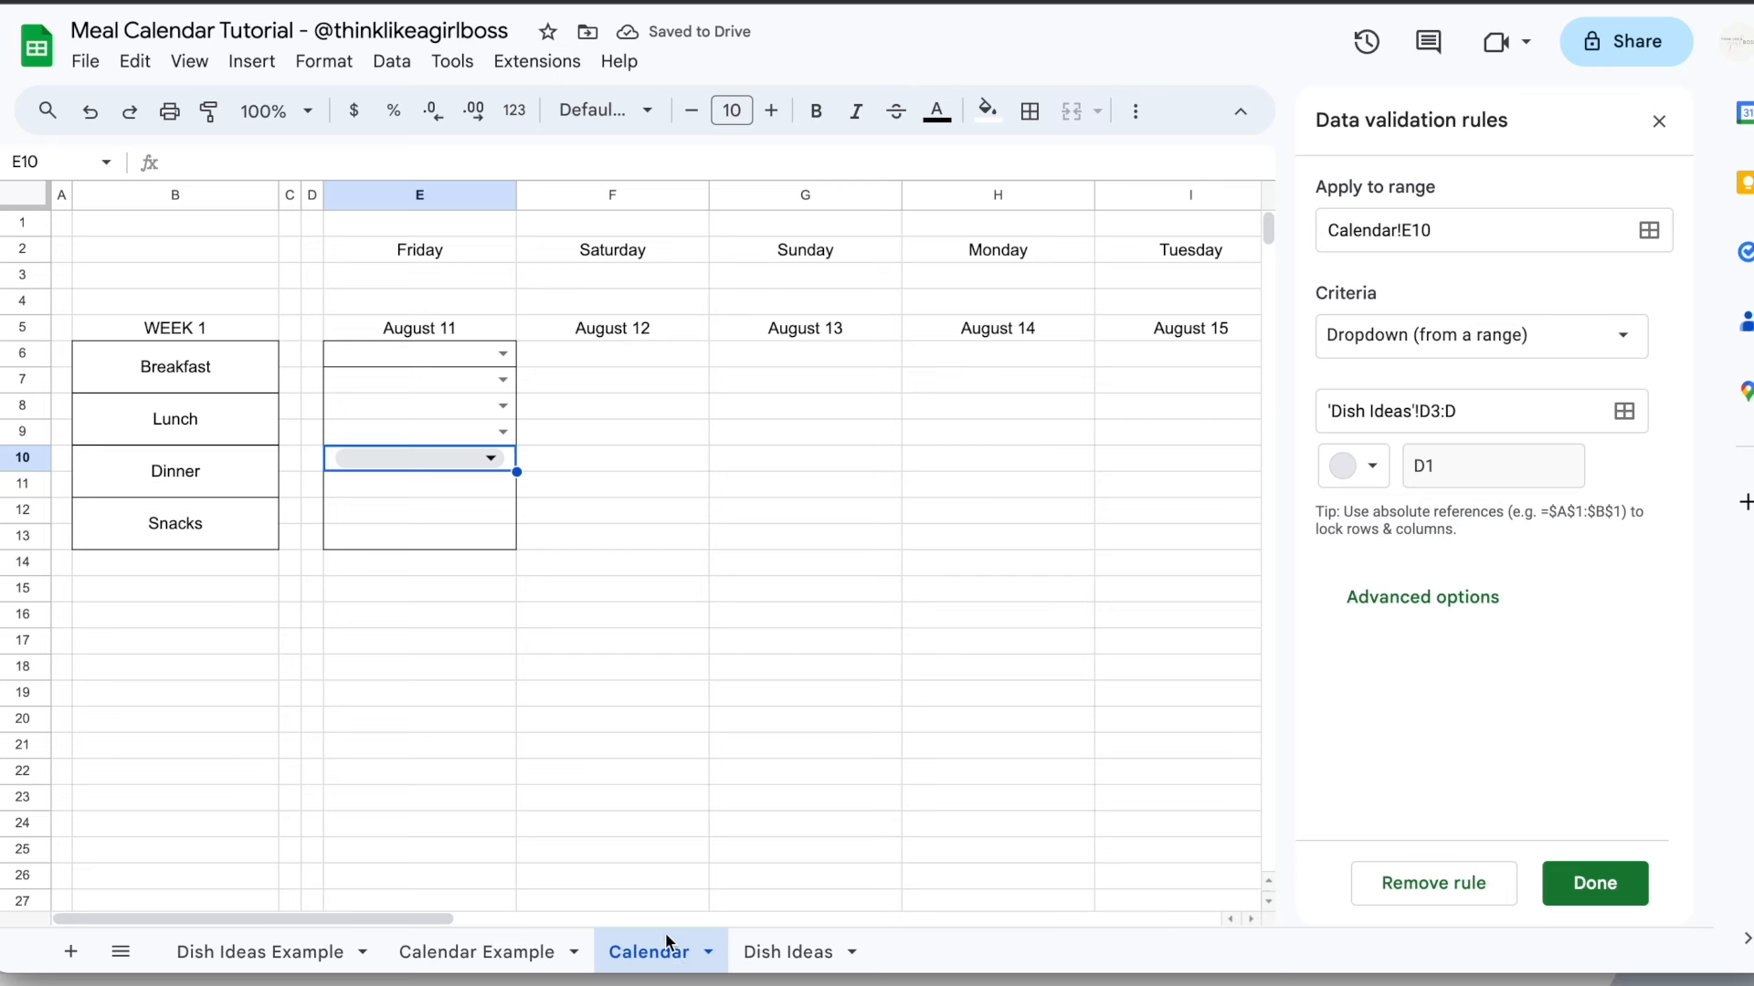
click(1434, 605)
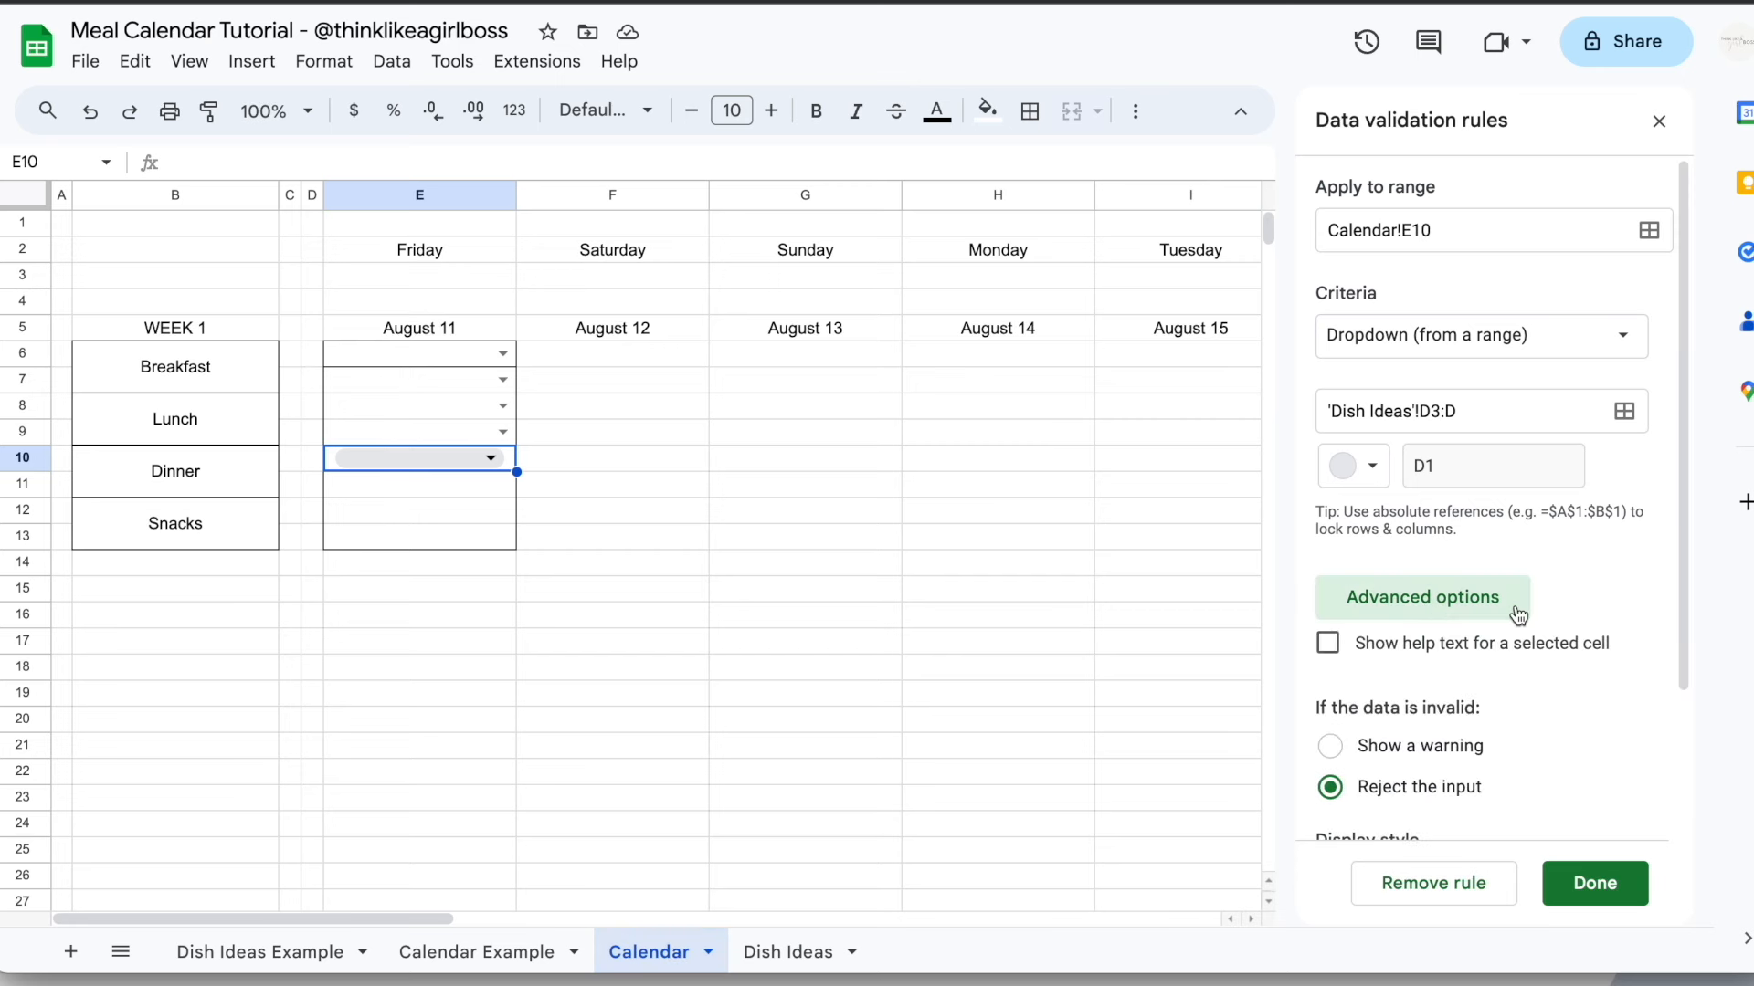
scroll(1512, 612, down, 2)
click(1335, 735)
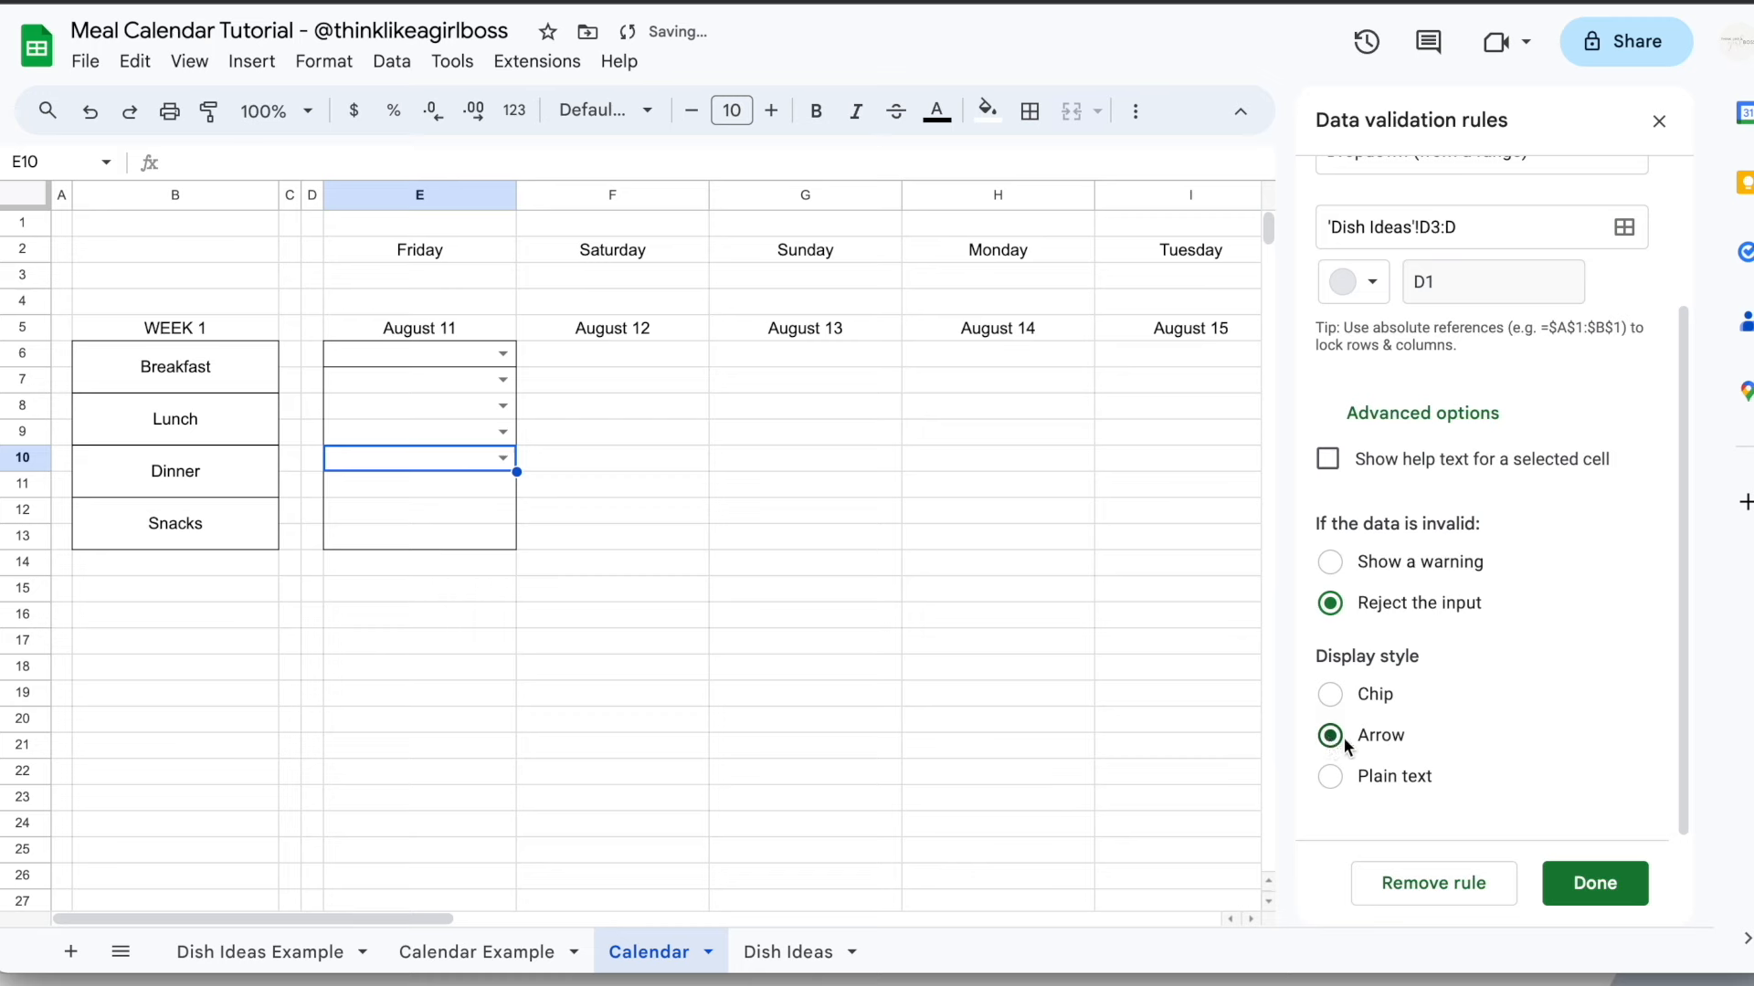
click(1595, 883)
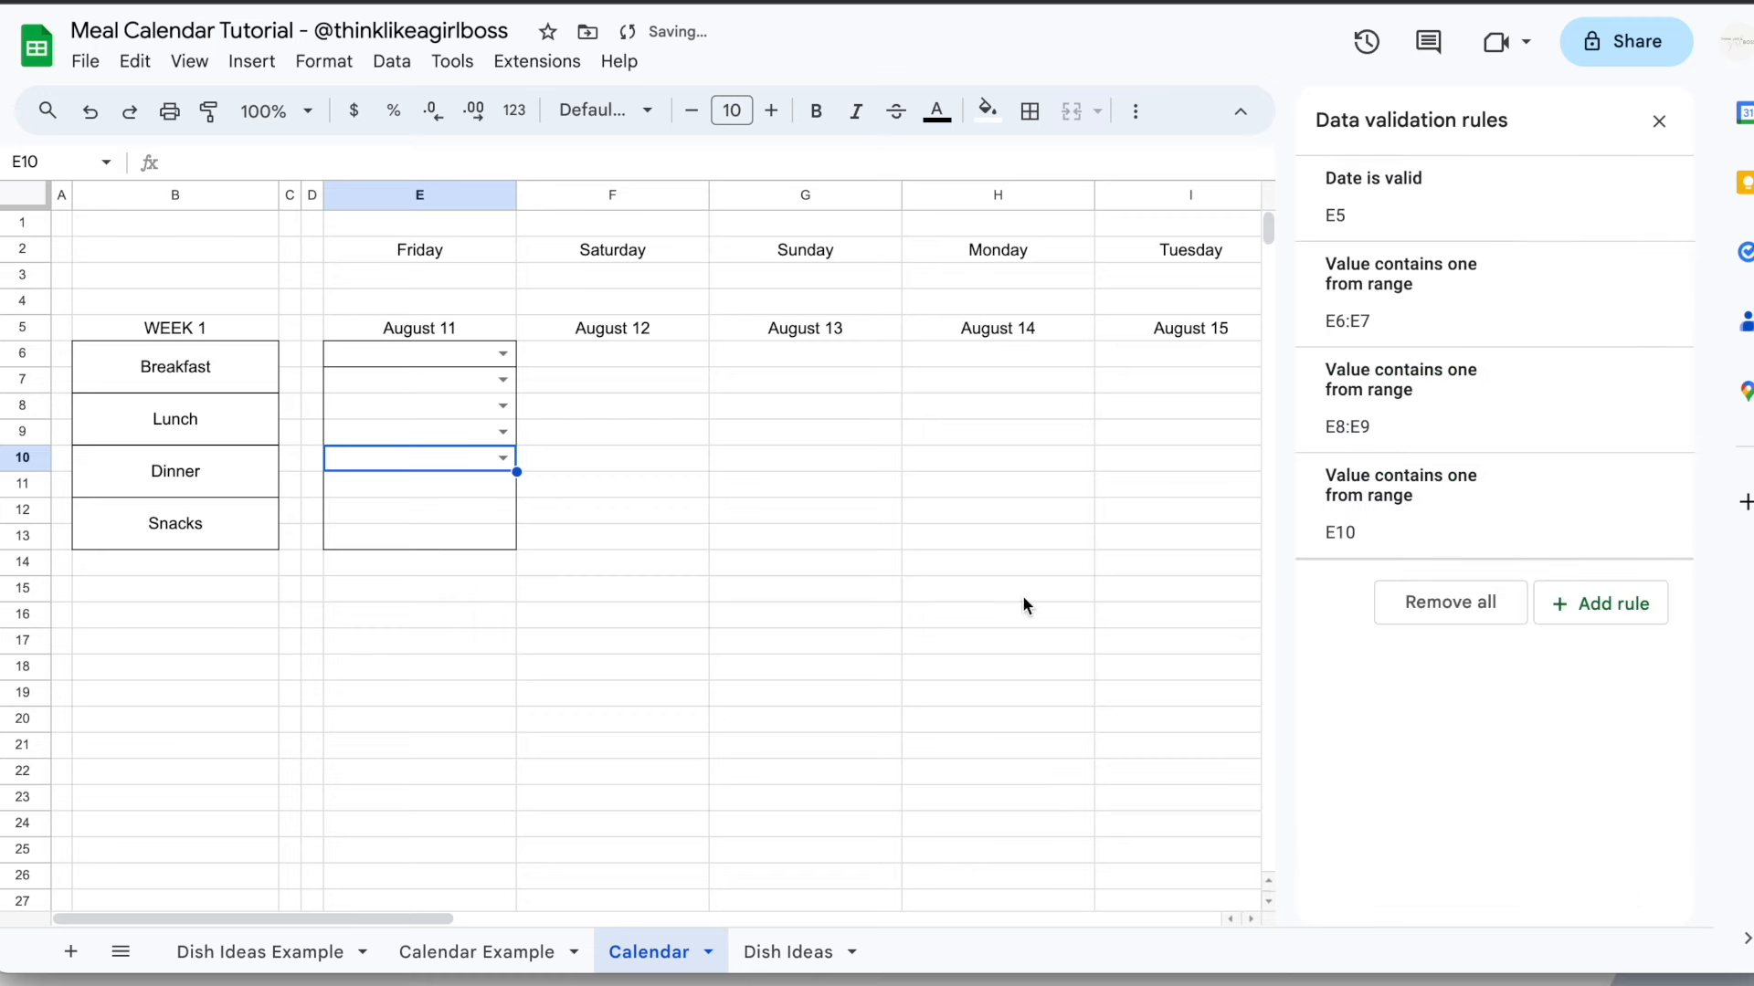
click(1660, 123)
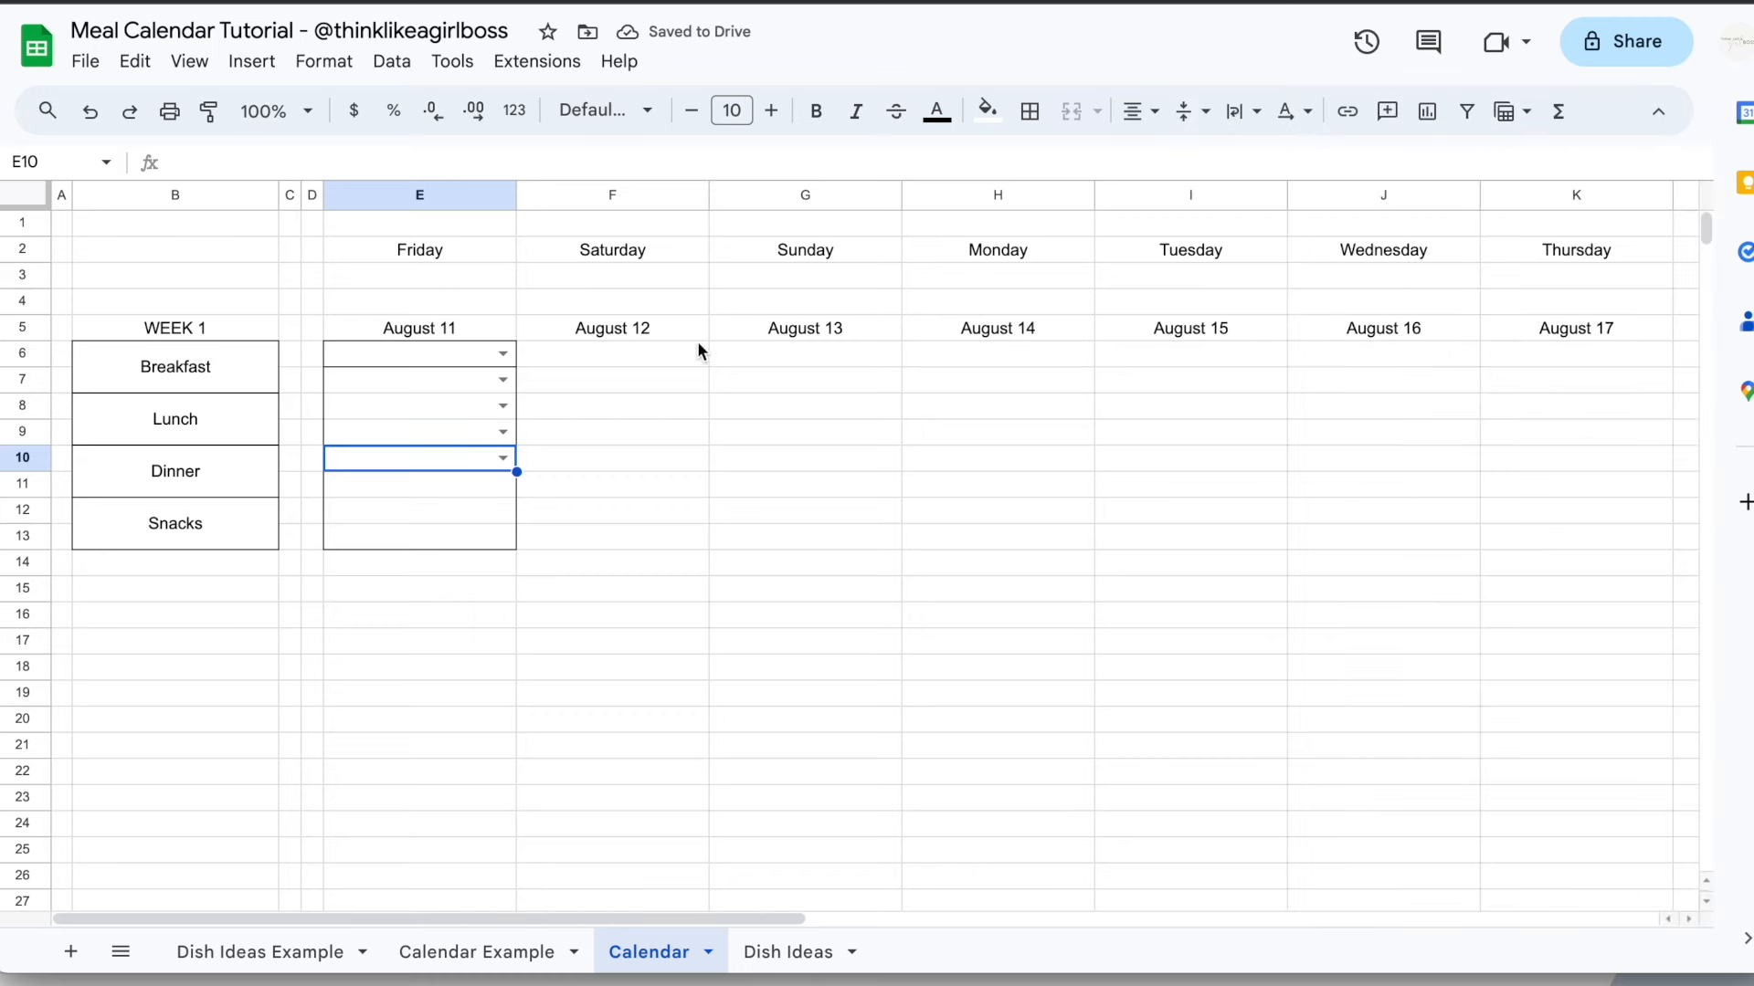
Check the options offered by the dinner drop-down in cell E10, and return to the Dish Ideas sheet
click(503, 457)
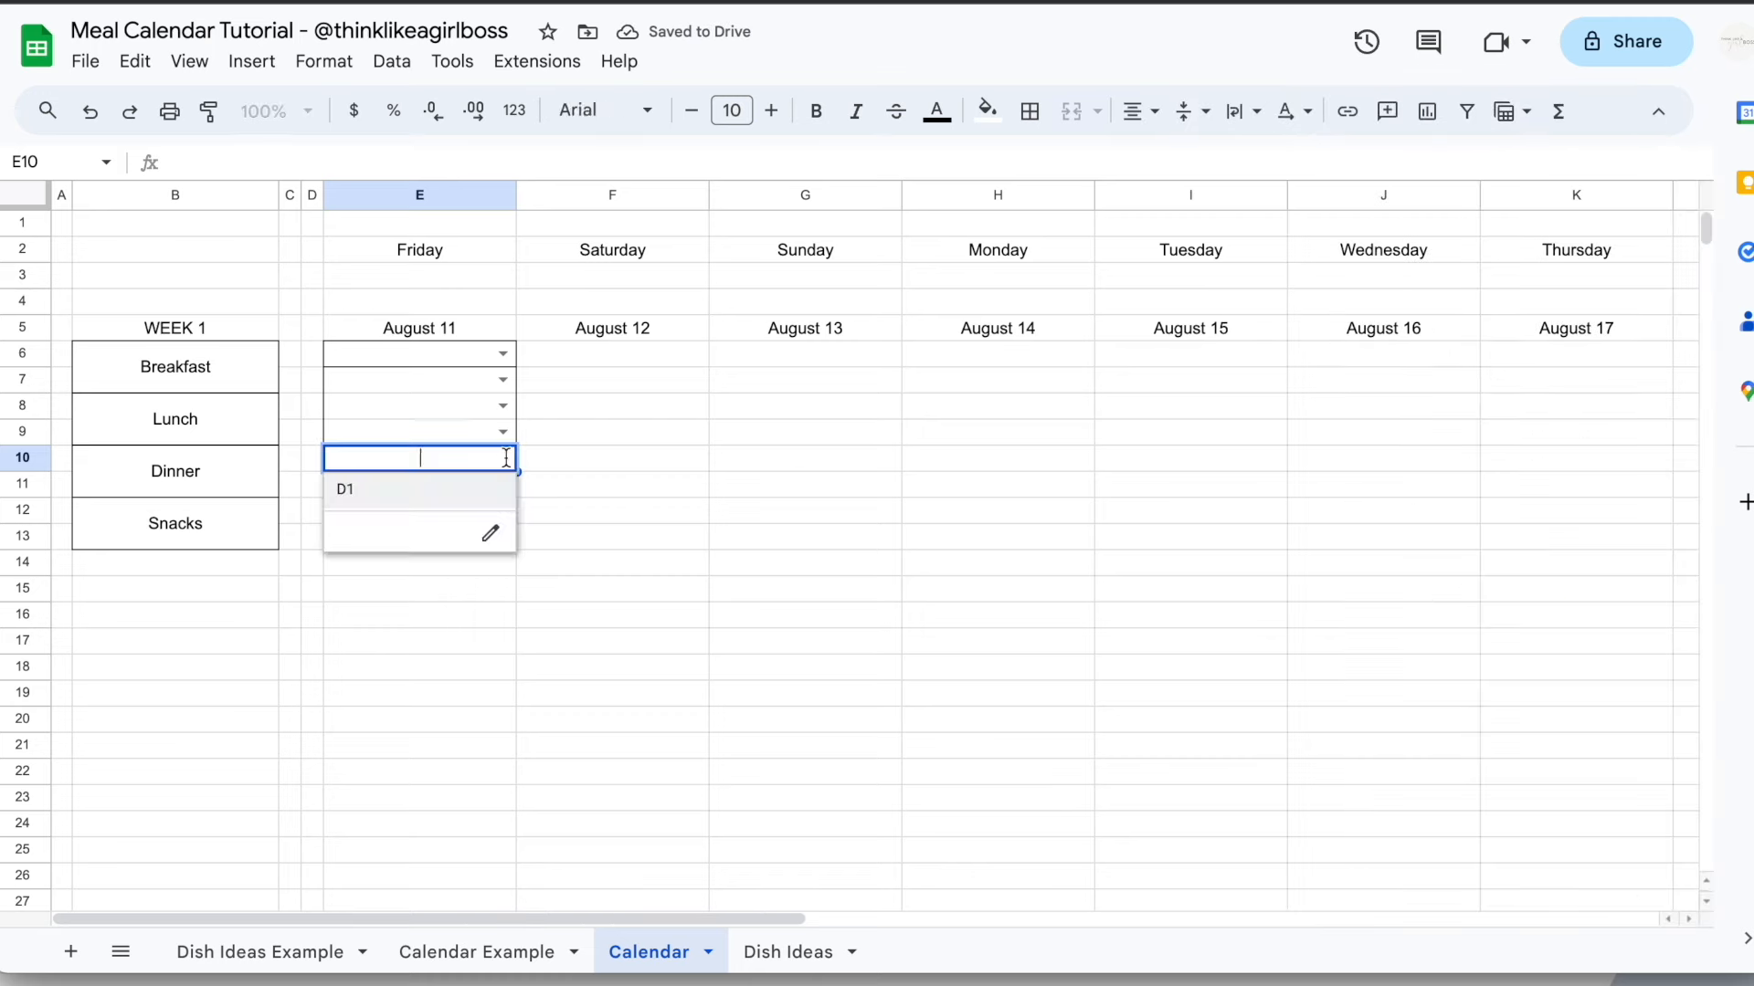
click(604, 467)
click(781, 951)
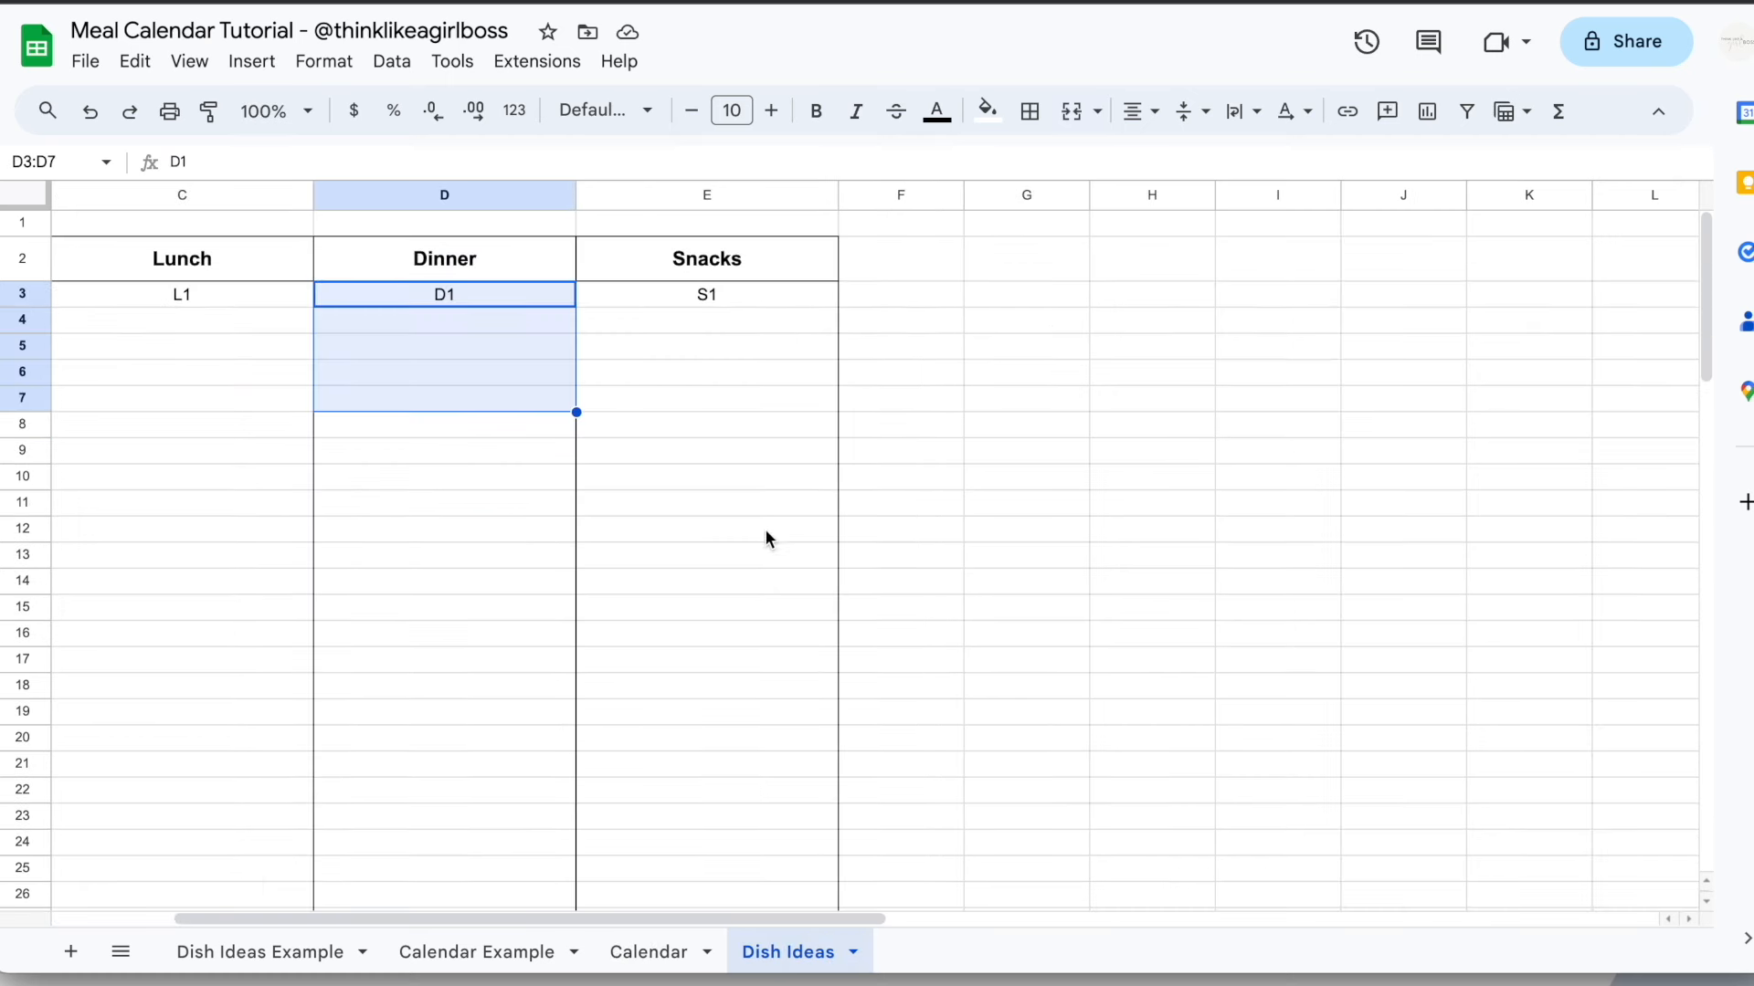
Enter D2 in the last Dinner row, cell D100, and check the options of the E10 dinner drop-down on the Calendar sheet
click(442, 670)
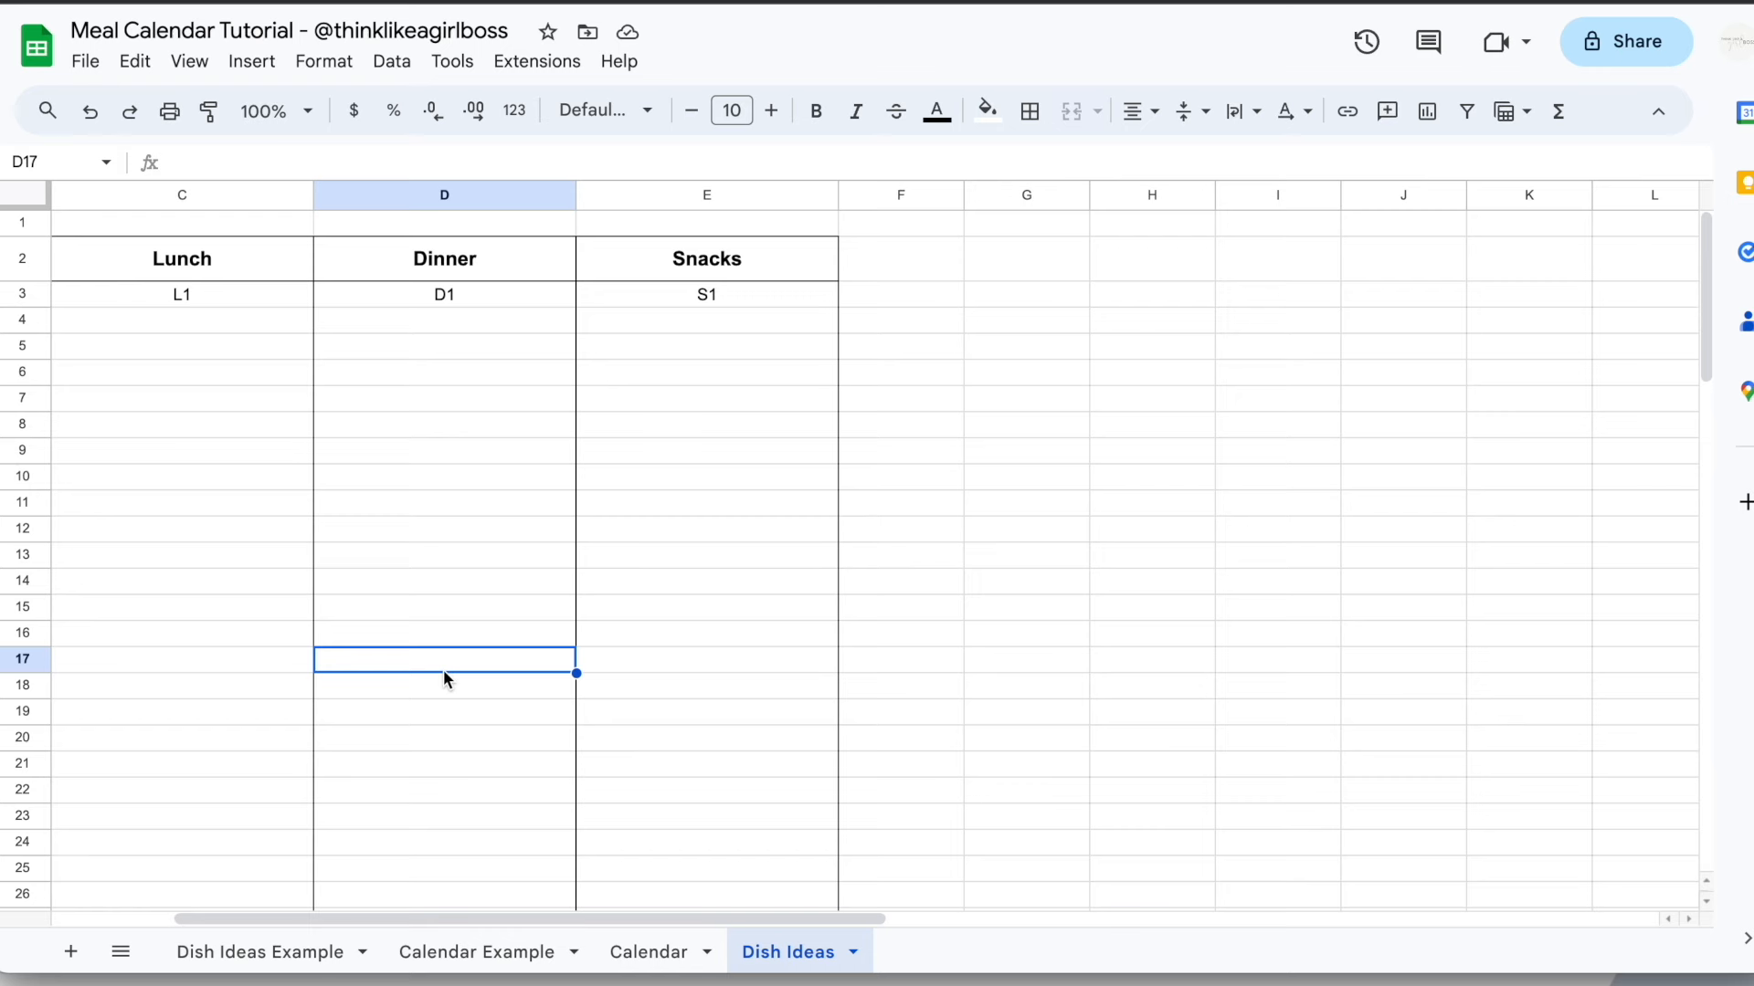
scroll(442, 670, down, 15)
click(635, 831)
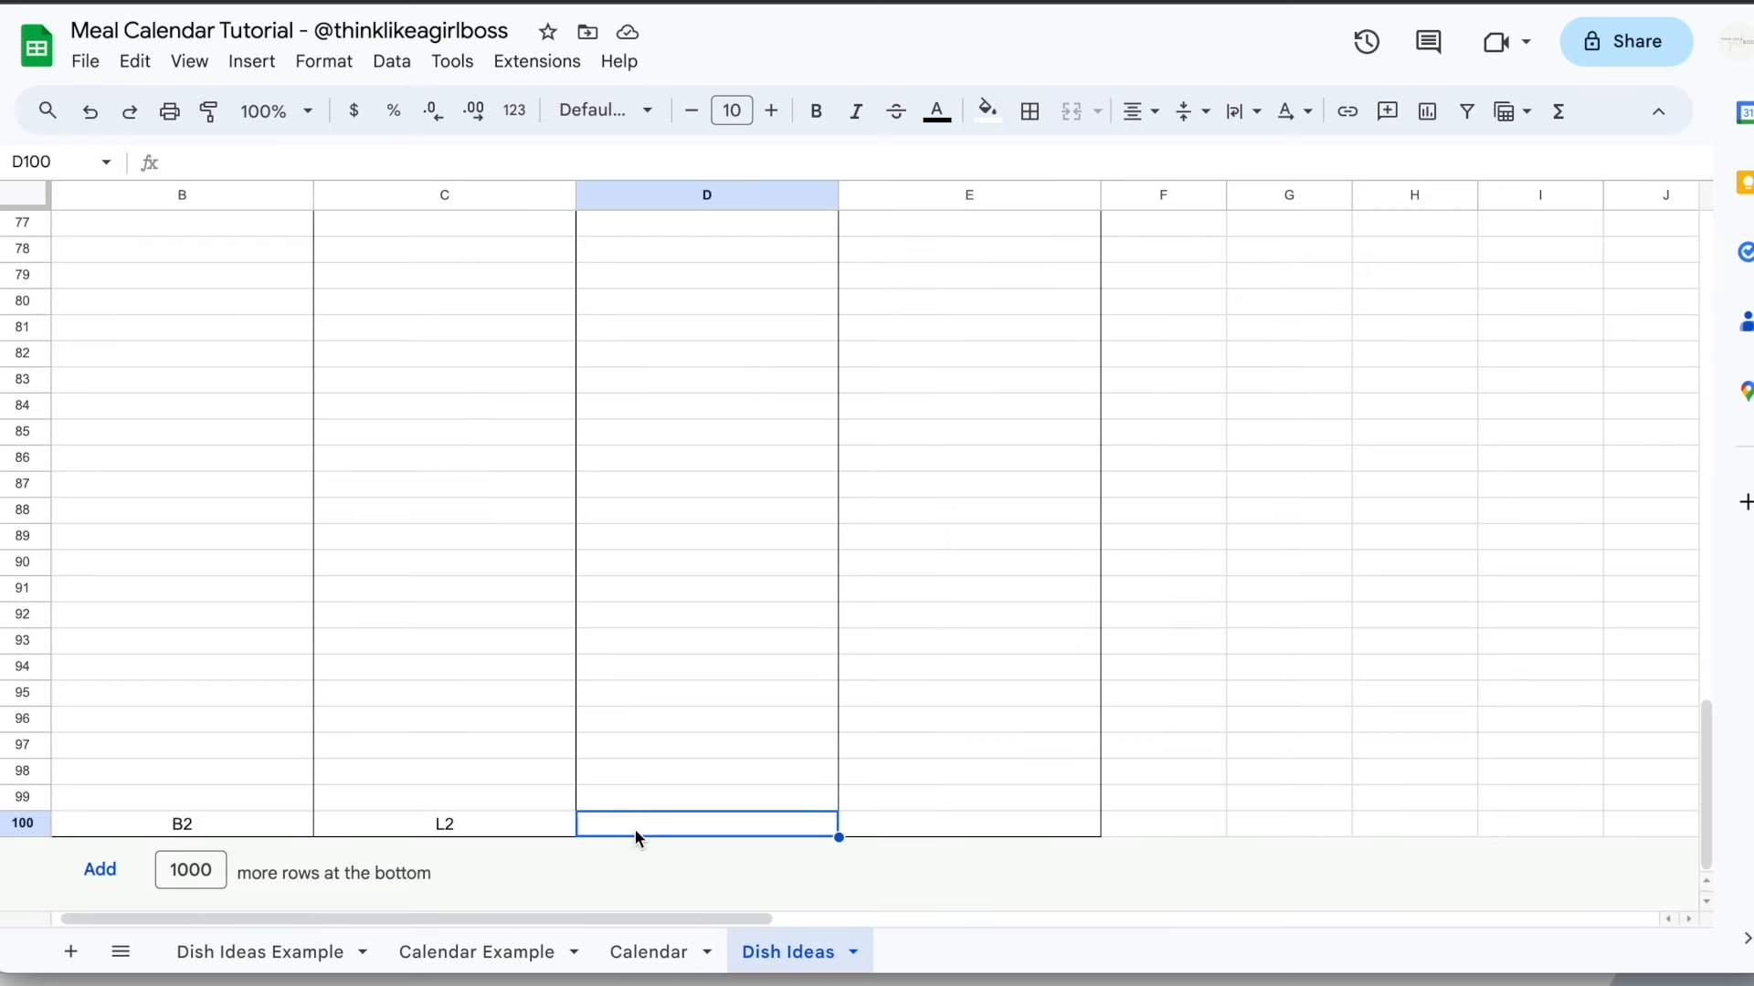
text(D2)
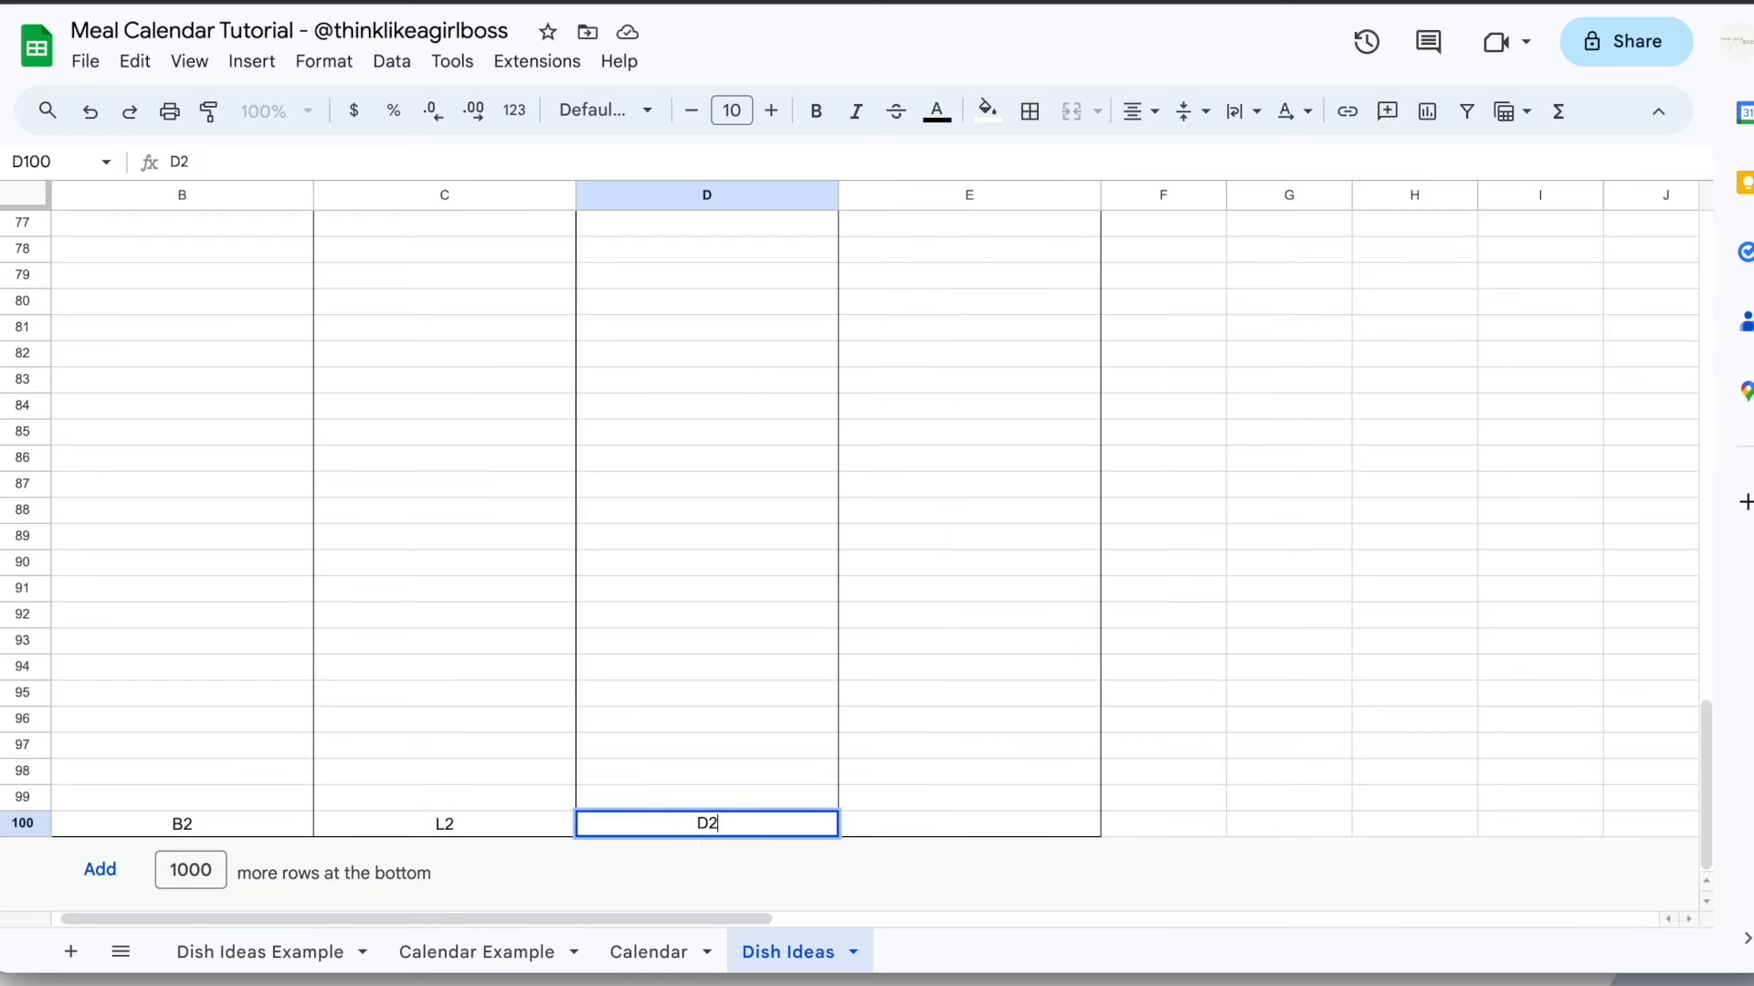
key(Return)
click(685, 951)
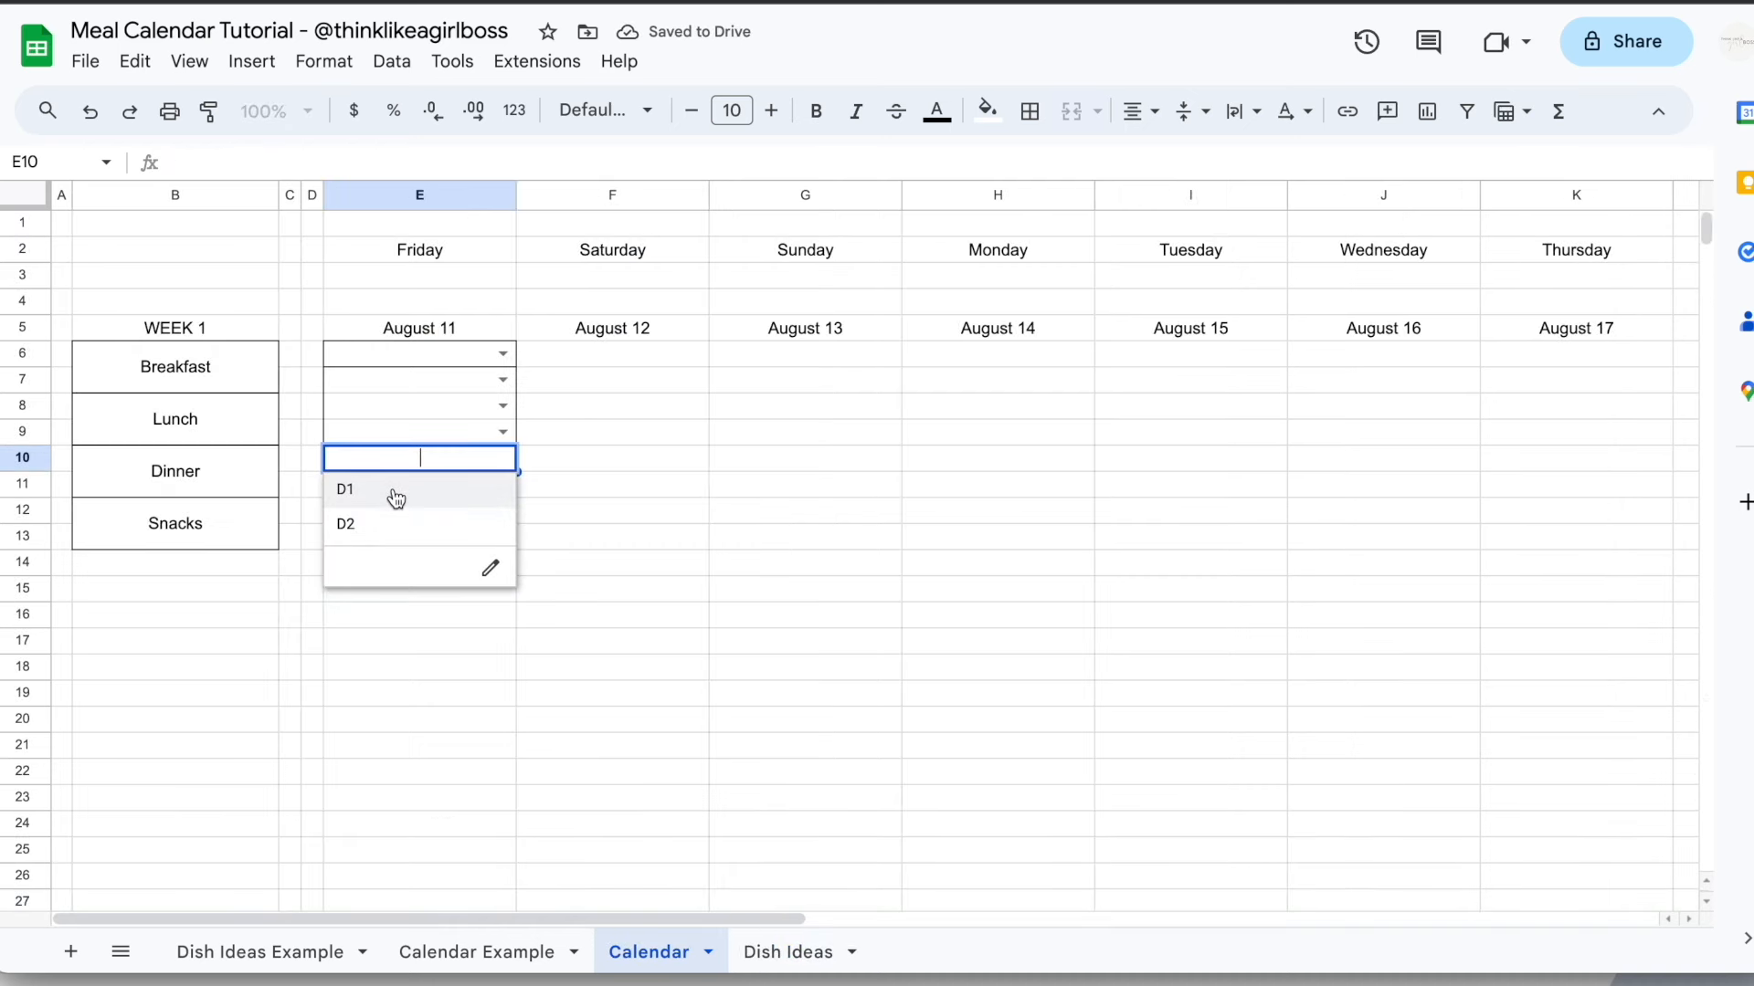
click(589, 448)
Copy the dinner drop-down from cell E10 into the second dinner cell, E11
click(440, 461)
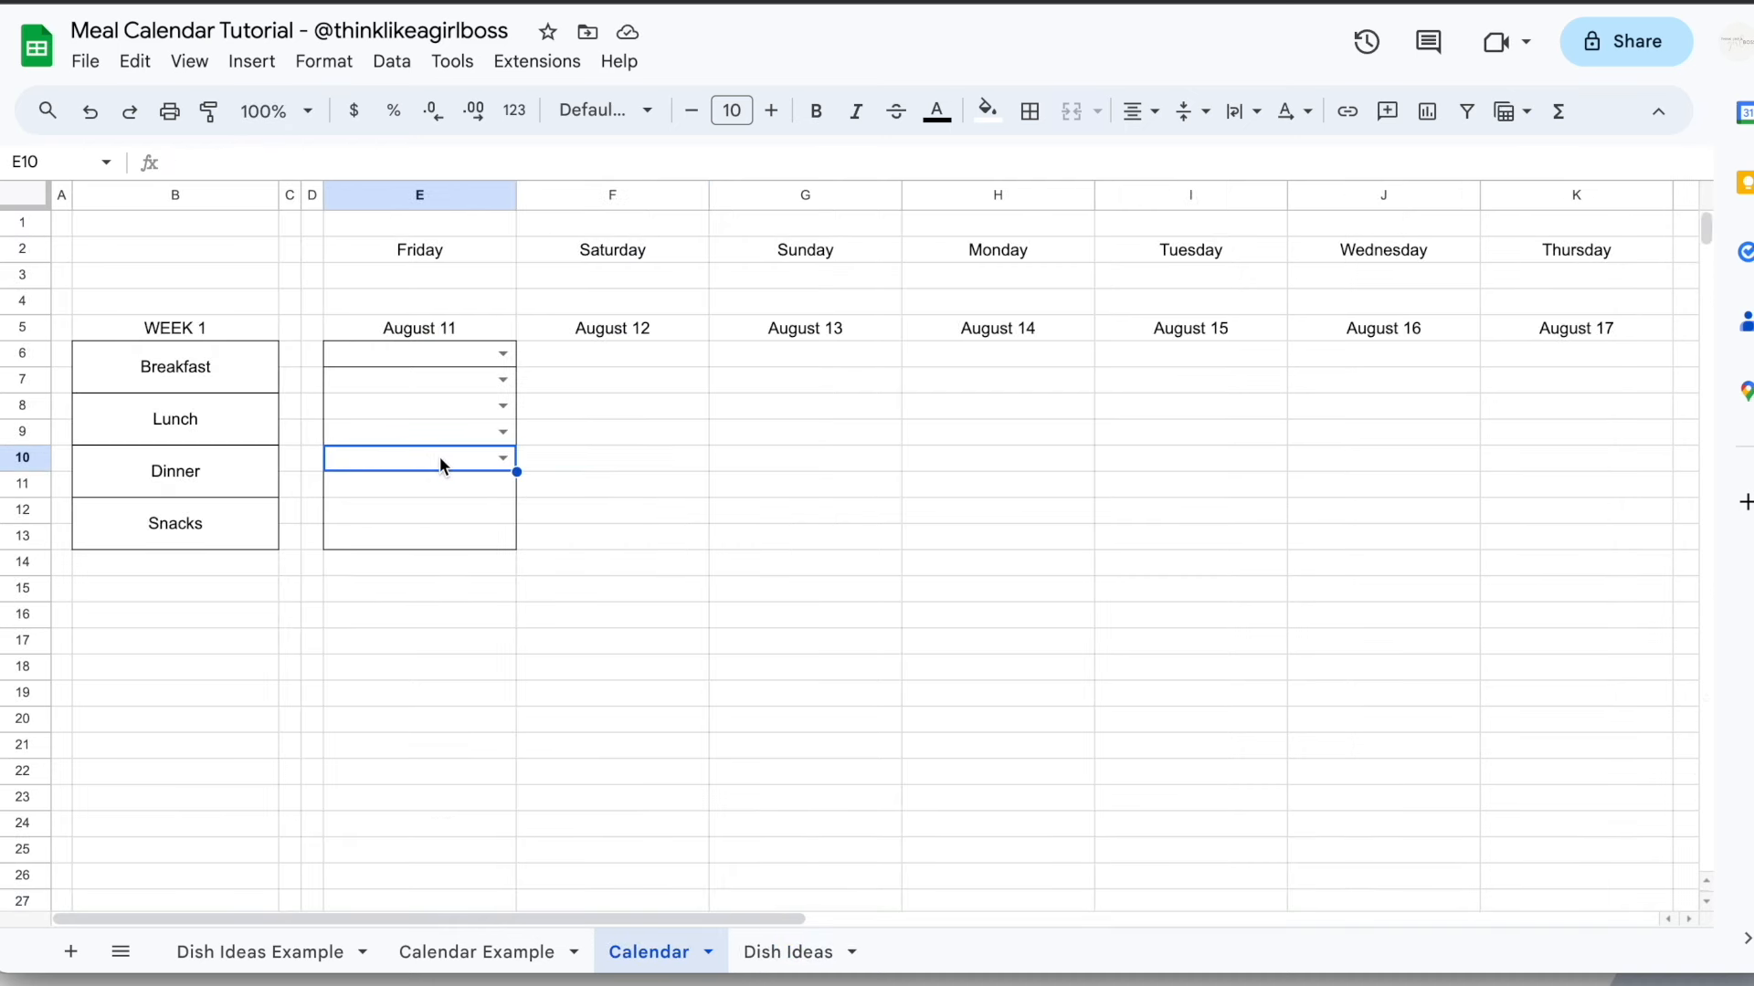
key(ctrl+c)
click(408, 484)
key(ctrl+v)
click(685, 484)
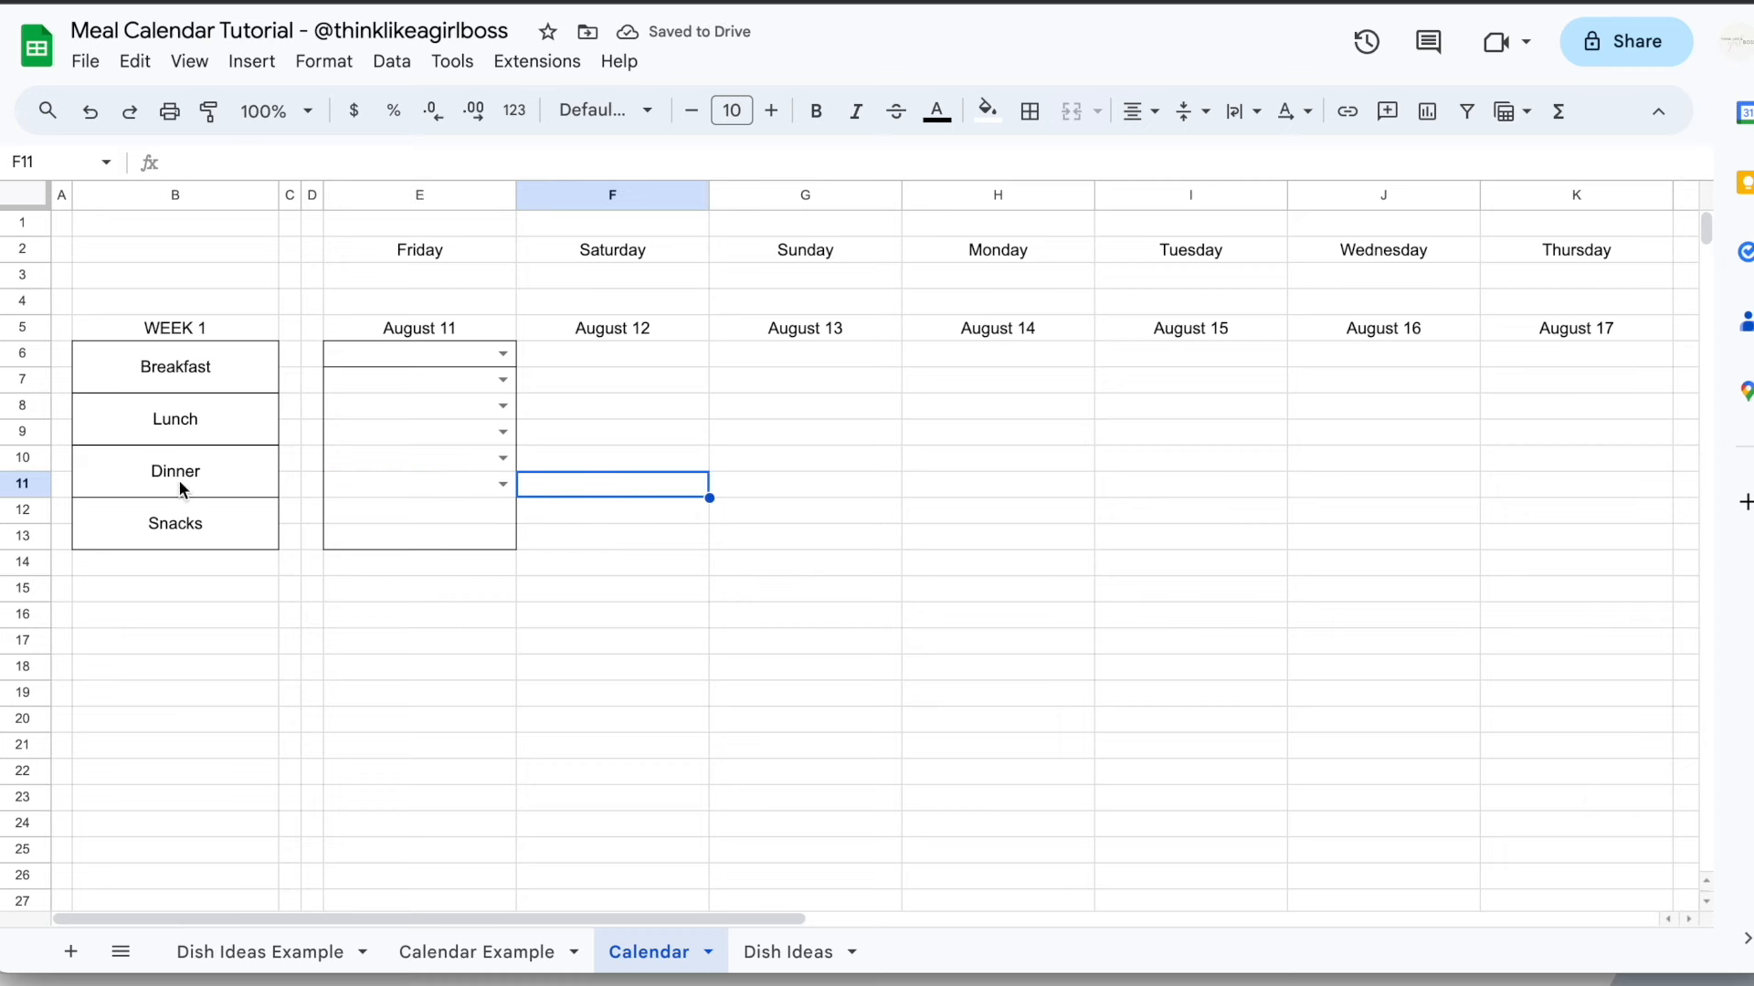
Select the first snacks cell, E12, for a data validation rule
click(390, 516)
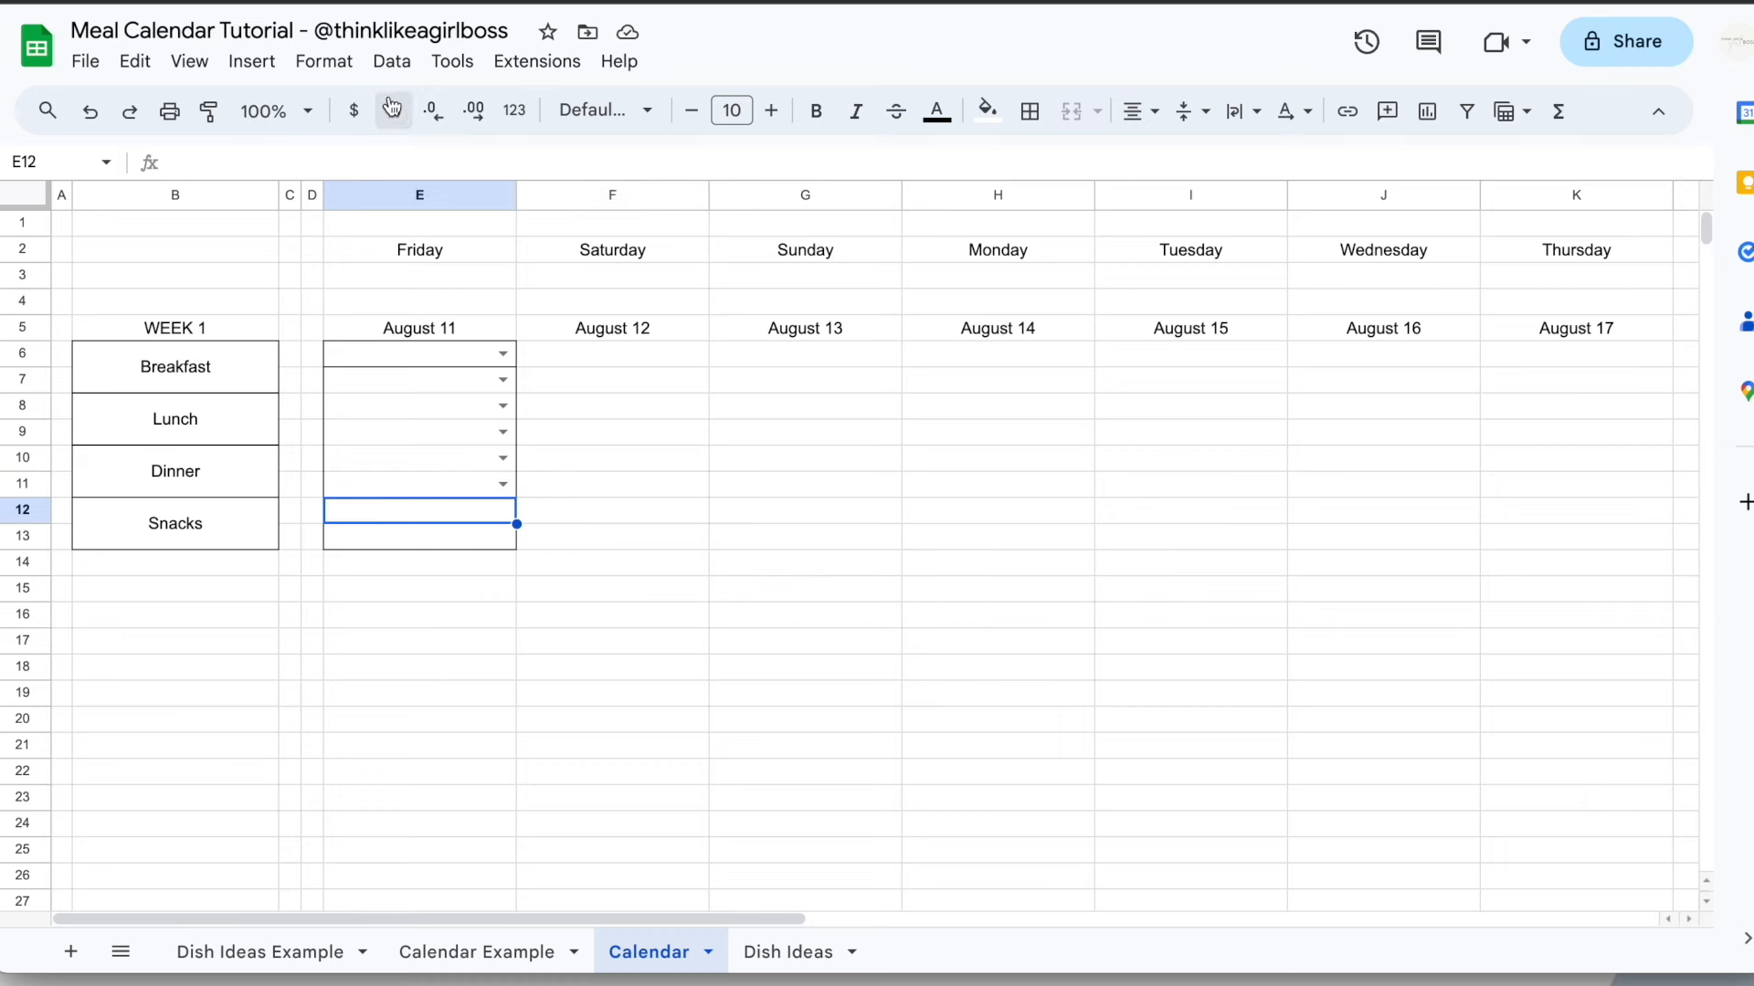
click(716, 512)
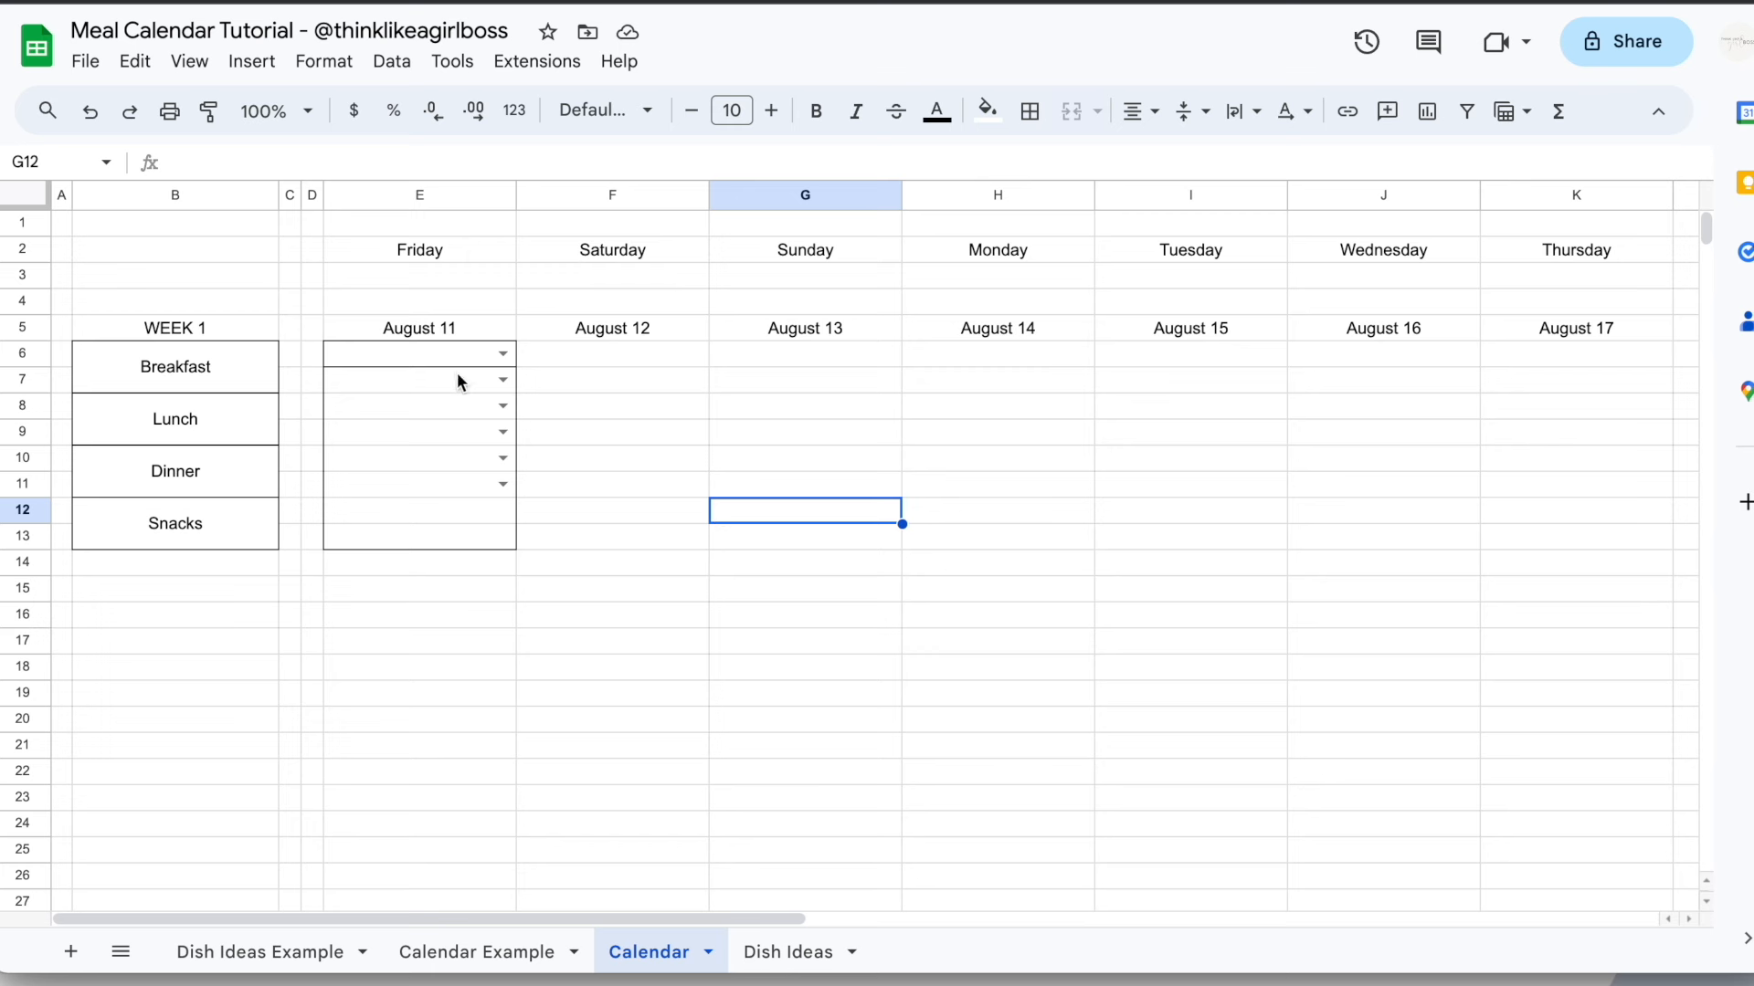
drag(447, 359, 433, 534)
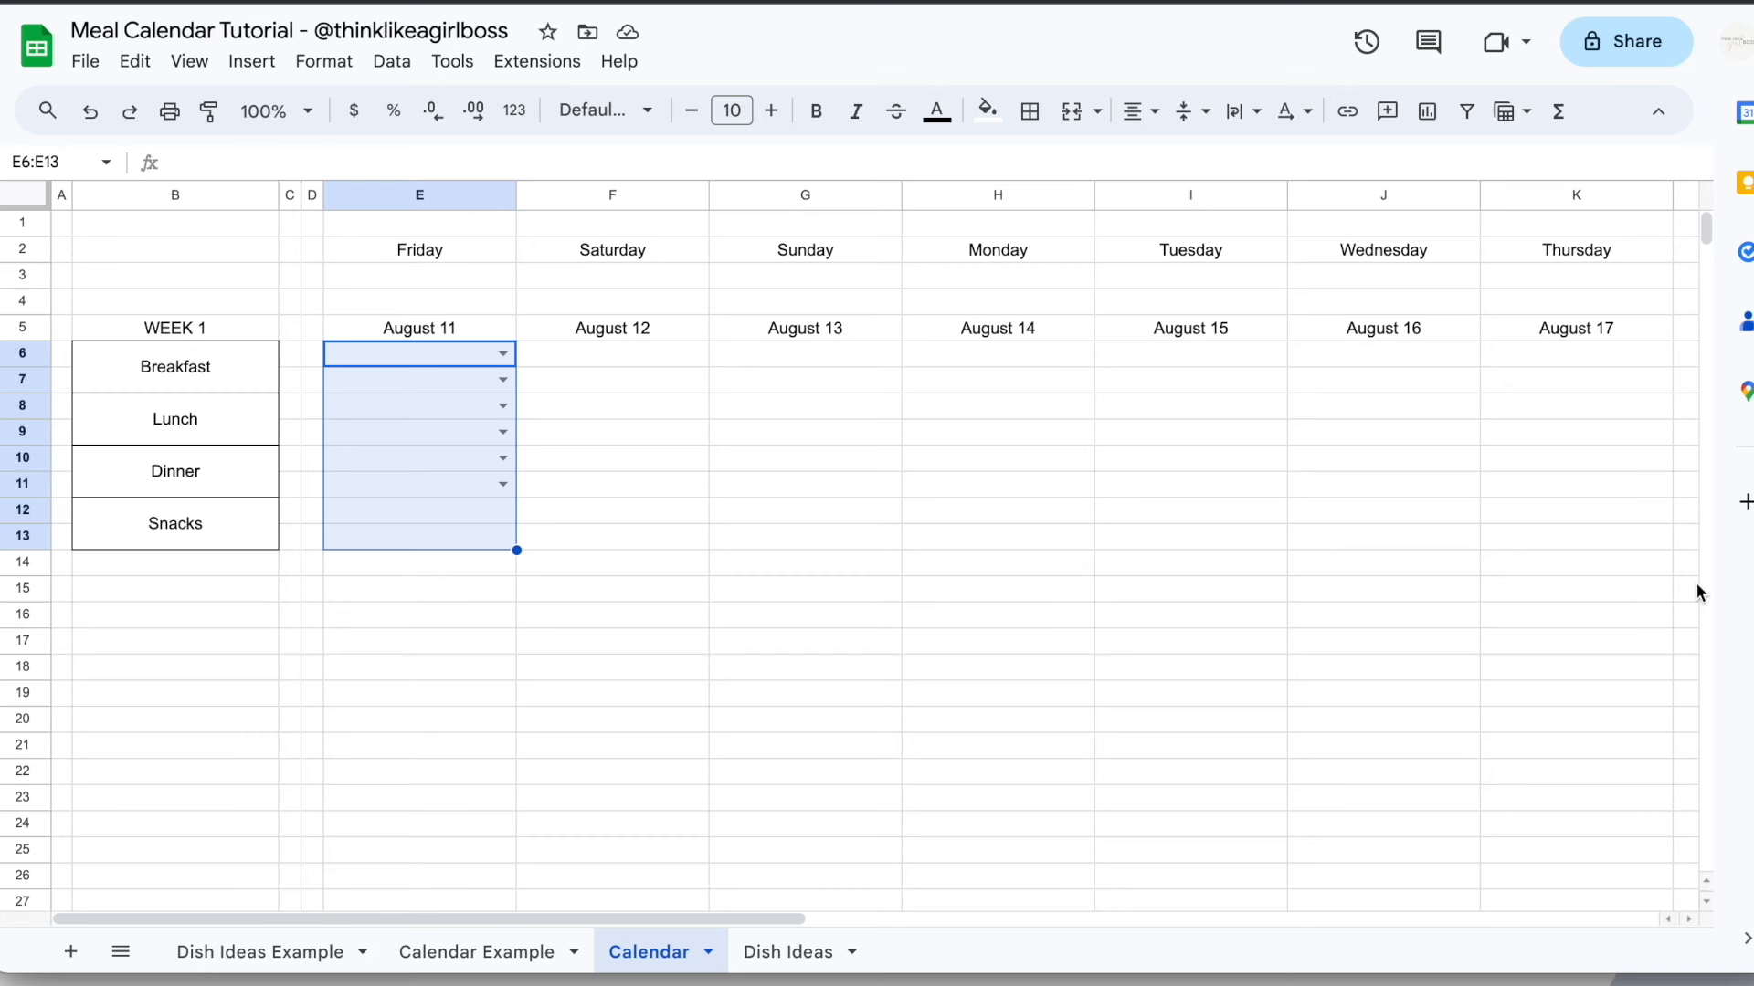
click(600, 416)
Add a data validation rule to the first Snacks cell, E12, using the Dropdown (from a range) criterion
click(409, 516)
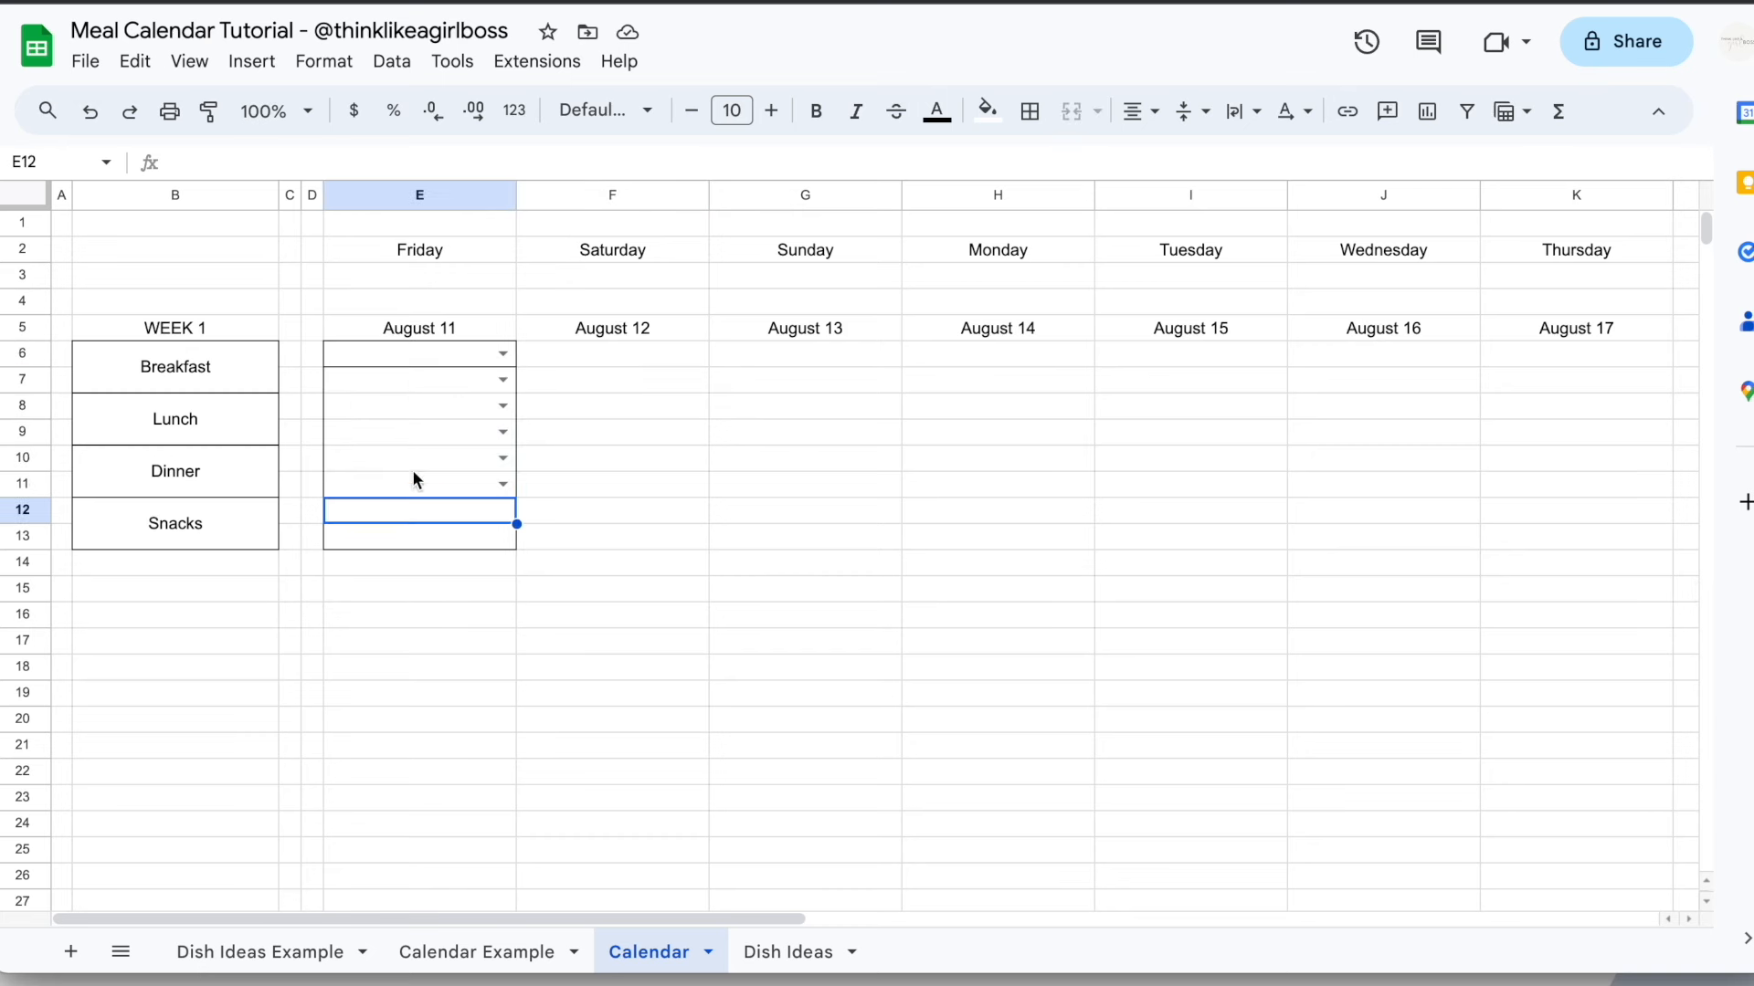
click(392, 62)
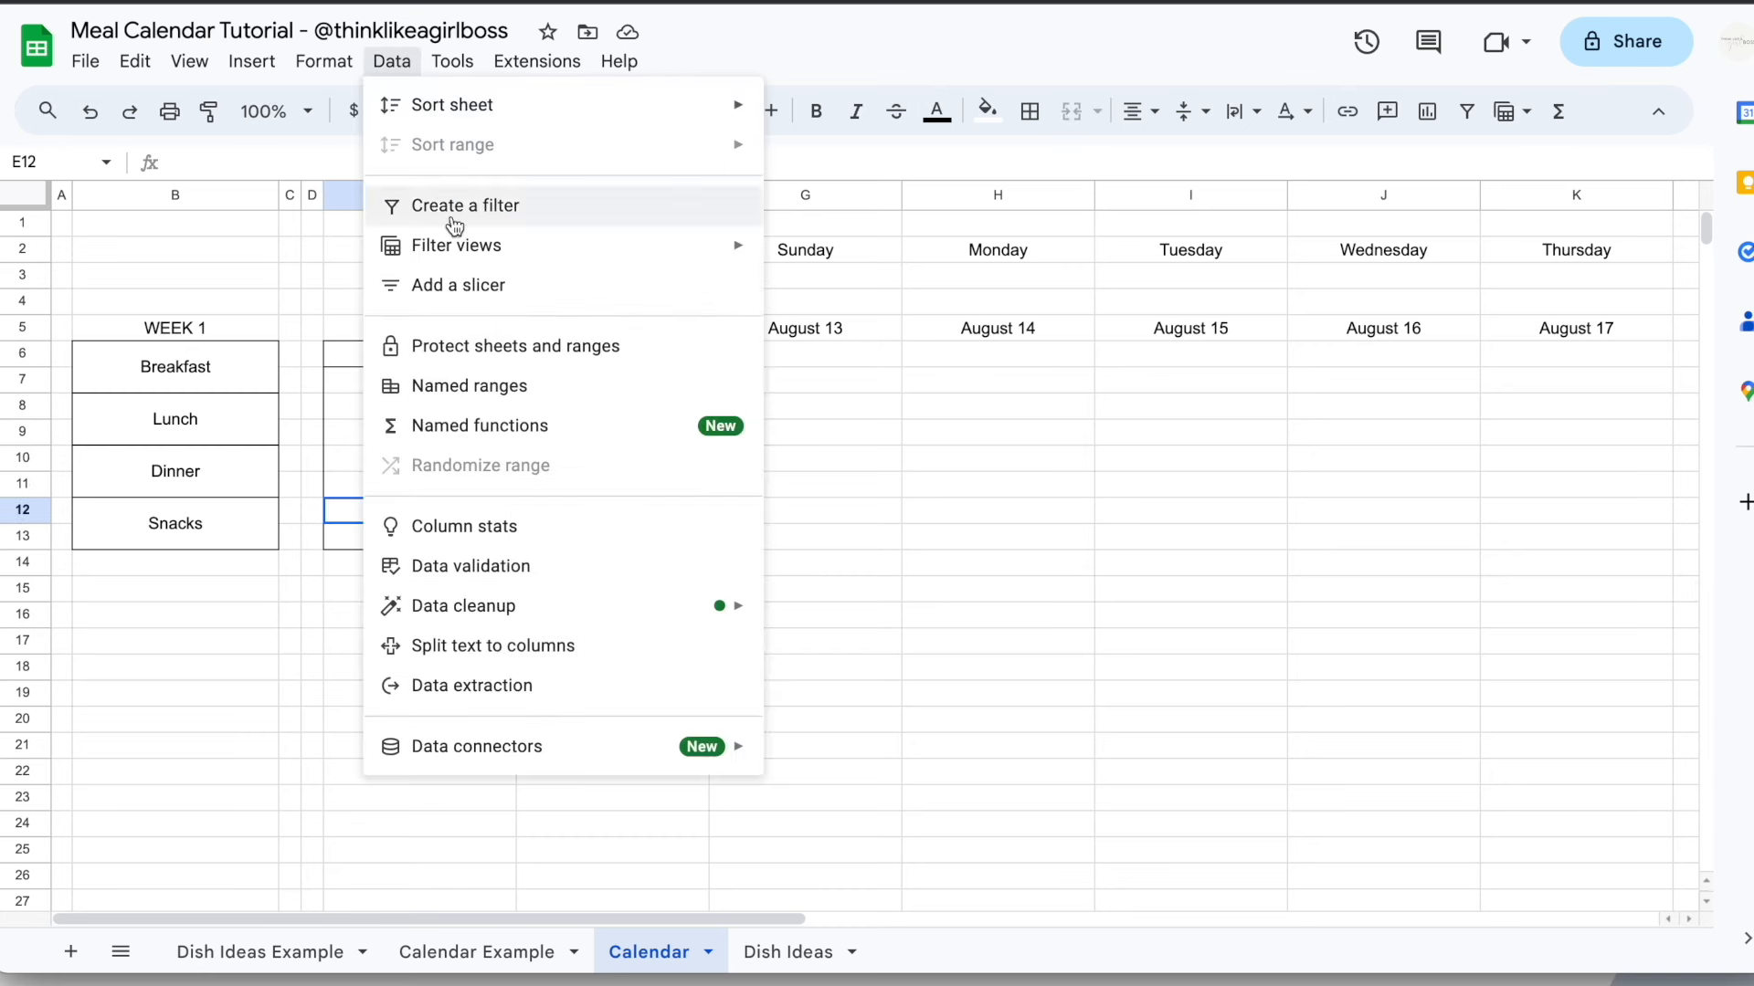
click(470, 567)
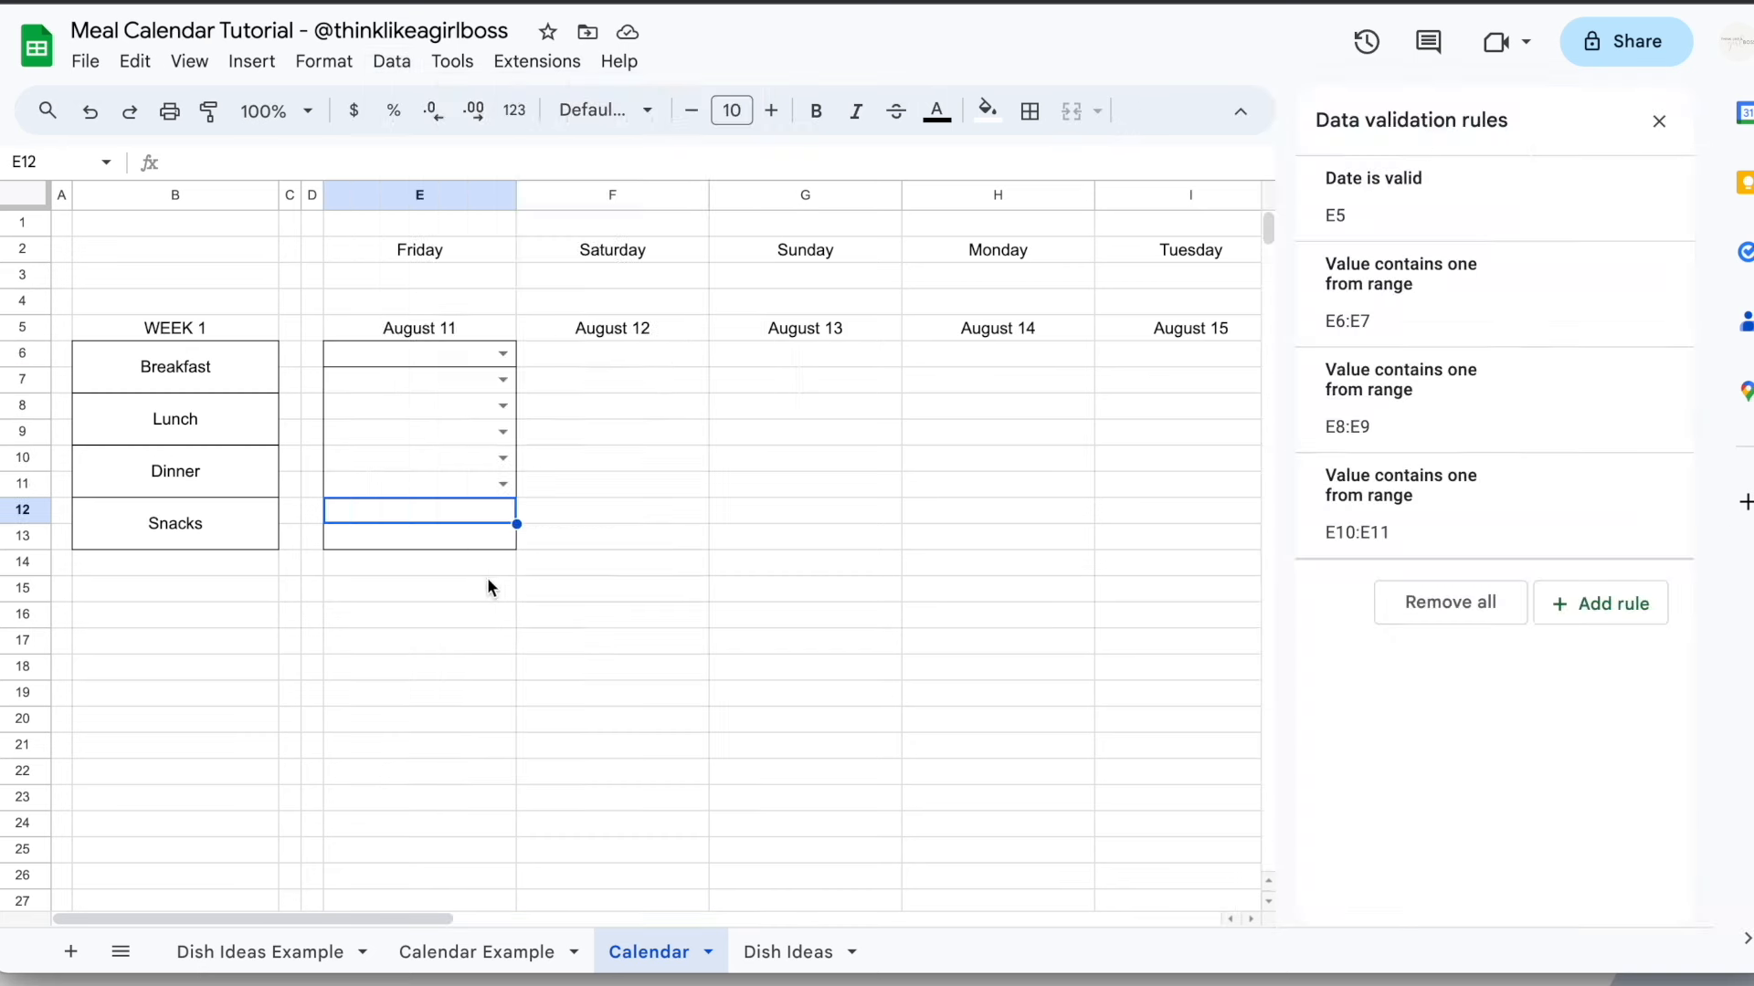
click(1624, 621)
click(1484, 360)
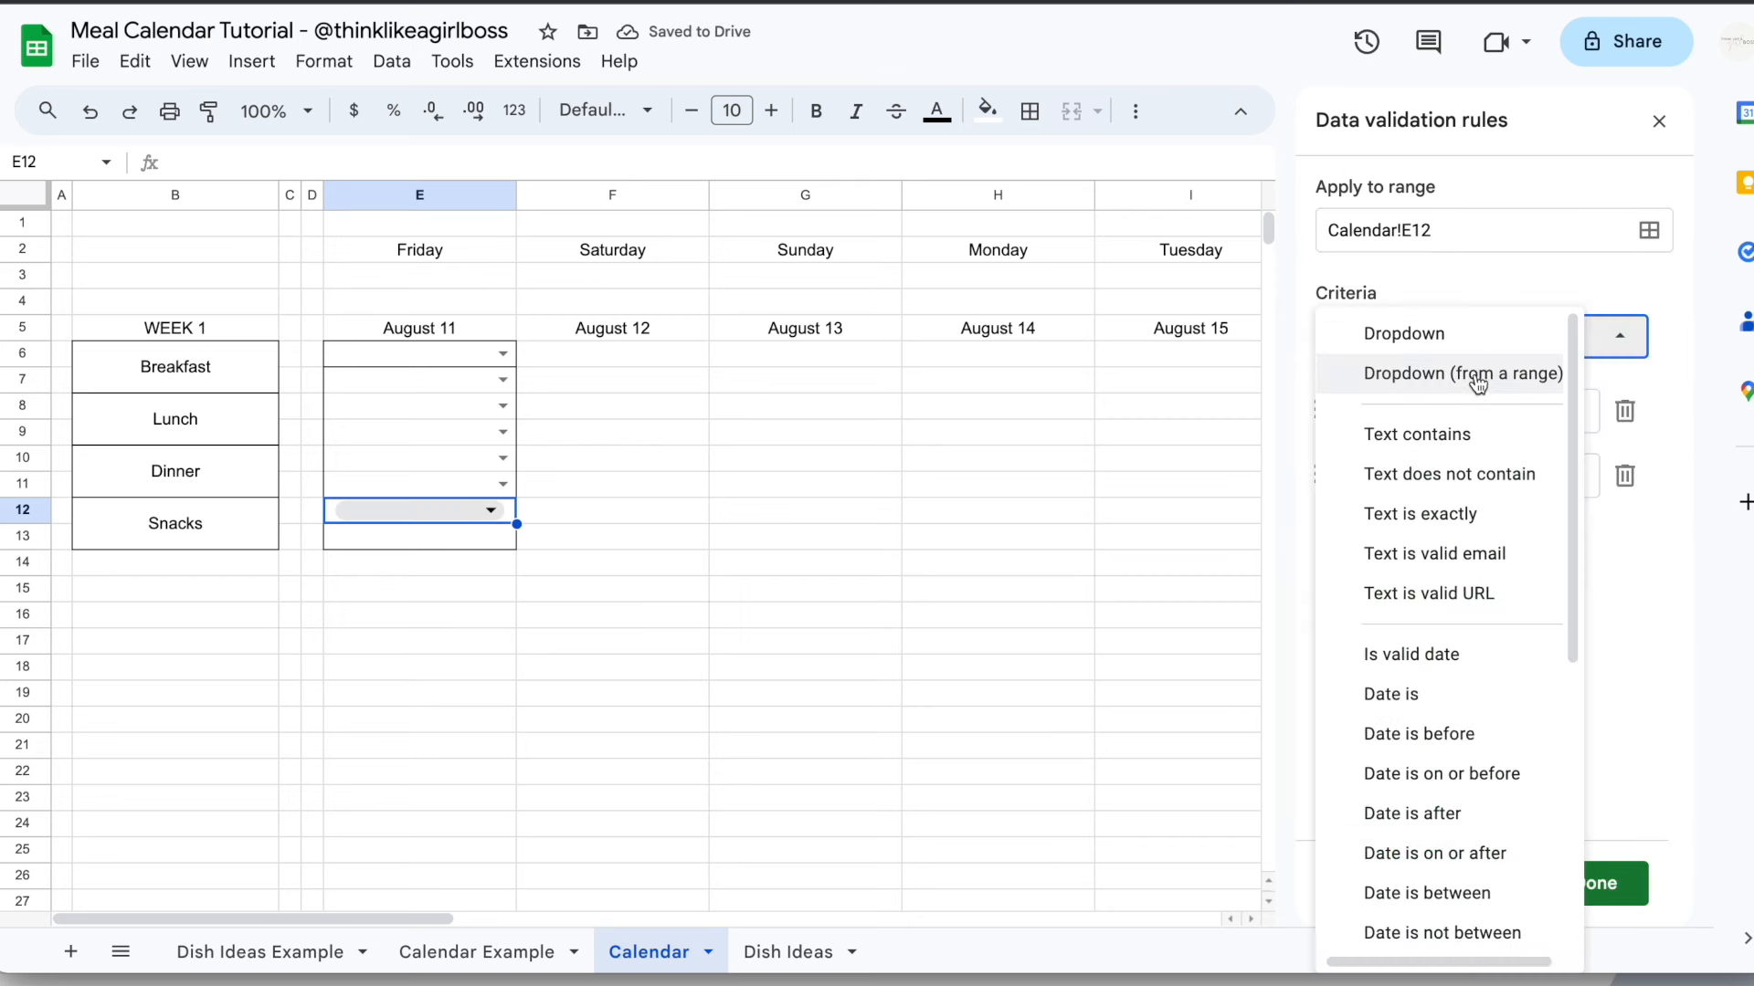
click(1462, 373)
Set the dropdown's source range to the Snacks column on the Dish Ideas sheet, 'Dish Ideas'!E3:E
click(1624, 411)
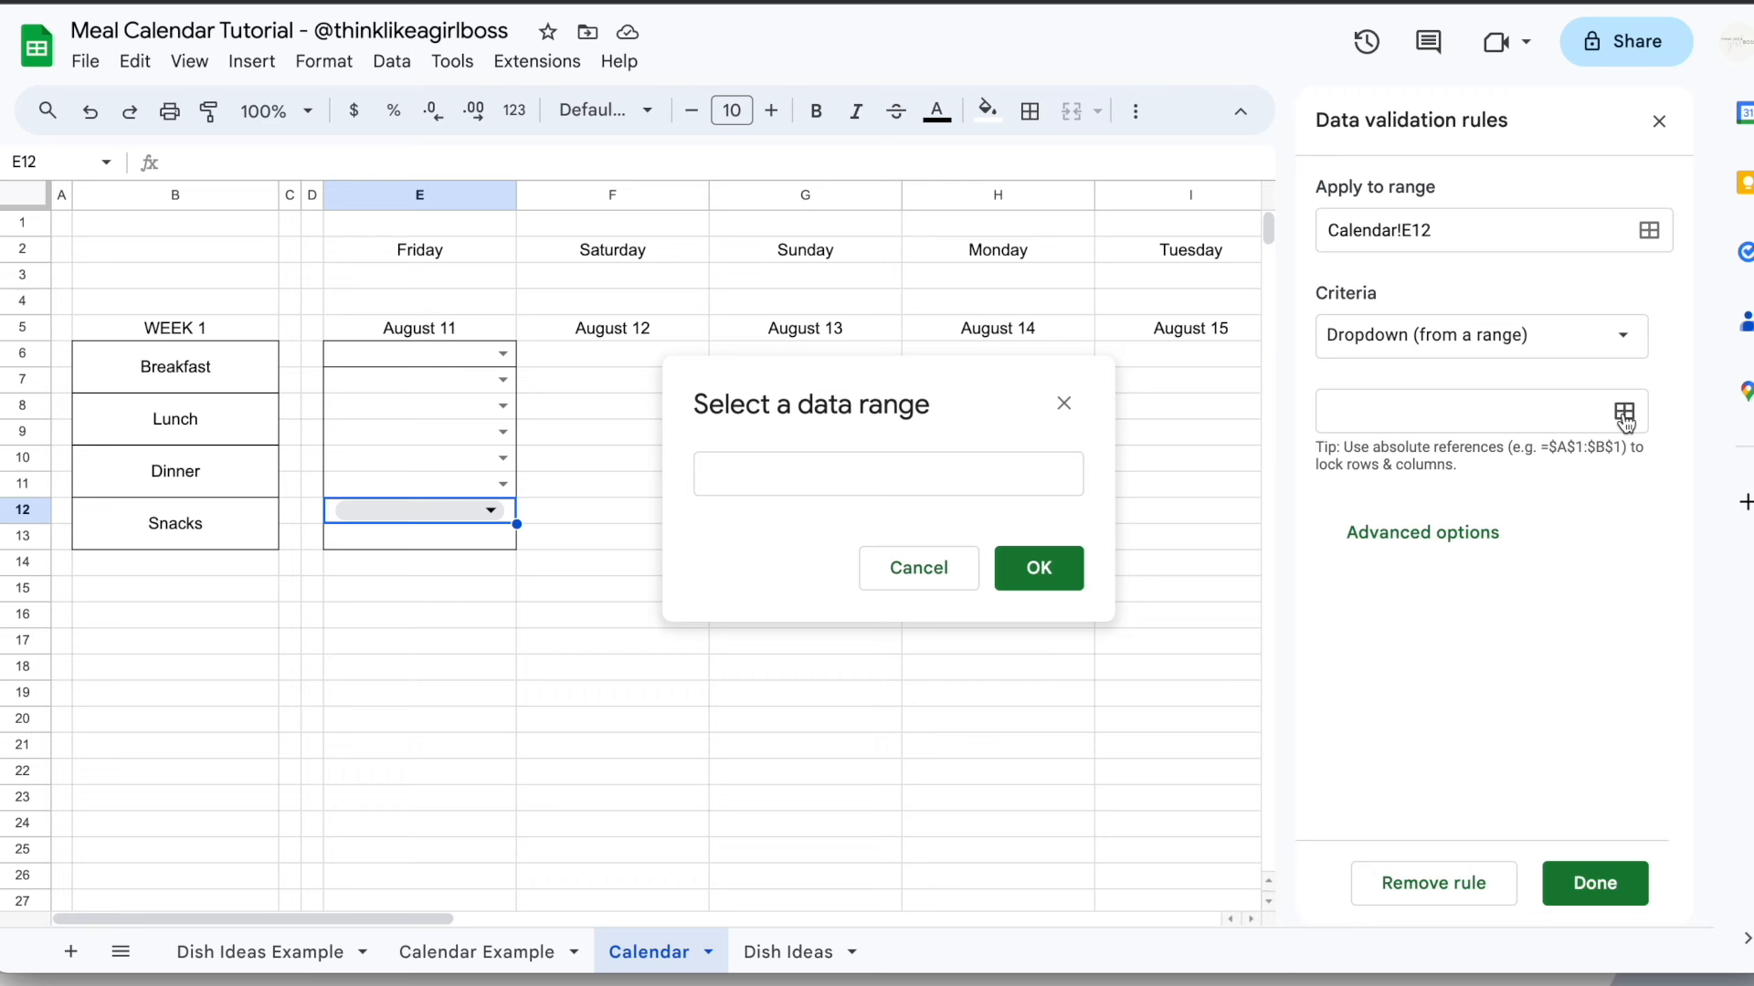
click(799, 950)
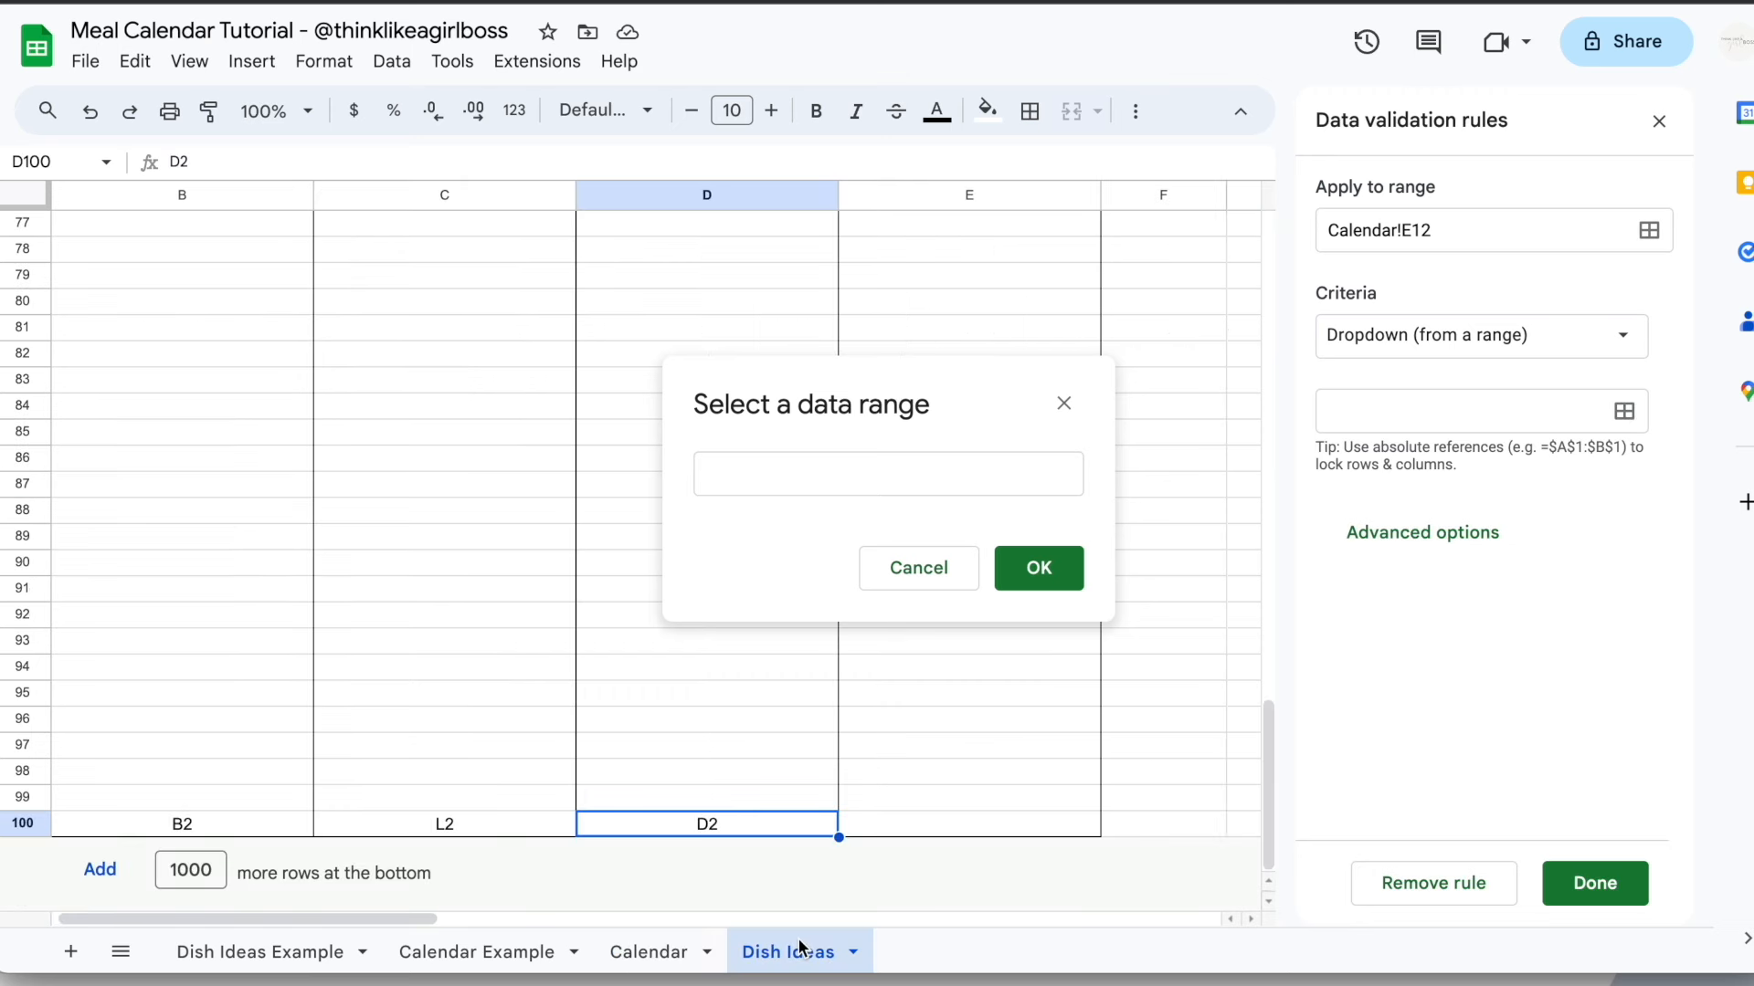
scroll(472, 403, up, 17)
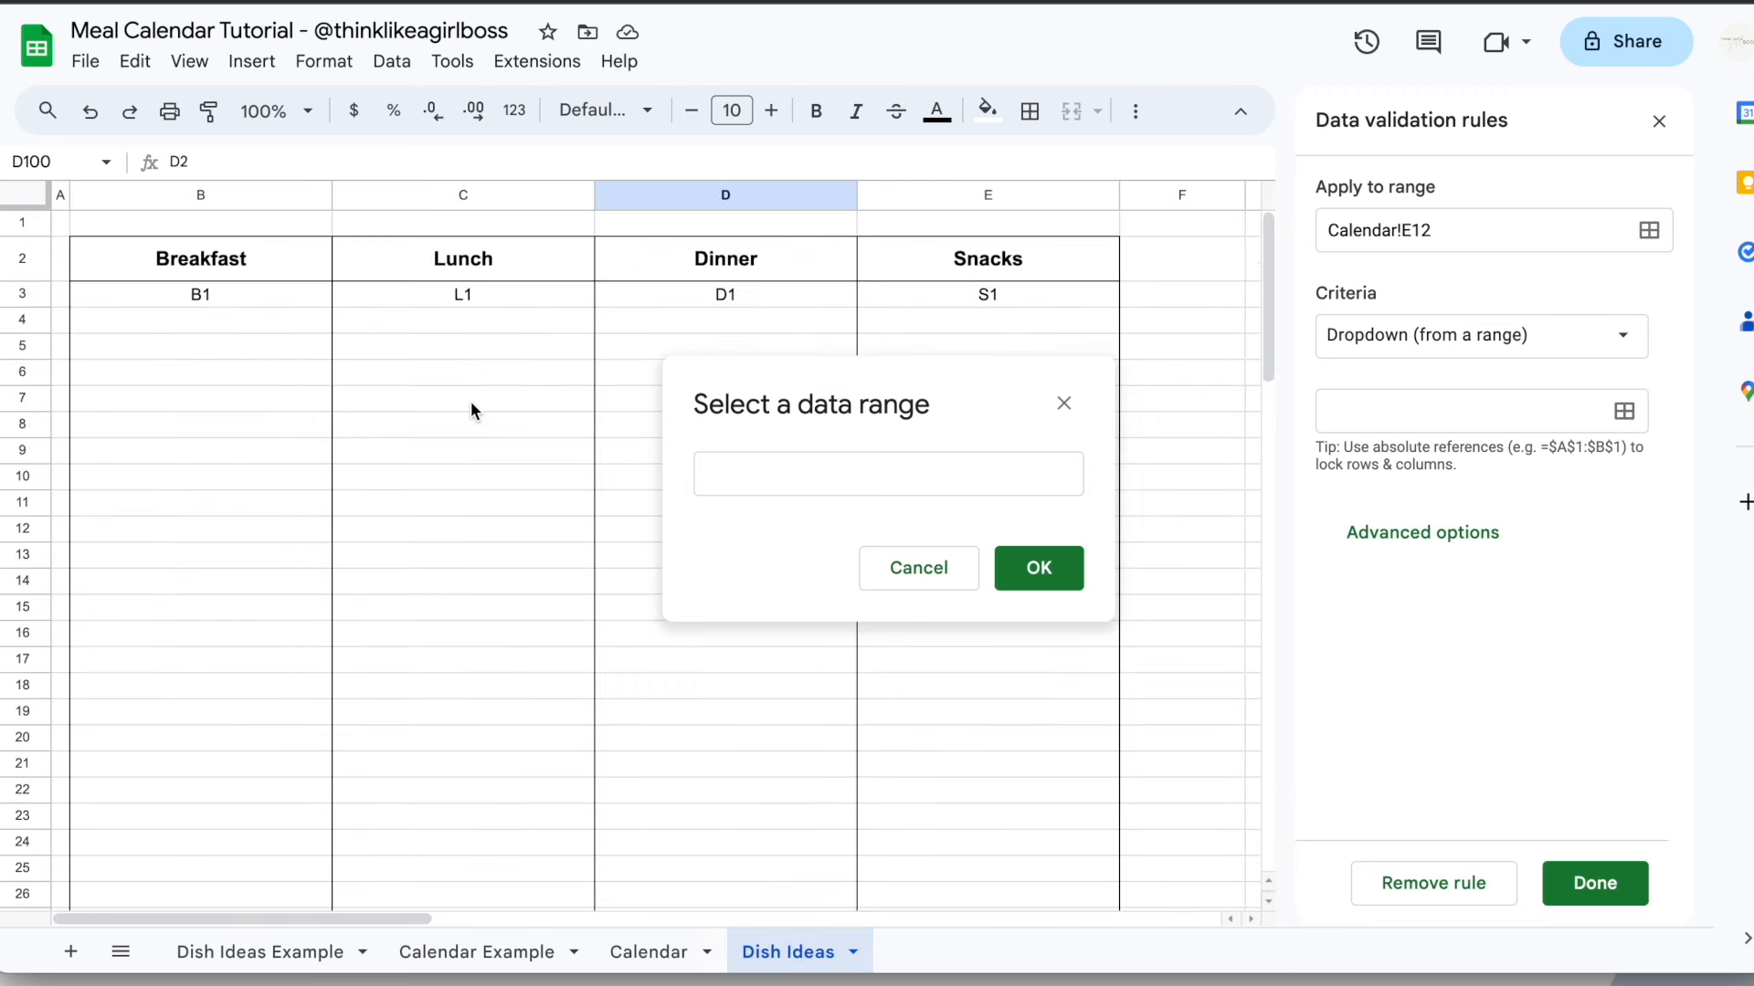
scroll(471, 402, right, 5)
drag(407, 305, 411, 398)
key(BackSpace)
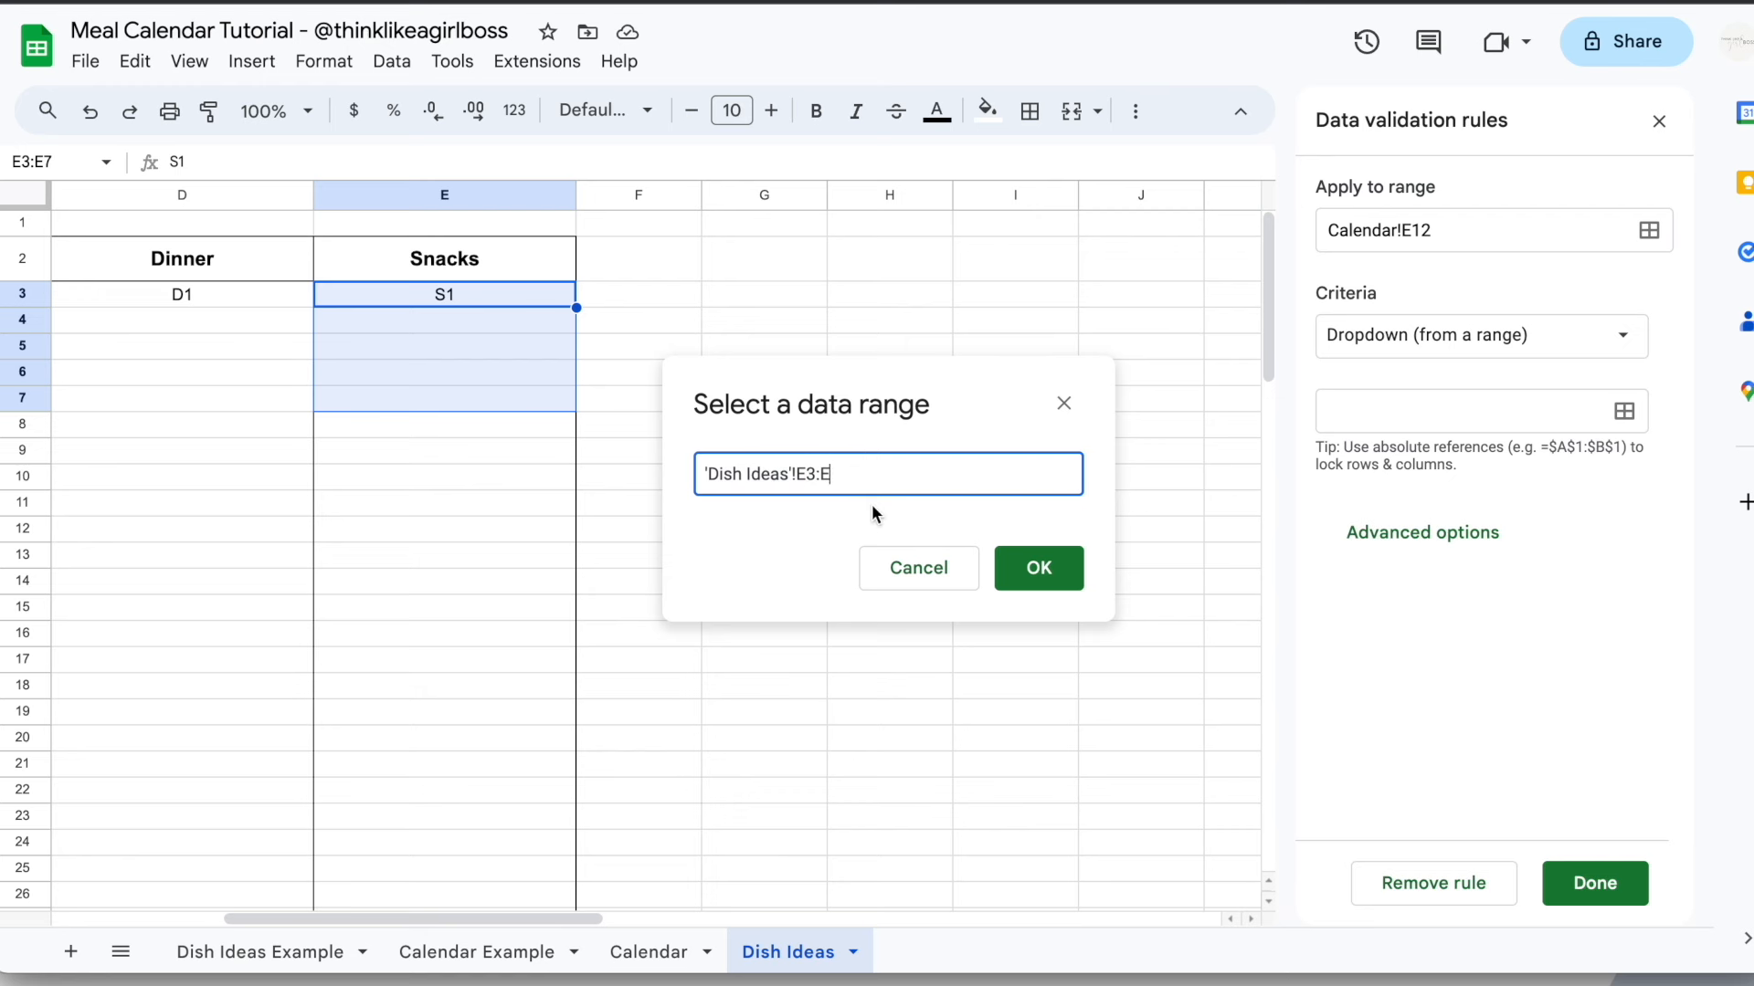
click(1045, 563)
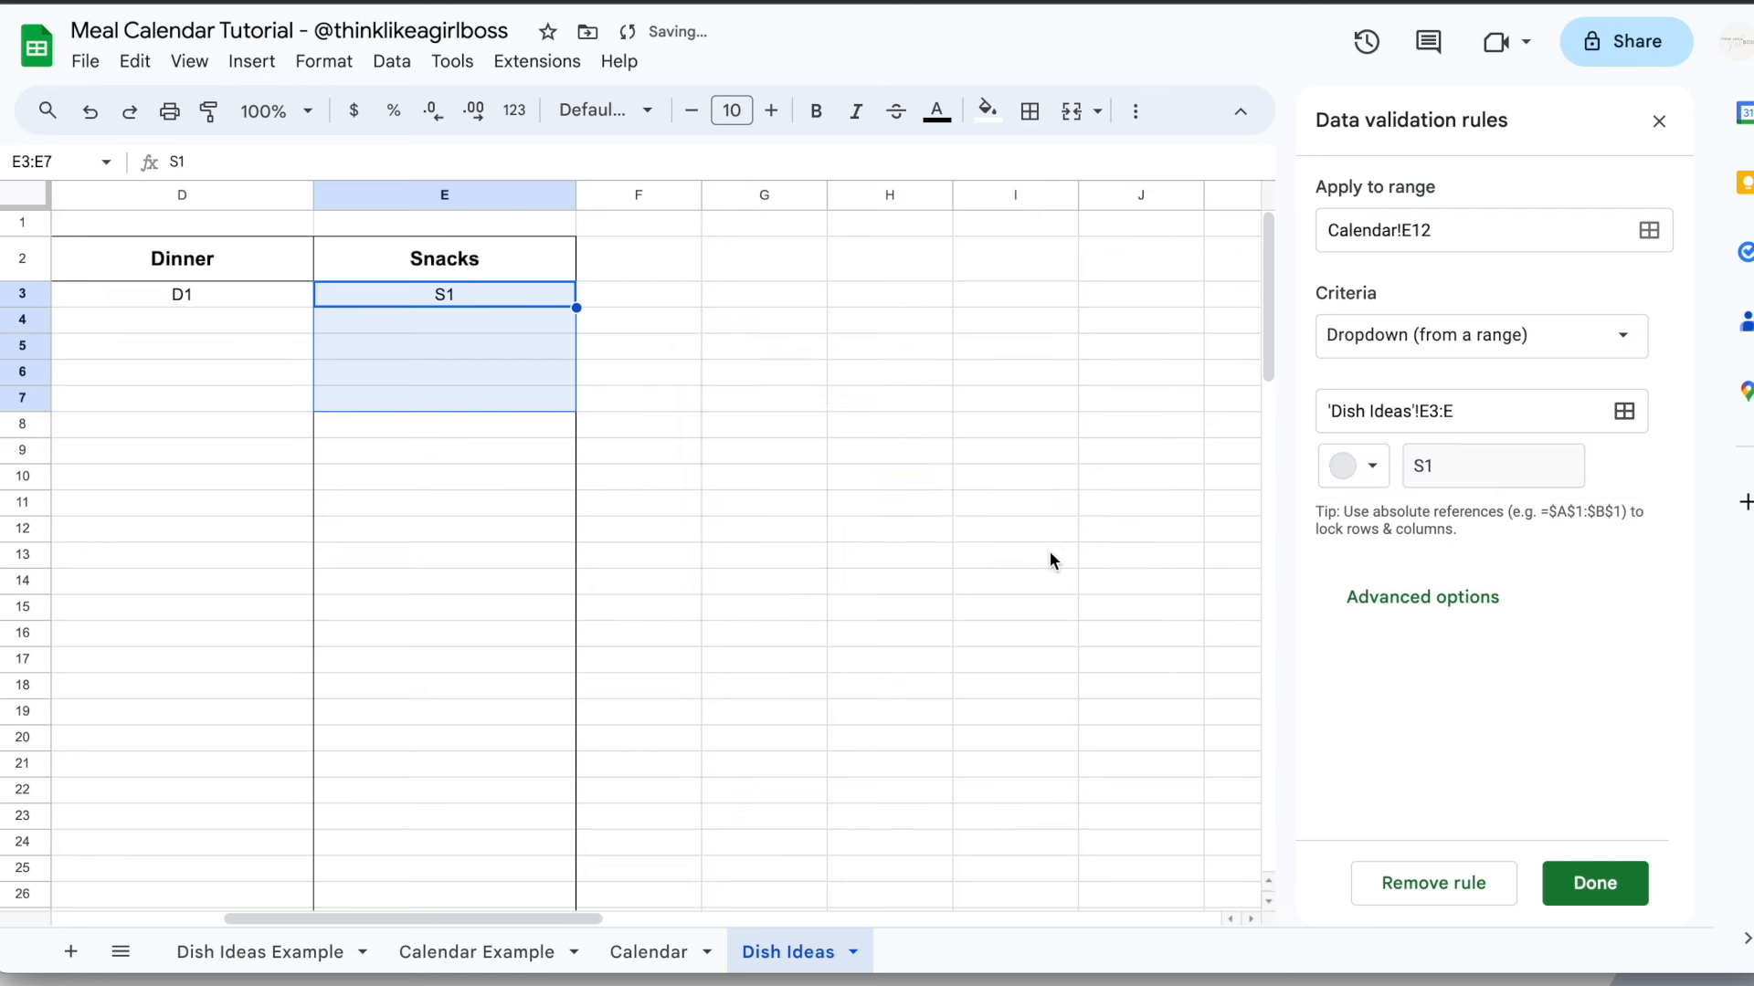
Return to the Calendar sheet, set the rule's display style to Arrow, and save the rule
click(673, 951)
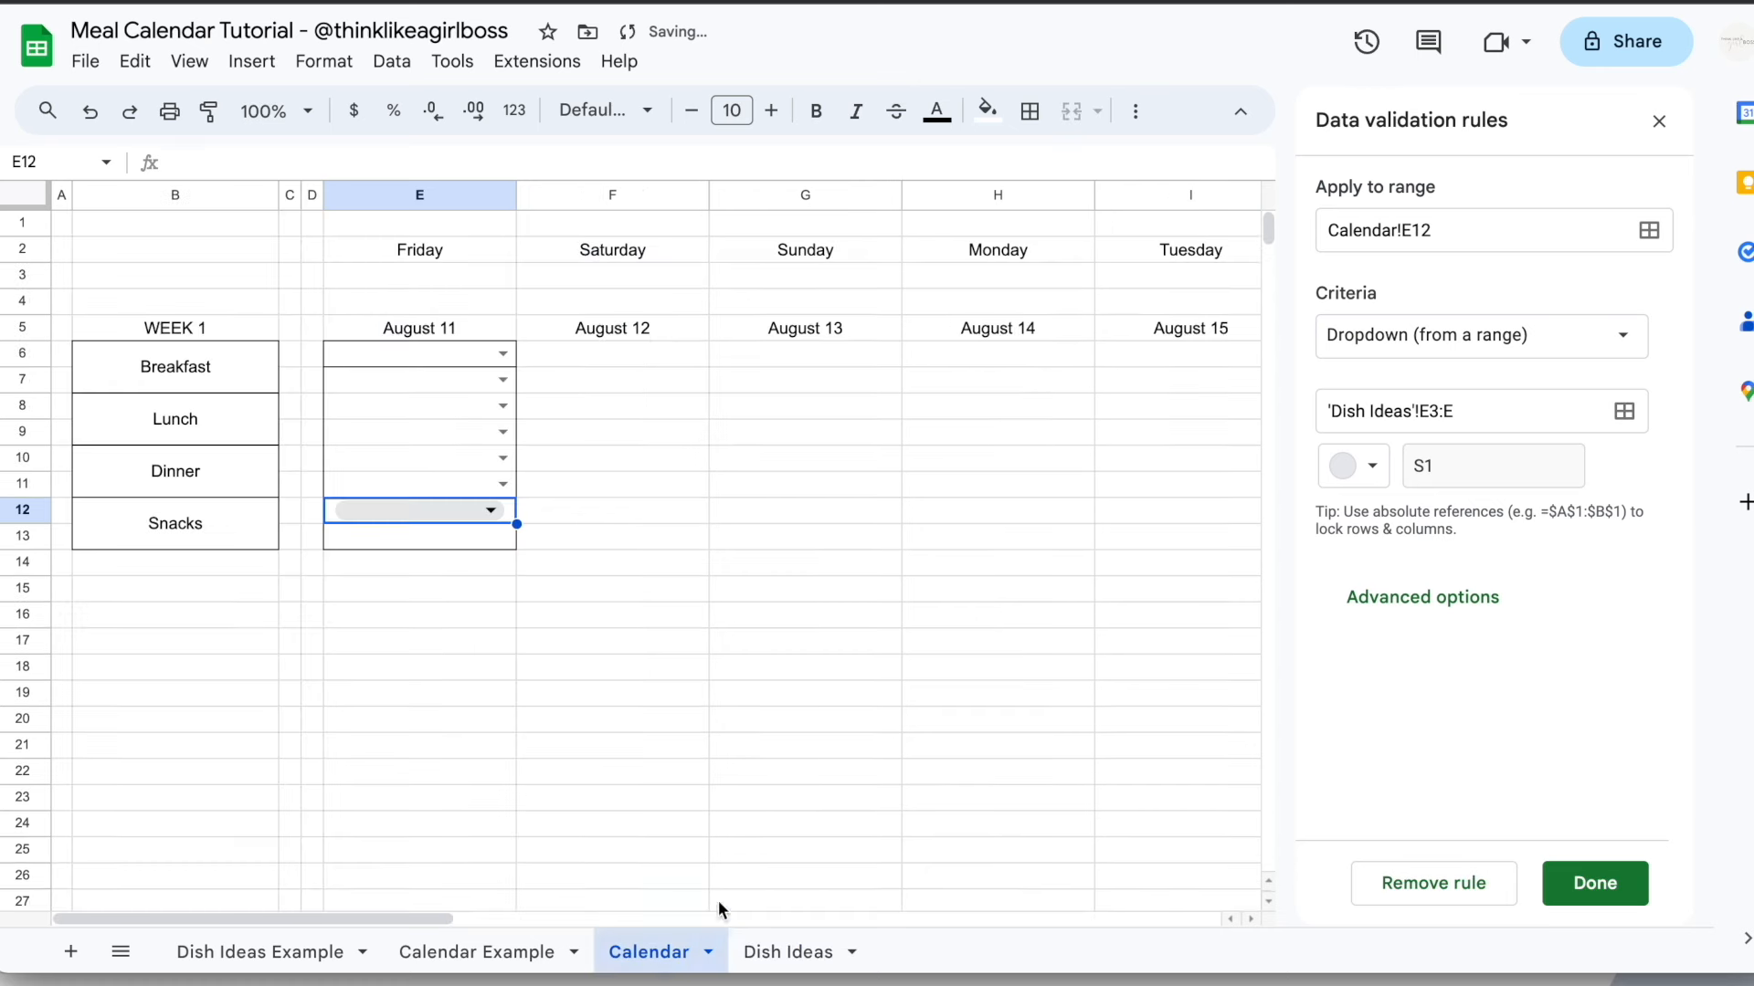
click(1456, 614)
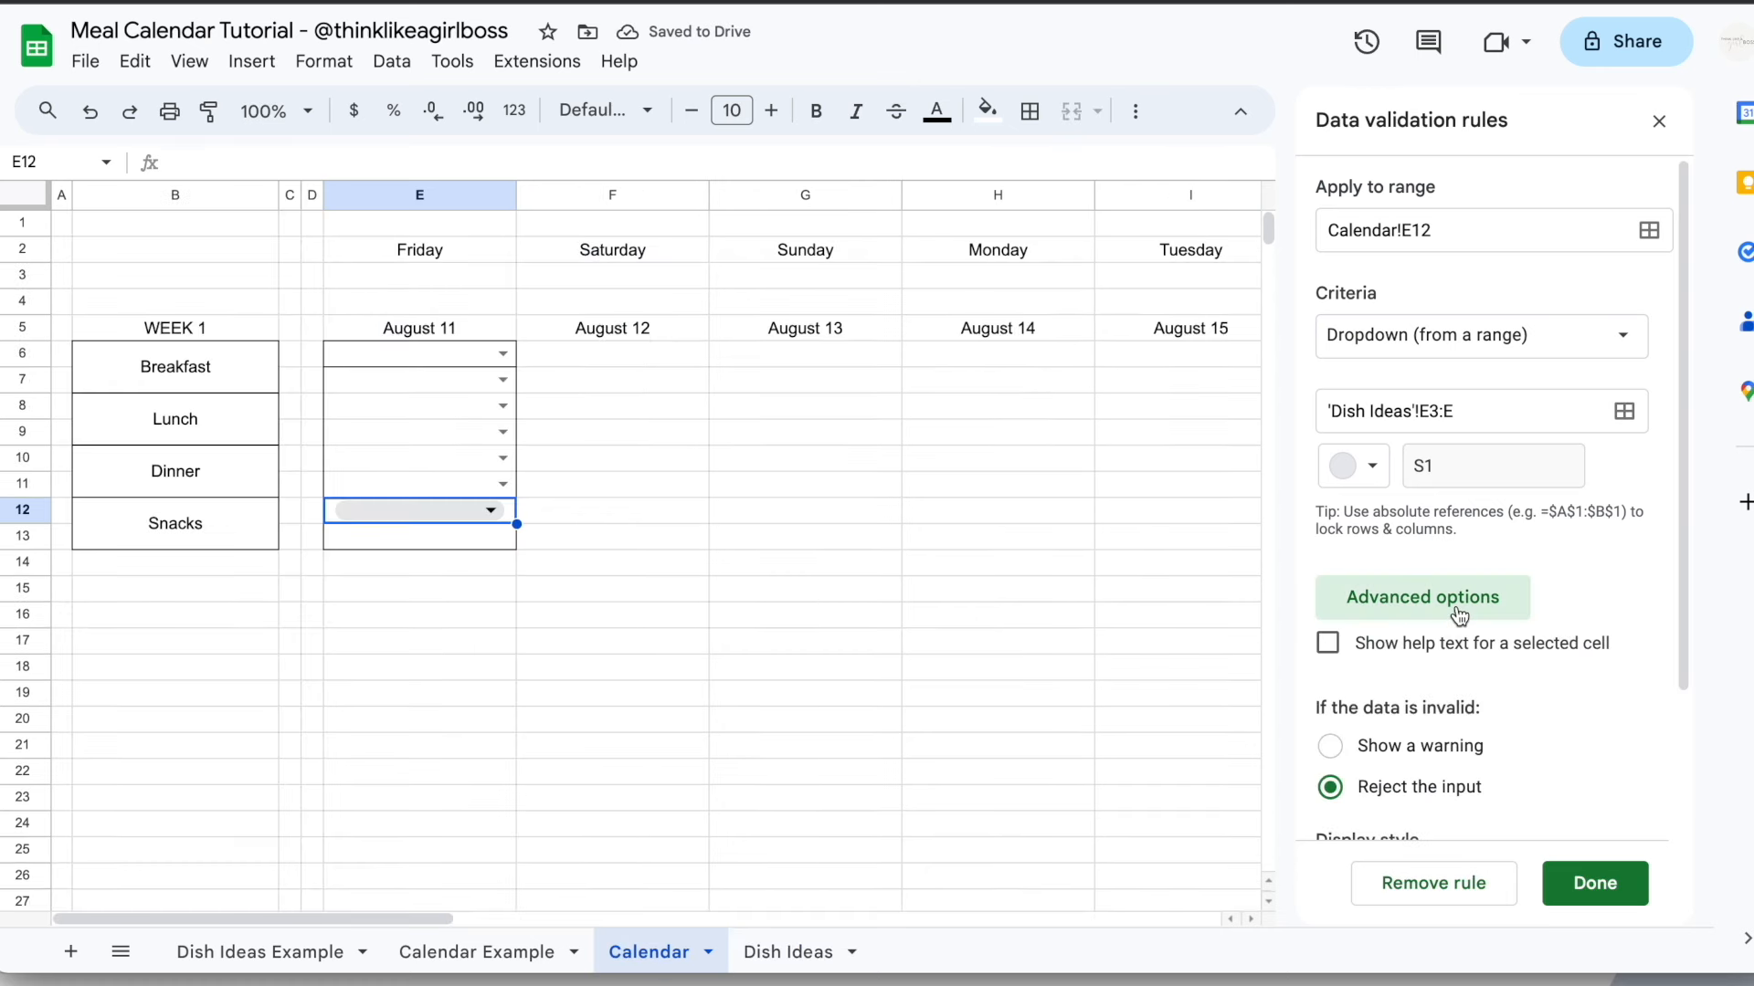
scroll(1460, 691, down, 2)
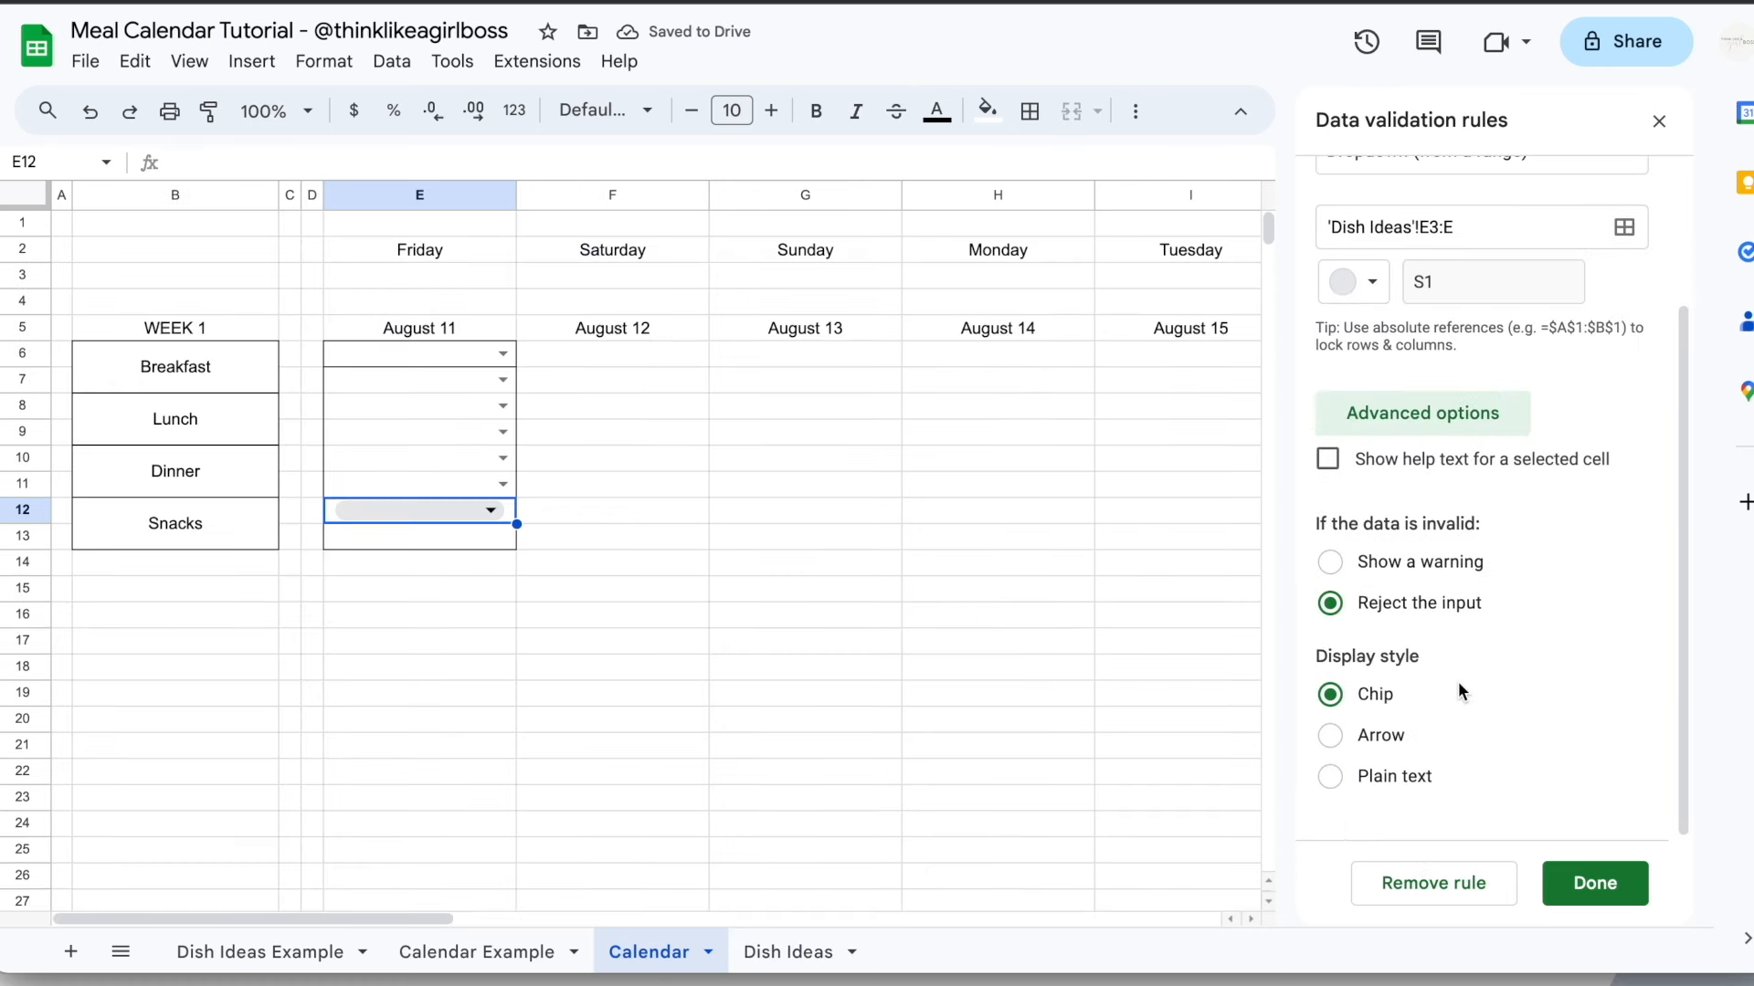
click(1330, 736)
click(1584, 894)
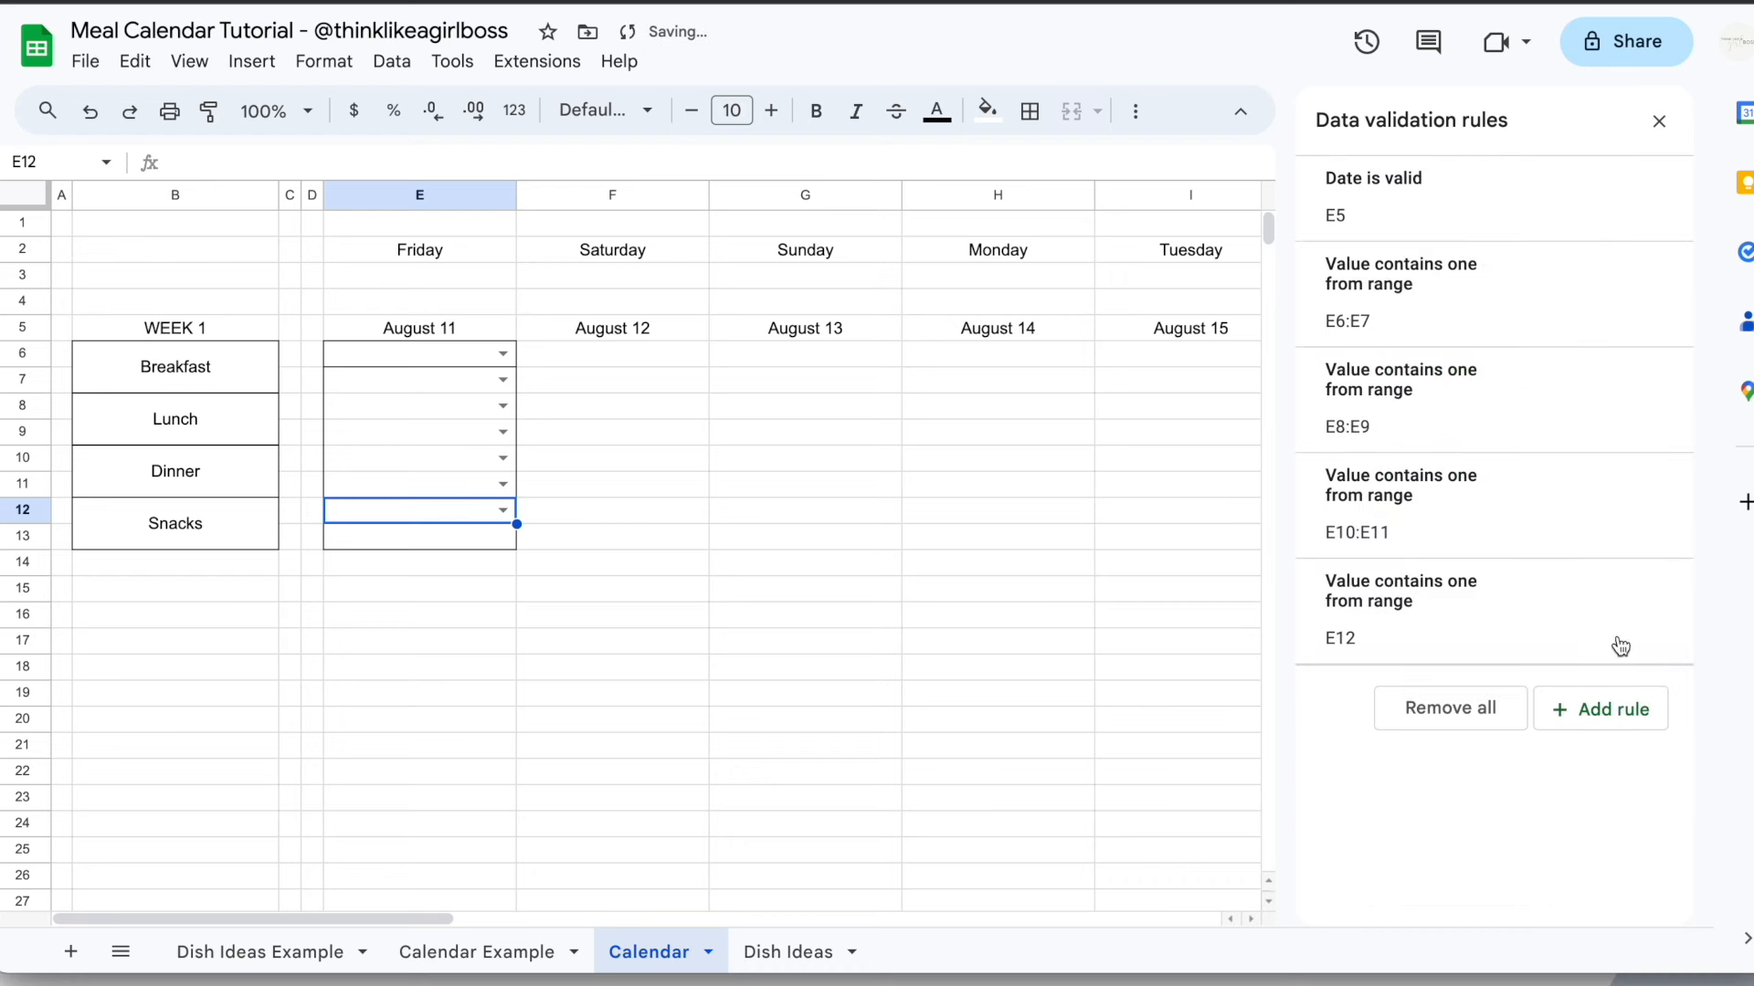
click(1660, 122)
Check the dropdown options in E12, and enter S2 in cell E100 of the Snacks column on the Dish Ideas sheet
click(503, 510)
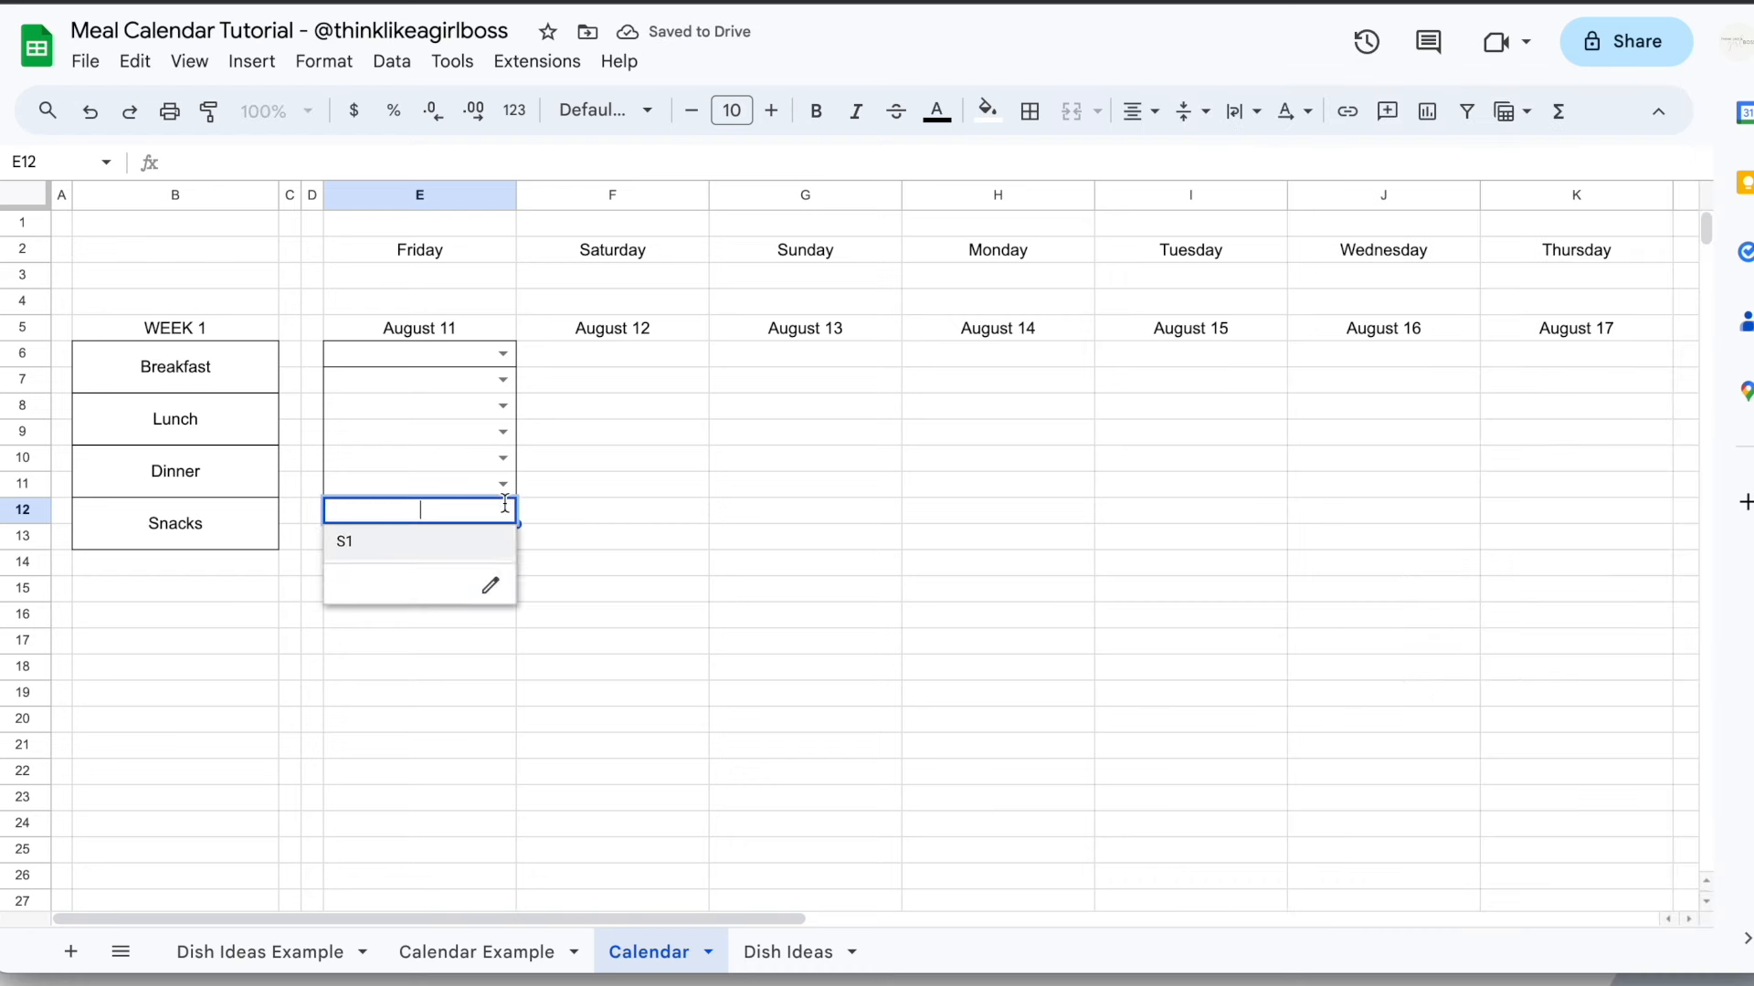
click(892, 544)
click(787, 951)
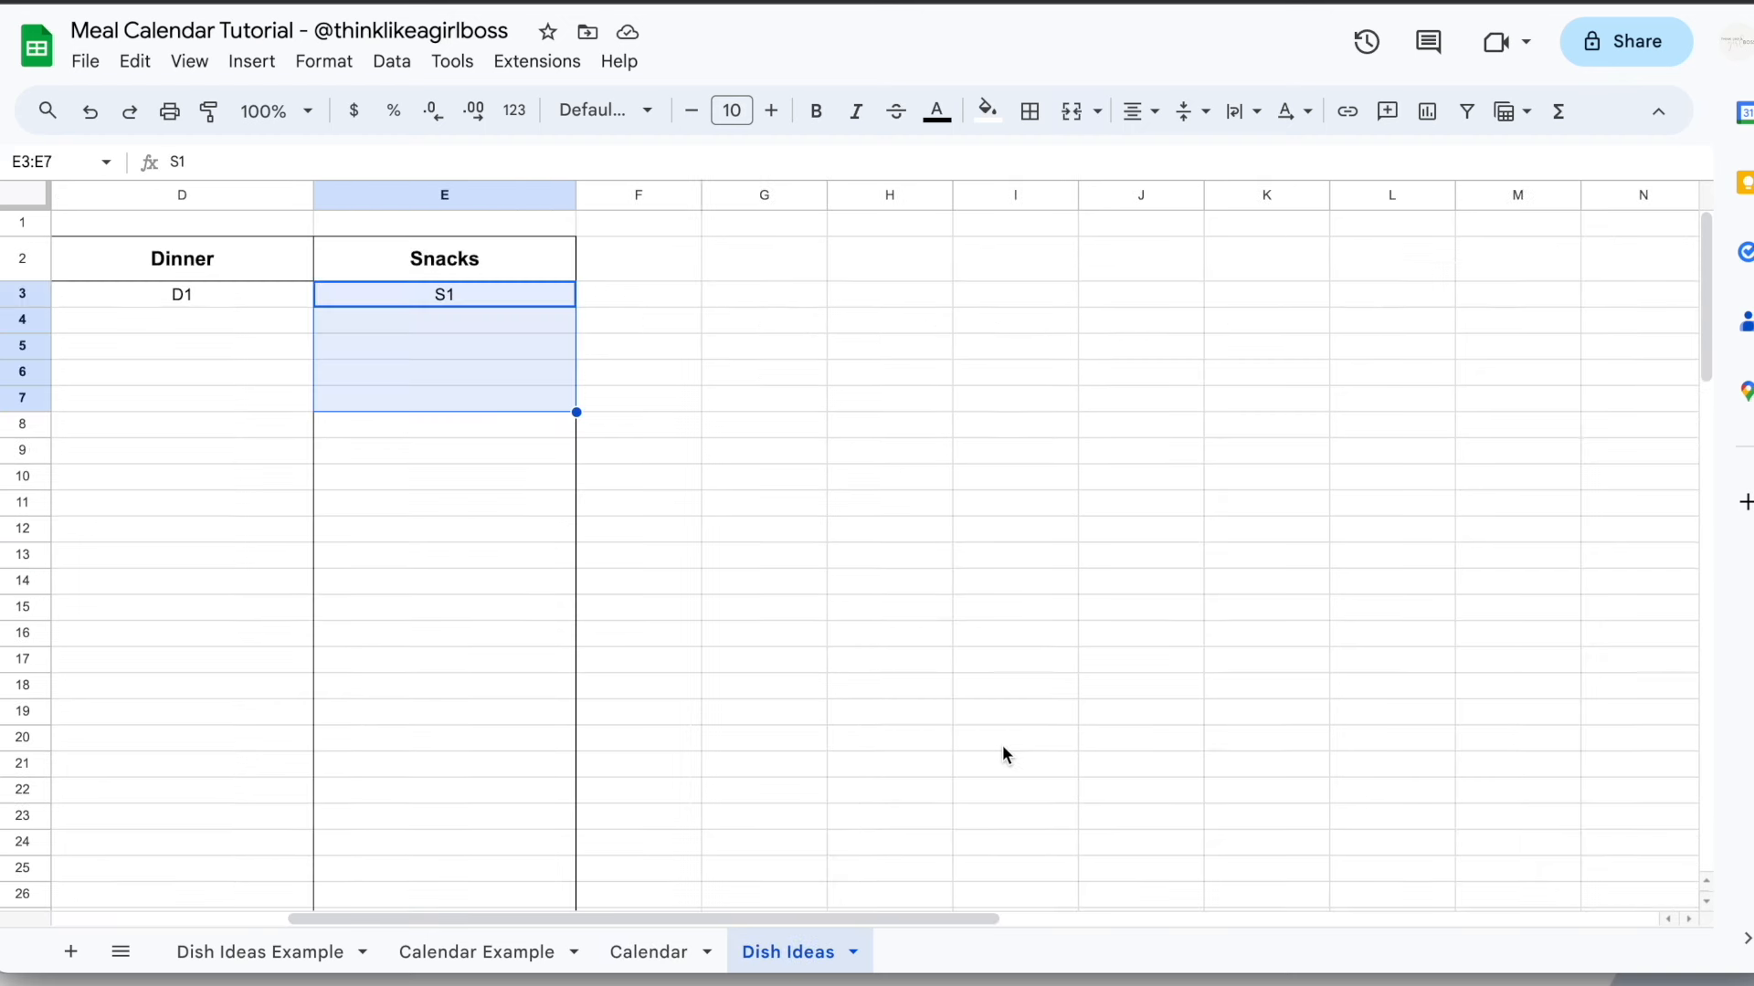
scroll(1001, 744, down, 20)
click(955, 824)
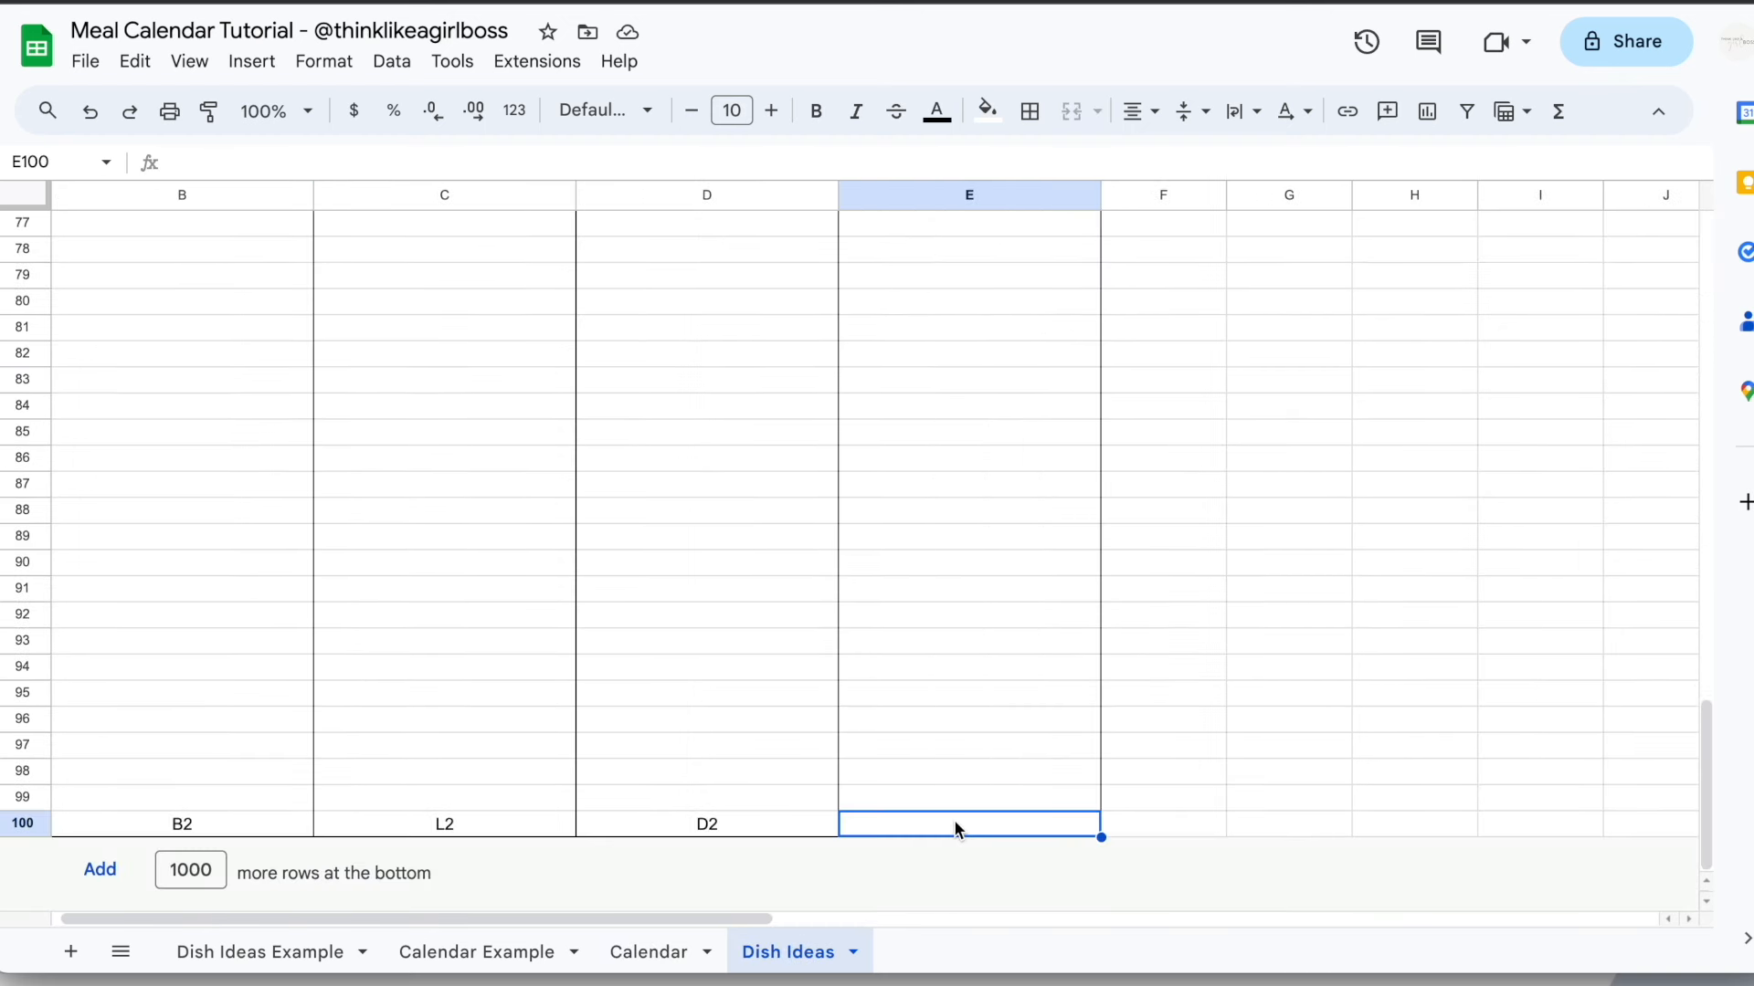
text(S2)
key(Return)
Check on the Calendar sheet whether the E12 dropdown offers the new snack entry
click(646, 952)
click(503, 510)
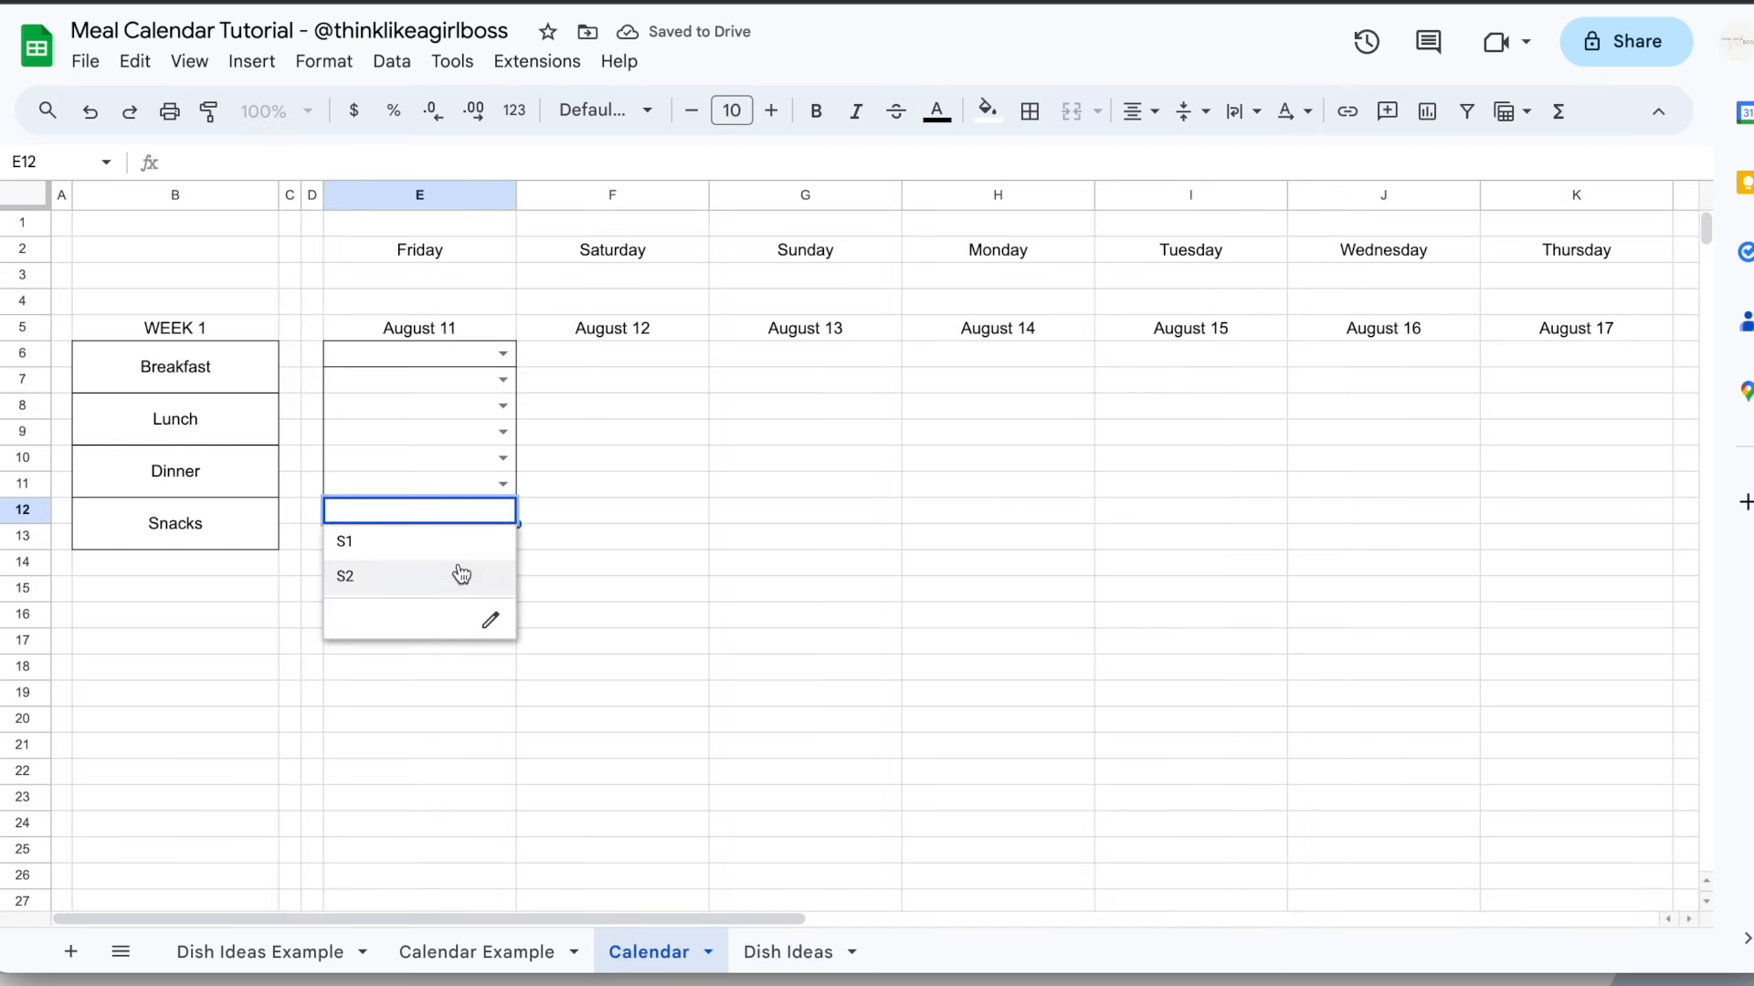
click(622, 486)
Copy the snack dropdown from E12 into E13
click(424, 513)
key(ctrl+c)
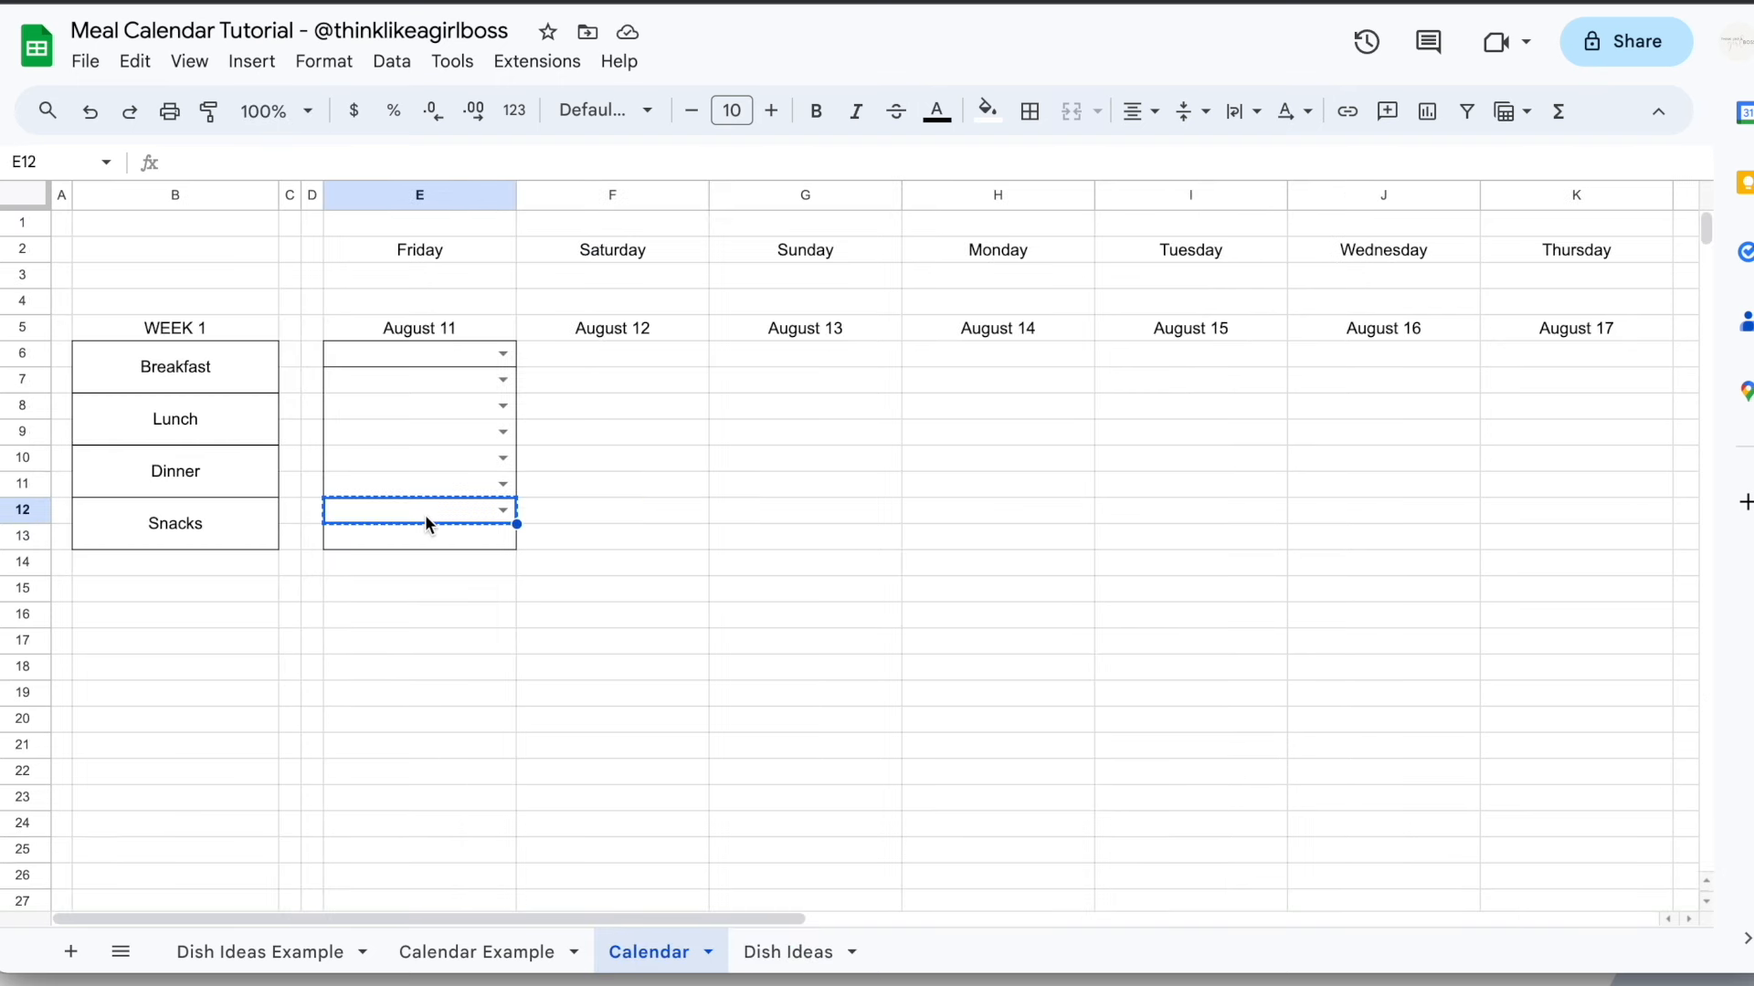
key(Down)
key(ctrl+v)
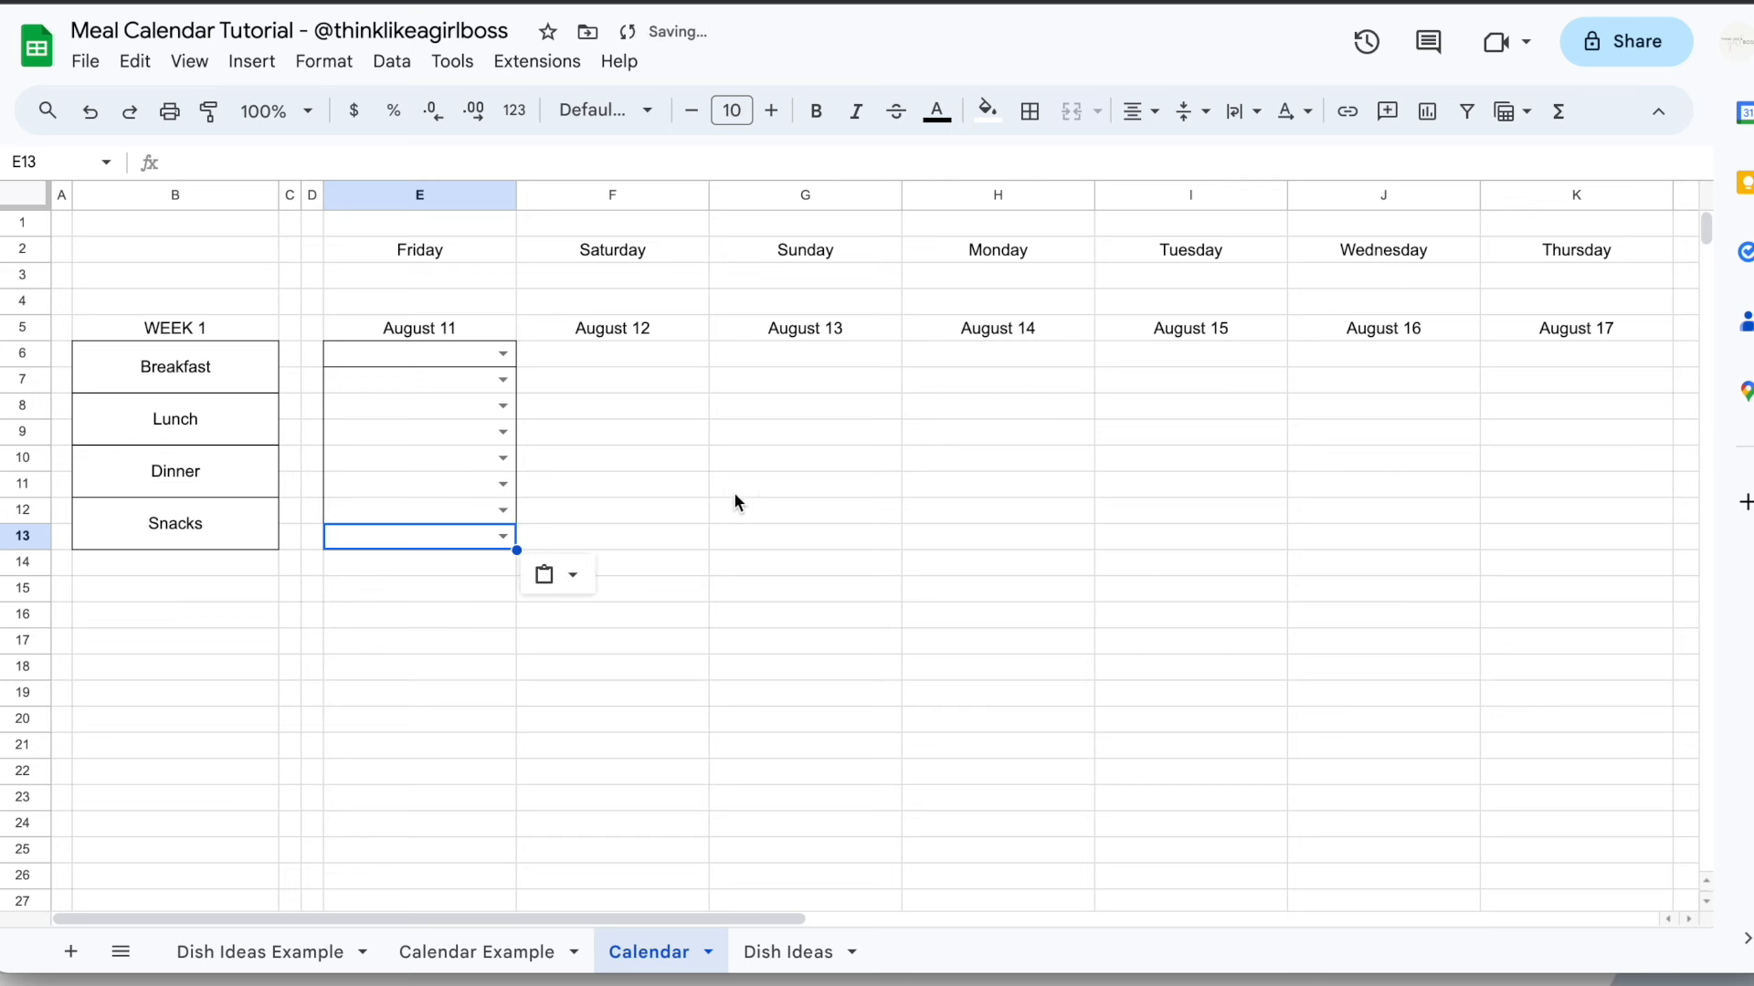
Check the options of each Friday meal dropdown from E6 through E13
click(540, 356)
click(503, 353)
click(605, 356)
click(503, 379)
click(585, 402)
click(504, 405)
click(581, 437)
click(503, 431)
click(603, 442)
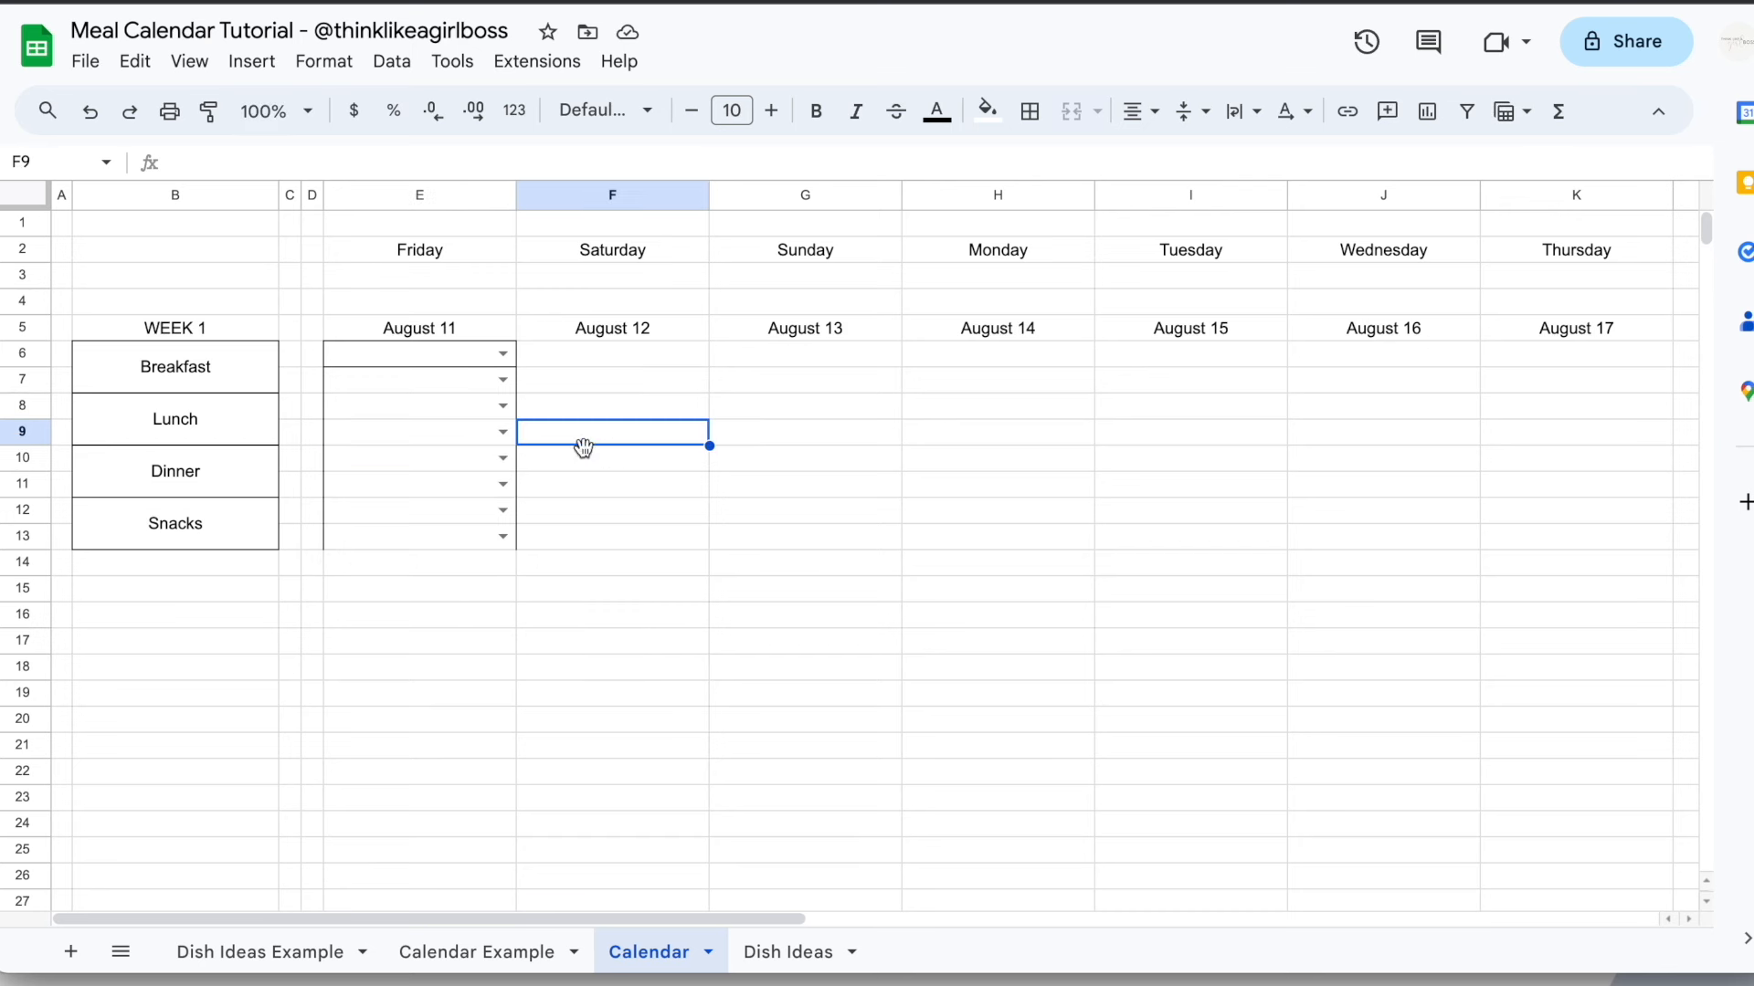
click(503, 458)
click(578, 462)
click(503, 484)
click(568, 495)
click(503, 510)
click(587, 518)
click(504, 536)
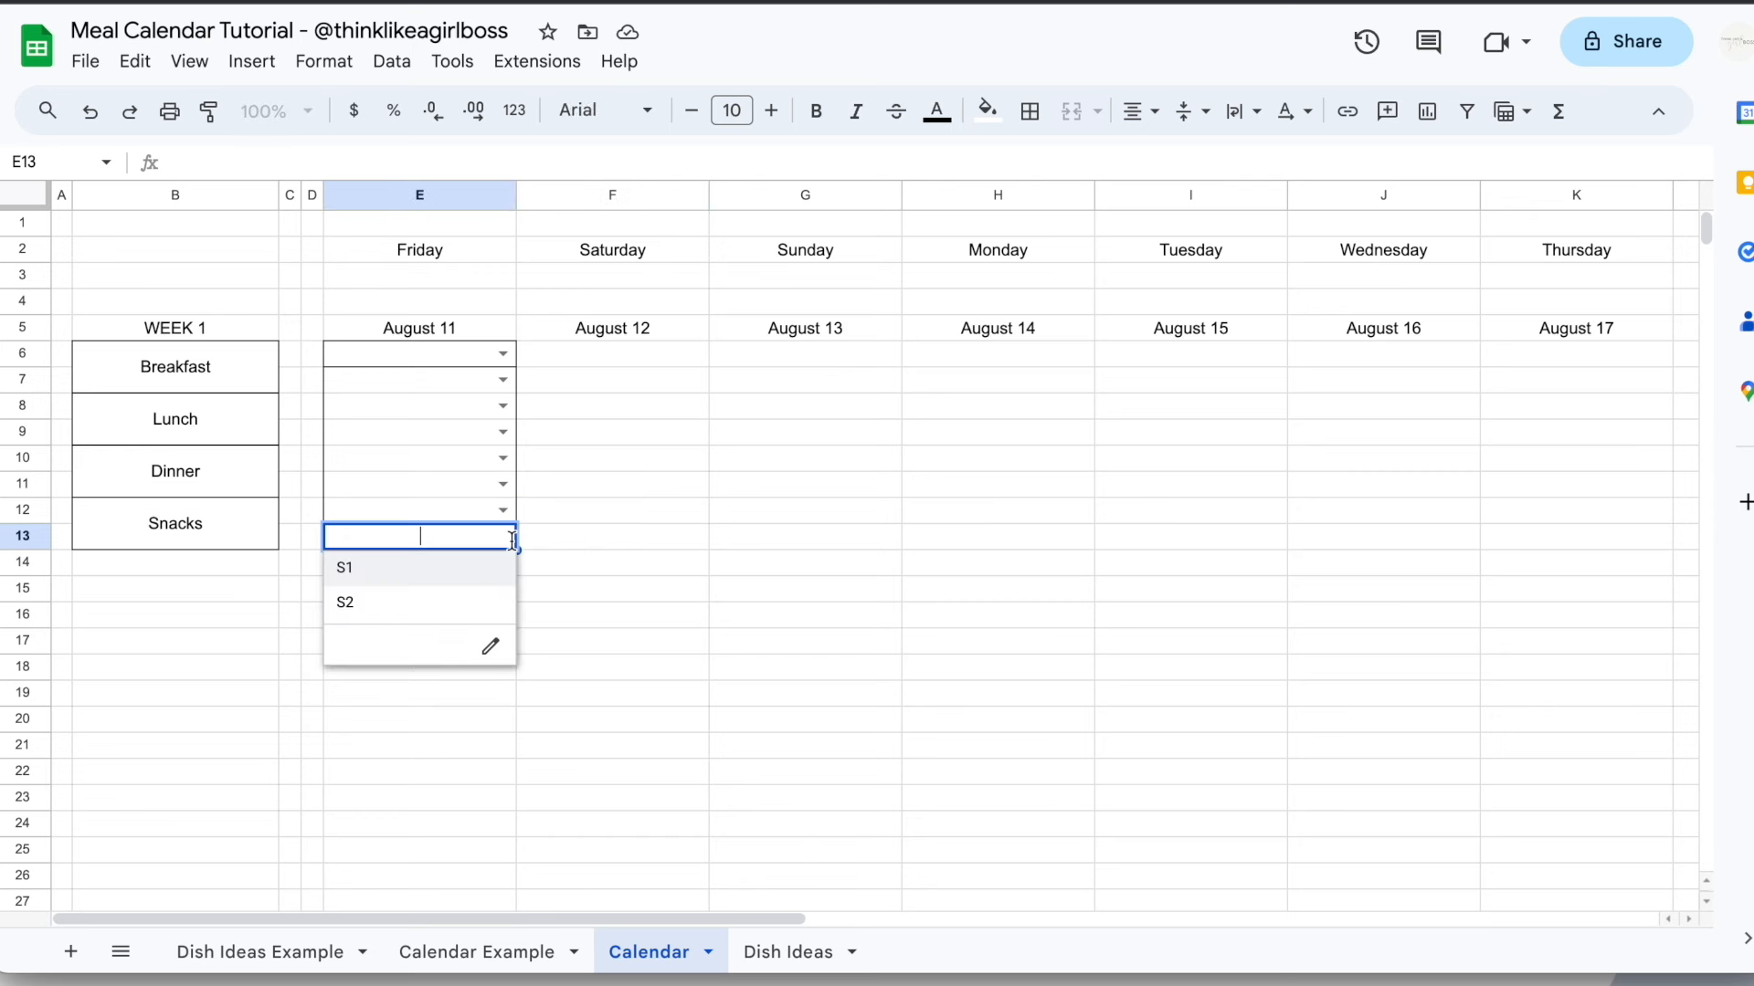
click(616, 552)
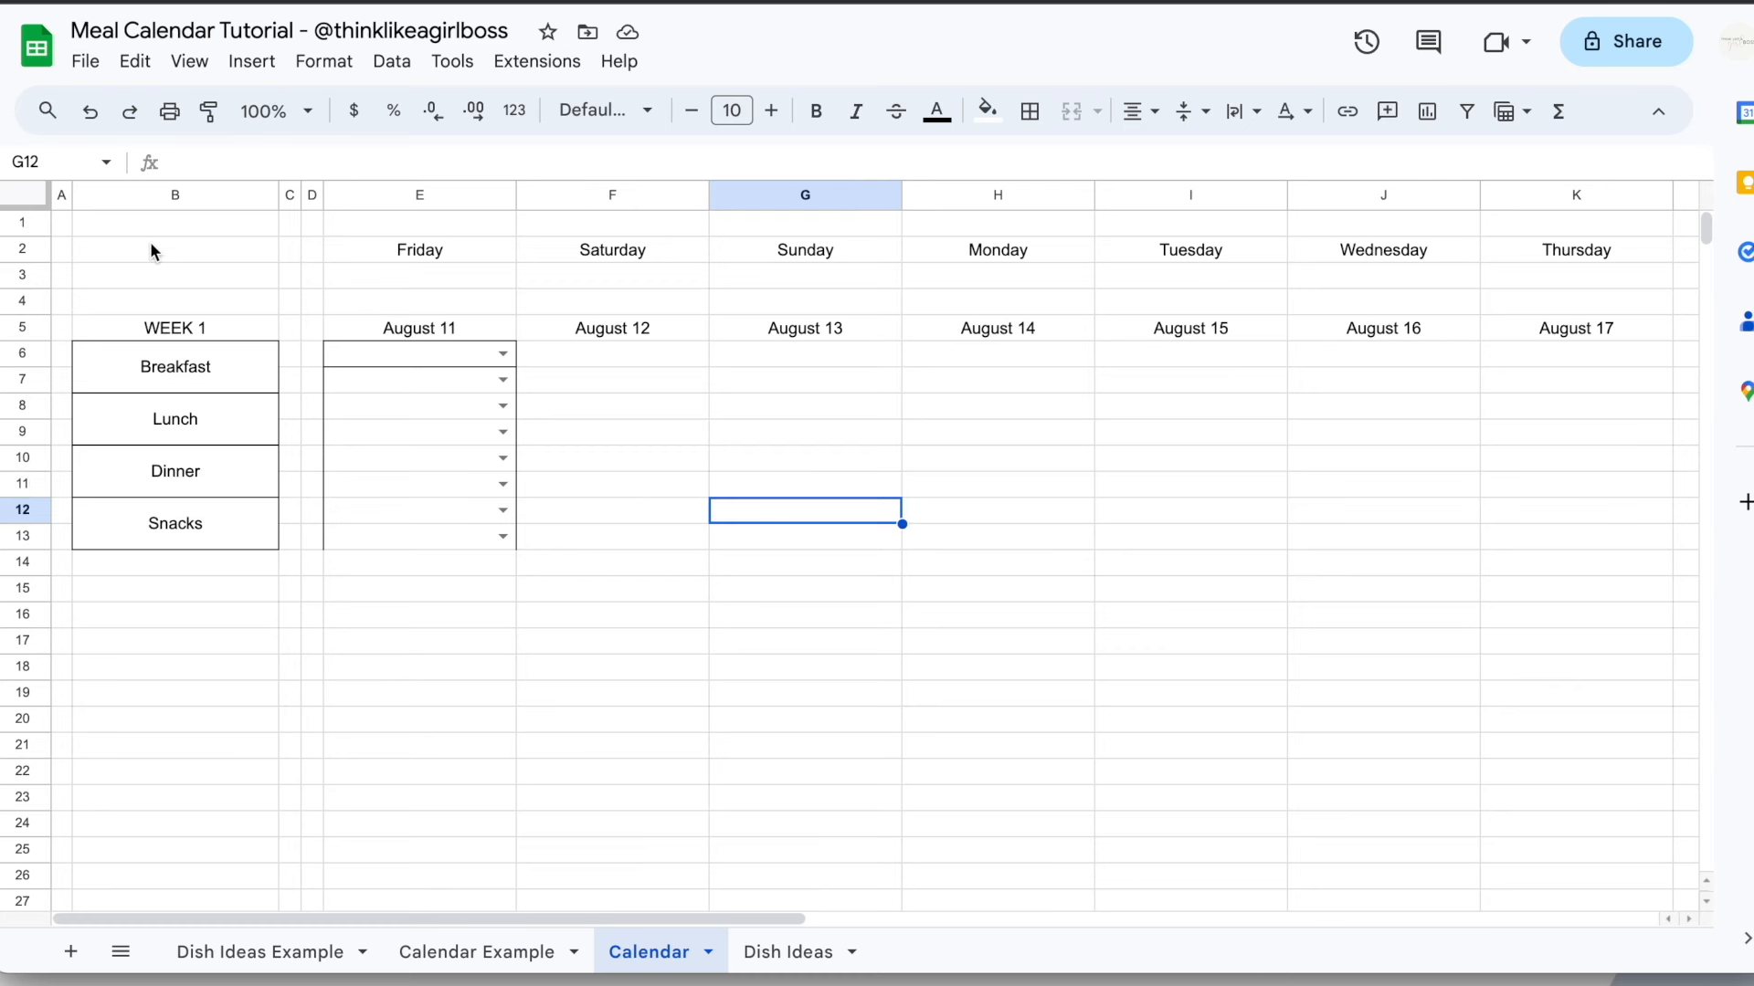
Review the finished weekly layout on the Calendar Example sheet and return to the Calendar sheet
drag(150, 243, 411, 521)
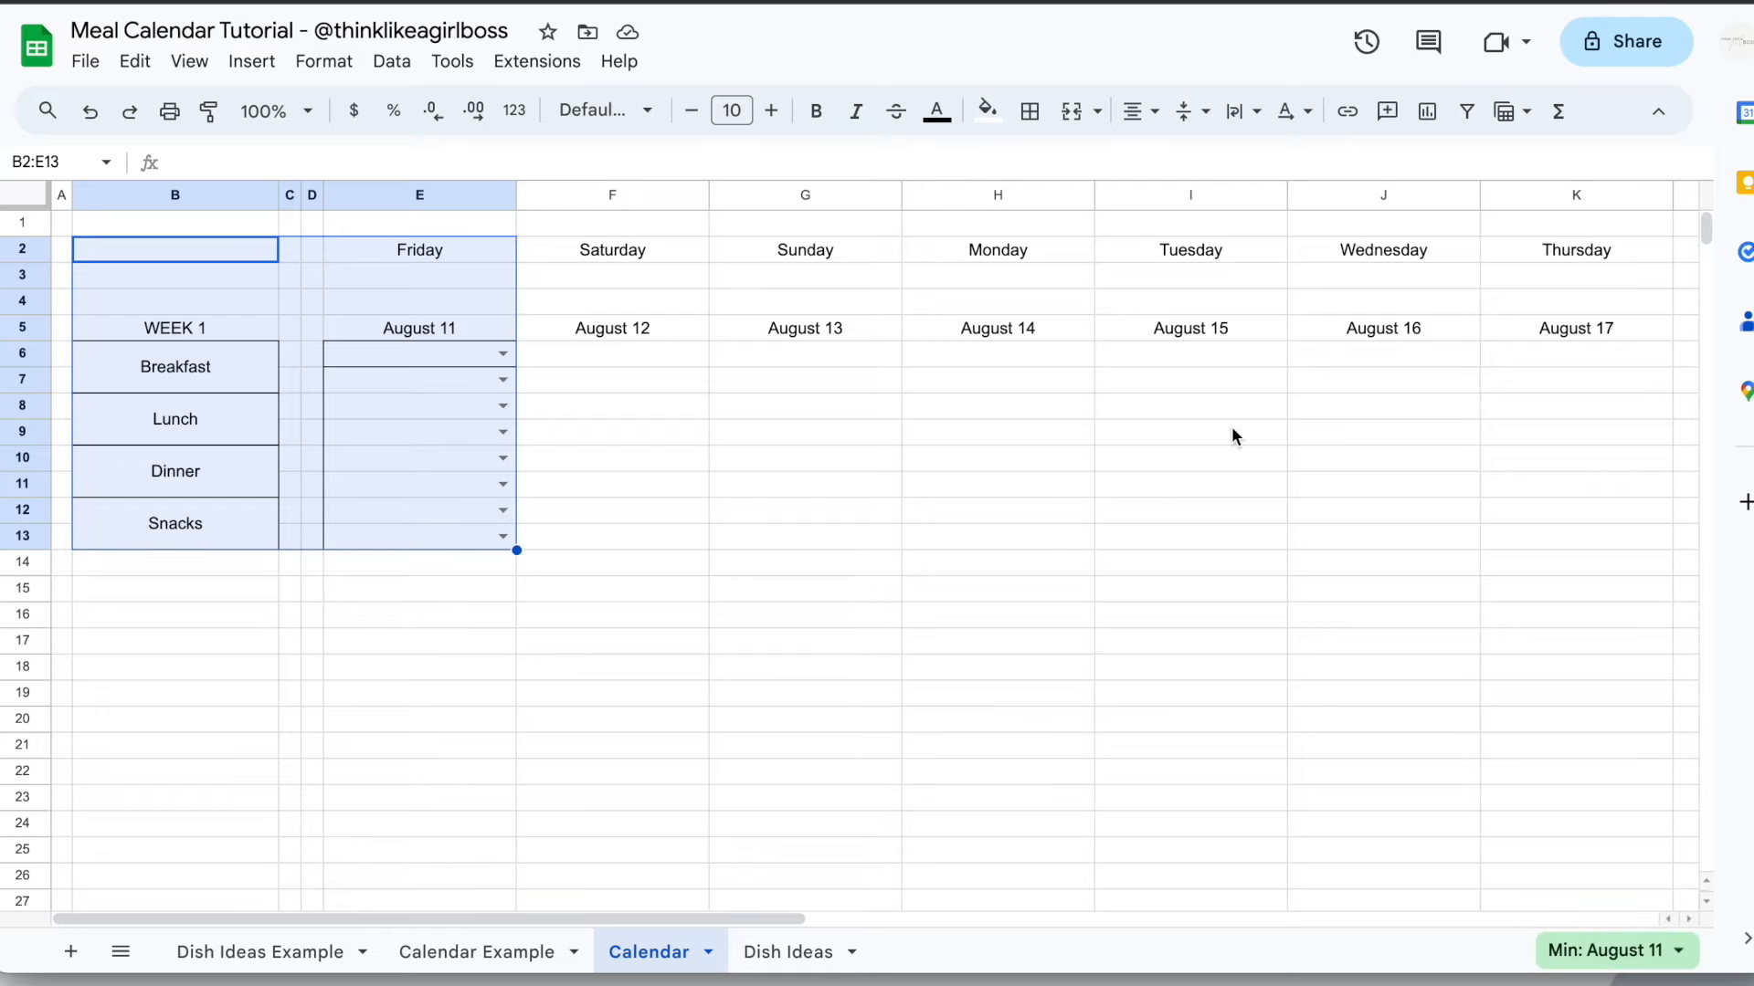
click(459, 951)
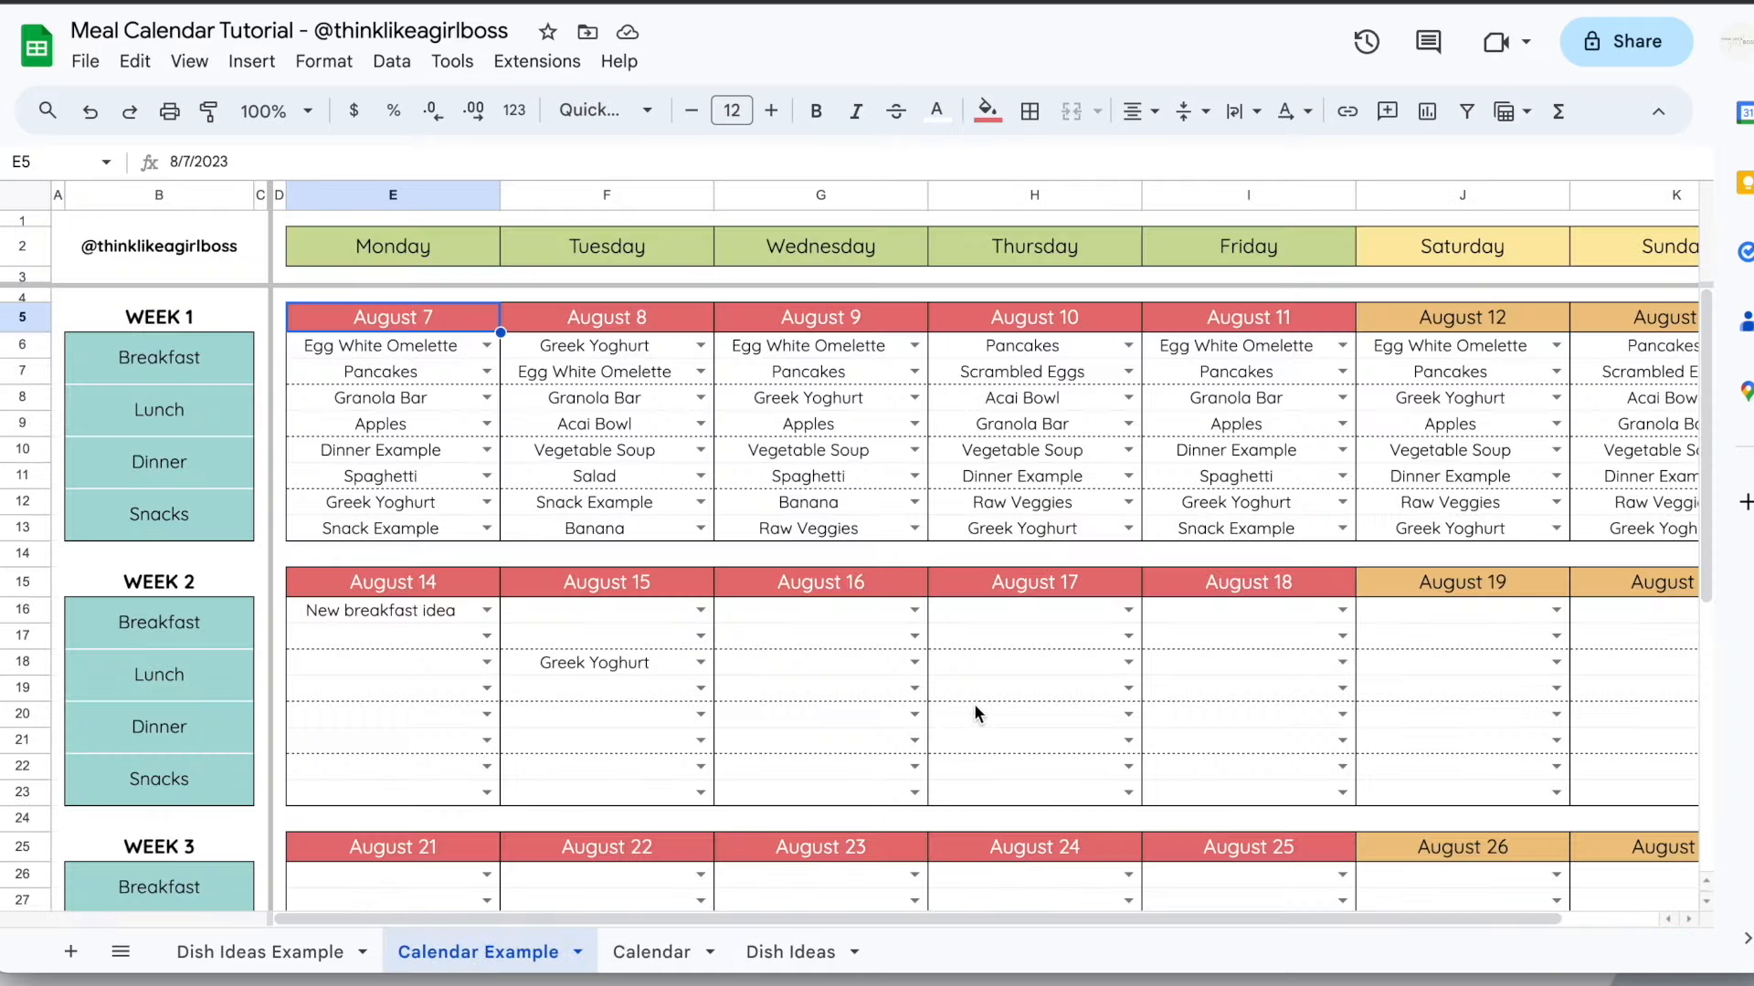
scroll(975, 711, down, 7)
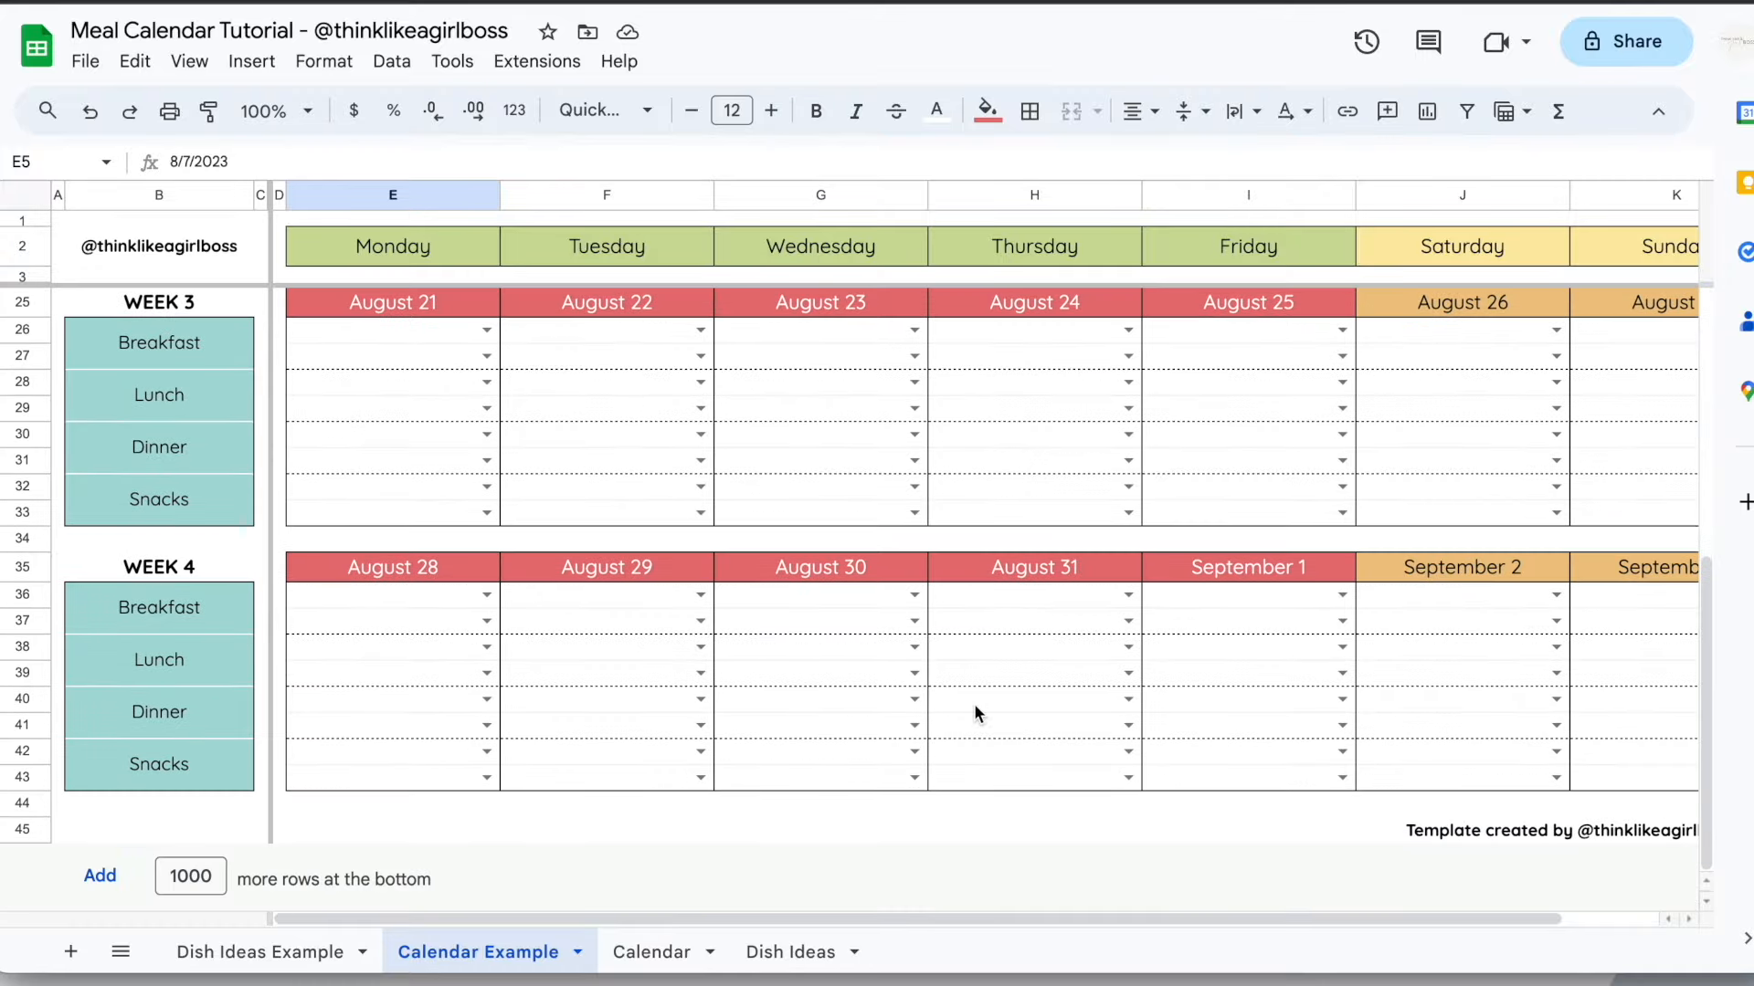
scroll(973, 703, up, 7)
click(650, 950)
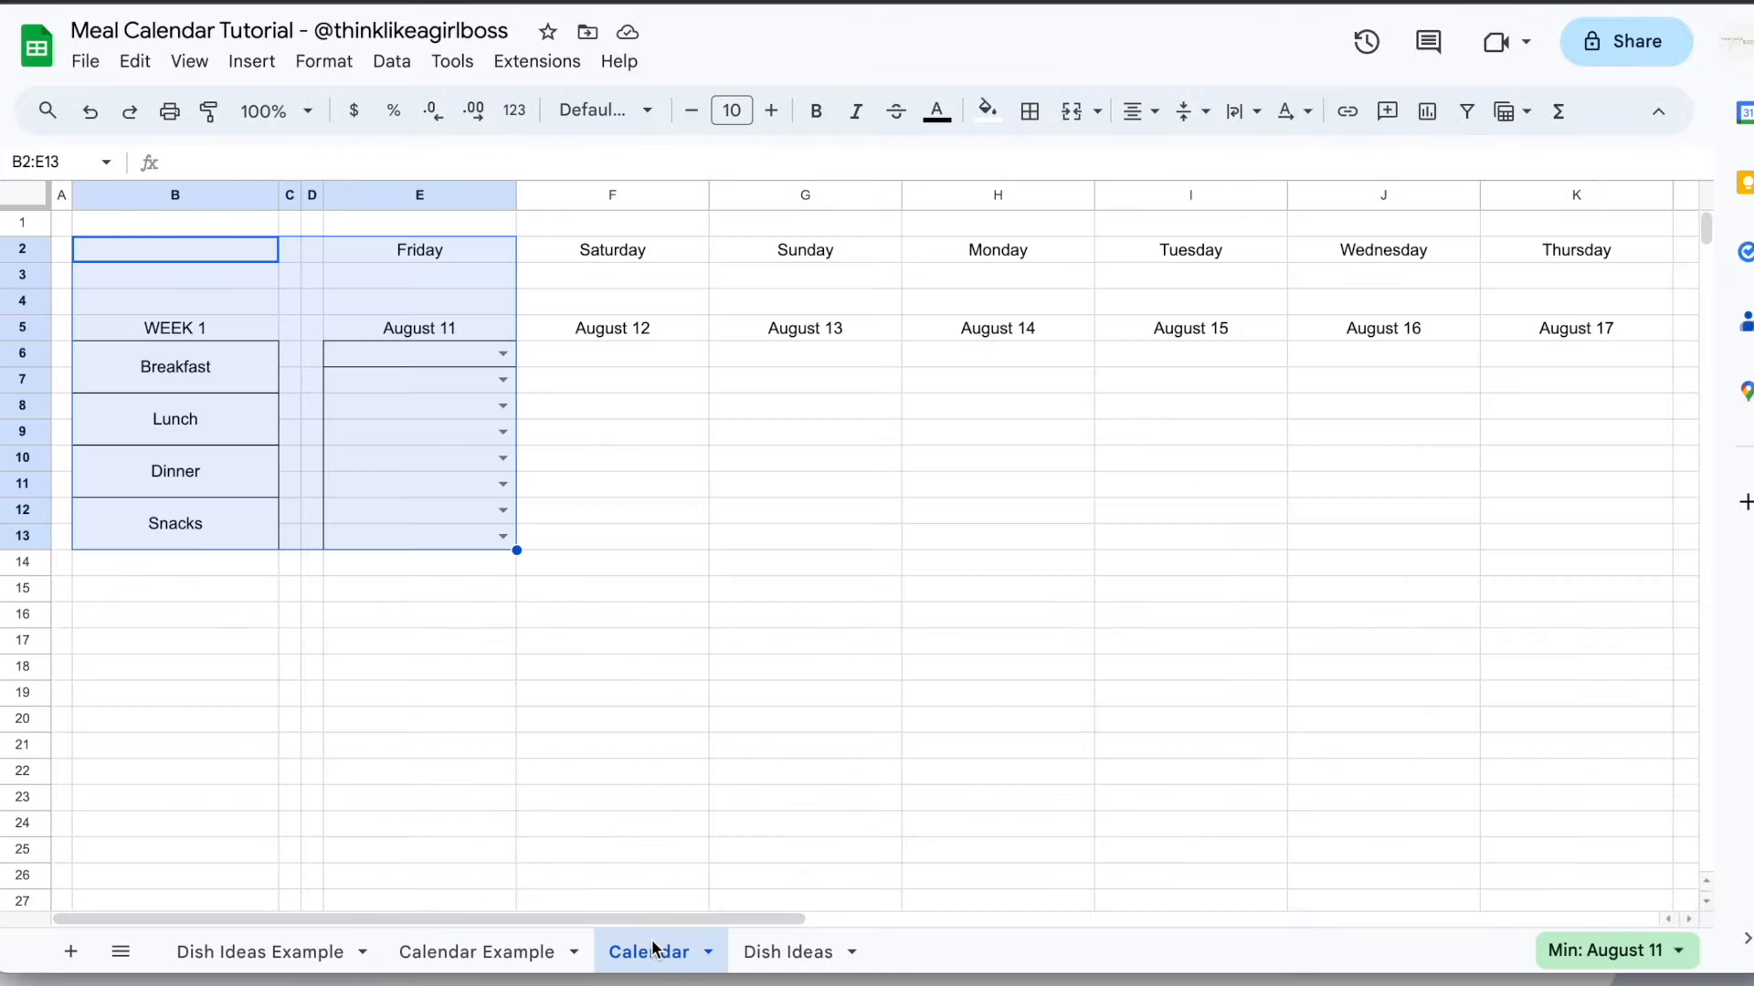
Fill the Breakfast, Lunch, Dinner and Snacks labels in B6:B13 with the custom light teal color
click(652, 559)
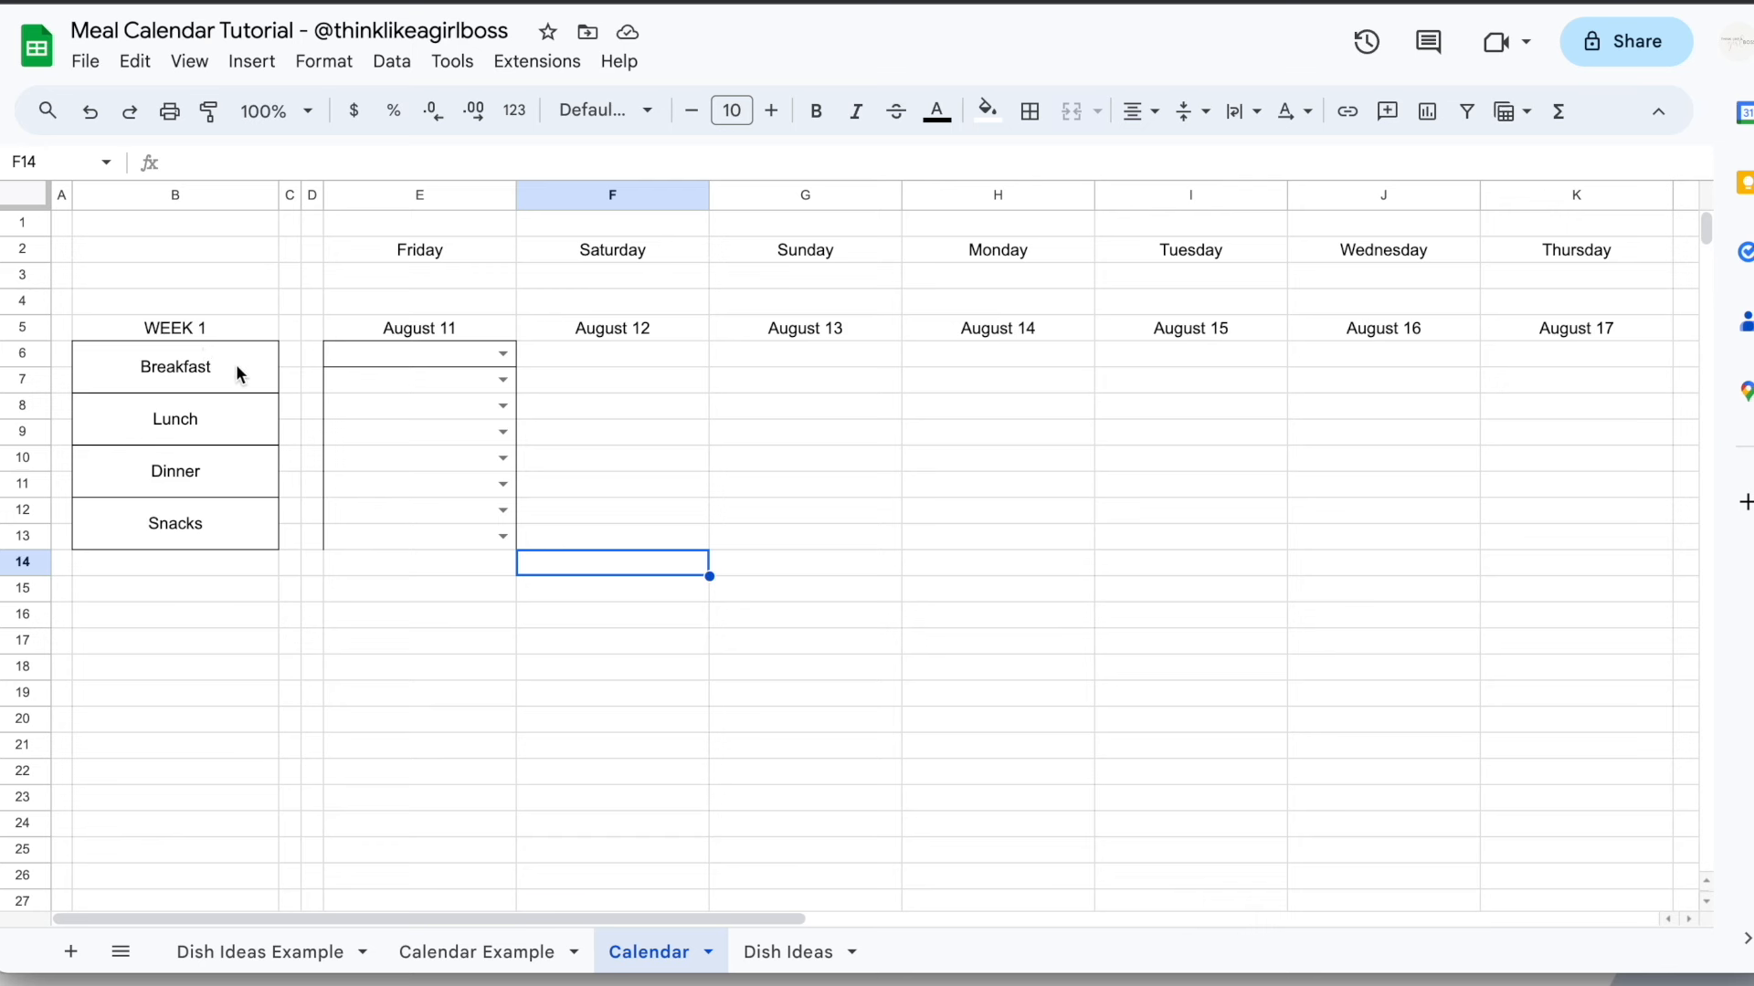
drag(256, 366, 243, 519)
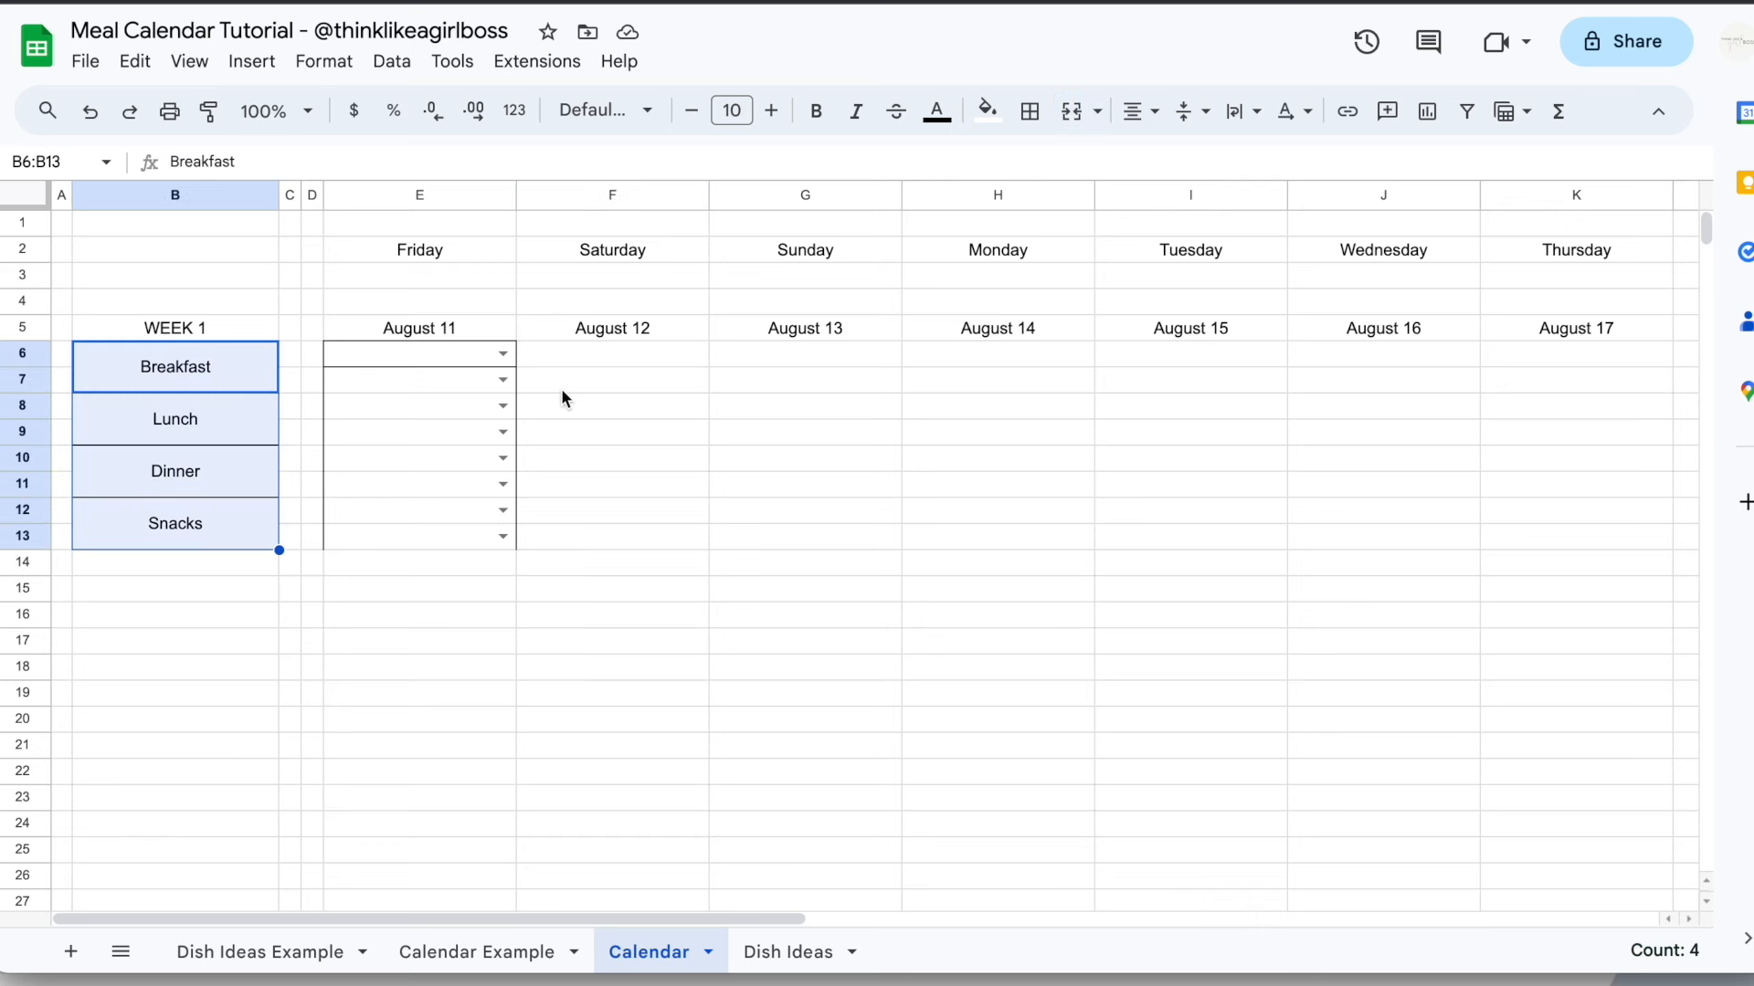
click(990, 115)
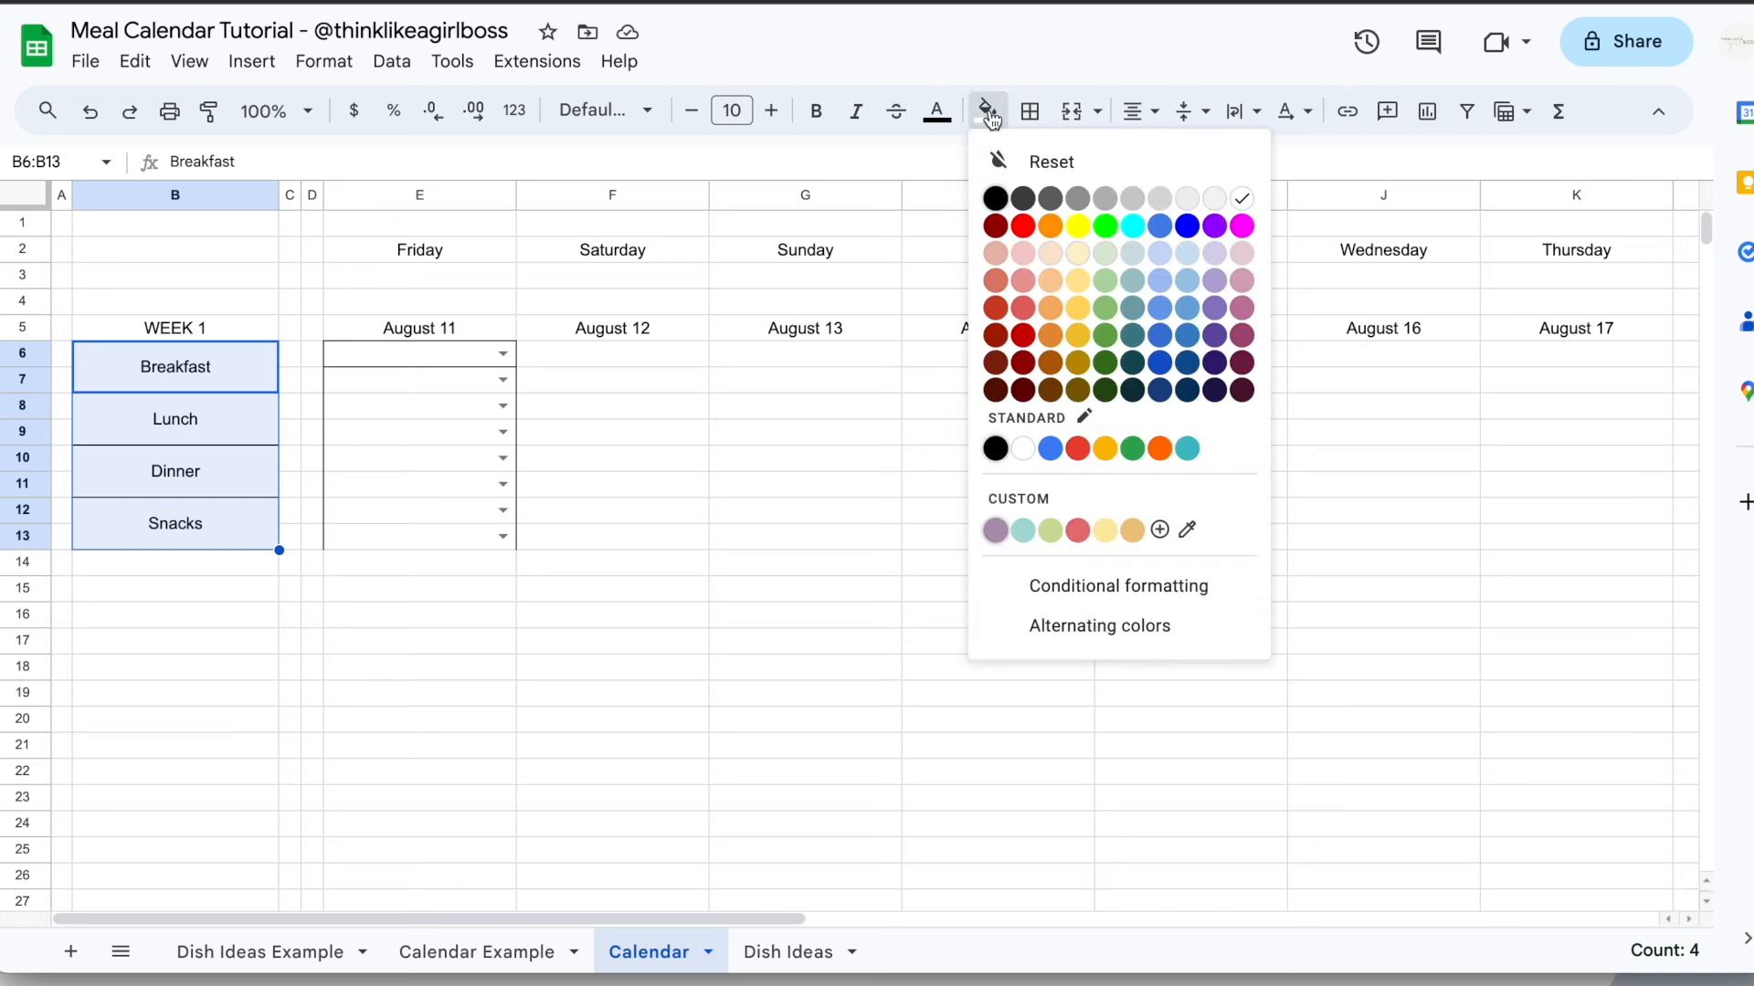
click(1024, 532)
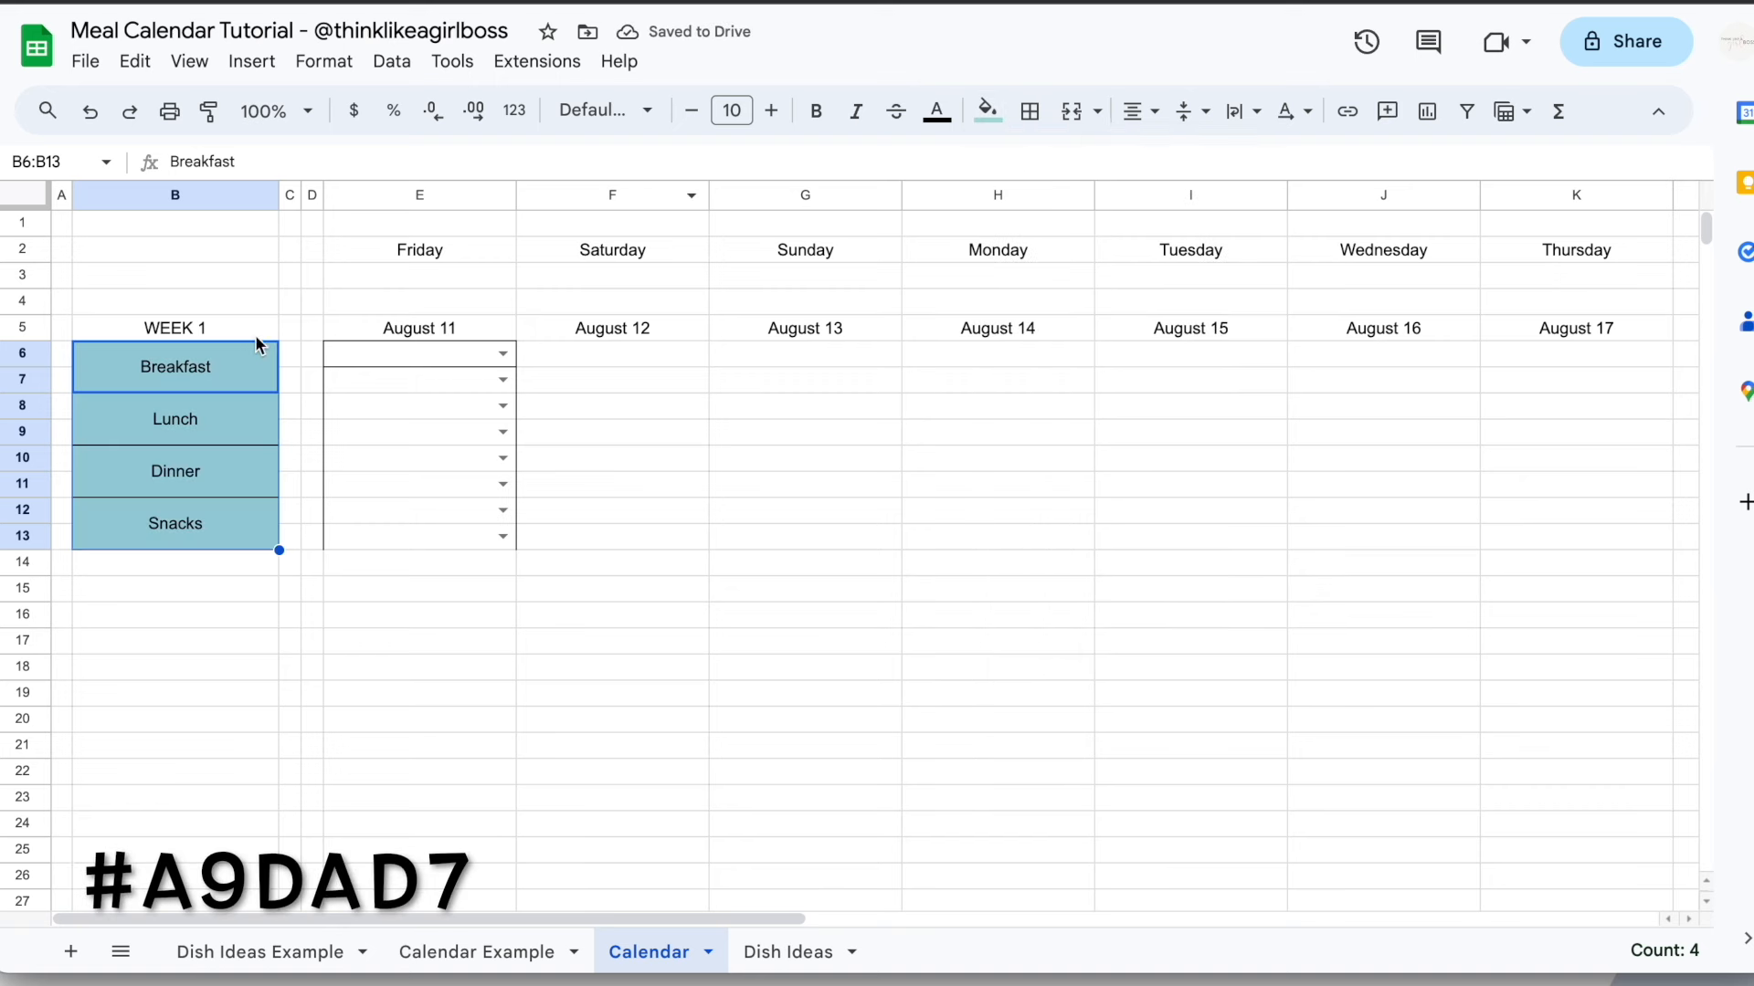
Set the fill of the Breakfast through Snacks labels in B6:B13 to the custom hex color #a9dad7
click(238, 367)
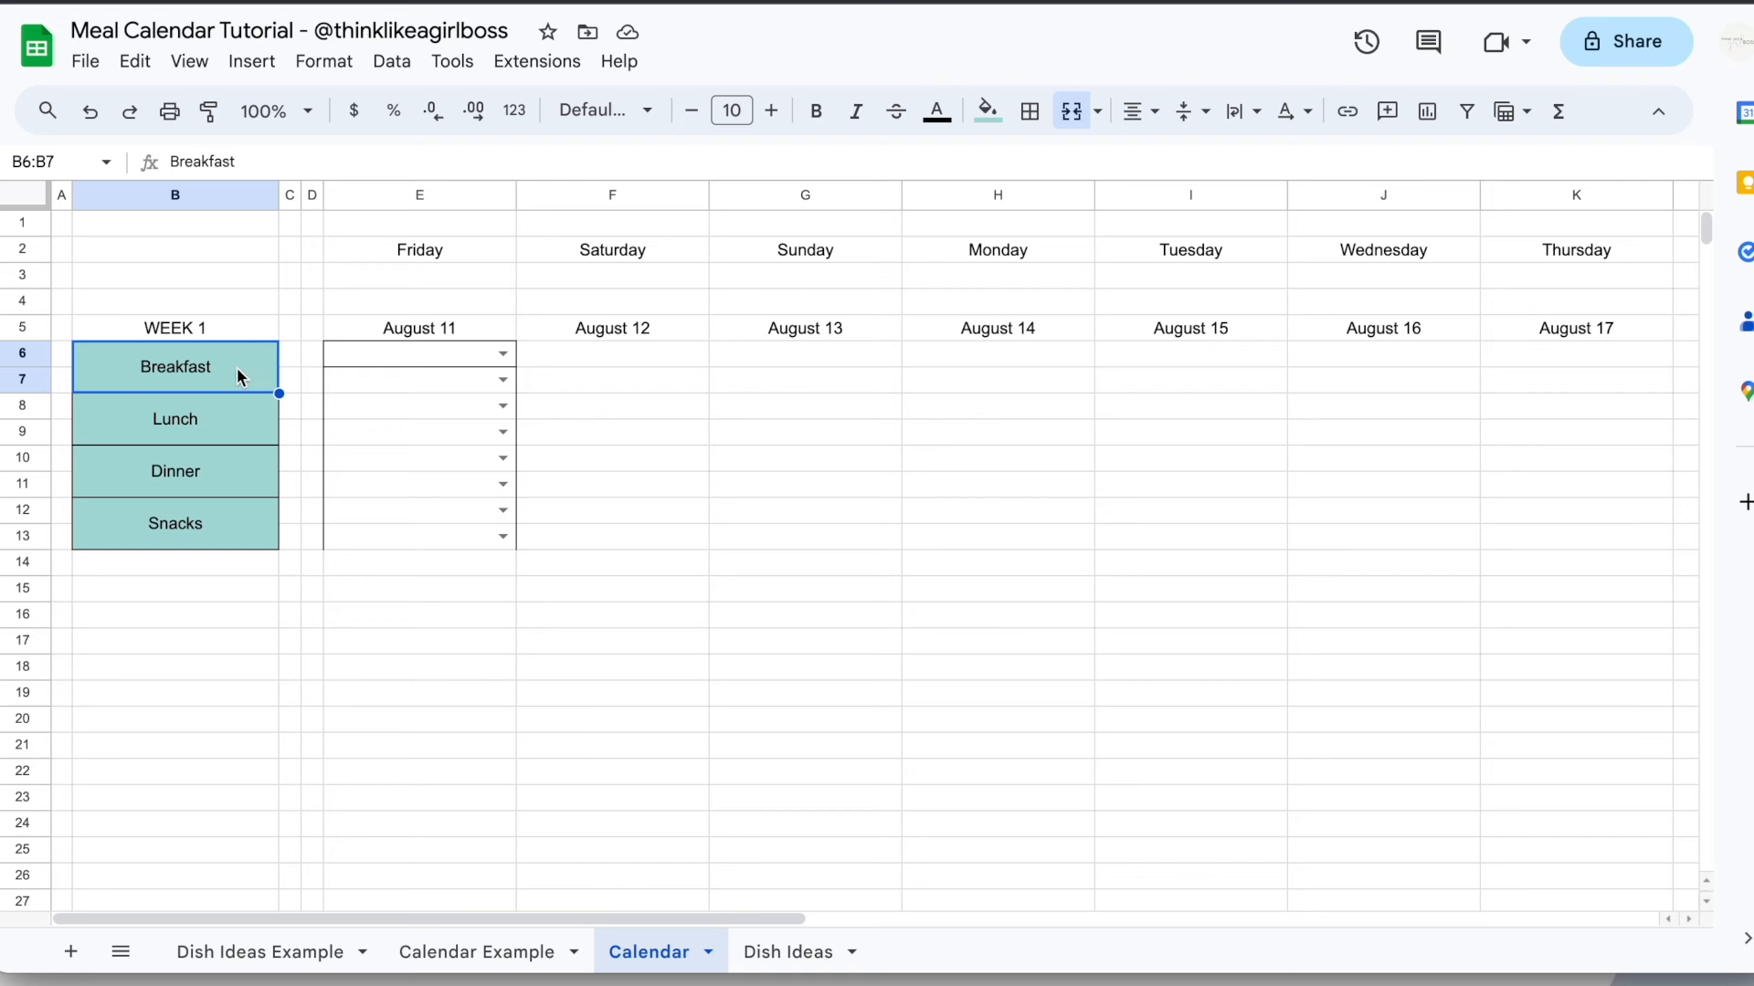
drag(238, 365, 248, 531)
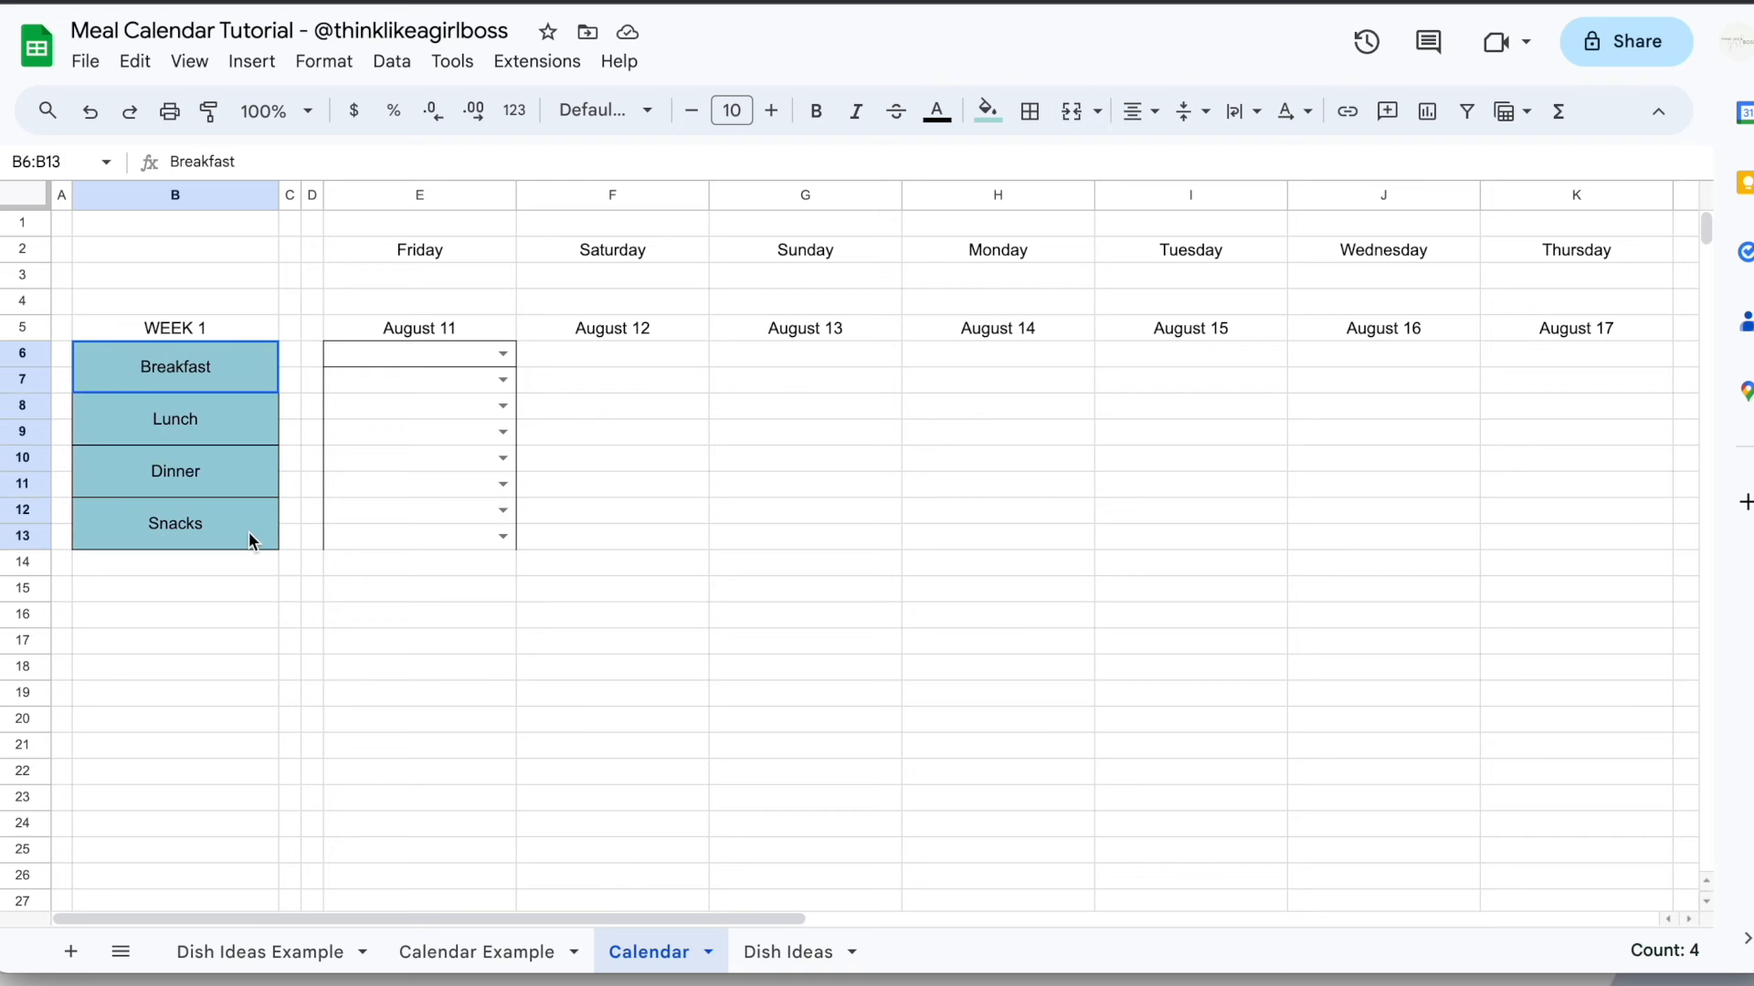
click(993, 119)
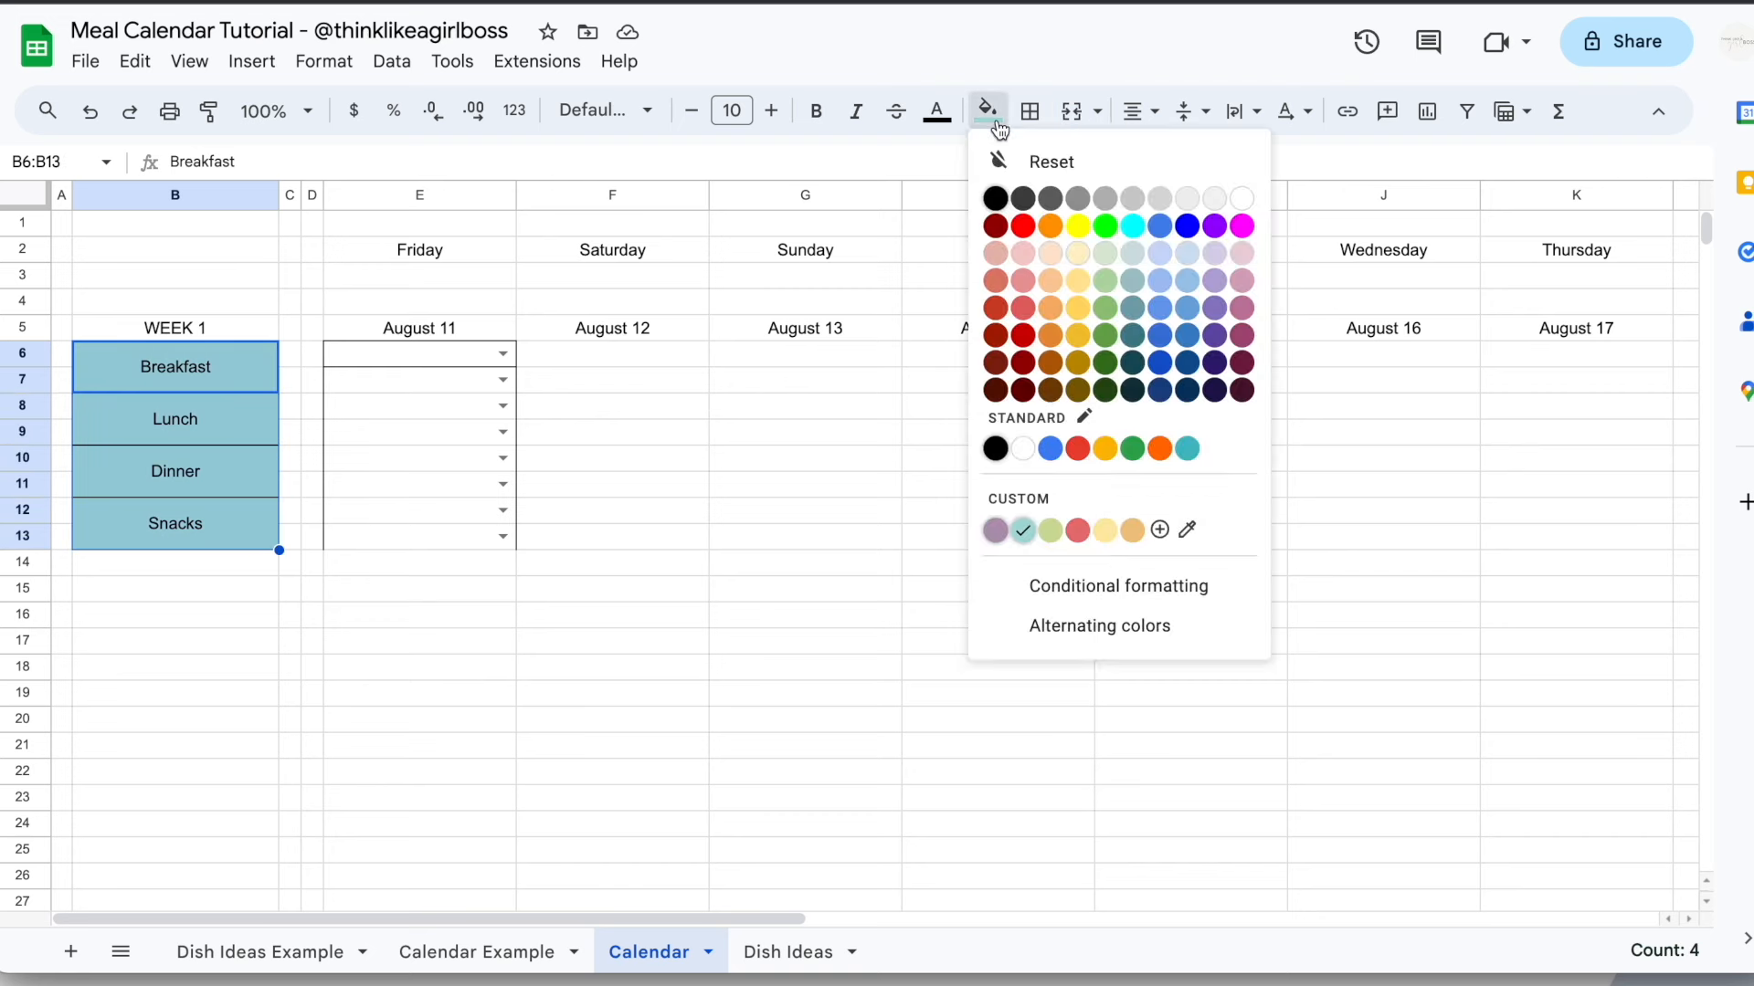
click(1160, 531)
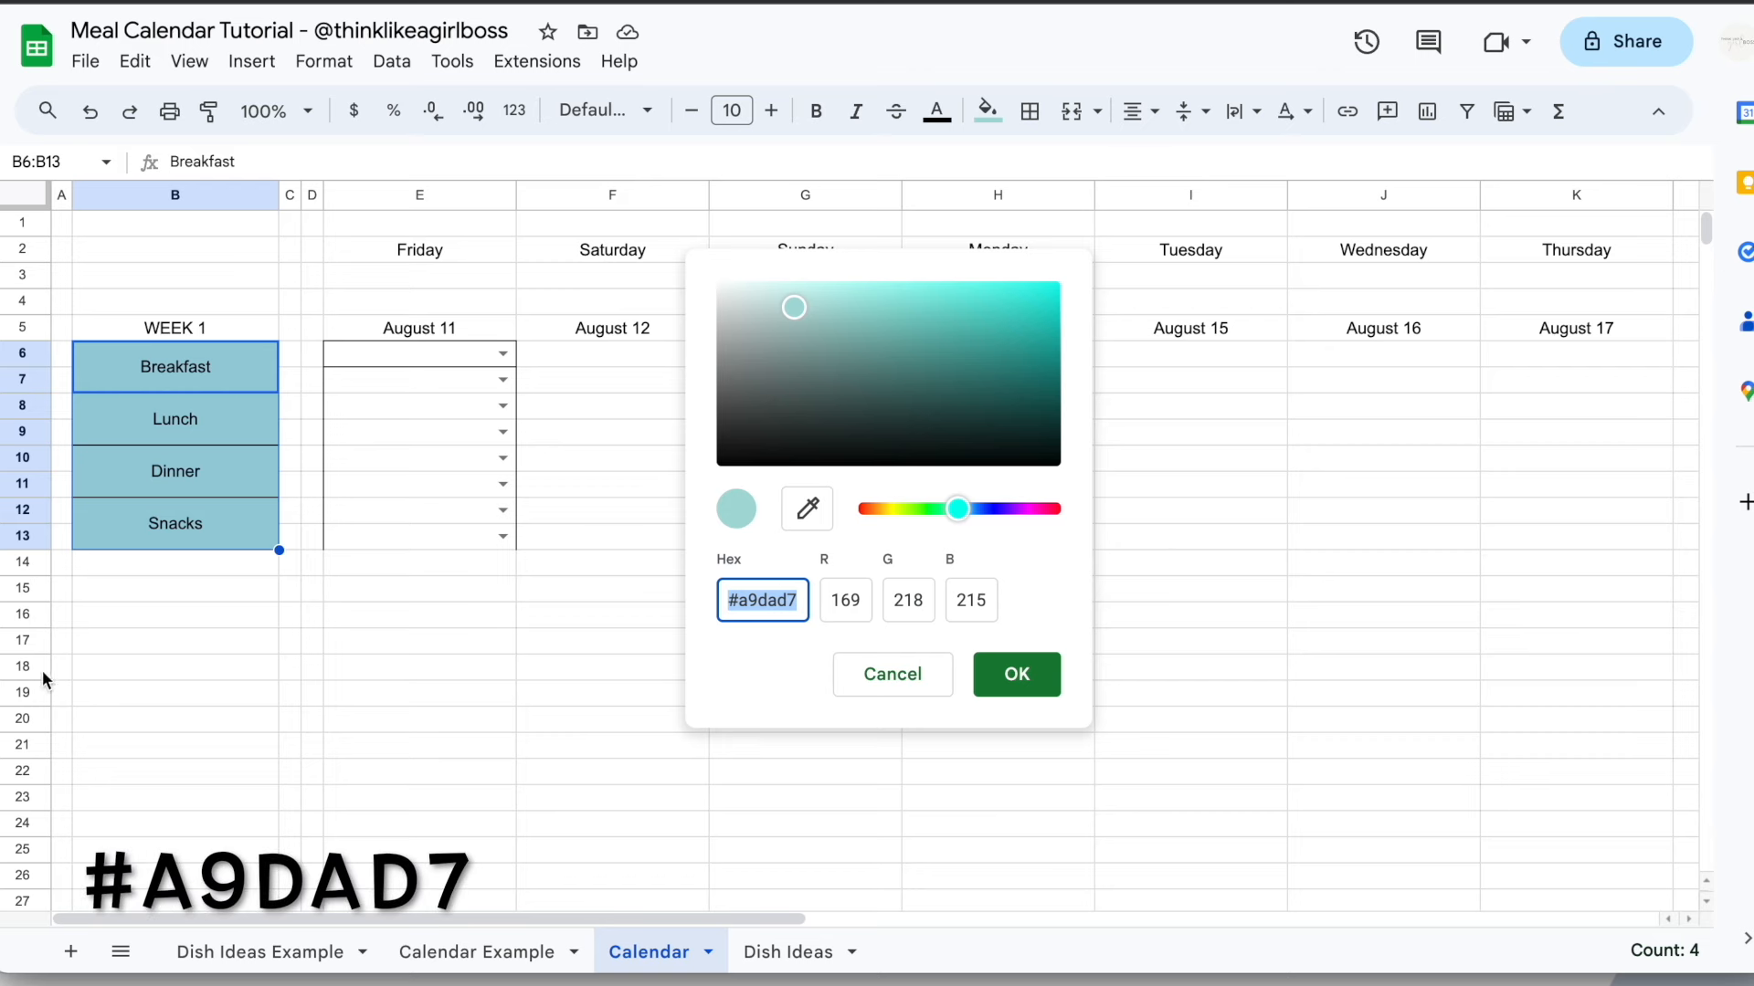
click(732, 597)
click(1021, 694)
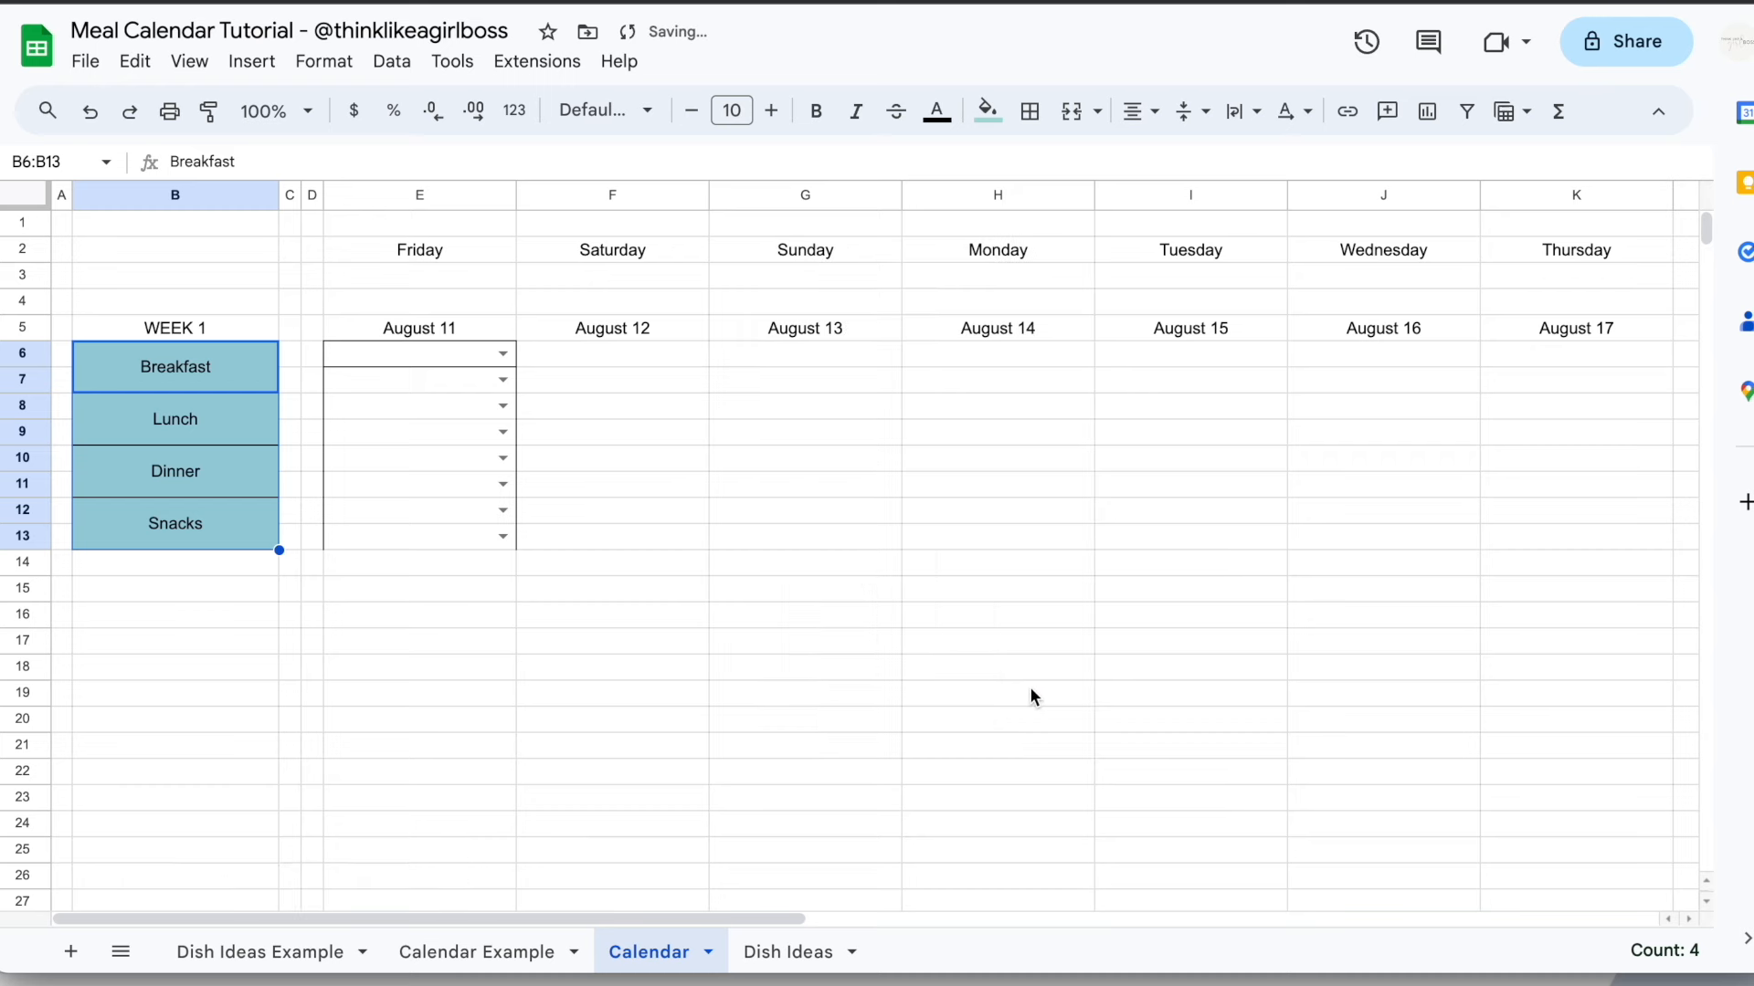
click(291, 615)
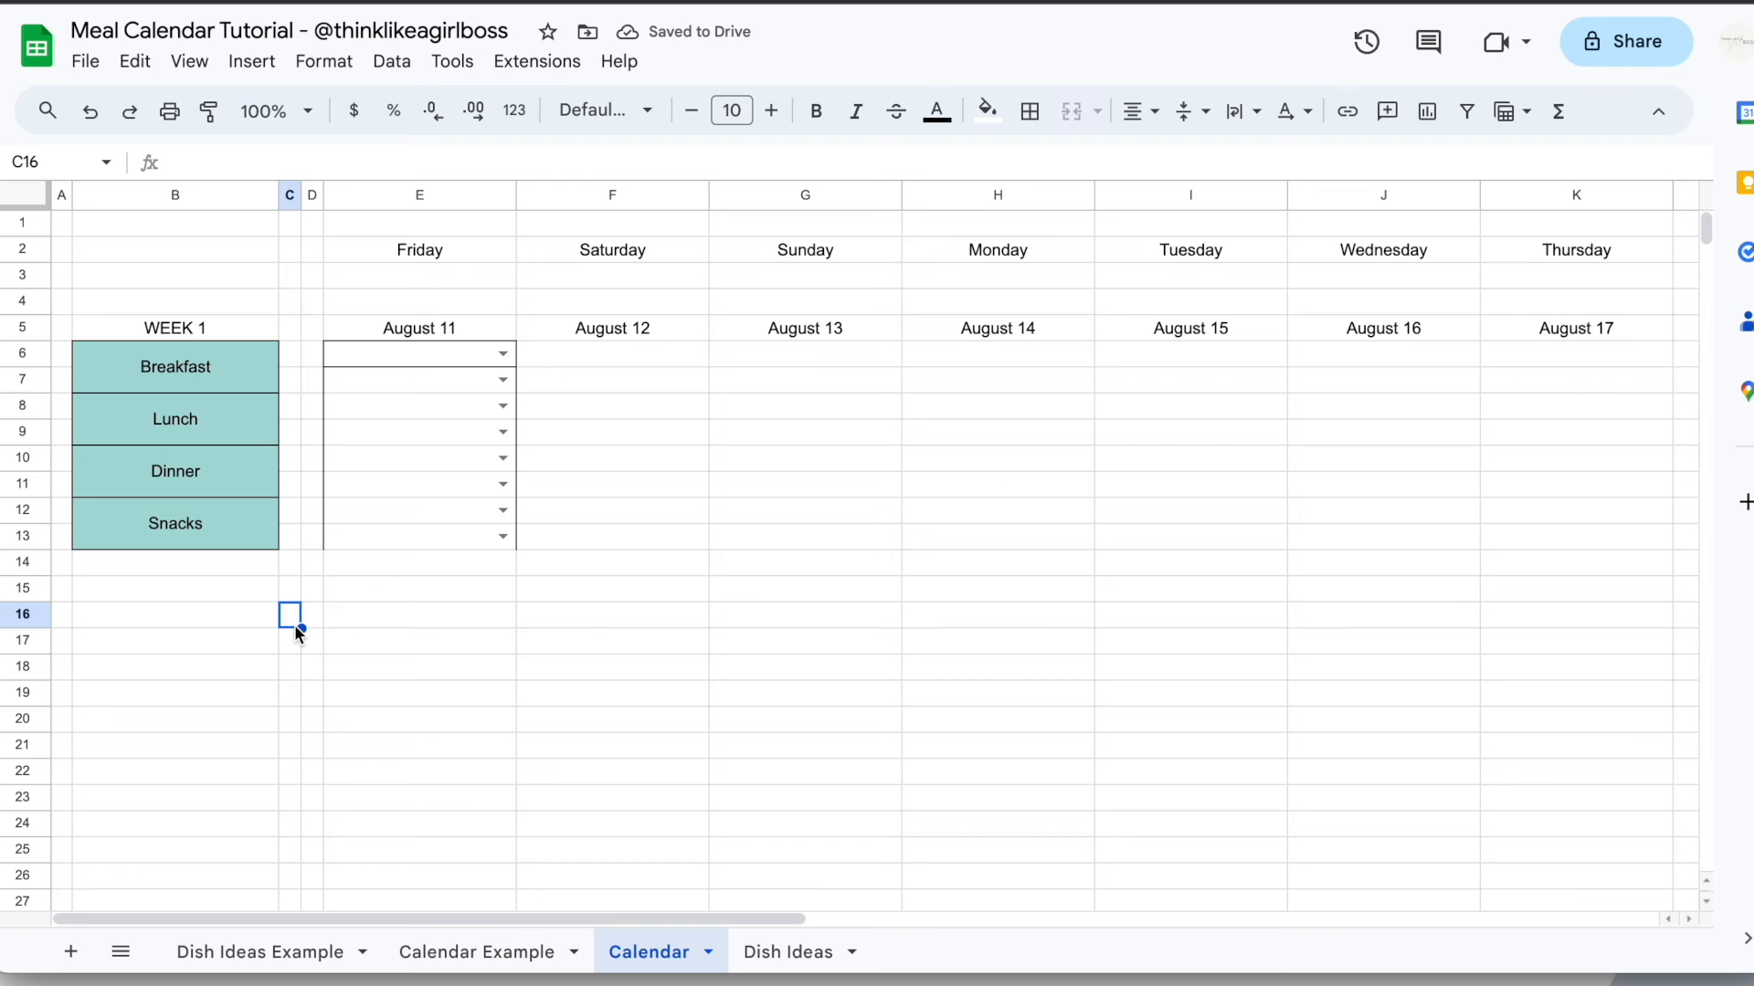
Fill the Friday header in E2 with the custom light green color
click(419, 328)
click(429, 248)
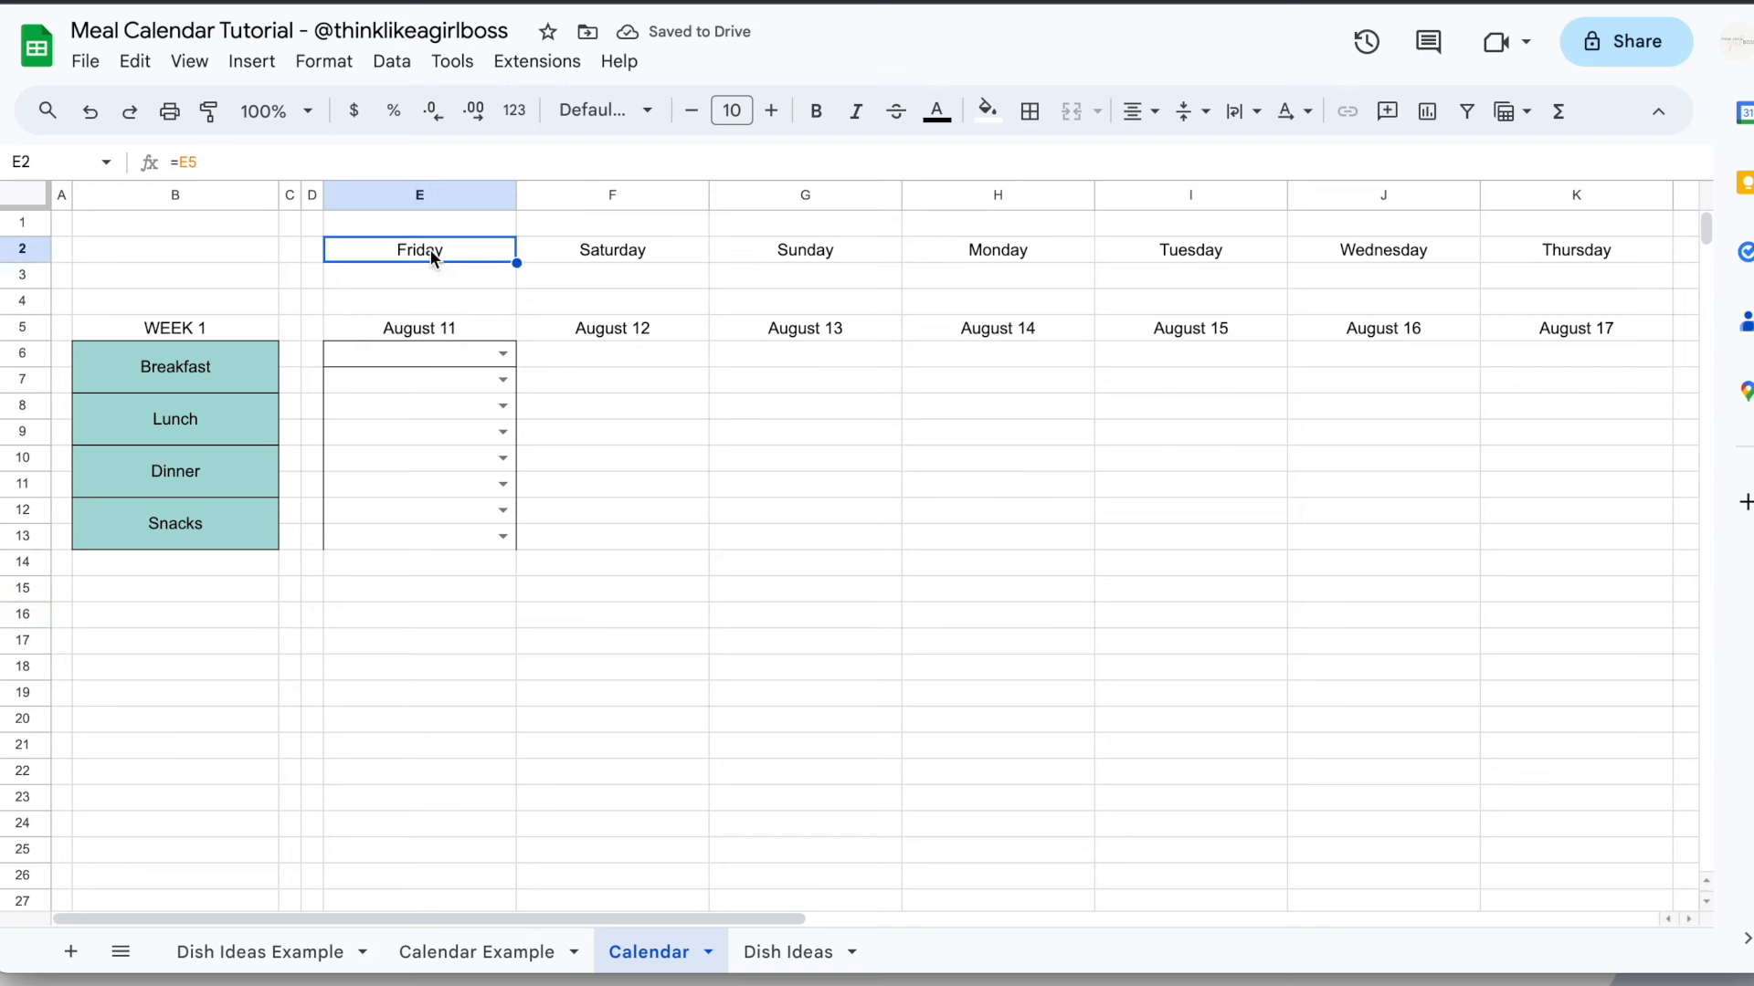
click(986, 111)
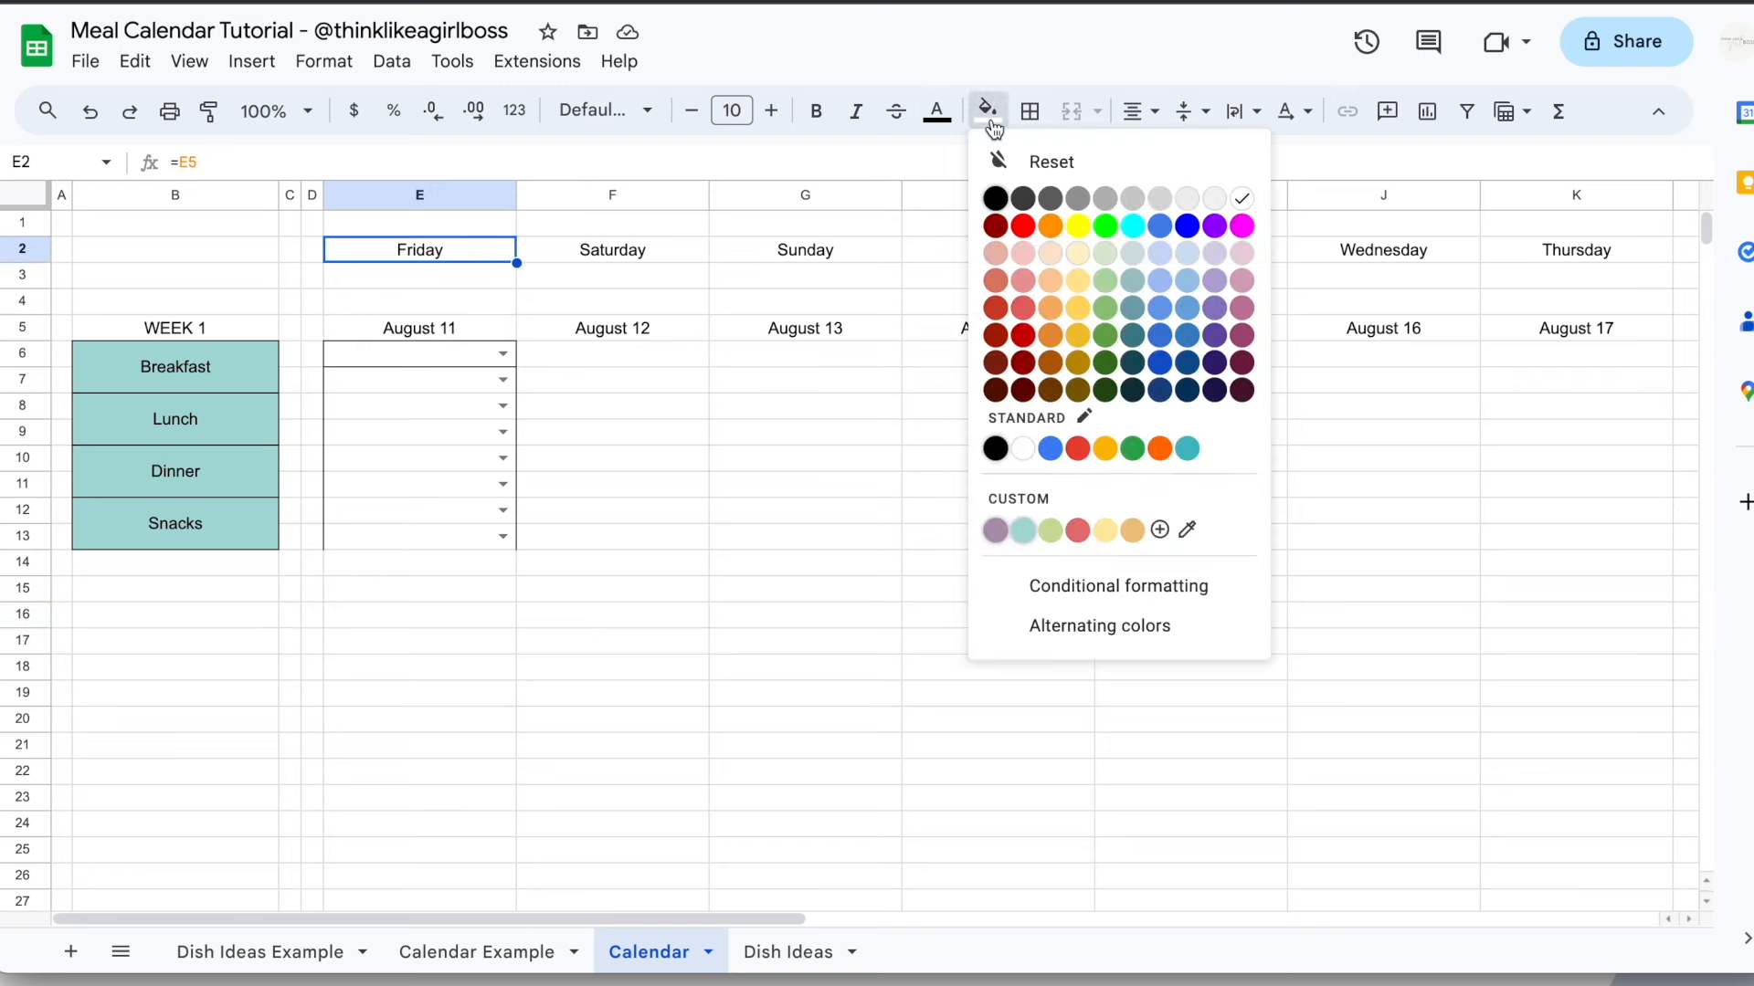
click(1050, 530)
click(1051, 535)
Fill the August 11 date cell E5 with the custom red and make its text white
click(452, 327)
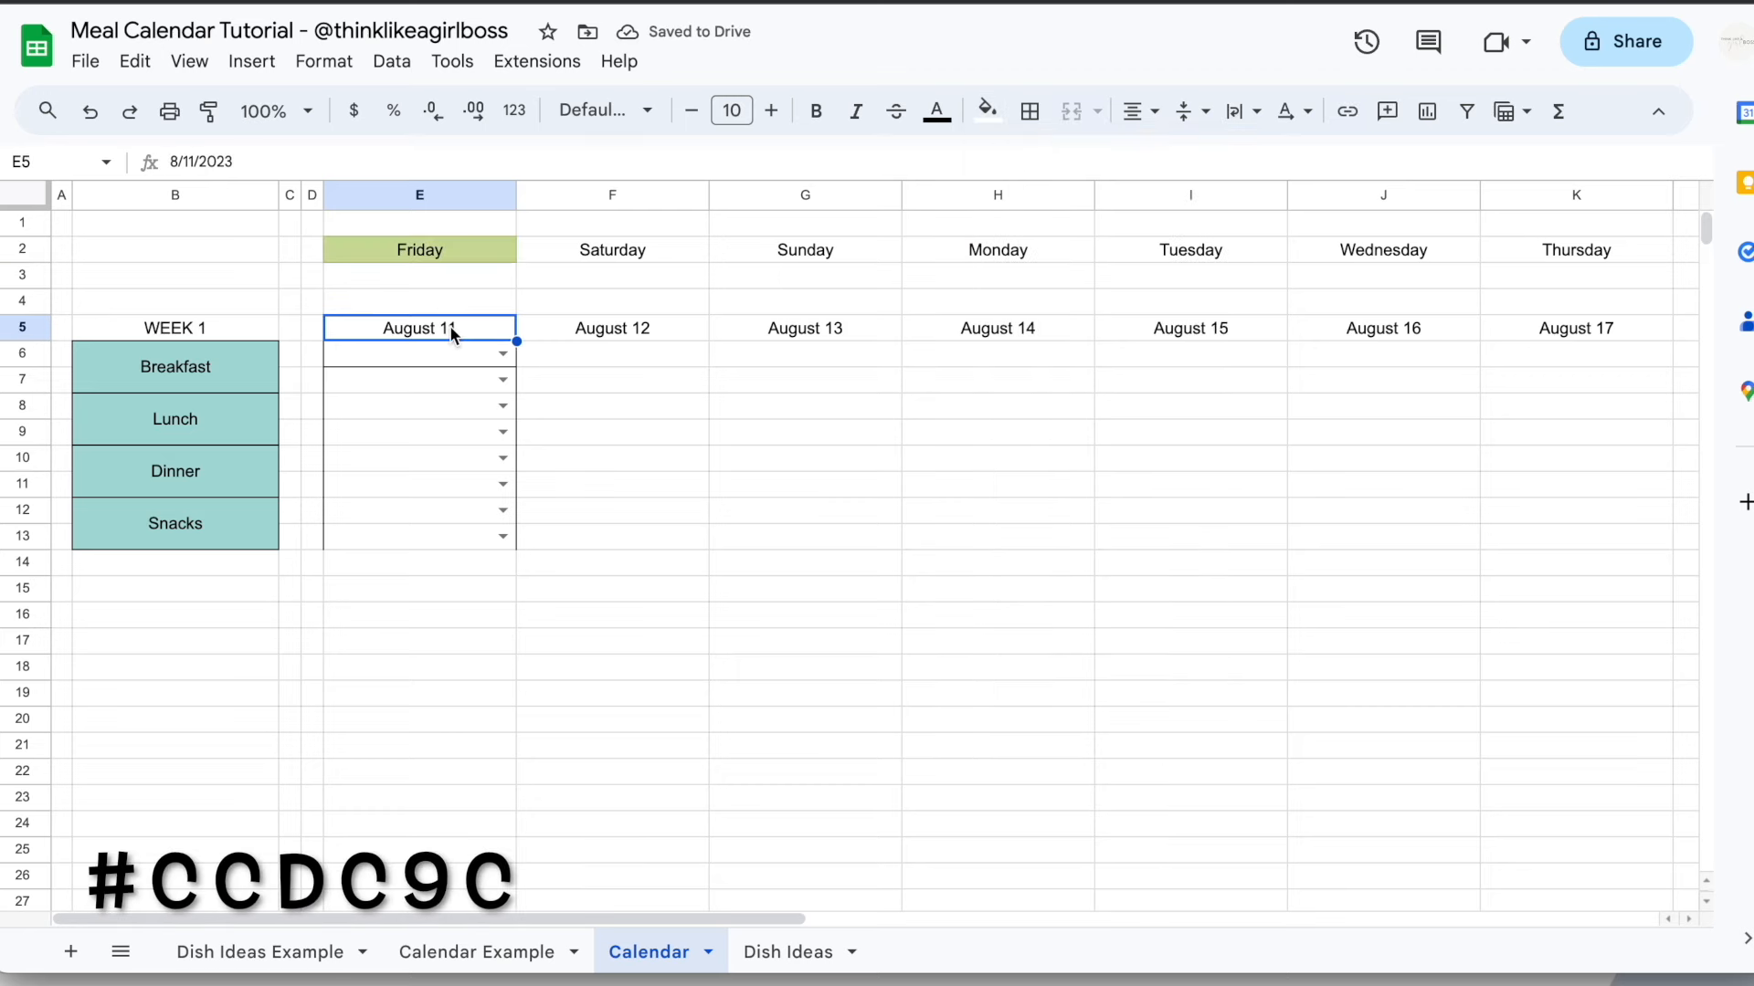
click(987, 111)
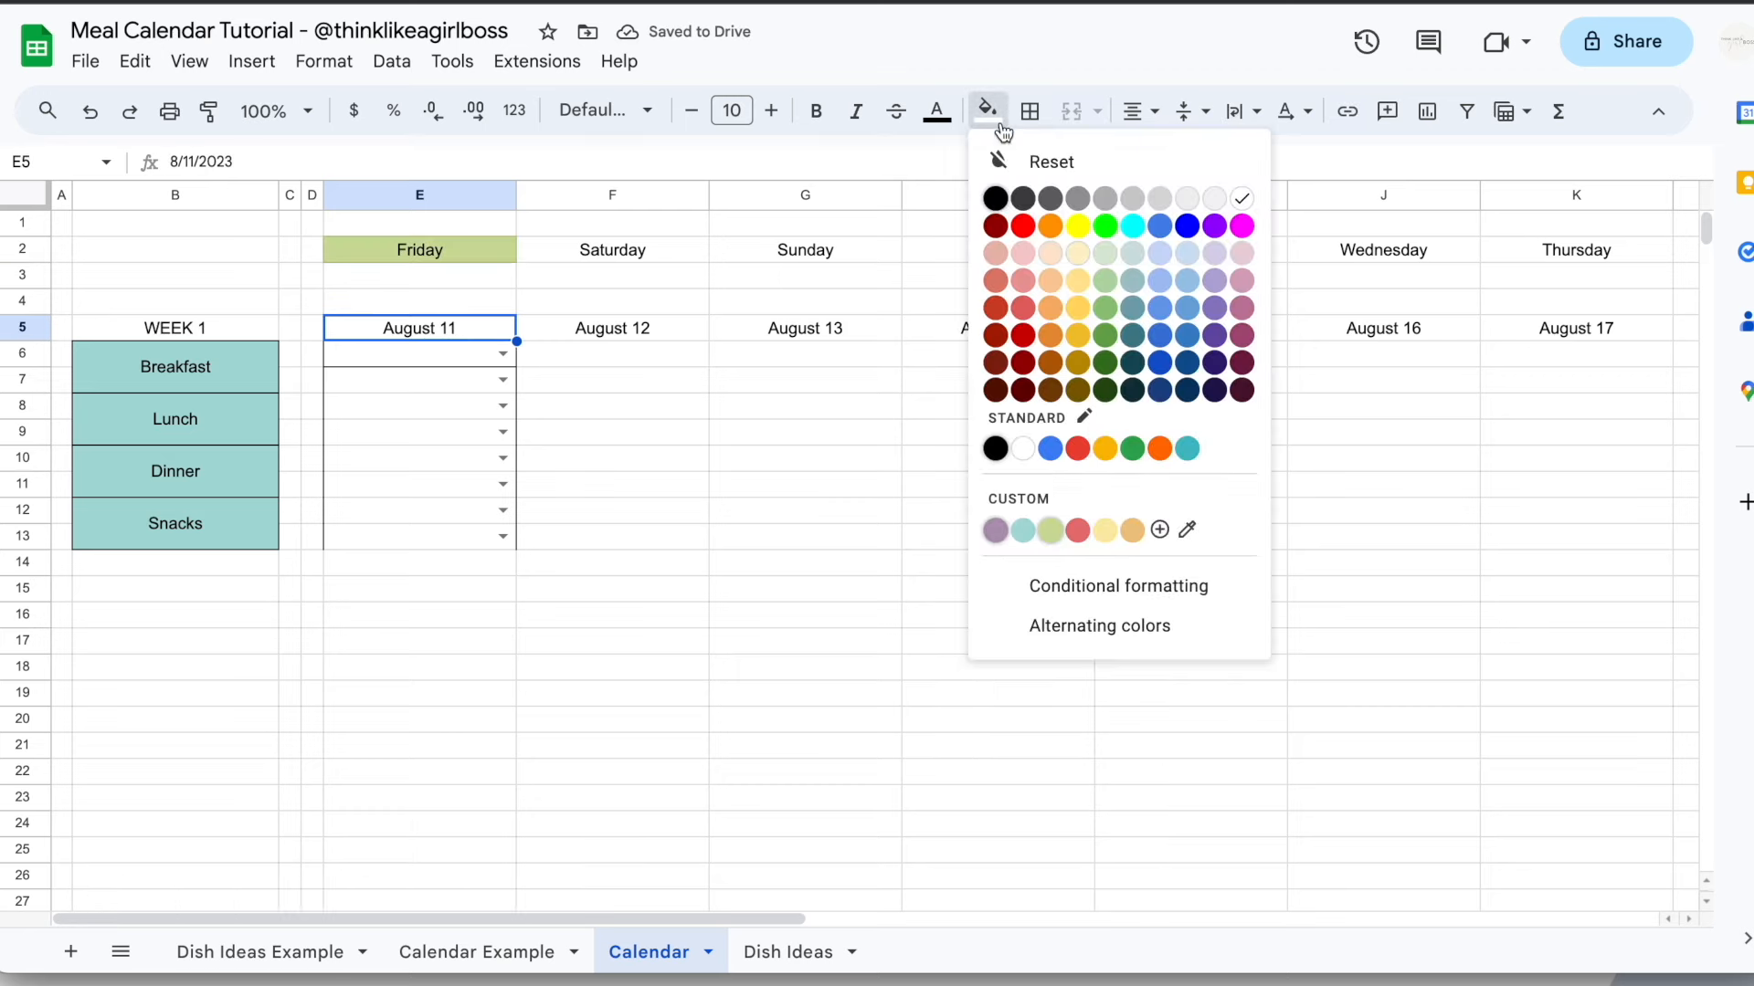
click(1077, 531)
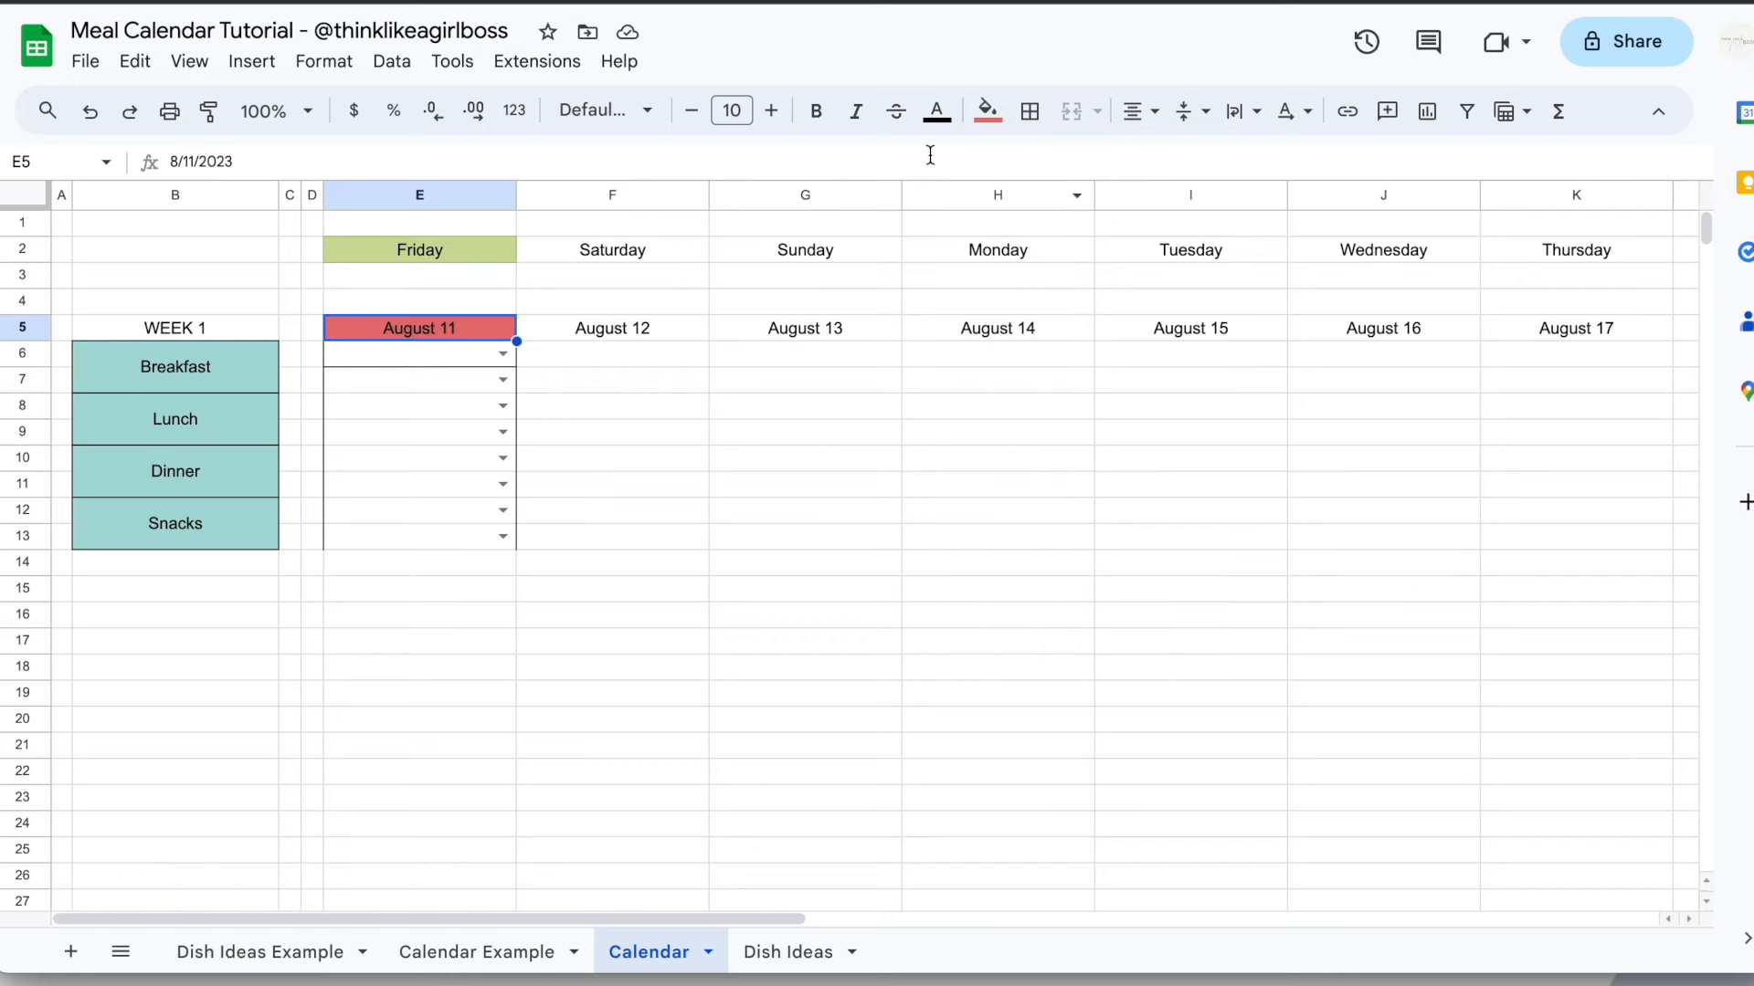
click(936, 111)
click(1191, 198)
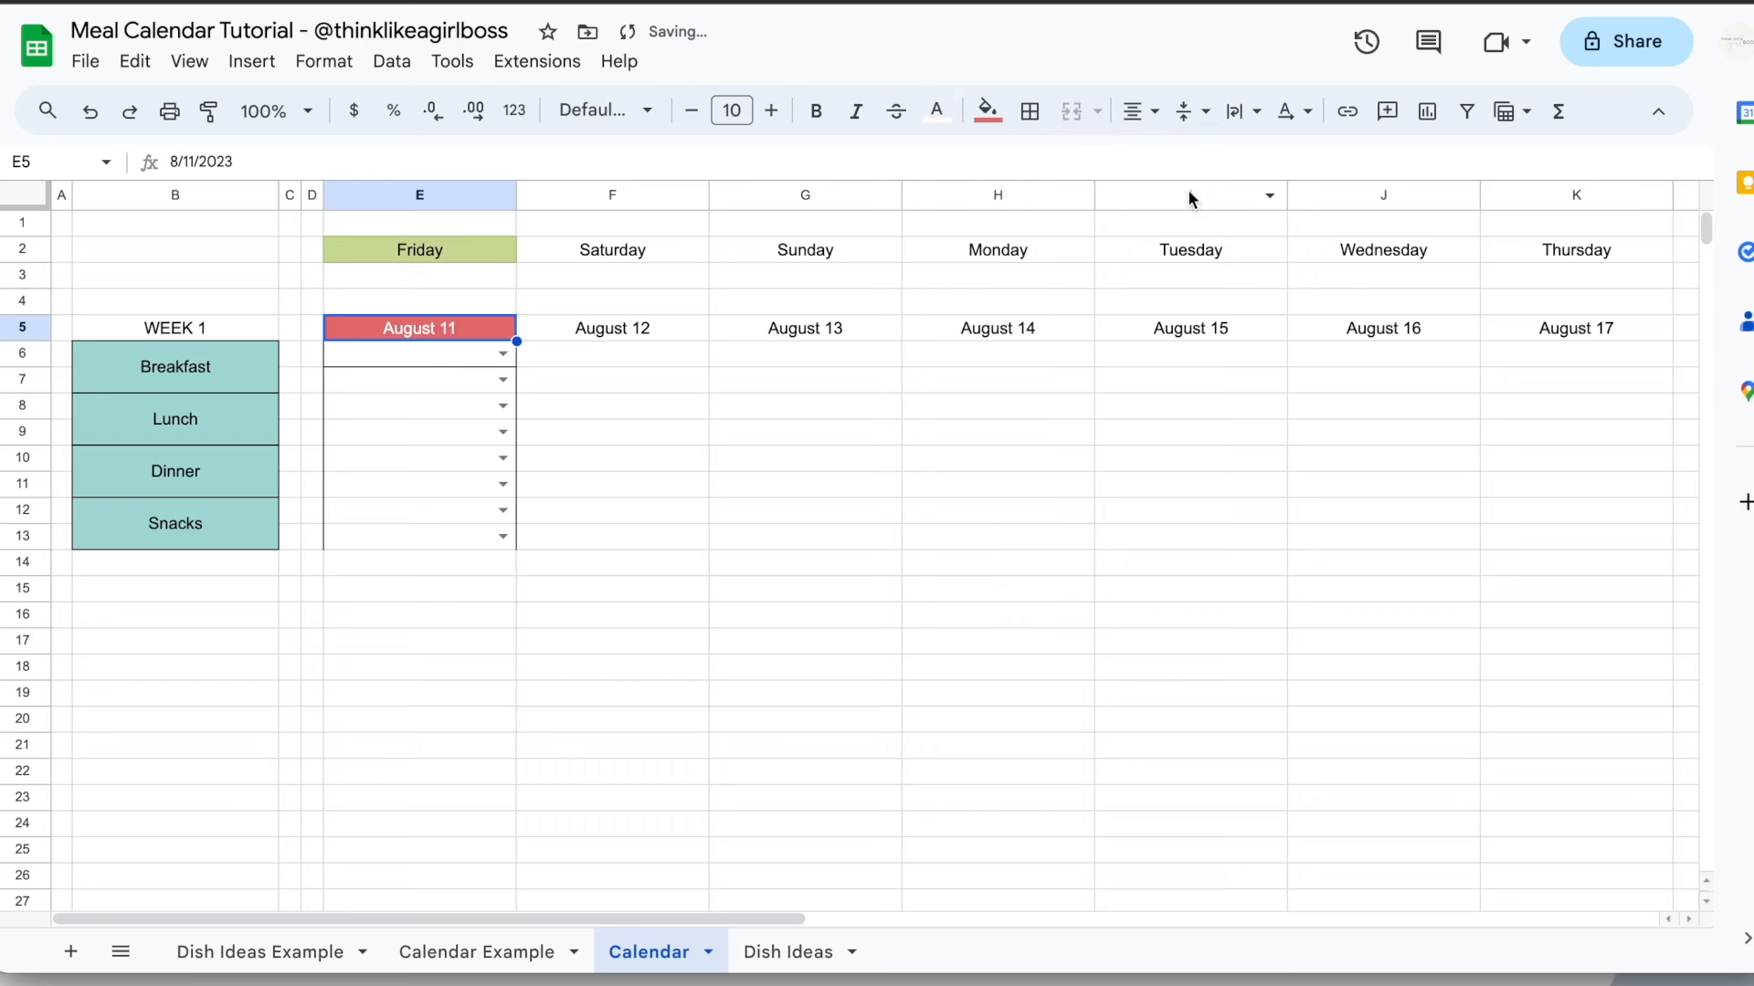
click(667, 408)
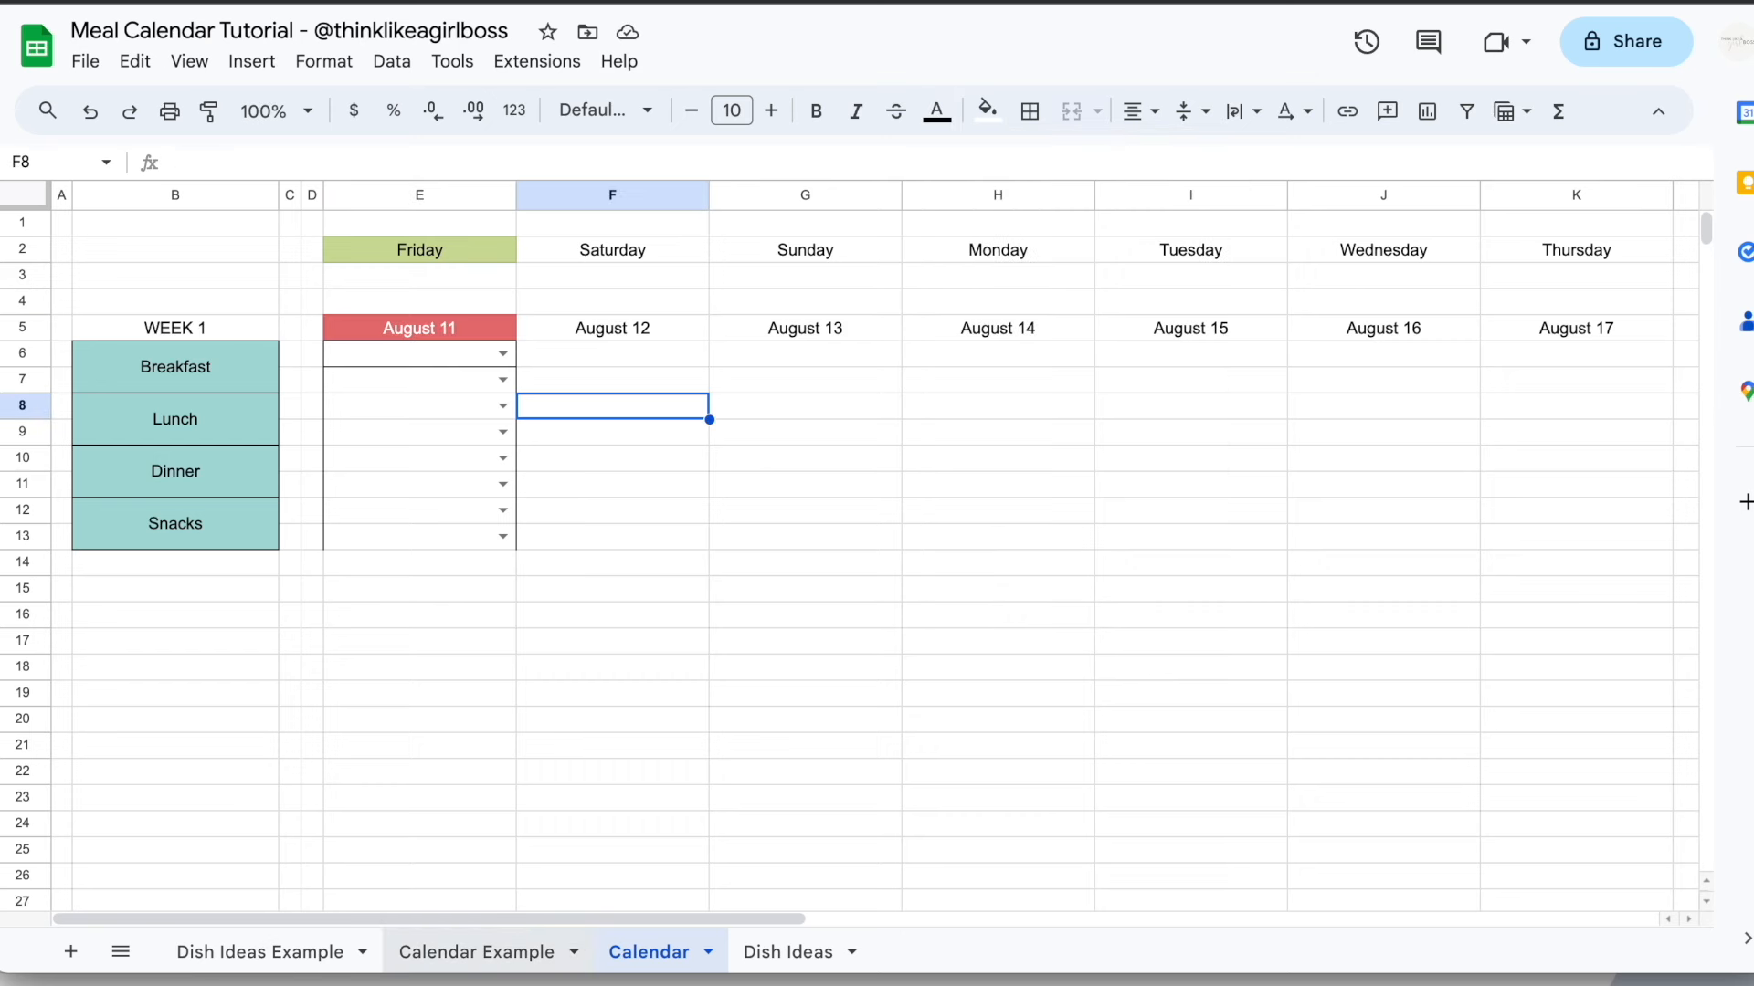
Check how the meal cells are bordered on the Calendar Example sheet and return to the Calendar sheet
click(356, 390)
click(366, 404)
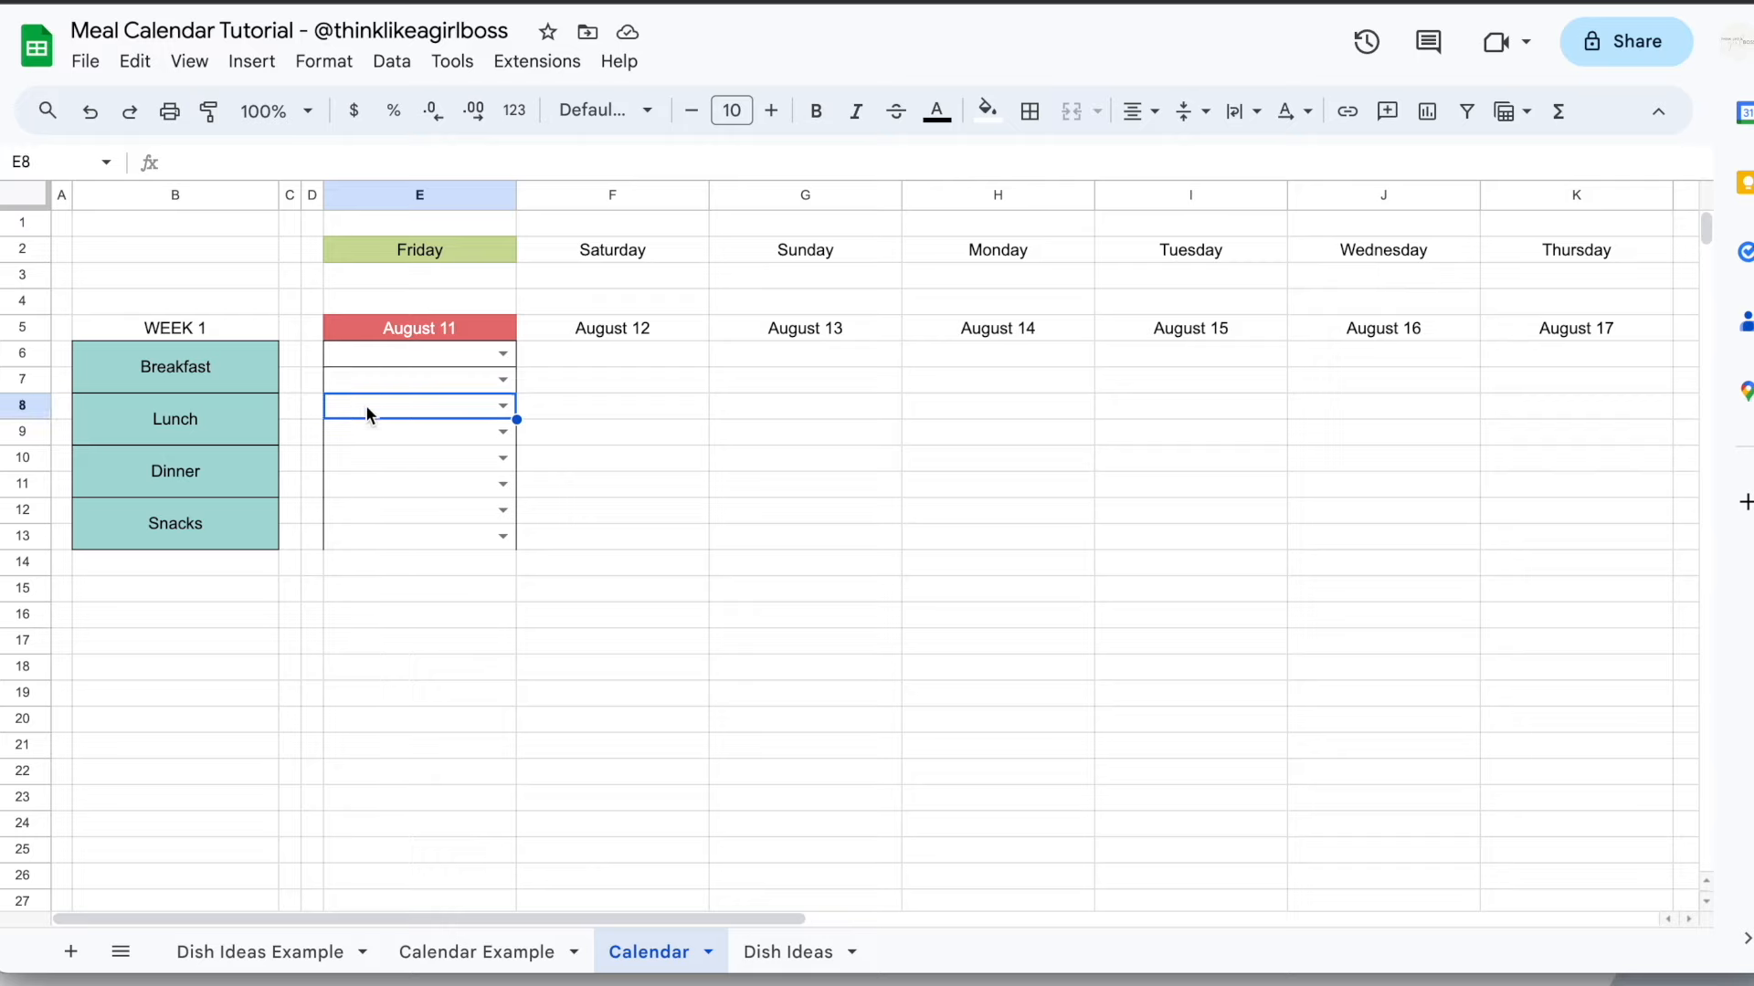
click(363, 458)
click(667, 403)
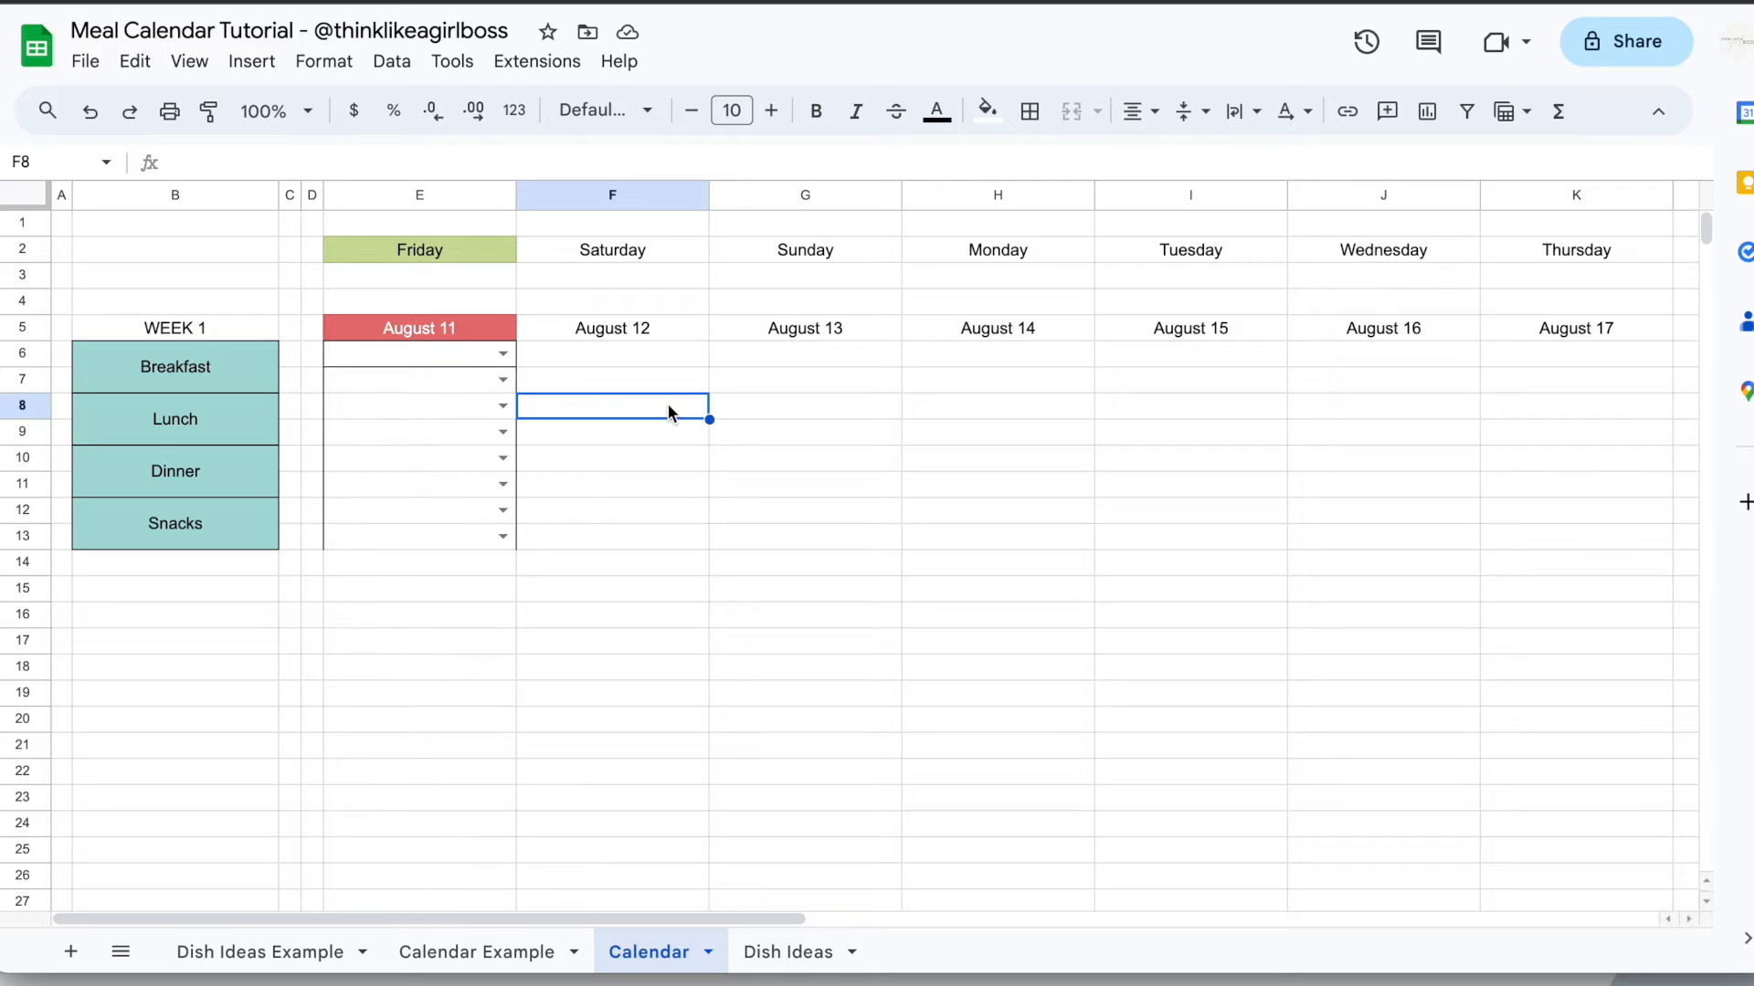
click(479, 953)
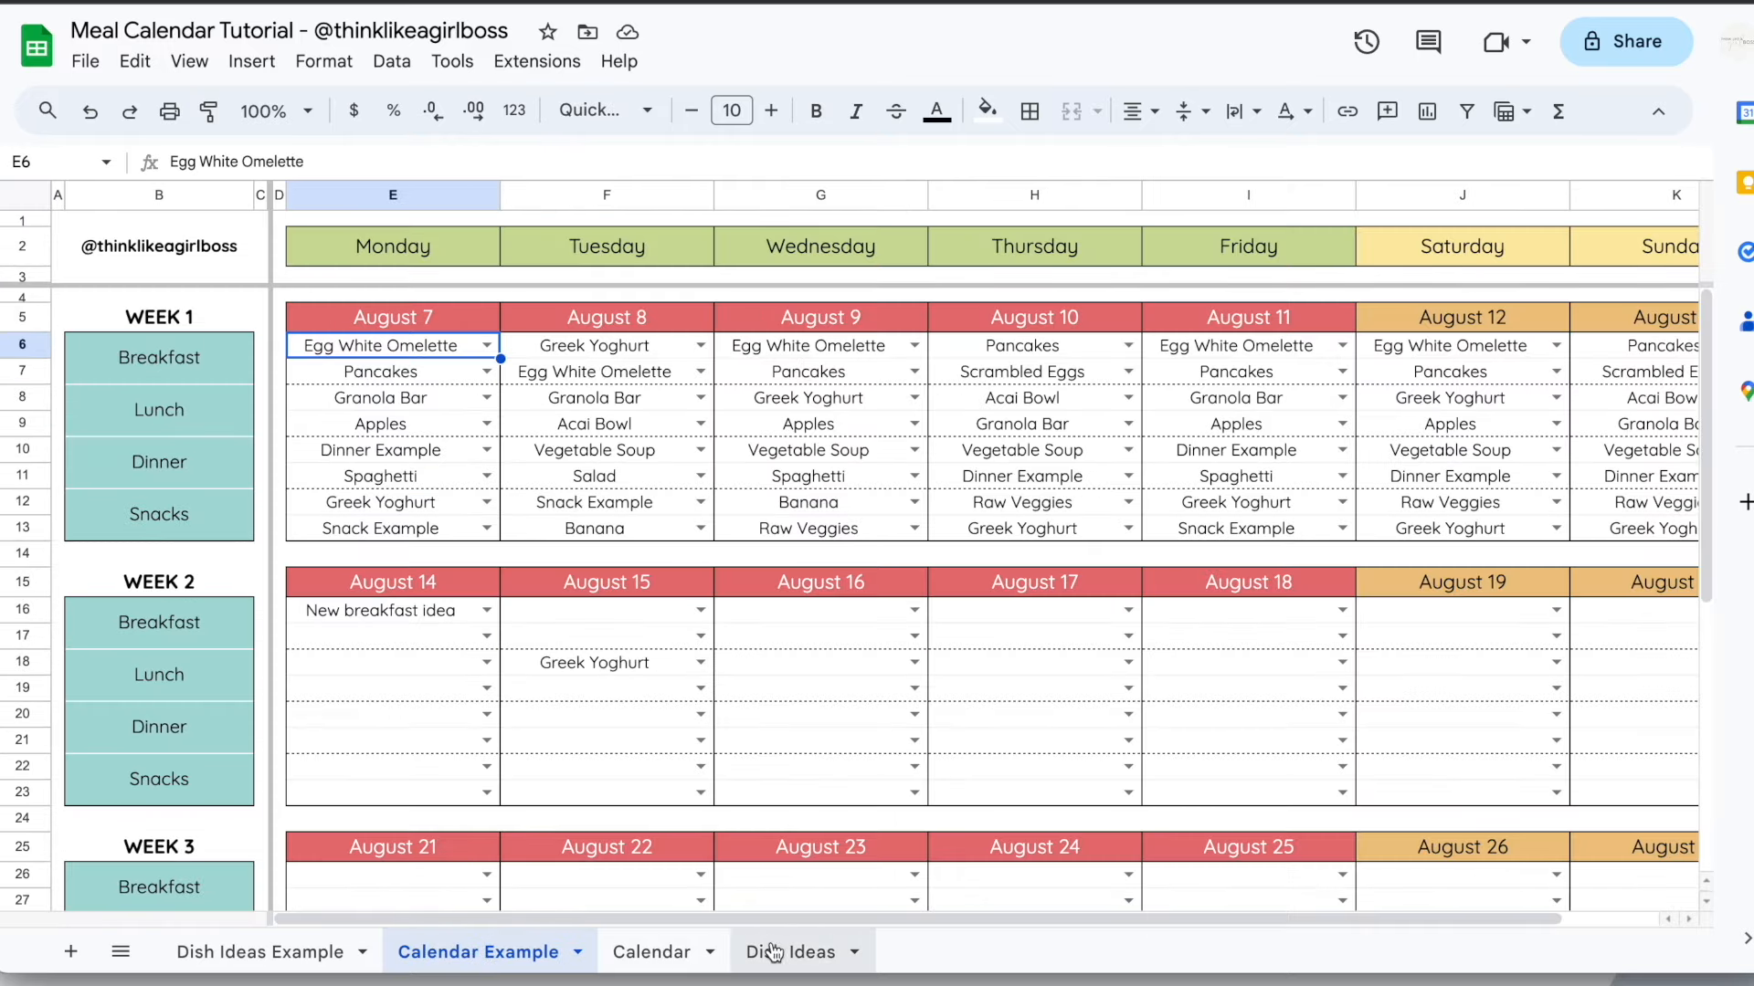
click(651, 952)
Apply a black outer border around the Friday meal dropdown cells E6:E13
drag(462, 354, 466, 541)
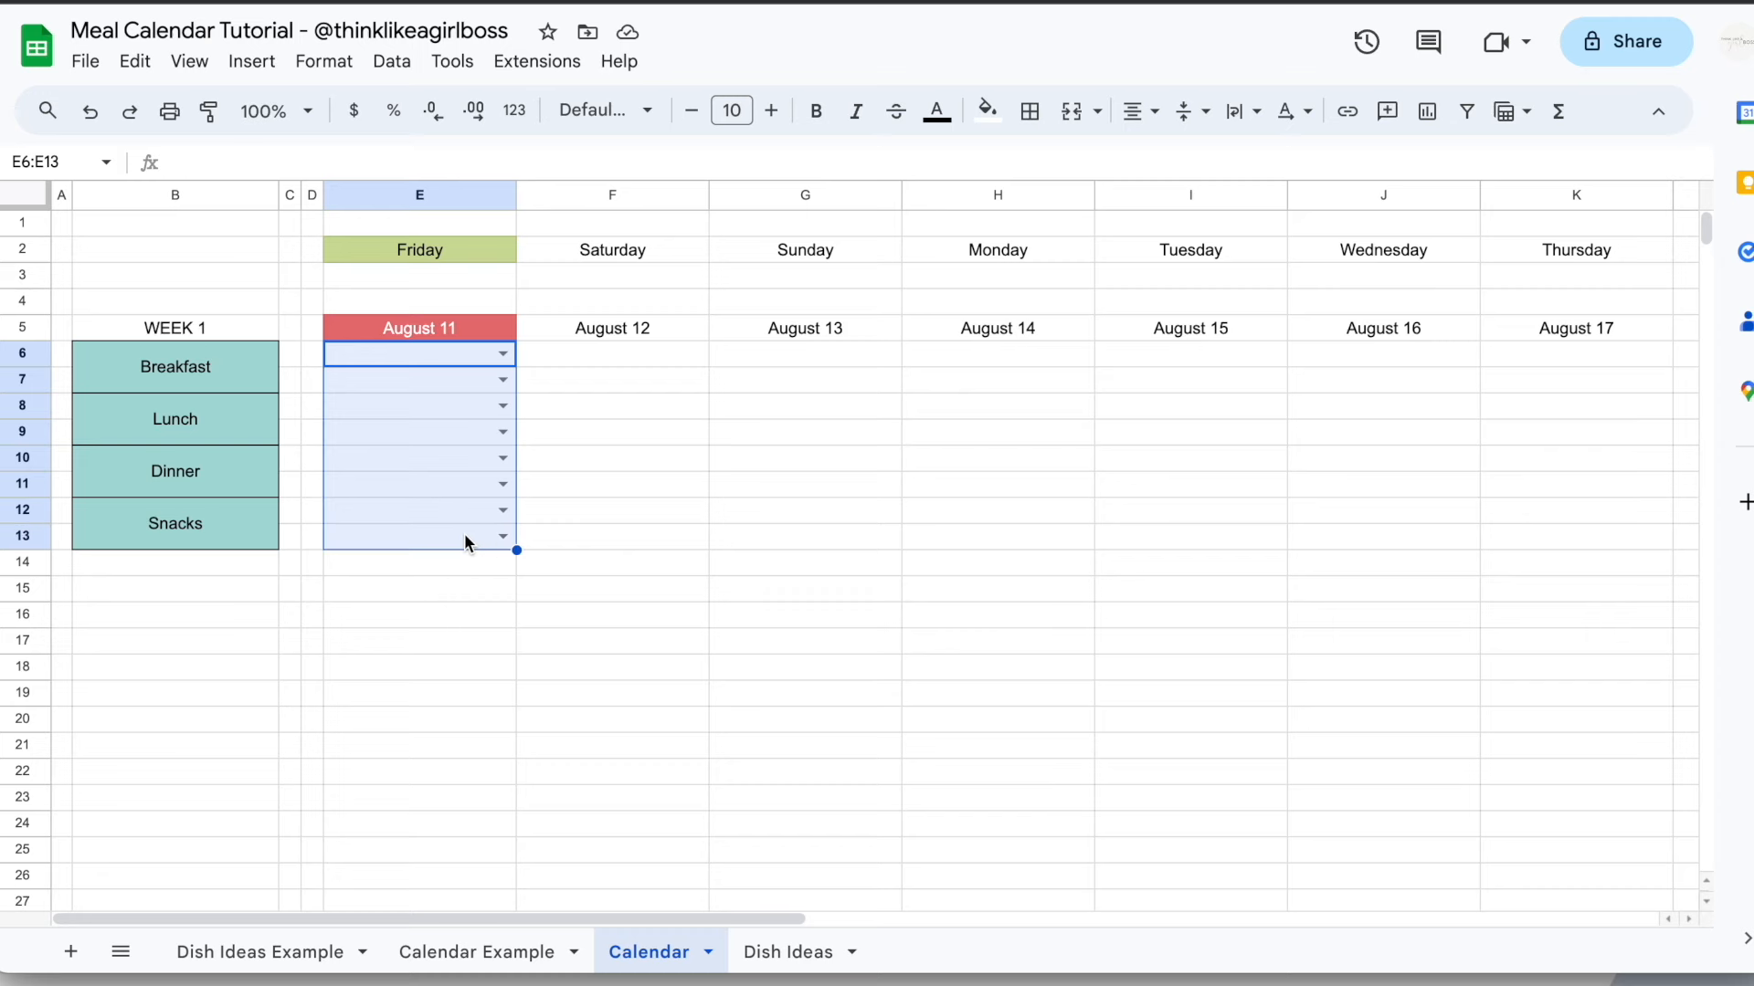
click(1029, 111)
click(1264, 171)
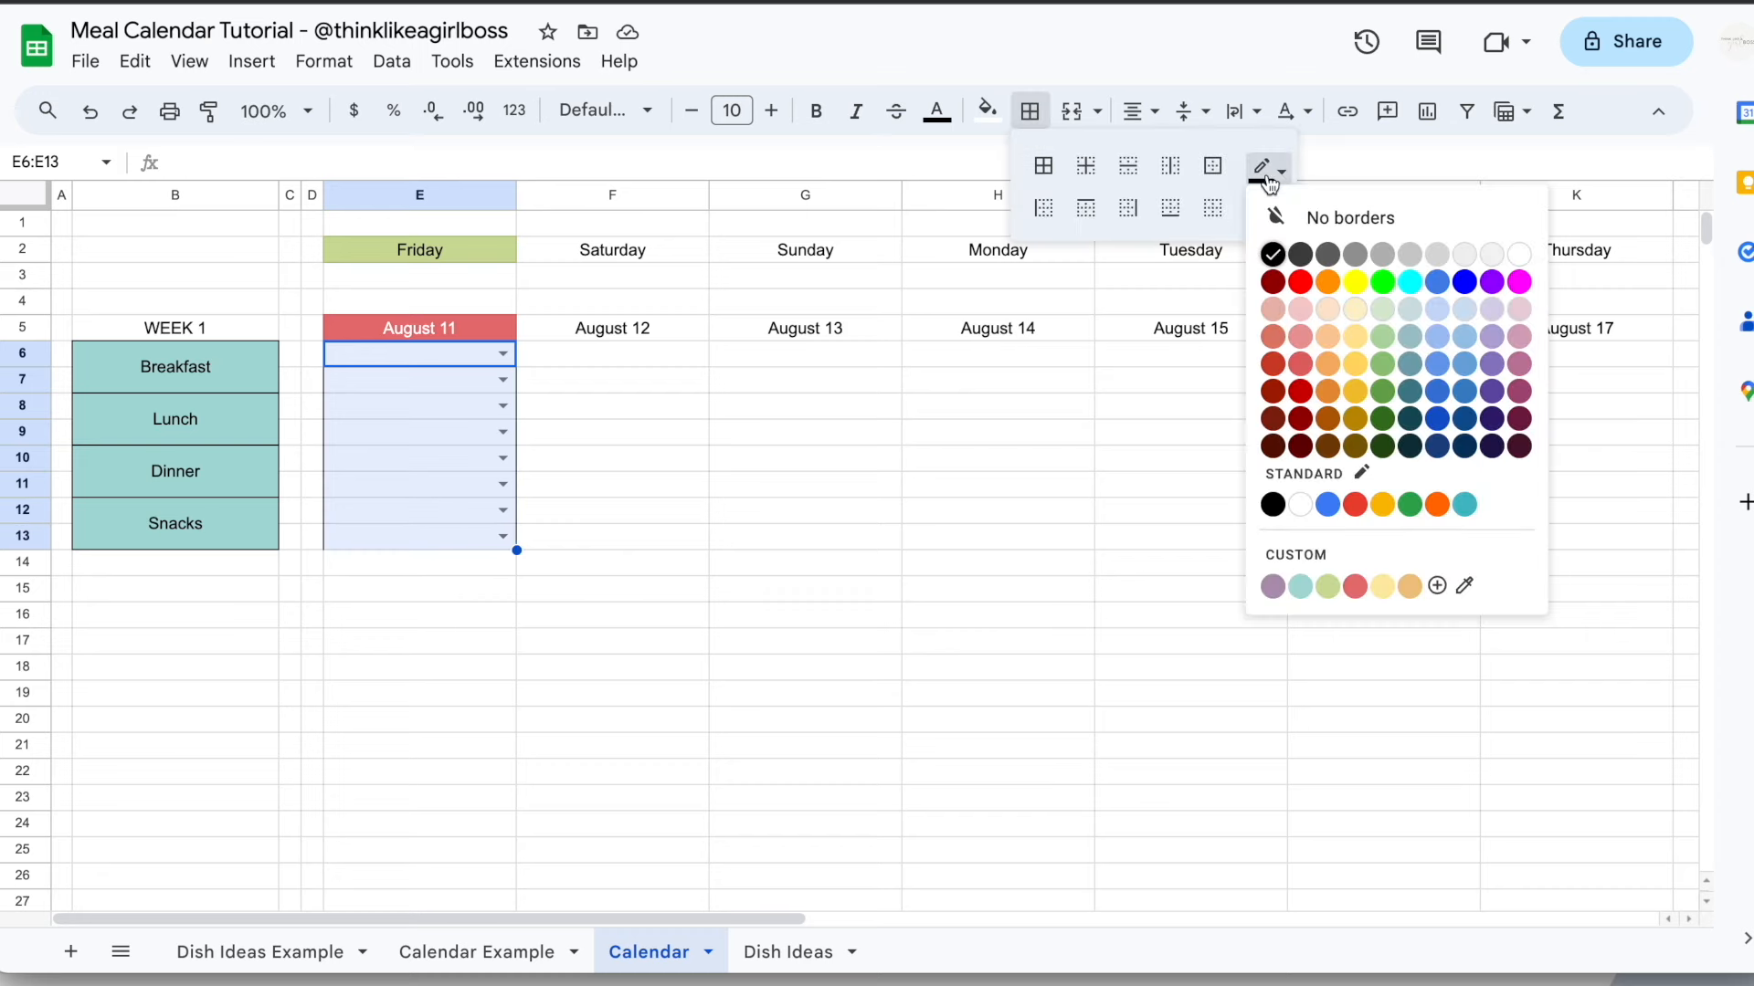
click(1273, 252)
click(1211, 168)
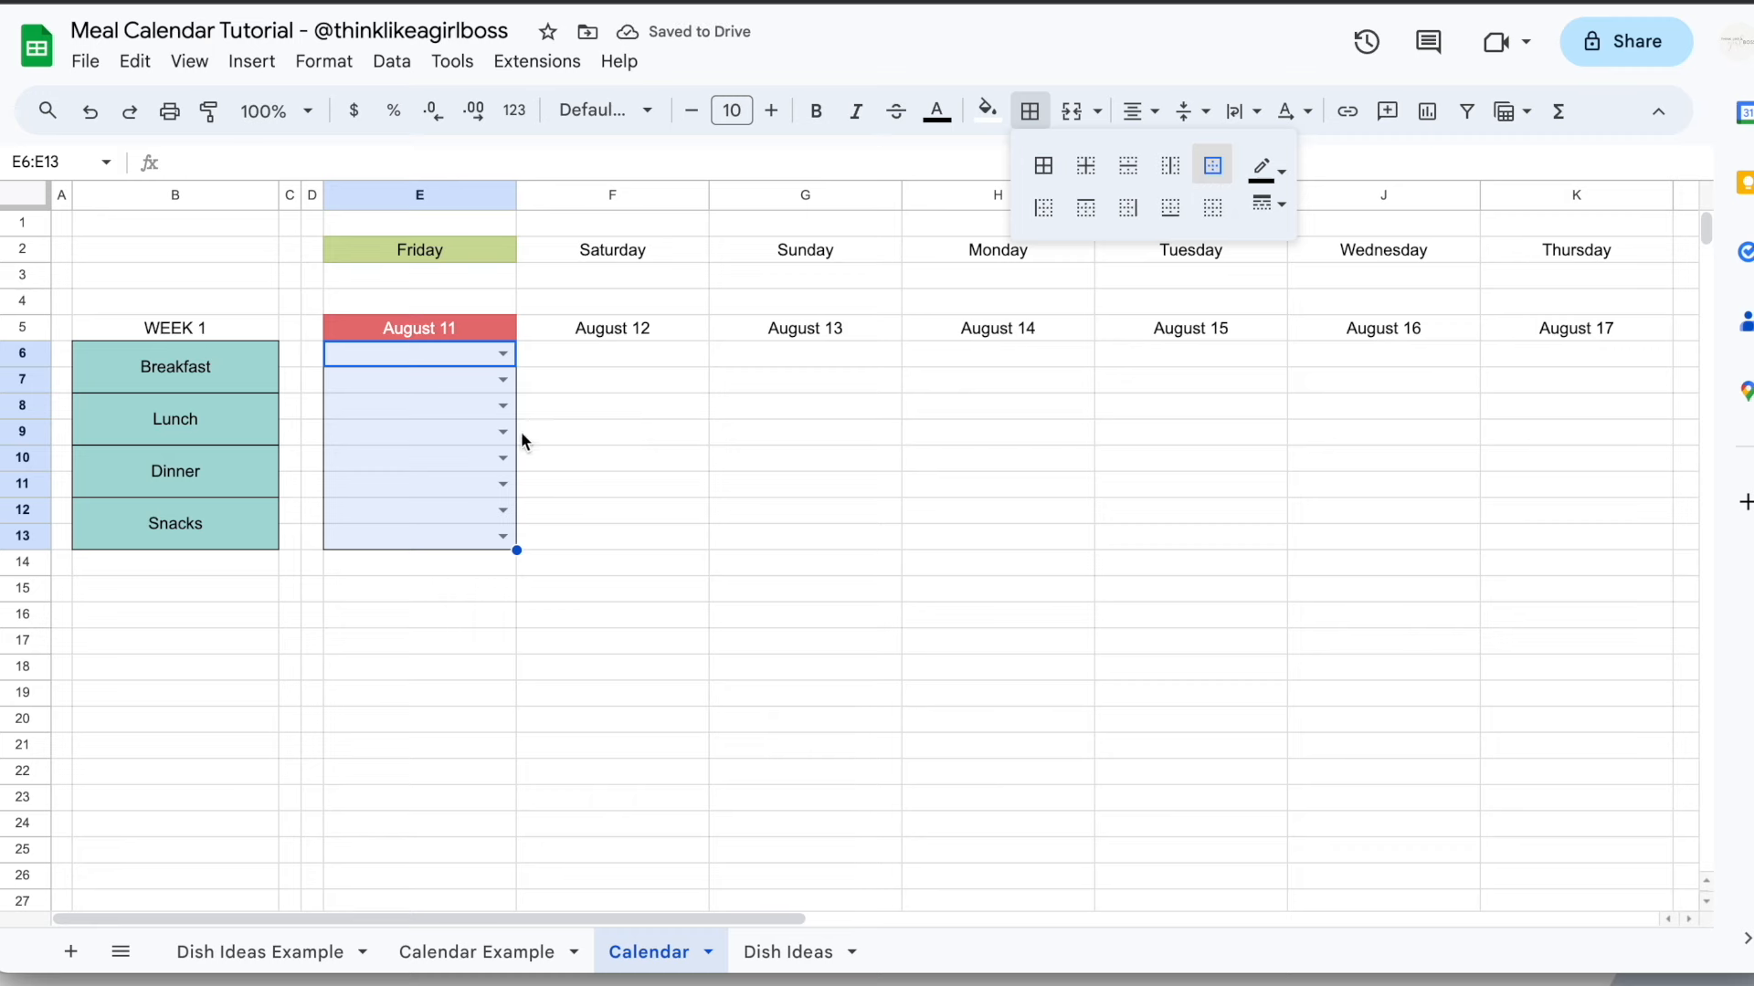
click(762, 409)
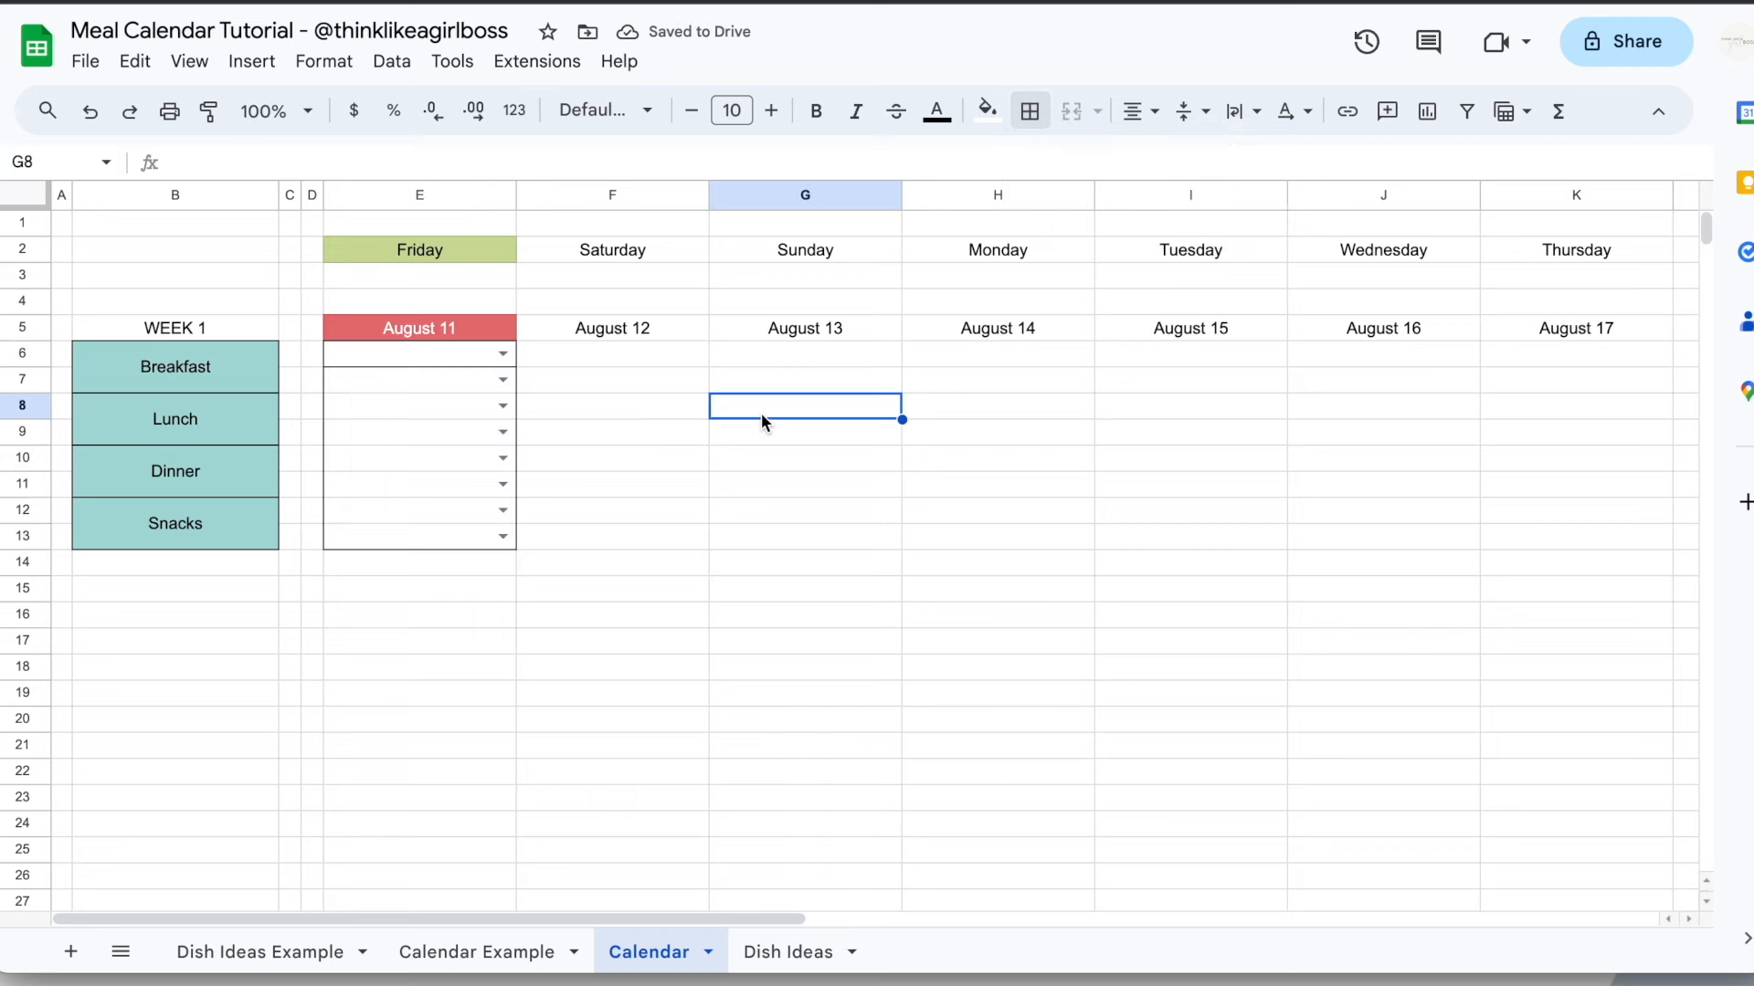
Apply light gray inner borders to the Friday meal dropdown cells E6:E13
drag(457, 359, 451, 534)
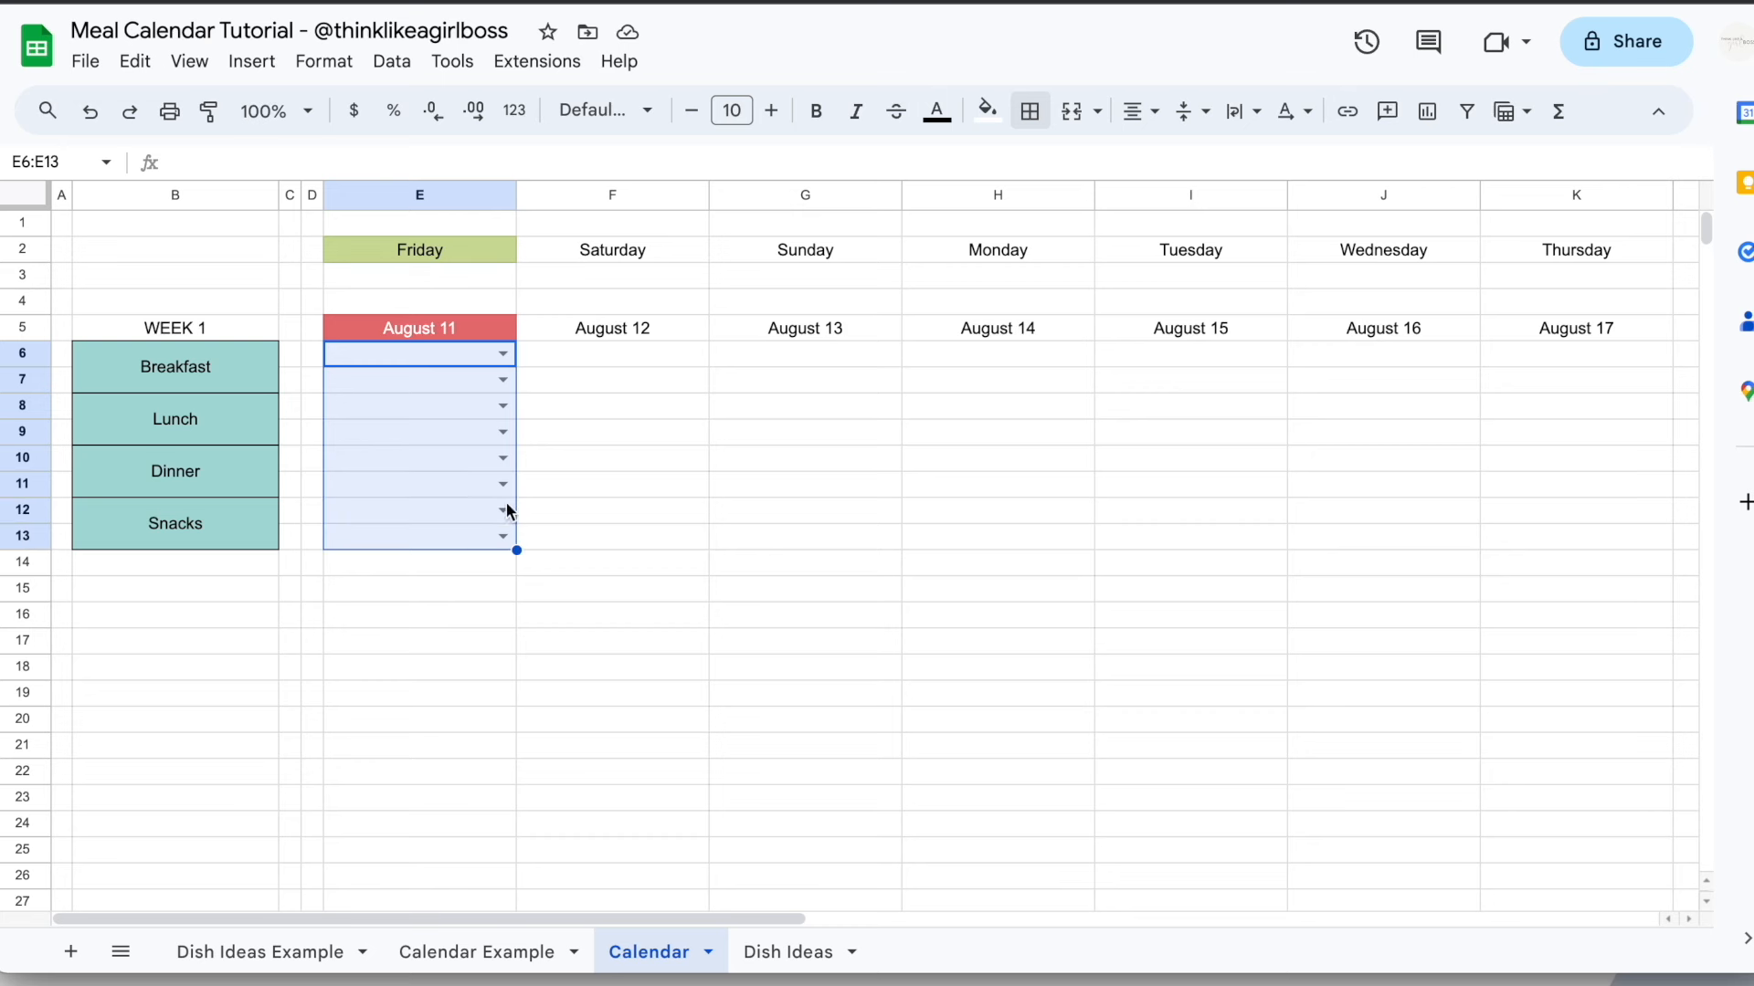
click(1030, 115)
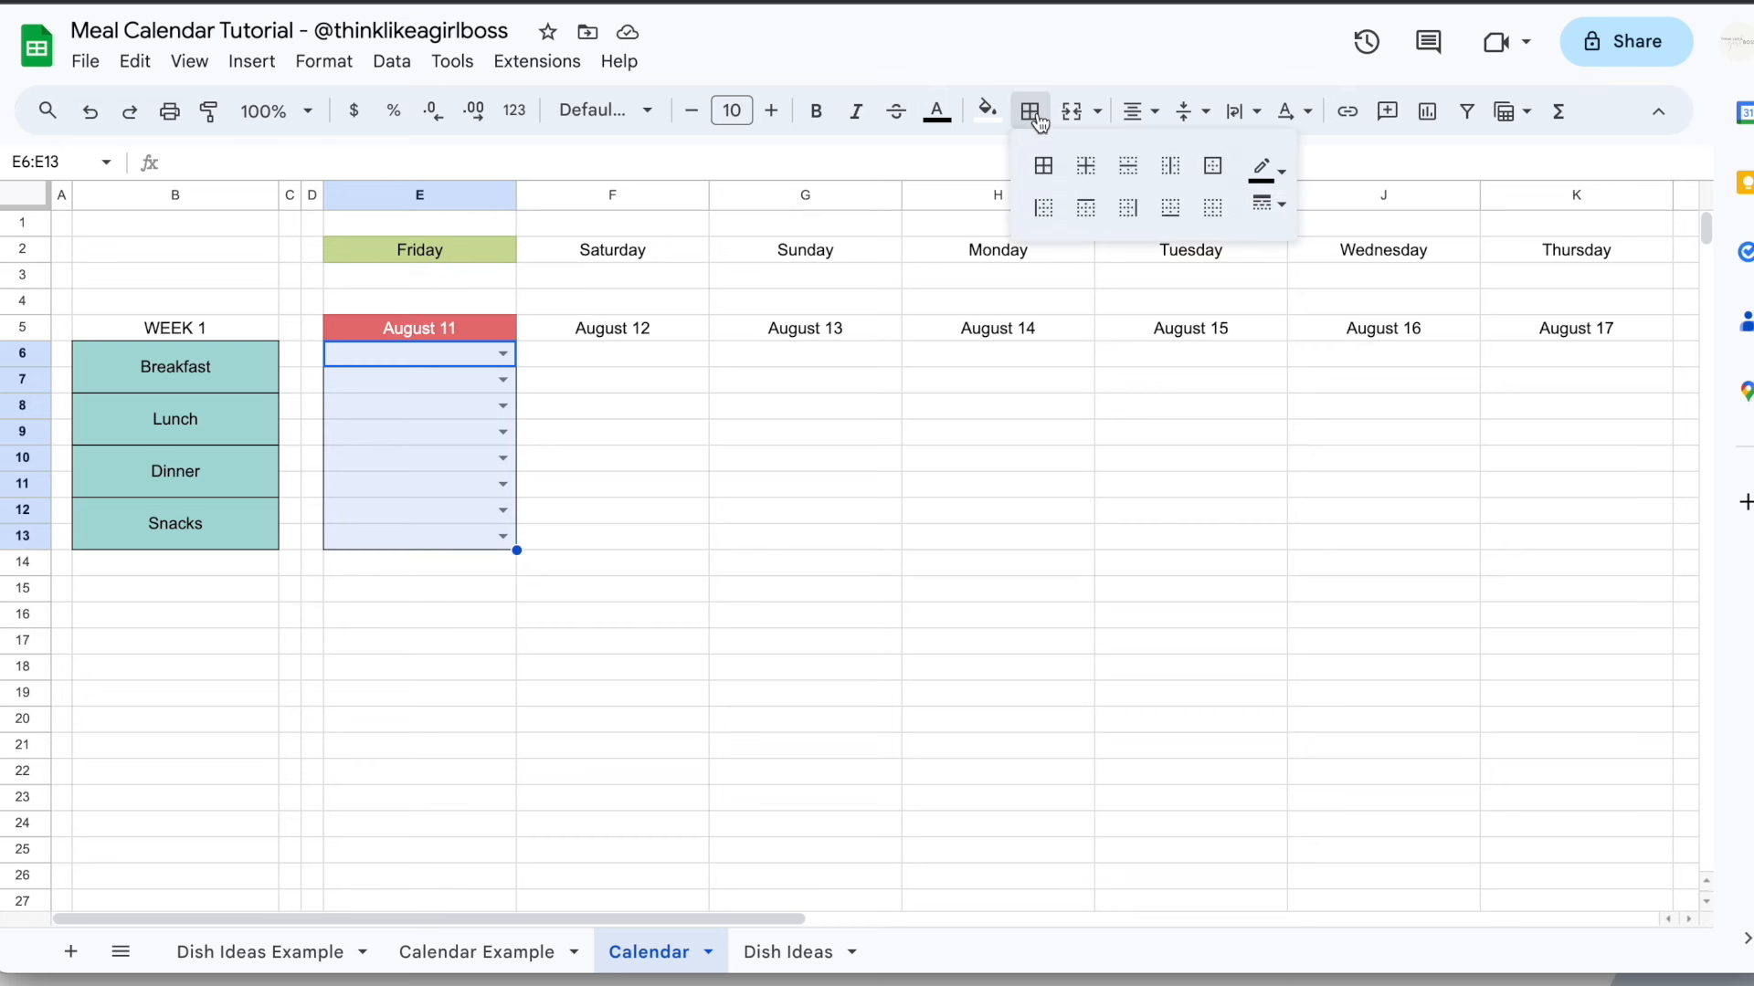
click(1279, 171)
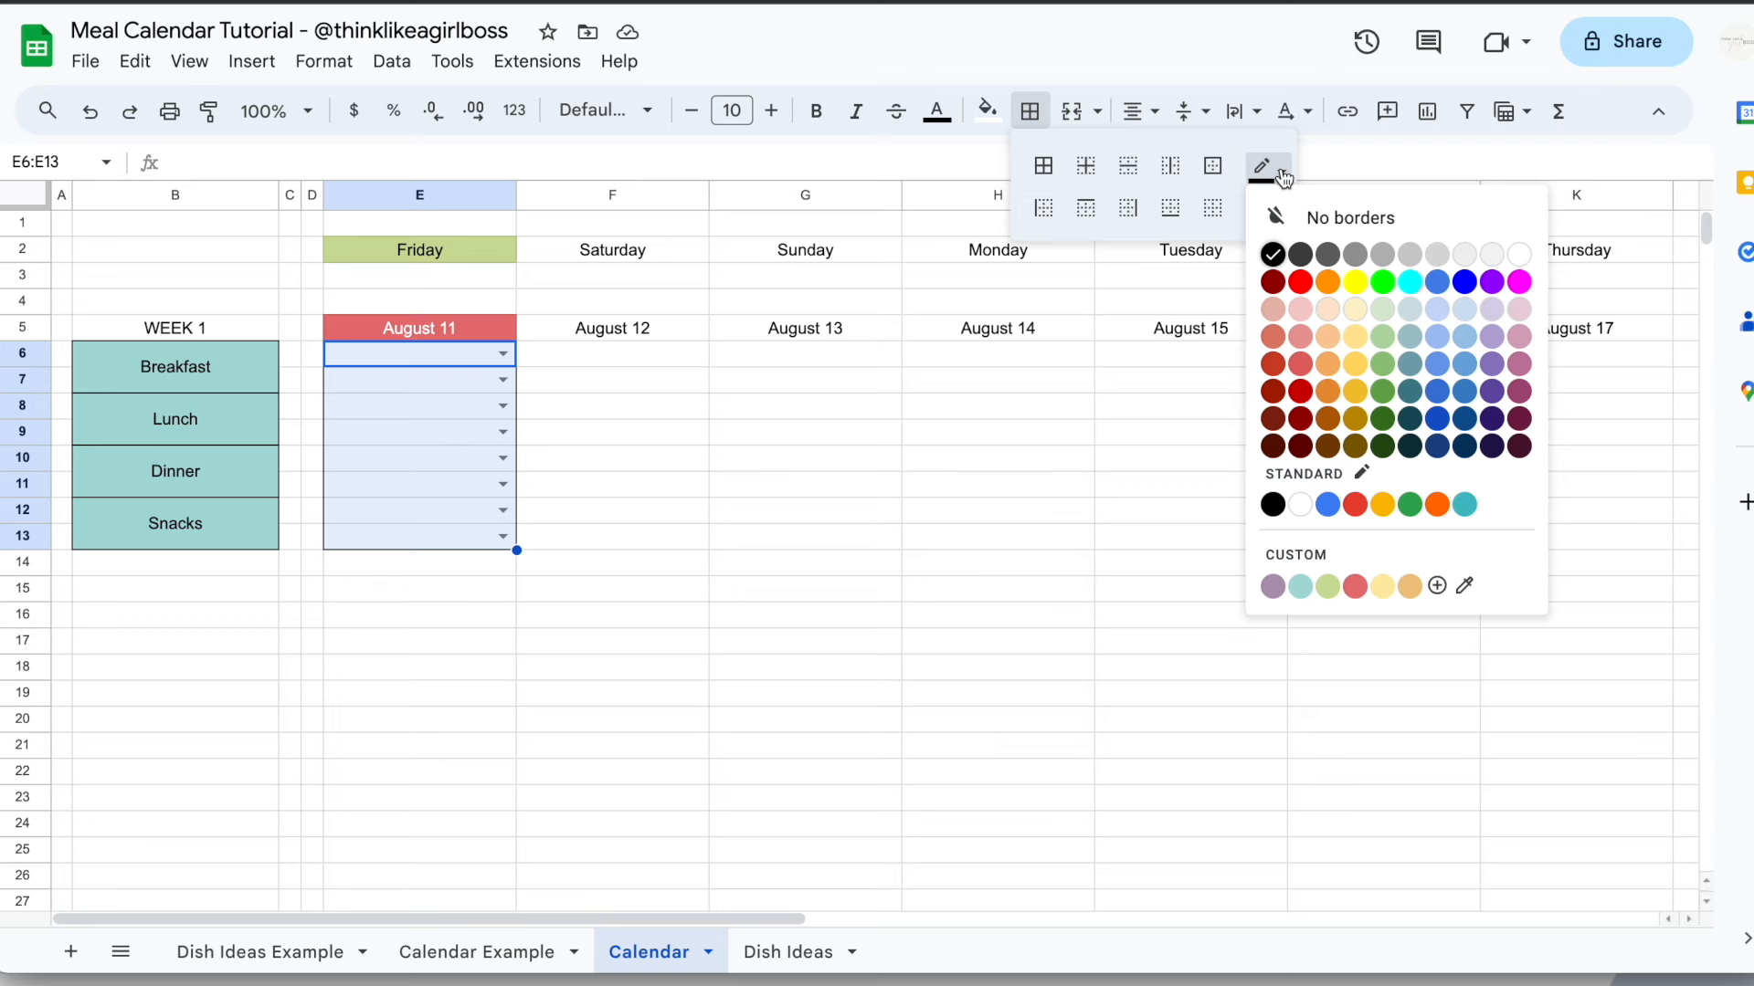
click(1464, 265)
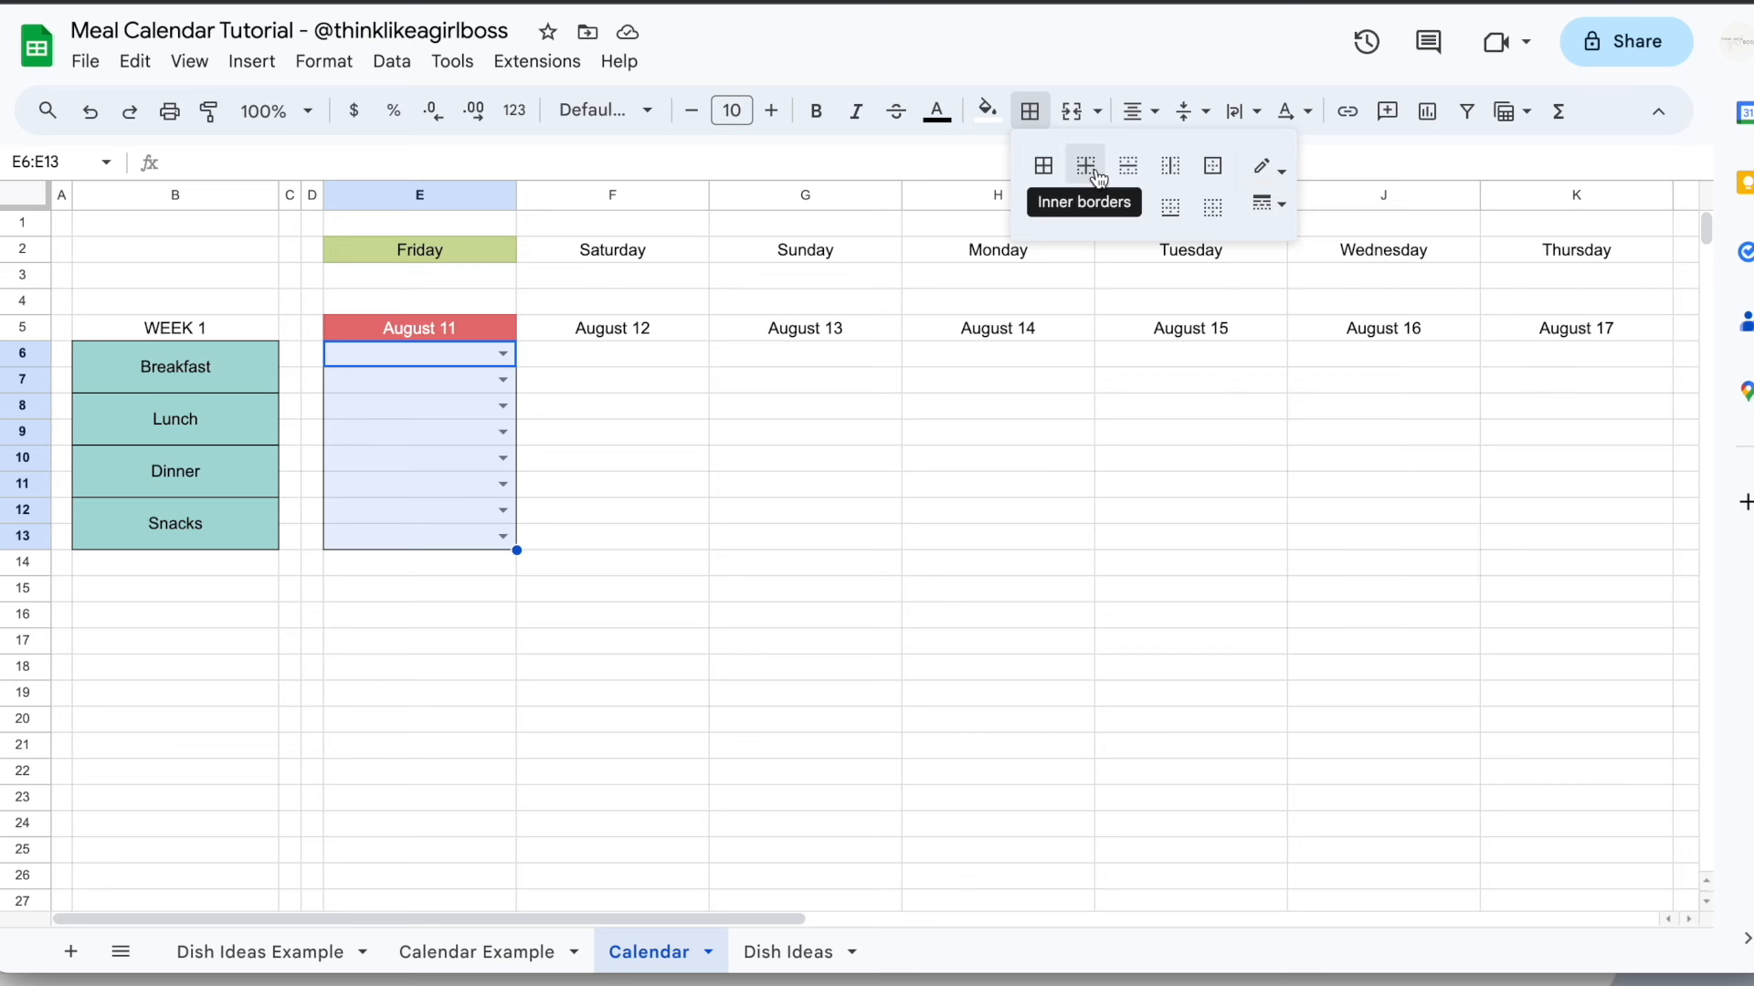
click(1099, 173)
click(642, 464)
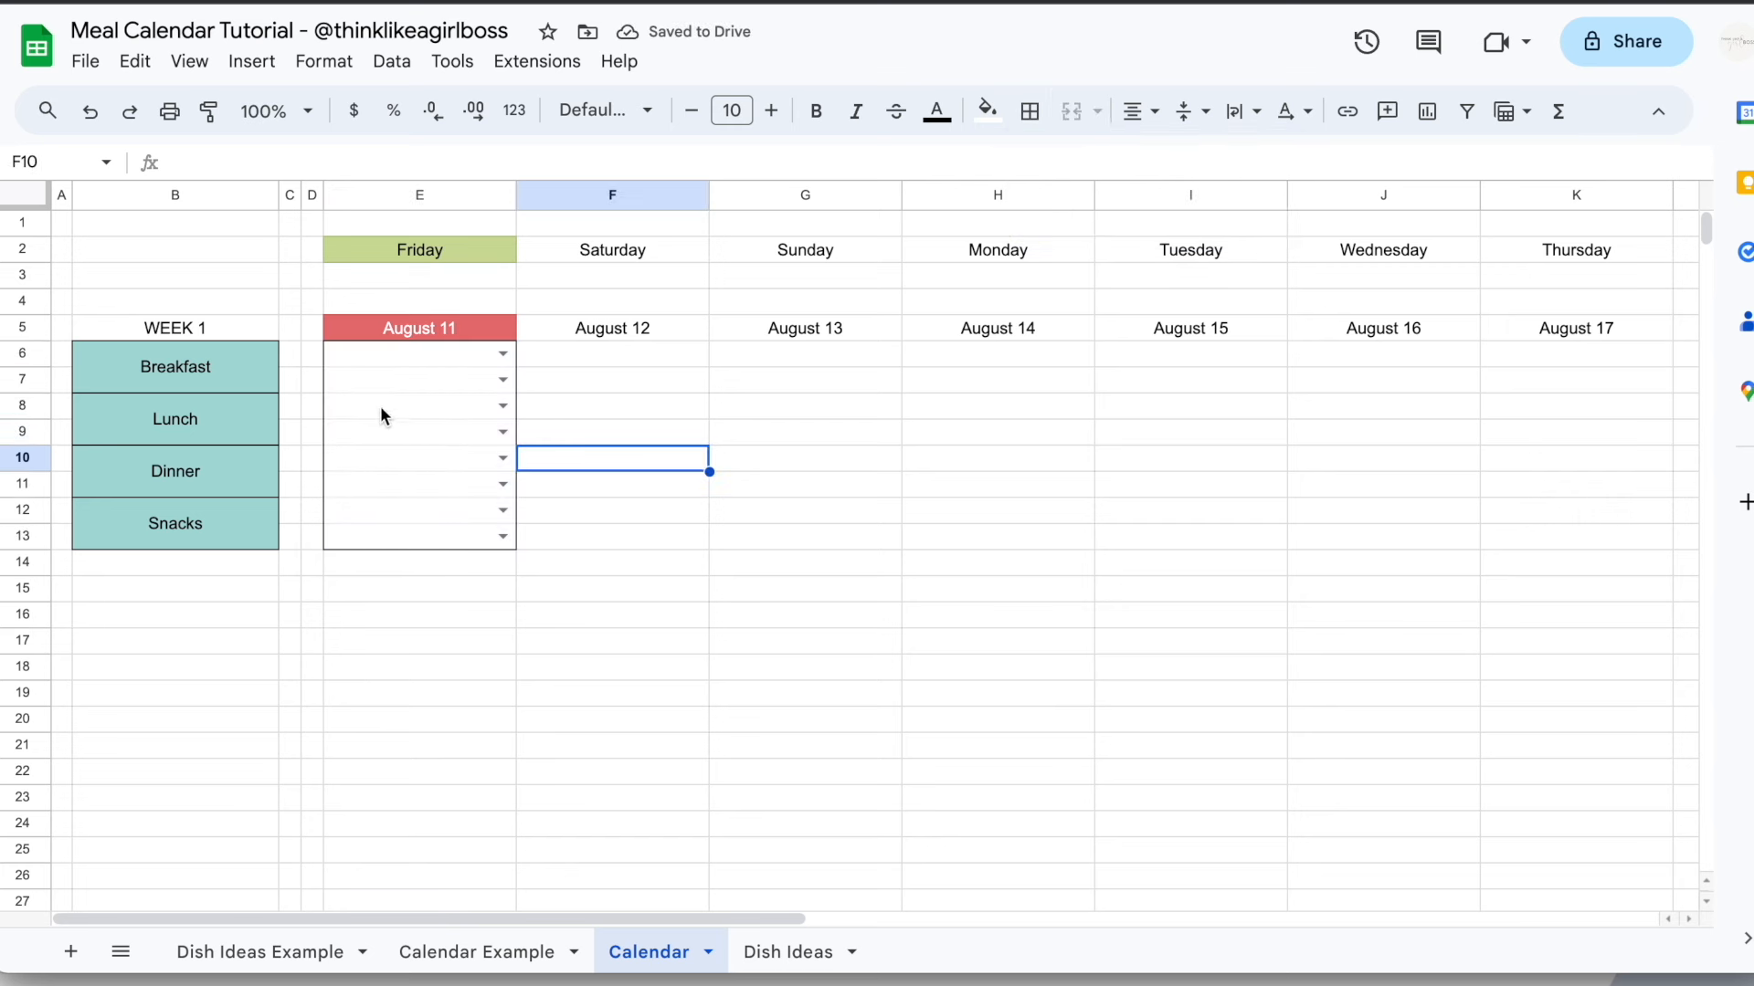
click(788, 388)
click(1178, 484)
click(807, 402)
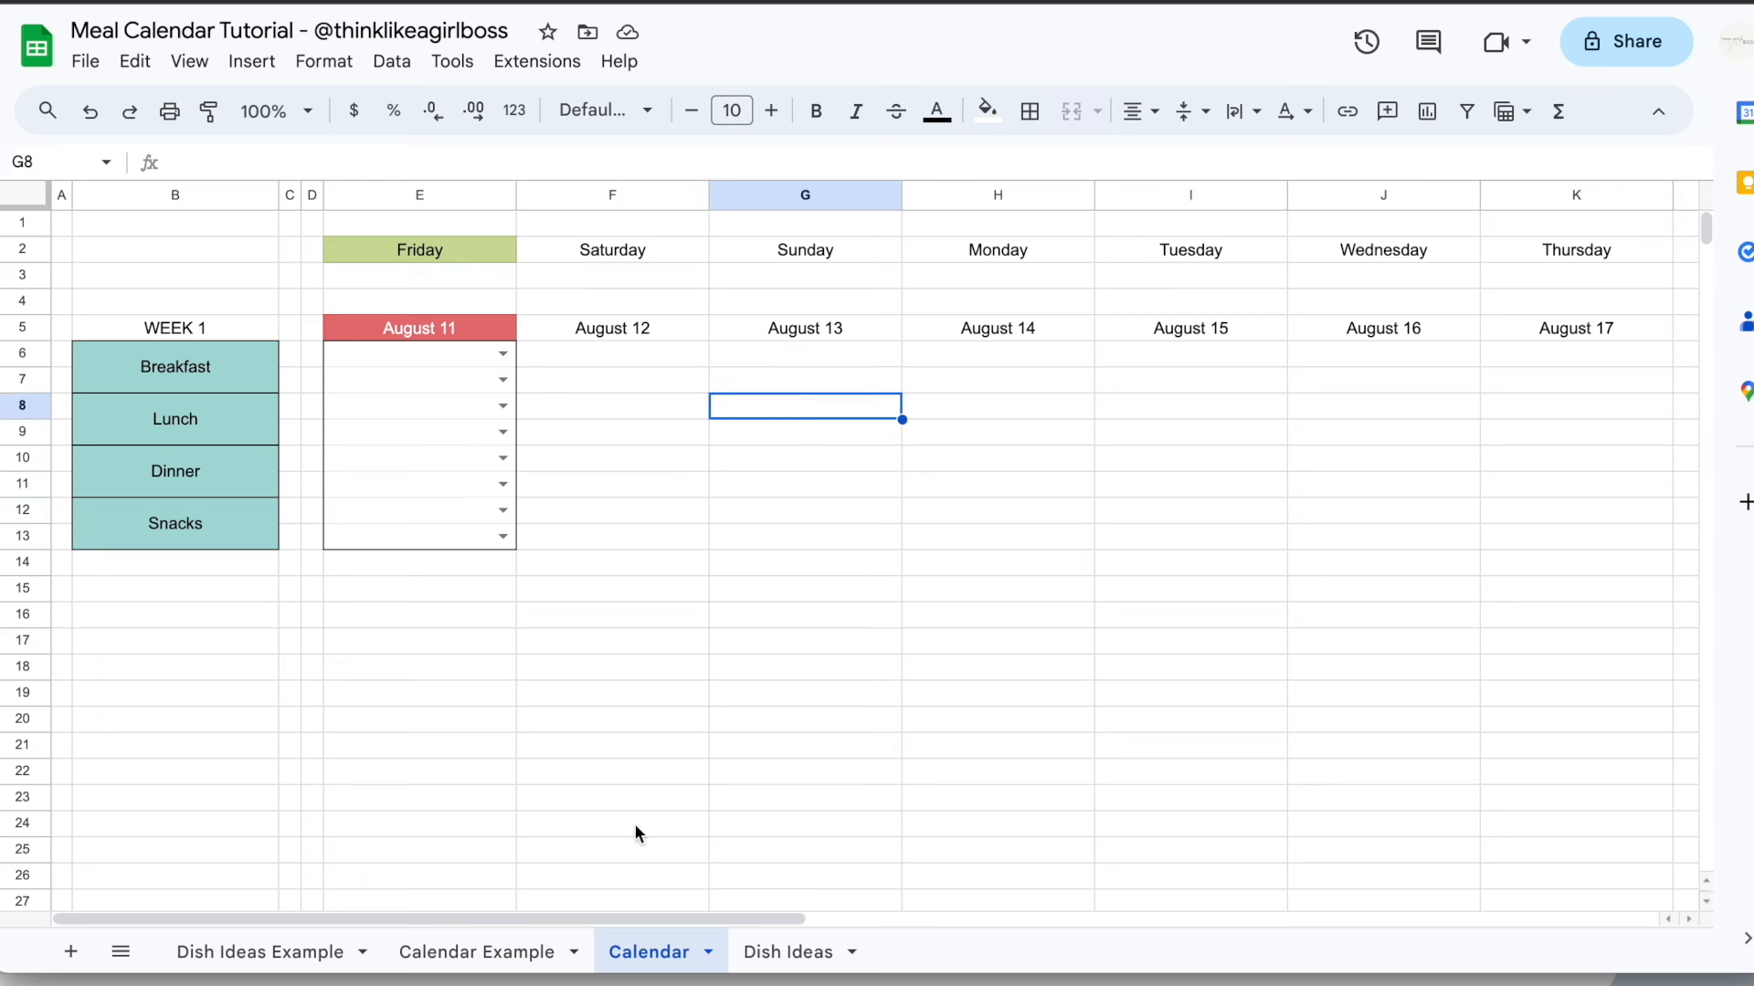
Compare the week layout and divider lines between meals on the Calendar Example sheet with the Calendar sheet
click(464, 952)
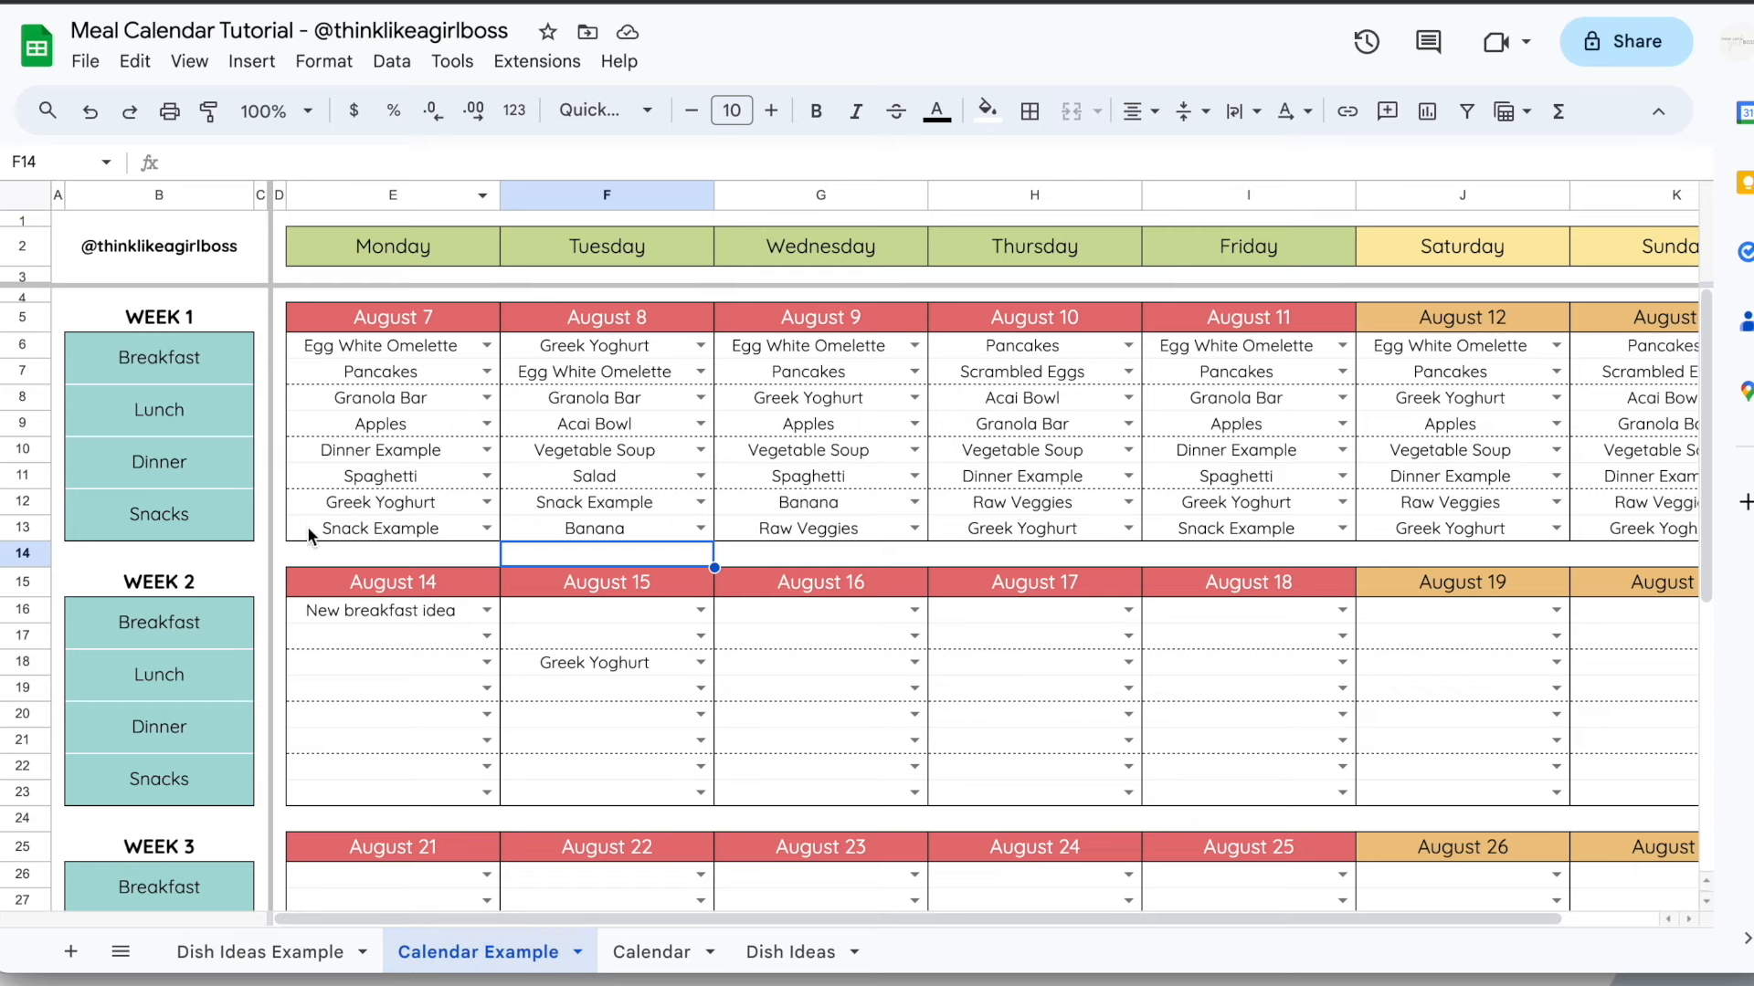
scroll(1067, 468, right, 3)
scroll(1066, 469, left, 3)
click(981, 546)
click(1208, 555)
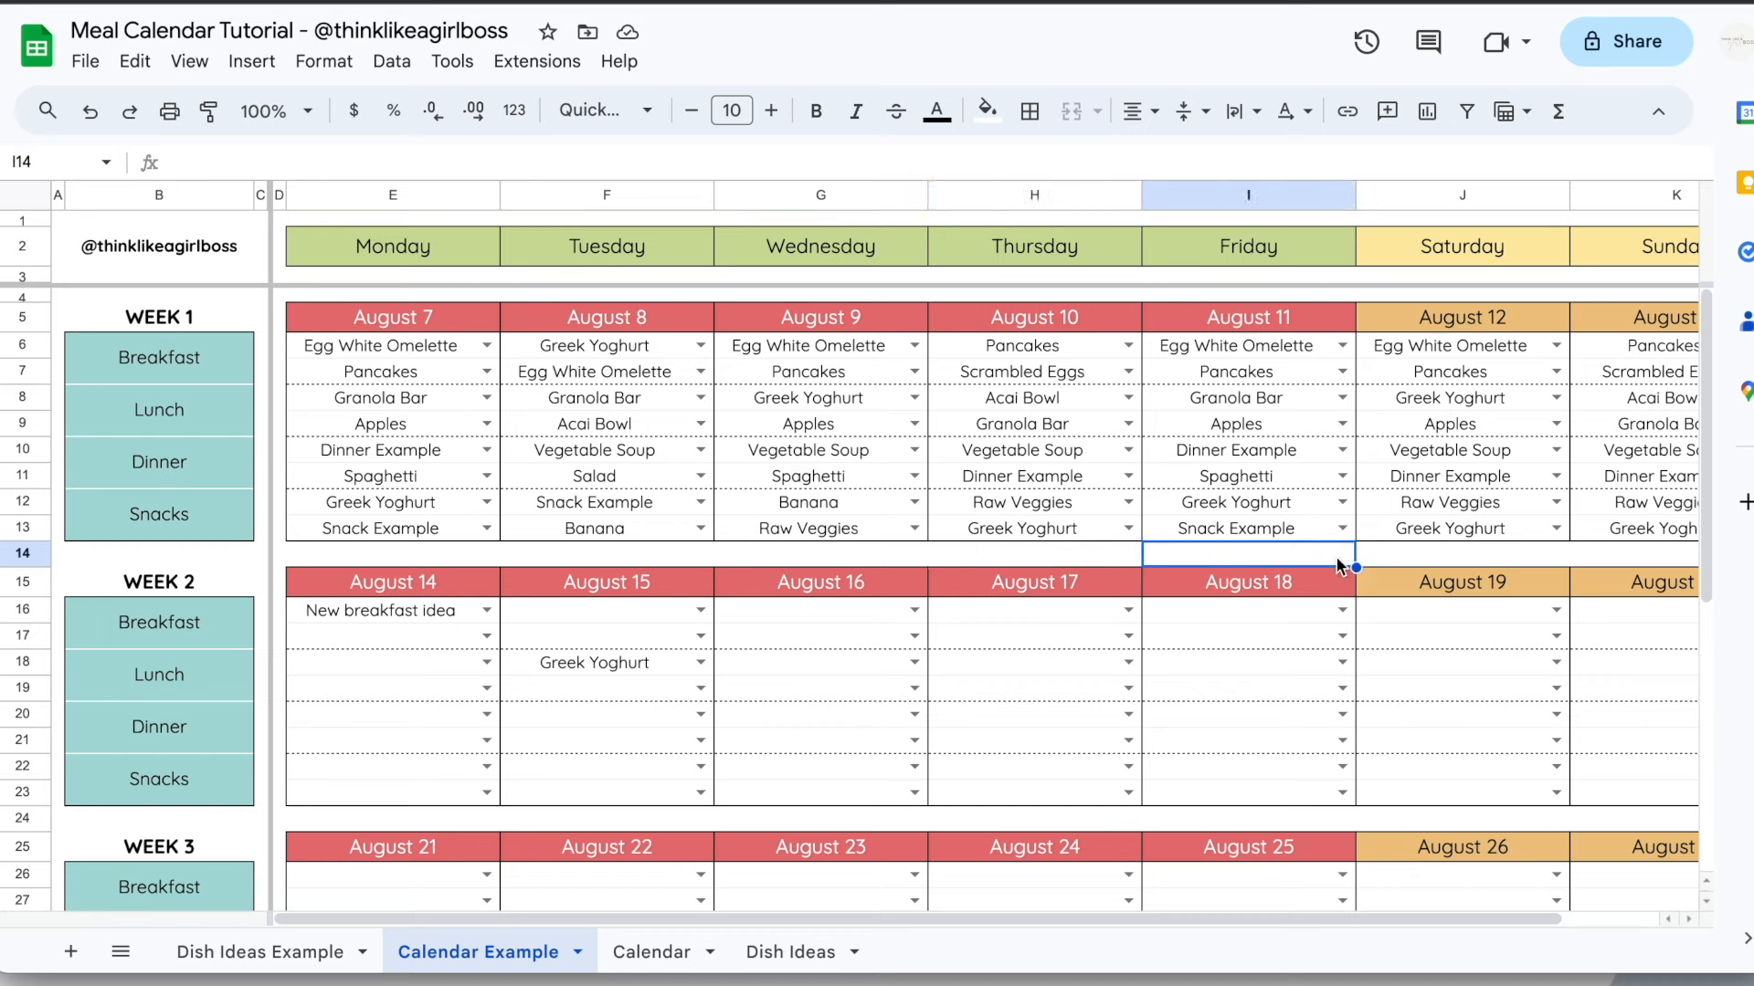
drag(398, 324, 506, 490)
click(568, 484)
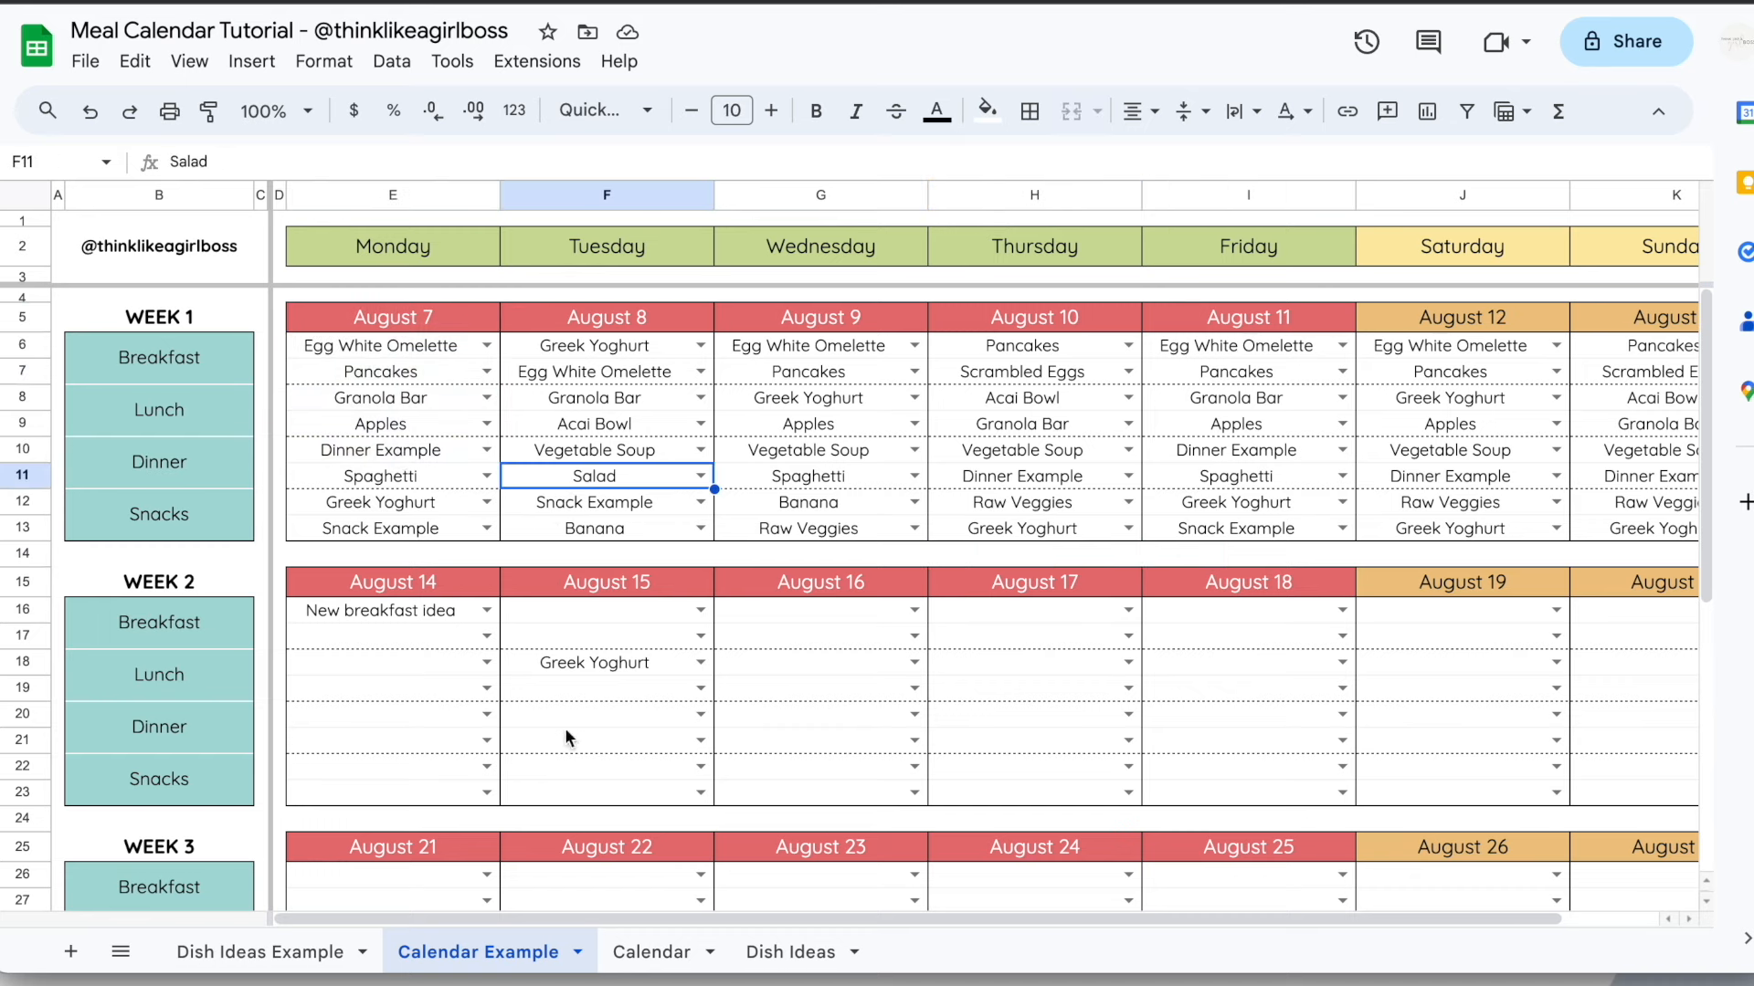
click(675, 952)
drag(841, 428, 1004, 553)
click(813, 433)
click(493, 953)
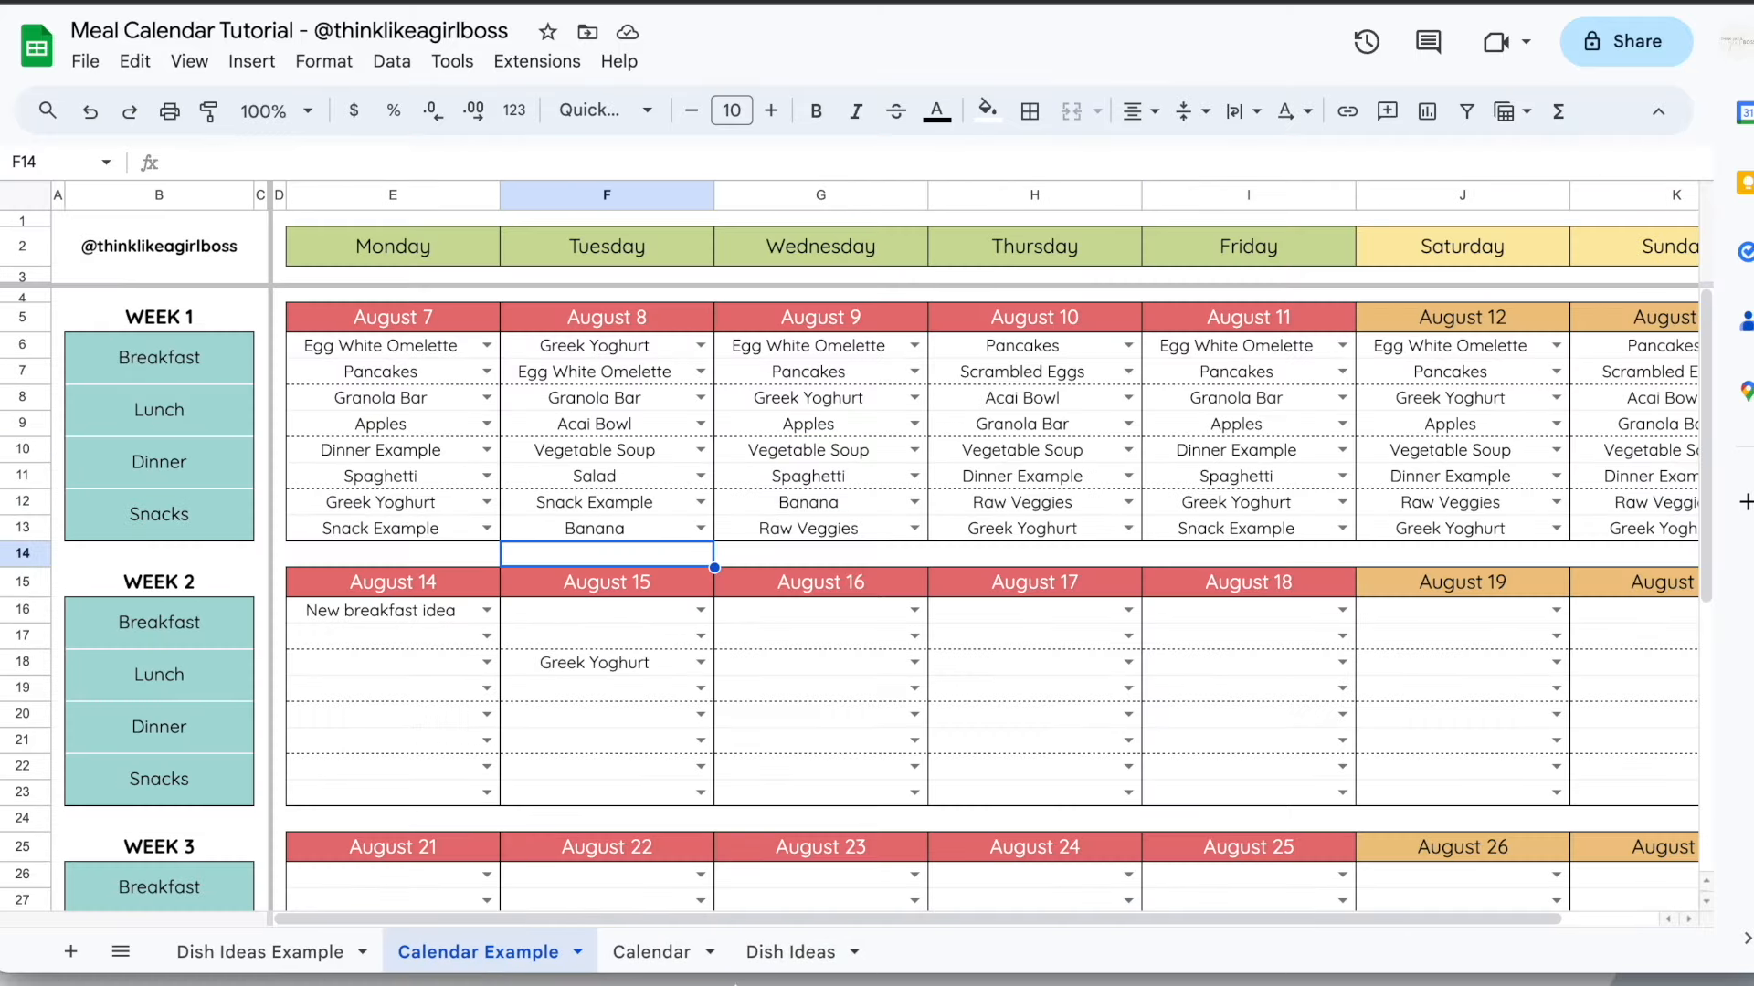
click(644, 952)
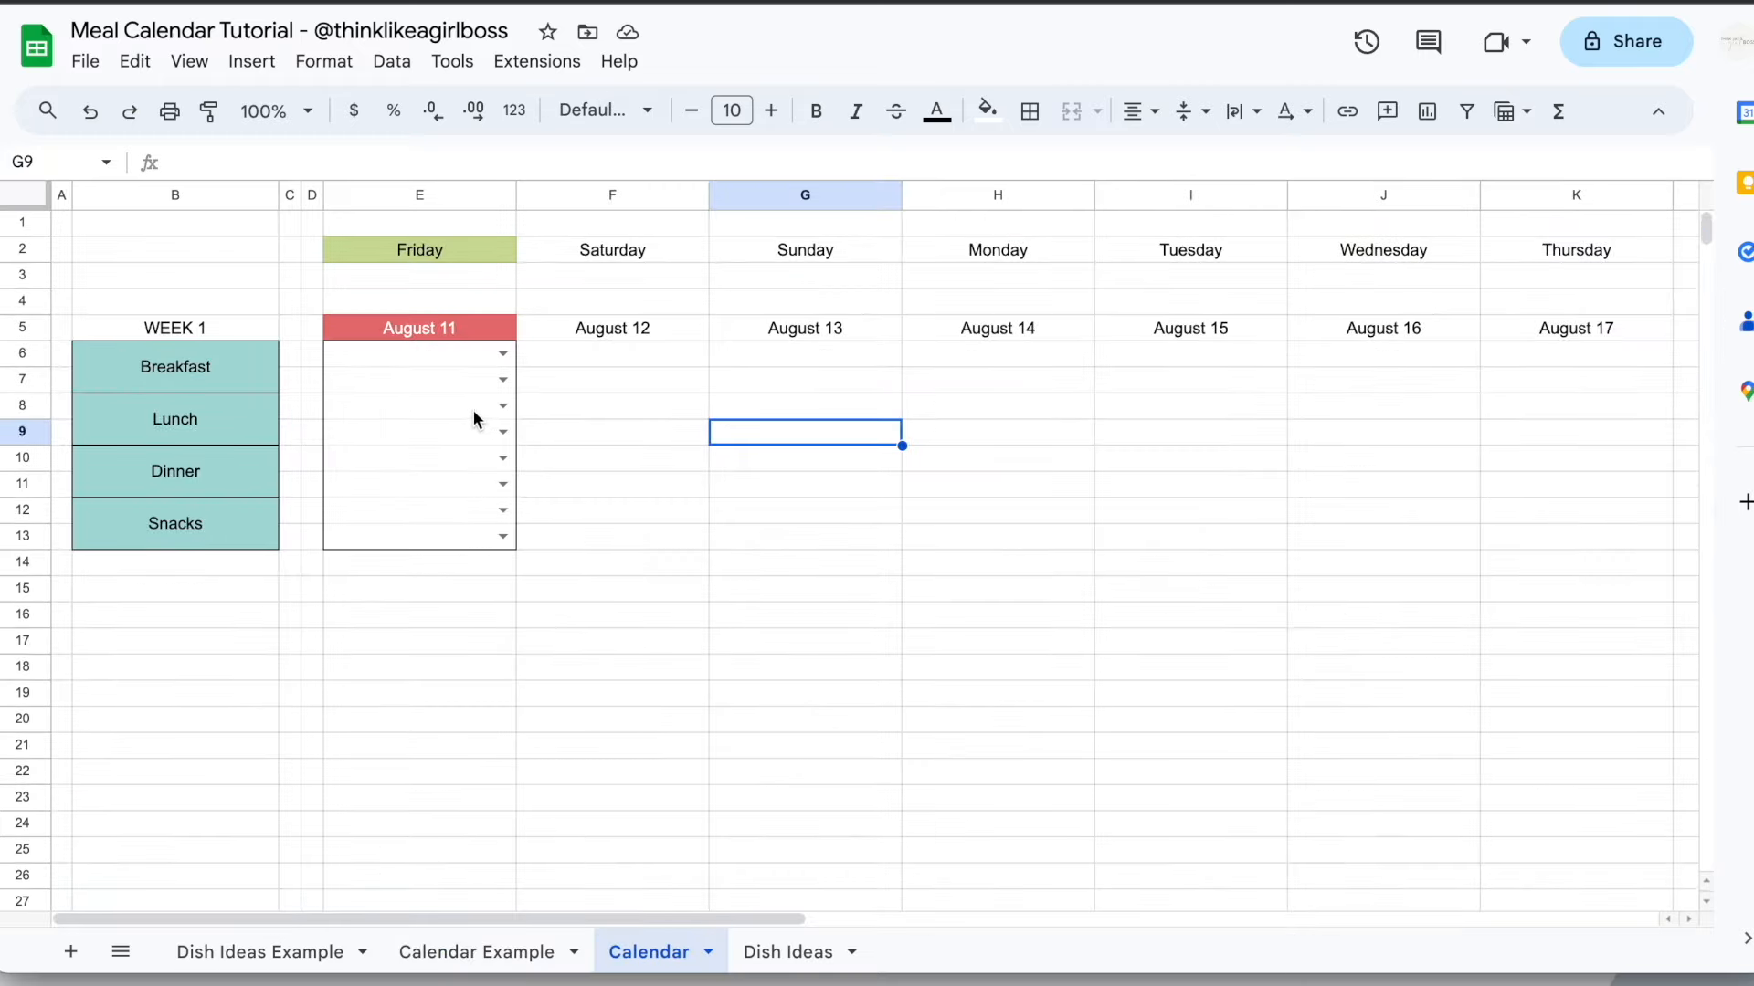
Add black dashed borders above and below the Friday lunch dropdown cells E8:E9
drag(404, 404, 403, 428)
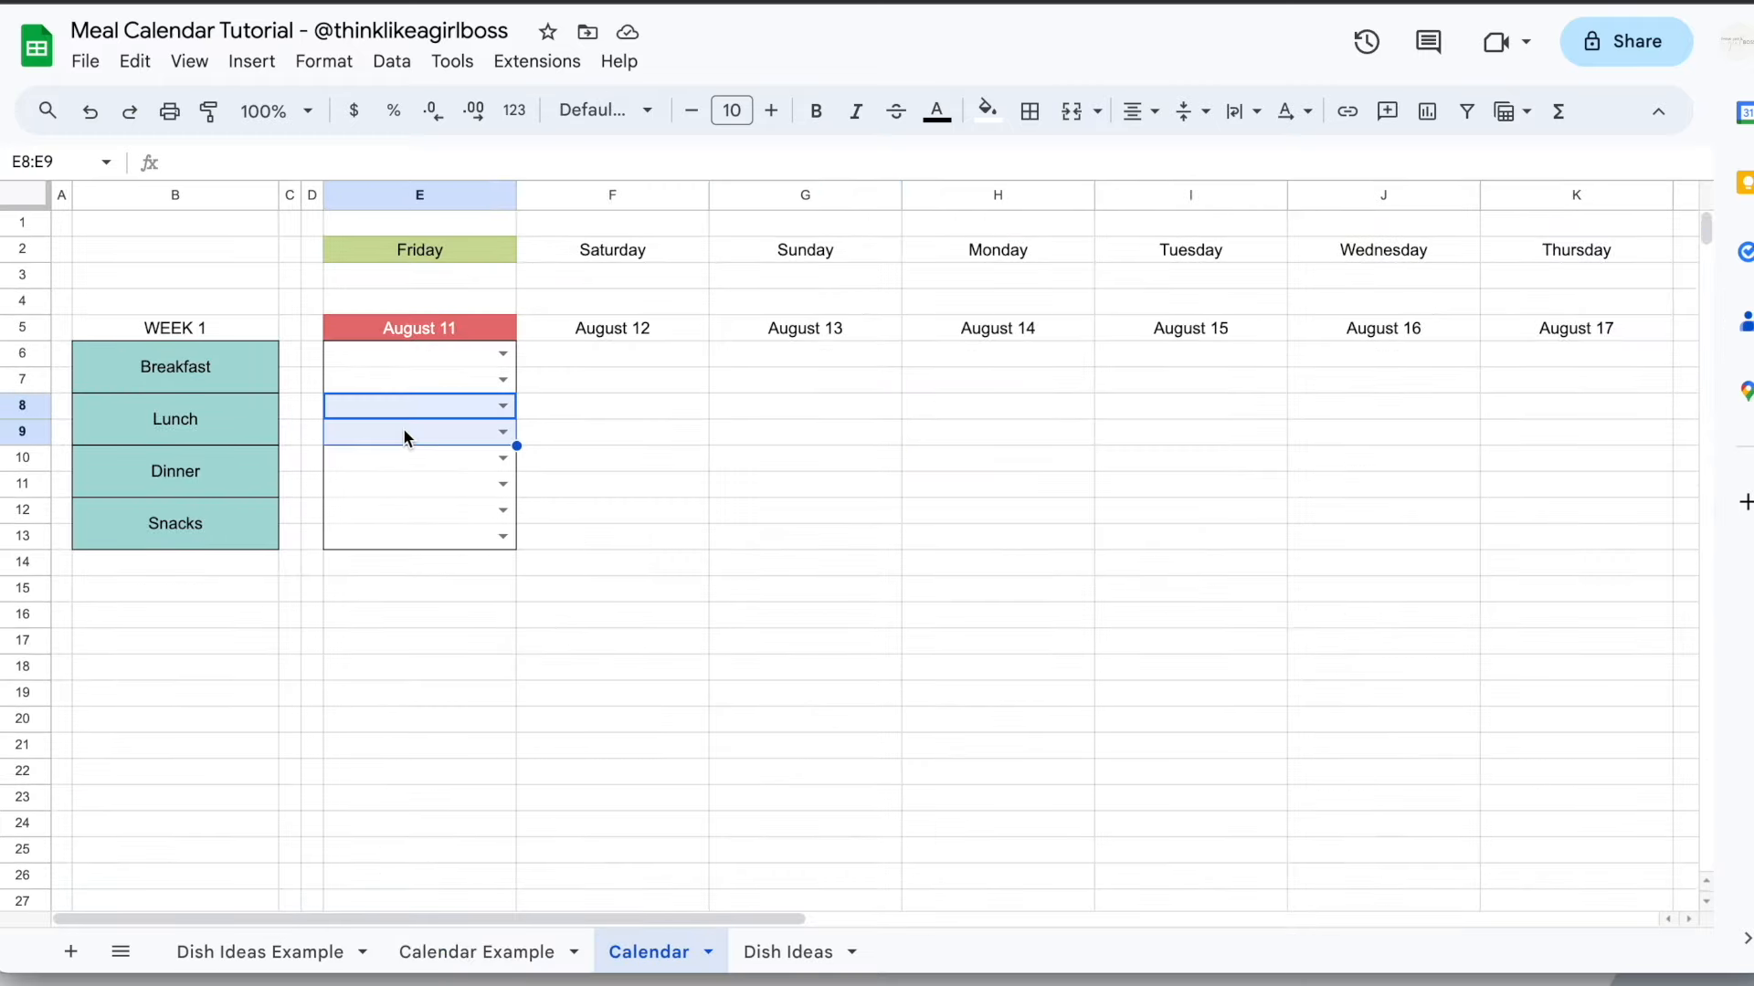
click(1038, 123)
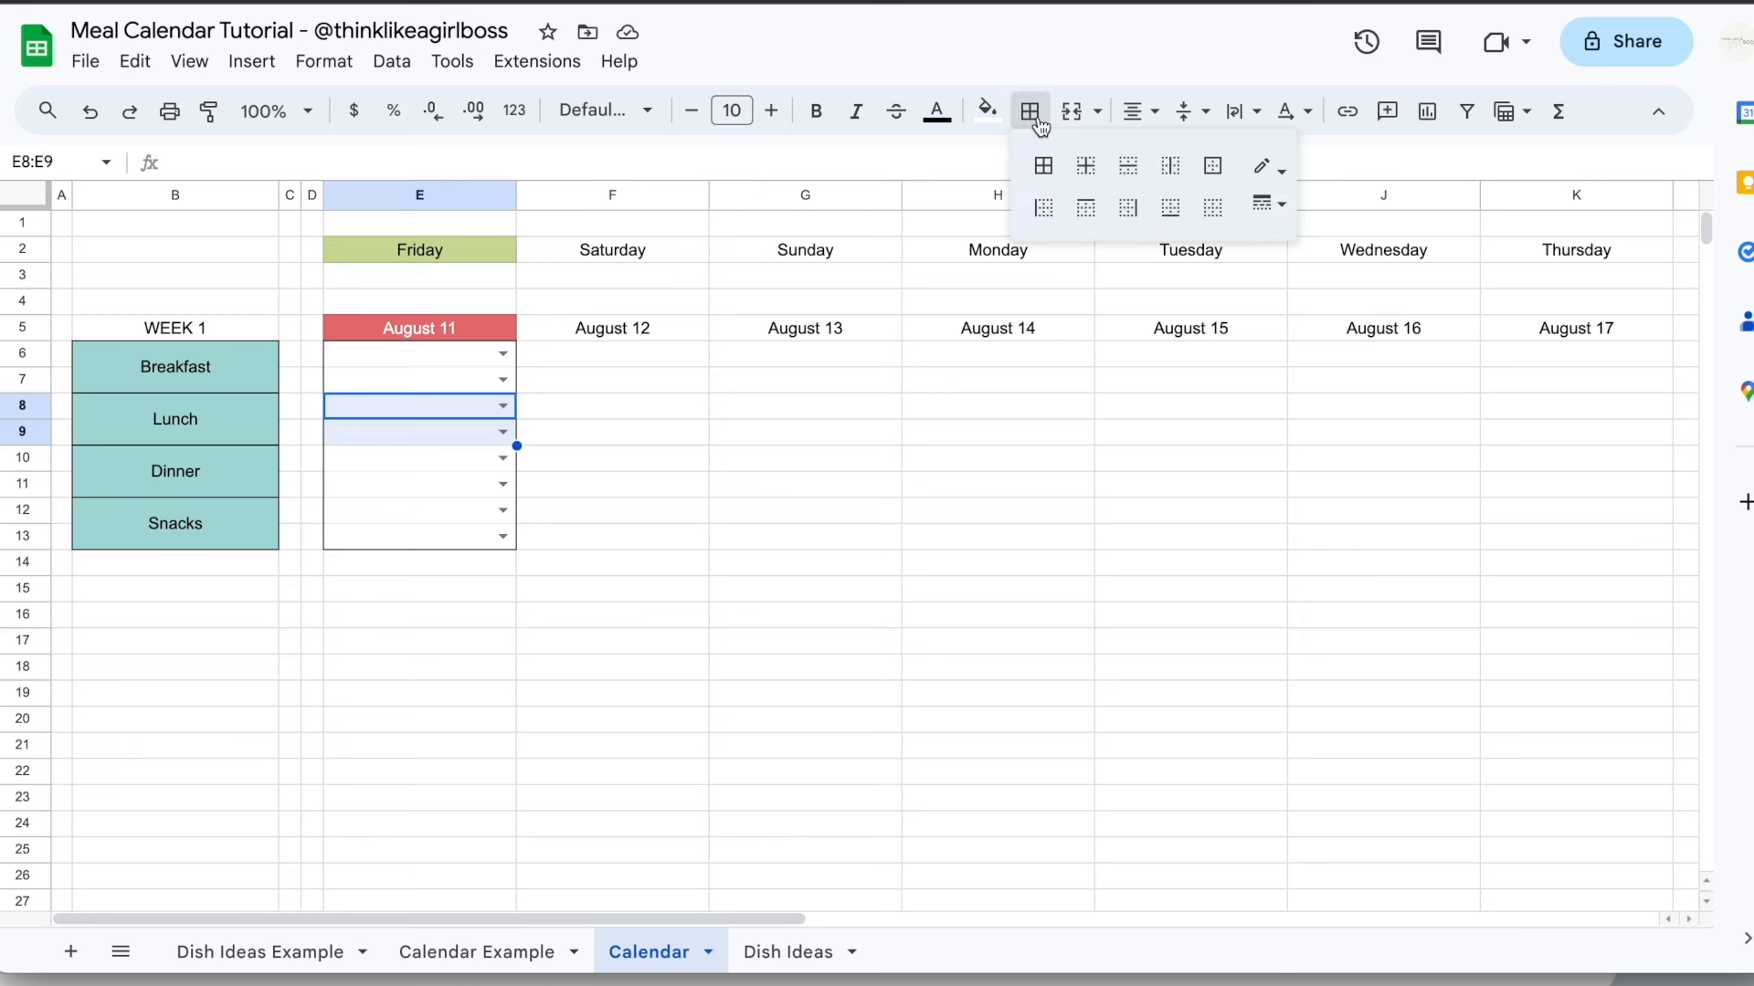
click(1271, 167)
click(1284, 207)
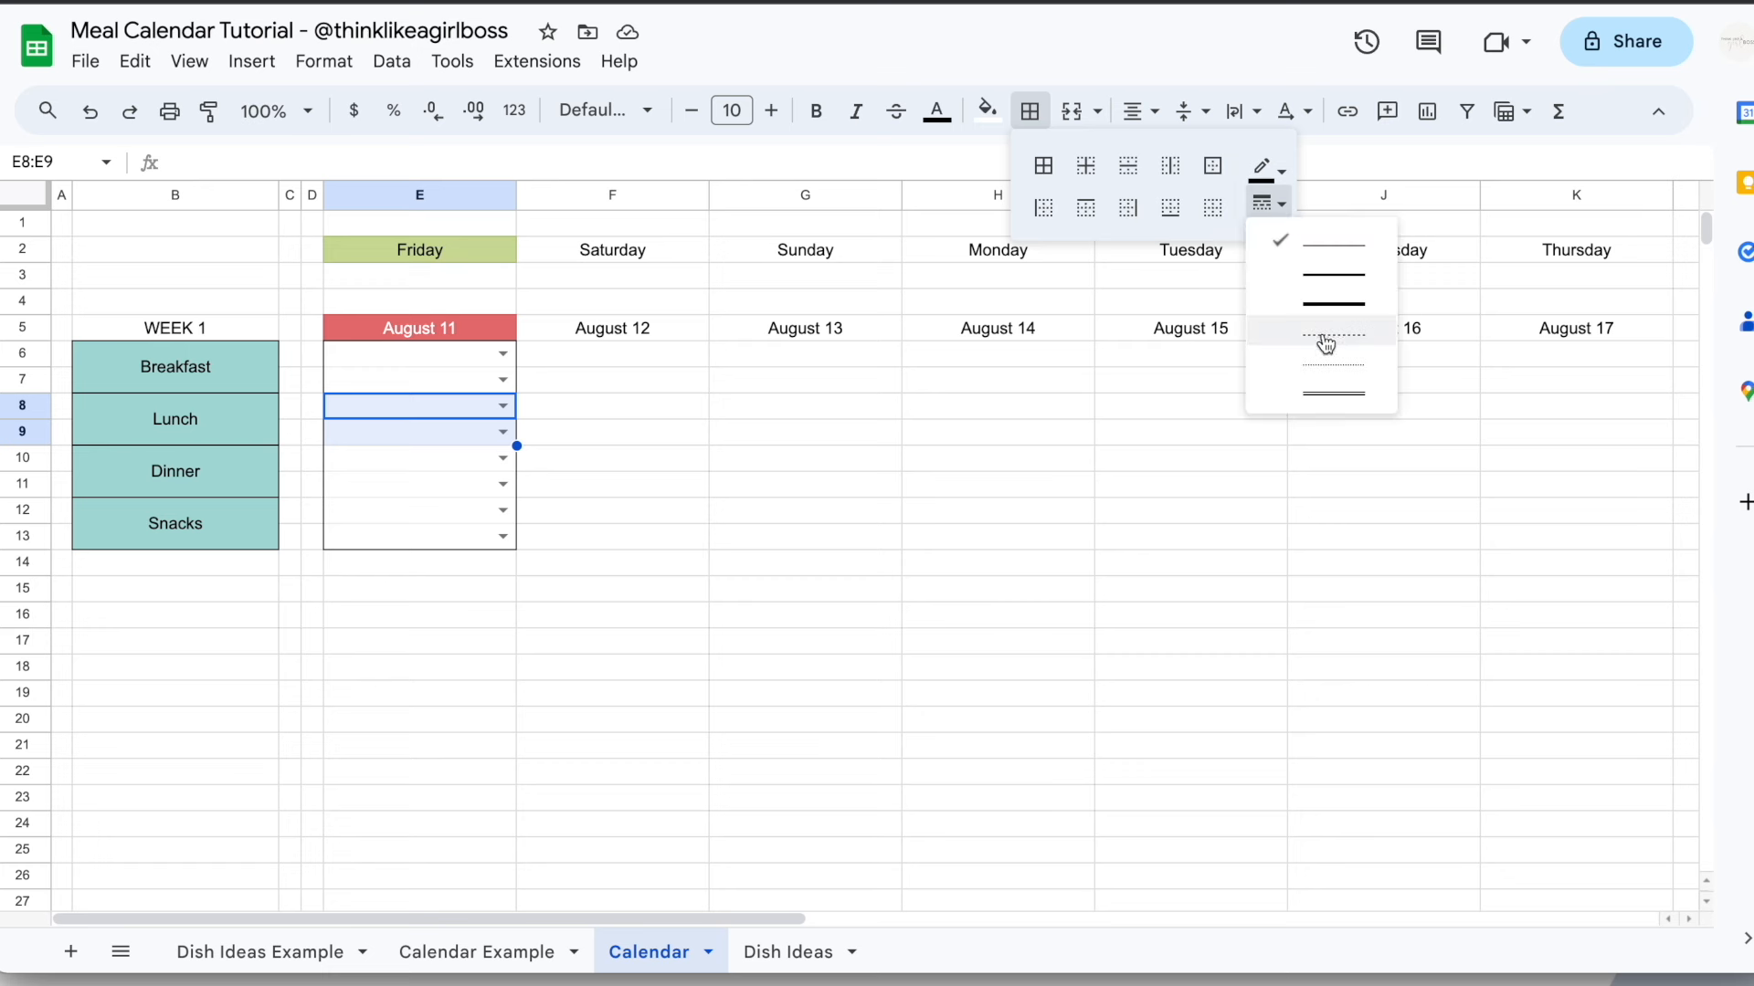
click(1377, 336)
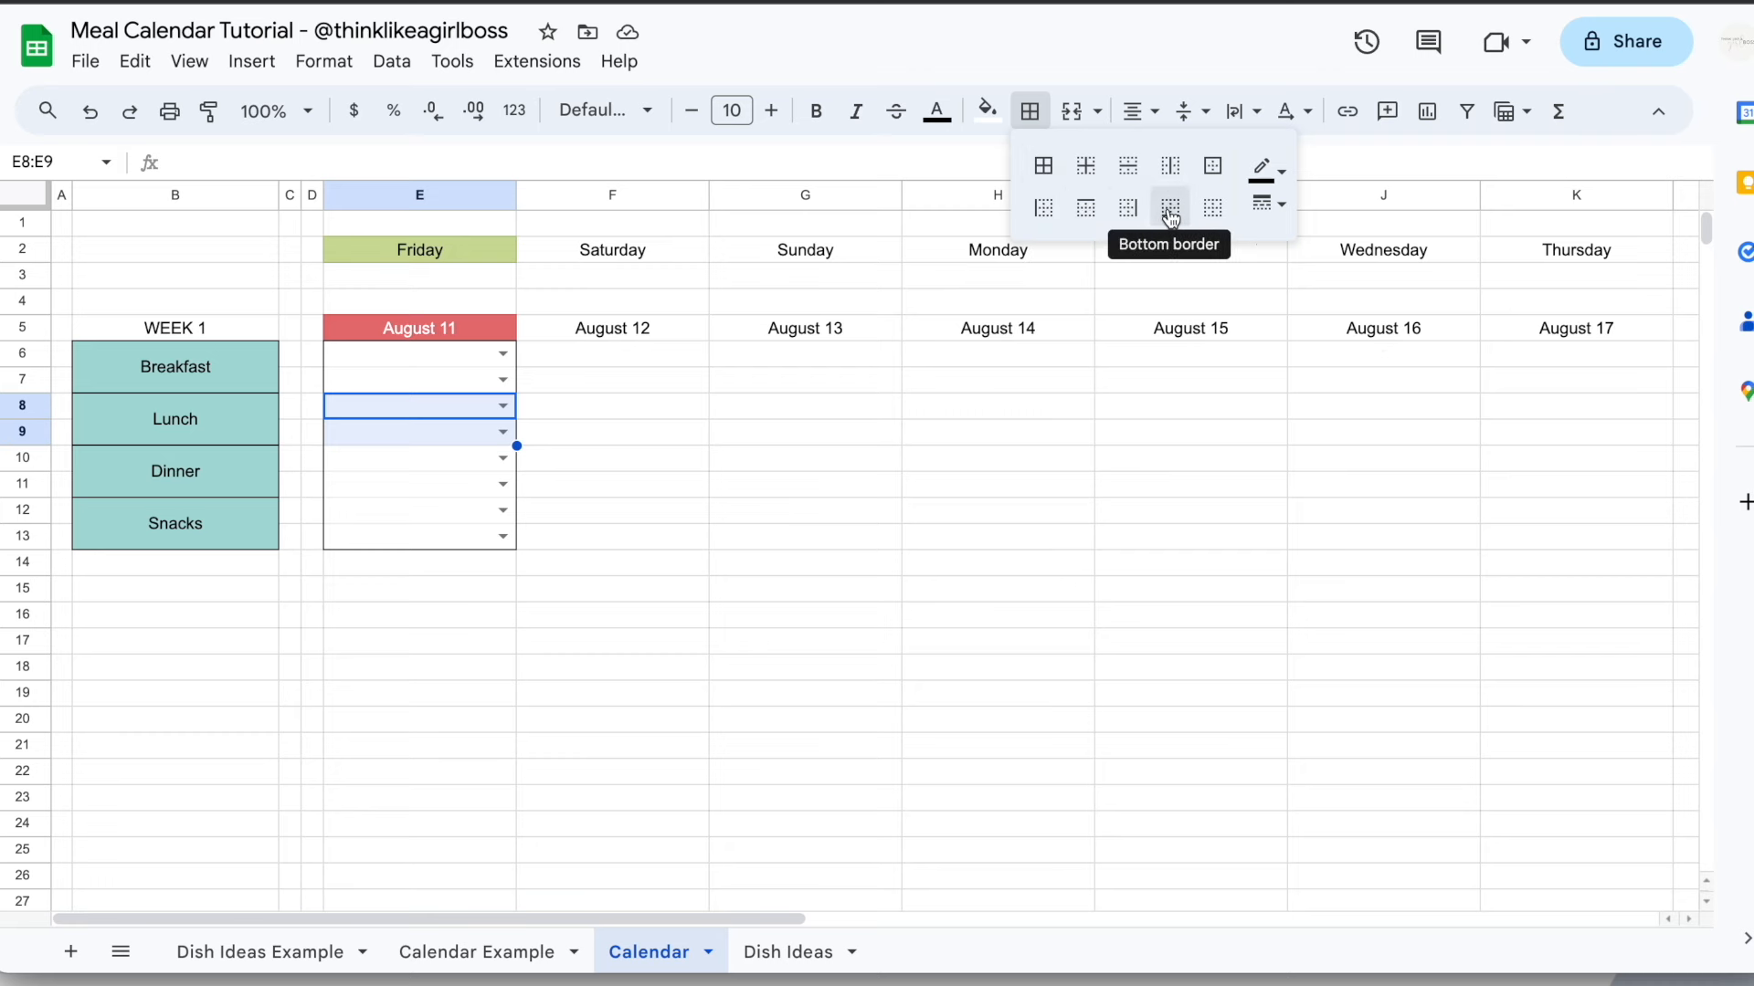
click(1086, 213)
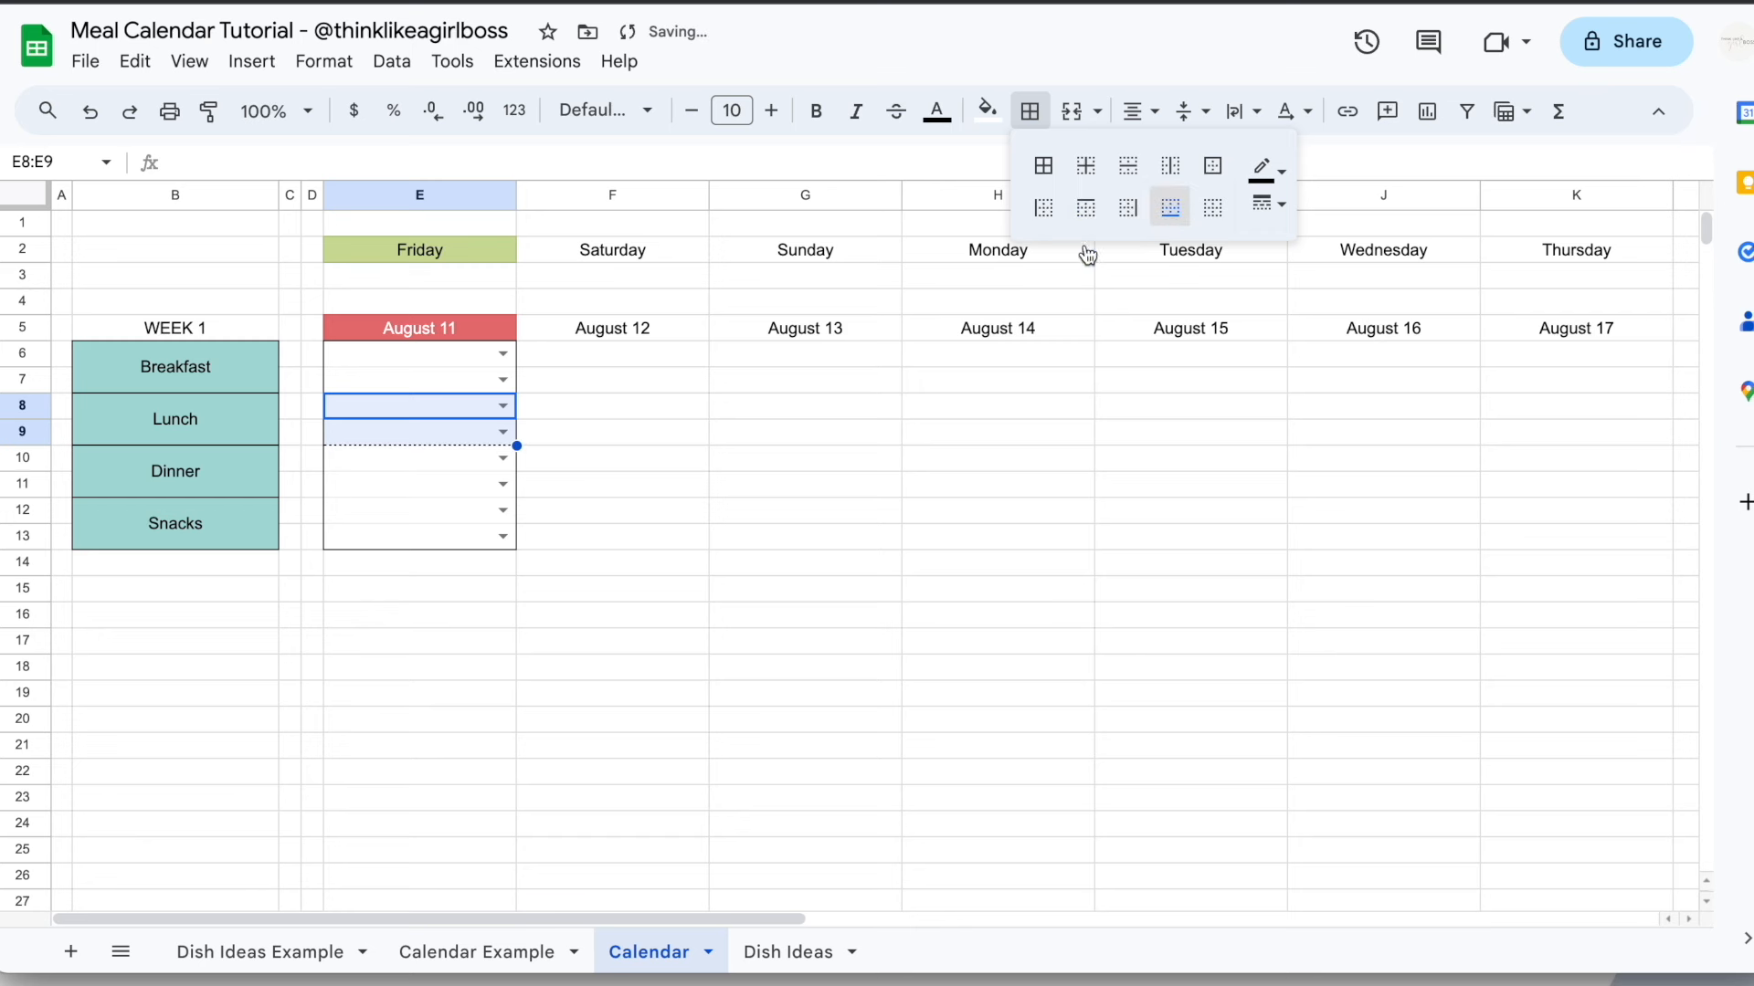
click(647, 469)
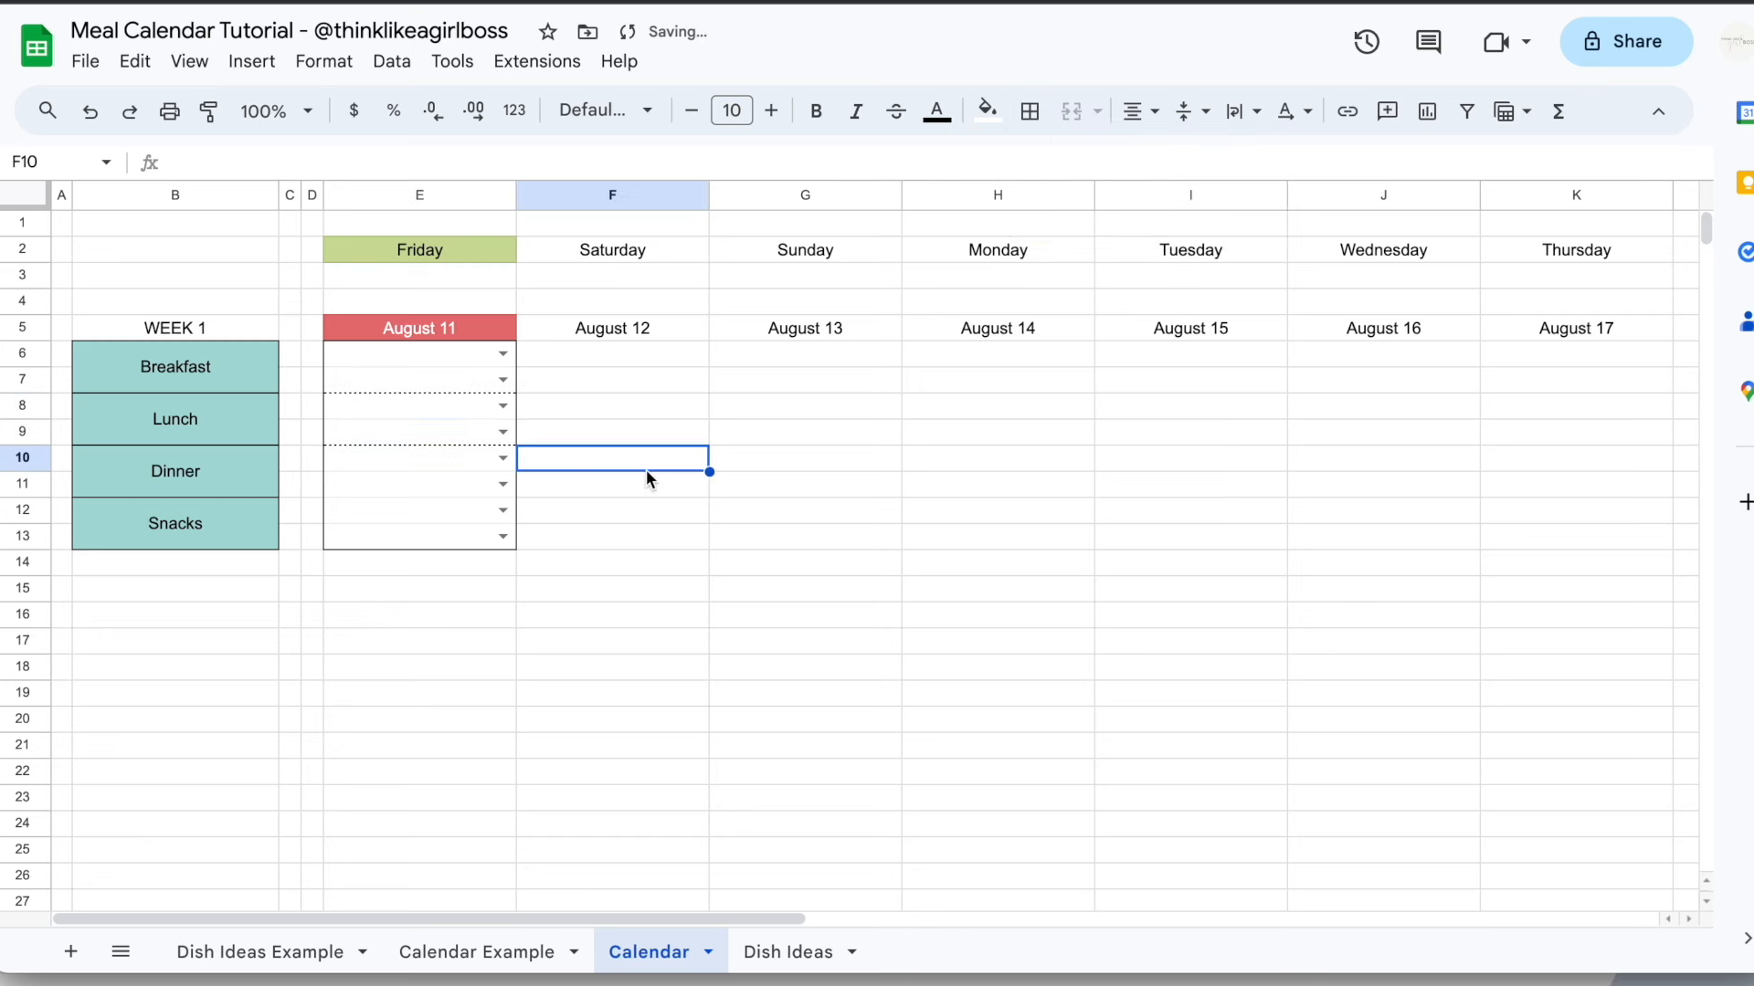
click(715, 430)
key(Down)
key(Down)
Add a black dashed border below E11 to divide Friday's dinner and snack cells
click(436, 486)
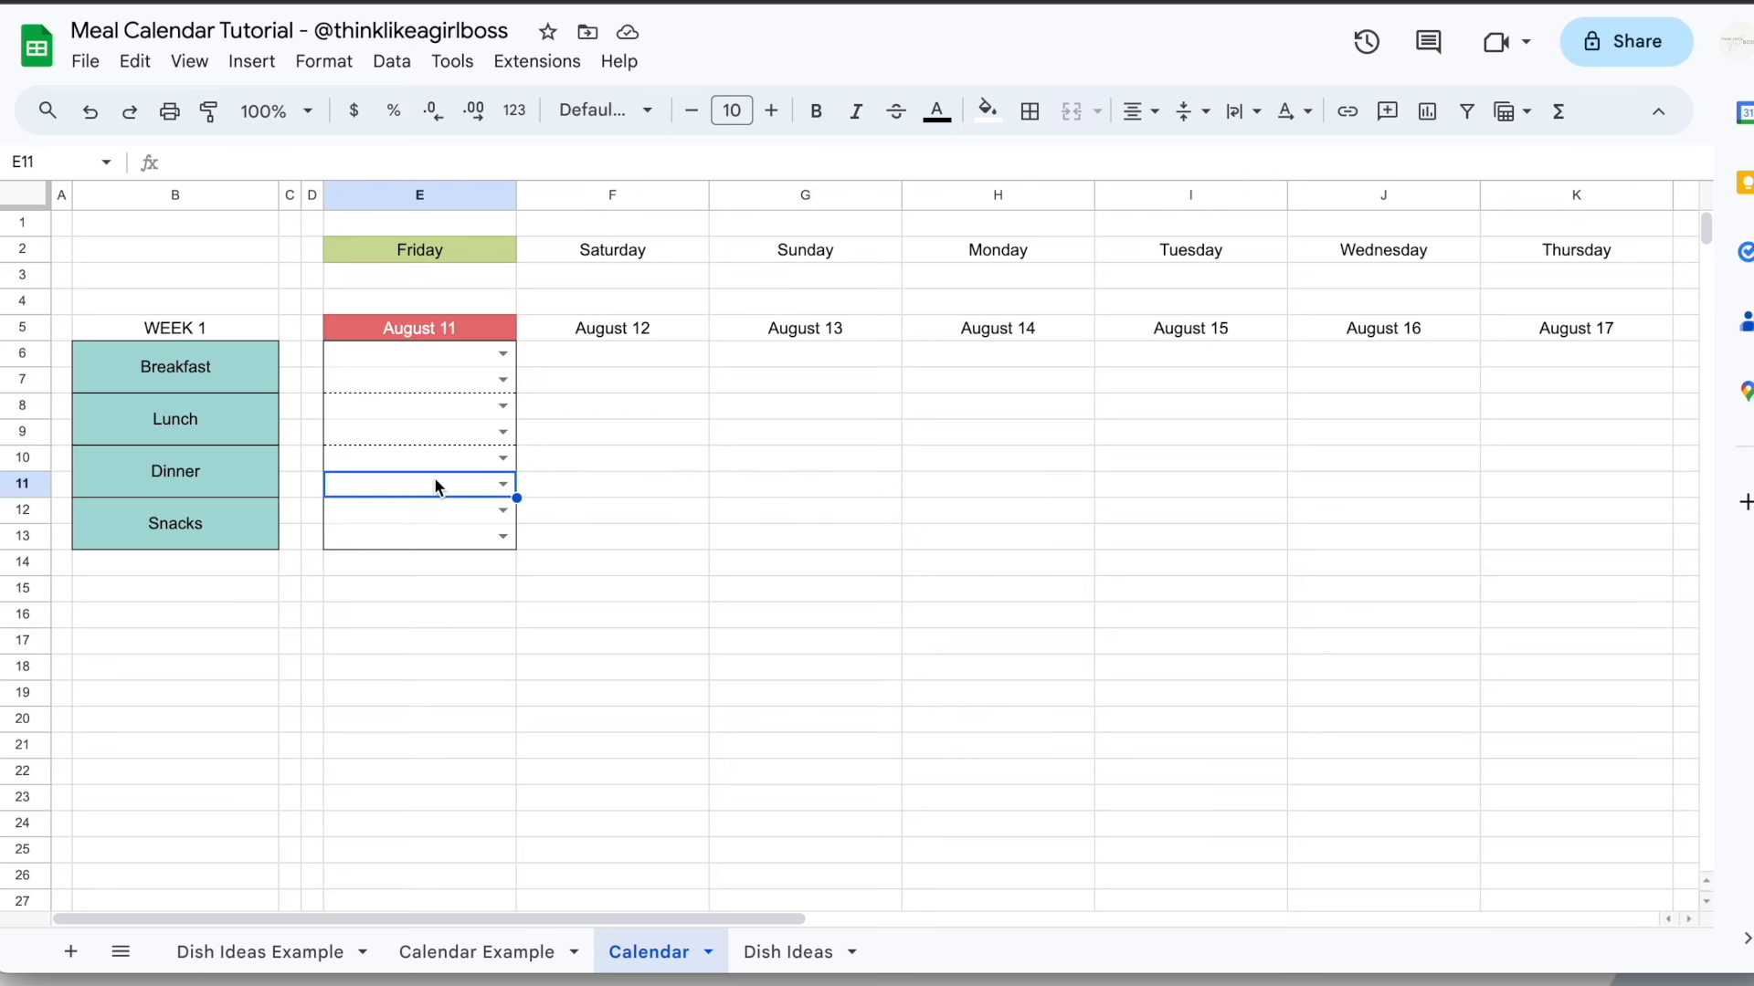
click(1031, 111)
click(1172, 207)
click(786, 508)
key(Up)
key(Up)
key(Up)
key(Up)
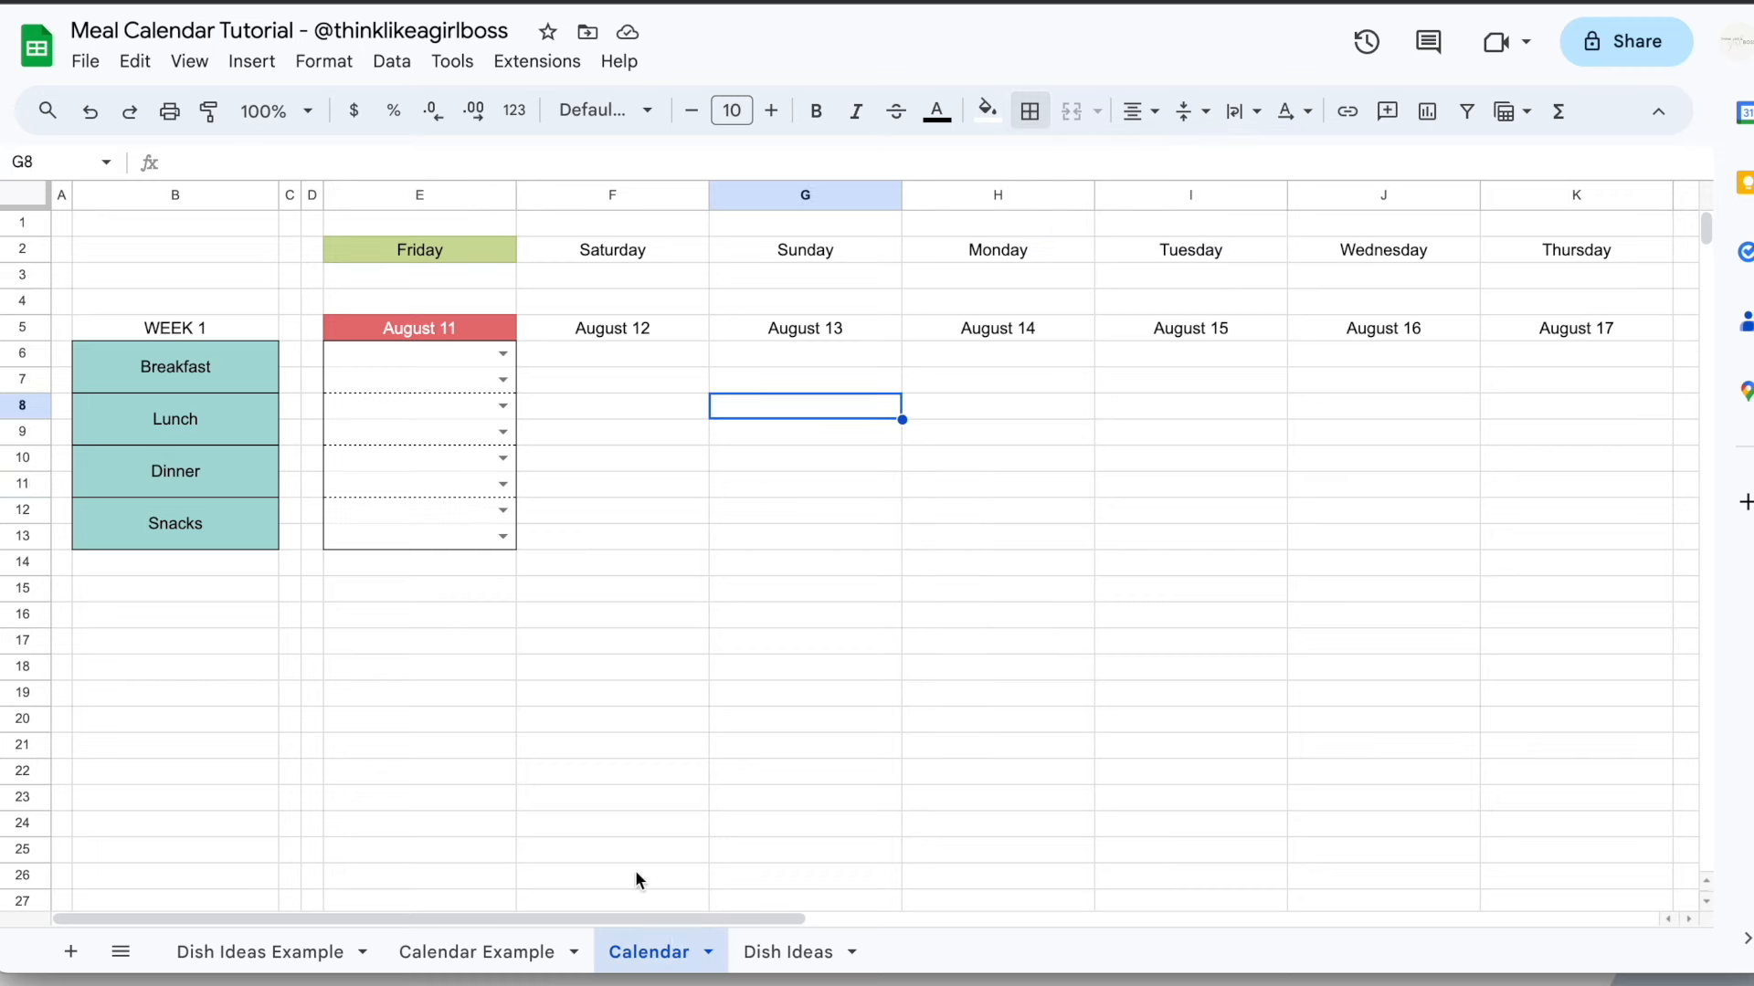
Set the font size of the August 11 date in E5 to 12
click(411, 338)
click(733, 109)
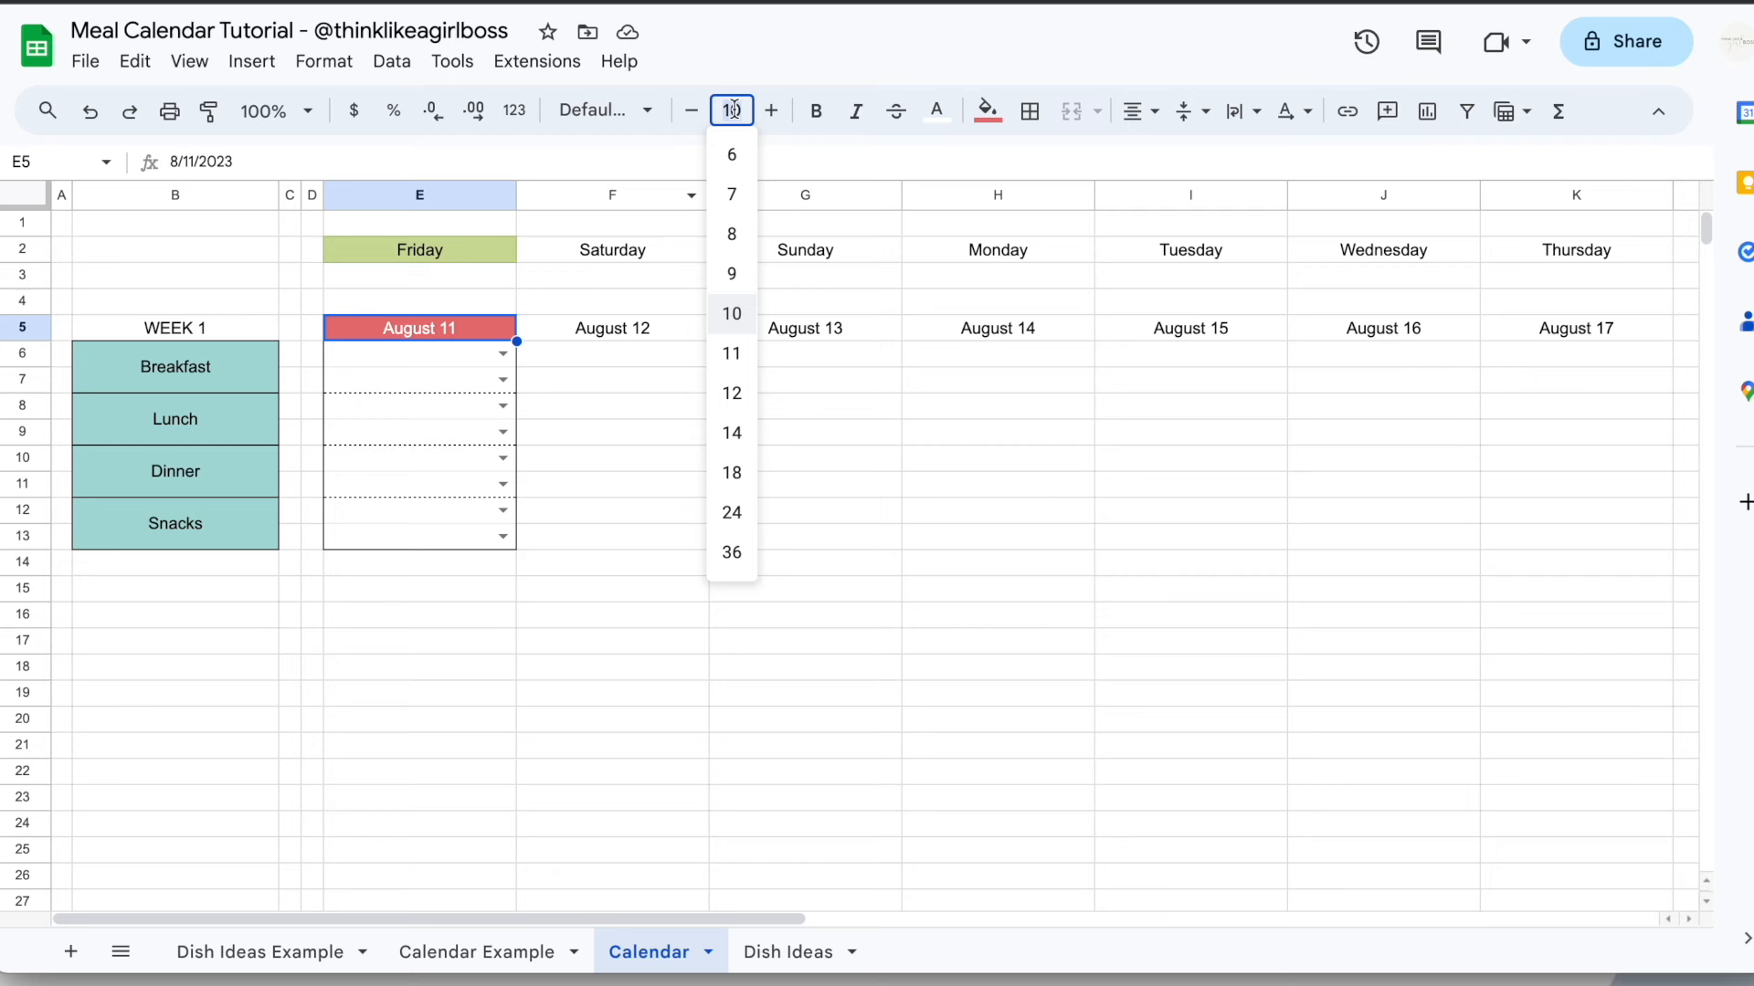
text(12)
key(Return)
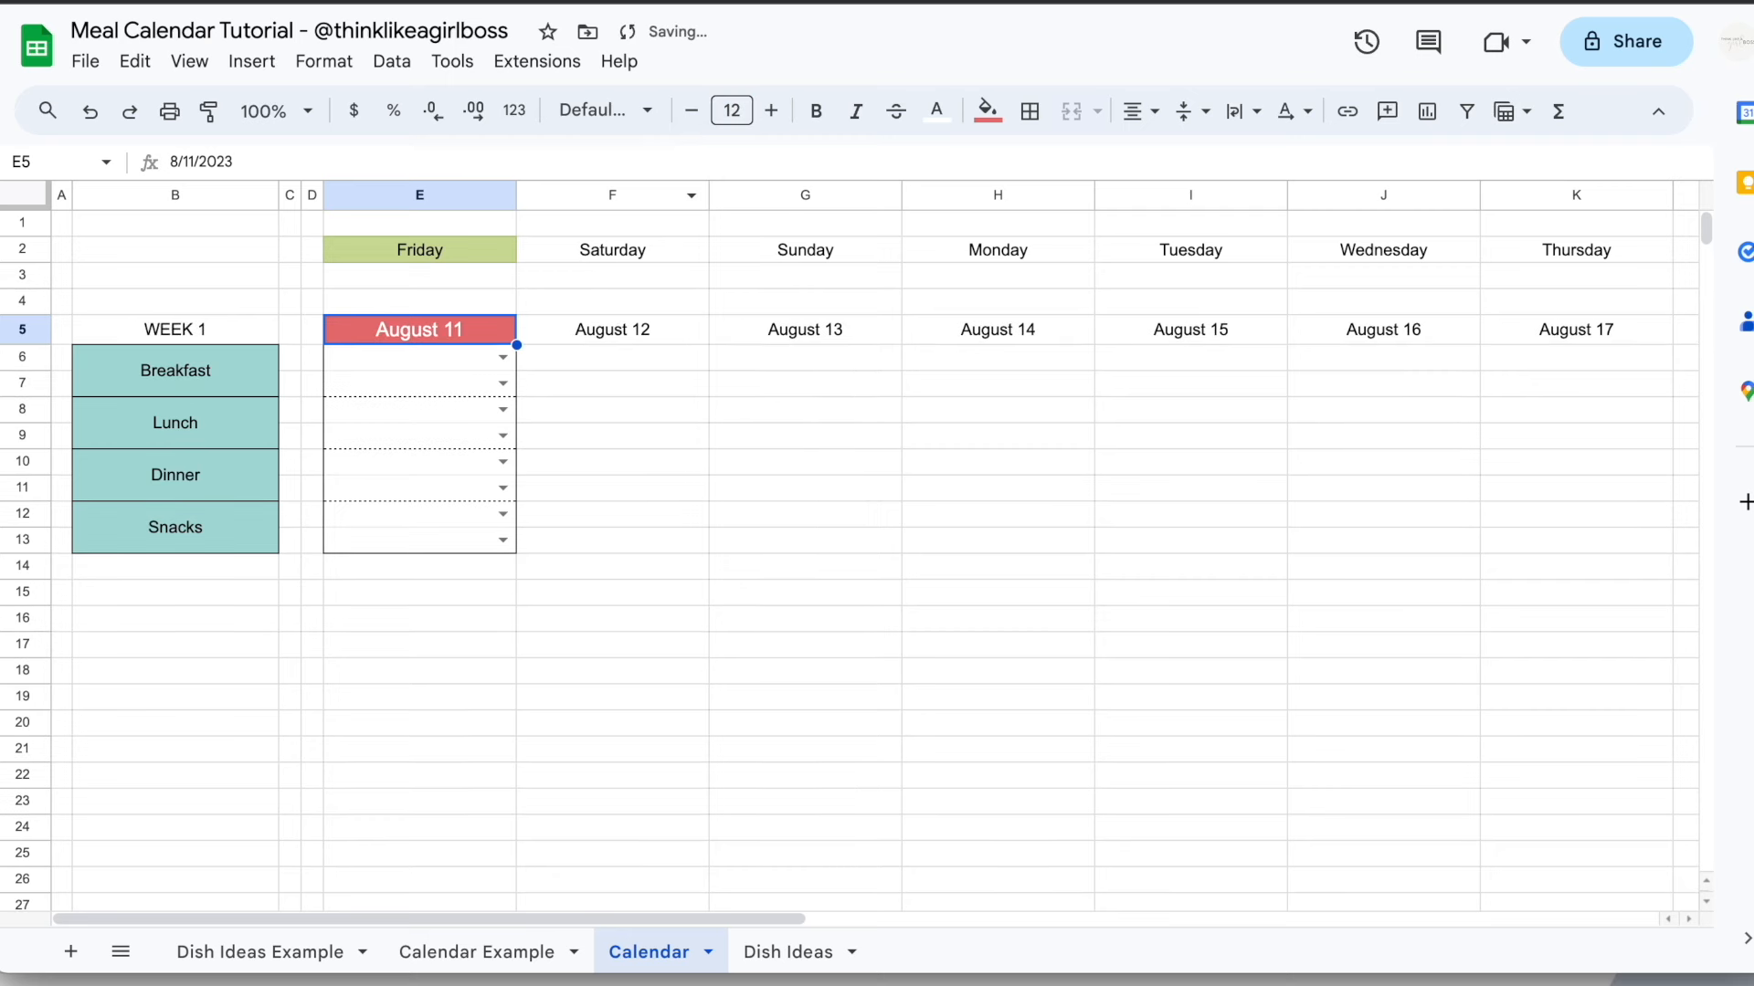
Set the WEEK 1 label in B5 to font size 12 and make it bold
click(175, 329)
click(732, 109)
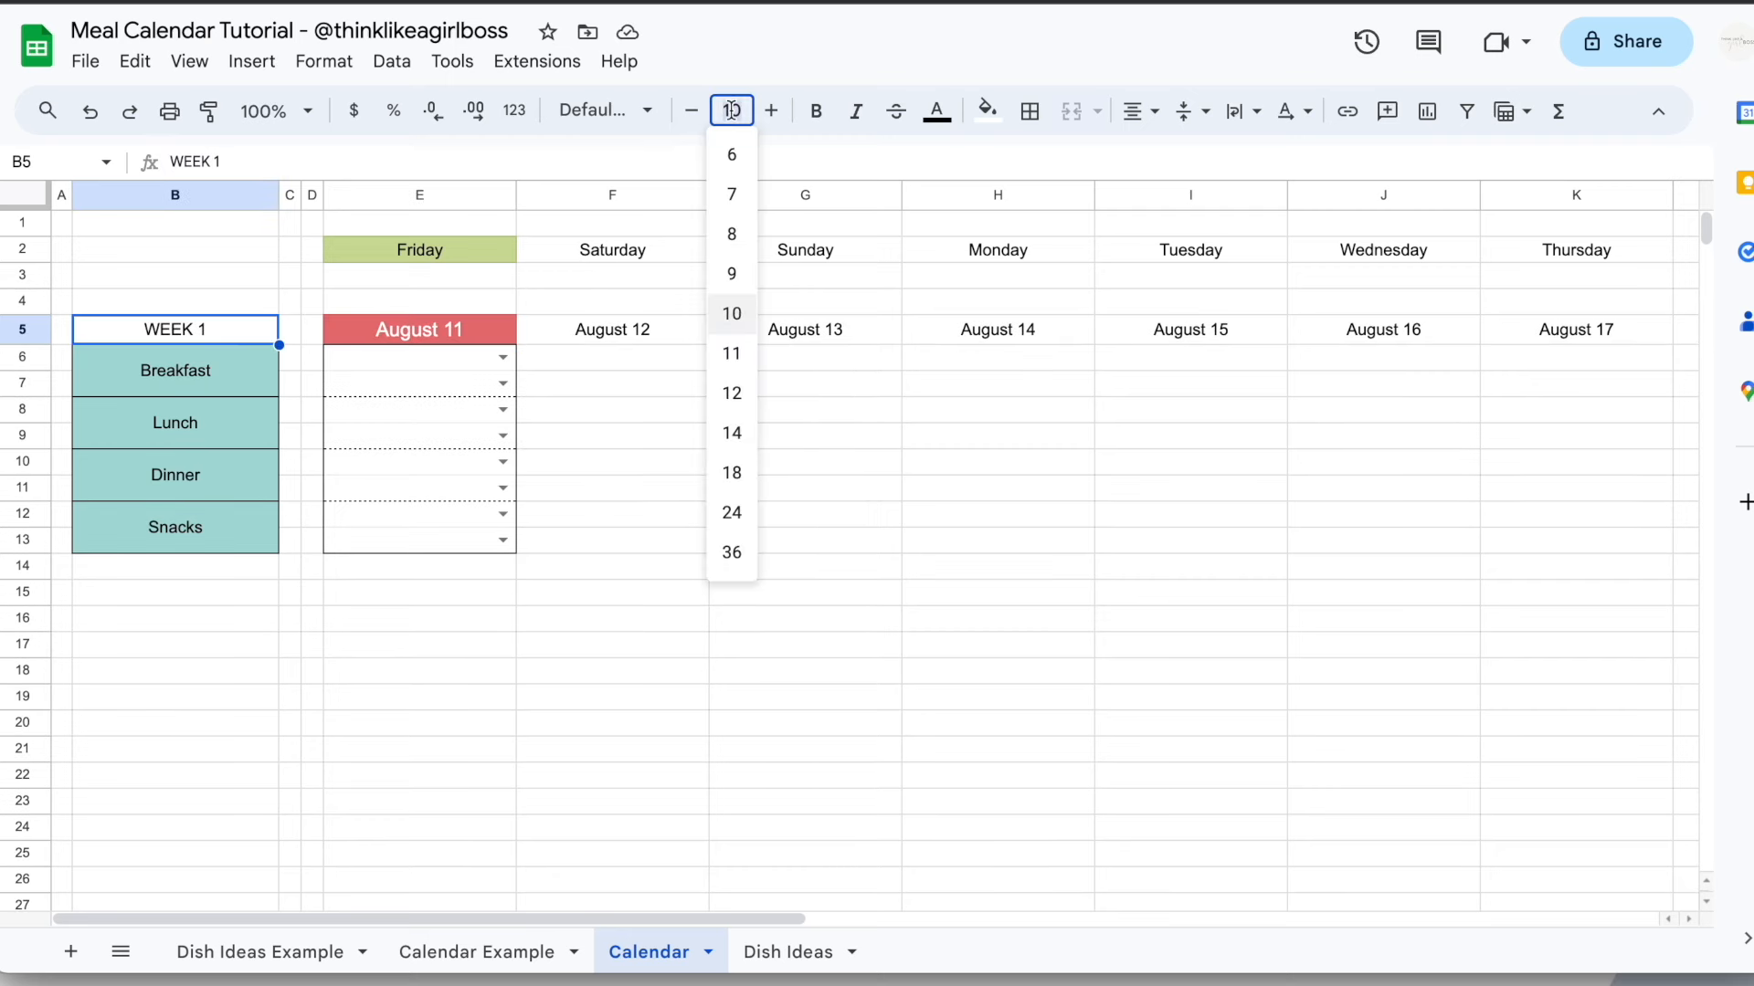
text(12)
key(Return)
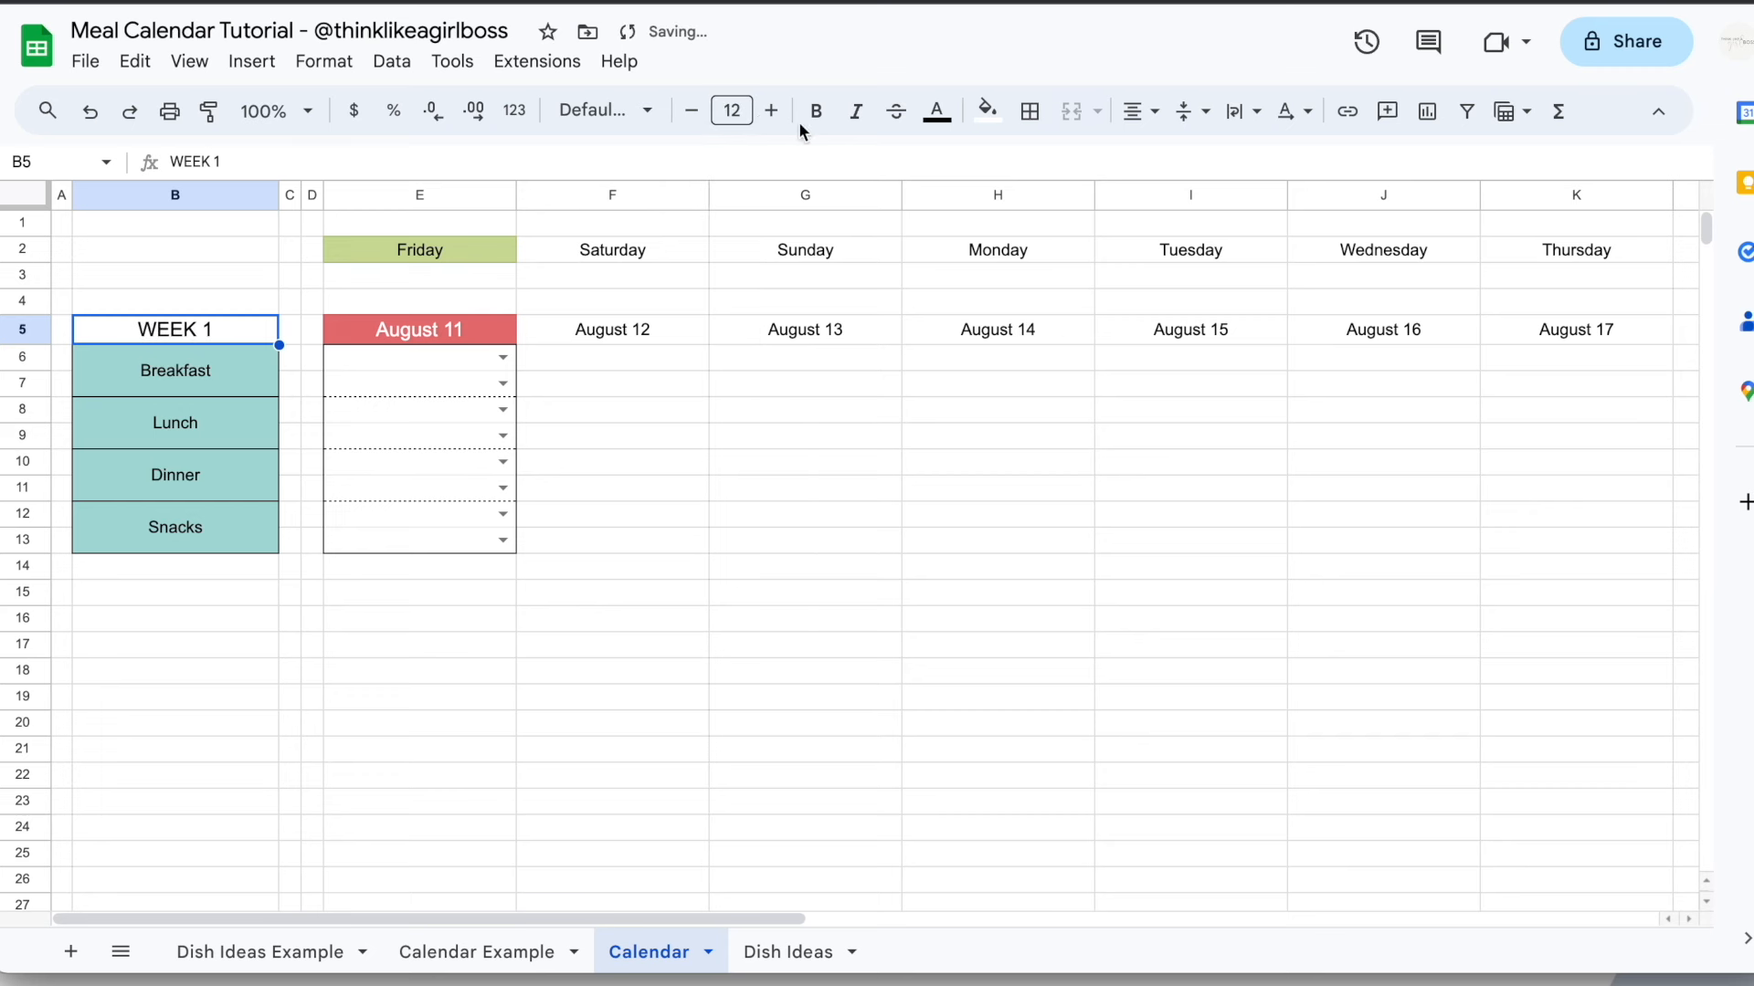
click(817, 113)
Set the font size of the Breakfast, Lunch, Dinner and Snacks labels in B6:B13 to 11
click(256, 393)
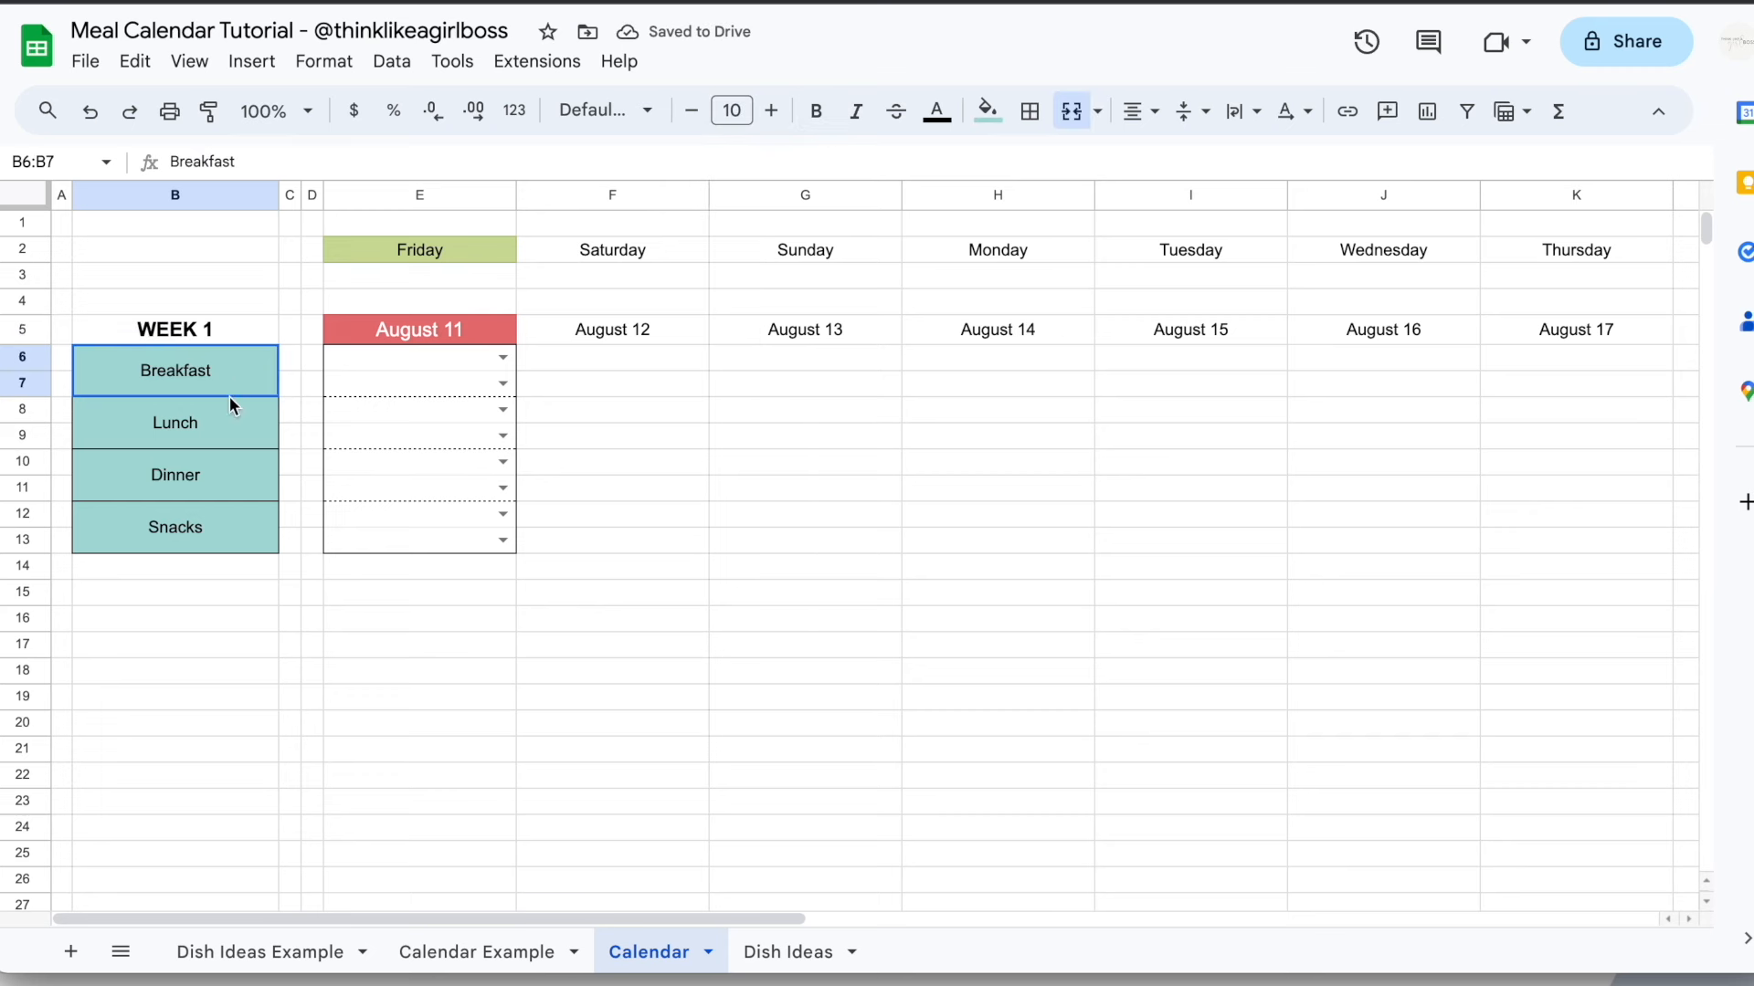
drag(228, 396, 215, 520)
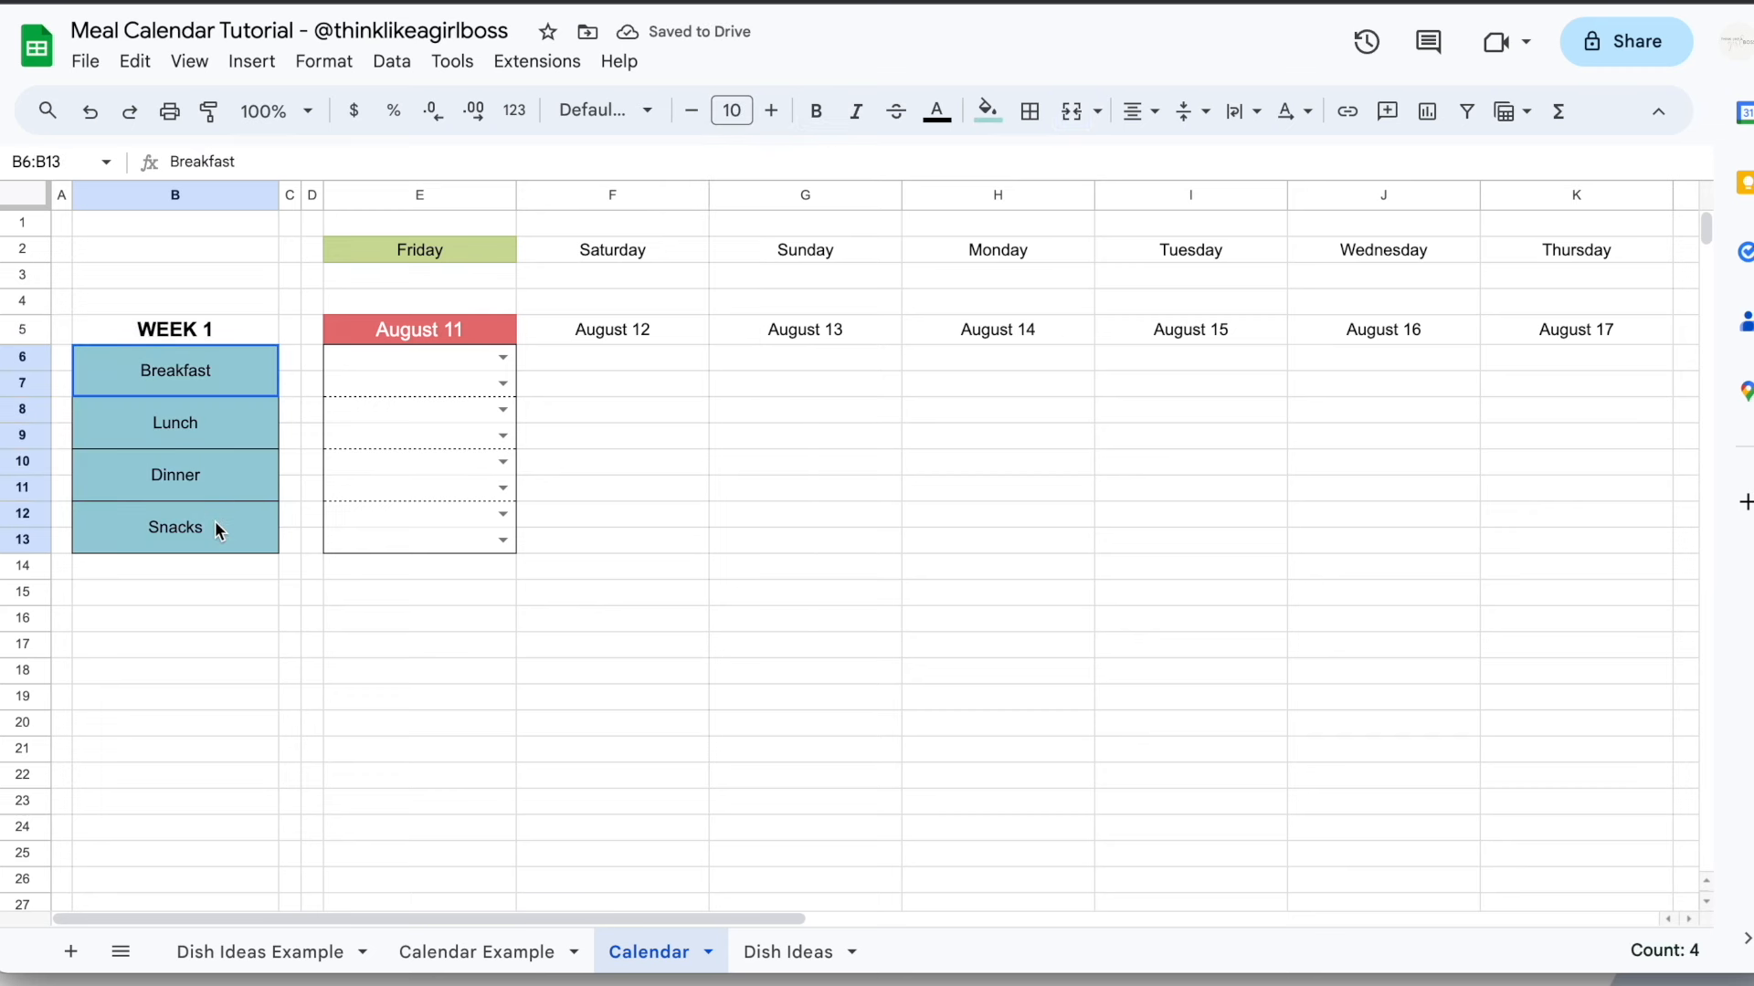
click(723, 110)
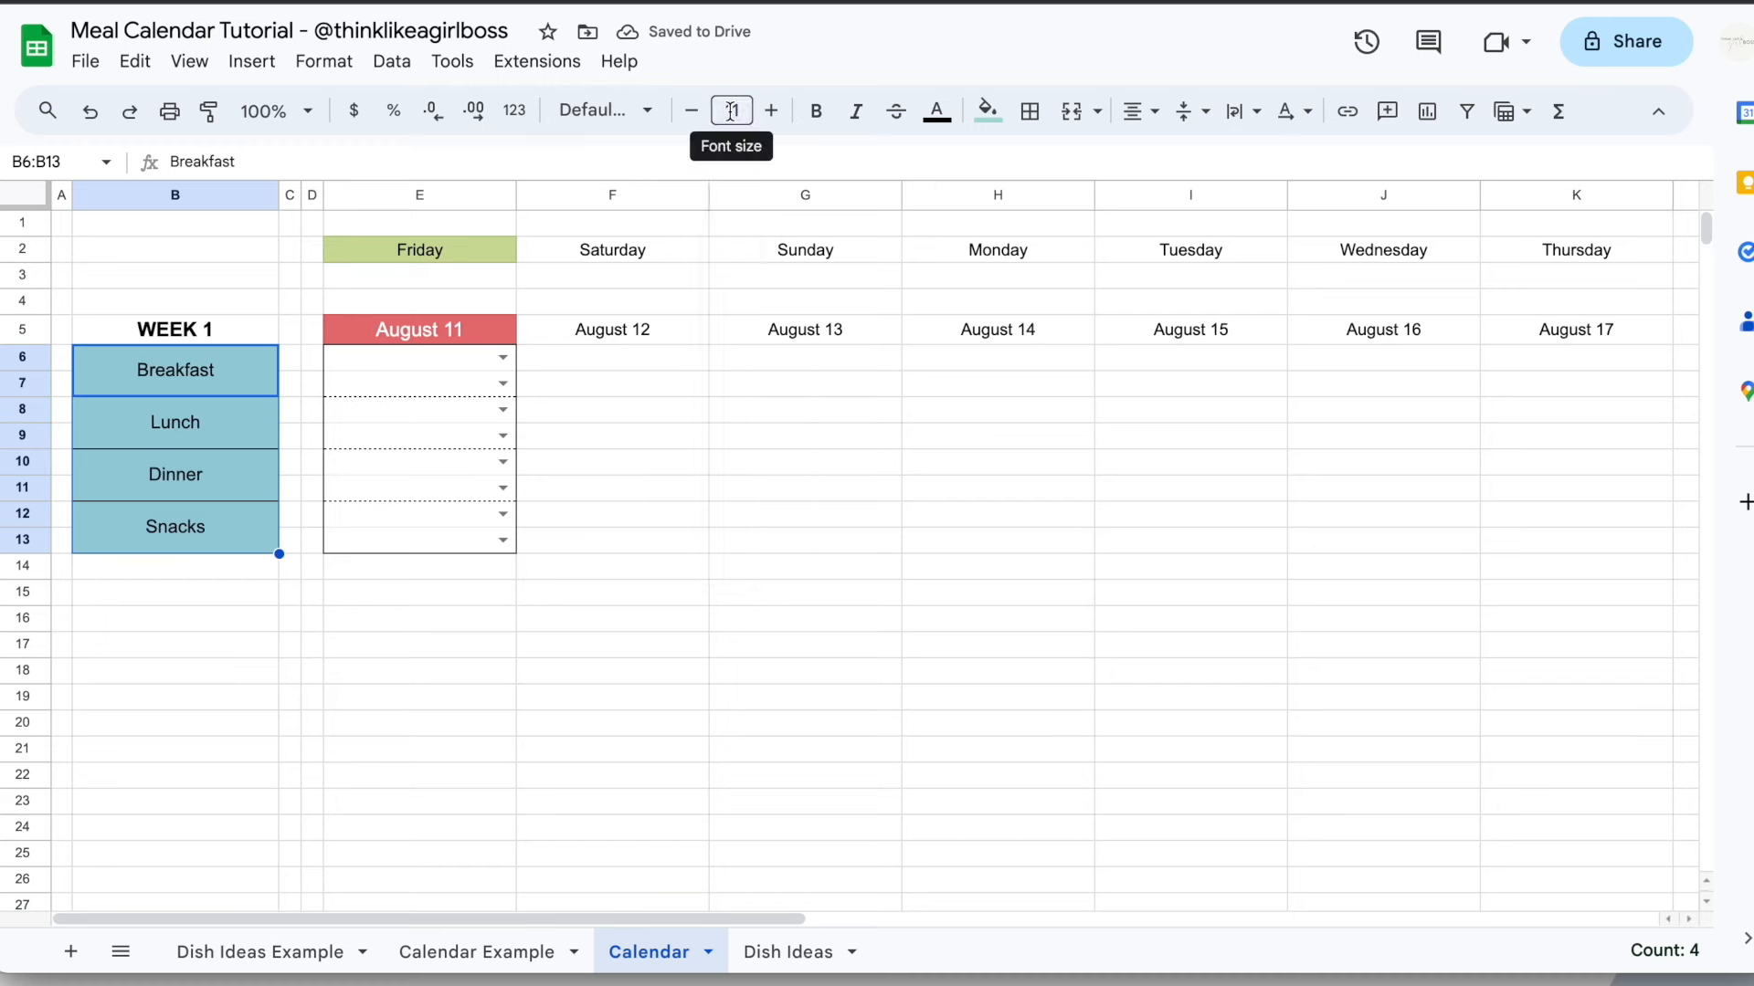
click(731, 110)
text(11)
key(Return)
Set the font size of the Friday heading in E2 to 12
click(454, 249)
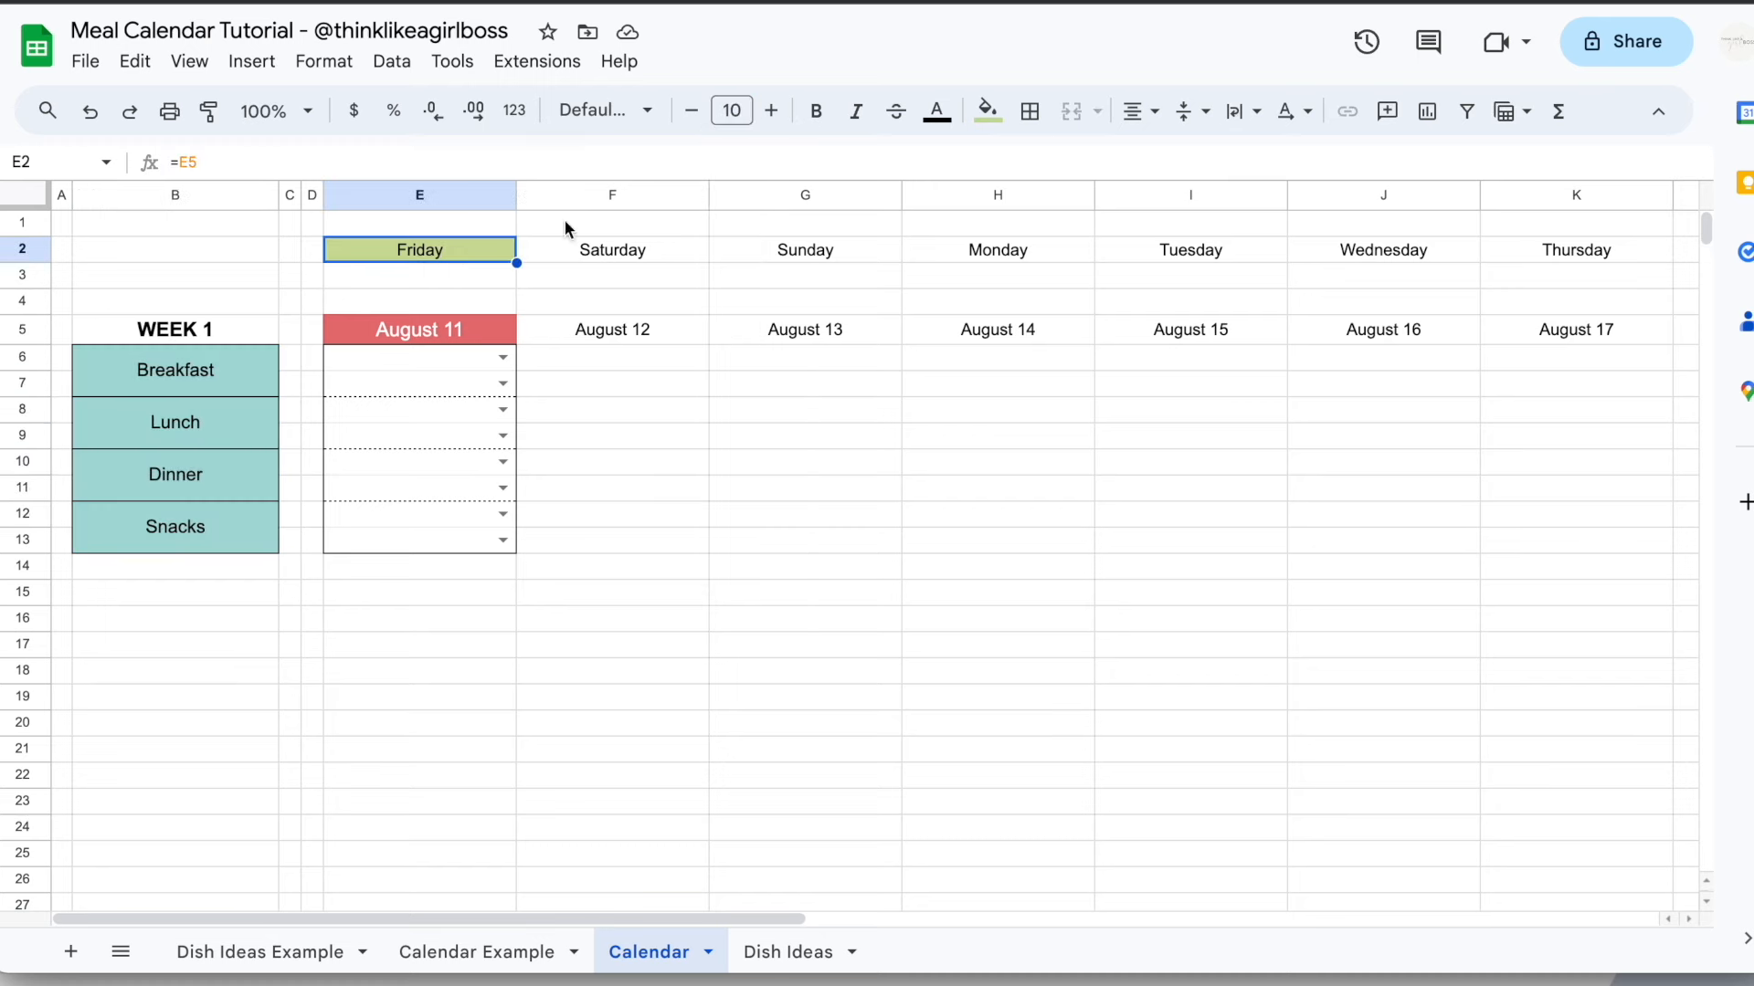
click(731, 111)
text(12)
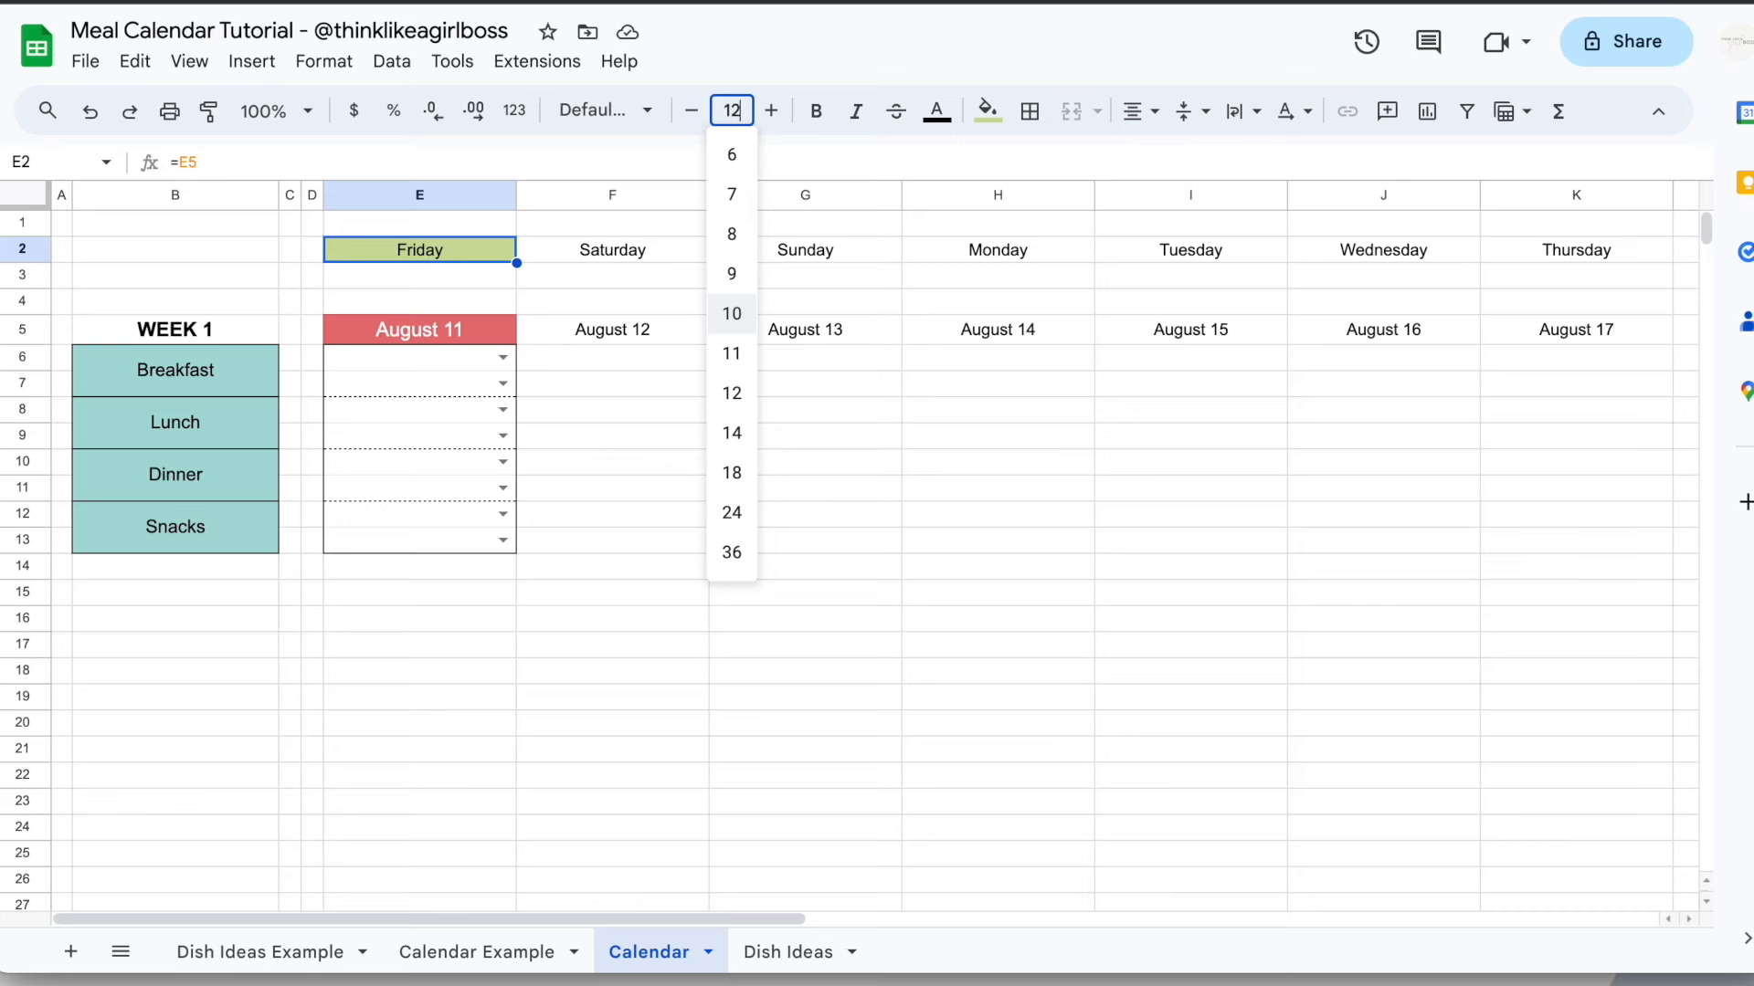
key(Return)
click(658, 384)
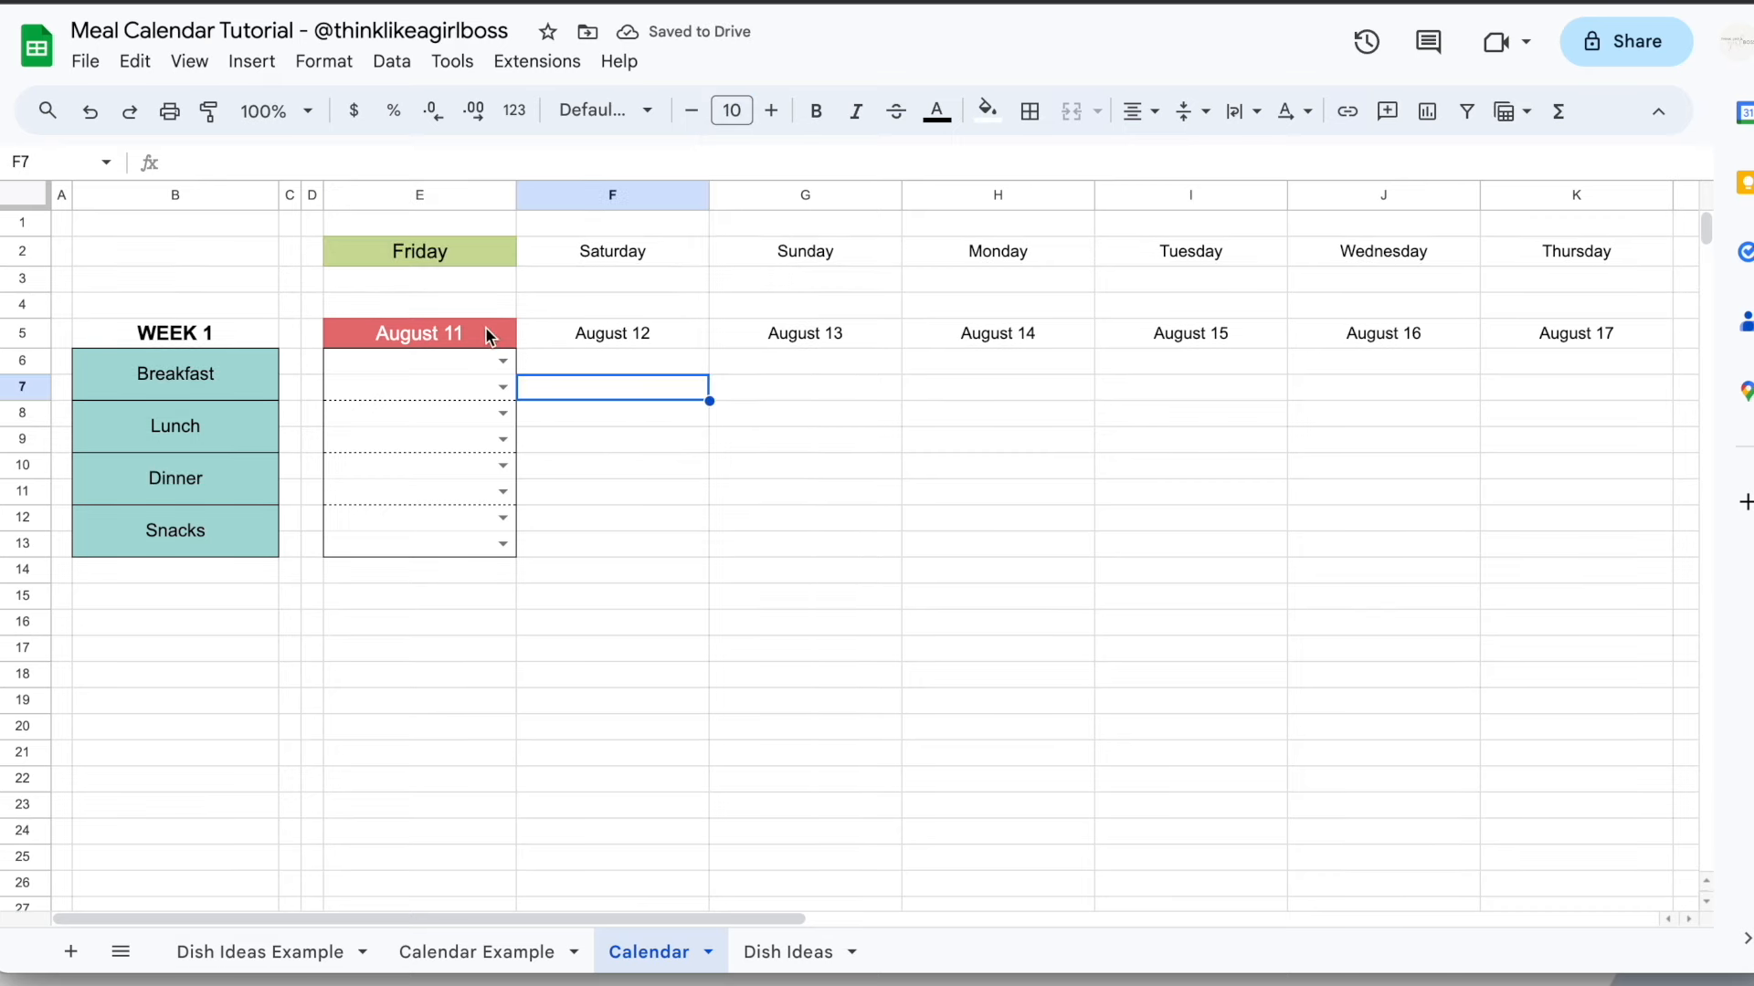
Apply a thin solid black outer border around the August 11 date cell E5
click(462, 333)
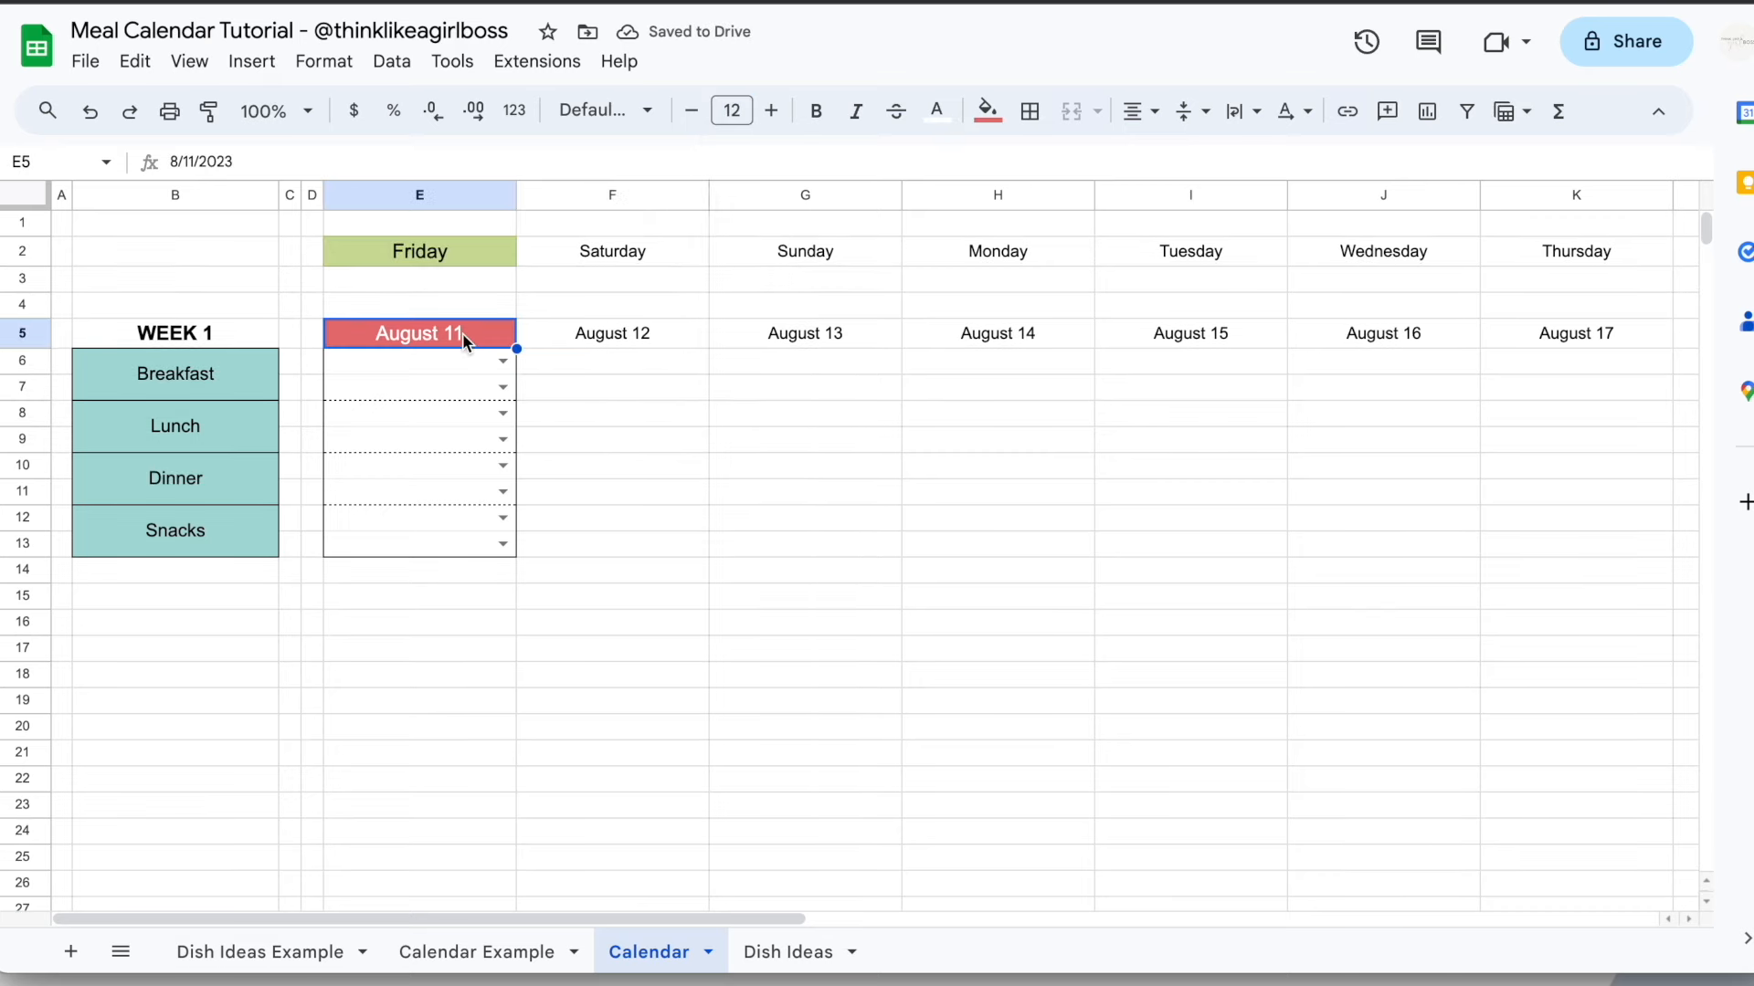
click(1036, 116)
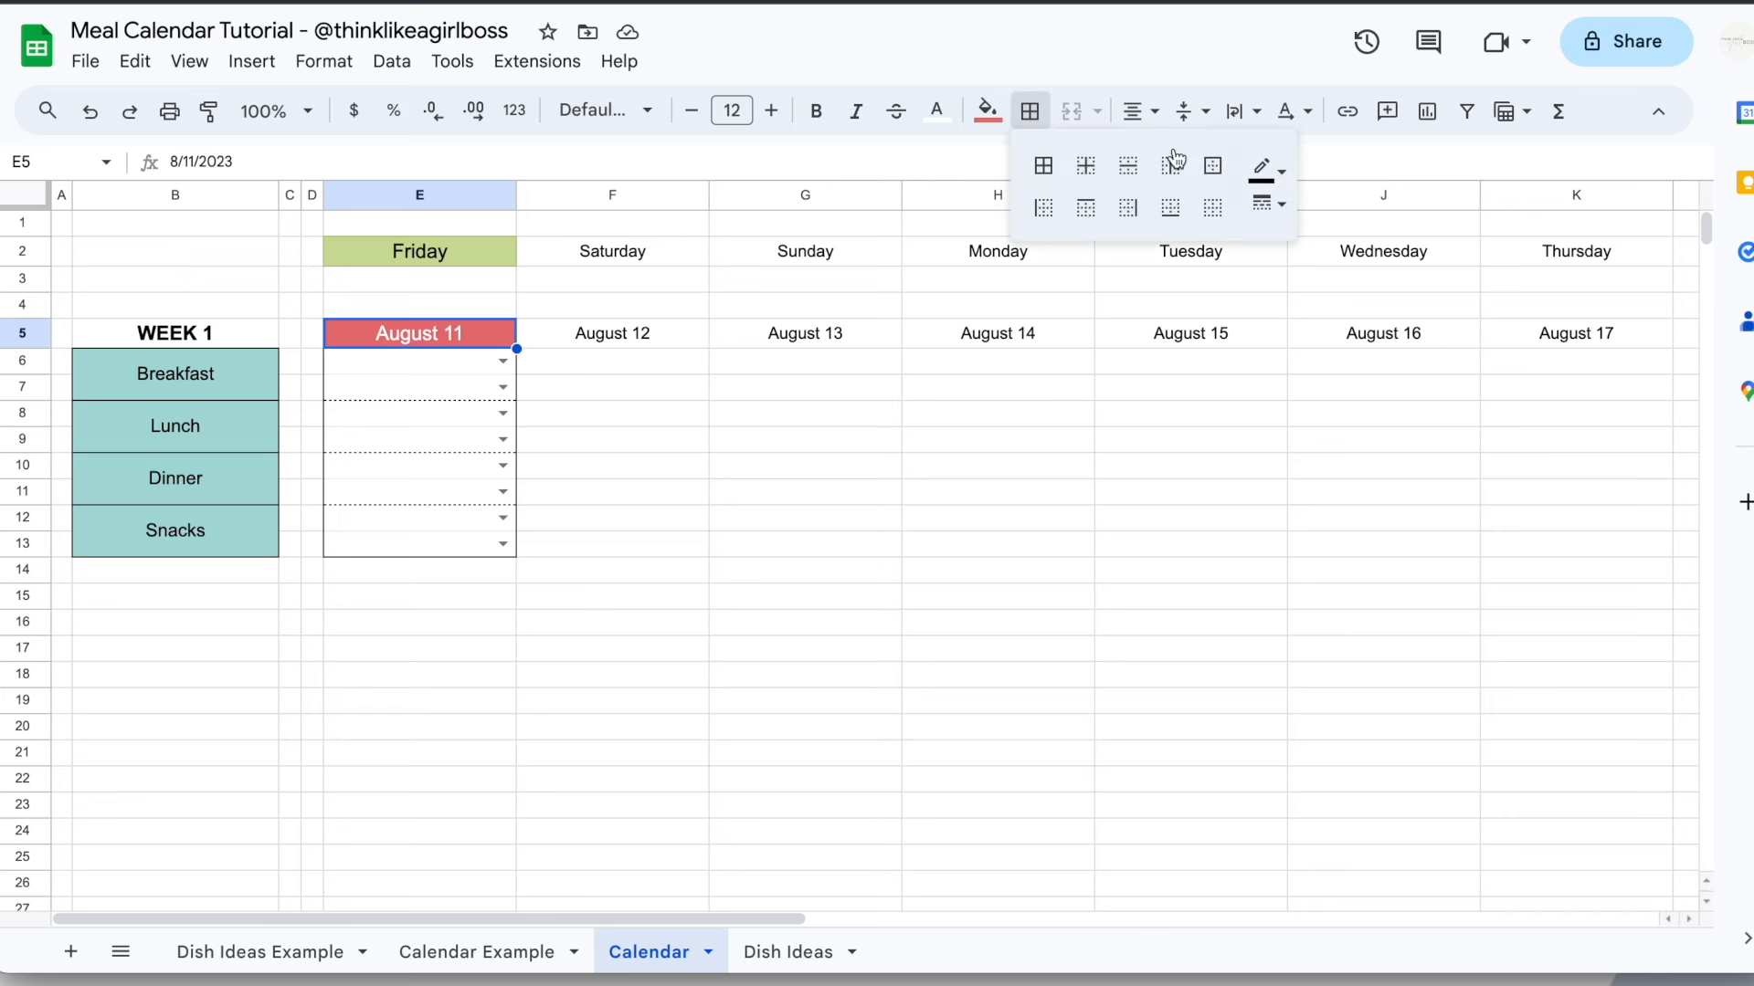
click(1269, 204)
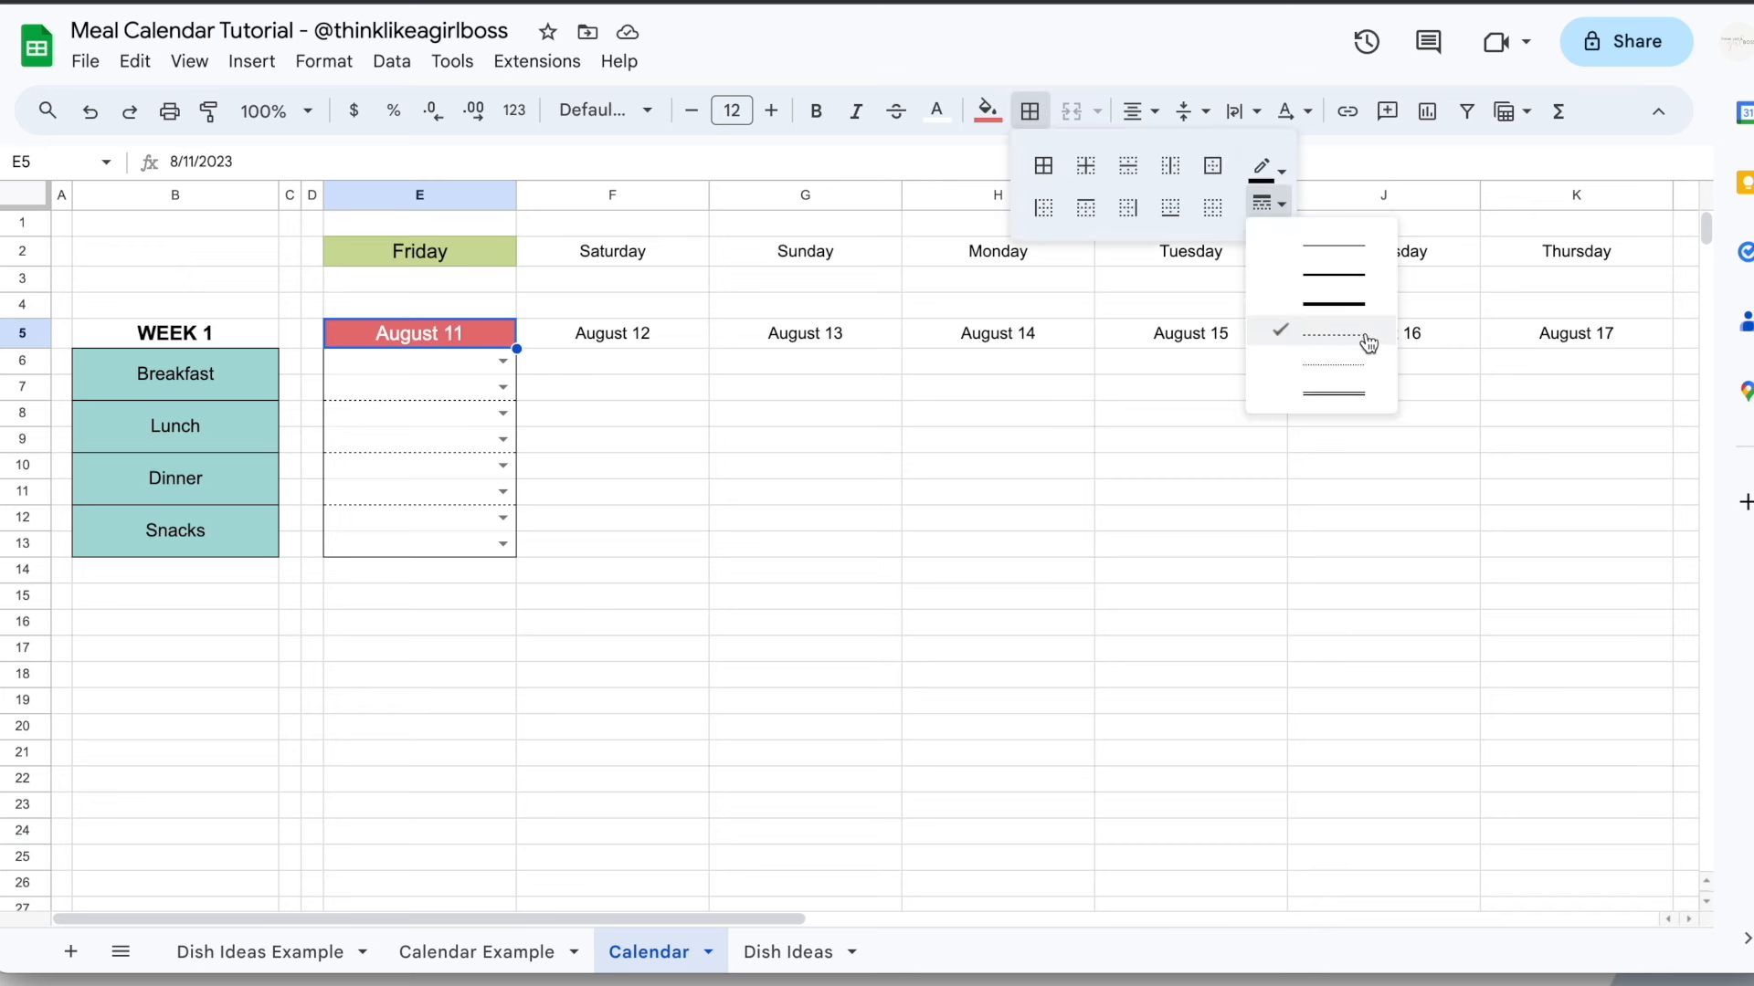
click(1369, 249)
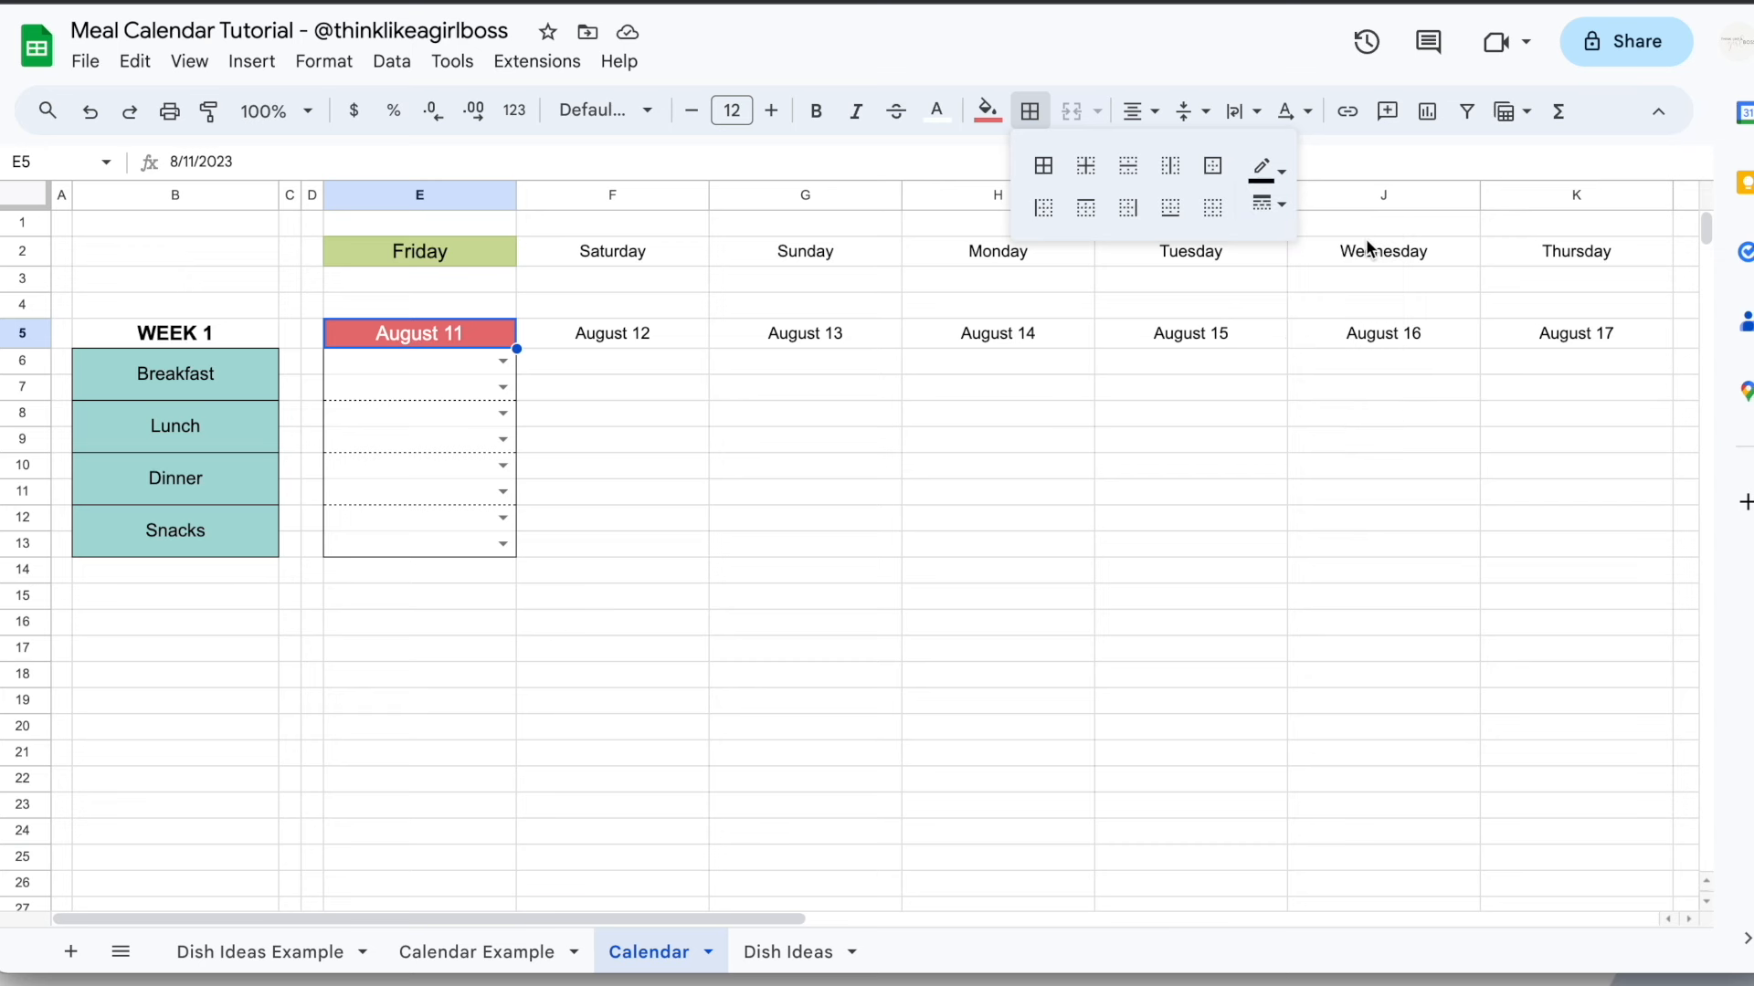
click(1269, 203)
click(1293, 244)
click(1212, 166)
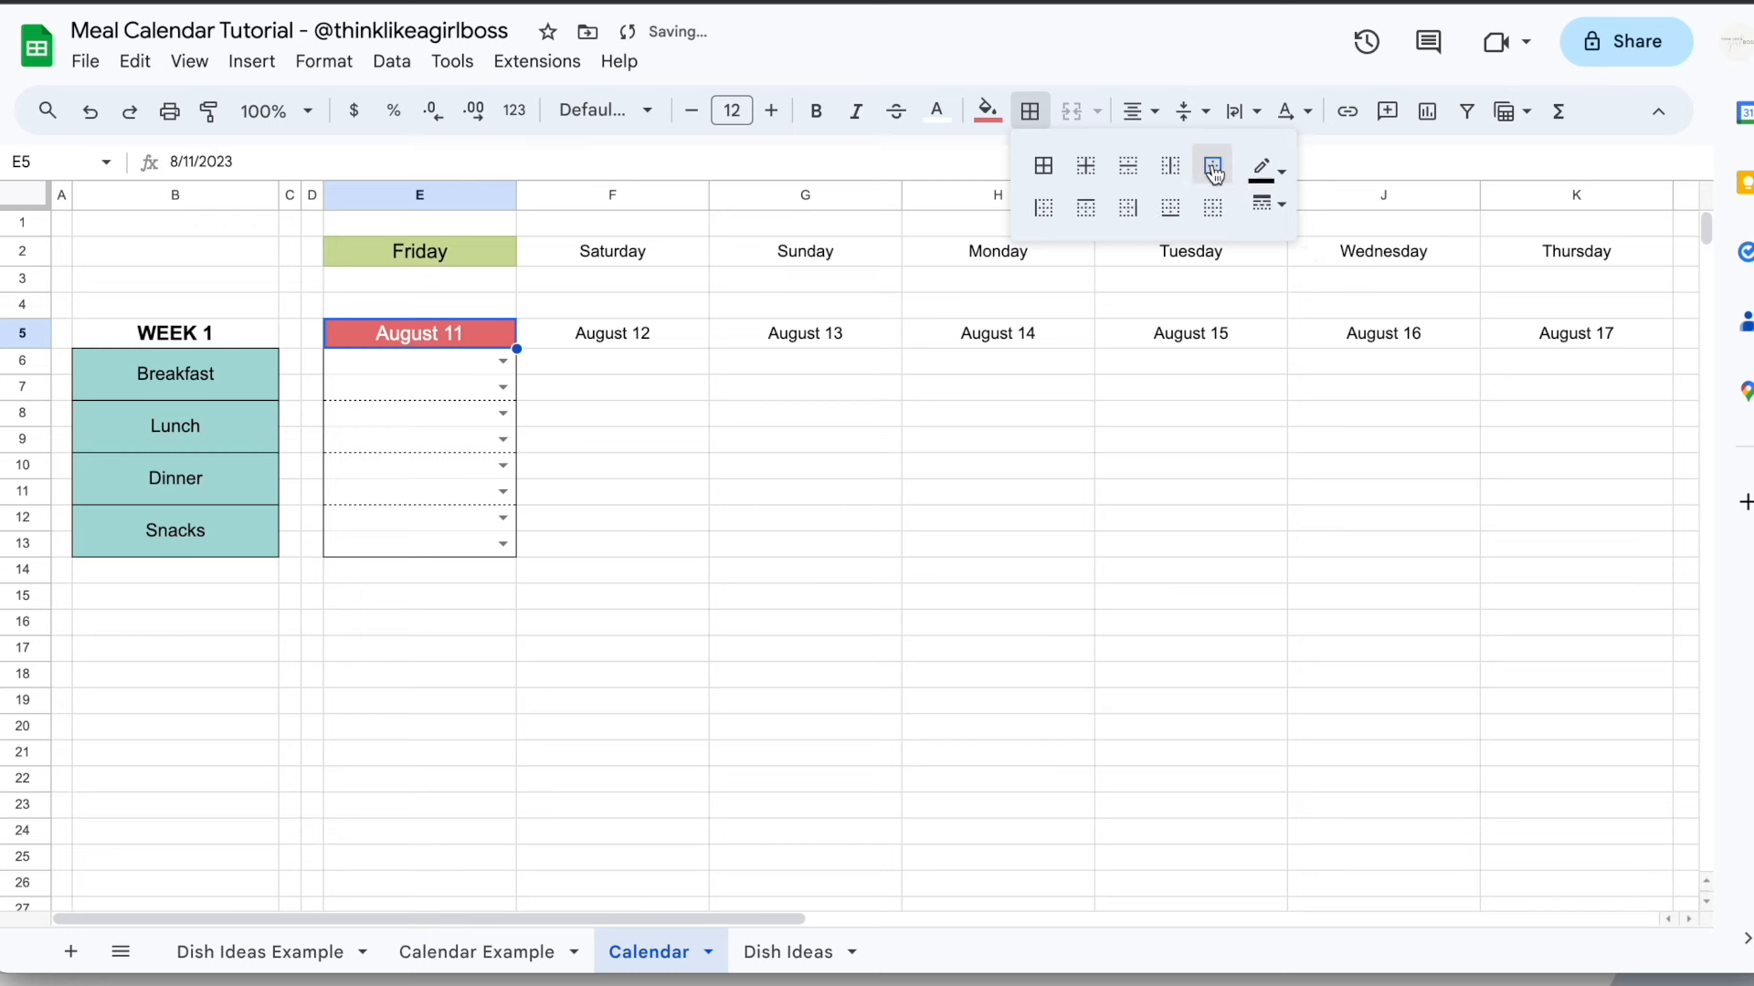
click(778, 470)
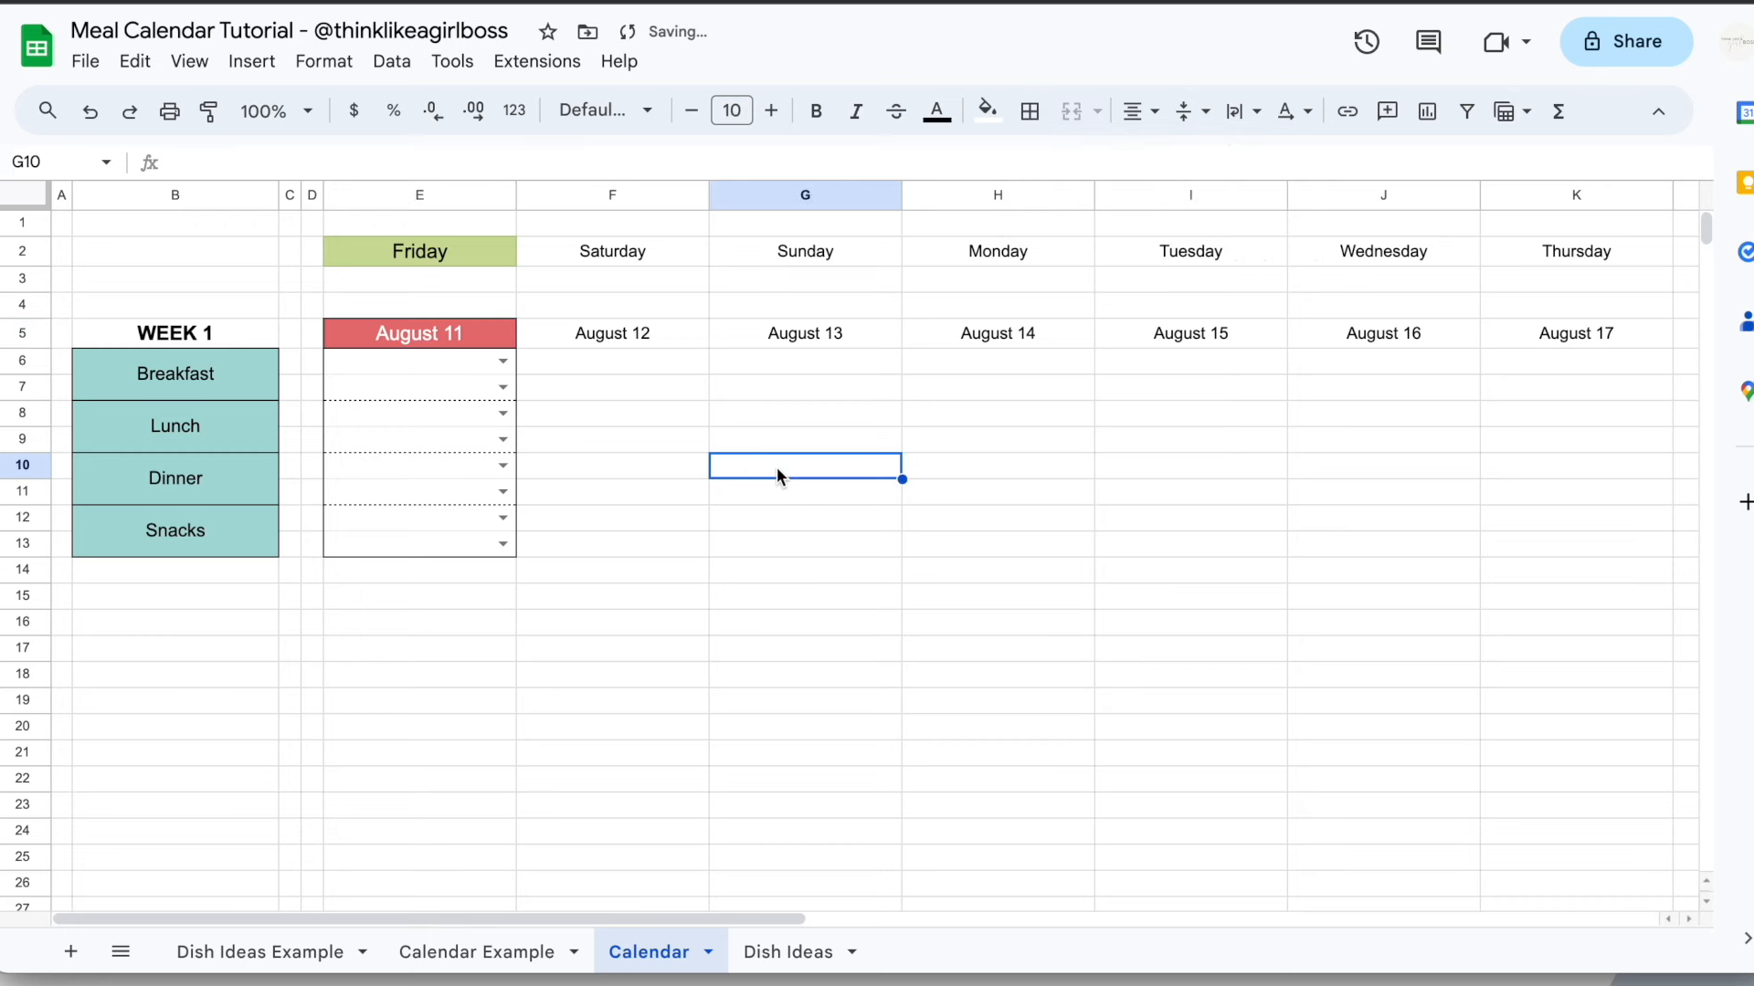
Check the font on the Calendar Example sheet and change the whole Calendar sheet's font to Quicksand
click(516, 955)
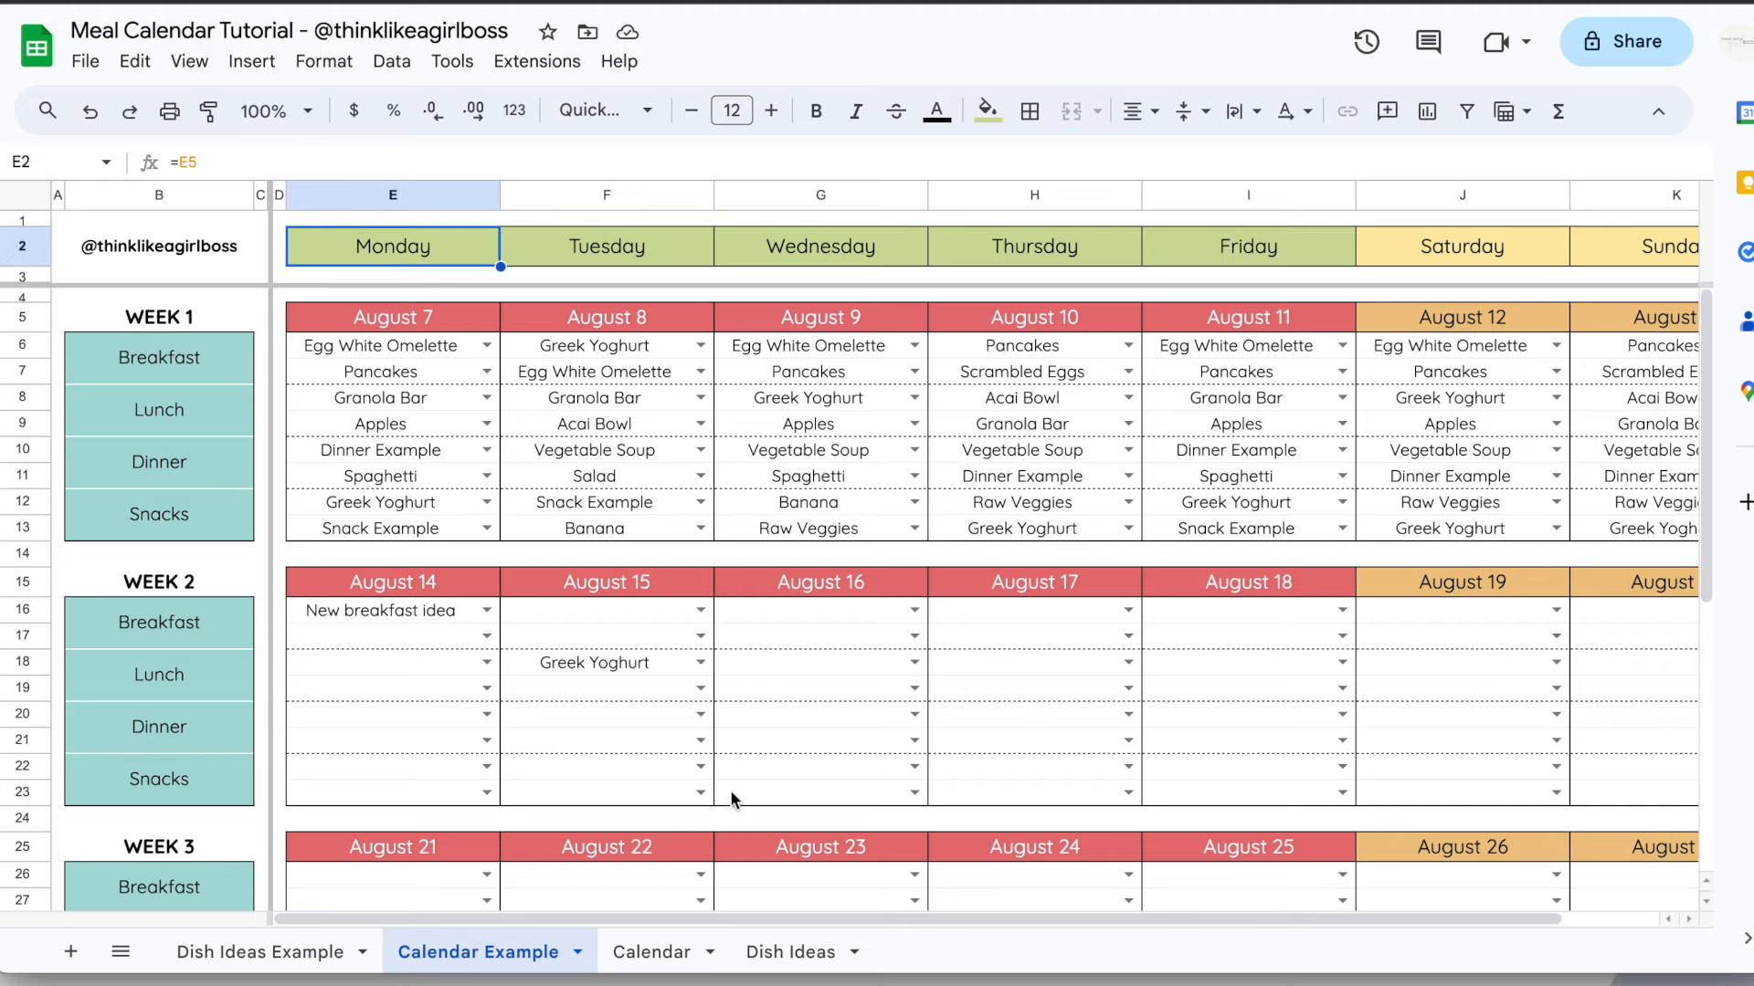
click(653, 951)
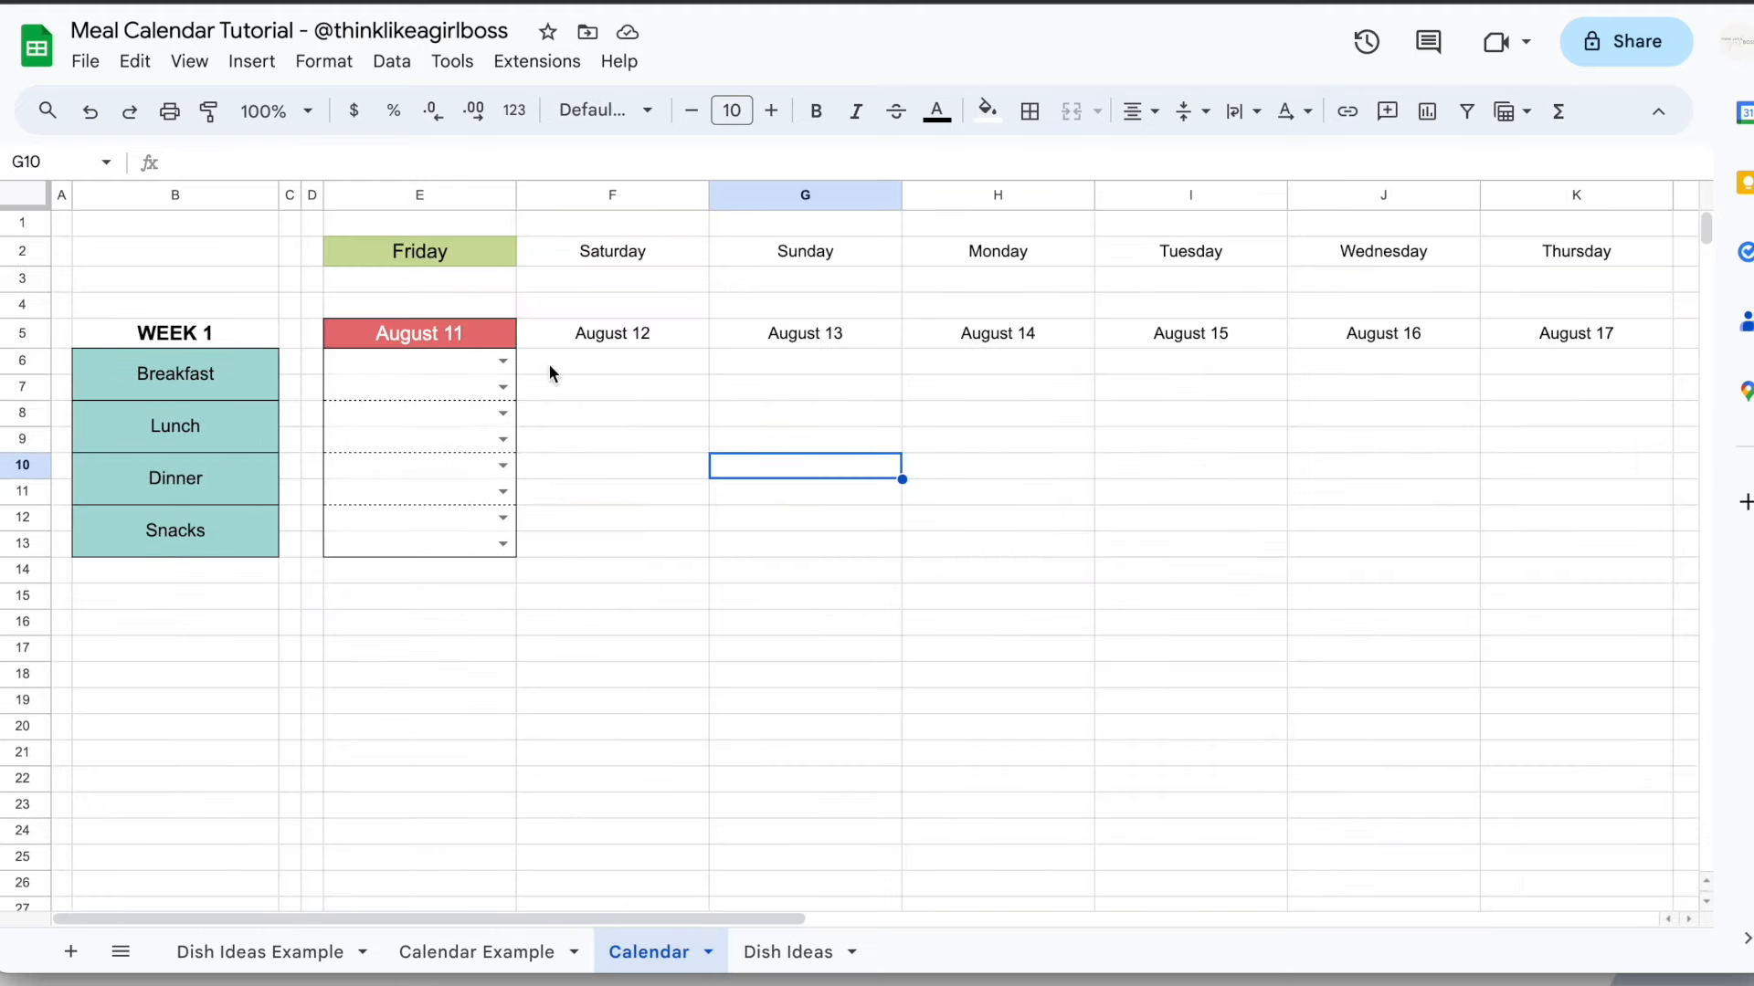
click(821, 576)
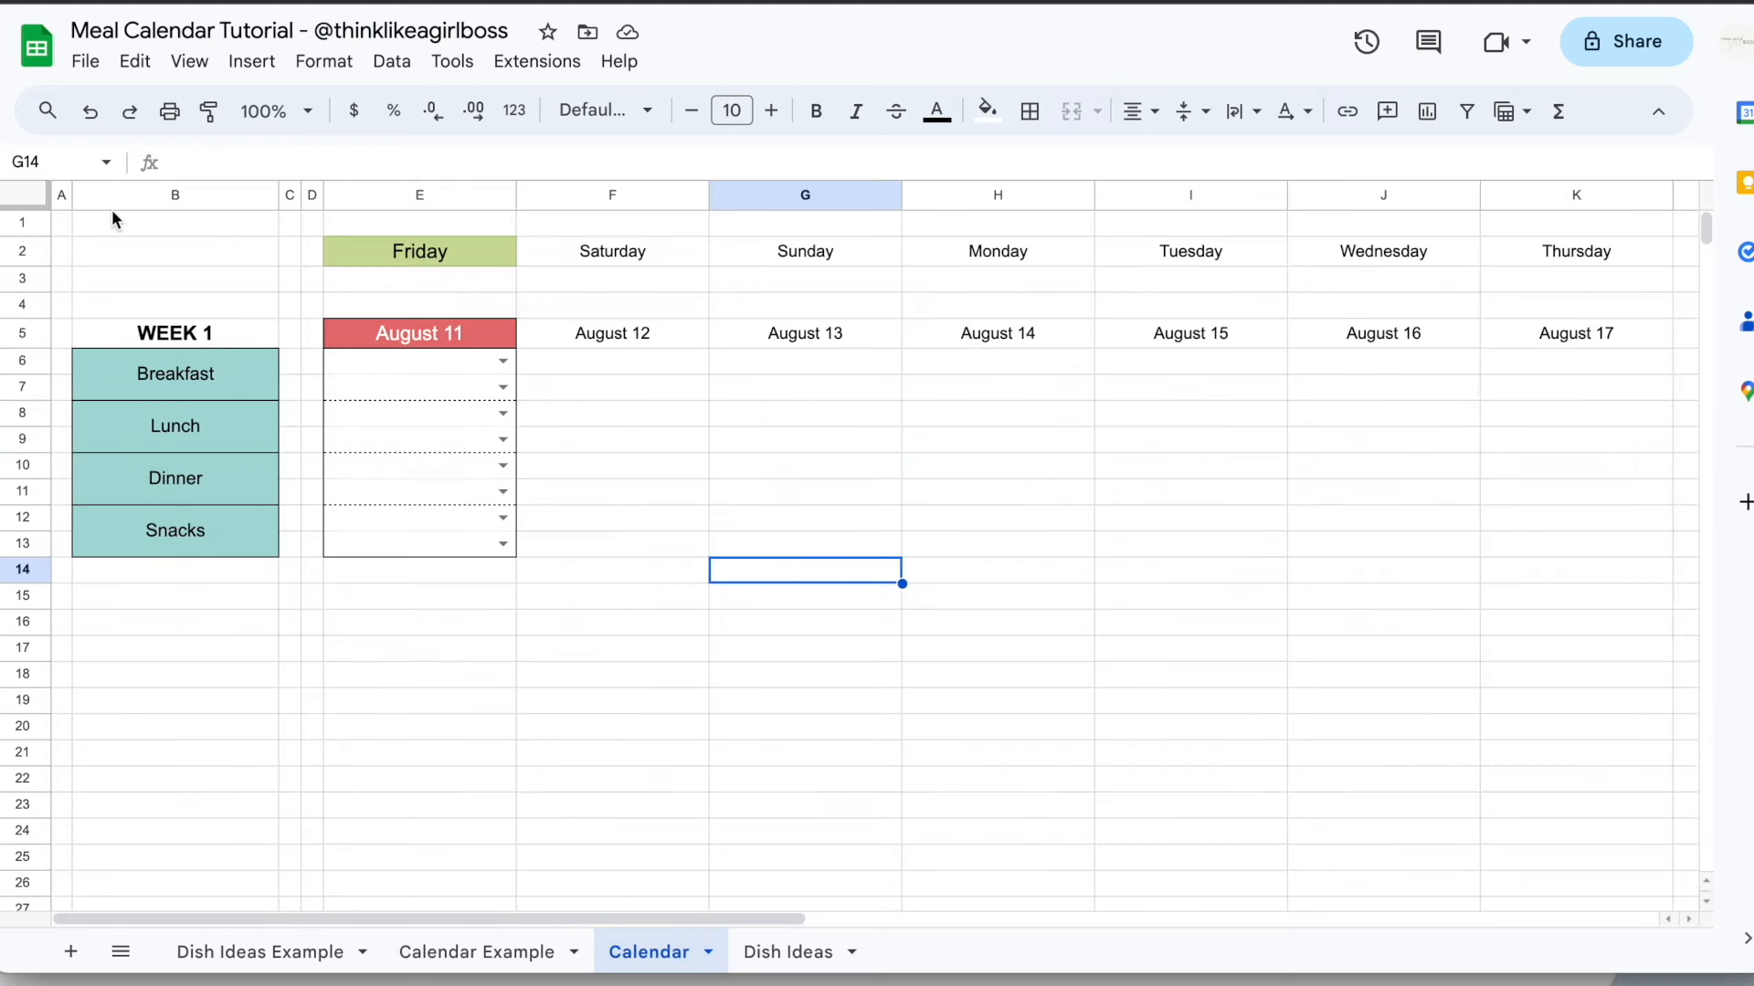
click(25, 198)
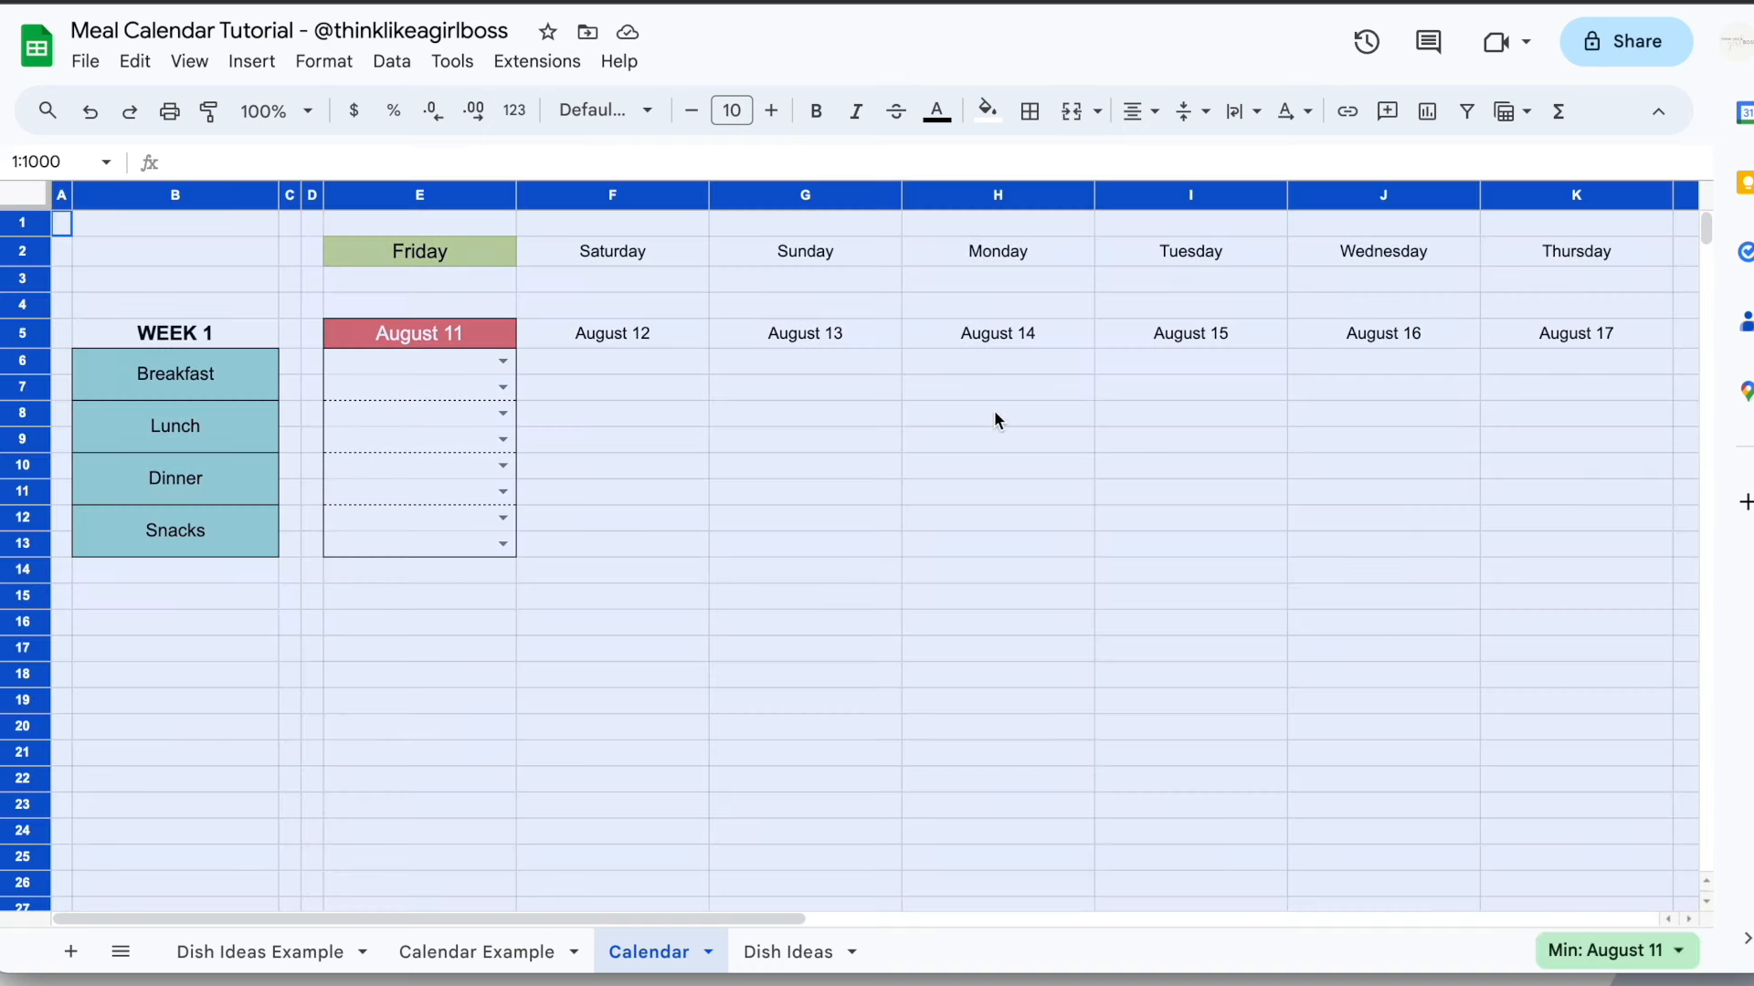
click(647, 115)
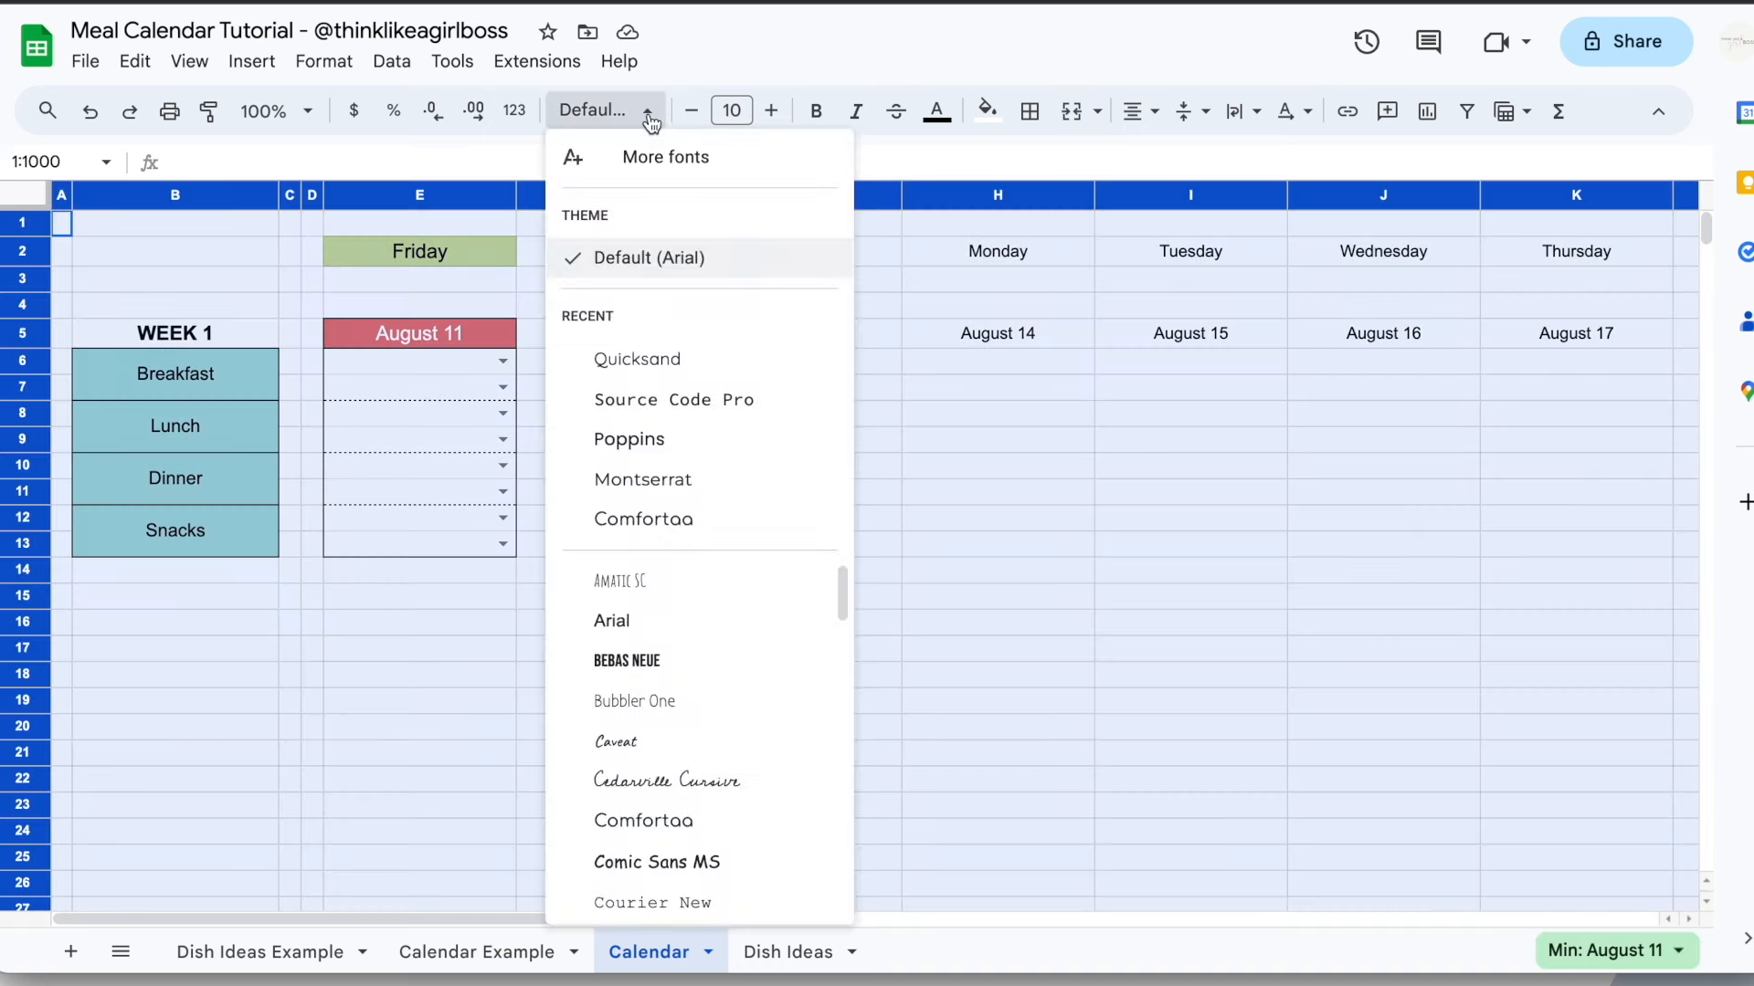
click(677, 364)
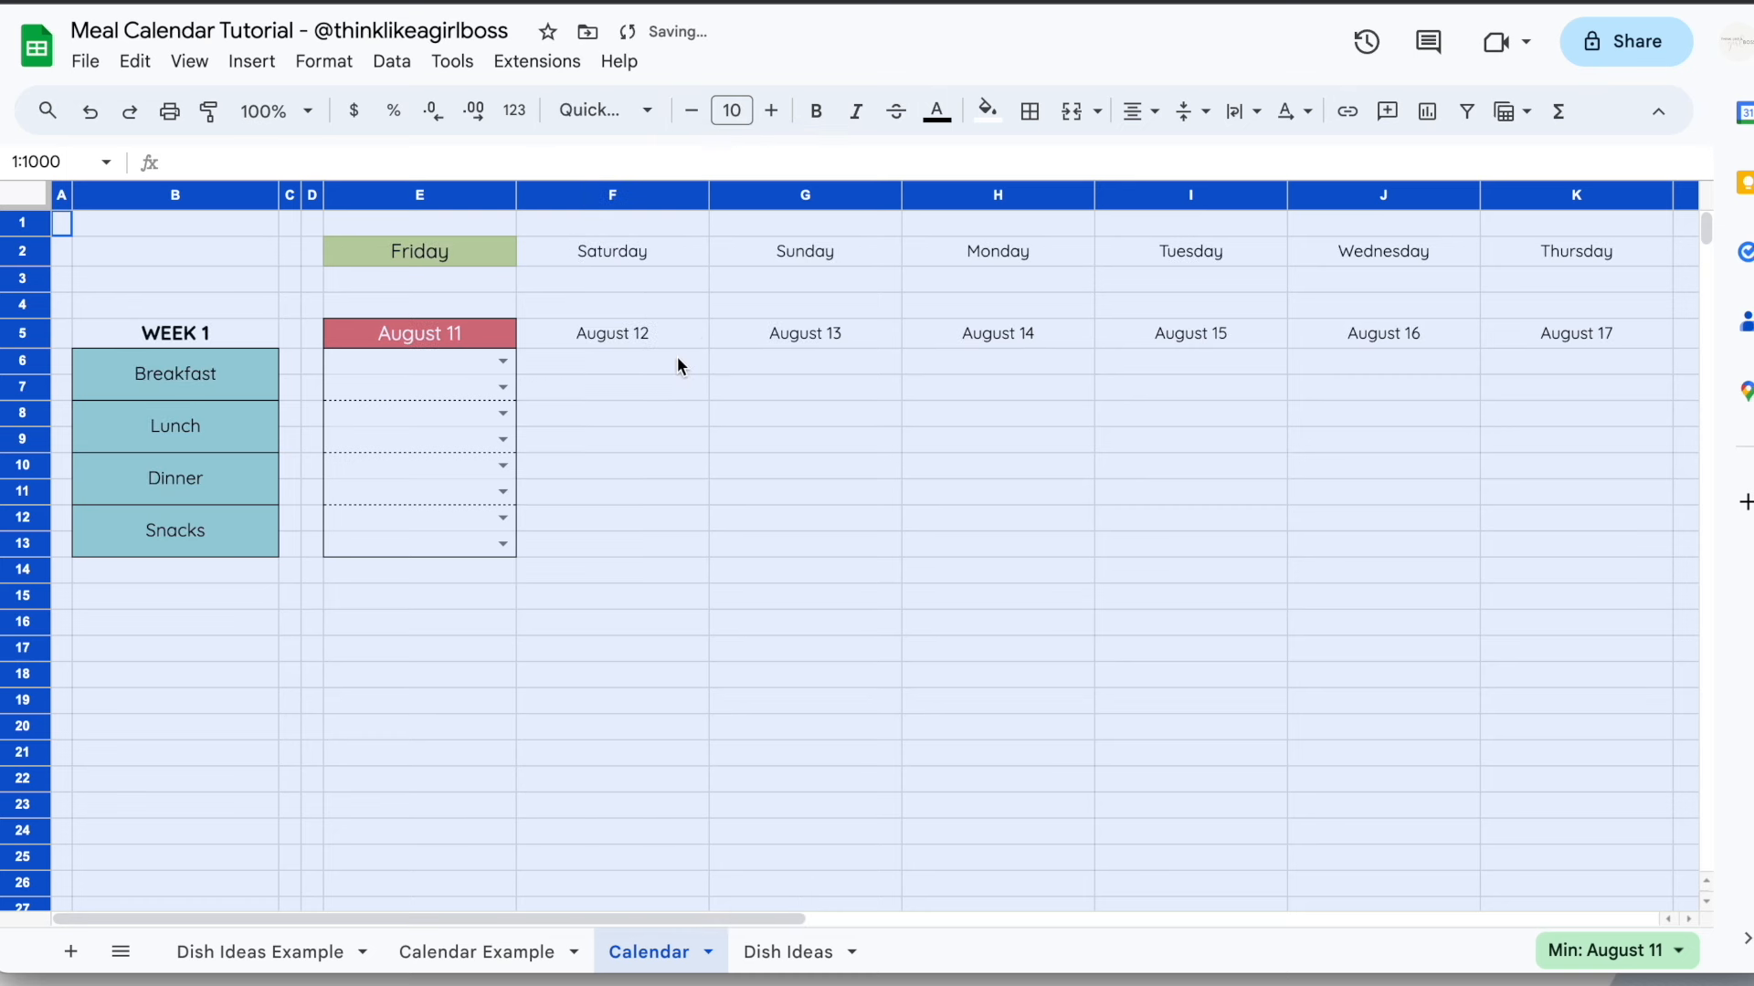
click(786, 576)
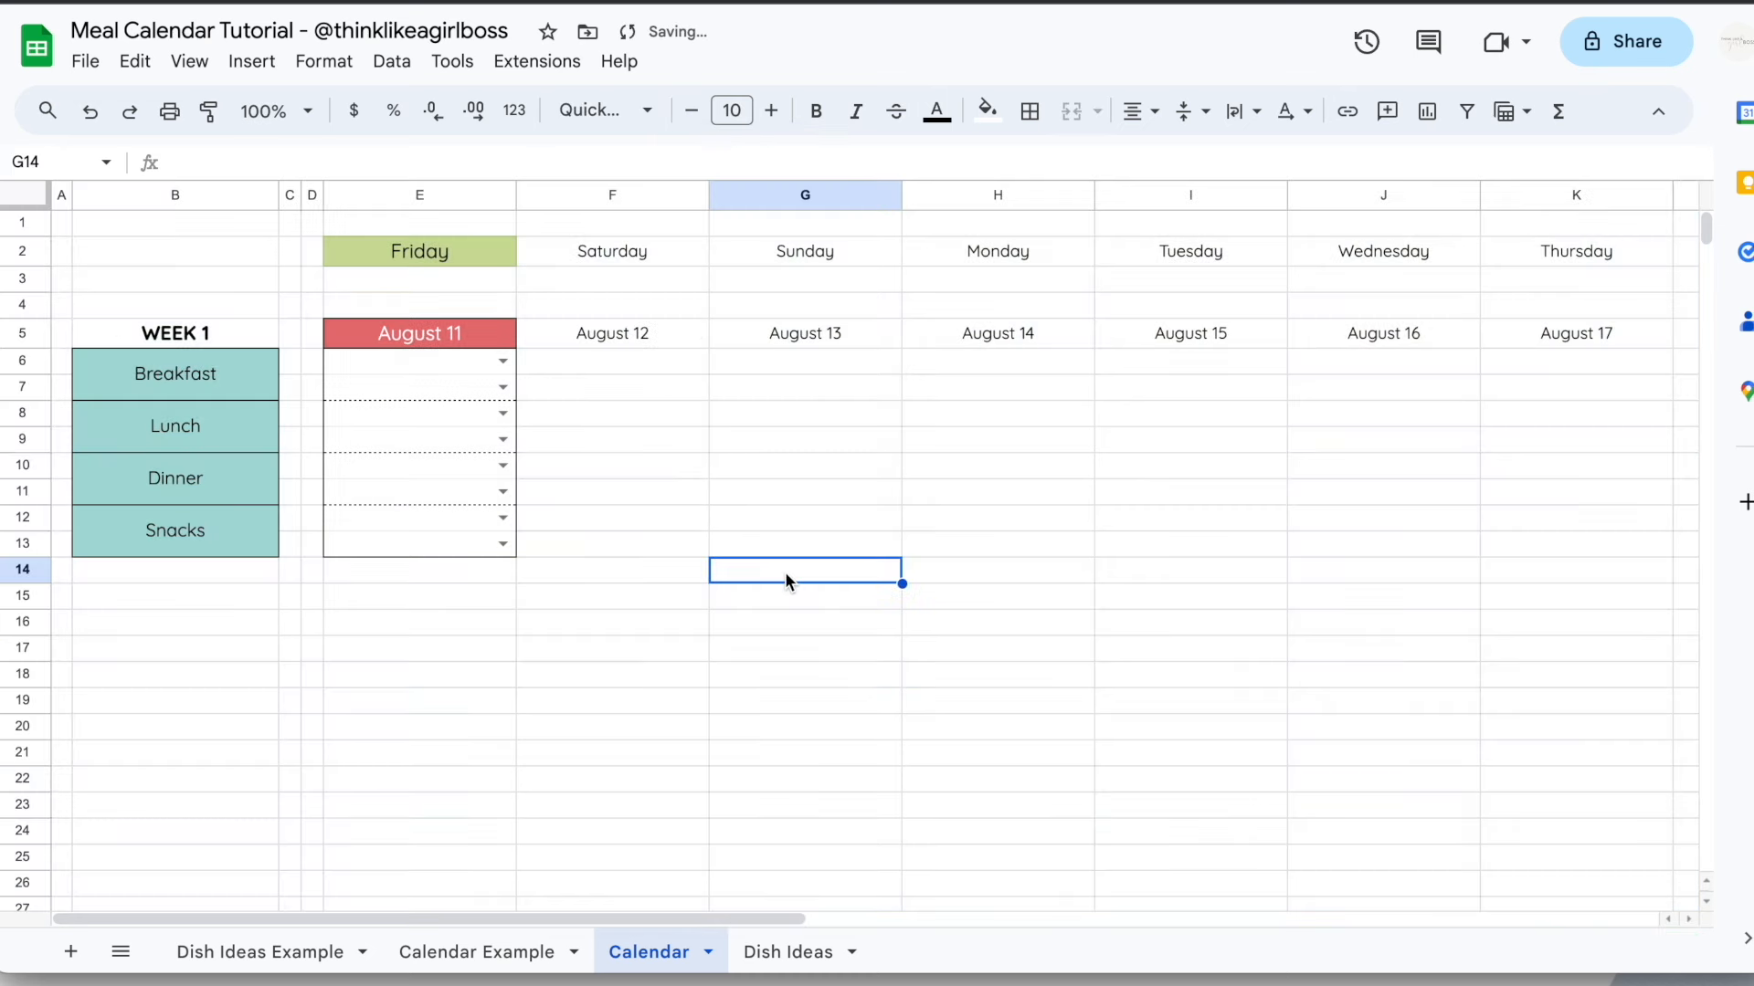
Apply a thin black outer border around the Friday heading cell E2
click(499, 259)
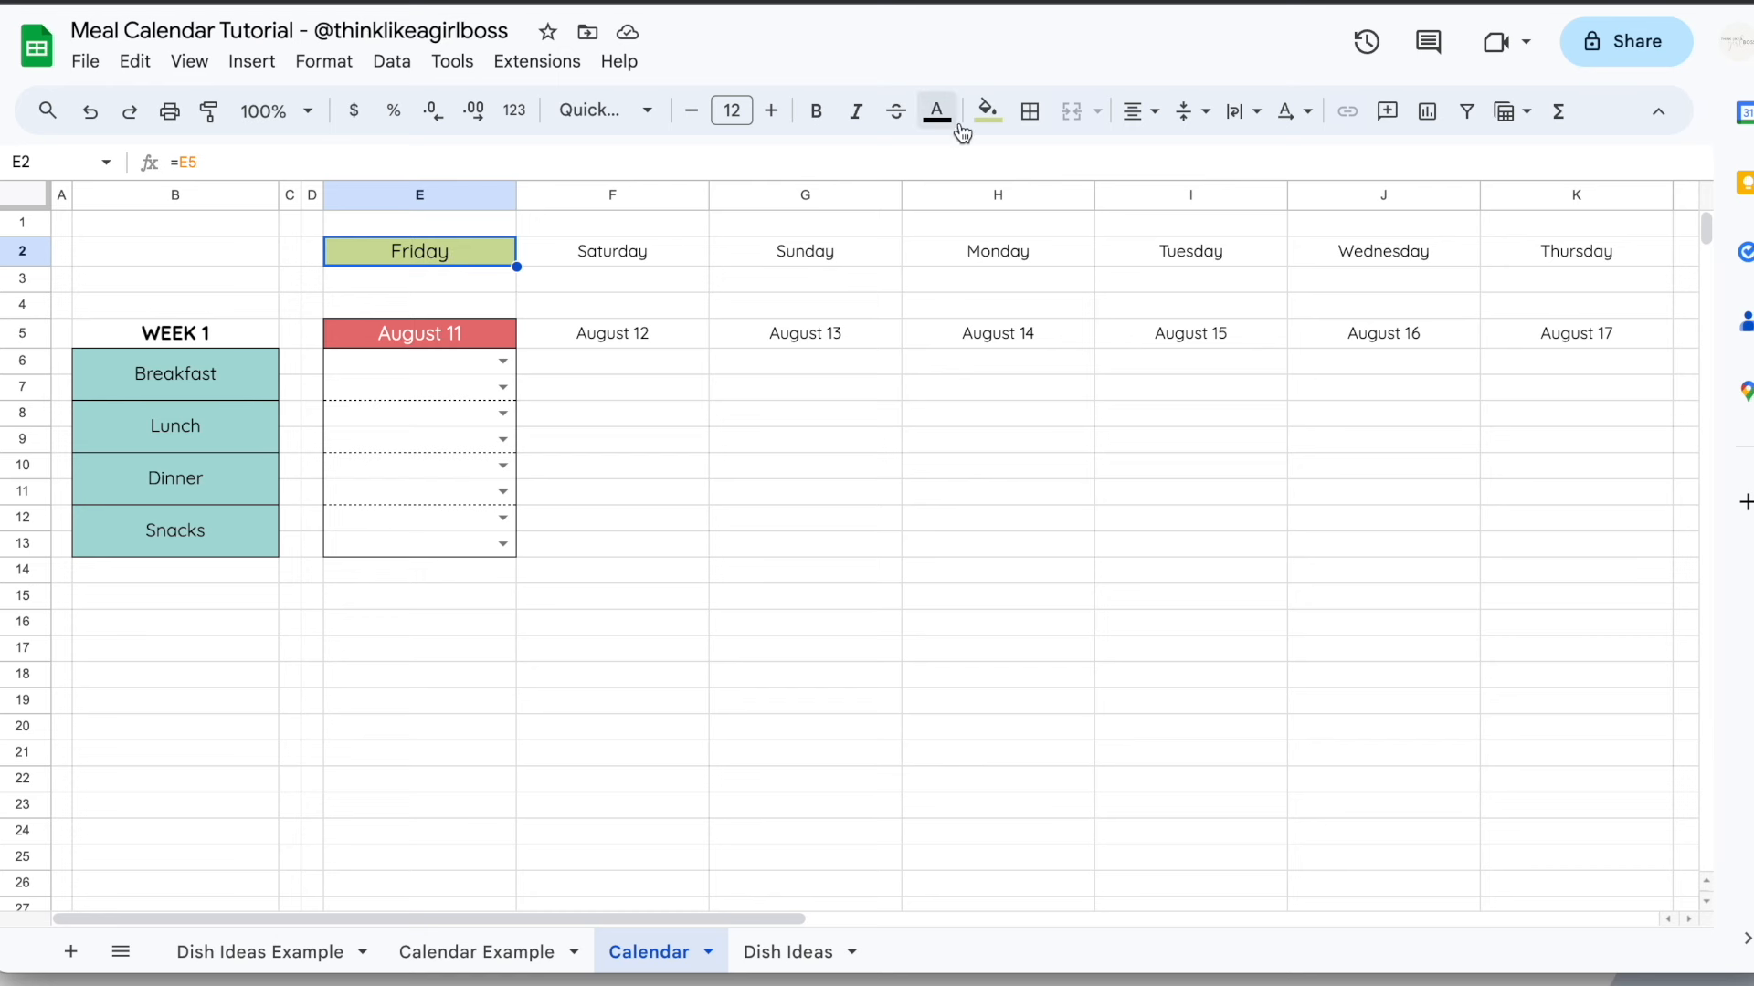
click(1030, 111)
click(1213, 165)
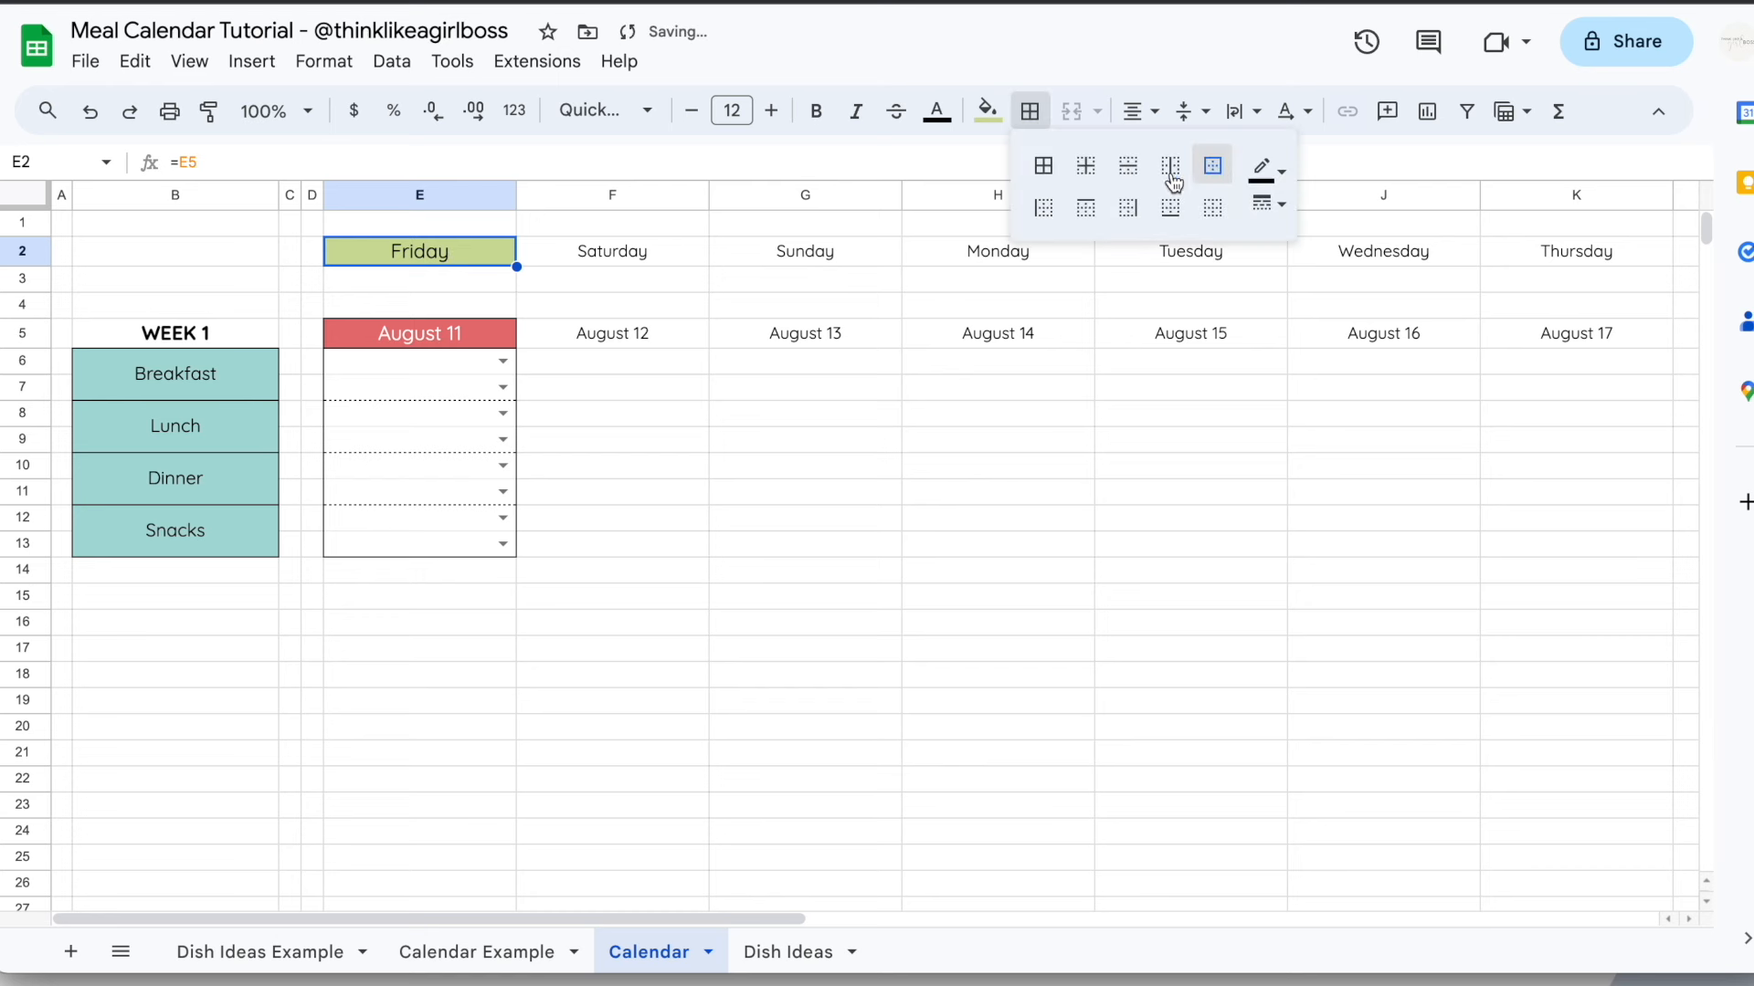
click(805, 466)
Check the meal label borders on the Calendar Example sheet and apply white inner borders to the Calendar's meal labels in B6:B13
drag(260, 379, 252, 535)
click(243, 373)
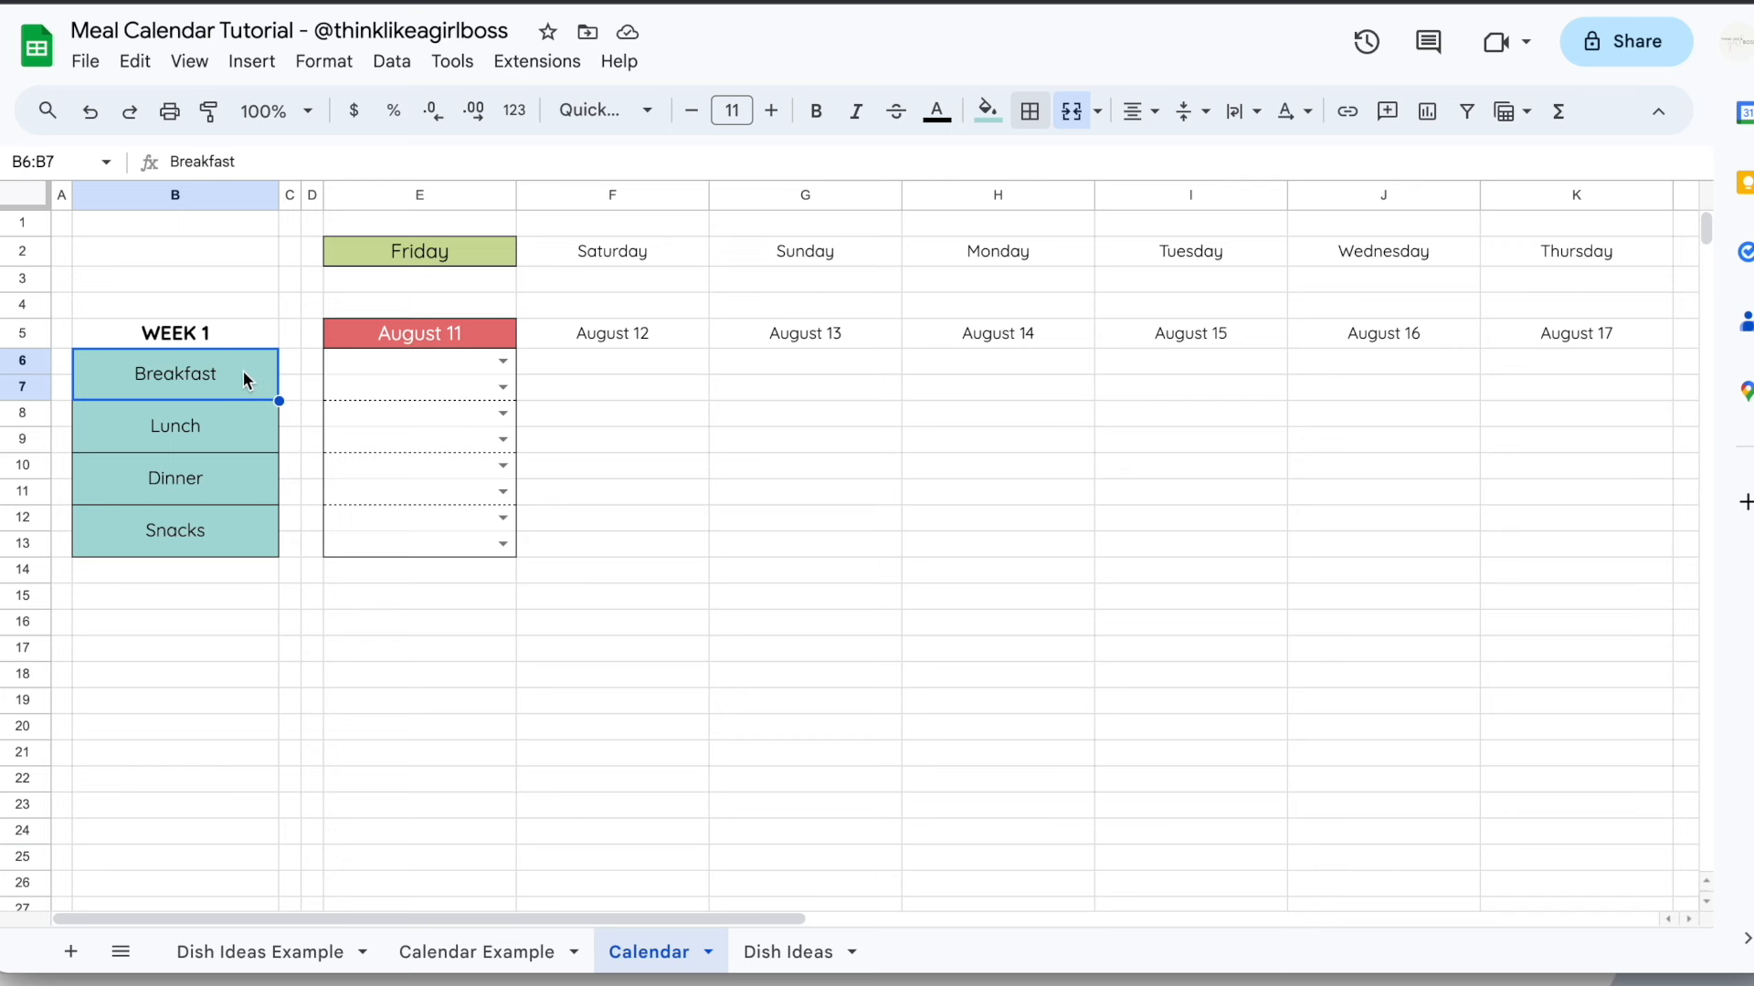
drag(243, 371, 239, 517)
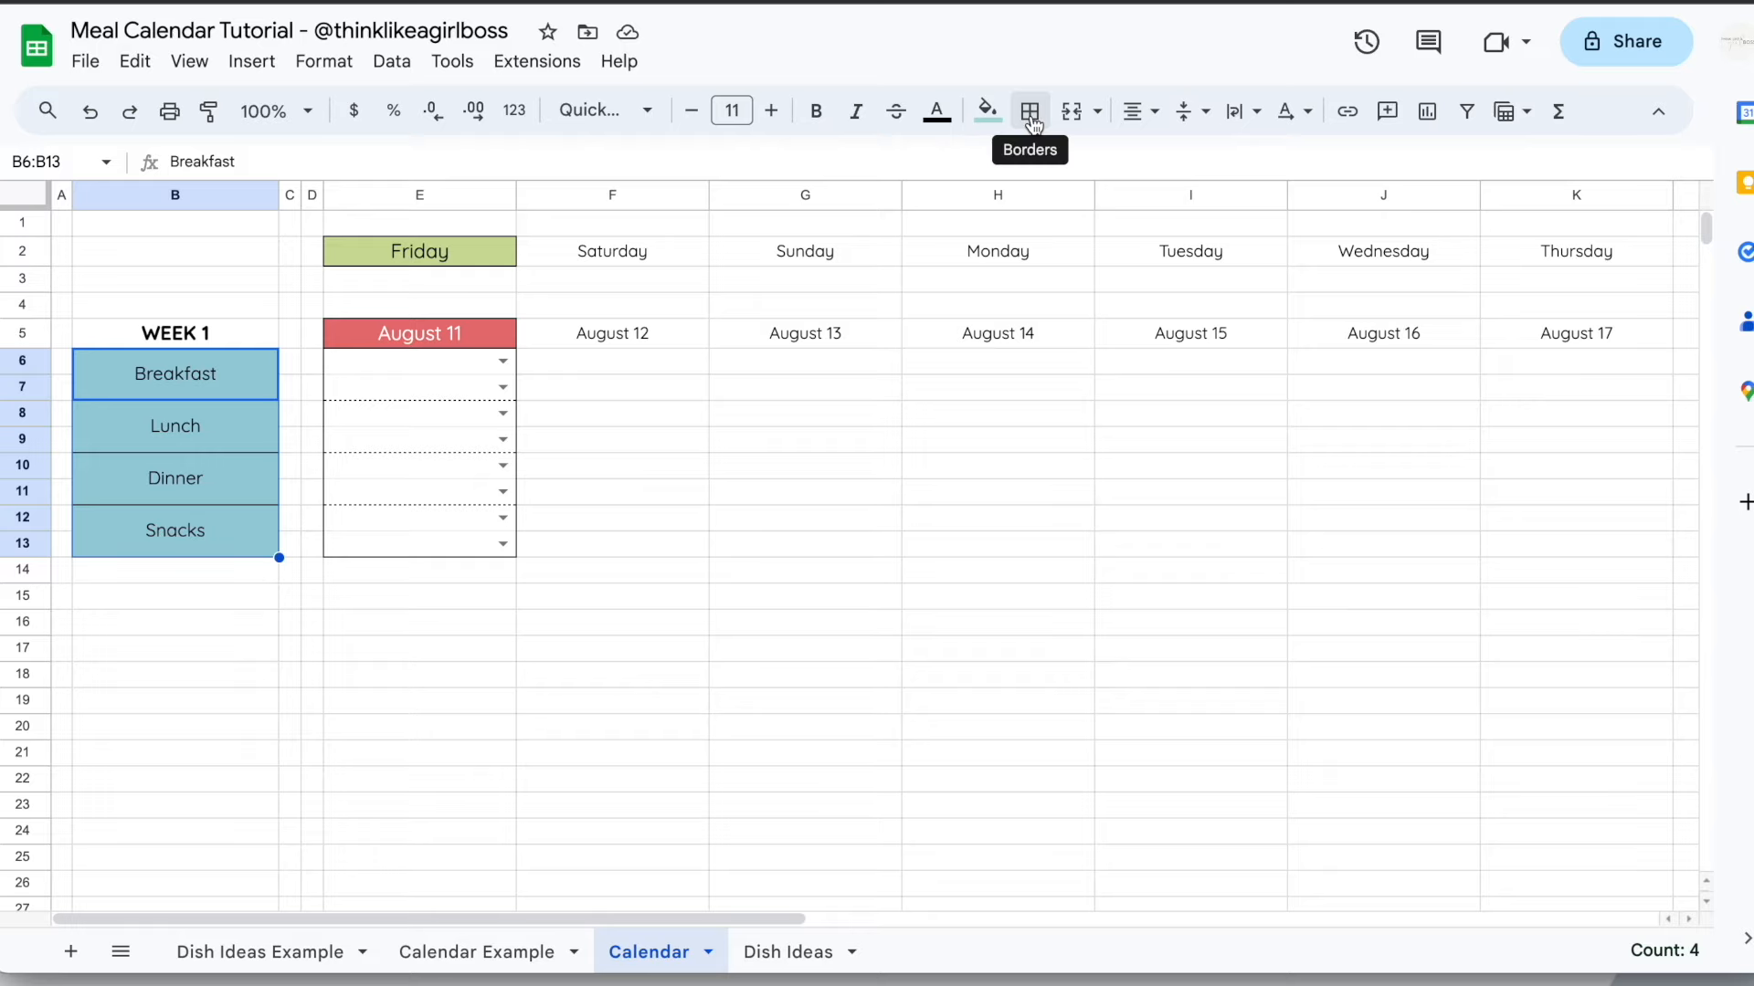
click(461, 954)
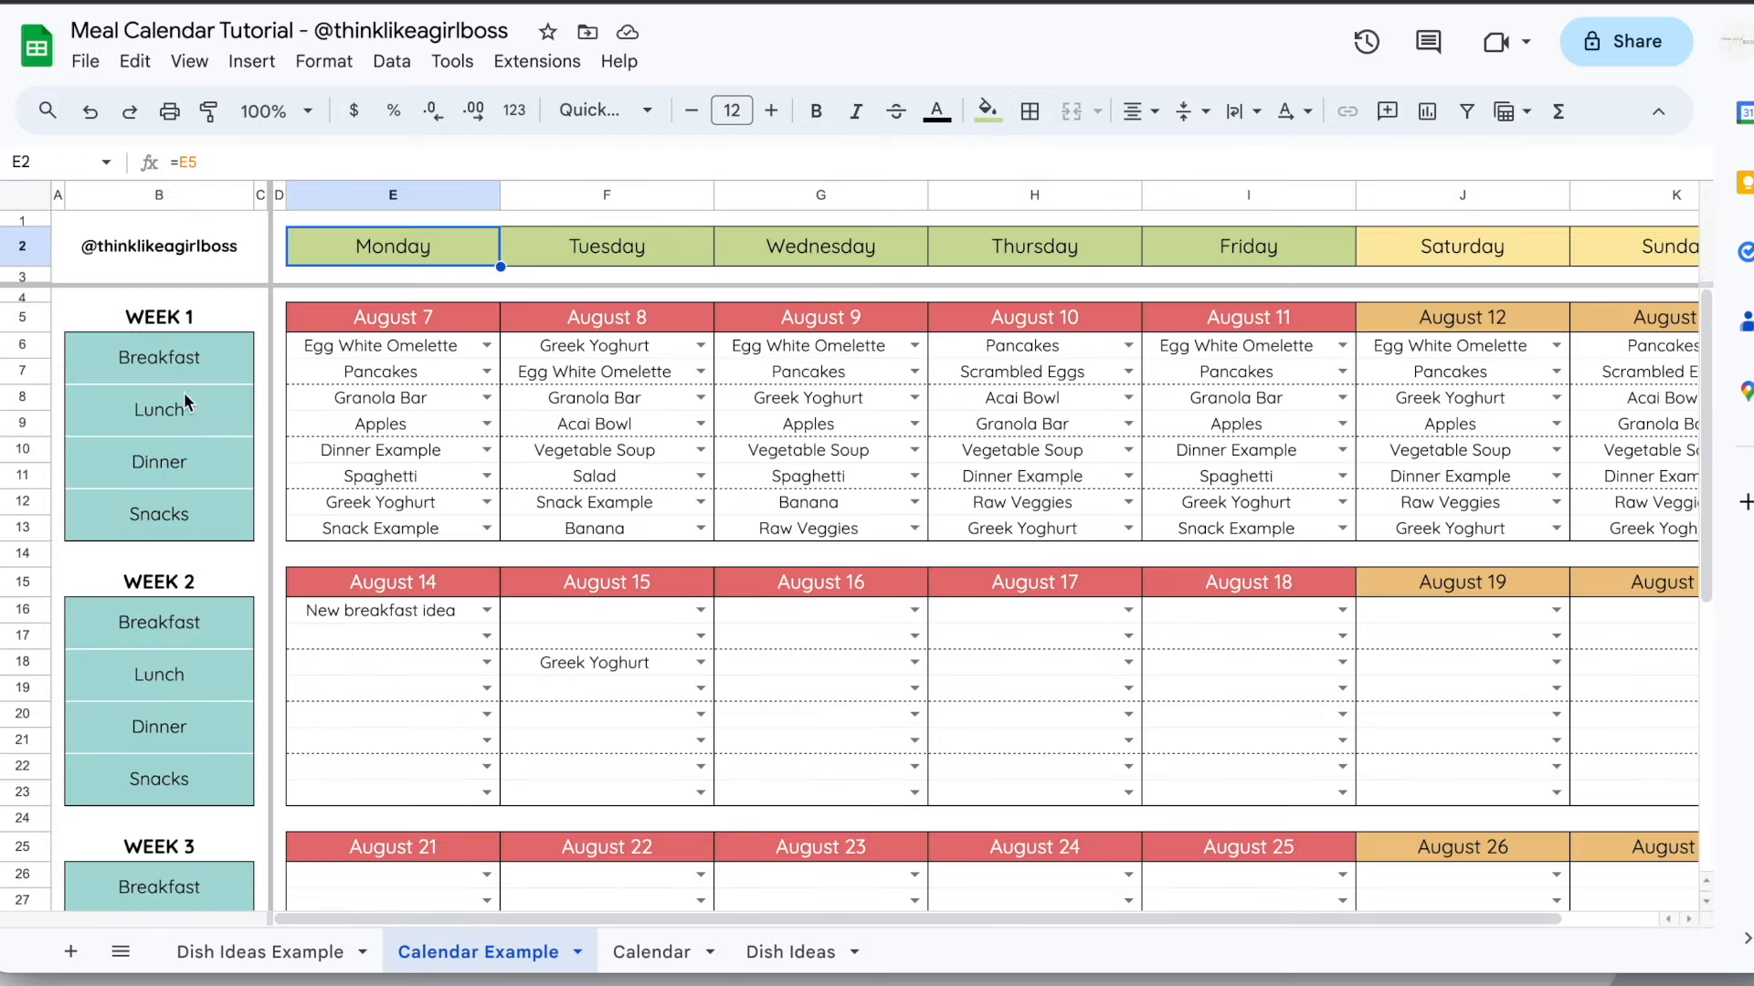
click(681, 950)
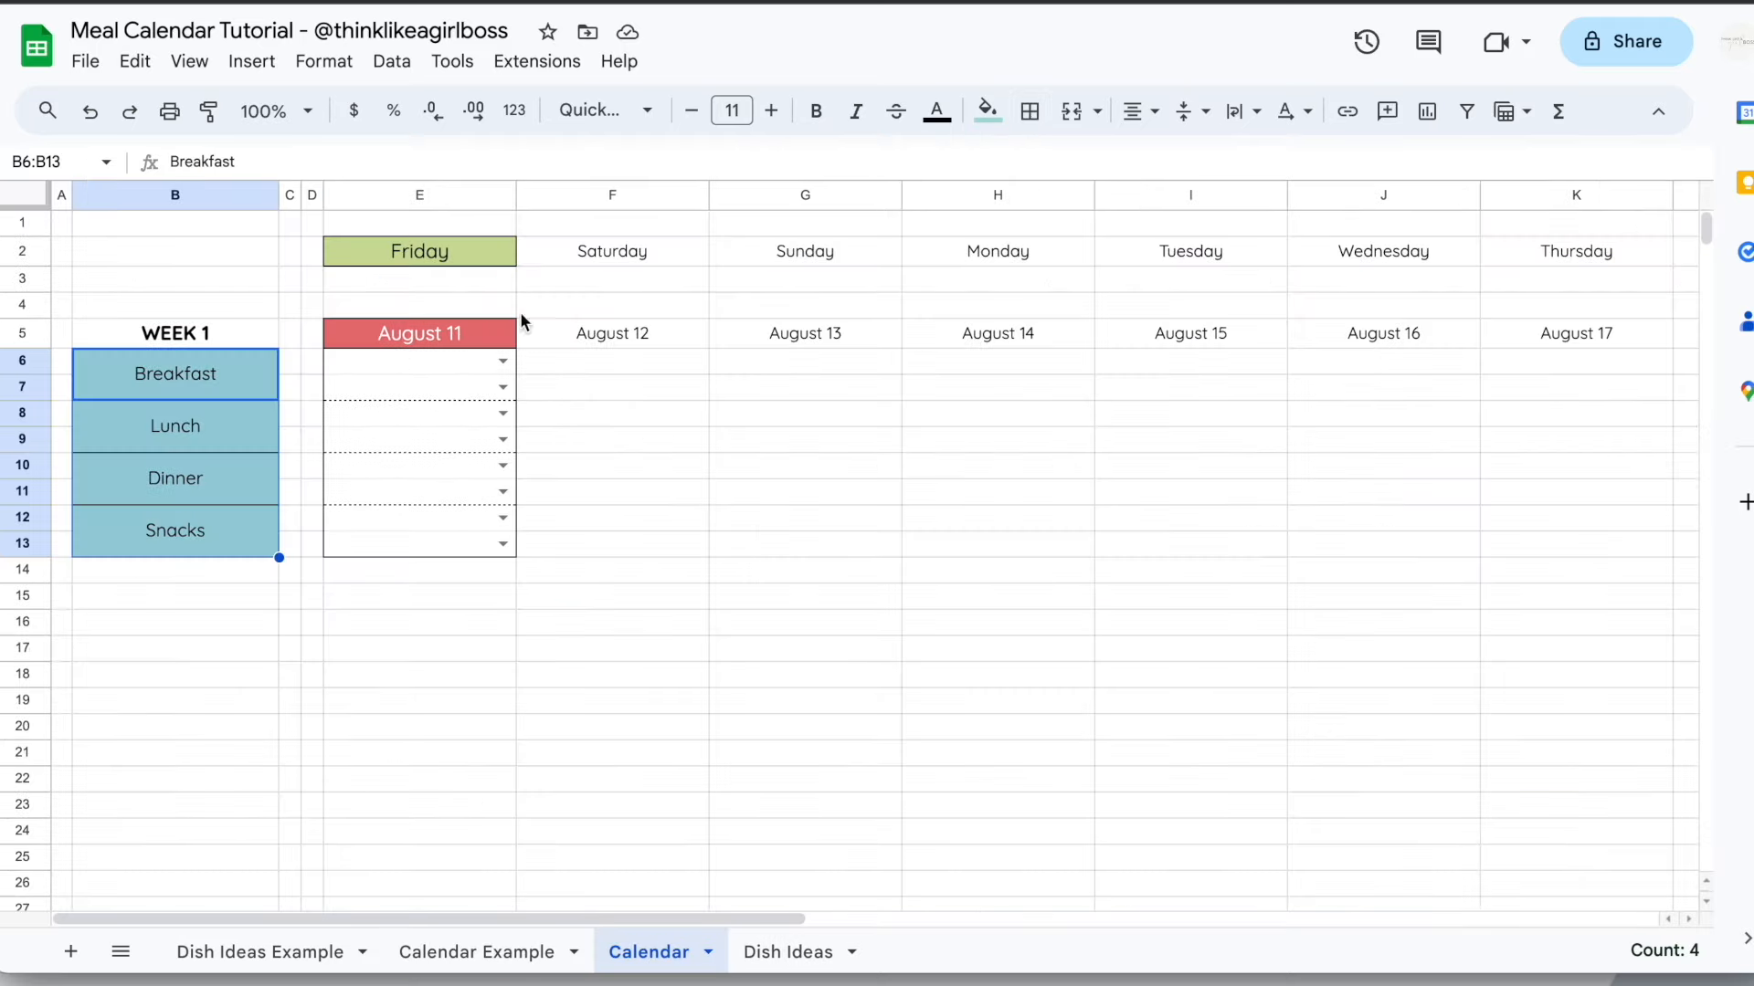
click(1030, 111)
click(1272, 183)
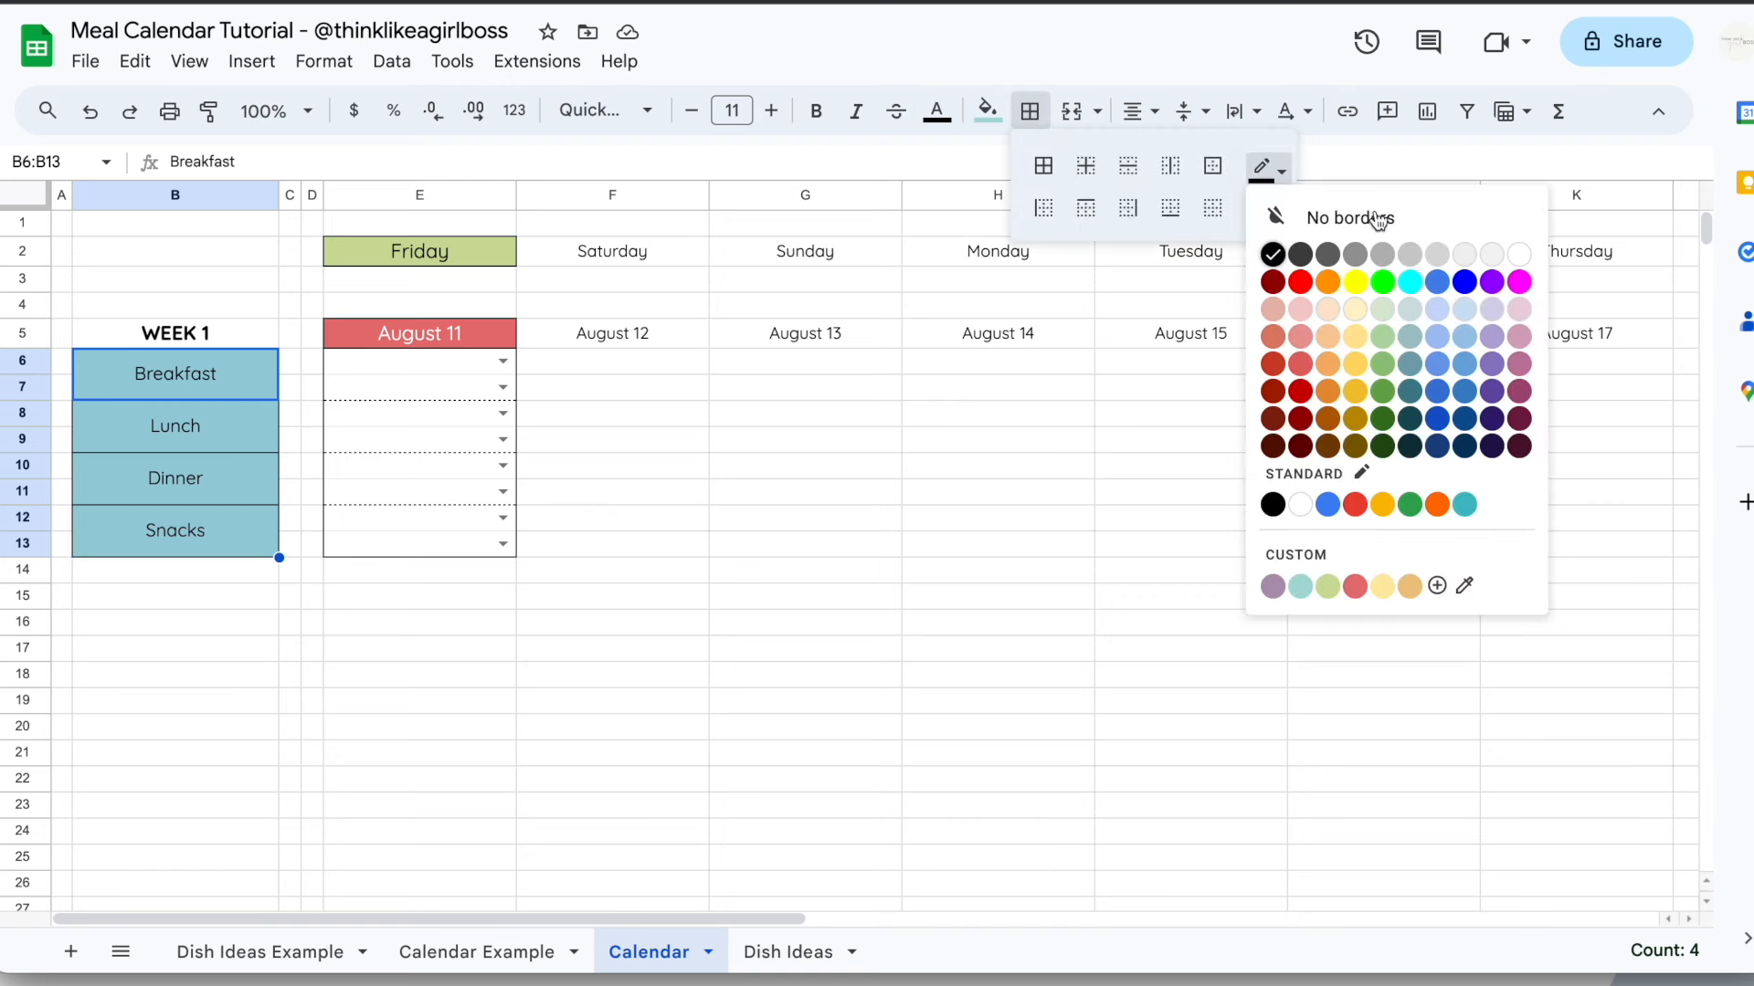
click(1523, 253)
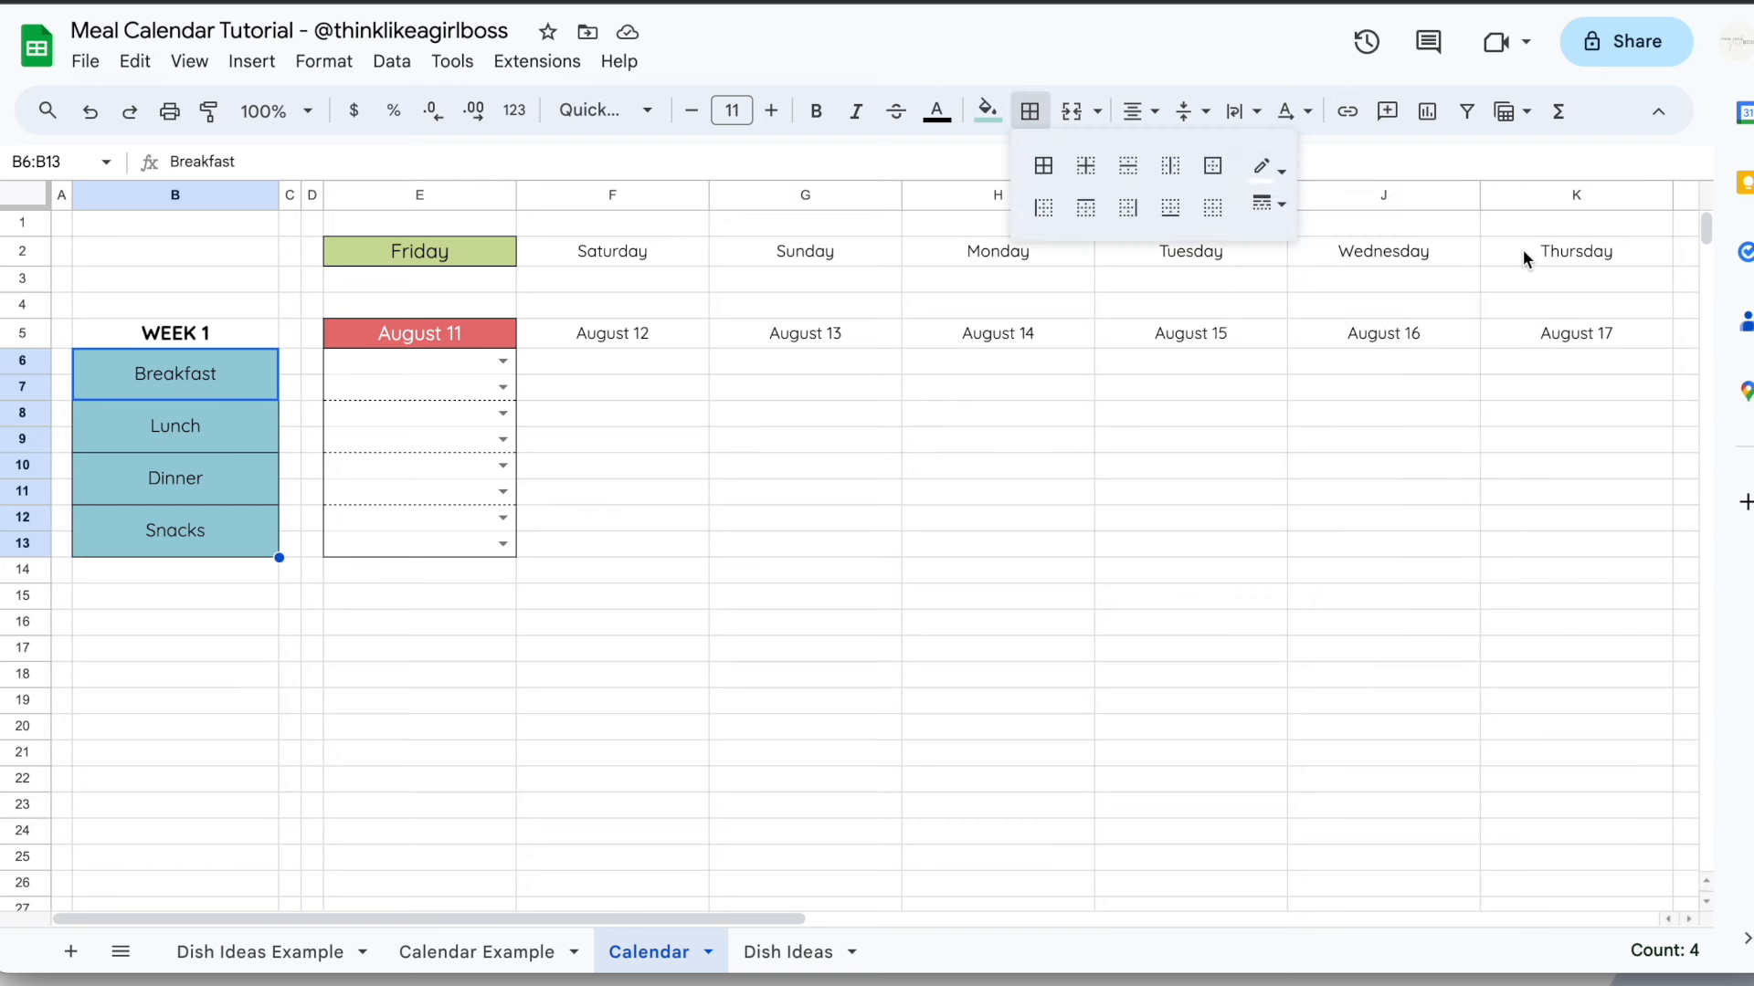
click(1100, 176)
click(890, 648)
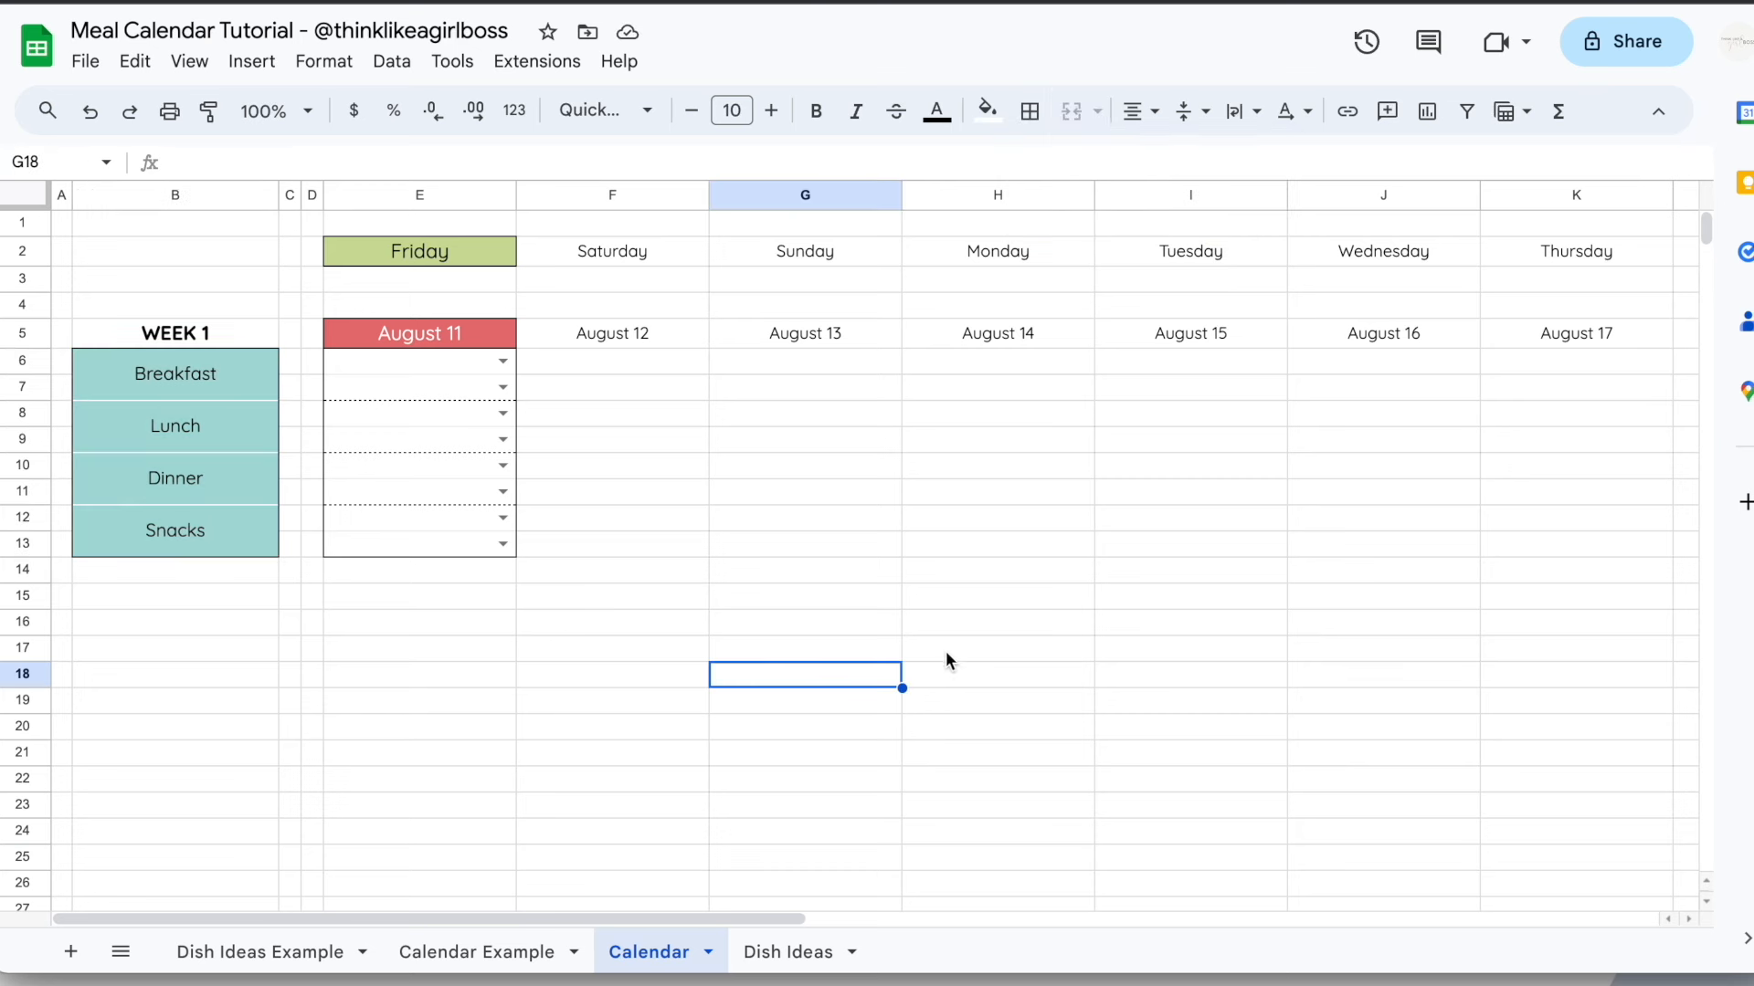
click(966, 650)
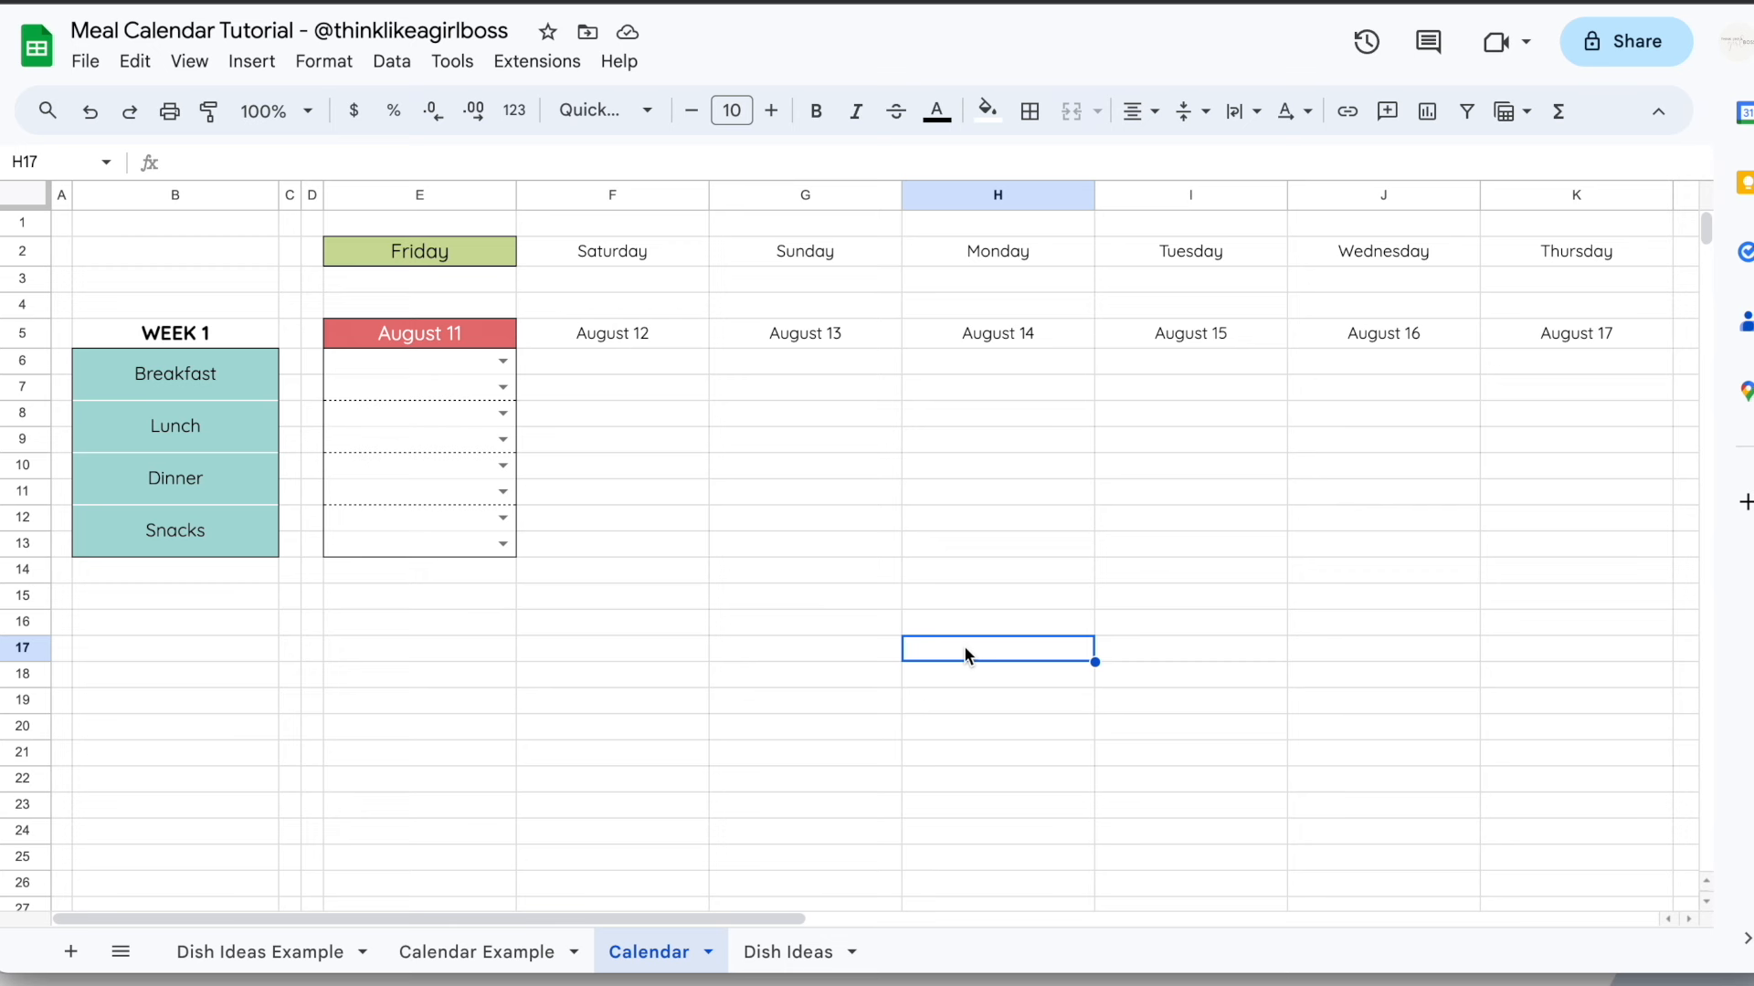
click(777, 491)
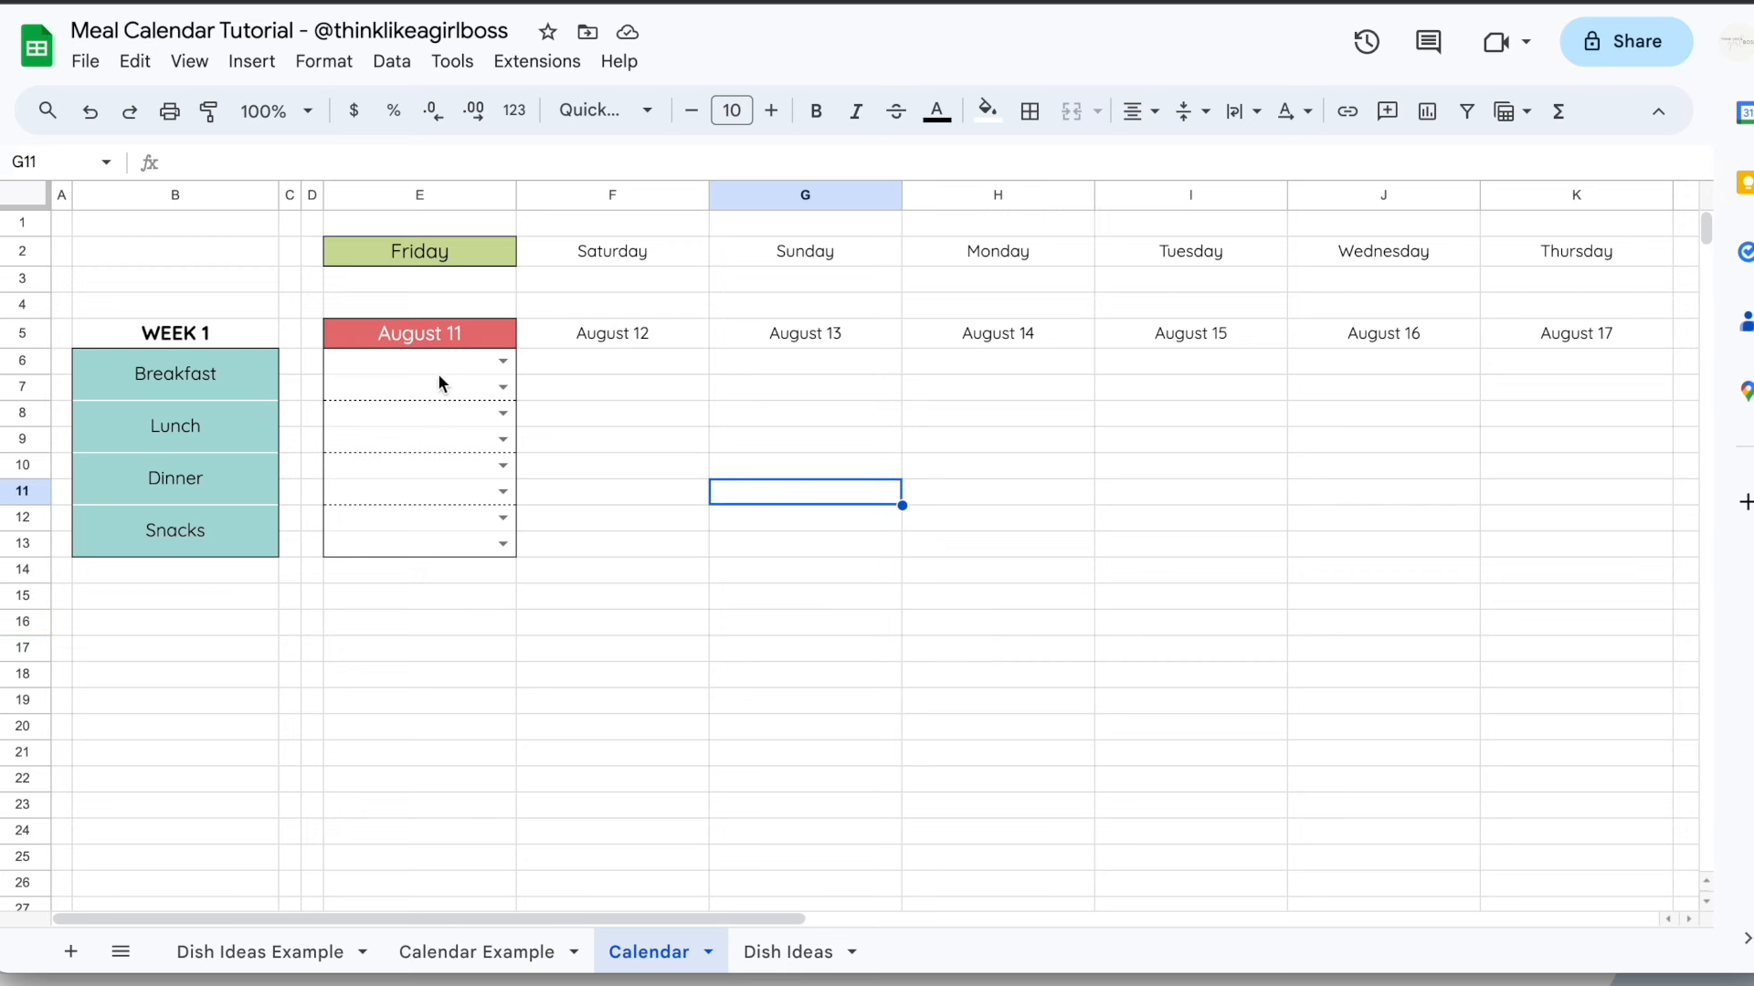
Copy the August 11 meal dropdown cells E6:E13 and paste them under the remaining days, columns F through K
drag(435, 360, 420, 539)
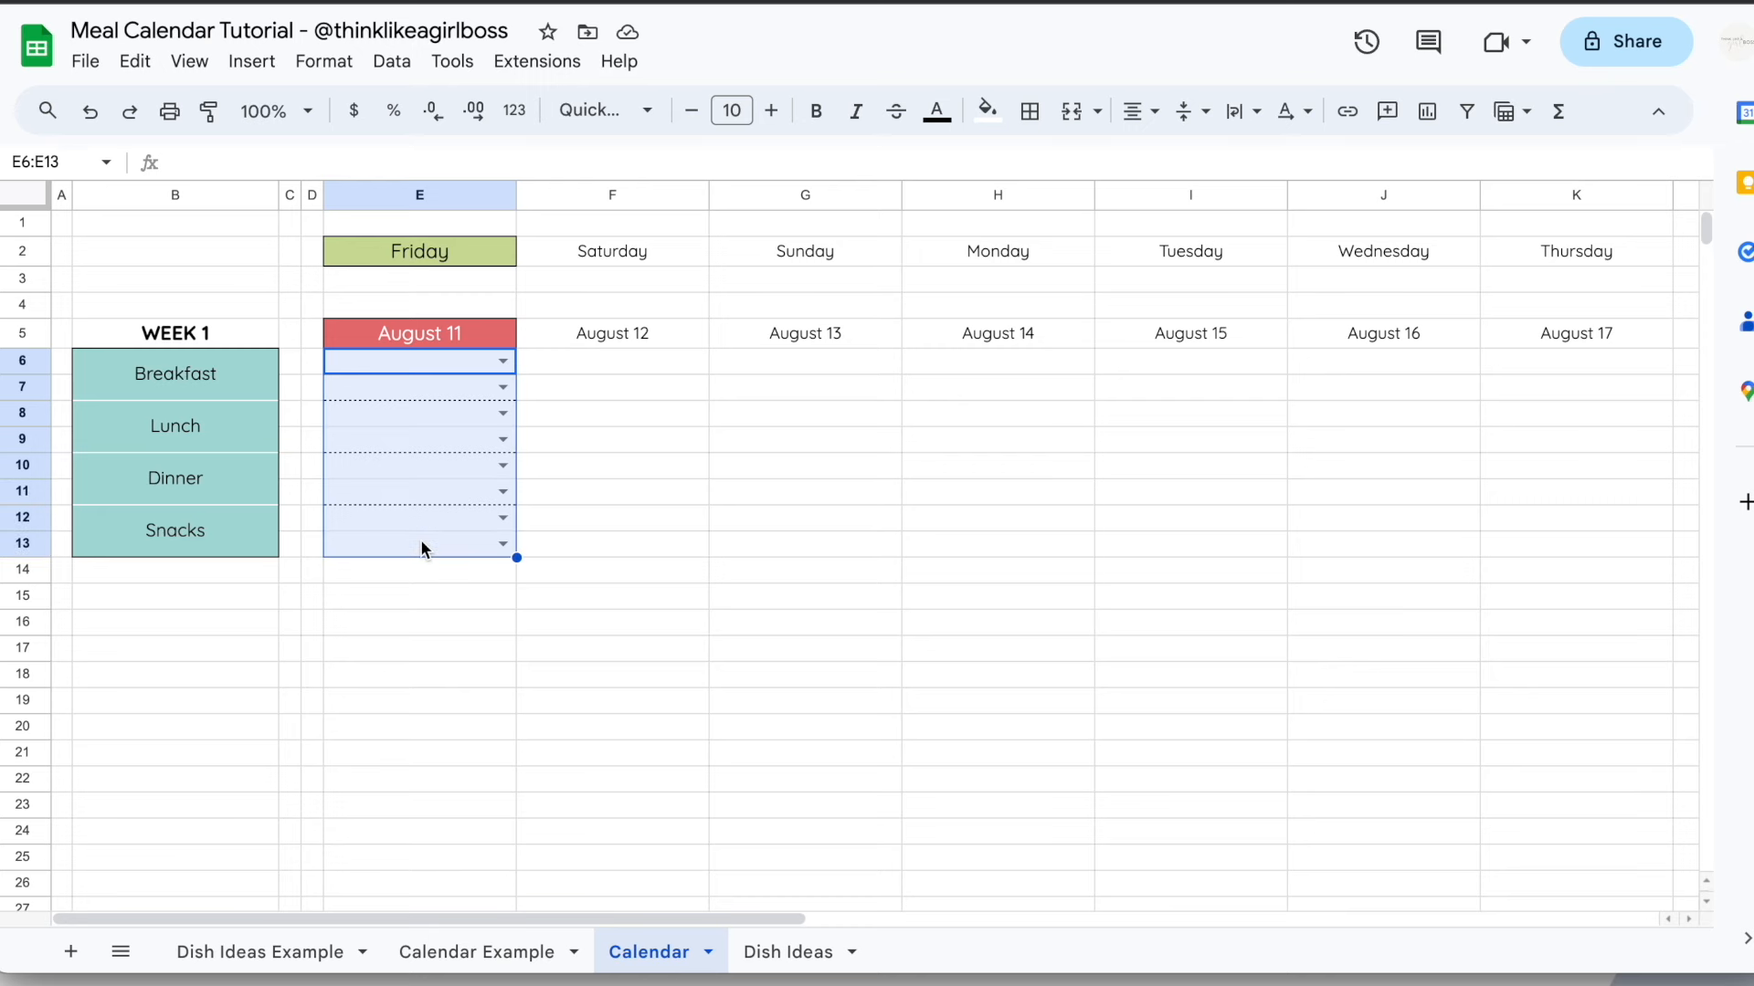
key(ctrl+c)
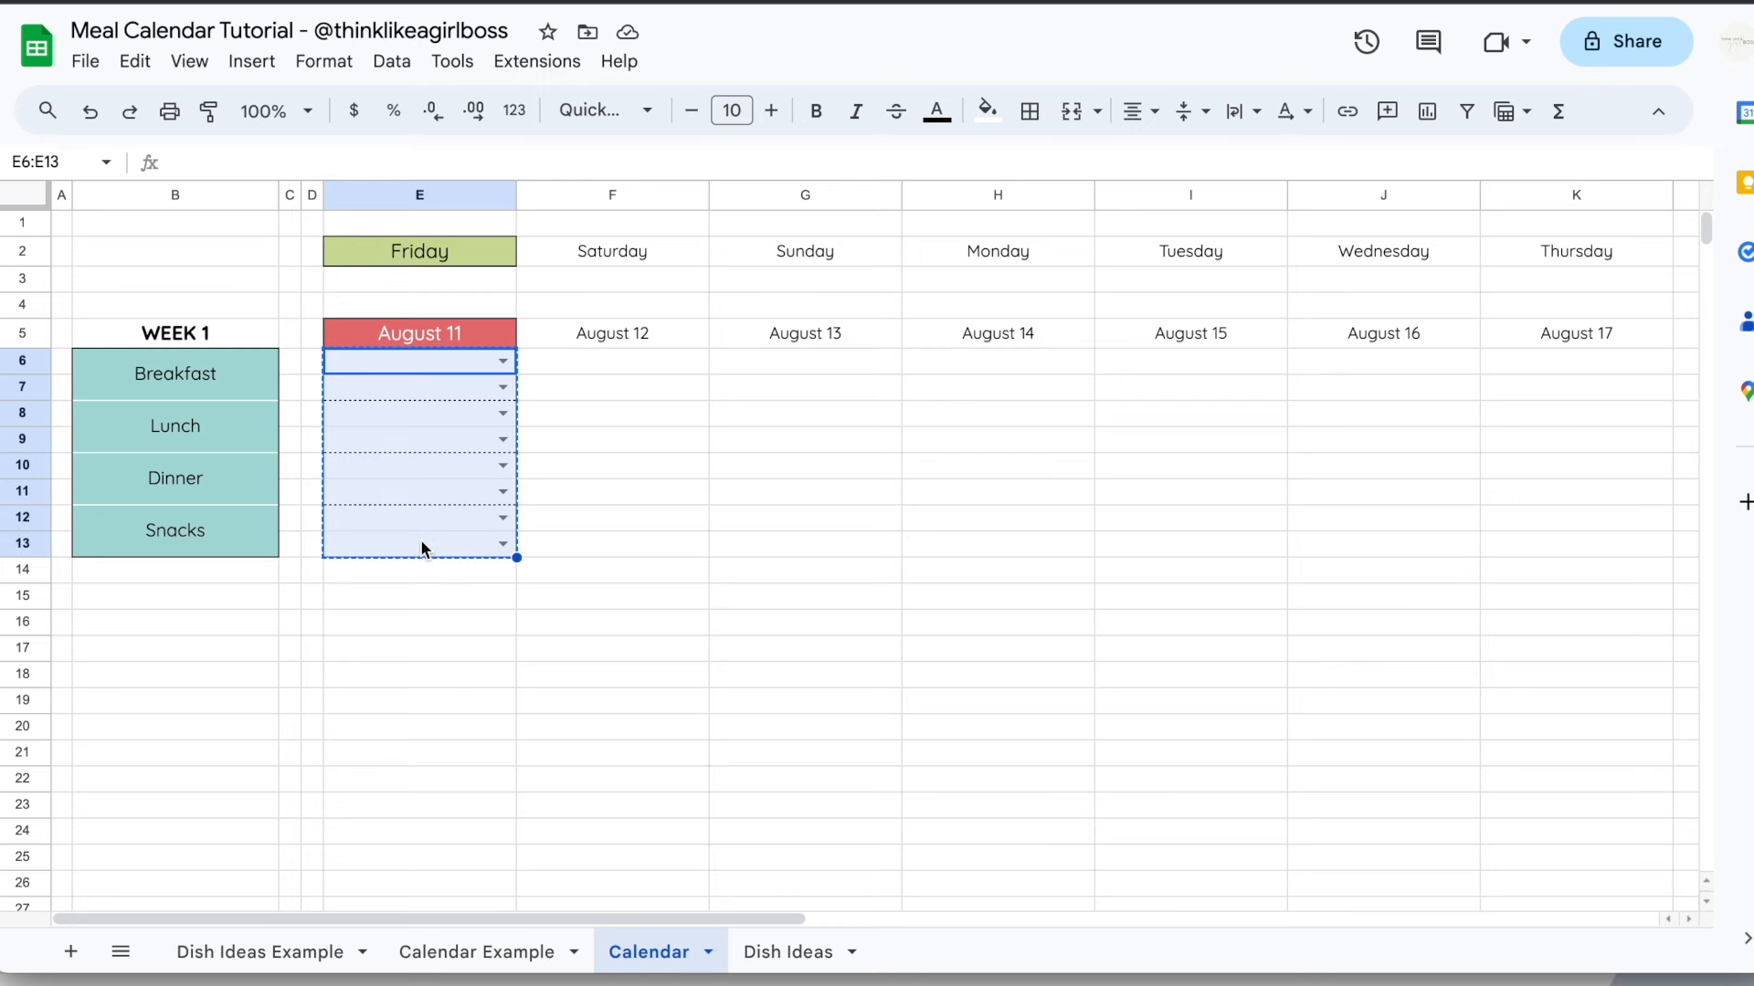
click(546, 363)
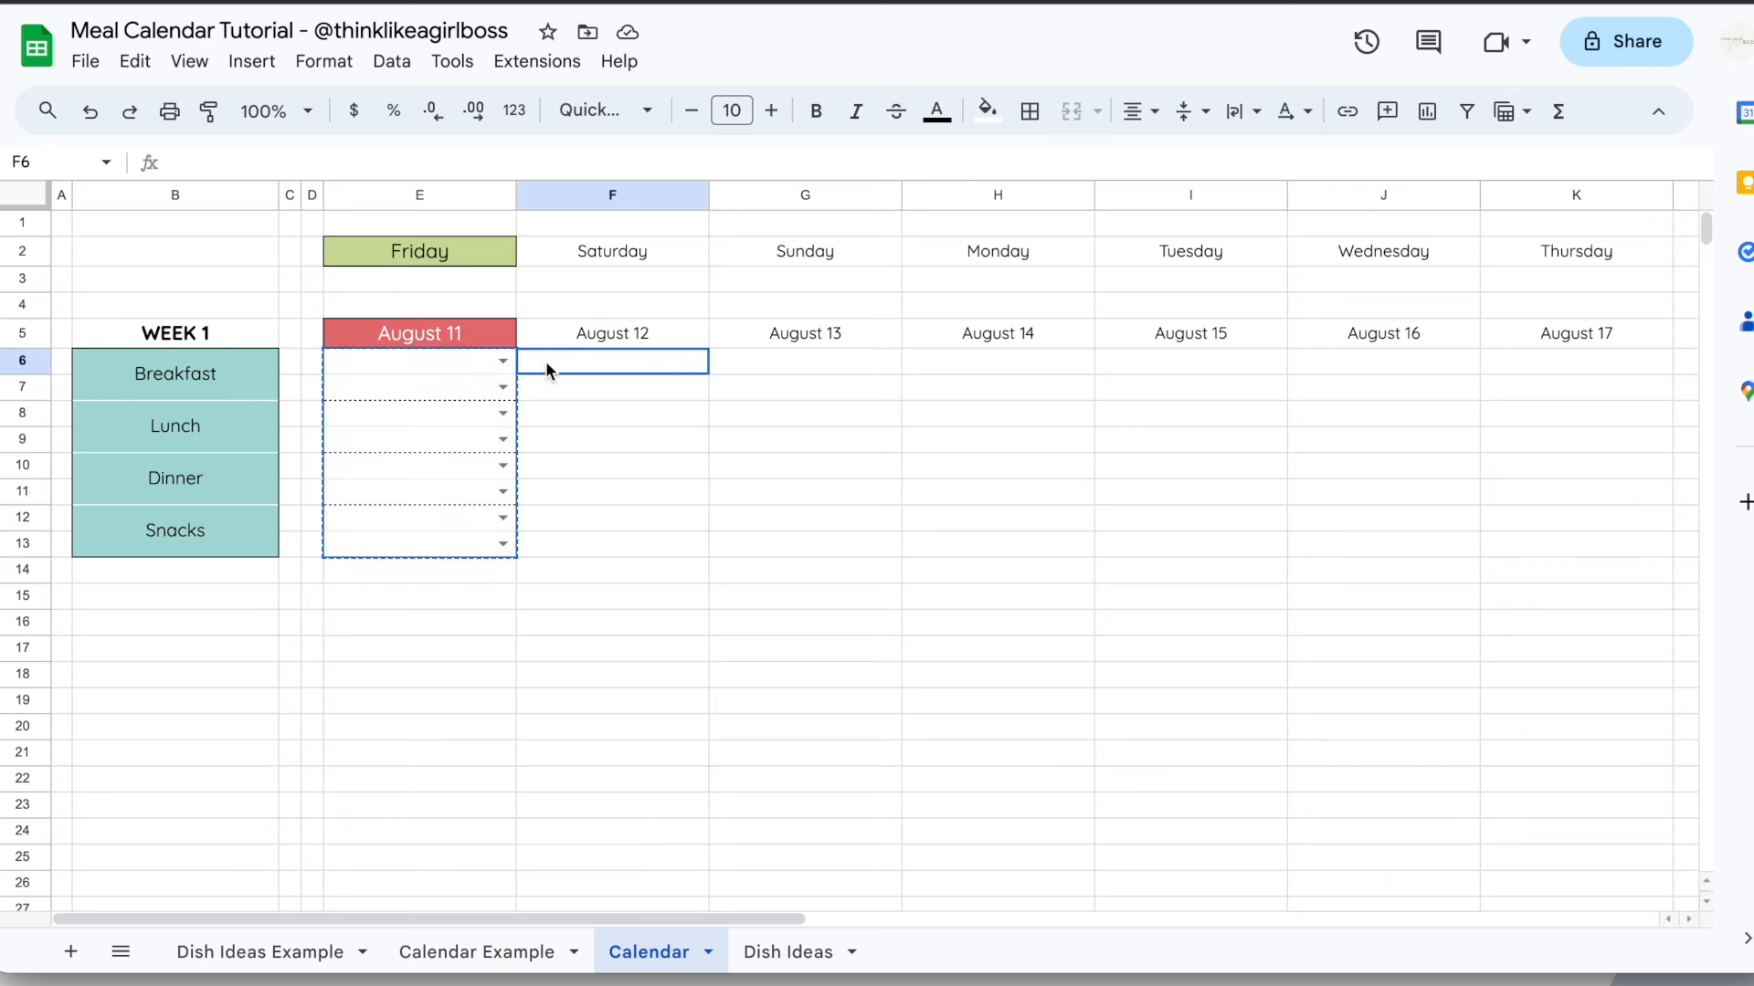
scroll(548, 369, right, 3)
drag(545, 370, 1252, 372)
scroll(955, 442, left, 3)
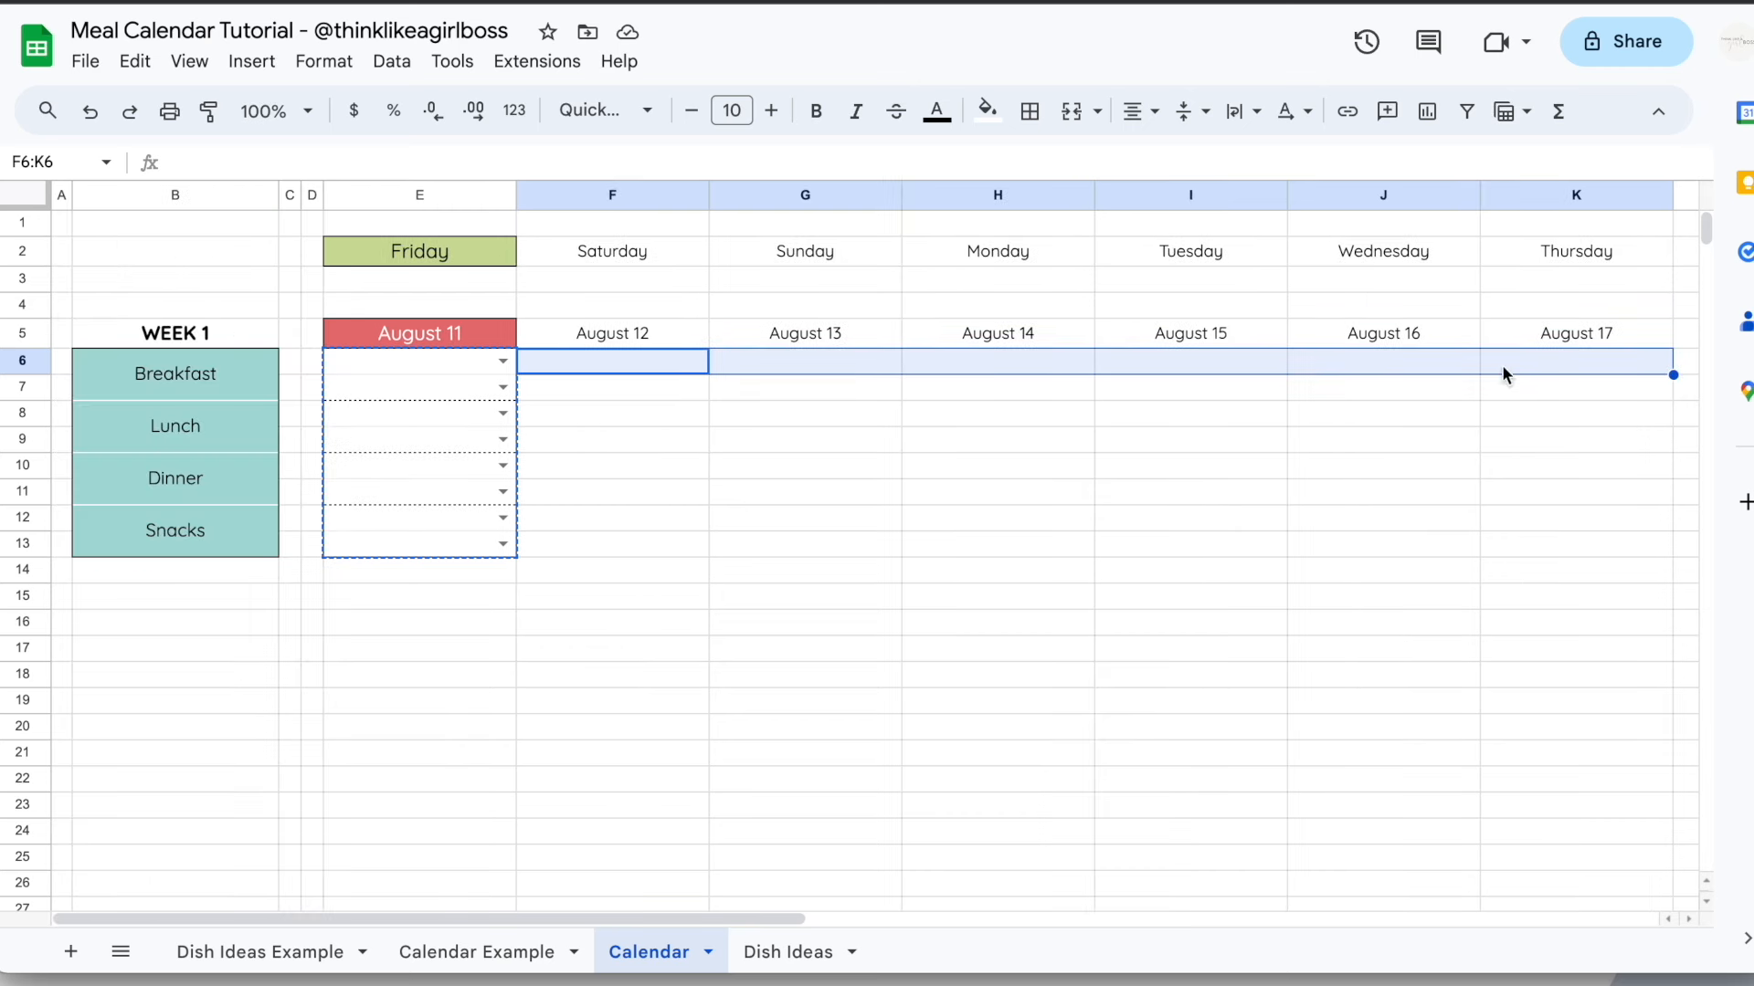
scroll(875, 438, right, 1)
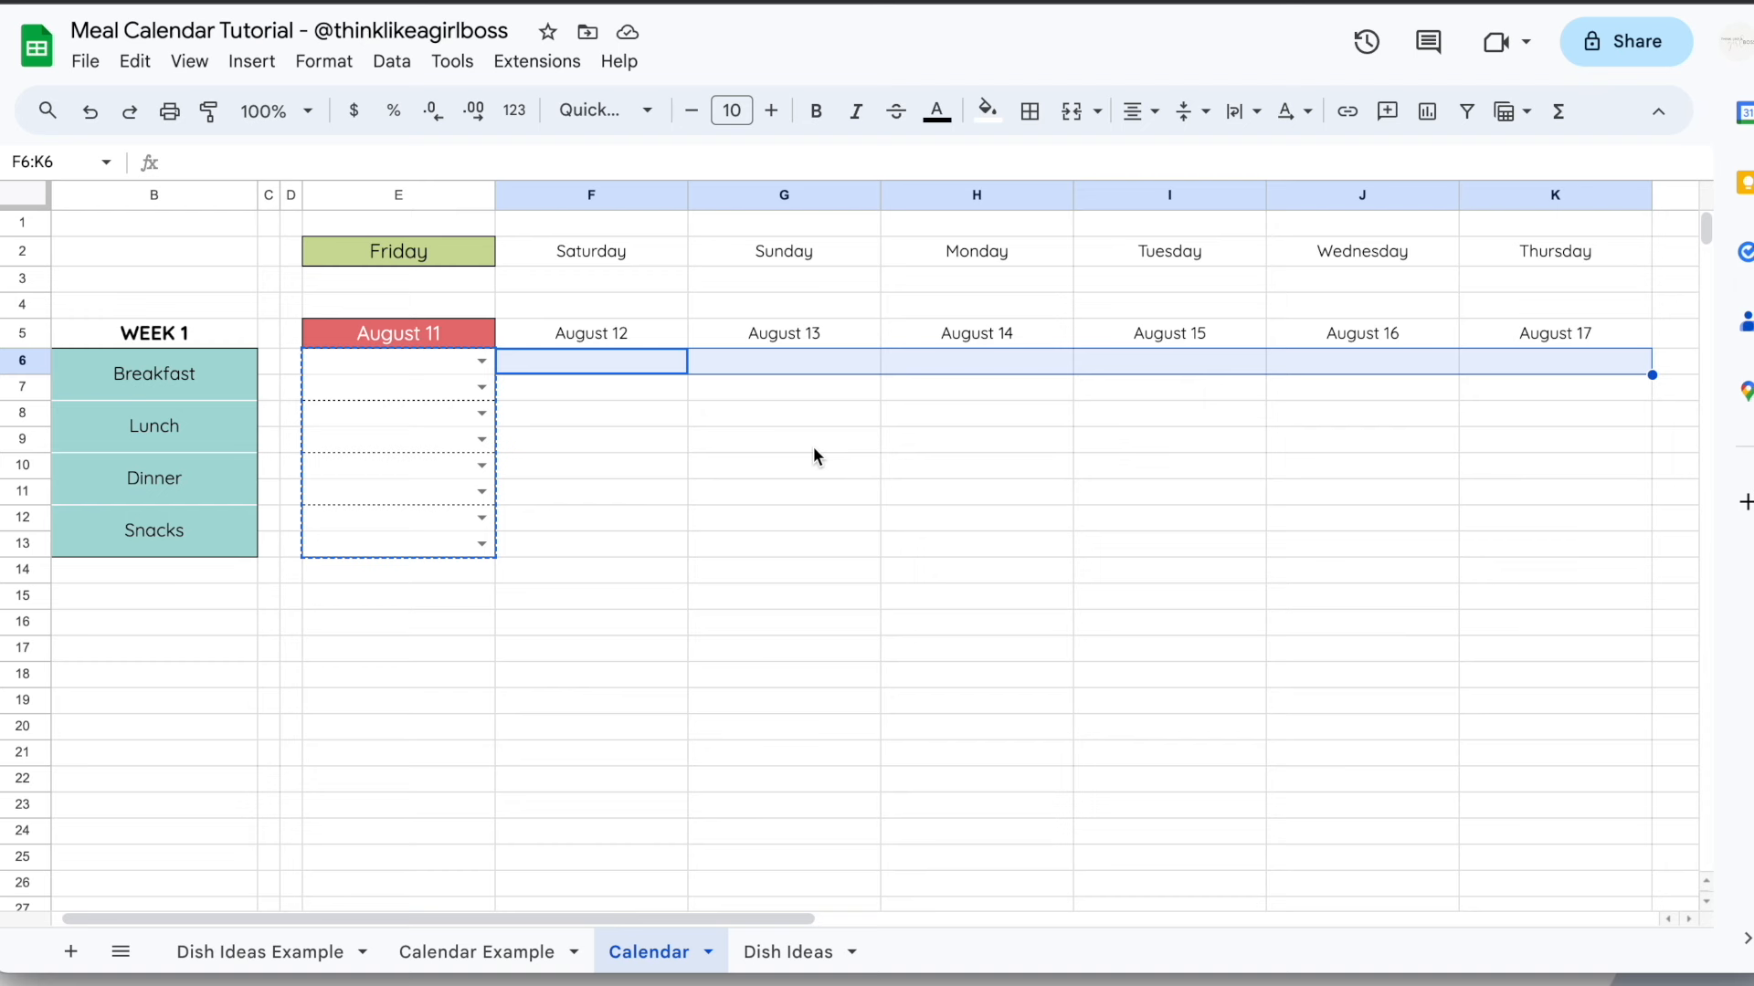
key(ctrl+v)
click(817, 653)
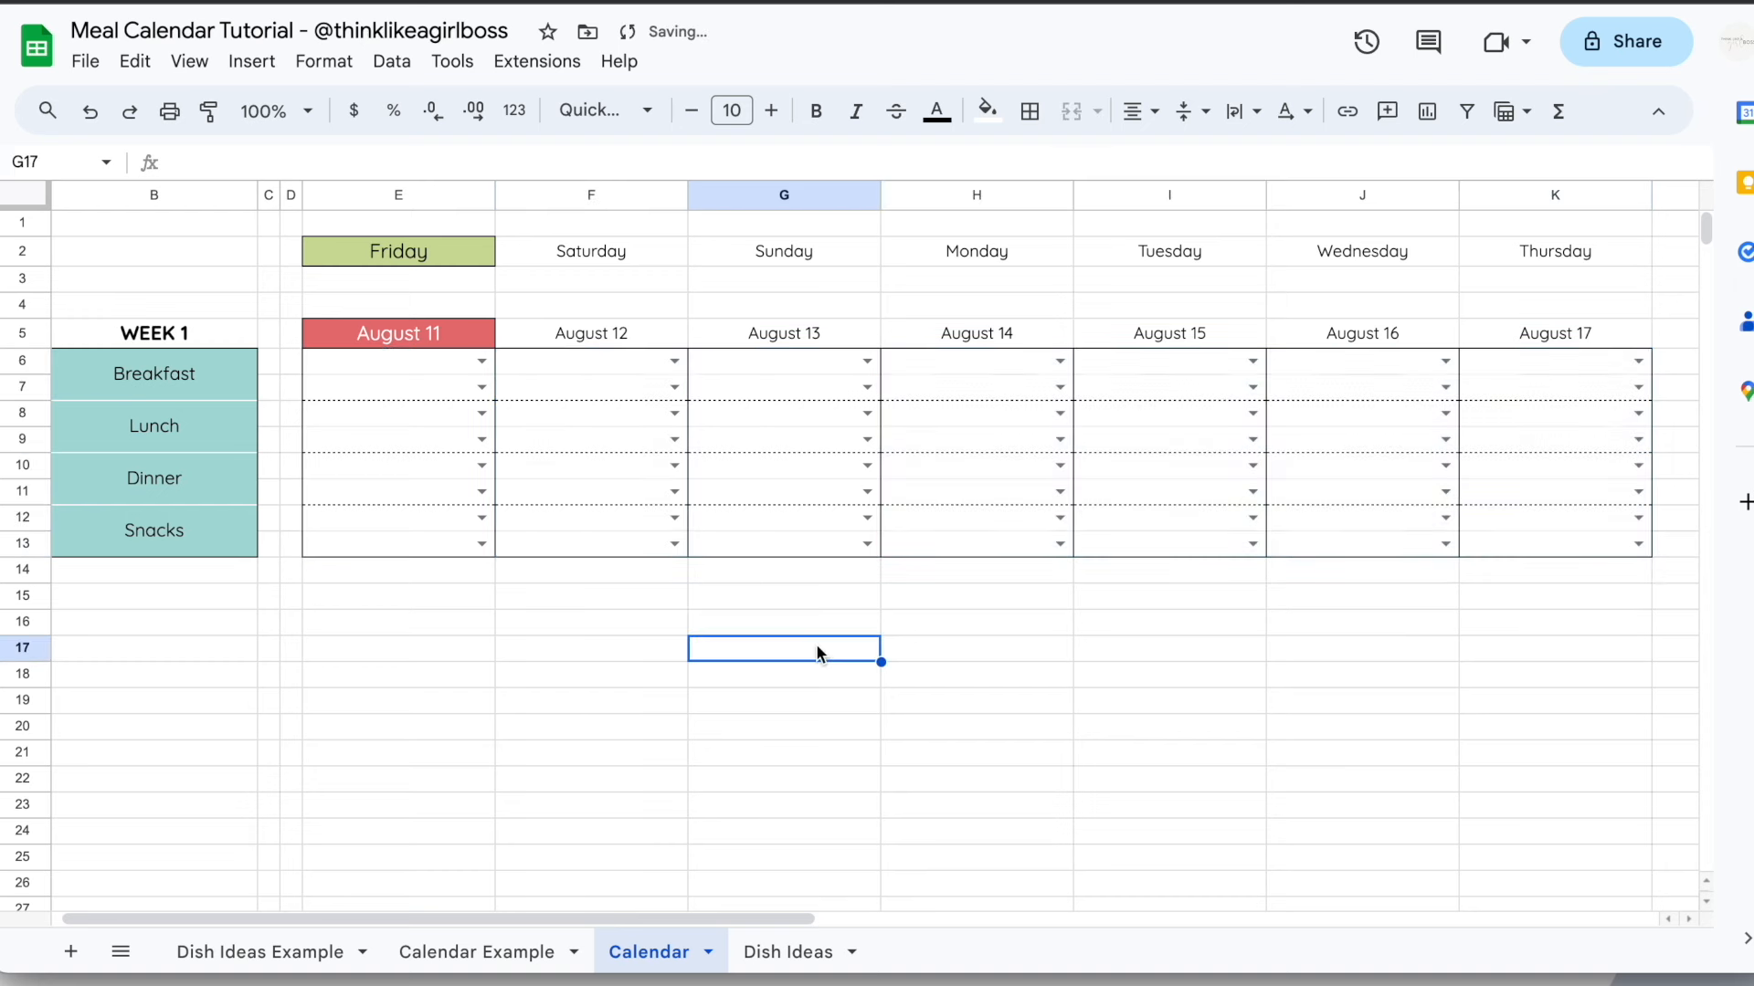
Check the options in several copied lunch, dinner, snack and breakfast dropdowns for Monday through Thursday
click(1061, 414)
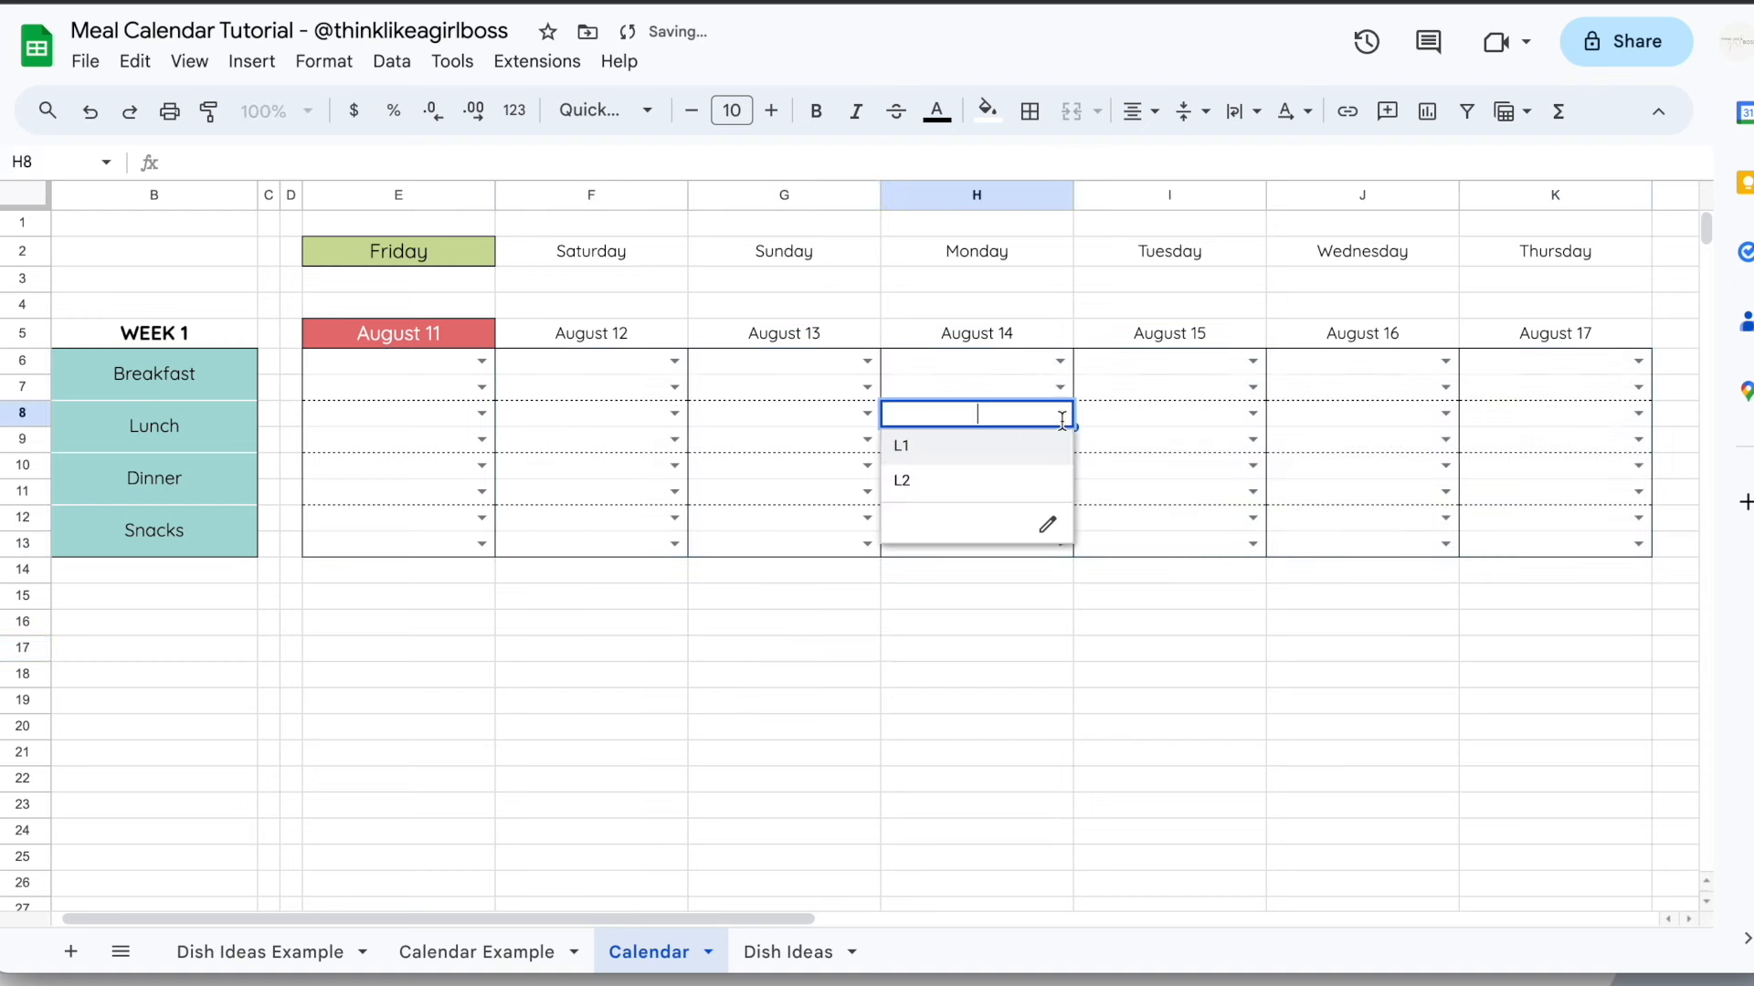
click(1253, 466)
click(1445, 518)
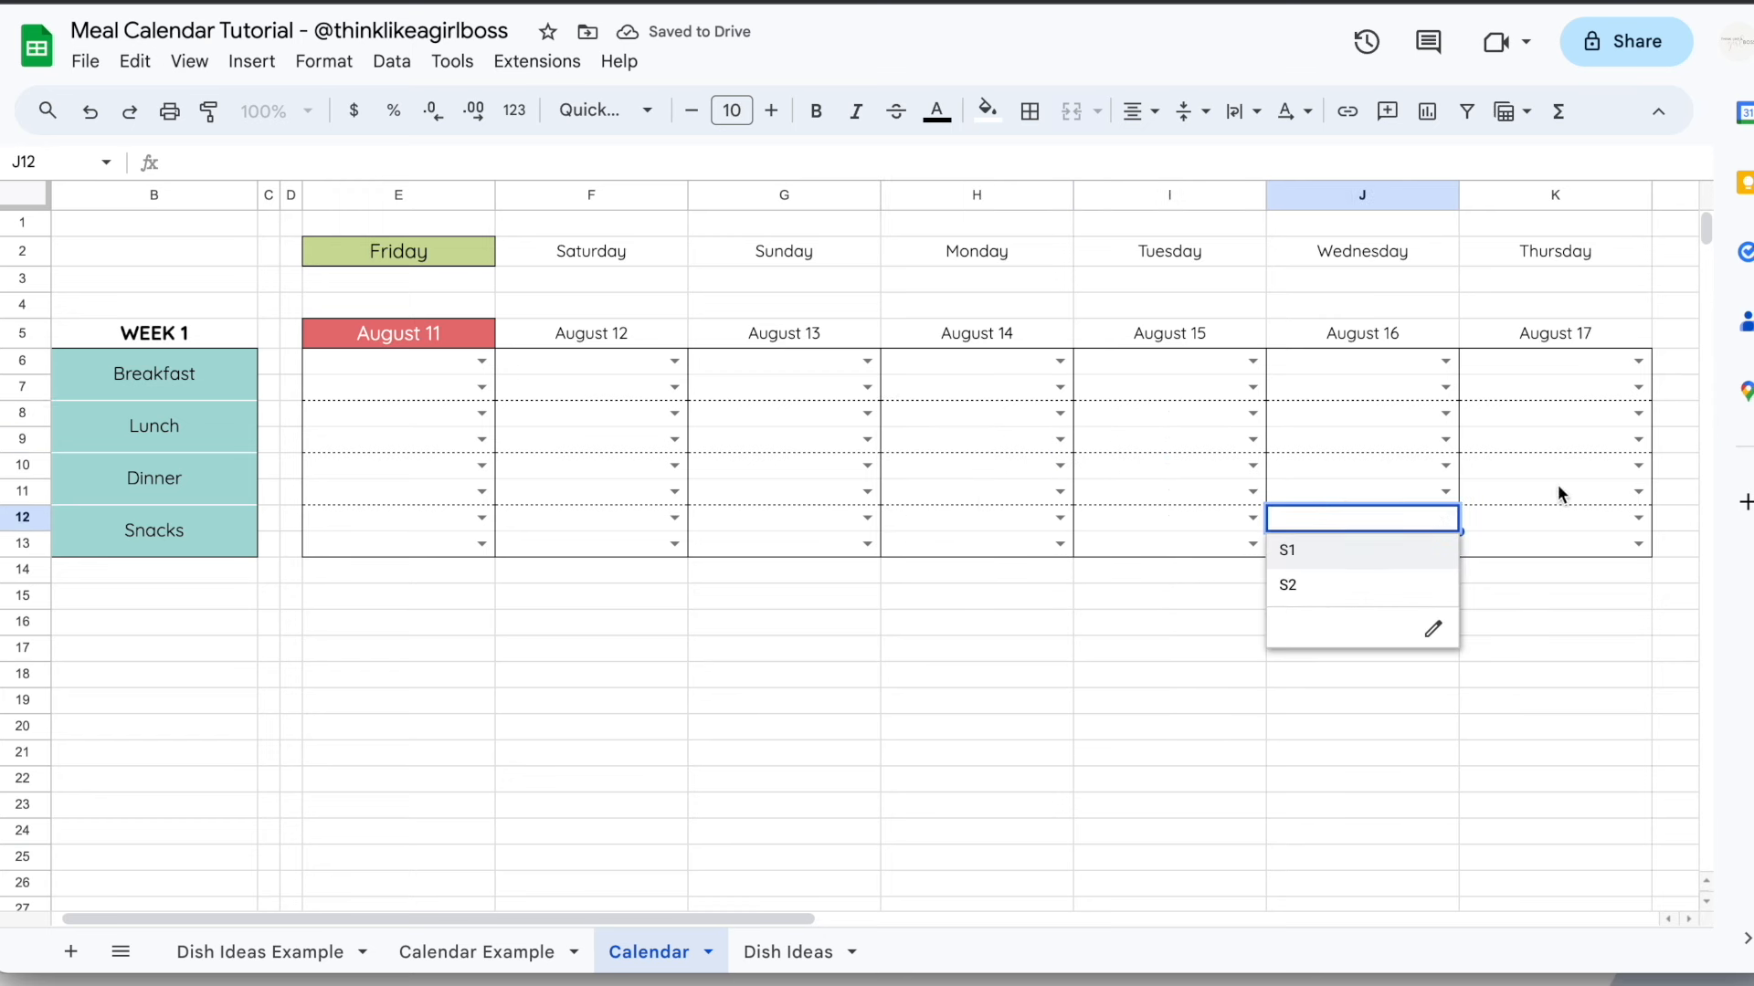
click(1639, 362)
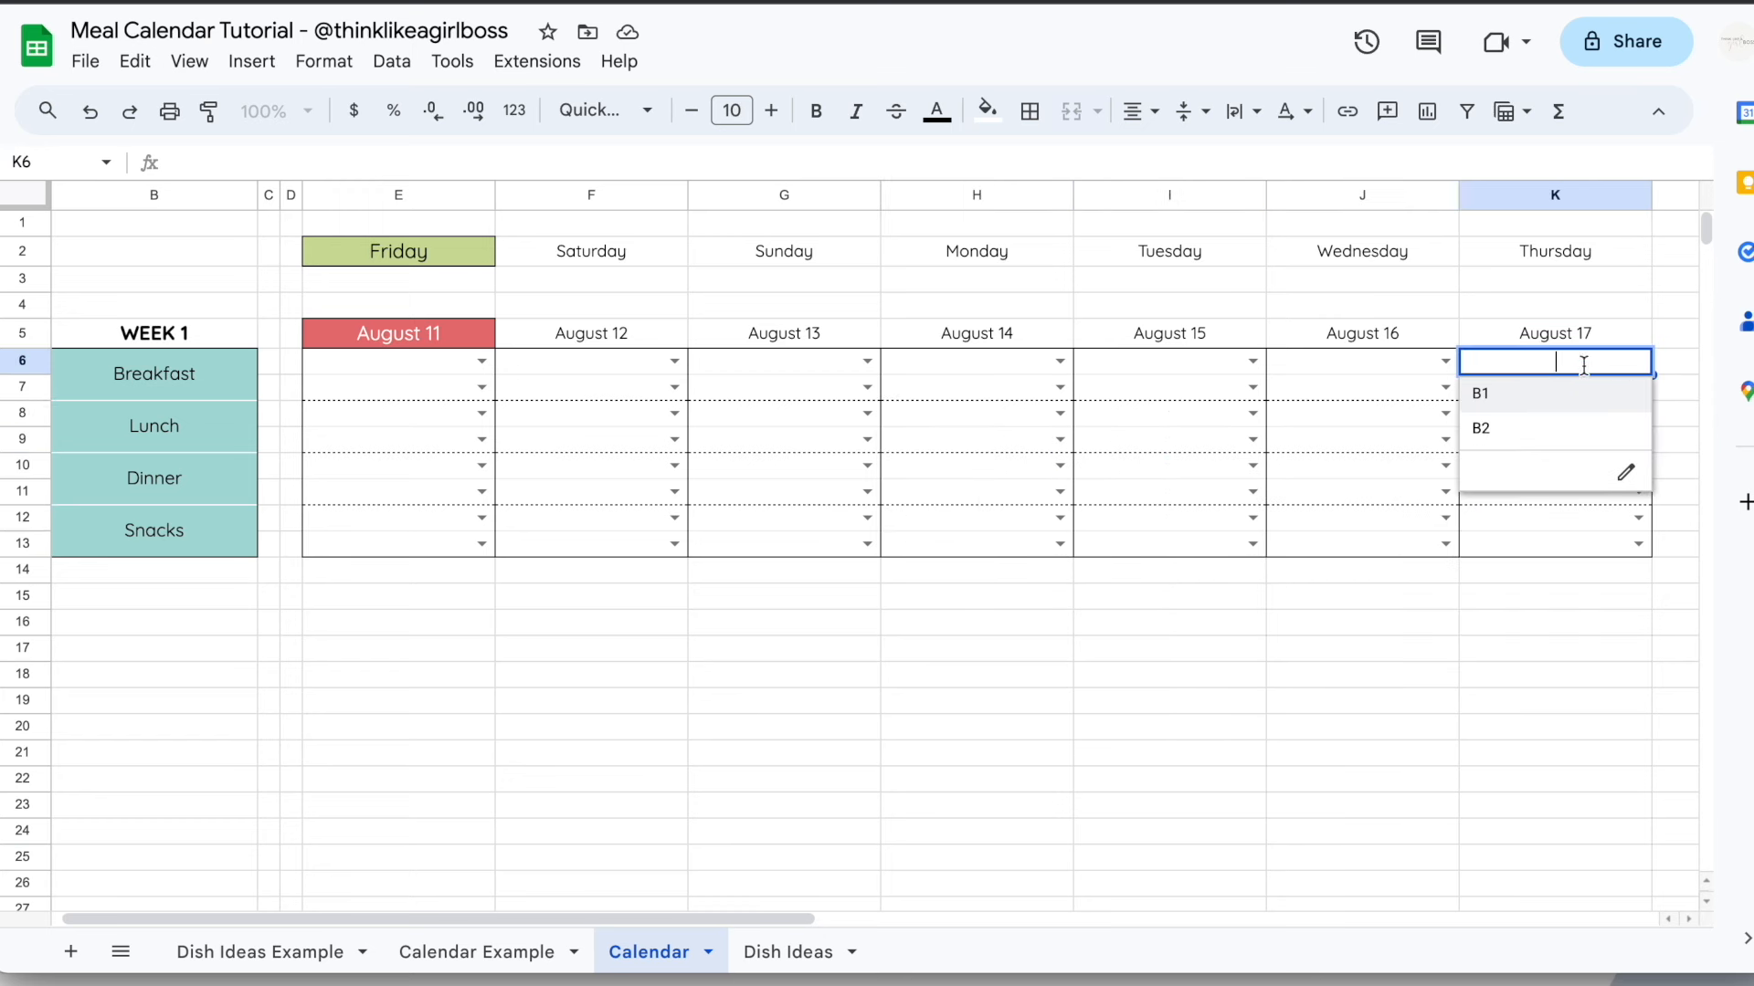
click(1446, 414)
click(1253, 466)
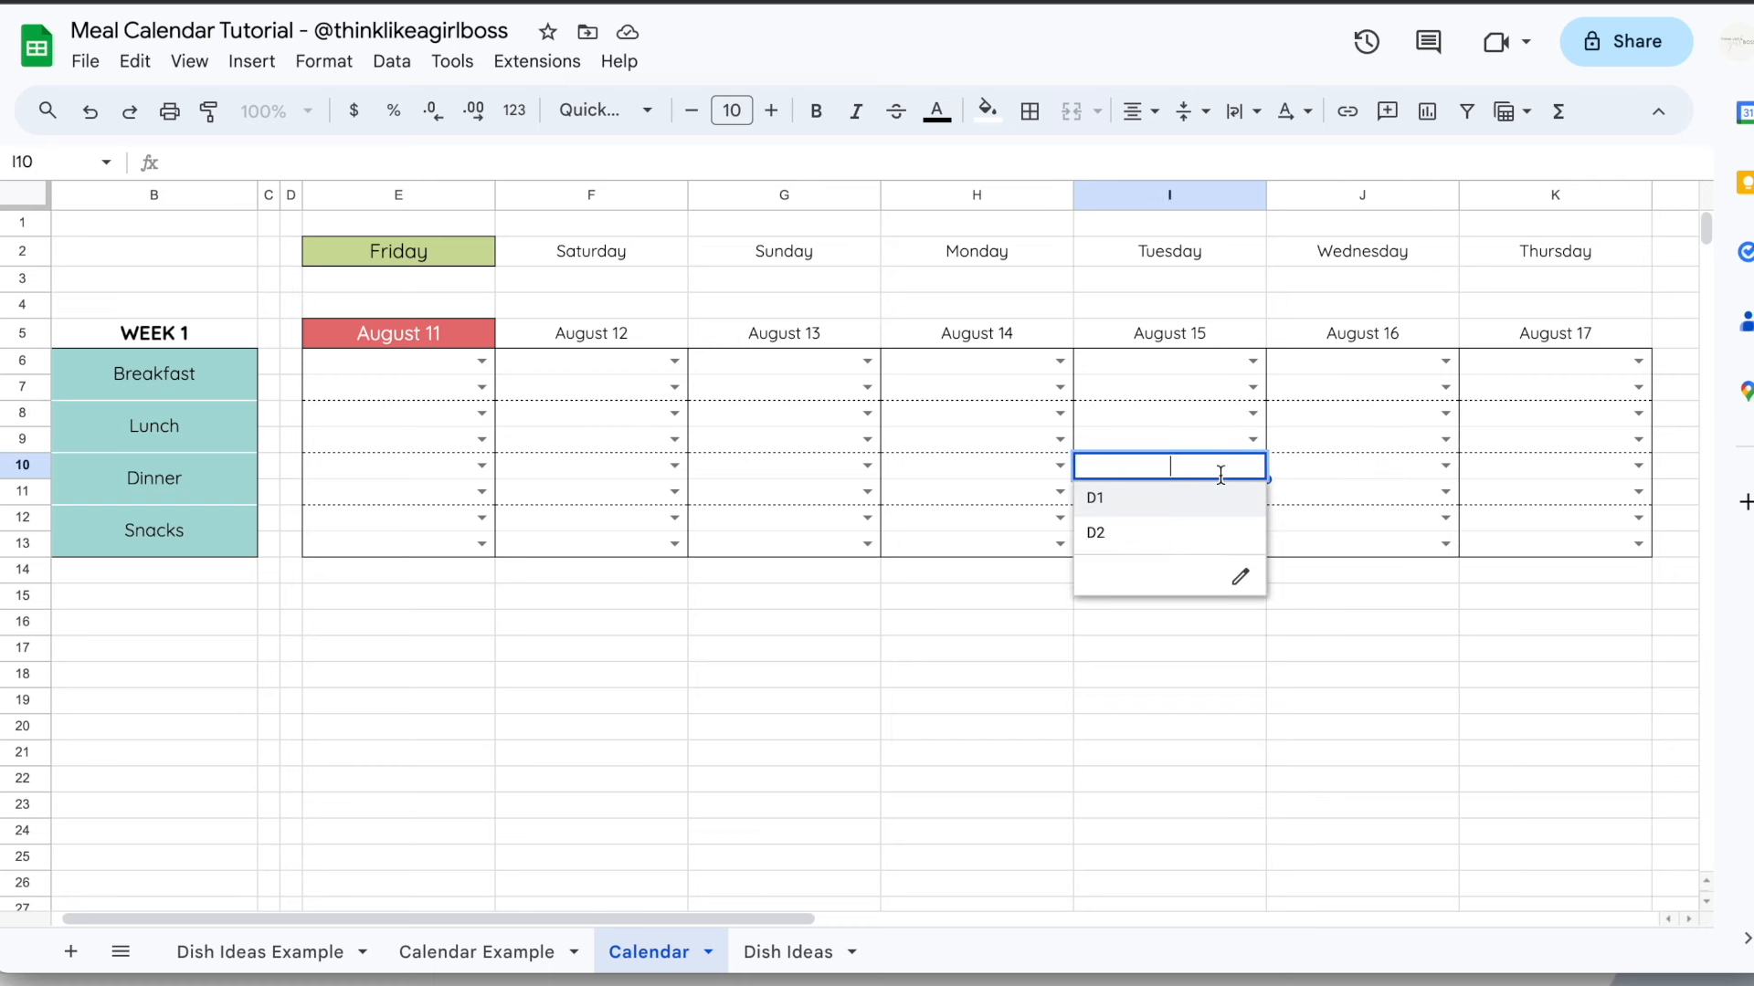
click(1355, 687)
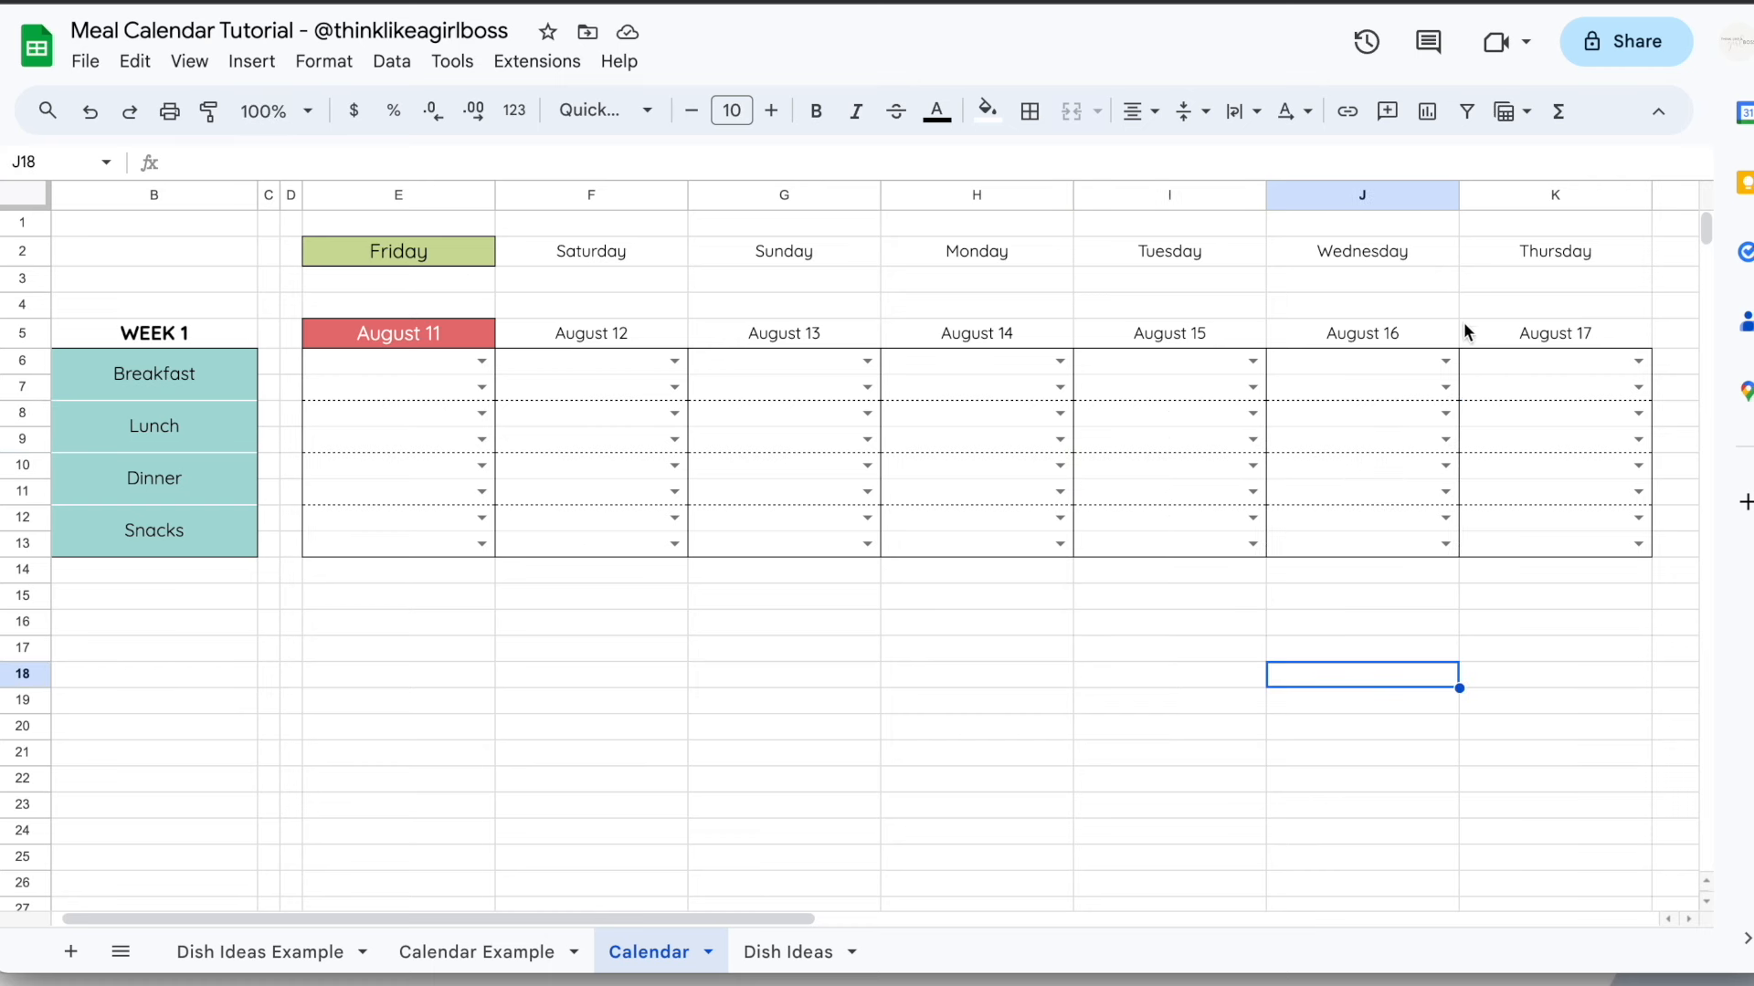
Copy the formatting of the Friday column E2:E13 onto the Saturday to Thursday columns F2:K13 with Paint format
scroll(879, 517, left, 1)
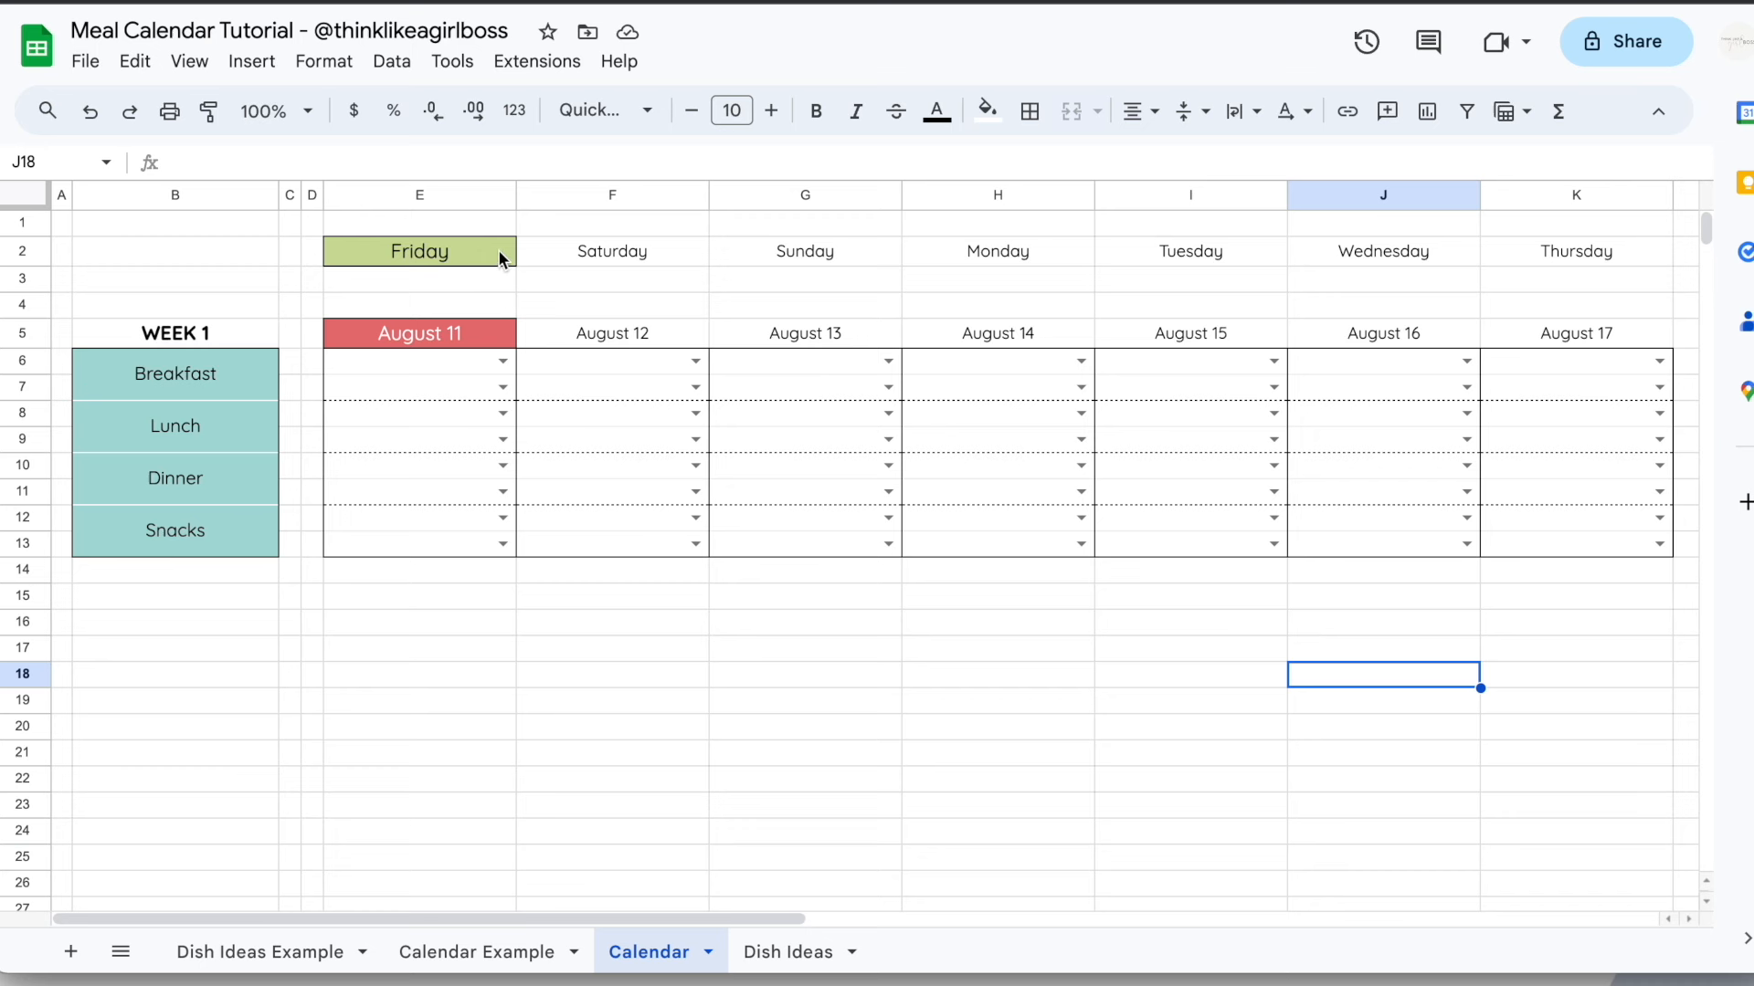
drag(484, 247, 450, 548)
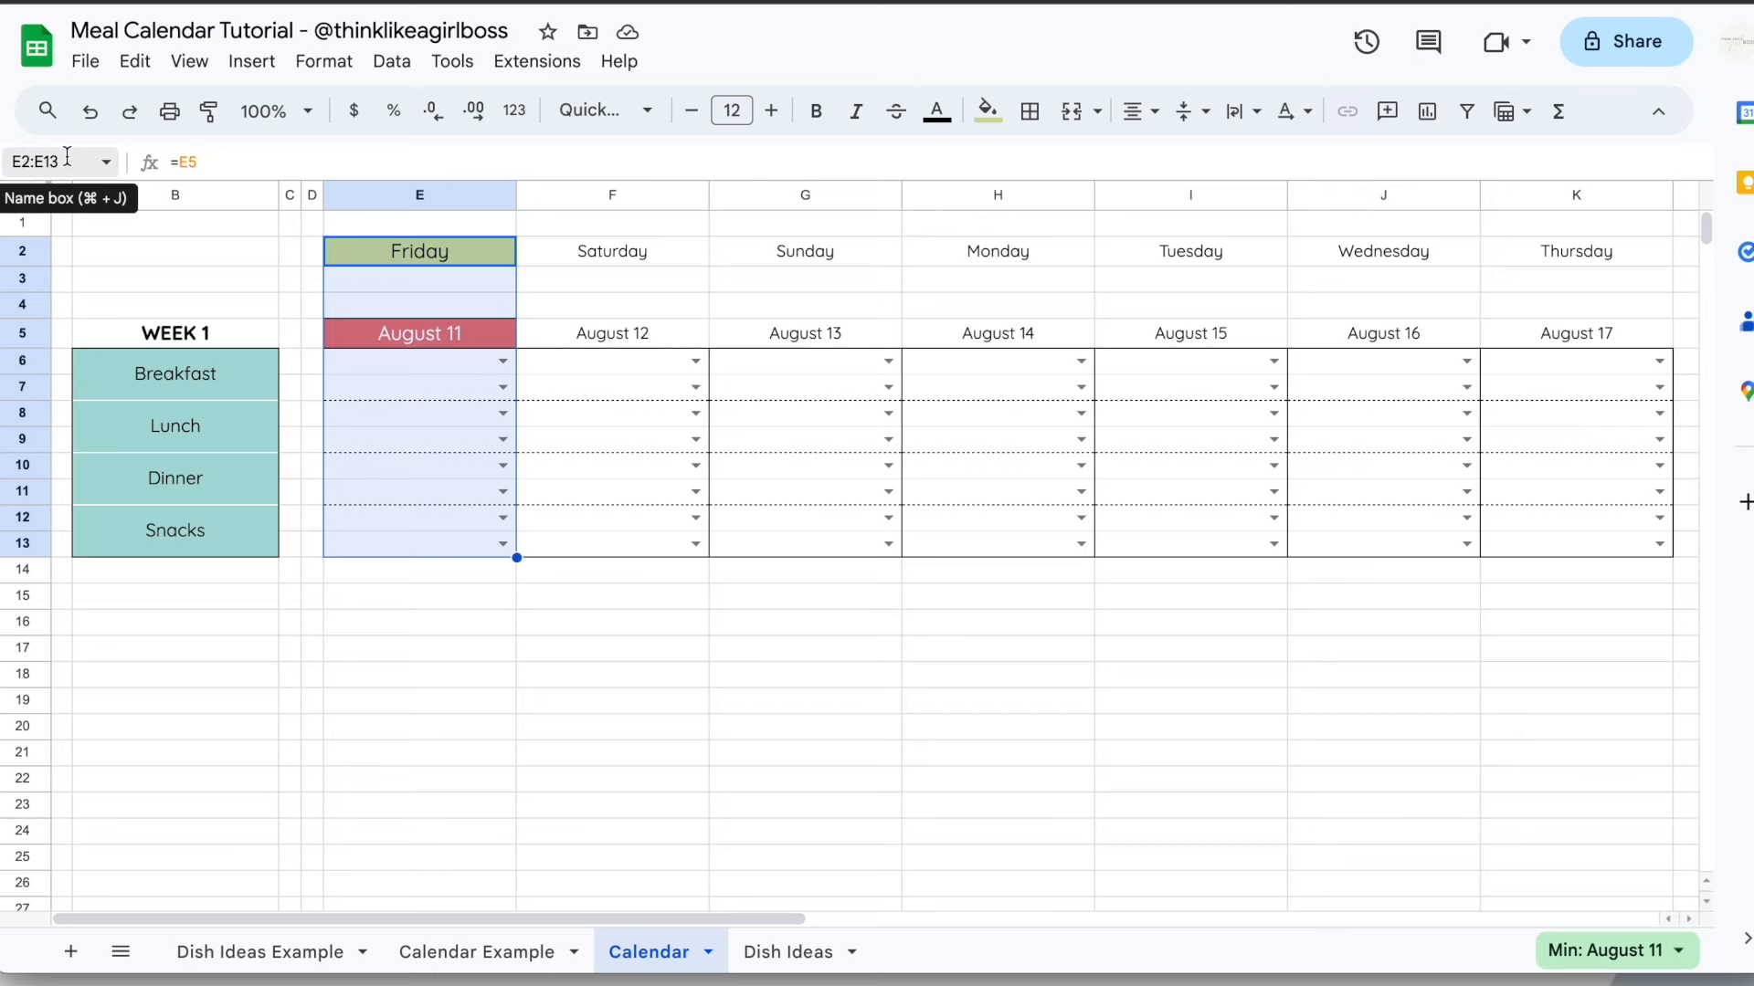
click(217, 116)
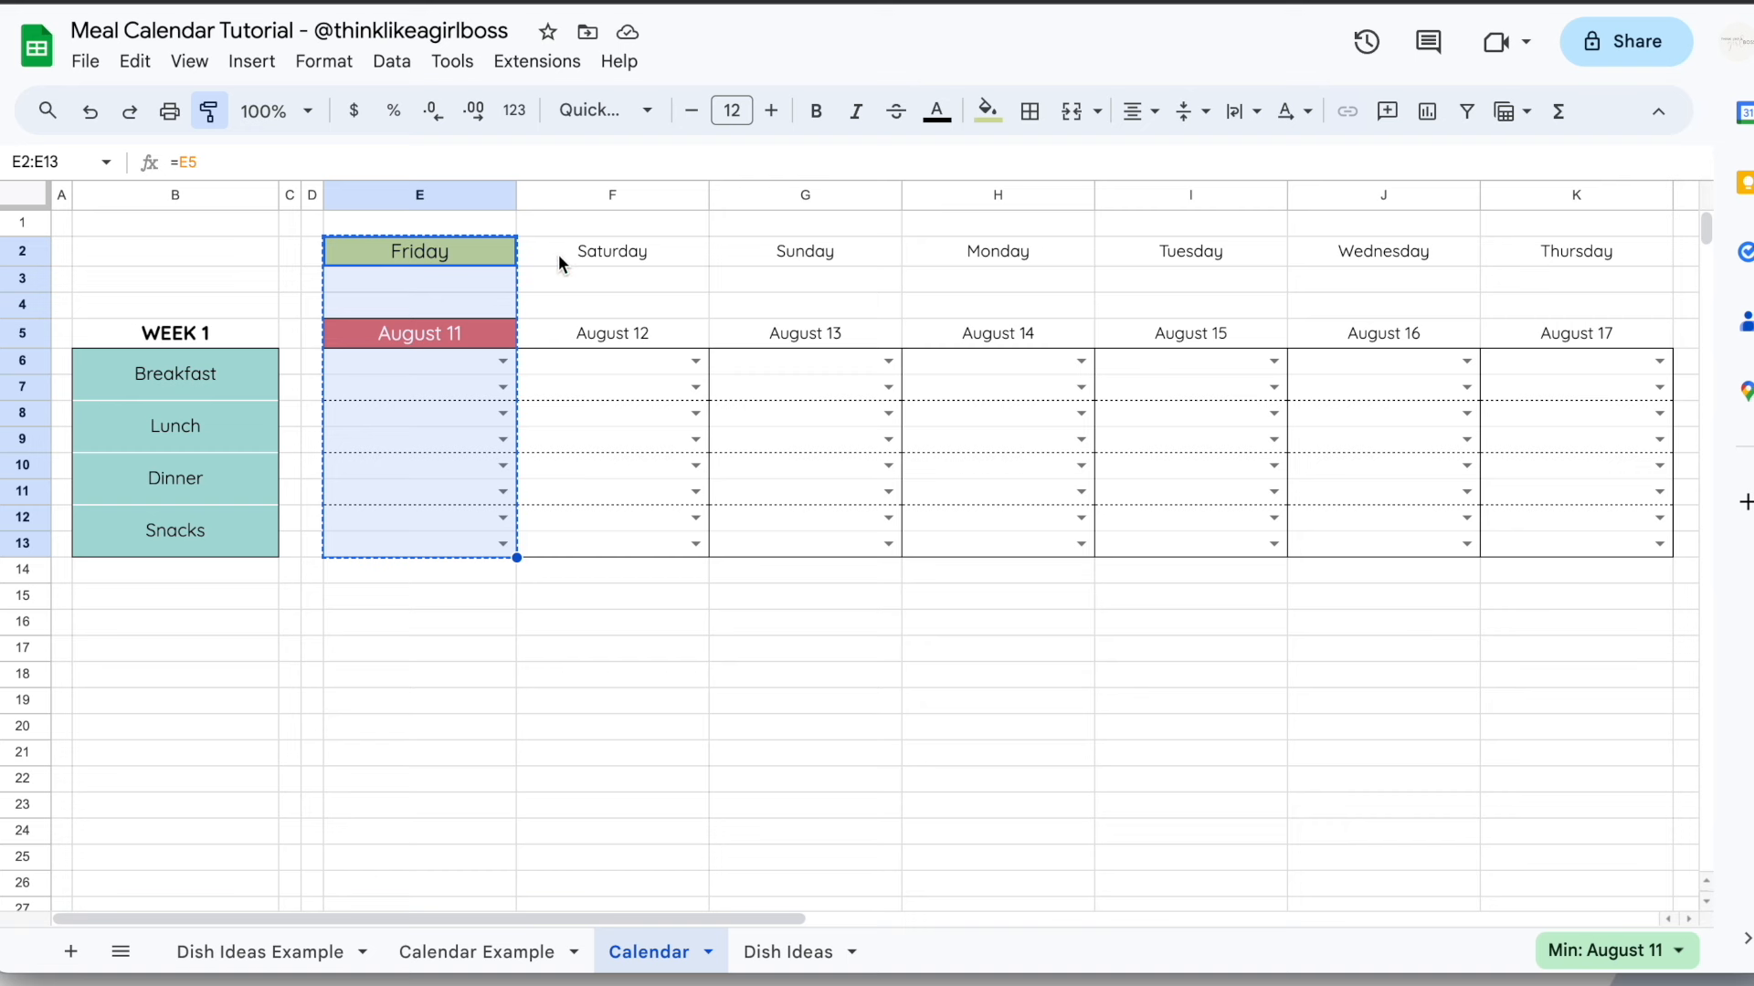
scroll(566, 253, right, 3)
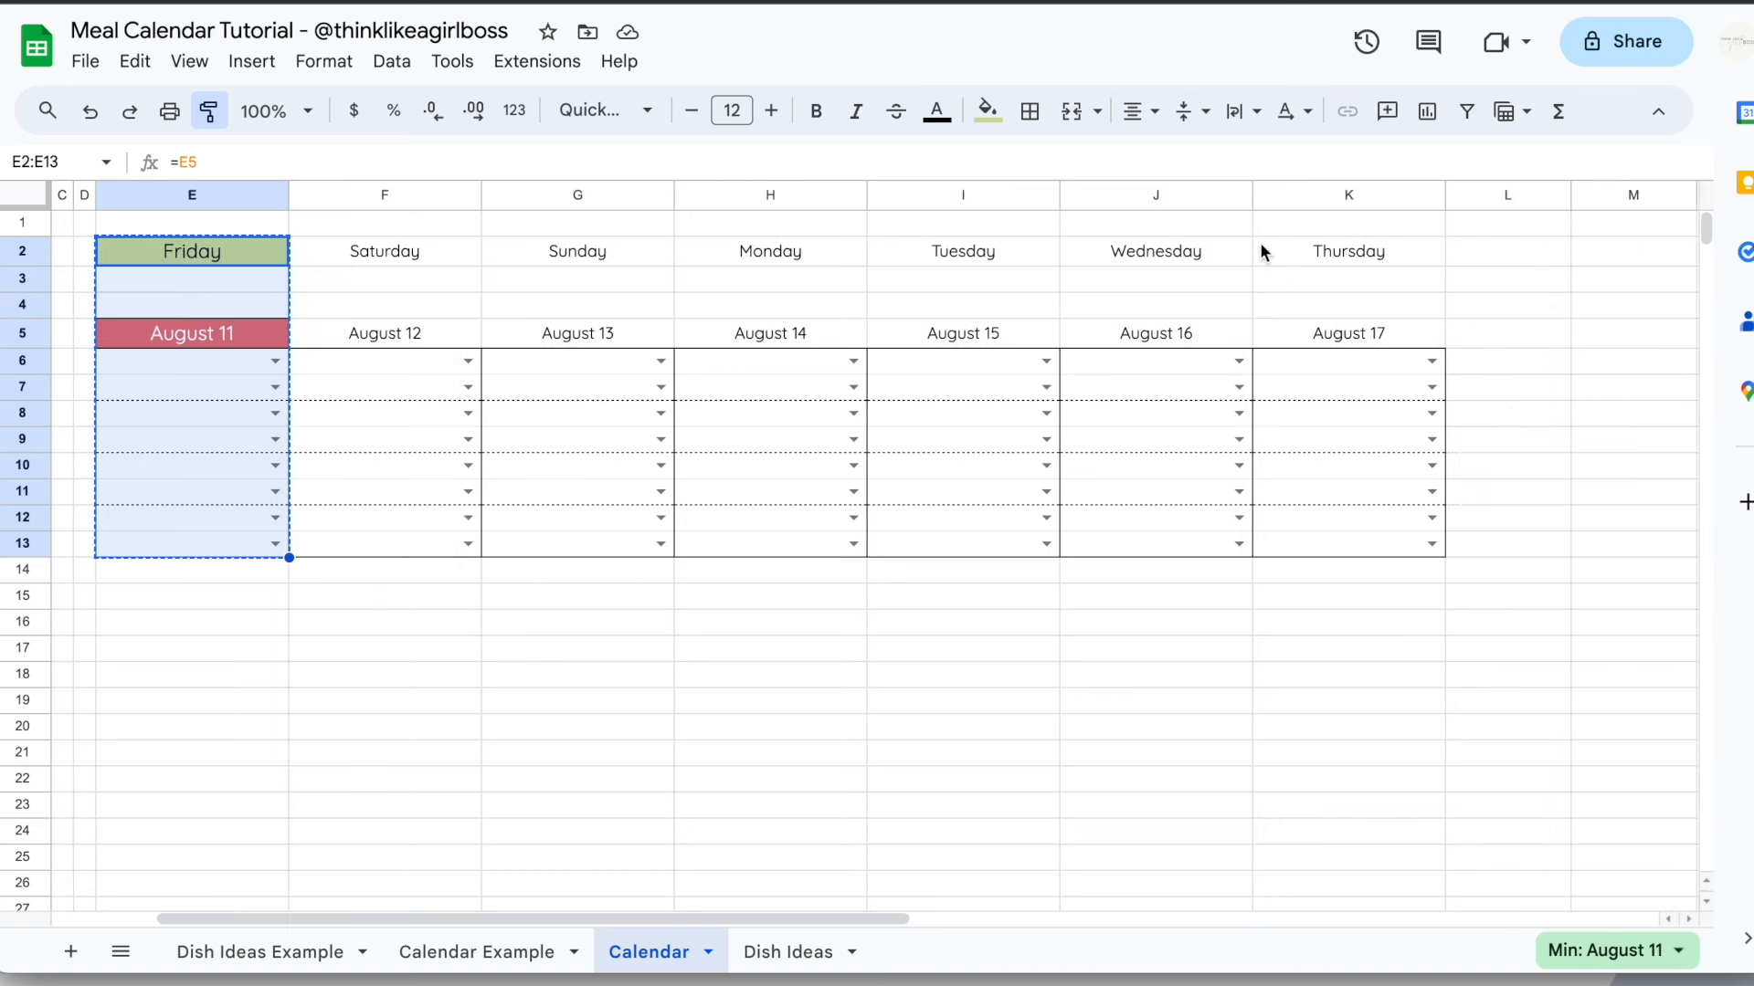
scroll(1315, 253, left, 3)
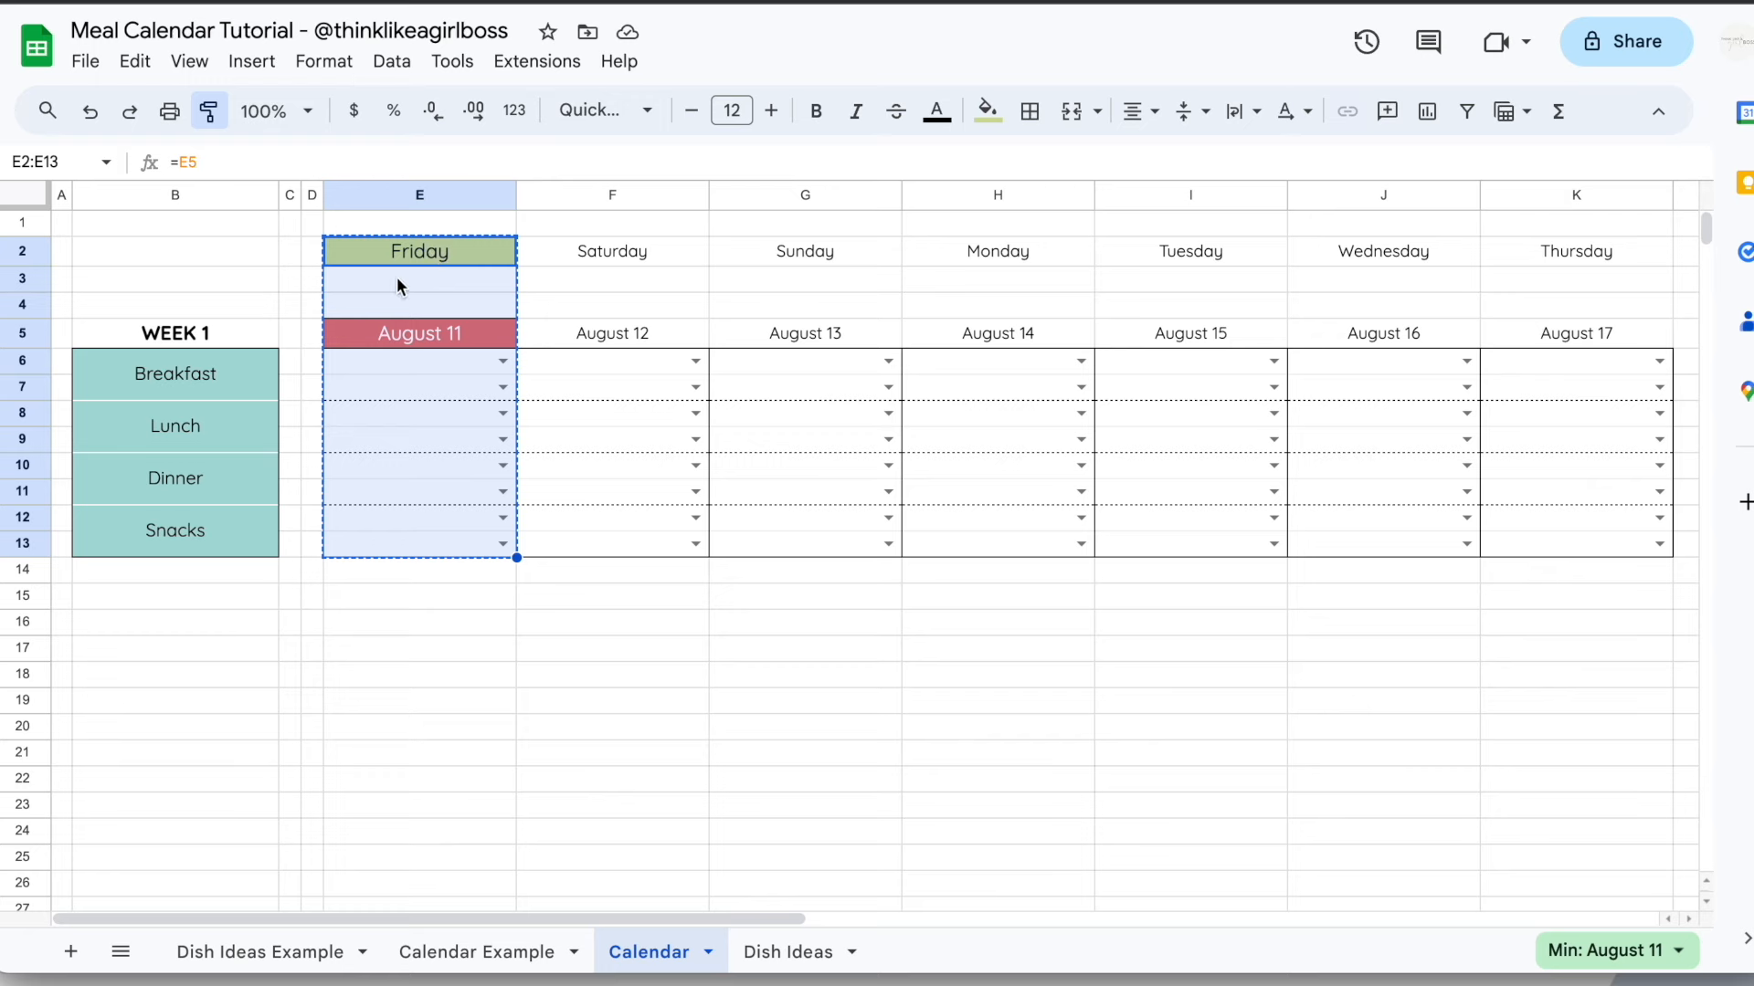
drag(562, 249, 1231, 245)
scroll(785, 259, right, 3)
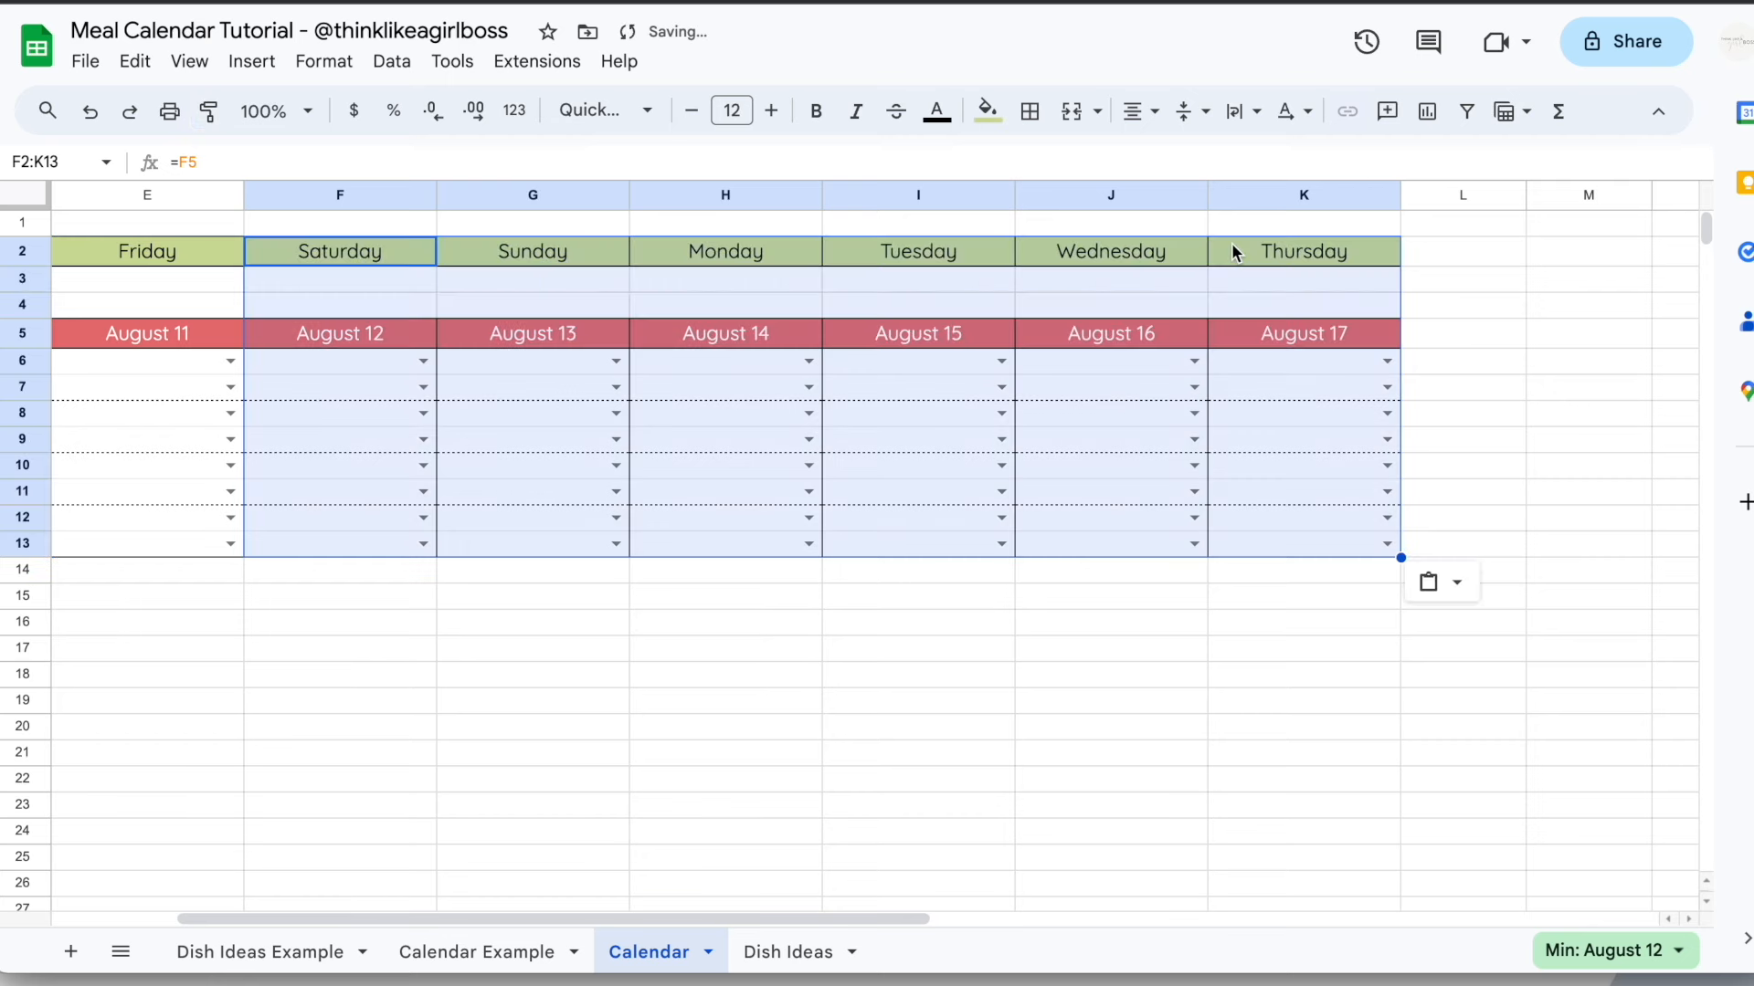
scroll(1004, 383, left, 3)
click(1016, 365)
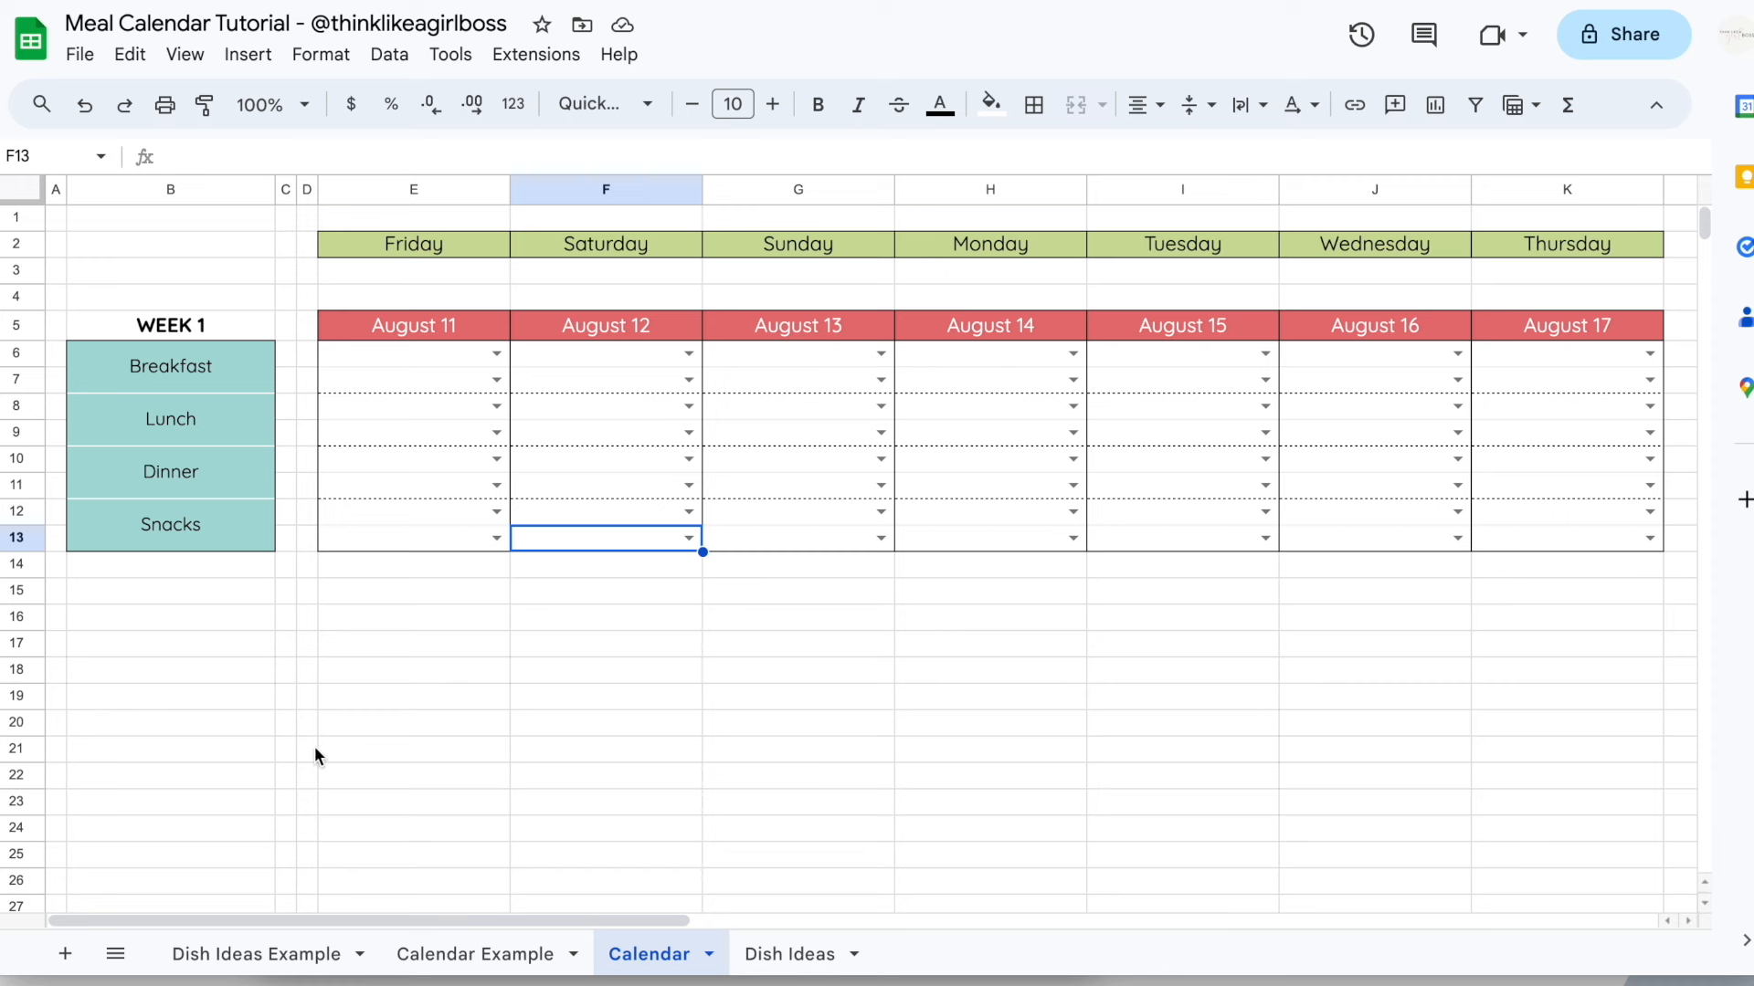
Copy the whole Week 1 block B5:K13 and paste it at B15, leaving row 14 empty as a spacer
click(210, 326)
drag(188, 321, 1589, 530)
drag(1587, 533, 1587, 535)
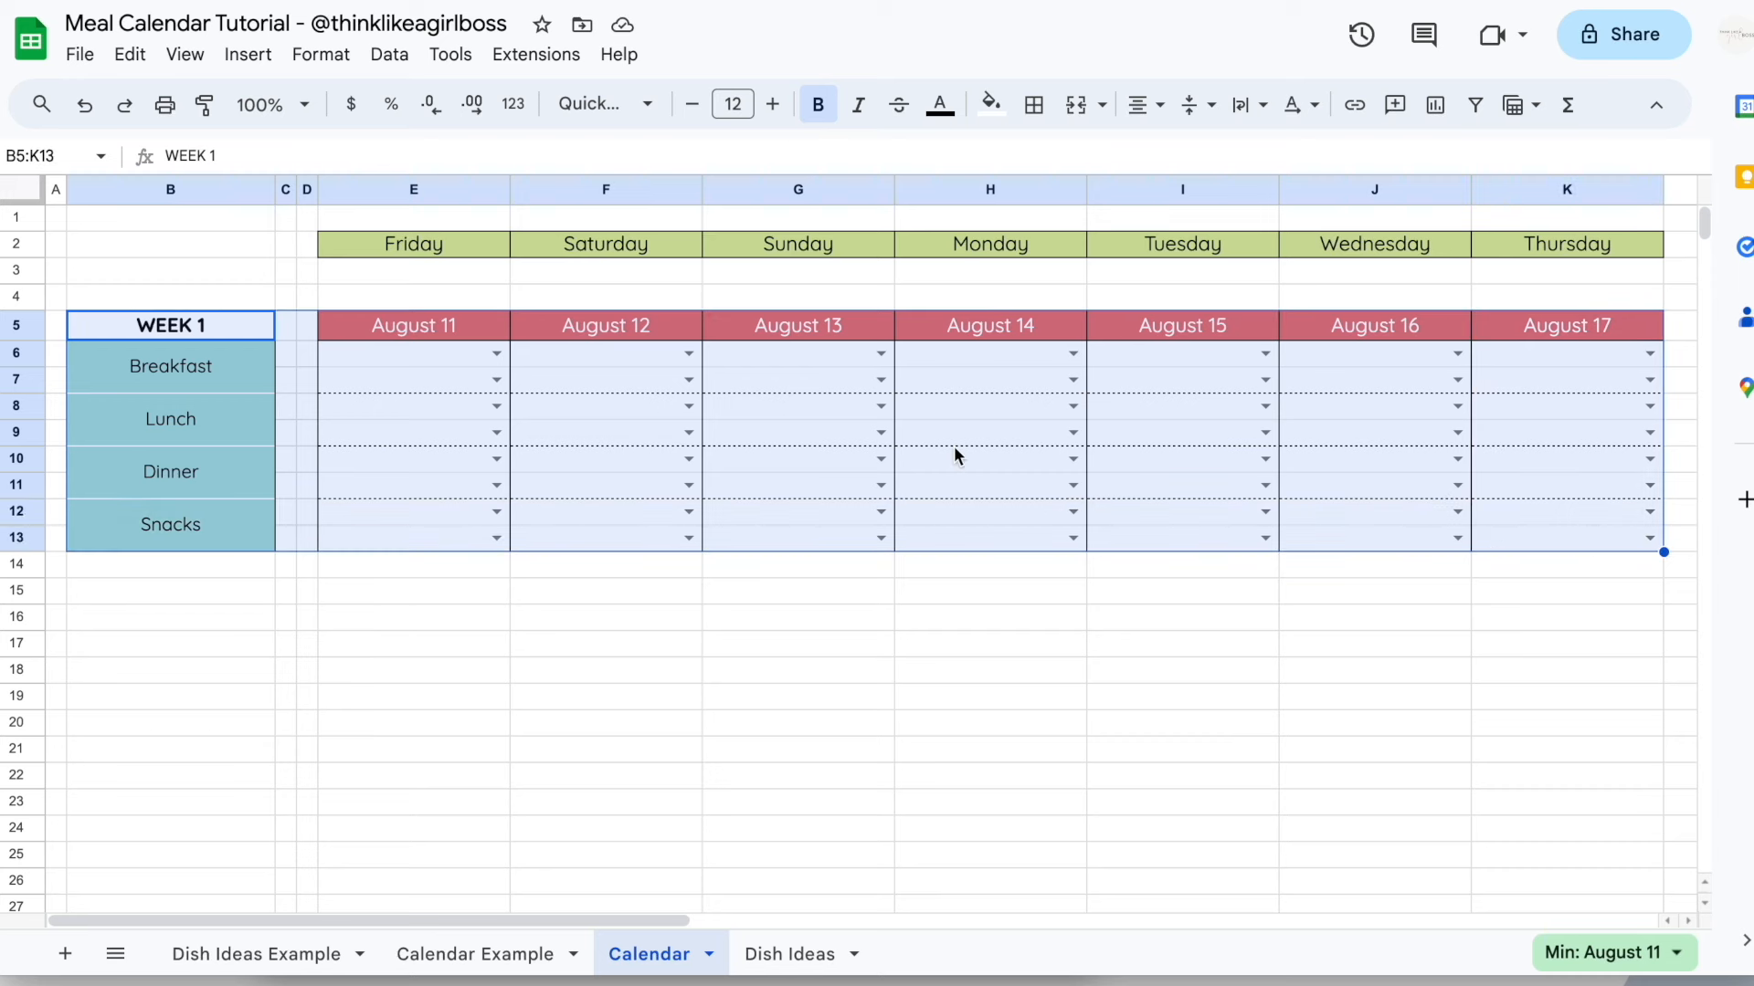
key(ctrl+c)
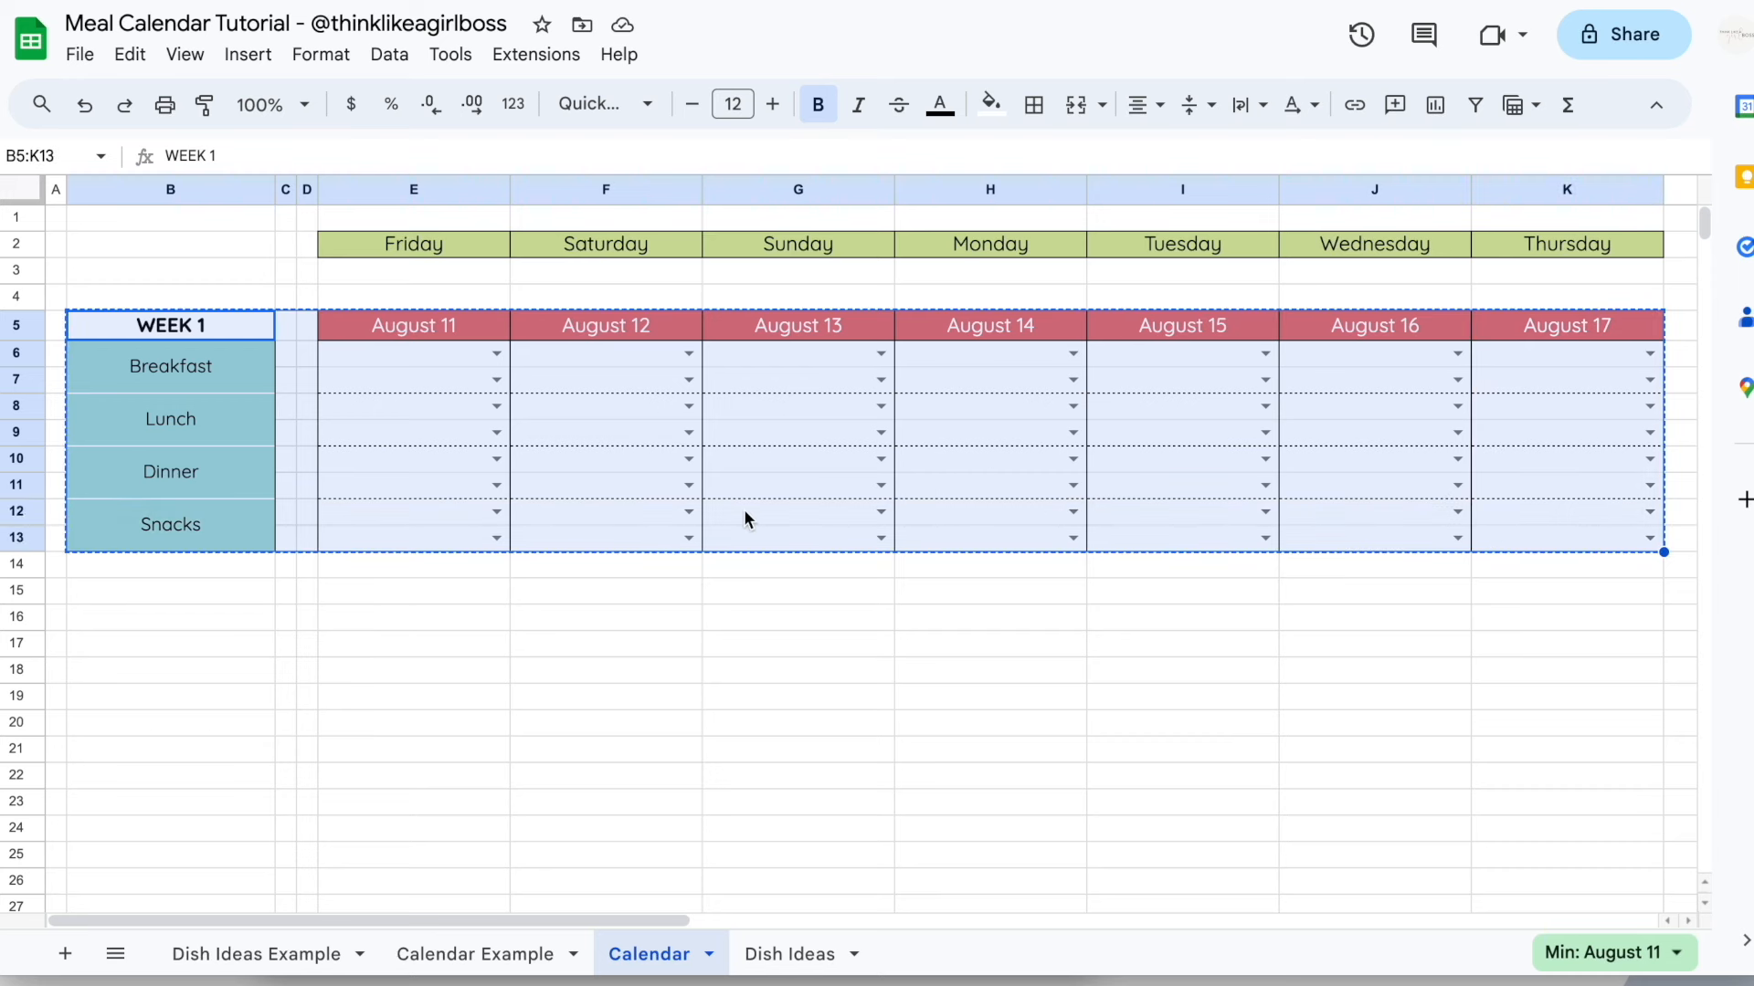
click(23, 570)
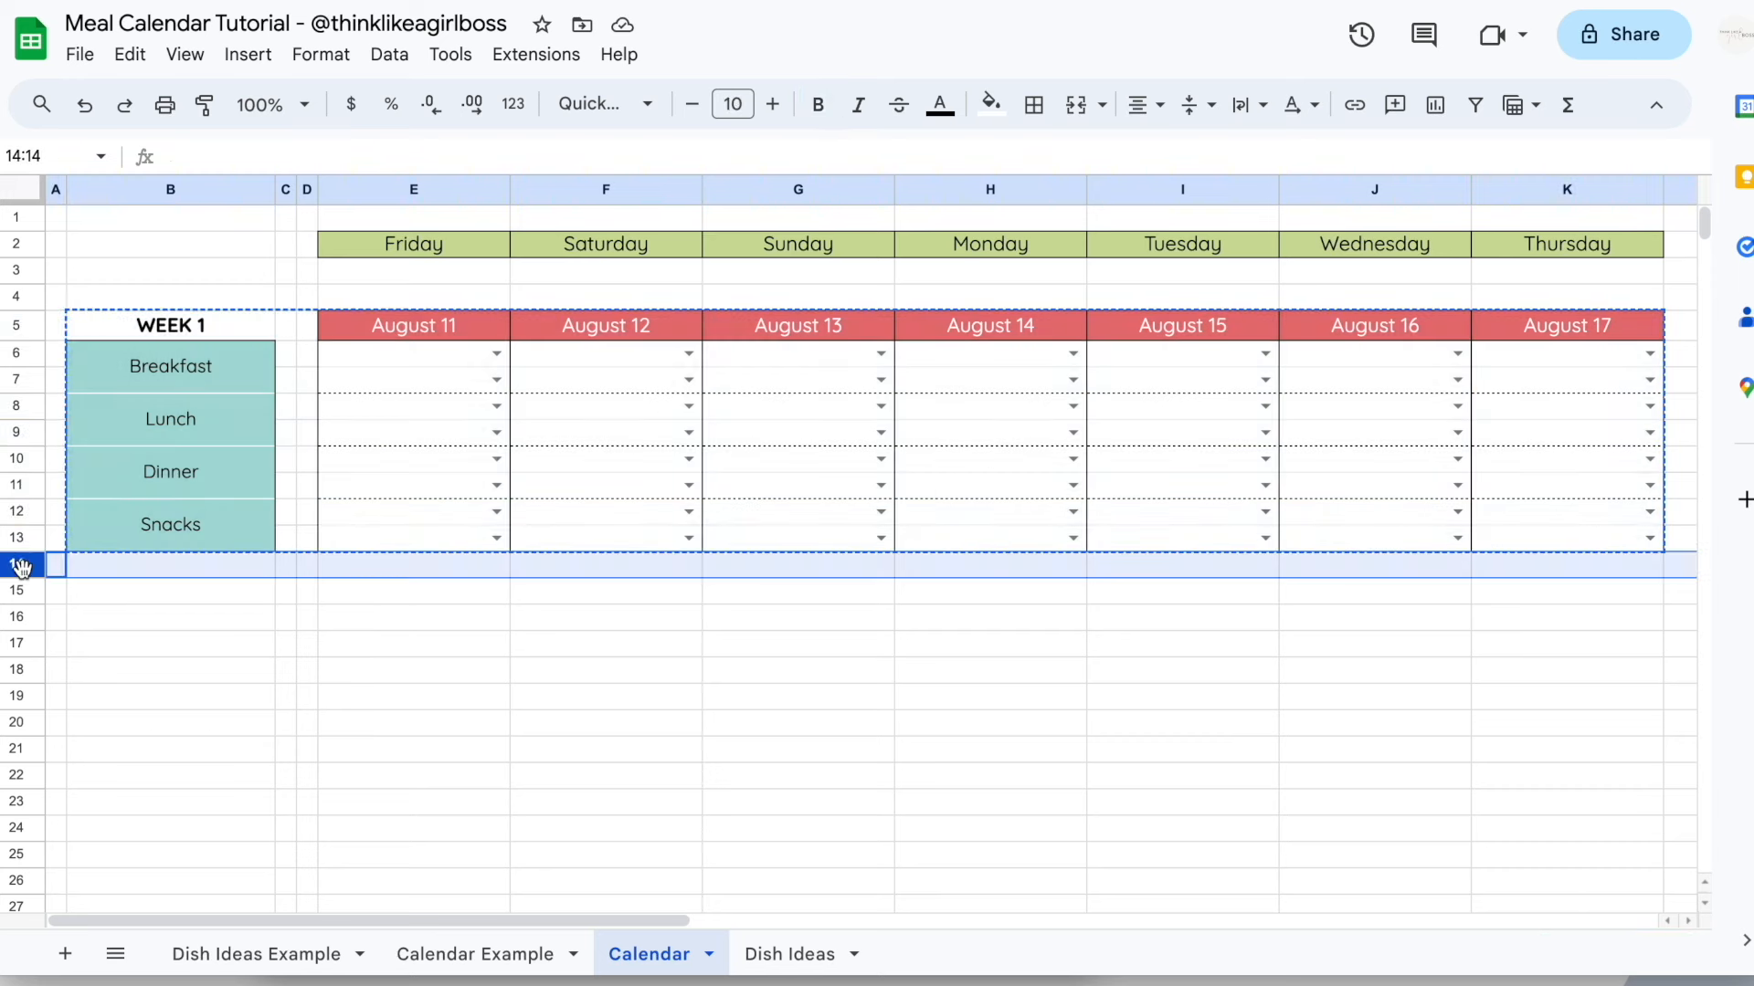
click(102, 594)
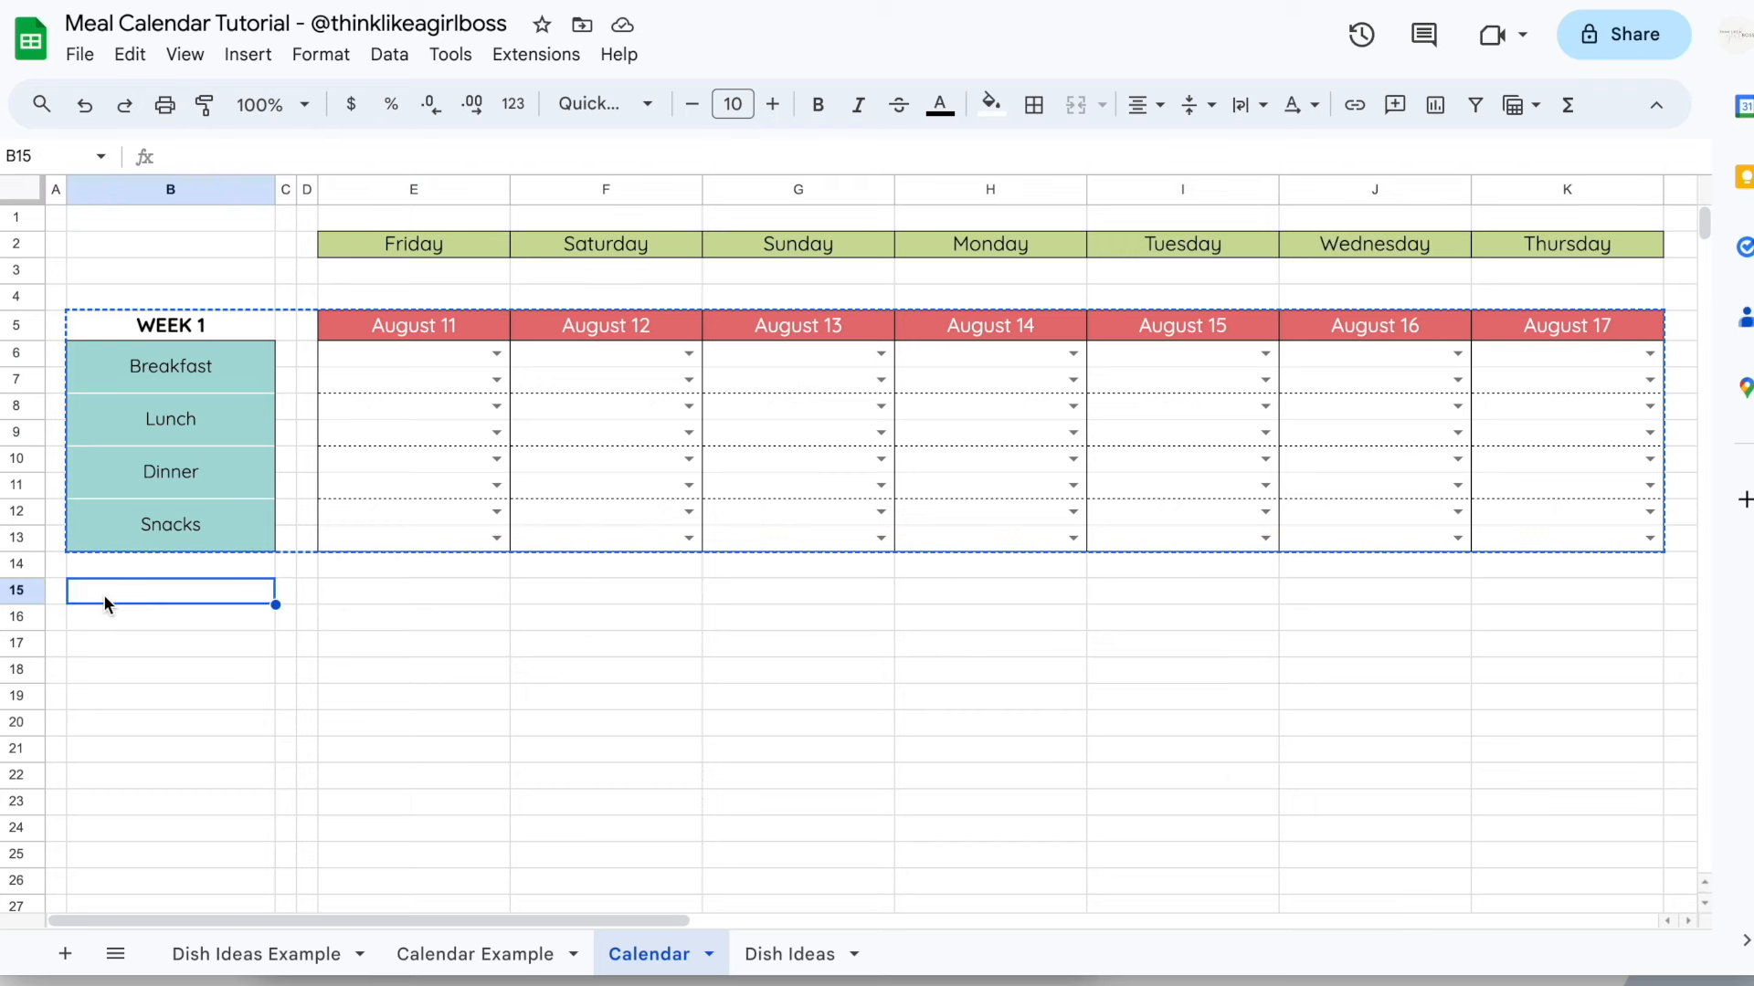
key(ctrl+v)
click(479, 564)
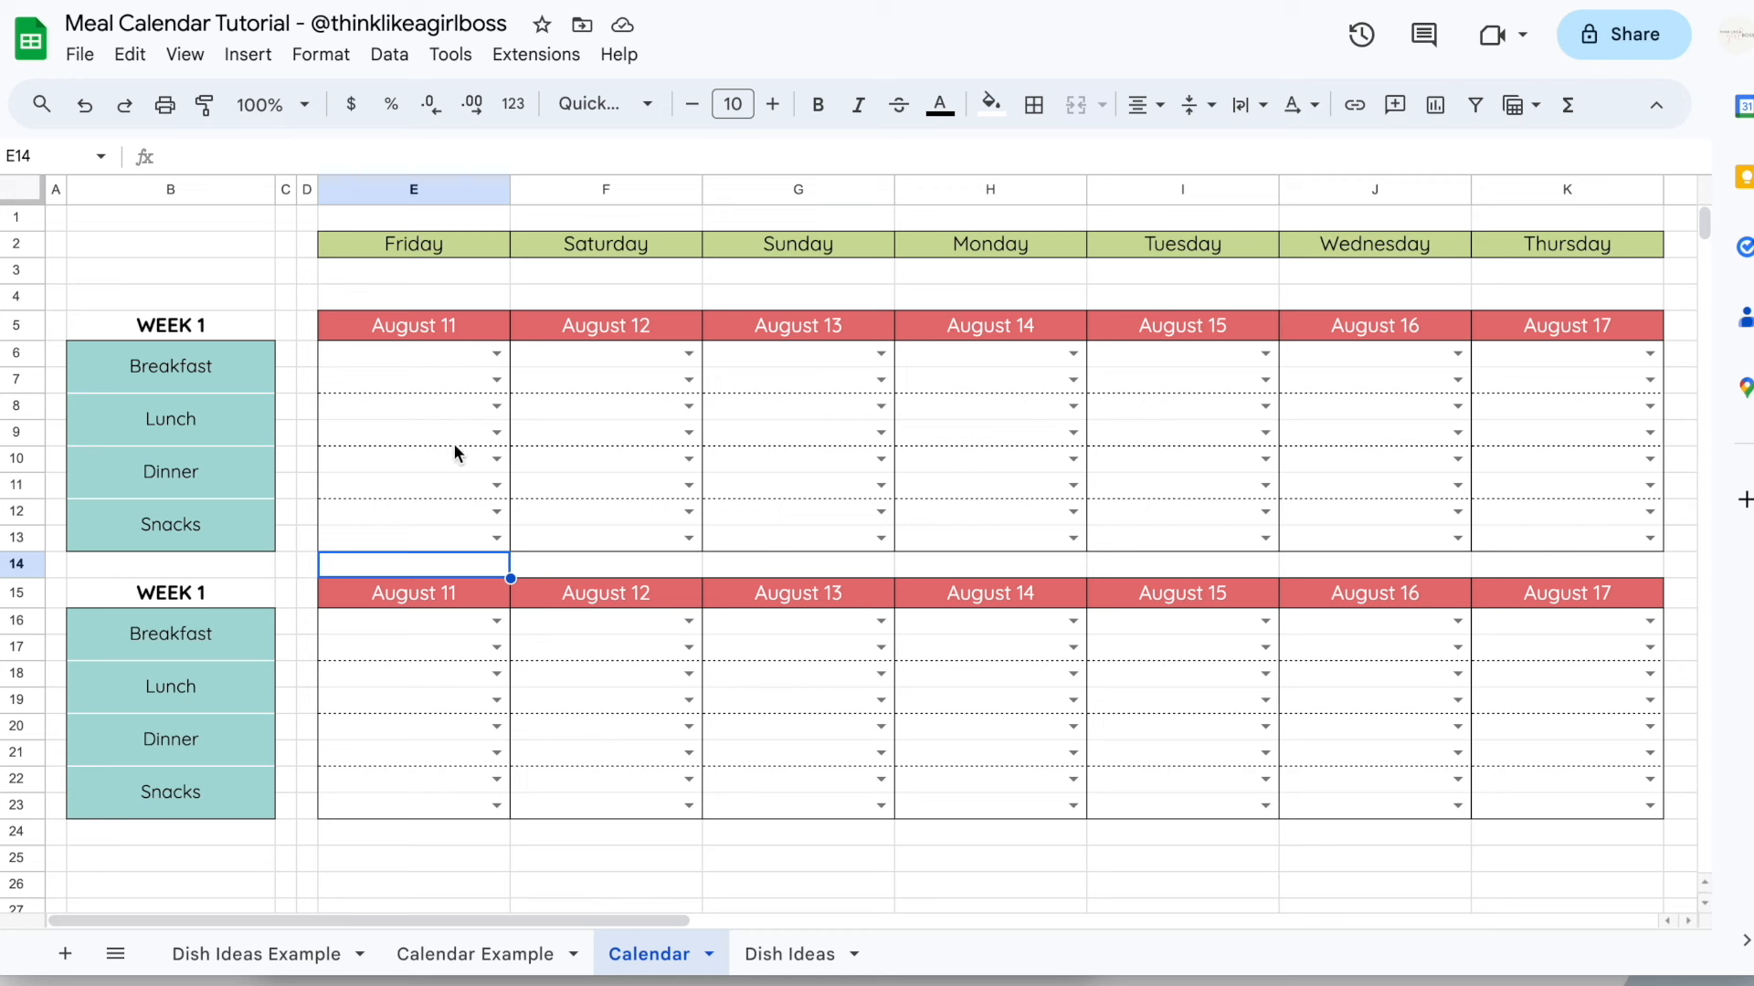
In the copied block, change the label in B15 to WEEK 2 and set the first date in E15 to 8/17/2023
click(181, 595)
key(Return)
key(BackSpace)
key(BackSpace)
text(2)
key(Return)
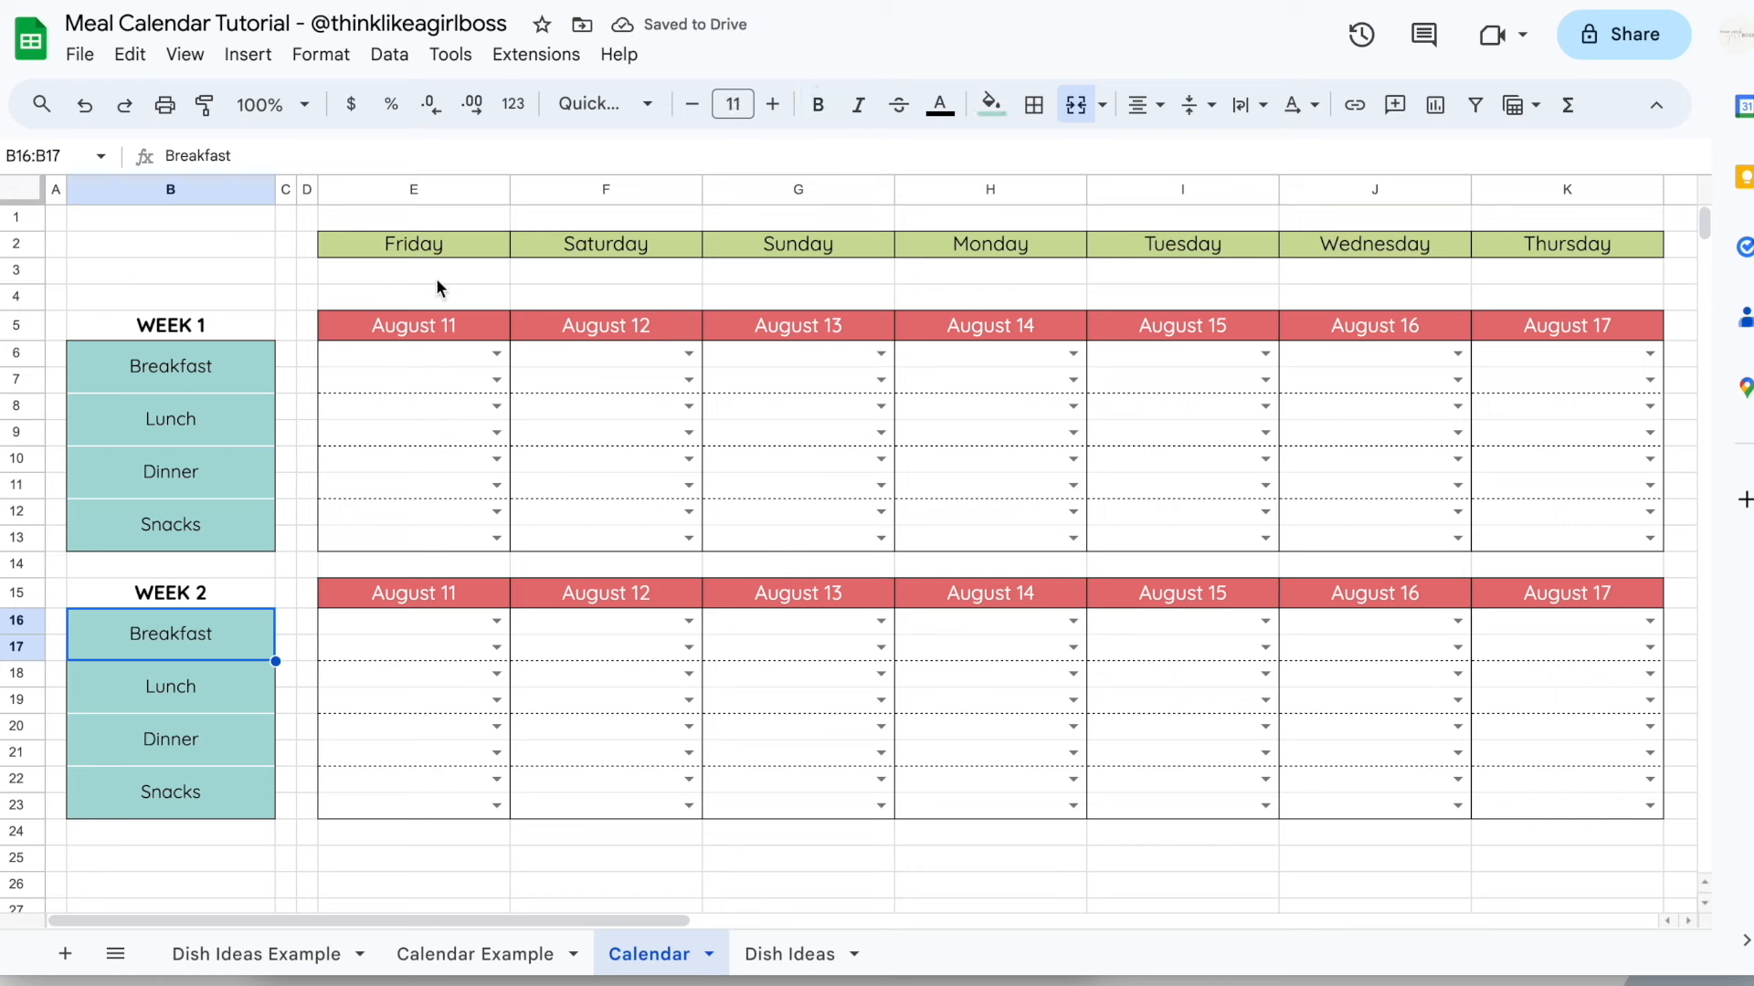
double_click(398, 589)
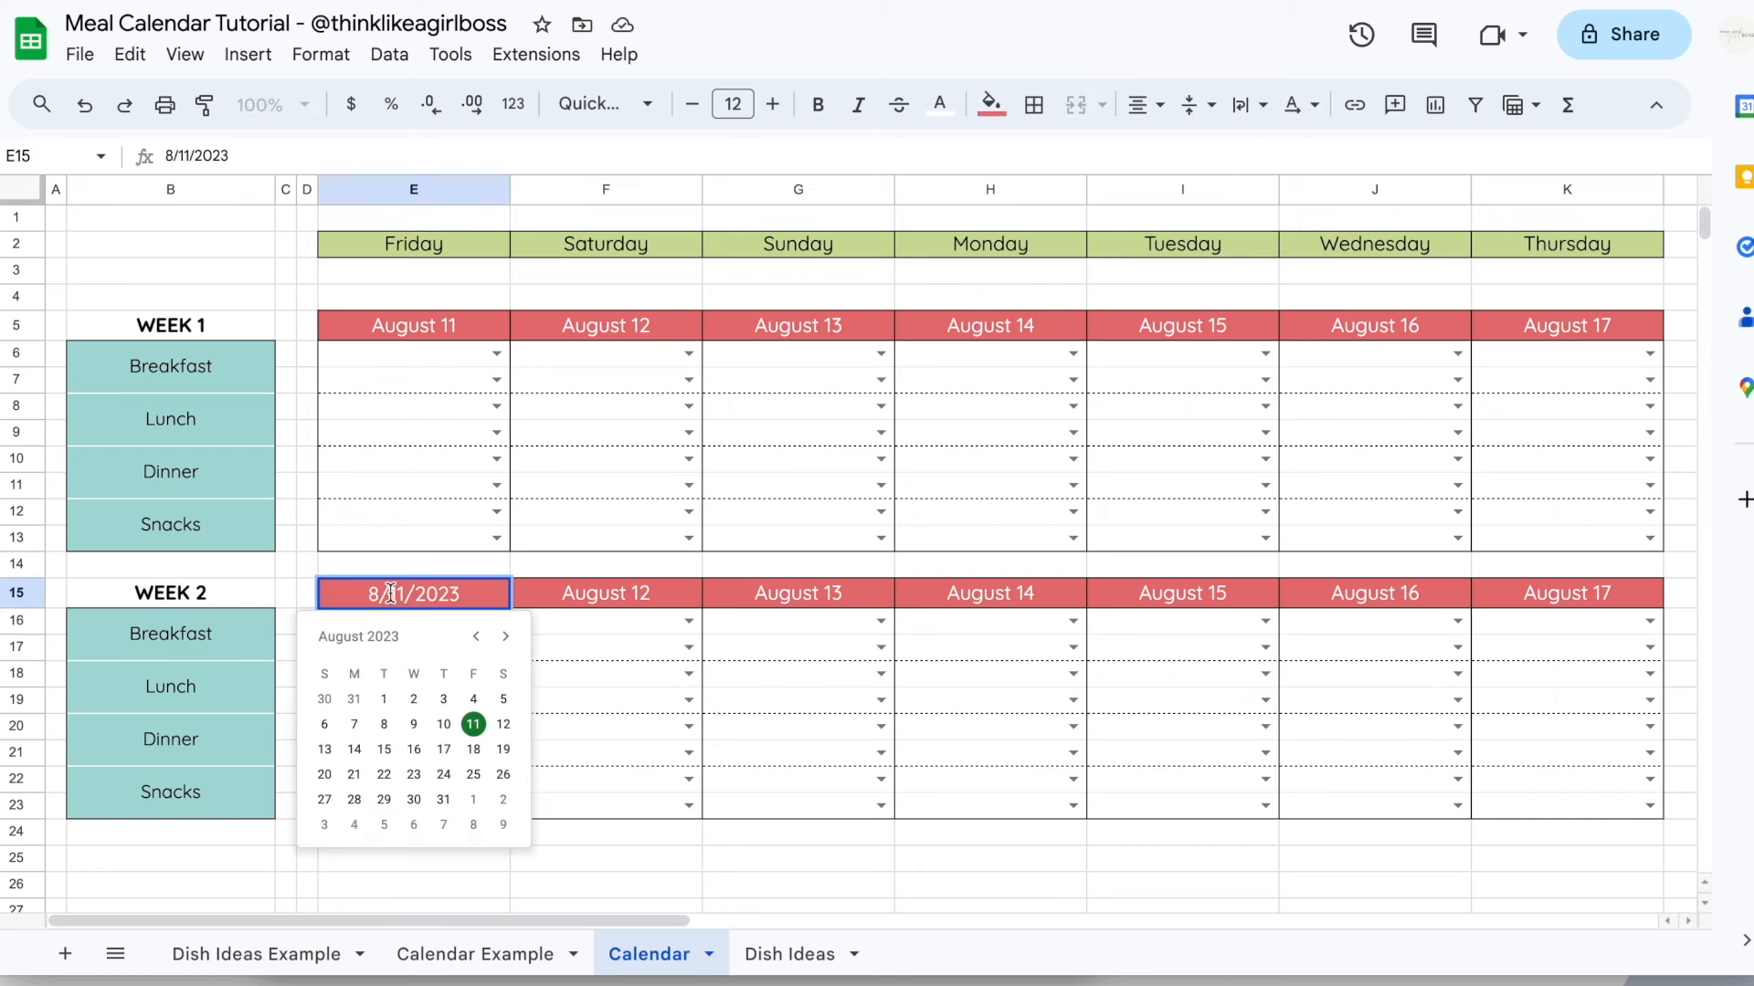
click(443, 750)
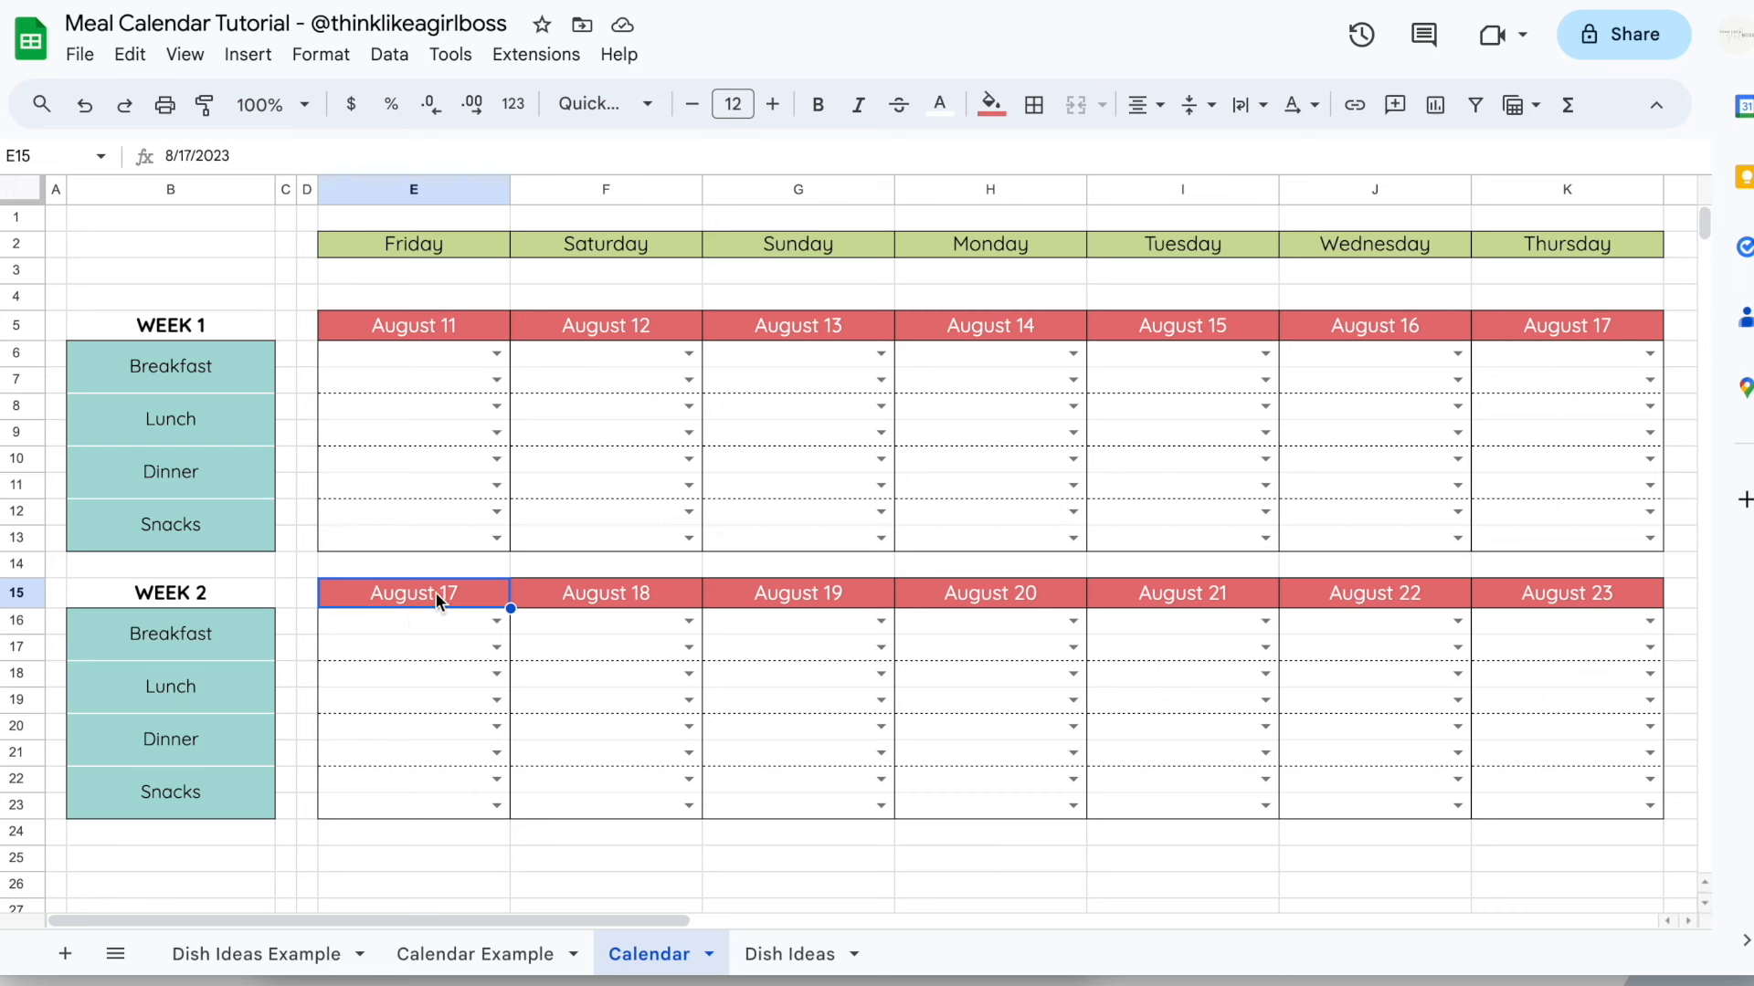
Compare the dates in K5, E15 and F15, and try copying the F15 date formula into E15
click(1597, 328)
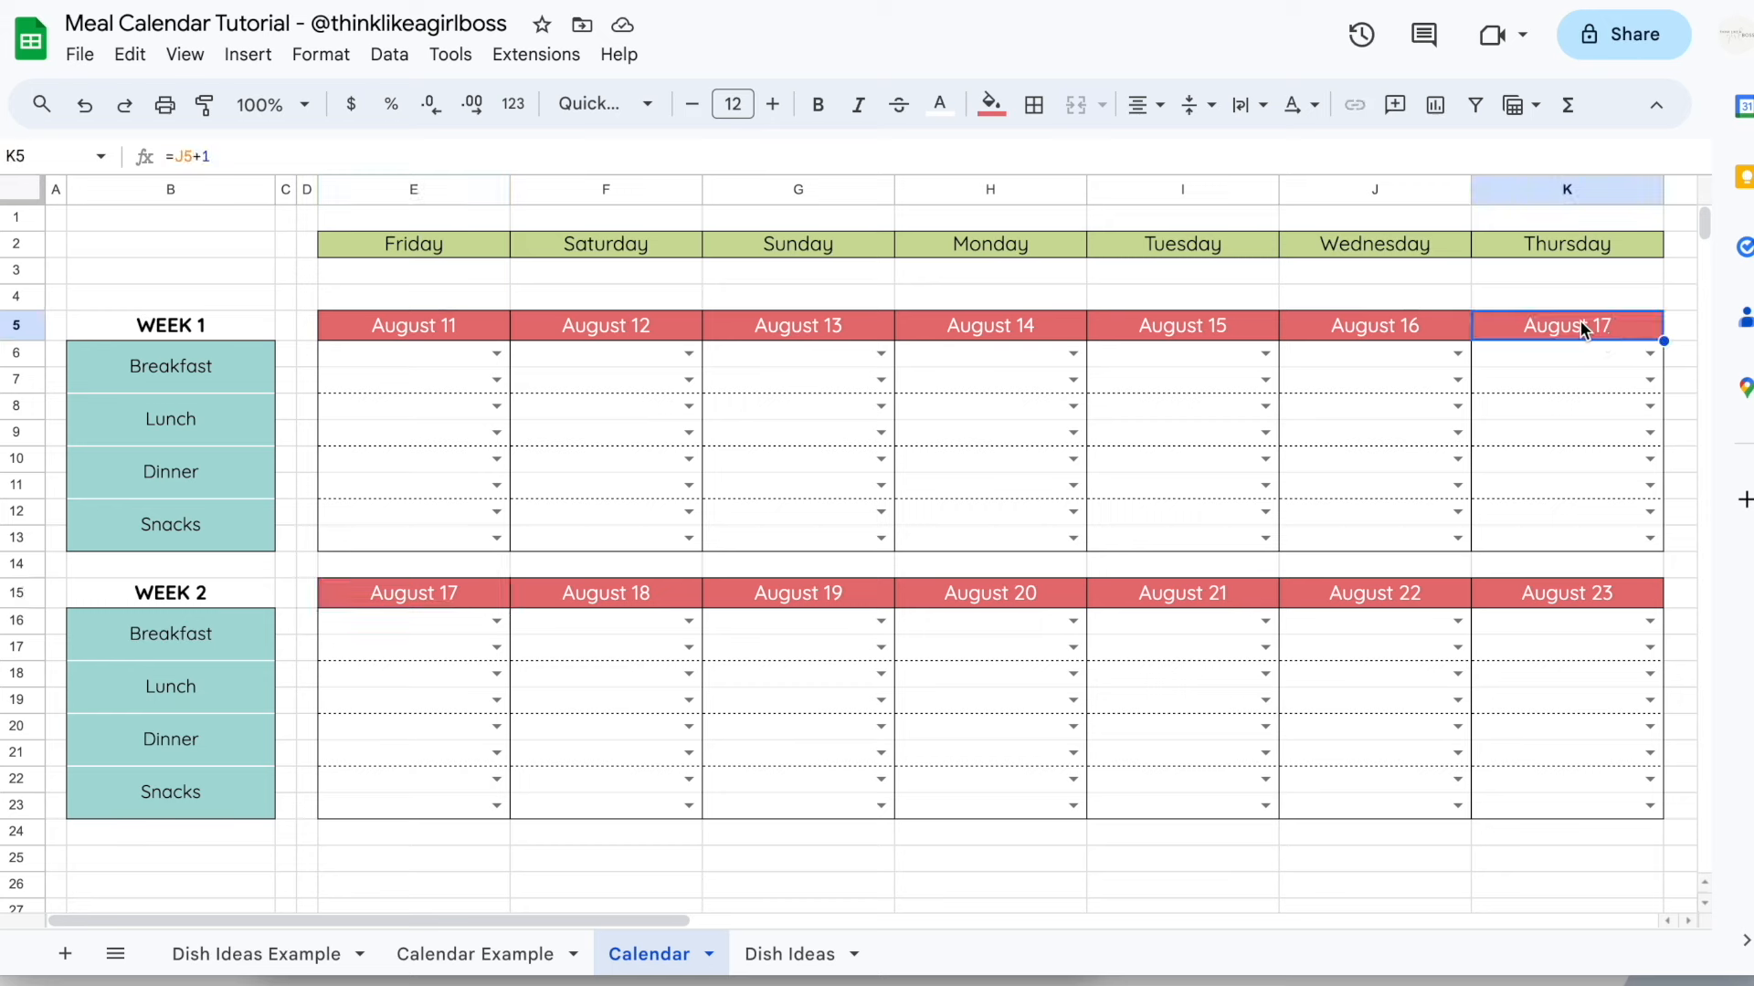
double_click(424, 593)
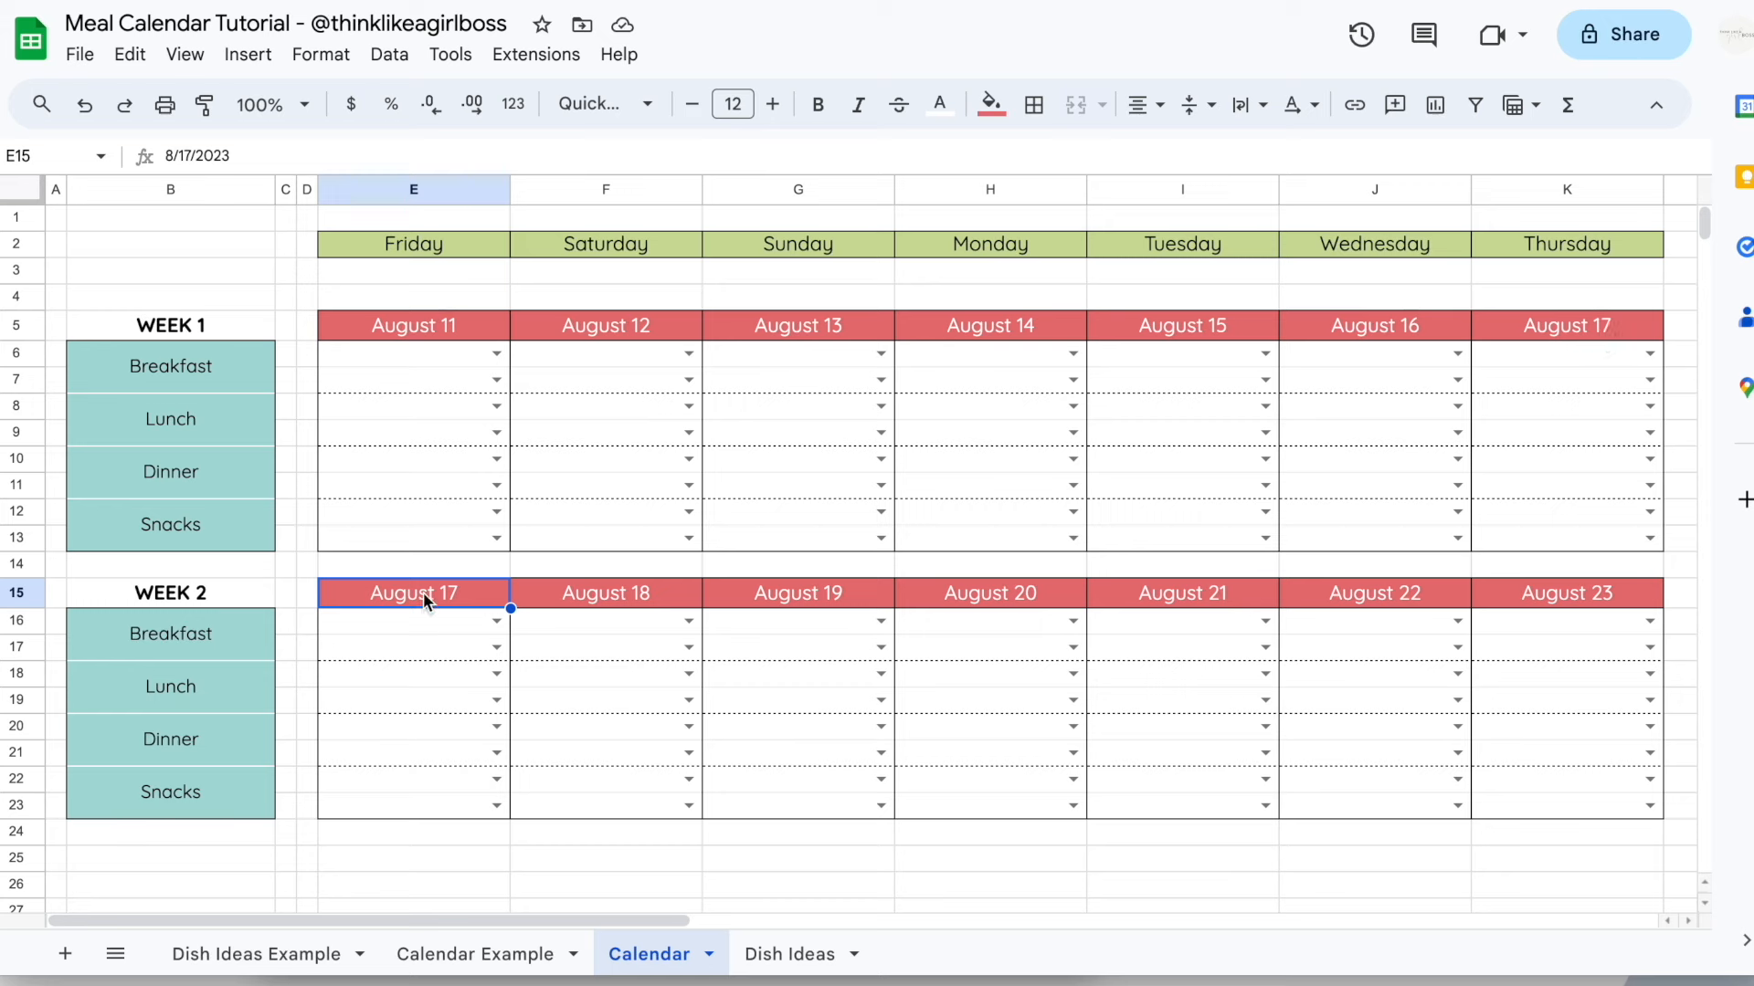
click(577, 594)
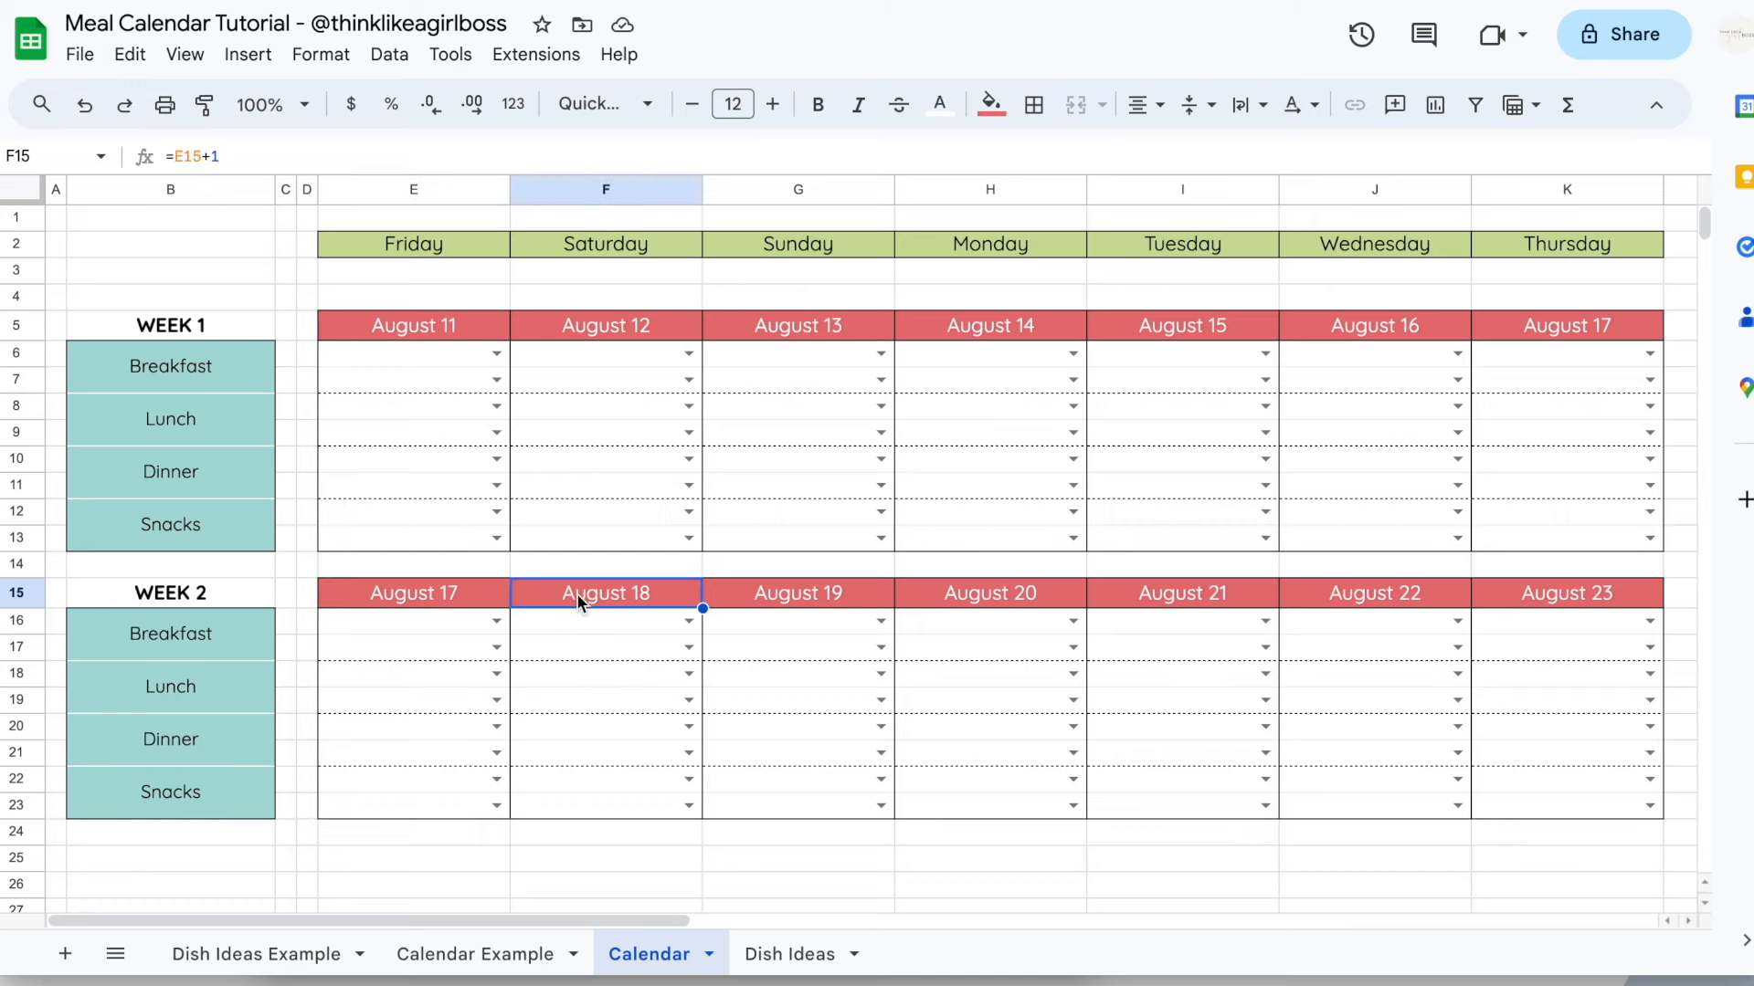
click(426, 588)
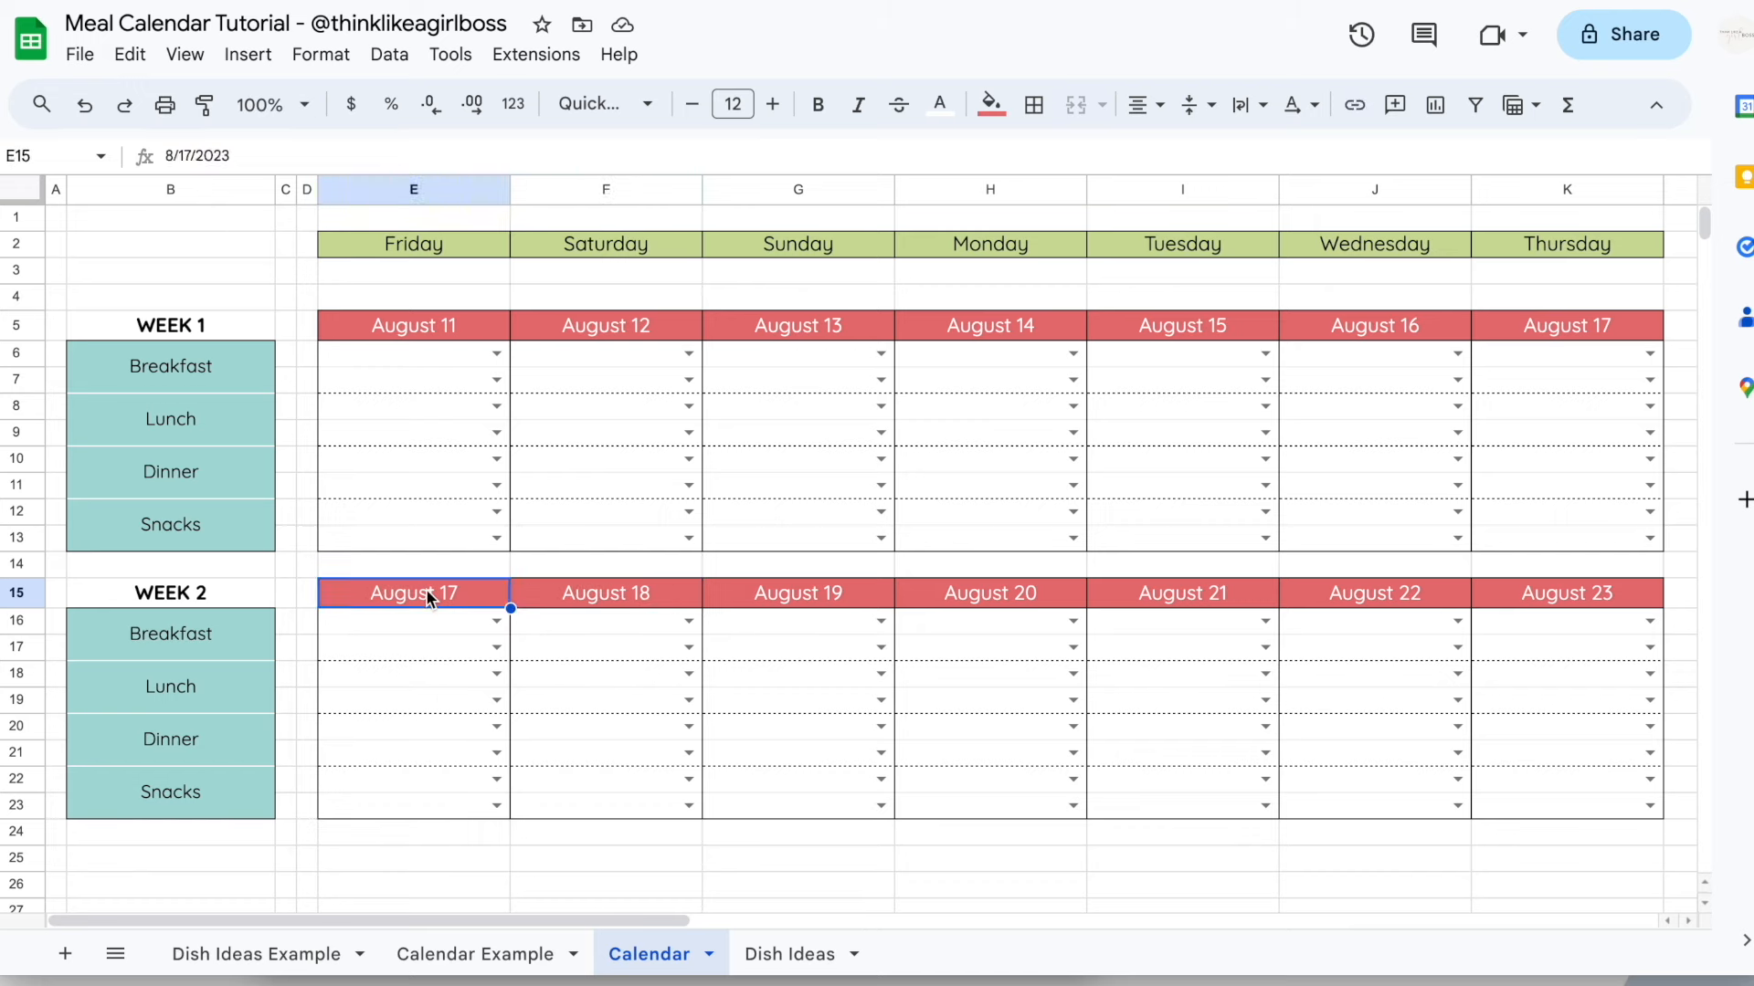
click(579, 593)
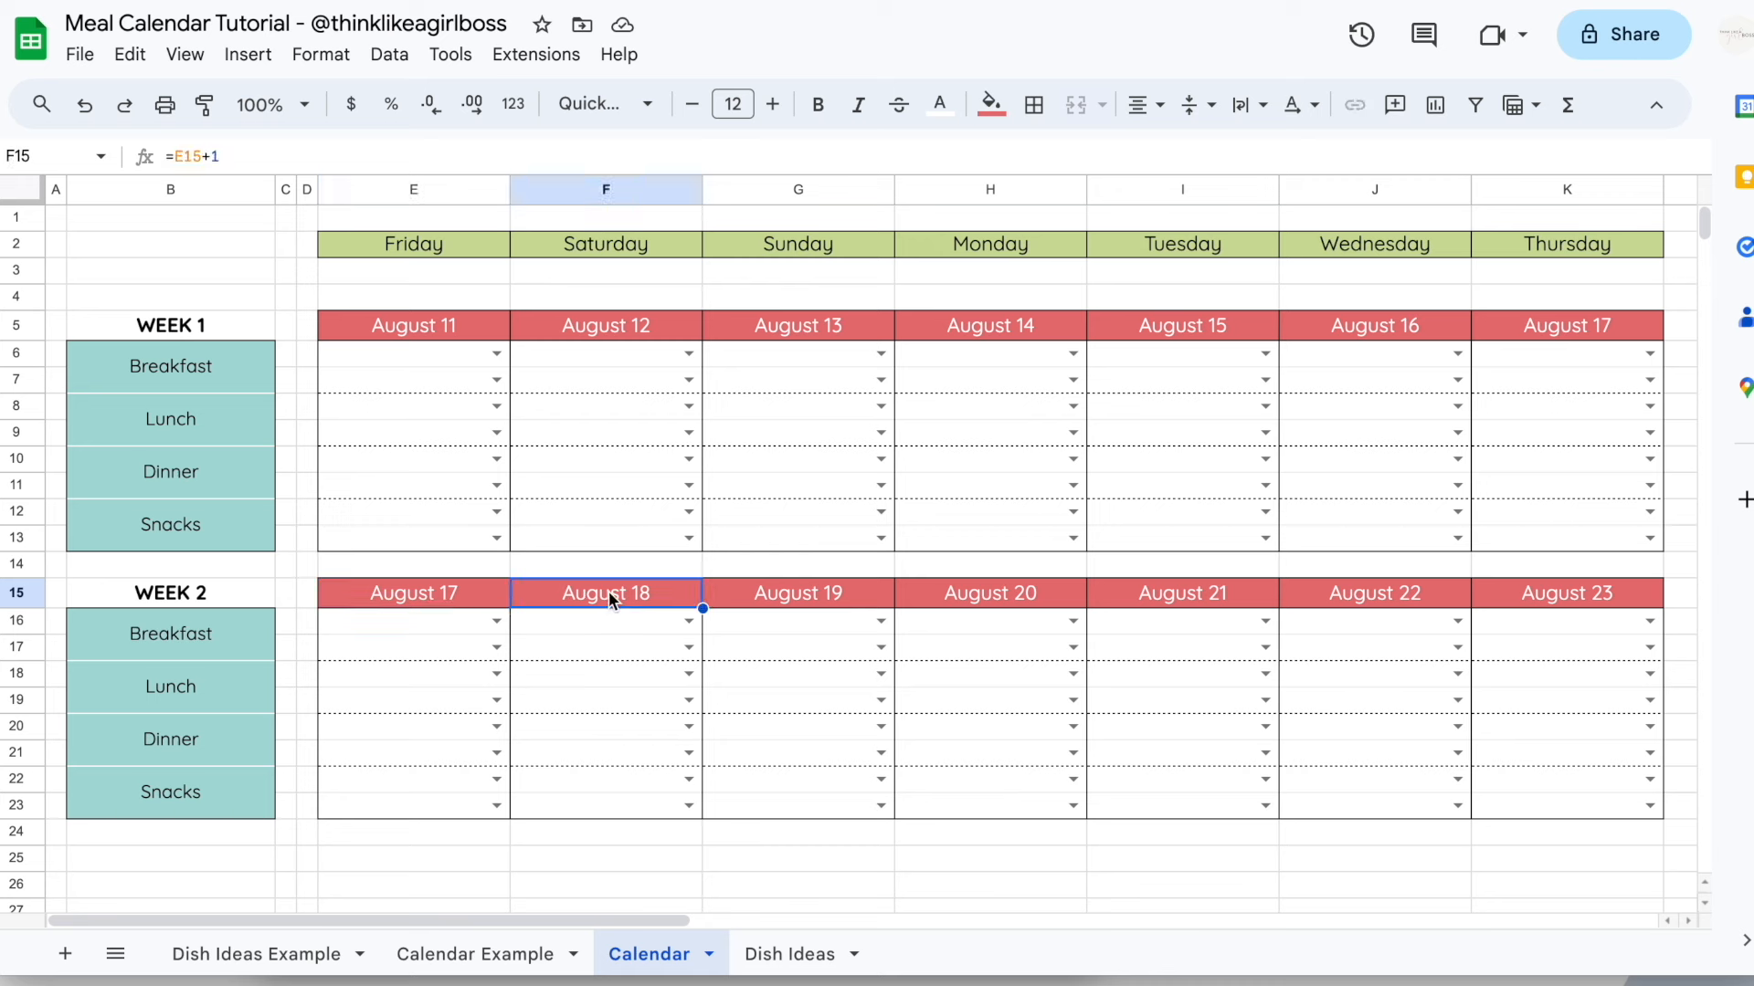
key(ctrl+c)
click(431, 592)
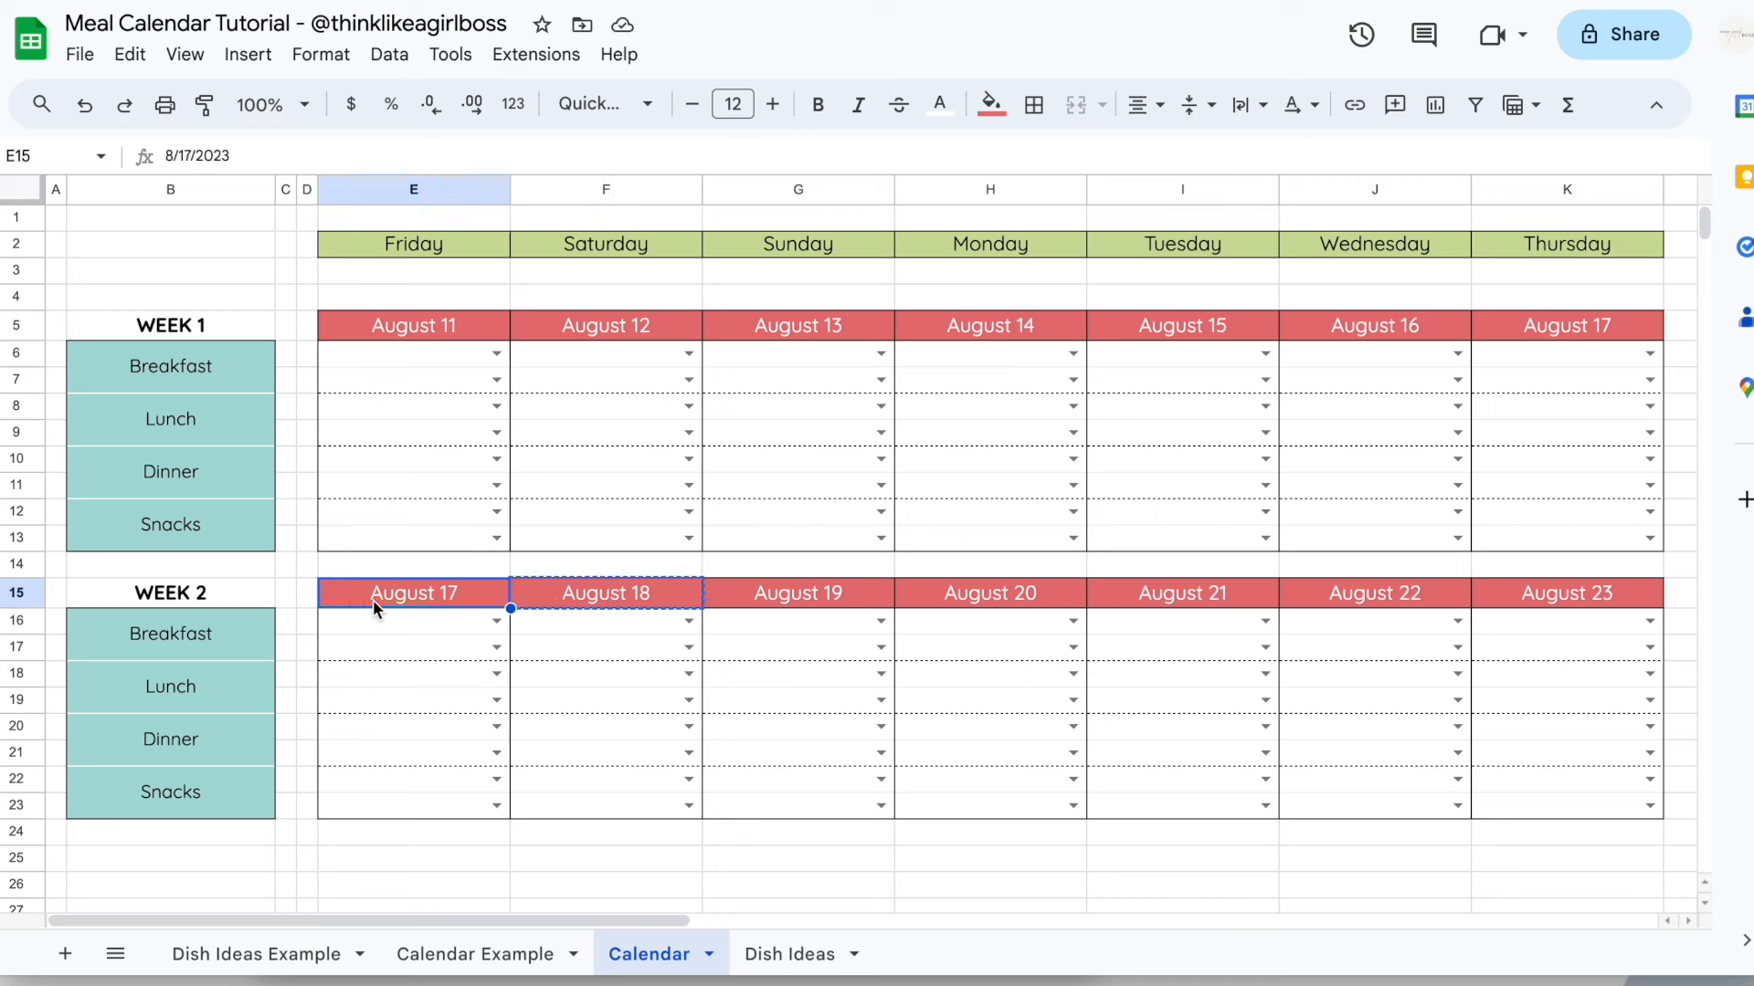
key(ctrl+v)
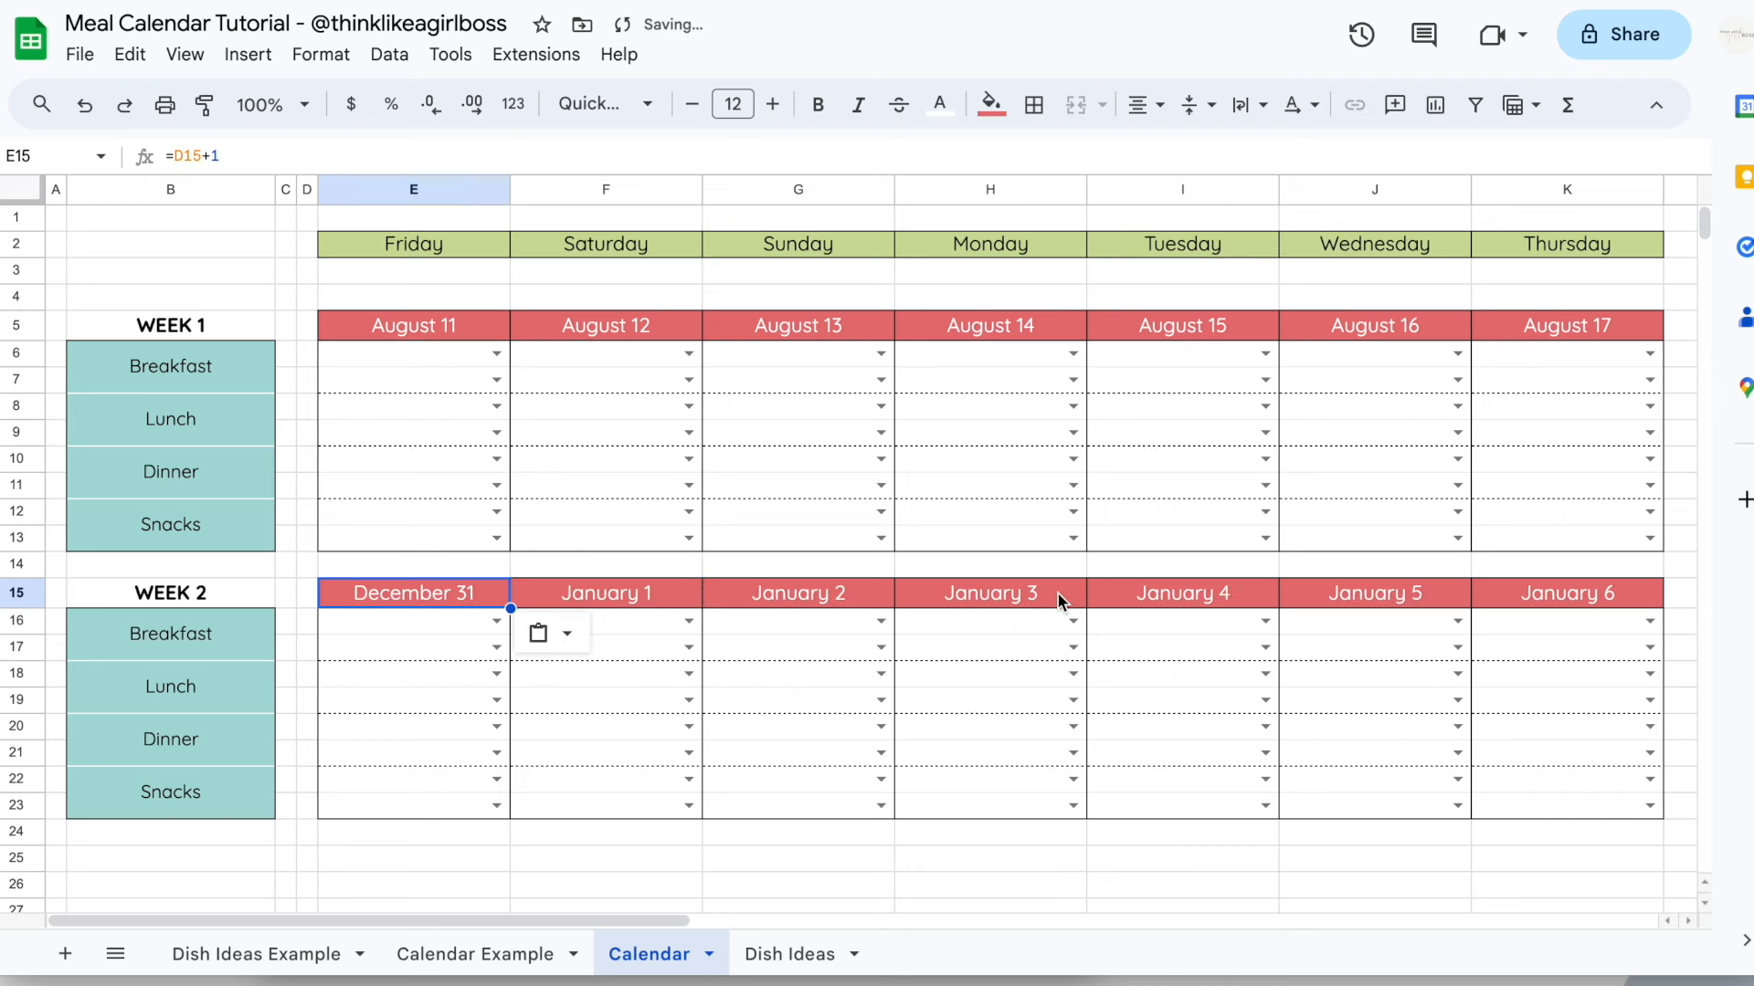
Inspect the cell reference of the formula pasted in E15, and clear the contents of E15
double_click(393, 596)
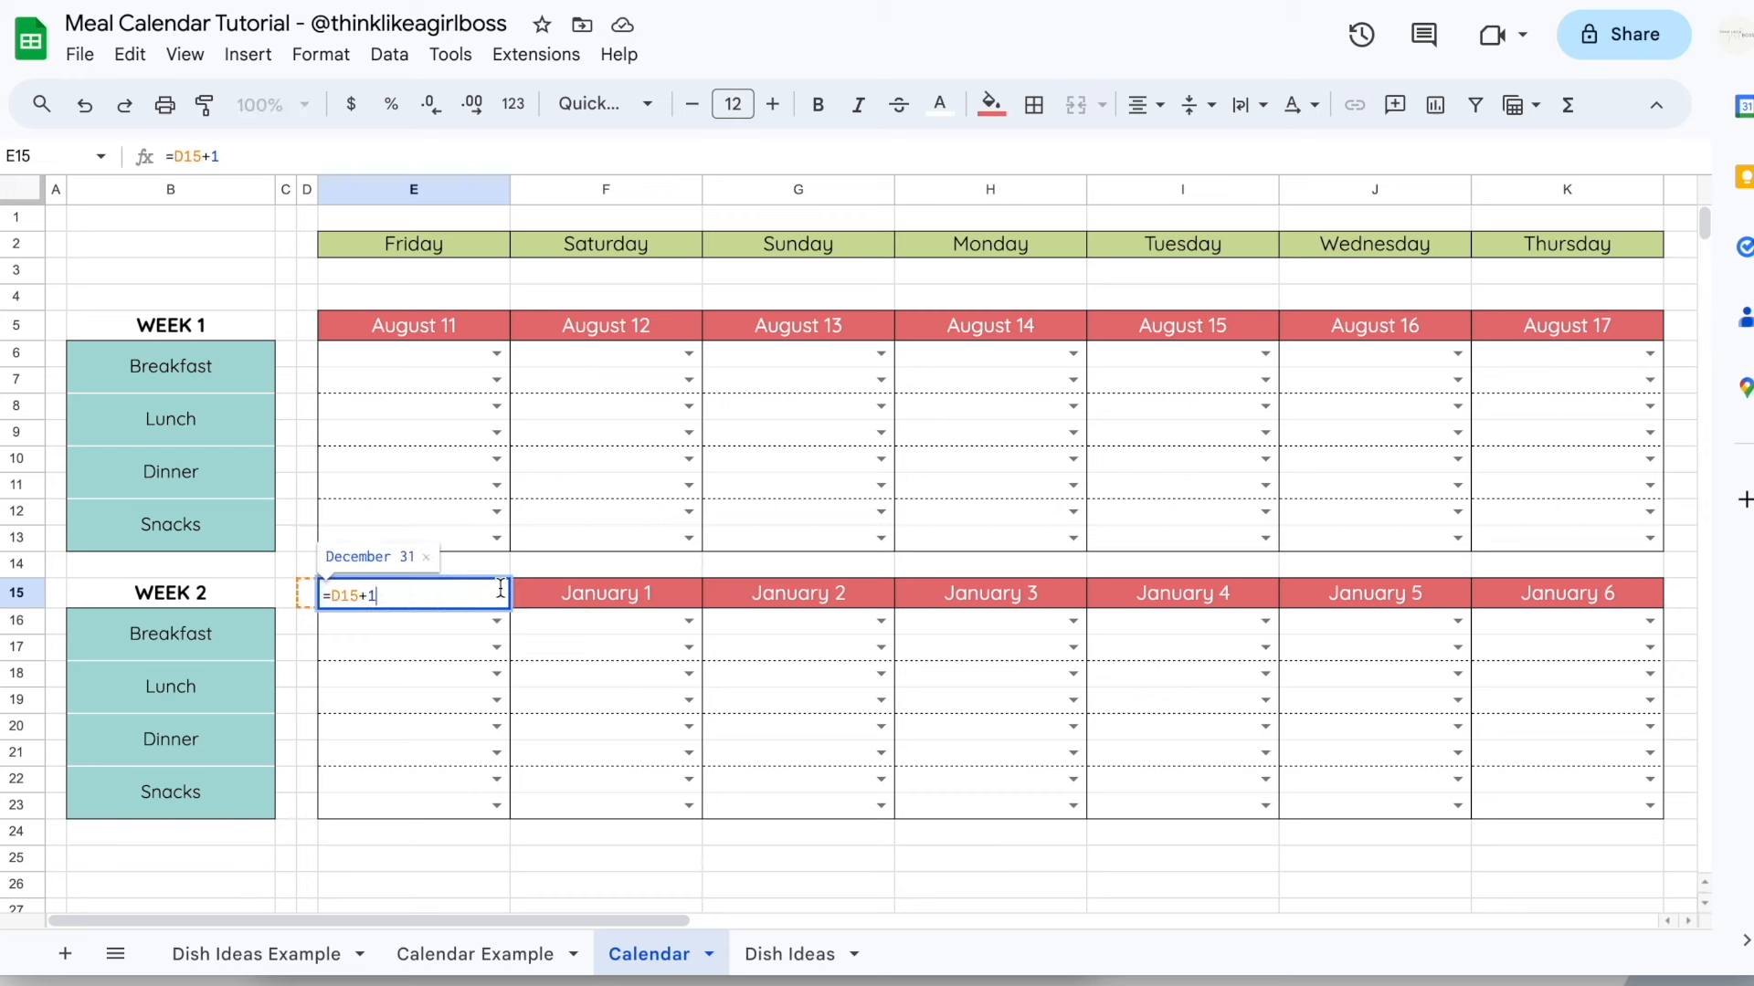
key(Escape)
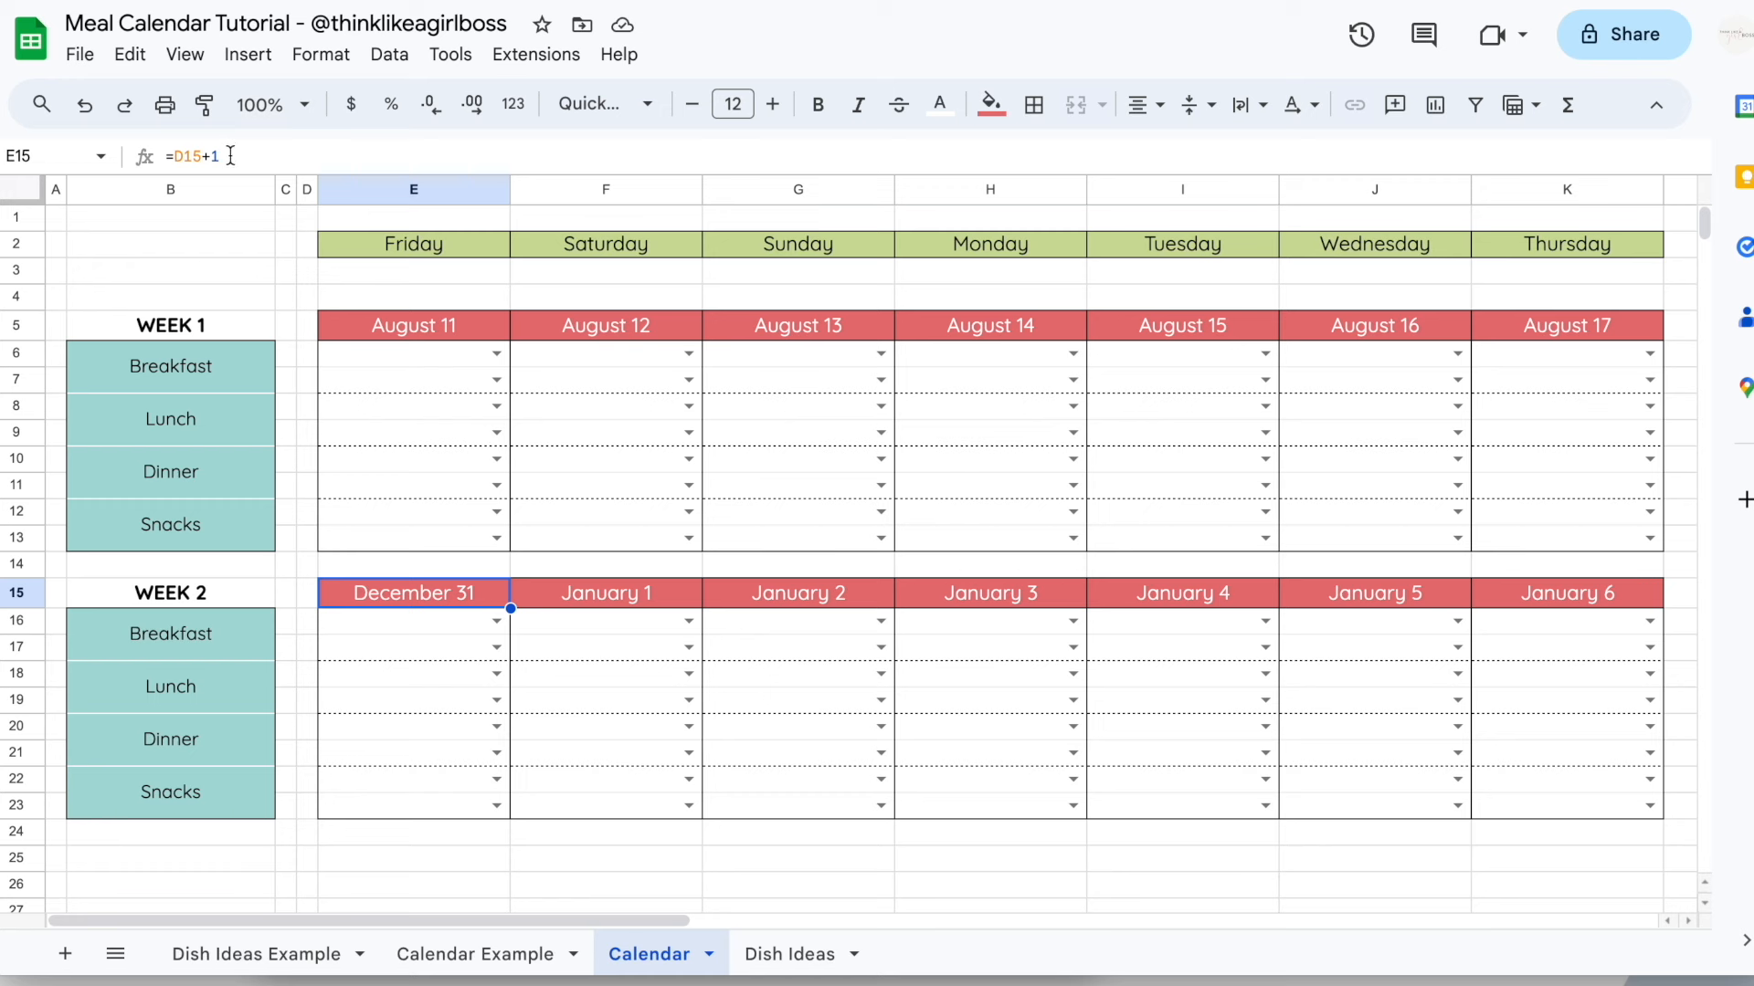
click(305, 600)
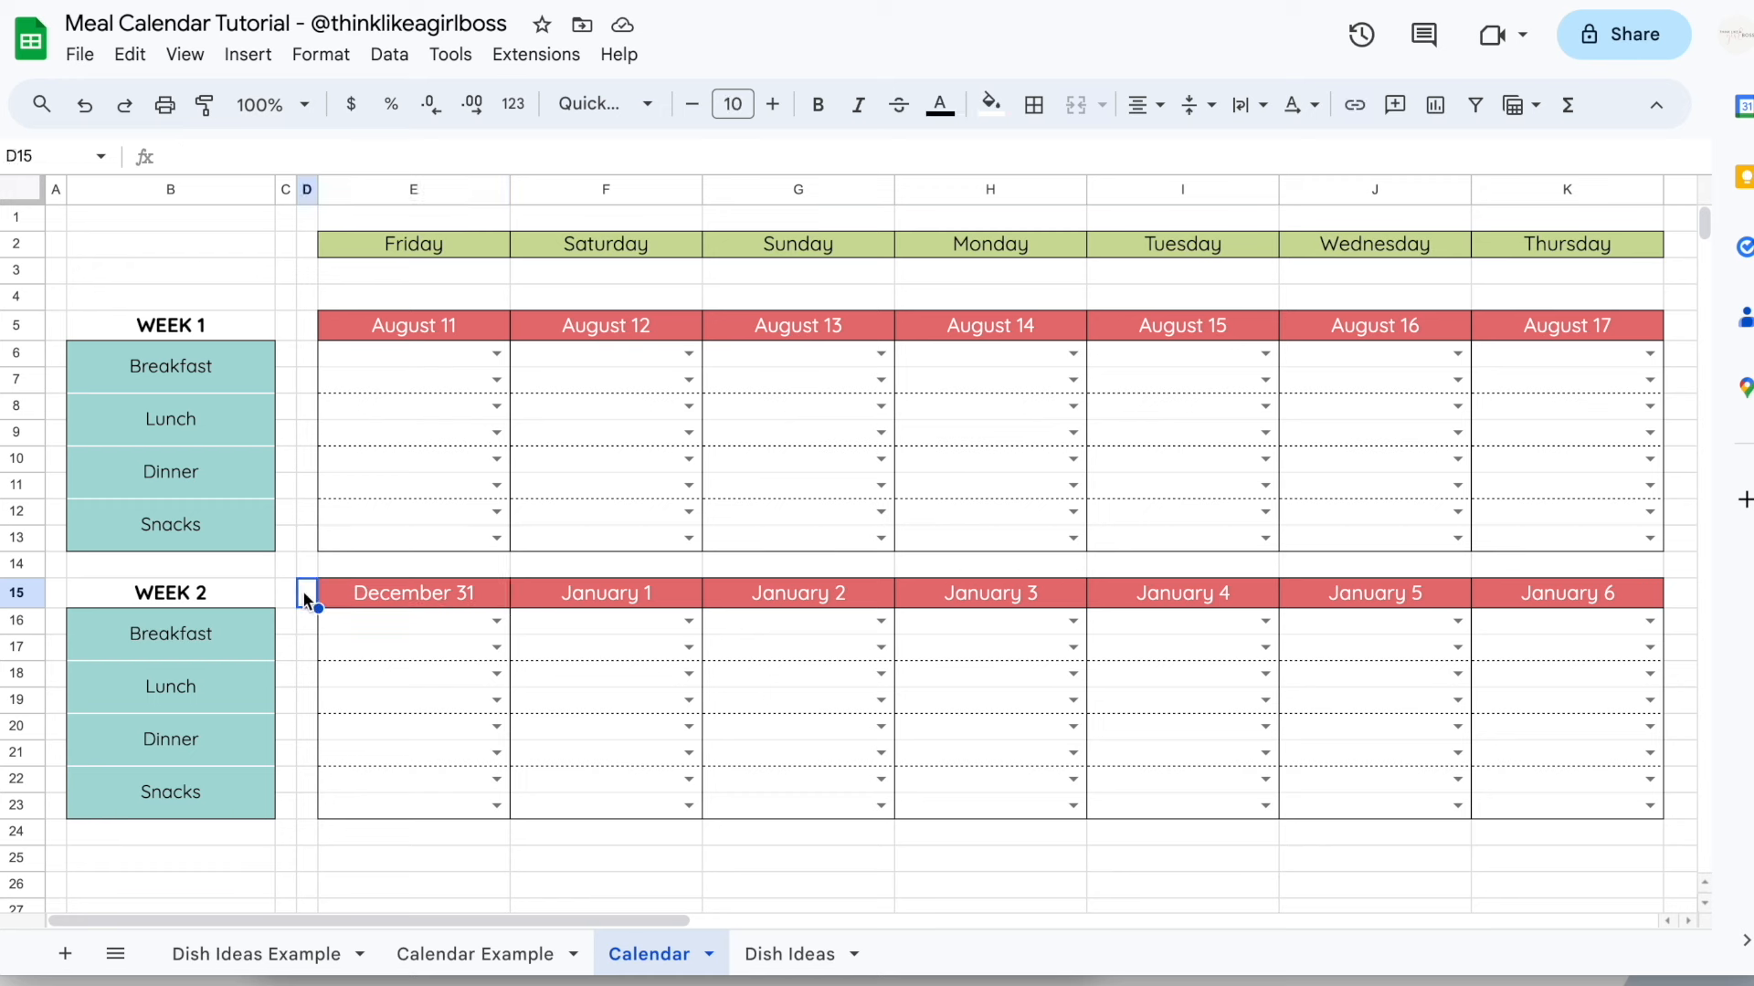
click(472, 599)
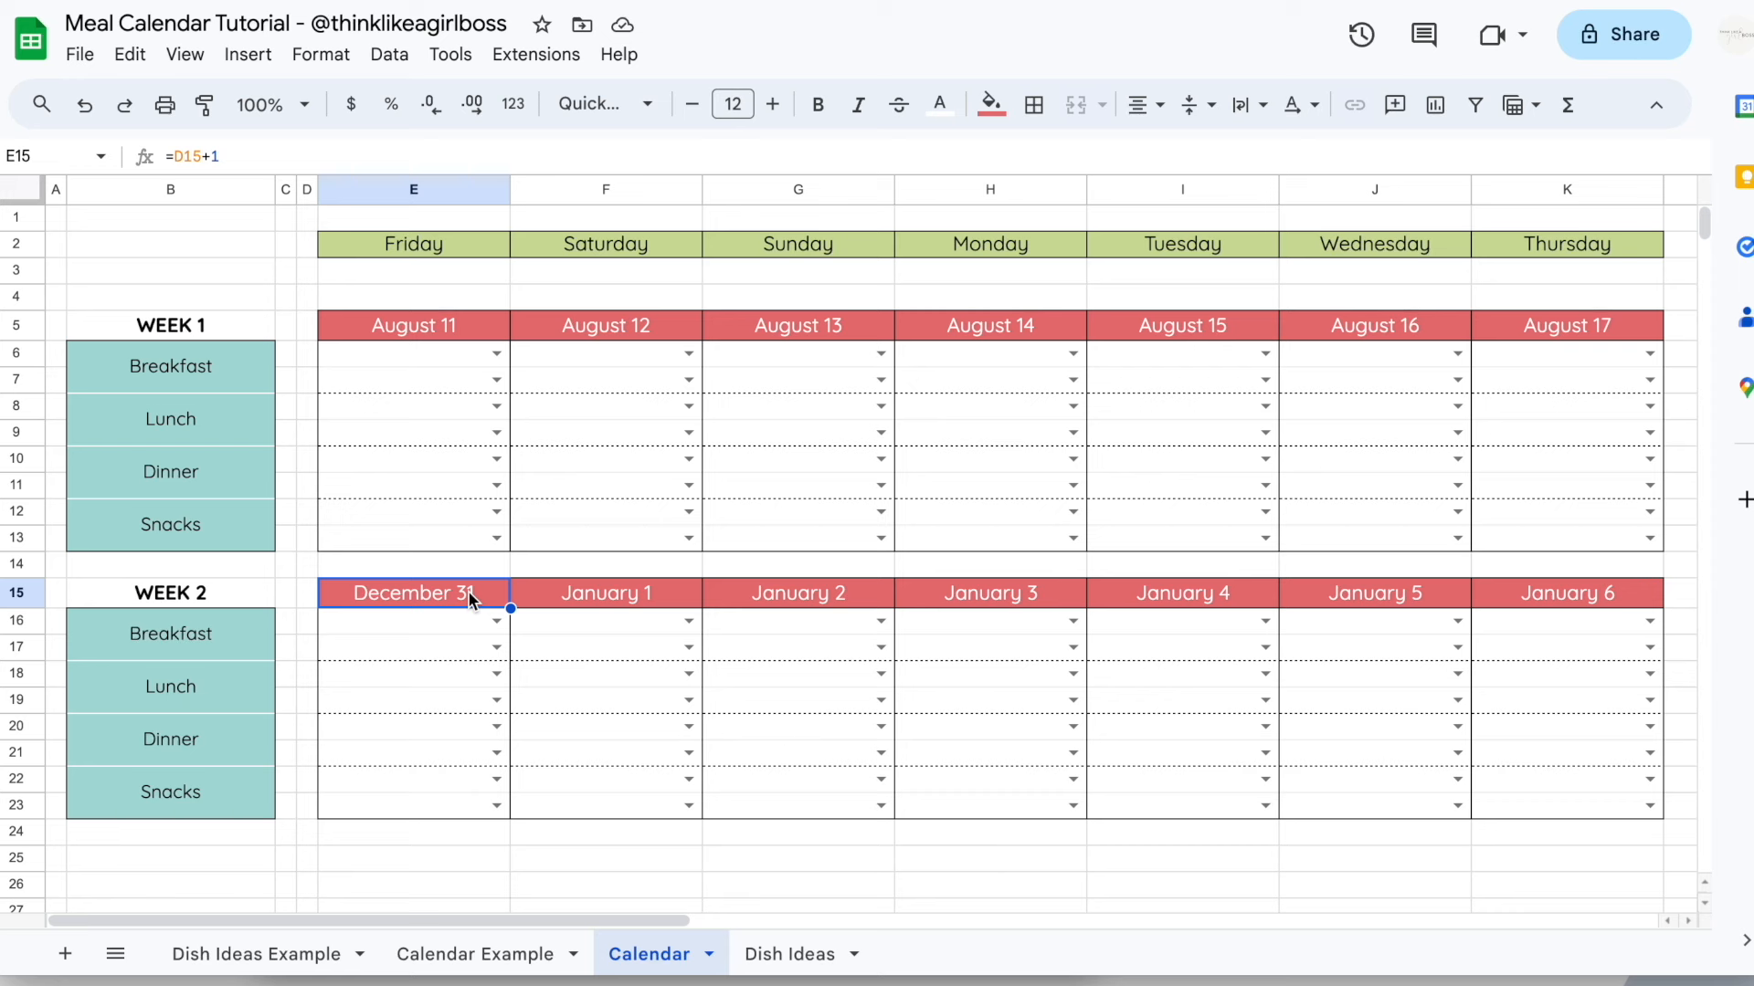
key(Delete)
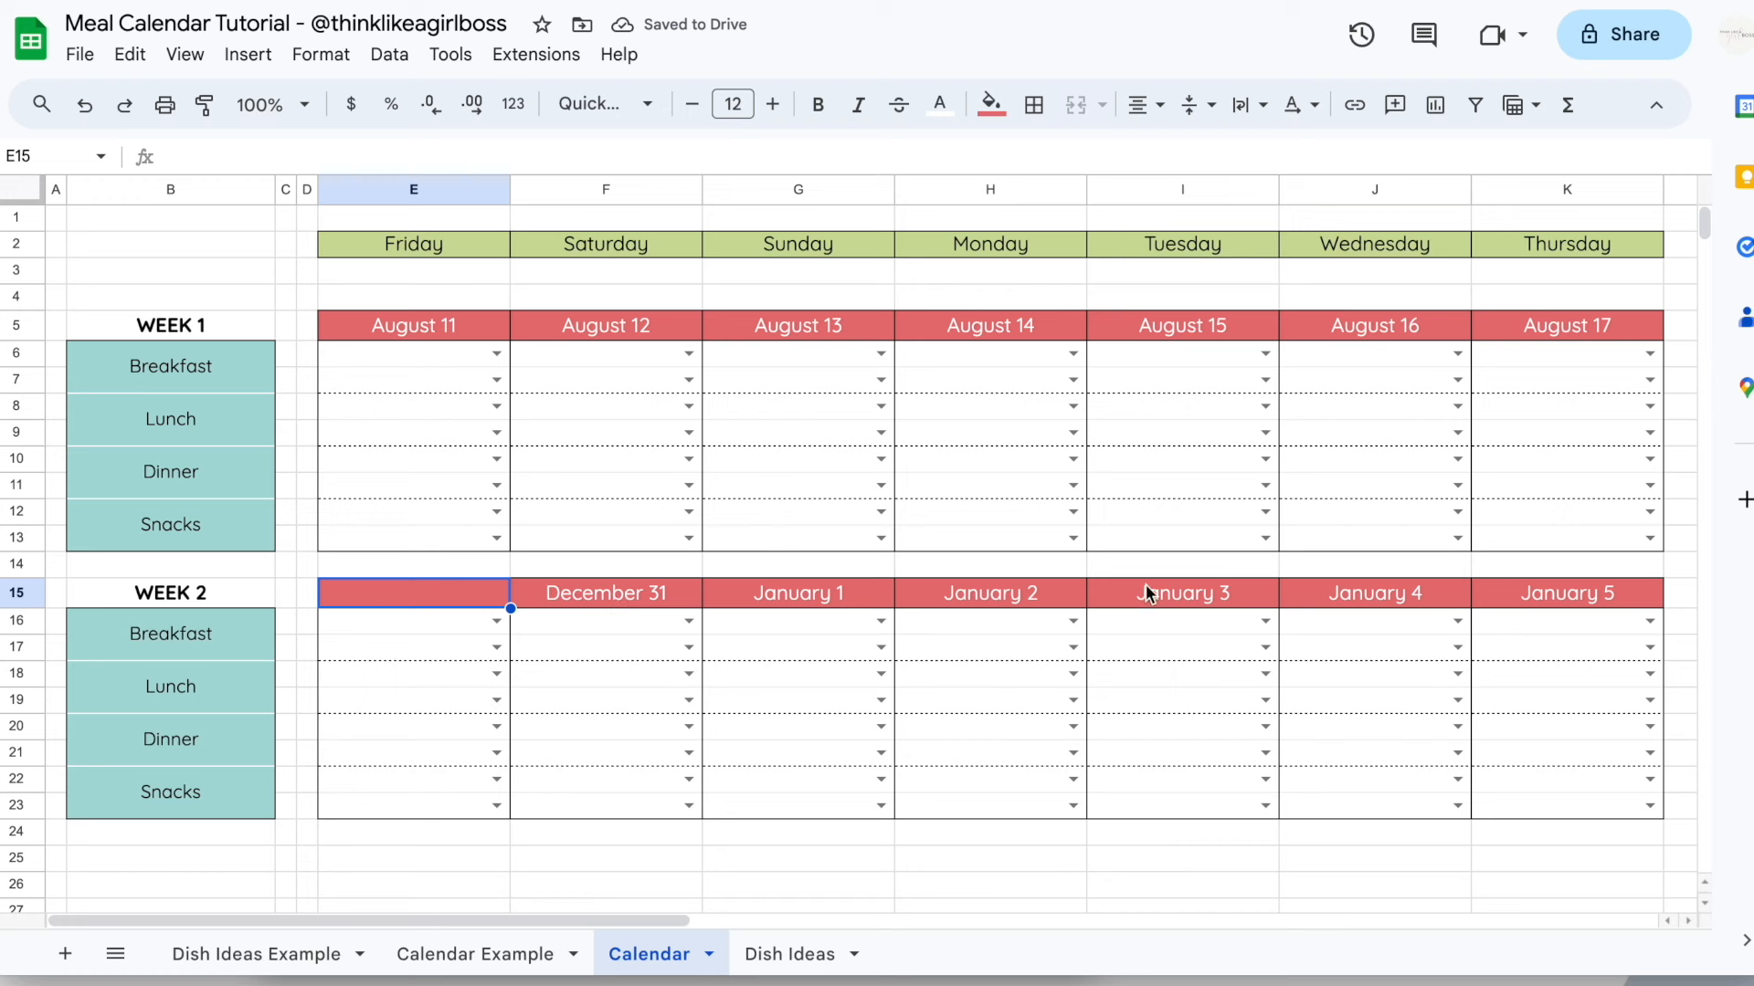
Enter the formula =K5+1 in E15 to continue Week 2 from the last date of Week 1
drag(545, 587, 1527, 599)
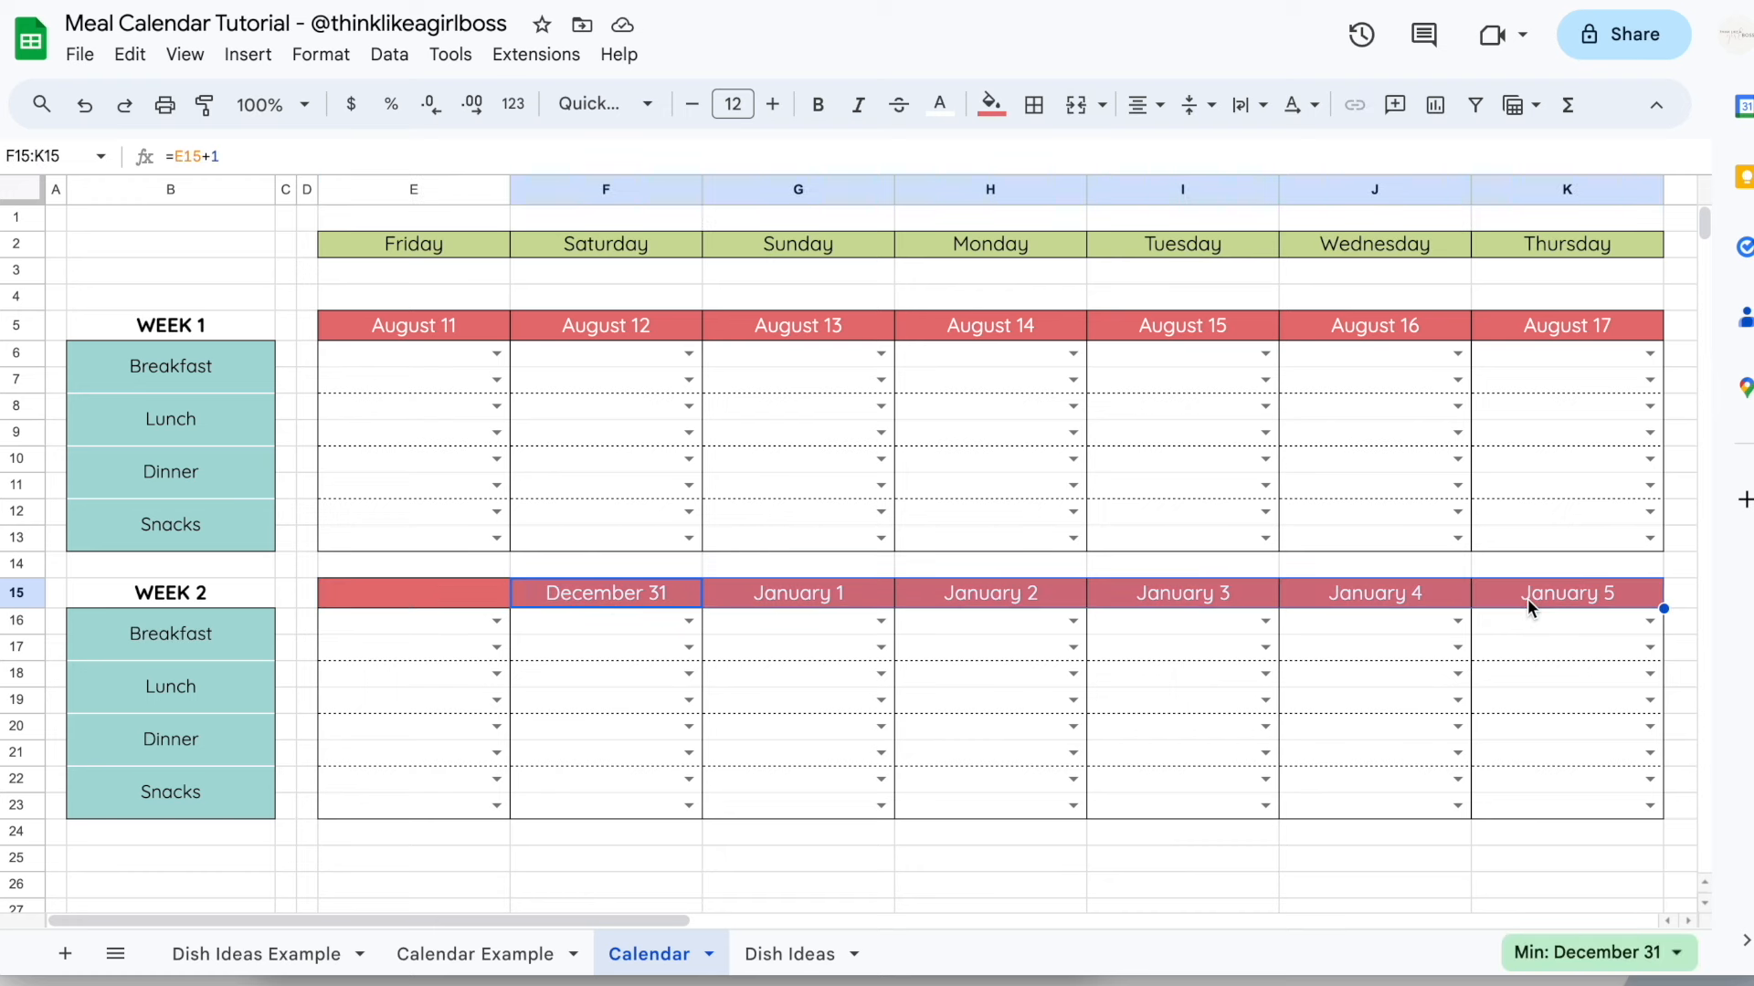
click(462, 599)
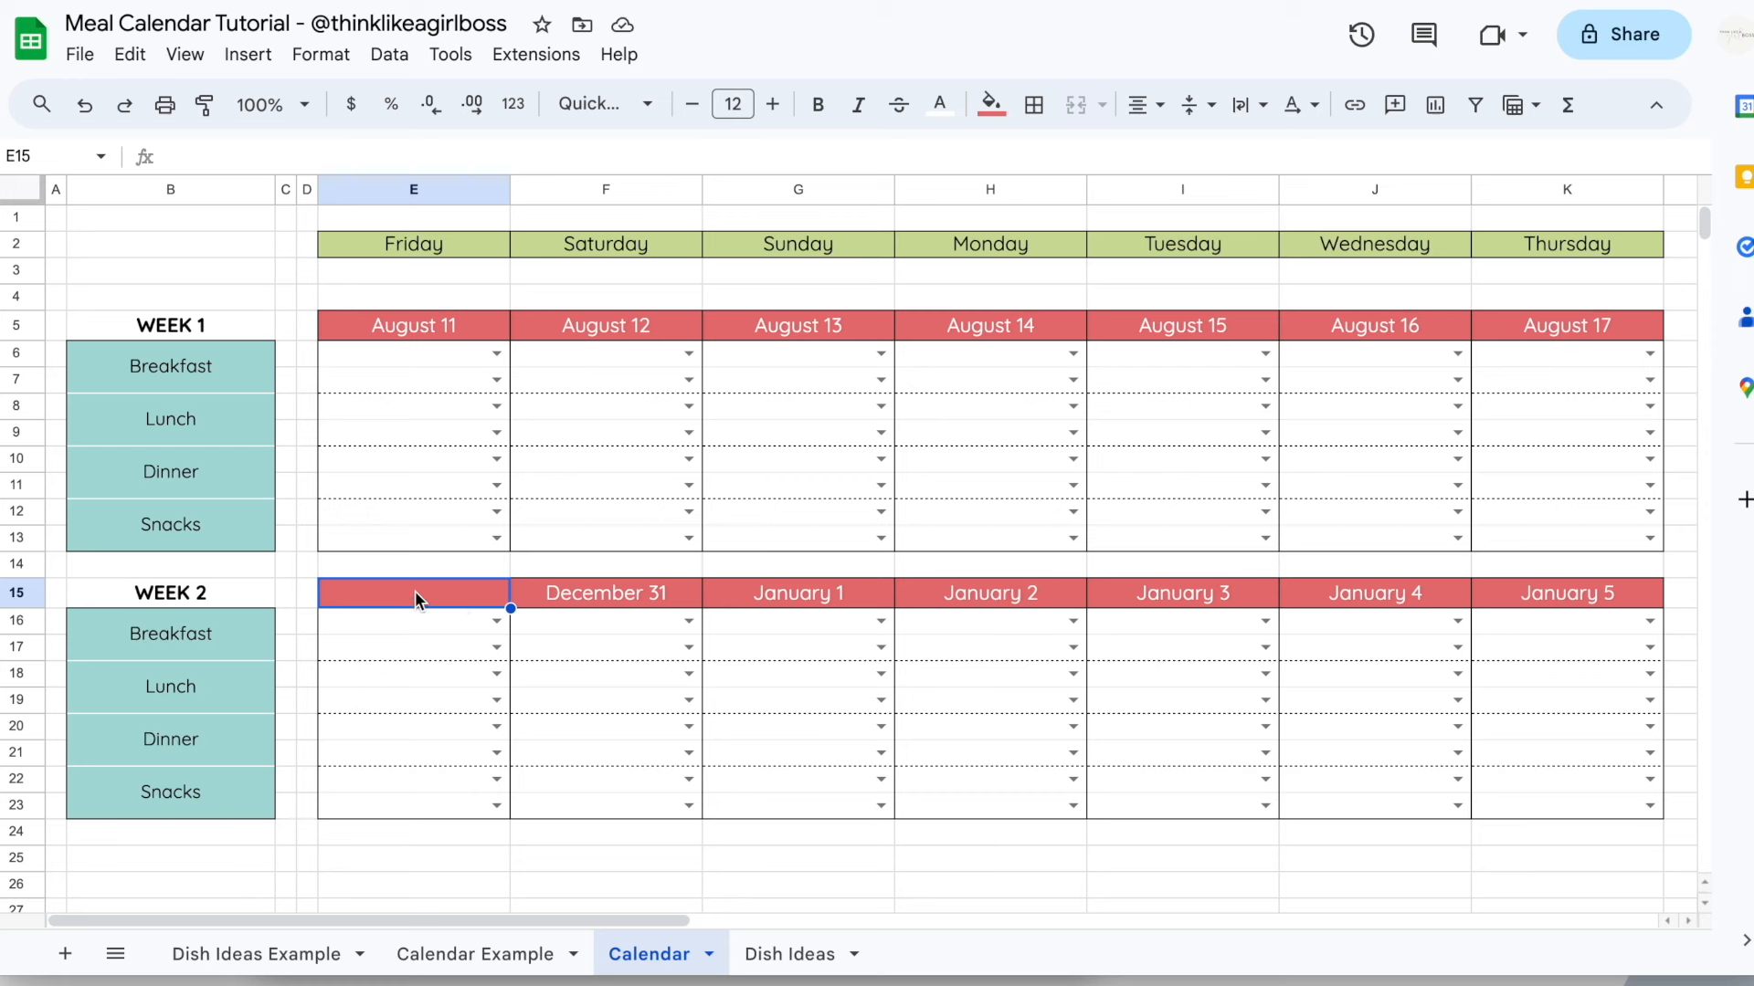
click(1591, 322)
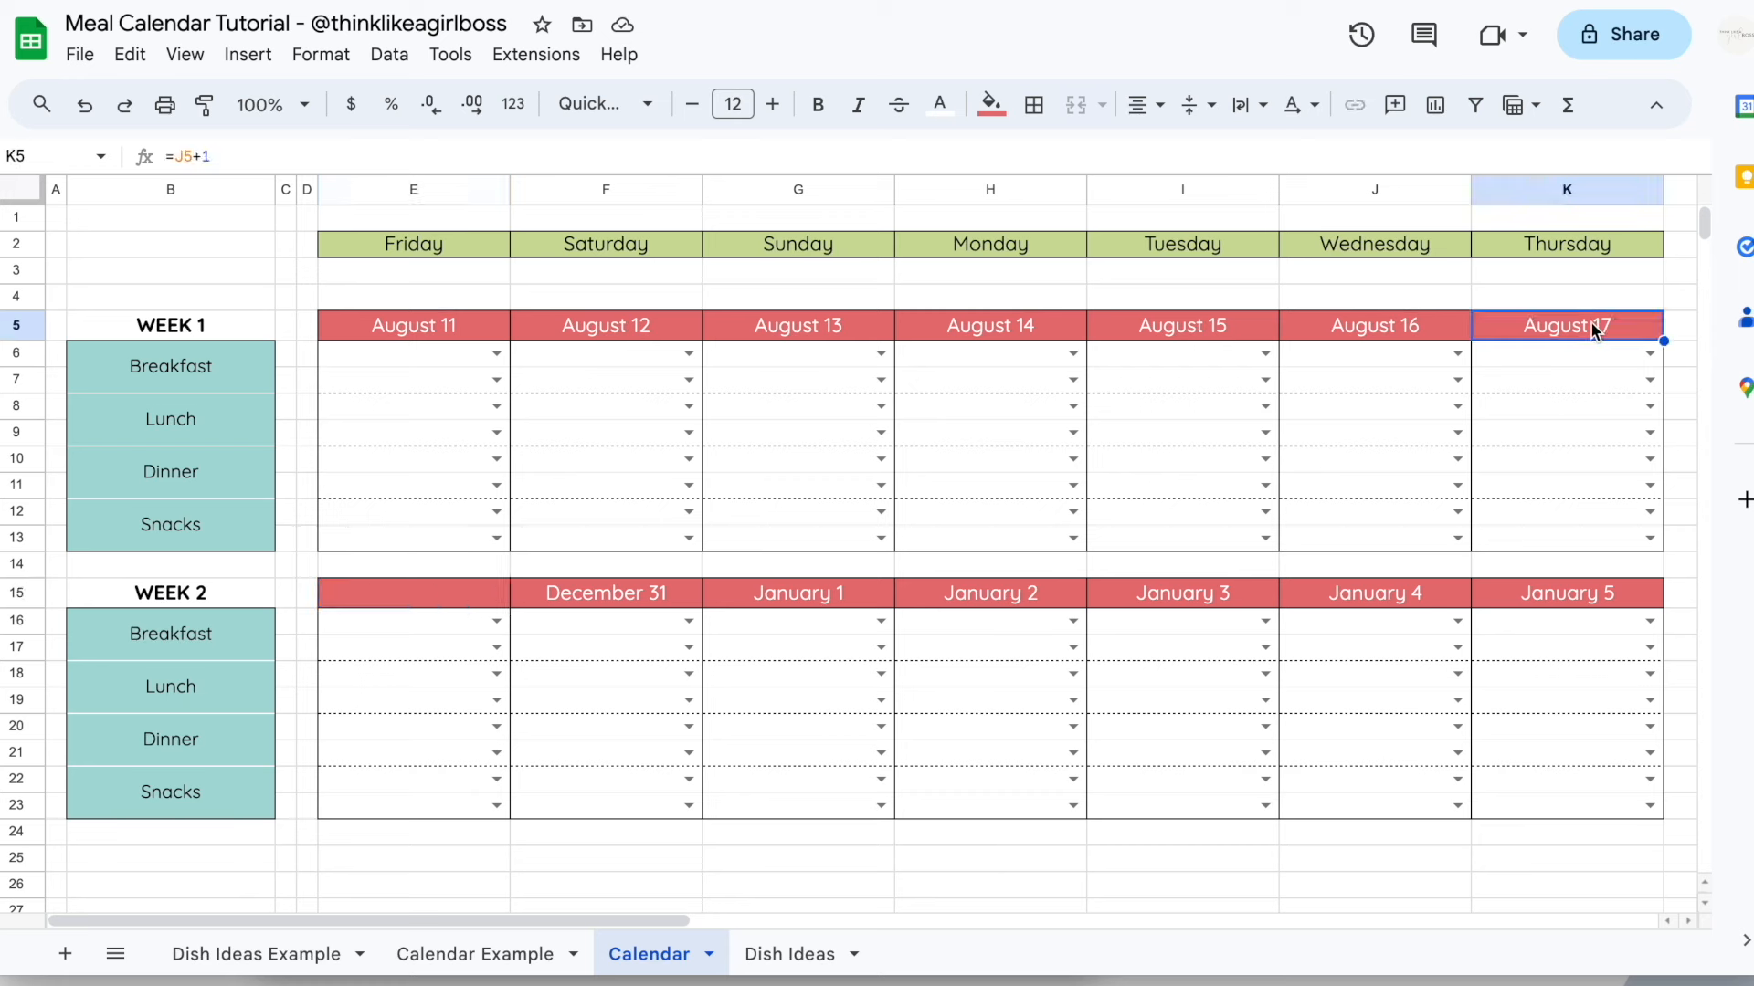
click(380, 603)
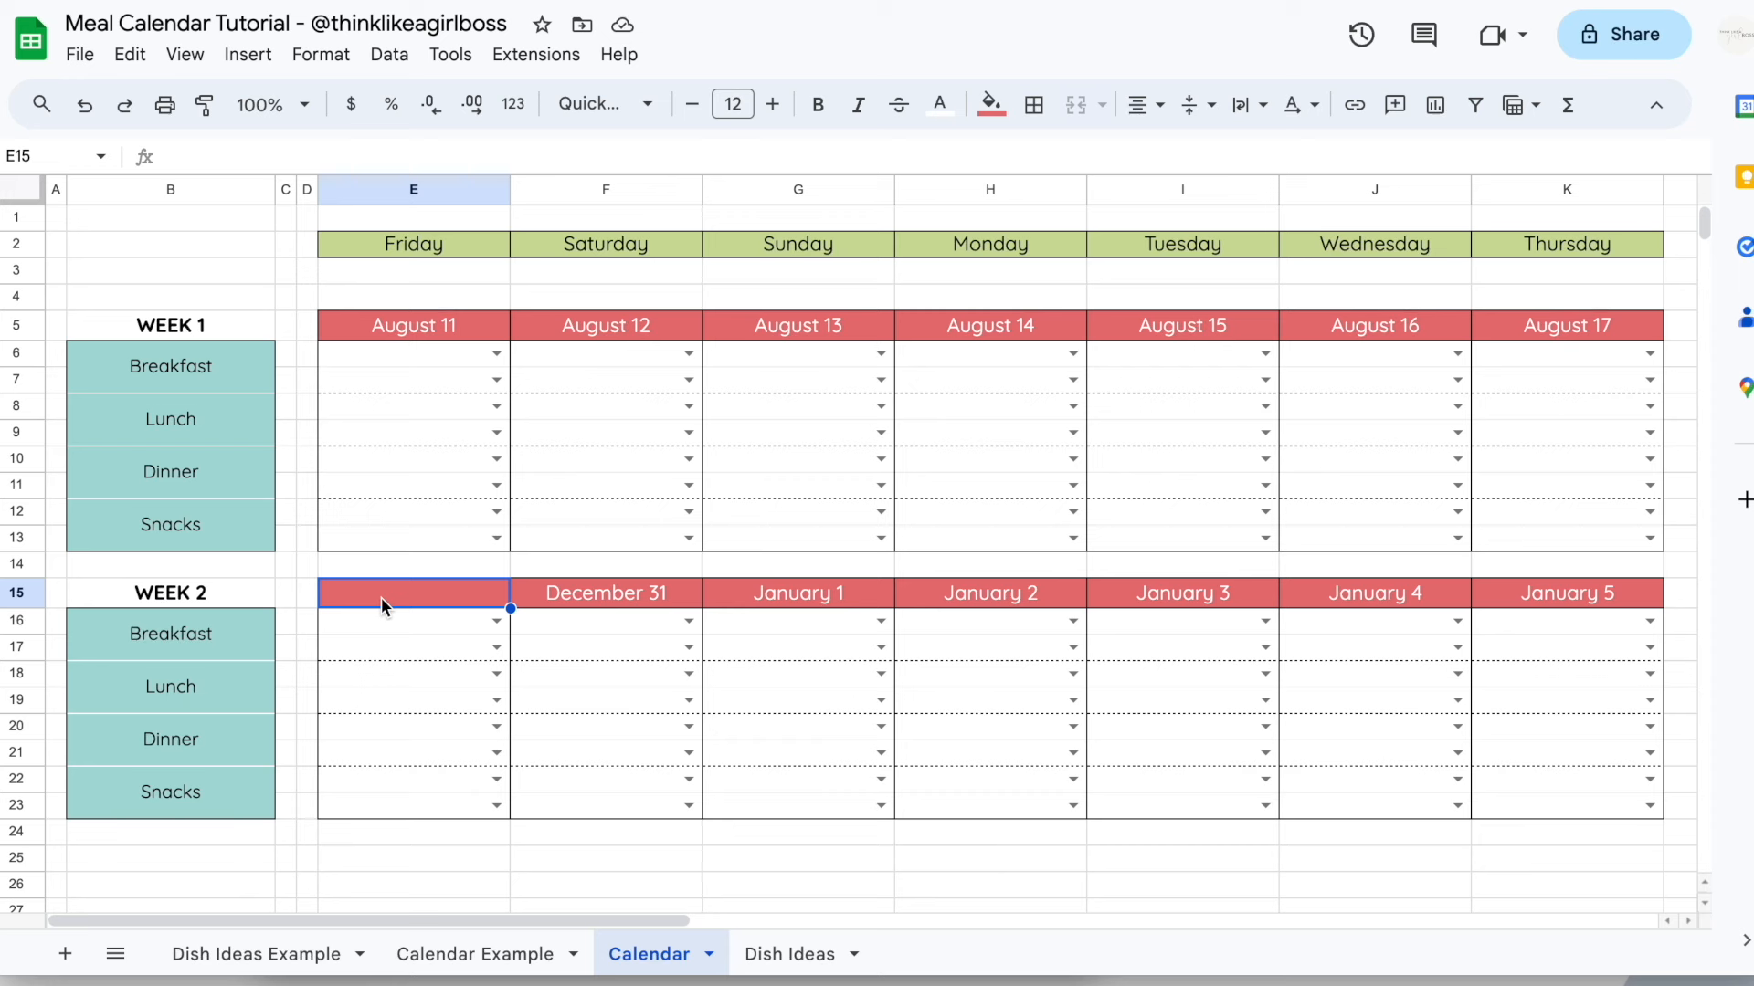
text(=)
click(1516, 325)
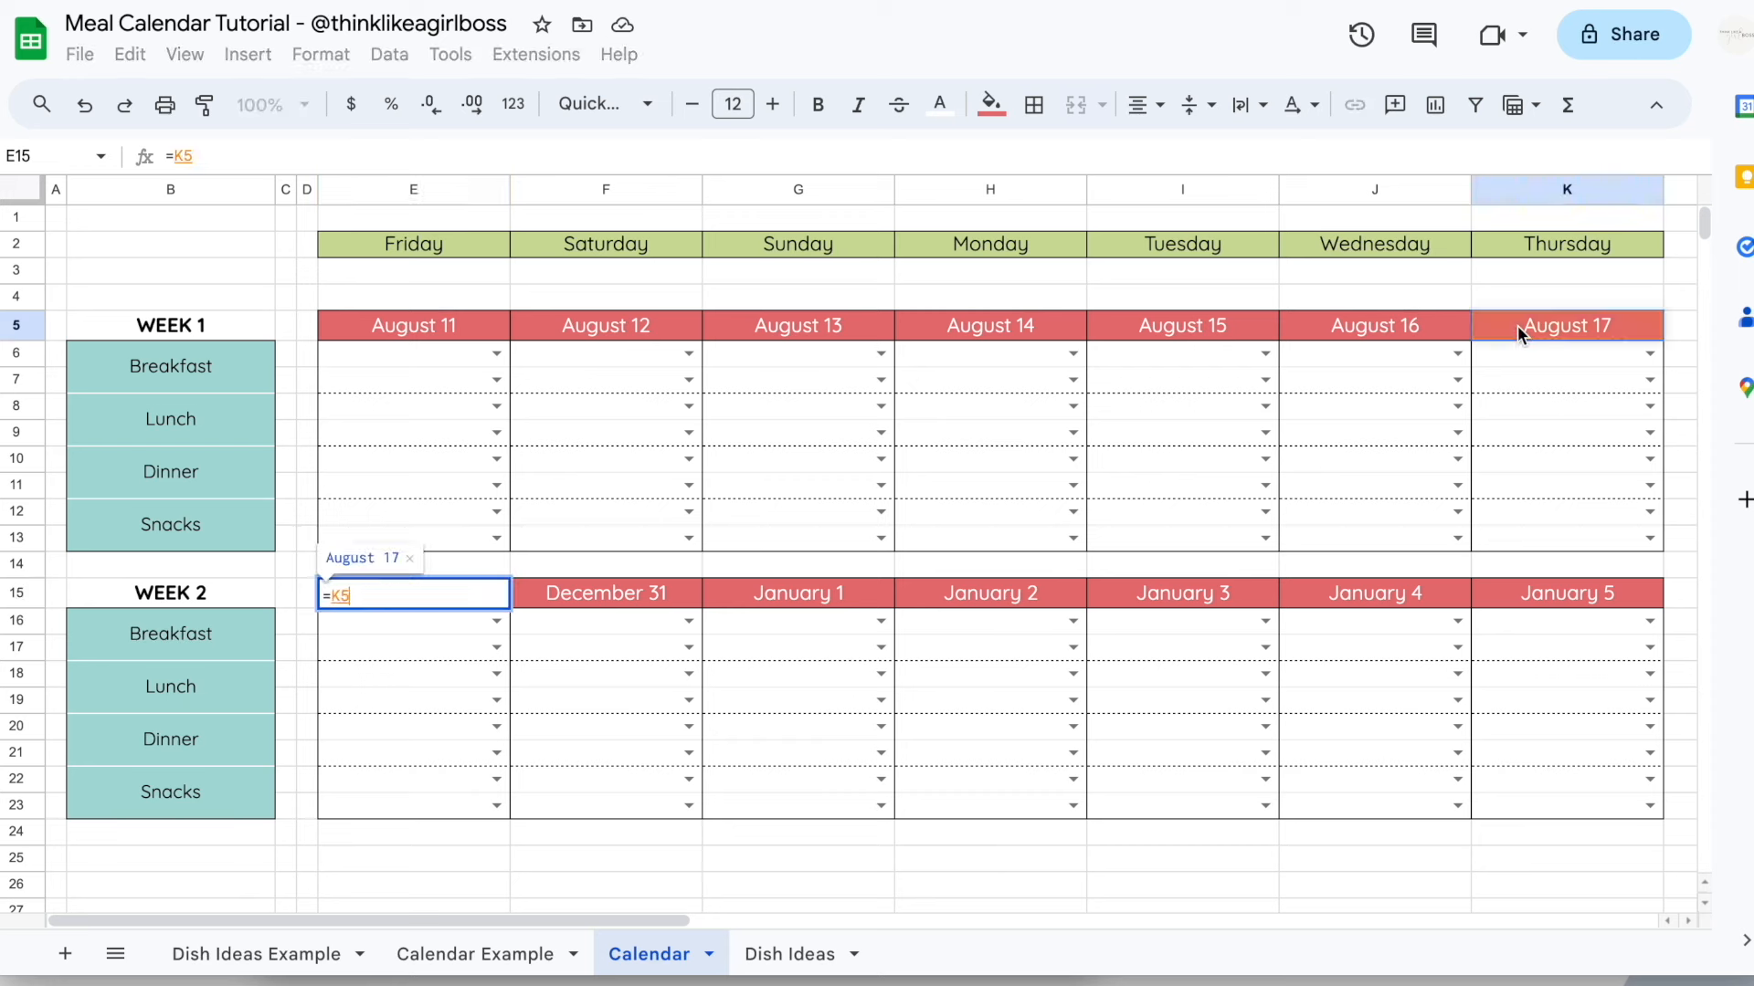
text(+1)
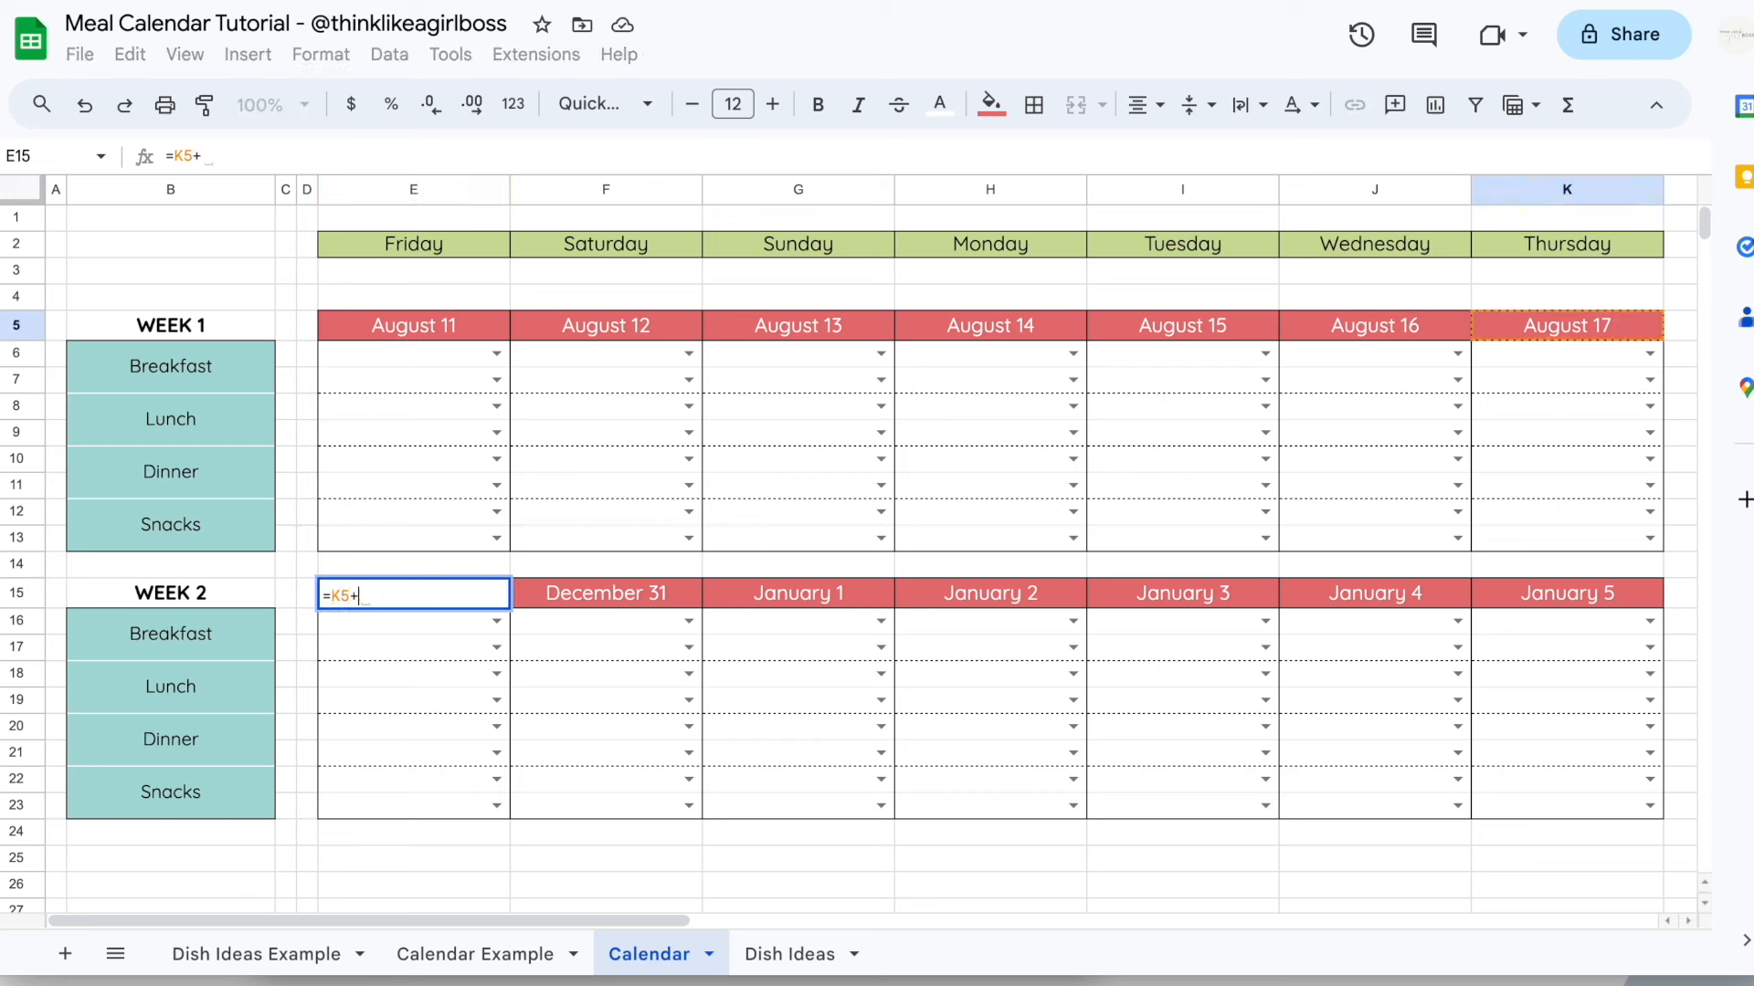
key(Return)
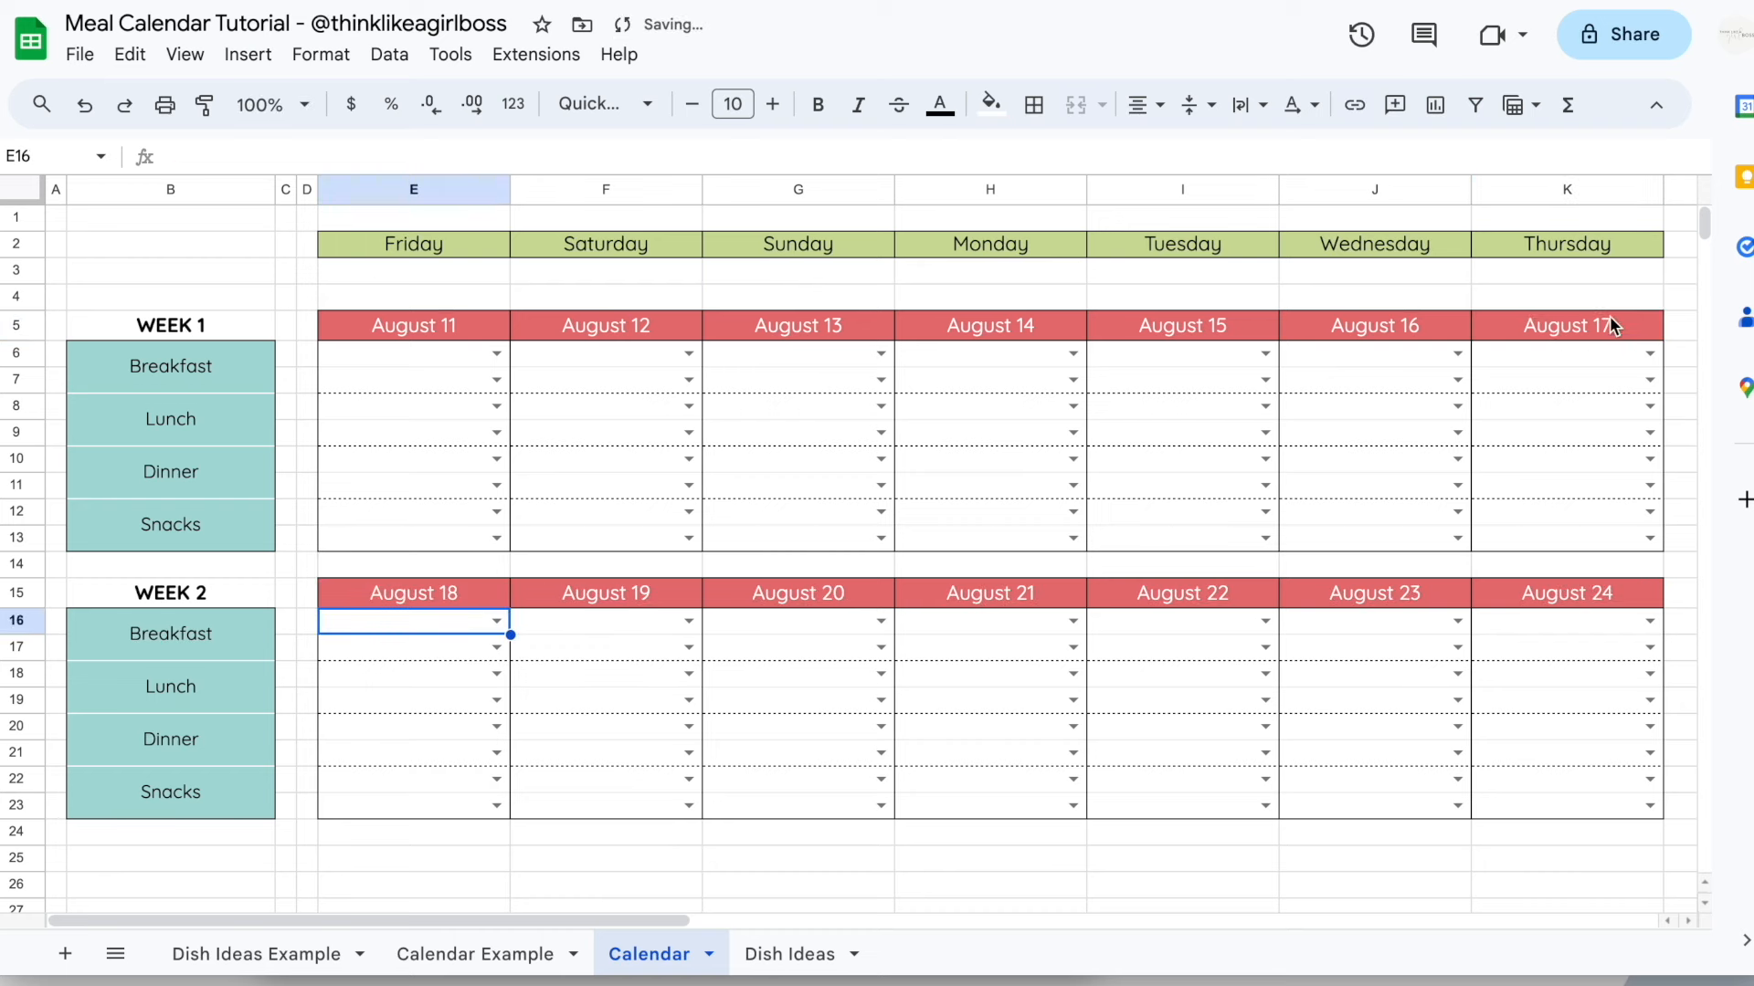
Replace the formula in E15 with =E5+7 so Week 2 starts seven days after the first date of Week 1
click(1610, 322)
click(424, 603)
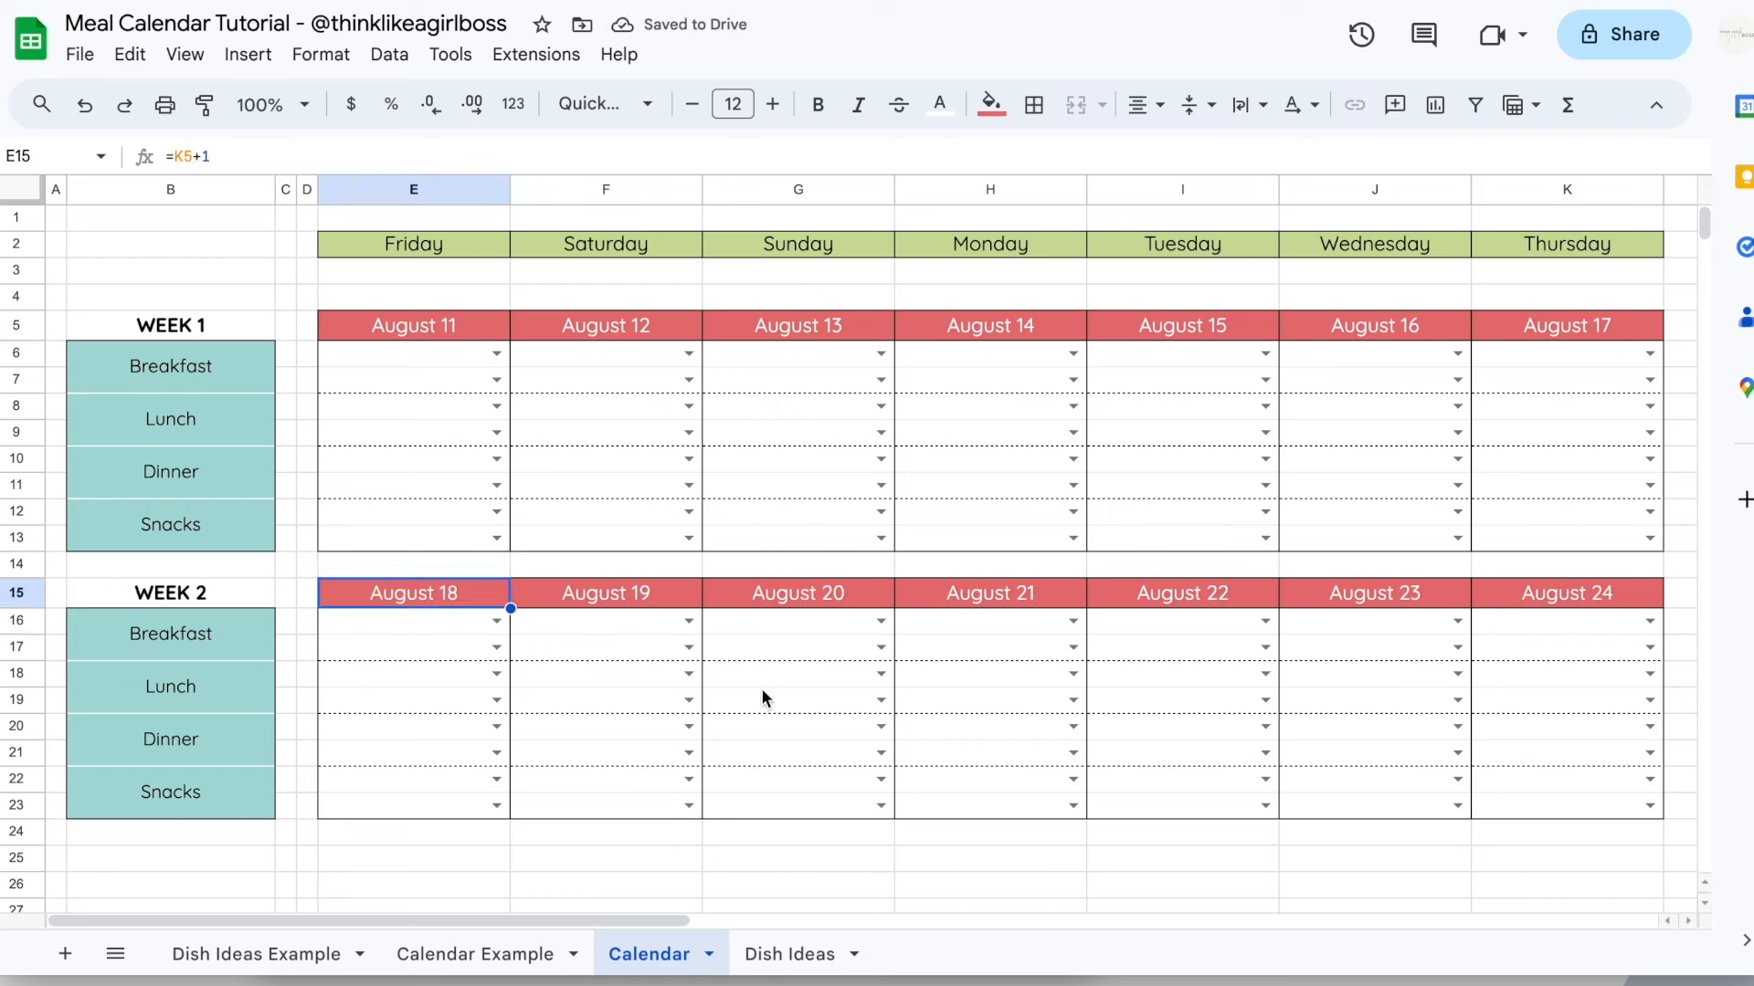
key(Delete)
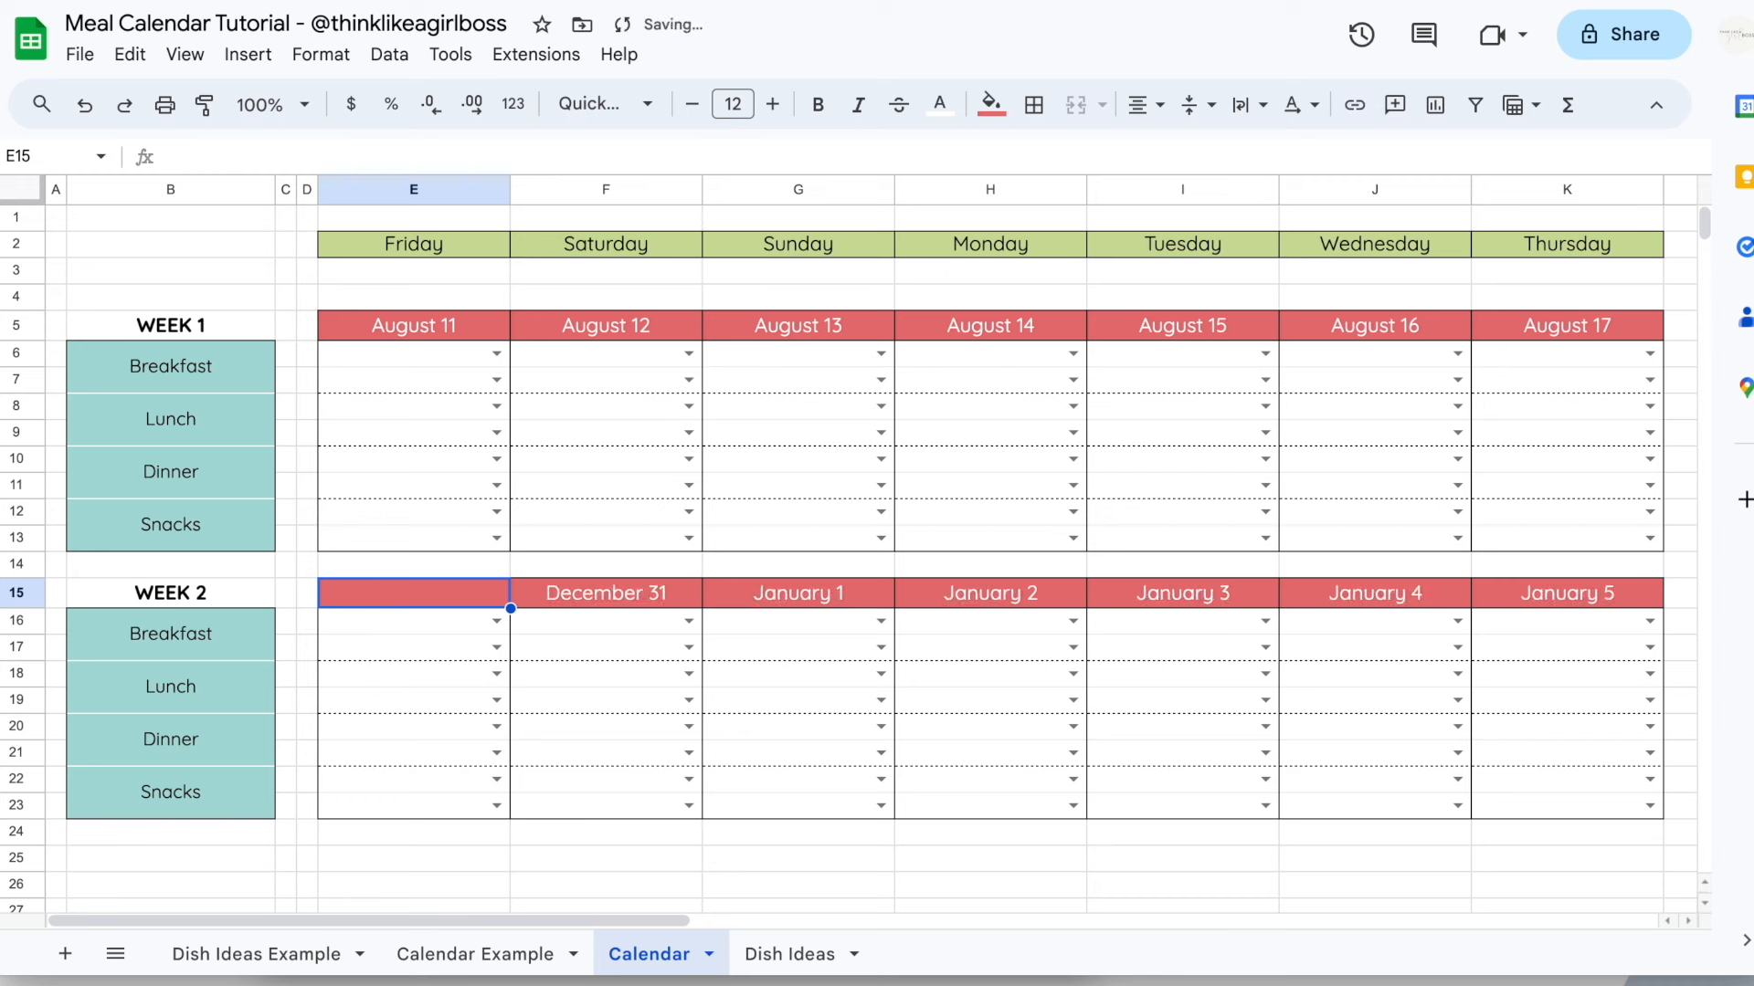
text(=)
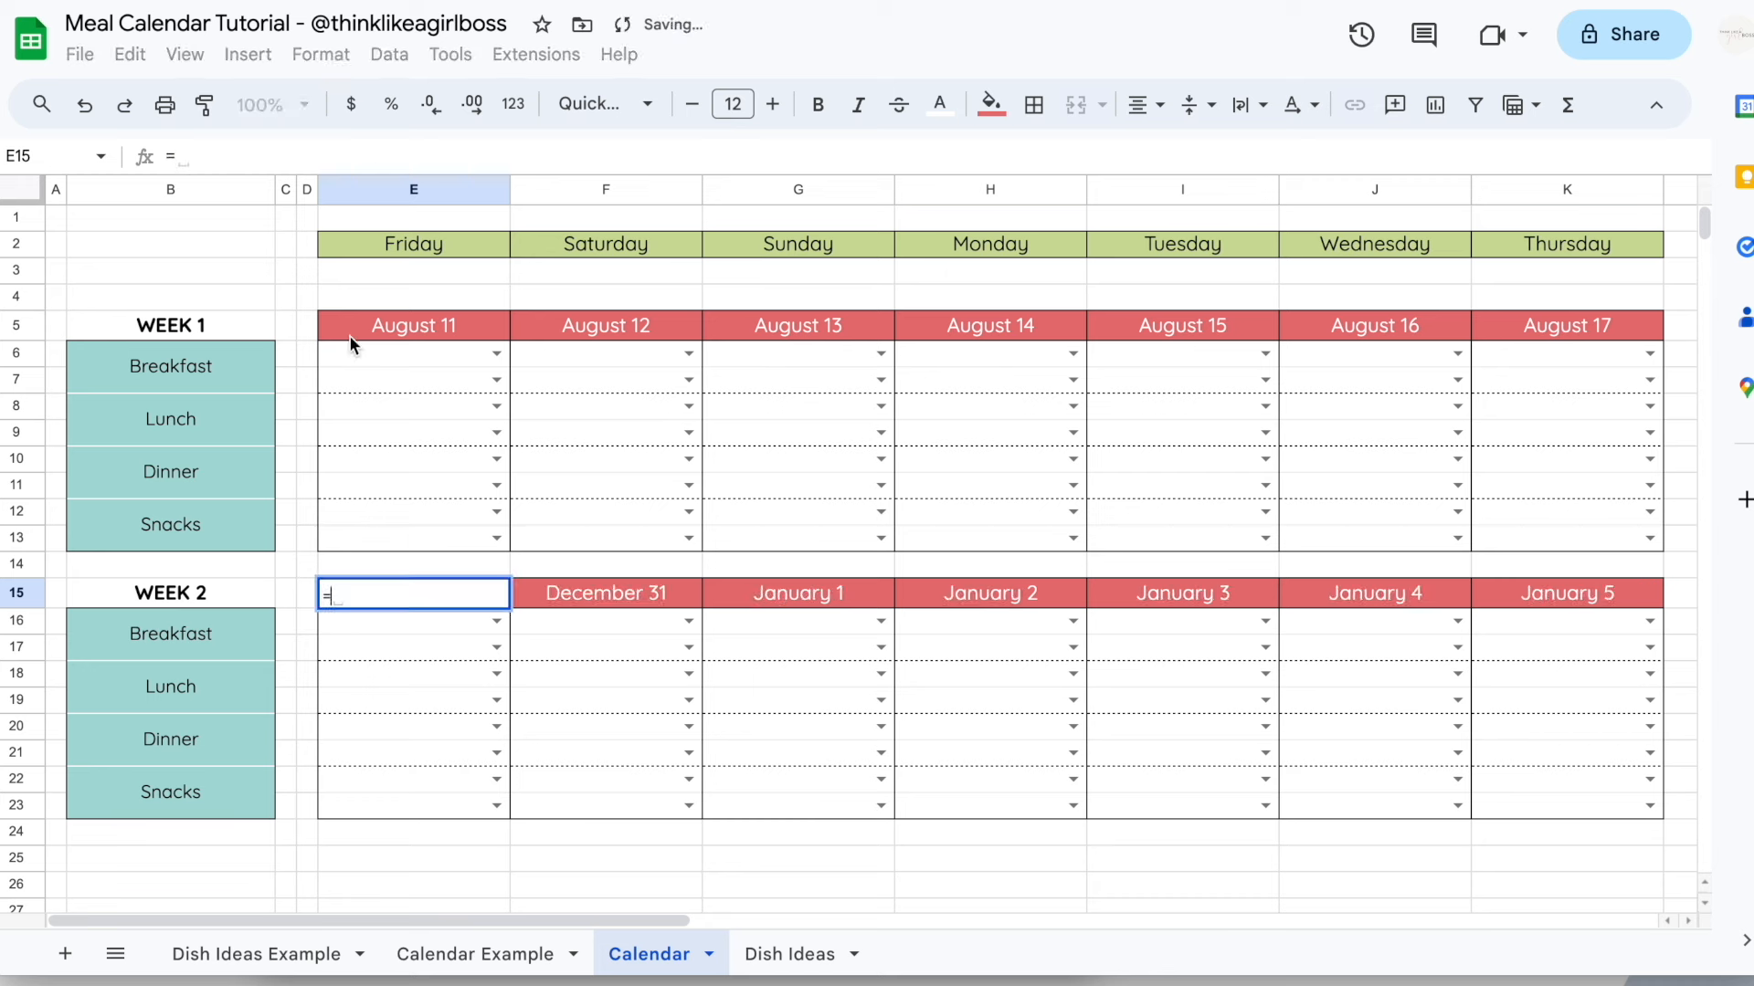
click(381, 324)
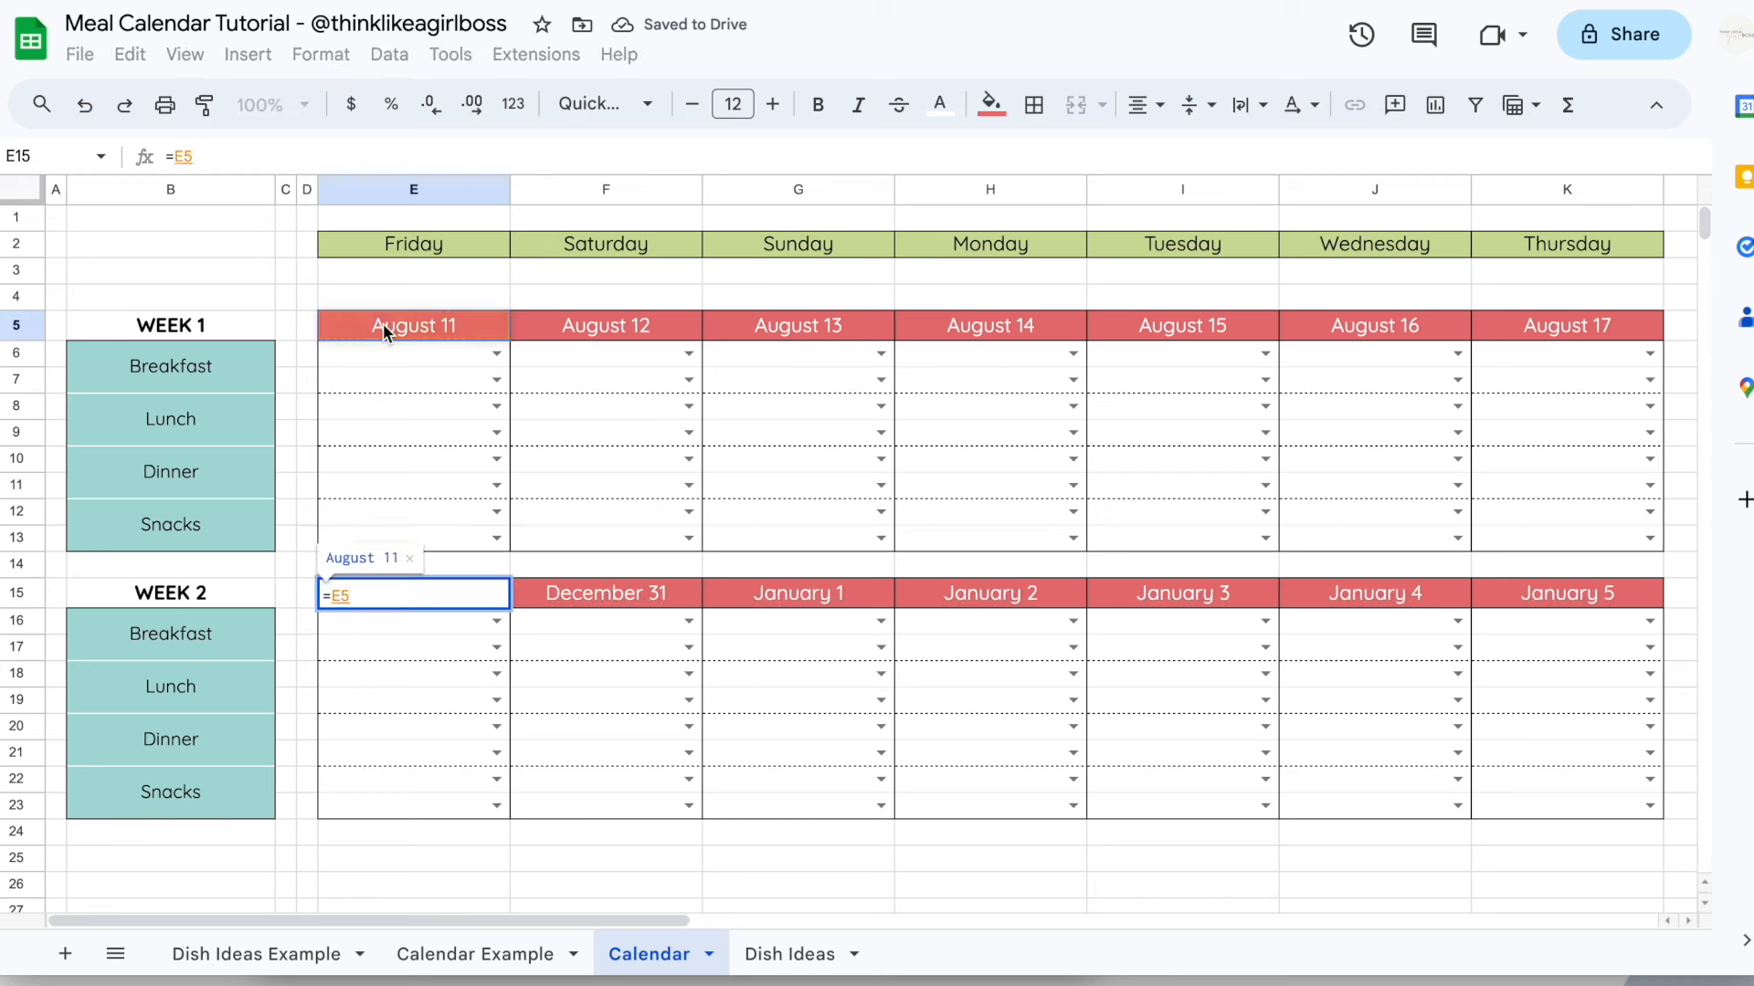
text(+7)
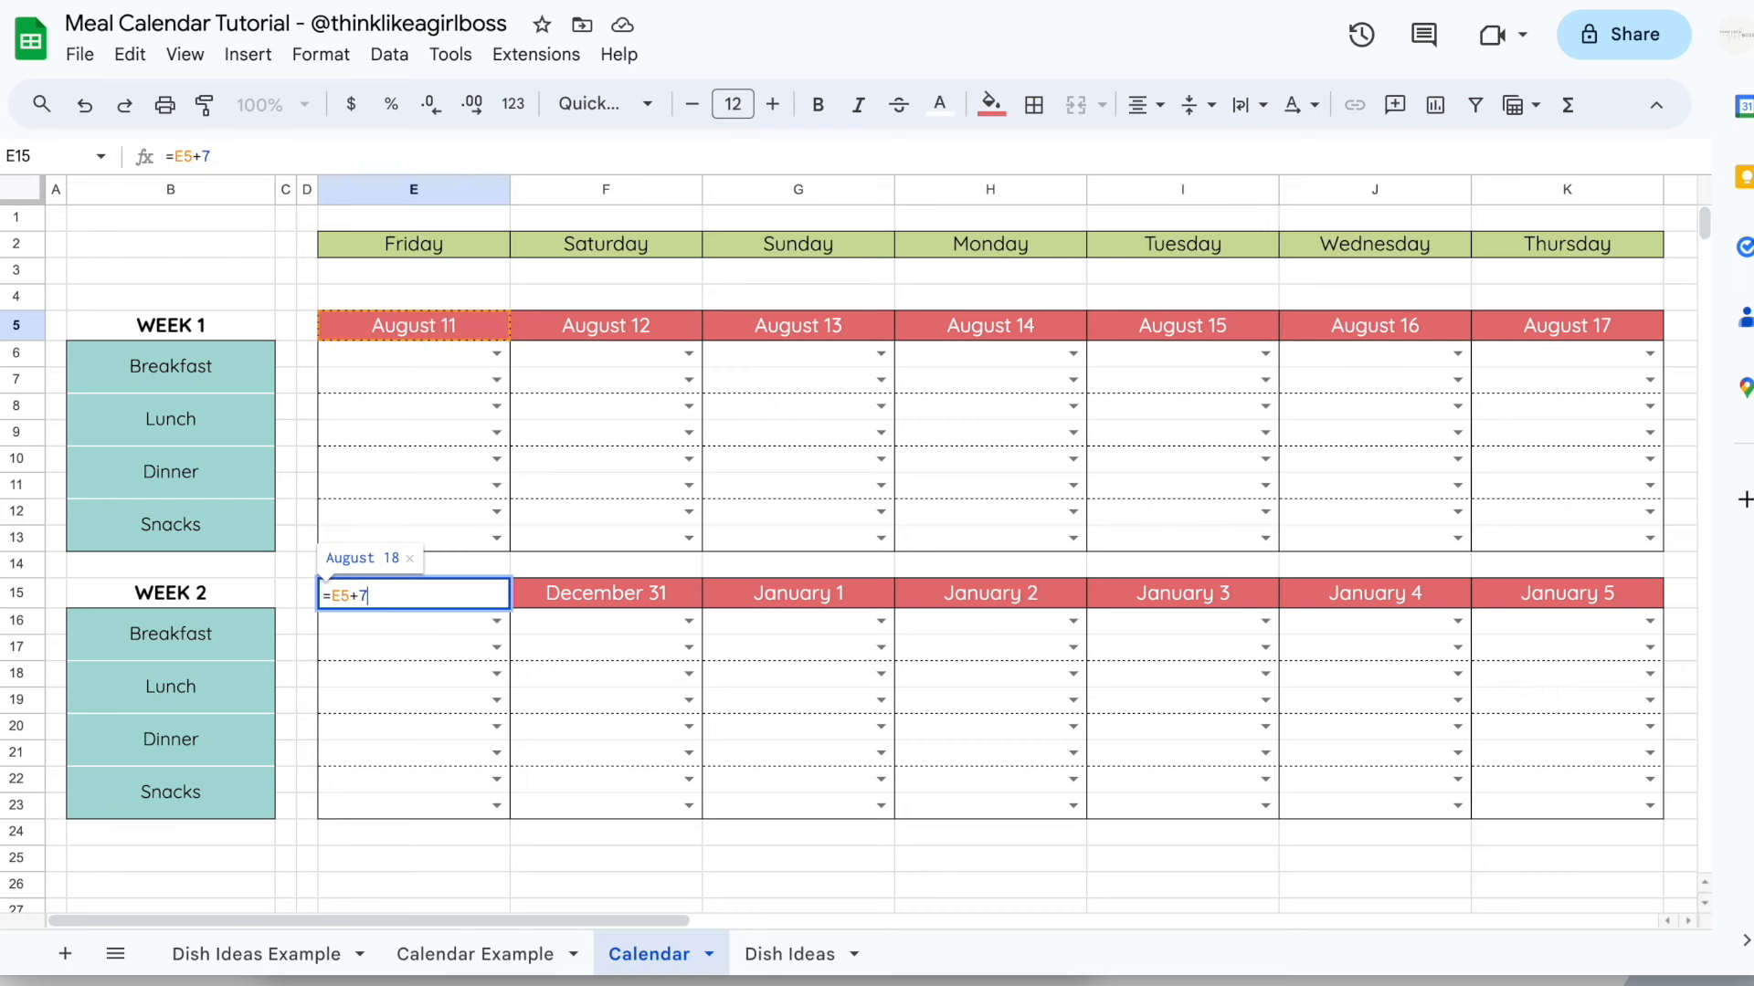
key(Return)
click(1618, 336)
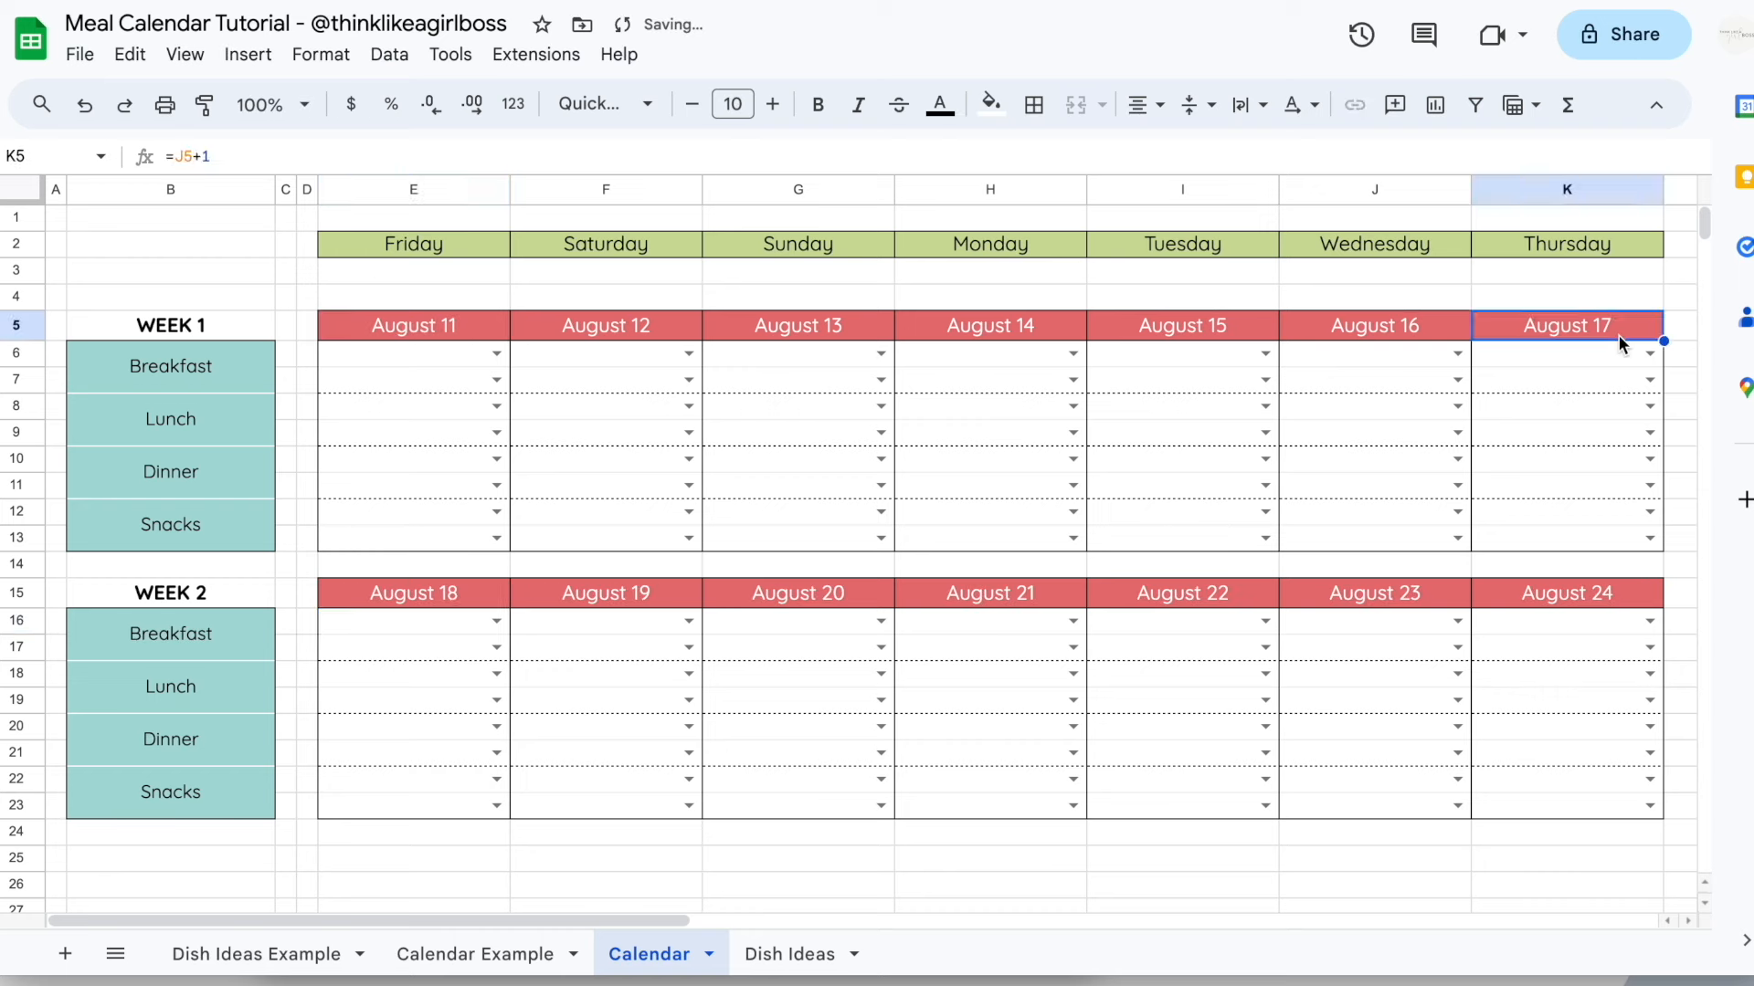
click(415, 601)
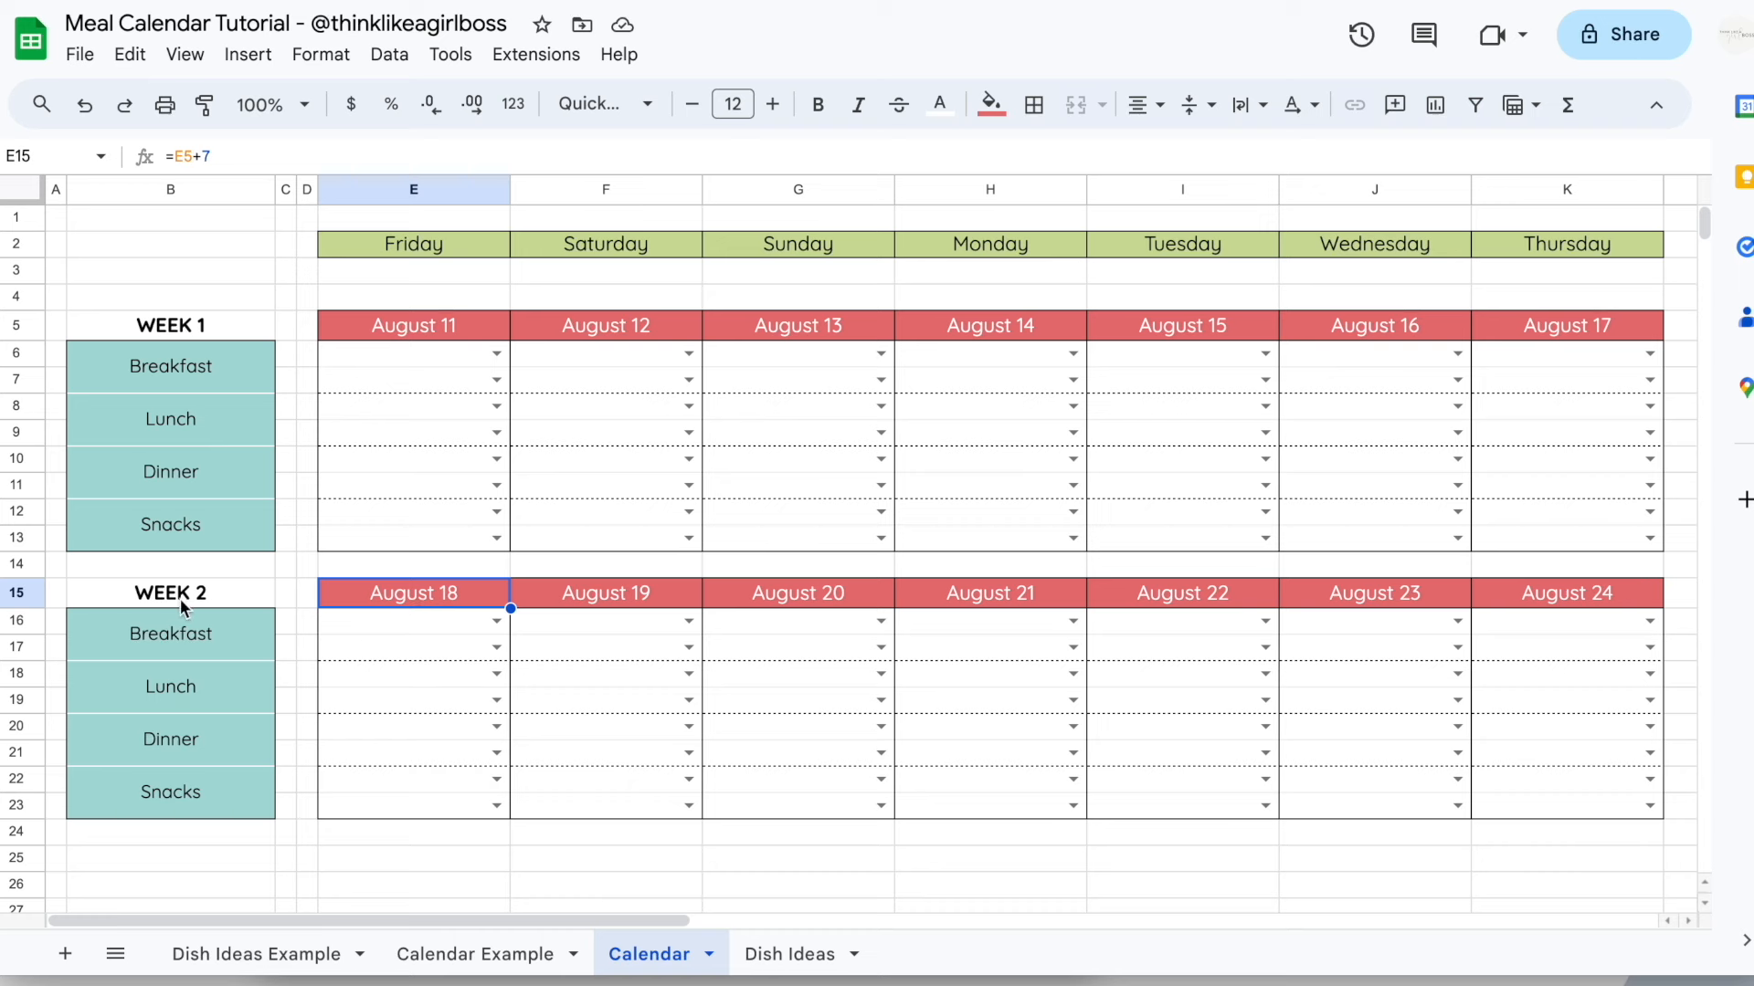
Copy the whole Week 2 block B15:K23 and paste it at B25, leaving row 24 empty, and check its starting date against K15
drag(183, 598, 1495, 810)
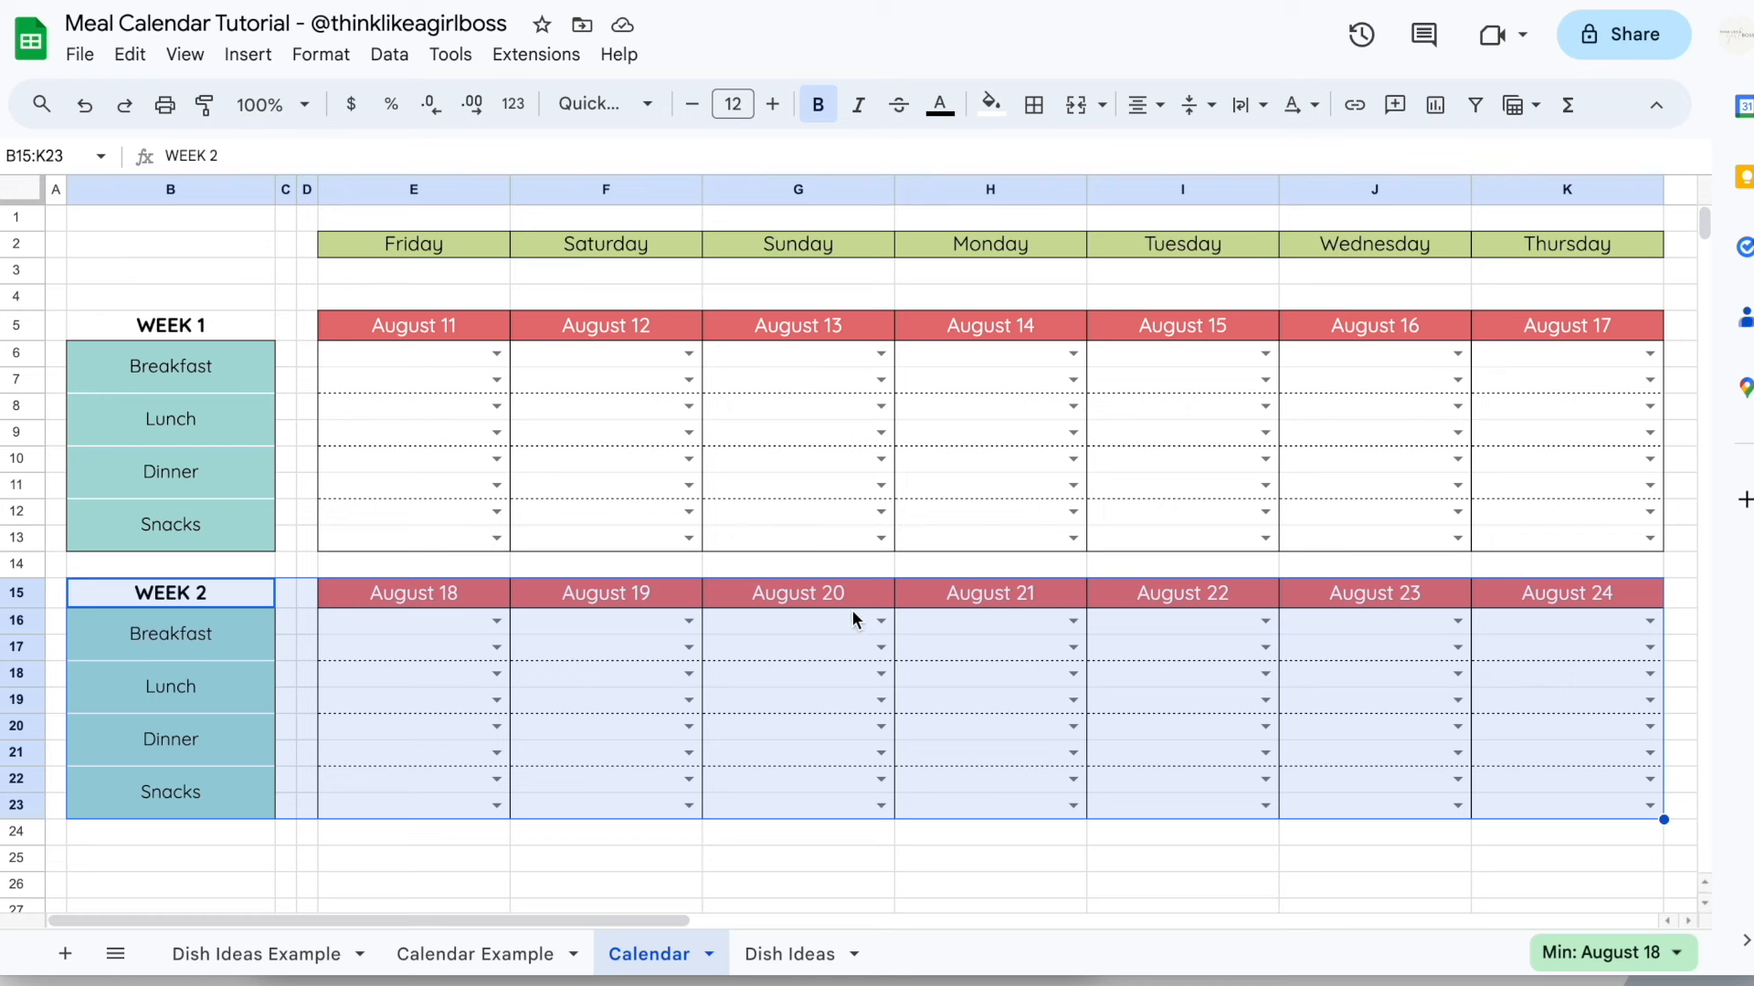
key(ctrl+c)
scroll(317, 627, down, 1)
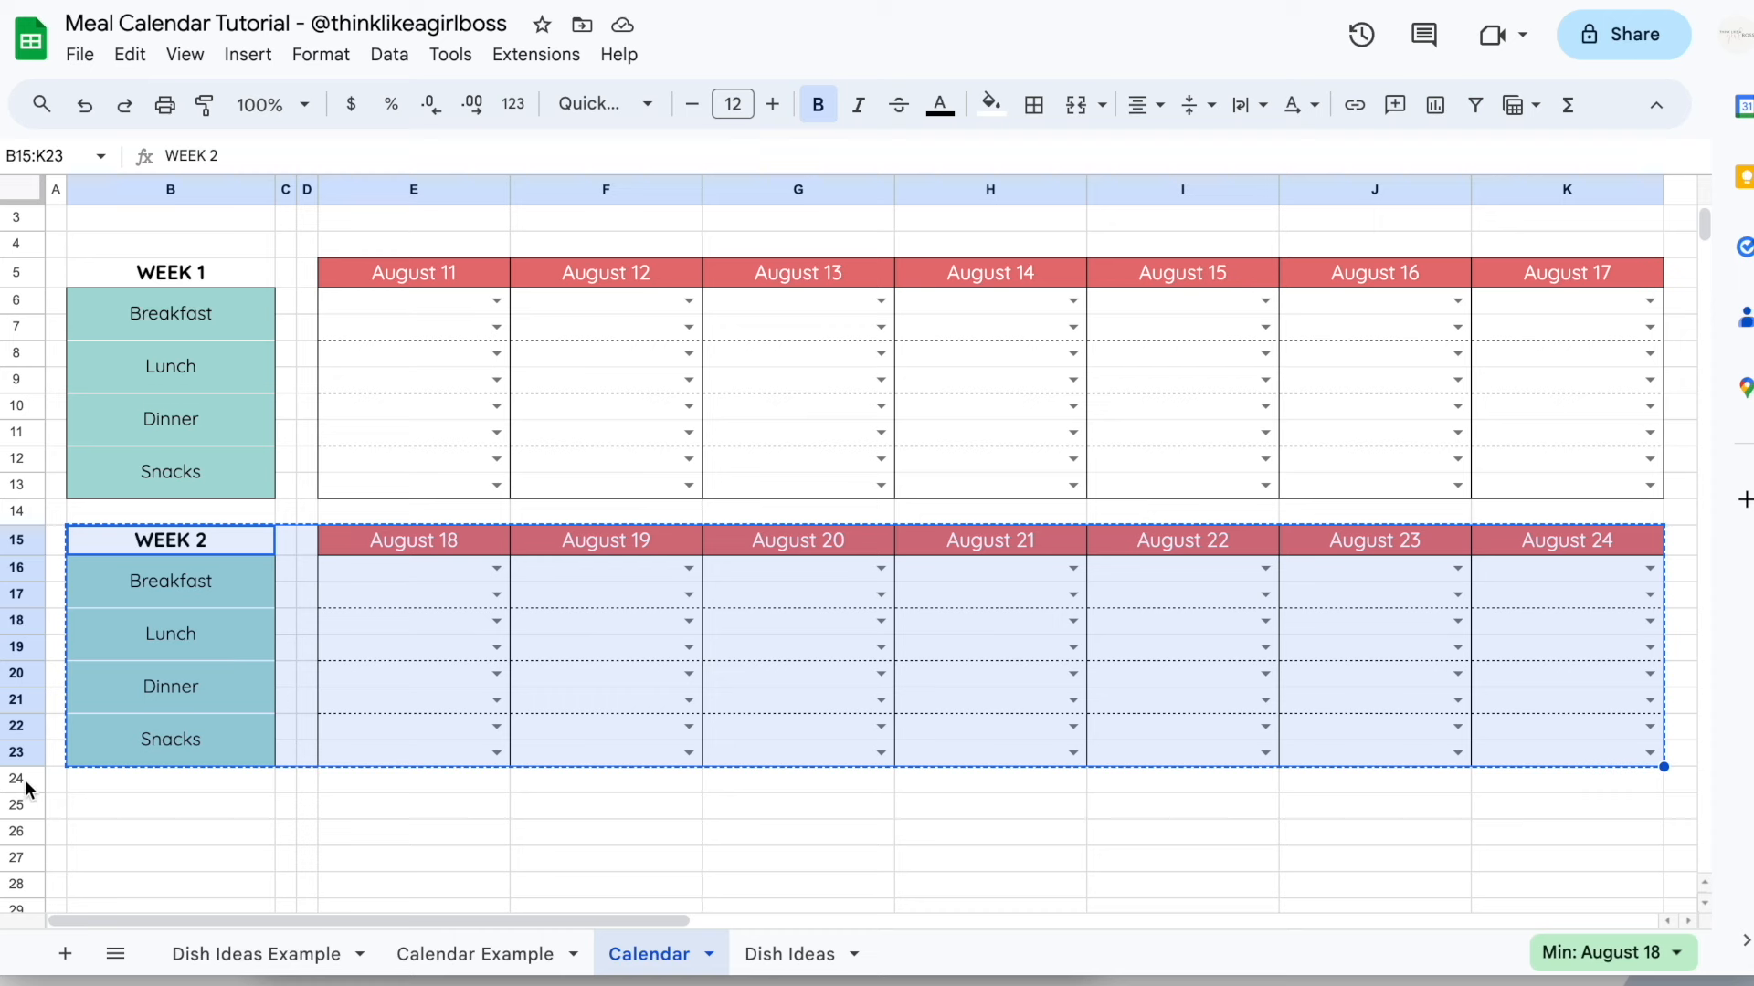
click(24, 779)
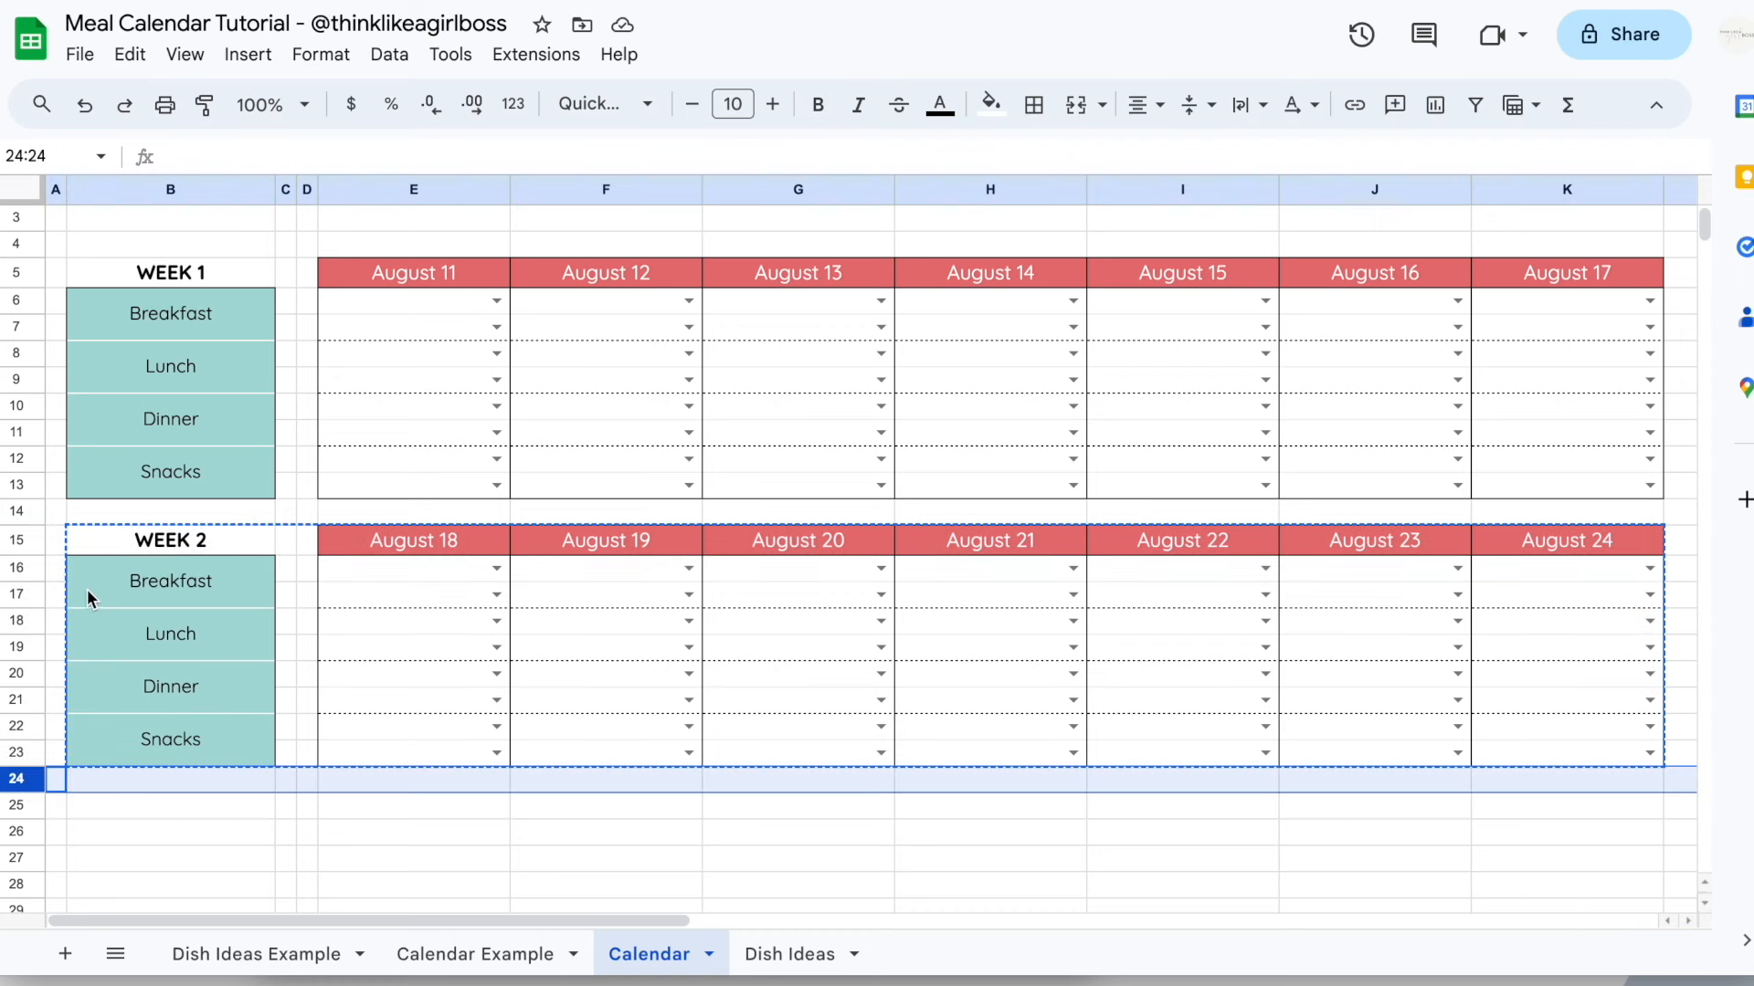
click(97, 804)
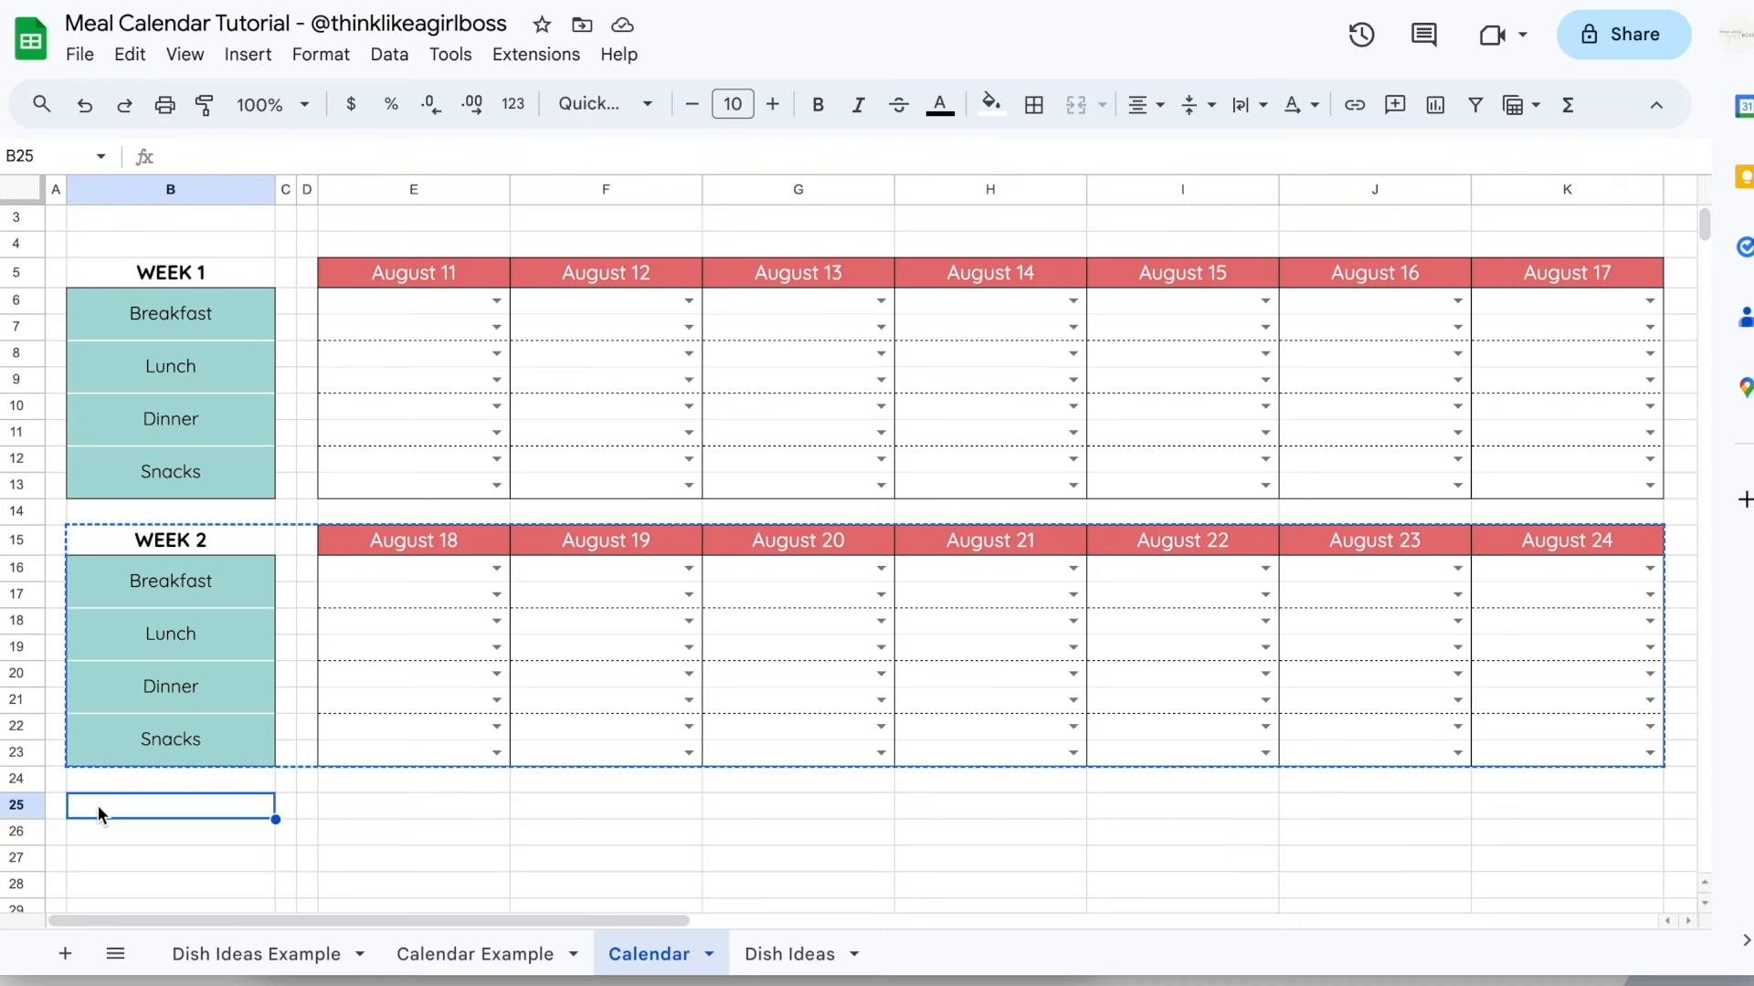
key(ctrl+v)
scroll(1575, 495, down, 1)
click(1575, 495)
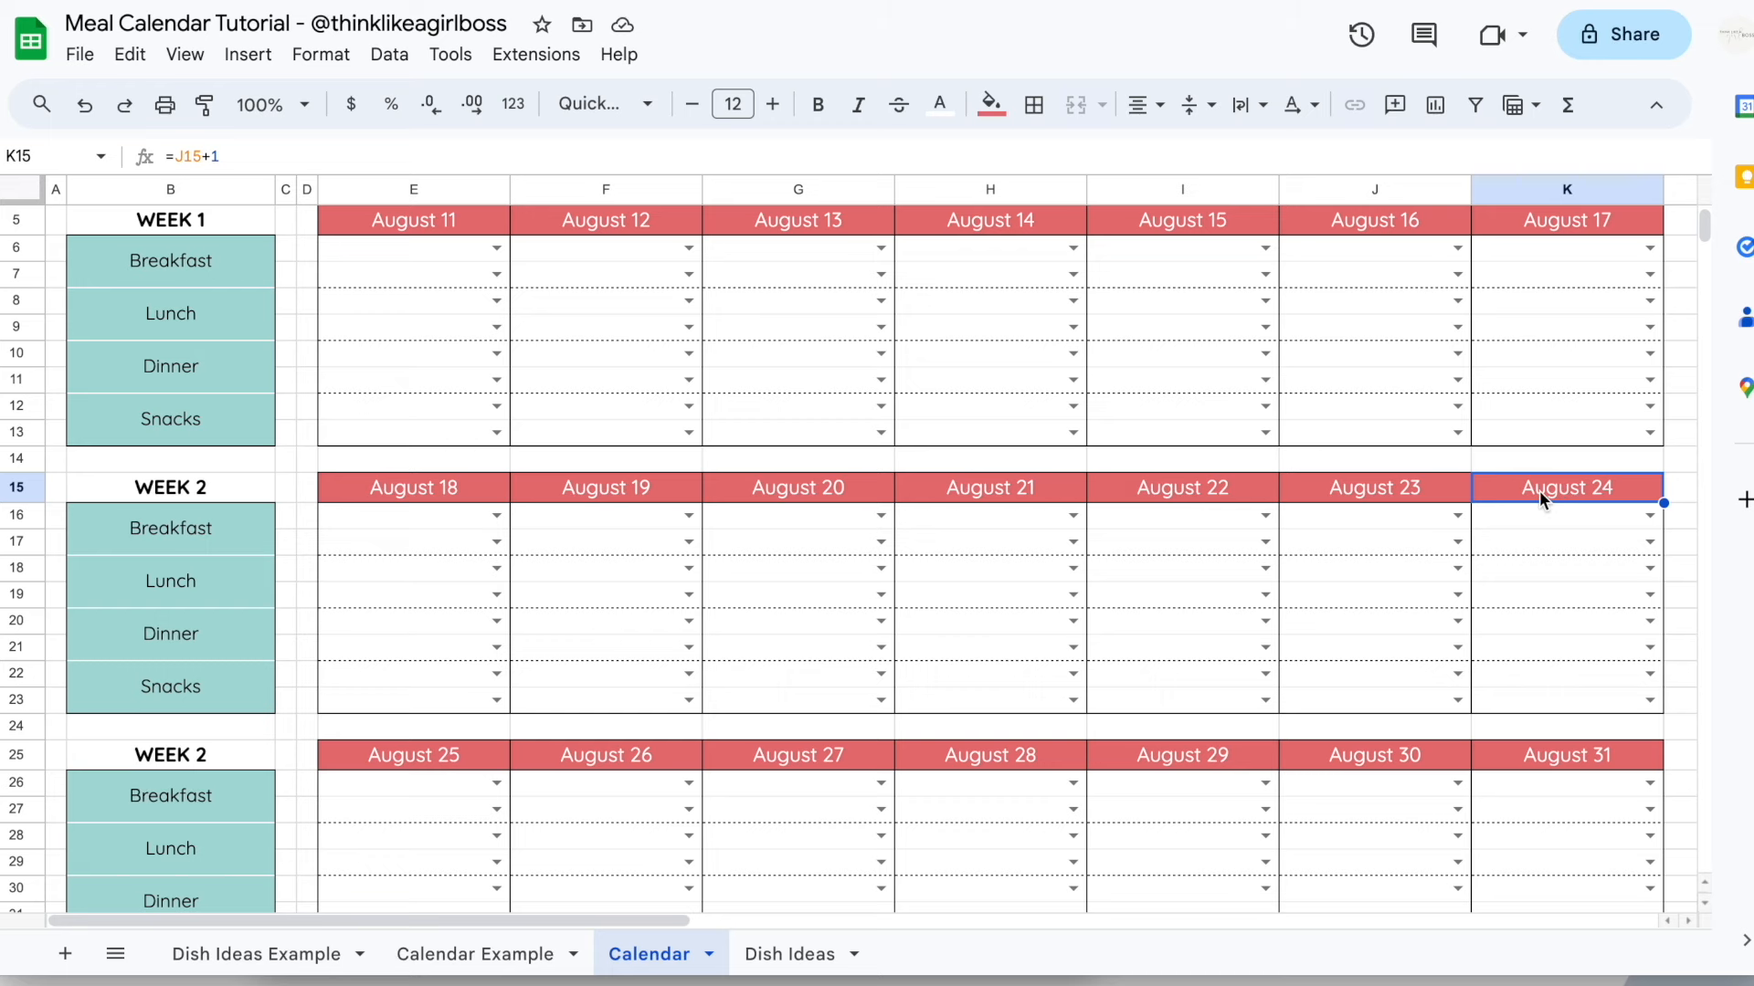
scroll(831, 658, down, 1)
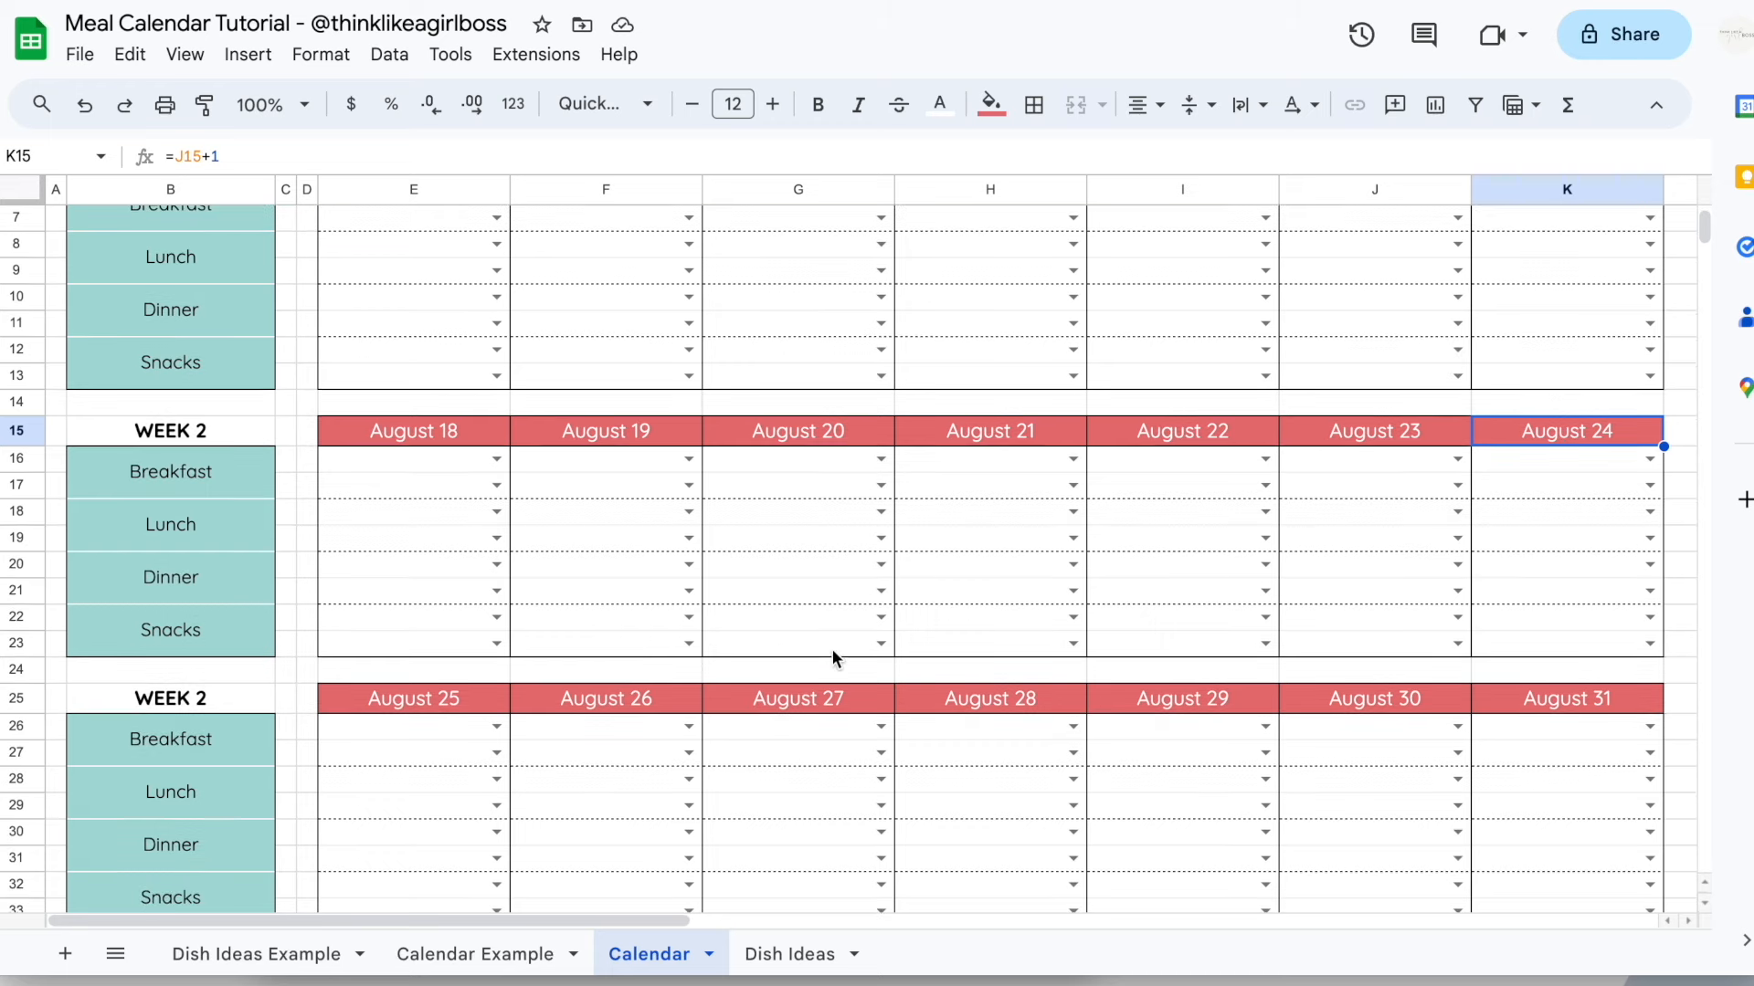
click(428, 698)
Change the label of the newly pasted block in B25 to WEEK 3
scroll(427, 699, down, 1)
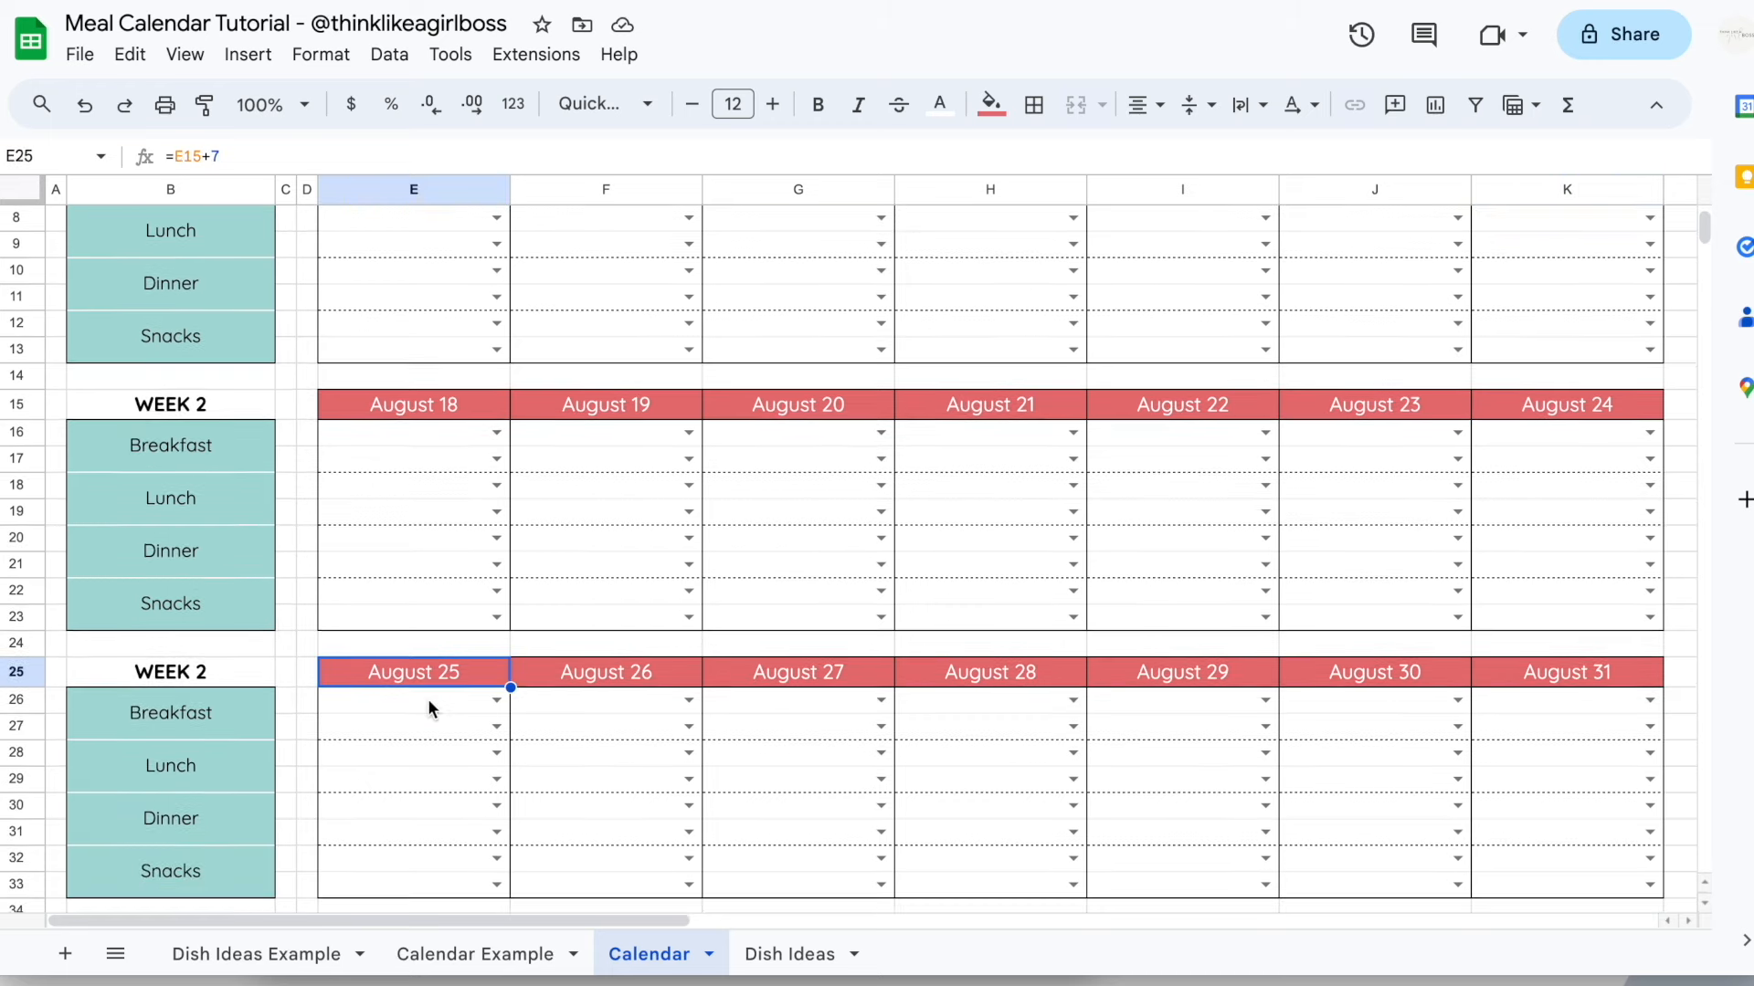
double_click(189, 671)
key(BackSpace)
text(3)
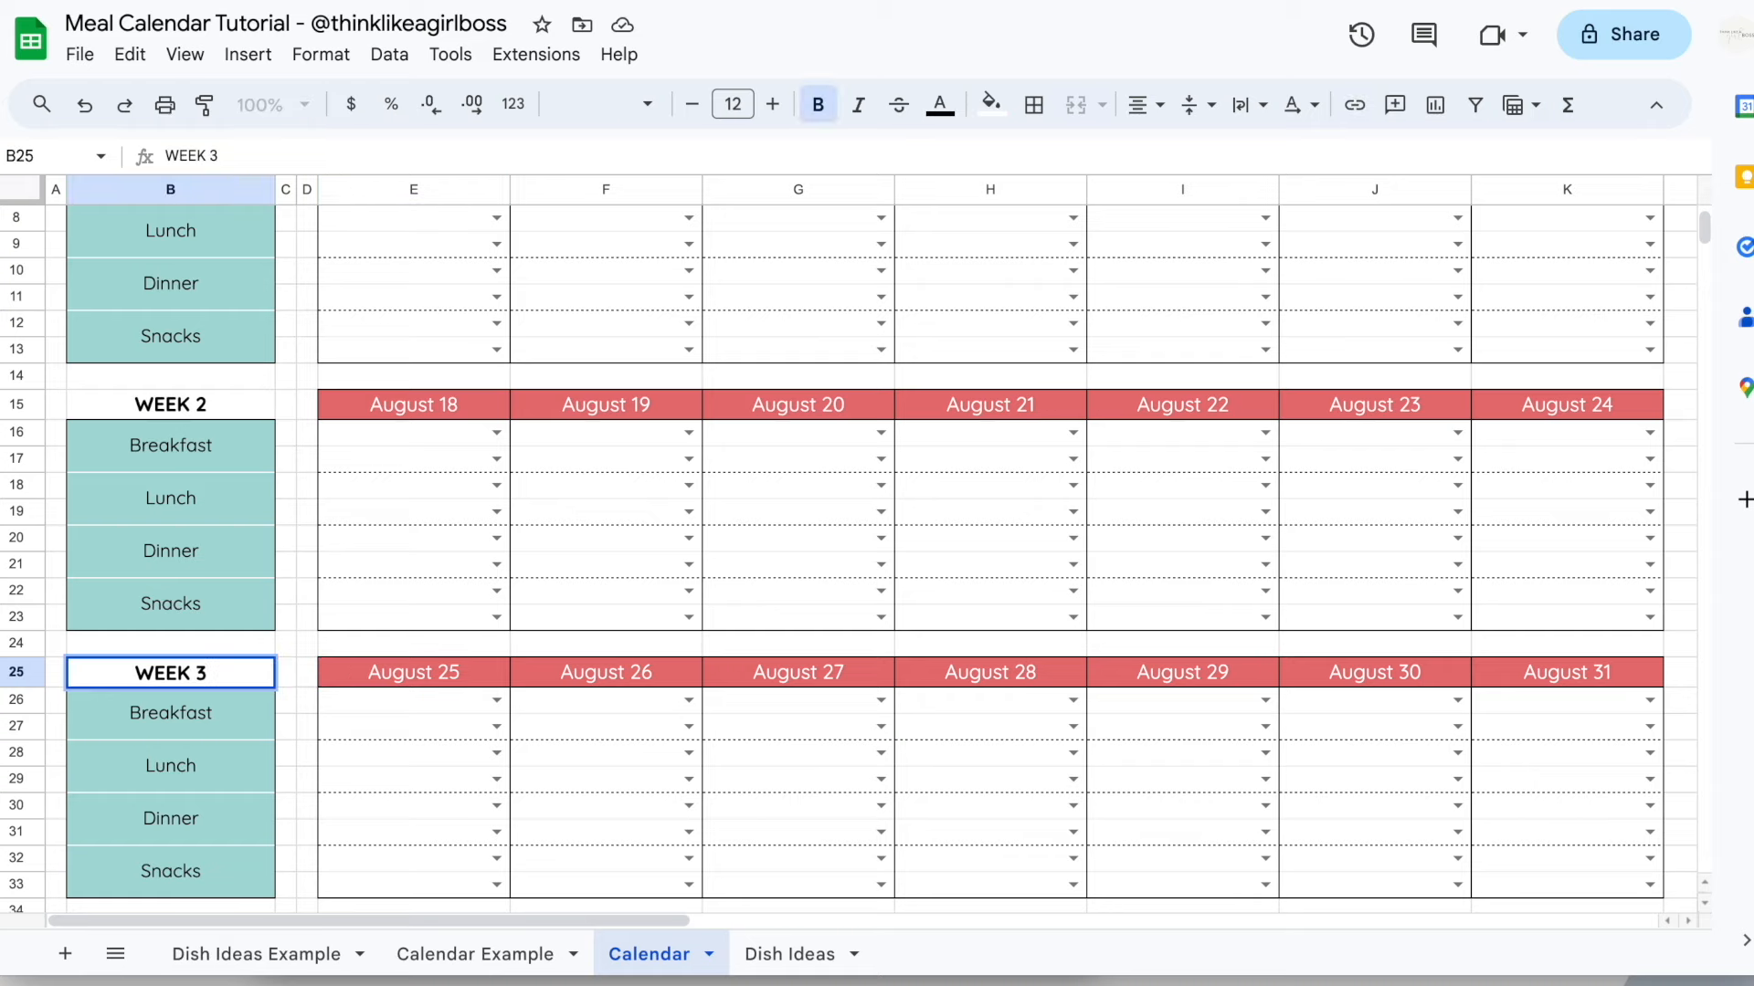
key(Return)
scroll(382, 700, down, 3)
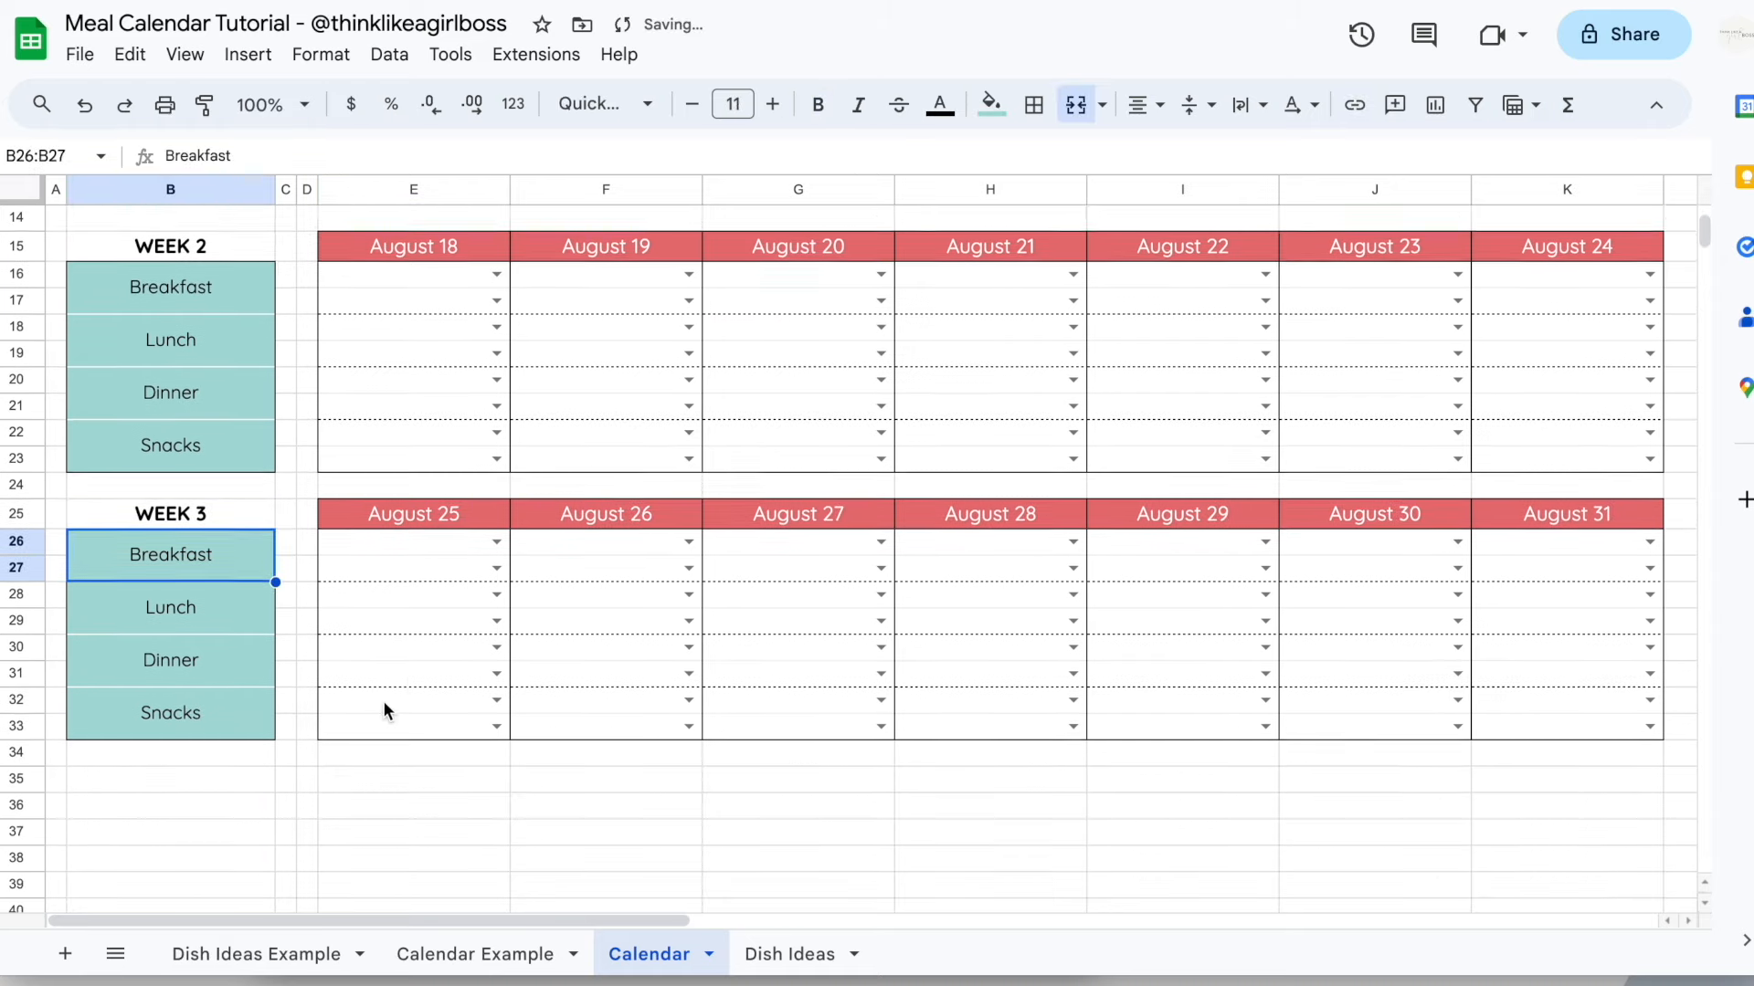
Paste the copied week block at B35, leaving row 34 empty, and check its first date in E35 against K25
key(Up)
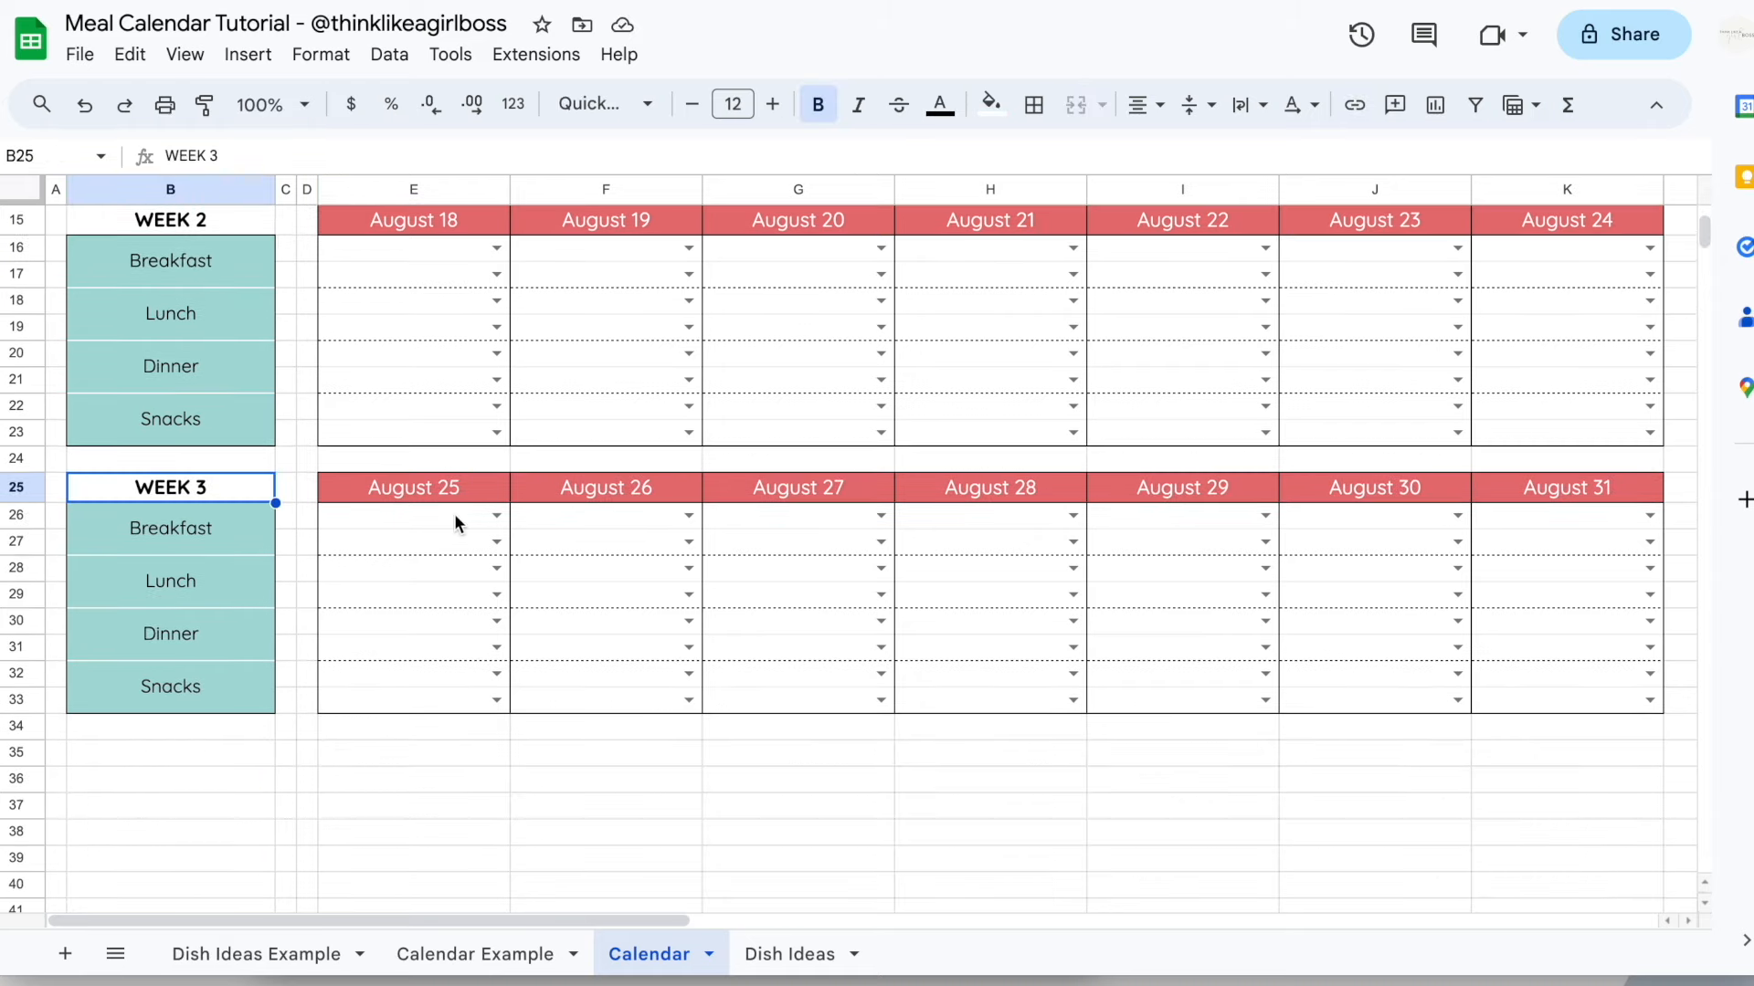
click(206, 756)
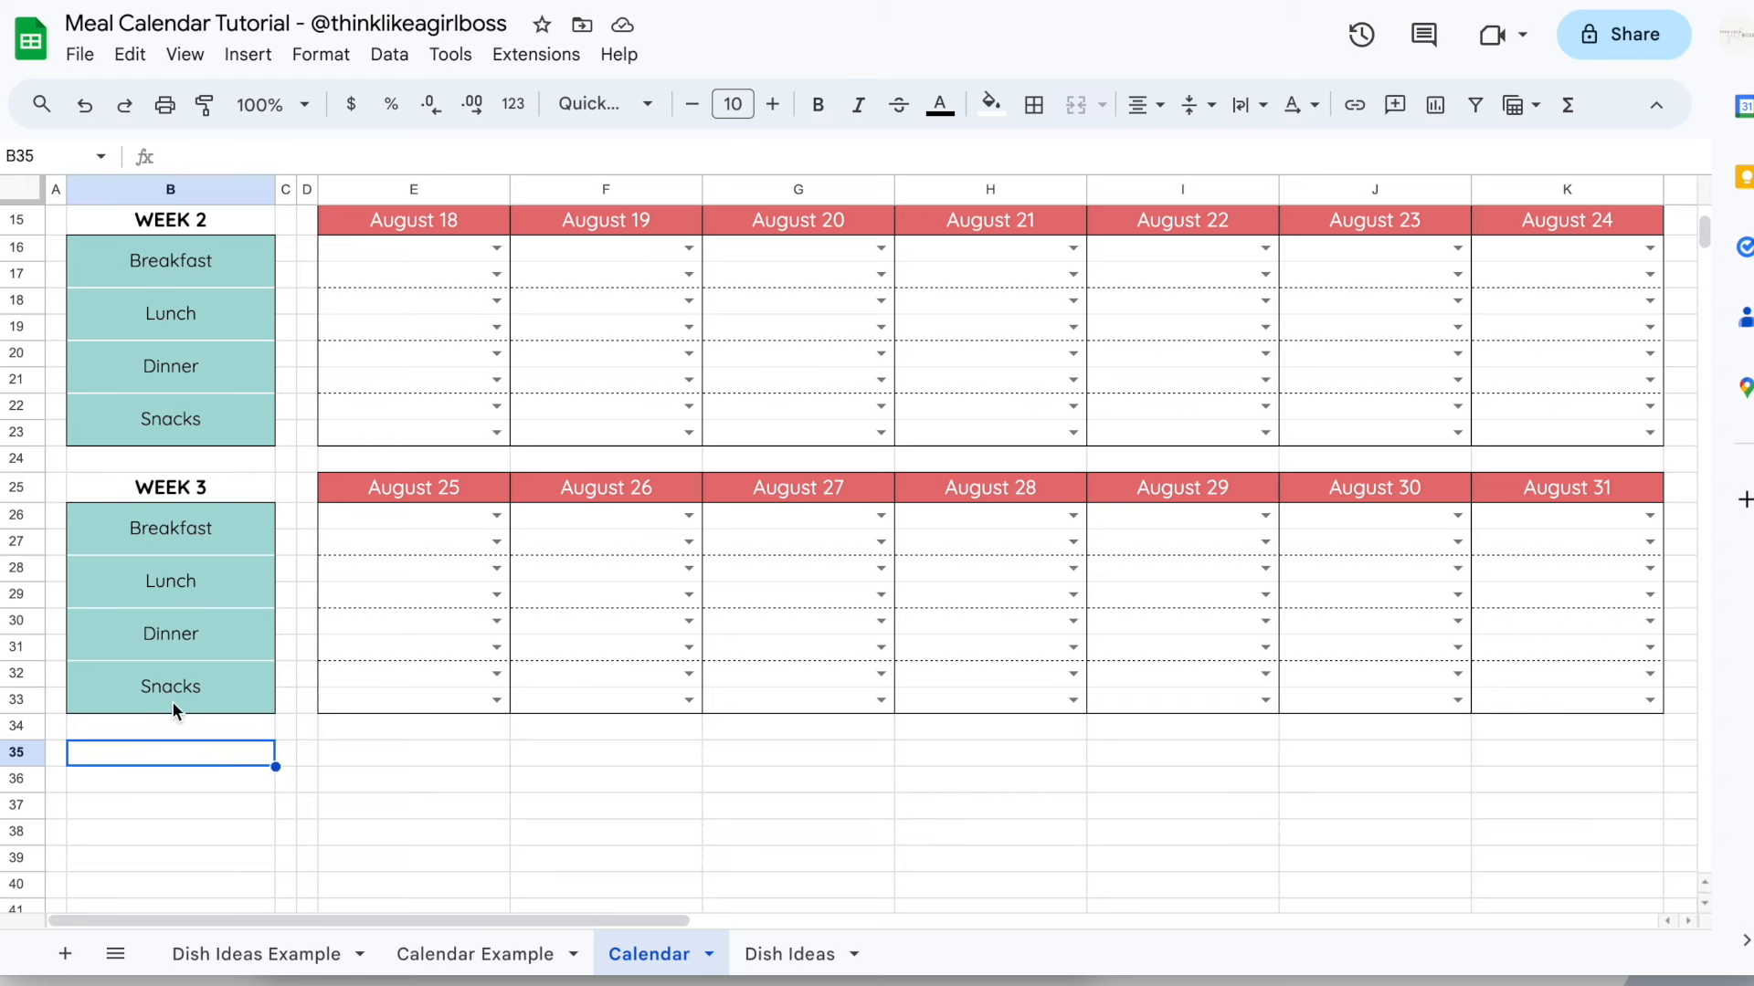
key(ctrl+v)
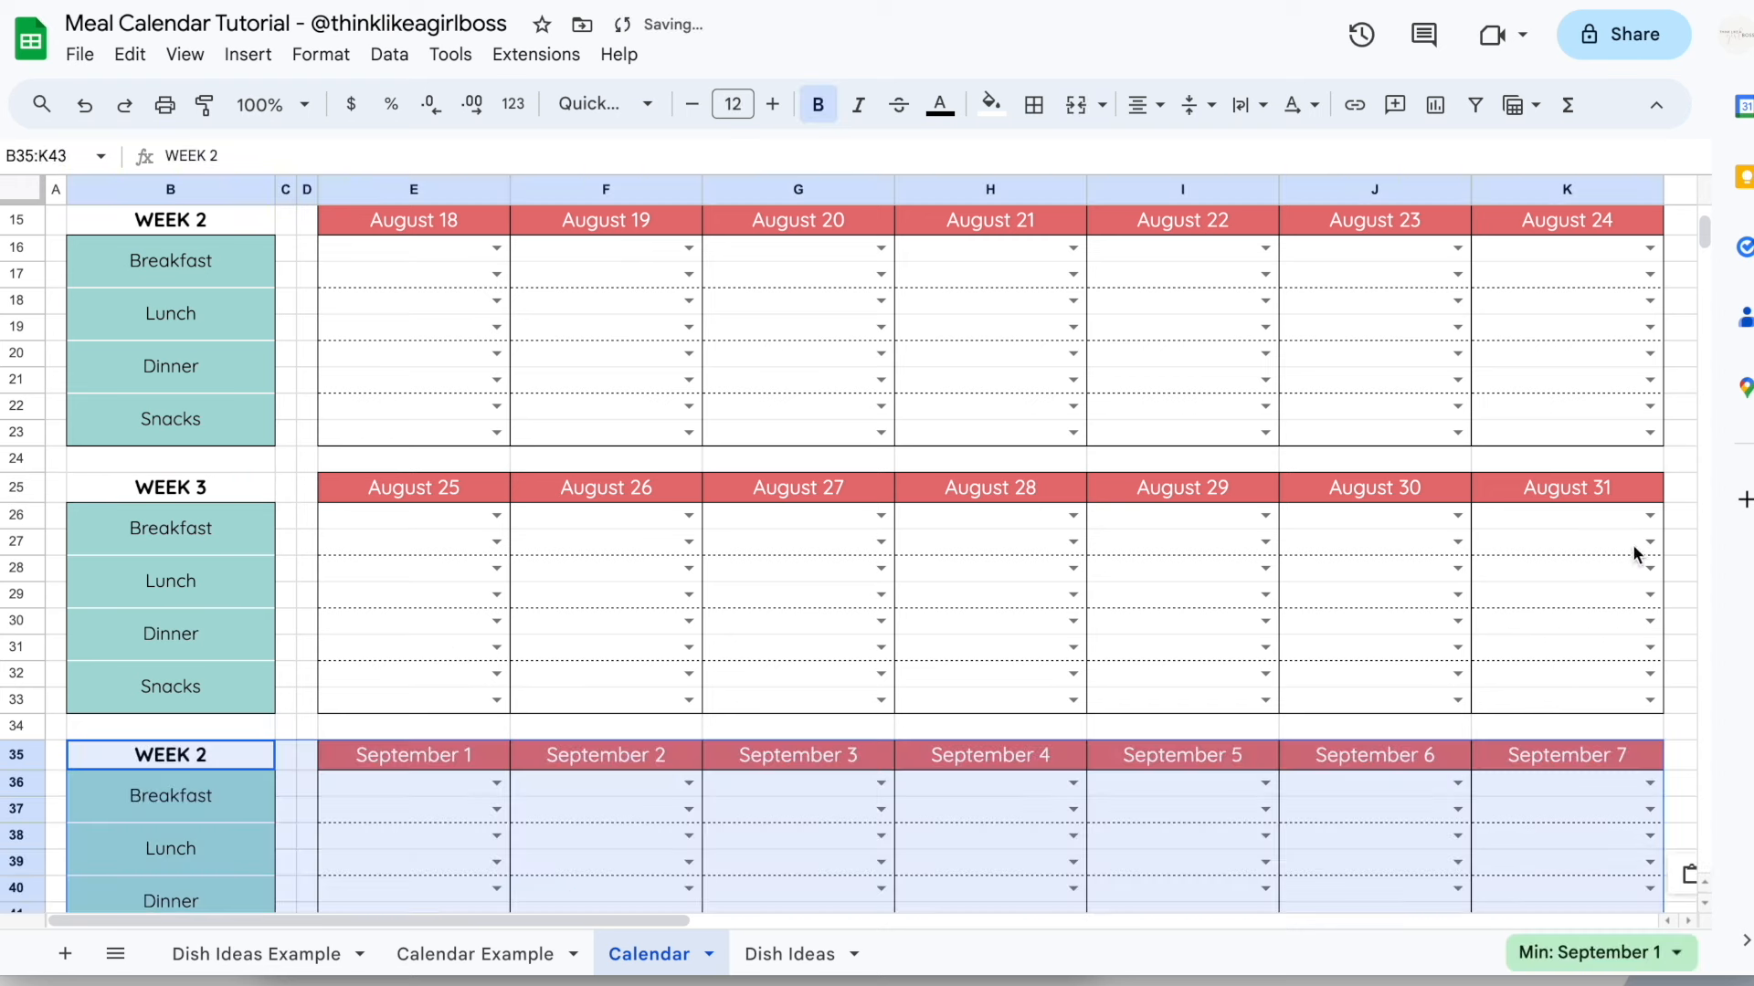
click(1591, 497)
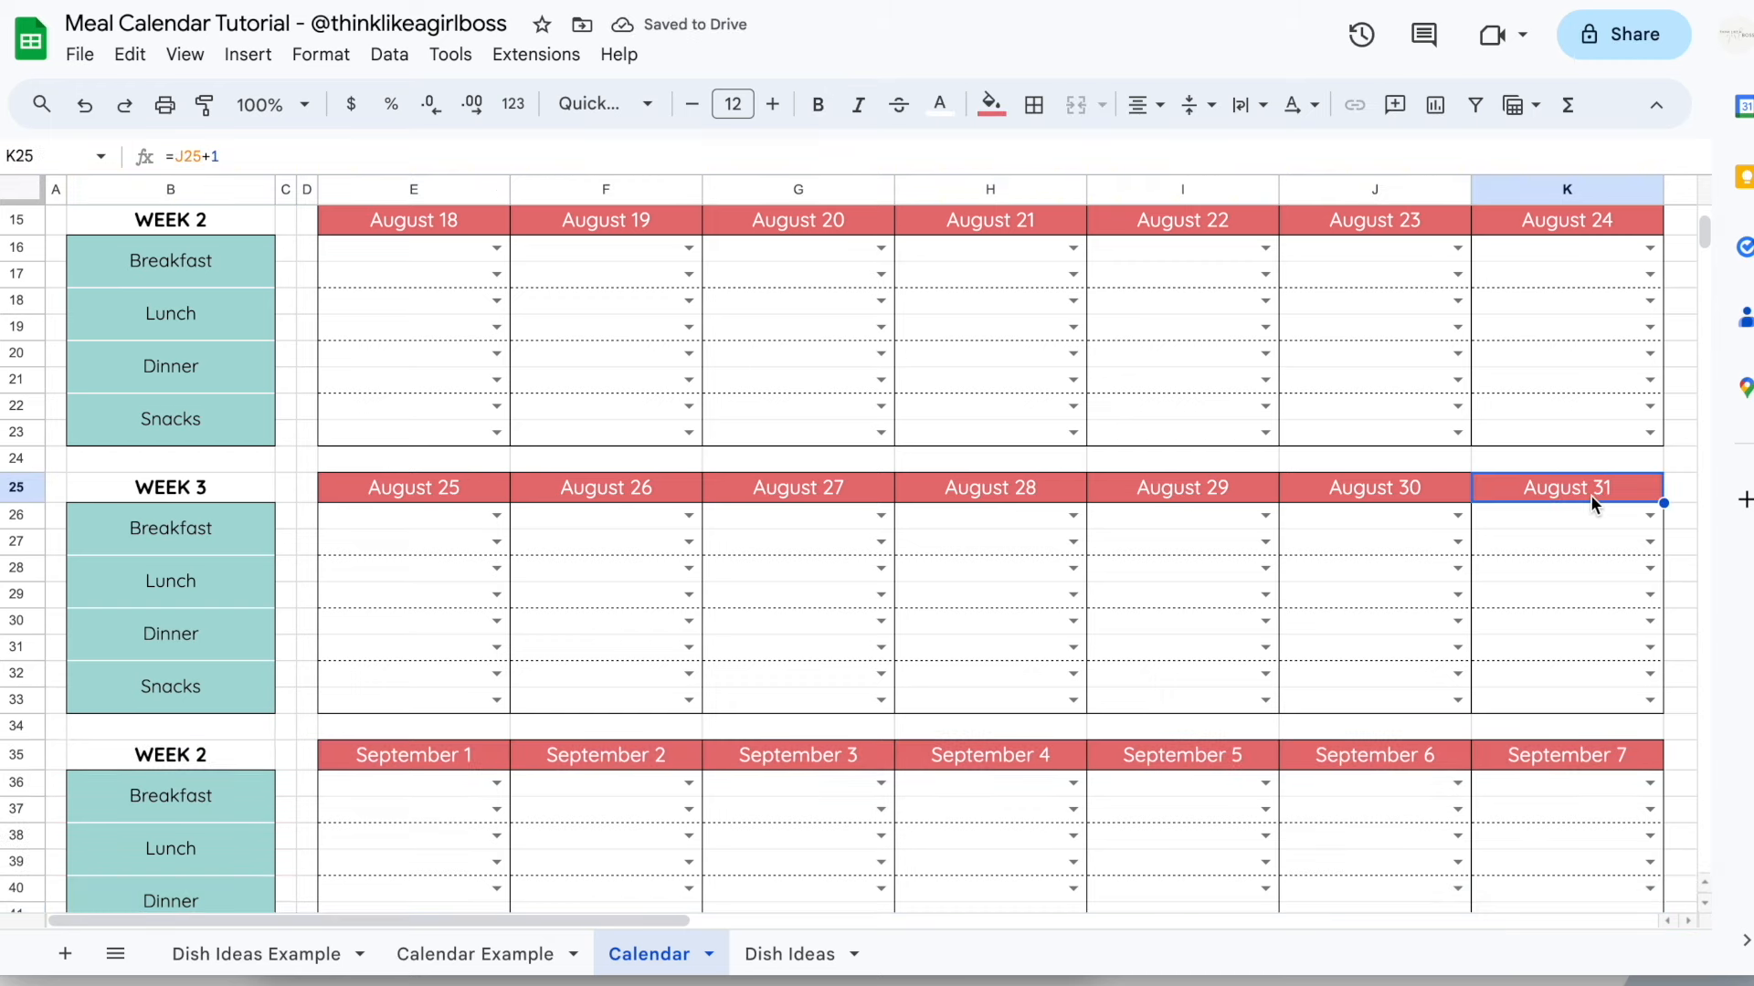
click(409, 758)
Change the label of the newly pasted block in B35 to WEEK 4
scroll(393, 754, down, 1)
double_click(221, 666)
key(BackSpace)
text(4)
key(Return)
scroll(931, 667, down, 3)
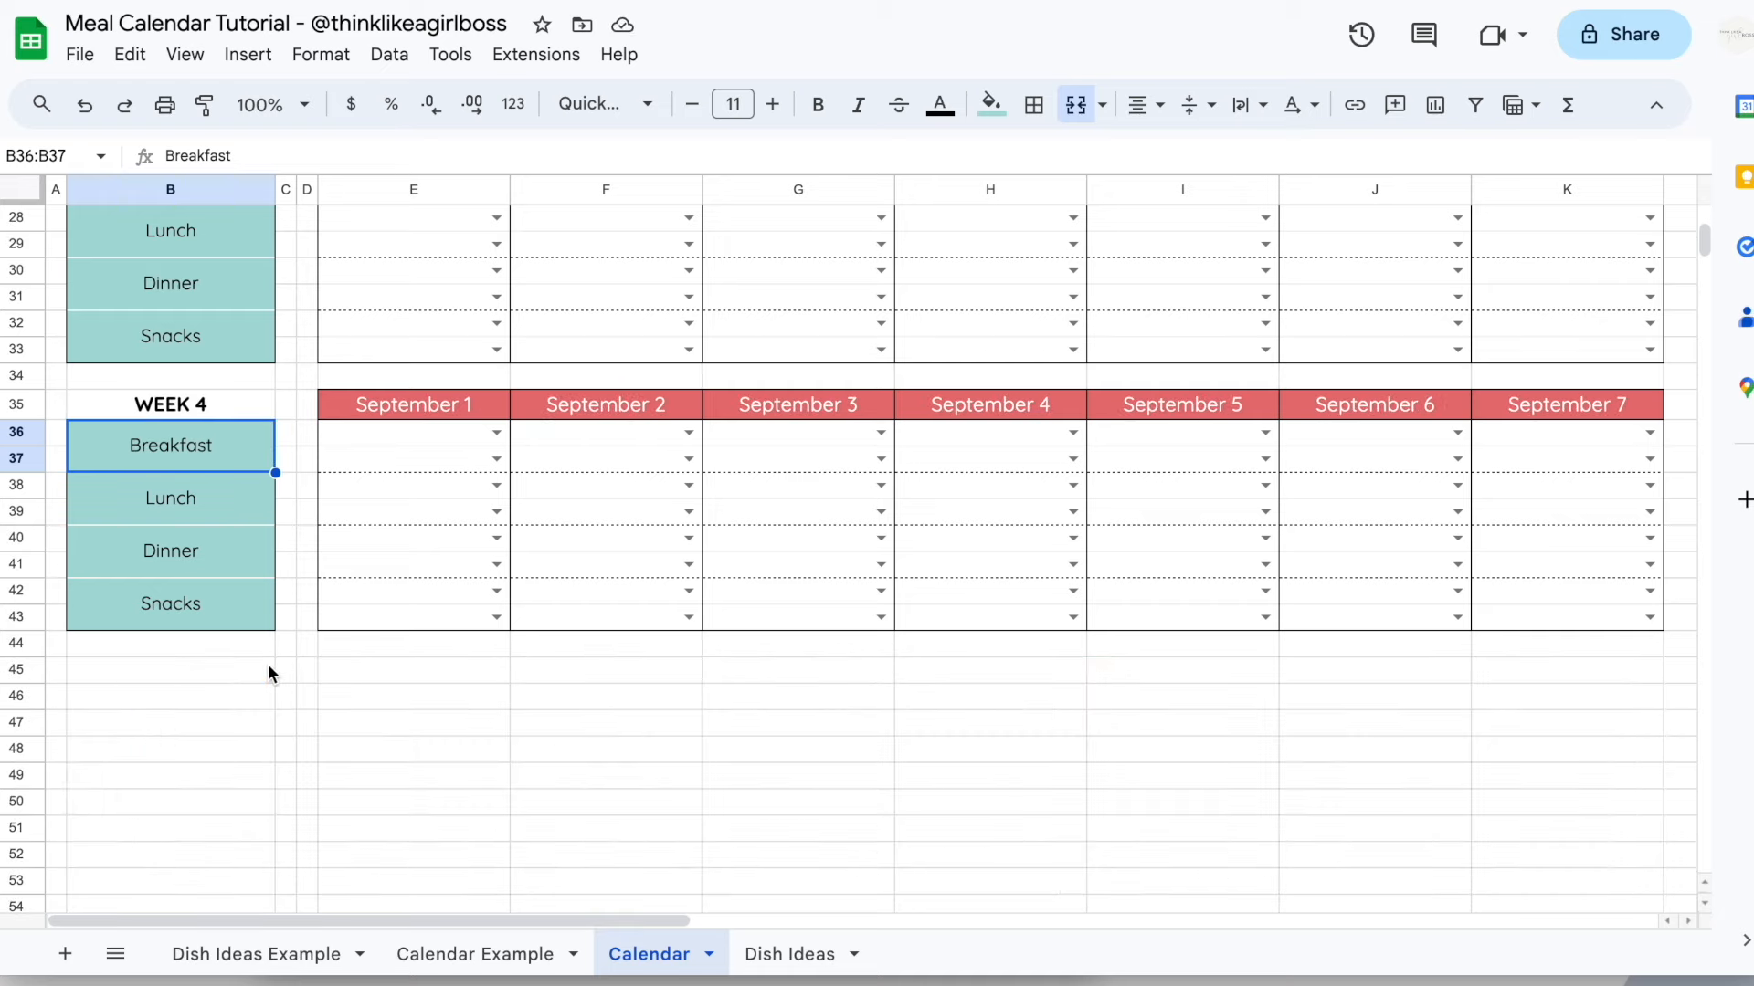
click(241, 666)
scroll(241, 665, down, 3)
click(241, 666)
scroll(242, 673, down, 3)
click(242, 672)
scroll(241, 672, up, 14)
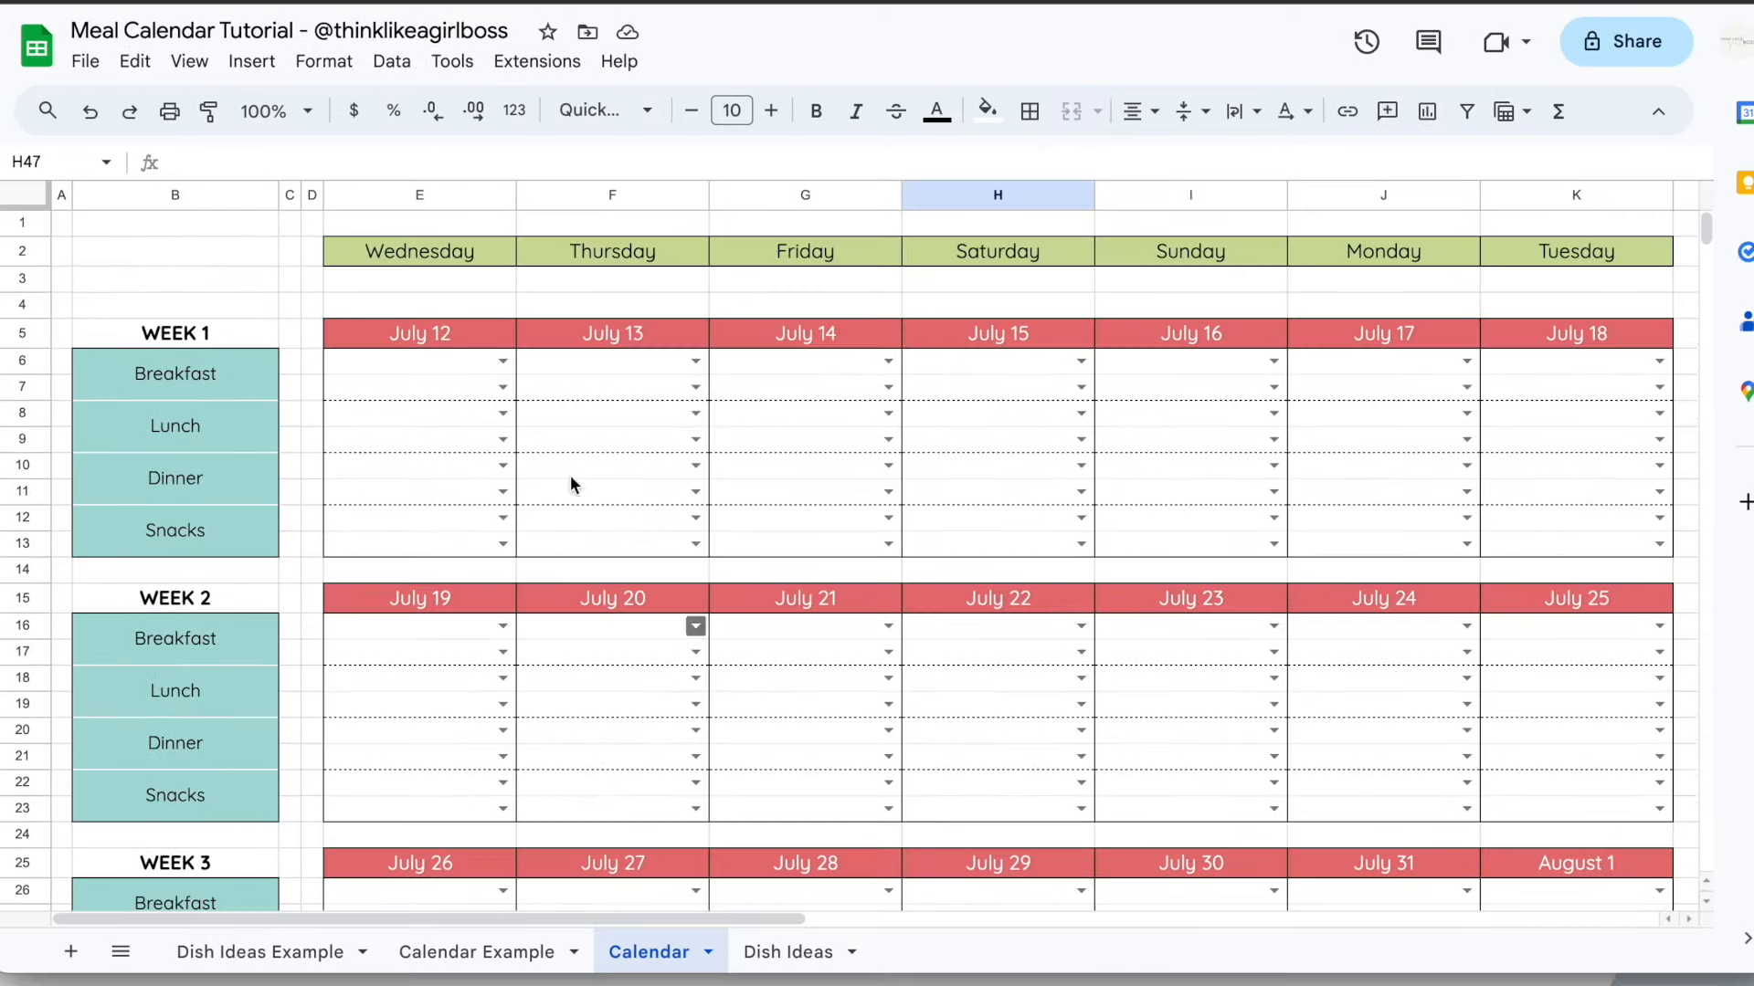
Compare with the Calendar Example sheet, then return to the Calendar sheet and hide its gridlines
click(470, 950)
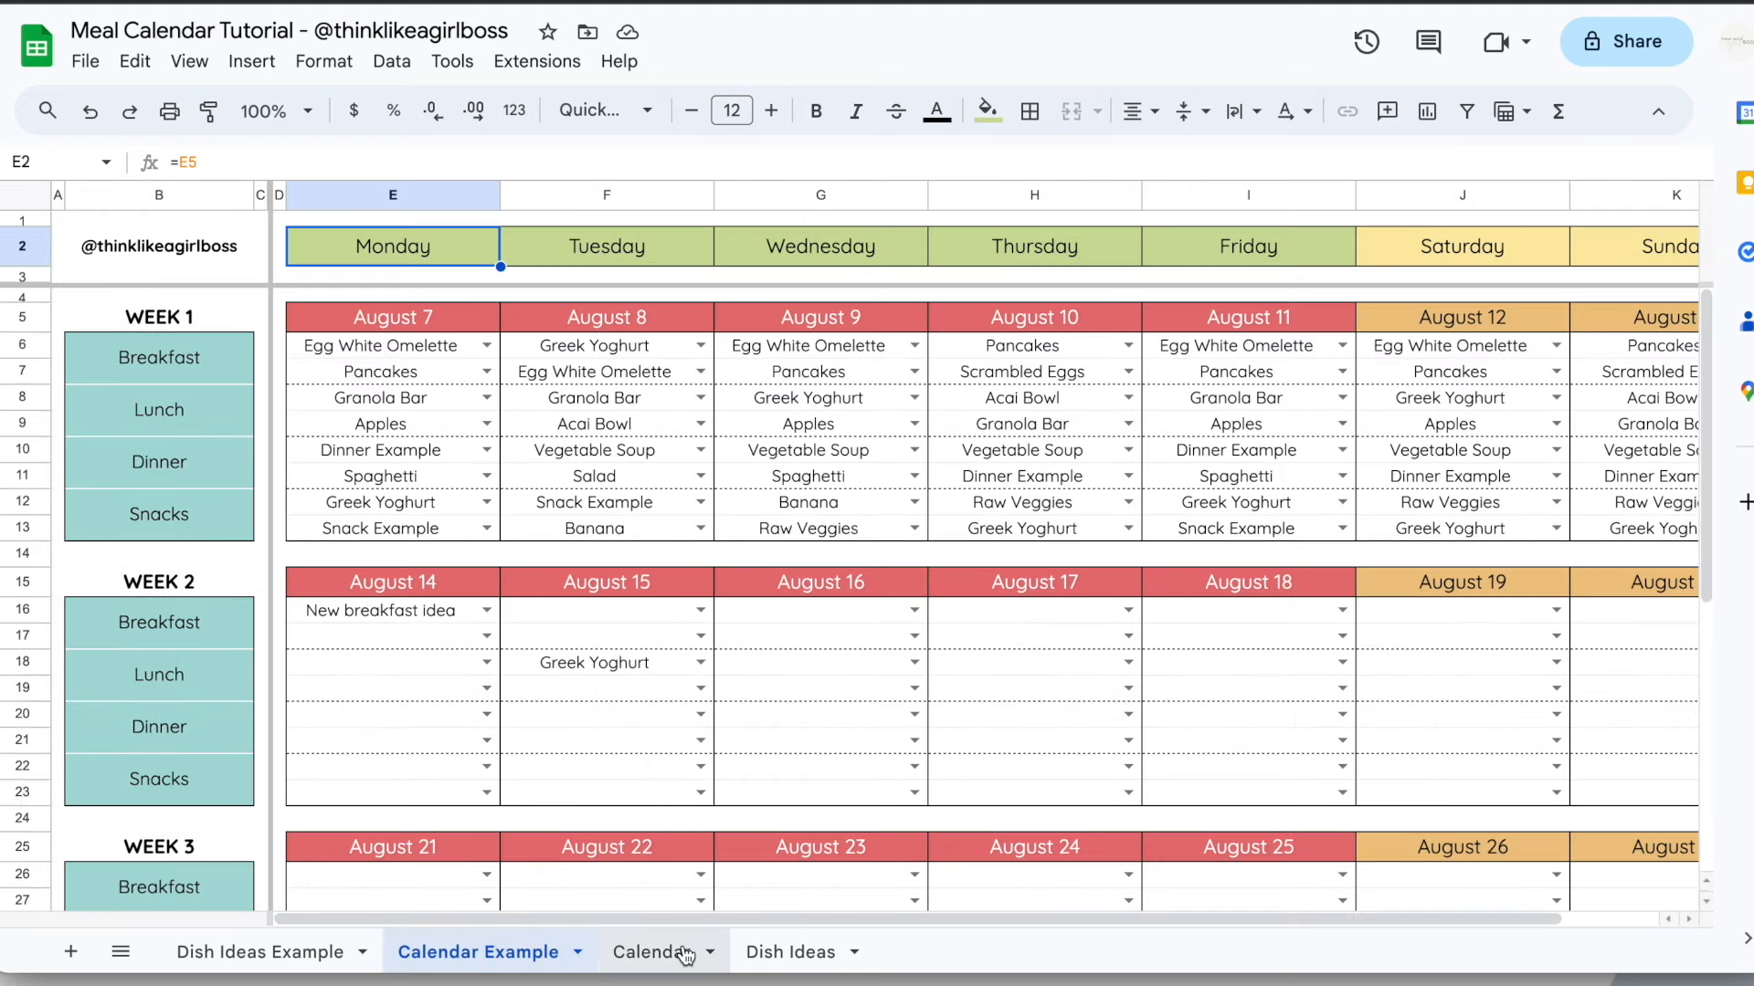
click(651, 951)
click(191, 62)
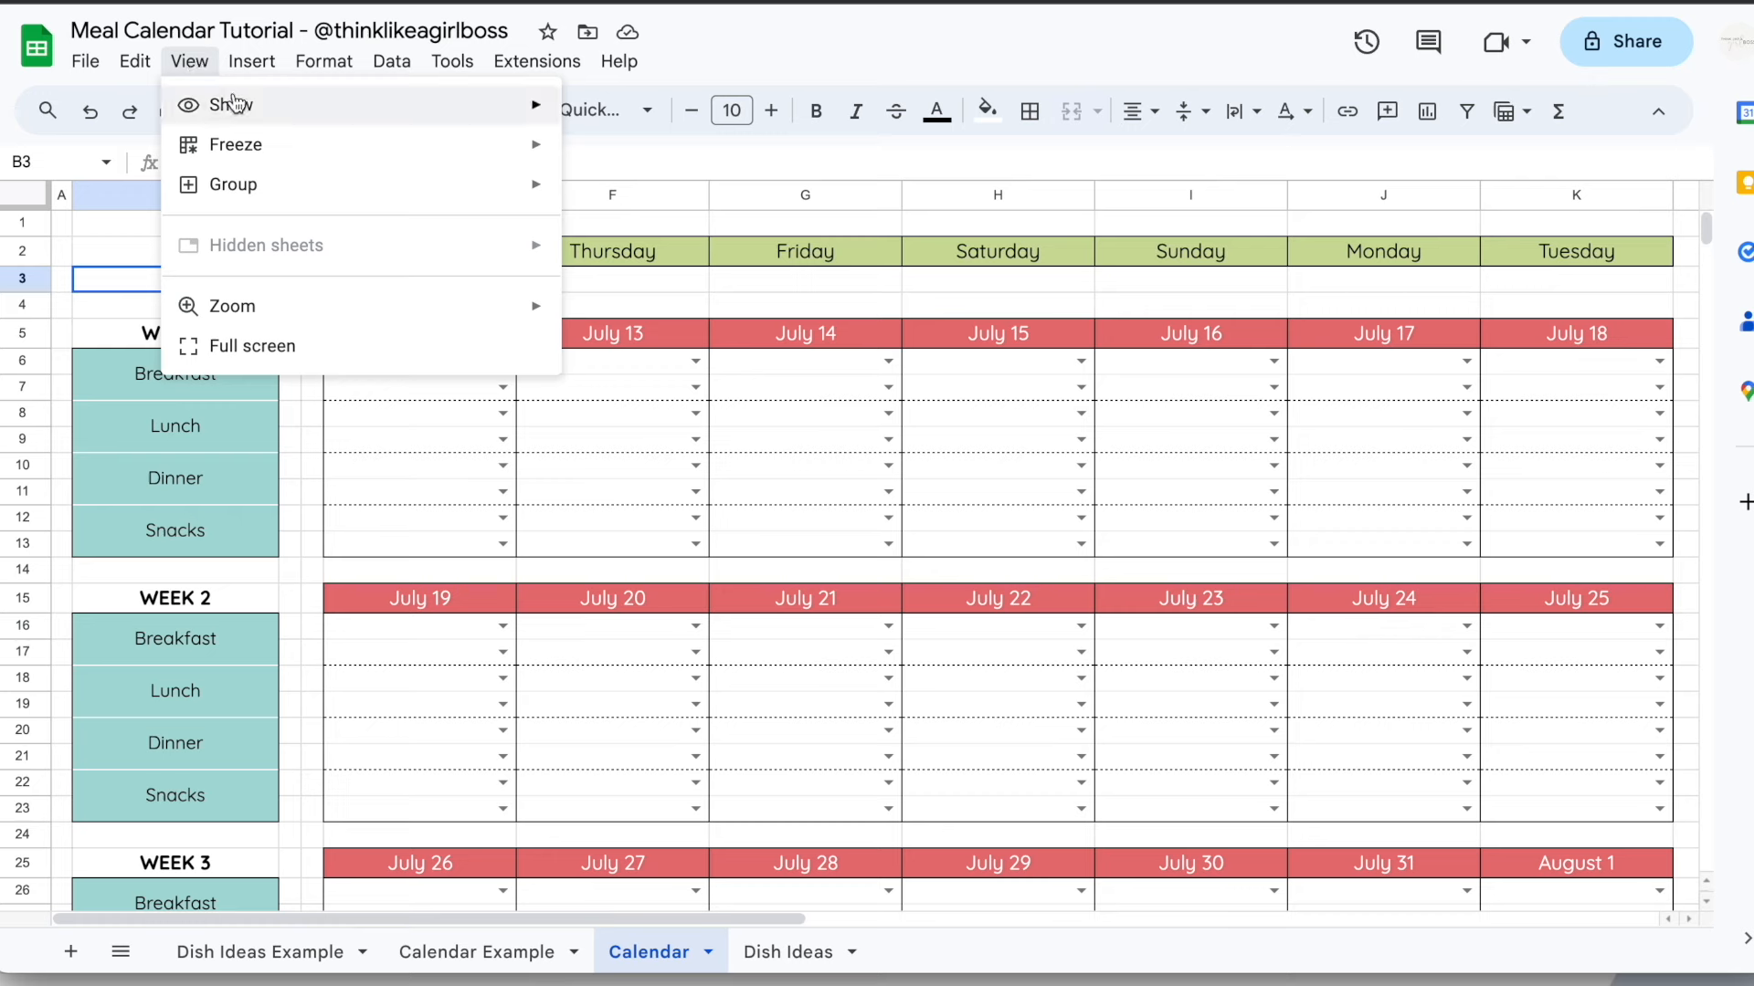
mouse_move(233, 105)
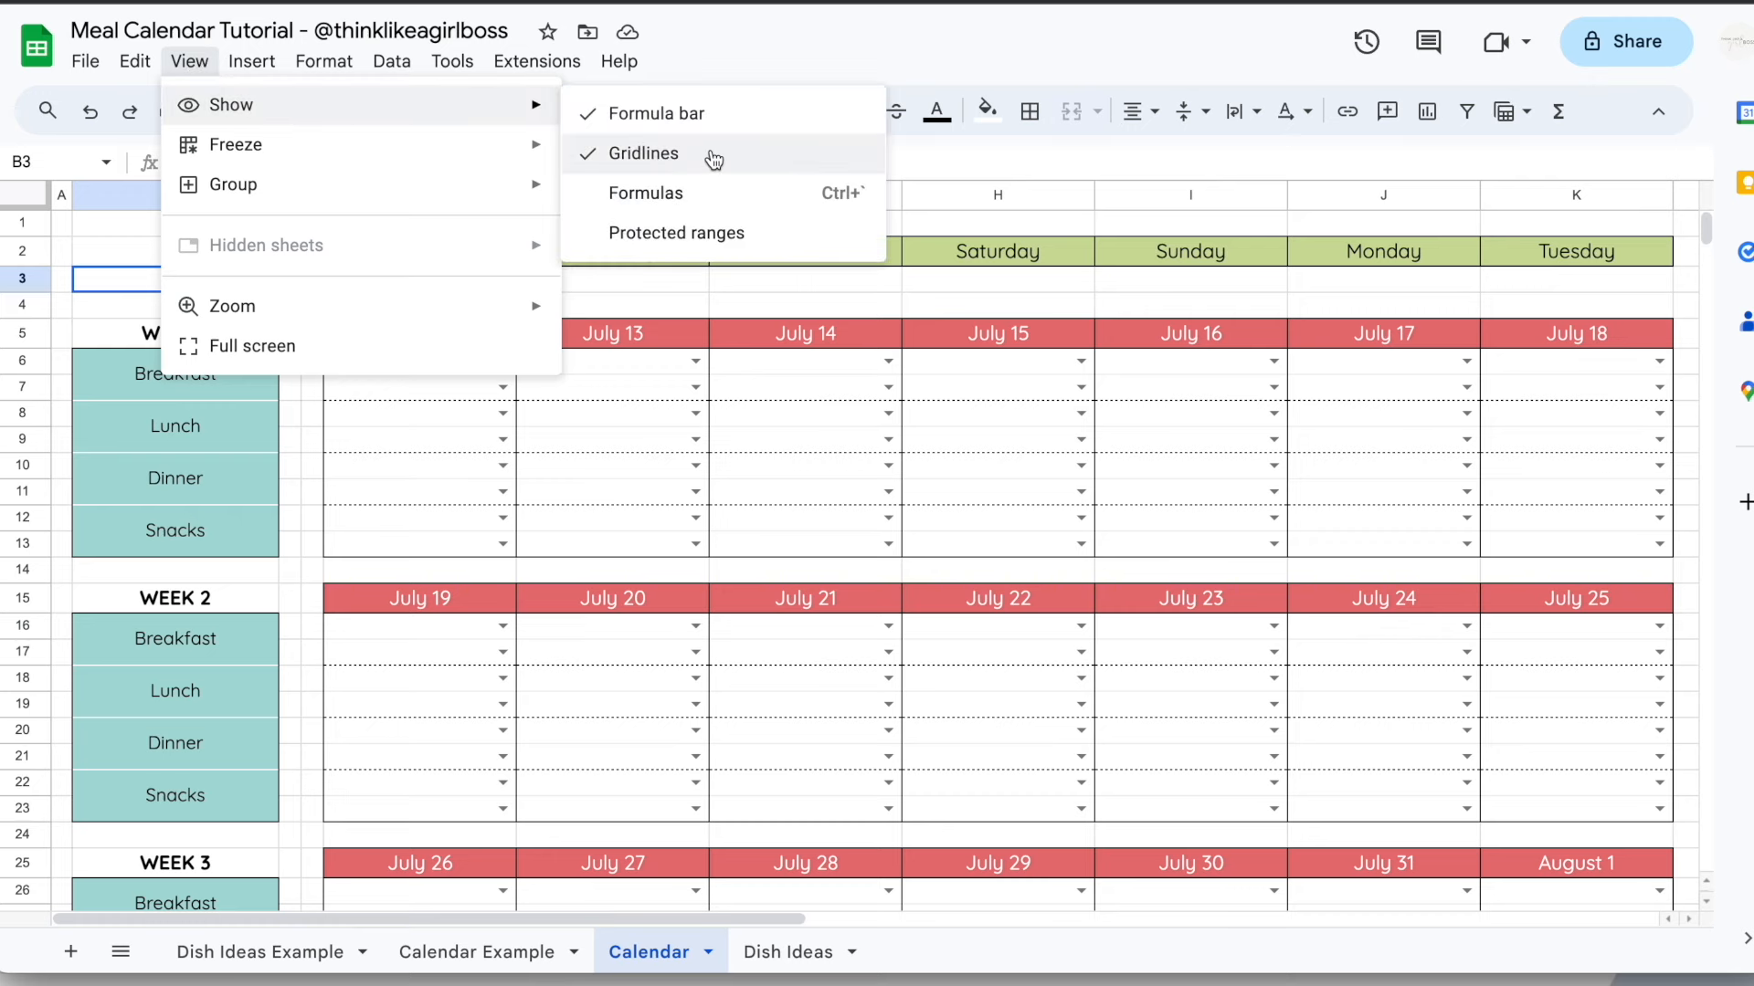
click(726, 162)
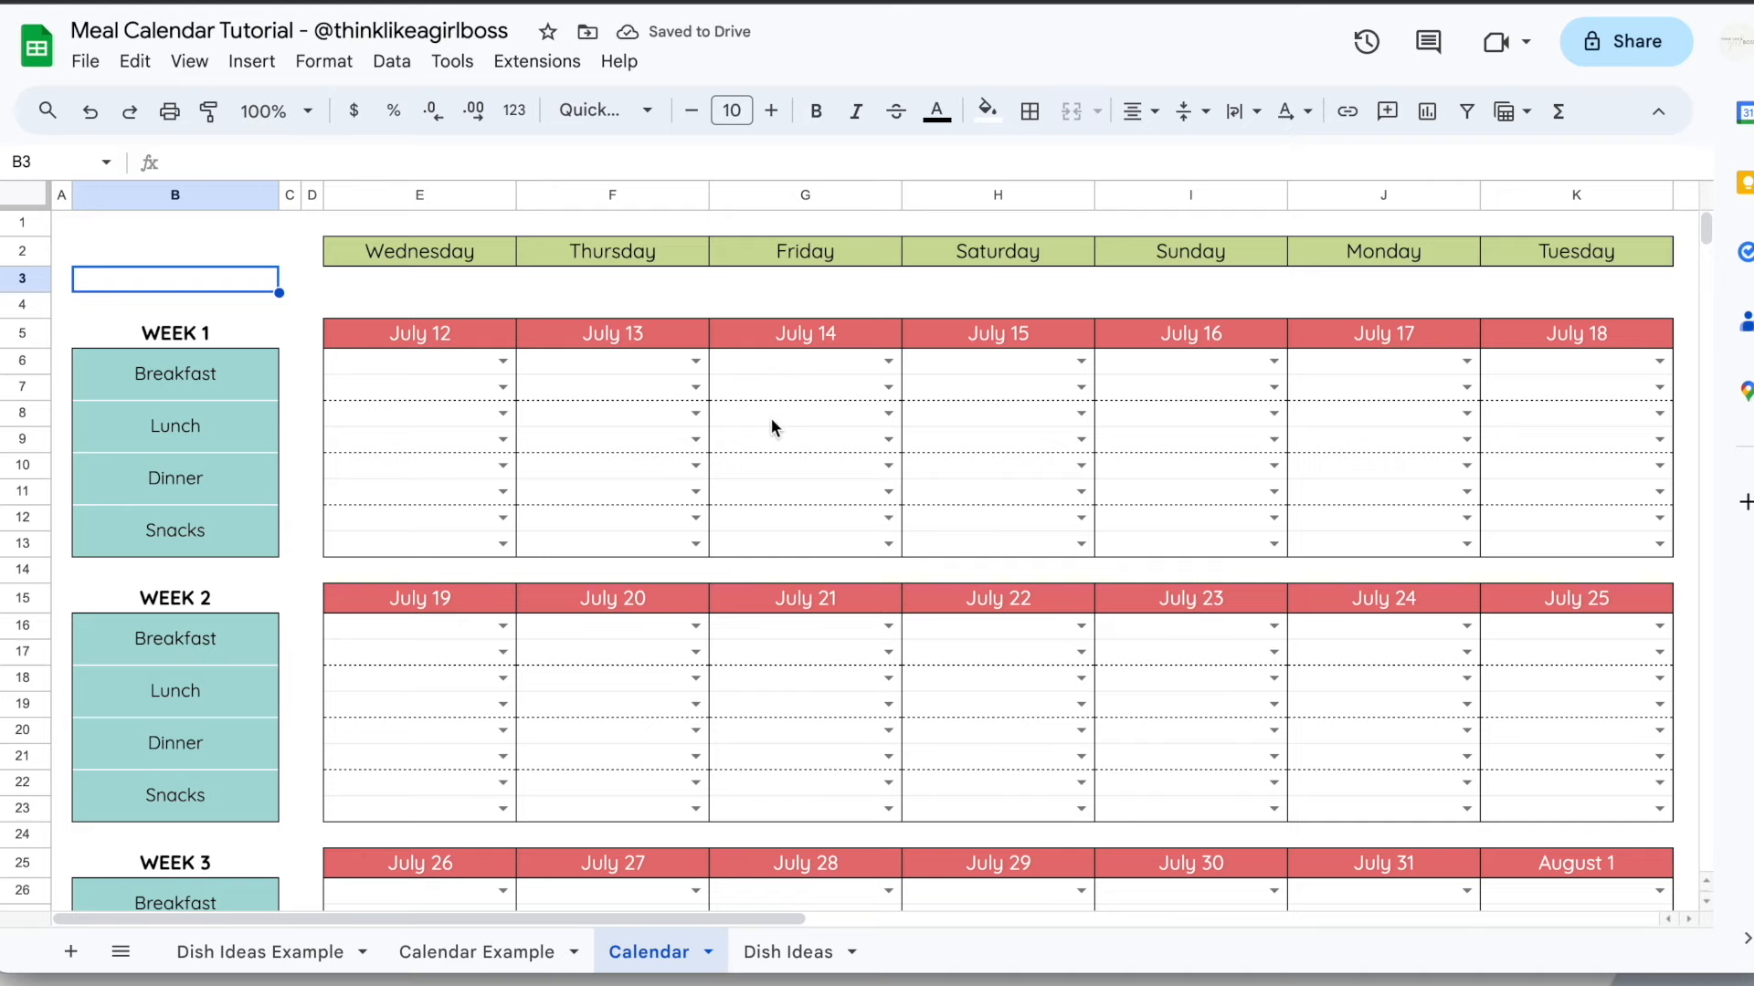
Examine how the weekday header and meal labels stay frozen in the Calendar Example sheet across columns and weeks
click(498, 952)
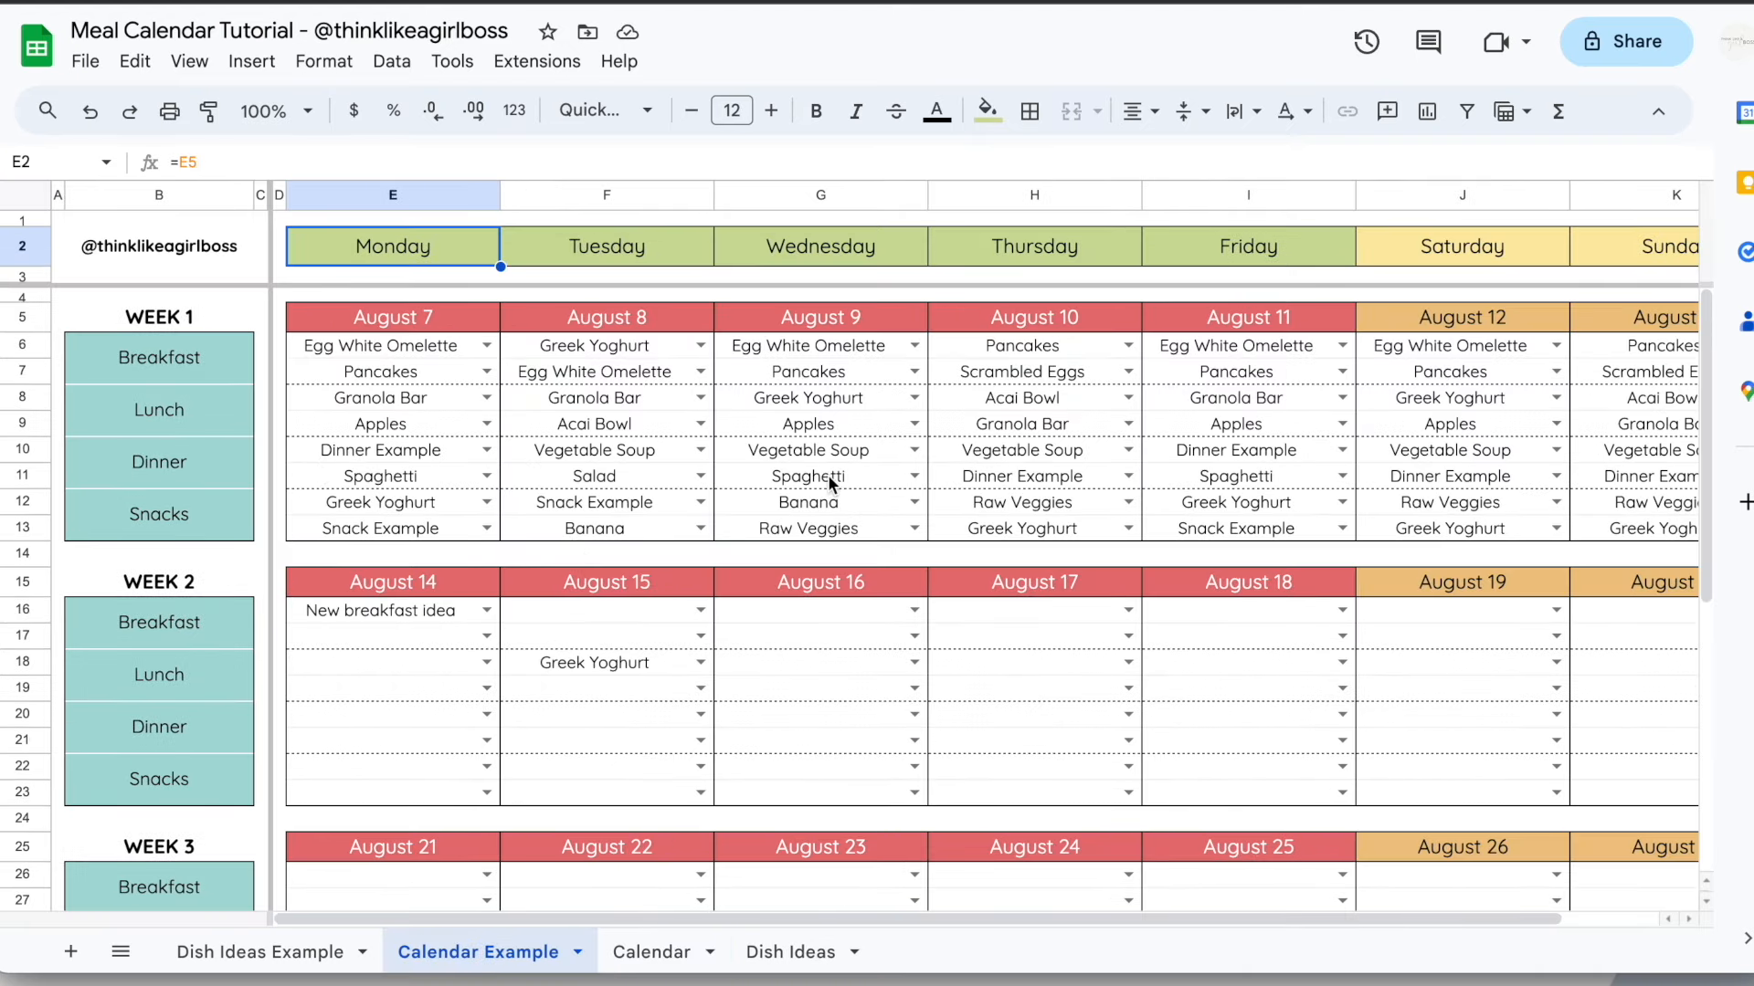
scroll(829, 484, right, 3)
scroll(829, 484, left, 3)
drag(179, 356, 182, 525)
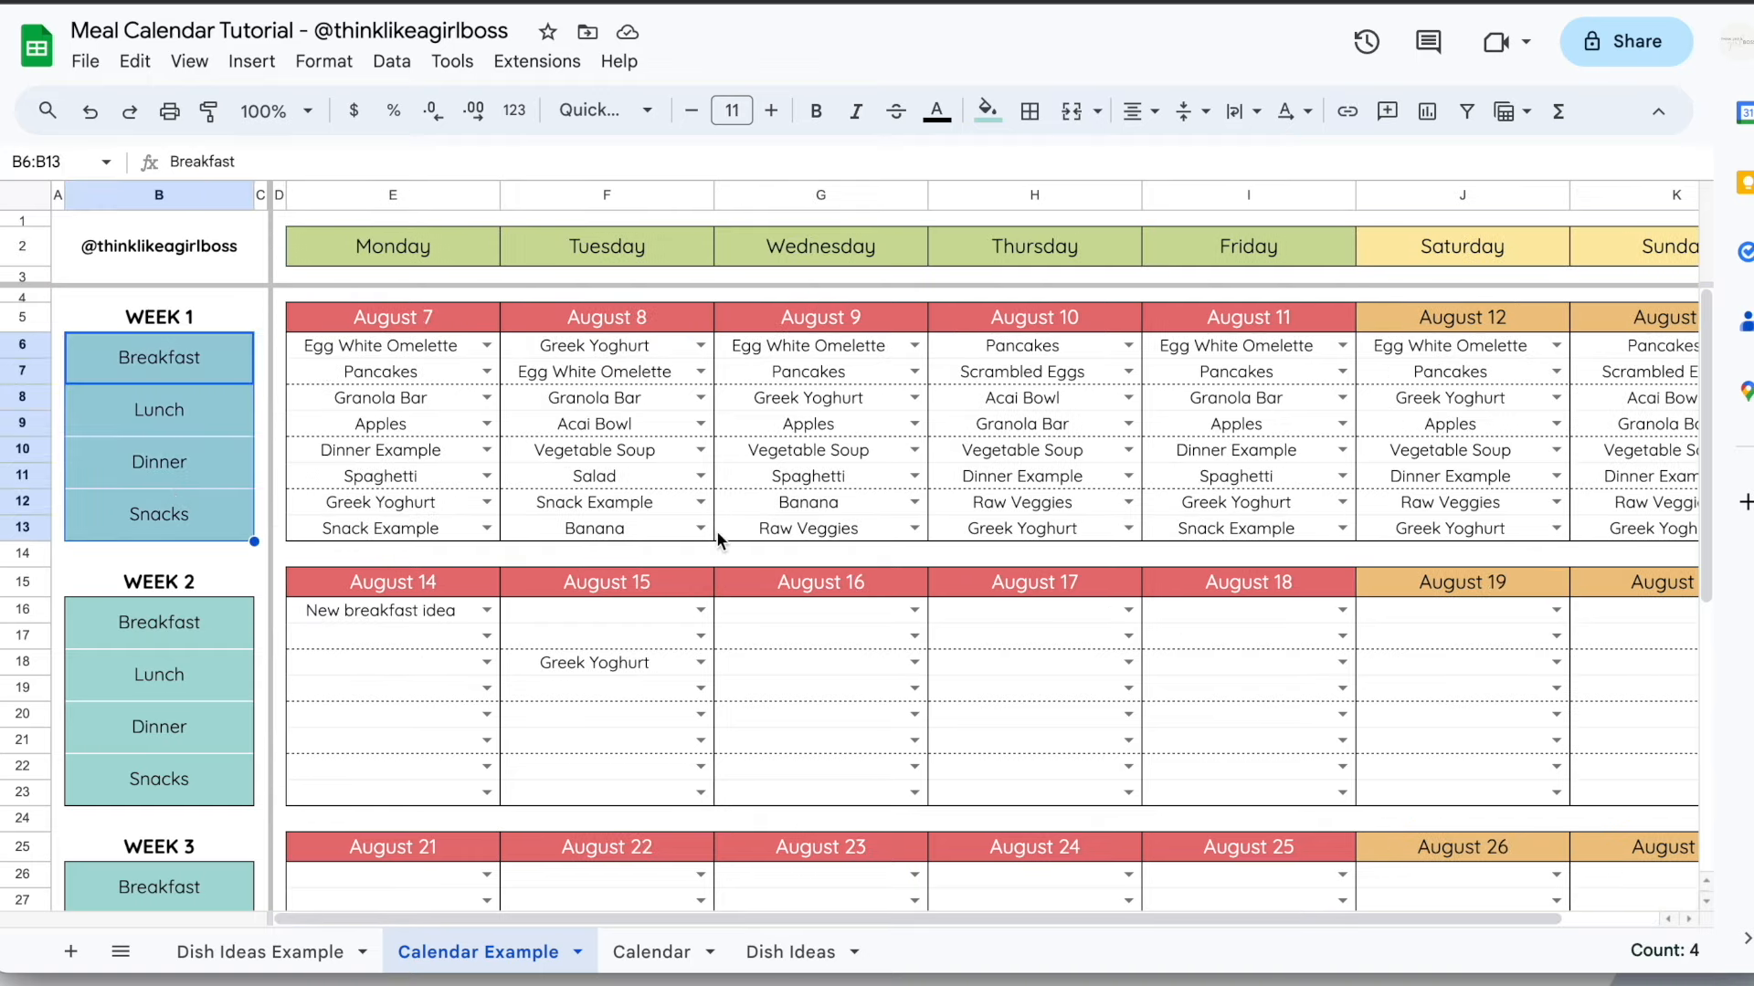
scroll(356, 261, down, 3)
scroll(557, 508, down, 3)
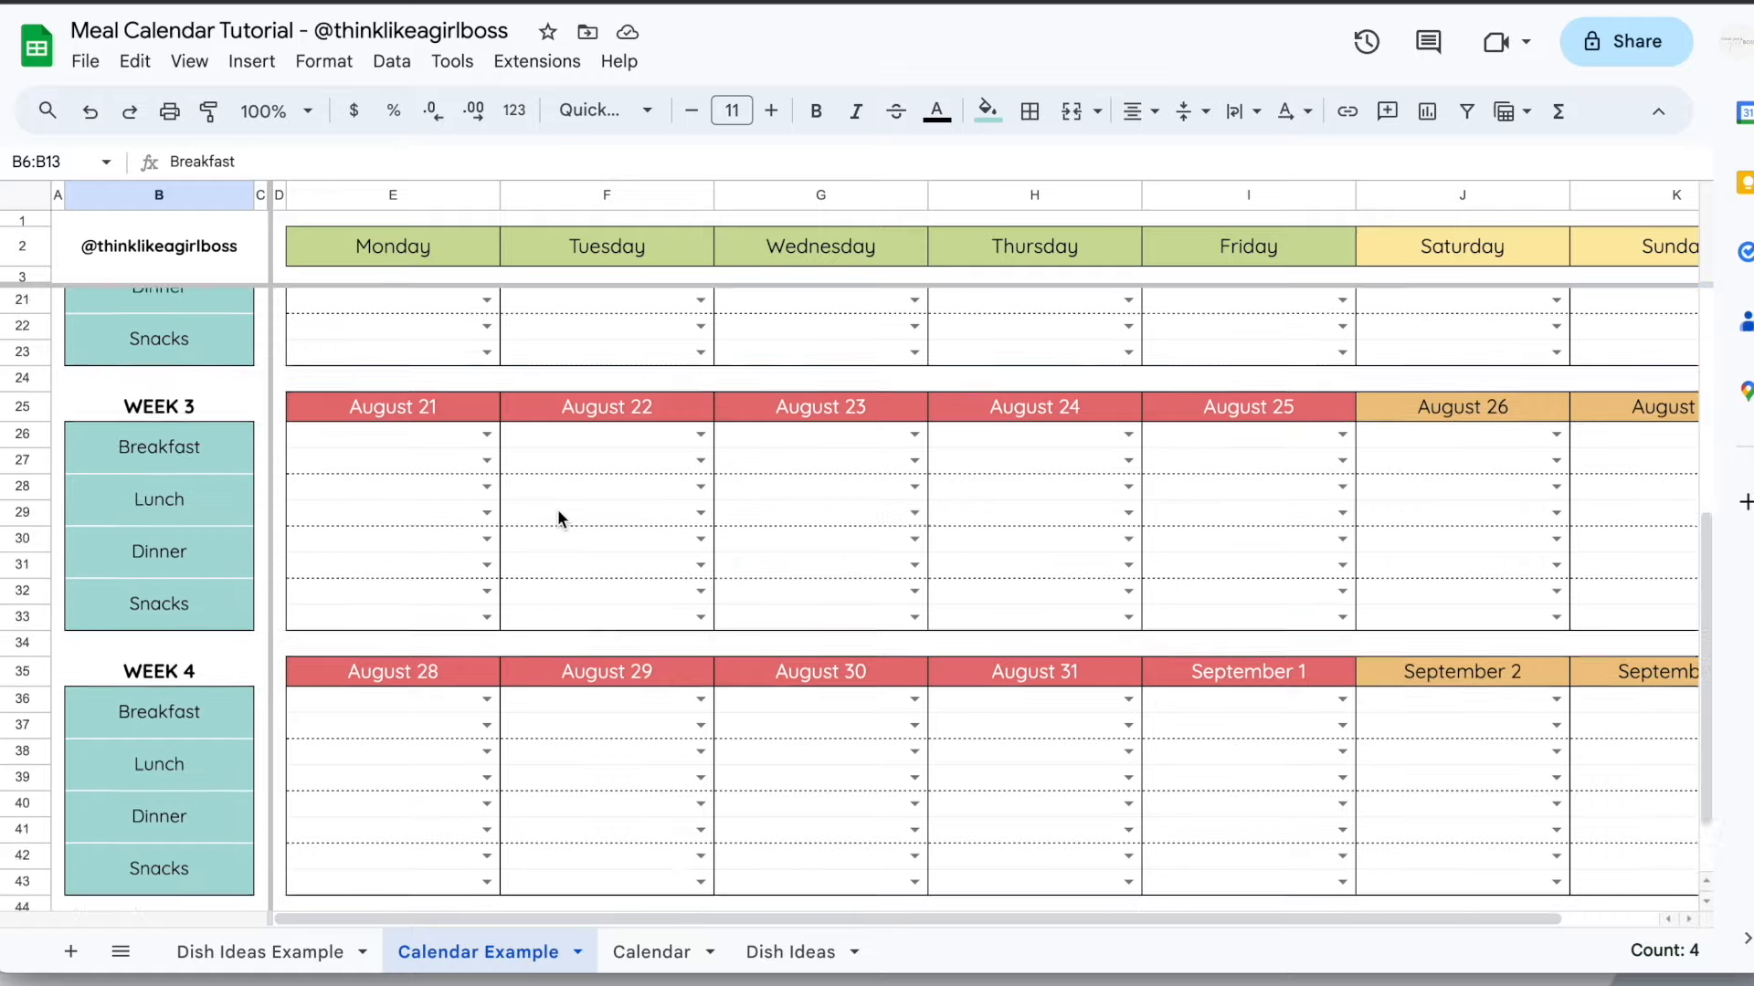
scroll(558, 512, up, 6)
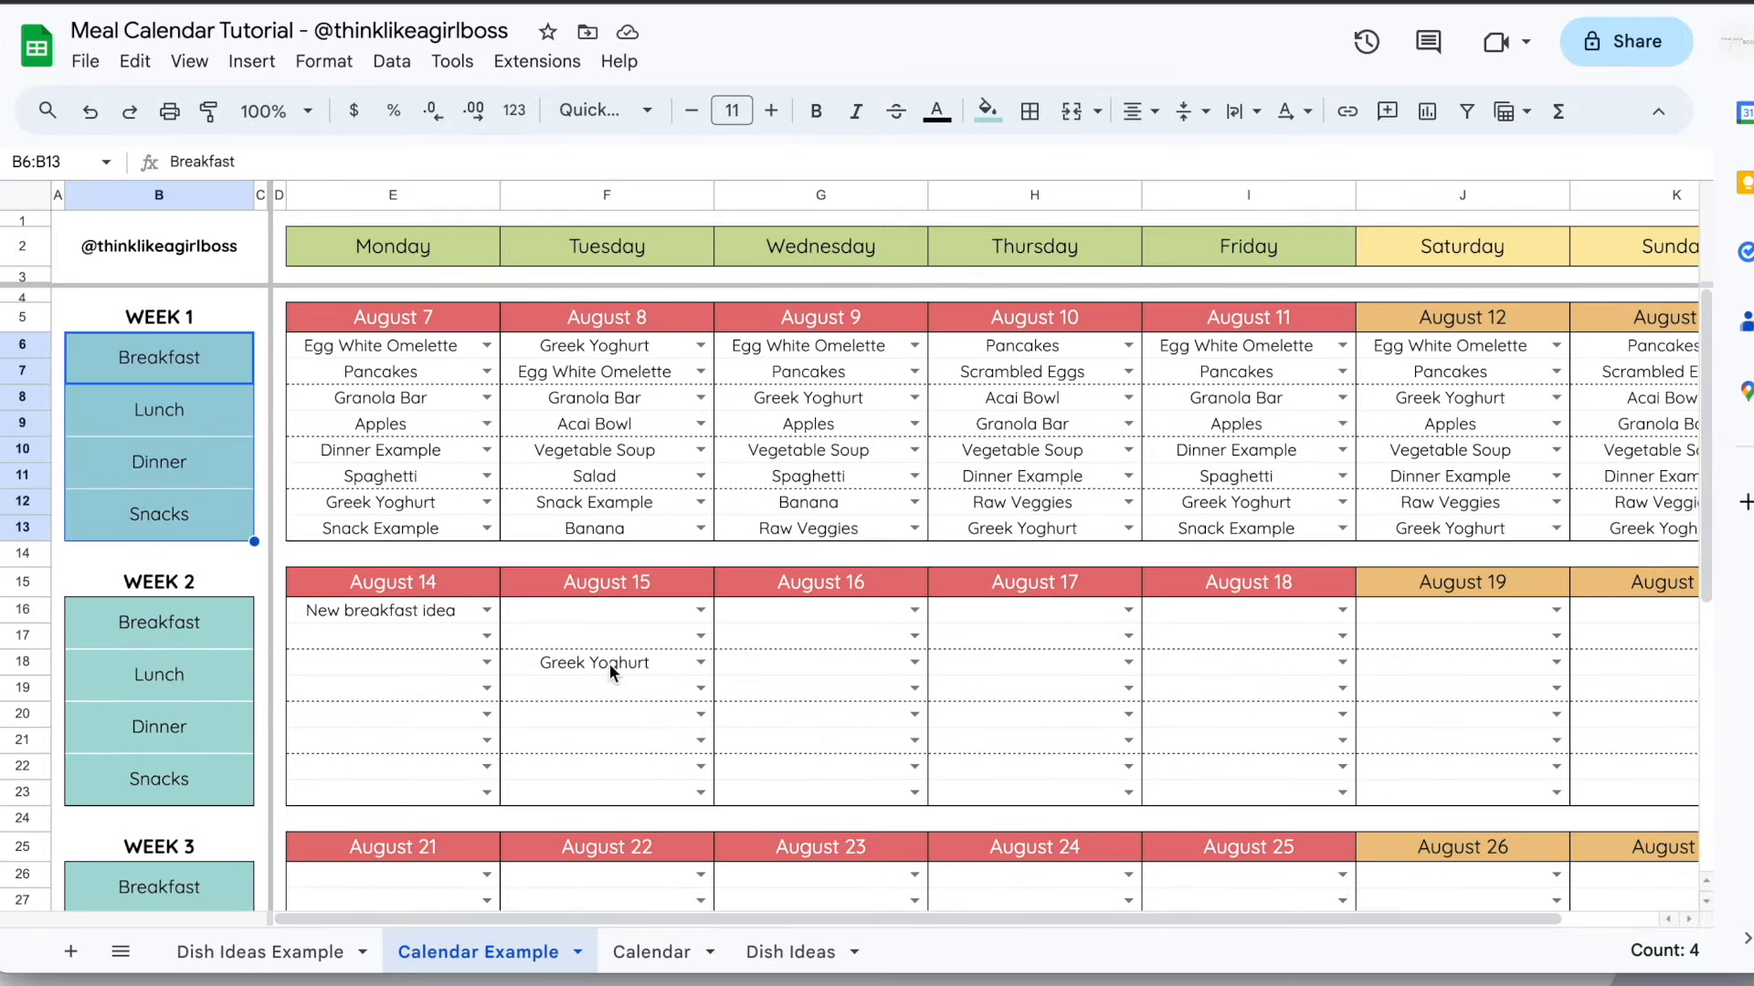
Freeze the Calendar sheet's columns up to column C
click(651, 952)
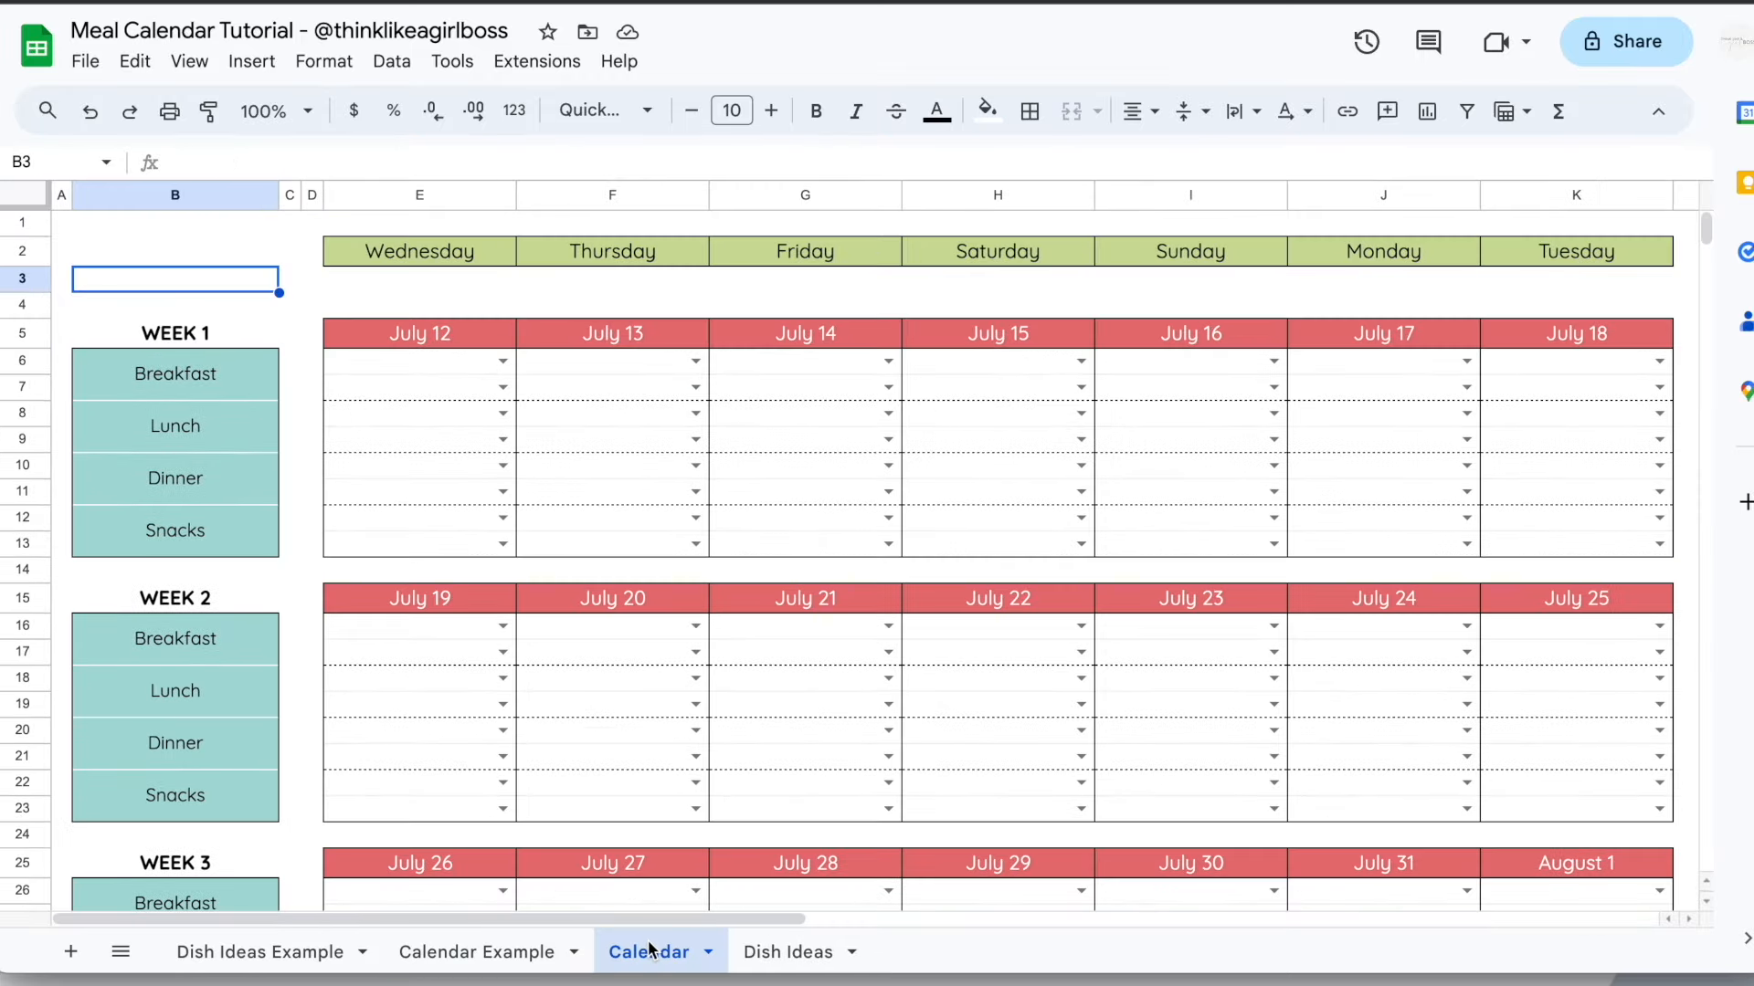
click(288, 195)
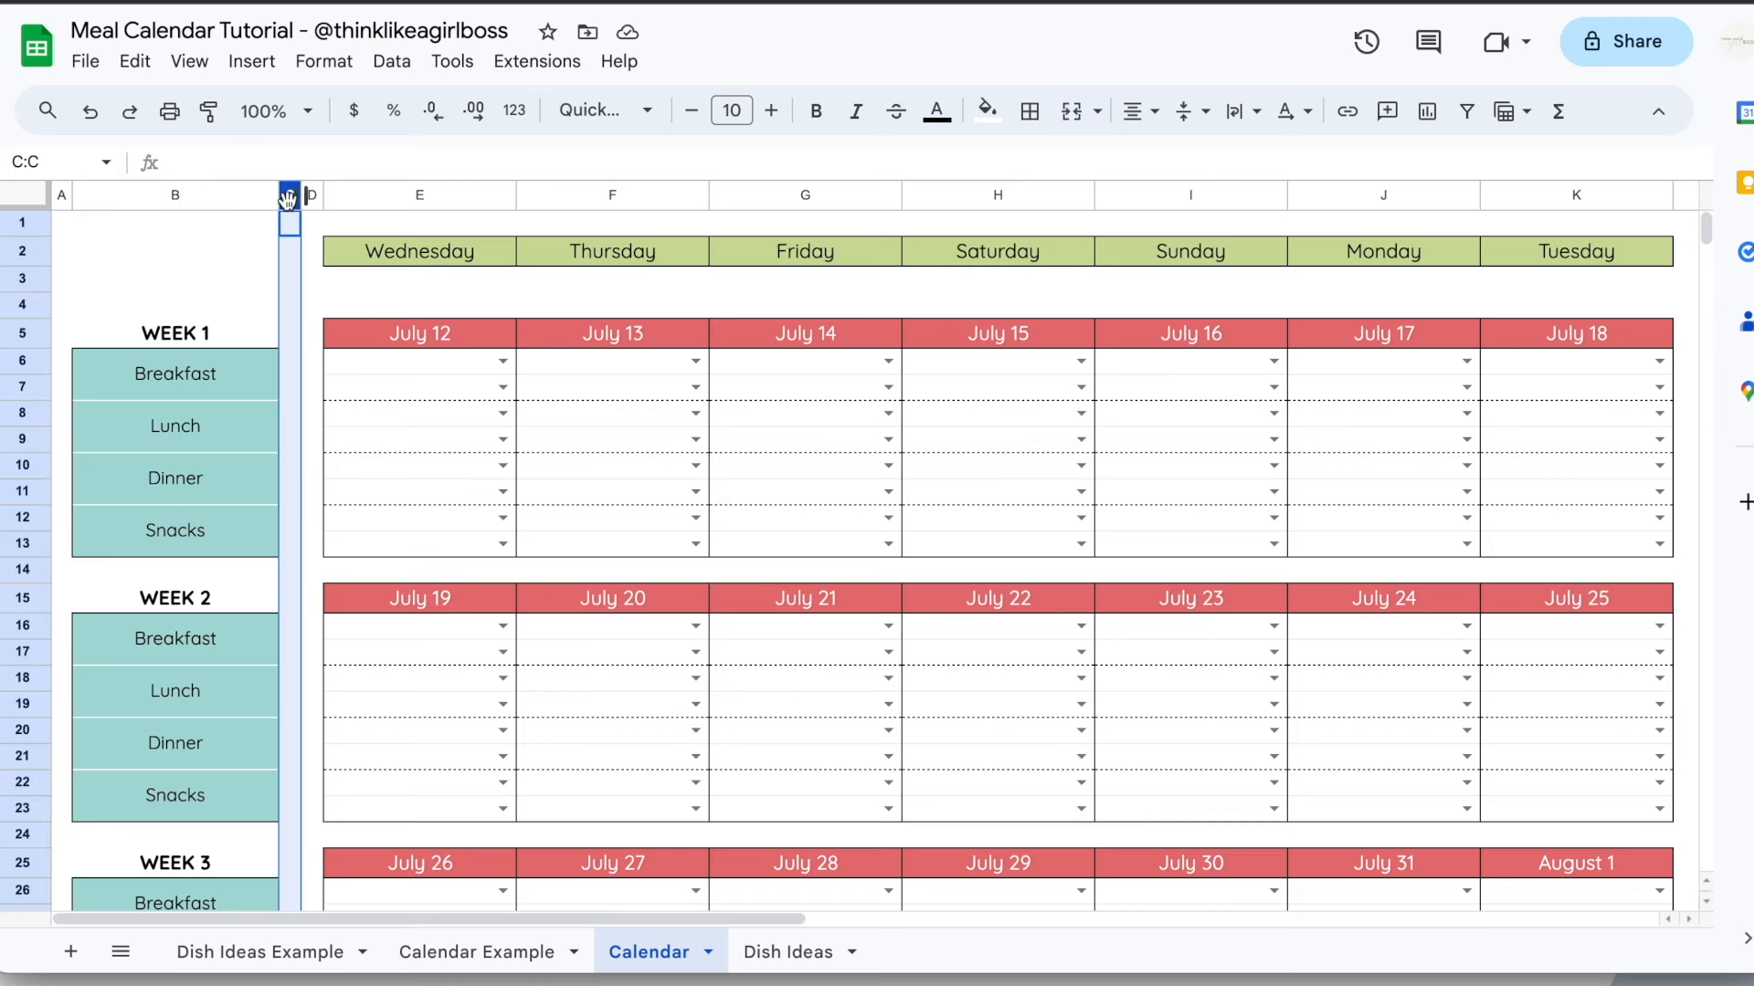
click(189, 63)
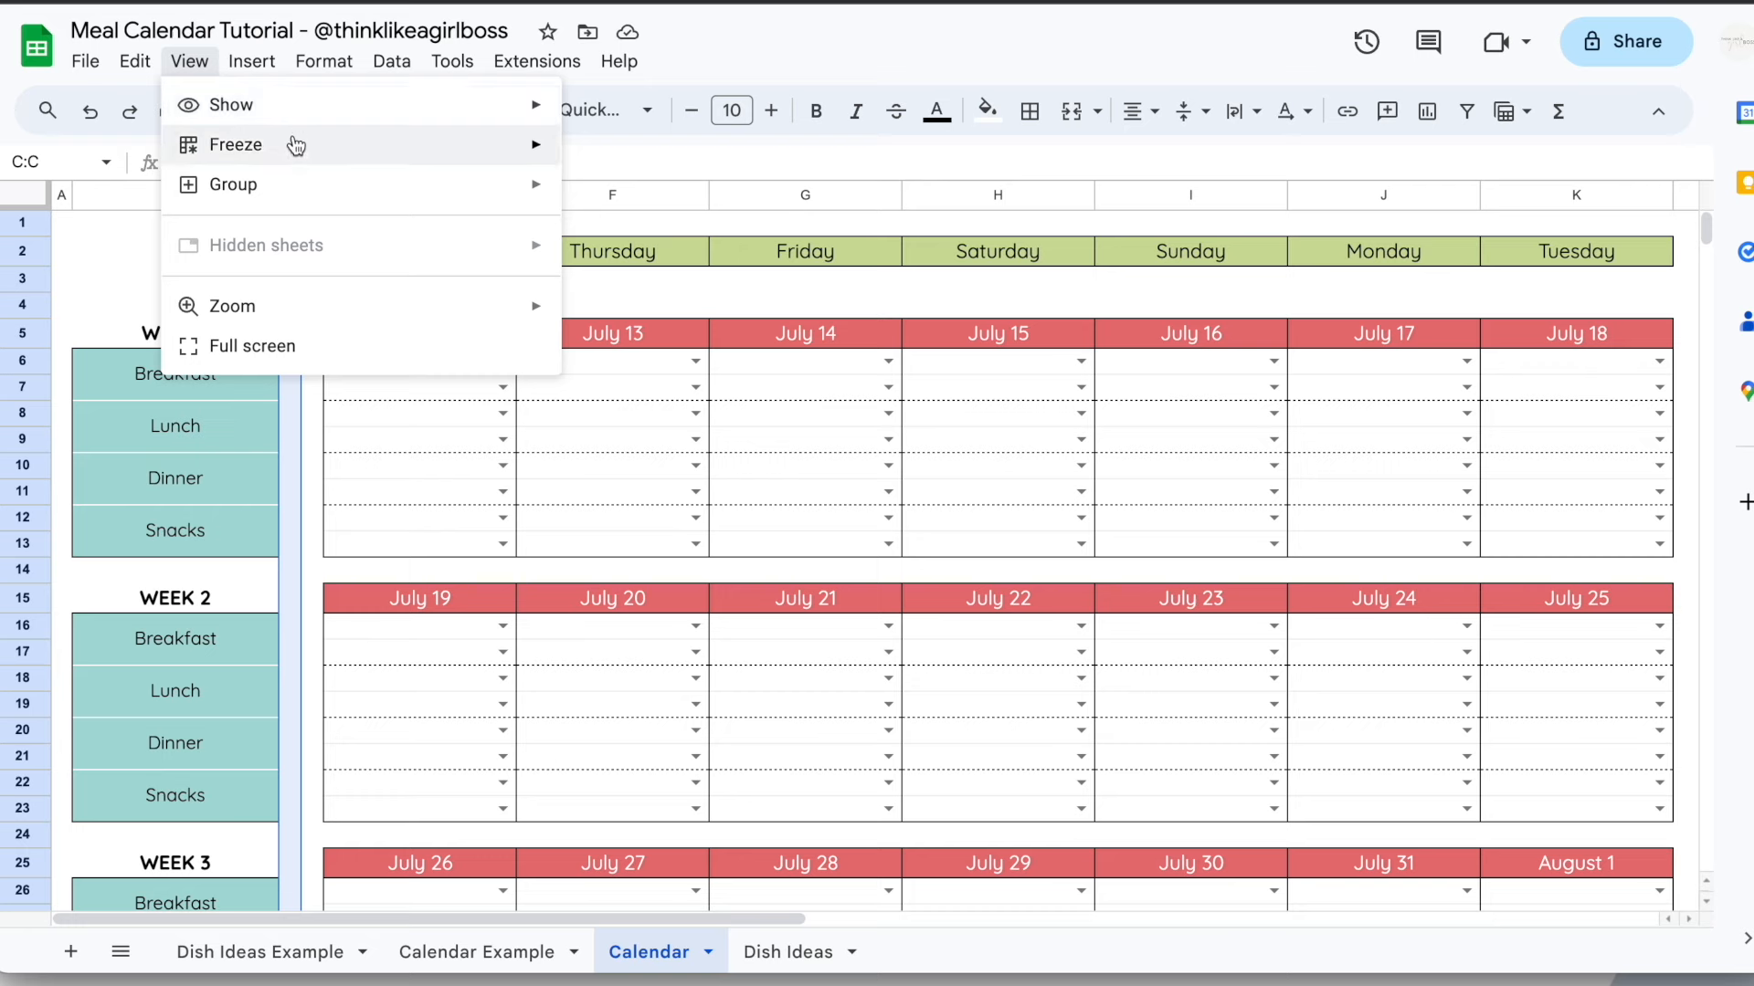
mouse_move(295, 146)
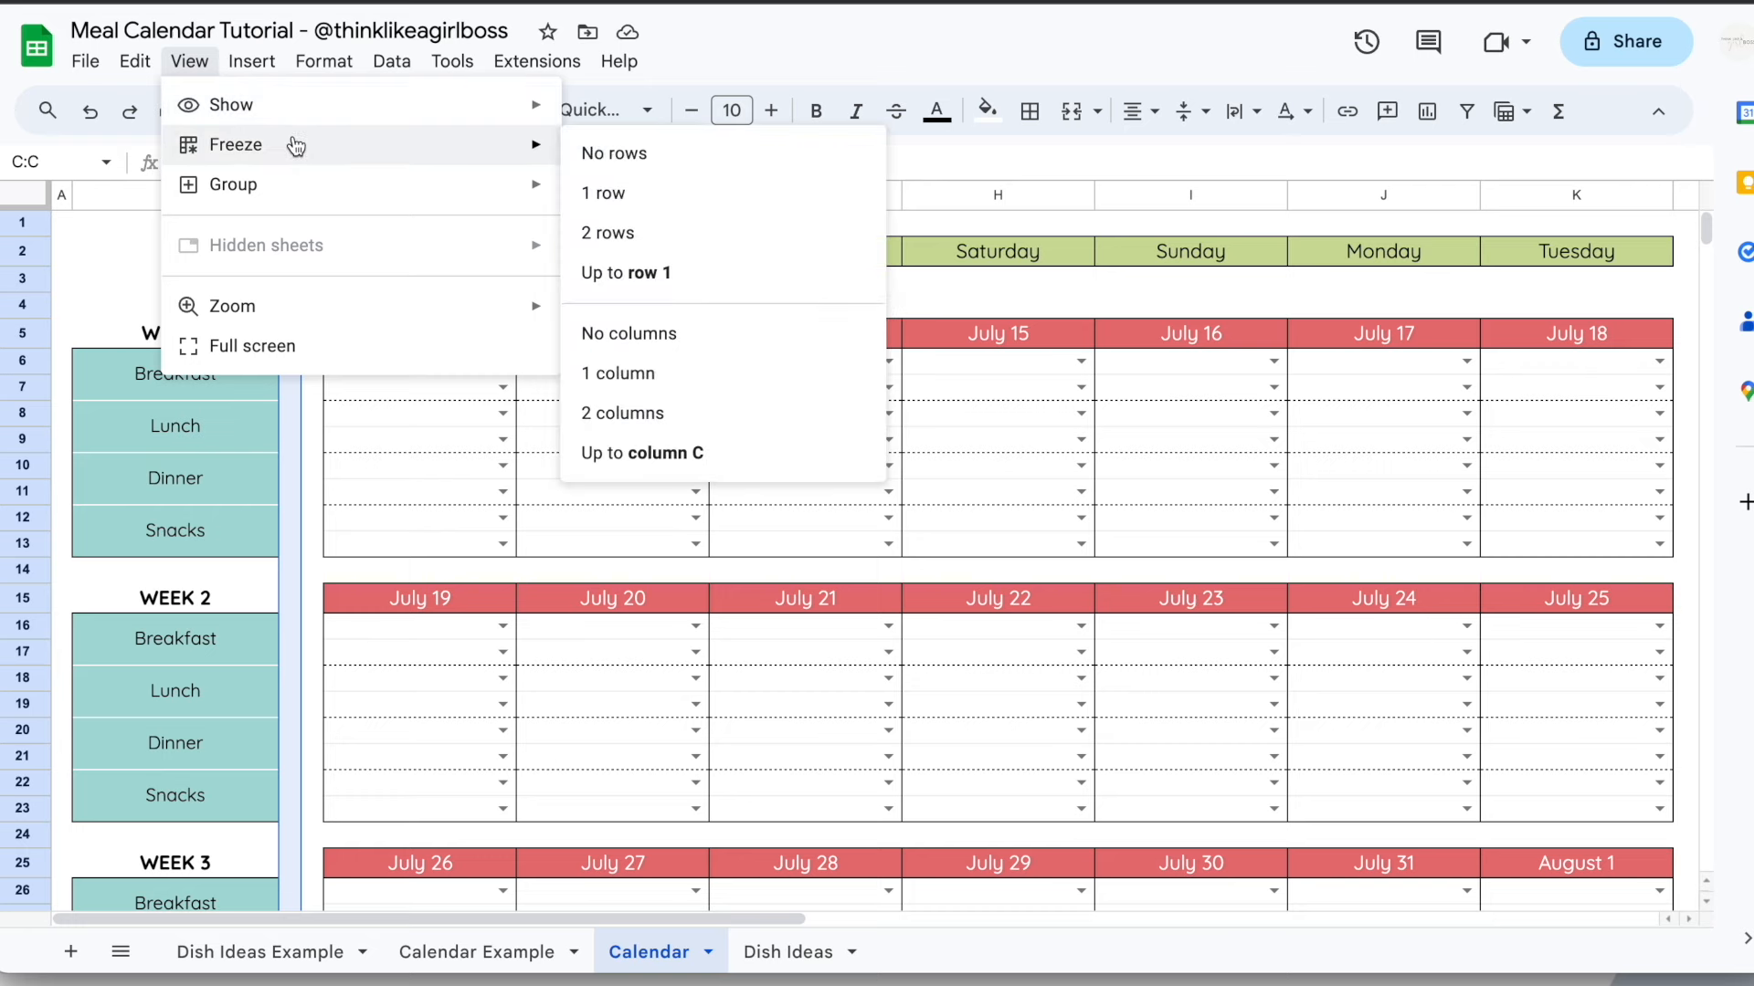
click(725, 453)
click(380, 287)
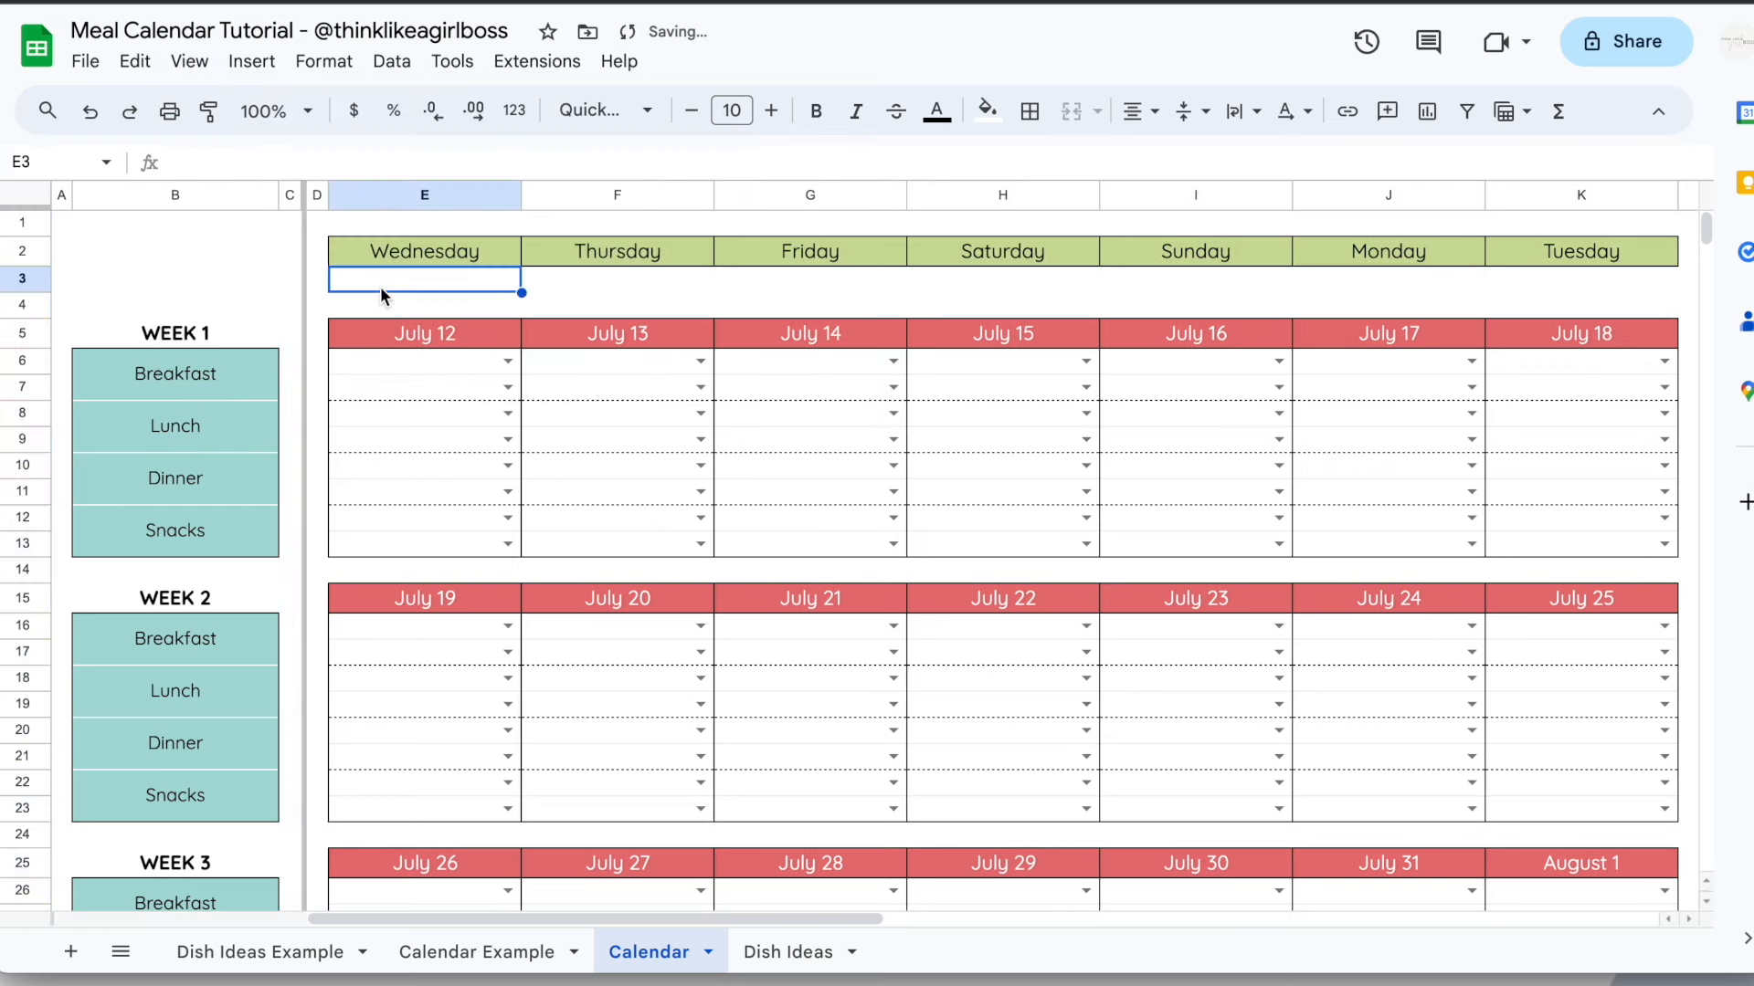
Freeze the Calendar sheet's rows up to row 3 so the weekday header is included
click(25, 279)
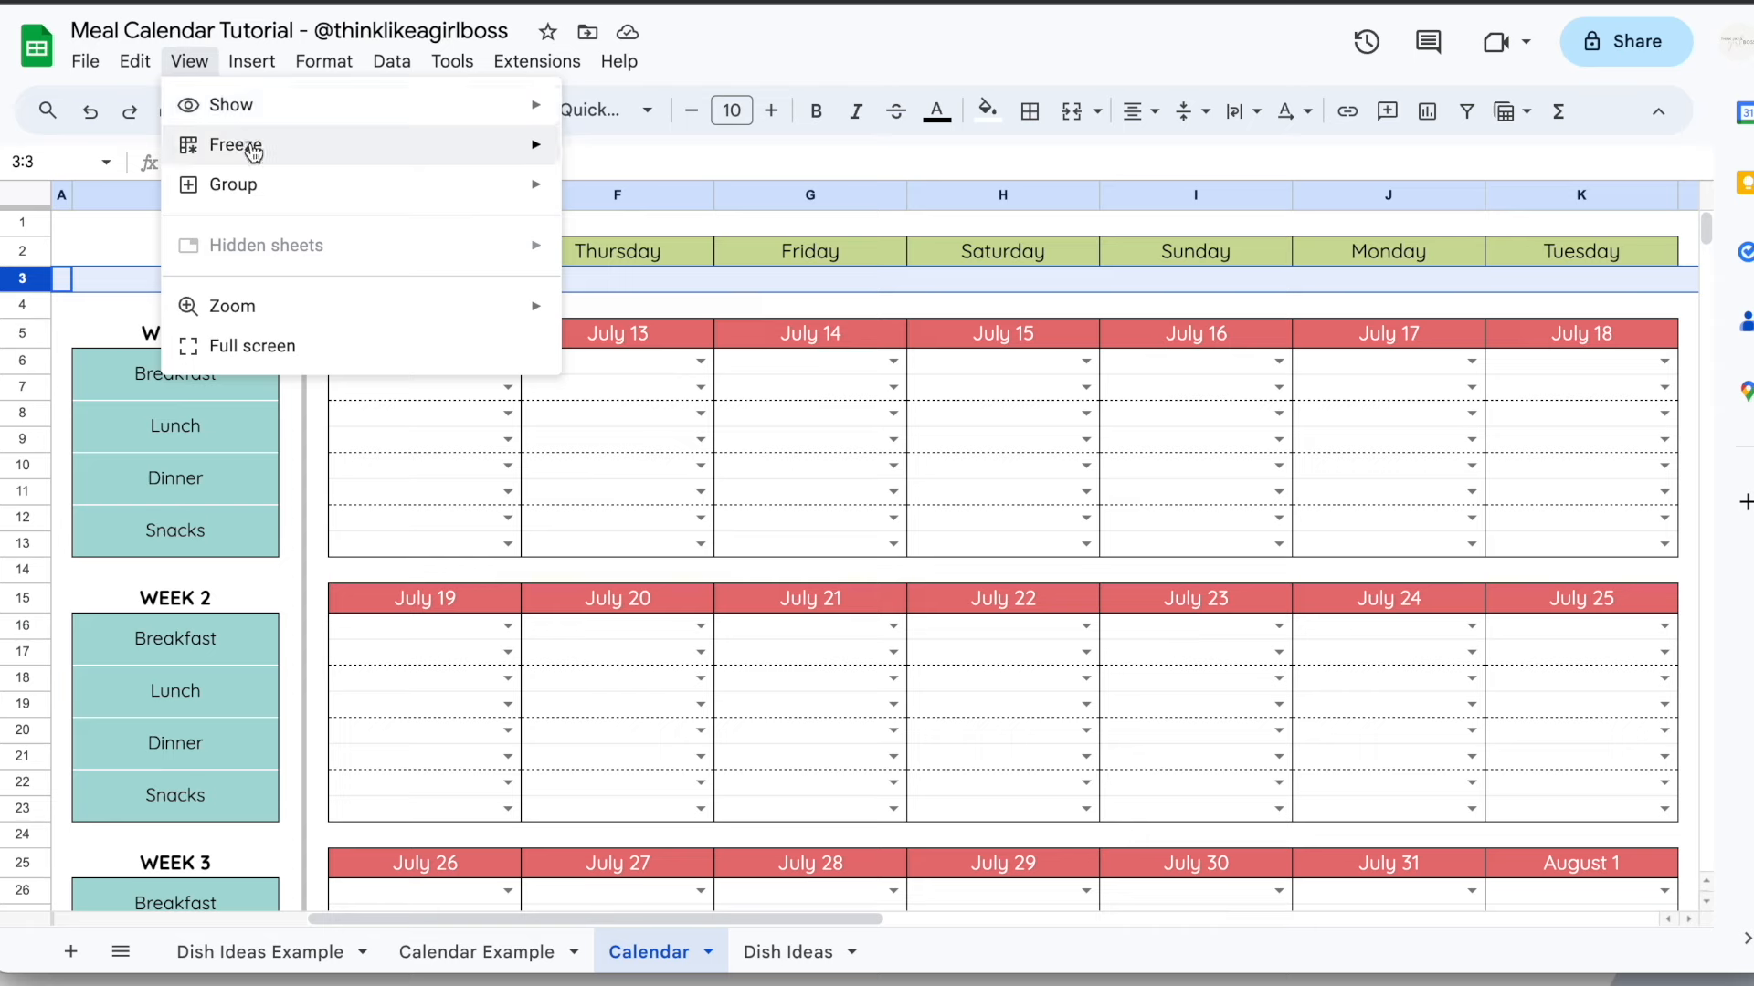
mouse_move(251, 147)
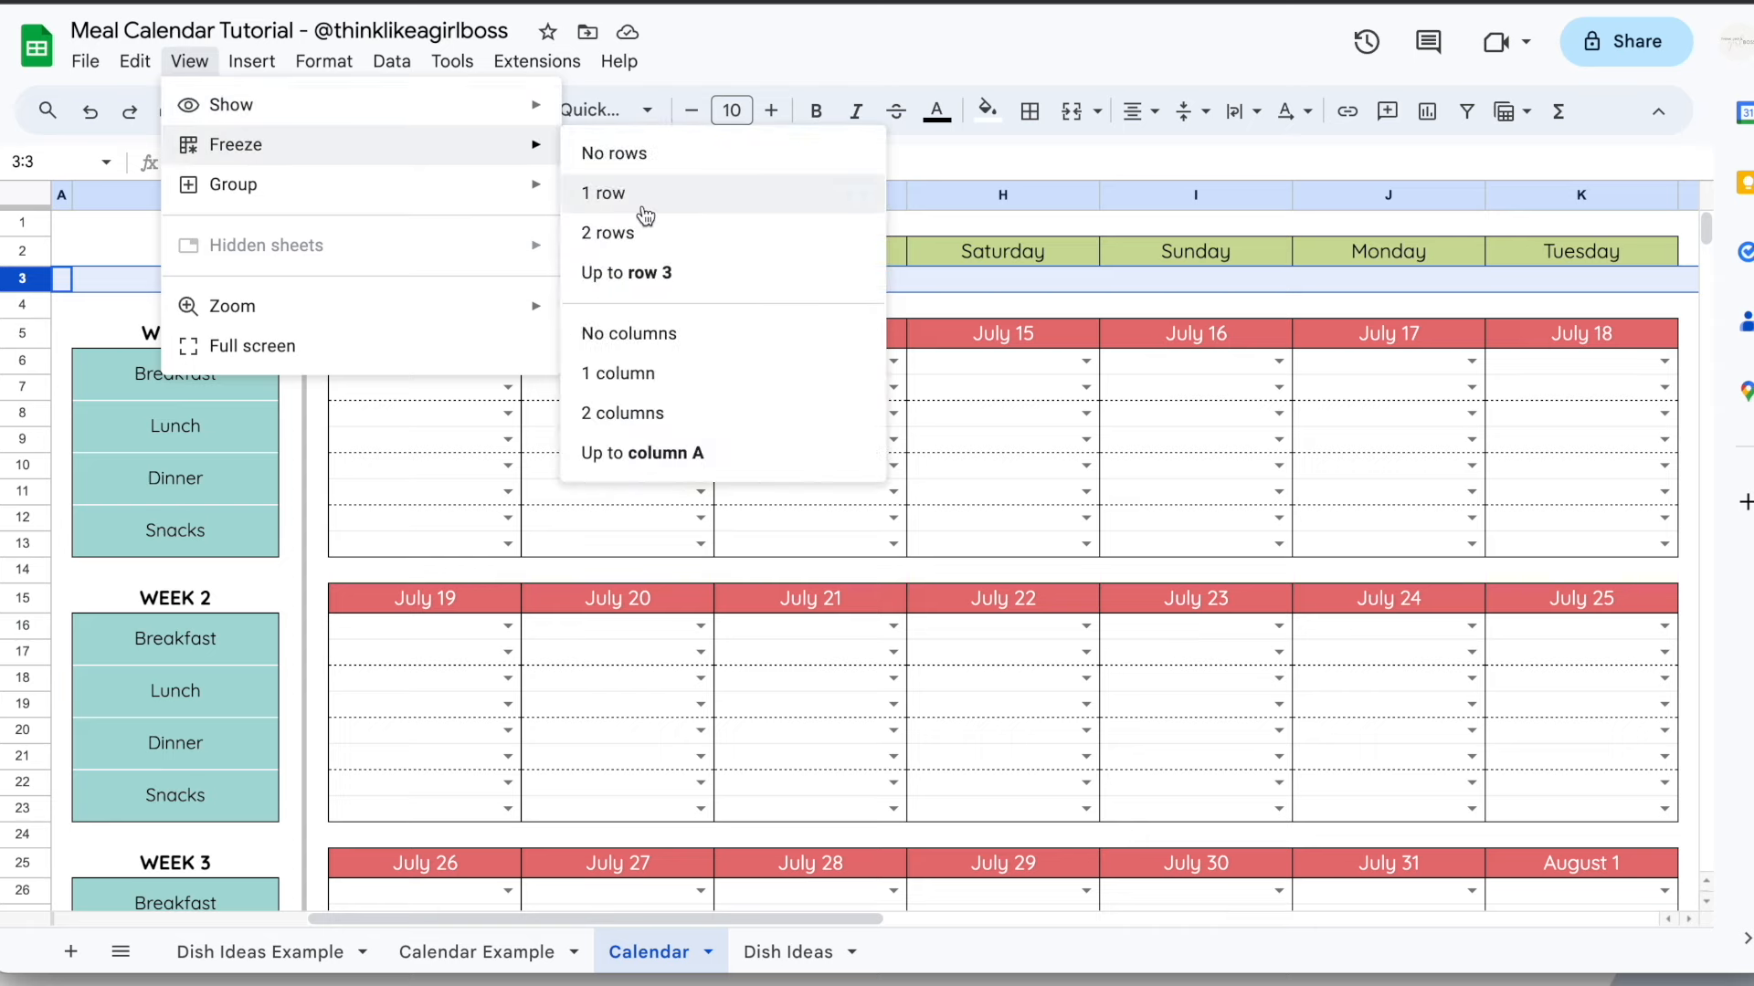
click(754, 285)
Make the weekday header row 2 slightly taller
click(22, 222)
click(20, 260)
drag(20, 265, 20, 279)
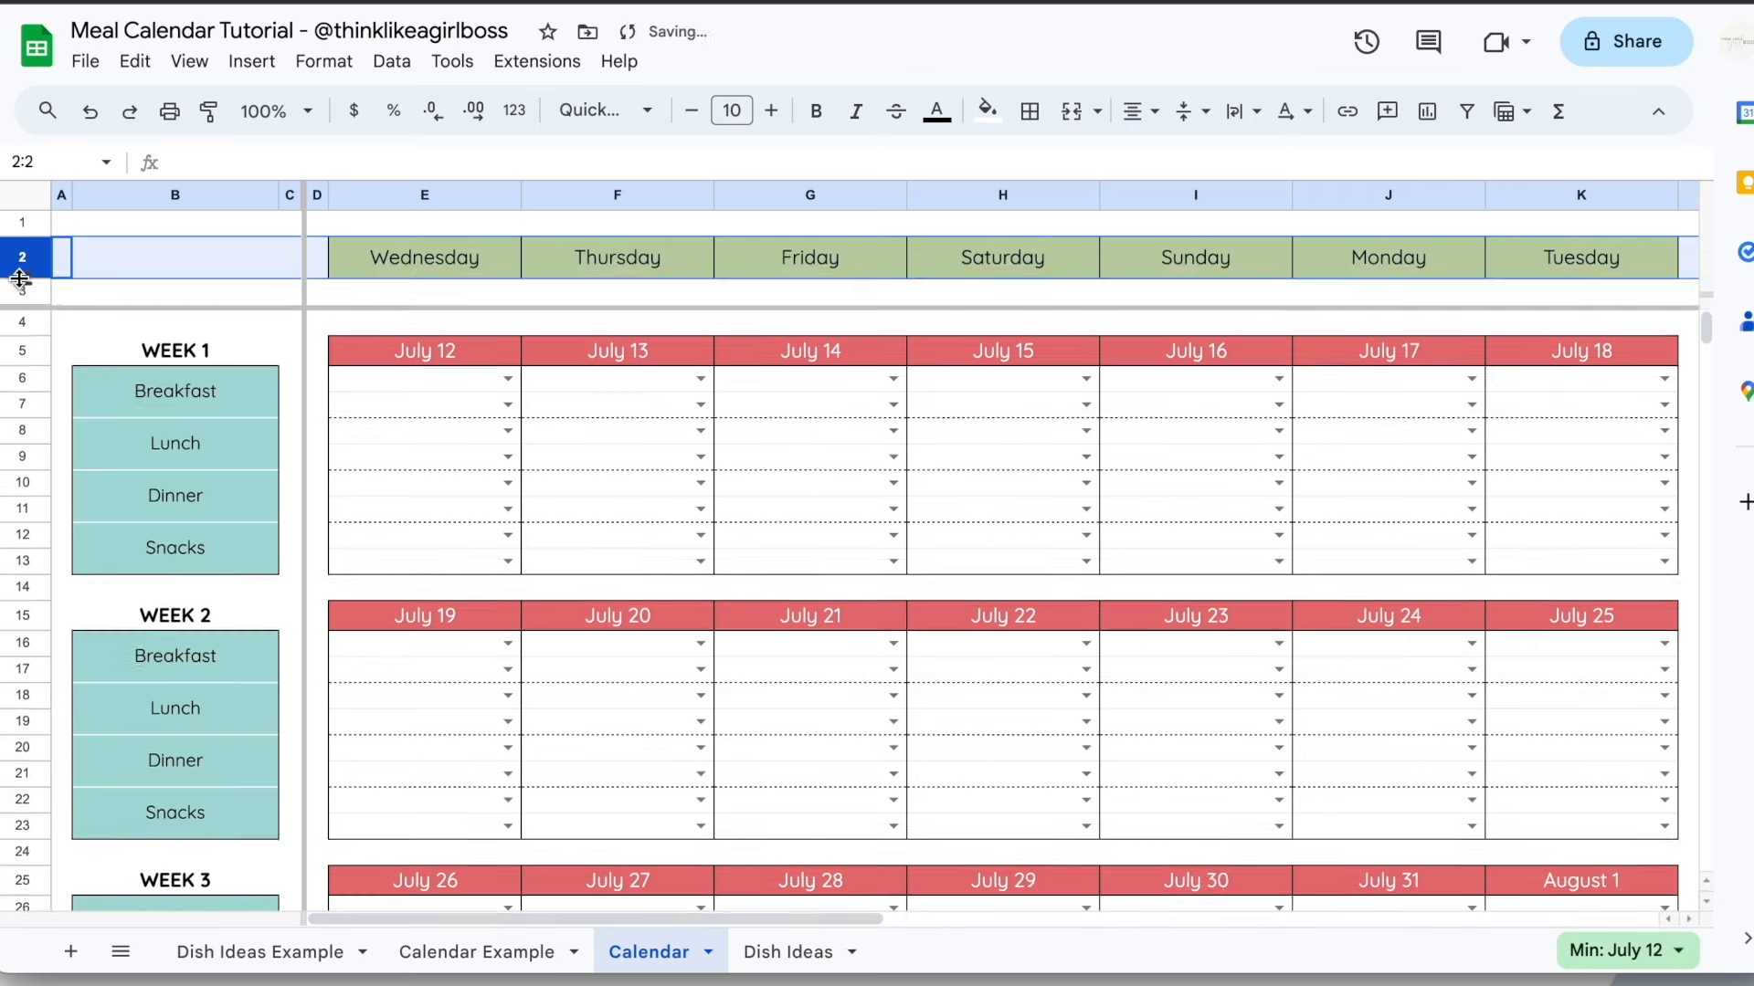
click(37, 221)
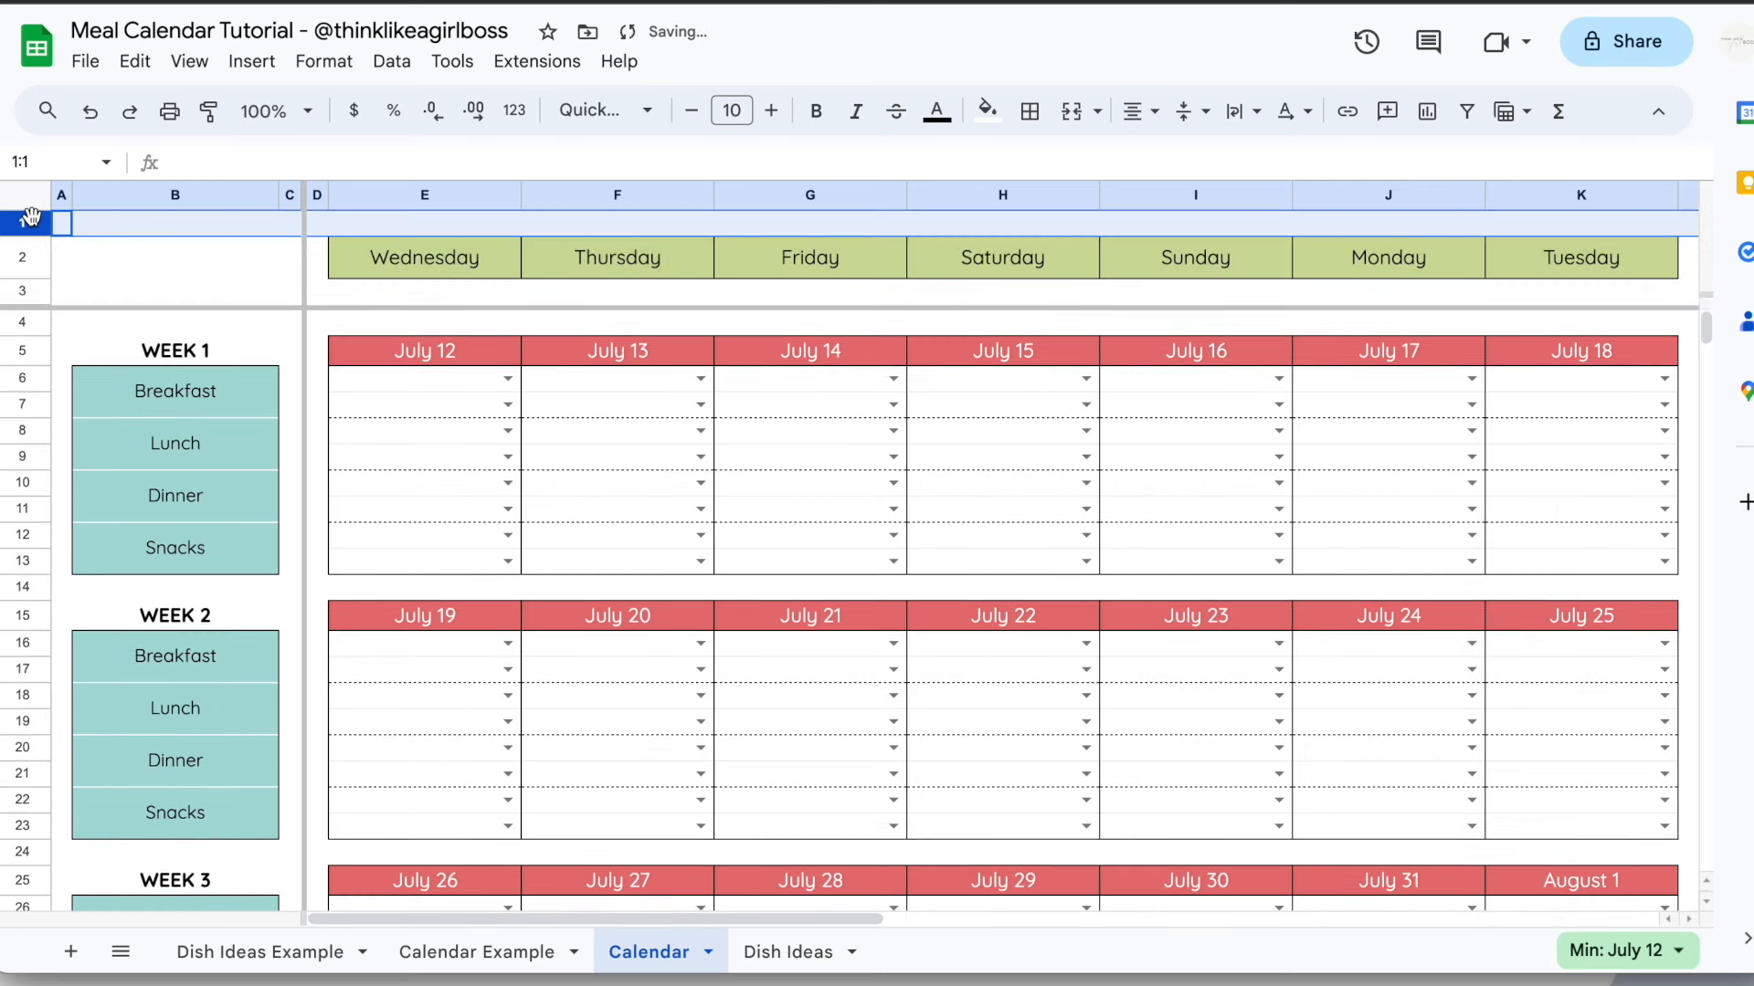
click(25, 291)
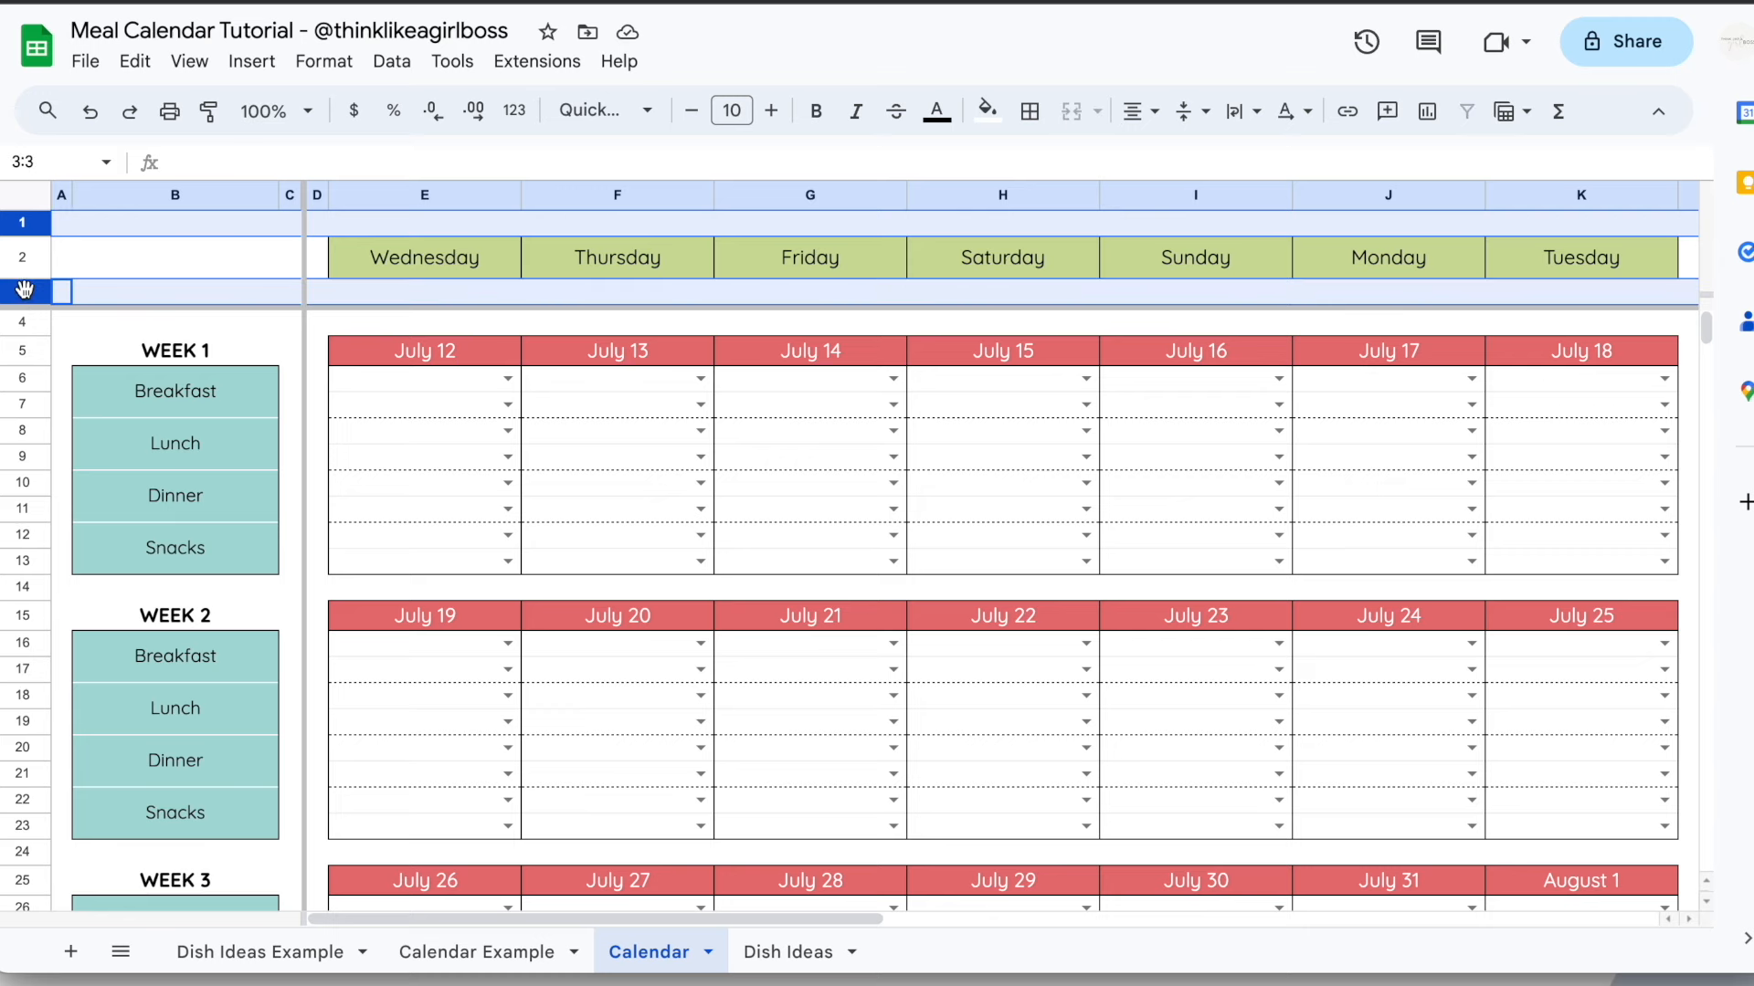
super+click(25, 290)
click(63, 229)
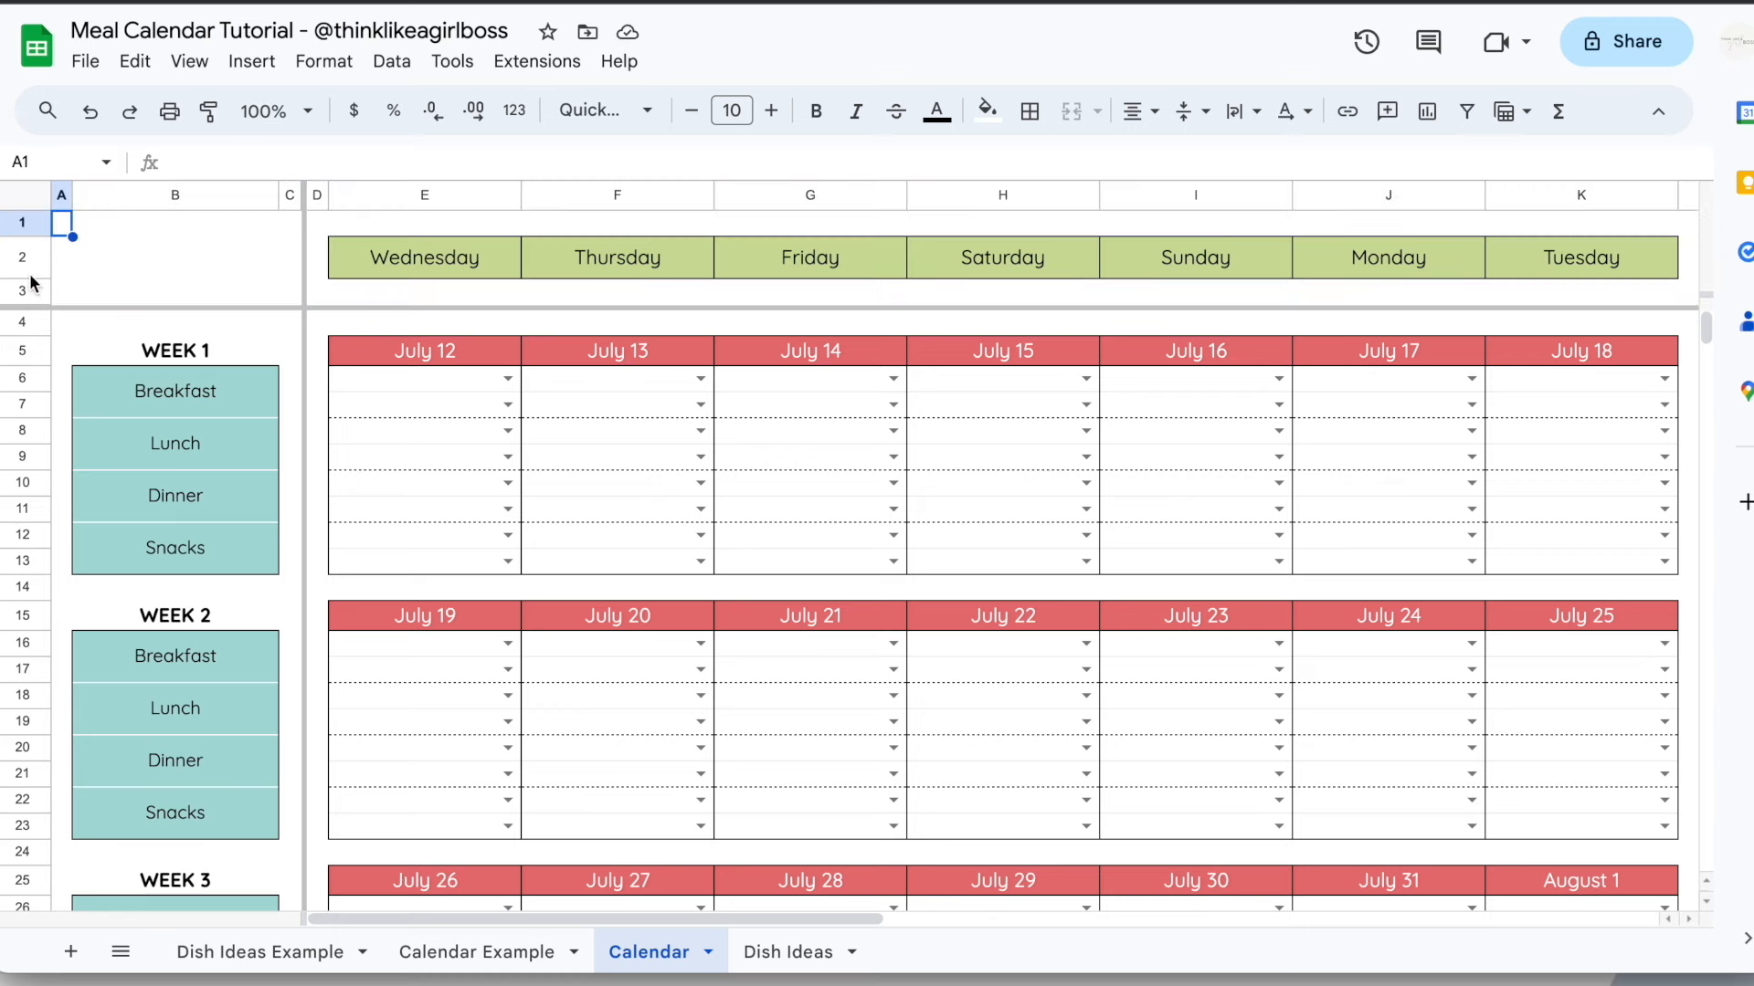
click(25, 226)
super+click(24, 291)
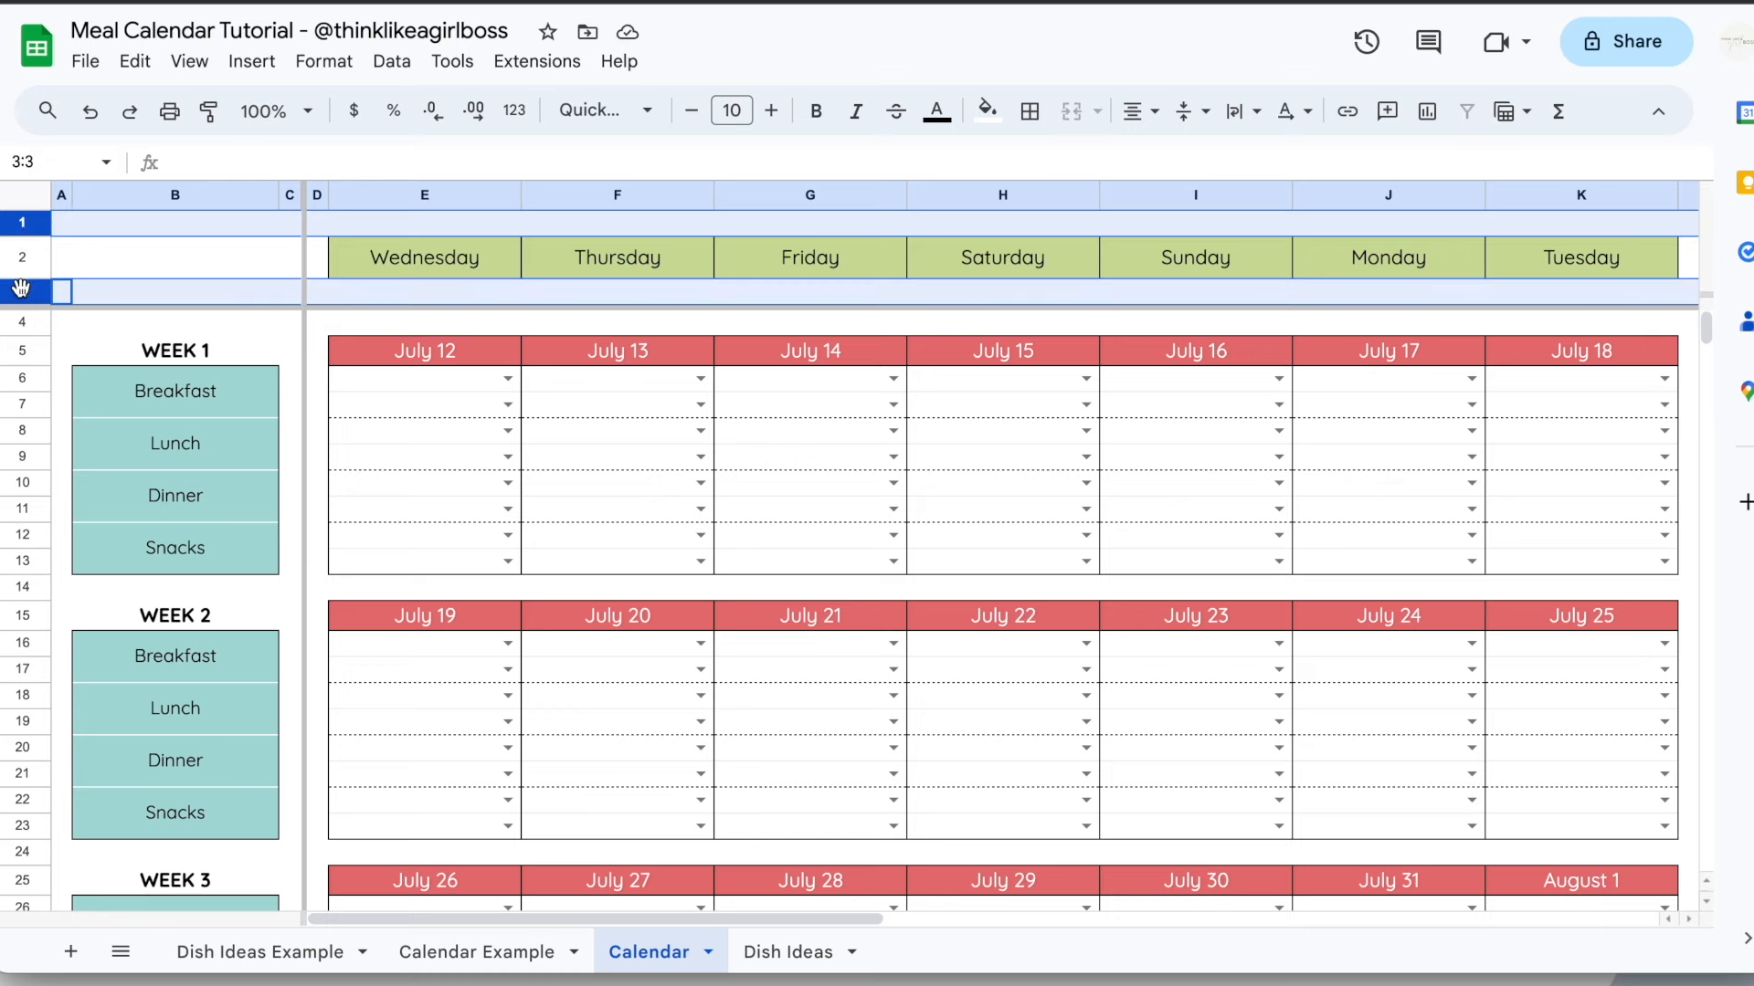
click(142, 263)
click(25, 226)
click(107, 245)
Select the empty rows 1 and 3 together and shrink both to the same thin height
click(24, 225)
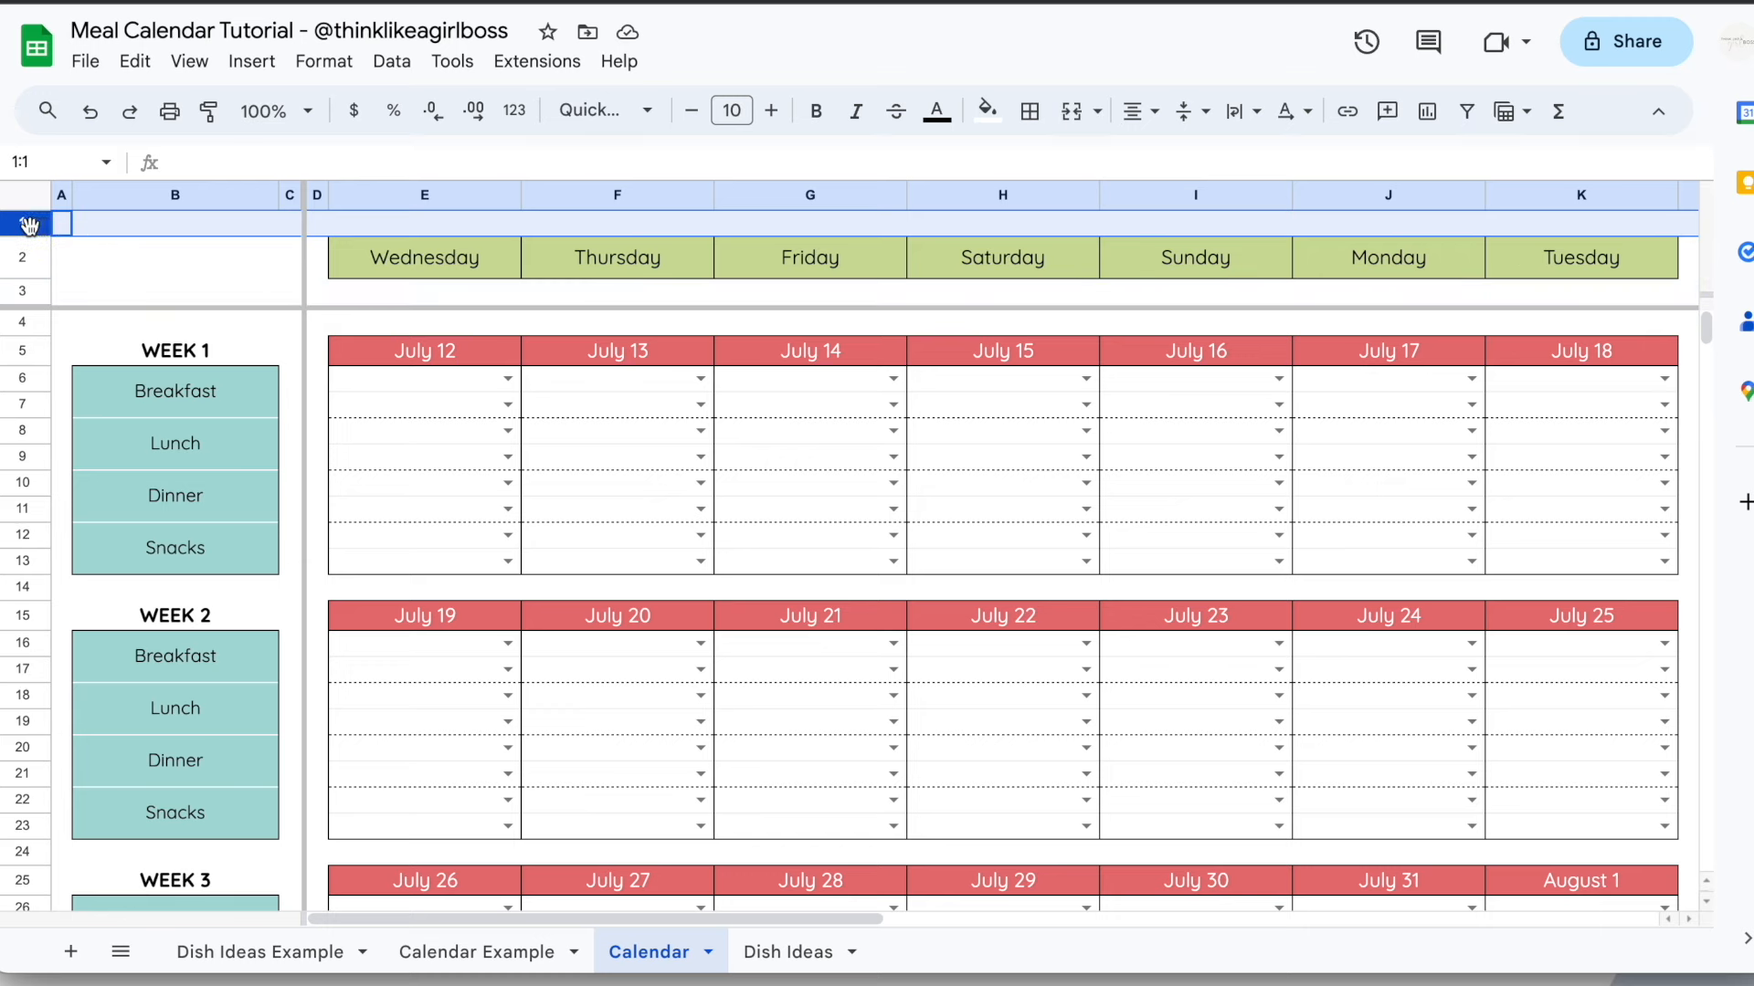
super+click(24, 290)
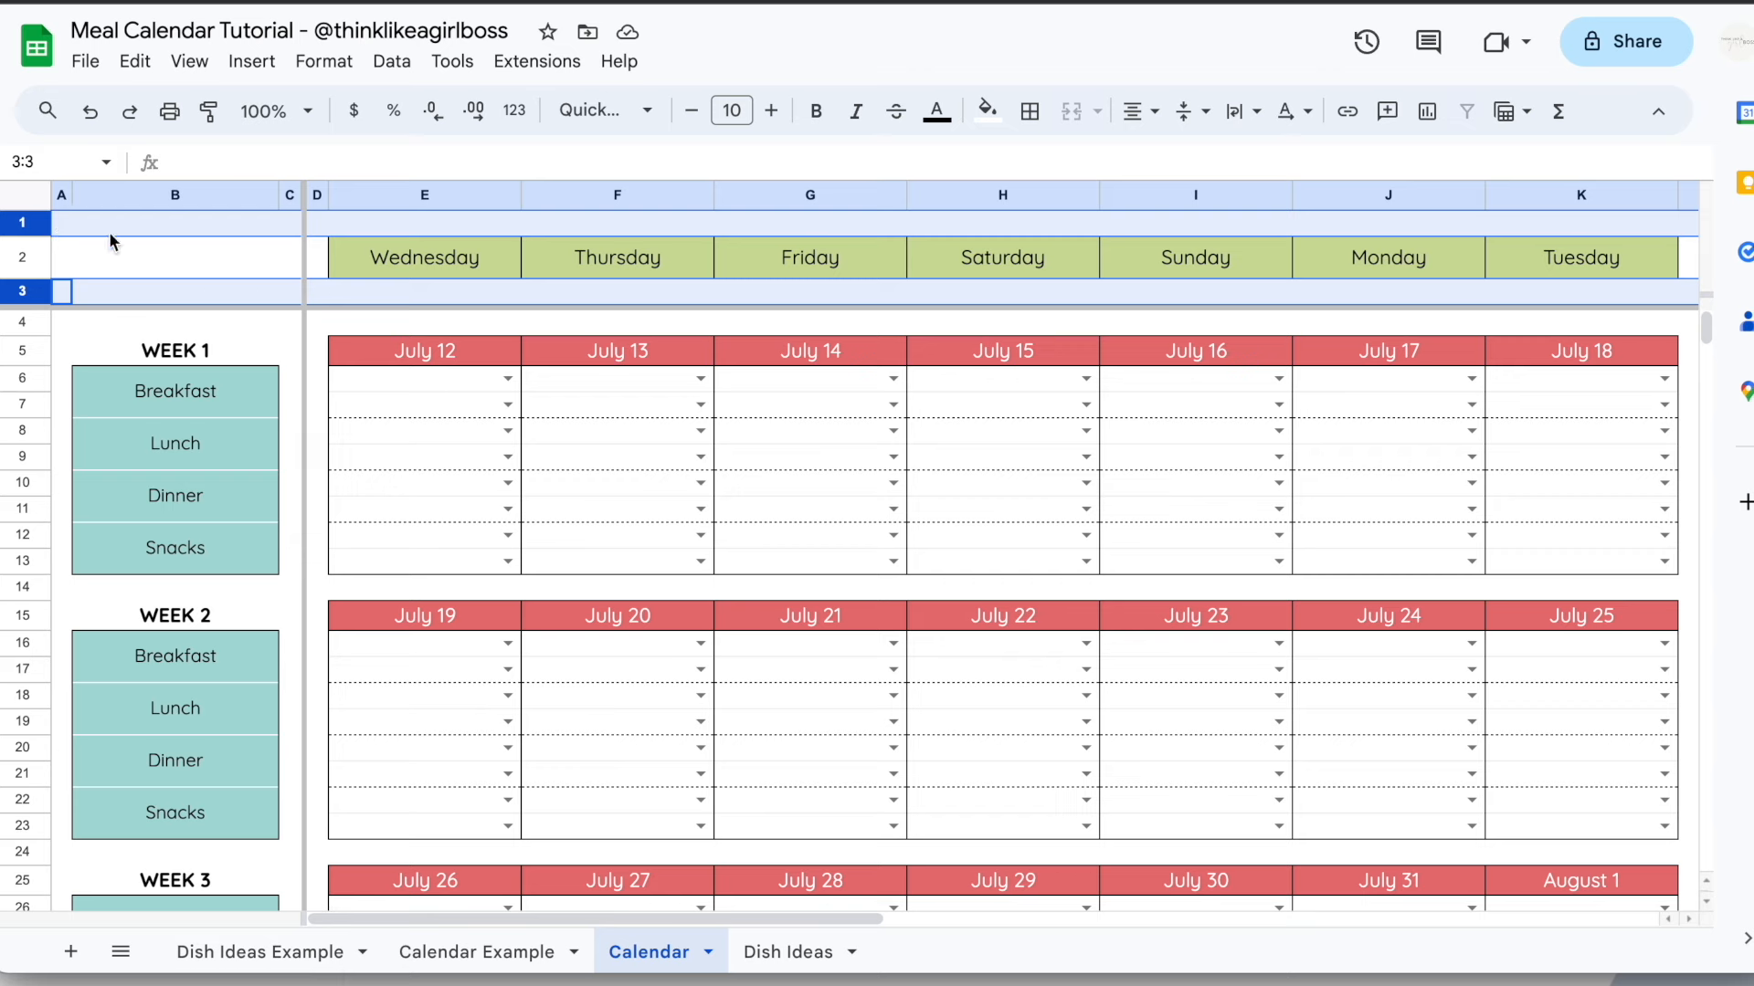
drag(22, 237, 22, 220)
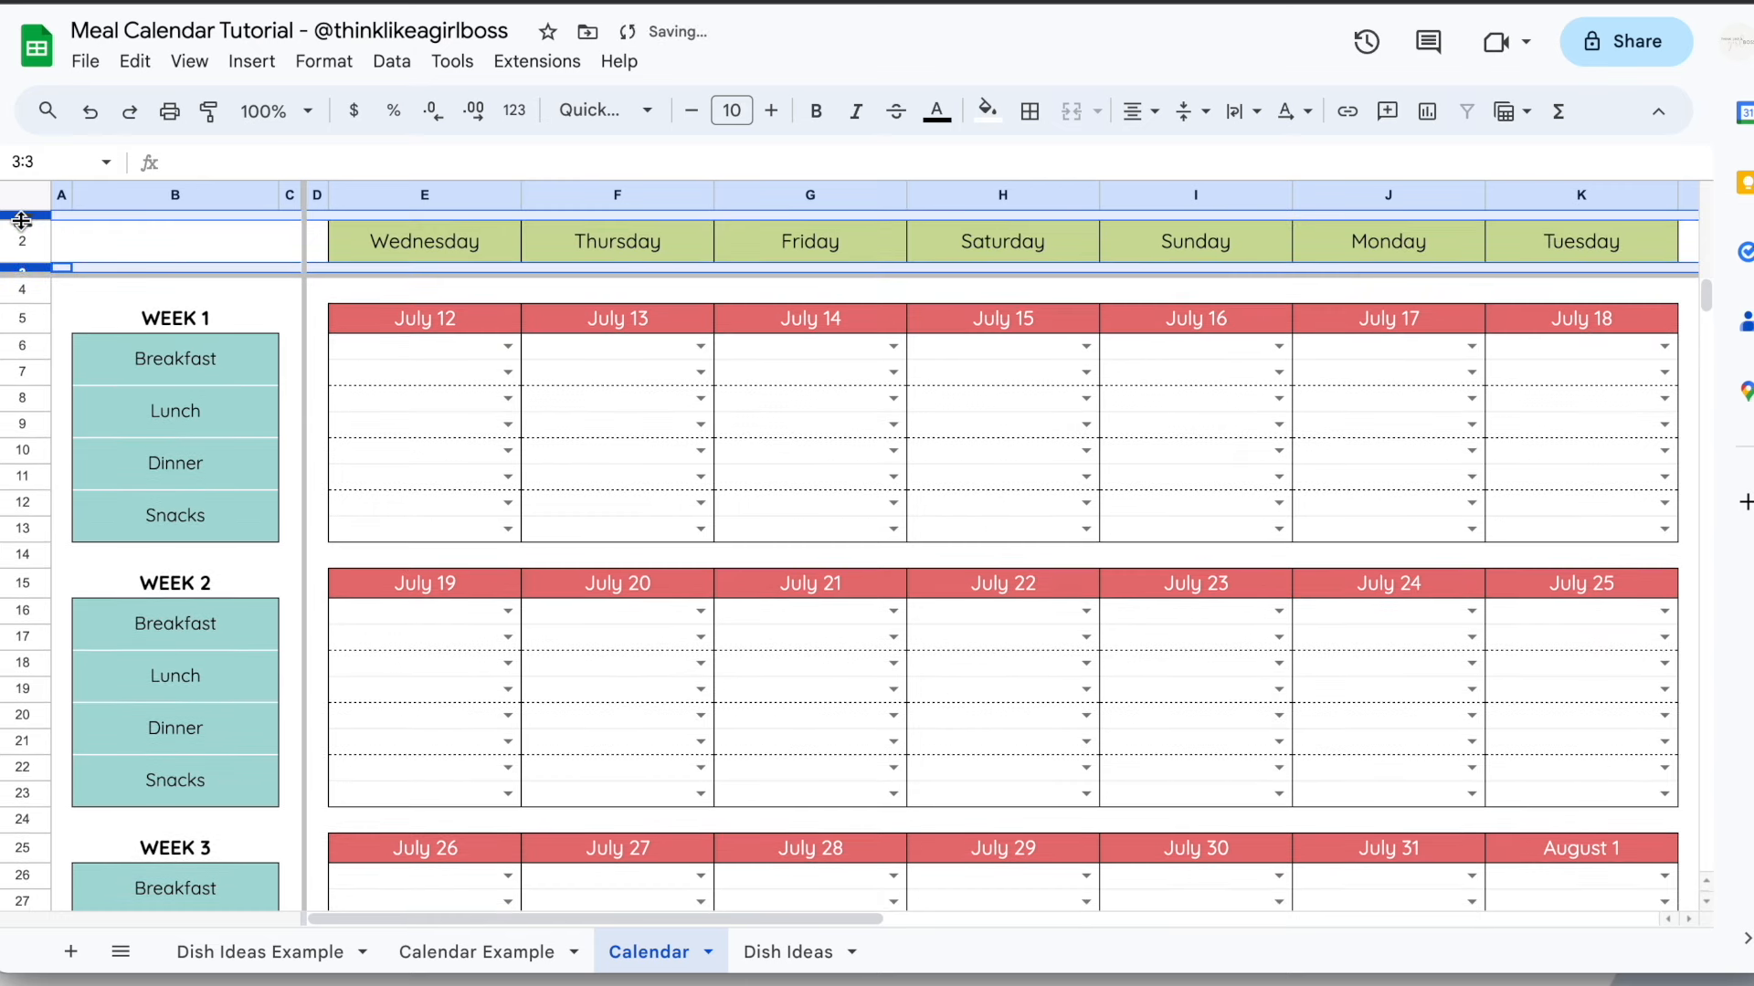
Add row 4 to the selection of rows 1 and 3 and resize all three to one narrow height
click(25, 292)
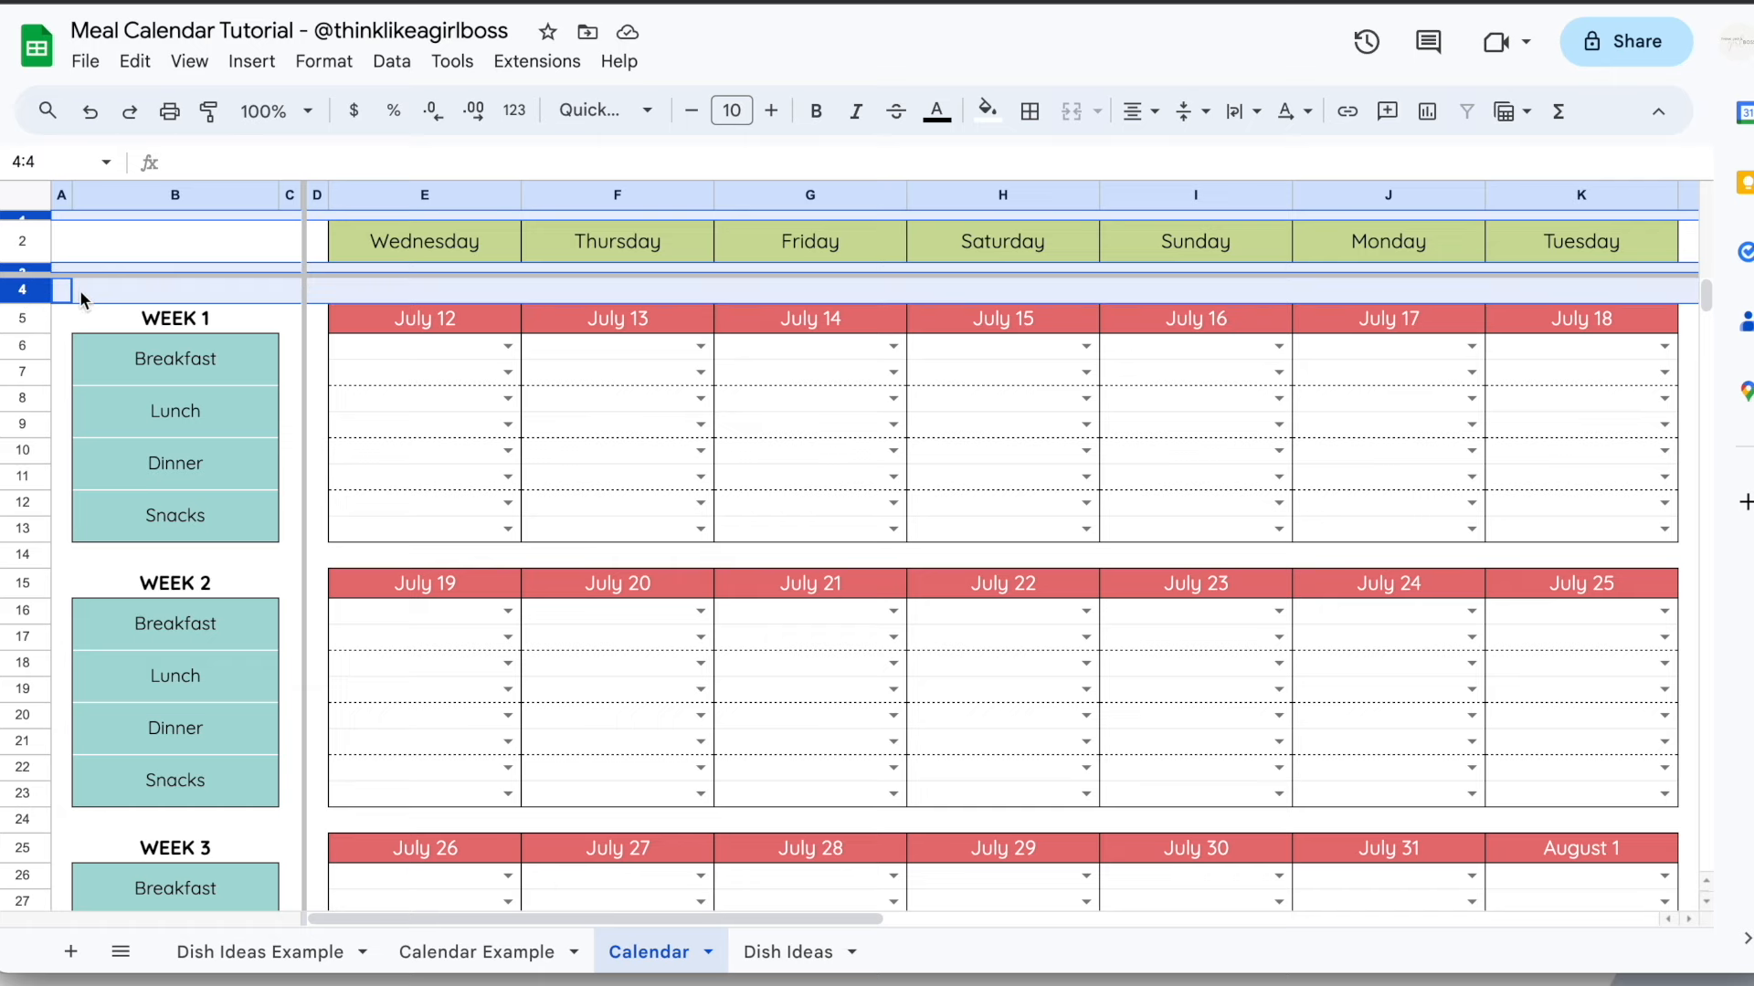
drag(25, 303, 26, 286)
click(292, 337)
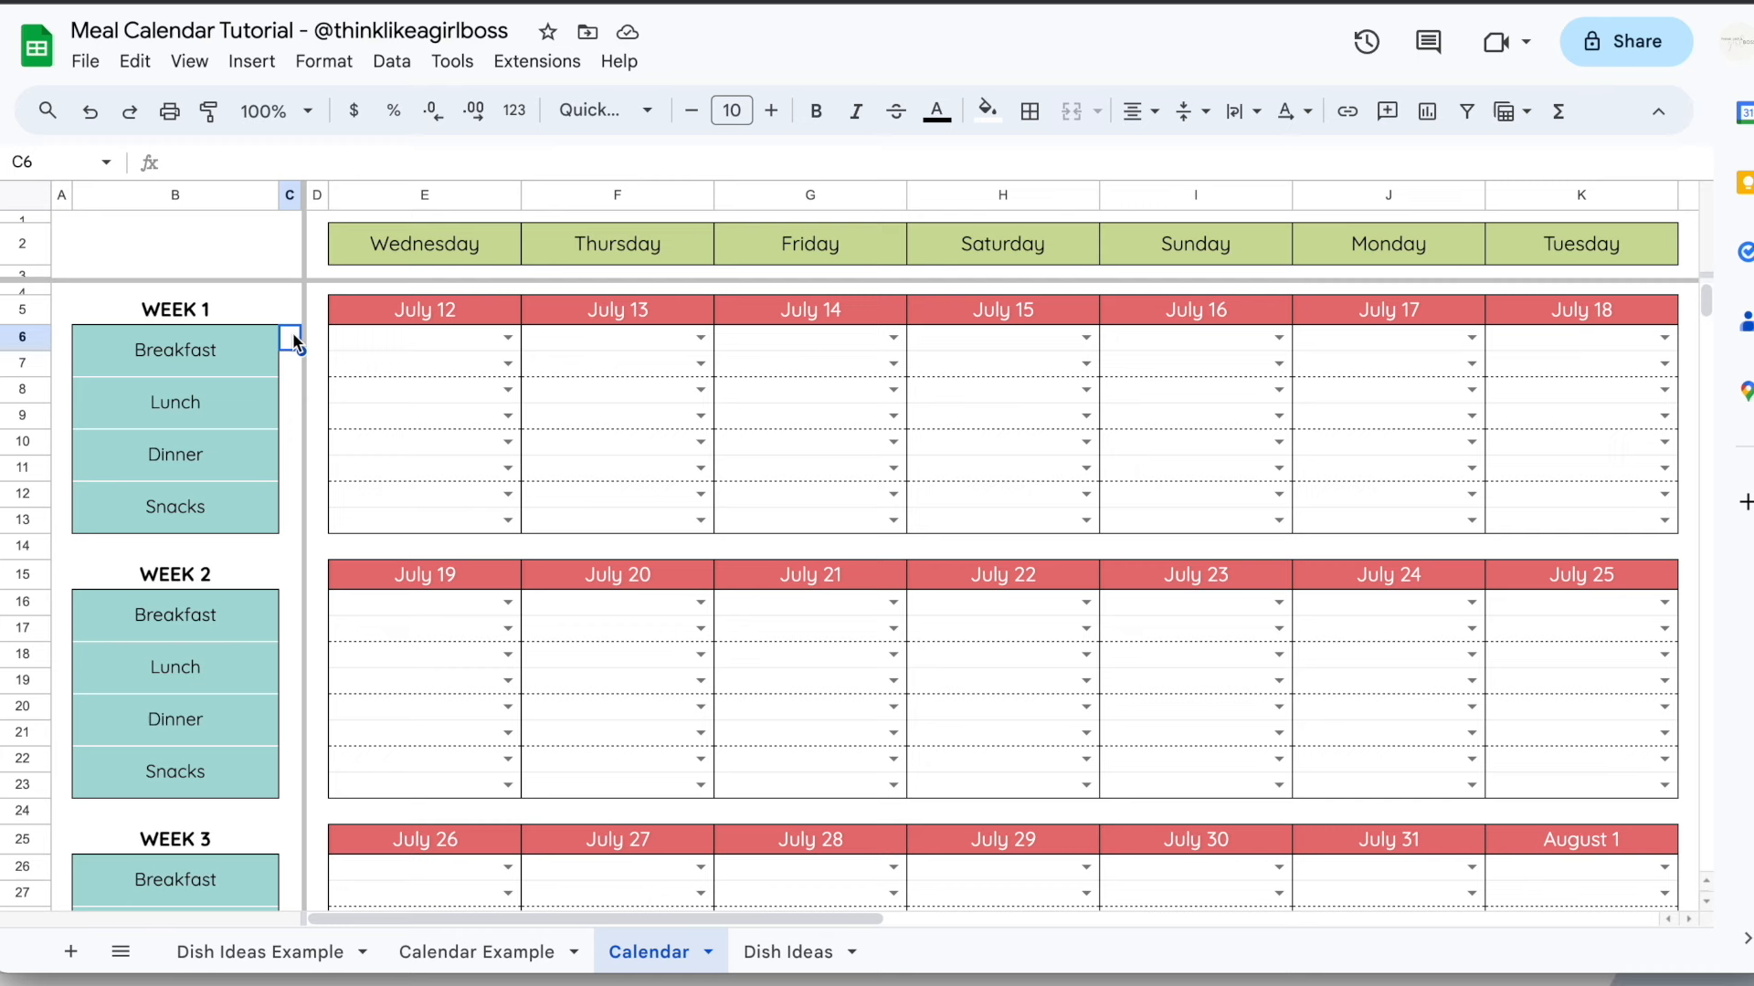
Select the spacer columns A and C together and narrow both to the same width
click(60, 196)
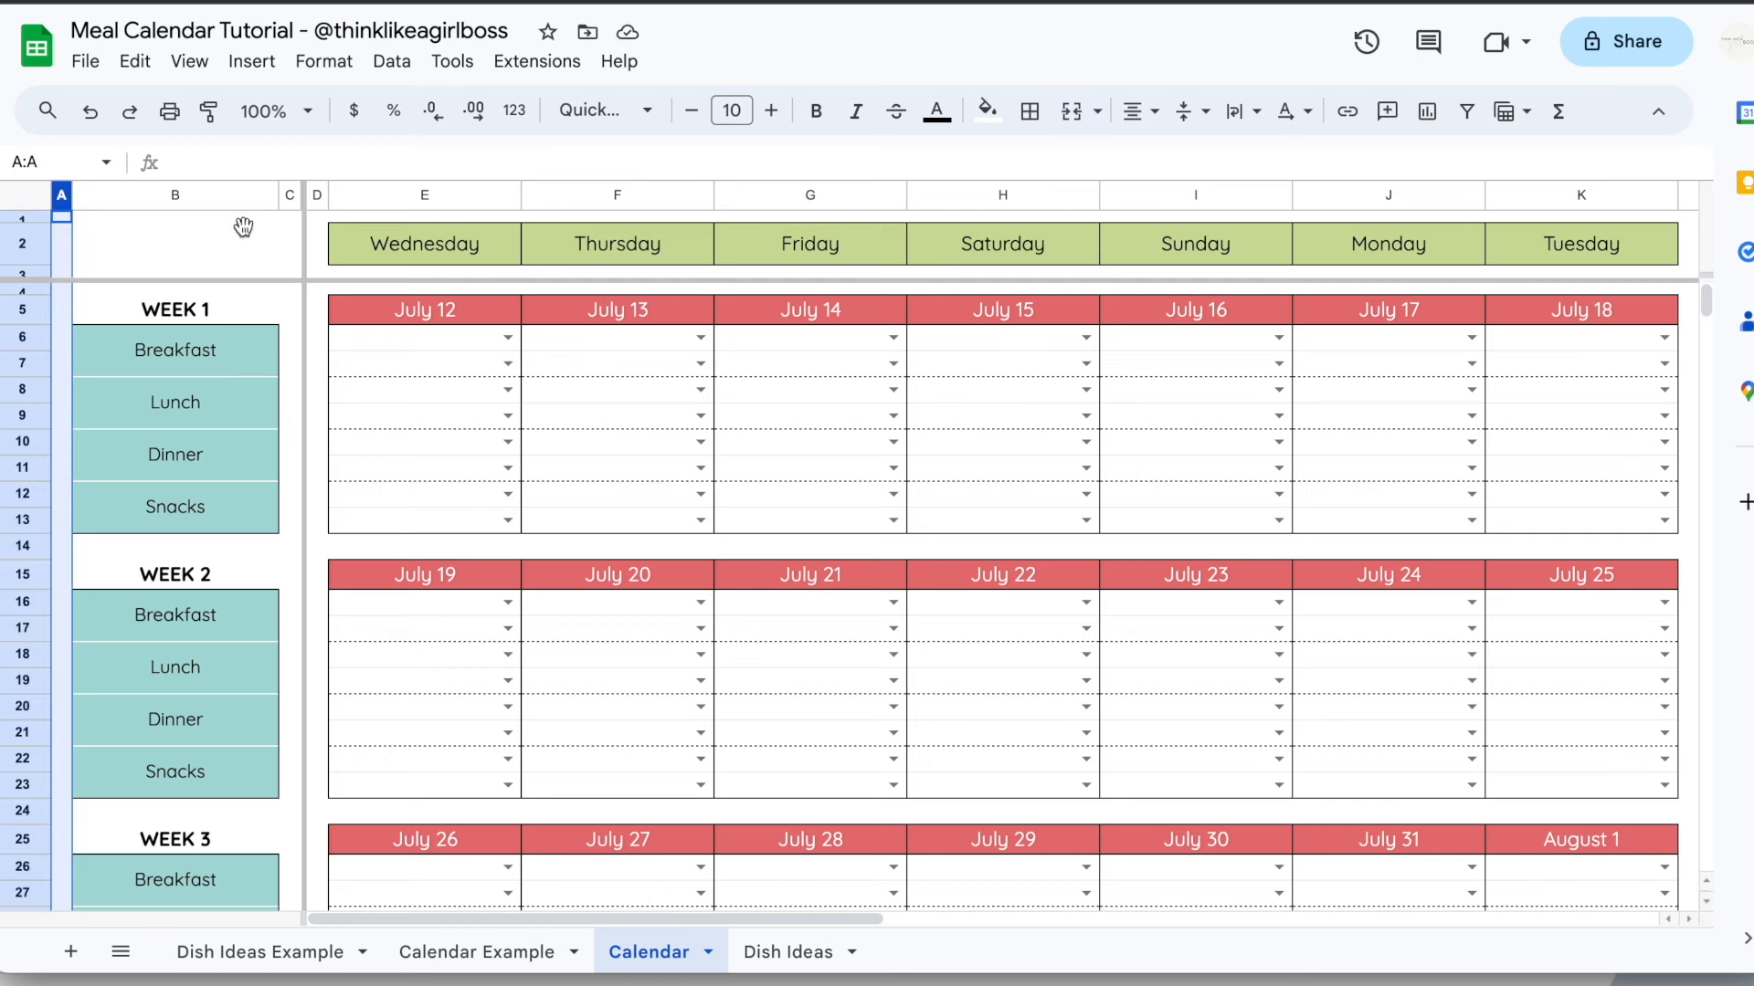
ctrl+click(291, 196)
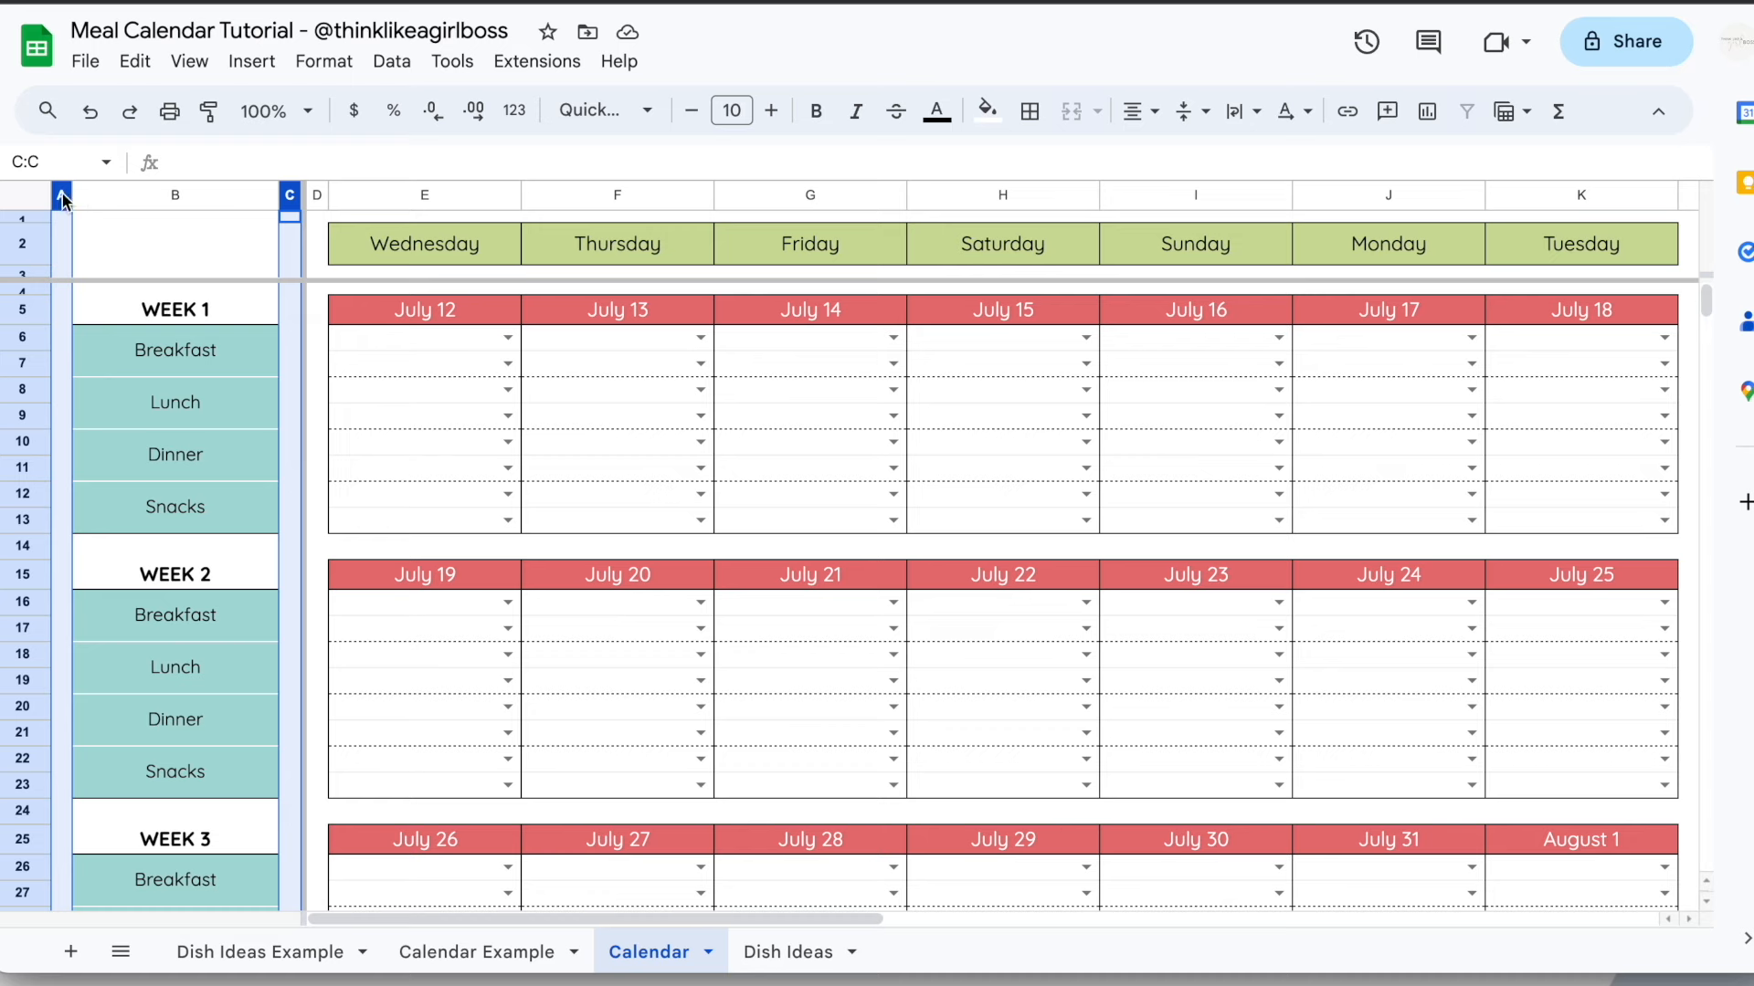
drag(67, 194, 57, 190)
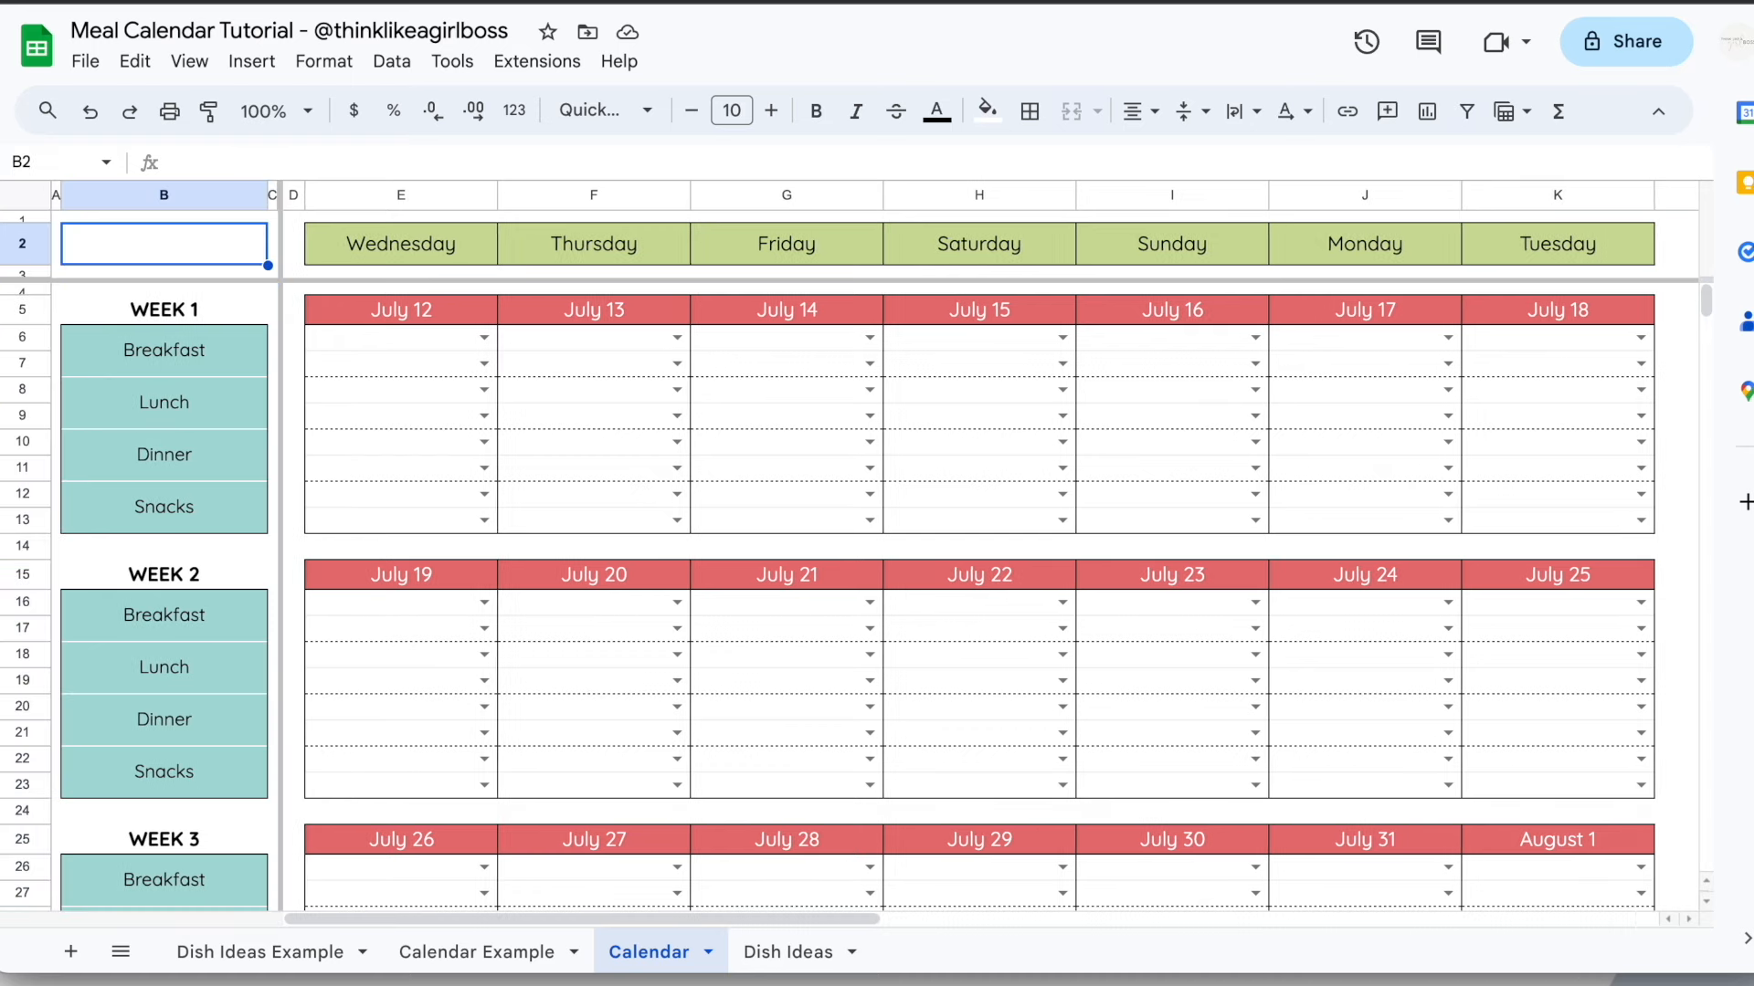
Enter the title MEAL PLAN in cell B2
text(MEAL PLAN)
key(Return)
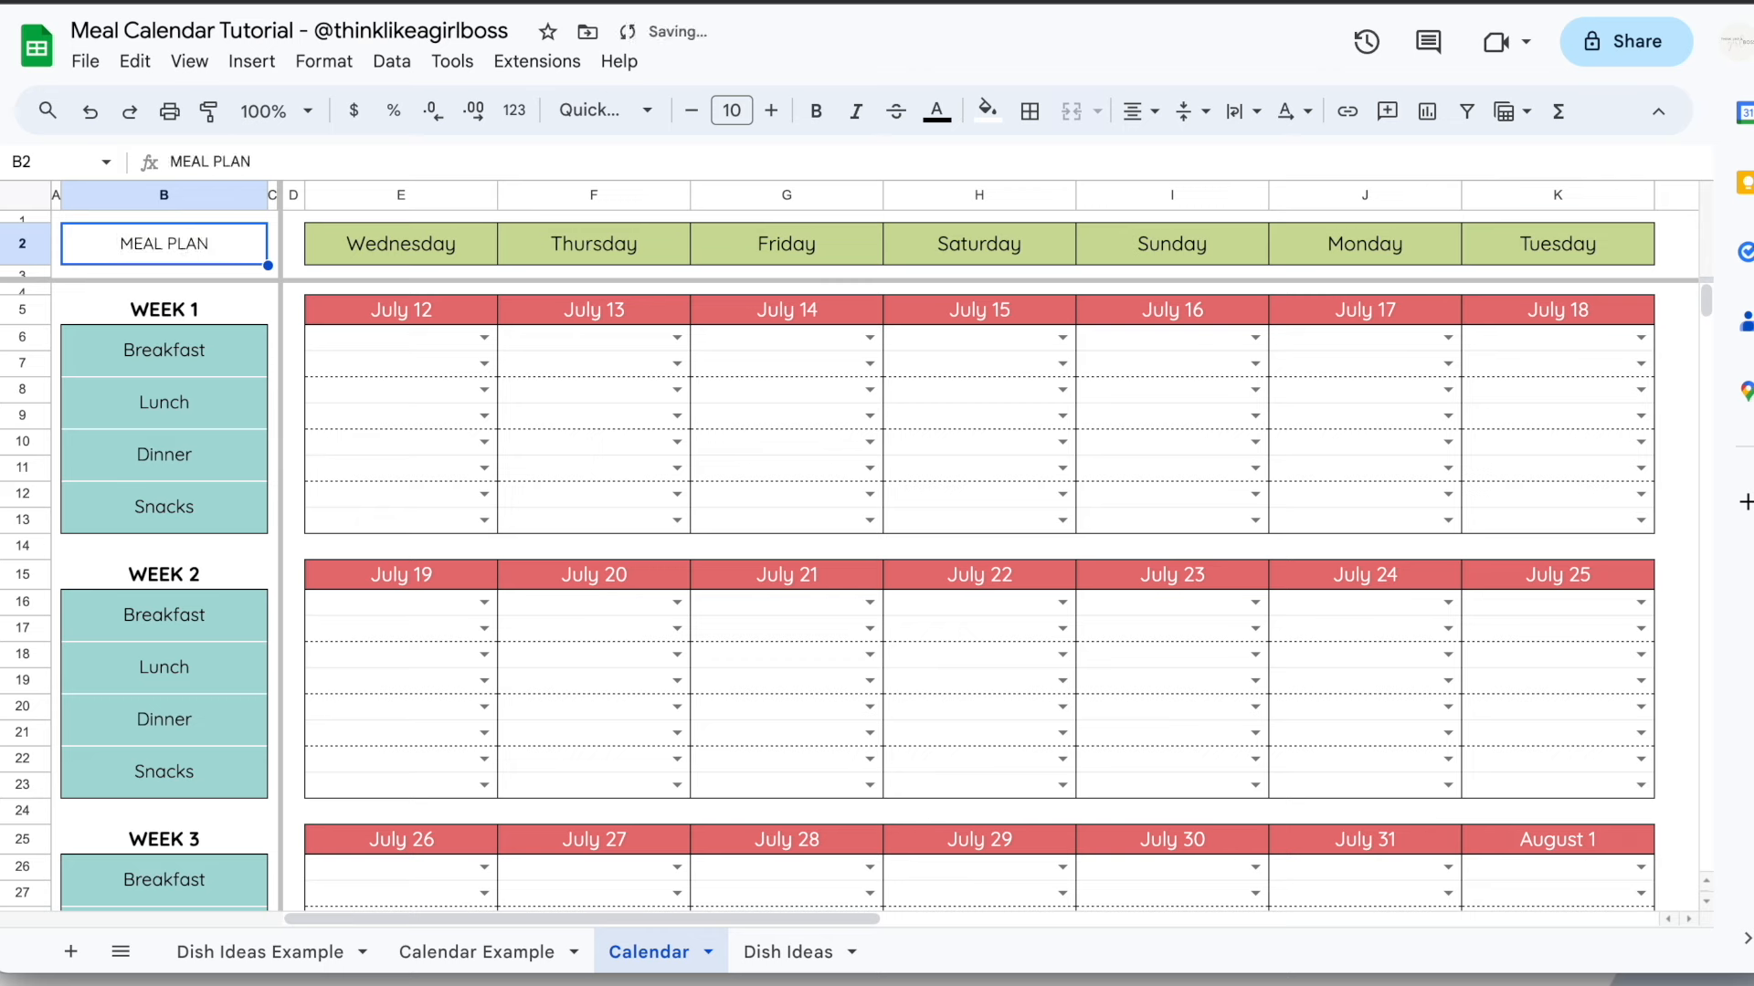
Make the MEAL PLAN title in B2 bold with font size 11
click(815, 111)
click(726, 108)
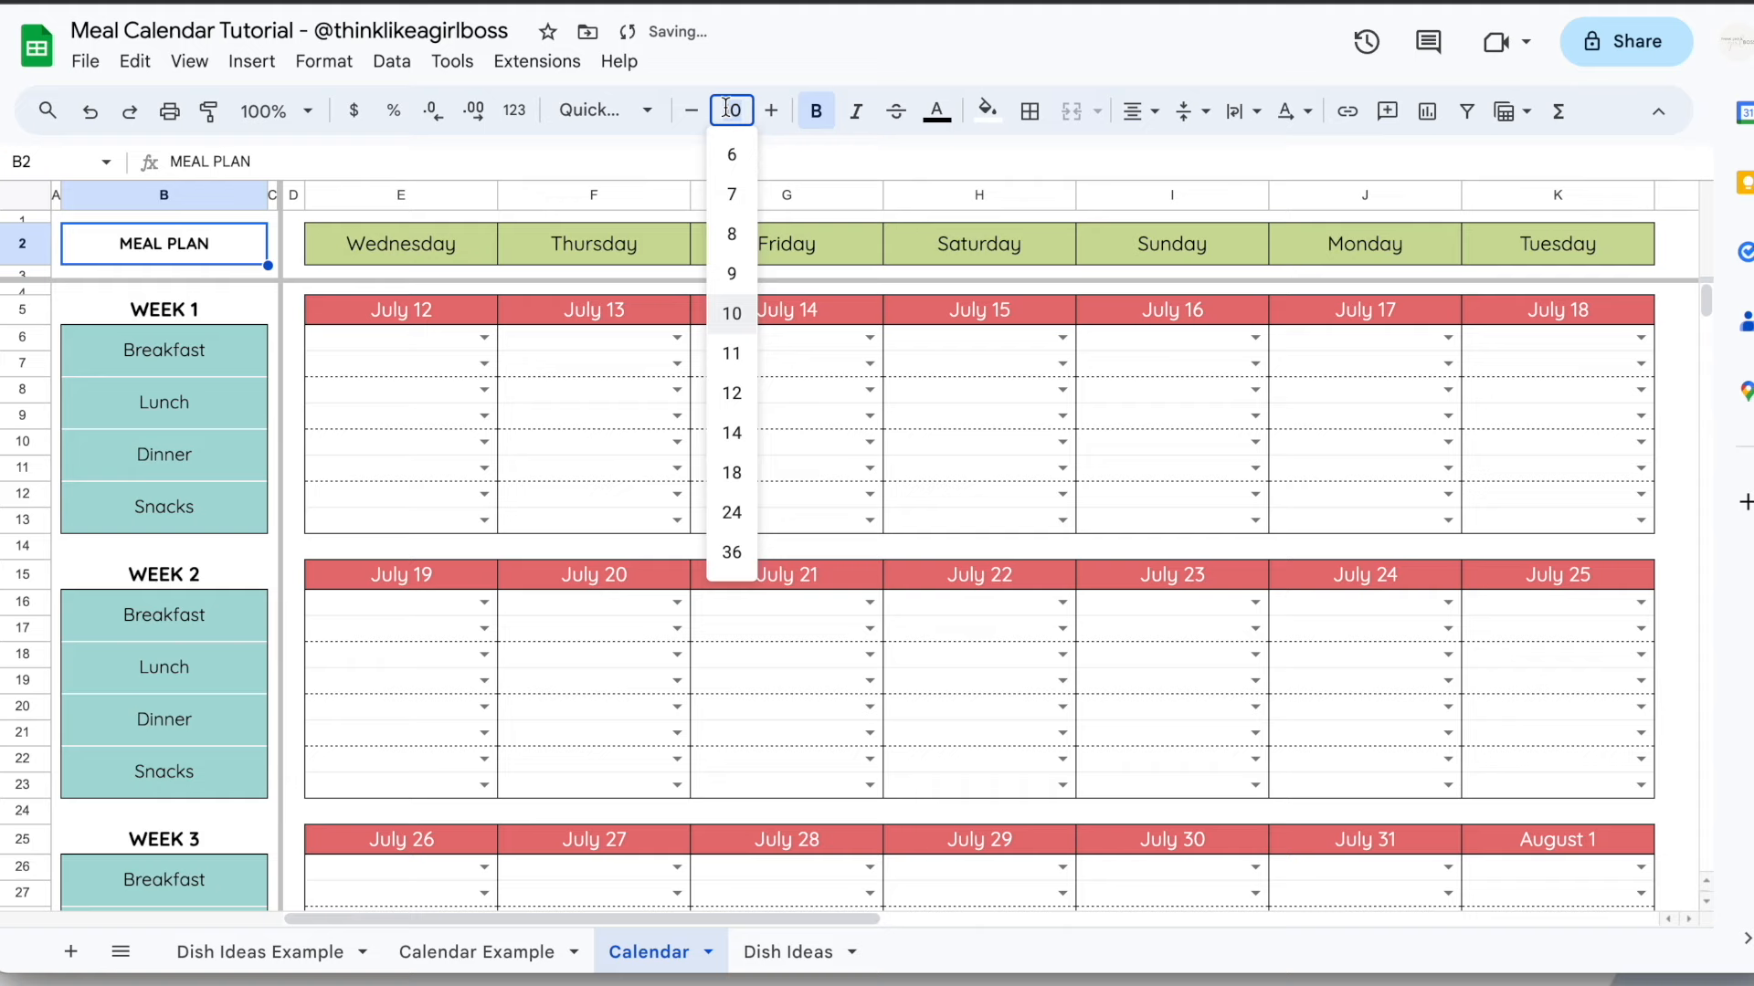
click(731, 353)
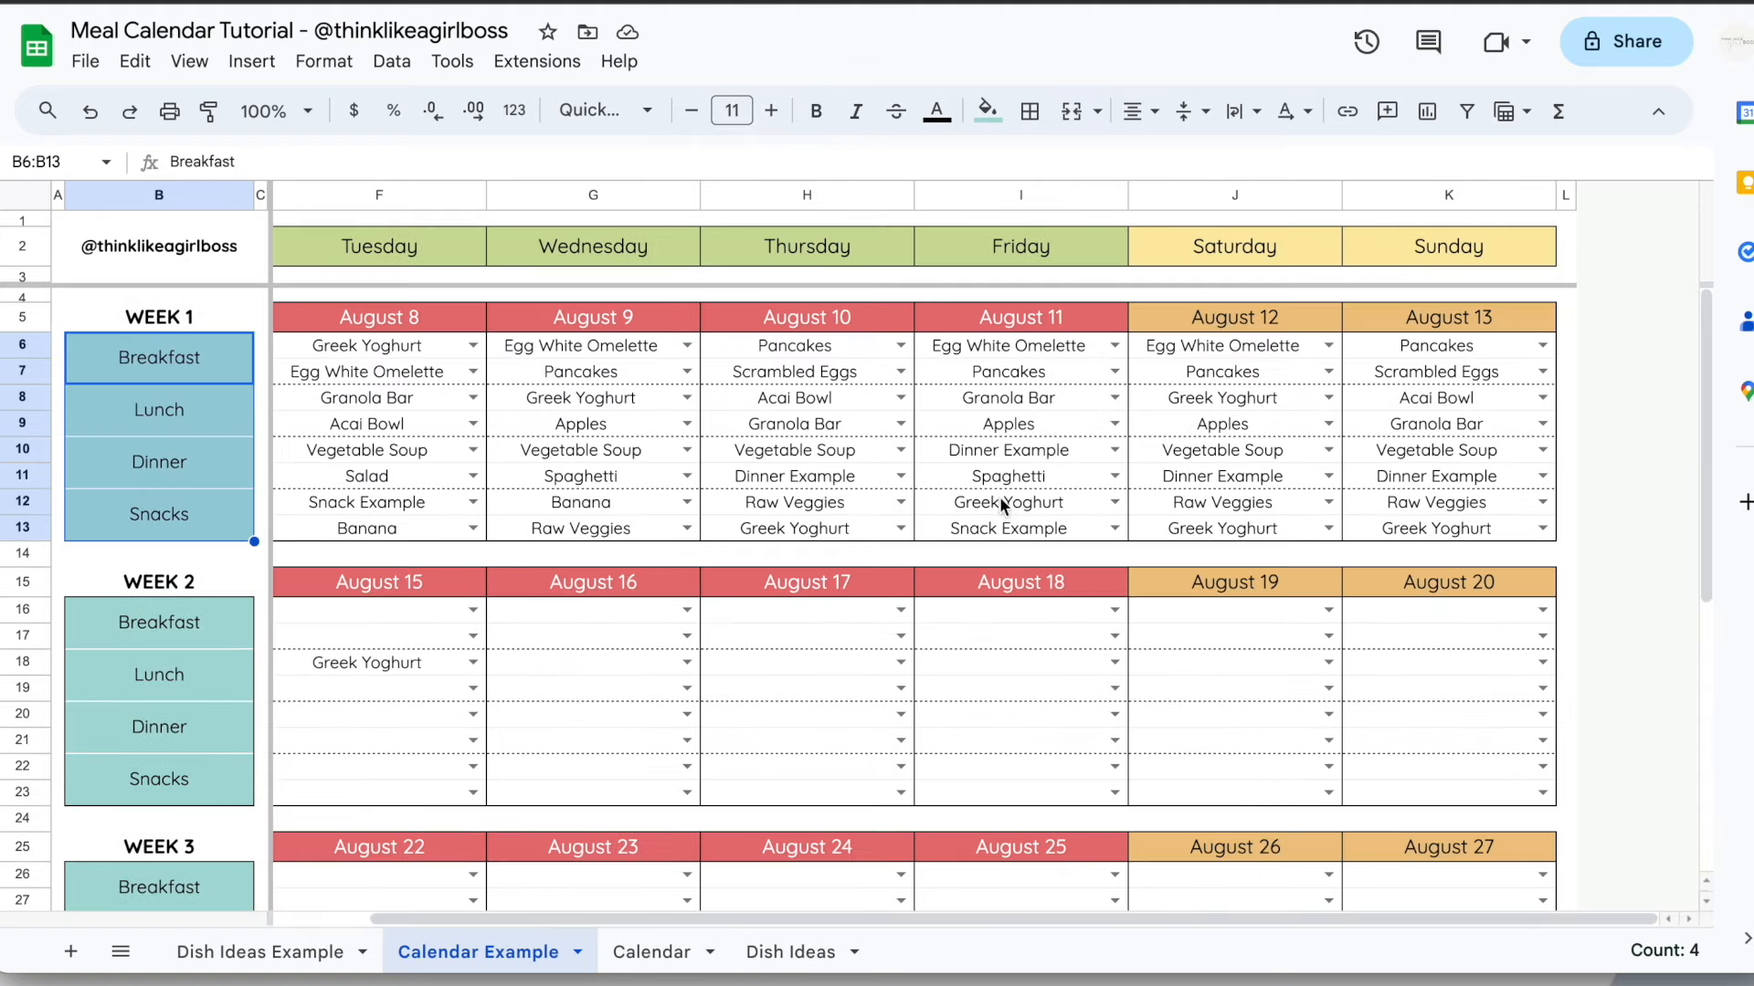
Examine the weekday and weekend header colours on the Calendar Example sheet
drag(1262, 249, 1384, 386)
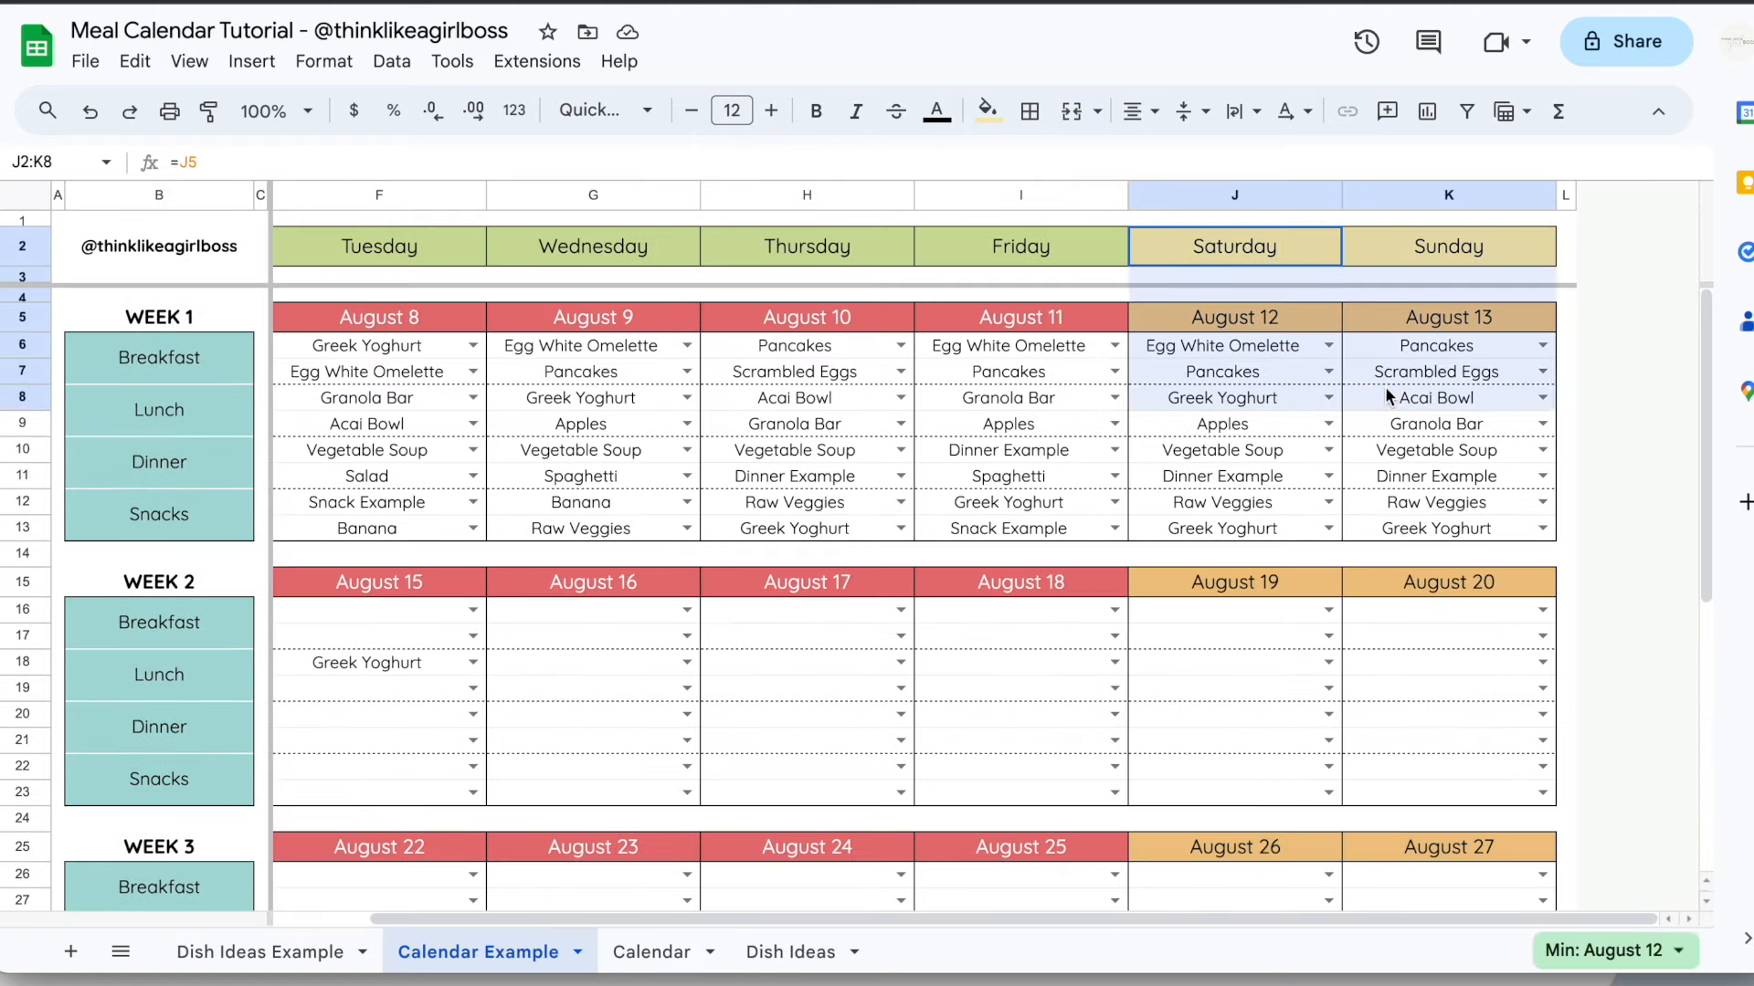
click(1316, 351)
scroll(1315, 354, left, 3)
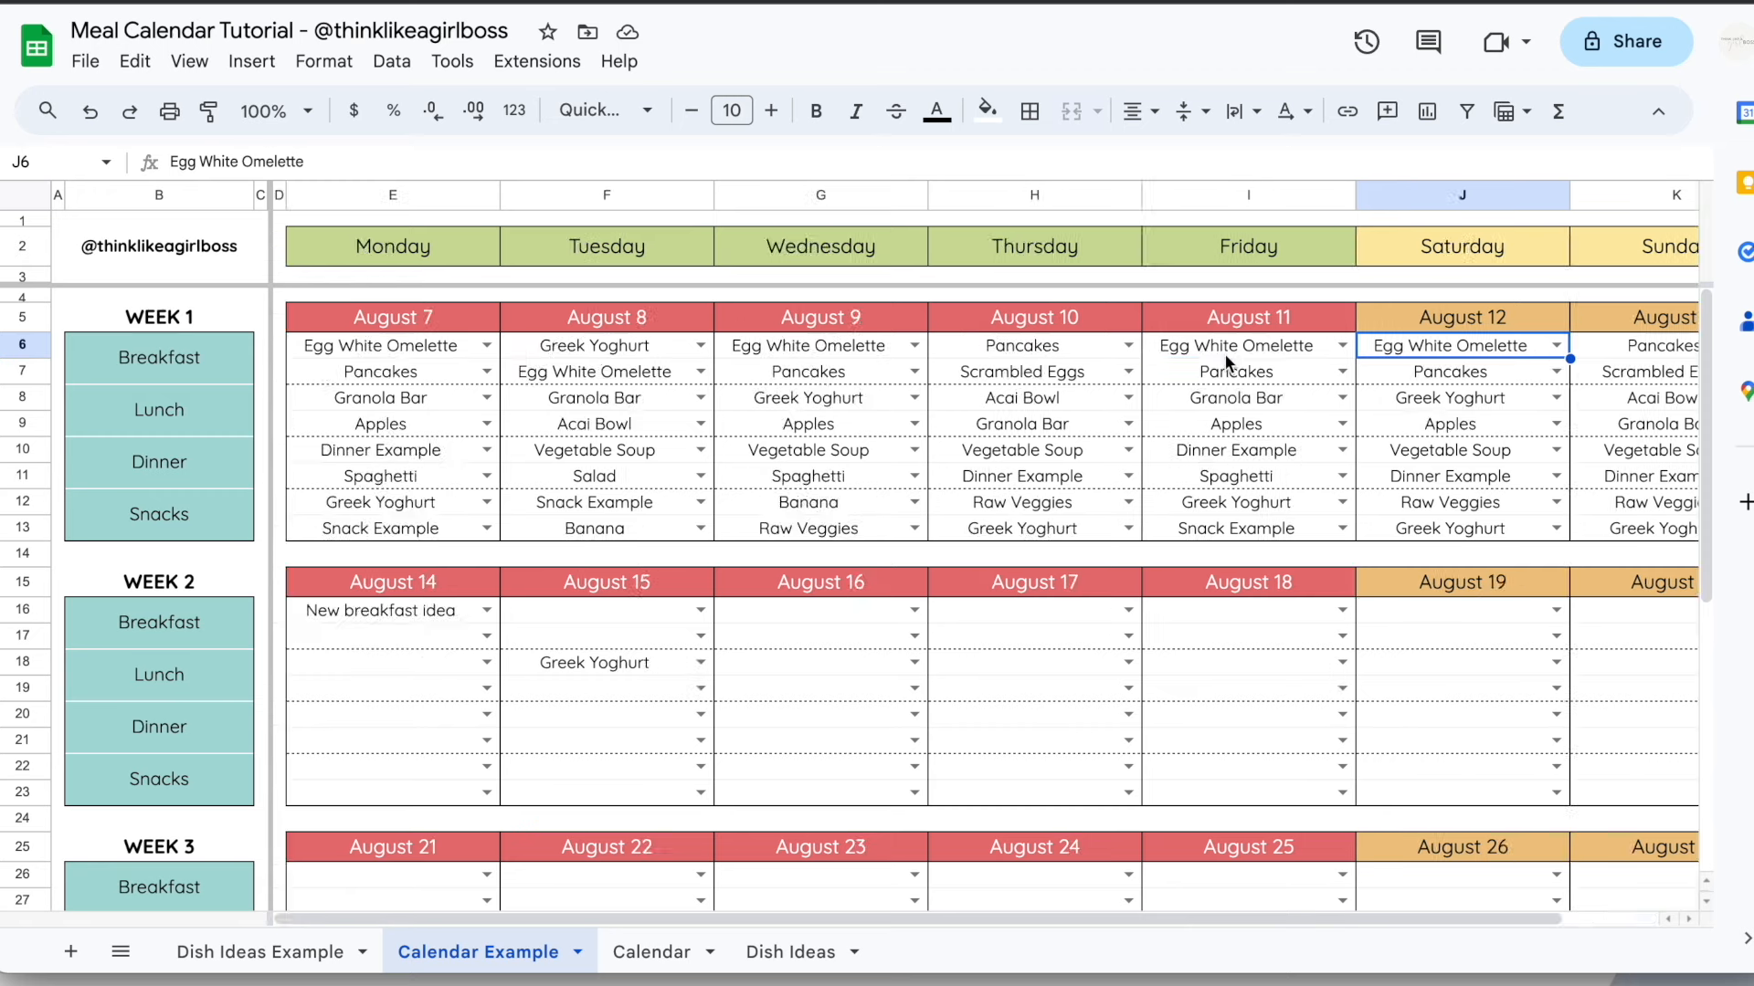
click(338, 258)
scroll(1211, 391, right, 3)
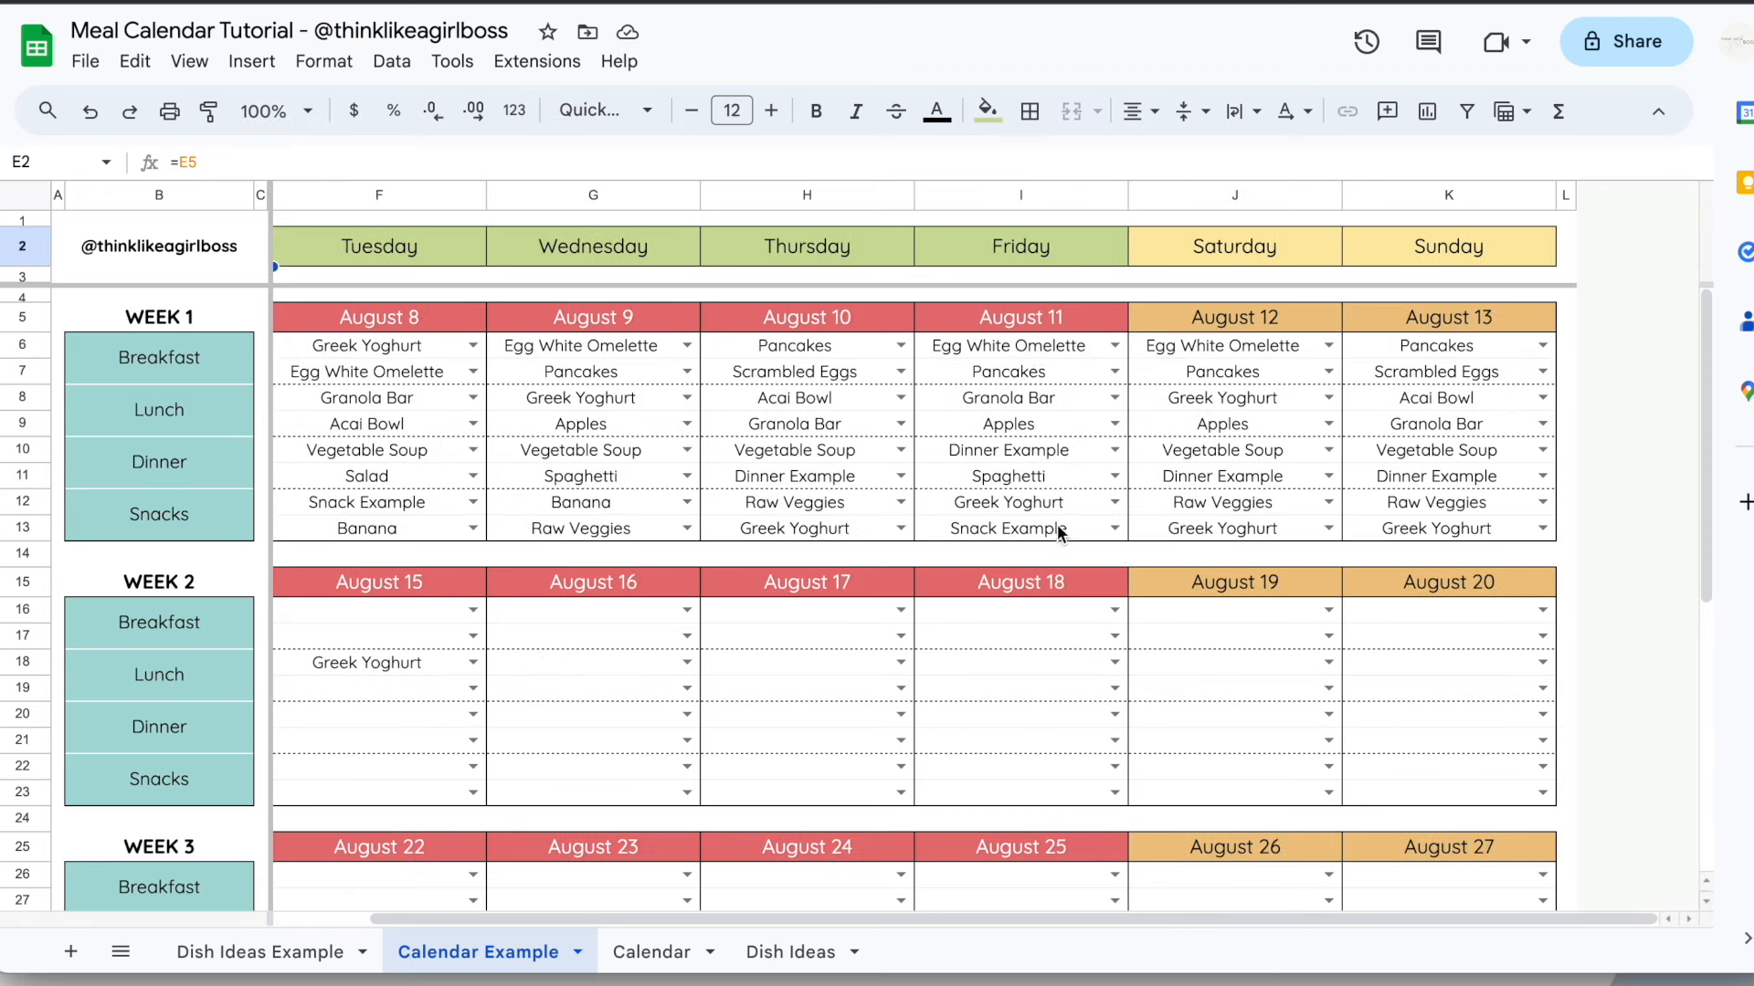
Change the Calendar sheet's start date in E5 to August 21, 2023
click(651, 952)
double_click(414, 315)
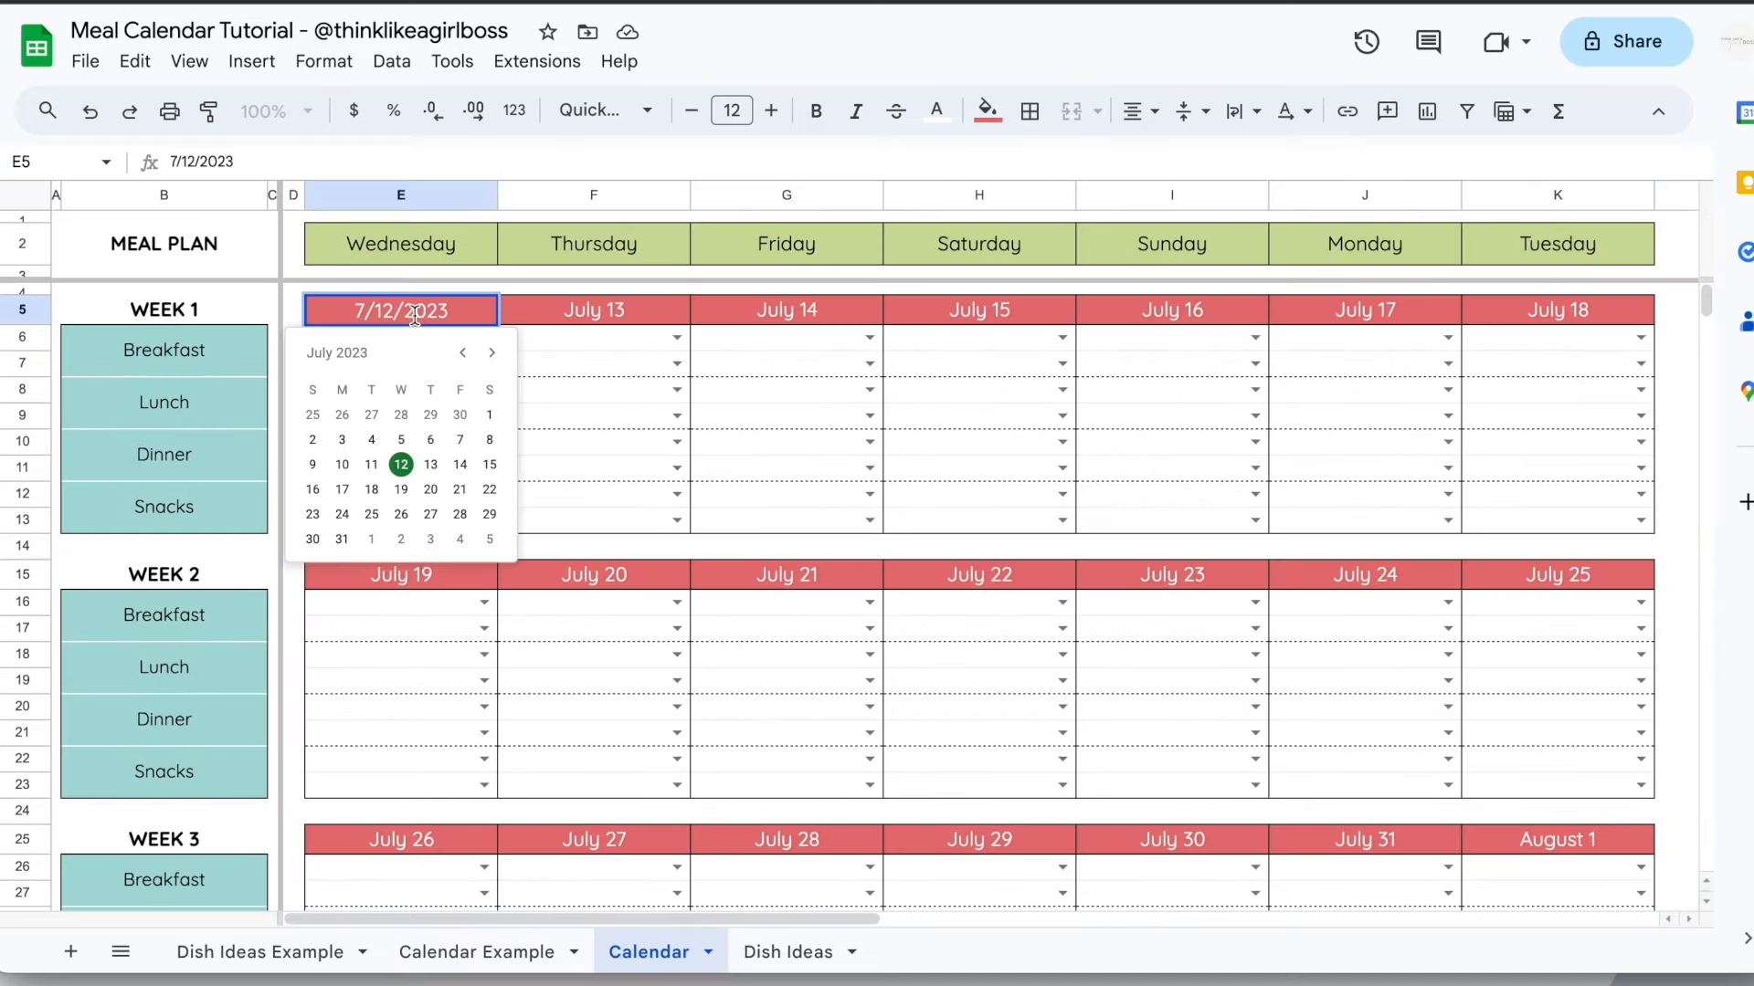
click(491, 352)
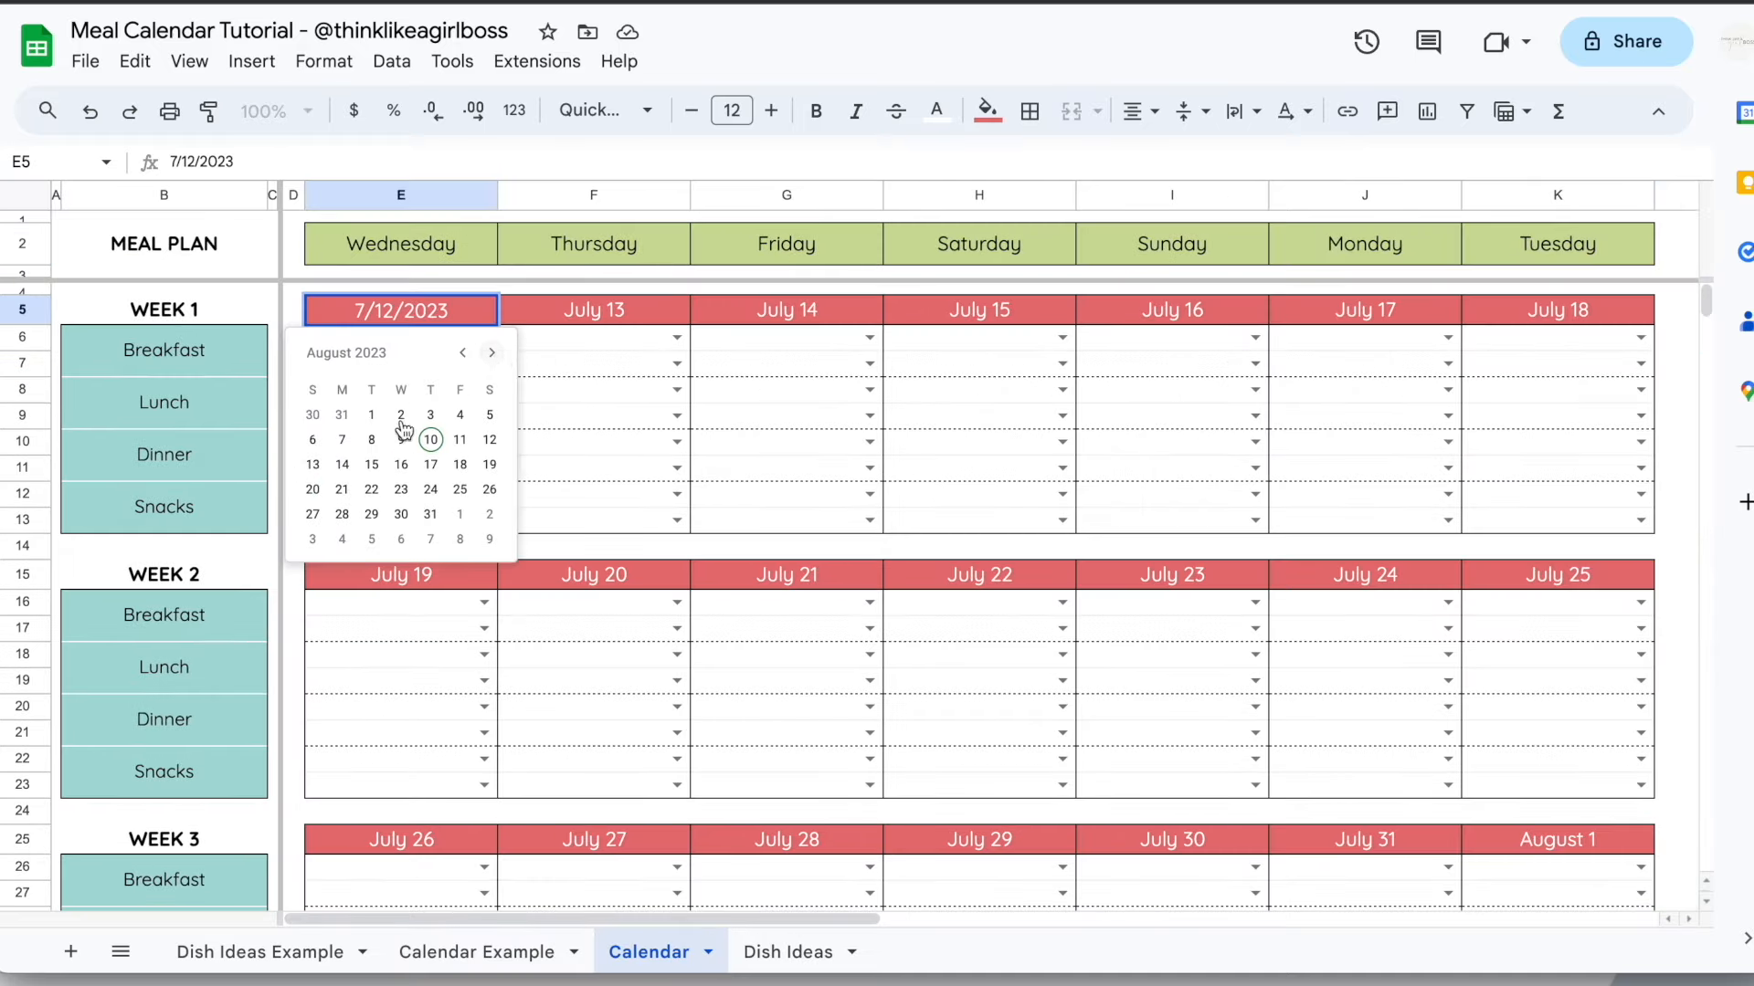
click(341, 489)
scroll(639, 548, right, 1)
Fill the Saturday and Sunday day headers in J2:K2 of the Calendar sheet with the custom light yellow
click(494, 952)
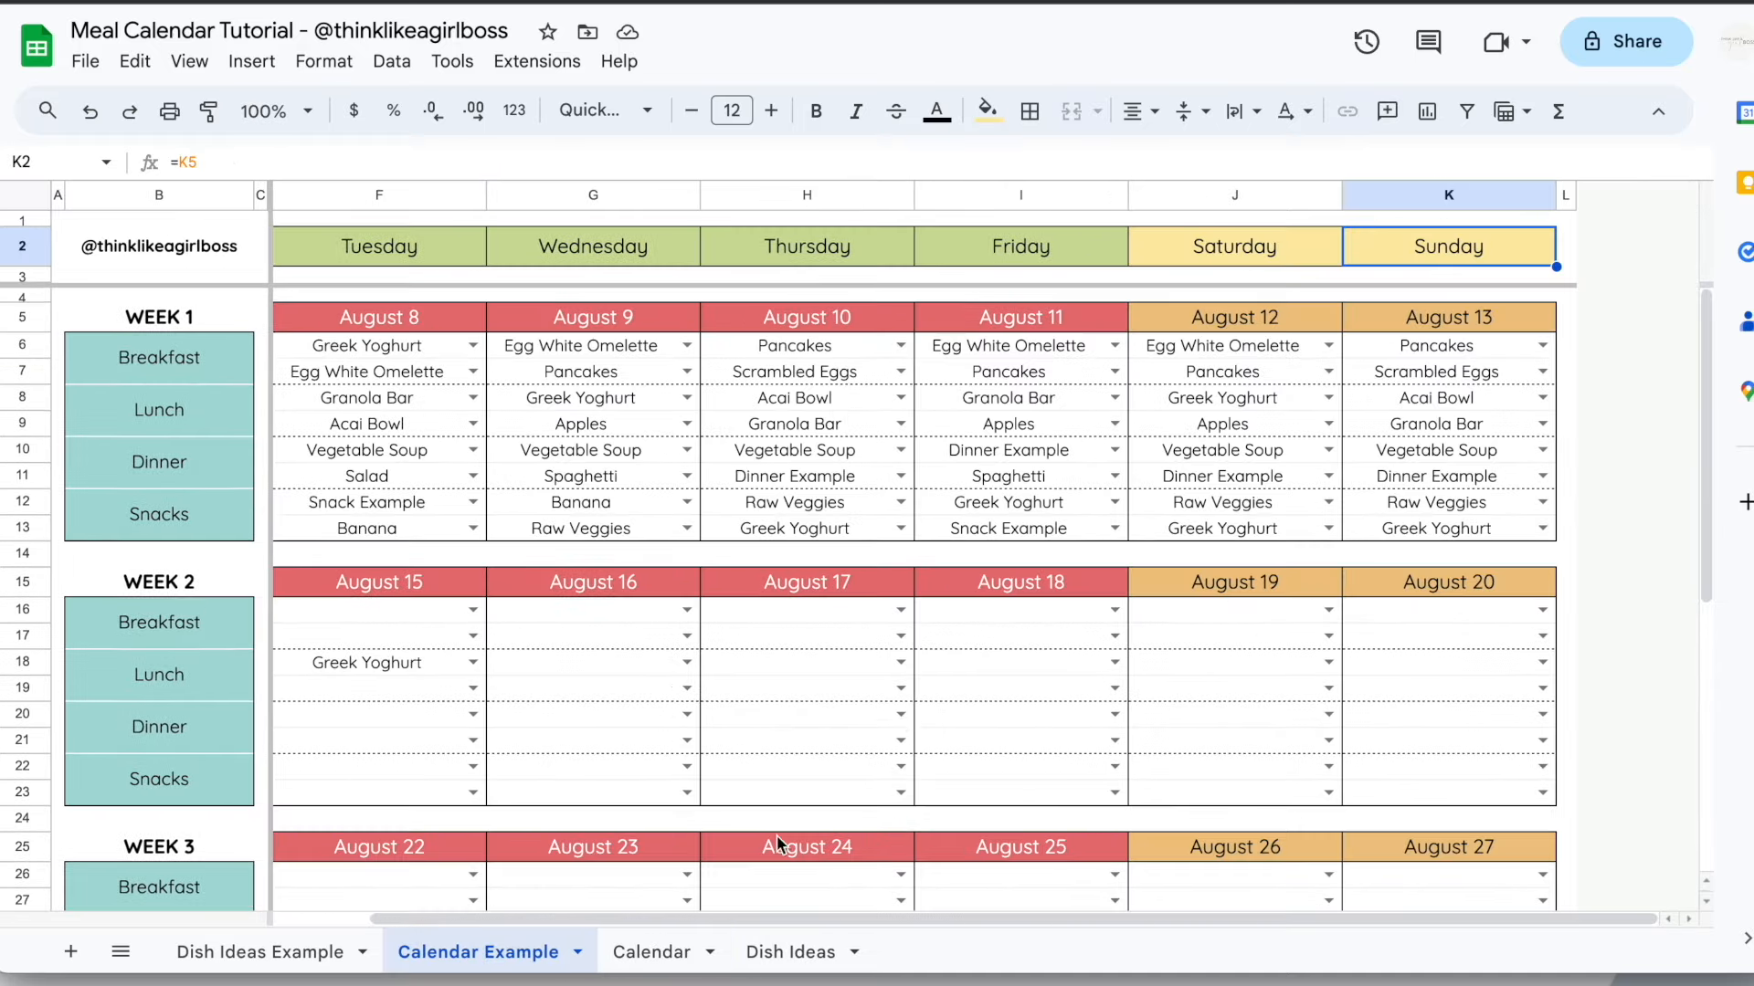
click(663, 948)
drag(1171, 247, 1317, 251)
click(1466, 363)
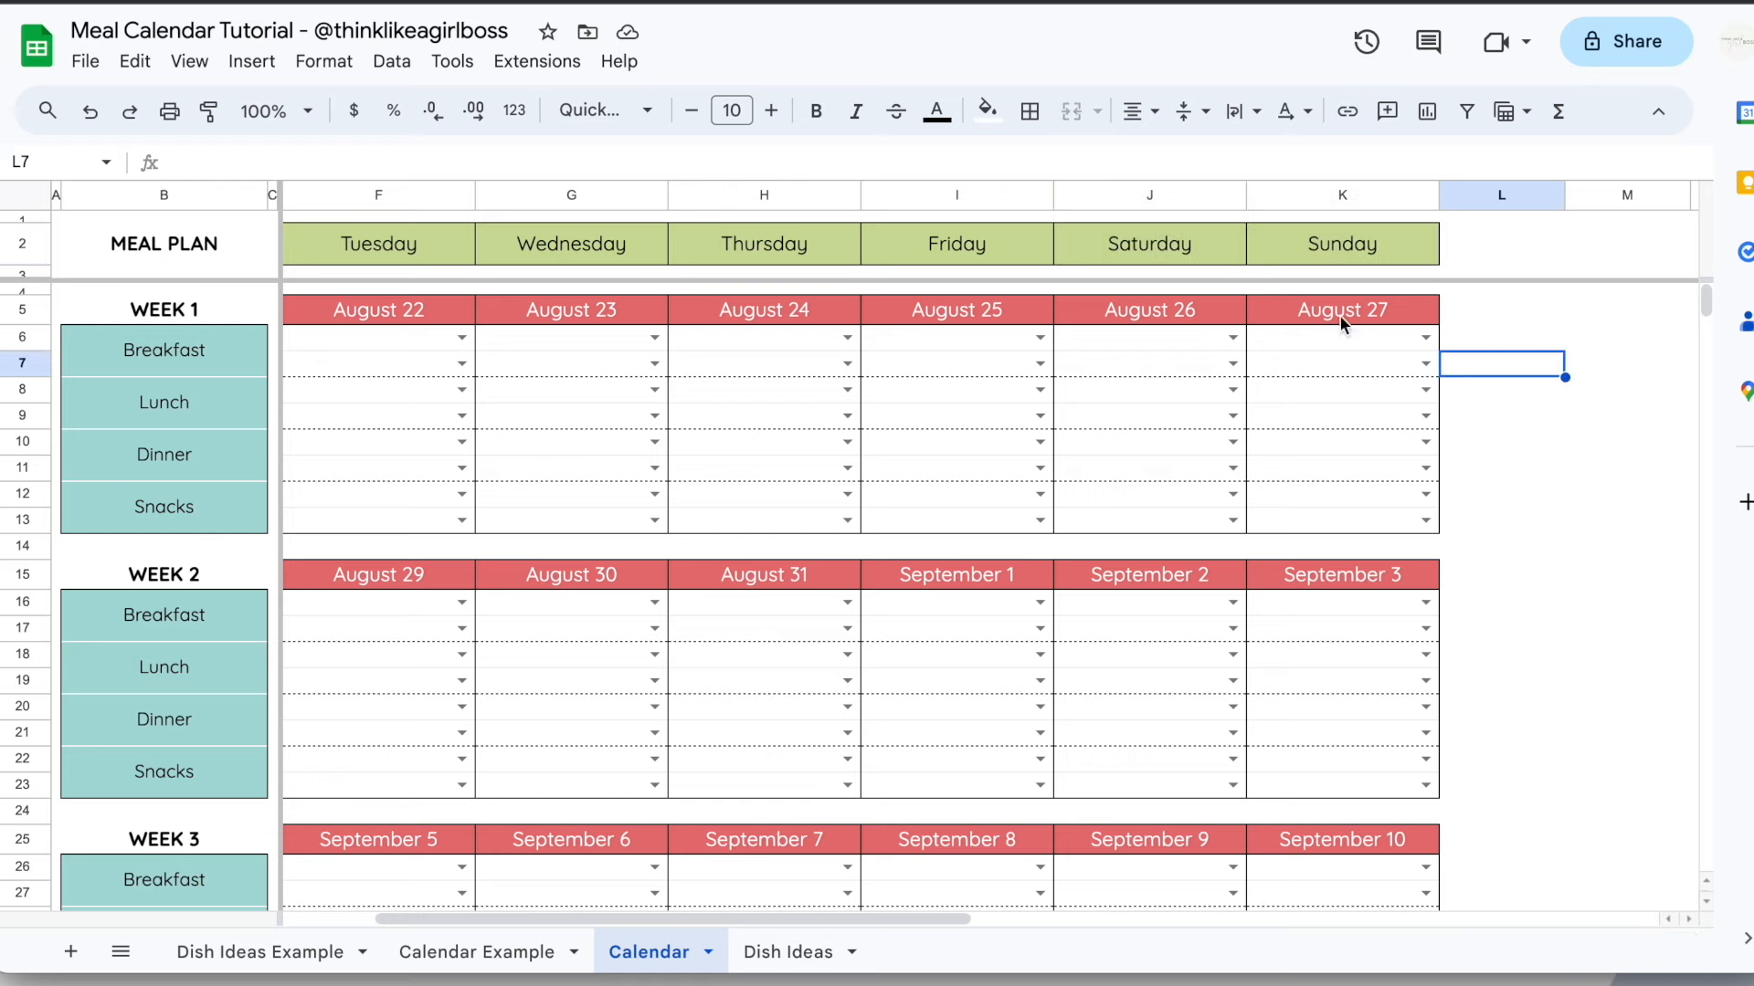
drag(1184, 249, 1335, 253)
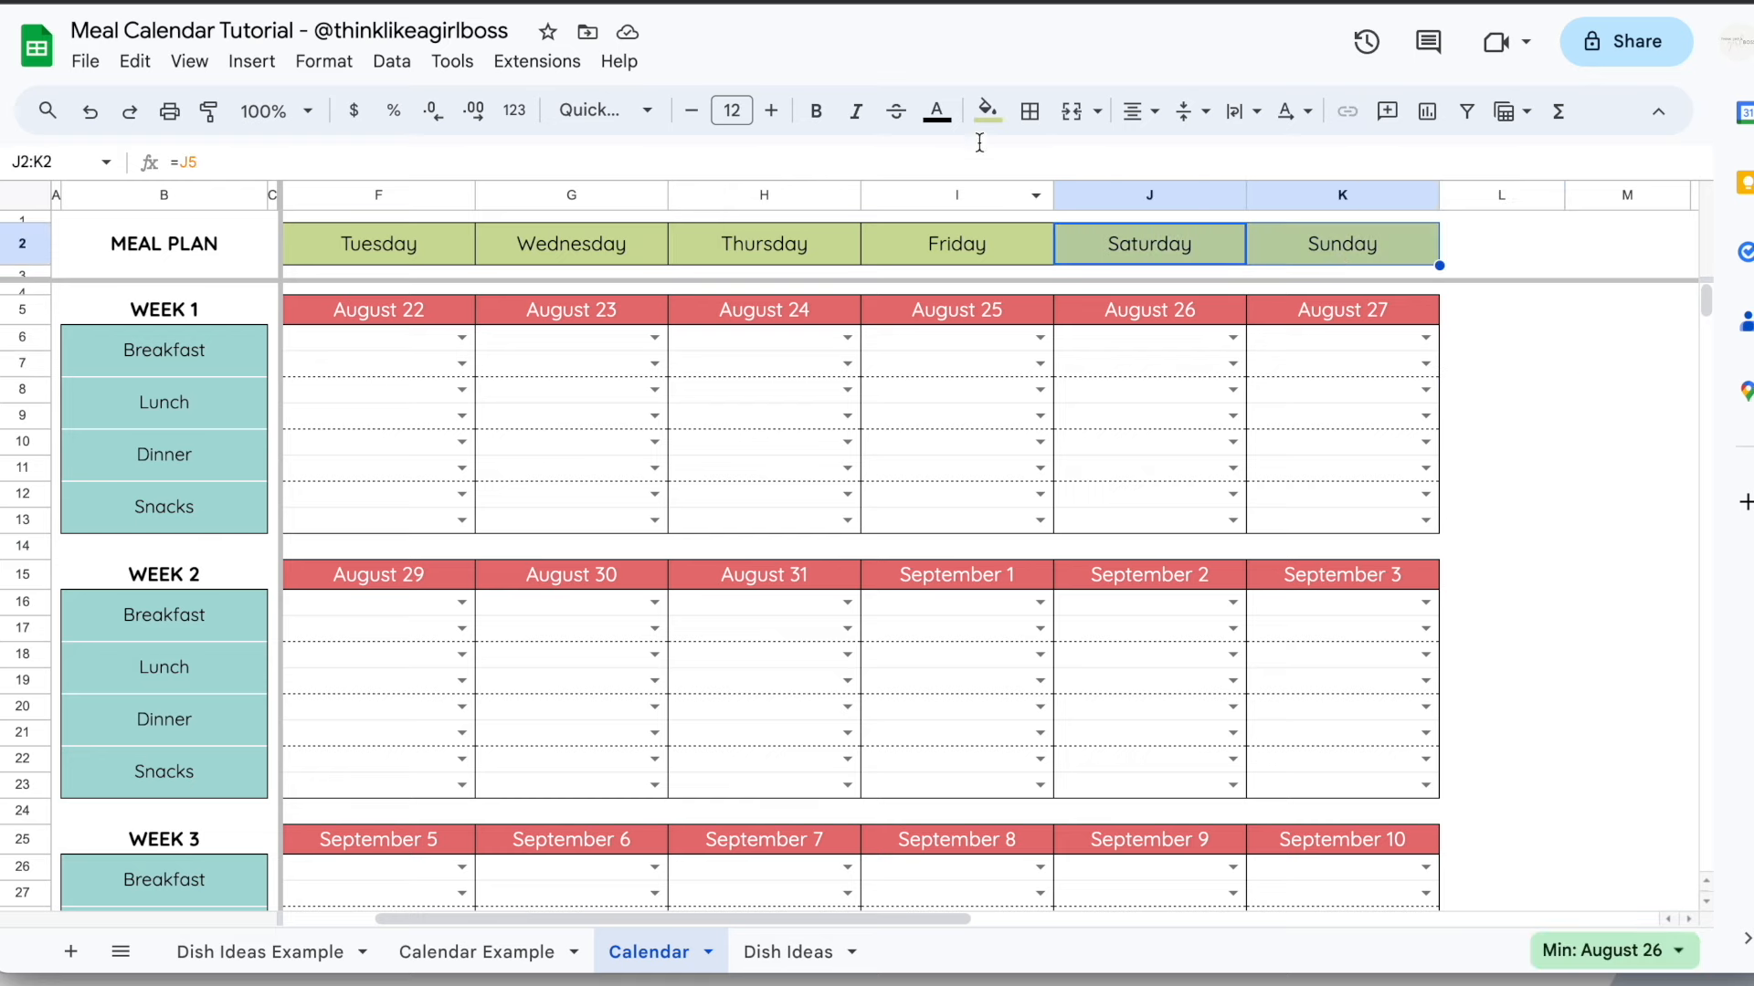
click(988, 111)
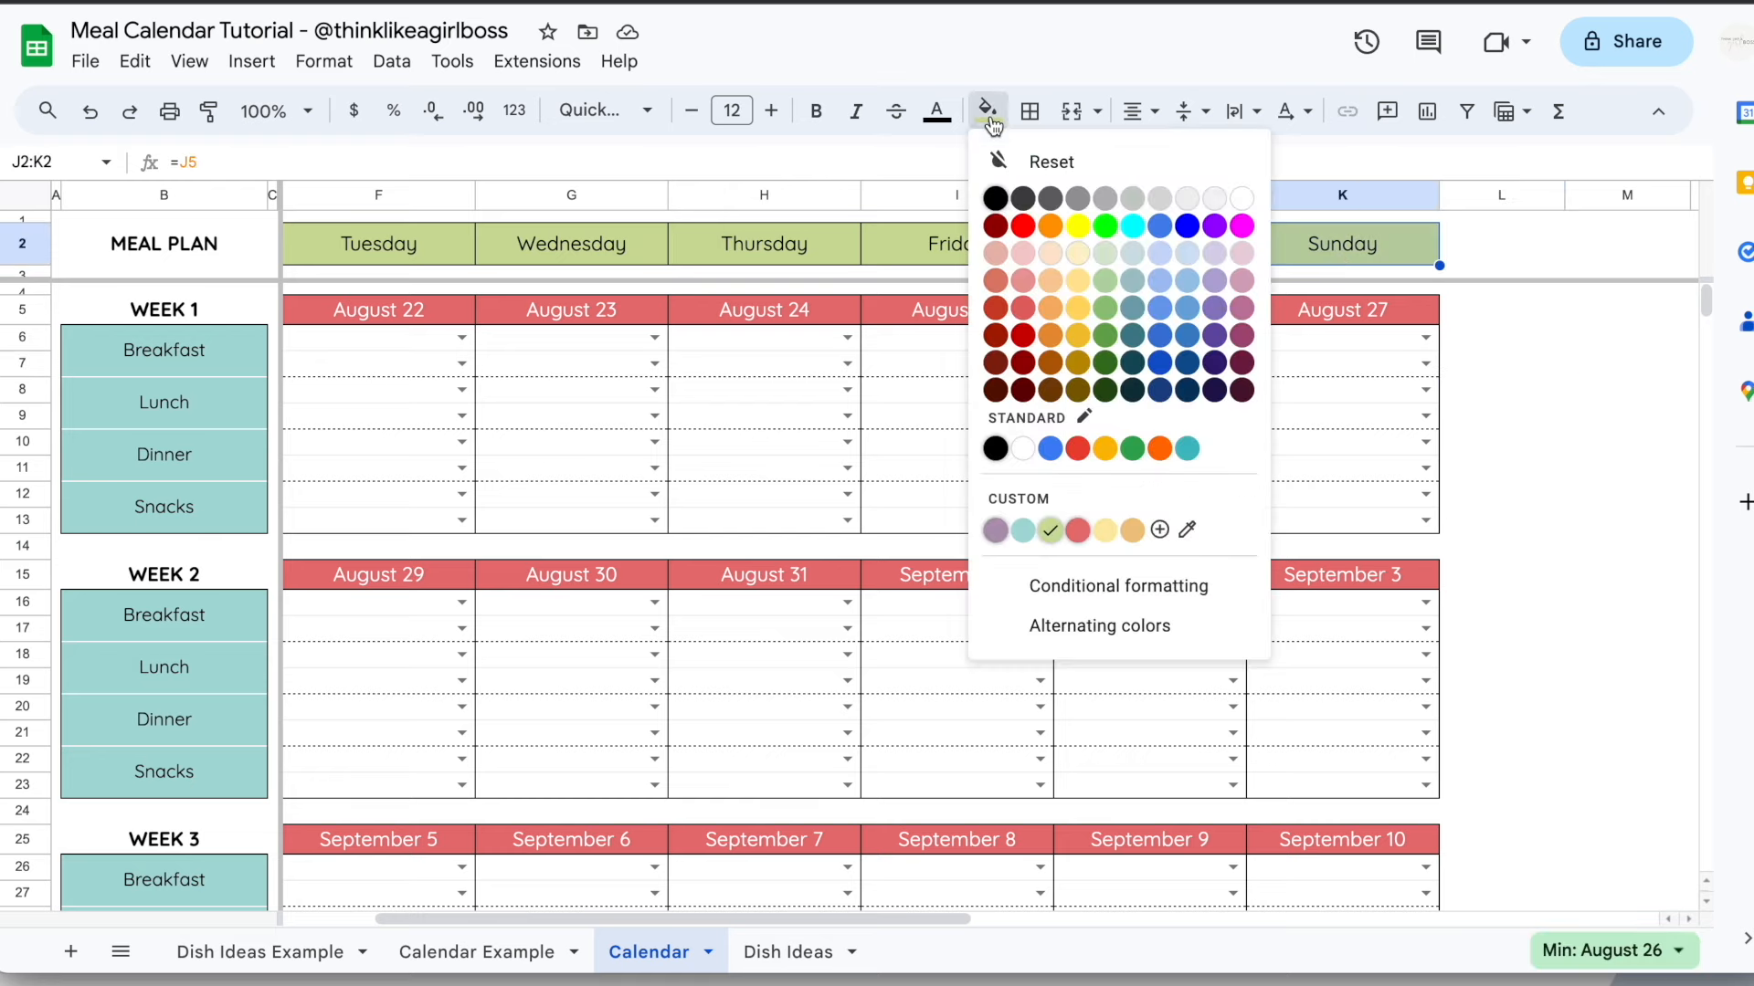
click(1108, 532)
click(1502, 442)
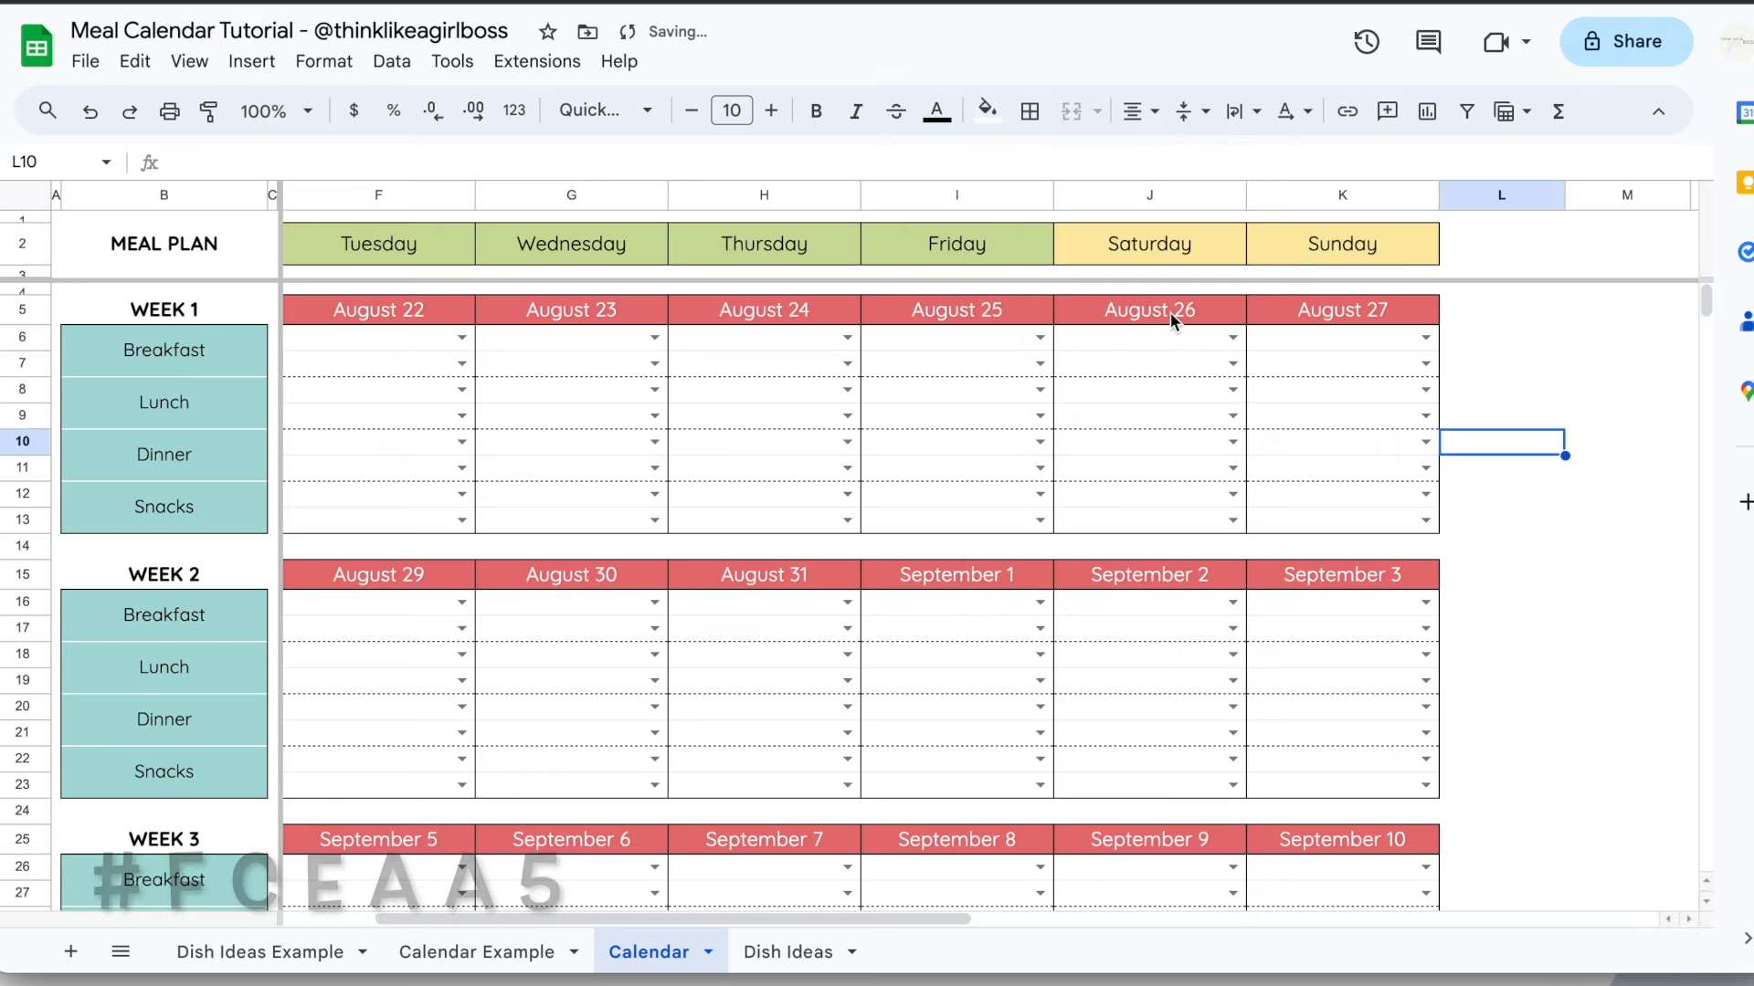
Fill the Week 1 weekend date cells J5:K5 with the custom light orange and make their text black
drag(1162, 318, 1315, 310)
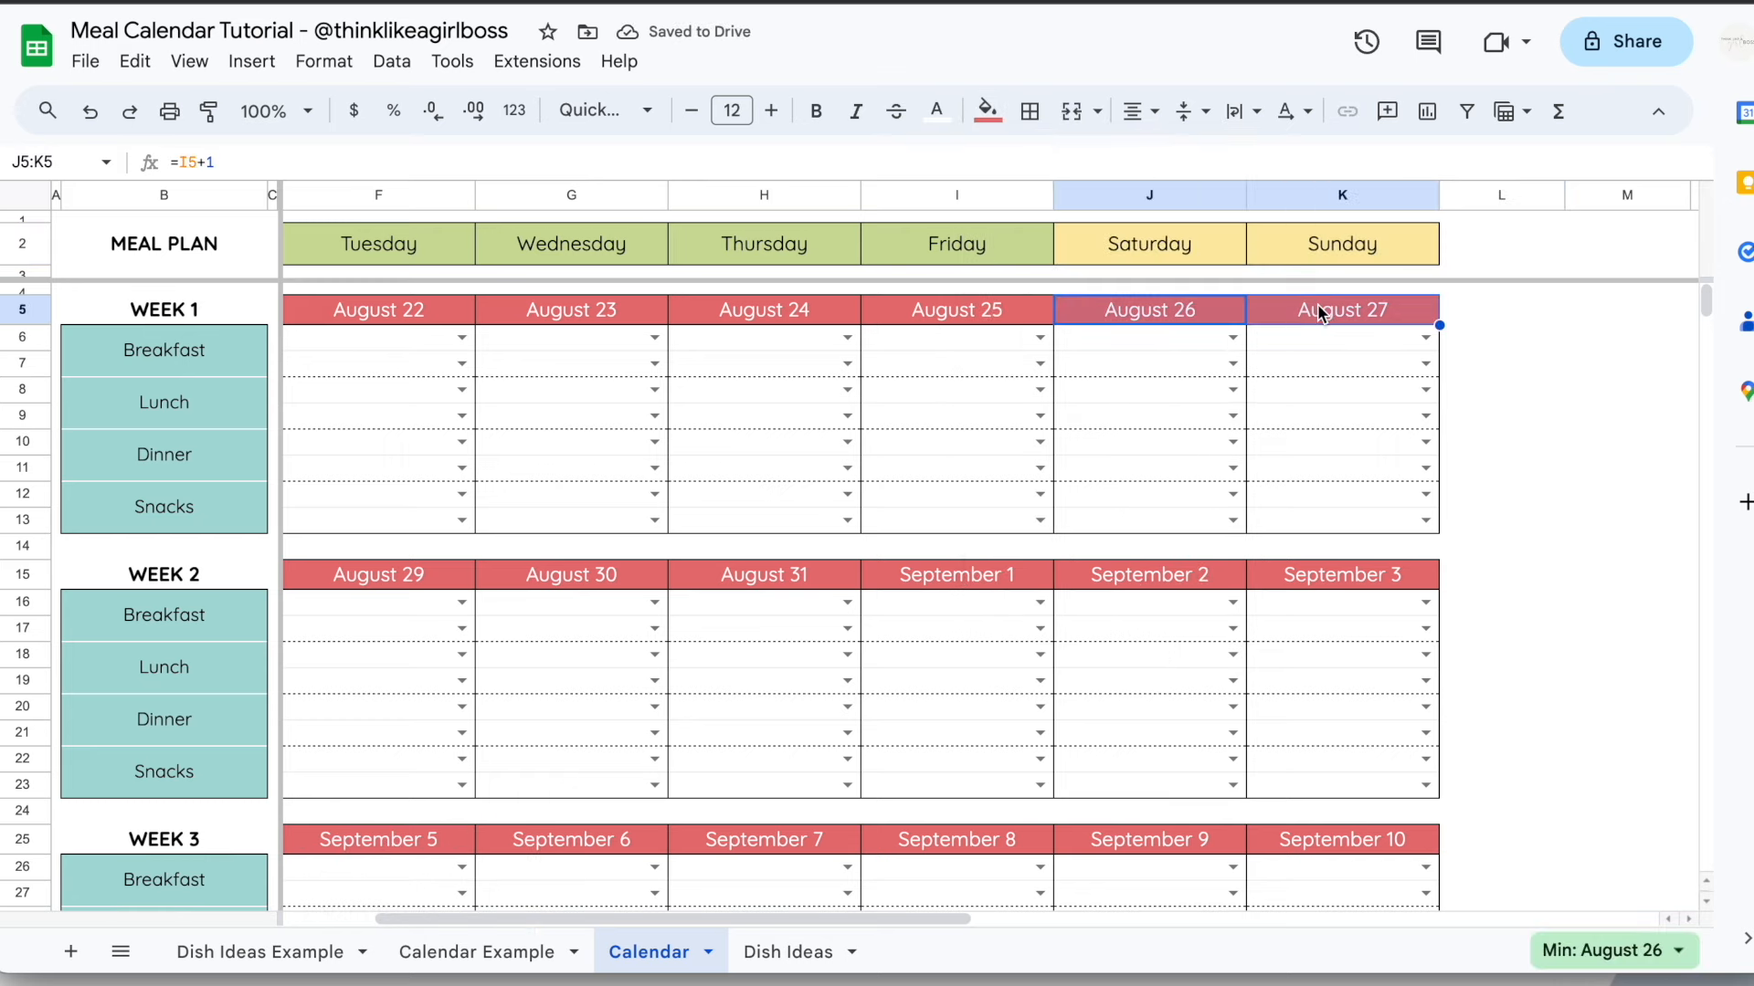
click(1000, 117)
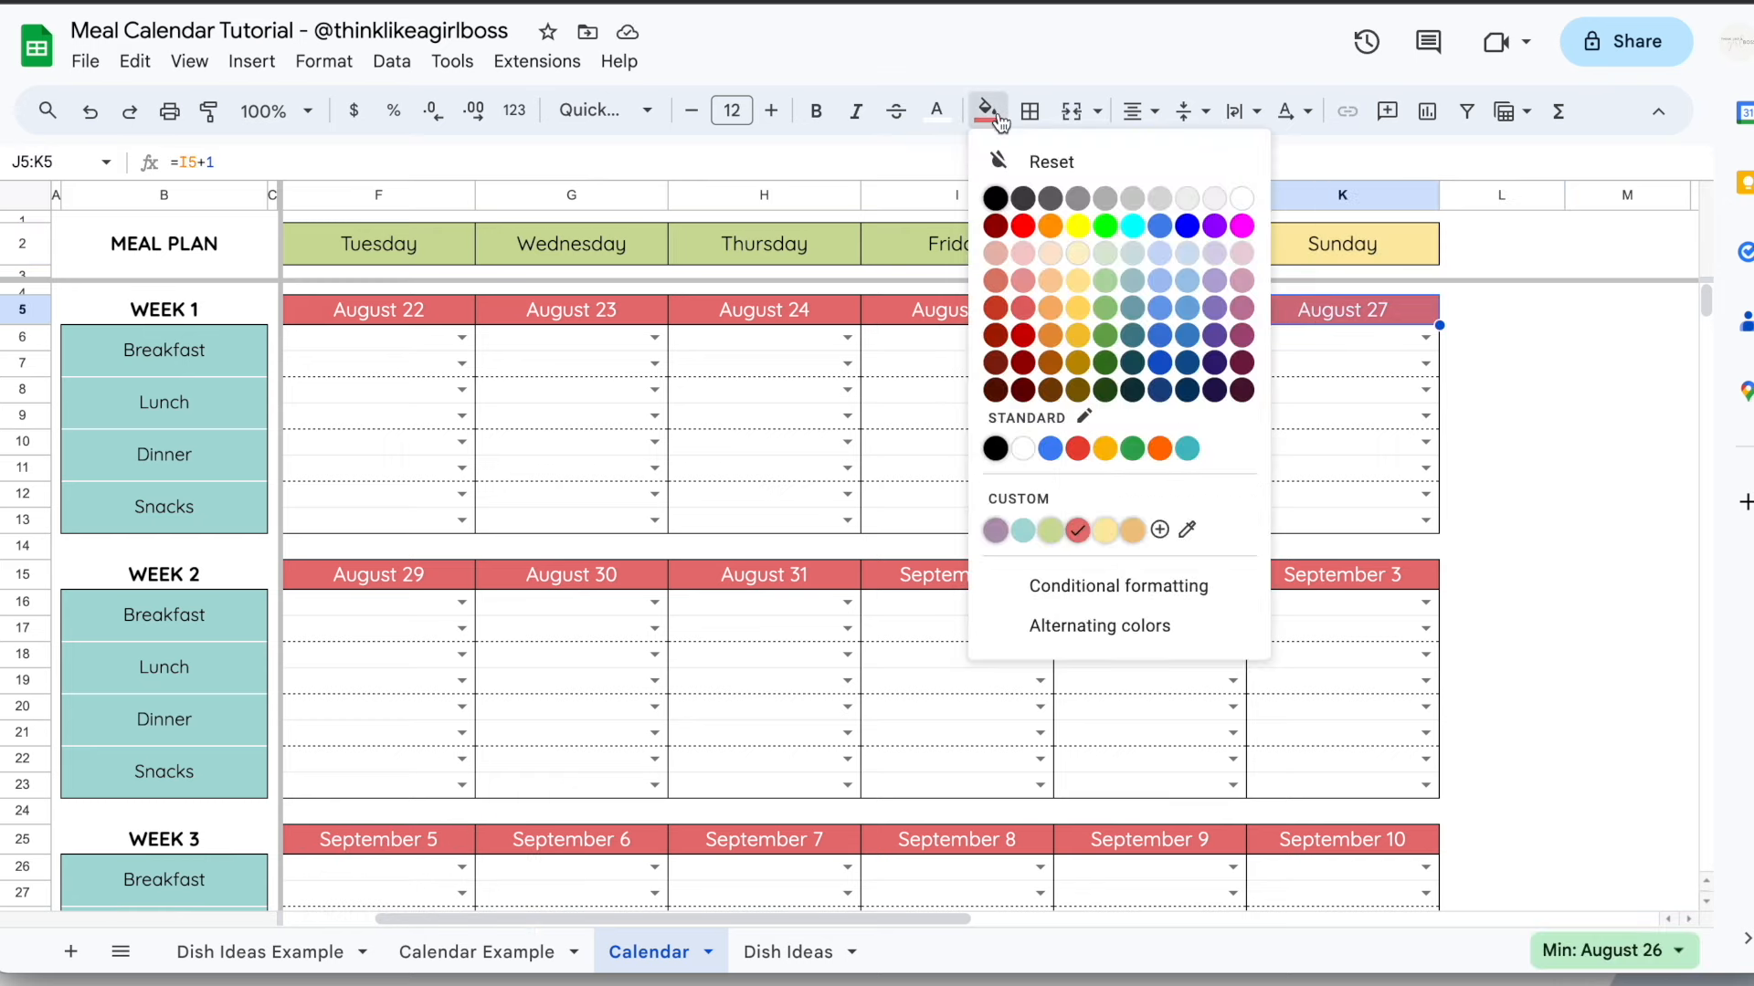
click(1133, 531)
click(1343, 338)
drag(1192, 318, 1279, 310)
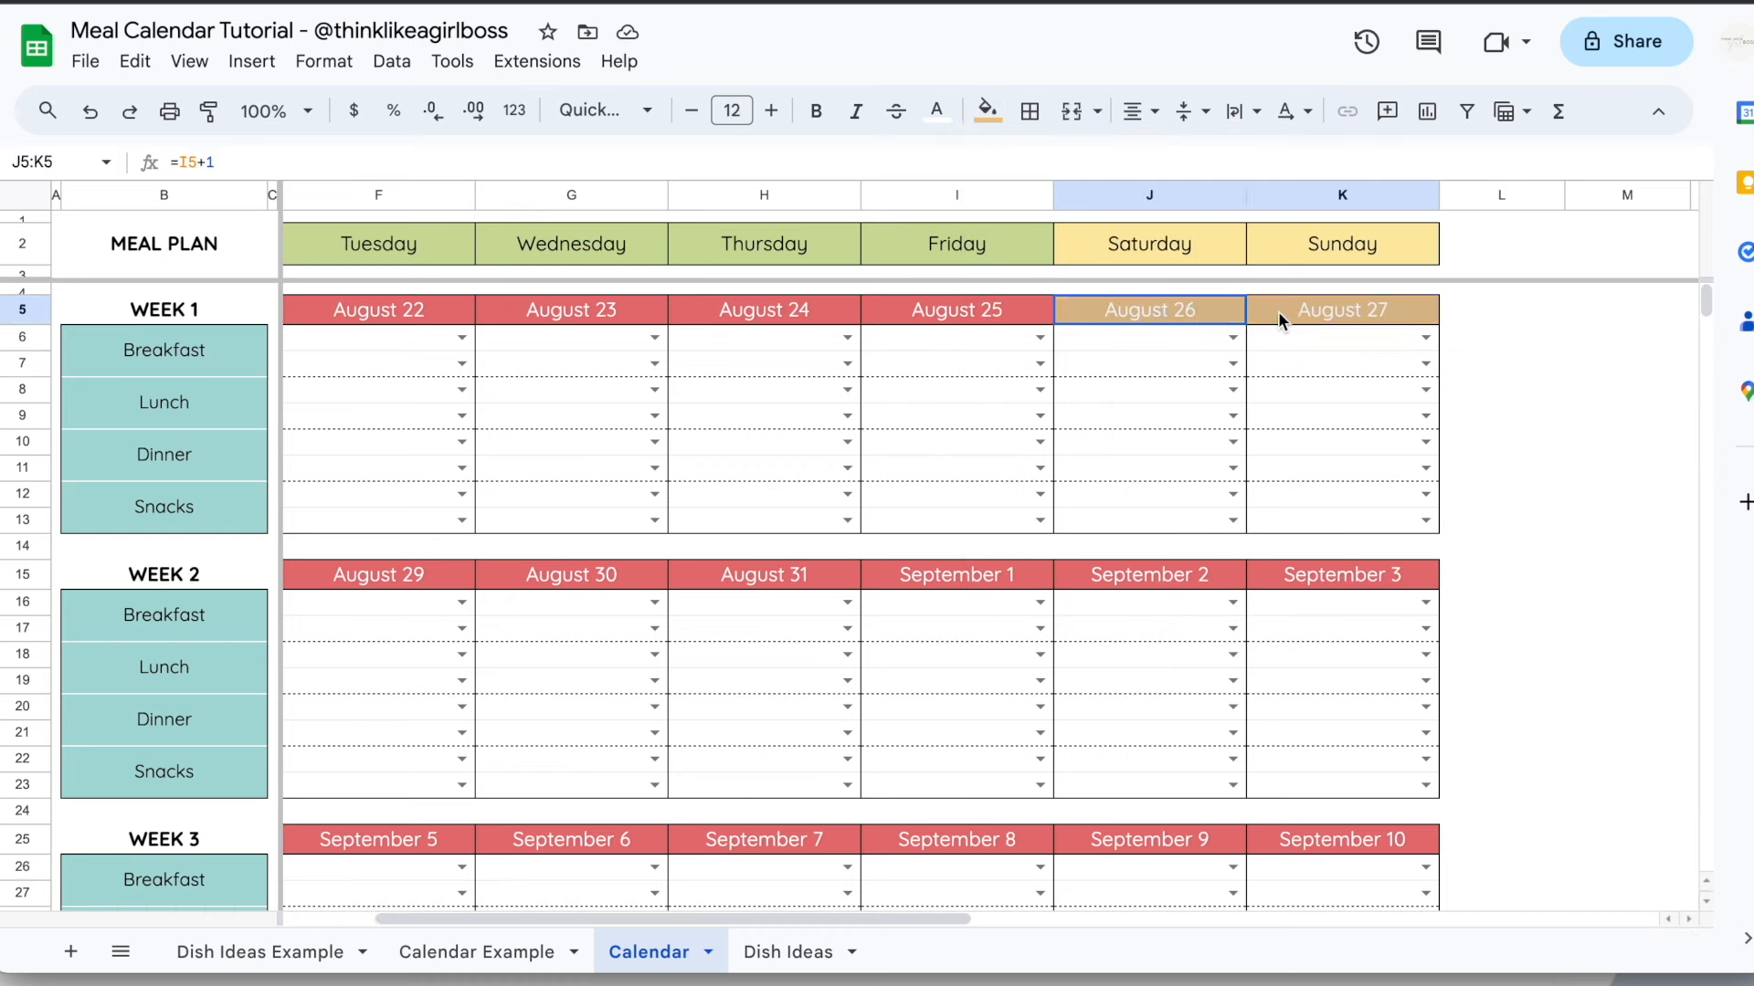
click(947, 116)
click(944, 198)
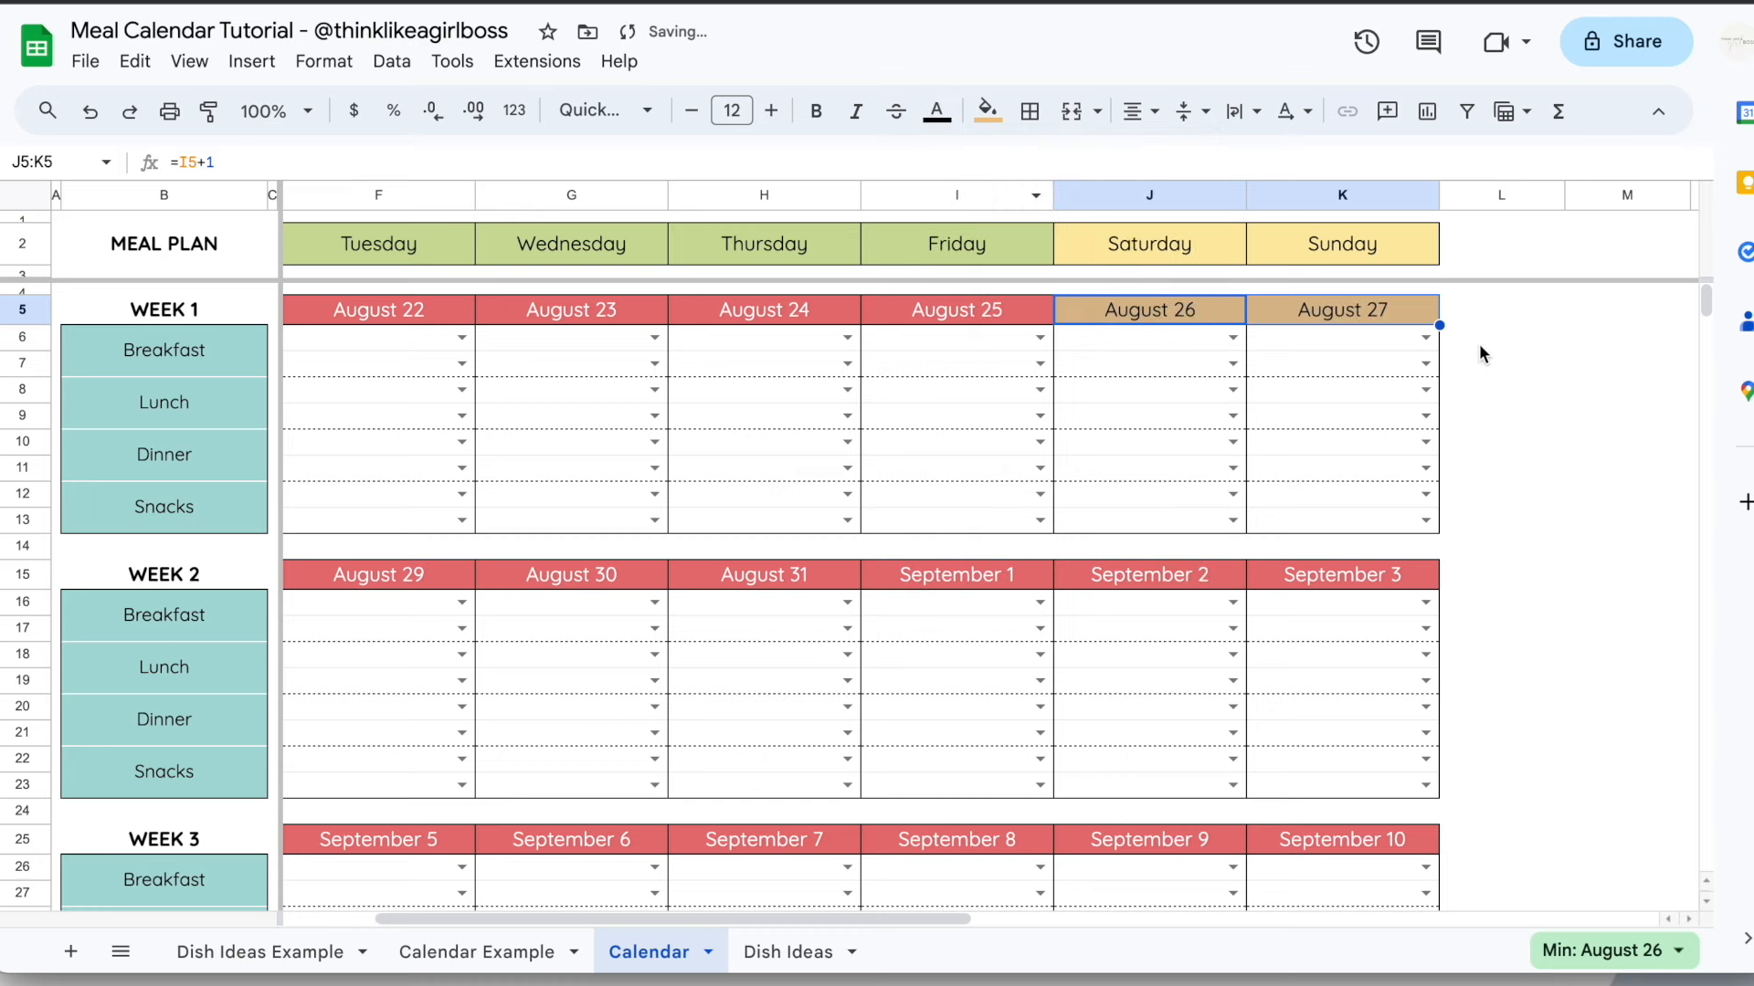
click(1532, 350)
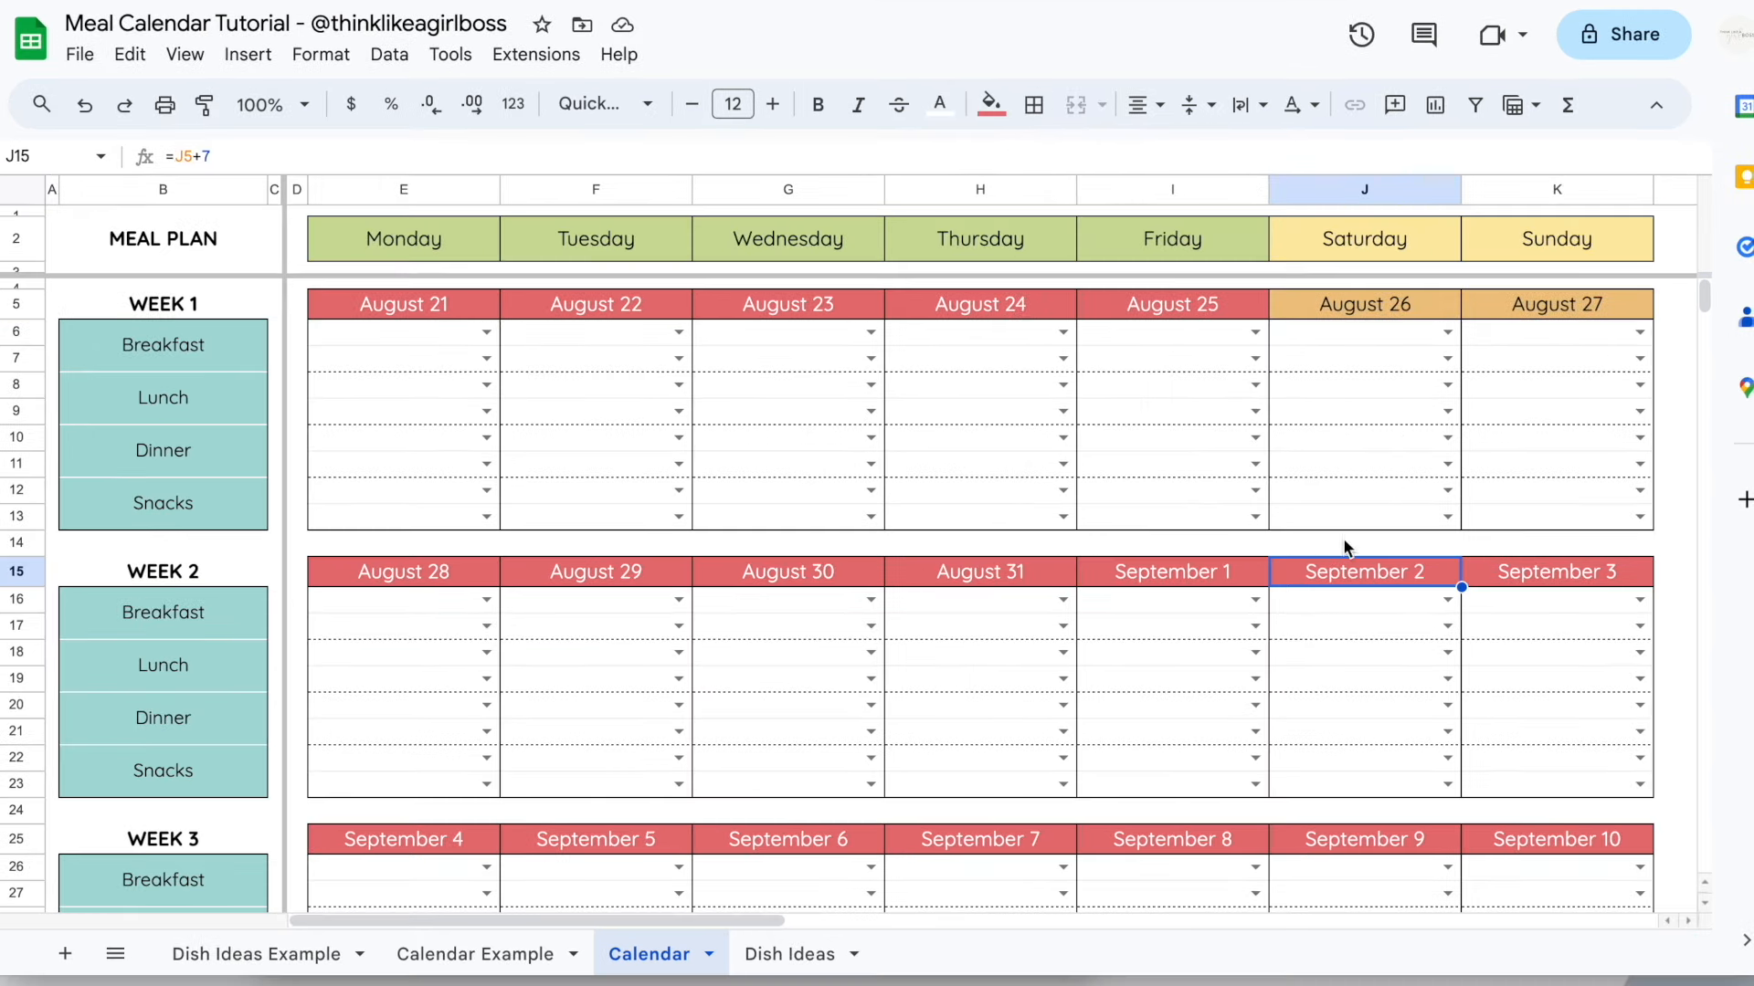
Copy the Week 1 weekend date cells J5:K5 onto the matching cells of weeks 2, 3 and 4, starting at J15, J25 and J35
click(1341, 826)
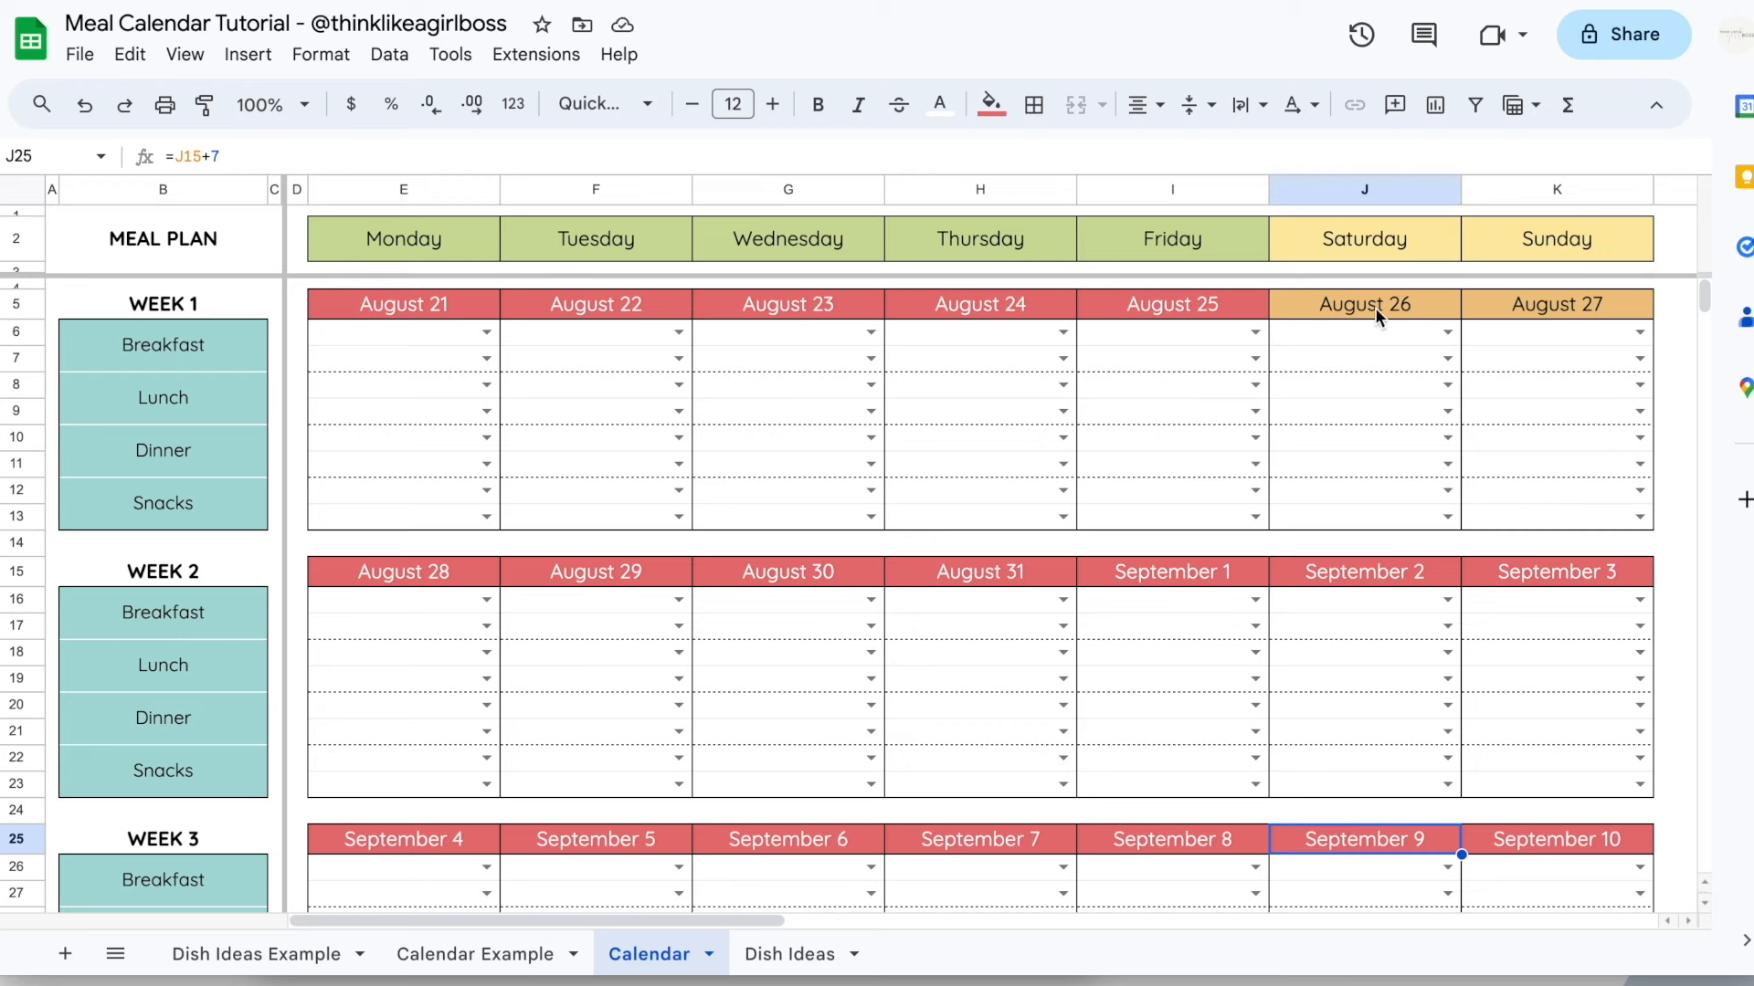
drag(1377, 313, 1498, 313)
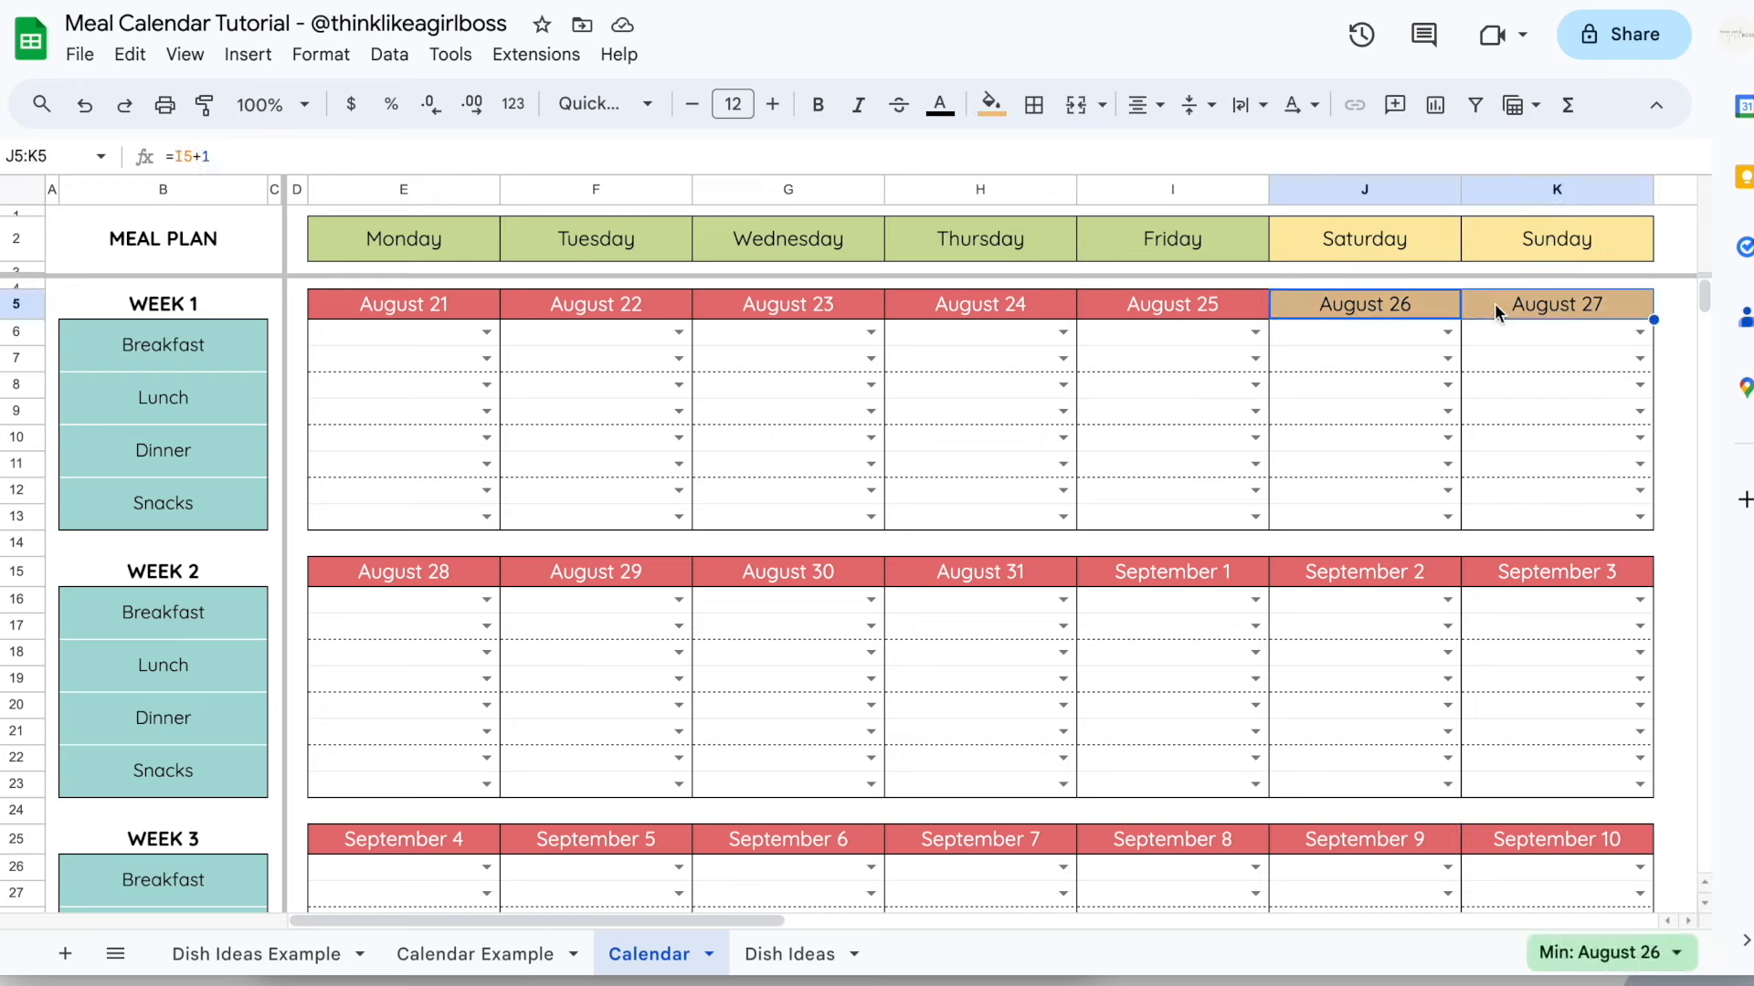
key(ctrl+c)
click(1352, 581)
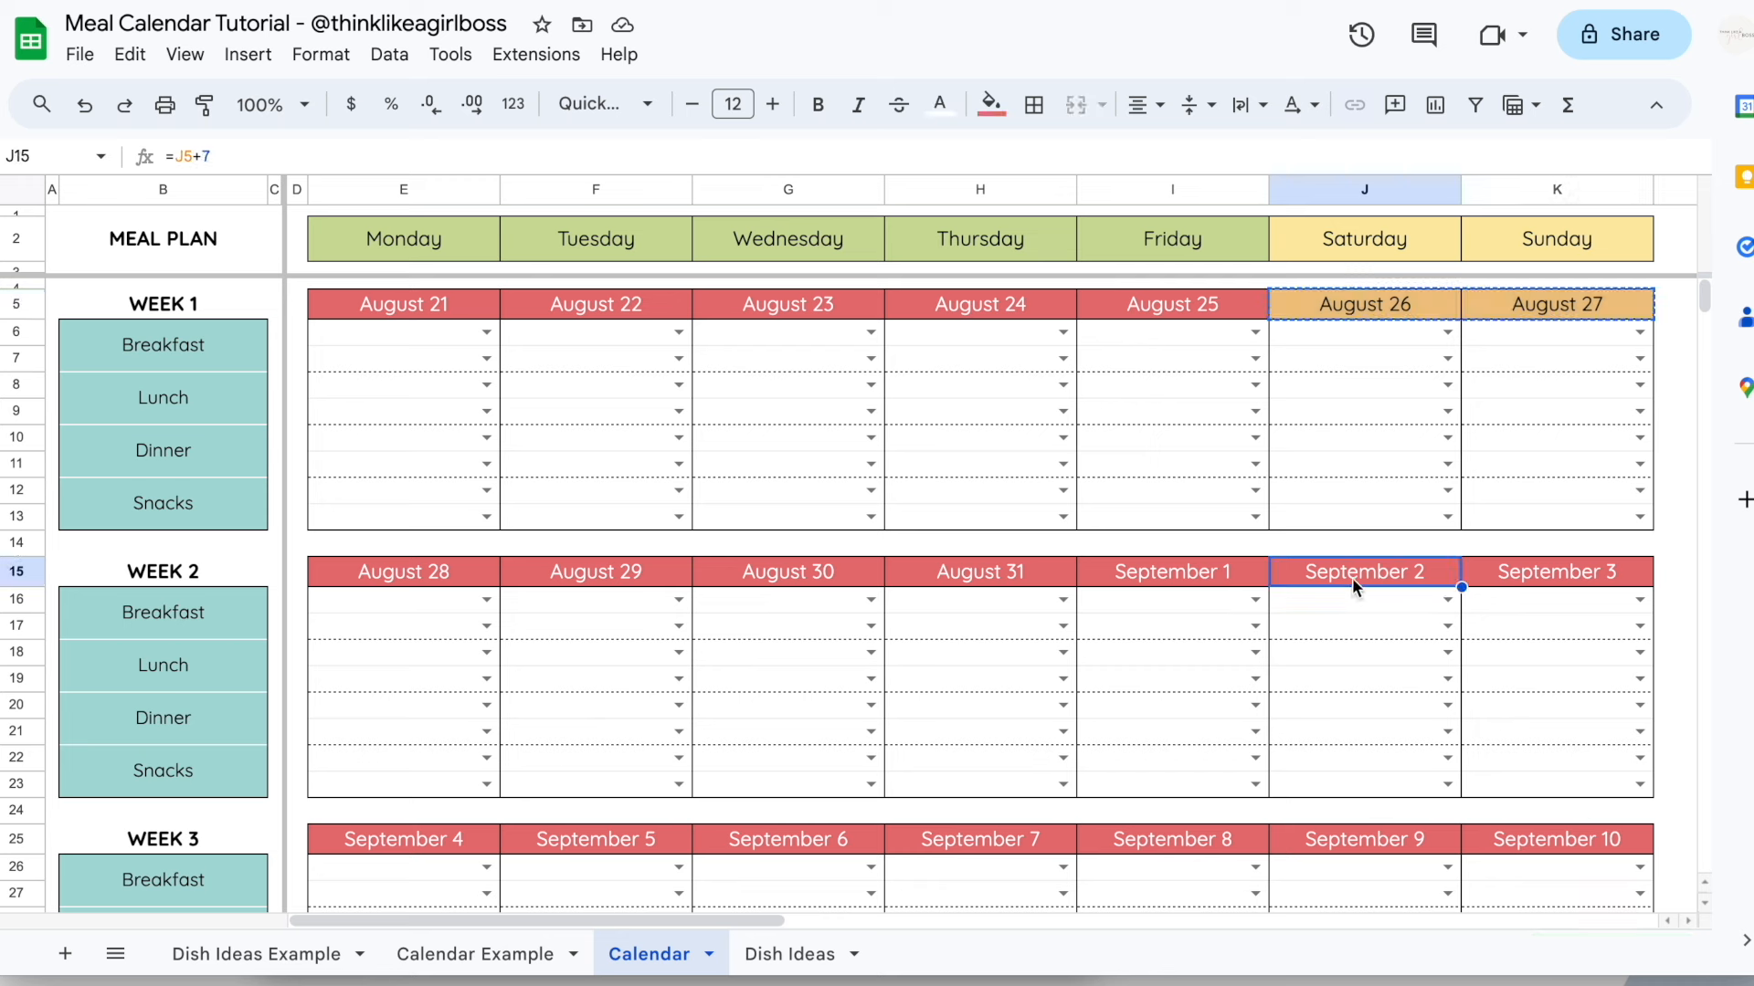
key(ctrl+v)
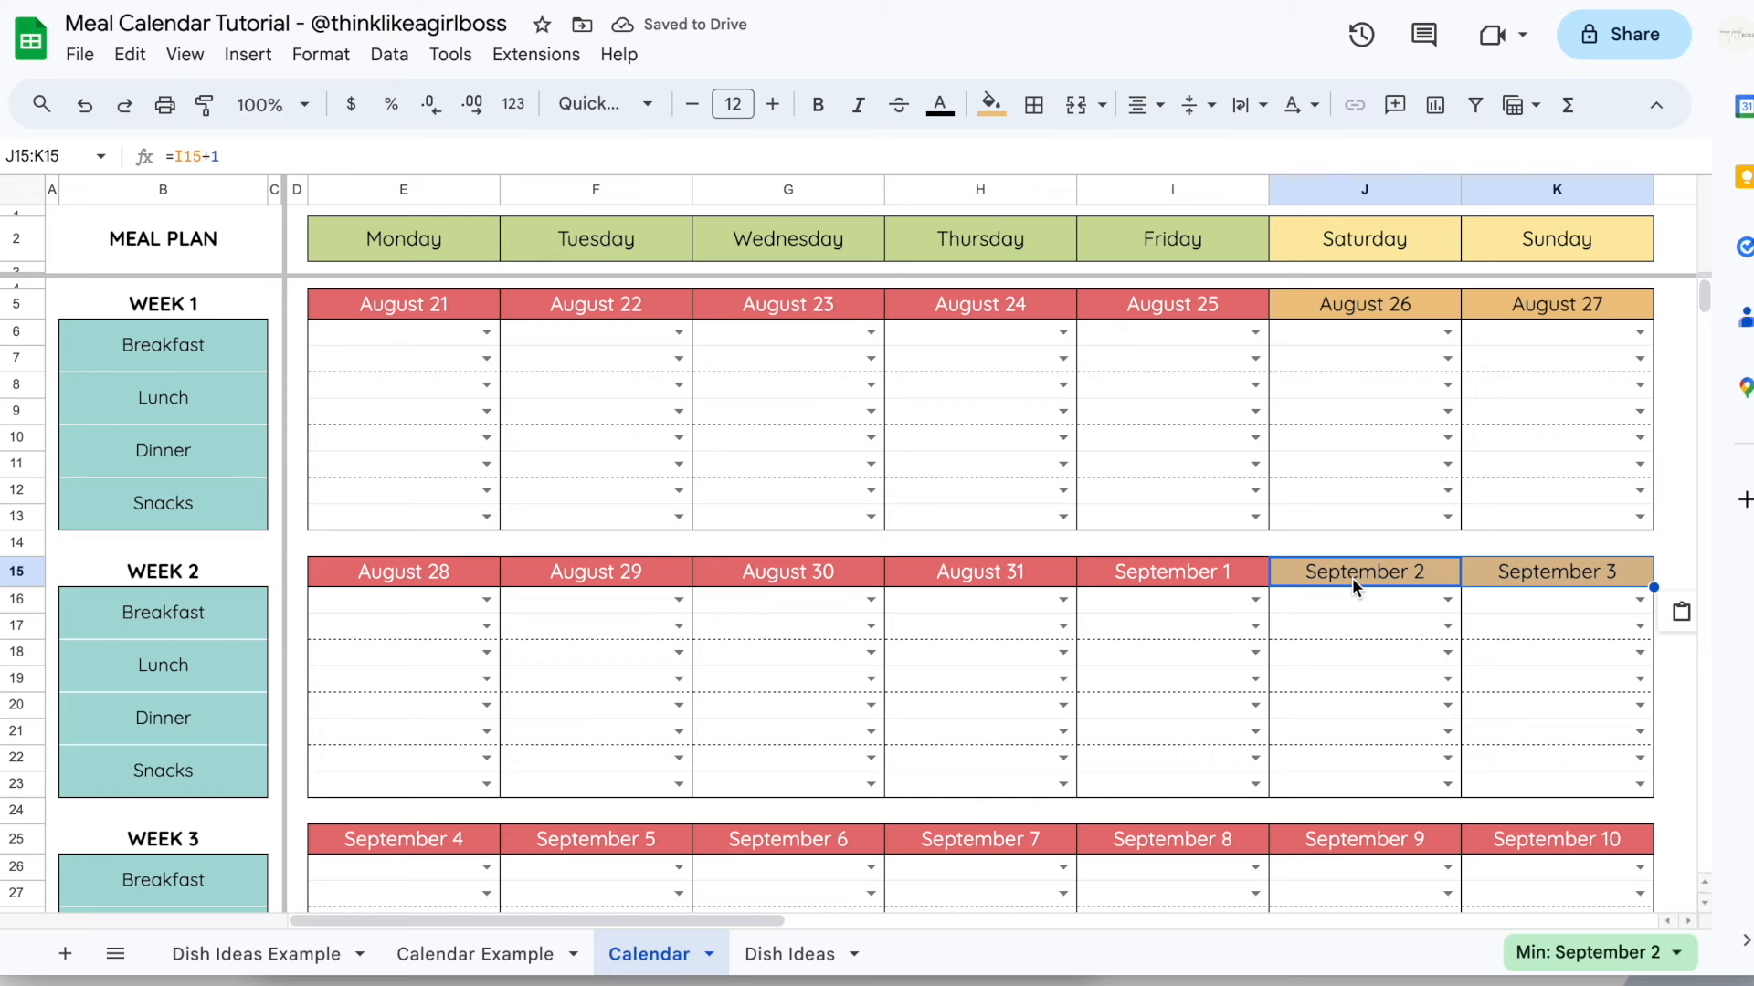
scroll(1352, 581, down, 1)
click(1346, 745)
key(ctrl+v)
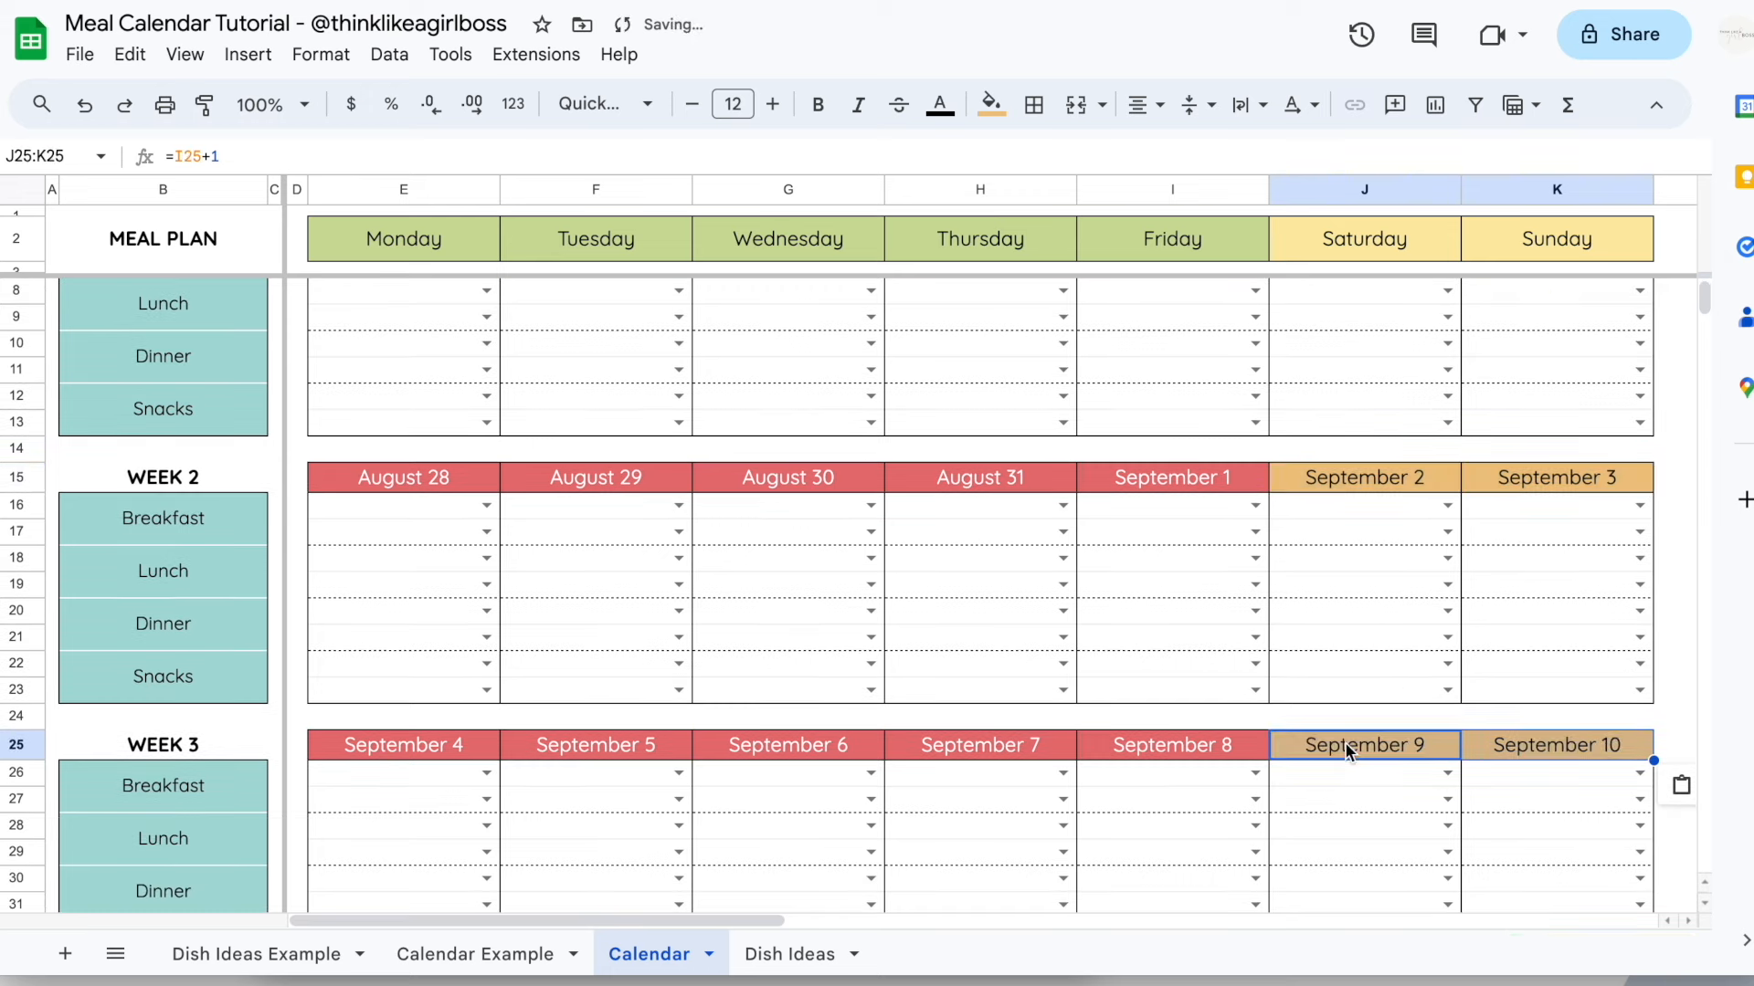
scroll(1345, 742, down, 3)
click(1329, 803)
key(ctrl+v)
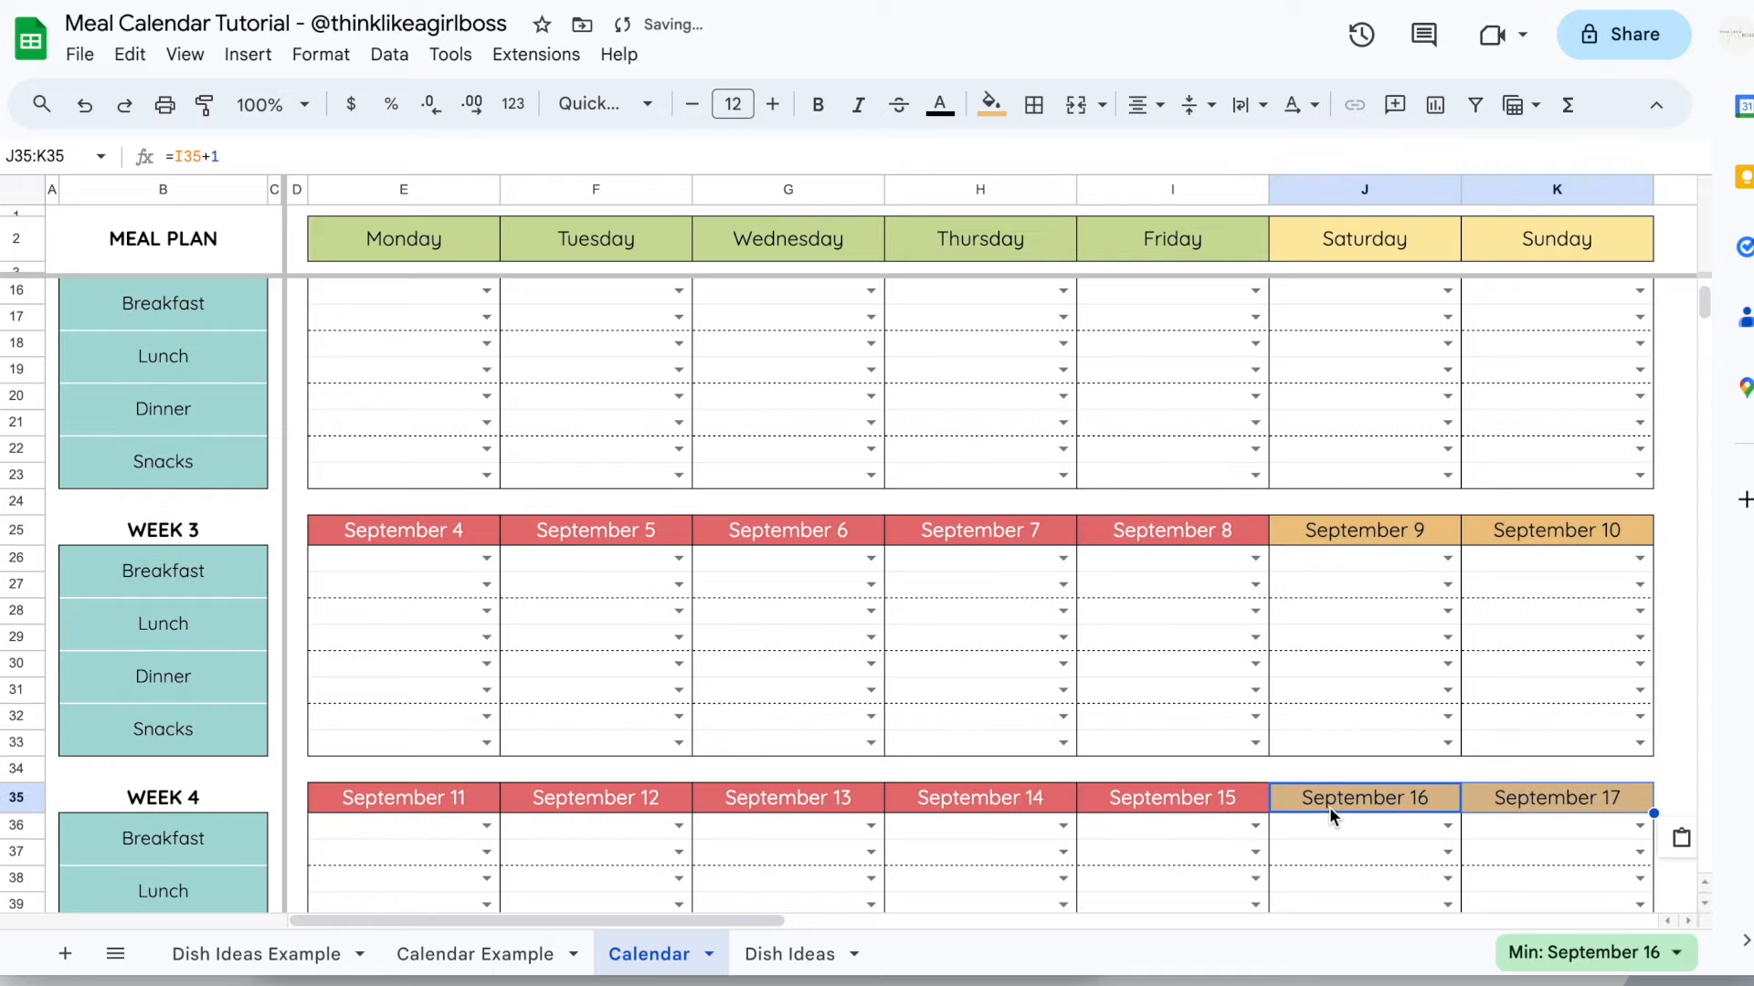
scroll(1304, 703, up, 4)
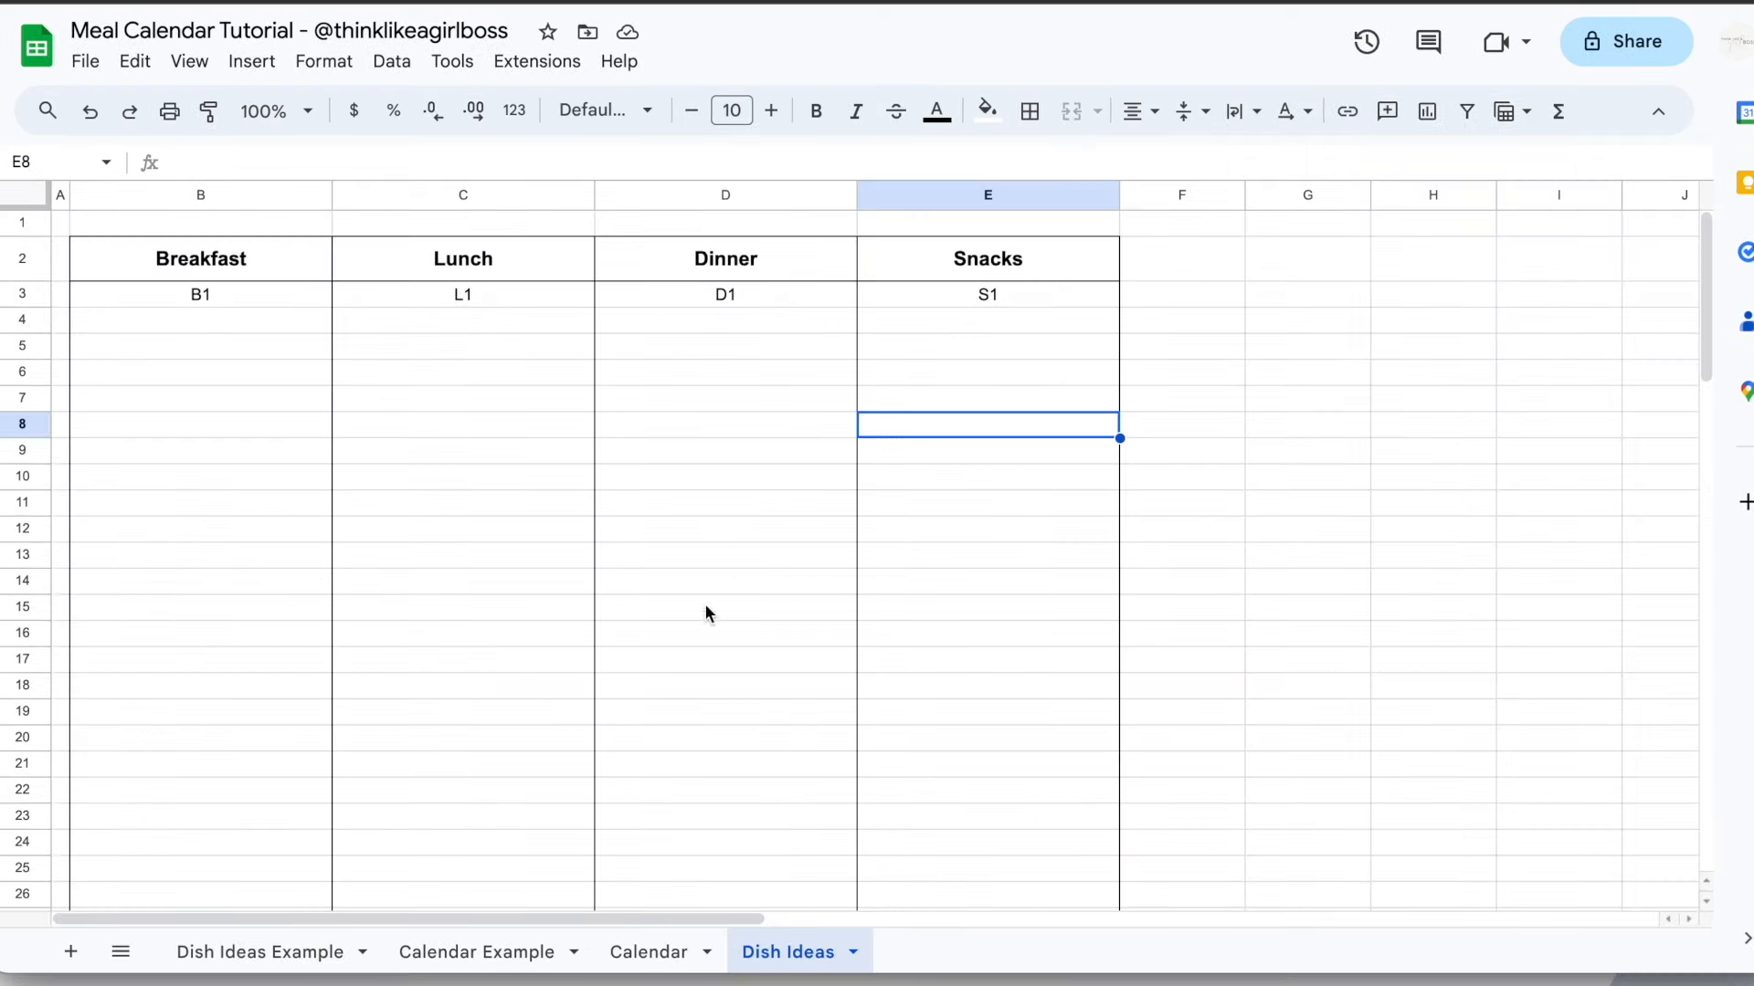
Give the Dish Ideas headers in B2:E2 the custom purple fill and white text, matching the Dish Ideas Example sheet
click(263, 941)
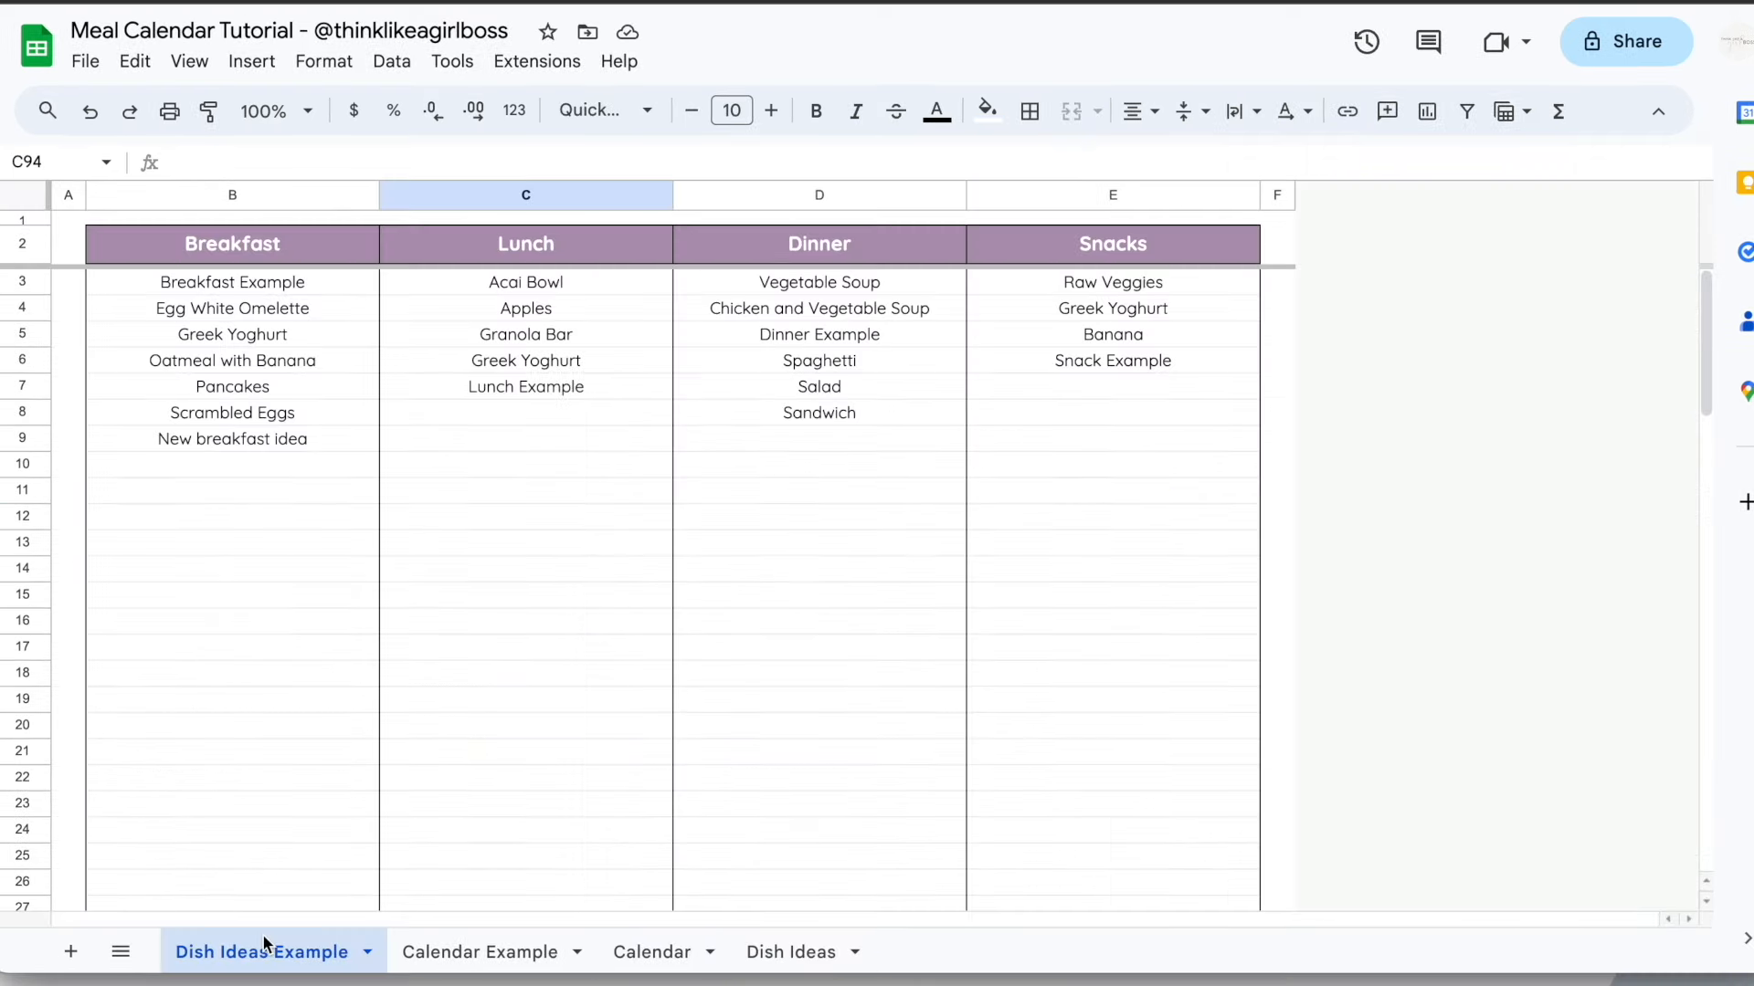
click(781, 948)
drag(240, 260, 884, 274)
click(987, 110)
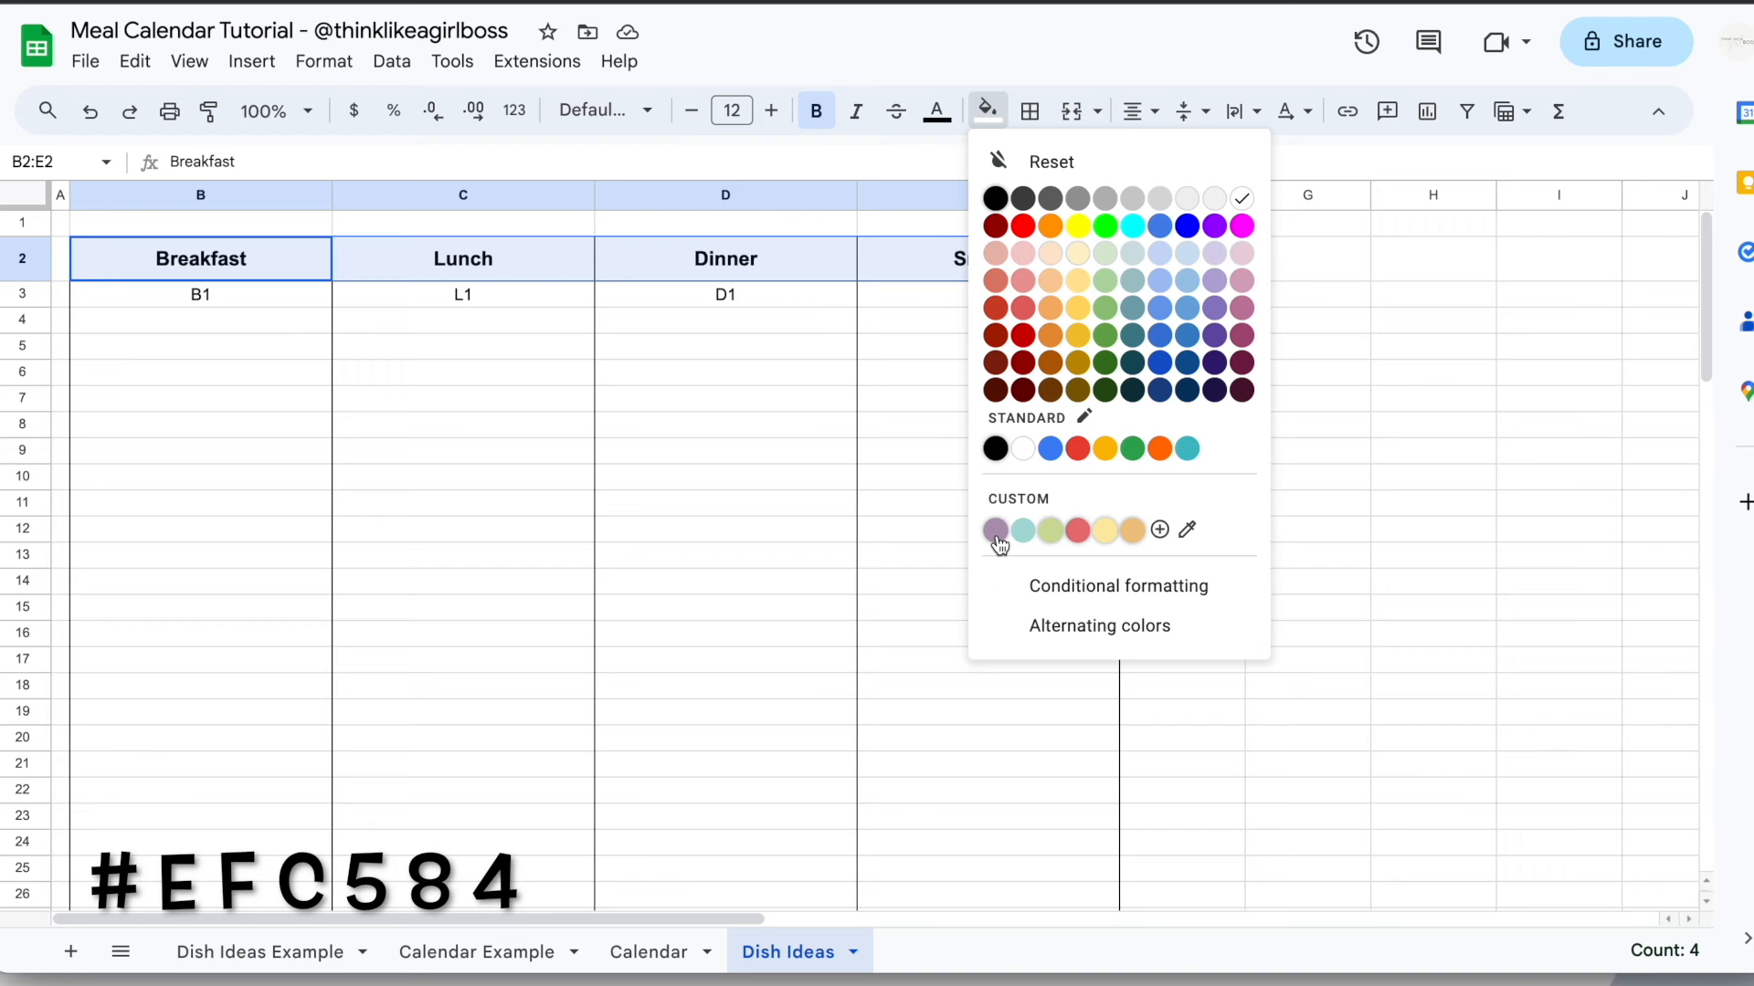
click(996, 530)
click(936, 111)
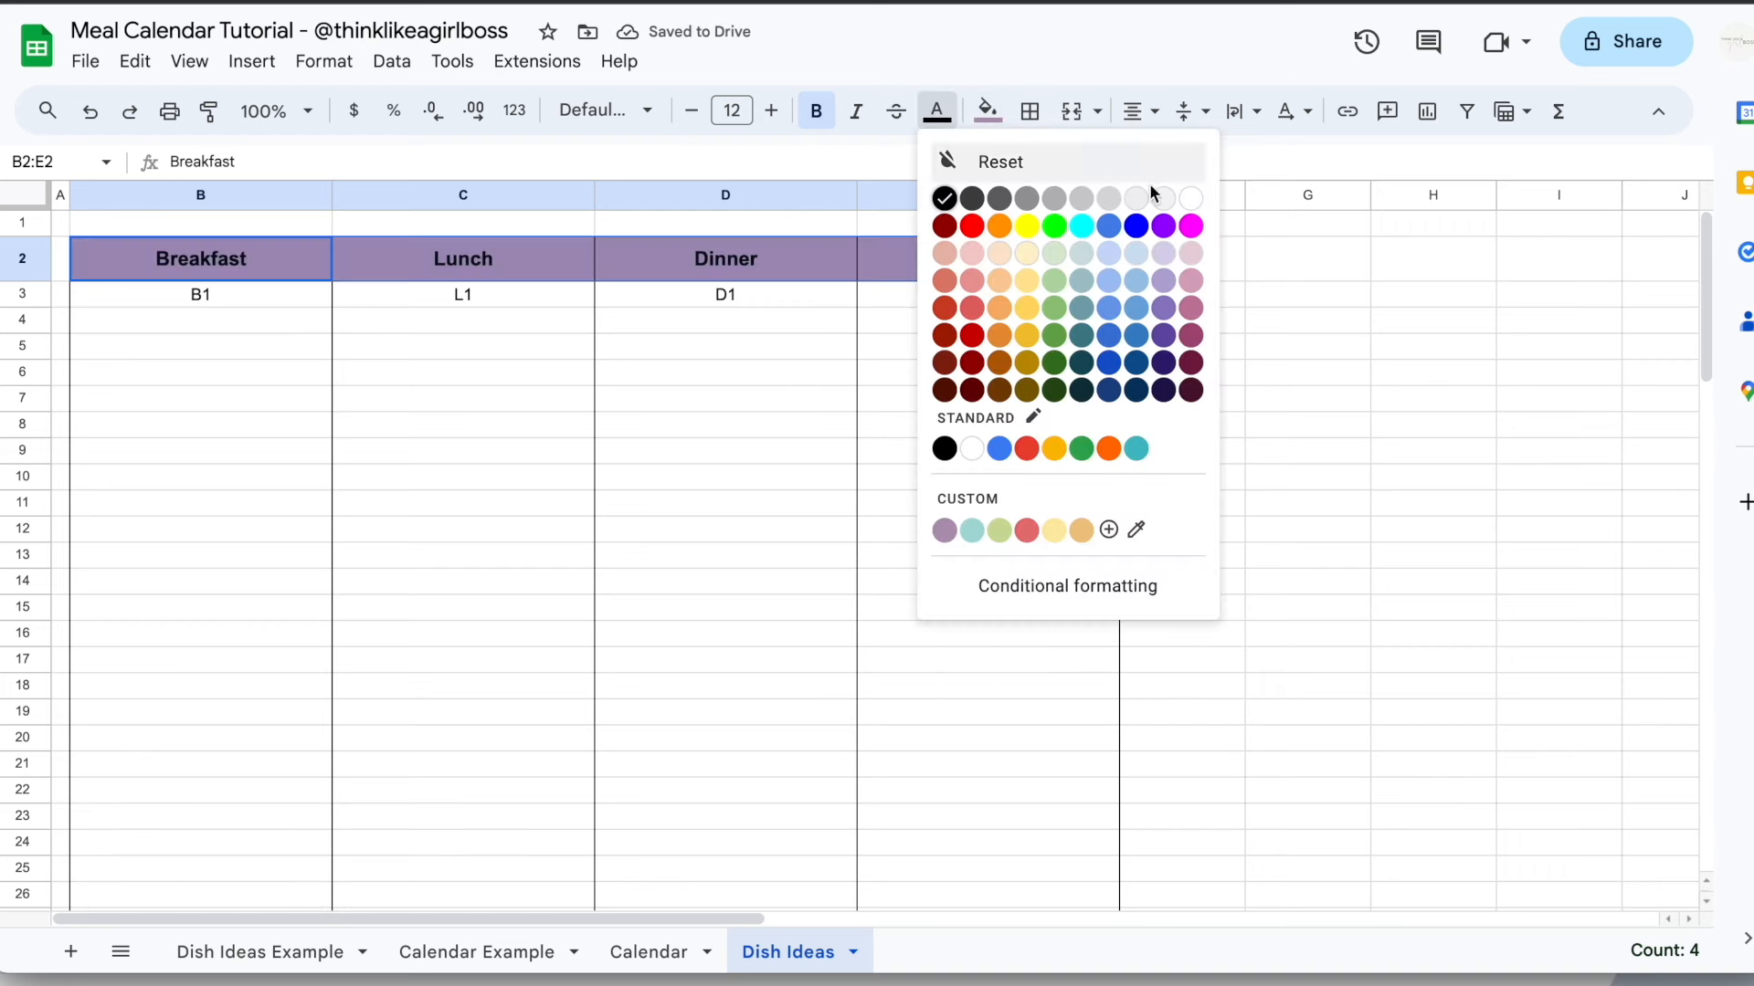
click(1190, 198)
click(1047, 449)
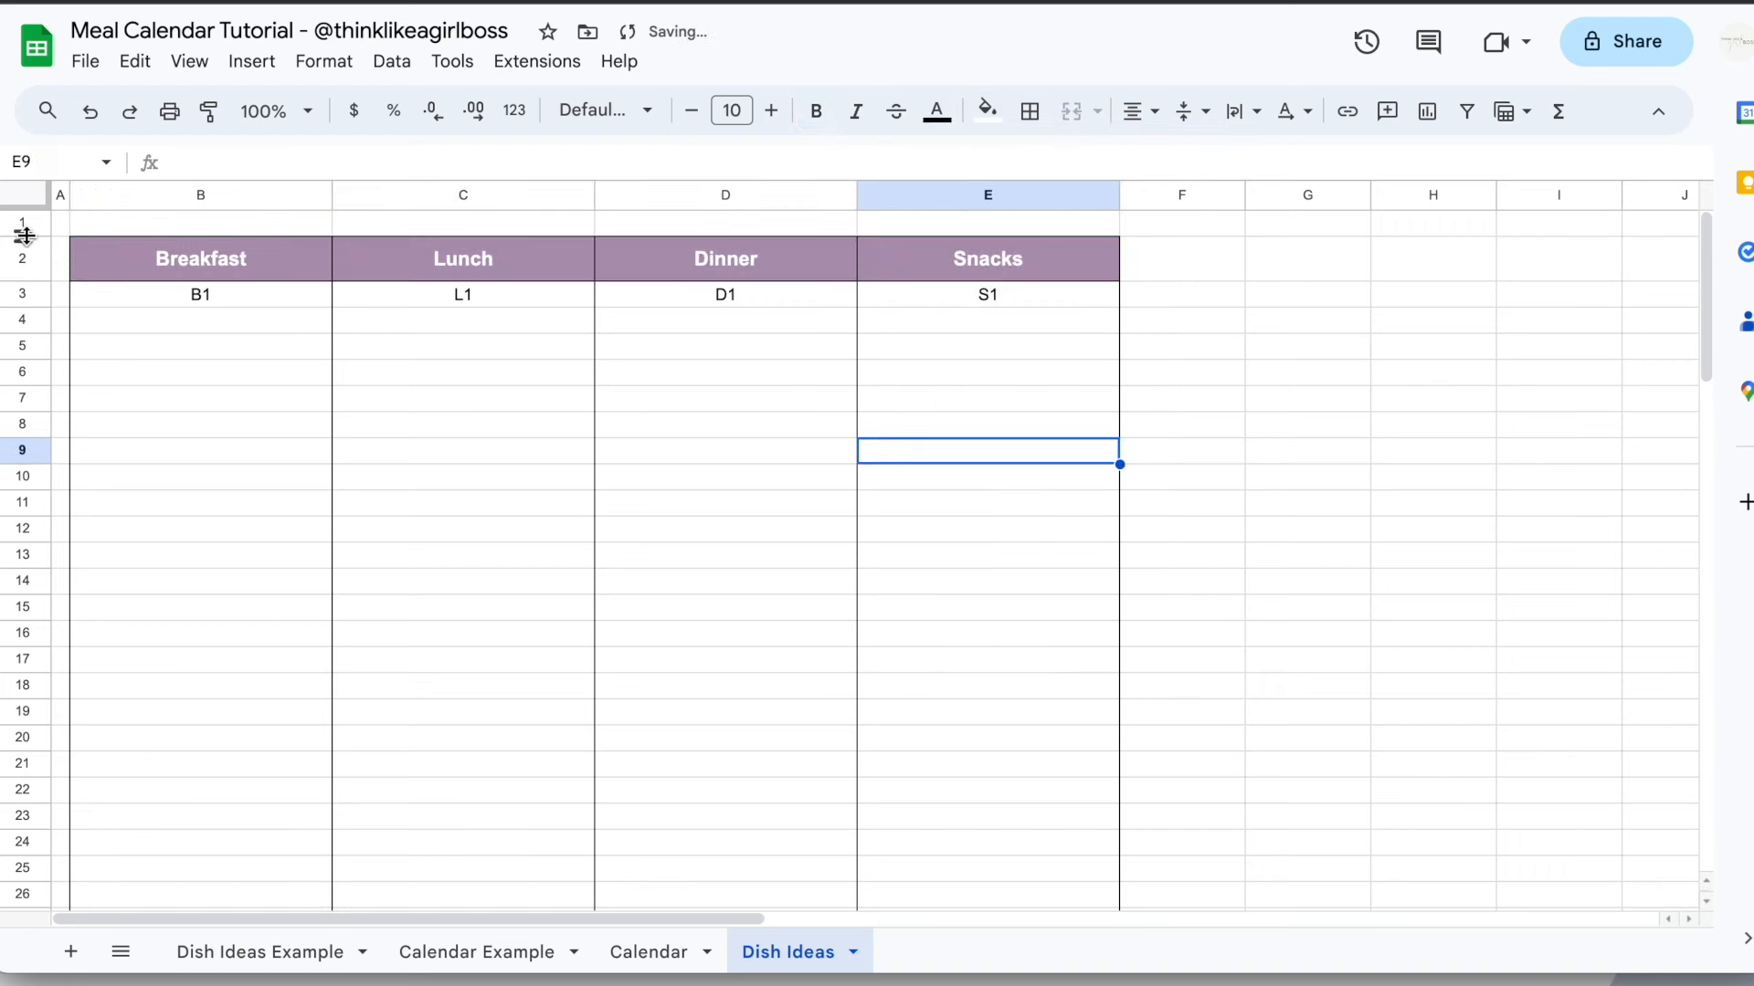
Reduce the height of empty row 1 on Dish Ideas and set the whole sheet's font to Quicksand
drag(24, 235, 23, 223)
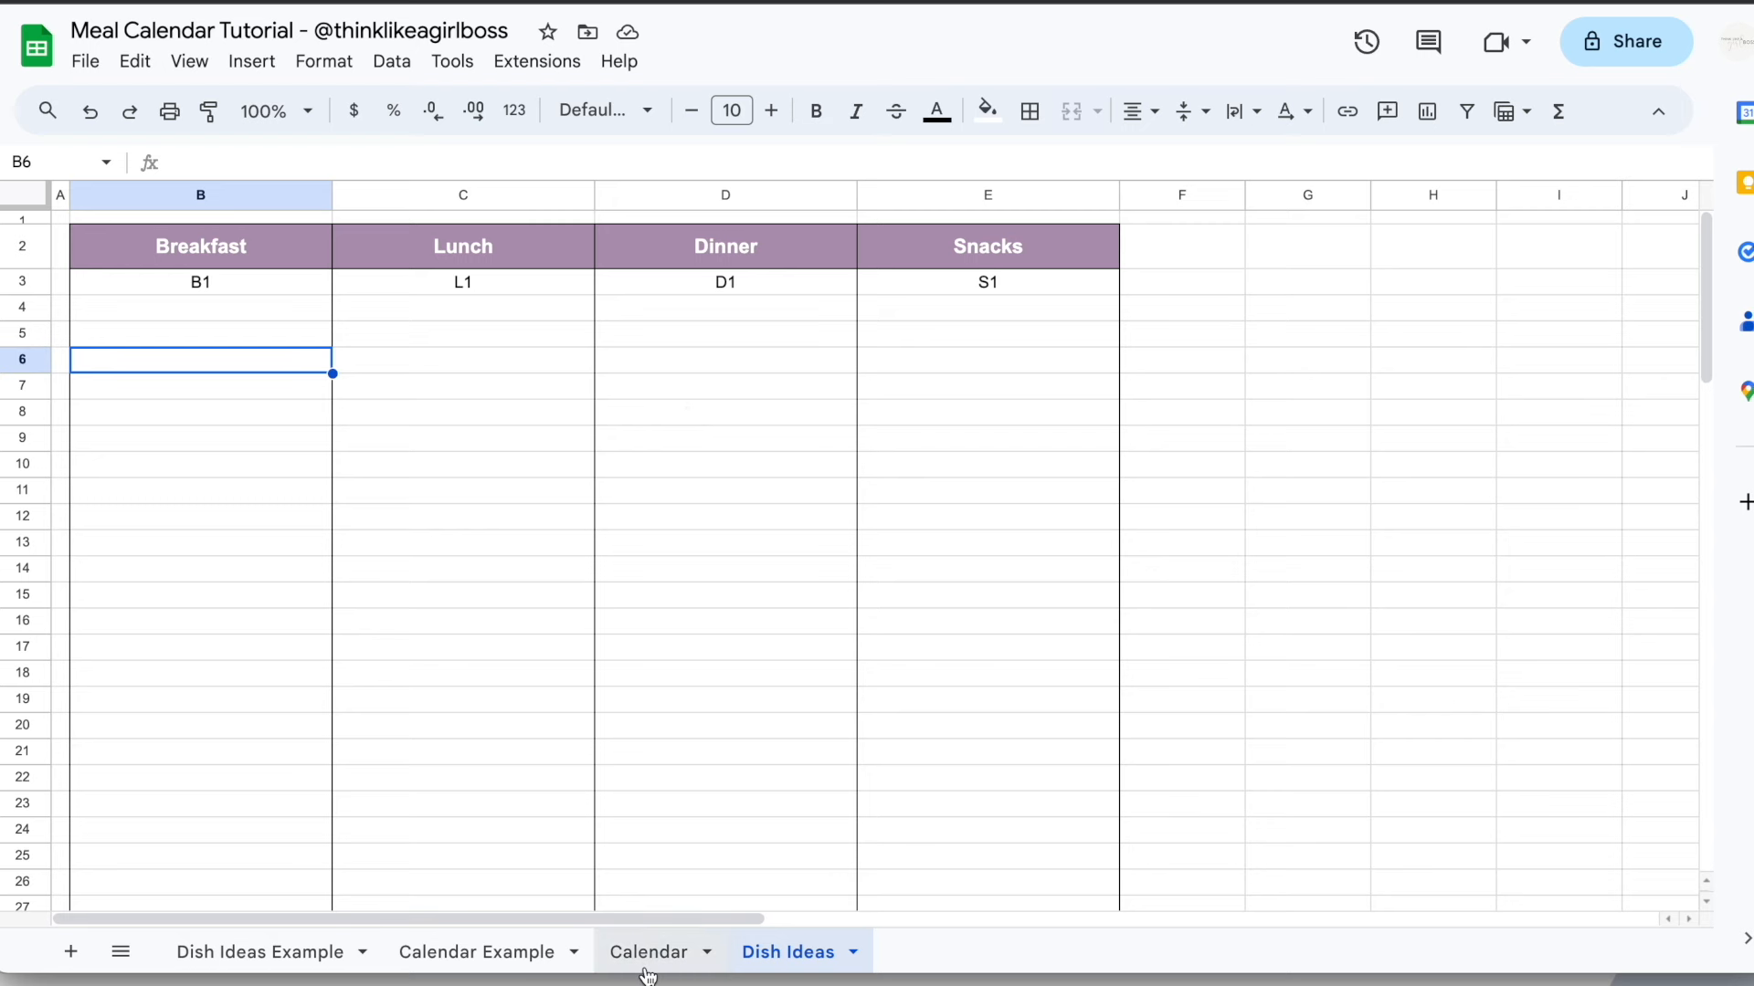
click(23, 196)
click(645, 111)
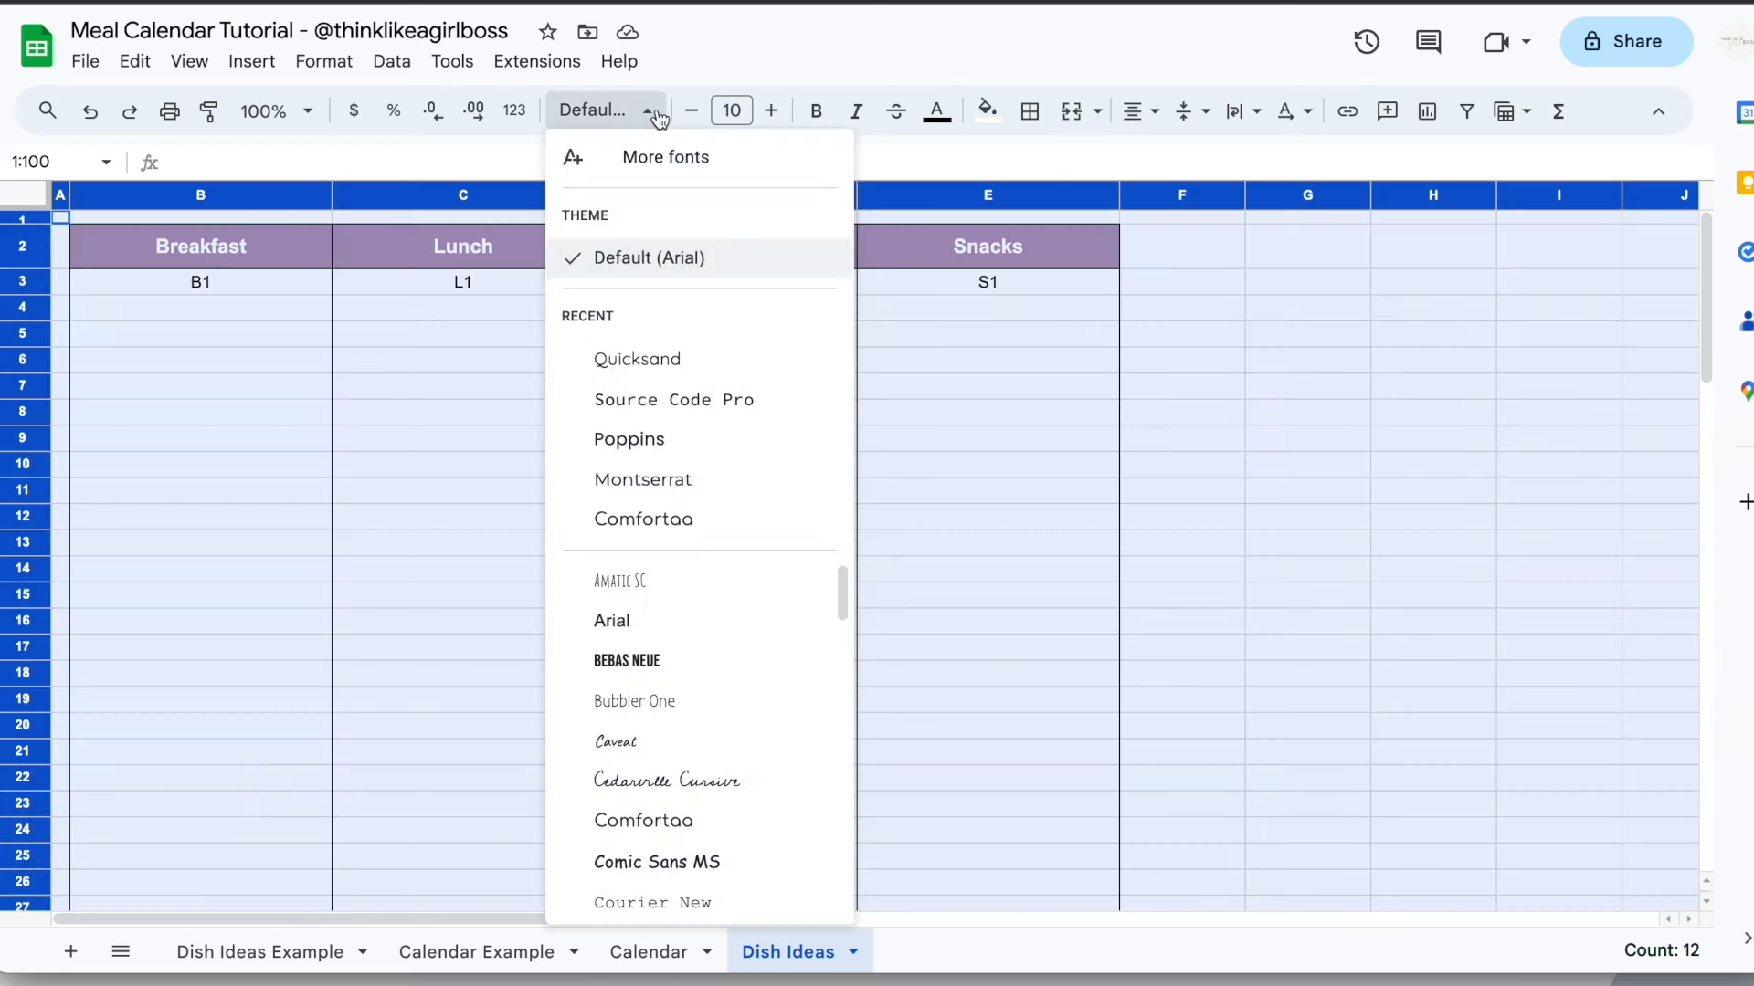
click(718, 356)
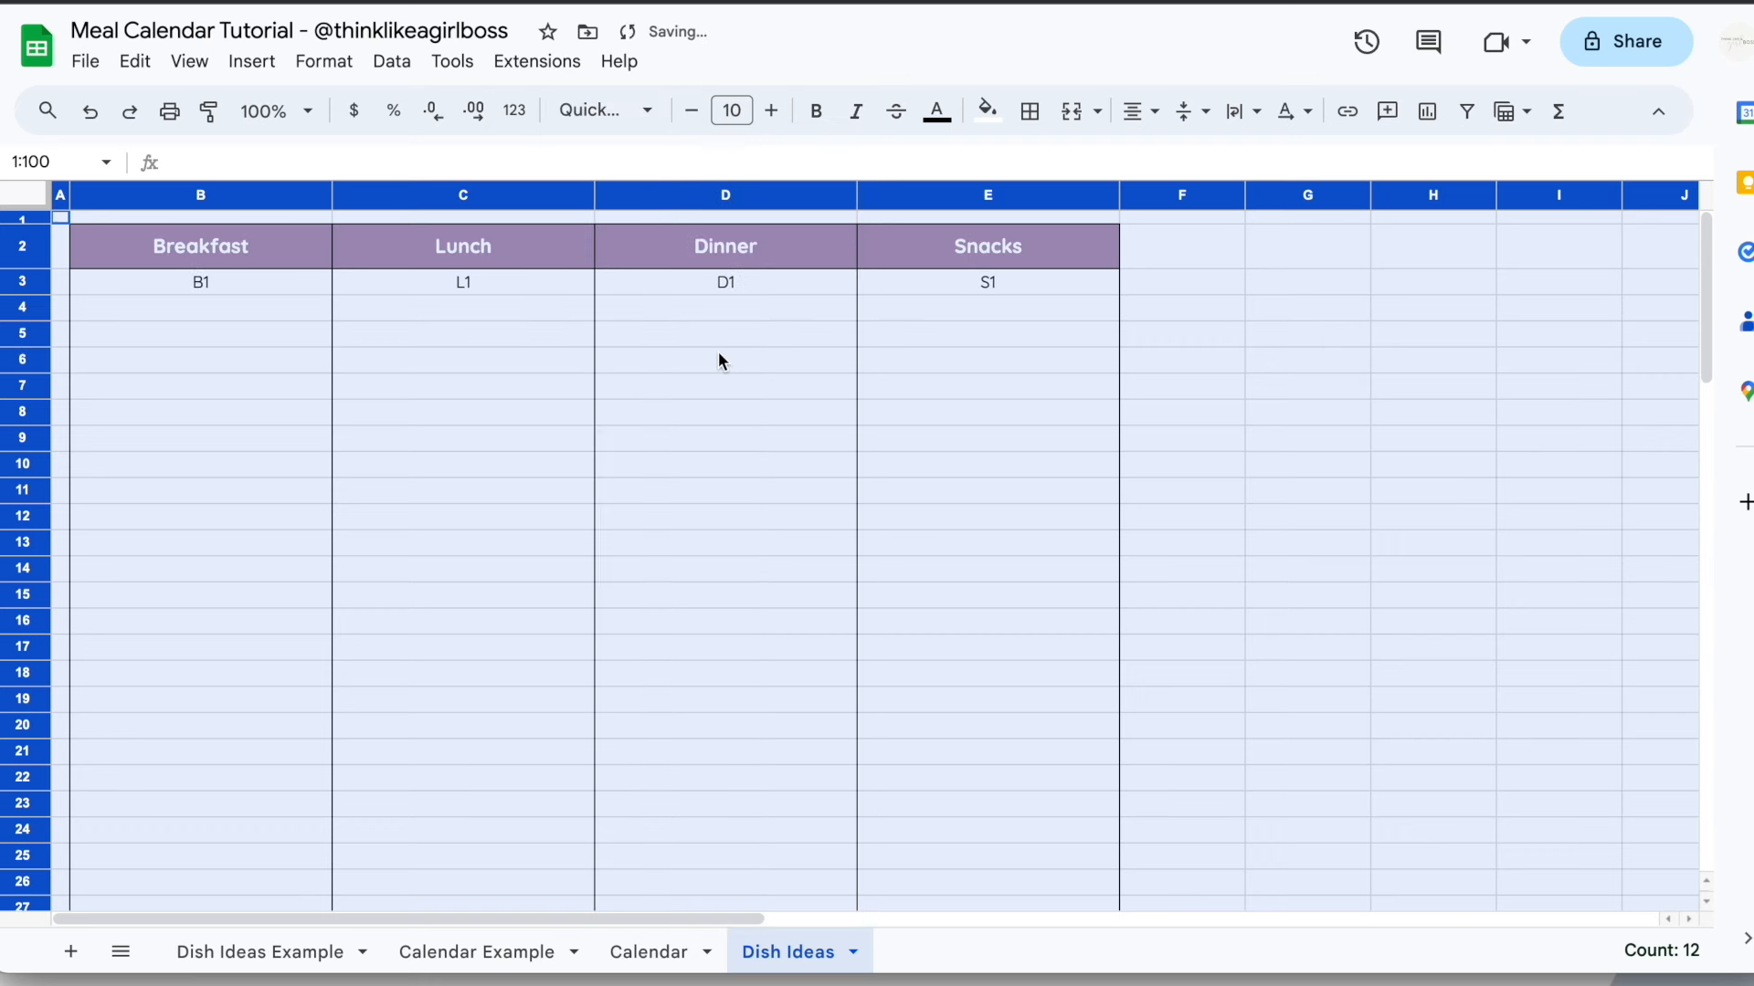
click(717, 356)
click(1279, 490)
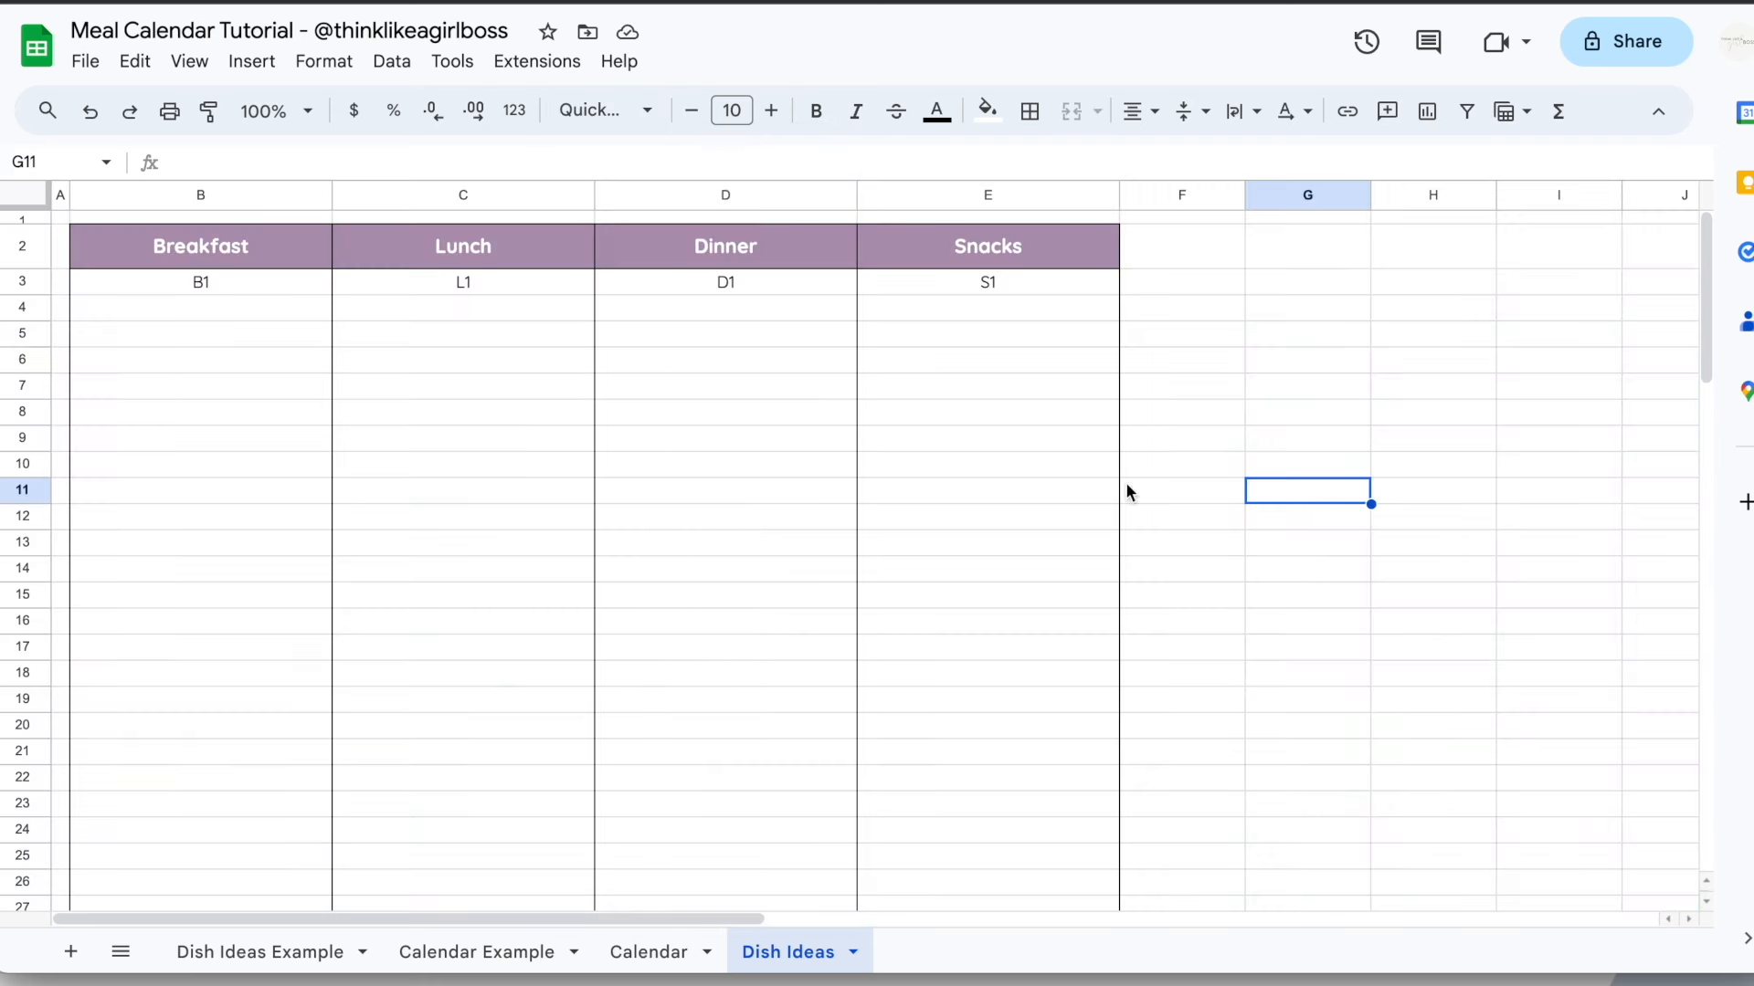
Hide the gridlines on the Dish Ideas sheet
click(987, 493)
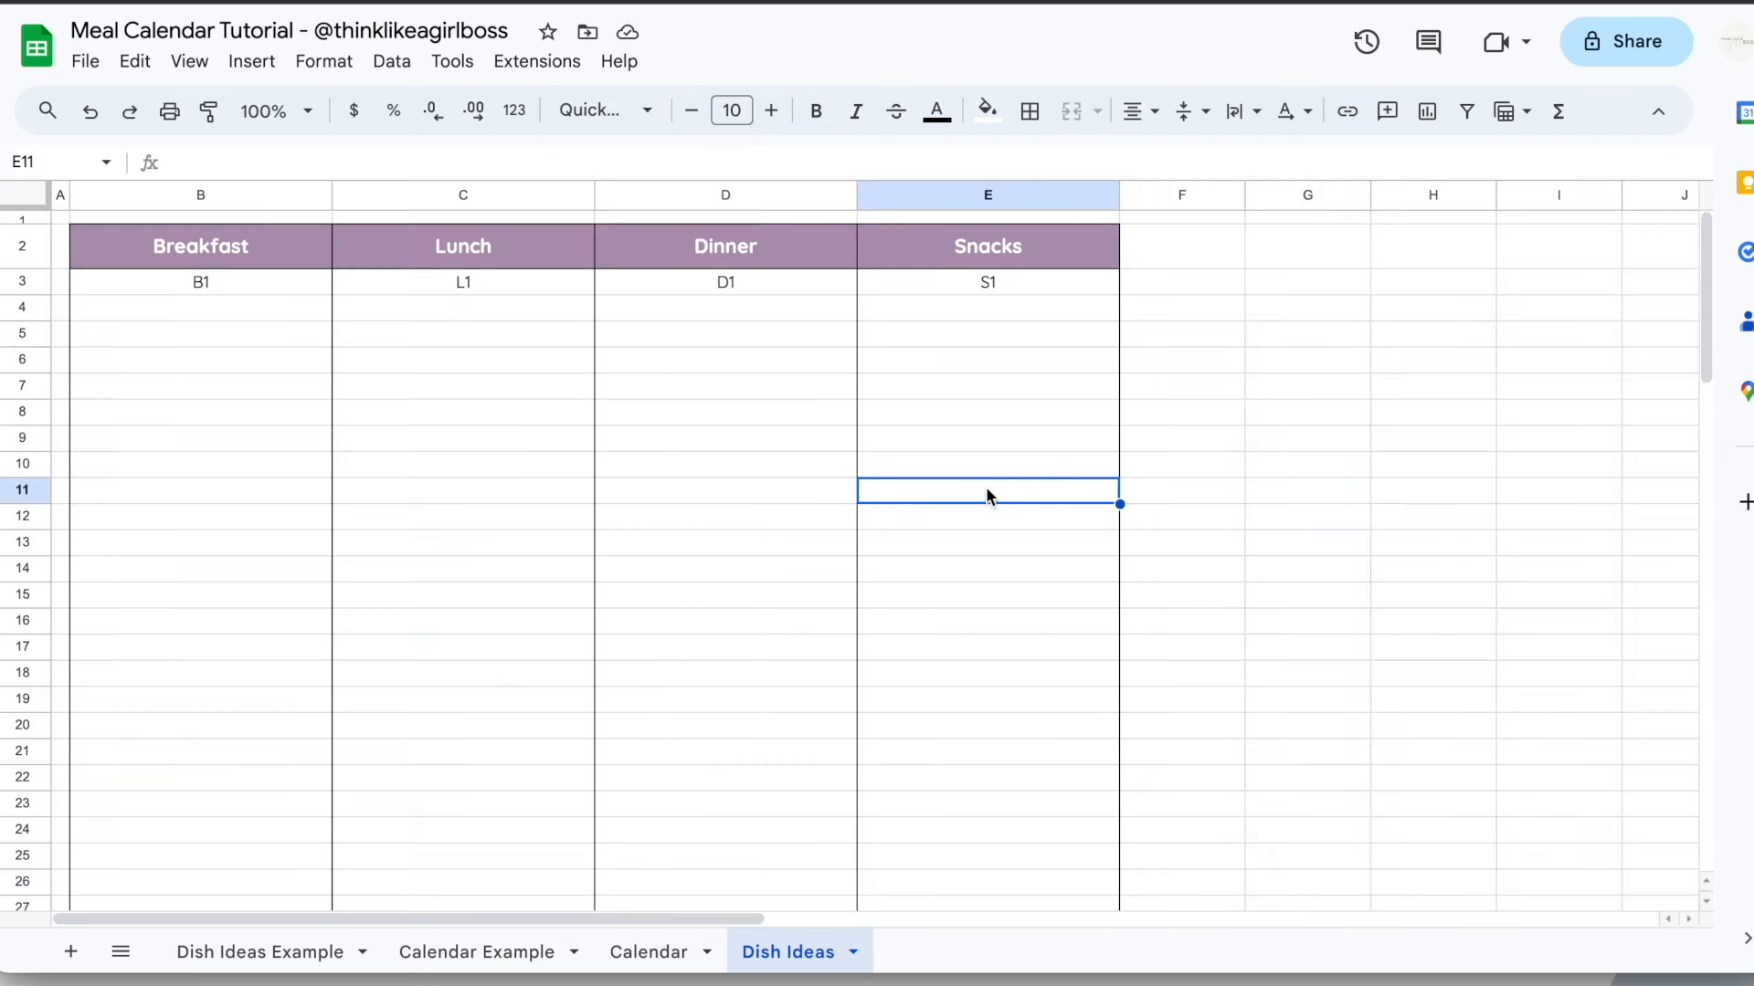
click(199, 64)
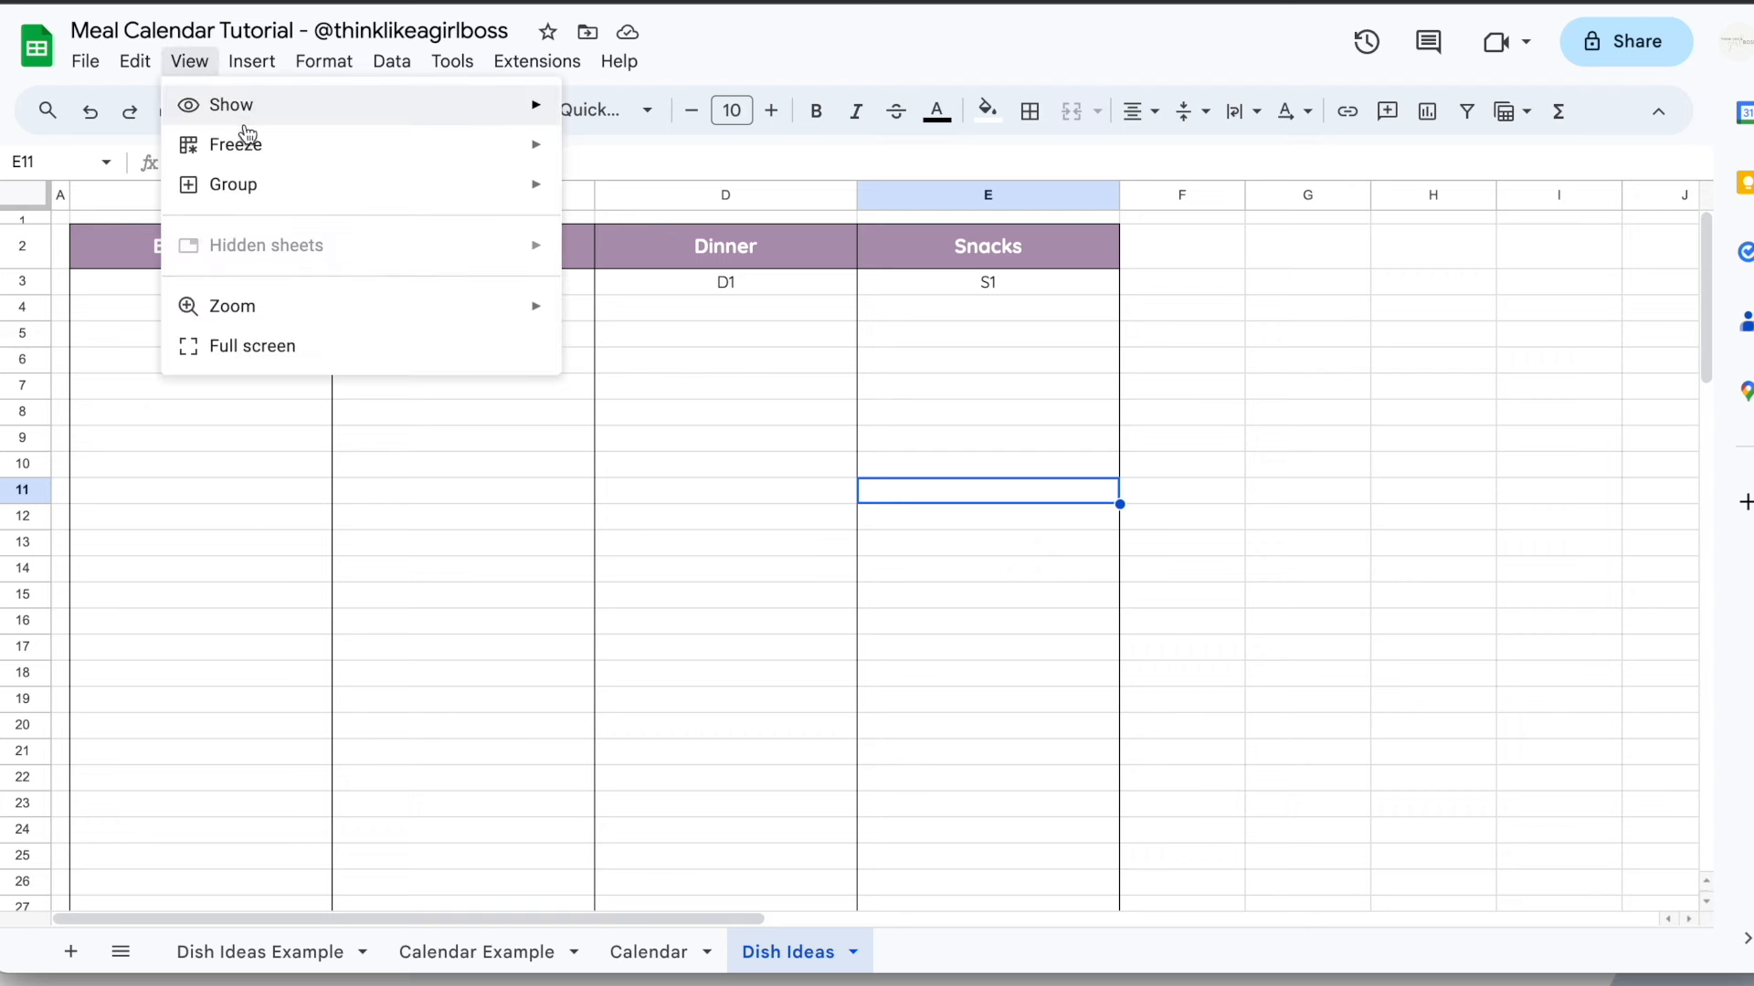
mouse_move(245, 112)
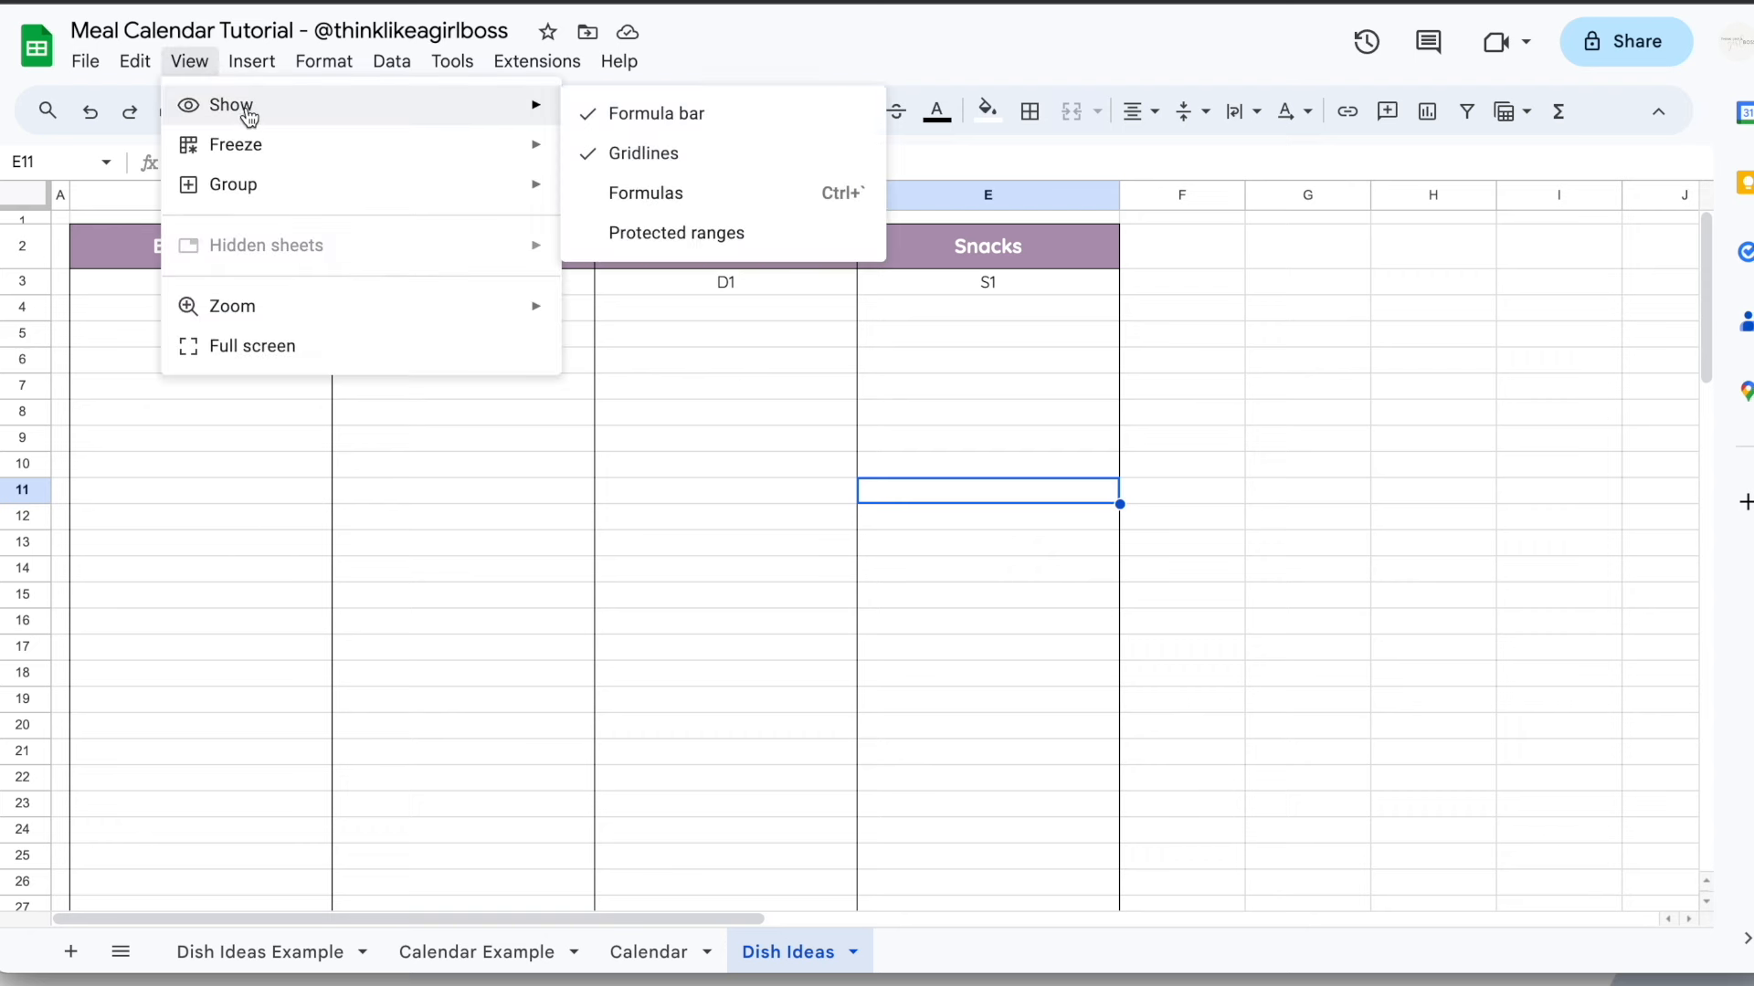
click(683, 152)
click(365, 385)
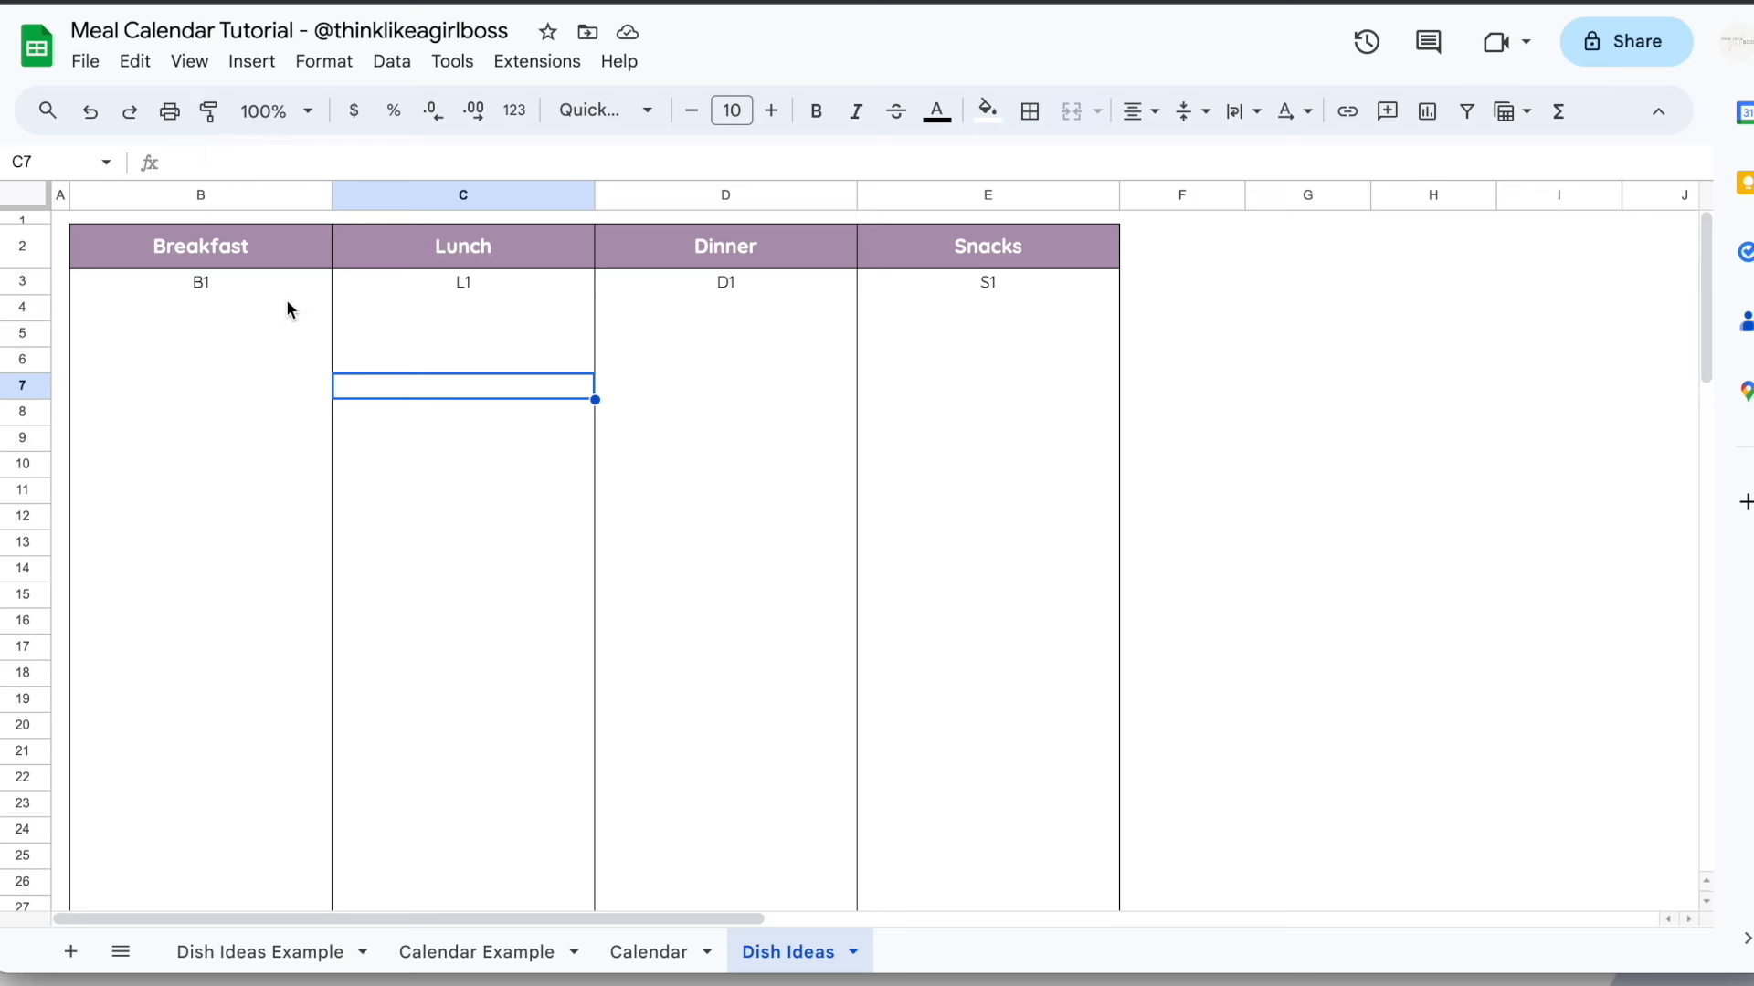
Add light grey inner borders to the Breakfast list cells B3:B100 on Dish Ideas
drag(277, 283, 239, 813)
scroll(259, 513, down, 15)
scroll(260, 513, down, 4)
scroll(239, 510, up, 20)
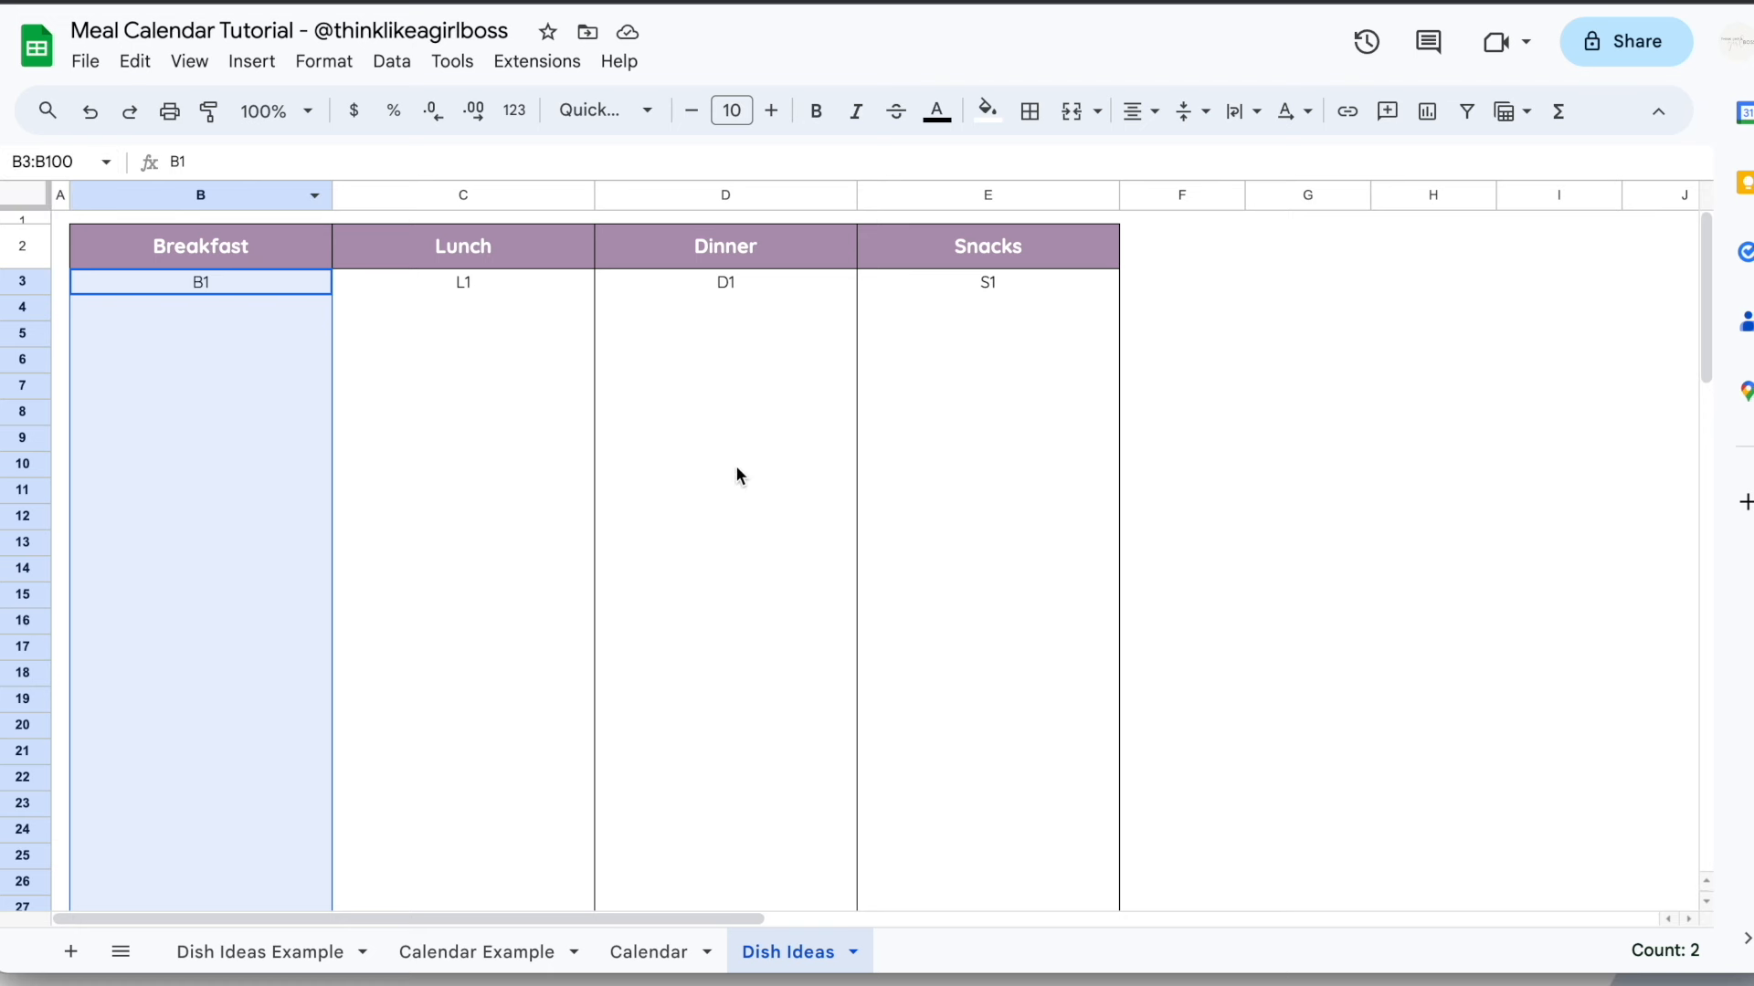
click(1030, 111)
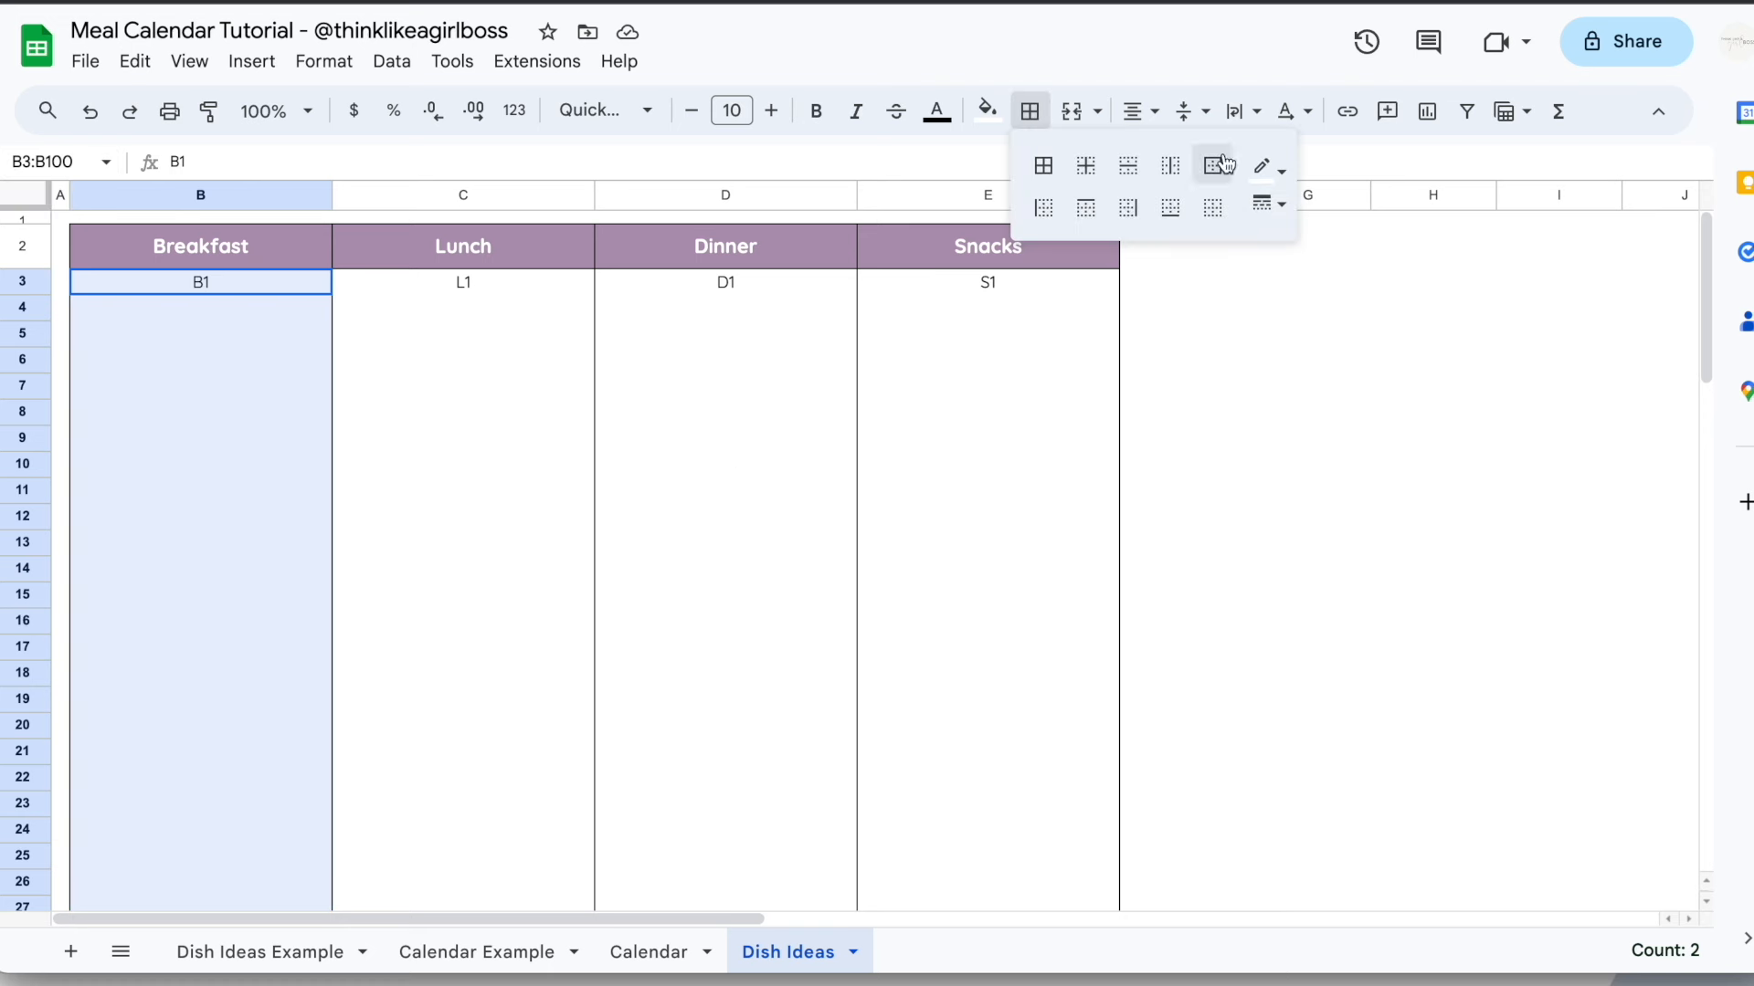
click(1265, 167)
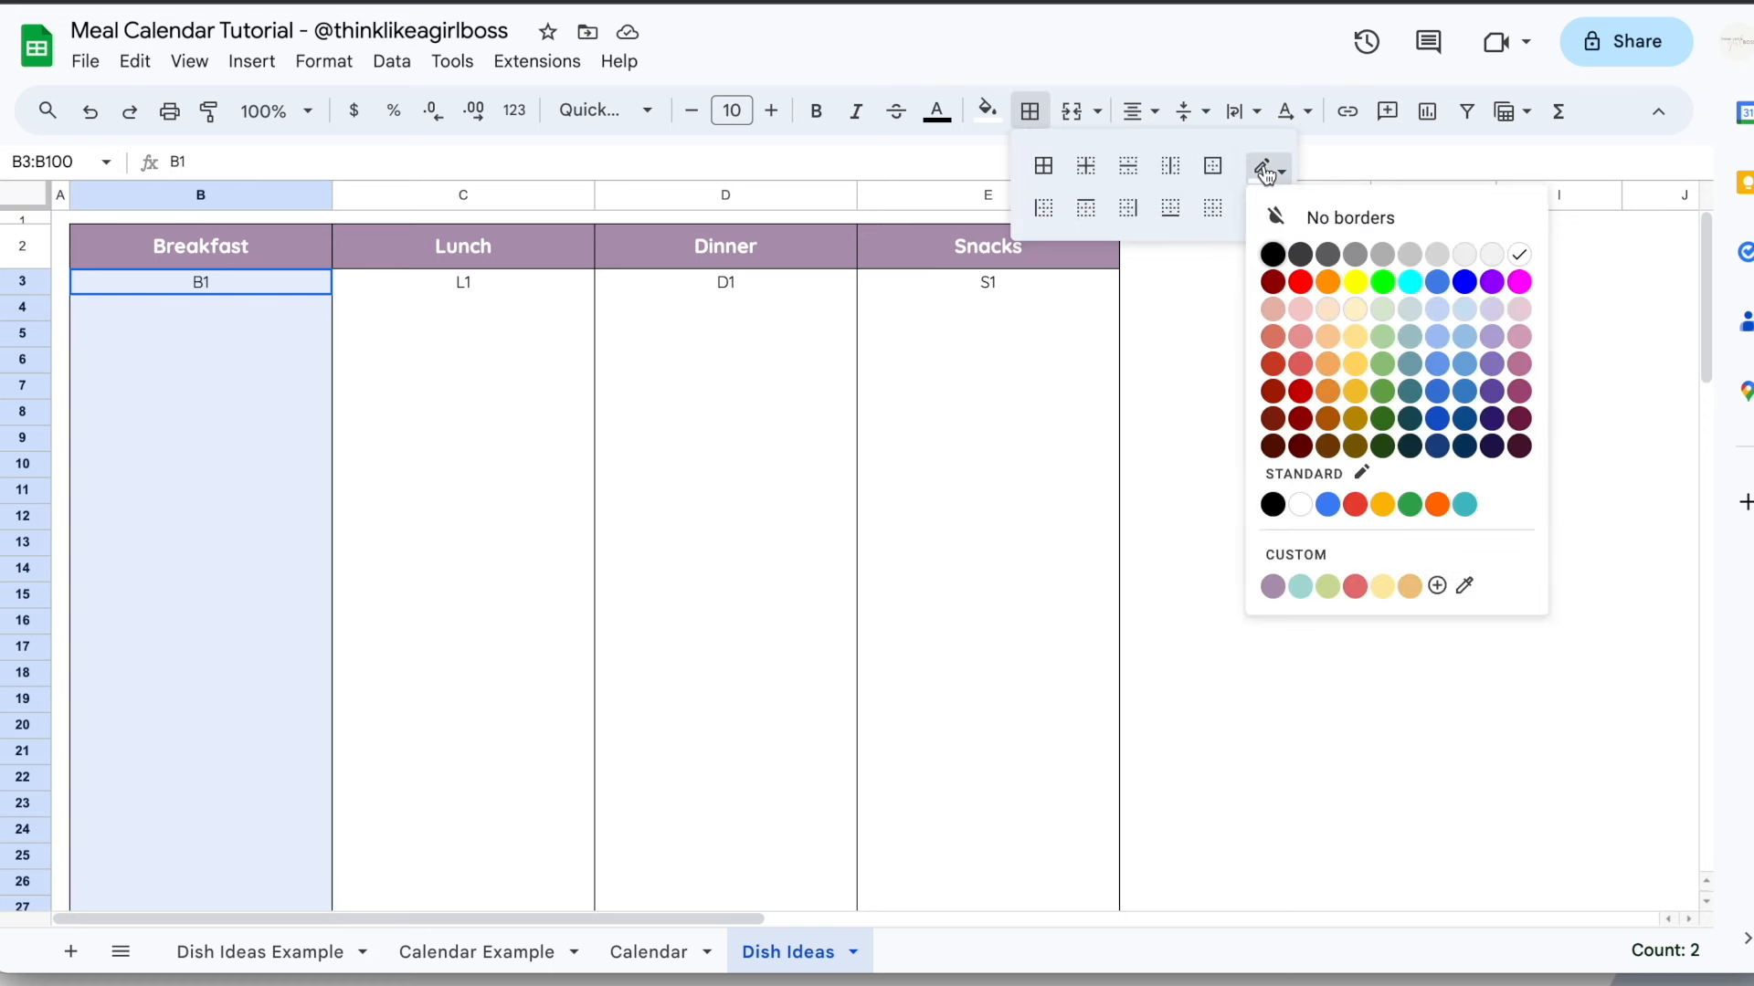
click(1464, 255)
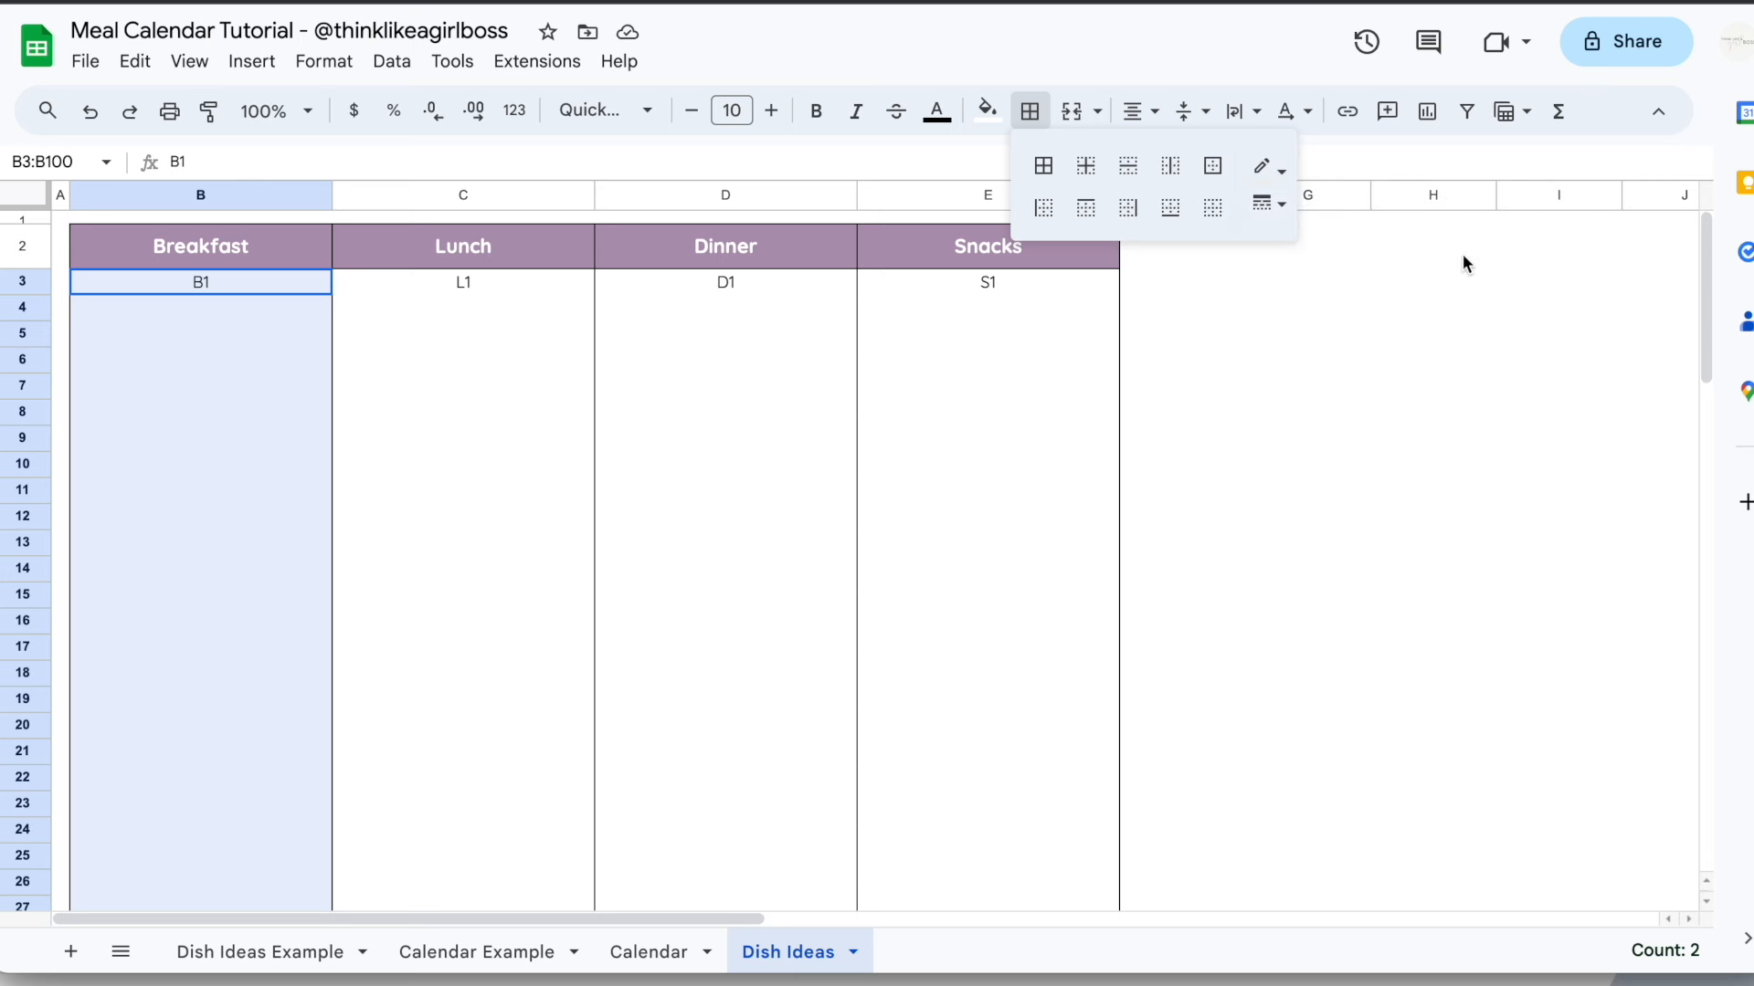
click(1091, 171)
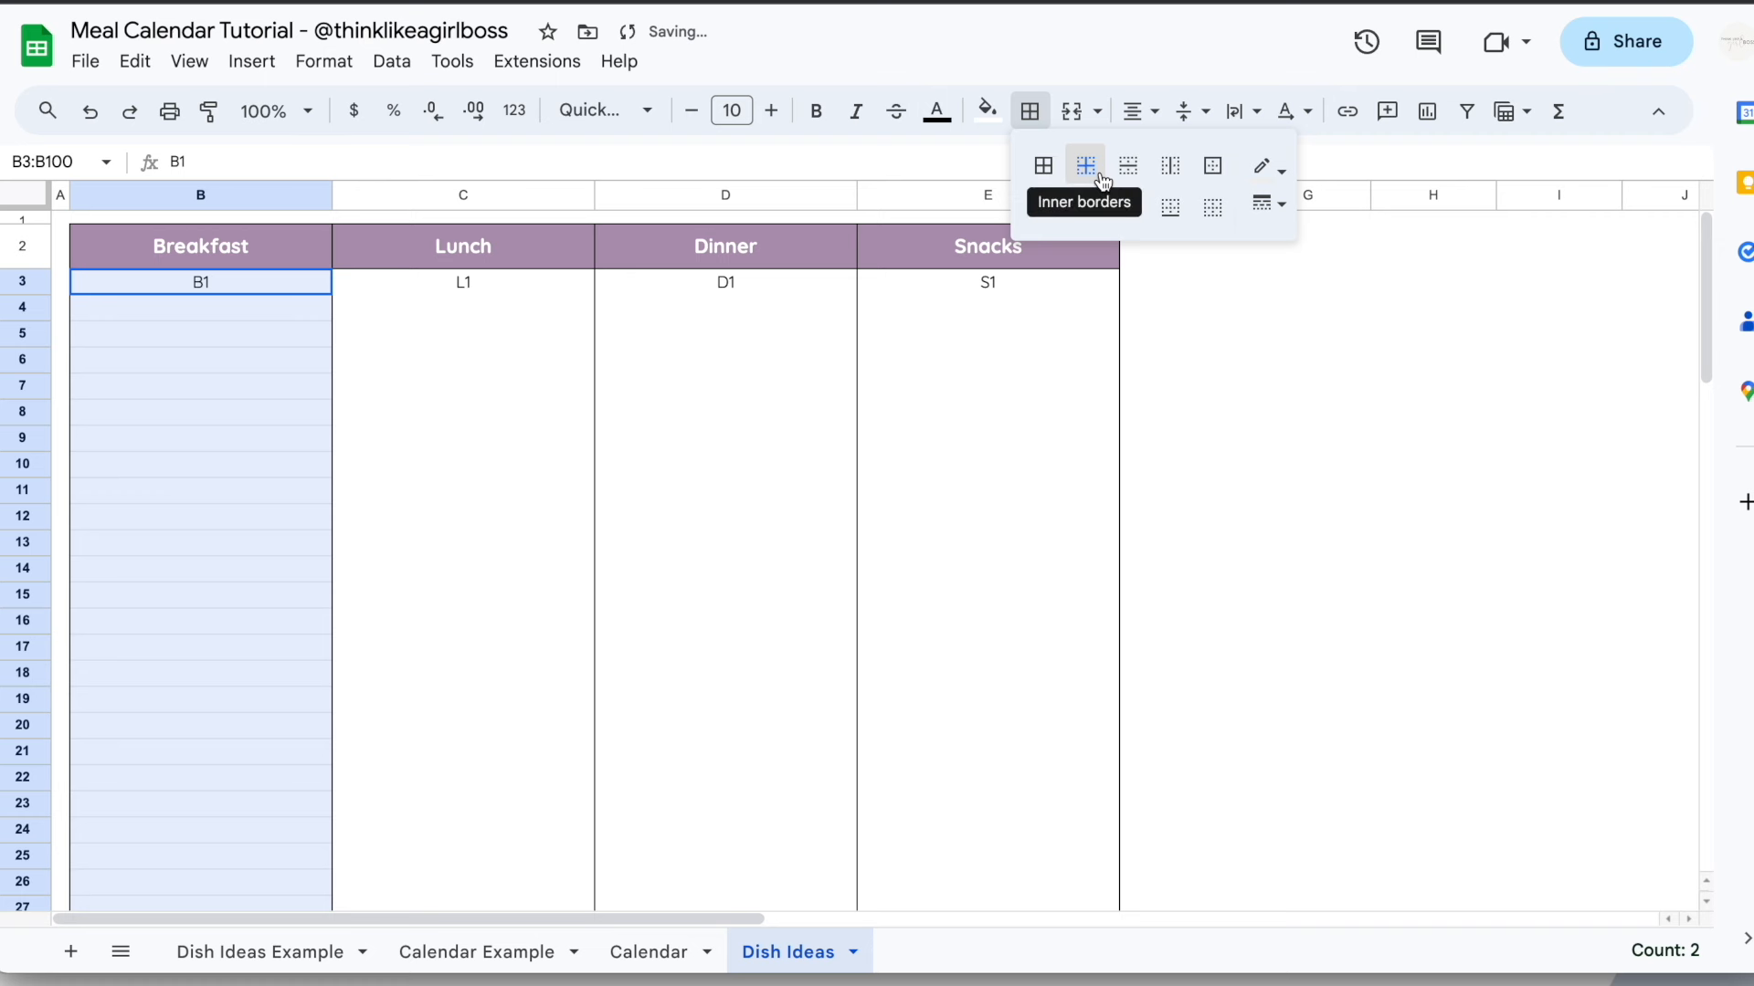
click(726, 360)
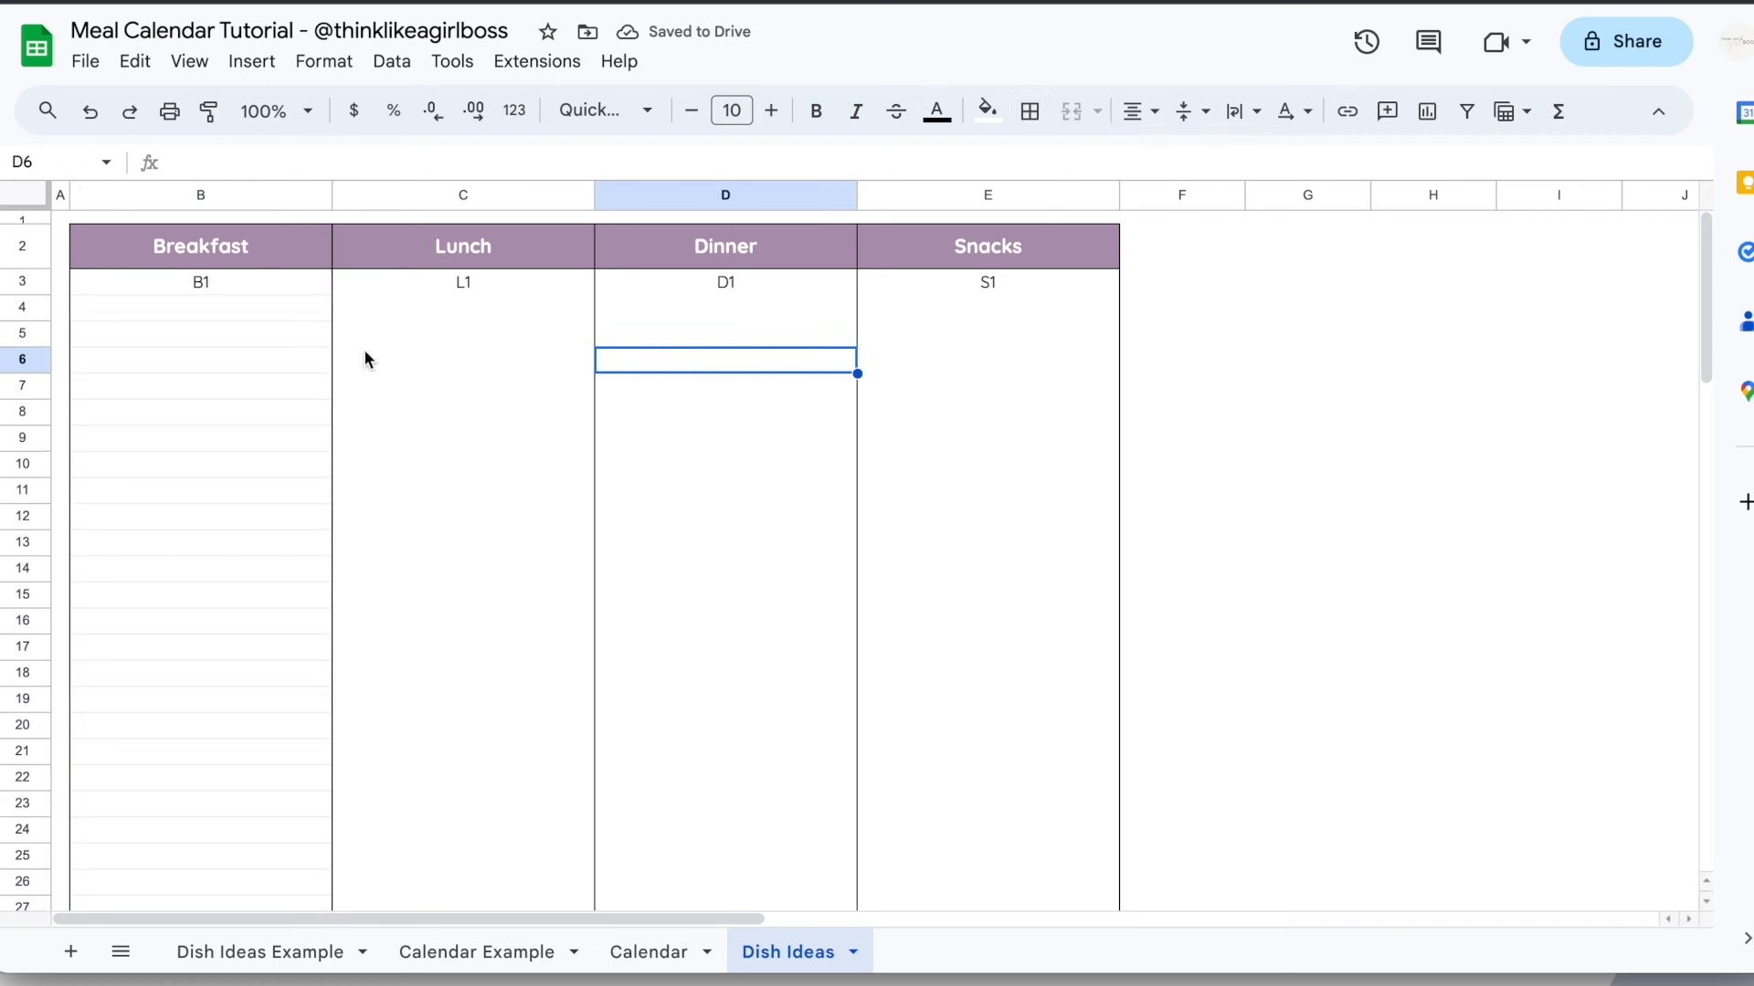
Copy the formatting of Breakfast column B onto the Lunch, Dinner and Snacks columns C:E
click(228, 192)
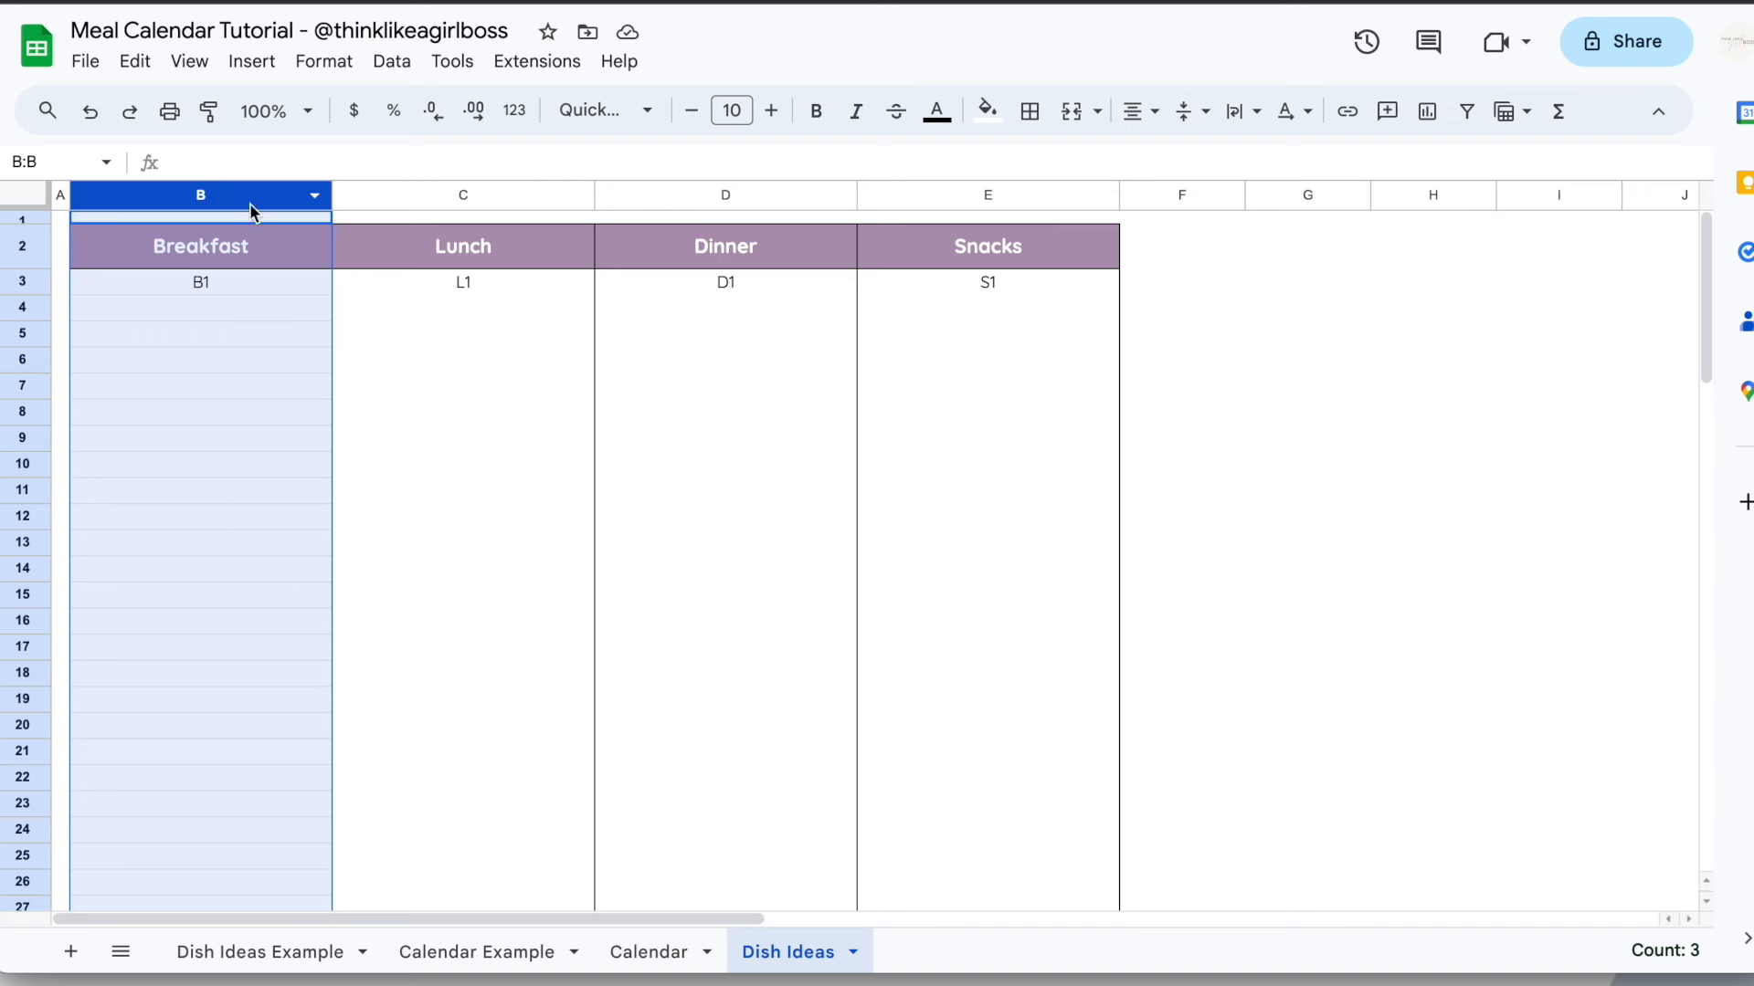
click(209, 126)
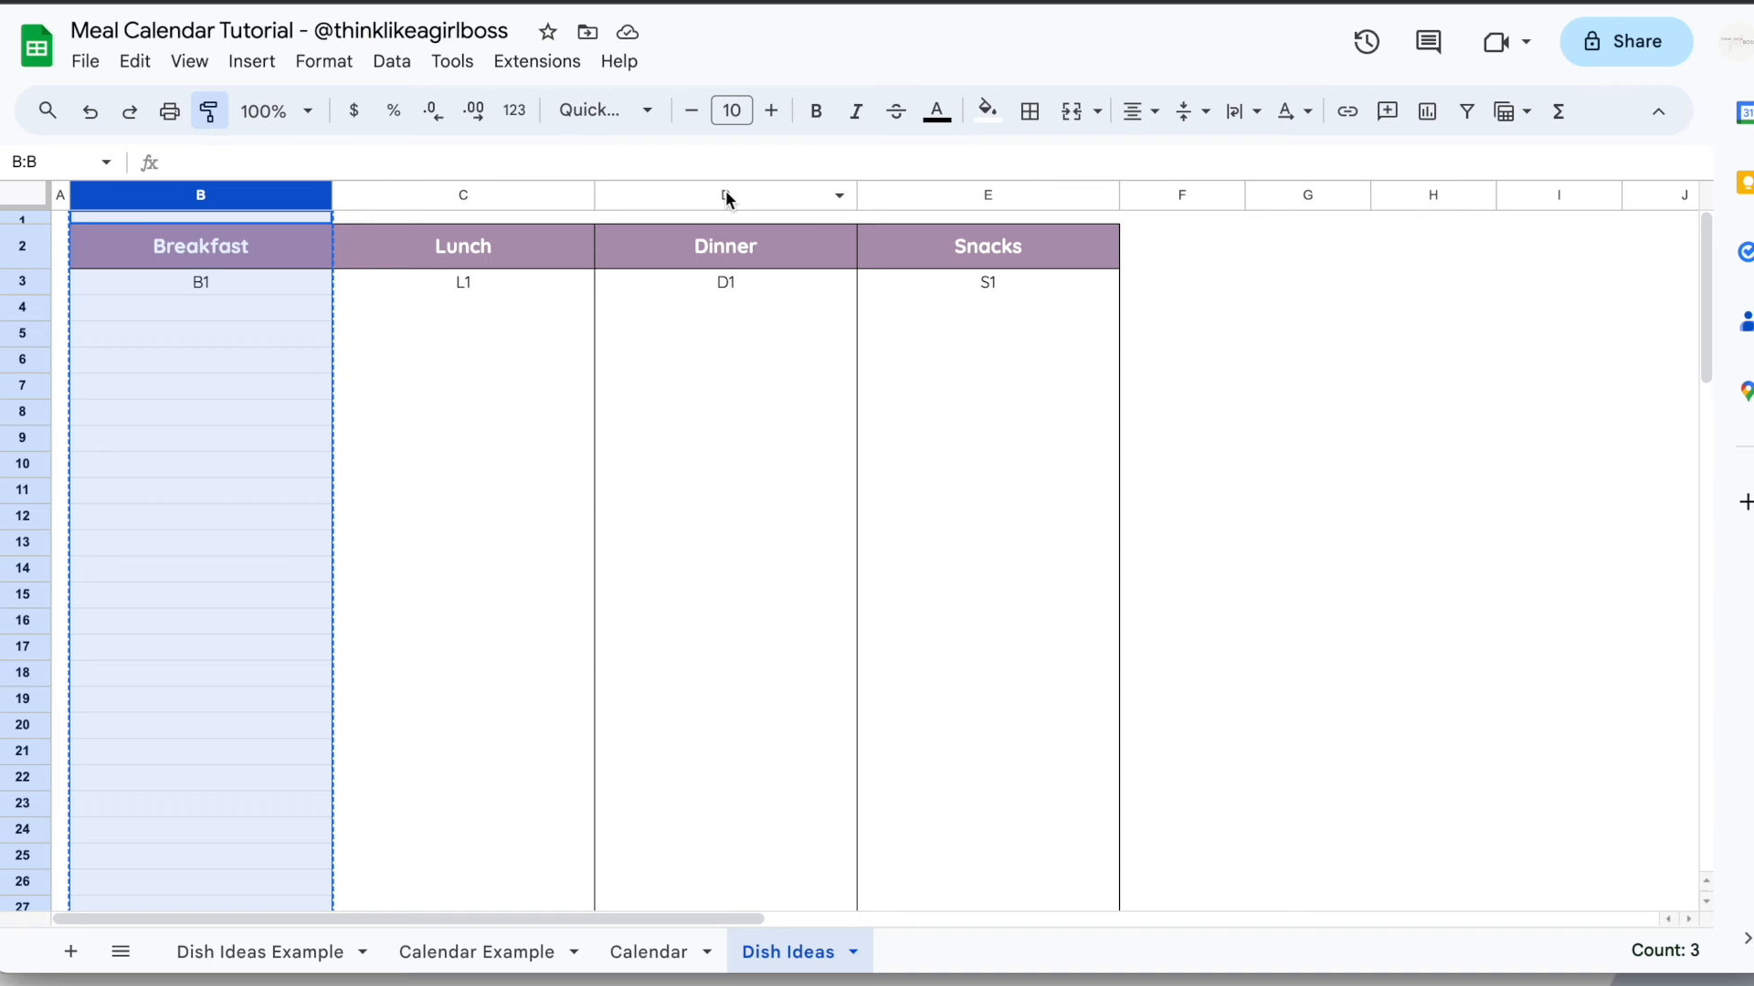
drag(511, 197, 912, 199)
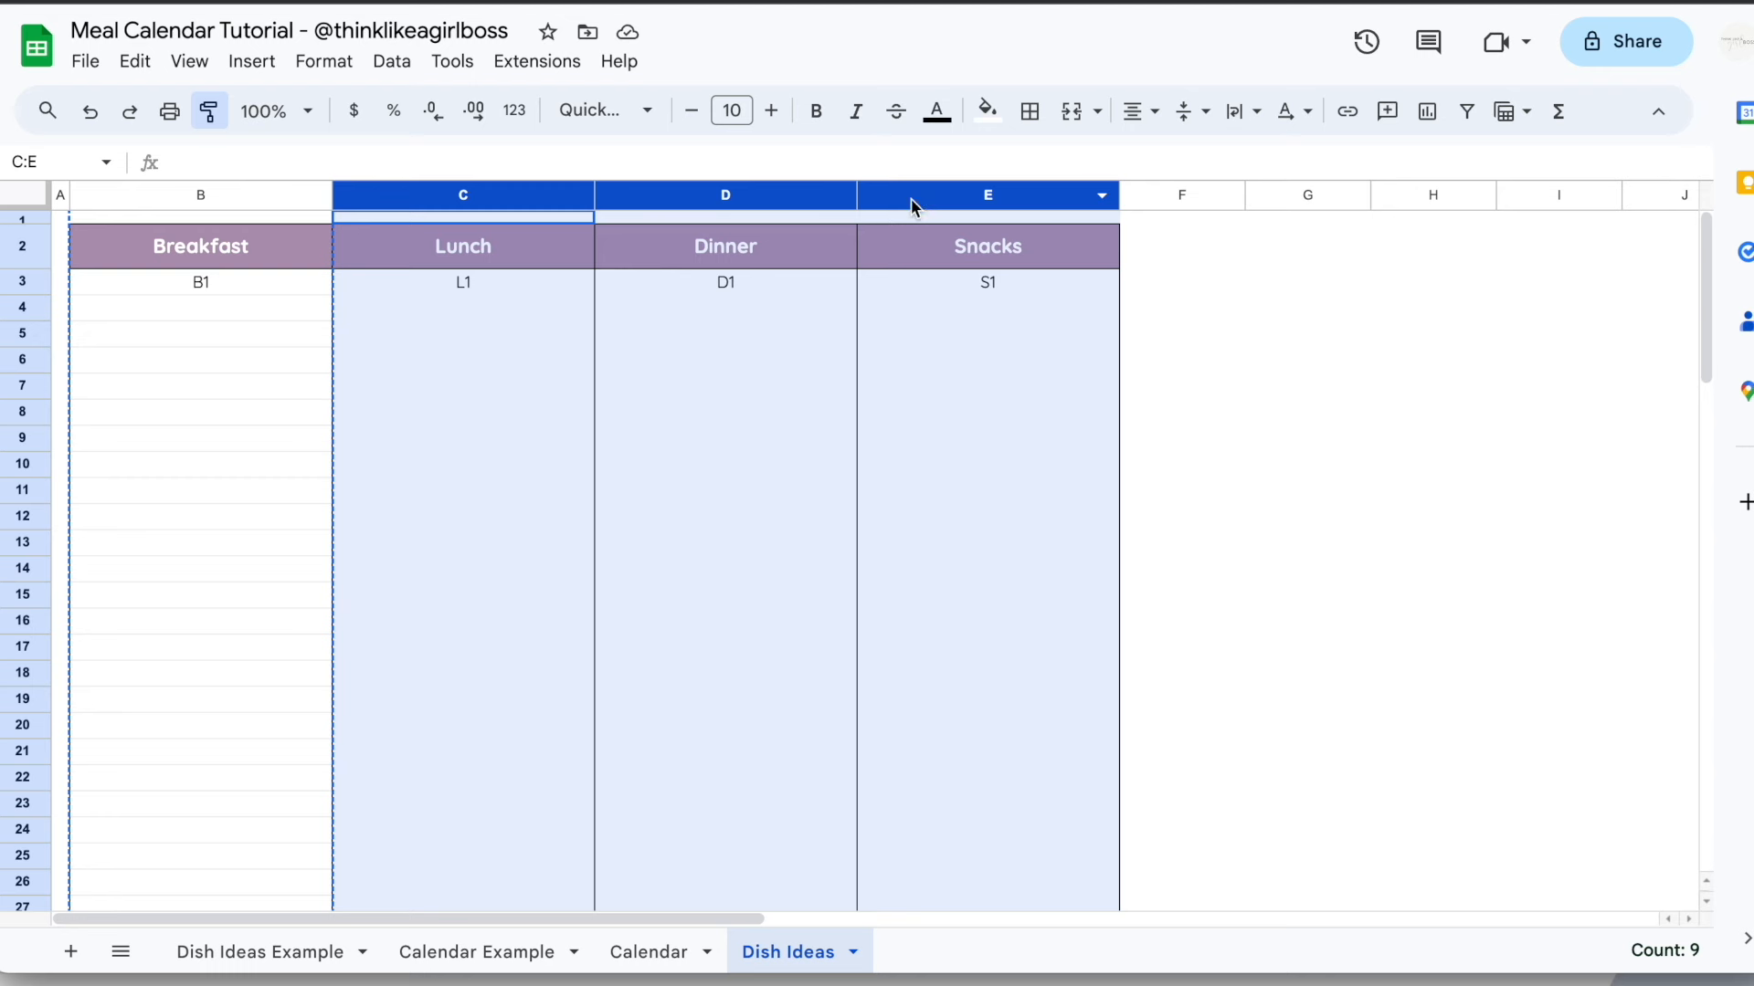
click(935, 375)
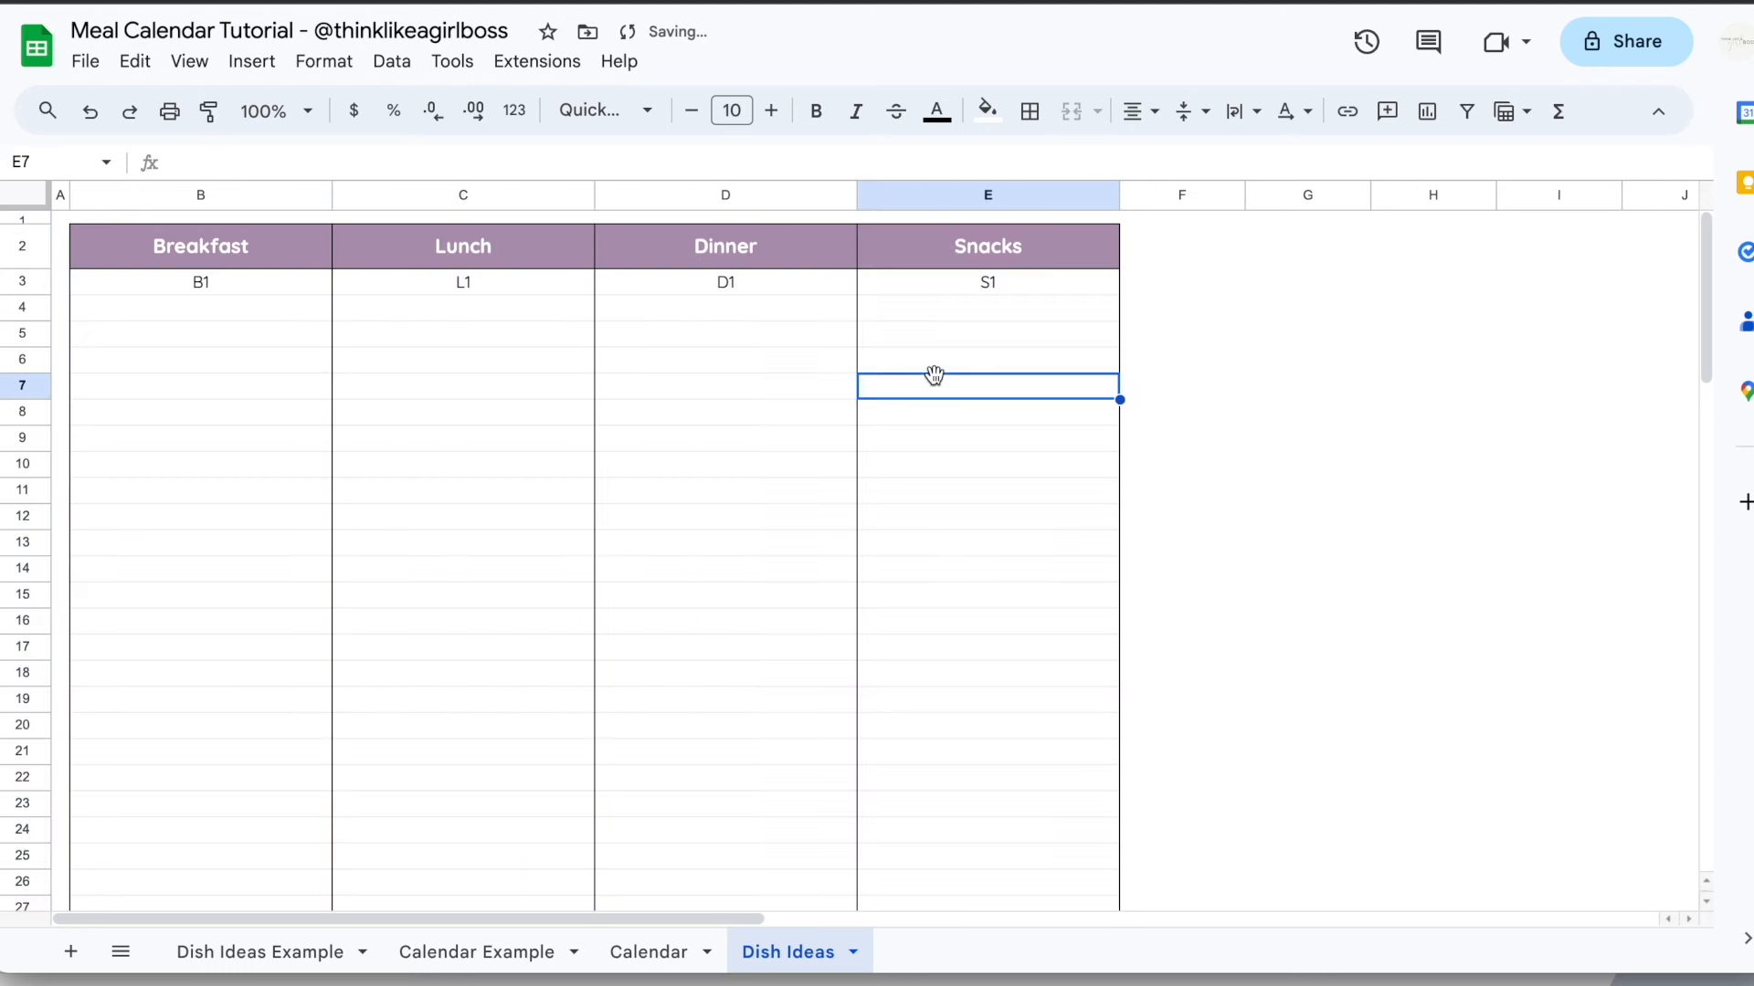
Check the Dish Ideas Example layout and freeze the Dish Ideas sheet up to row 2
click(261, 952)
scroll(773, 646, down, 2)
scroll(771, 647, up, 2)
click(791, 951)
click(42, 242)
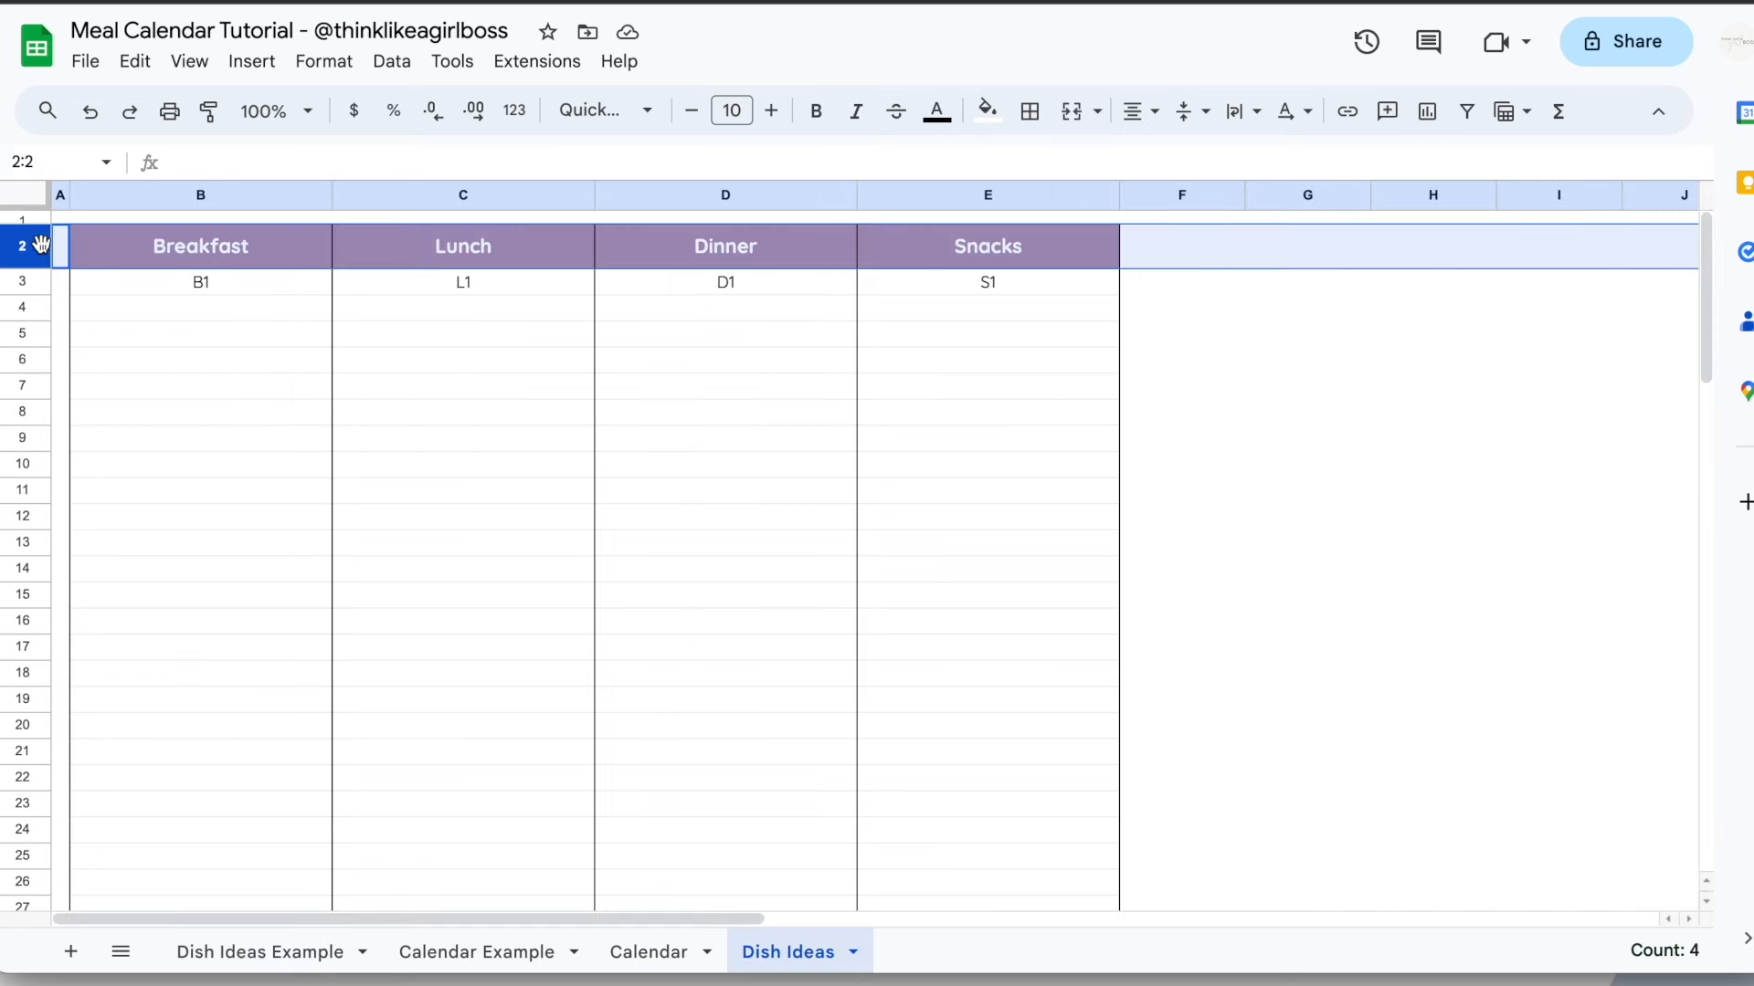
click(123, 315)
click(37, 246)
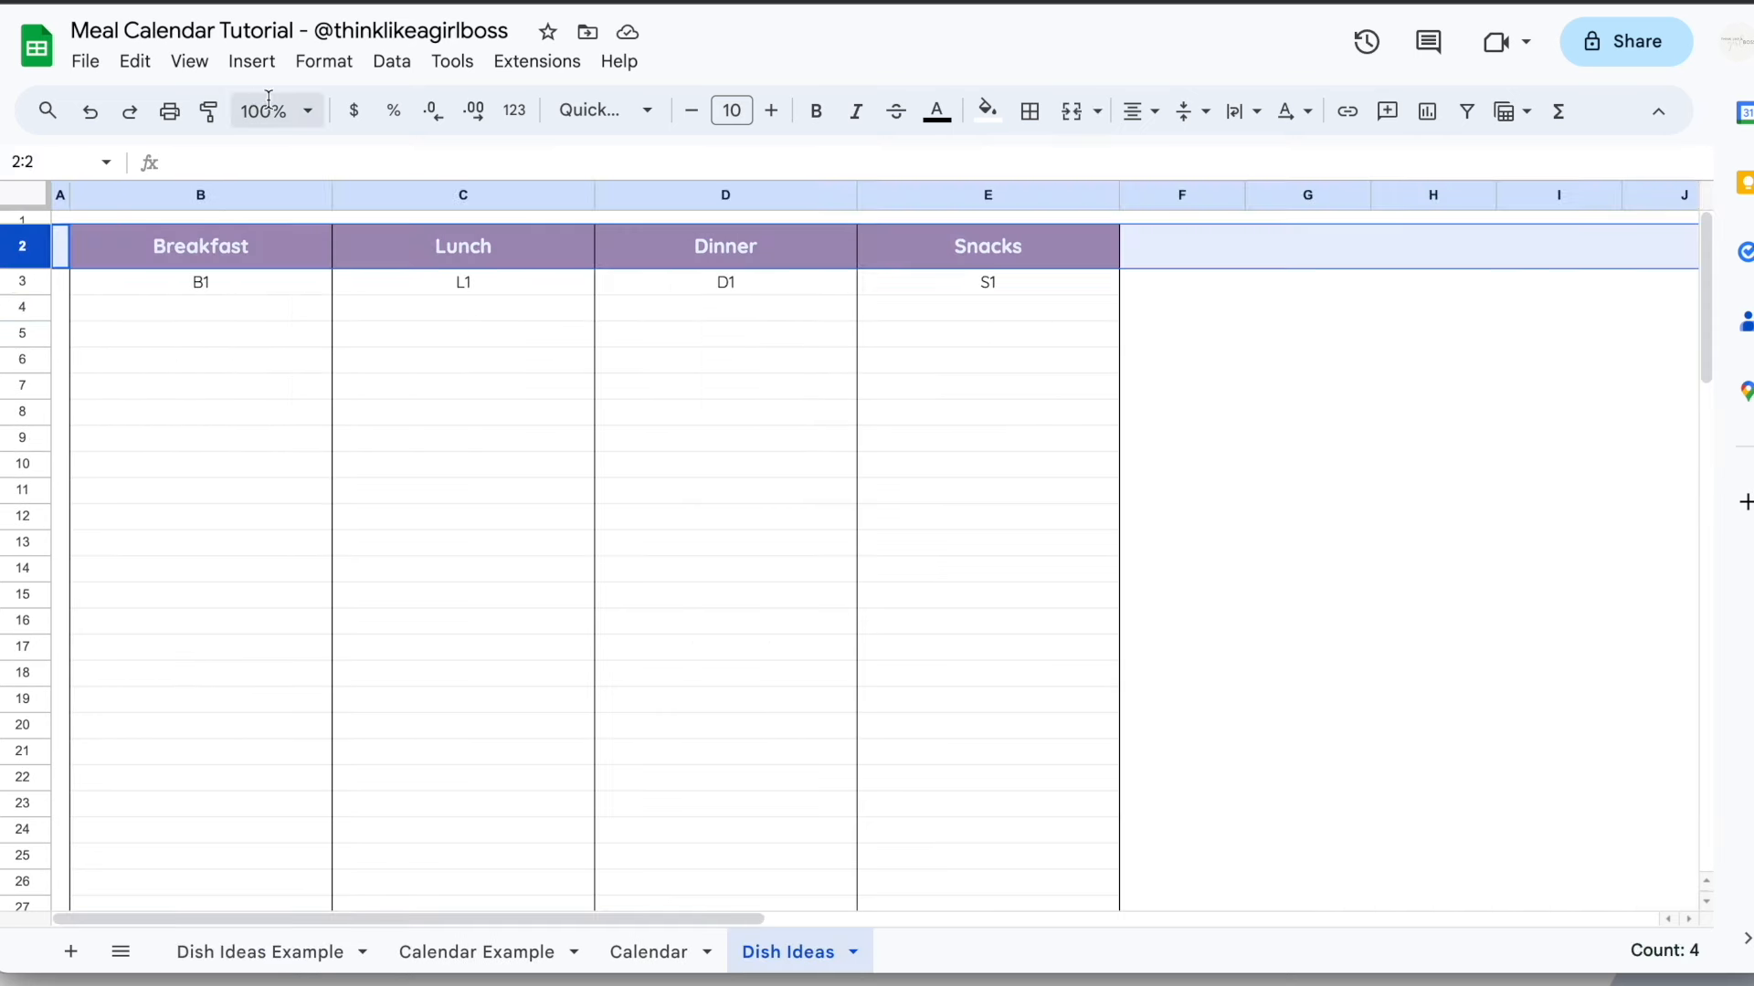
click(187, 62)
mouse_move(265, 163)
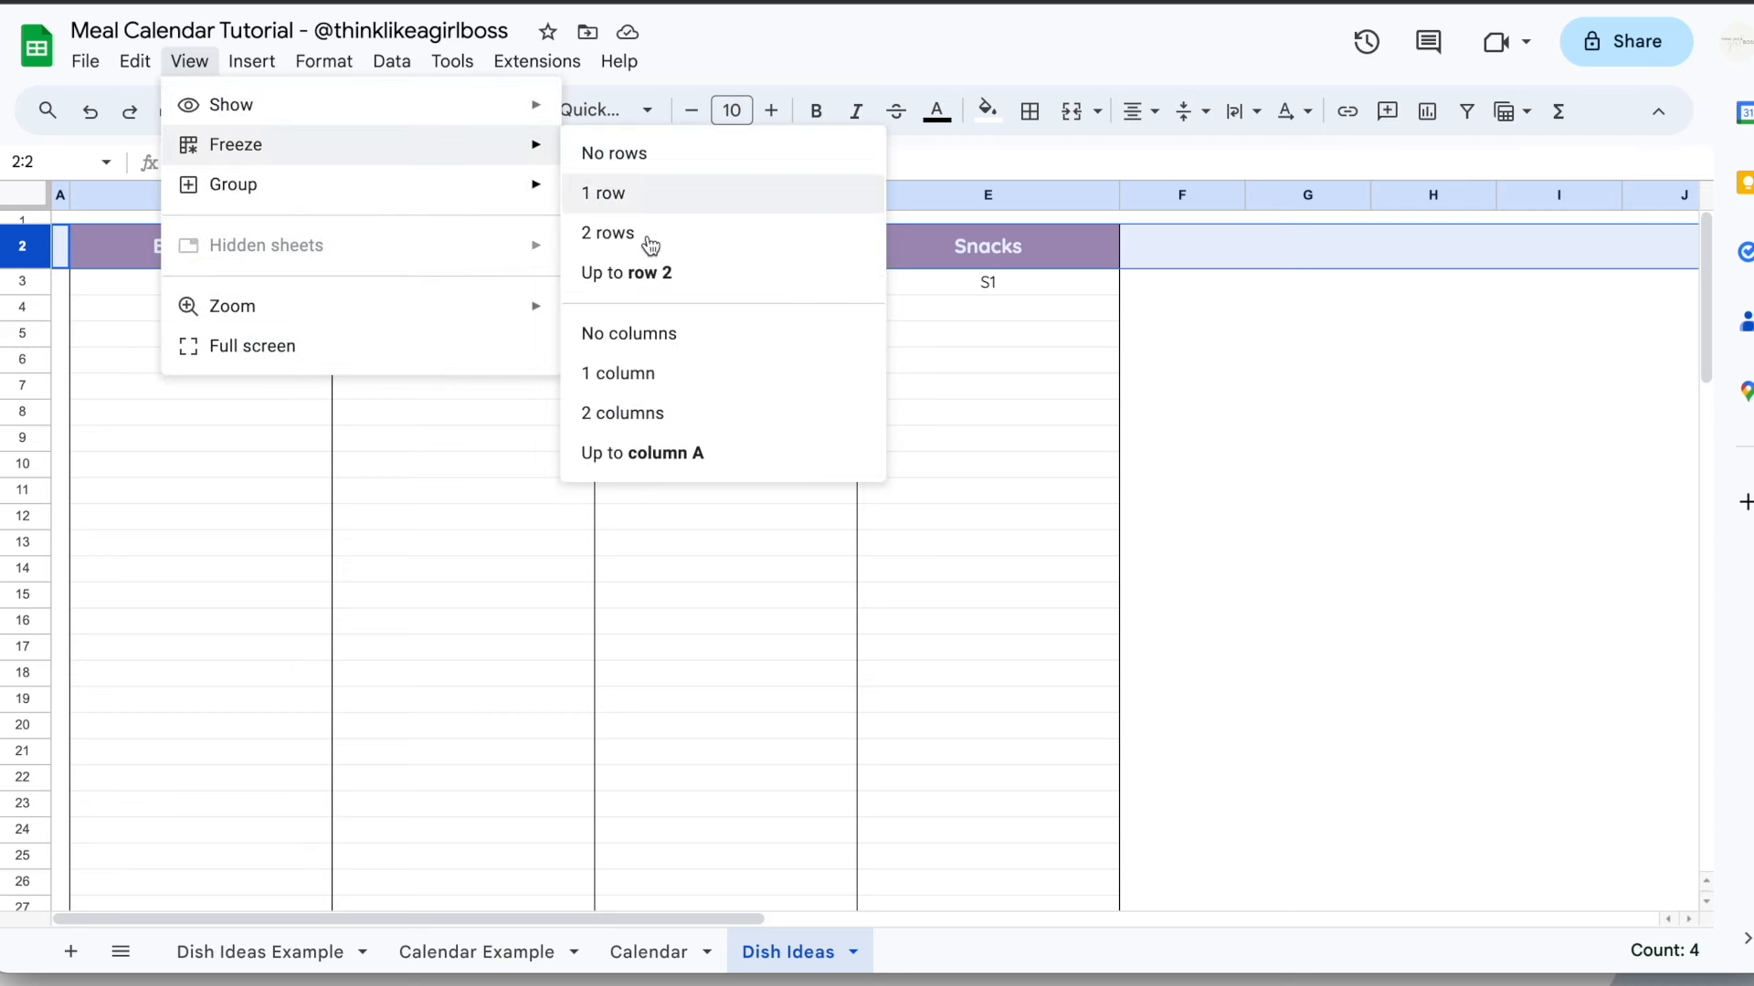
click(734, 280)
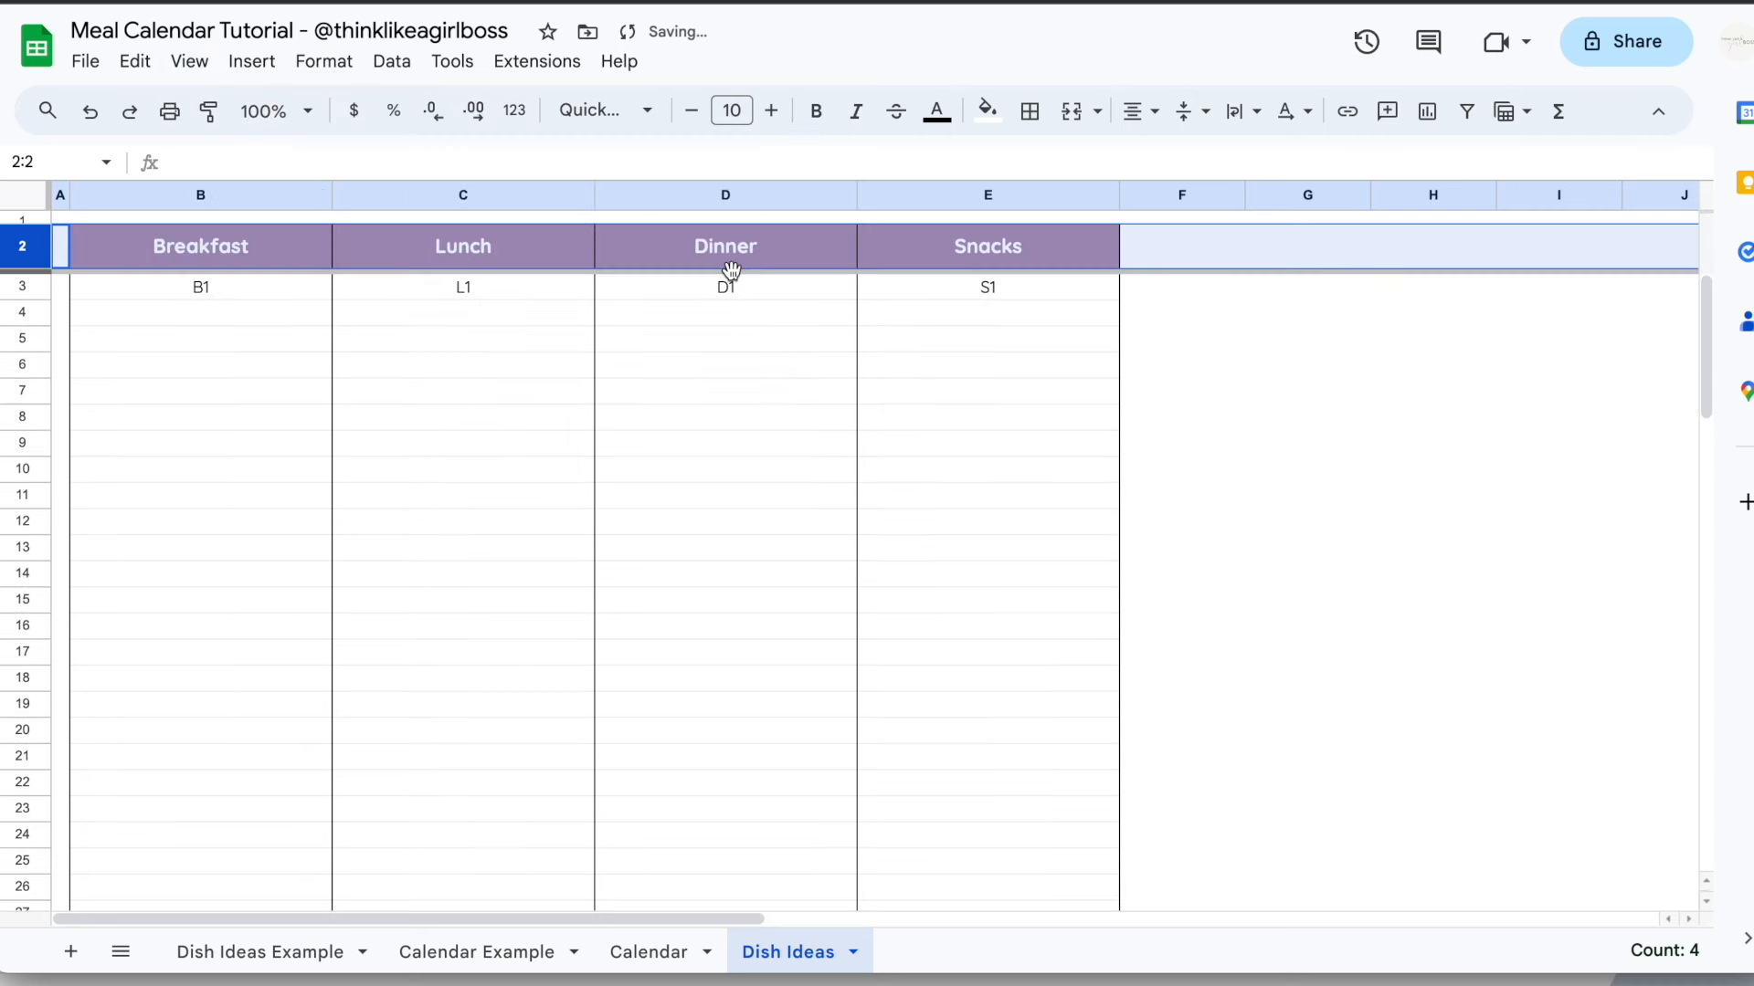
click(919, 473)
Delete the unused columns G to Z from the Dish Ideas sheet
scroll(919, 474, right, 2)
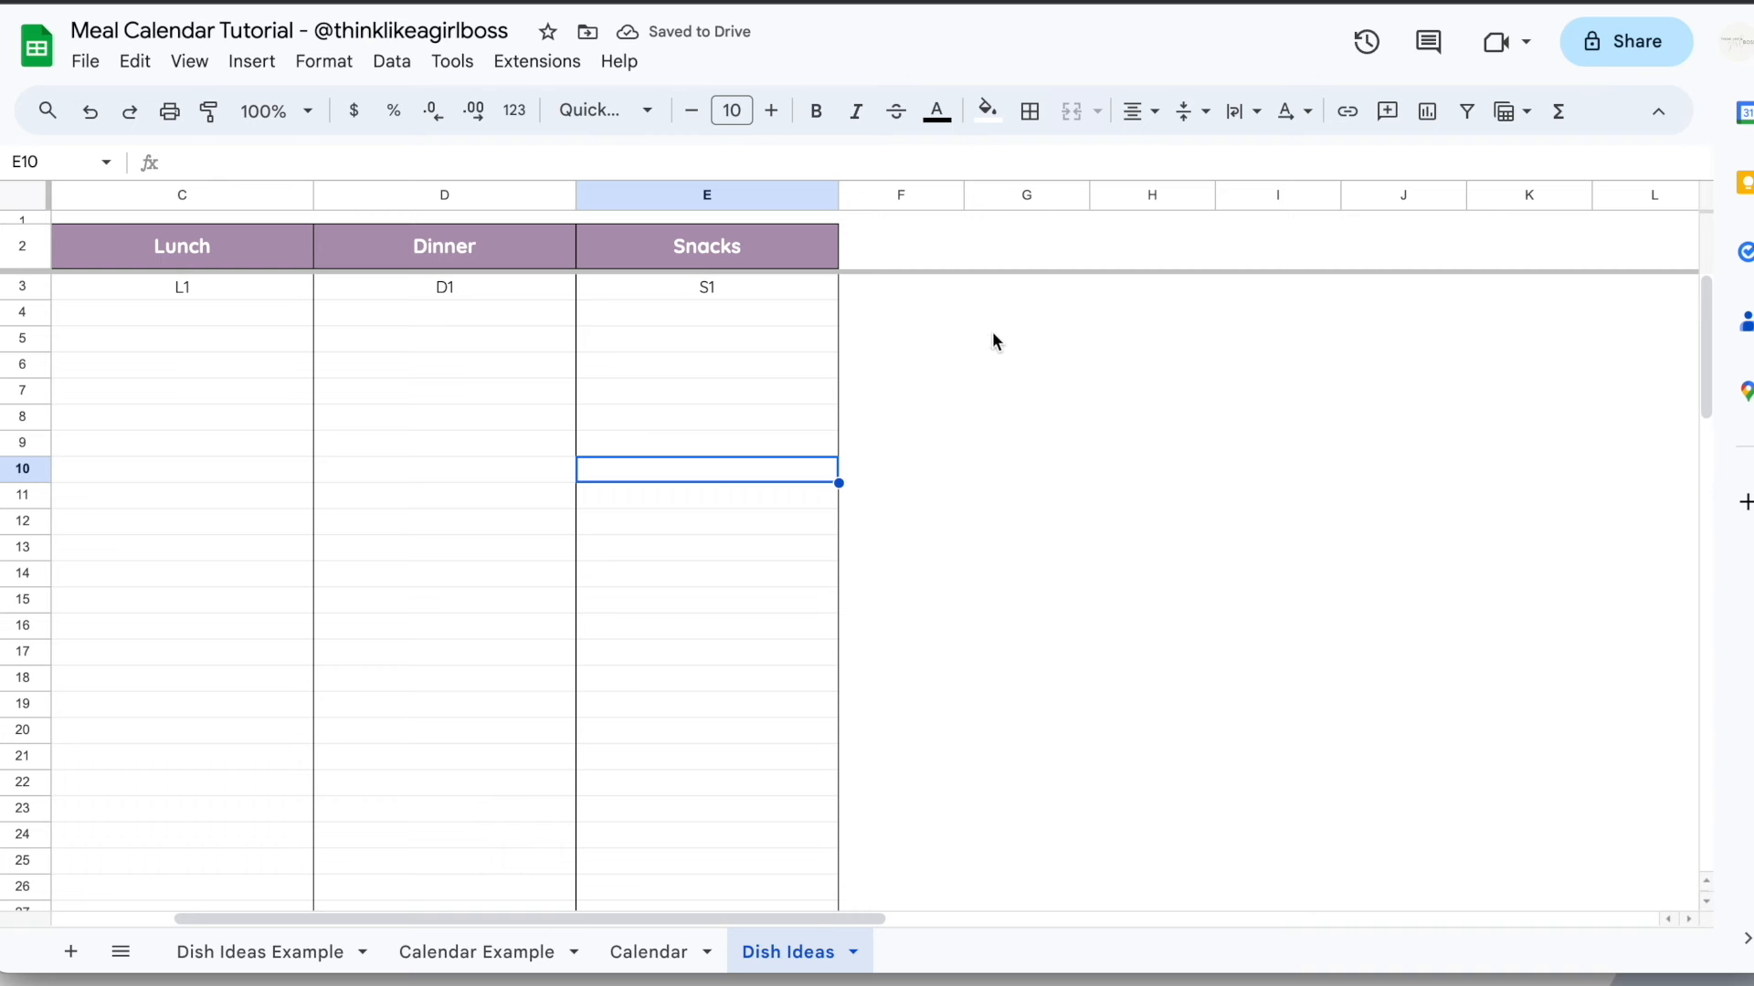
click(1038, 201)
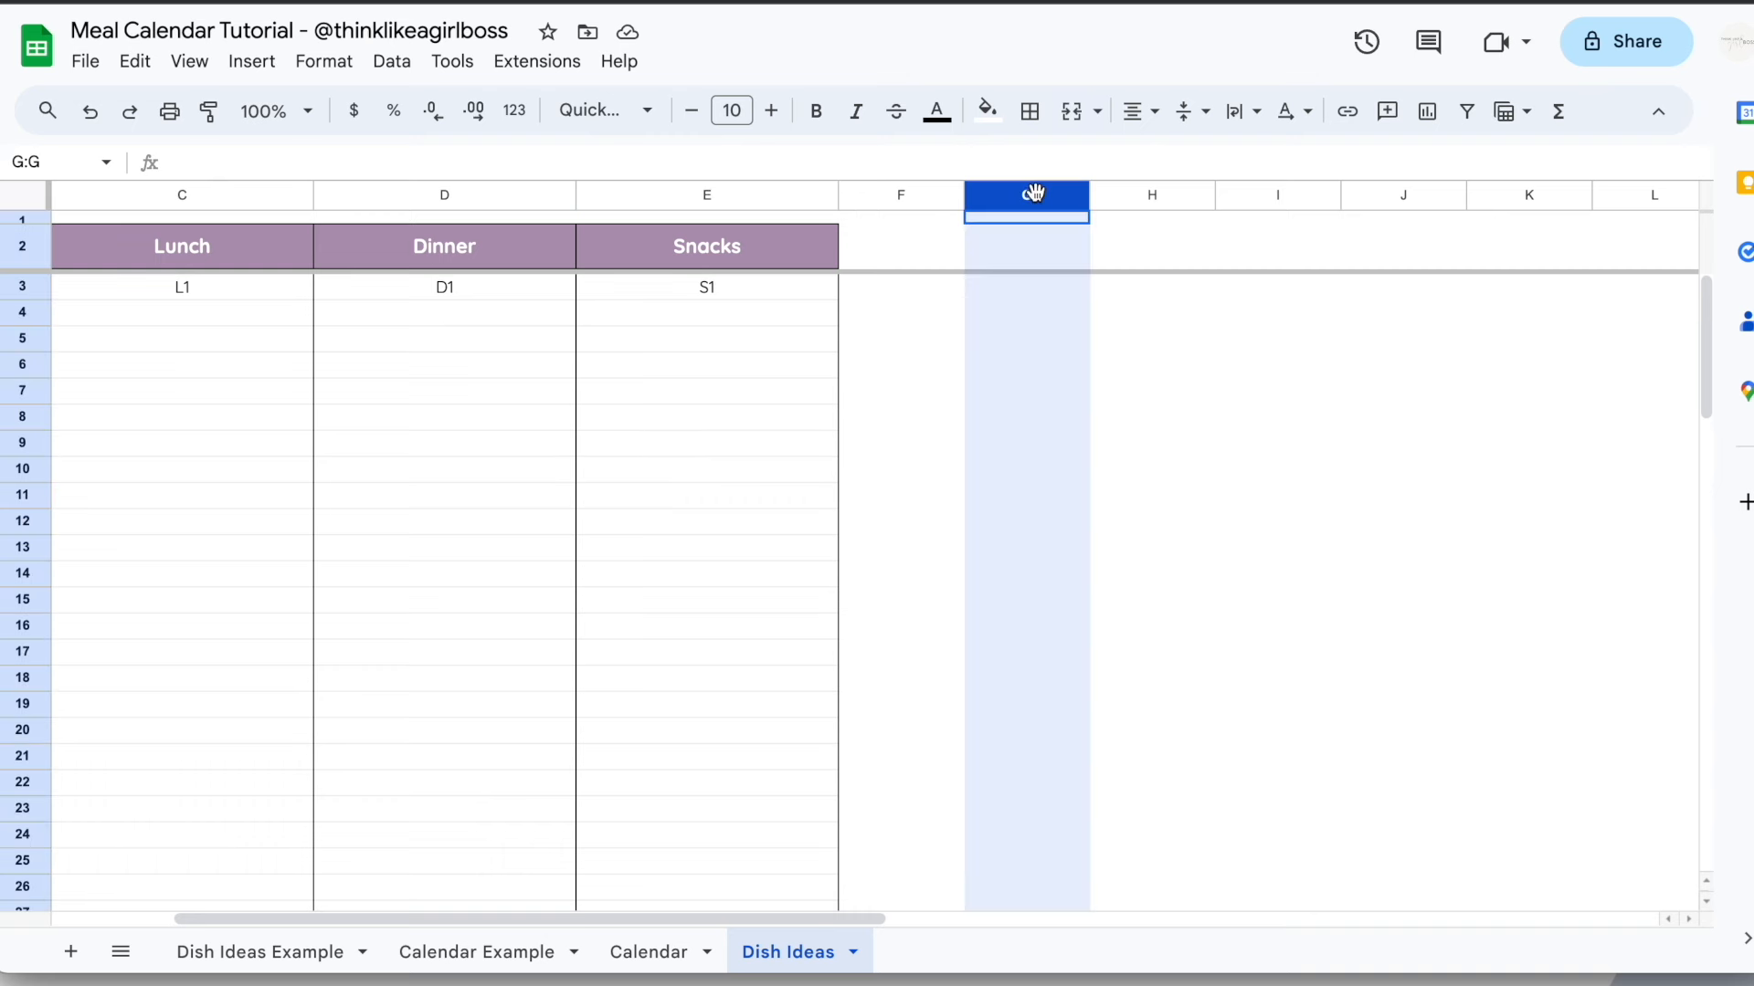
scroll(1037, 201, right, 5)
drag(1039, 201, 1590, 181)
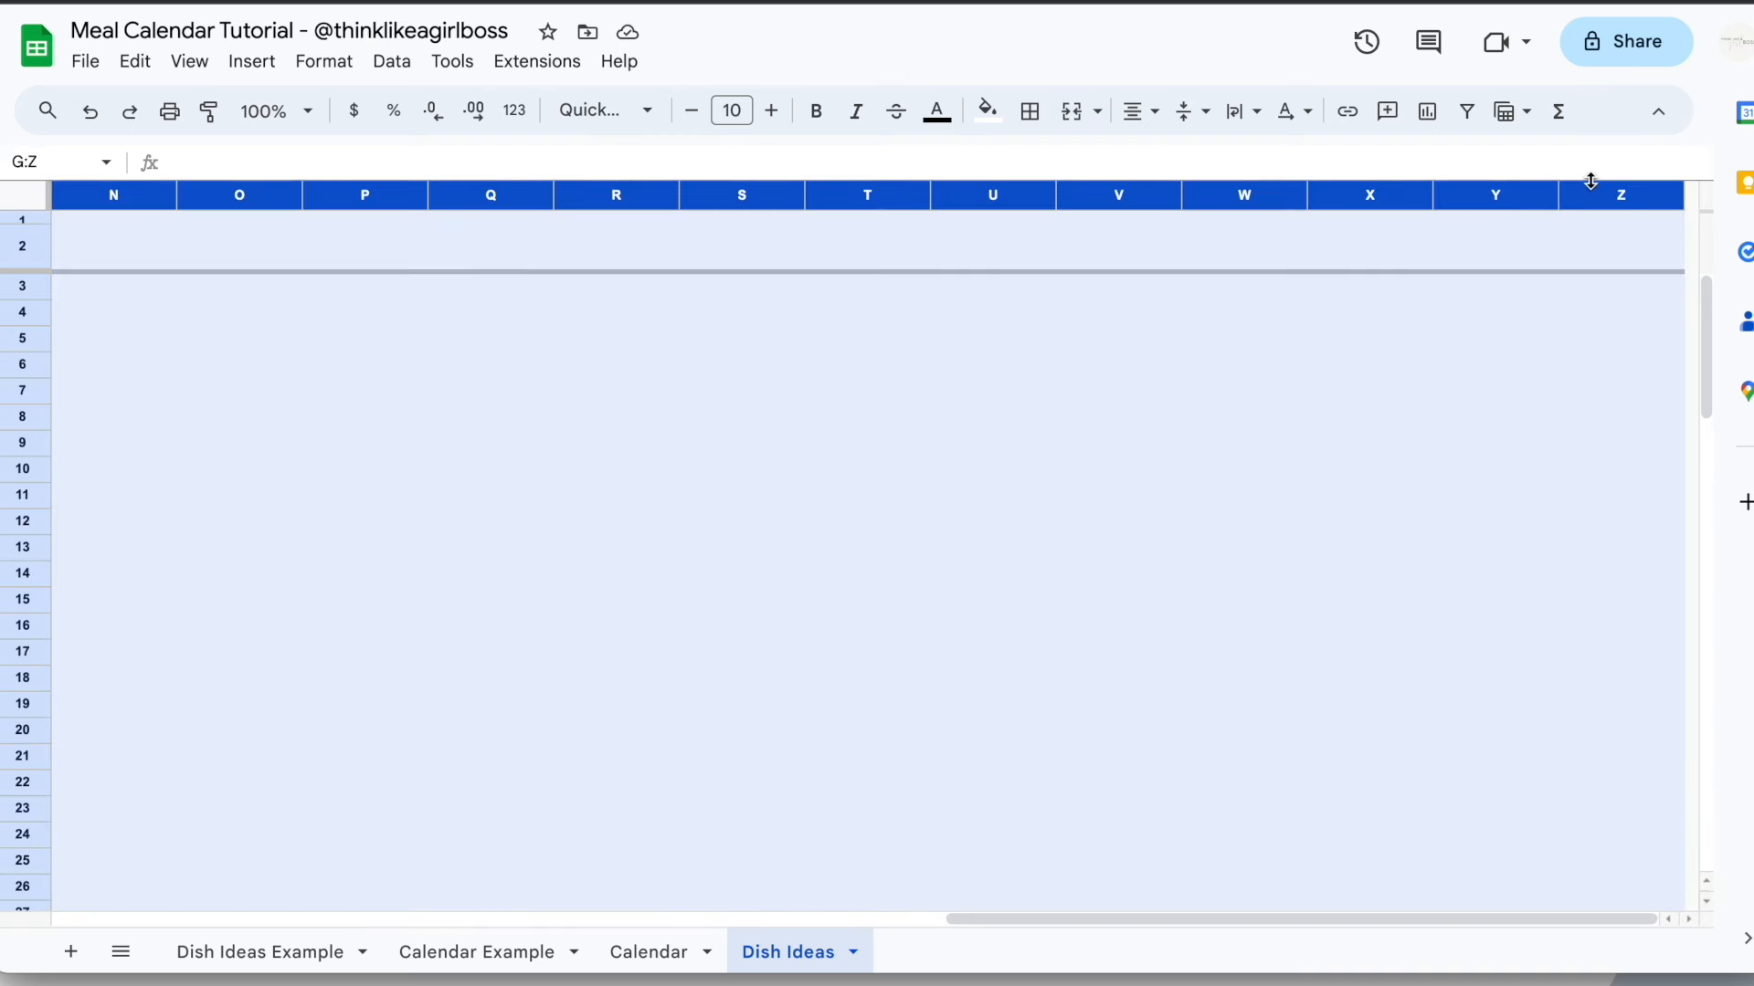
scroll(1247, 271, left, 10)
scroll(1247, 271, left, 2)
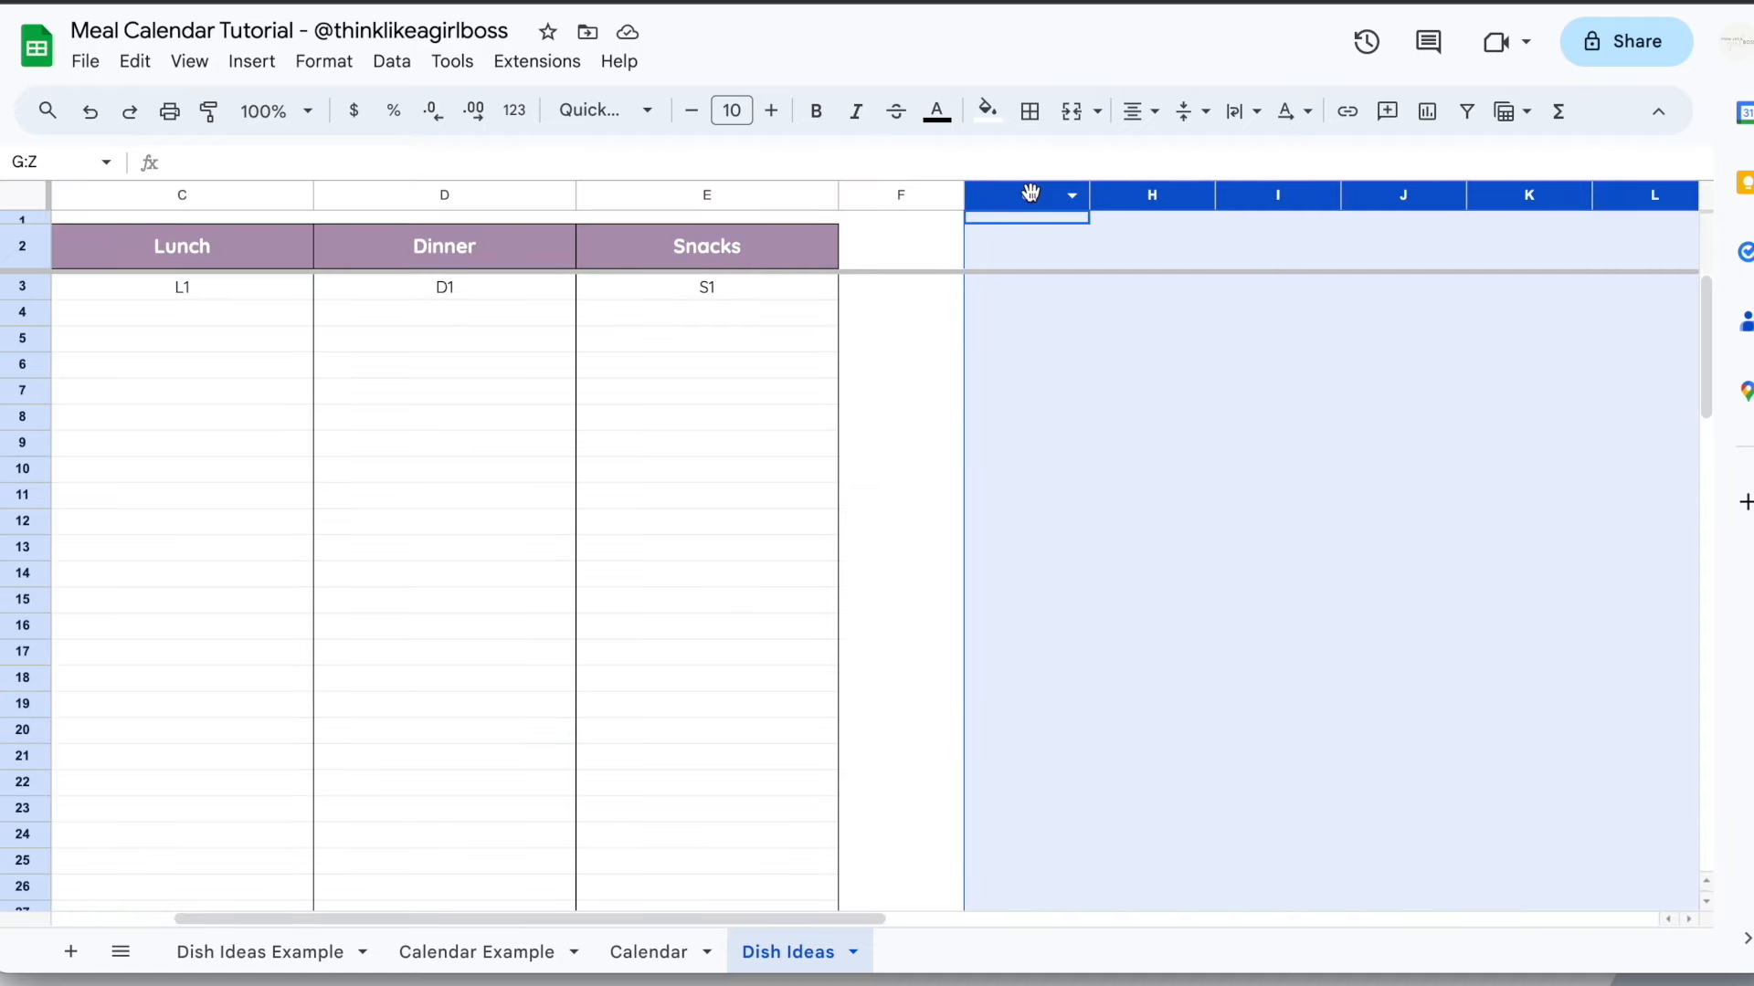
click(1067, 196)
click(1143, 394)
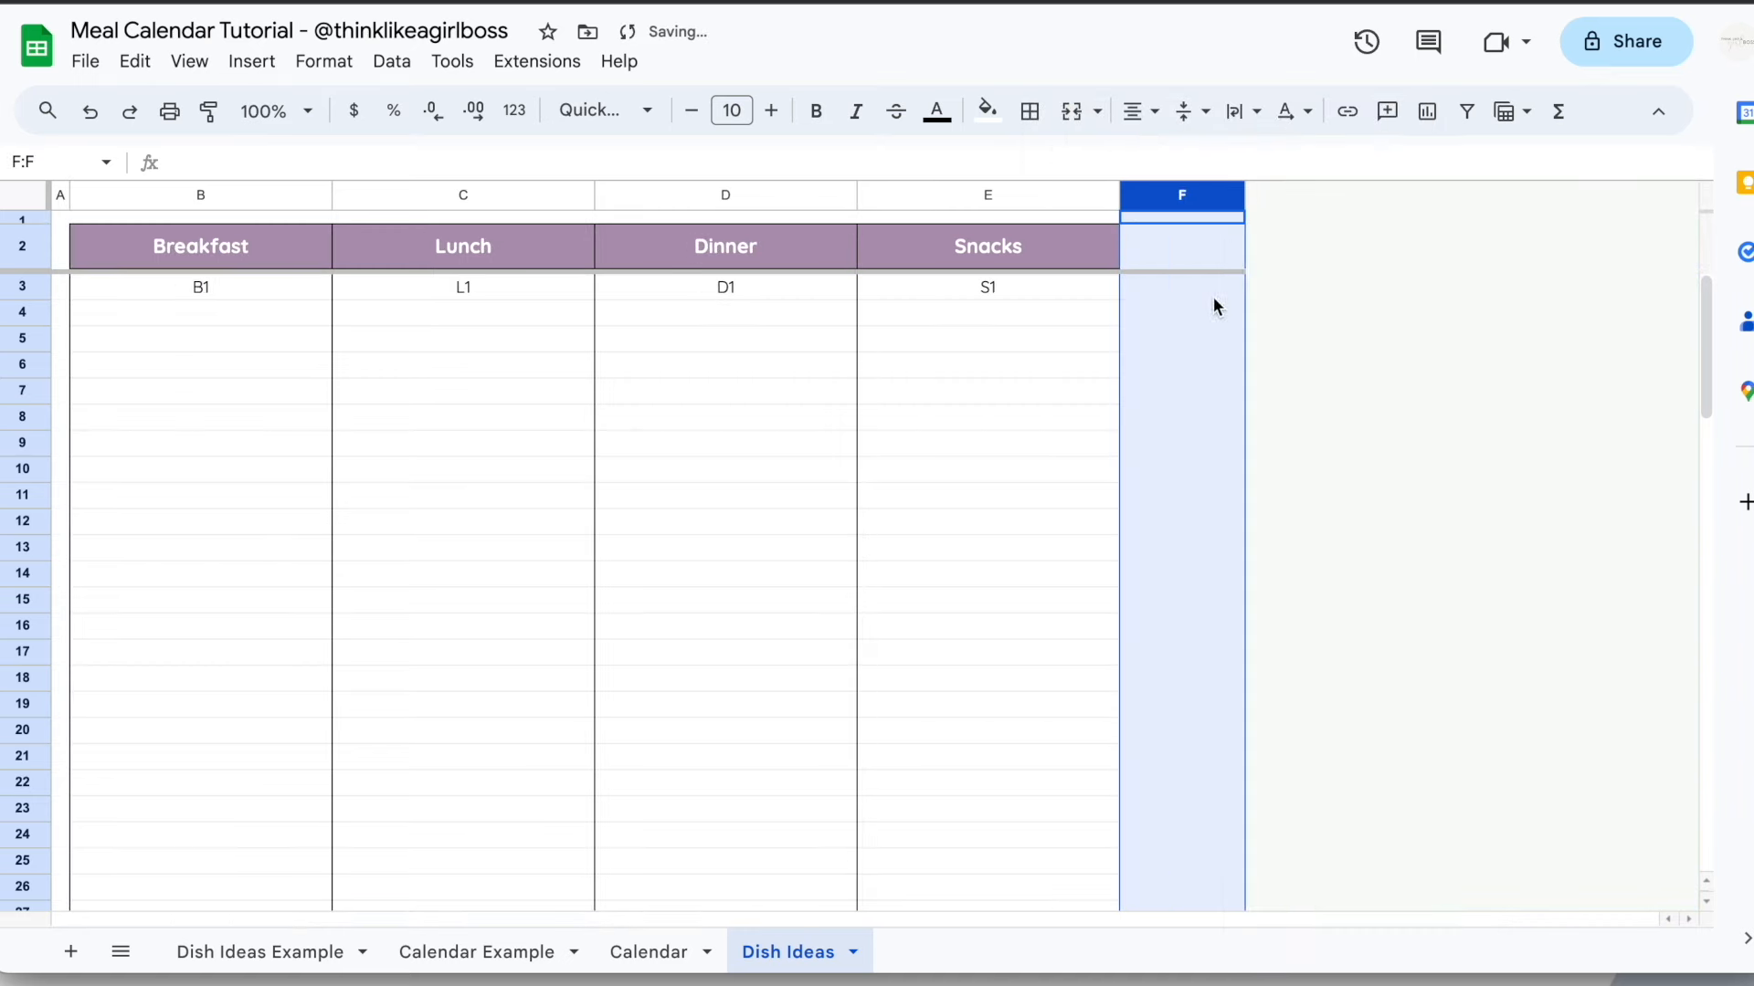
Narrow the empty column F on Dish Ideas to a slim margin beside the table
click(1295, 338)
drag(1245, 196, 1137, 207)
click(1280, 357)
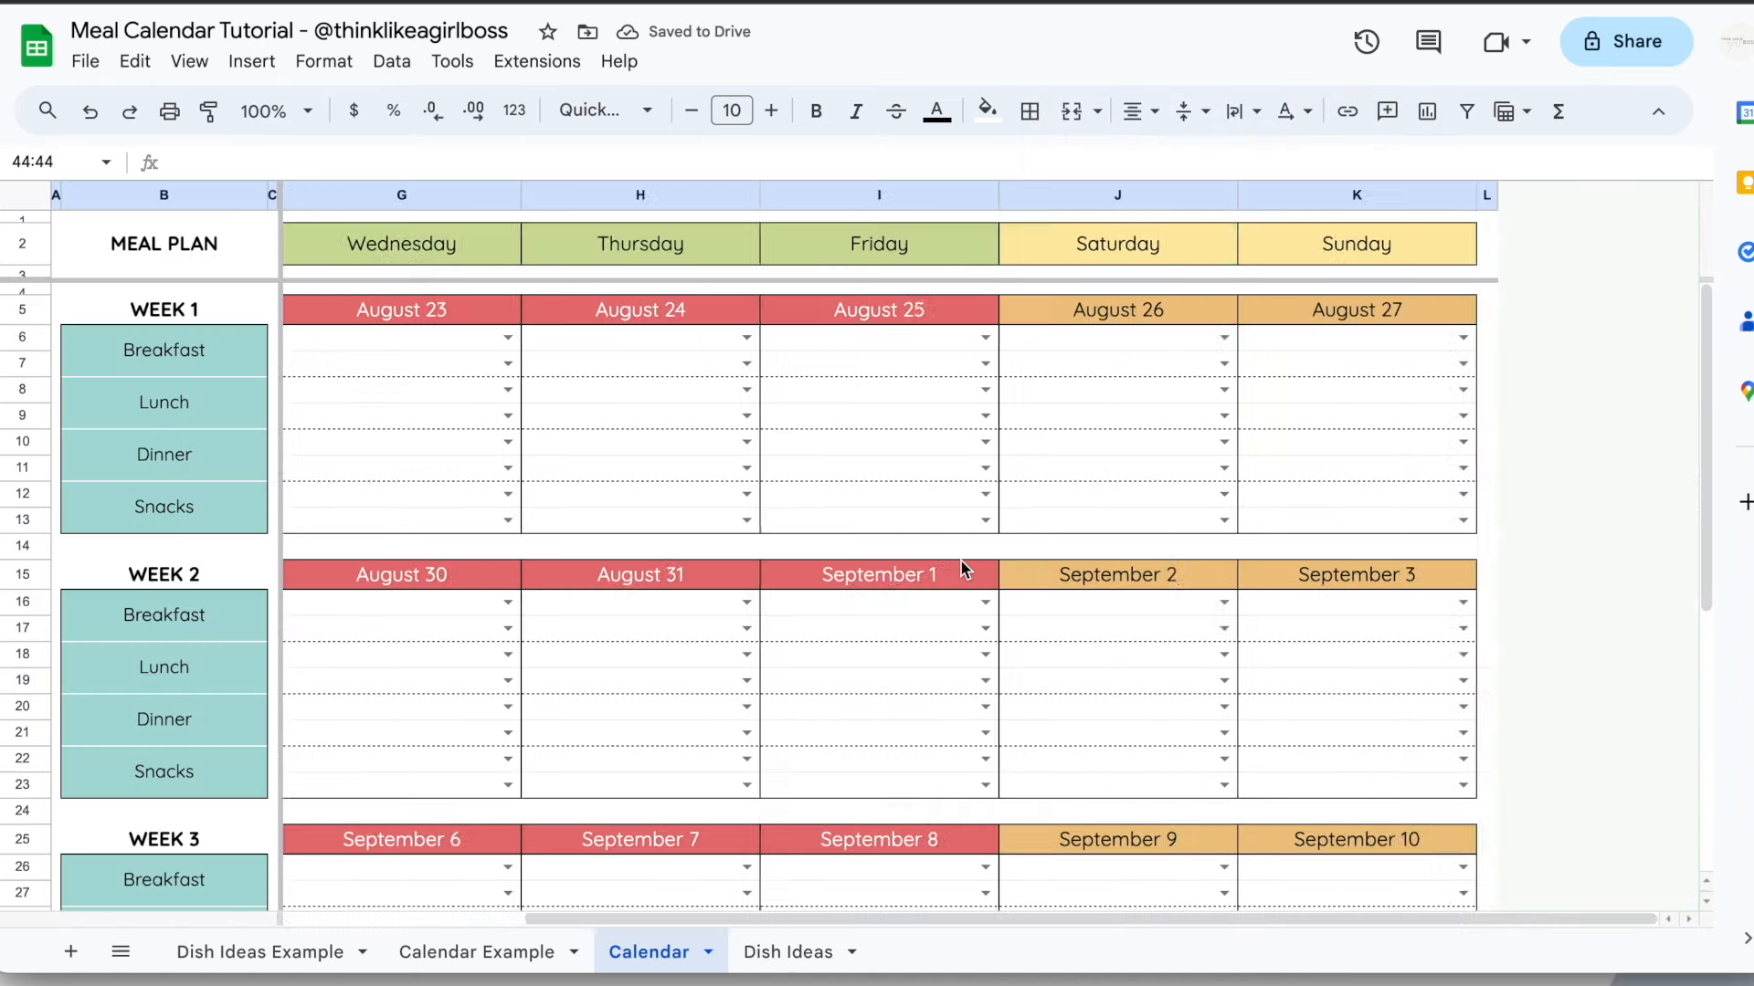
Copy the sample dishes in B3:E9 of Dish Ideas Example into Dish Ideas, starting at B3
scroll(961, 561, left, 5)
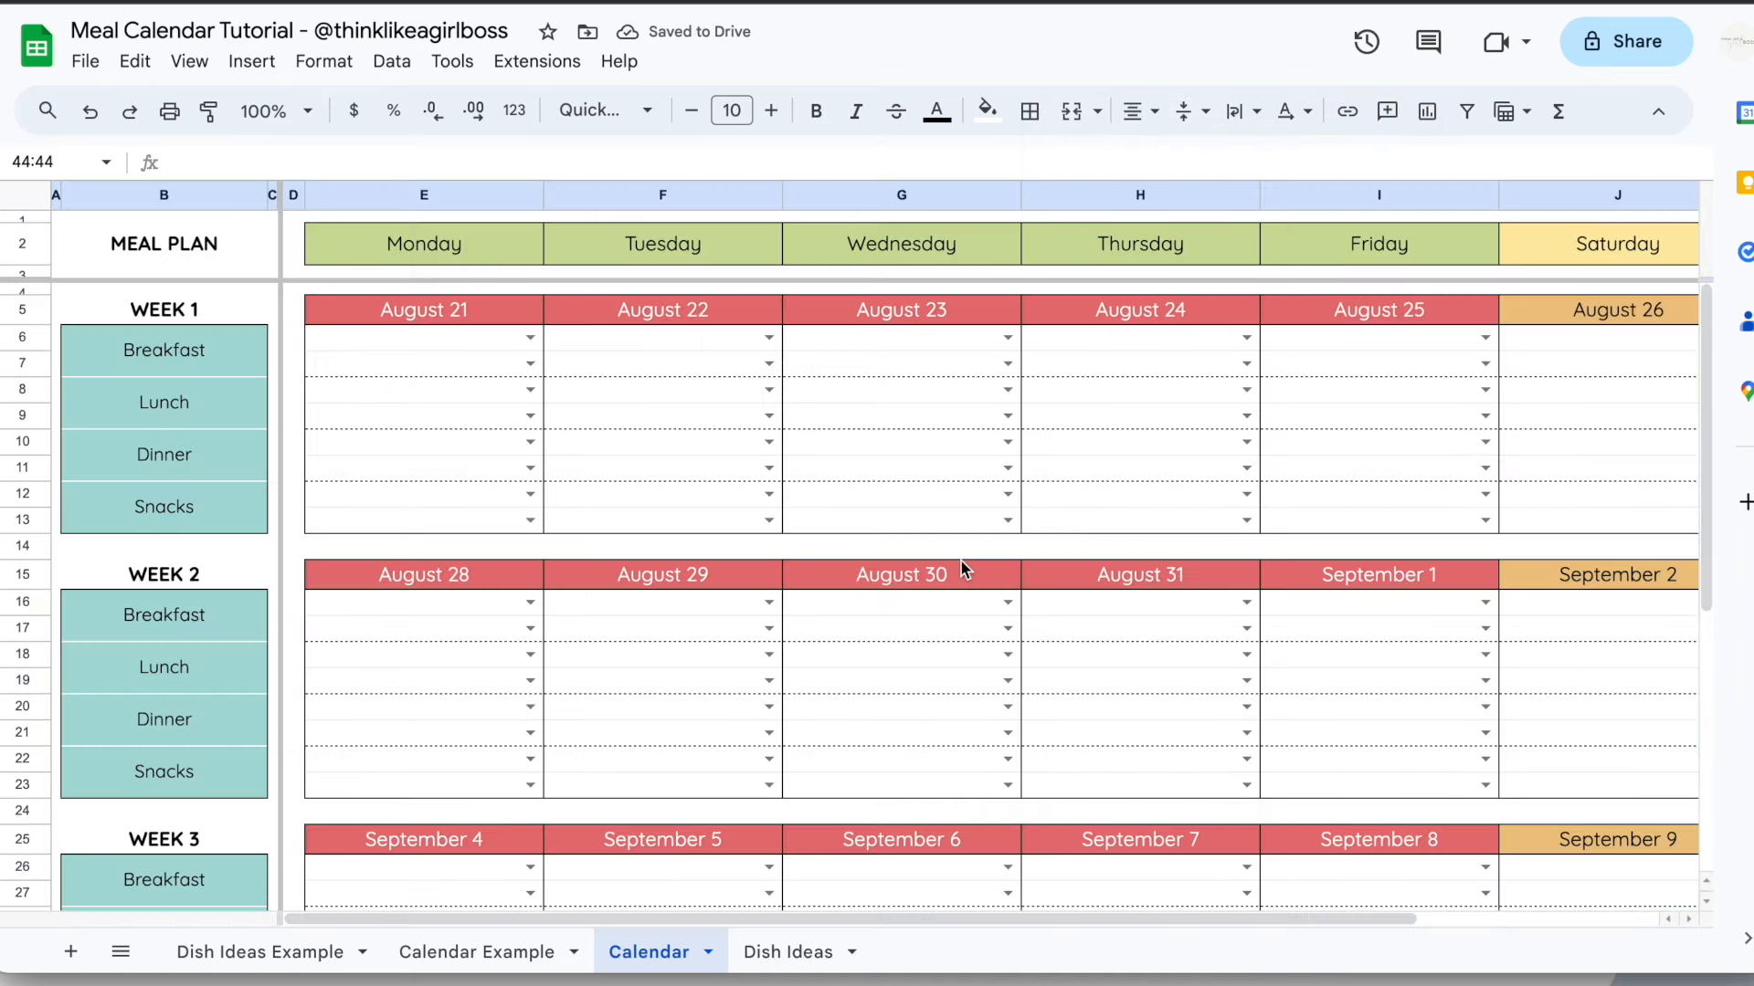
click(787, 953)
drag(276, 286, 1004, 636)
click(275, 950)
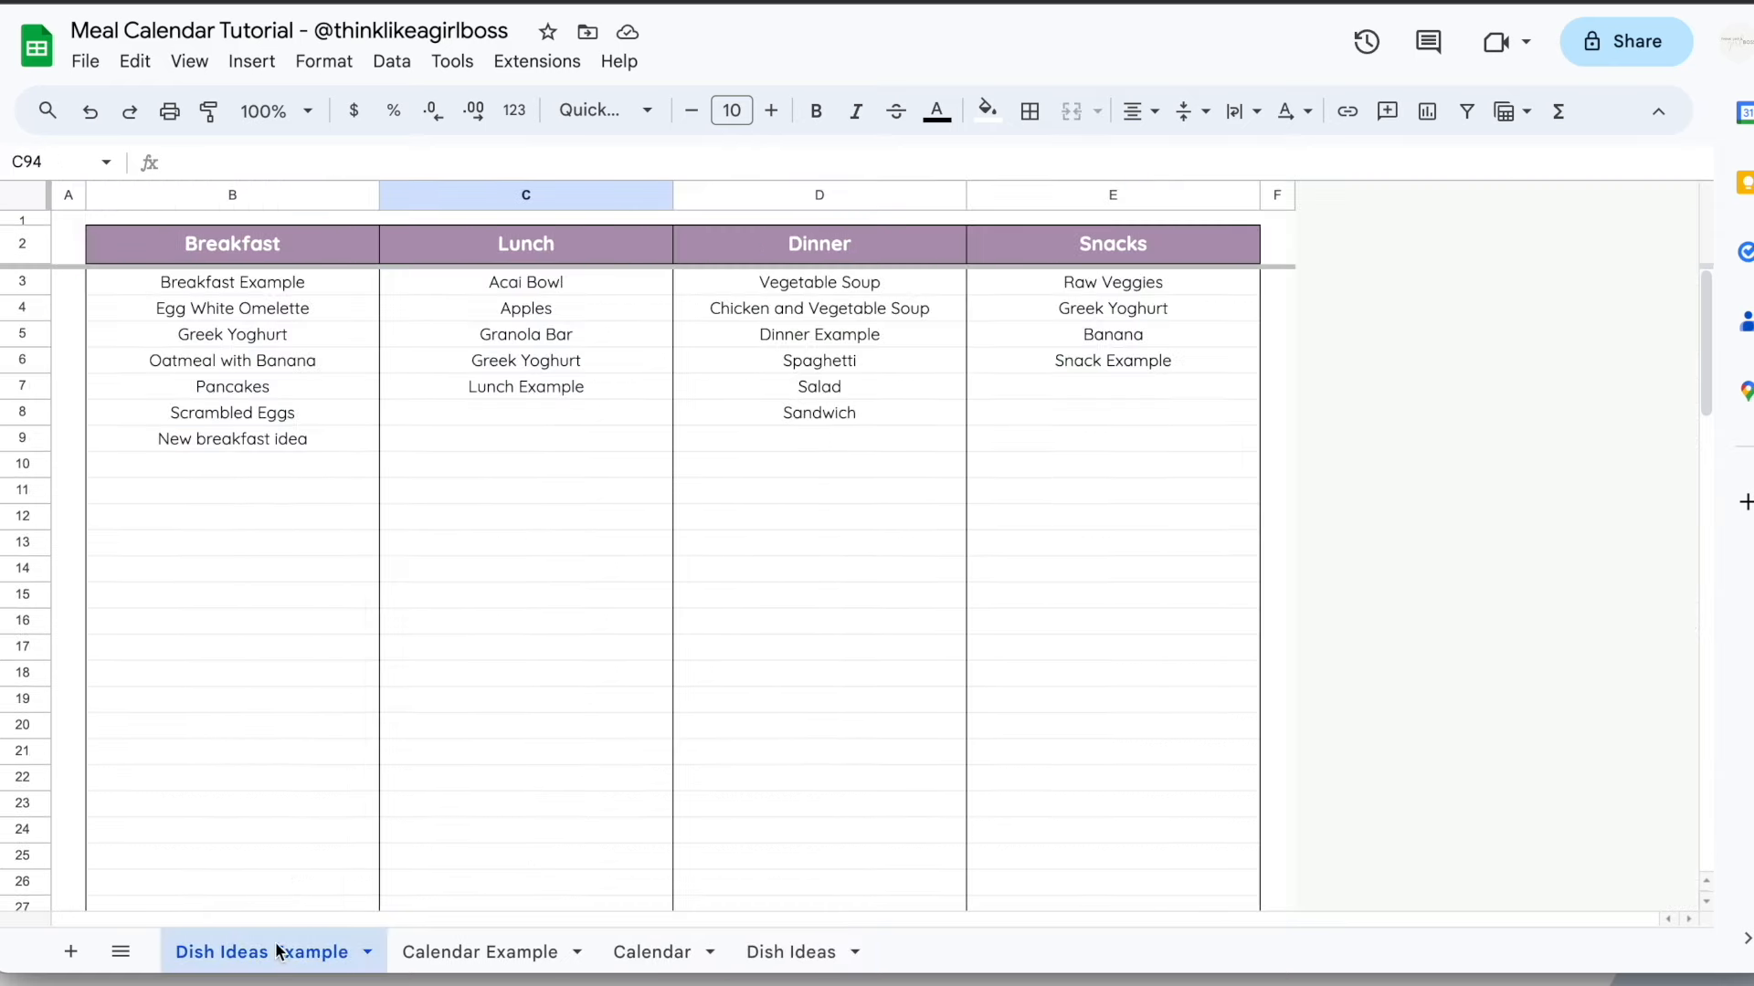
drag(274, 281, 1091, 457)
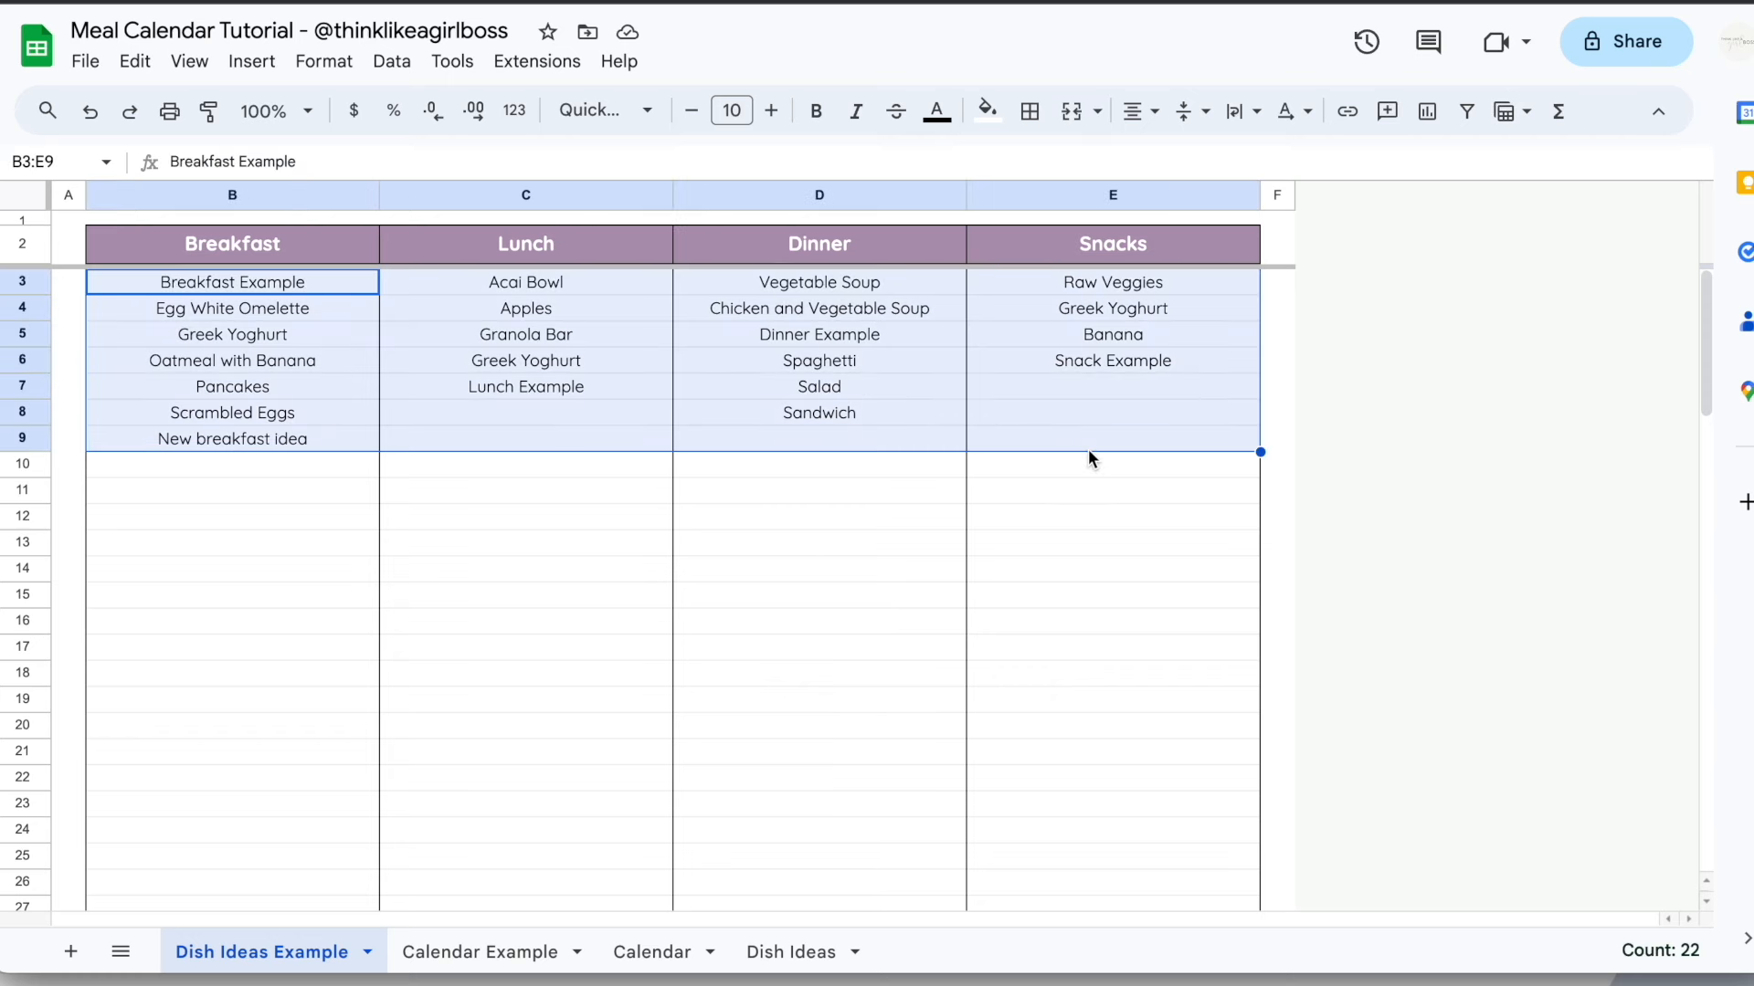
key(ctrl+c)
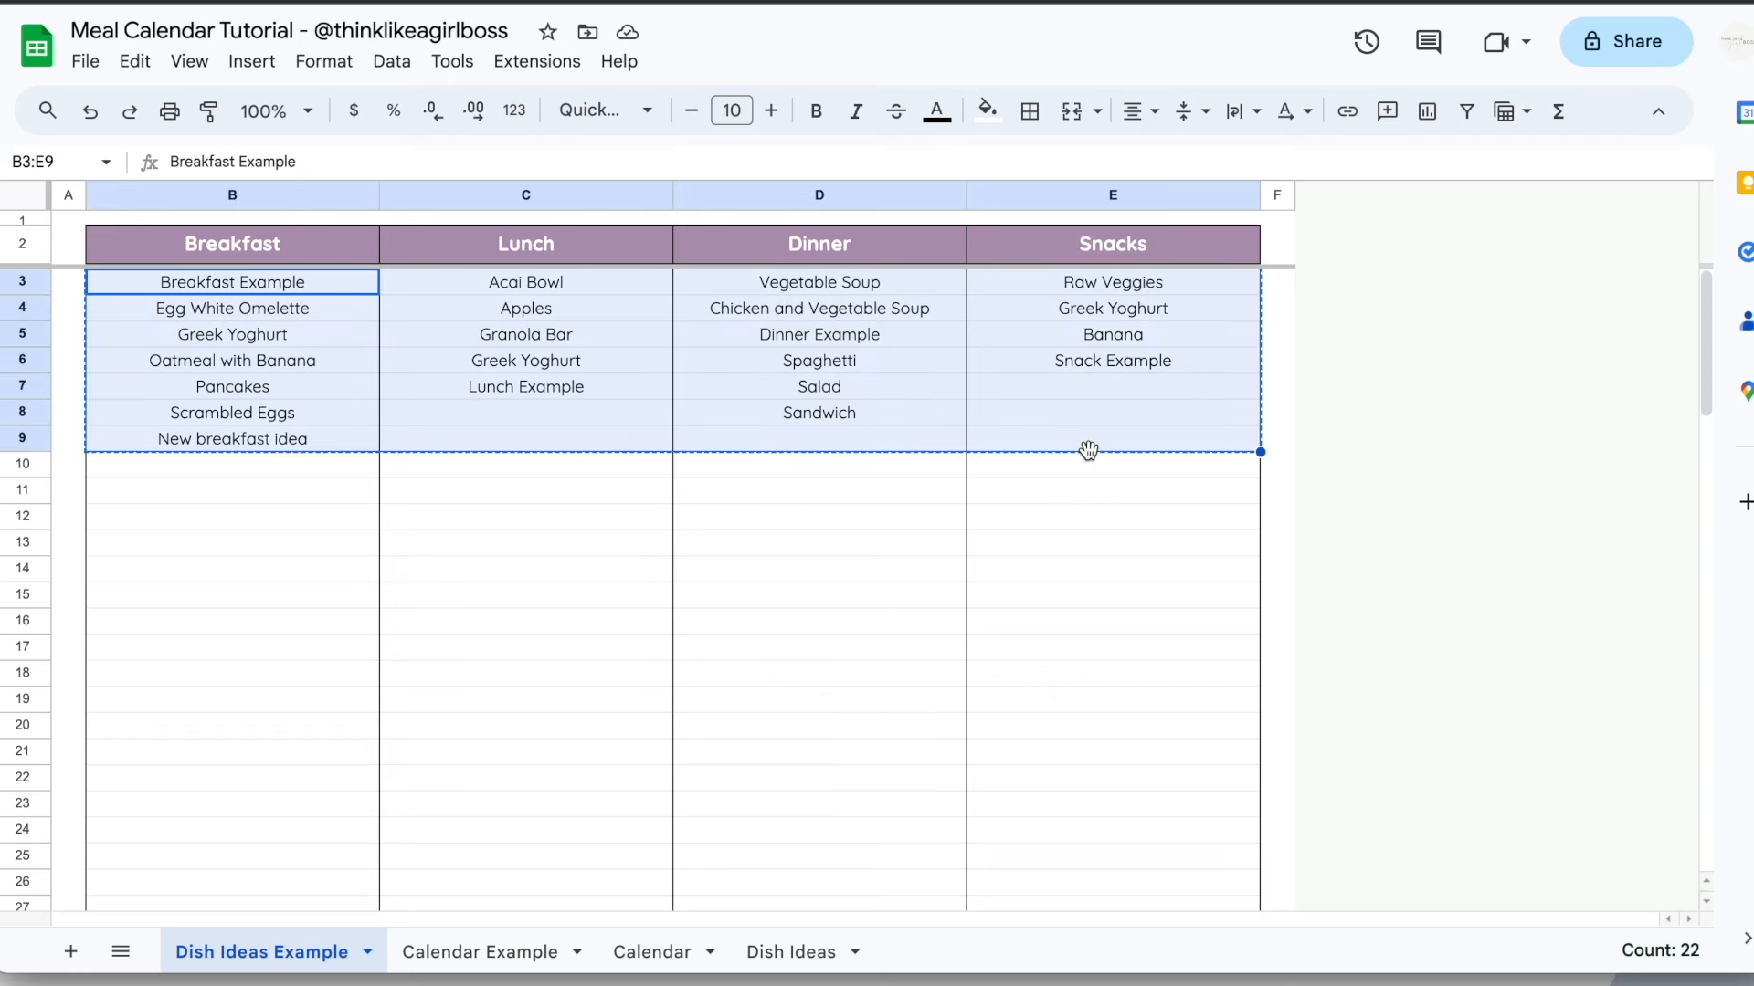
click(785, 952)
click(234, 283)
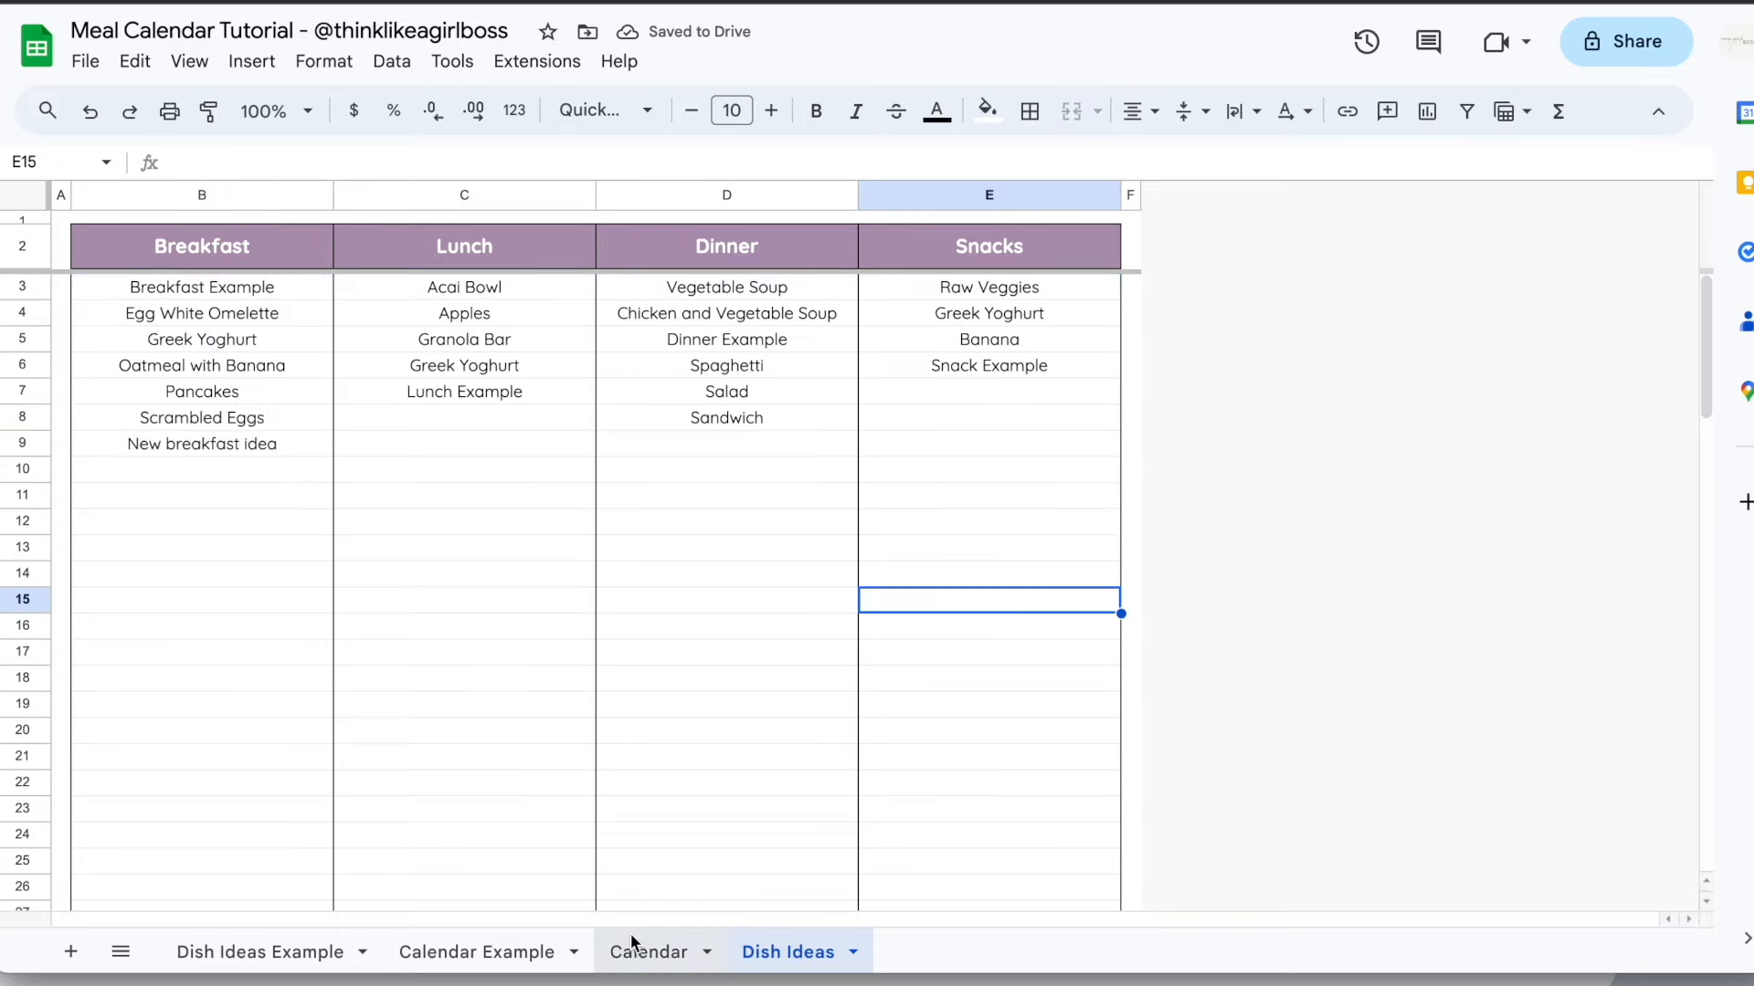
On Calendar, plan August 21 with Breakfast Example for breakfast, Granola Bar for lunch, Spaghetti for dinner and Snack Example for snacks
click(635, 950)
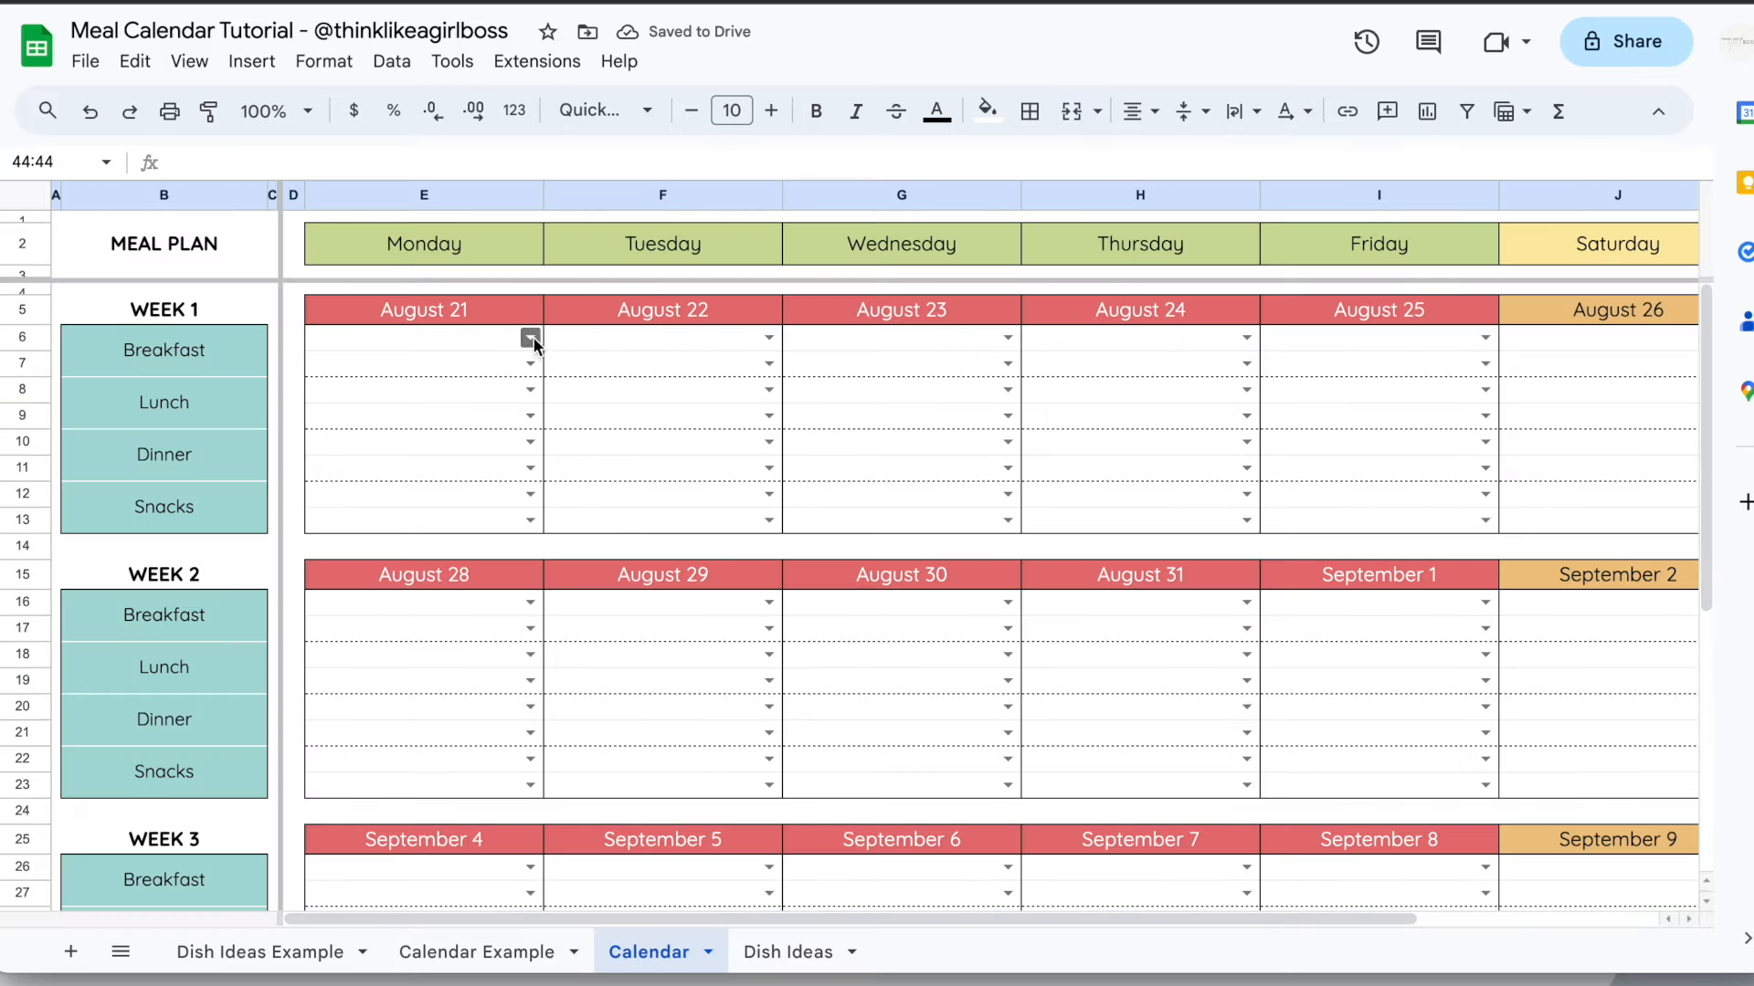
click(530, 337)
click(442, 371)
click(529, 389)
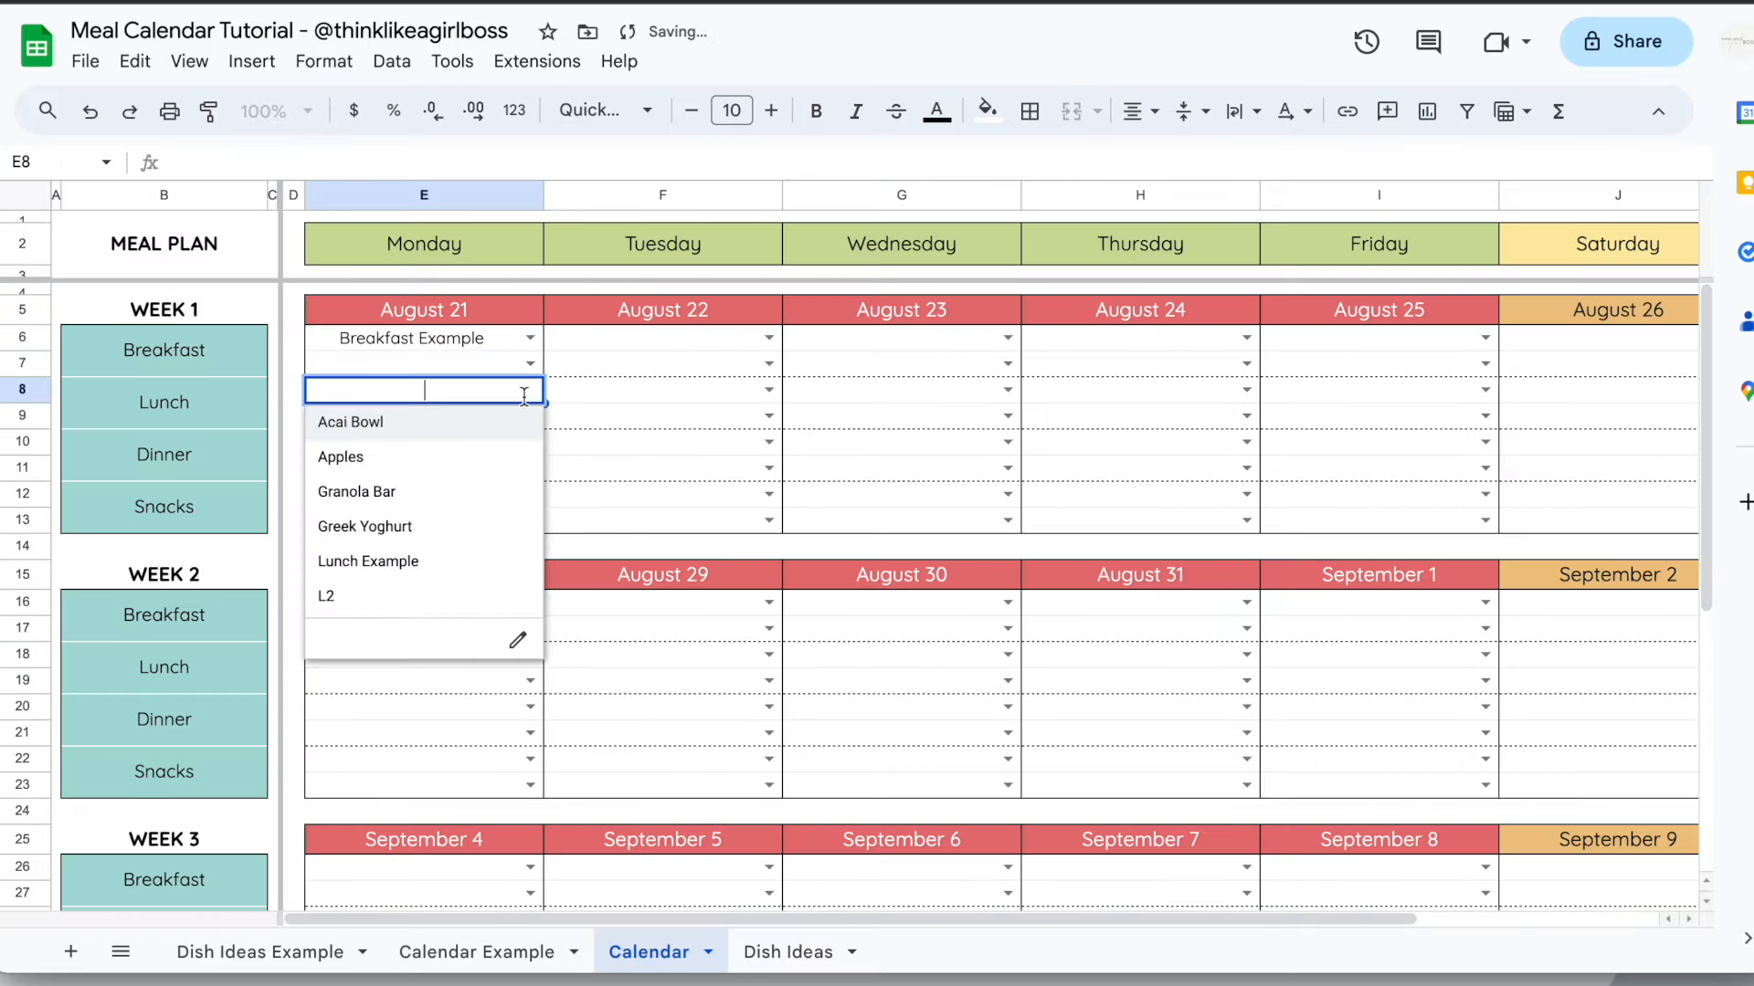
click(445, 490)
click(530, 442)
click(423, 576)
click(529, 494)
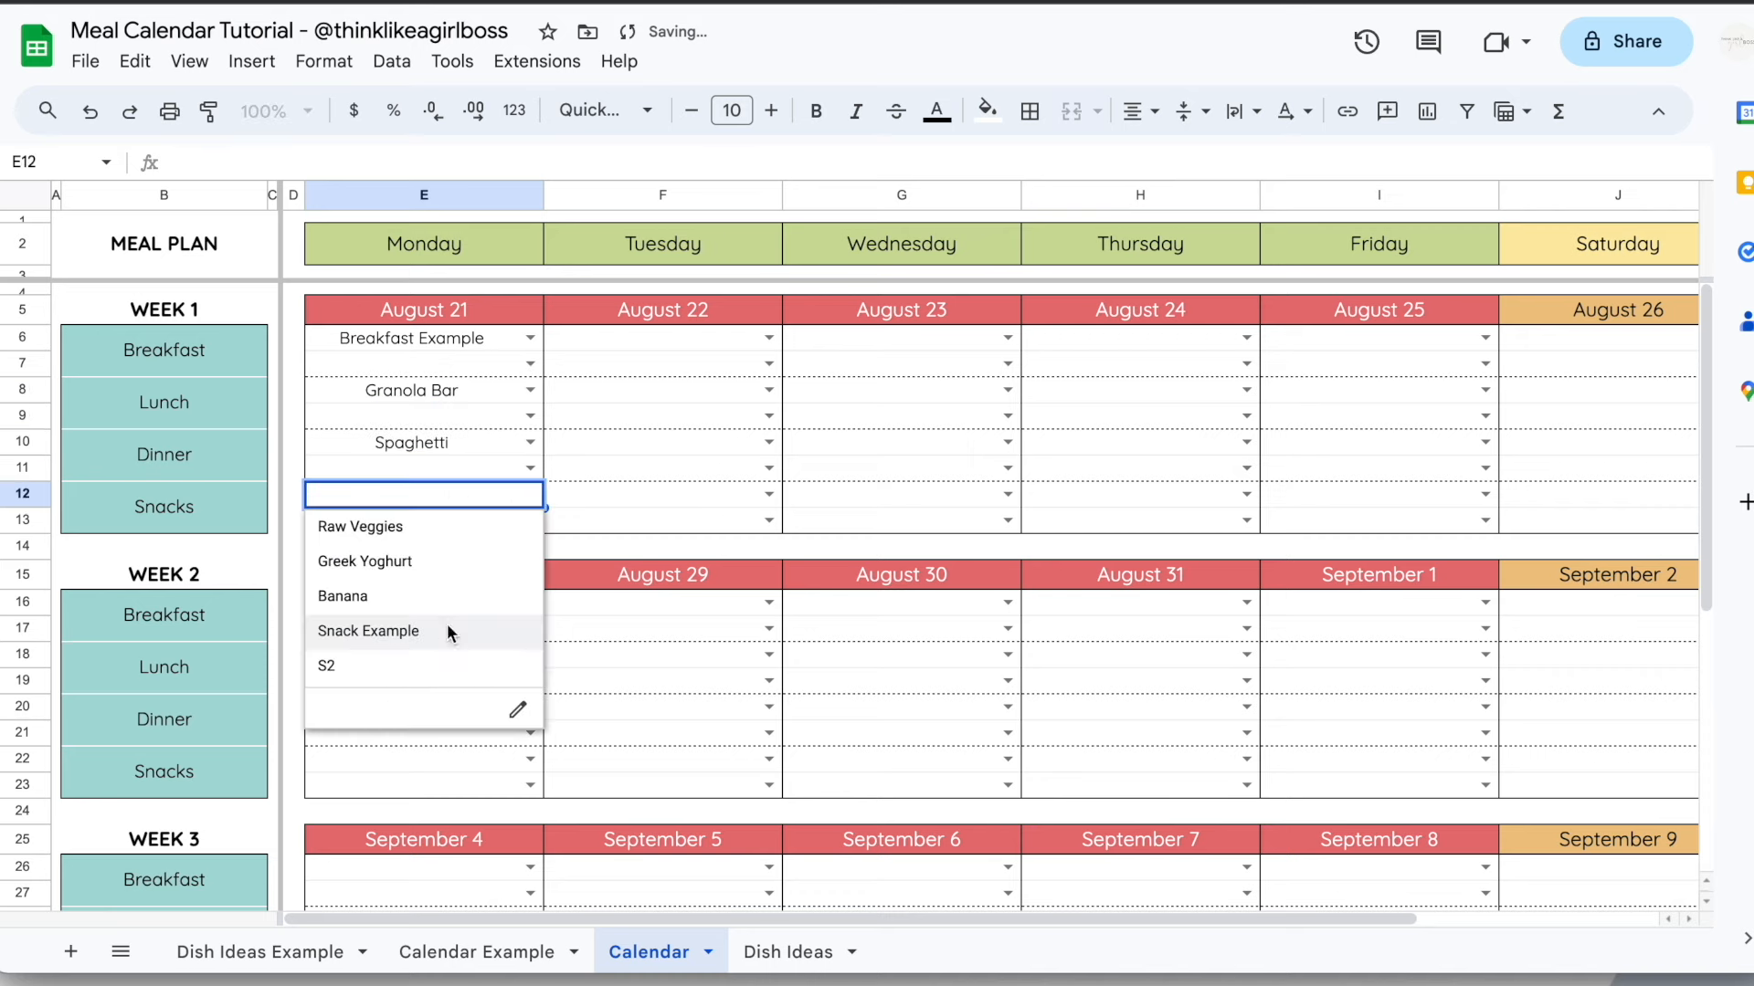
click(452, 631)
Choose Greek Yoghurt for the August 22 breakfast, Granola Bar for the August 23 lunch and Greek Yoghurt for the August 24 lunch
click(768, 347)
click(769, 339)
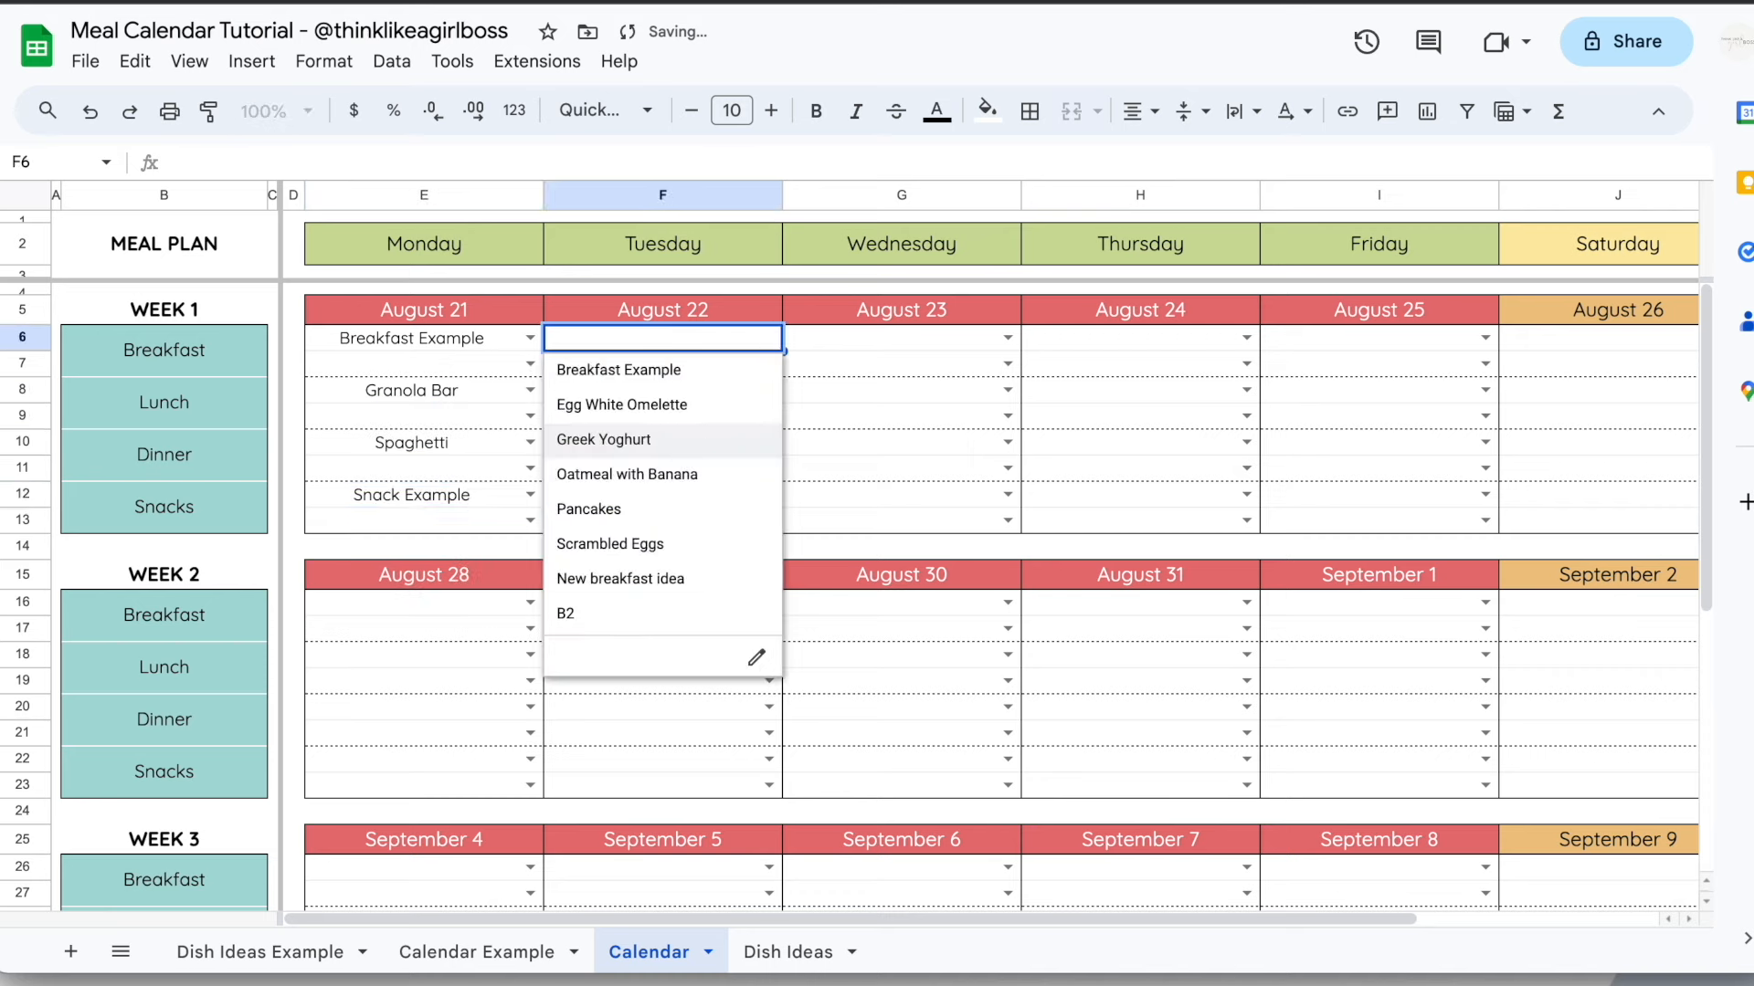
click(685, 442)
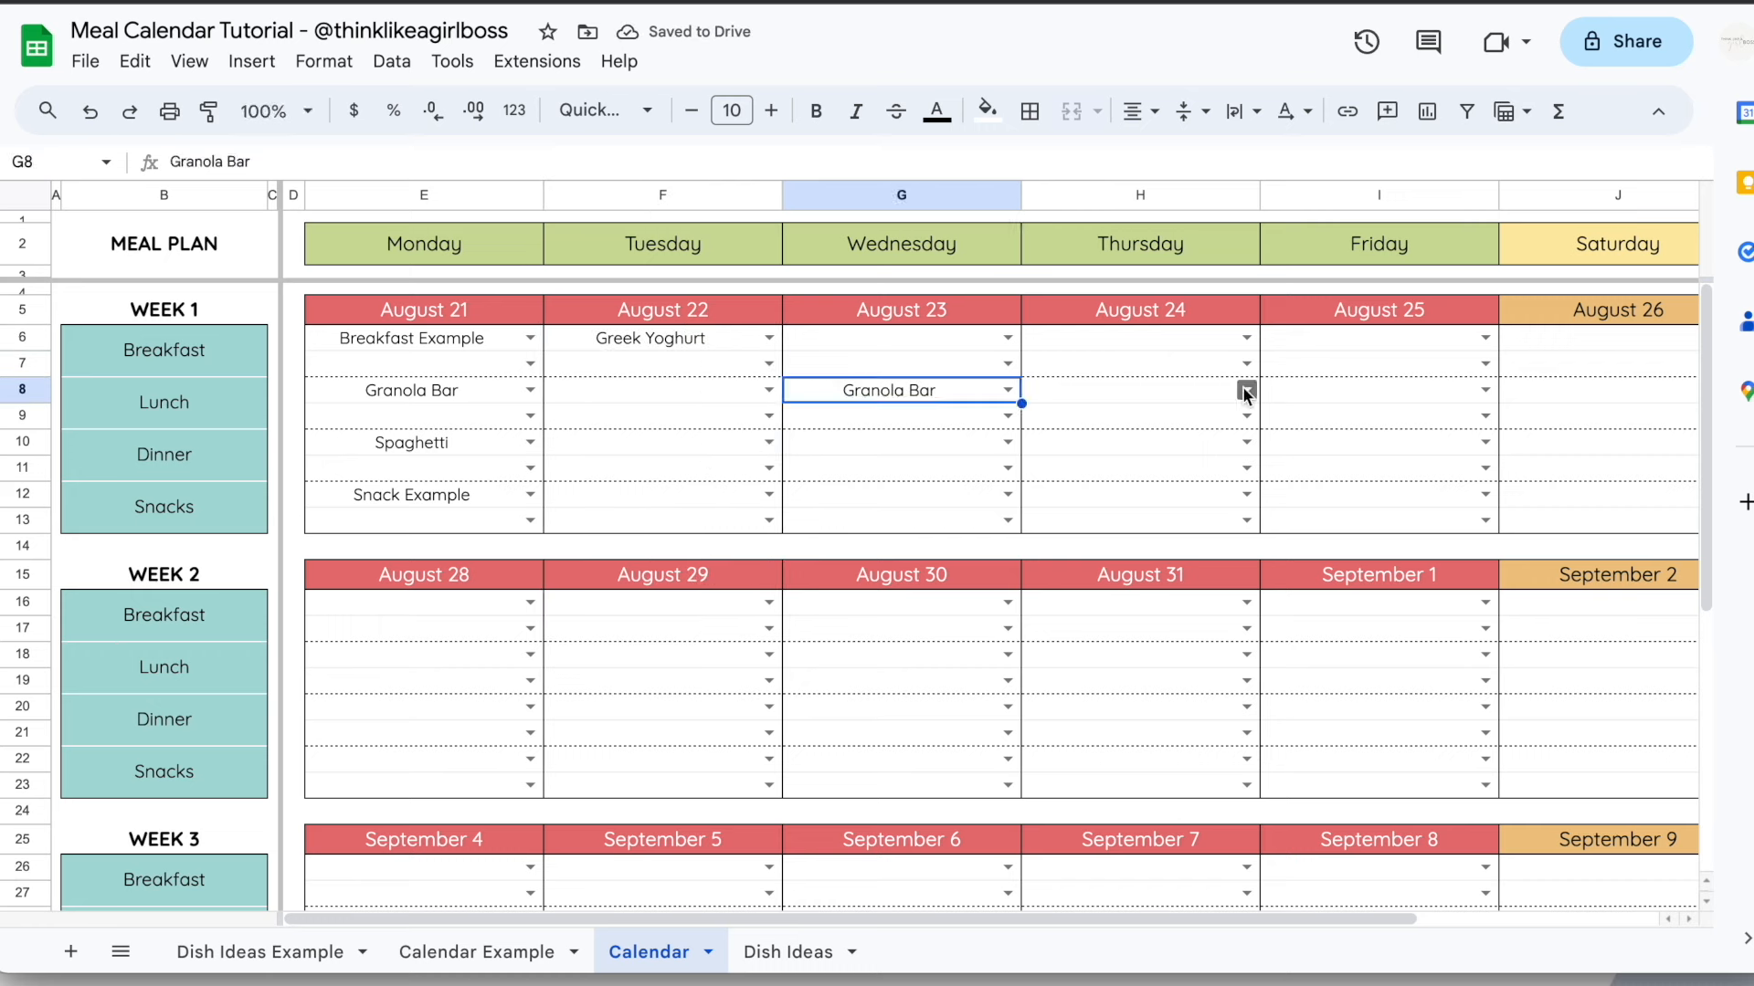
click(1245, 390)
click(1125, 528)
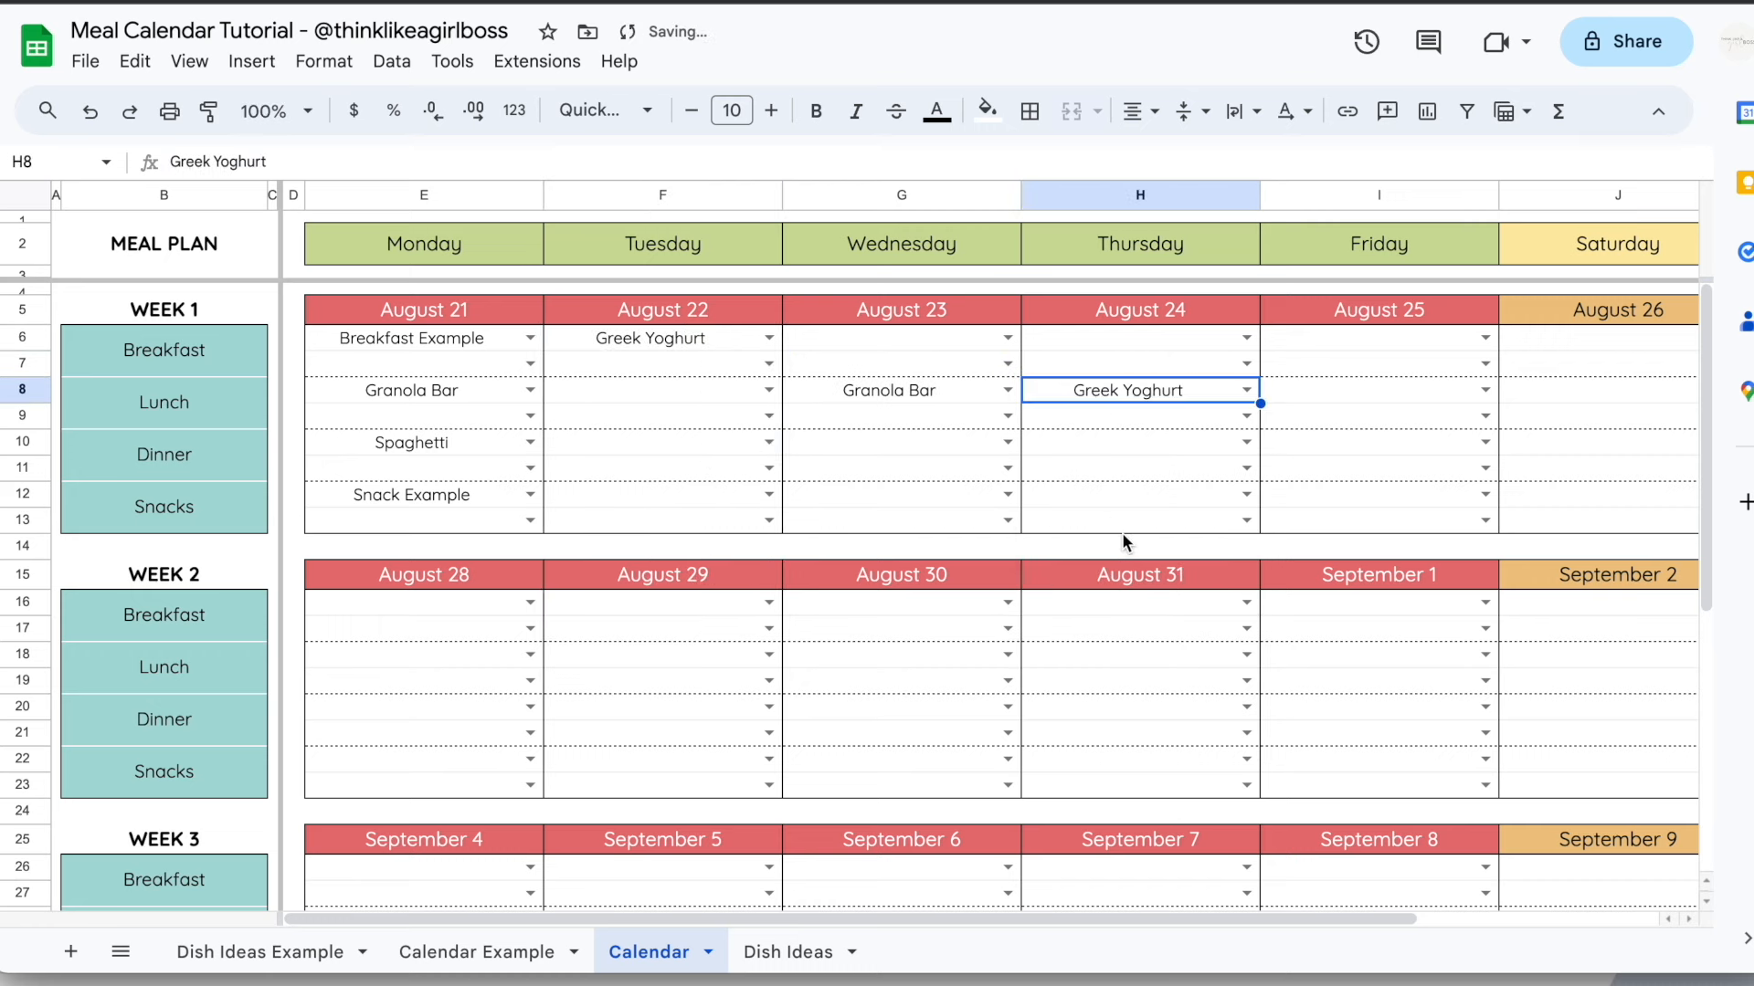
Look over the WEEK 1 sheets of the Meal Planner Extended Version and Meal Planner V3 Premium Edition, including their grocery lists
click(635, 413)
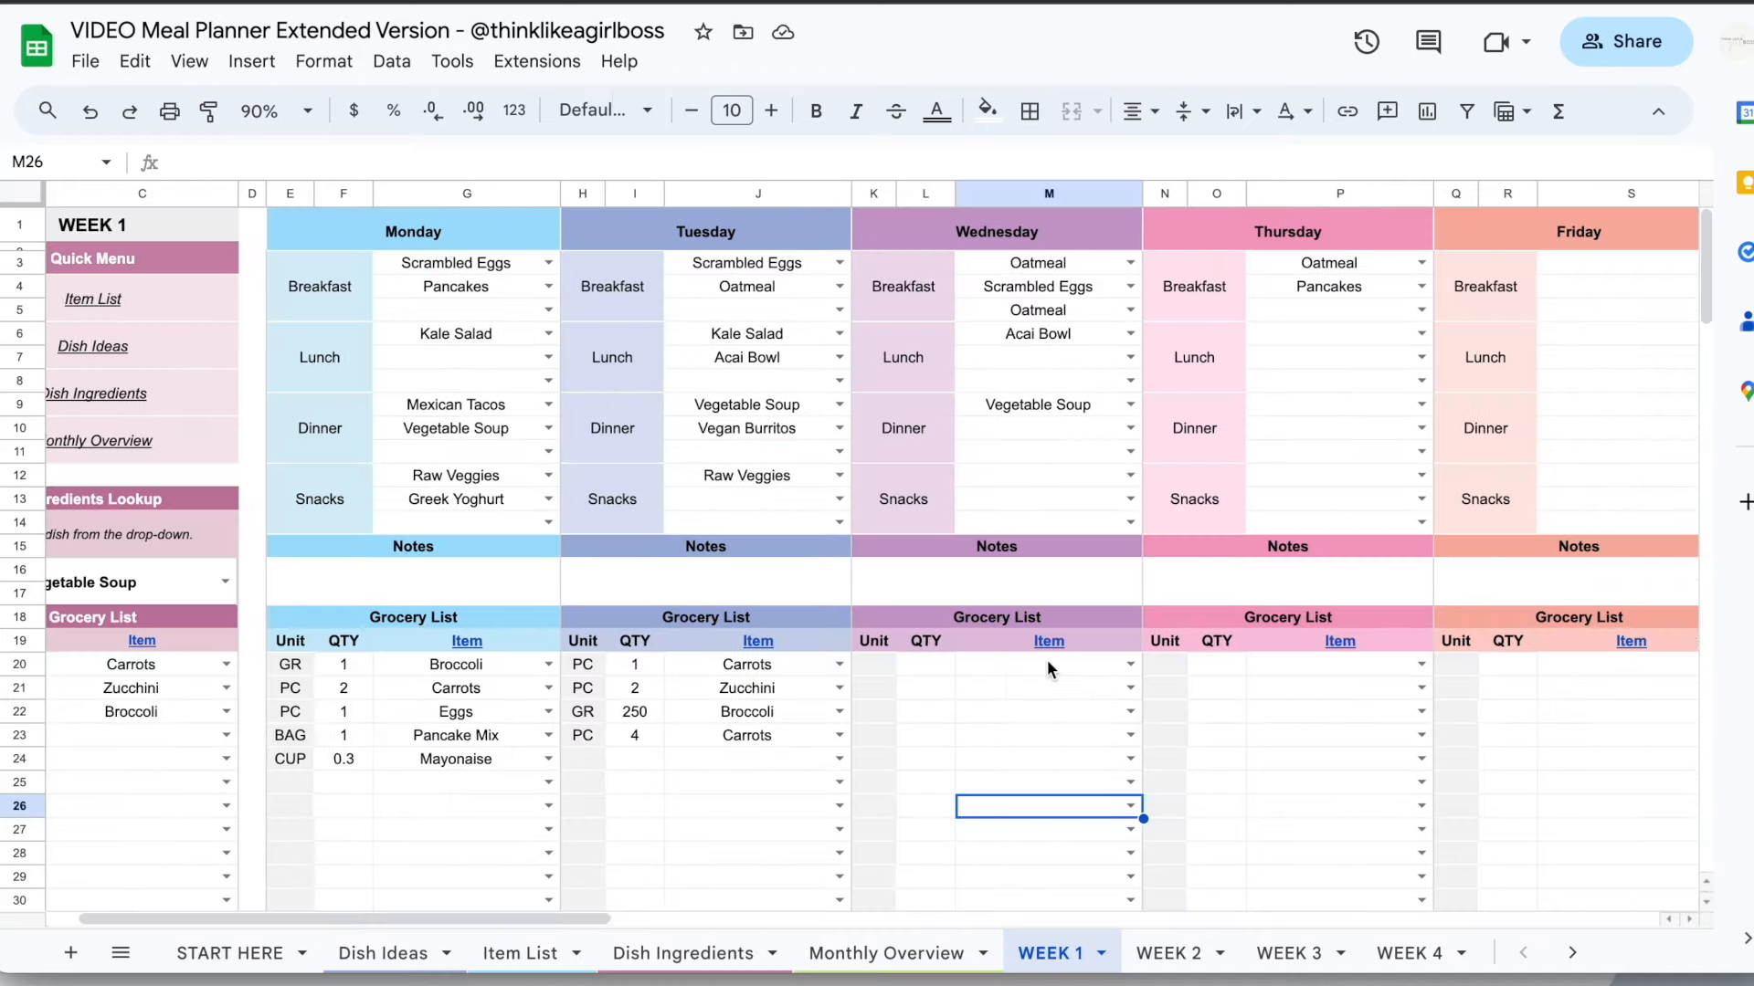
scroll(1046, 660, right, 10)
scroll(1047, 660, right, 6)
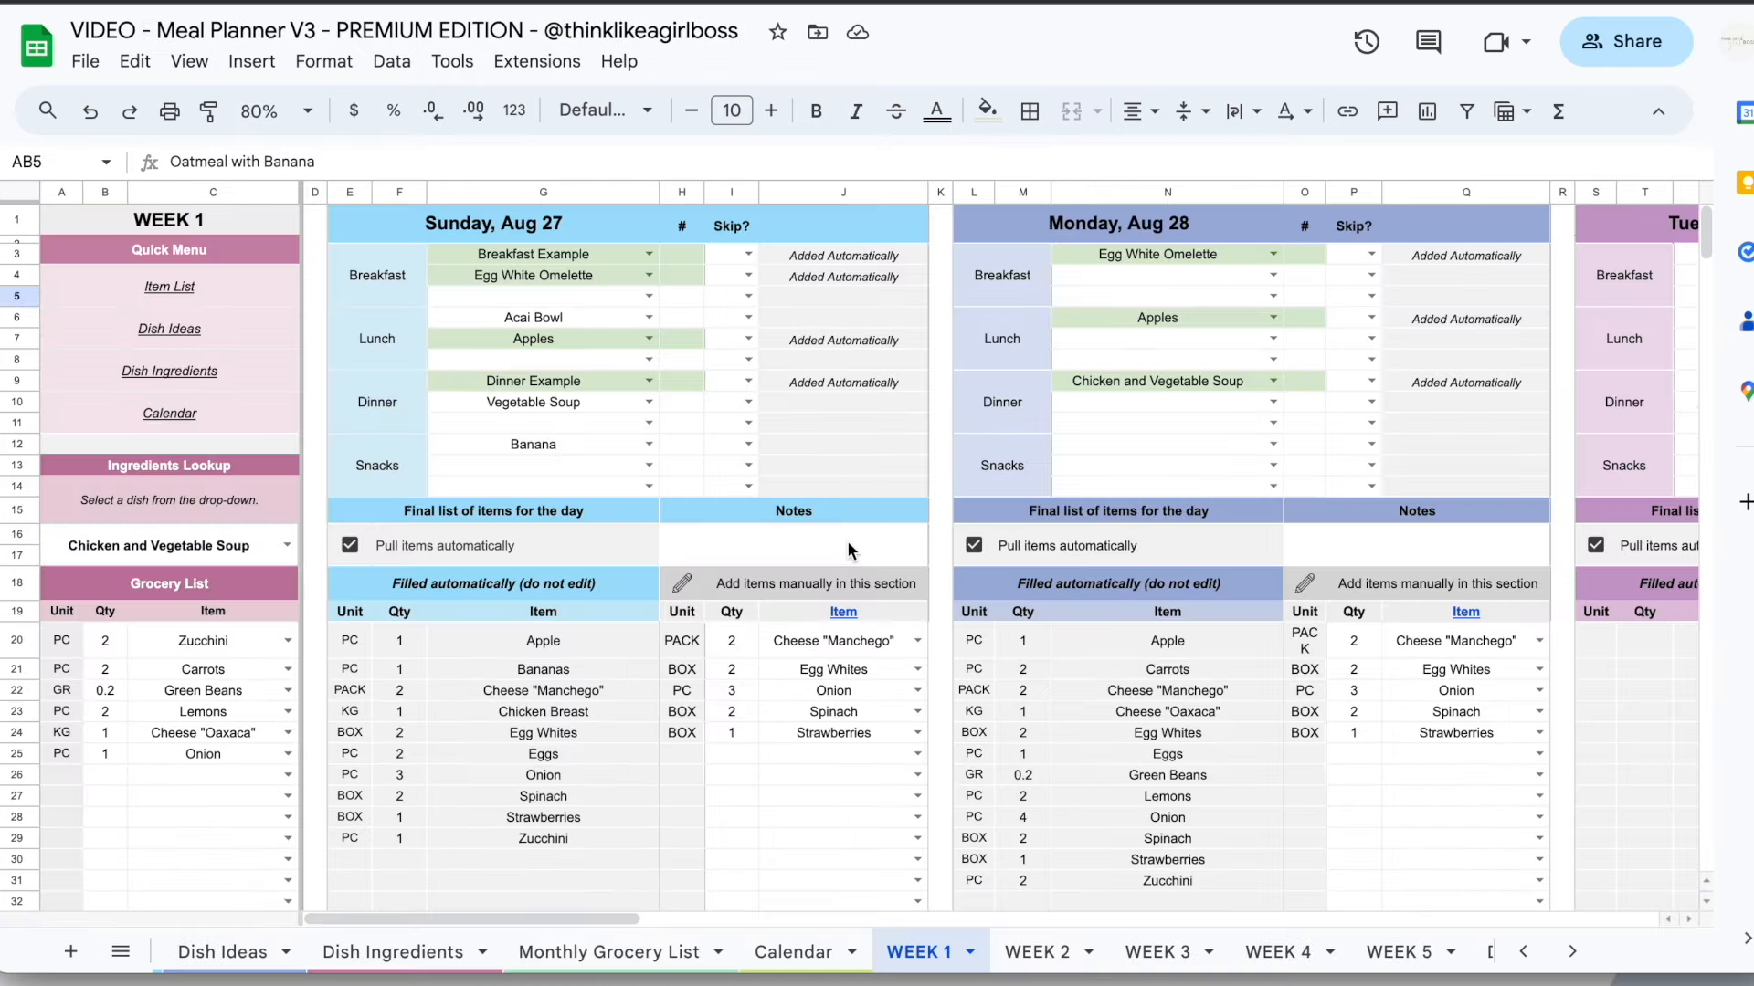
scroll(847, 540, right, 6)
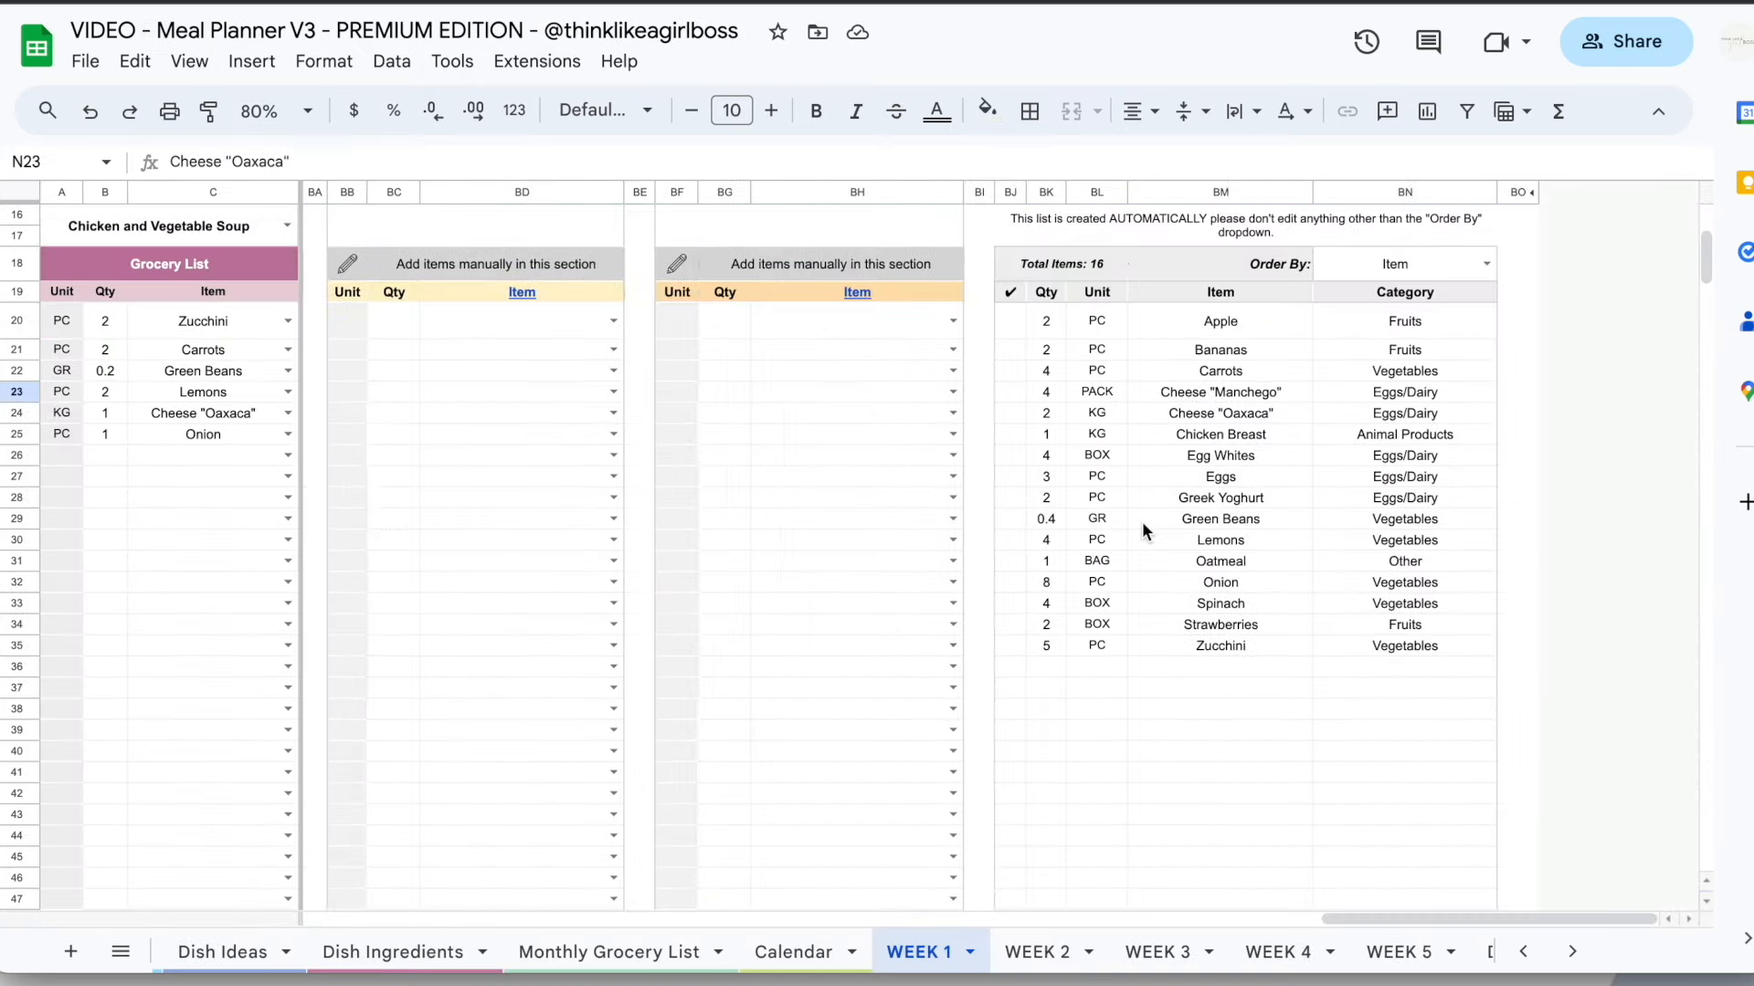
scroll(1142, 523, up, 5)
scroll(1141, 523, left, 8)
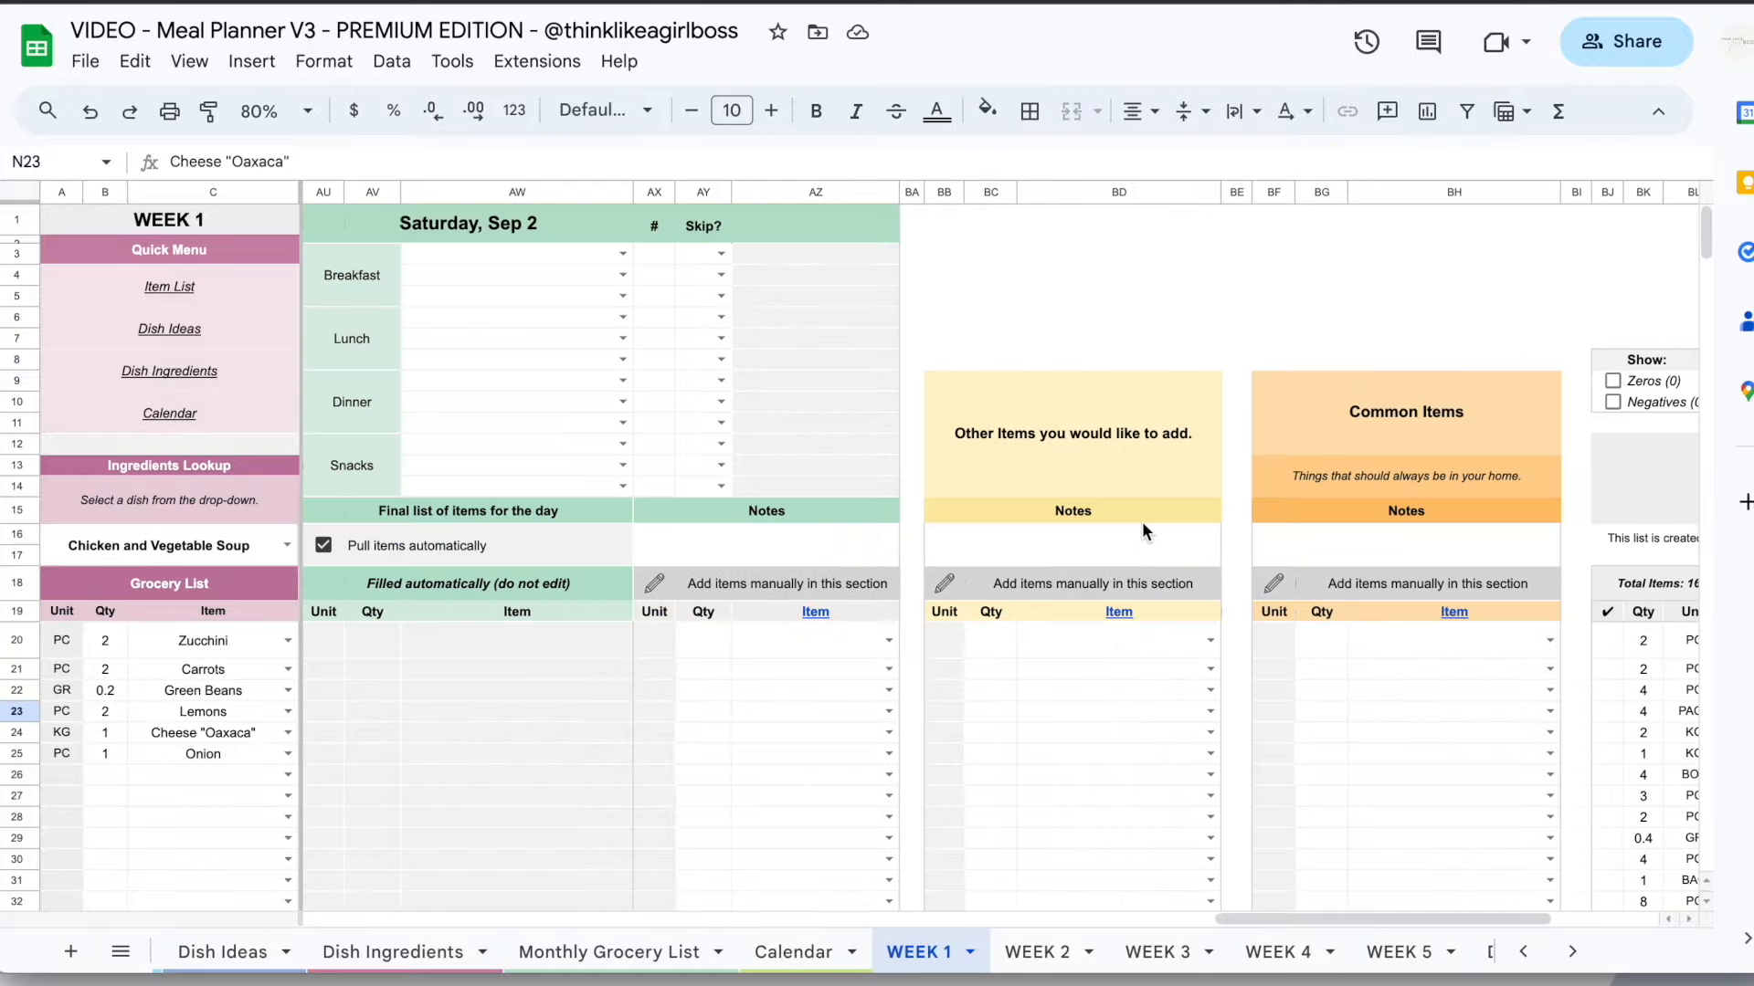
scroll(1142, 525, left, 10)
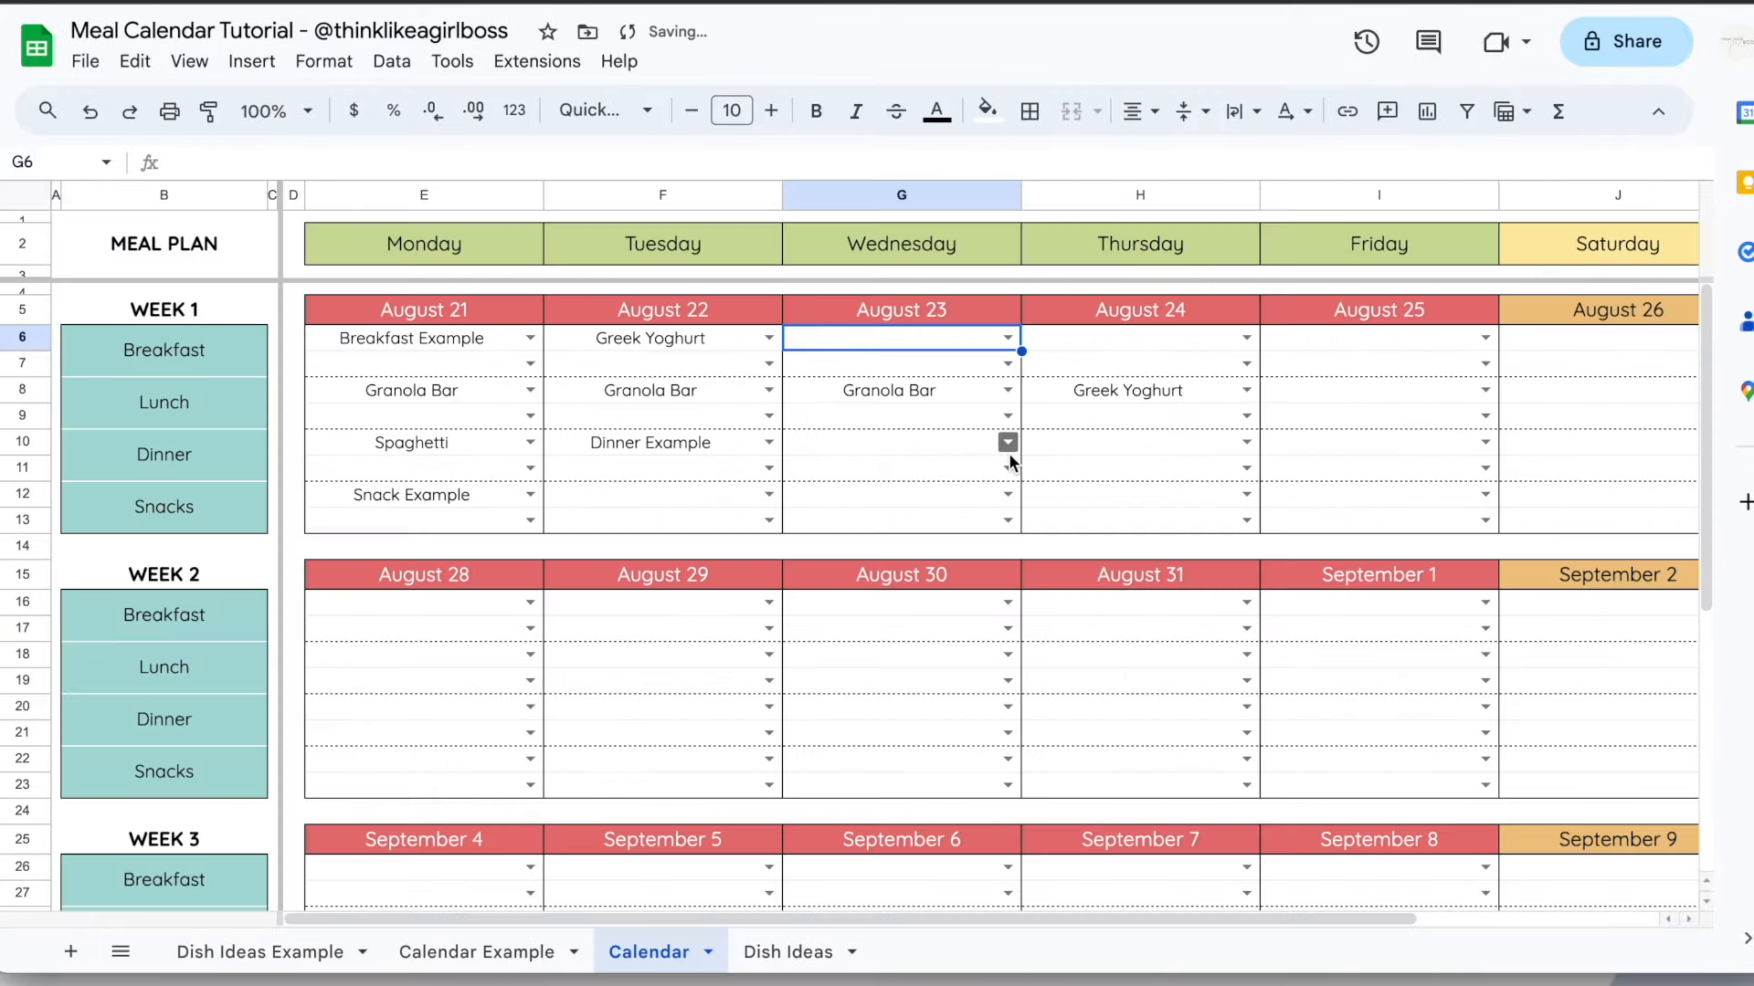
In the Meal Calendar Tutorial's Calendar, choose Dinner Example for the August 23 dinner and Salad for the August 24 dinner
click(1007, 442)
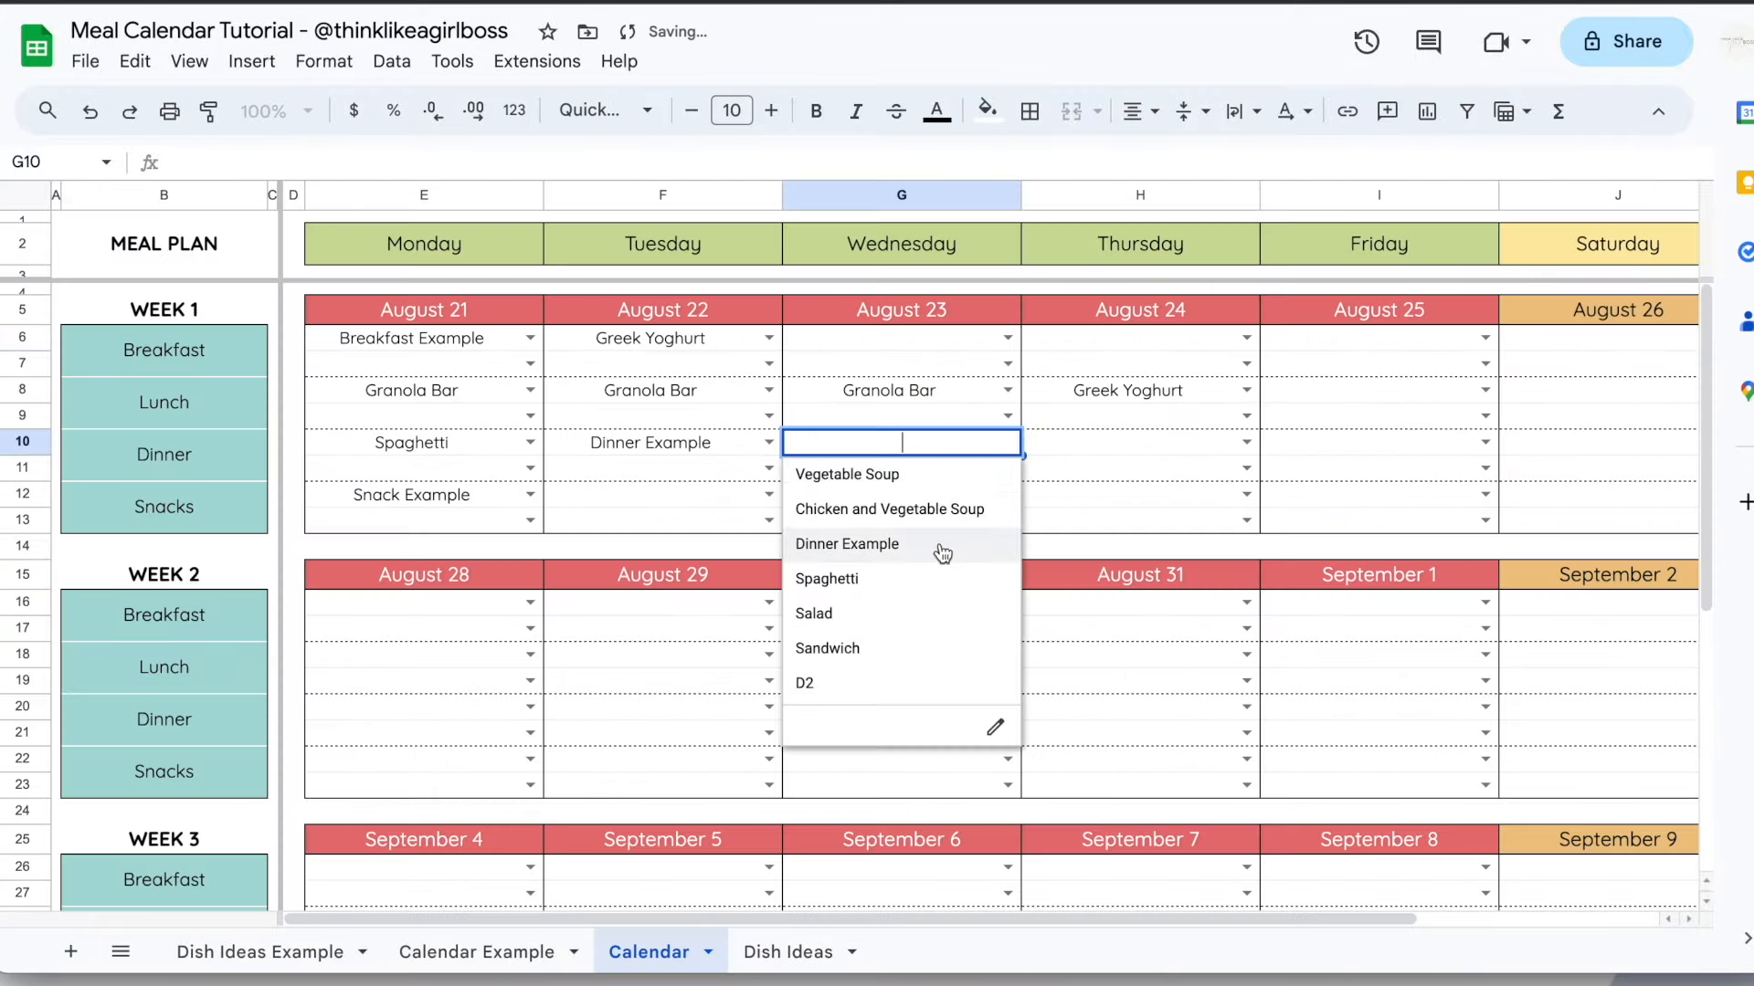
click(940, 546)
click(1247, 442)
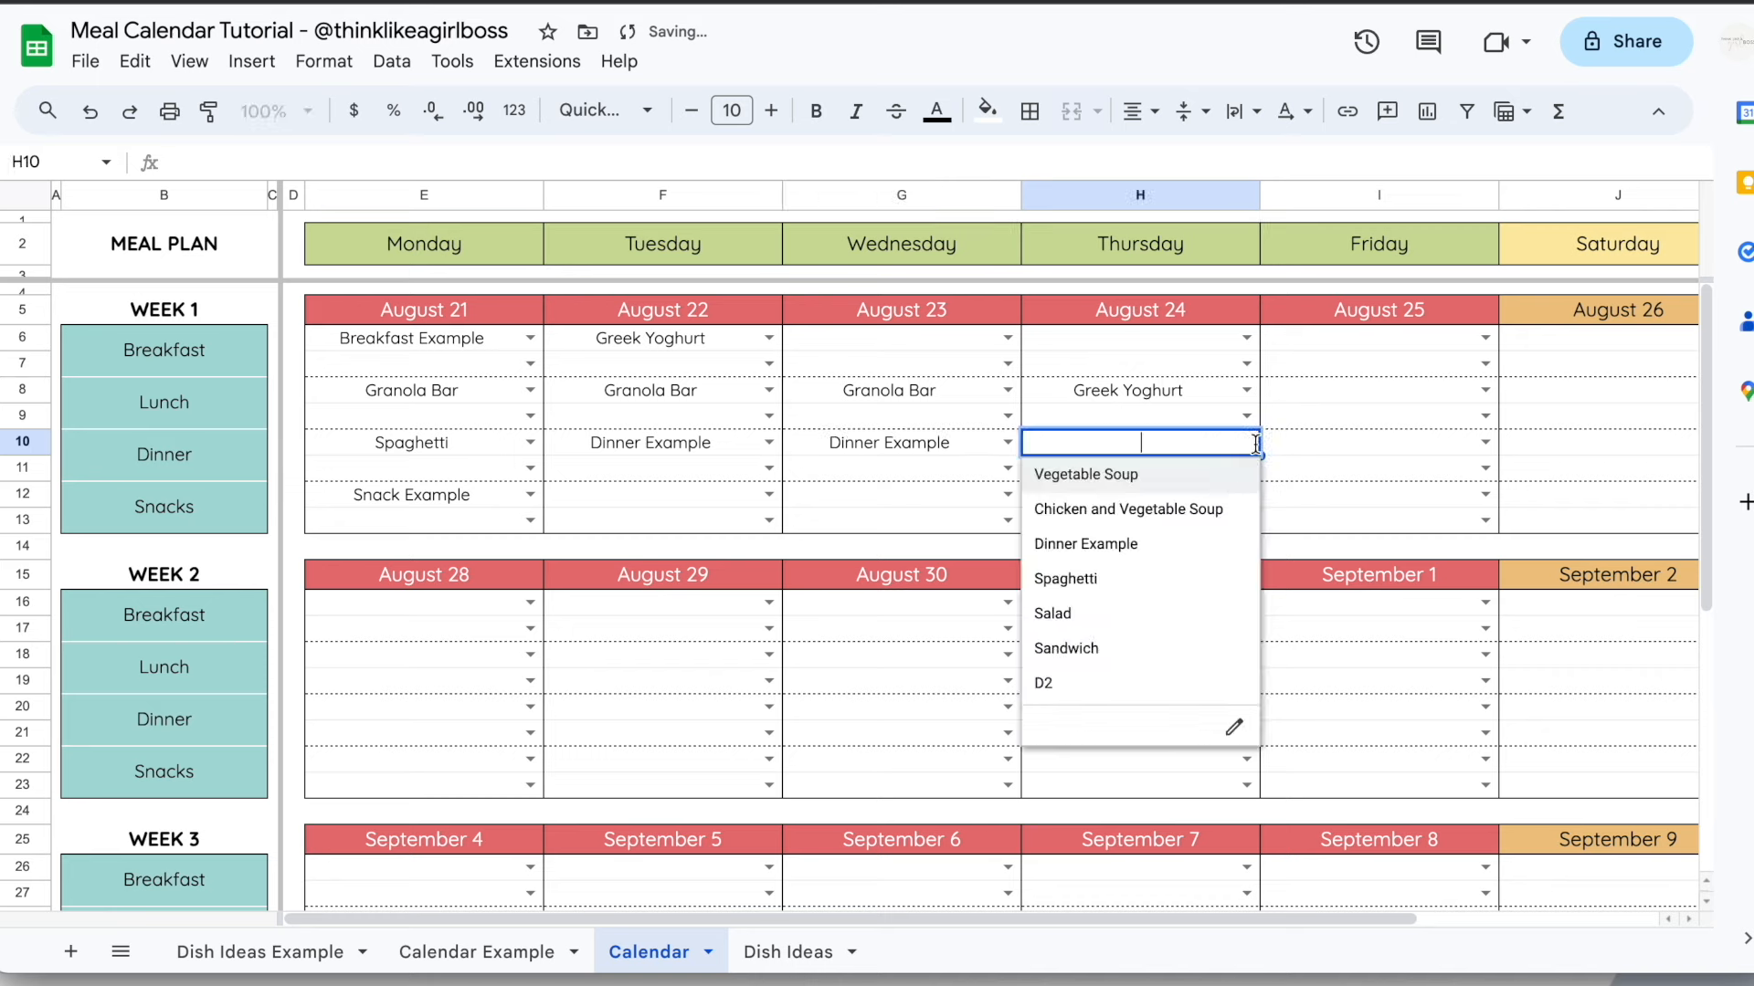
click(1162, 610)
Plan August 25 with Greek Yoghurt for breakfast, Greek Yoghurt in the second lunch row, Vegetable Soup in the second dinner row and Snack Example for snacks
click(1487, 342)
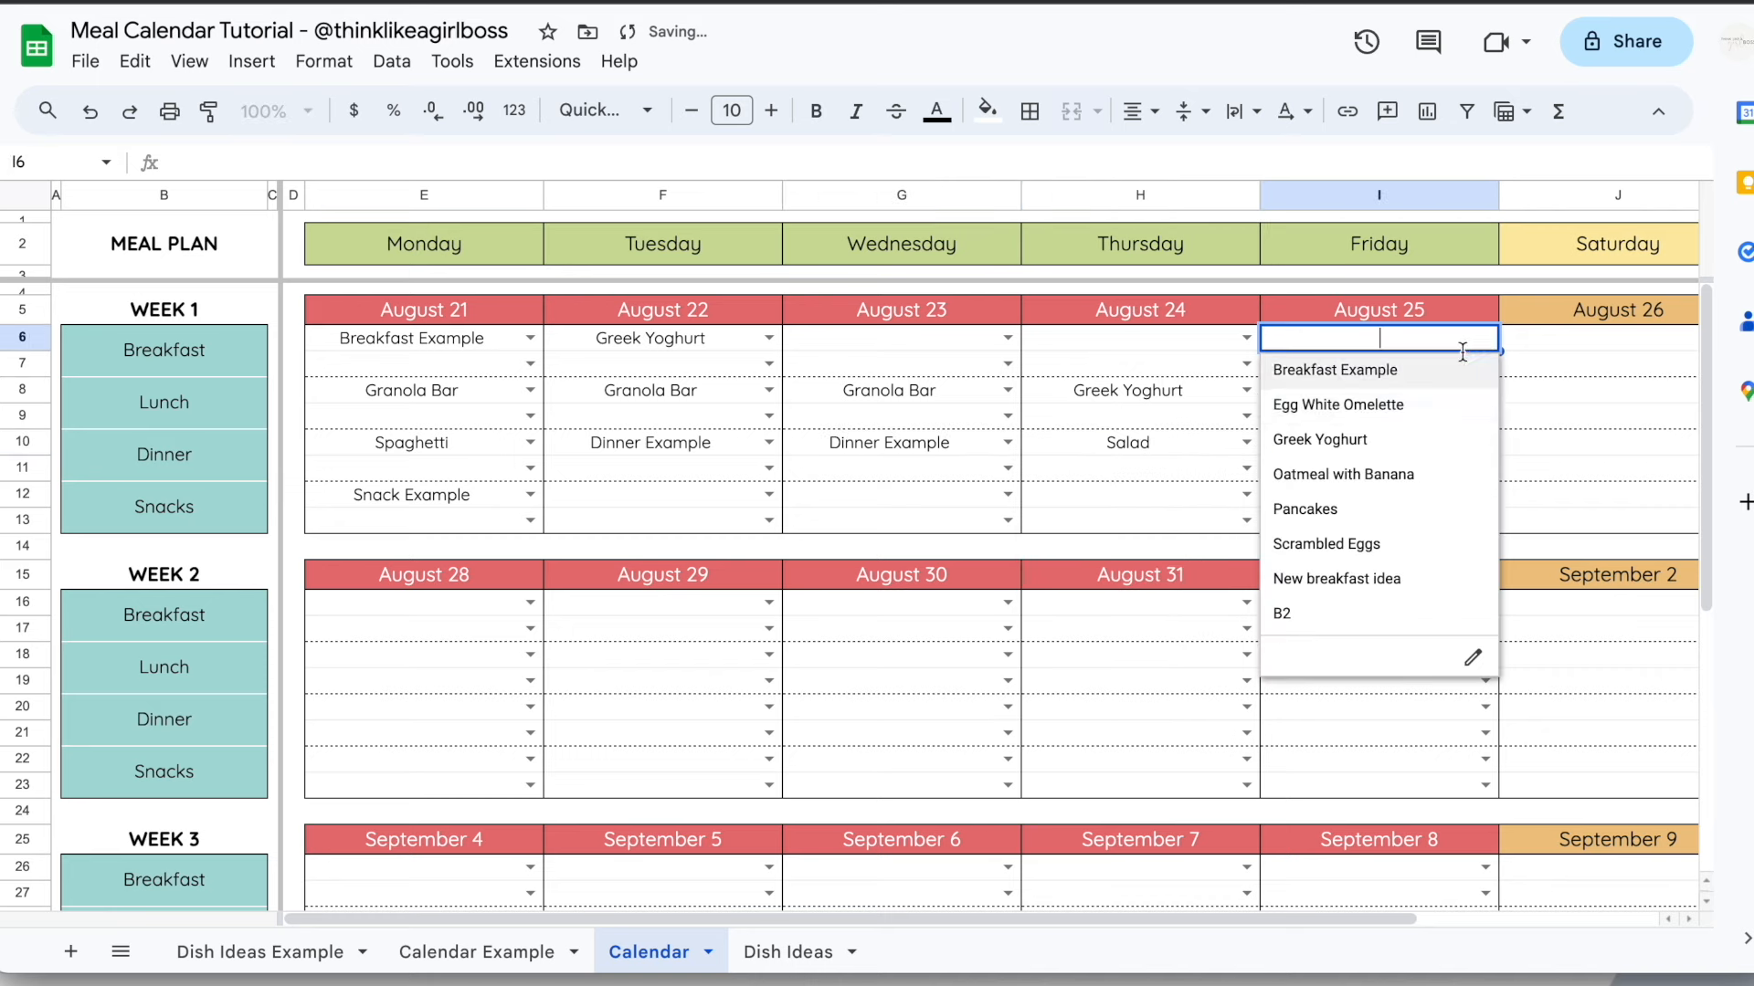
click(1394, 440)
click(1487, 416)
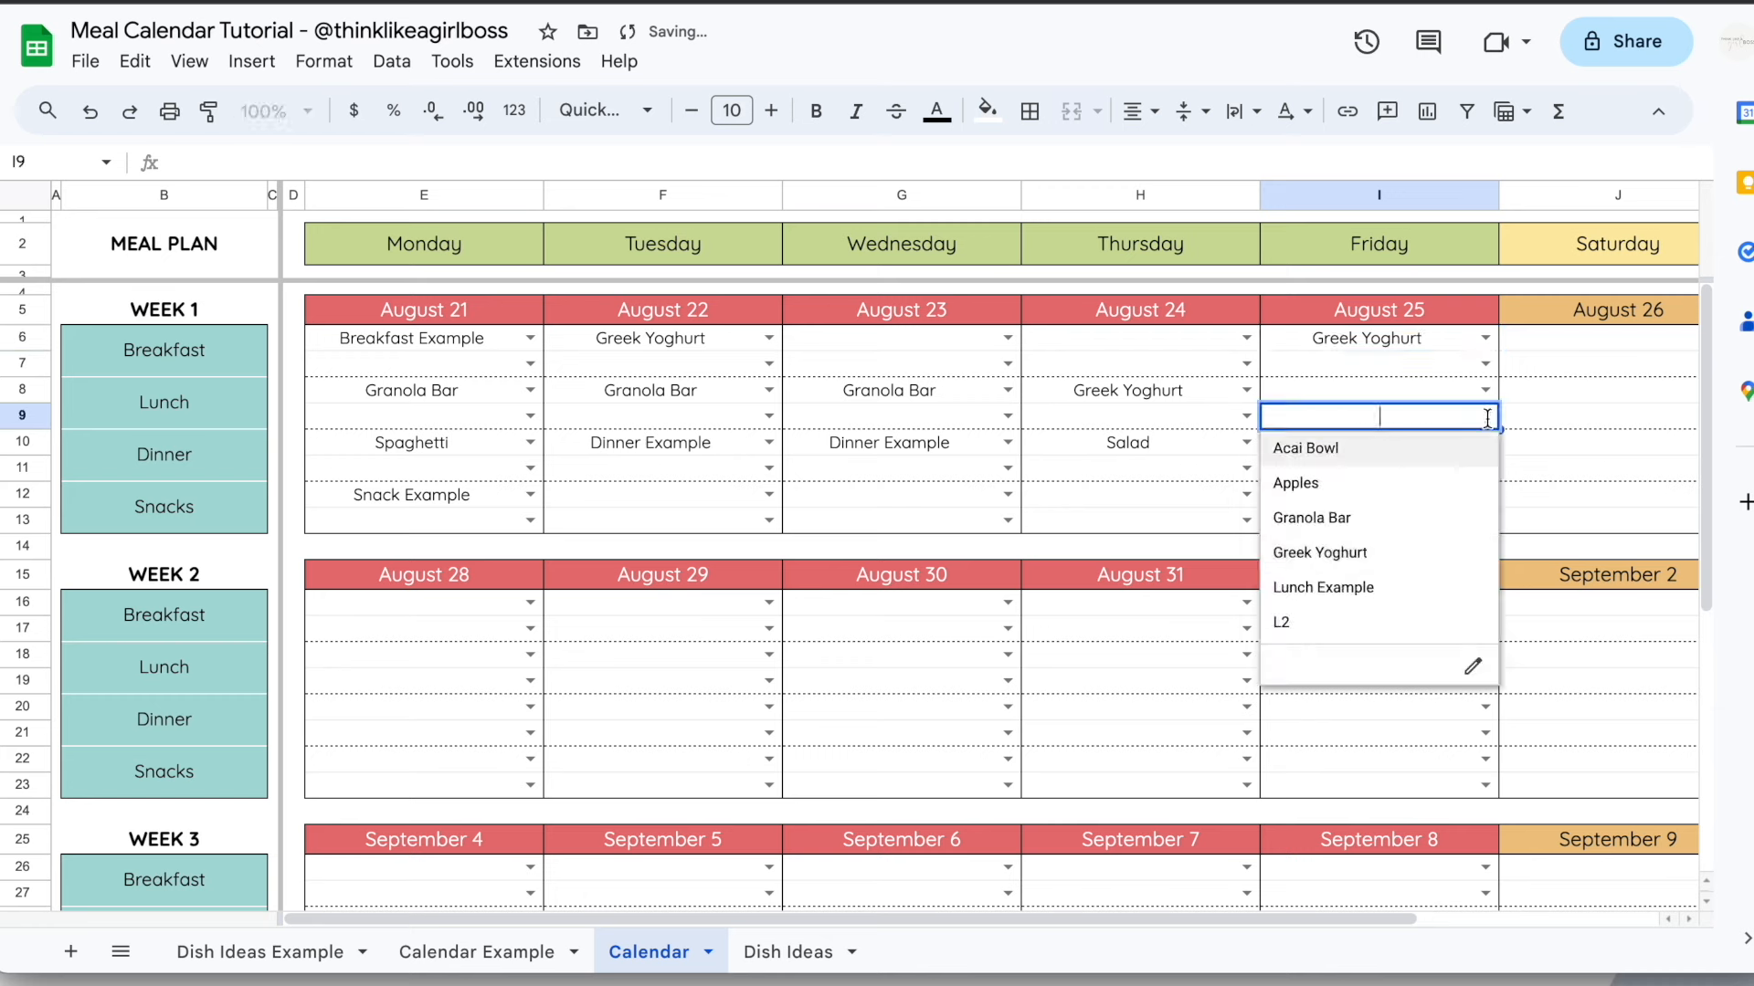
click(1390, 548)
click(1484, 470)
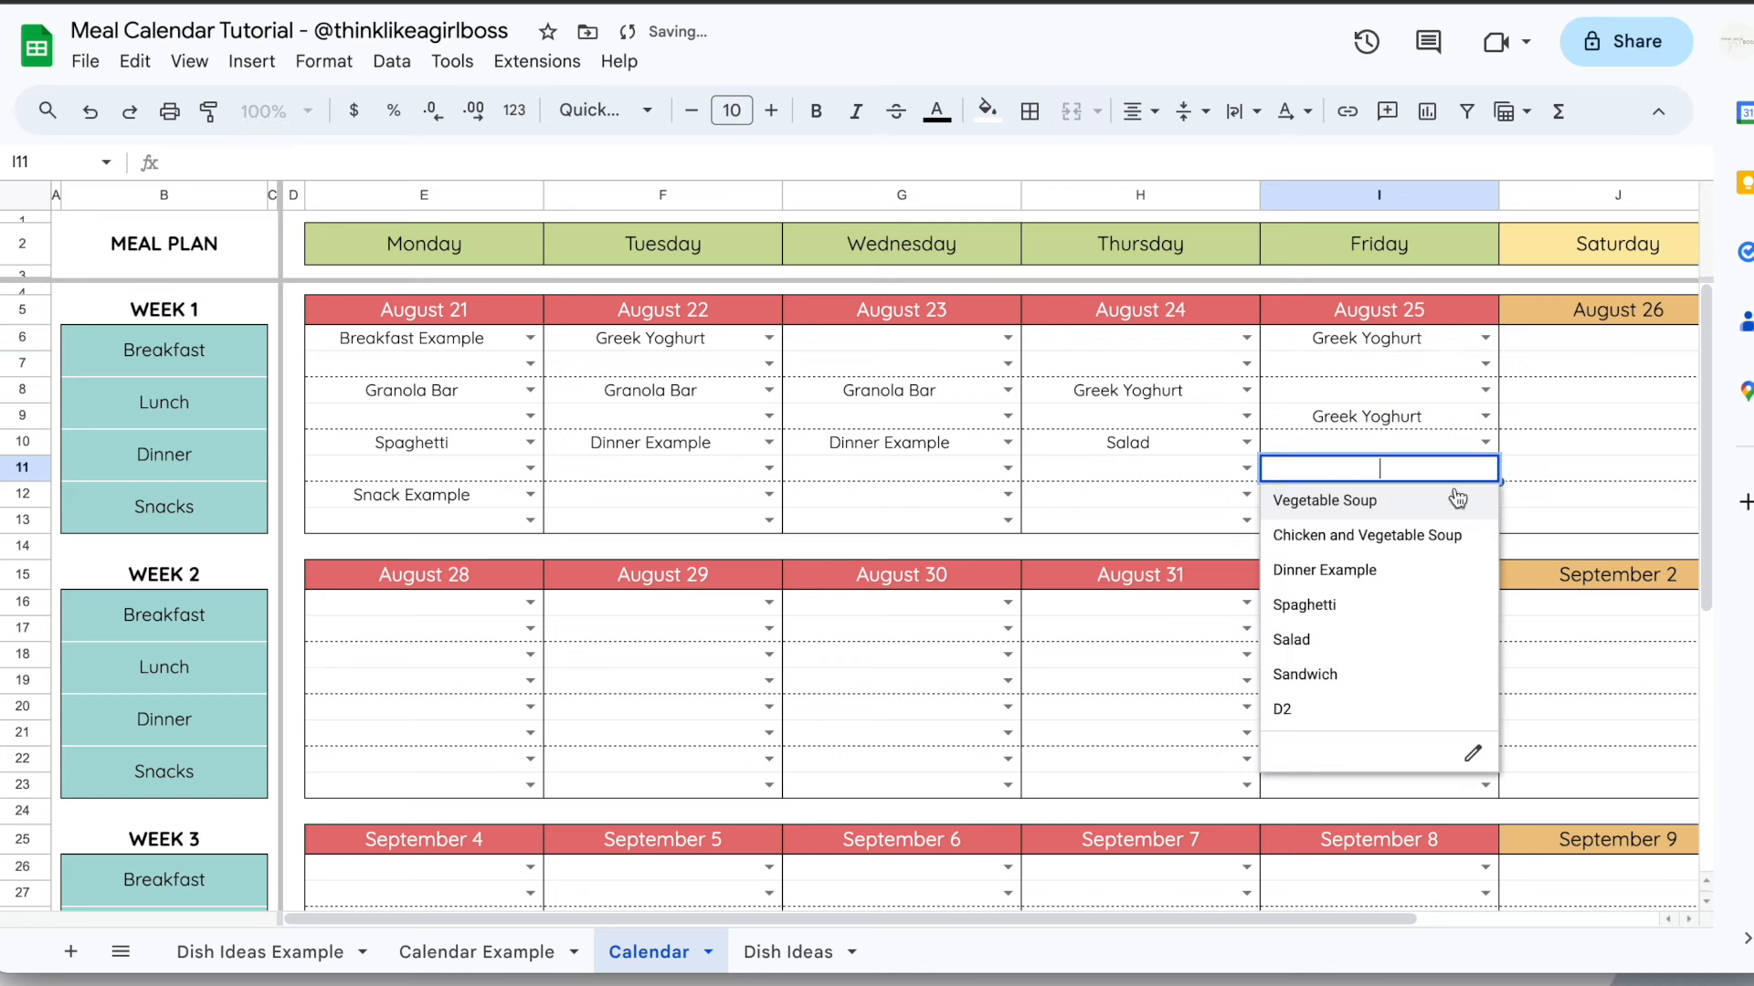
click(1405, 501)
click(1453, 495)
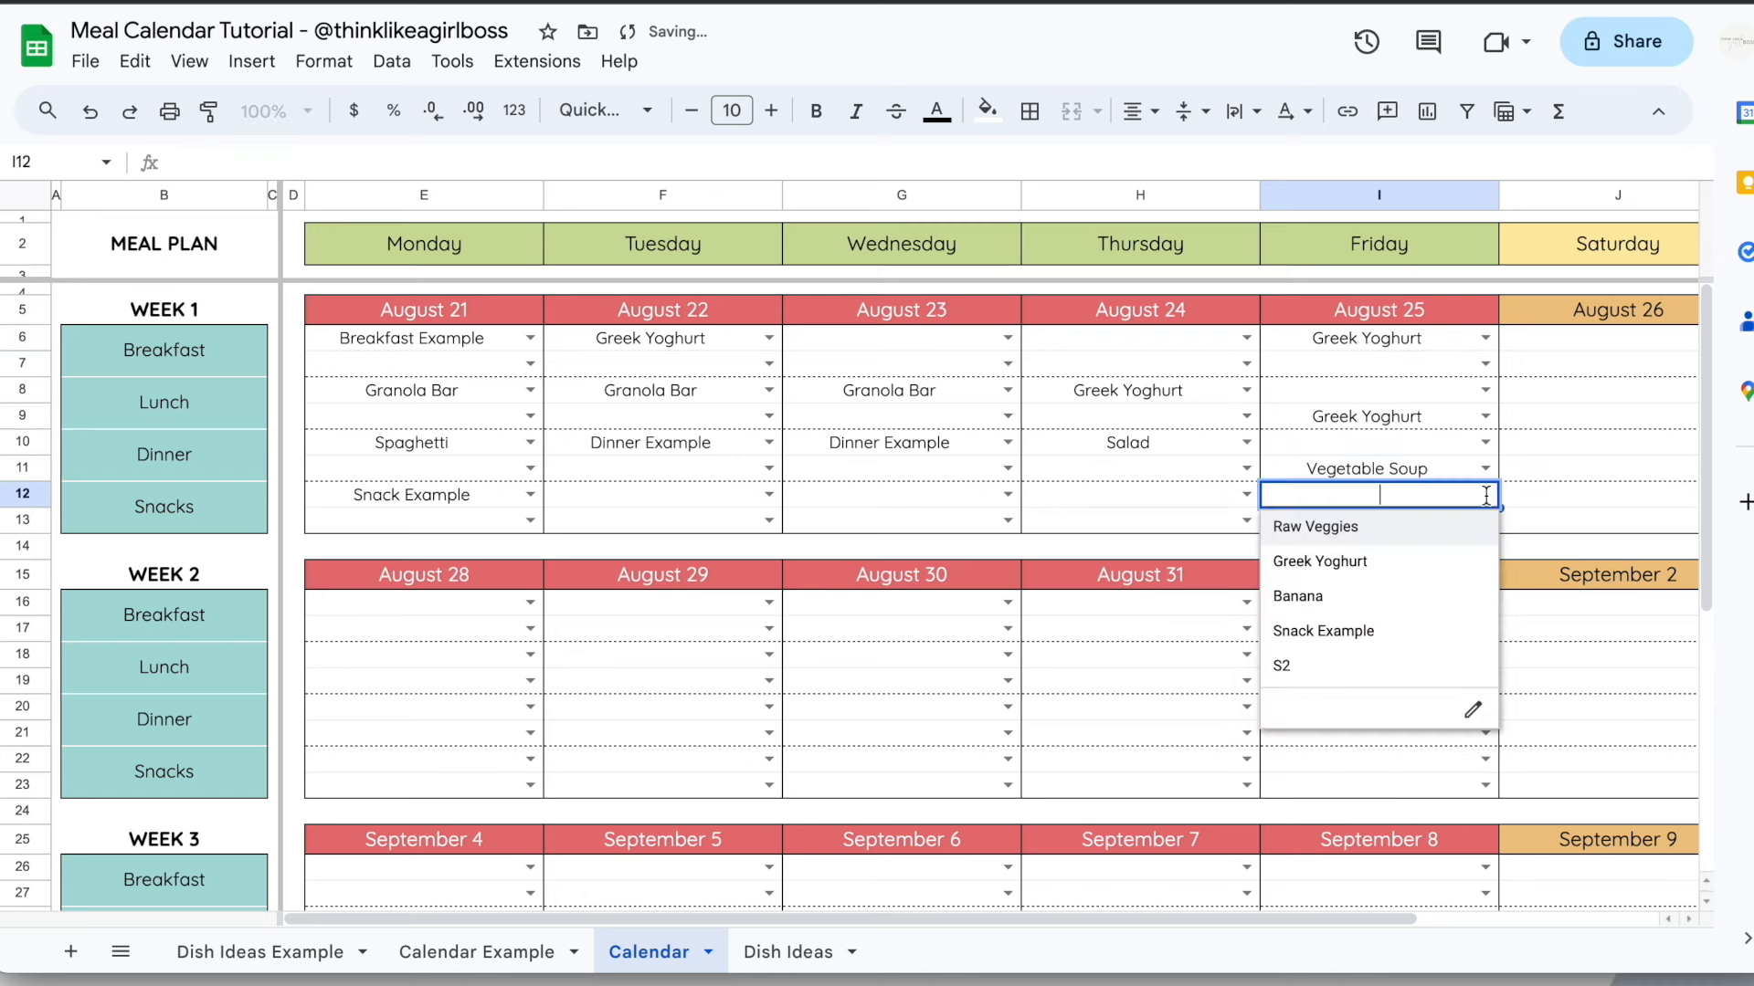
click(1351, 626)
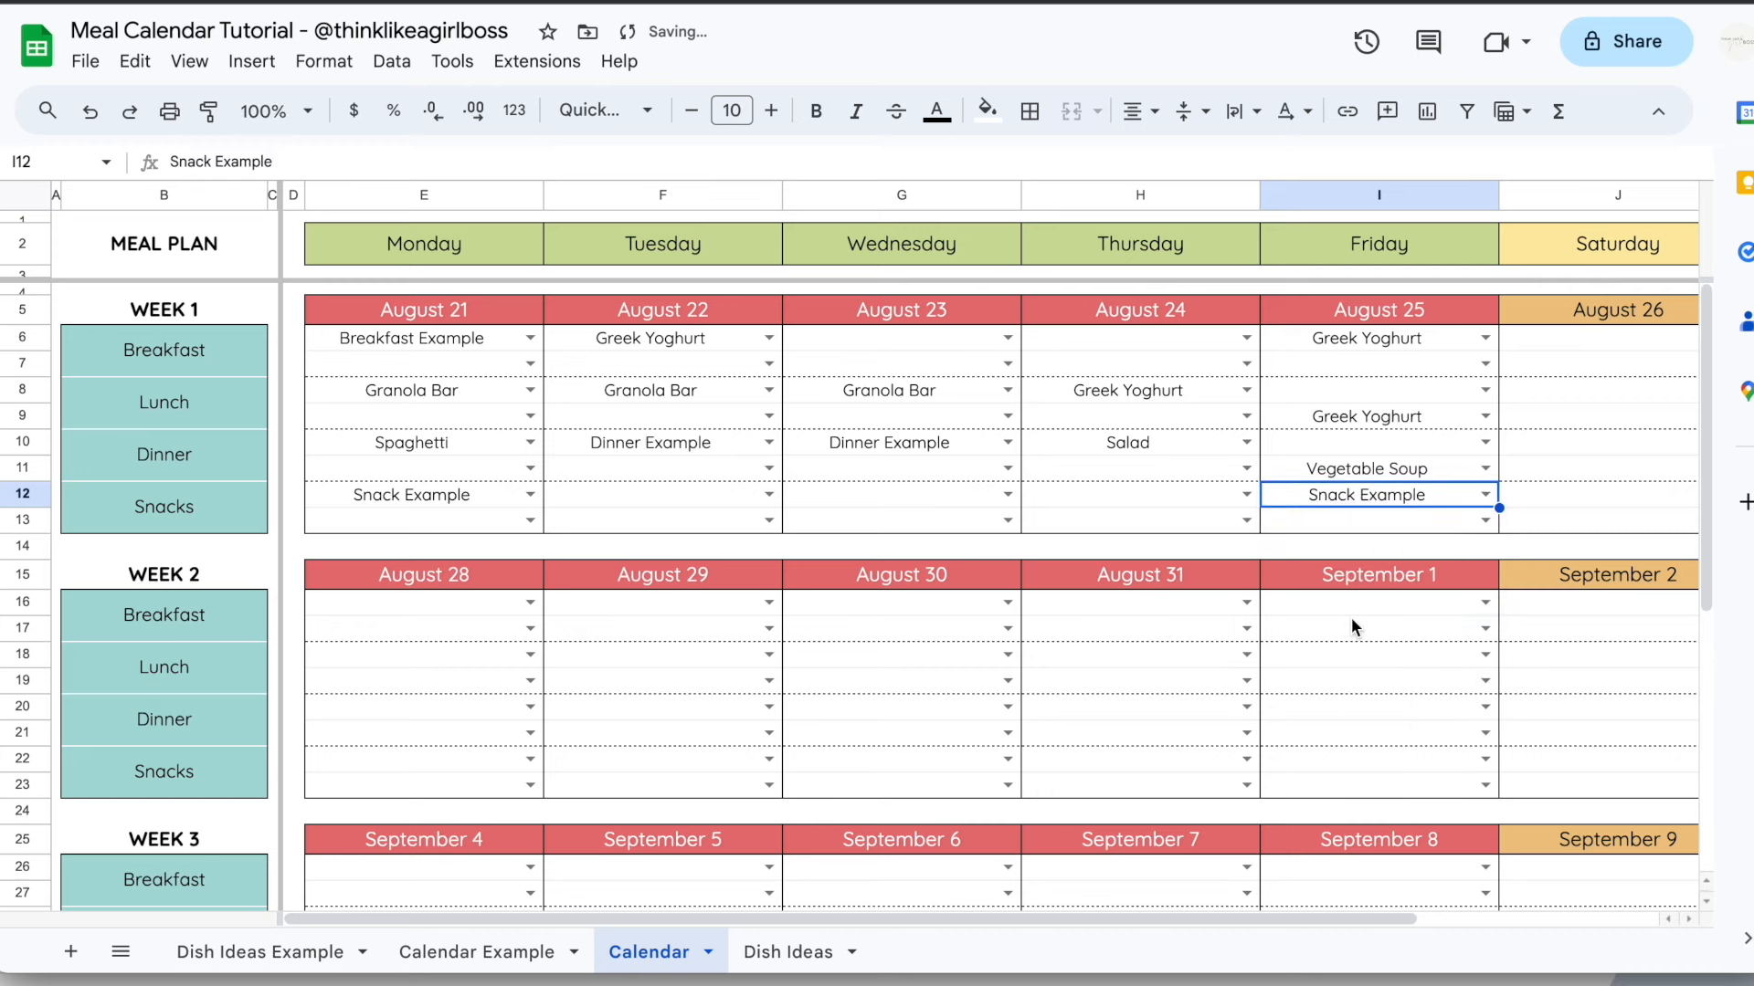